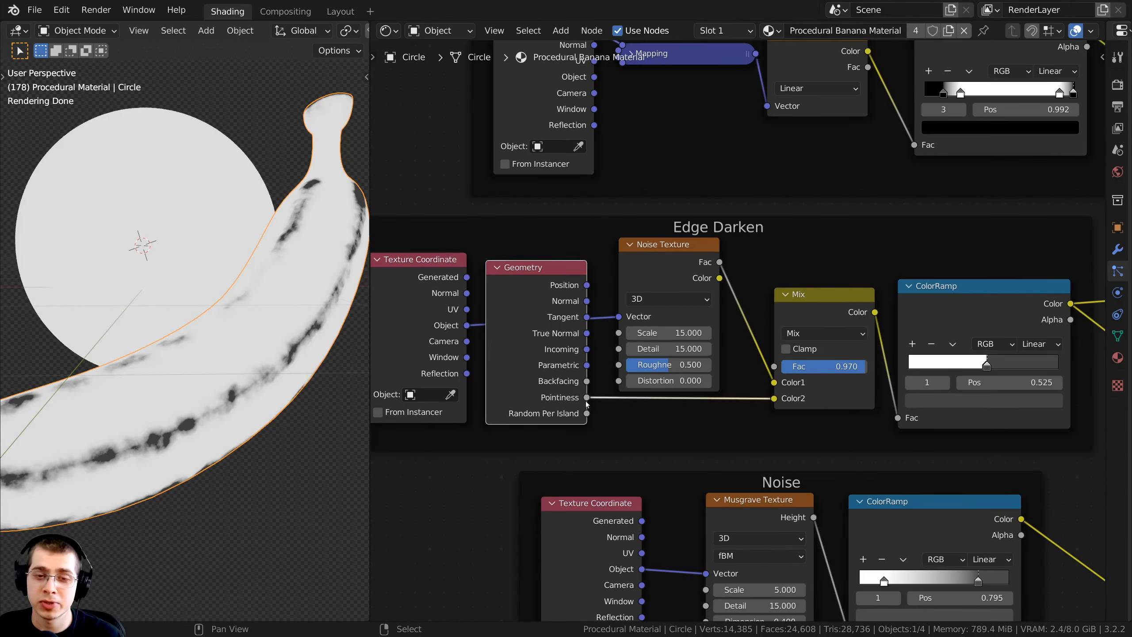
- Examine the Geometry node's Pointiness connection in the Edge Darken frame and the resulting edge mask on the banana
left_click_drag(534, 315, 535, 319)
mouse_move(152, 439)
middle_mouse_down()
mouse_move(163, 441)
mouse_move(159, 426)
middle_mouse_up()
scroll(159, 425, "down", 1)
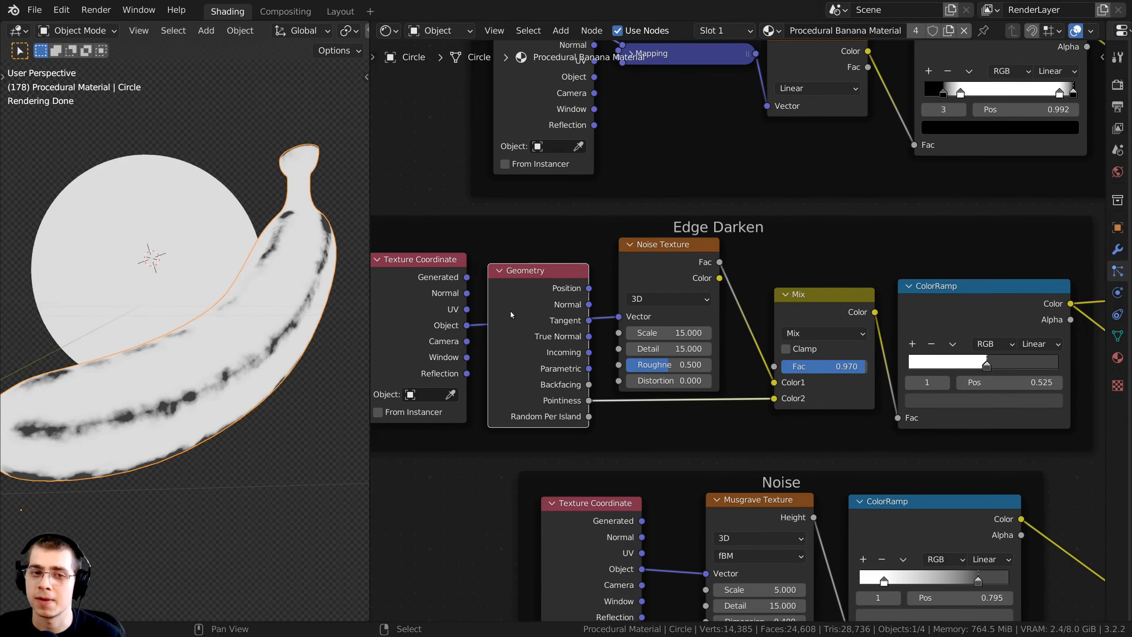
scroll(542, 402, "up", 2)
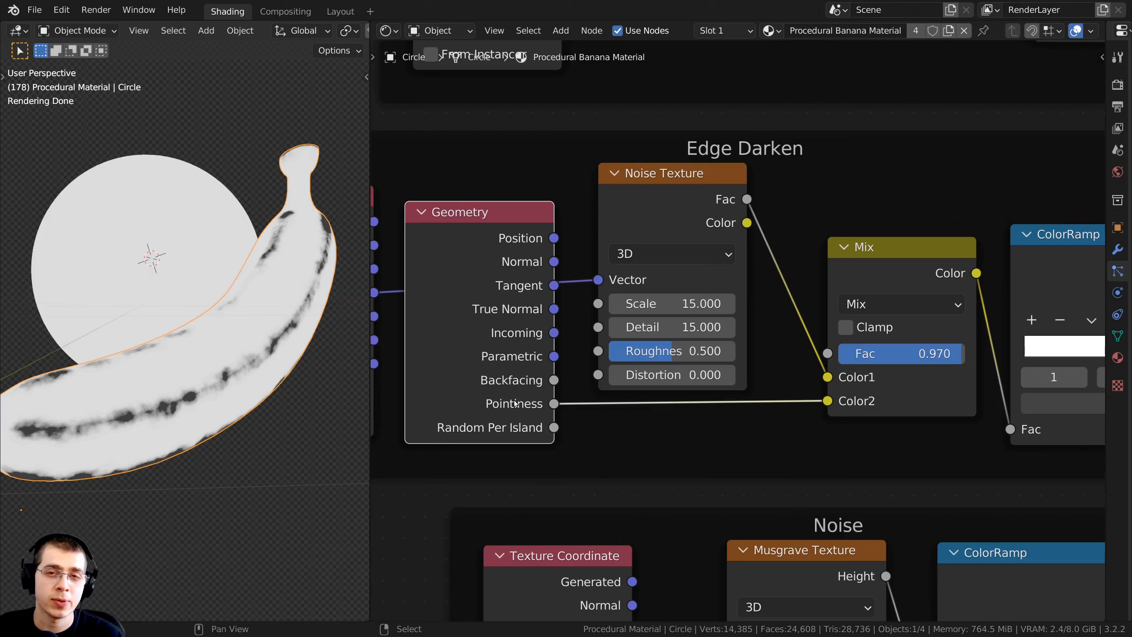
middle_click_drag(328, 381, 313, 369)
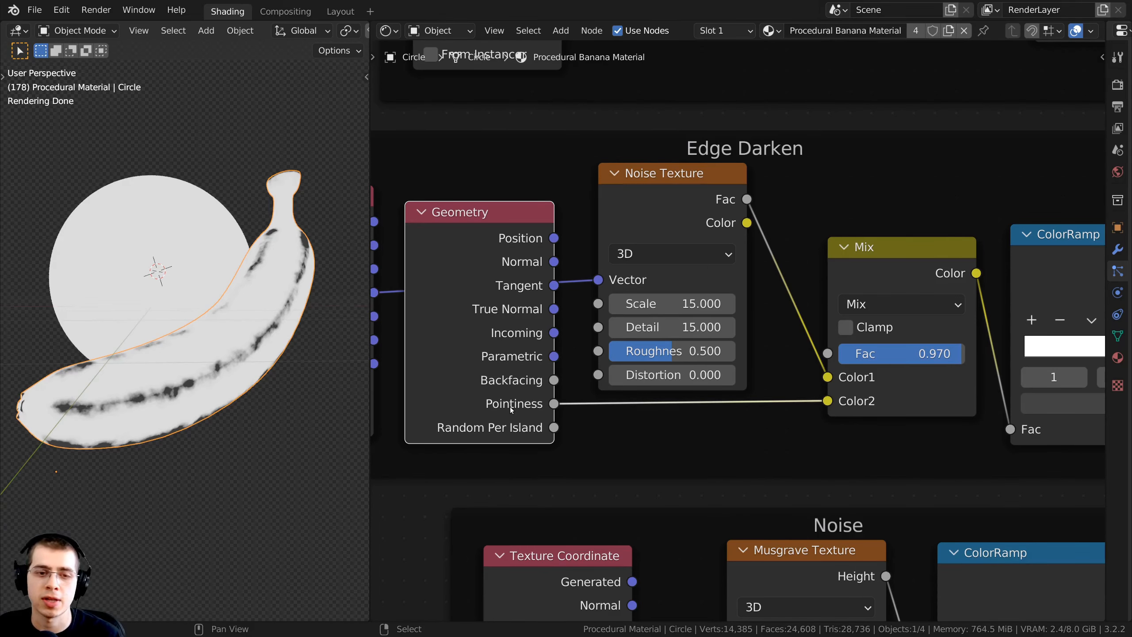
scroll(554, 332, "down", 2)
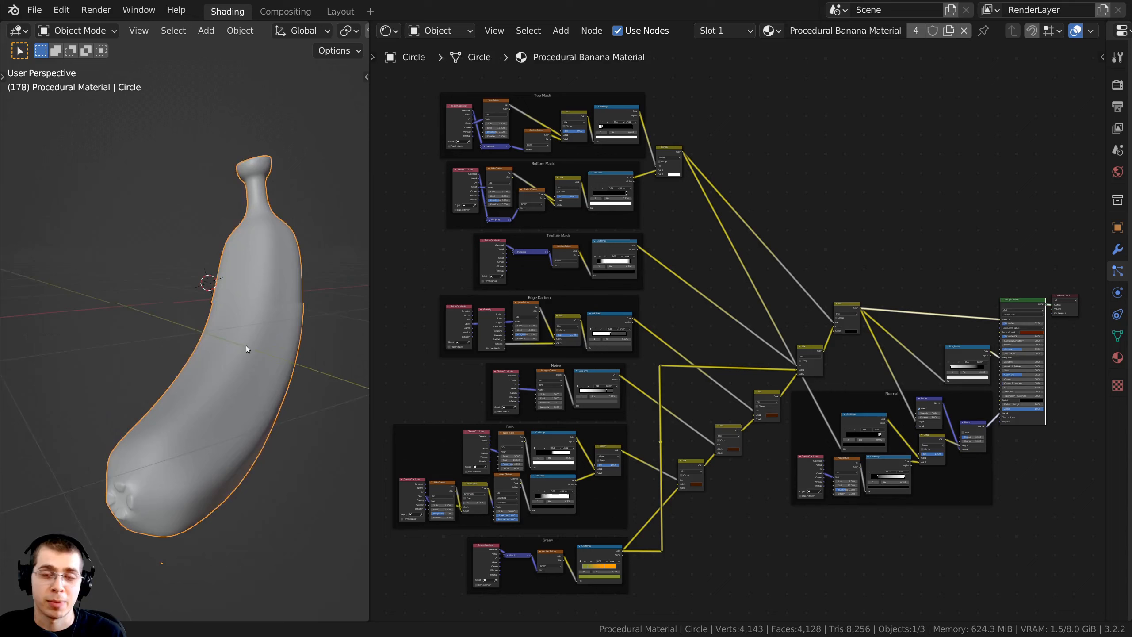
- Inspect the banana model from several angles in solid shading and its underlying mesh in Edit Mode
scroll(222, 357, "up", 3)
scroll(171, 398, "down", 4)
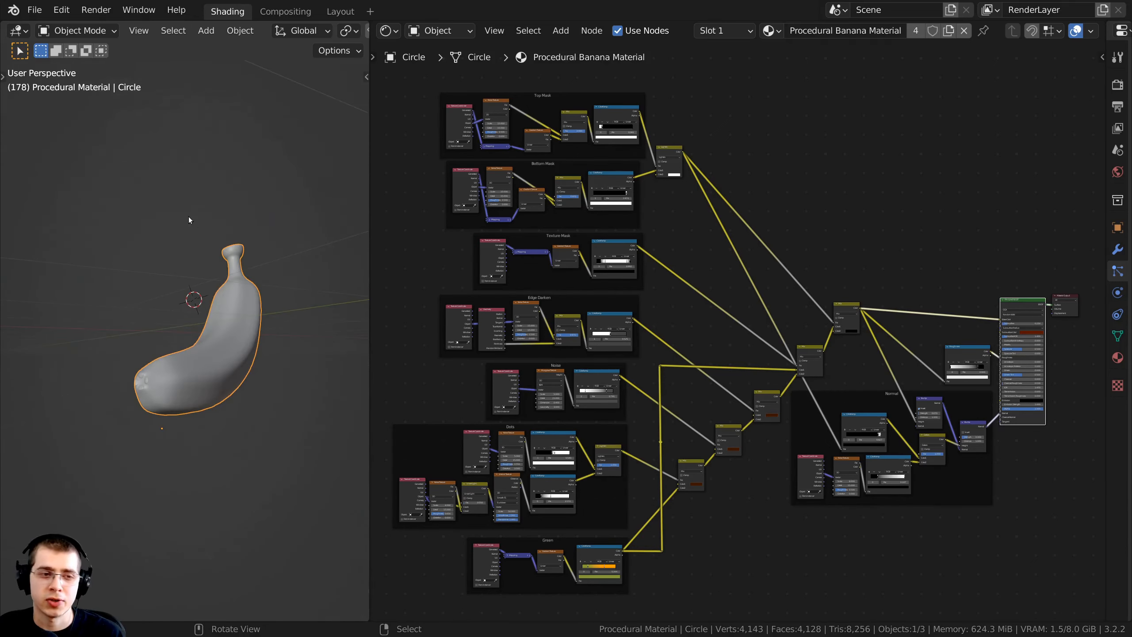
middle_click_drag(189, 215, 159, 170)
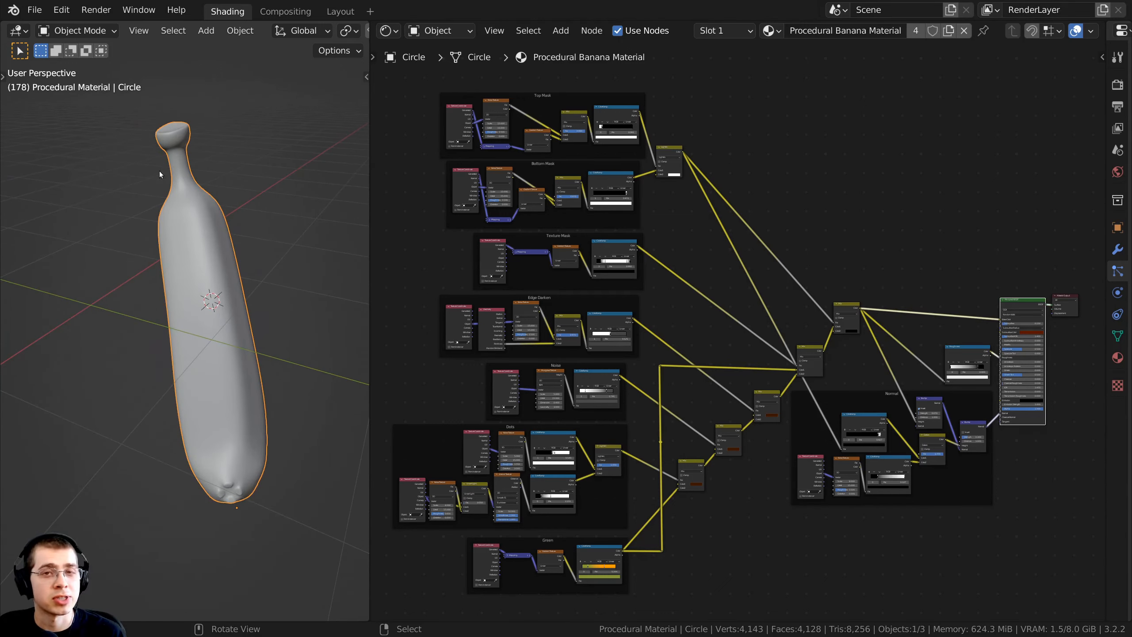
middle_click_drag(217, 269, 244, 322)
key("Tab")
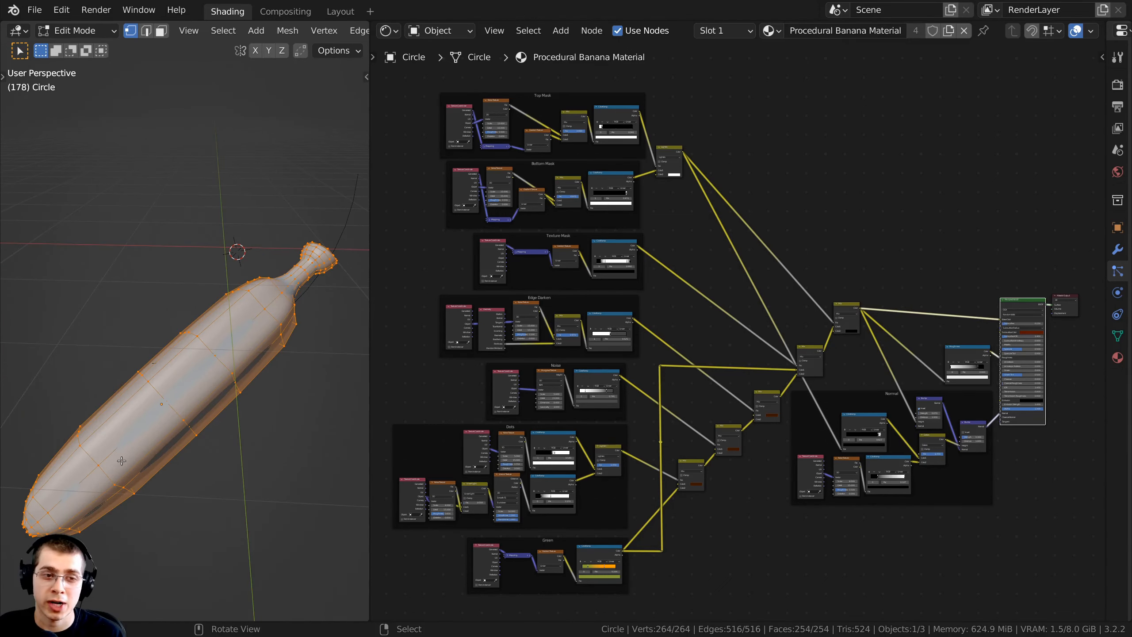
key("Tab")
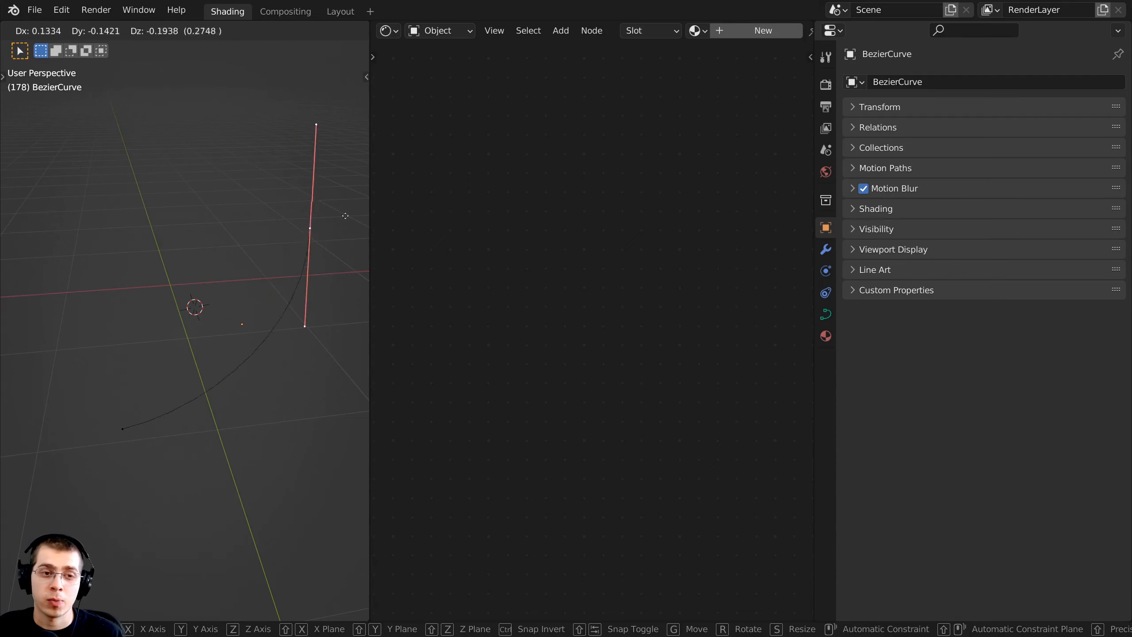
- Reposition the Bezier curve's upper end point in Edit Mode and select the whole curve
left_click(256, 219)
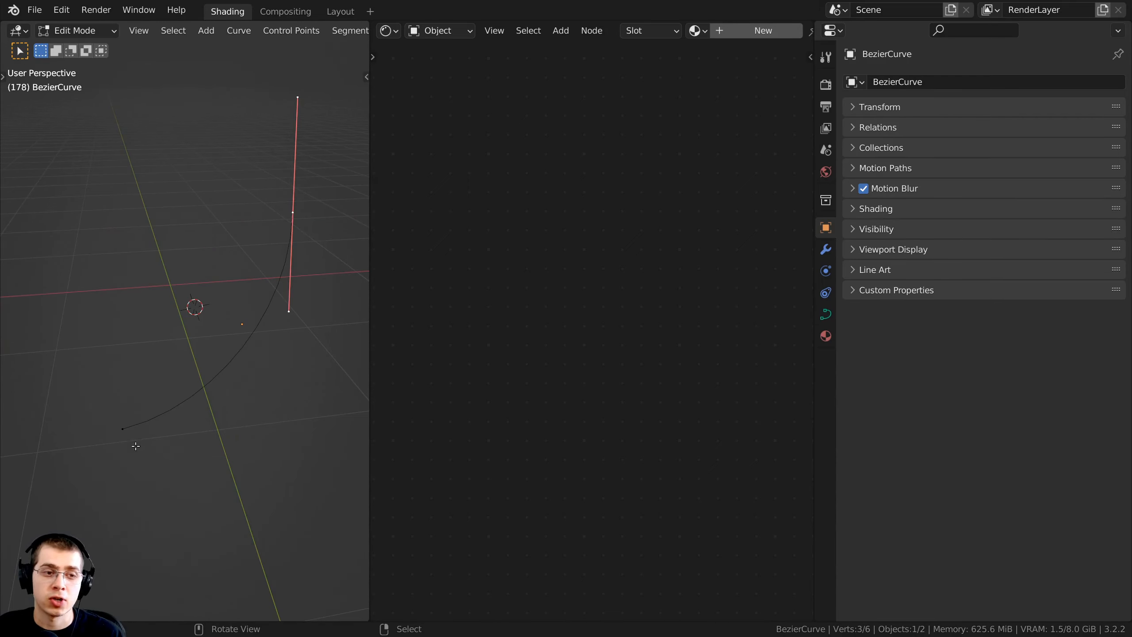
key("a")
middle_click_drag(136, 445, 111, 423)
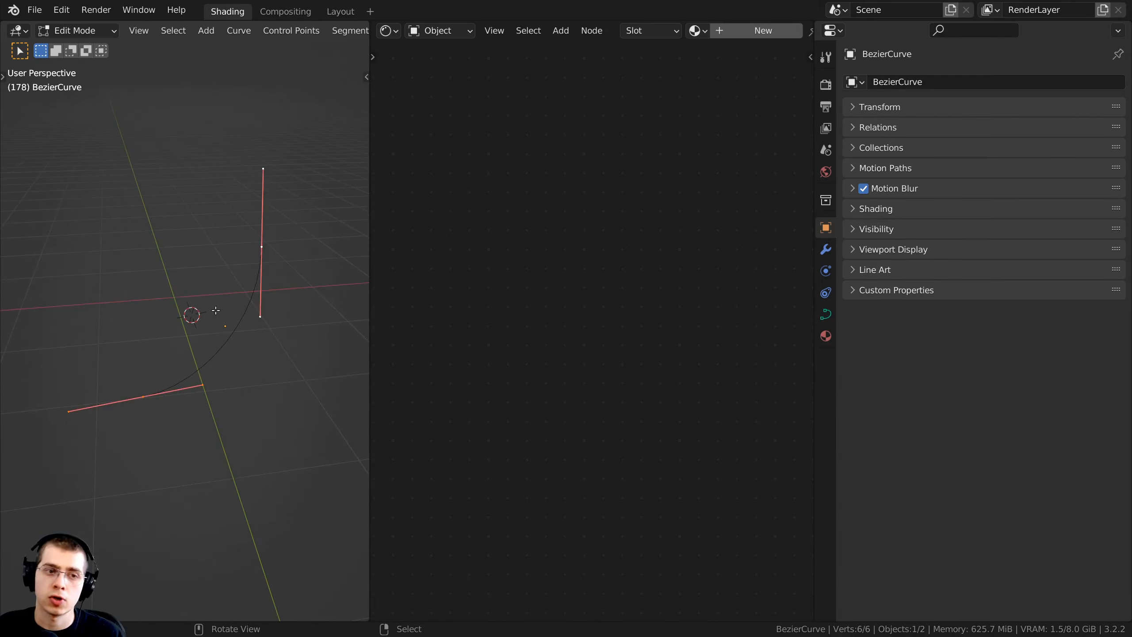
key("Tab")
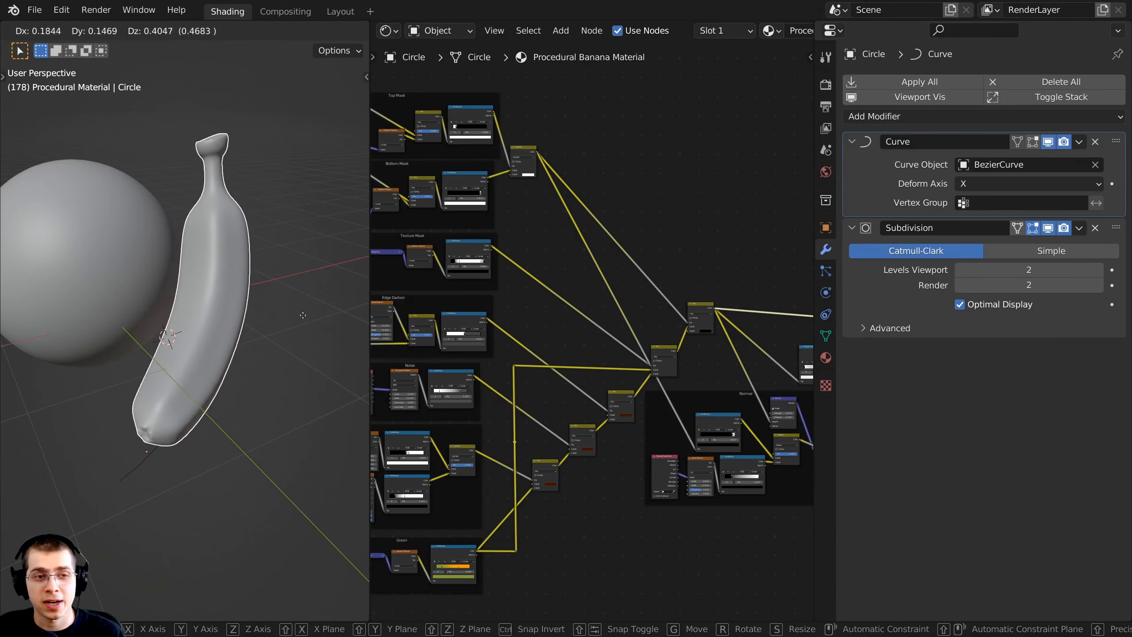
- Move, rotate and scale the BezierCurve's upper control point to reshape the bend of the banana
key("Tab")
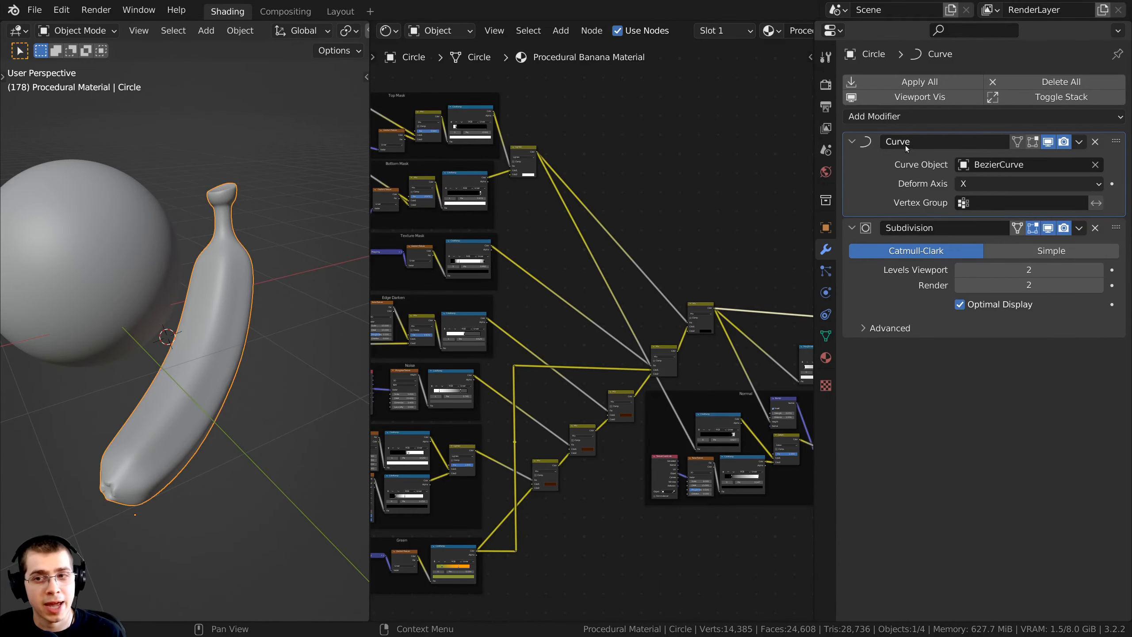
middle_click_drag(168, 228, 181, 229)
key("g")
right_click(202, 225)
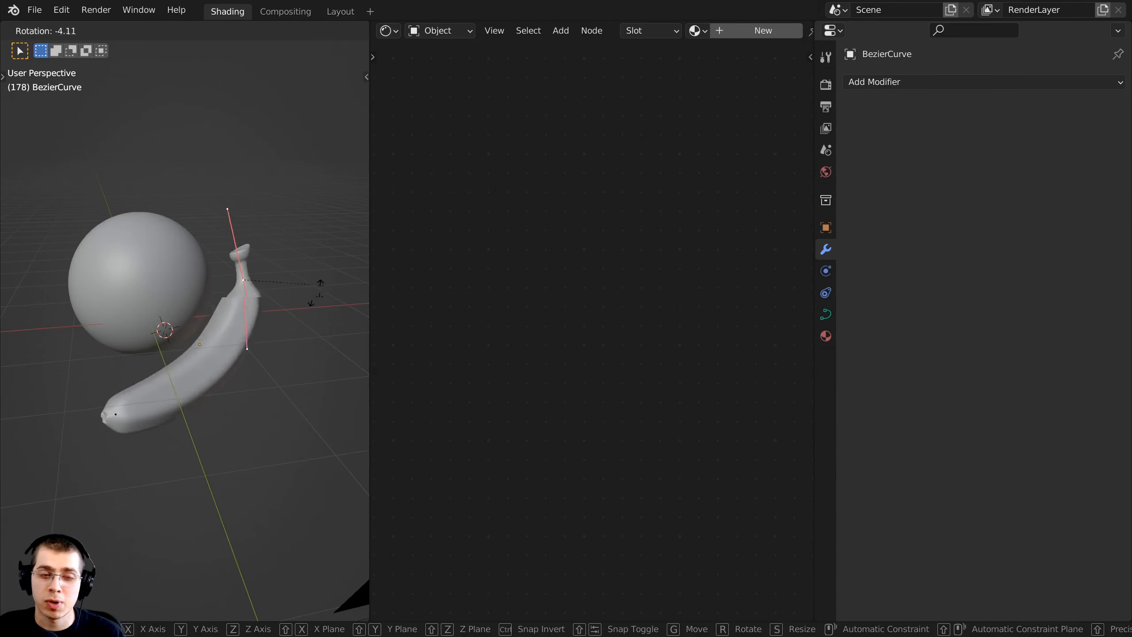
key("g")
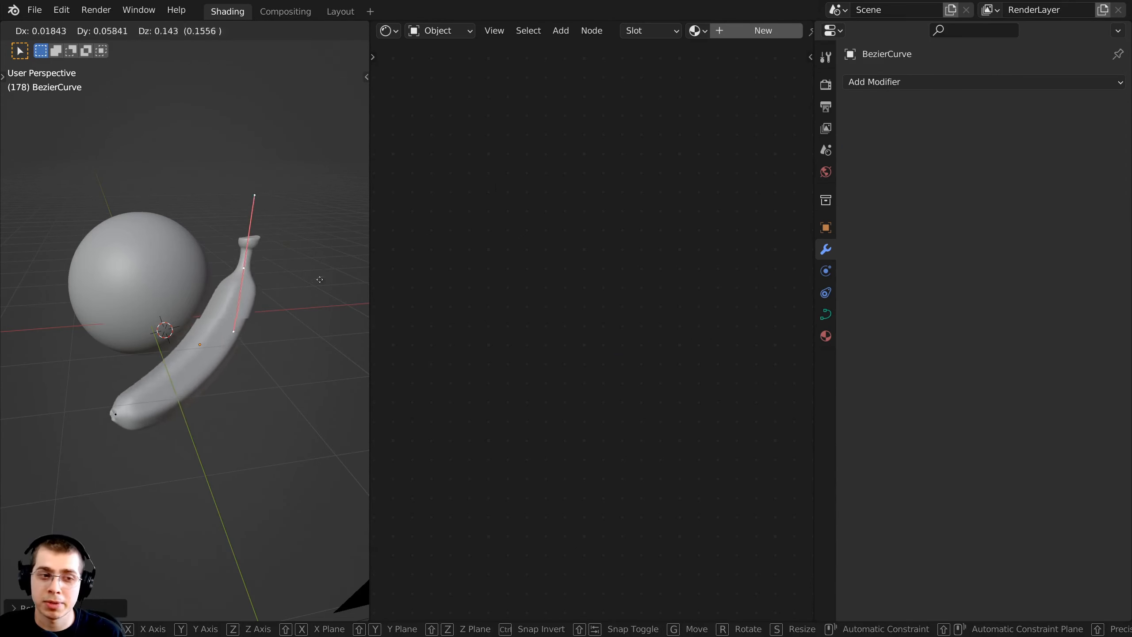
key("s")
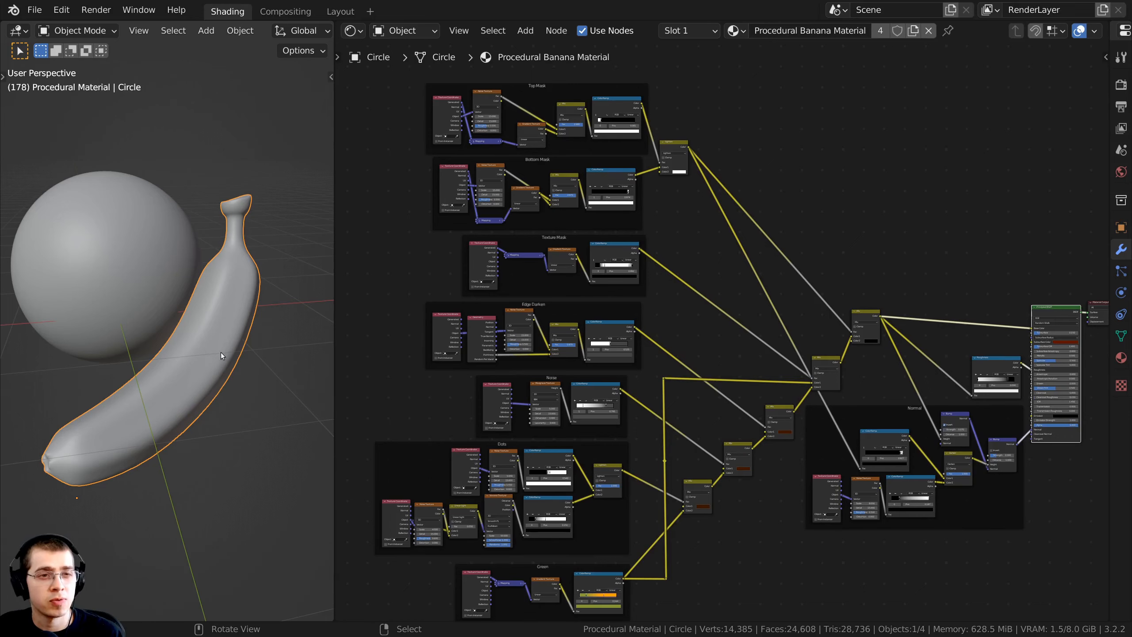
- Widen the 3D viewport and examine the combined Top Mask and Bottom Mask output on the banana
middle_click_drag(591, 283, 569, 306)
scroll(521, 330, "up", 2)
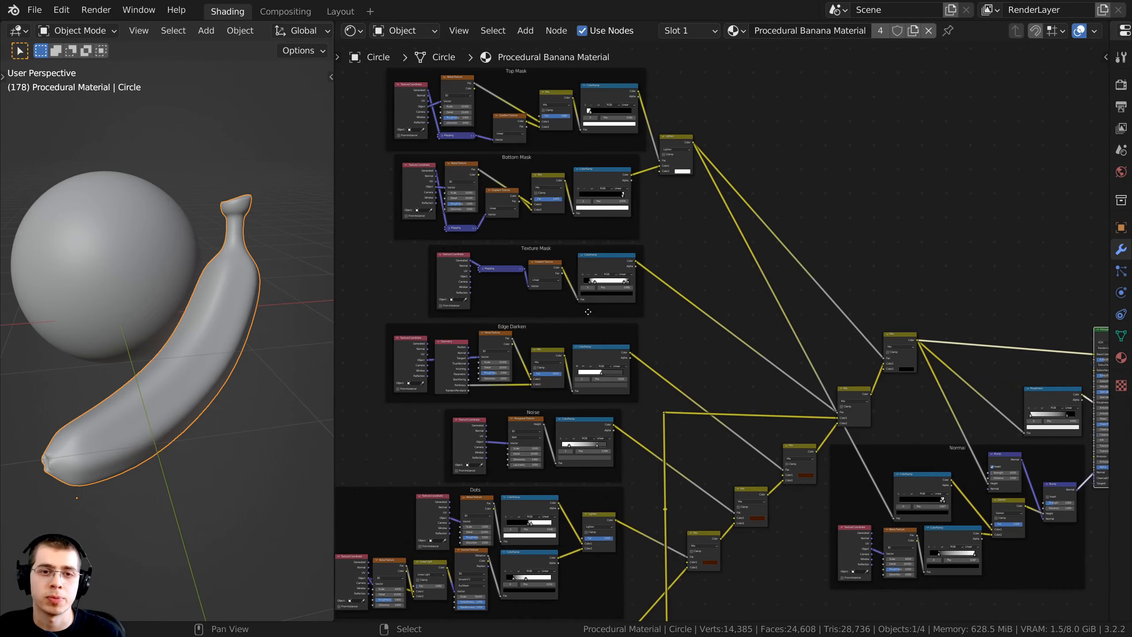
middle_click_drag(402, 421, 428, 456)
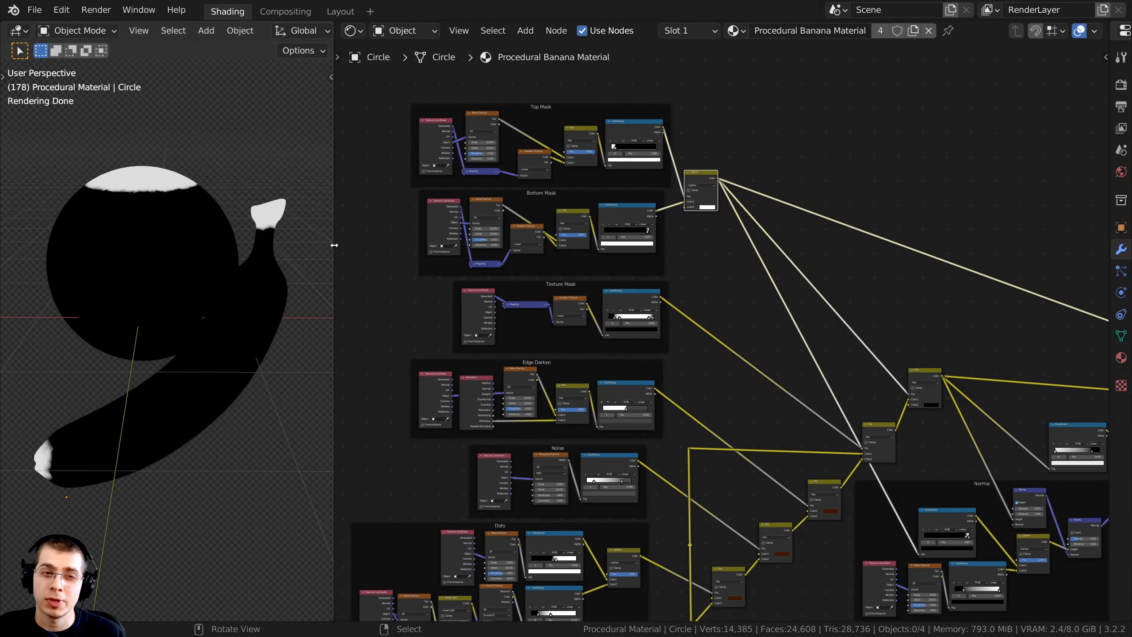
left_click_drag(334, 245, 422, 245)
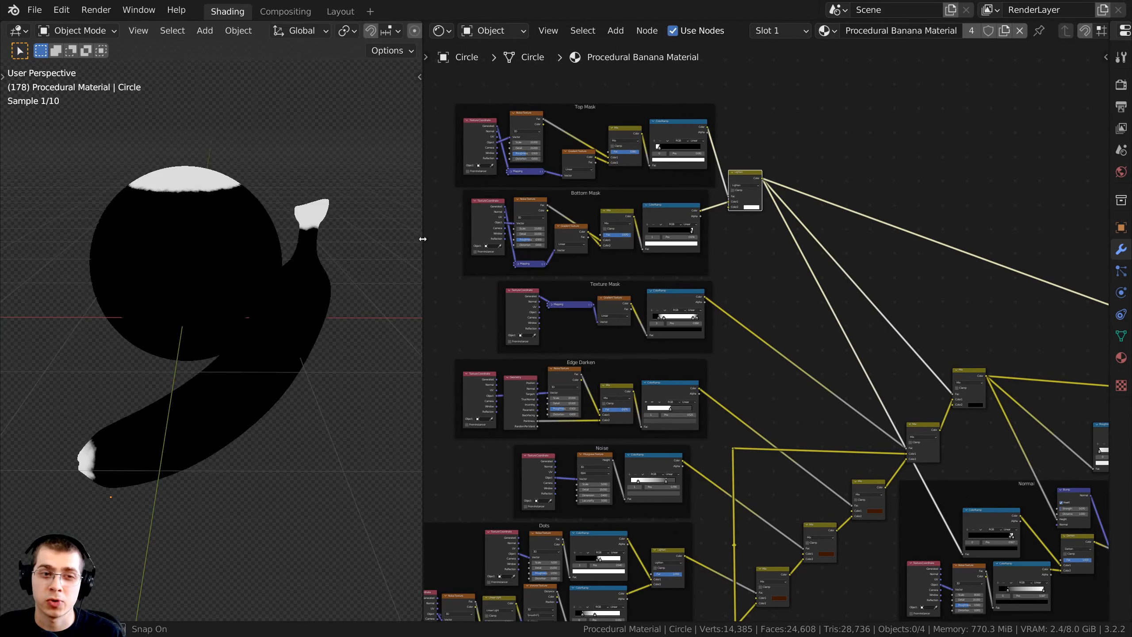
scroll(316, 202, "up", 2)
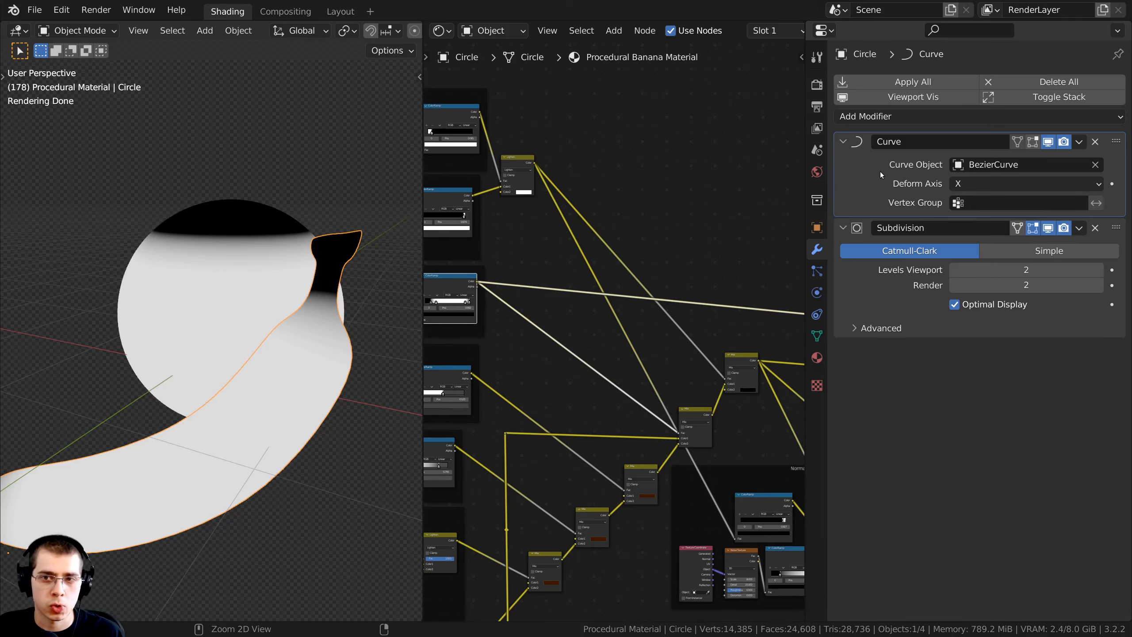
- Try applying the banana's Curve modifier, inspect how the texture mask falls on the stem, and undo it
key("ctrl+a")
scroll(390, 373, "up", 3)
scroll(174, 272, "up", 1)
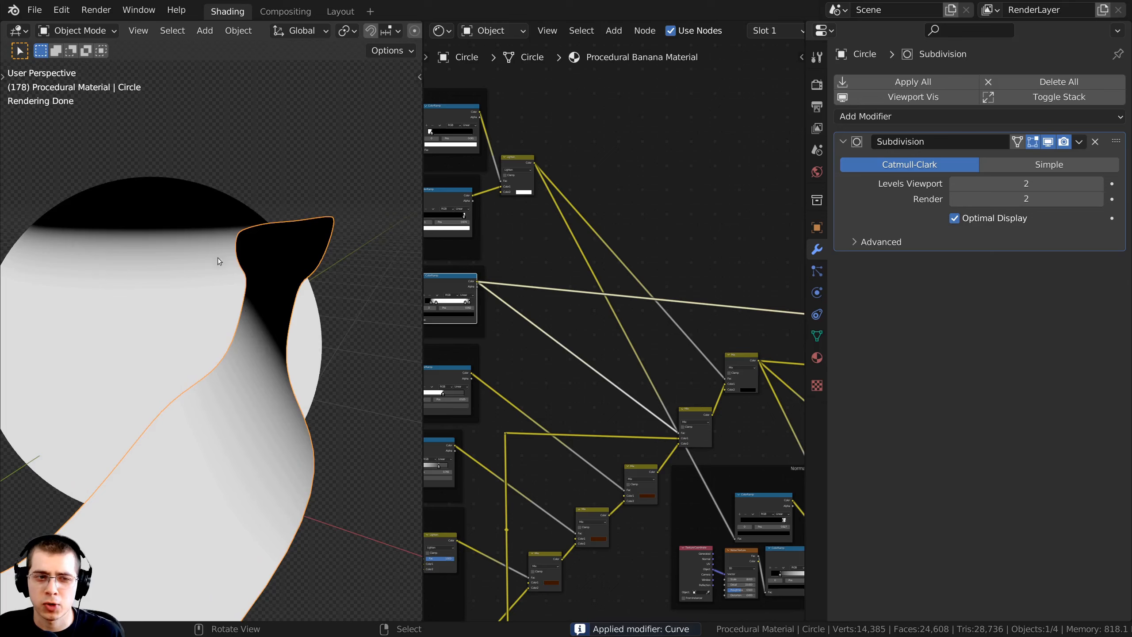
scroll(267, 357, "down", 2)
middle_click_drag(280, 381, 322, 301)
key("ctrl+z")
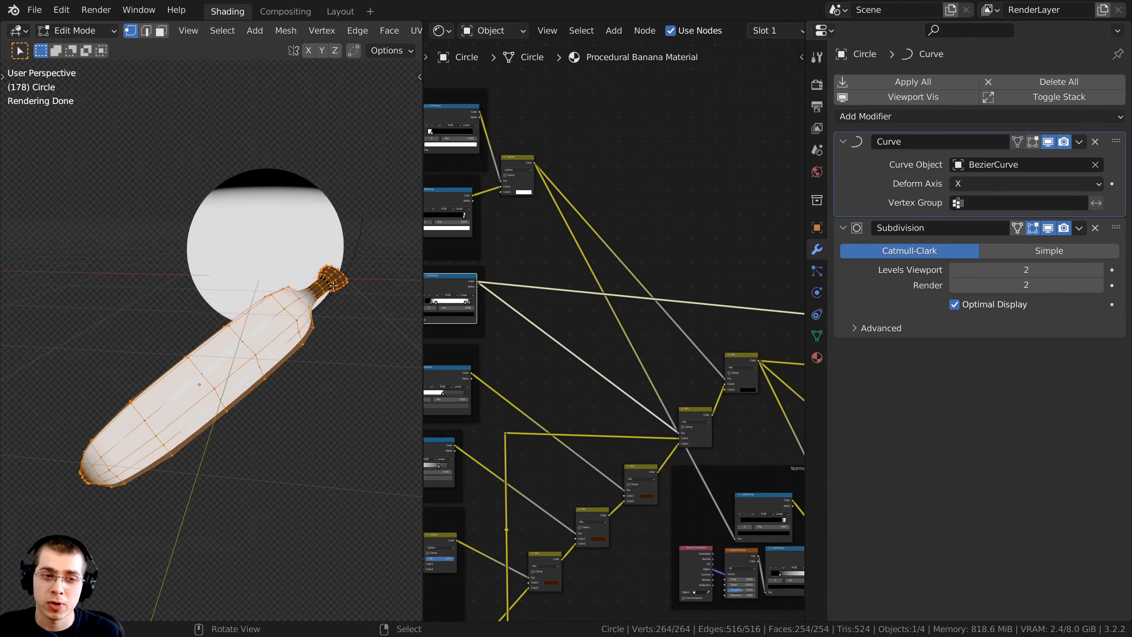
- Compare the banana's straight base mesh in Edit Mode with its curved shape in Object Mode under the texture mask
middle_click_drag(225, 393, 321, 282)
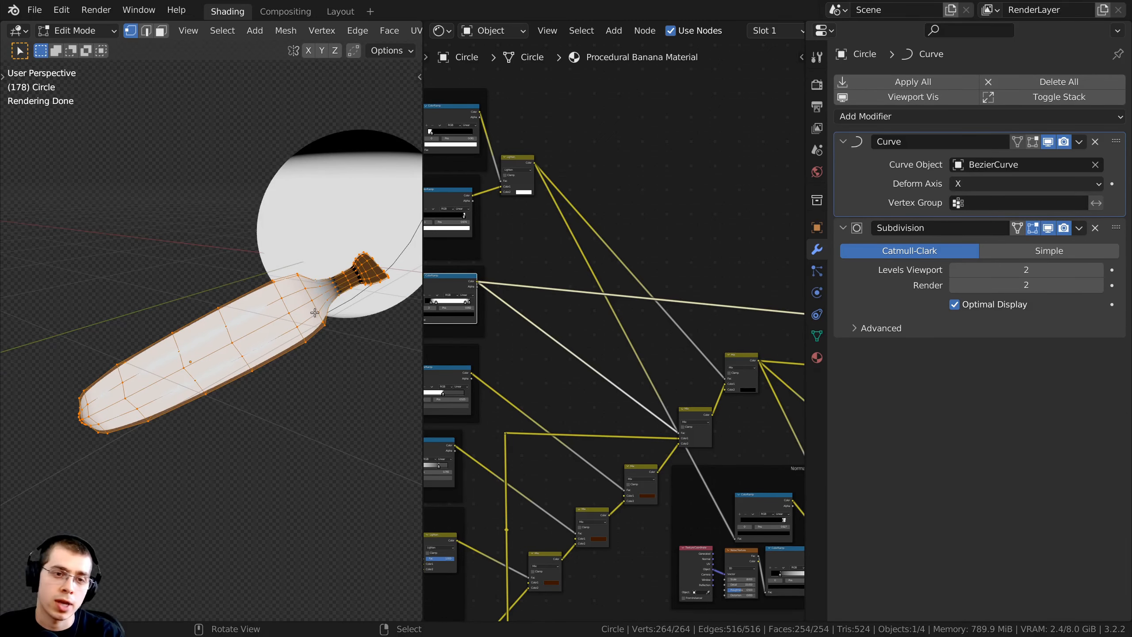
key("Tab")
middle_click_drag(290, 206, 244, 243)
middle_click_drag(99, 395, 116, 403, "shift")
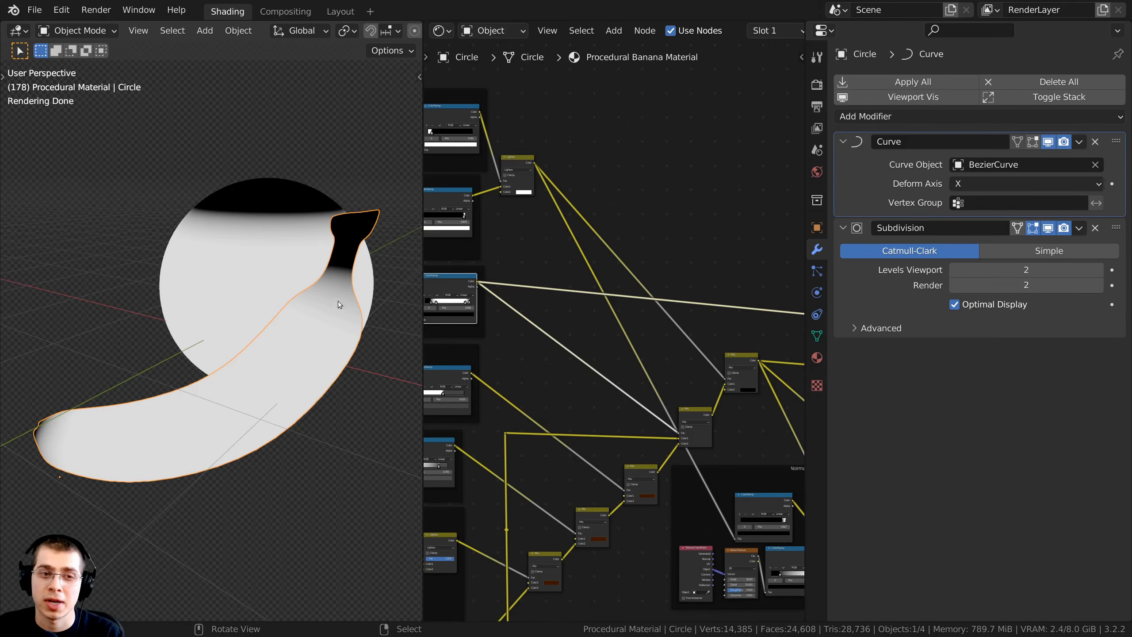
middle_click_drag(338, 301, 302, 309, "shift")
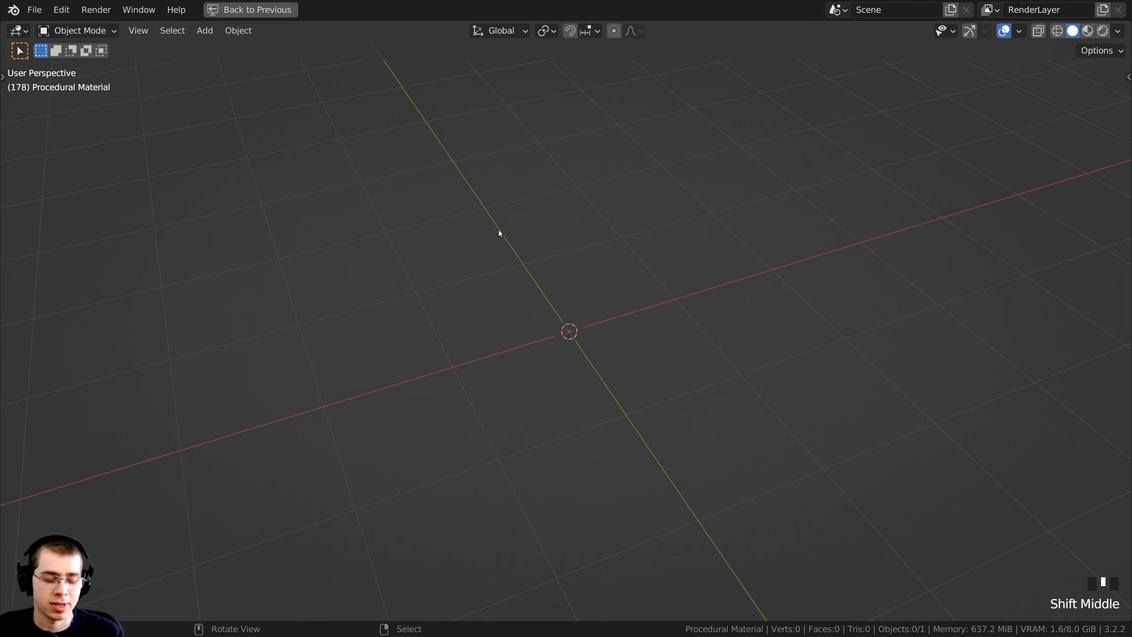
- Add a mesh circle with 12 vertices at the world origin
key("shift+a")
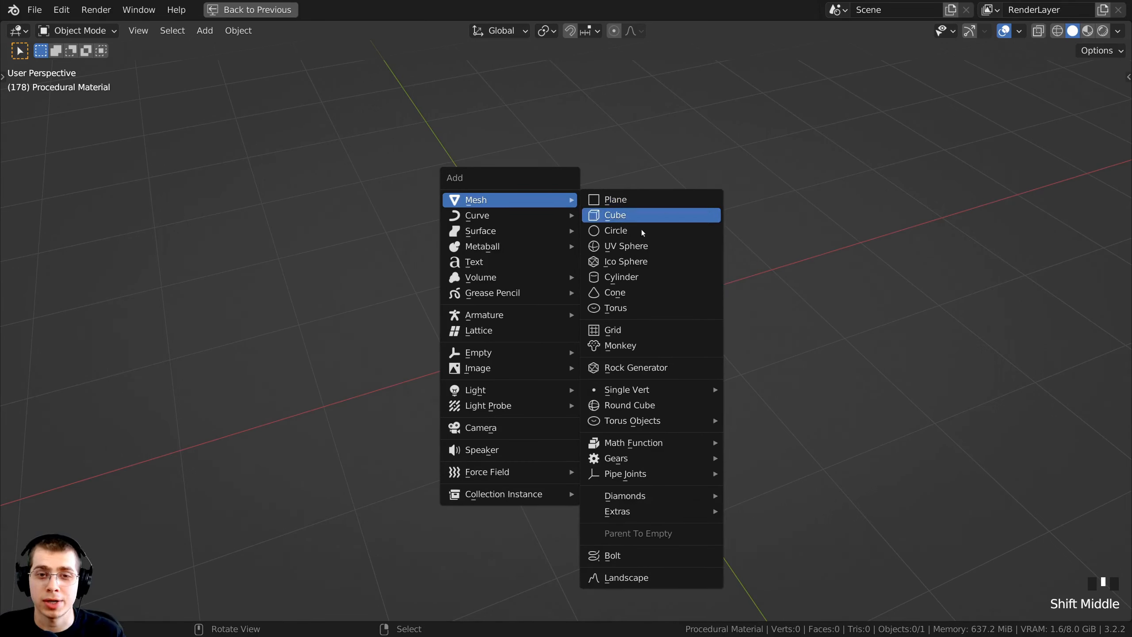
left_click(624, 232)
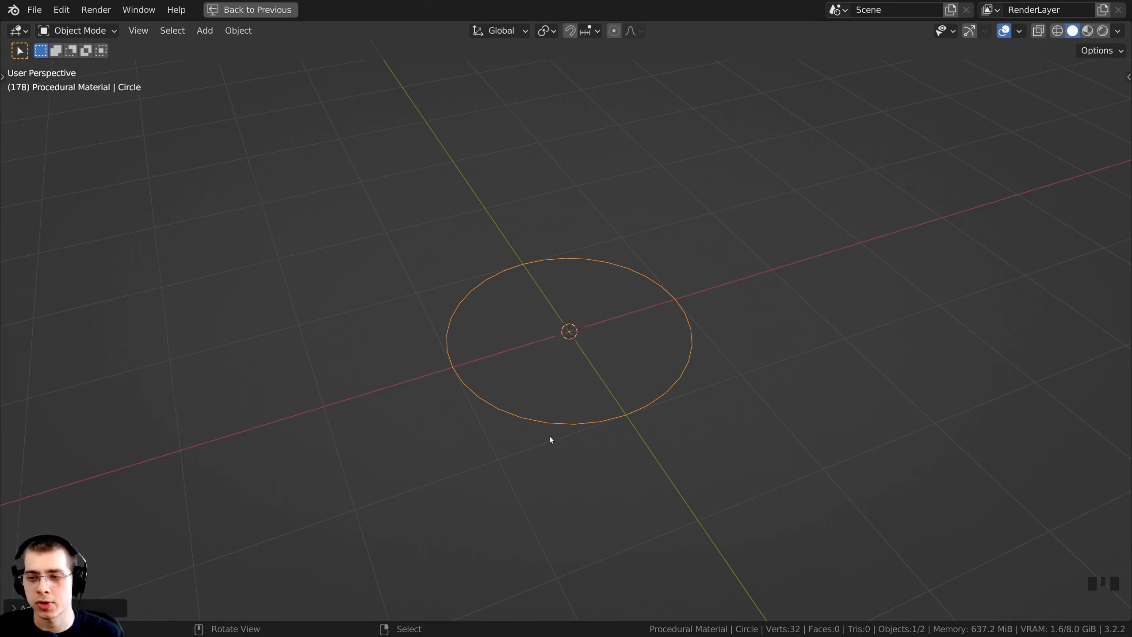
left_click(13, 607)
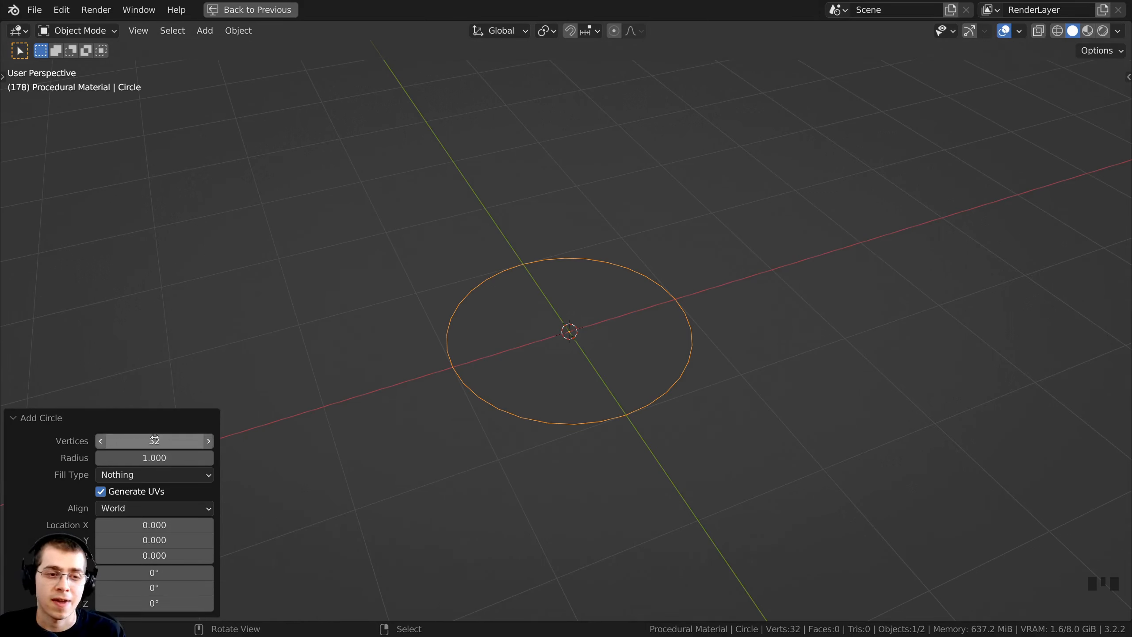
left_click(146, 442)
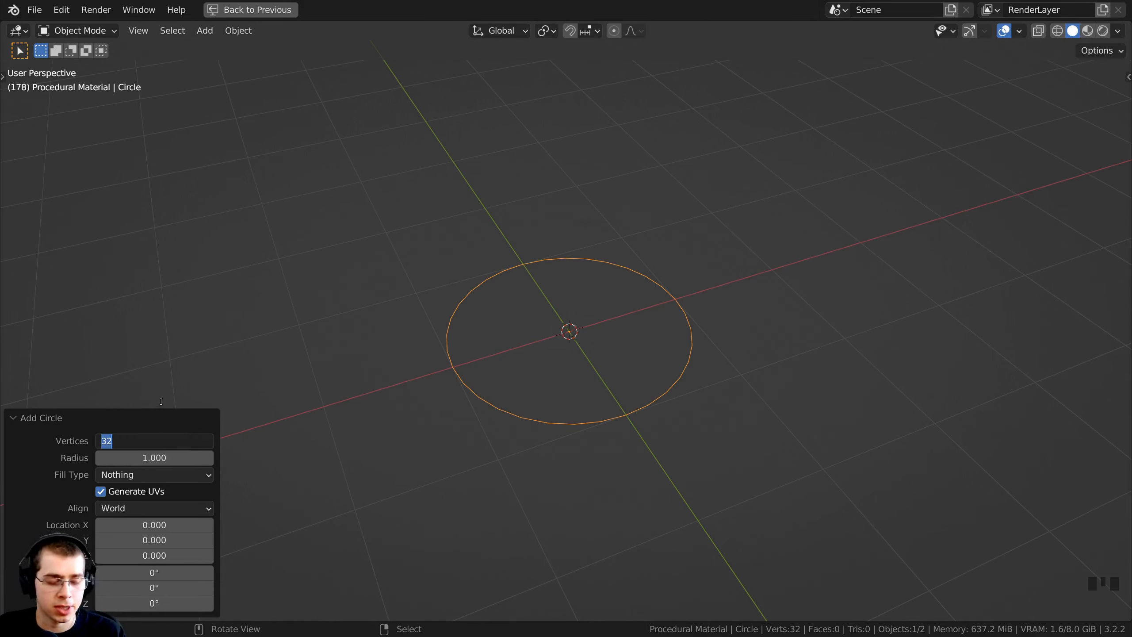
type("12")
left_click(158, 389)
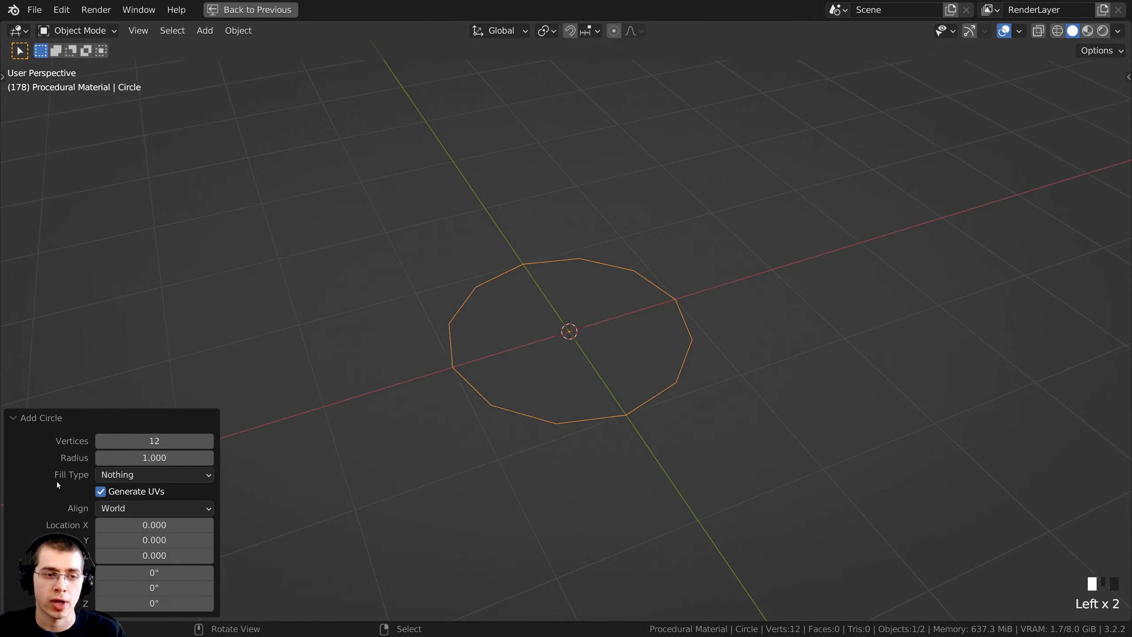
left_click(13, 420)
- Rotate the circle 90 degrees around the X axis so that it stands upright
middle_click_drag(443, 438, 583, 394)
key("KP_Decimal")
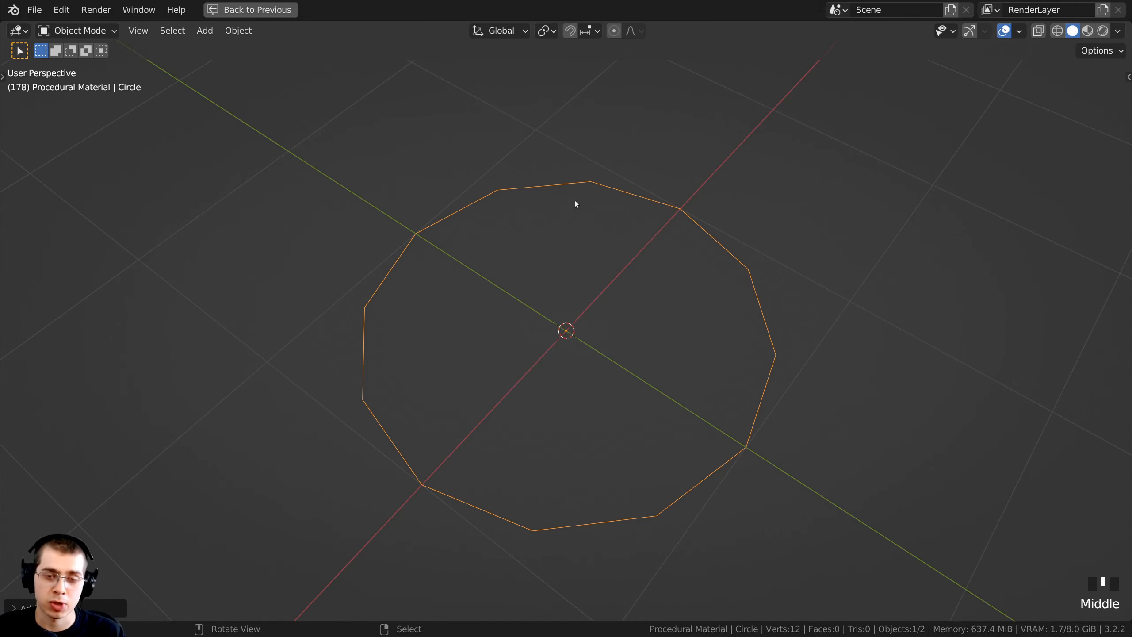
key("r")
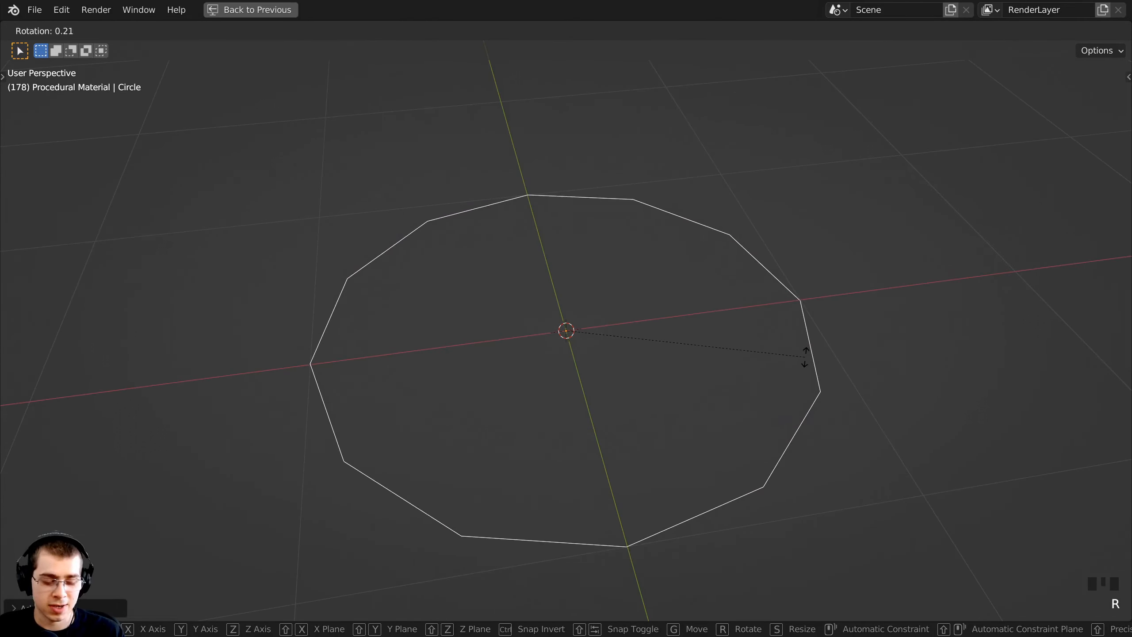
key("x")
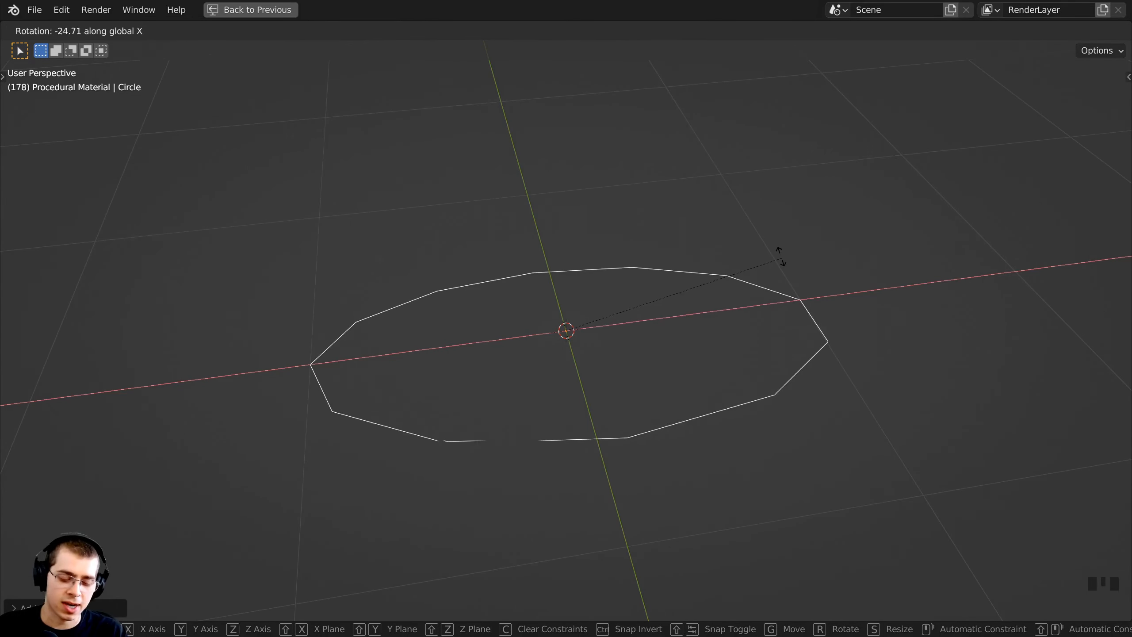
type("90")
key("Return")
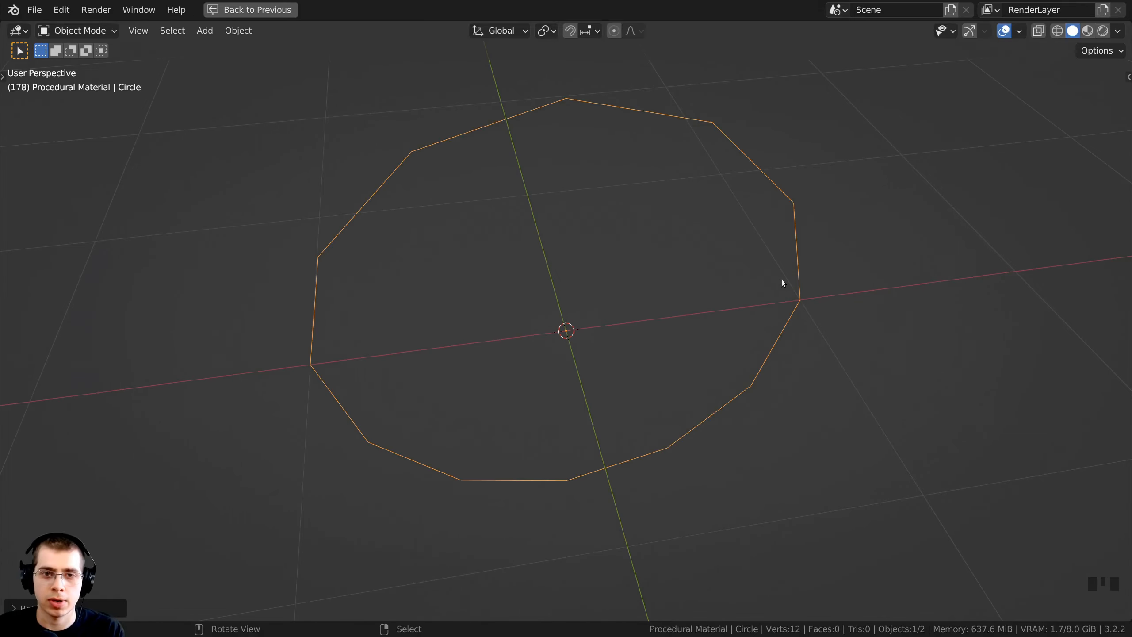
- Scale all of the circle's vertices down uniformly in Edit Mode, well below the original size
middle_click_drag(782, 280, 860, 224)
key("Tab")
key("s")
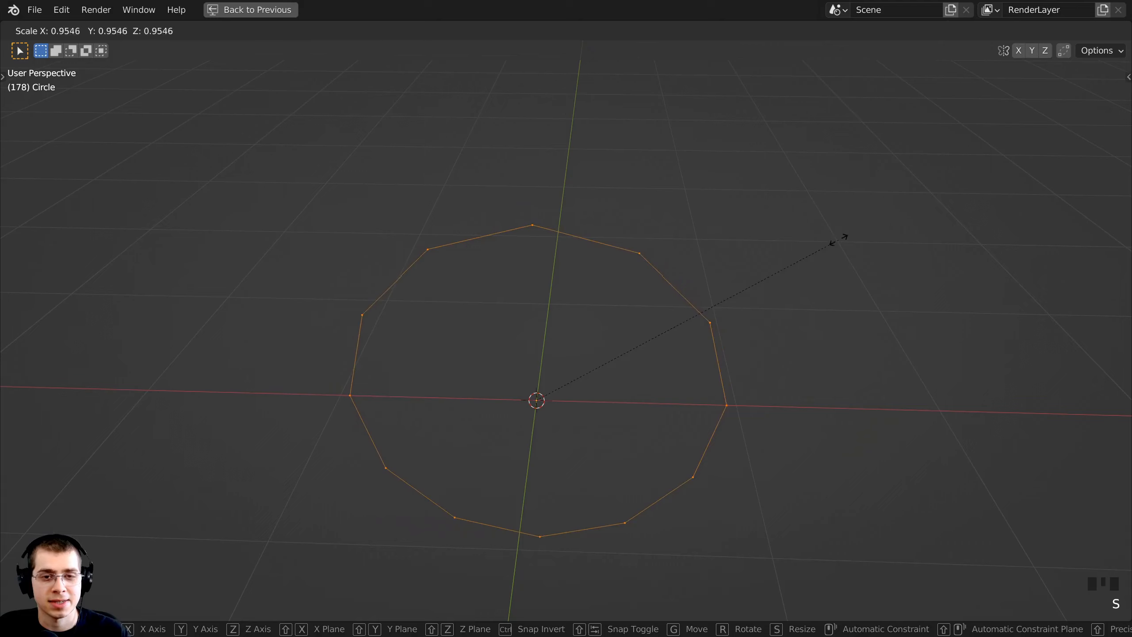
left_click(652, 351)
middle_click_drag(652, 351, 585, 379)
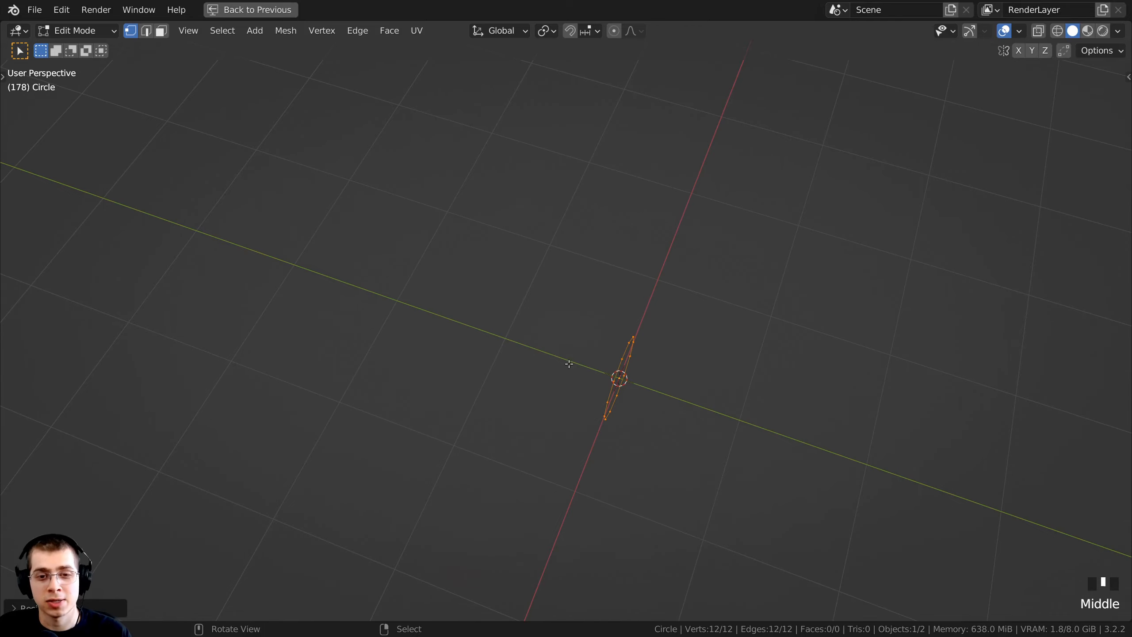
- Extrude the circle about 0.56 along the Y axis in top view to start the banana's body
middle_click_drag(706, 437, 548, 392, "shift")
scroll(556, 340, "up", 2)
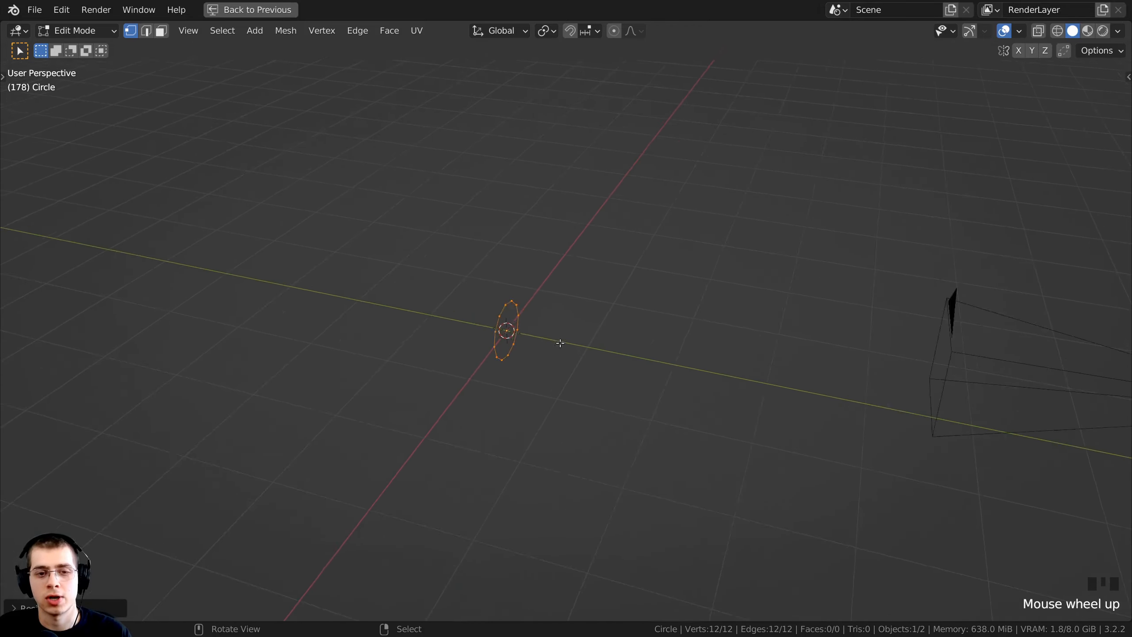
middle_click_drag(450, 374, 536, 392)
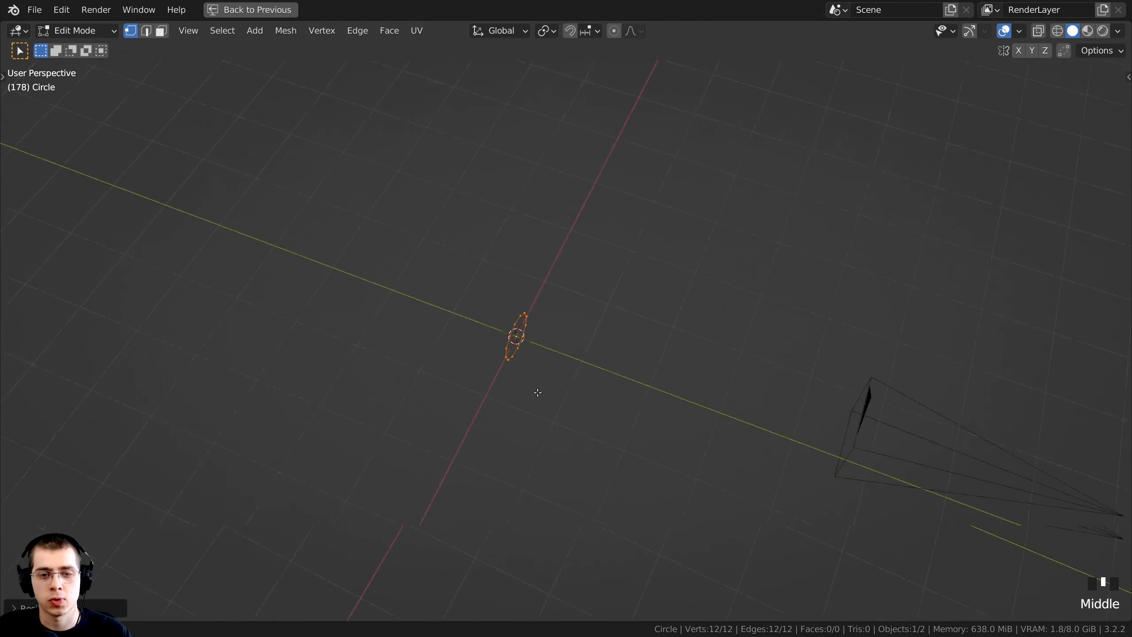
scroll(531, 340, "up", 3)
middle_click_drag(531, 340, 436, 324, "shift")
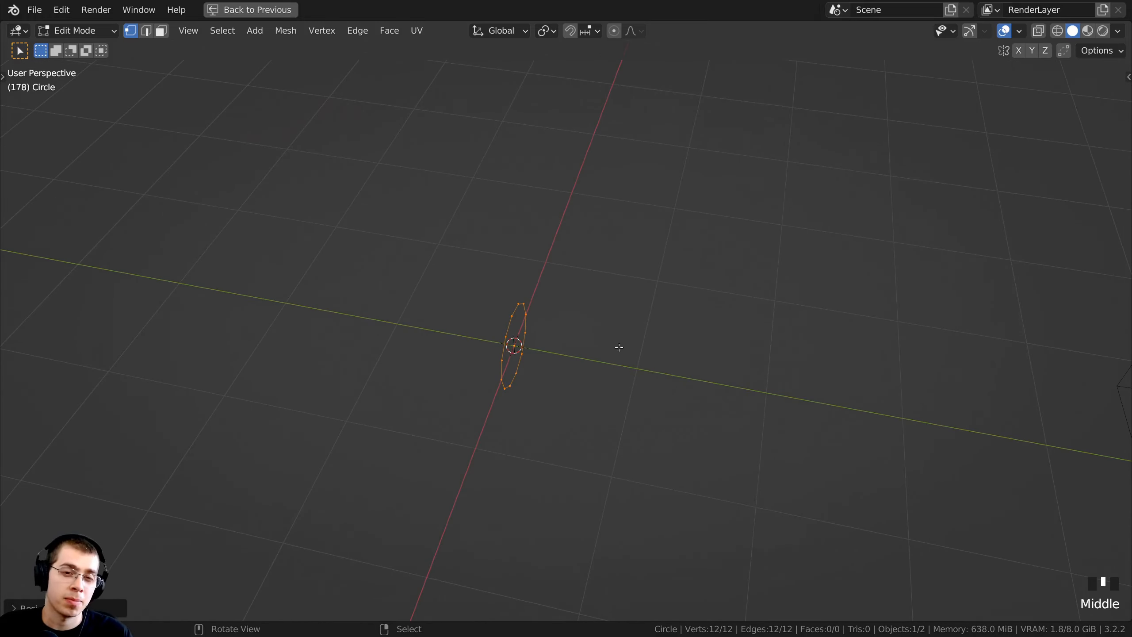
middle_click_drag(624, 351, 713, 342)
key("KP_7")
key("s")
left_click(699, 319)
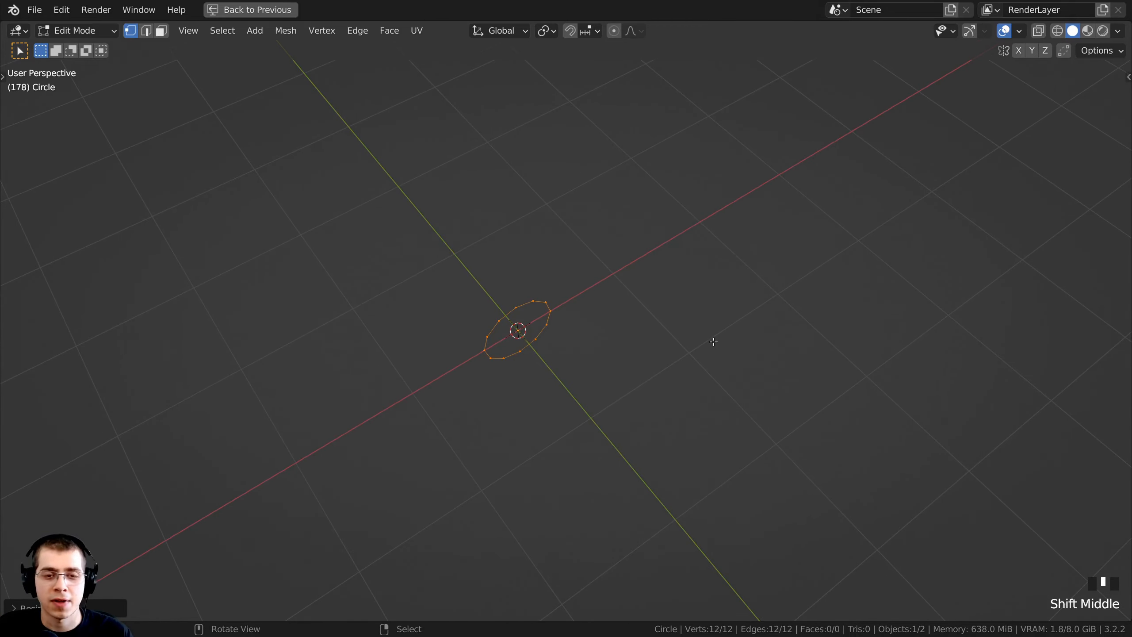
key("KP_7")
middle_click_drag(712, 339, 737, 445, "shift")
scroll(626, 438, "up", 2)
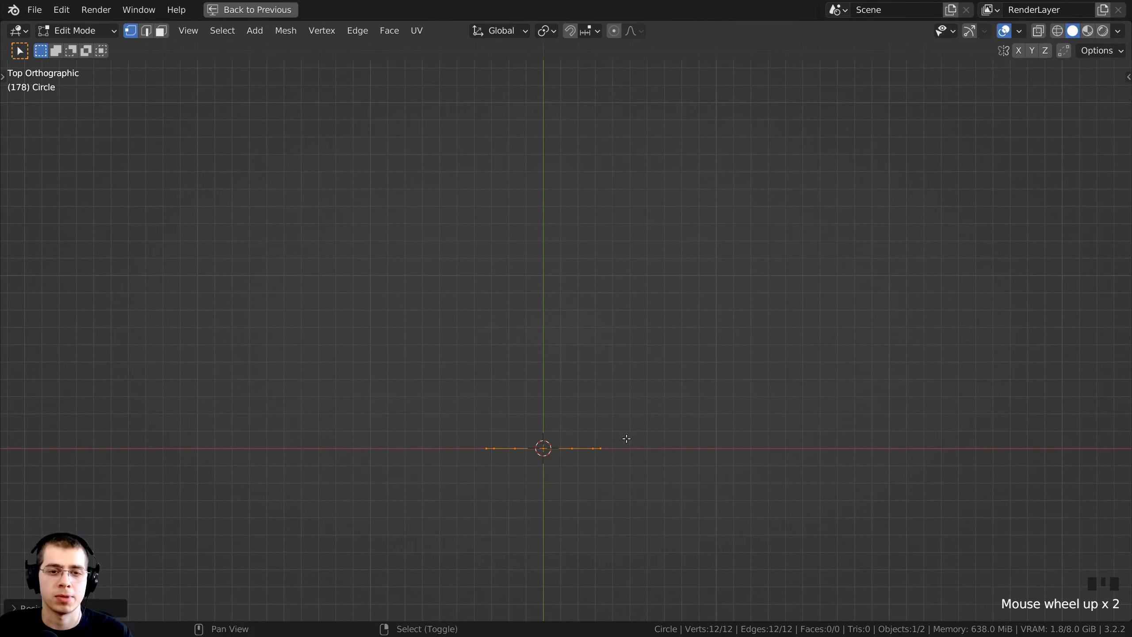
middle_click_drag(625, 438, 627, 420, "shift")
key("e")
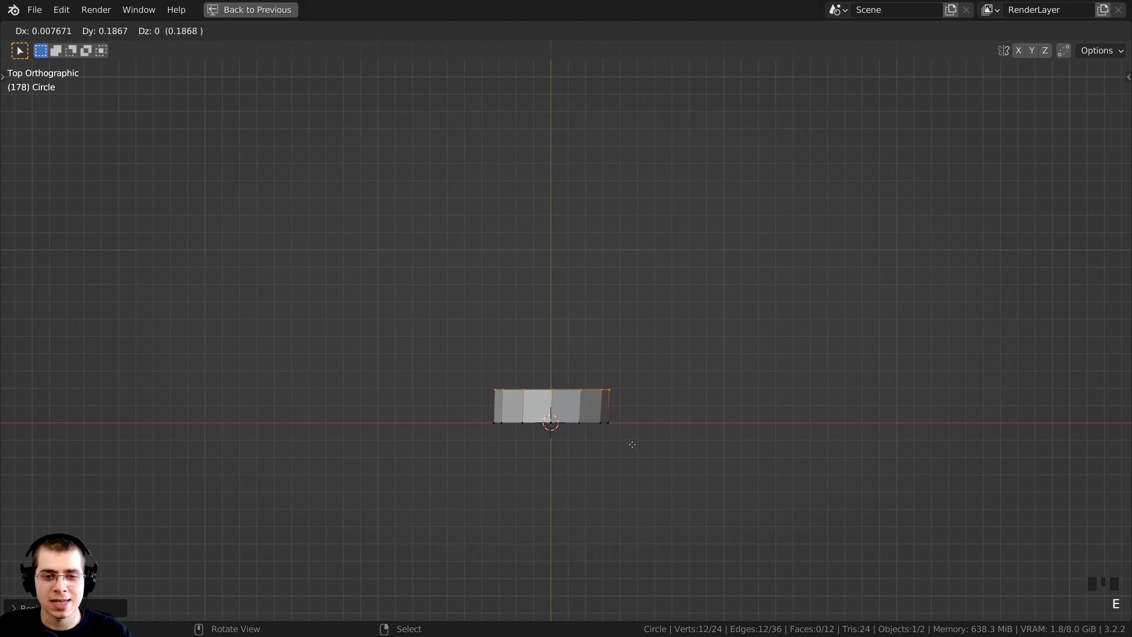
key("y")
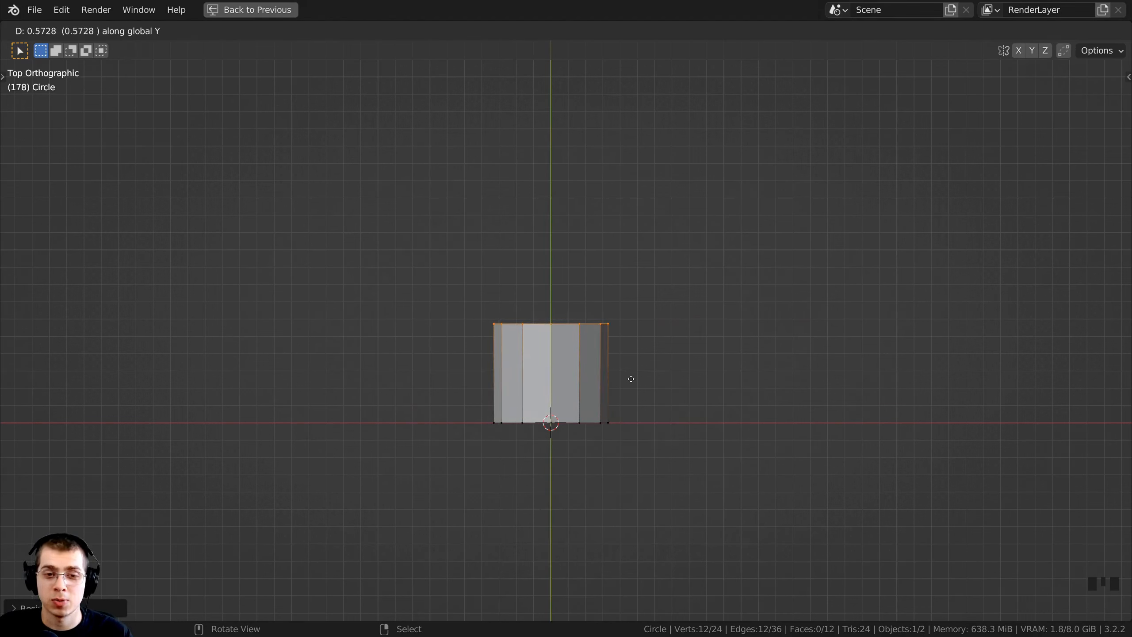
left_click(630, 381)
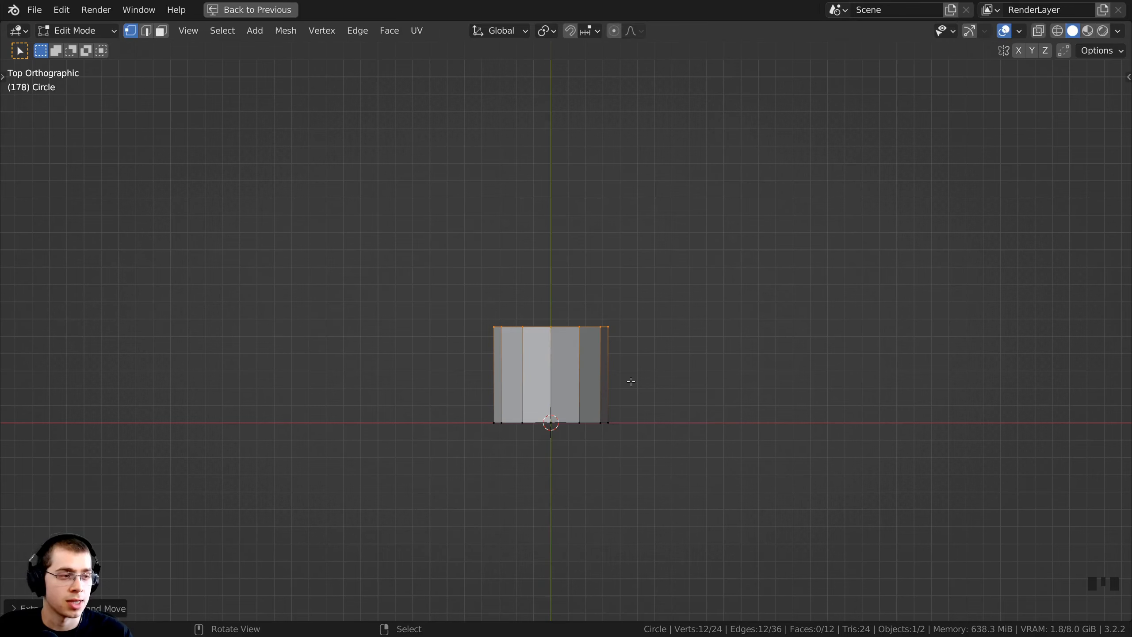
- Scale the extruded ring down slightly to begin tapering the body
key("s")
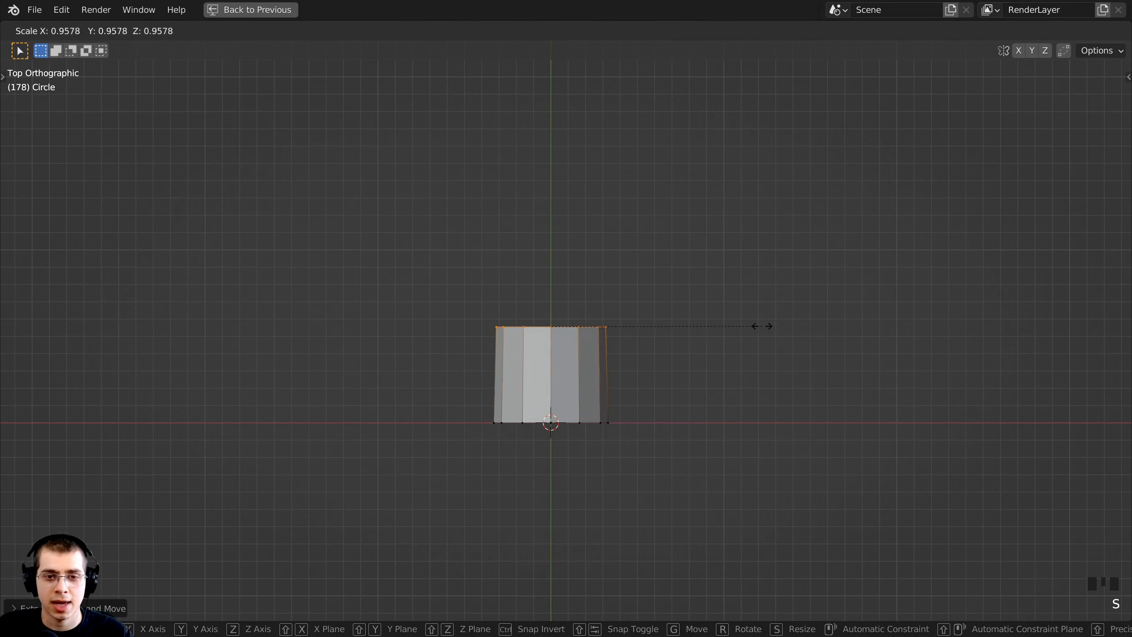
left_click(751, 327)
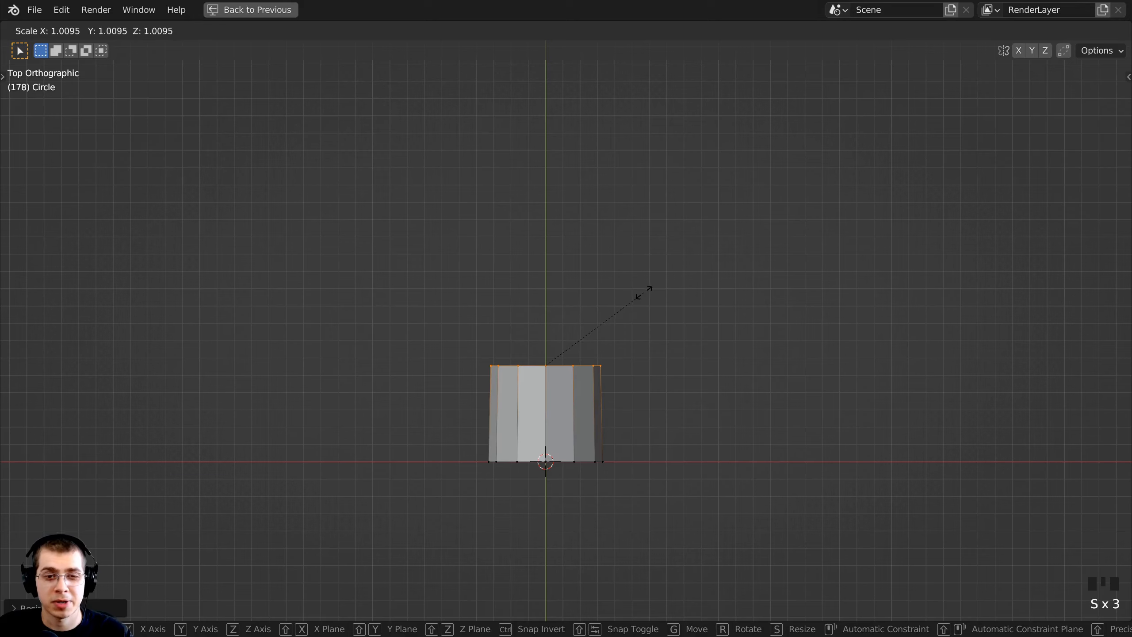
left_click(643, 292)
- Extrude a second body section about 0.48 along the Y axis and scale its end ring down slightly
middle_click_drag(598, 344, 591, 392, "shift")
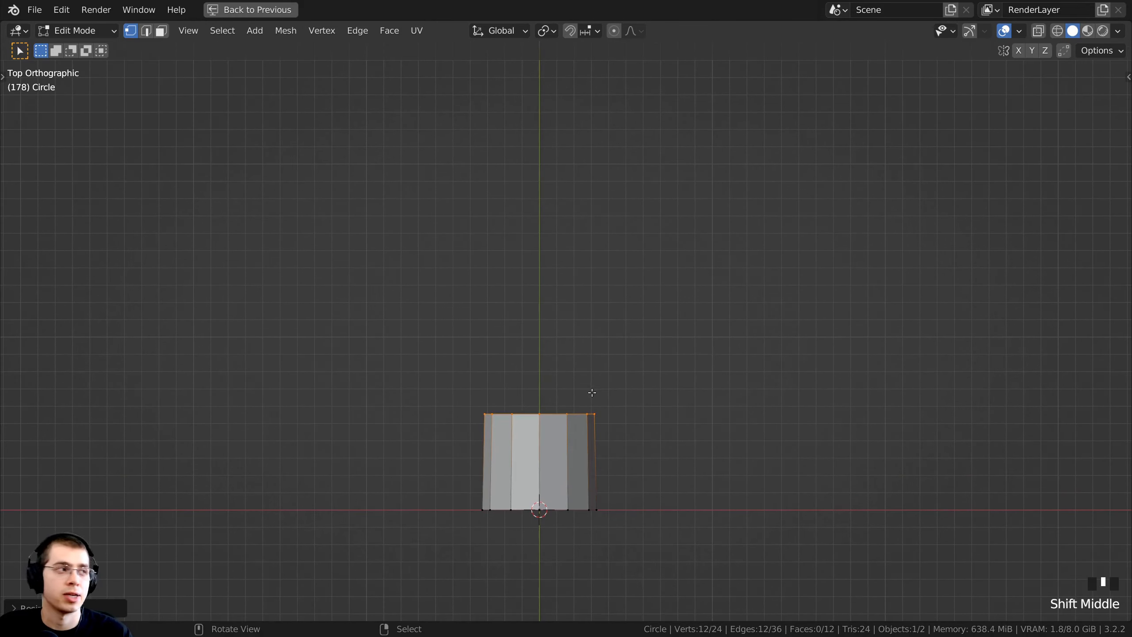
key("e")
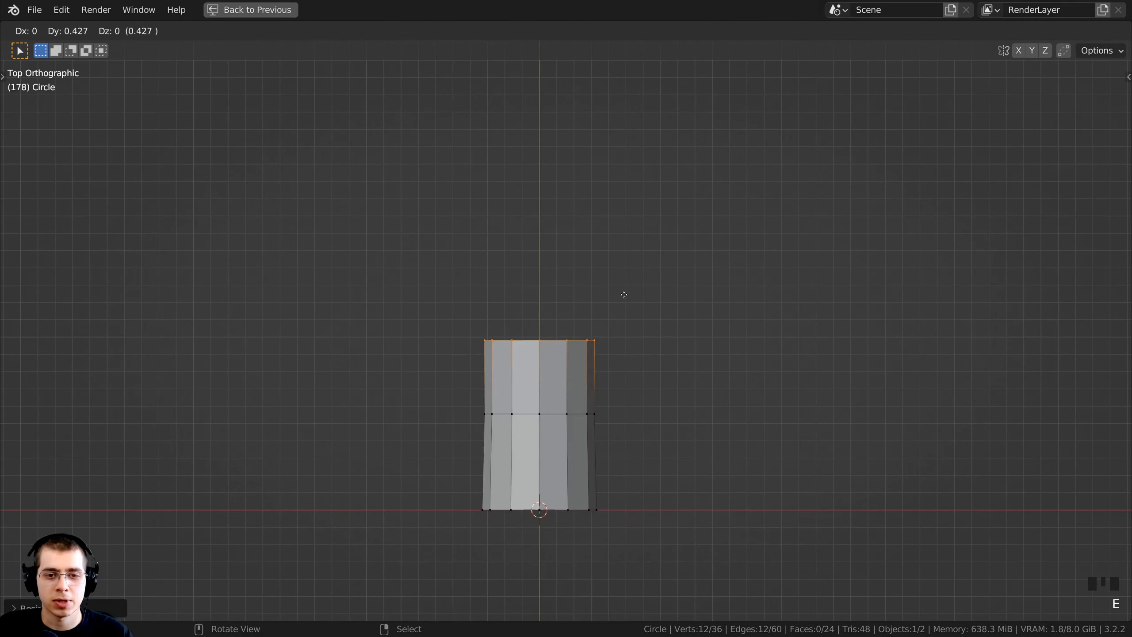
key("y")
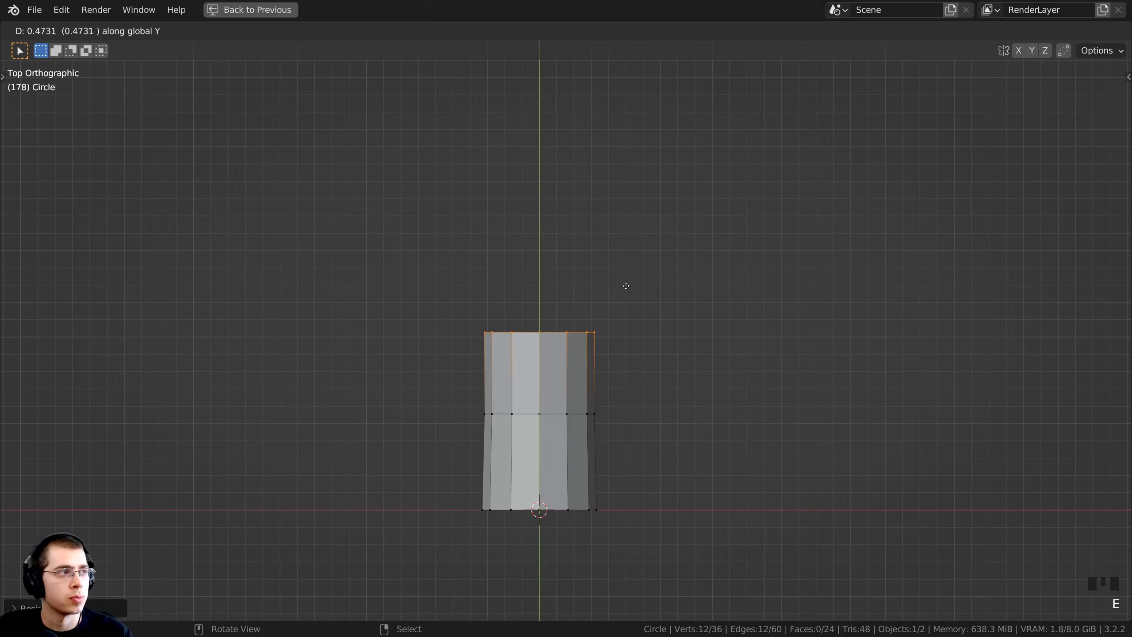
left_click(626, 283)
key("s")
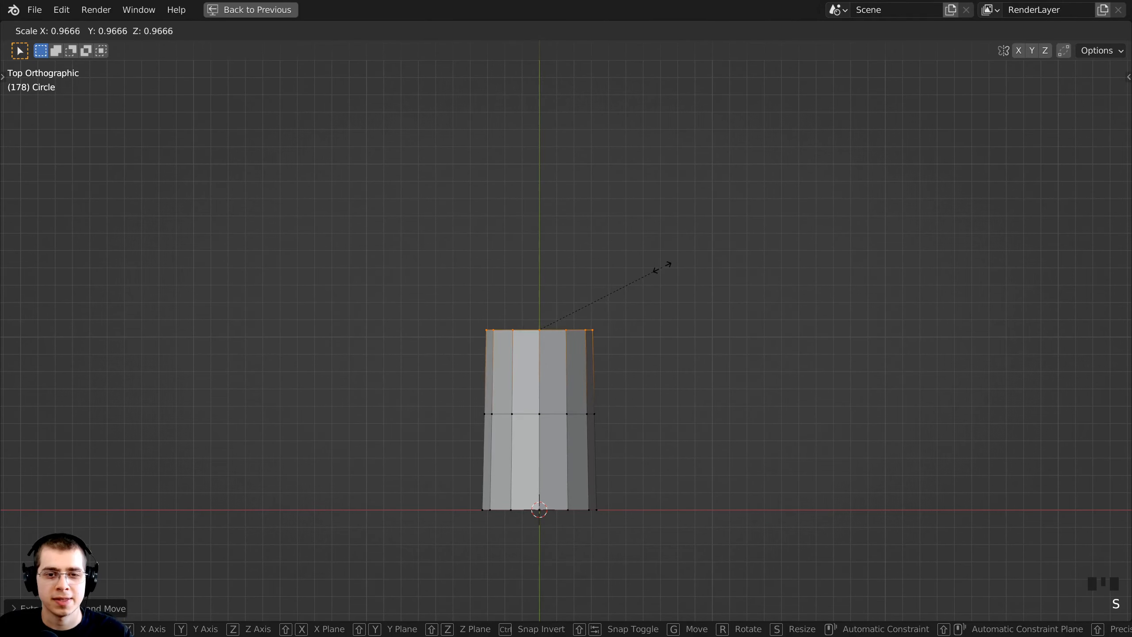
left_click(655, 271)
- Extrude a third, shorter body section about 0.31 along the Y axis and narrow its end ring slightly
middle_click_drag(637, 301, 623, 328, "shift")
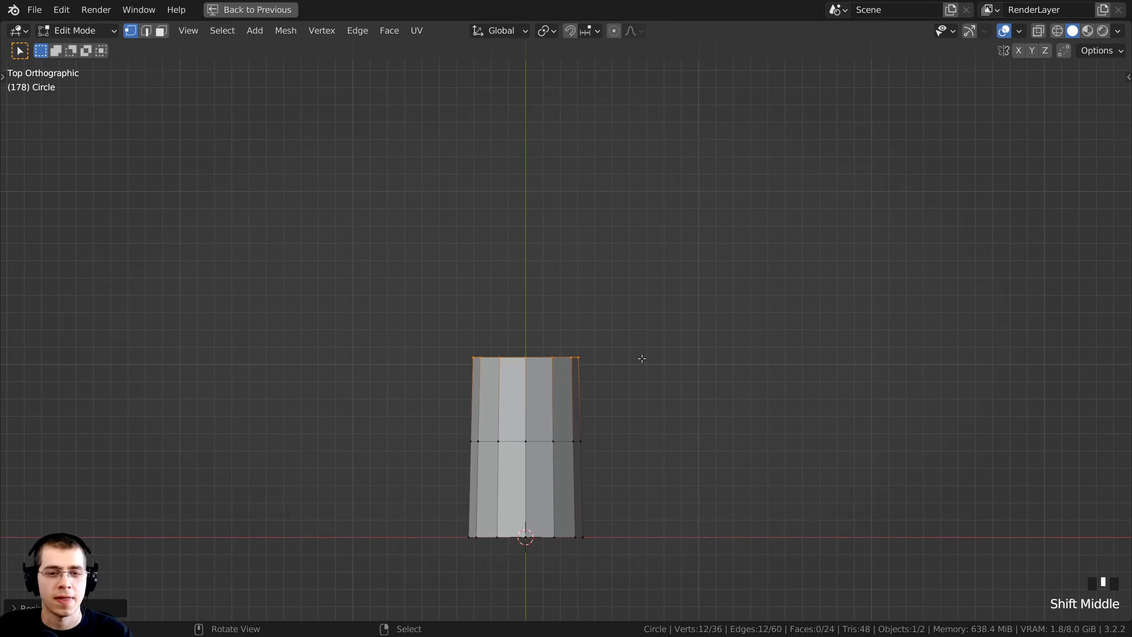
key("e")
key("y")
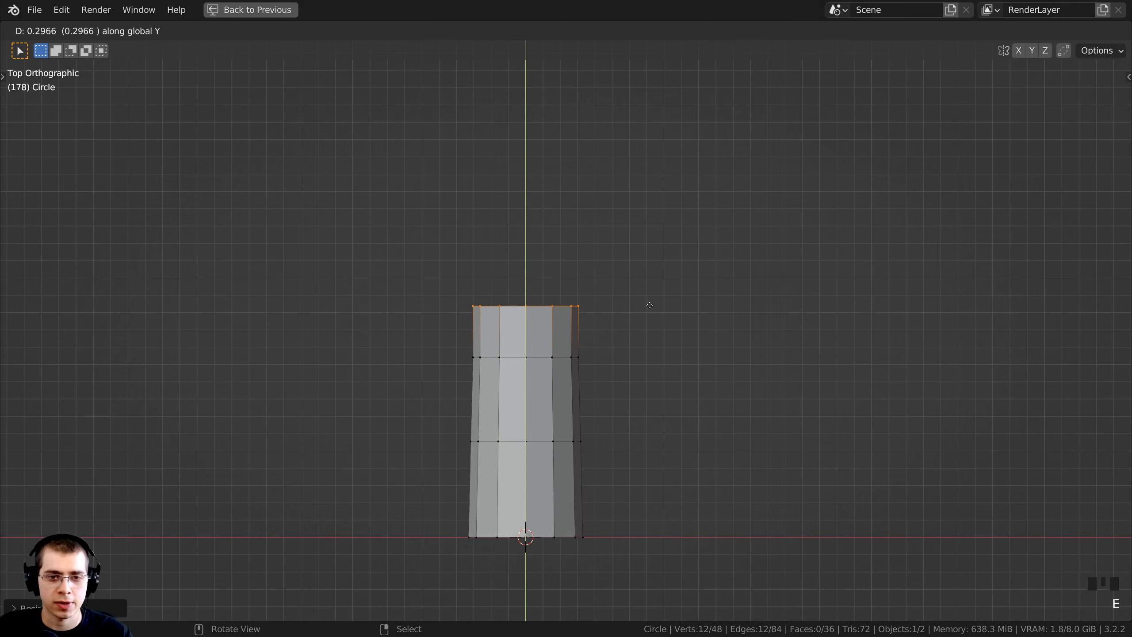
left_click(650, 303)
key("s")
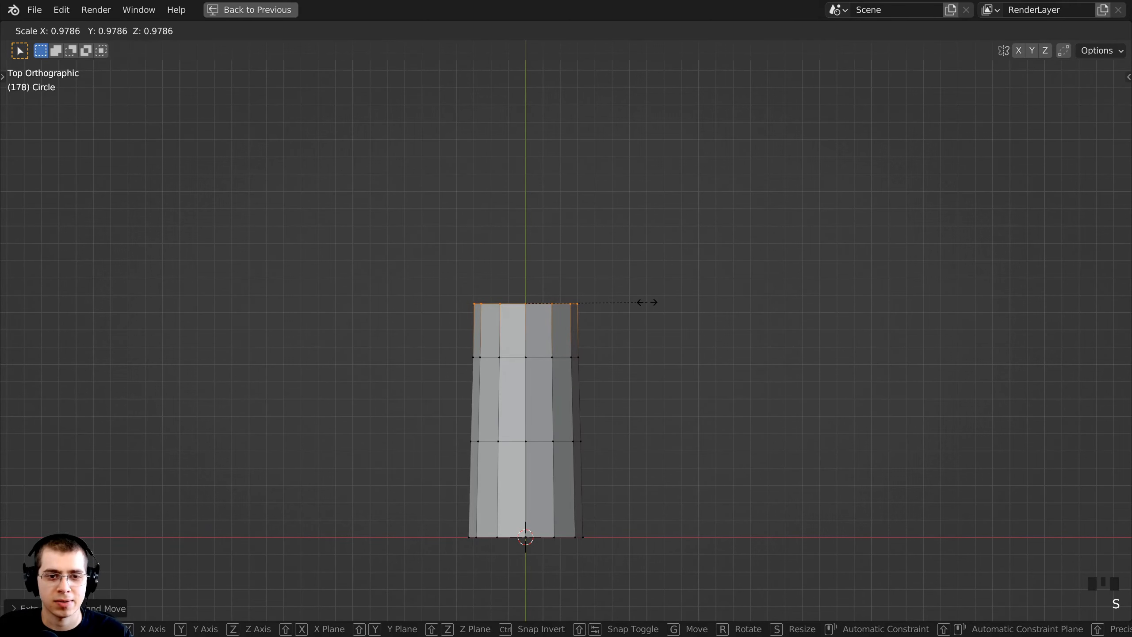
left_click(644, 300)
- Extrude the end ring about 0.21 along the Y axis and scale it down to roughly half size as a shoulder
middle_click_drag(643, 300, 634, 313, "shift")
scroll(593, 374, "down", 5)
scroll(623, 319, "up", 5)
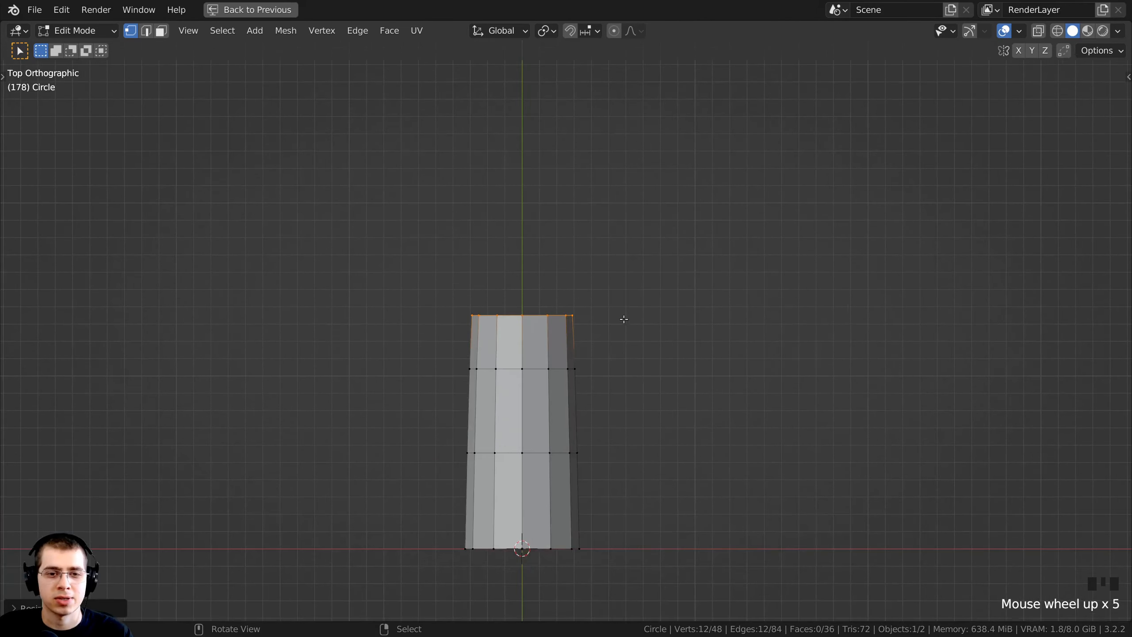
scroll(630, 323, "up", 1)
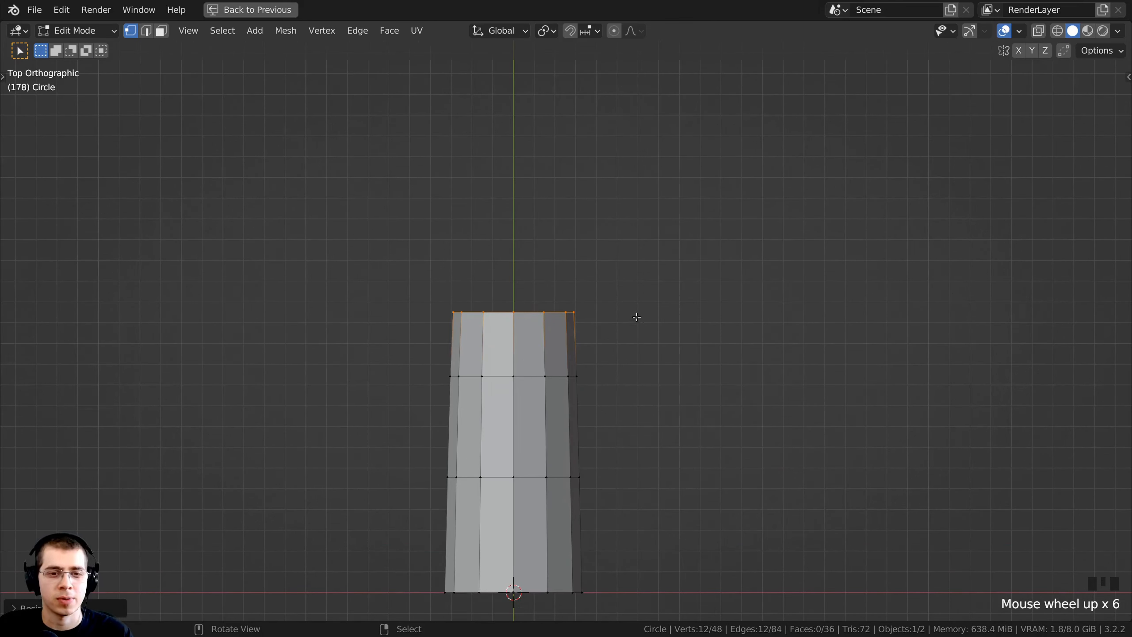
key("e")
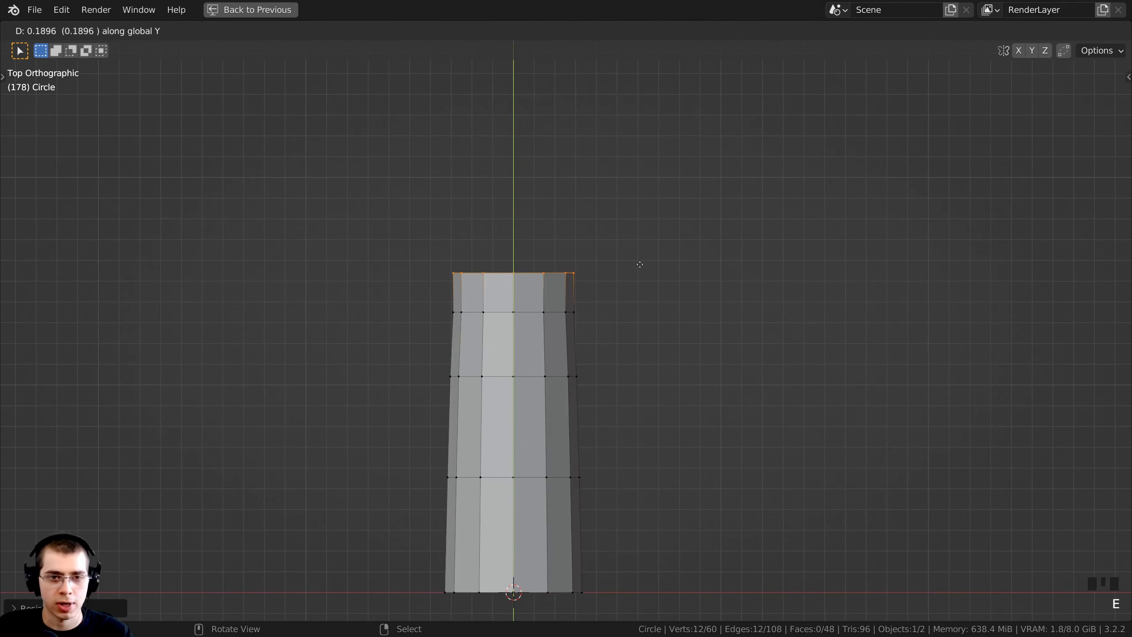
left_click(639, 264)
key("s")
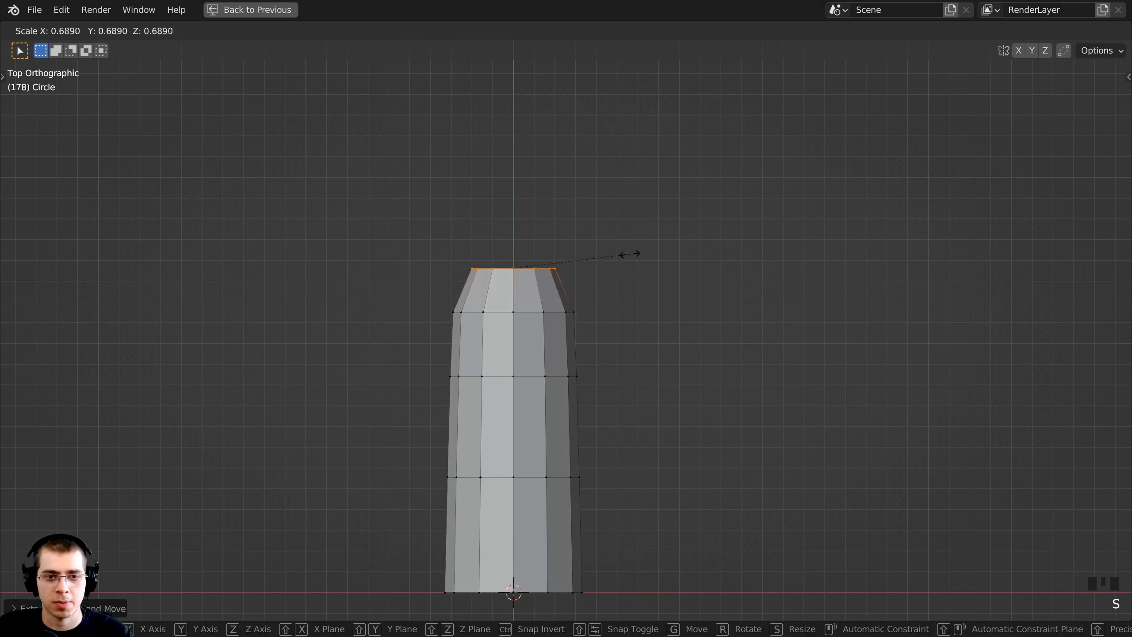
left_click(591, 259)
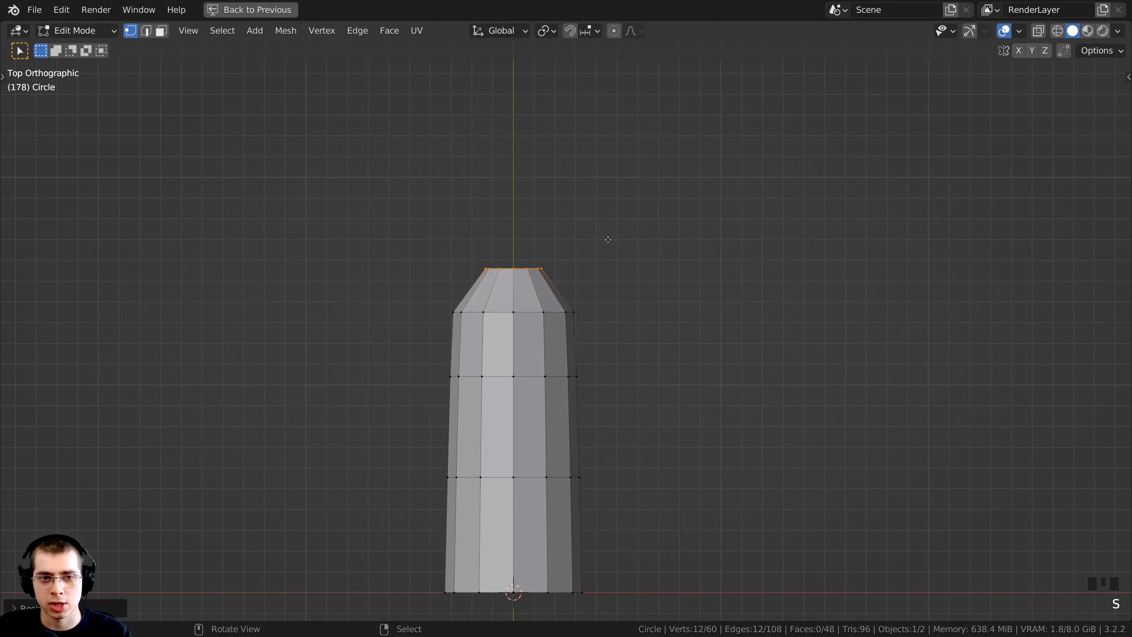
- Move the narrowed shoulder ring about 0.02 back toward the body along the Y axis
key("g")
key("y")
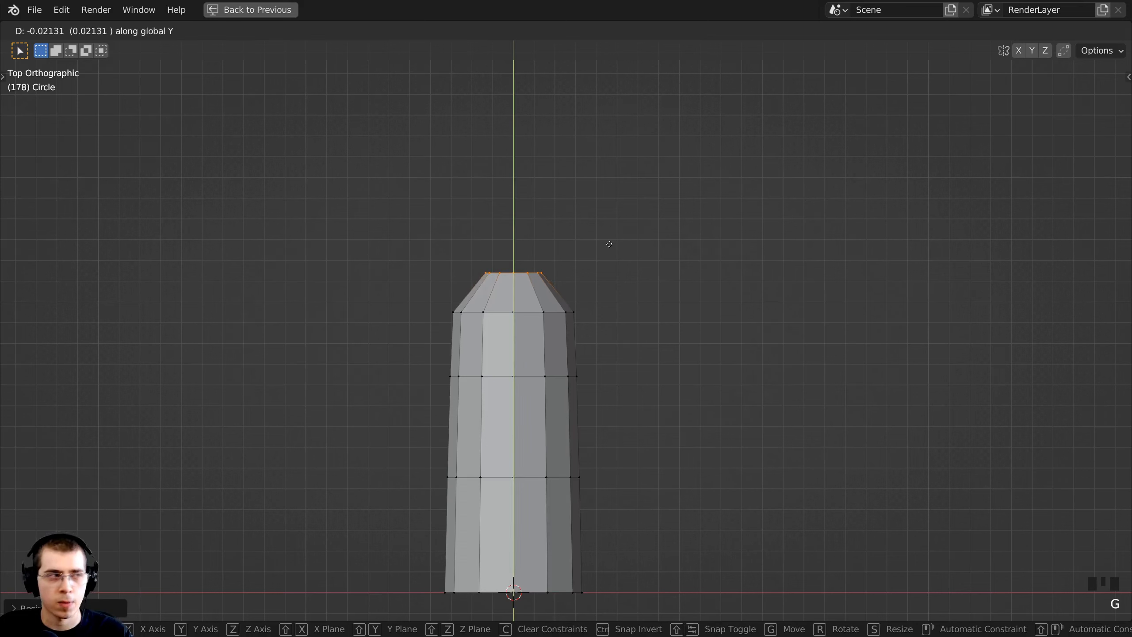
left_click(609, 244)
- Extrude the shoulder ring about 0.11 along the Y axis and scale the new ring to about 0.6
key("e")
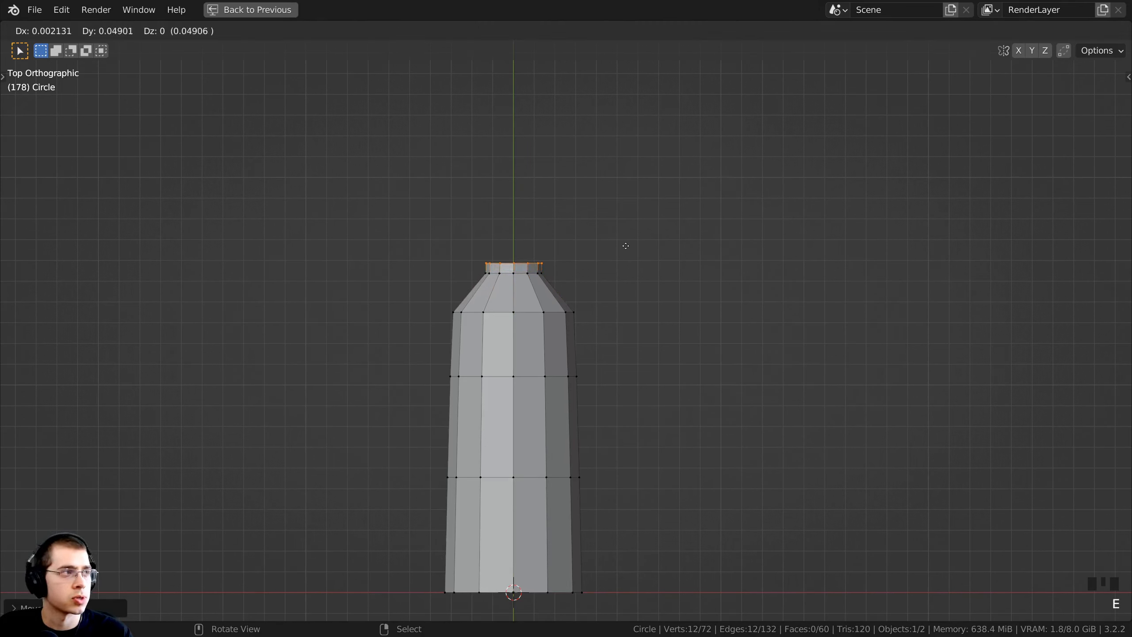
key("y")
left_click(624, 232)
key("s")
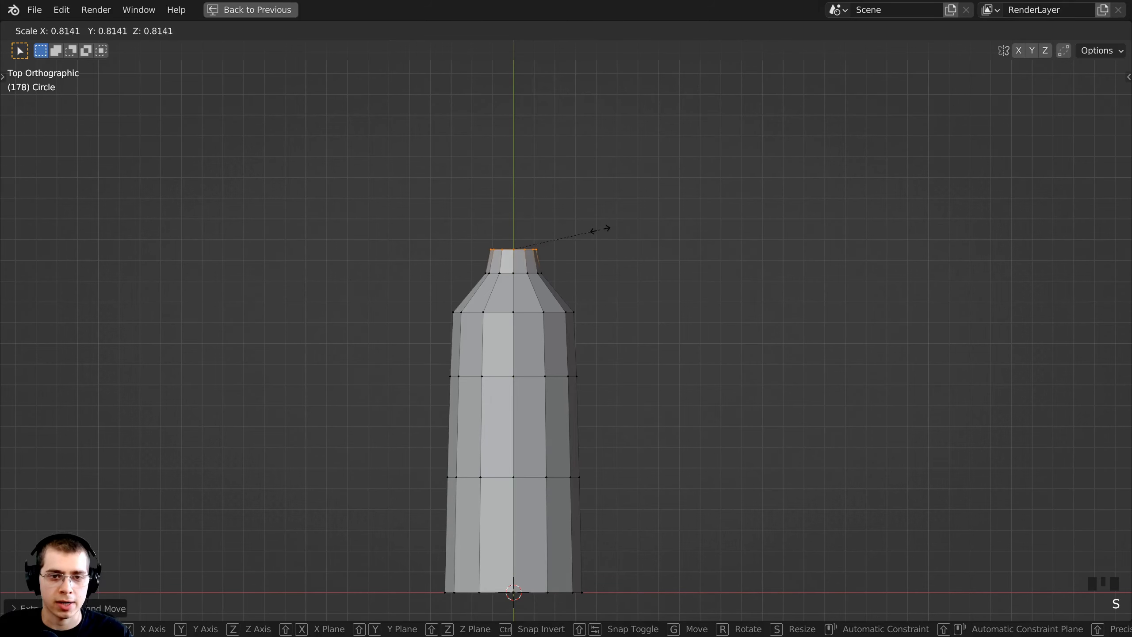
left_click(546, 310)
- Extrude the narrow end ring about 0.13 straight along the Y axis to start the stem
scroll(491, 232, "up", 2)
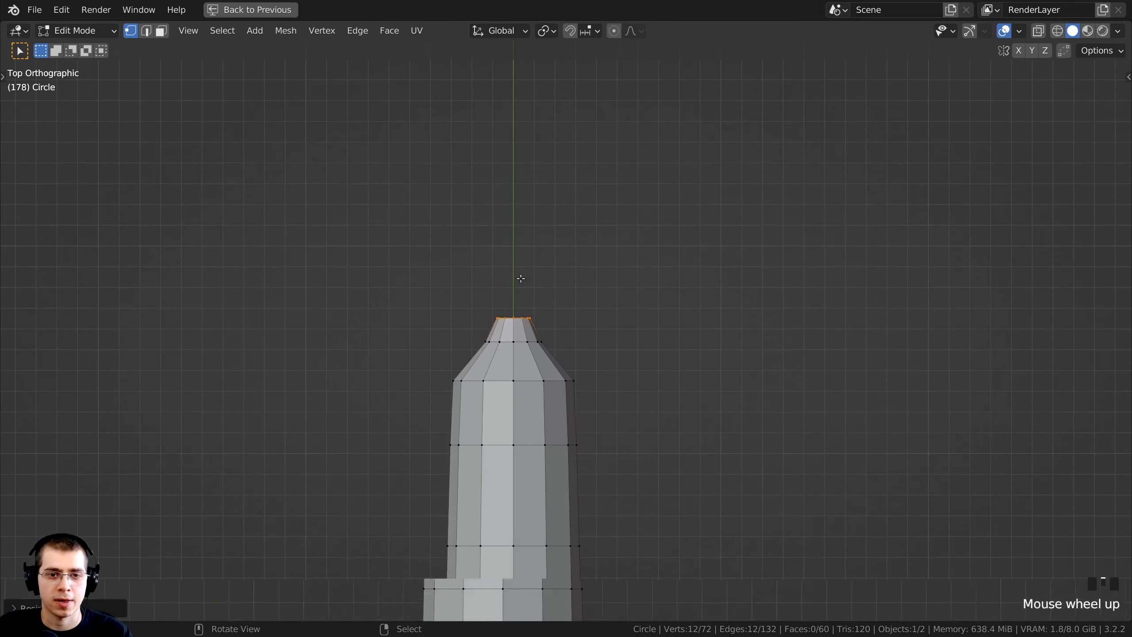
middle_click_drag(490, 232, 558, 321, "shift")
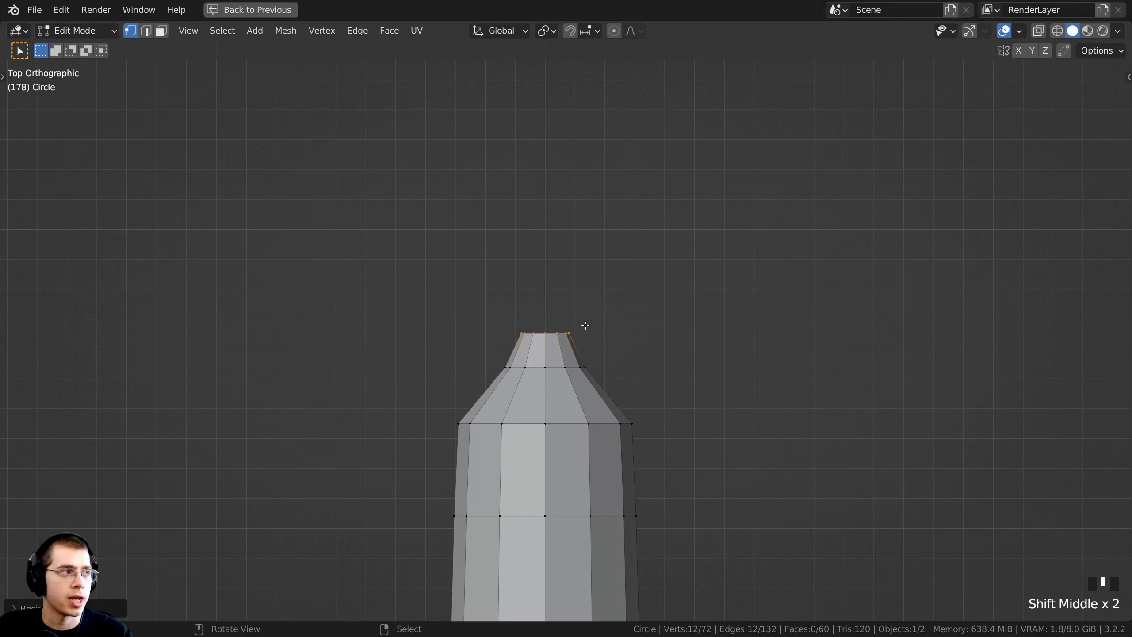
key("e")
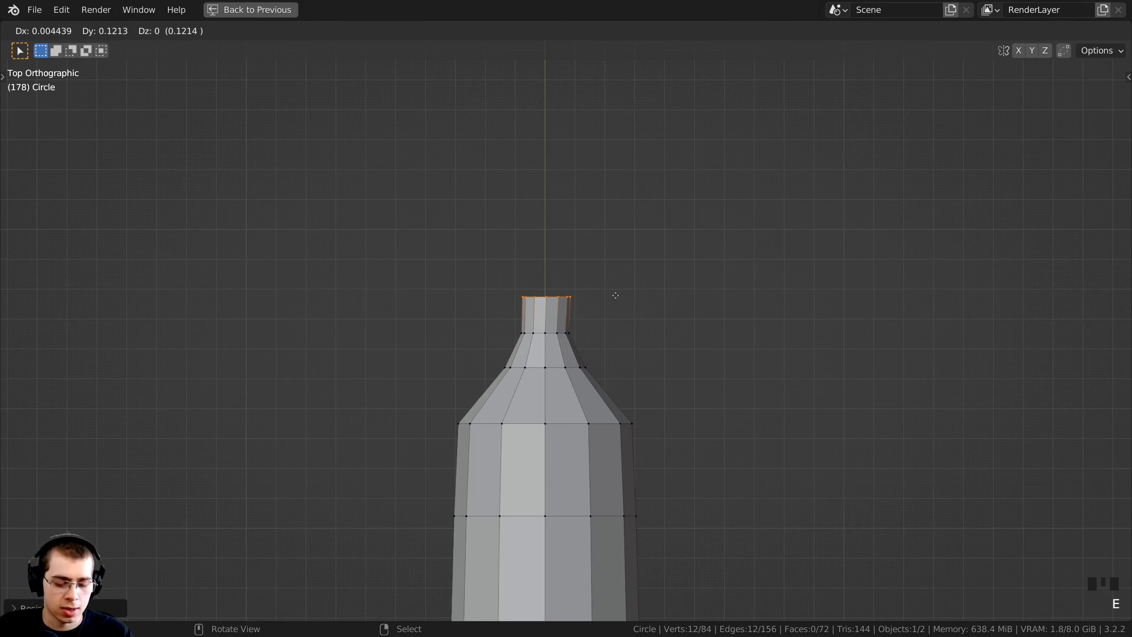
key("y")
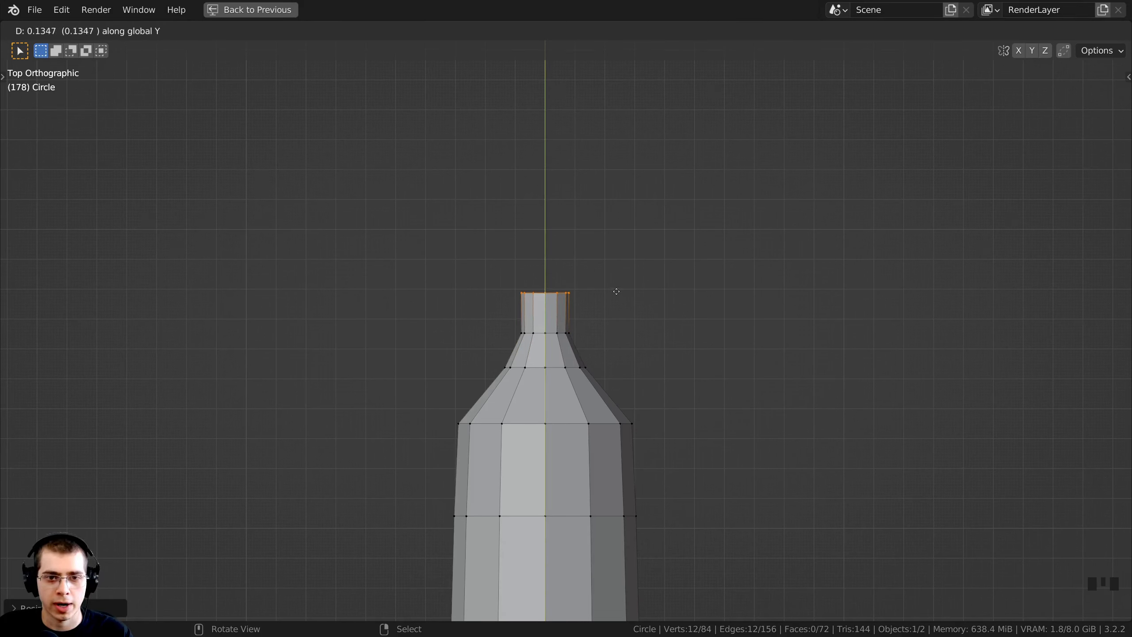
left_click(616, 291)
key("s")
key("g")
key("x")
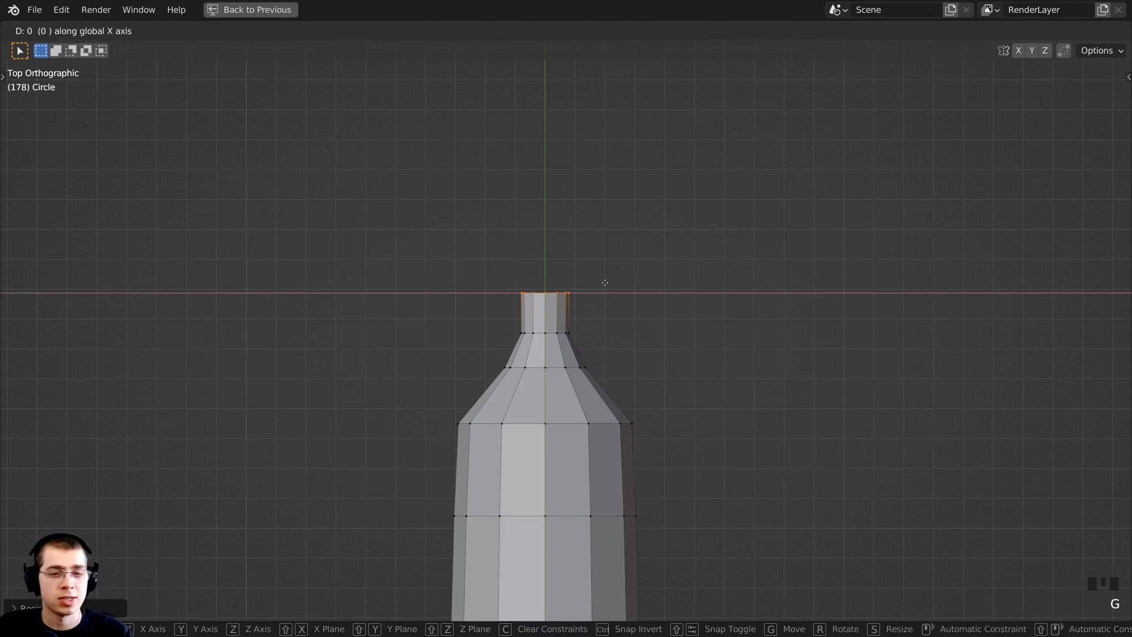
right_click(605, 280)
- Nudge the stem's end ring about 0.01 farther outward along the Y axis
key("g")
key("y")
left_click(603, 275)
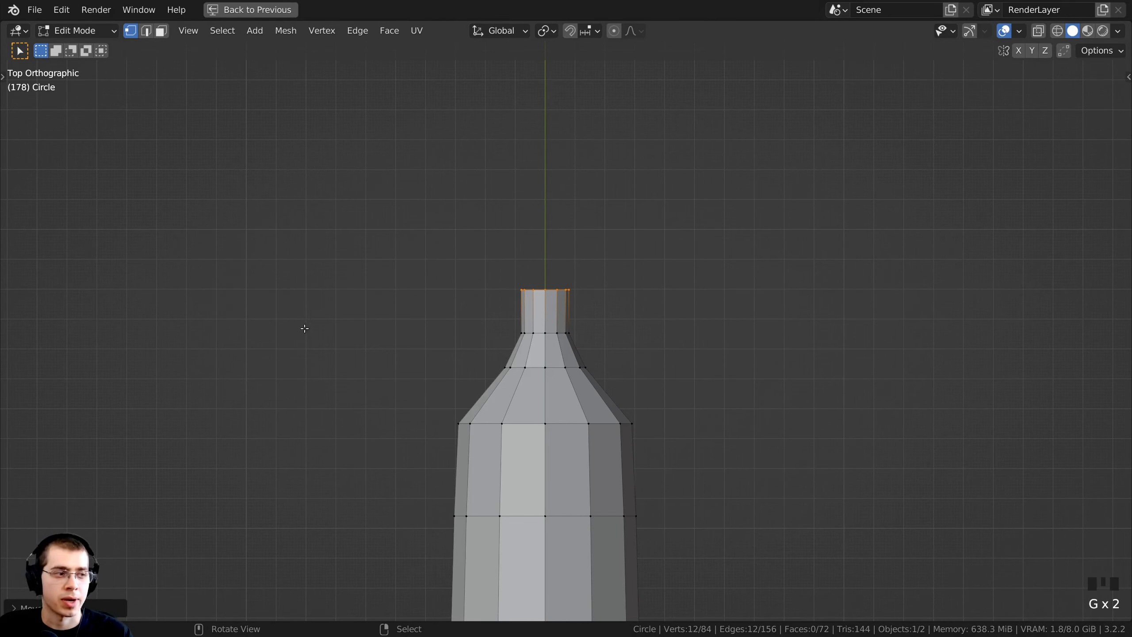
- Extrude the stem about 0.11 further along the Y axis and scale its end ring up slightly
middle_click_drag(566, 156, 558, 162, "shift")
scroll(551, 168, "up", 1)
middle_click_drag(545, 225, 550, 231, "shift")
middle_click_drag(631, 306, 575, 343, "shift")
key("e")
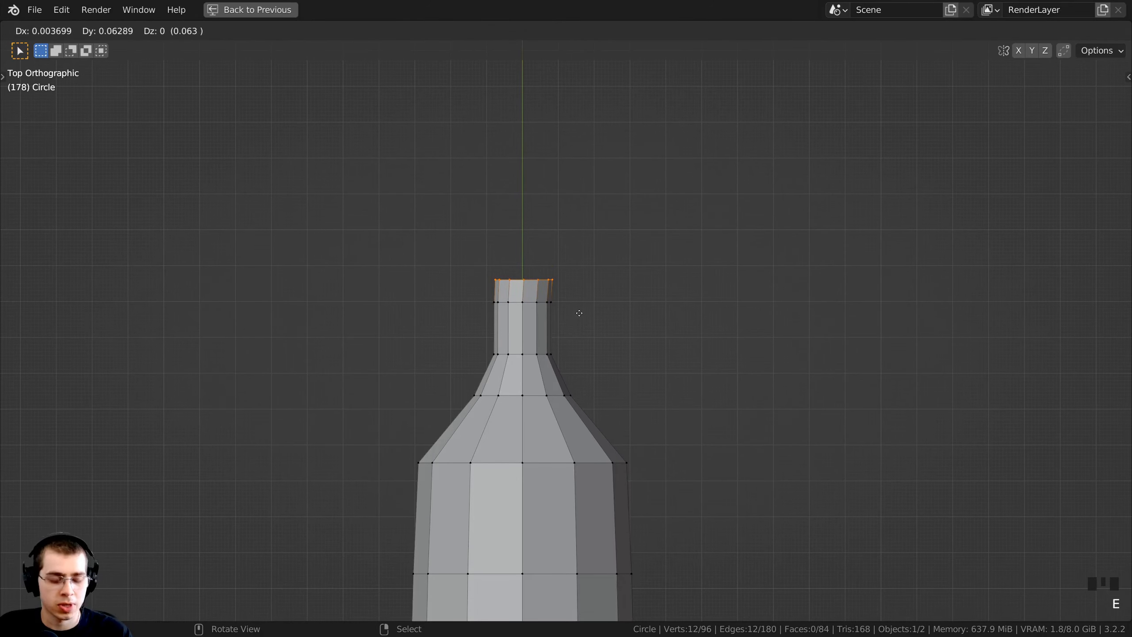
left_click(577, 295)
key("s")
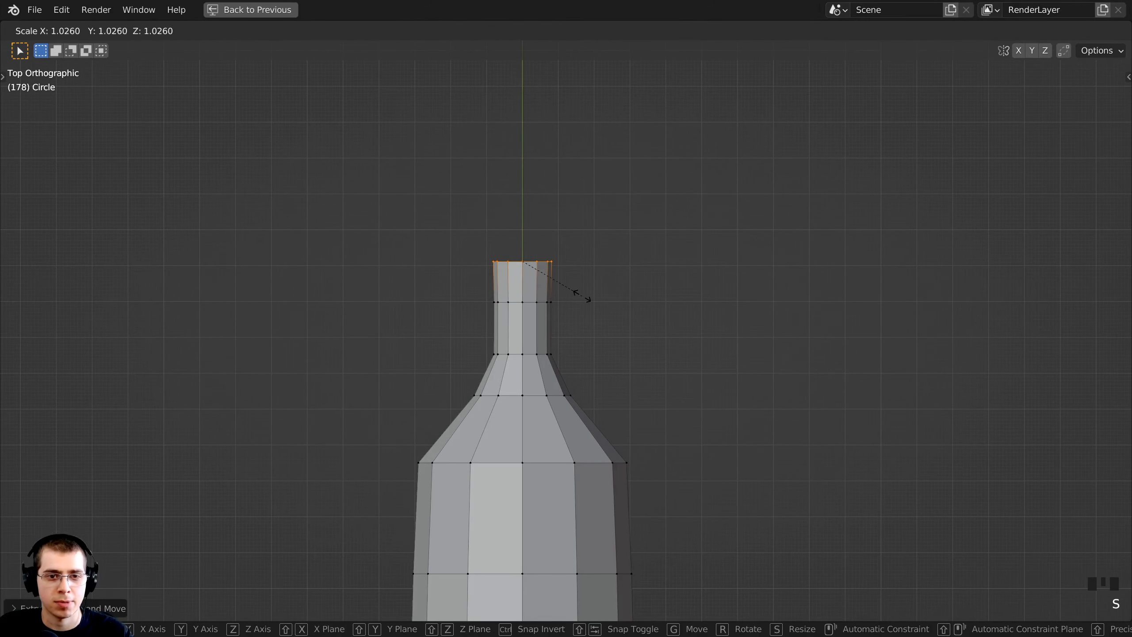
left_click(580, 300)
- Extrude the stem's end ring a short way along the Y axis and flare the new ring to about 1.59
scroll(572, 313, "up", 1)
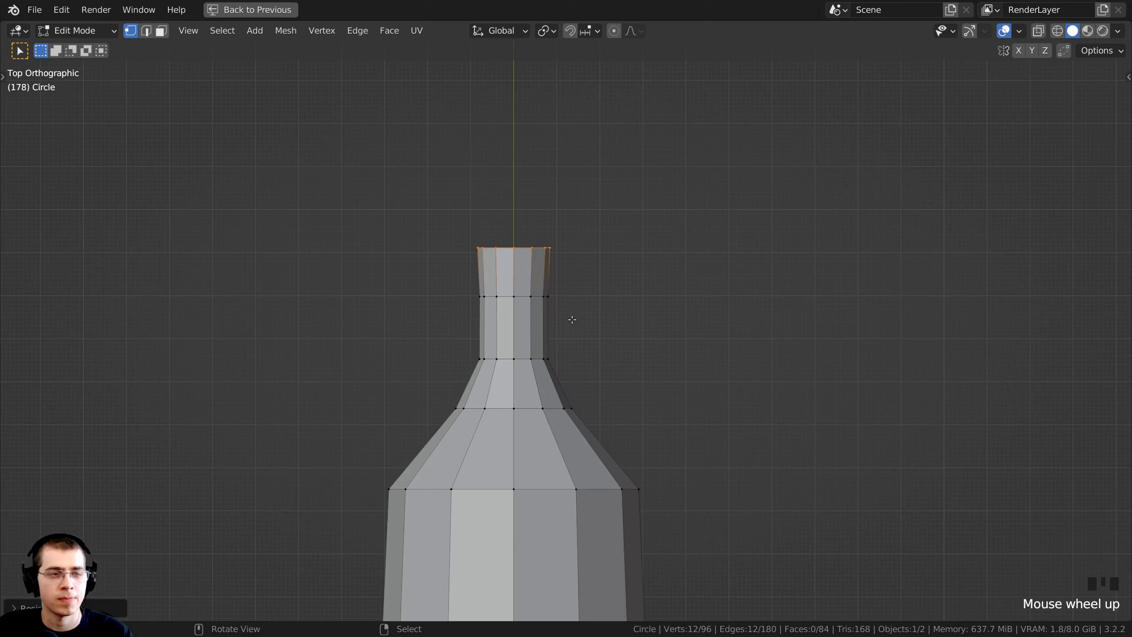
key("e")
key("z")
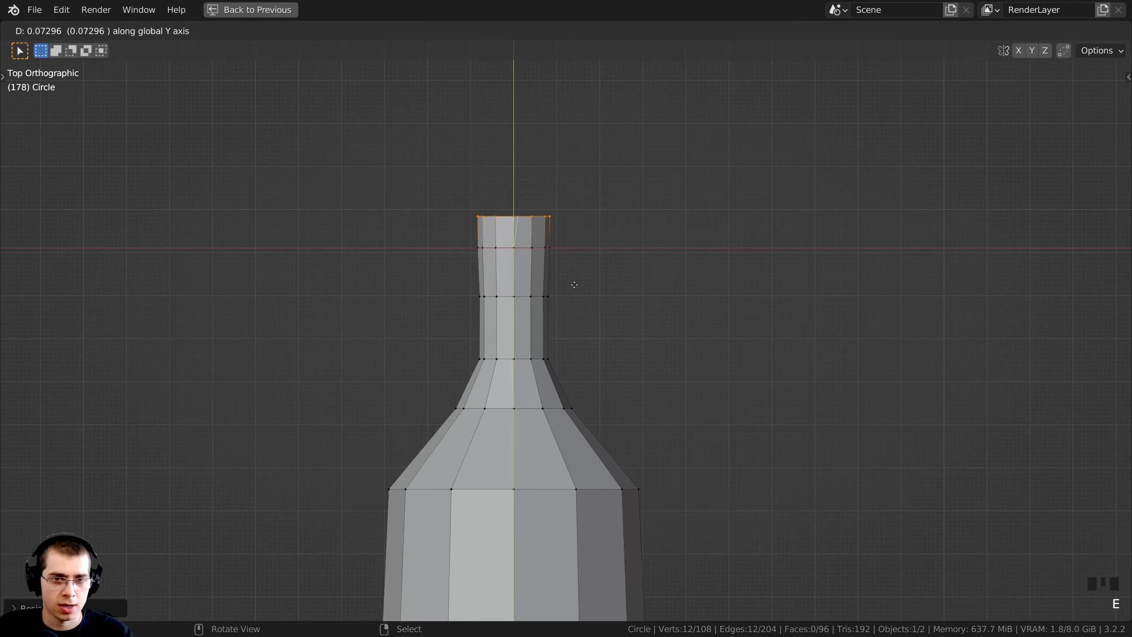
left_click(585, 260)
key("s")
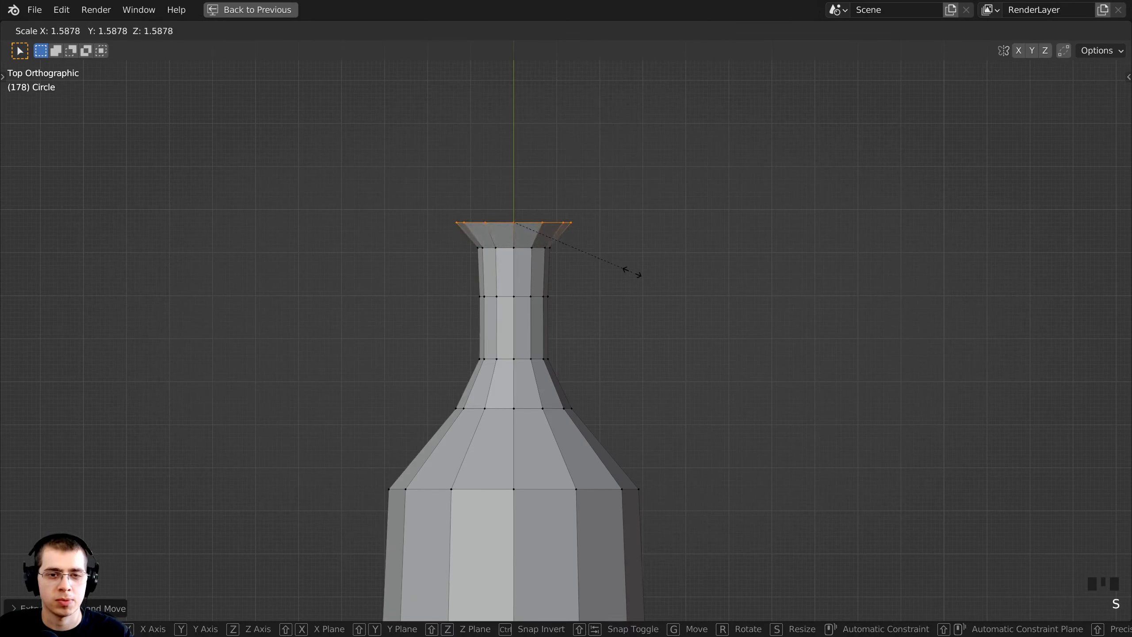
left_click(624, 269)
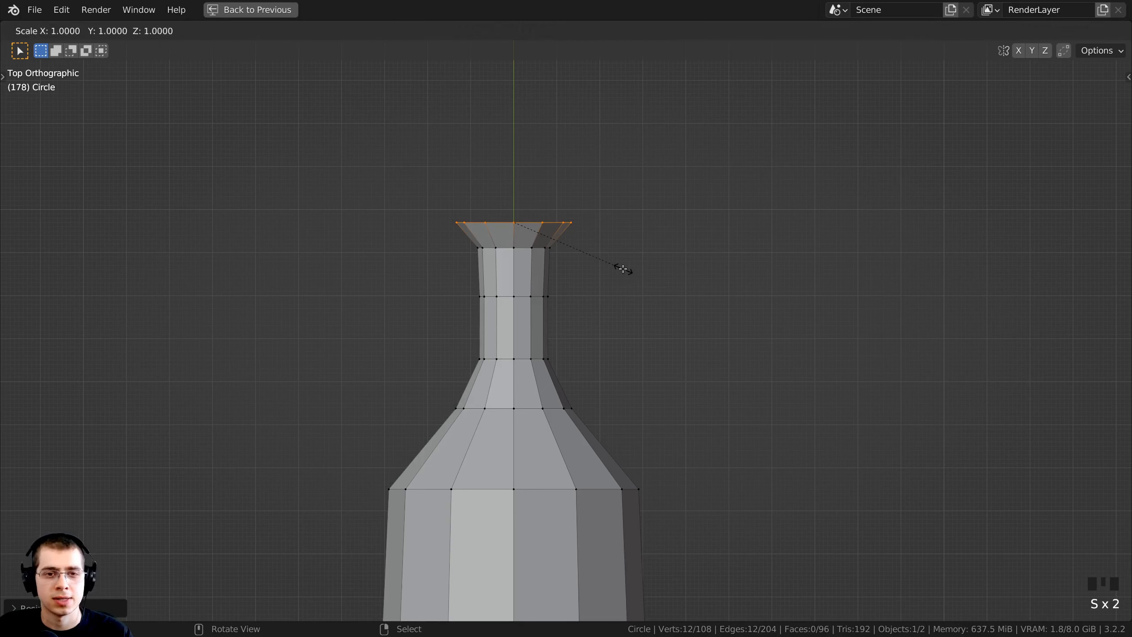
key("e")
left_click(614, 230)
key("s")
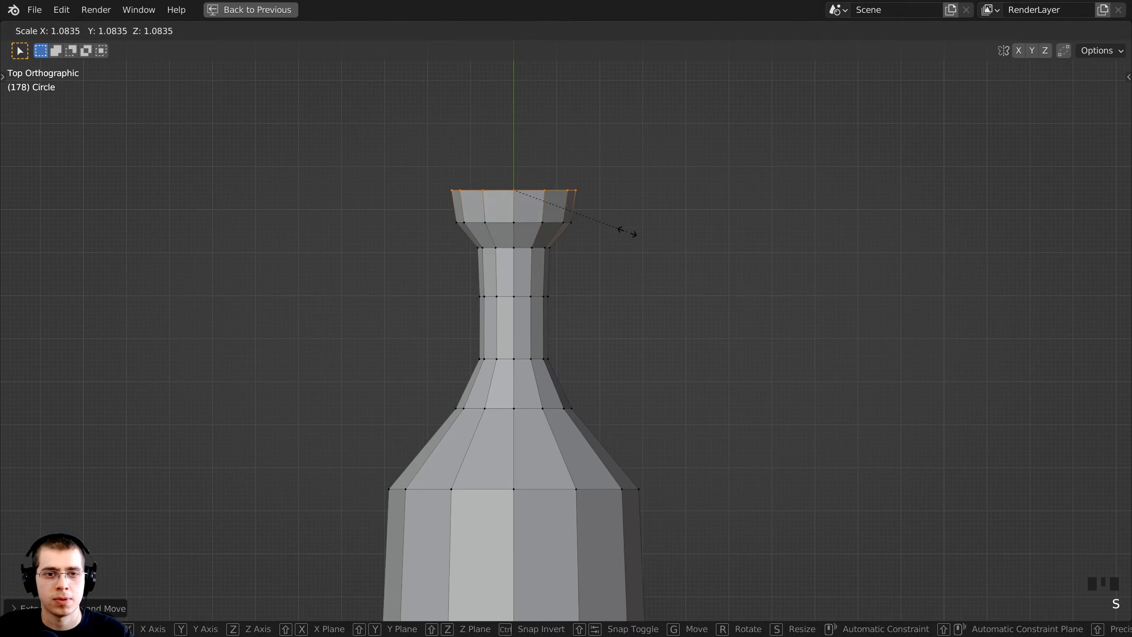
left_click(627, 231)
- Extrude the flared ring along the Y axis scaled to about 1.18, and extrude it about 0.05 further without scaling
key("e")
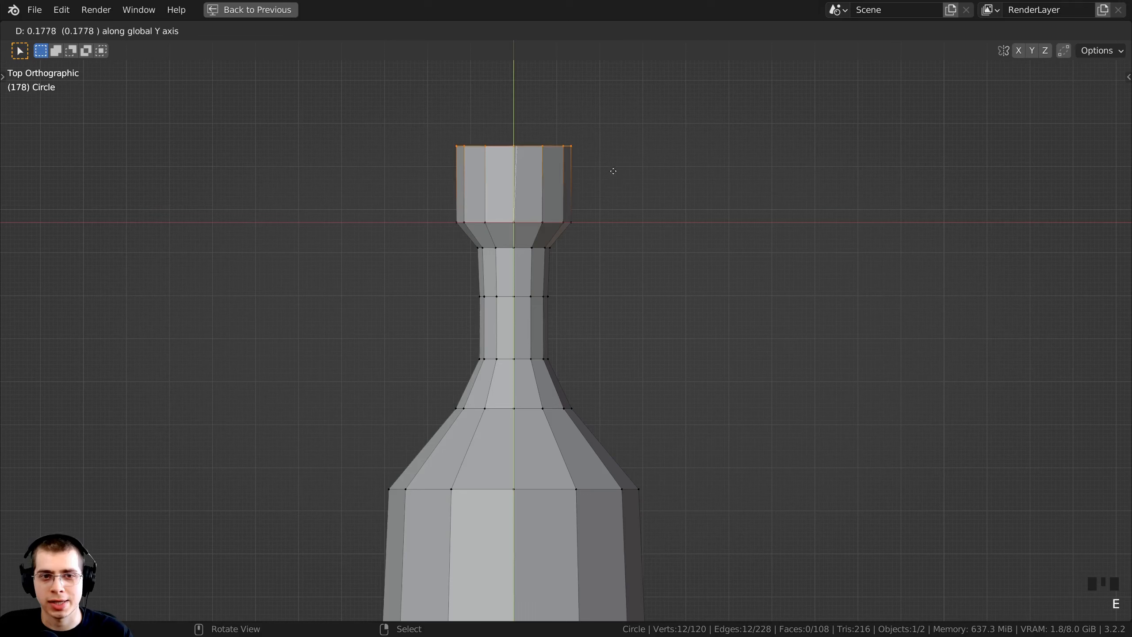
left_click(633, 216)
key("s")
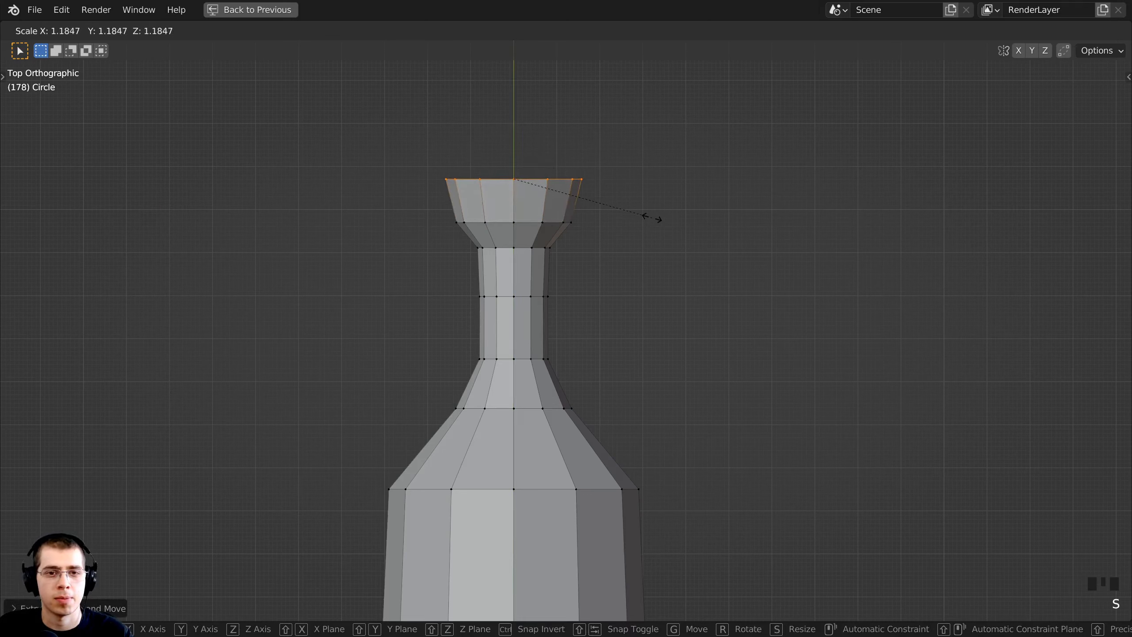
left_click(652, 218)
key("e")
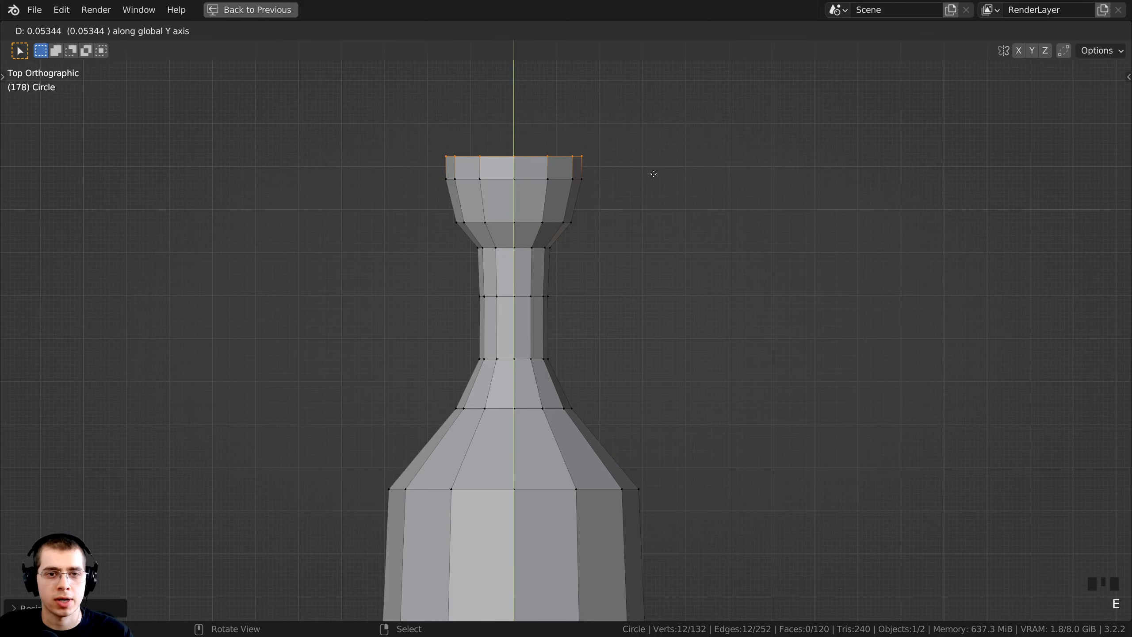
left_click(652, 175)
- Select the stem tip's two outermost rings in wireframe, move them about 0.02 back toward the body along Y, and return to solid shading
scroll(626, 225, "down", 1)
scroll(782, 236, "up", 2)
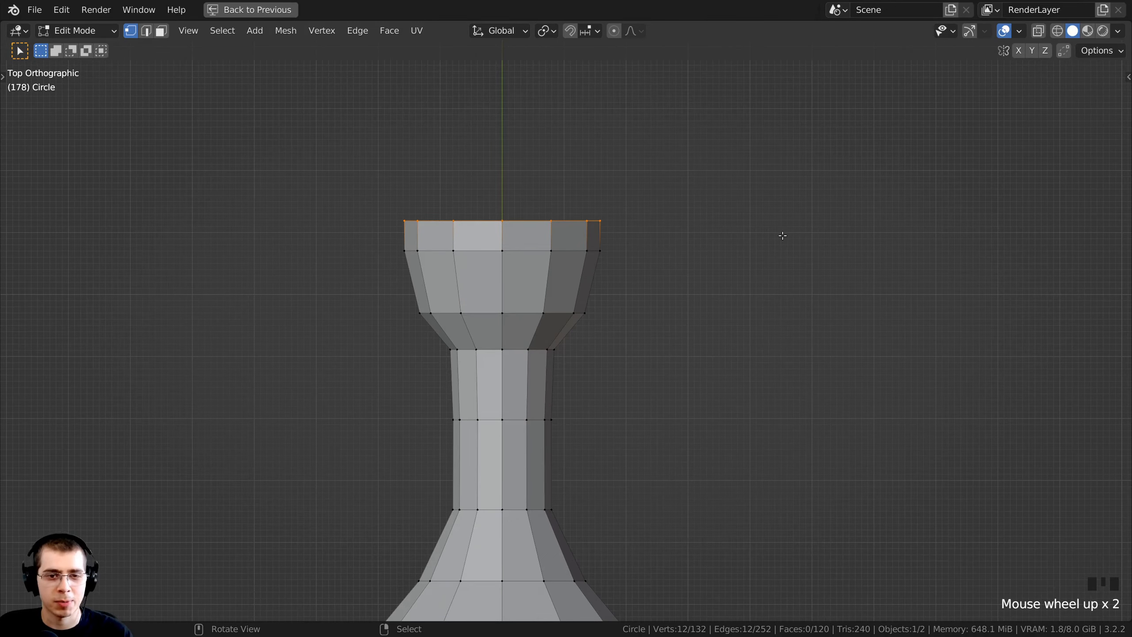
key("z")
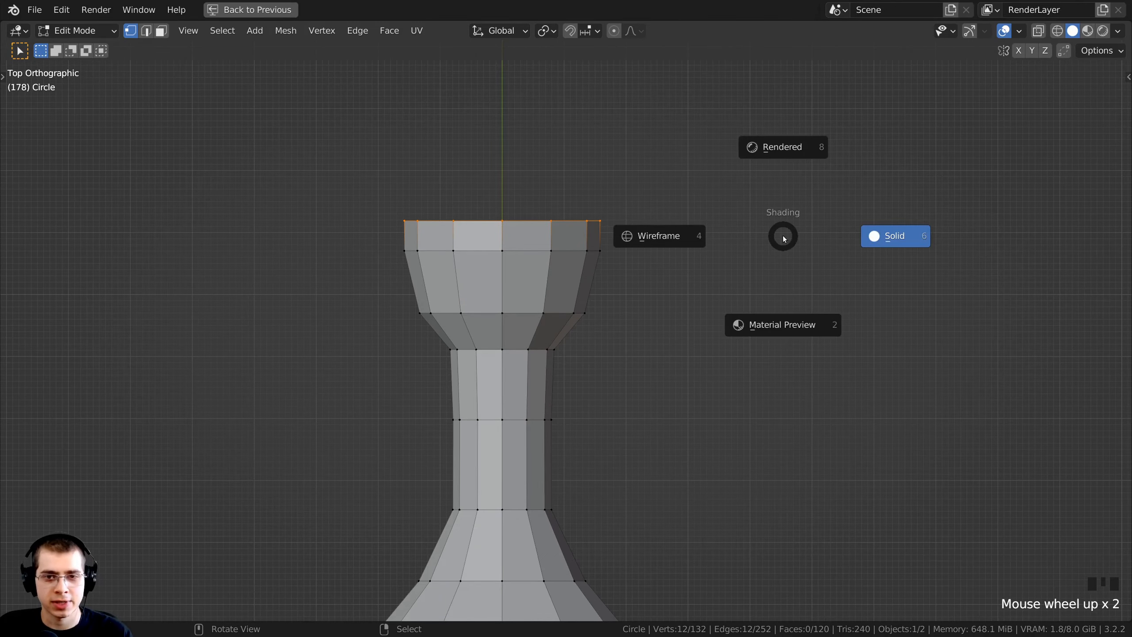
left_click(661, 241)
key("b")
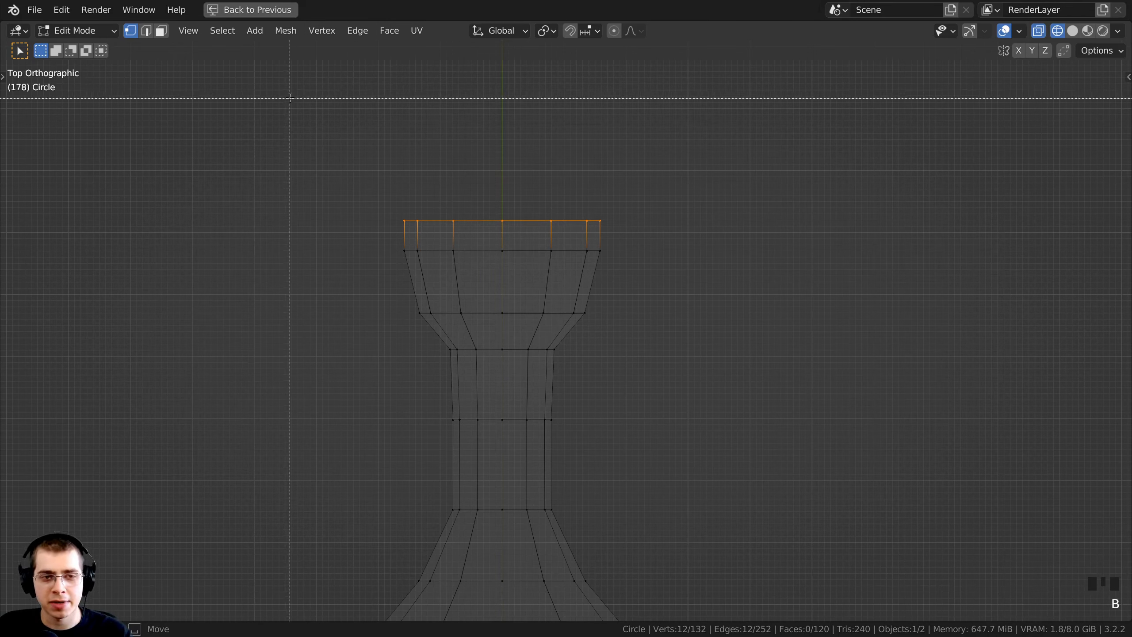
left_click_drag(288, 98, 617, 273)
key("b")
key("g")
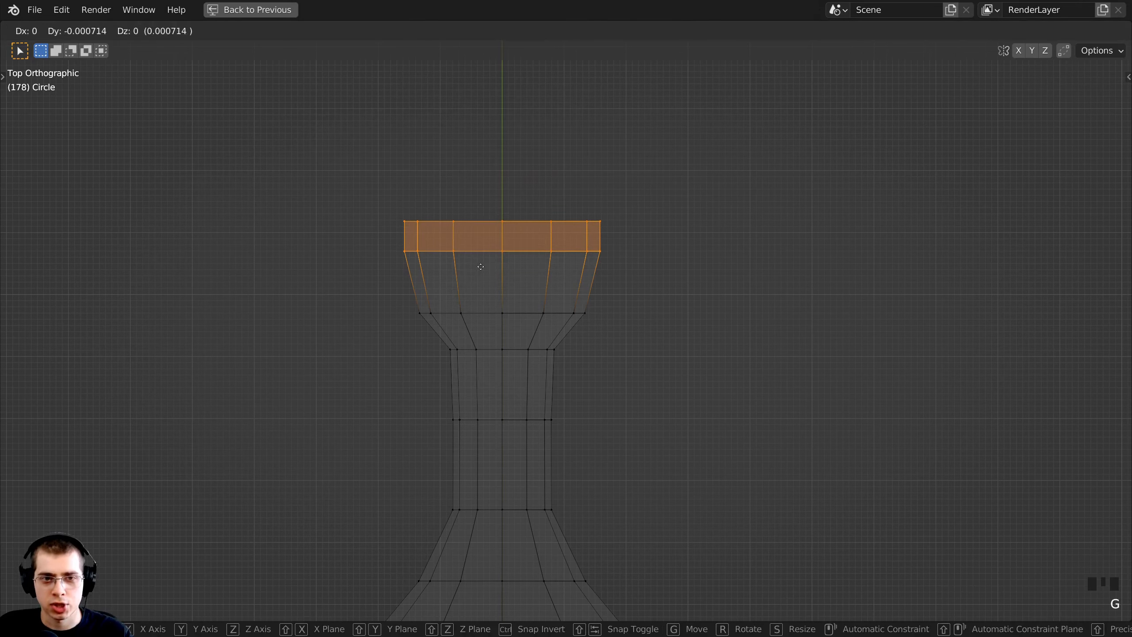
key("y")
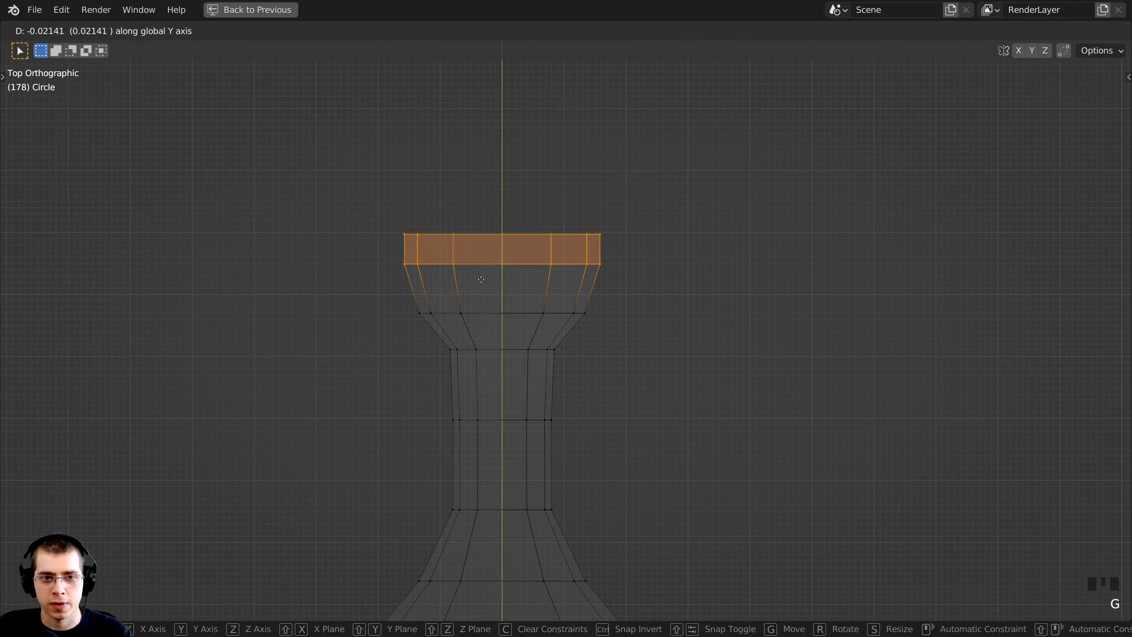
left_click(480, 279)
key("z")
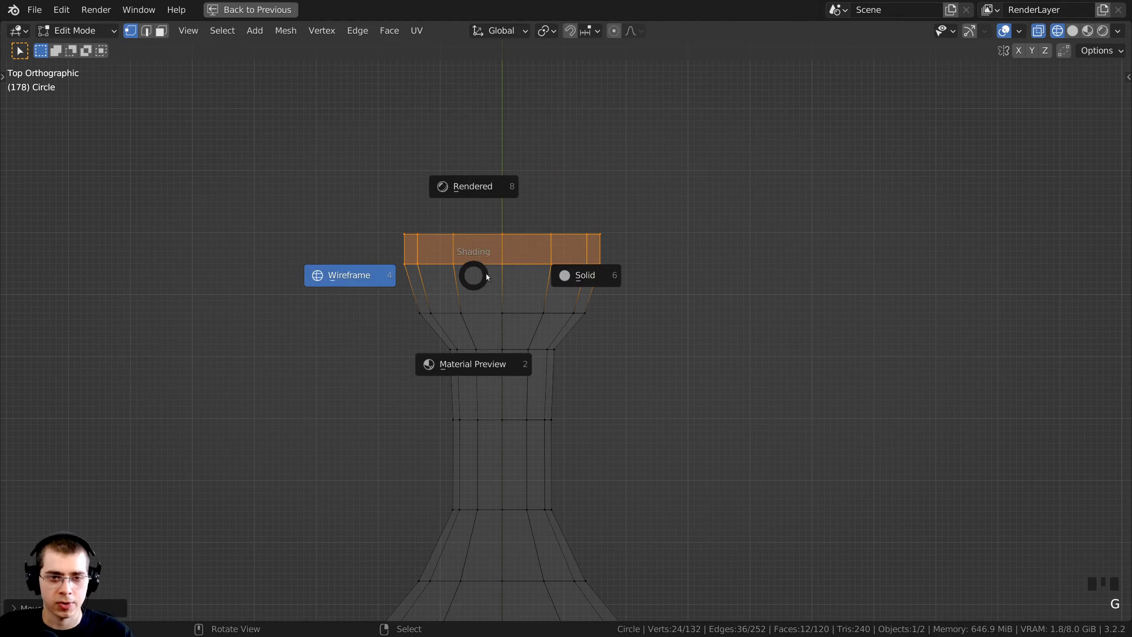
left_click(628, 271)
- Add the adjacent edge loop to the selected stem tip rings, scale them together, and clear the selection
middle_click_drag(639, 351, 546, 299)
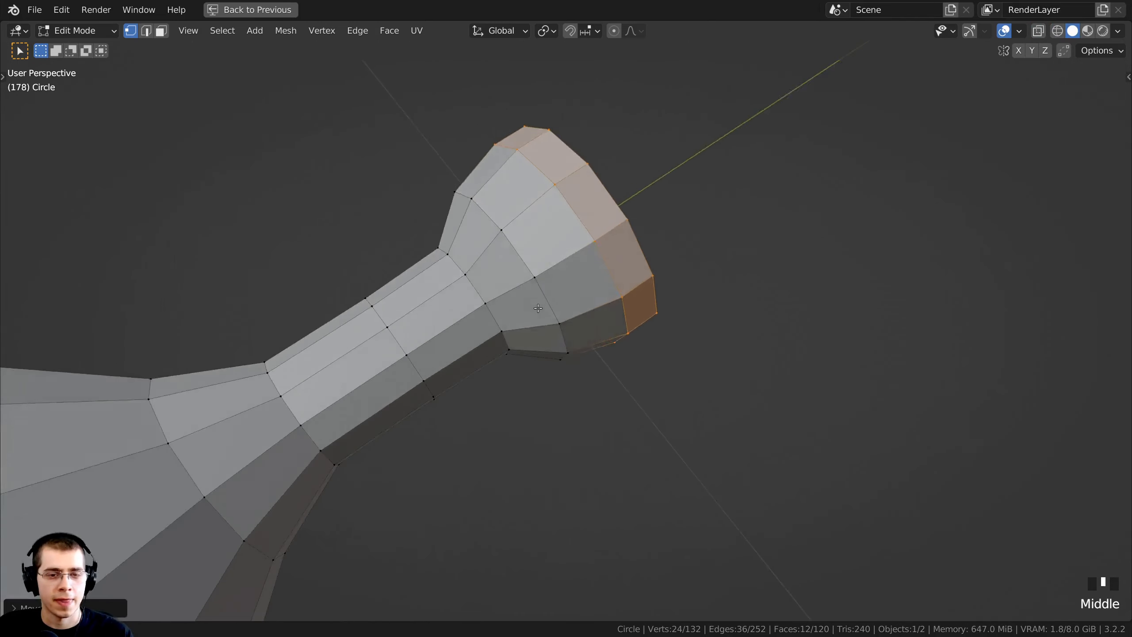
scroll(546, 299, "up", 2)
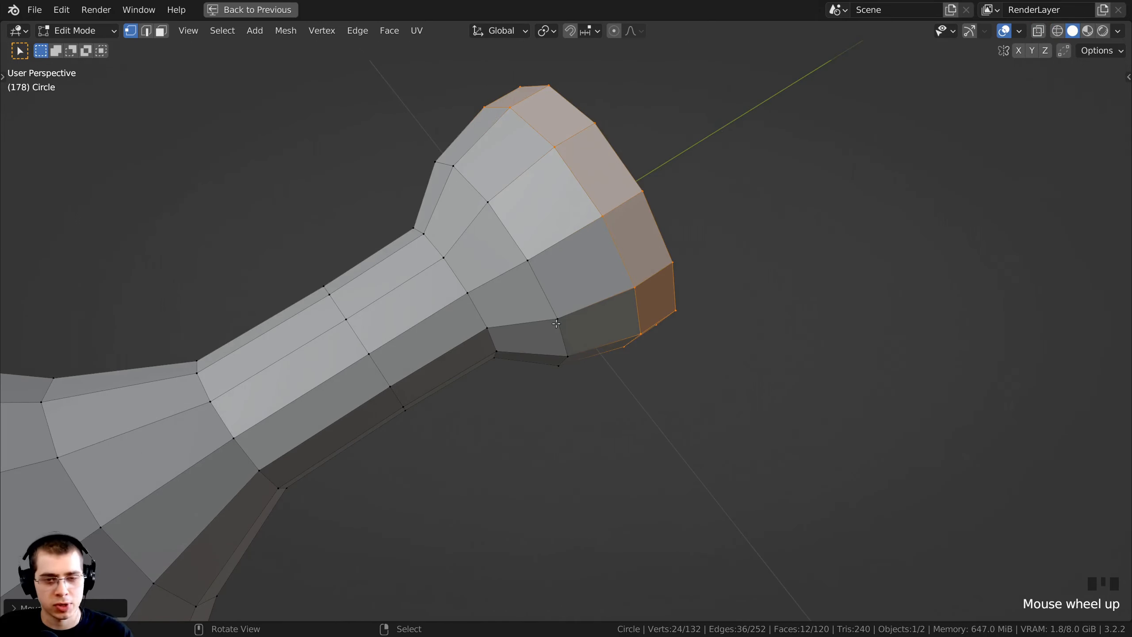
left_click(537, 283, "alt+shift")
mouse_move(537, 284)
middle_mouse_down()
mouse_move(704, 328)
mouse_move(539, 292)
middle_mouse_up()
key("s")
left_click(690, 318)
middle_click_drag(539, 292, 541, 304, "shift")
key("alt+a")
- Extrude the open edge loop at the stem's tip inward by scaling it to about 0.81
scroll(560, 312, "up", 2)
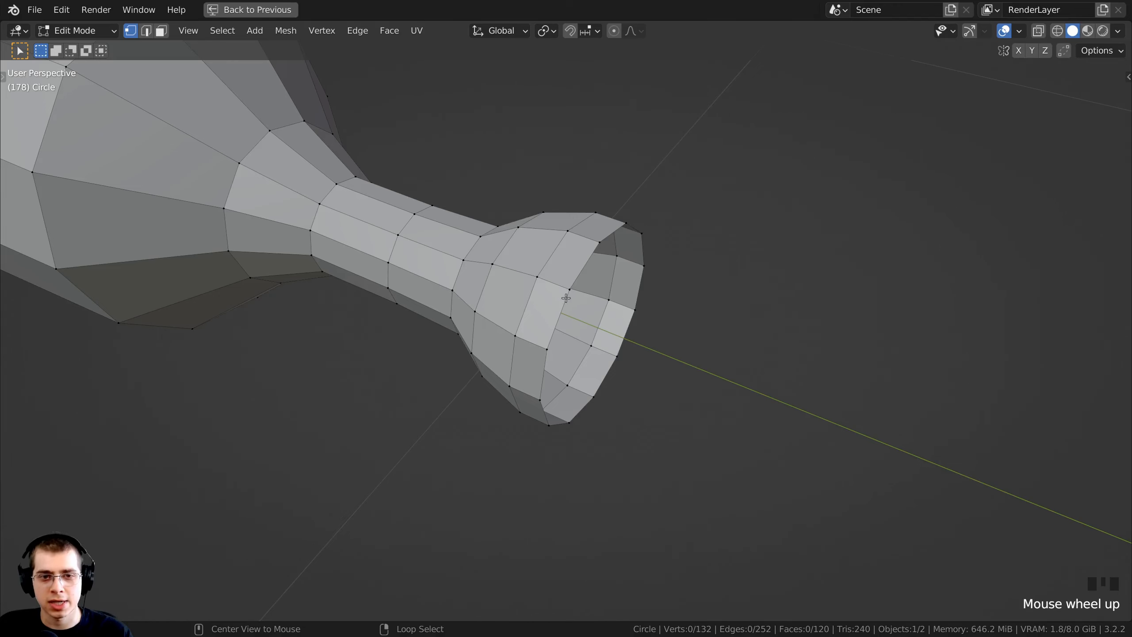
left_click(566, 298, "alt")
middle_click_drag(566, 298, 510, 328, "shift")
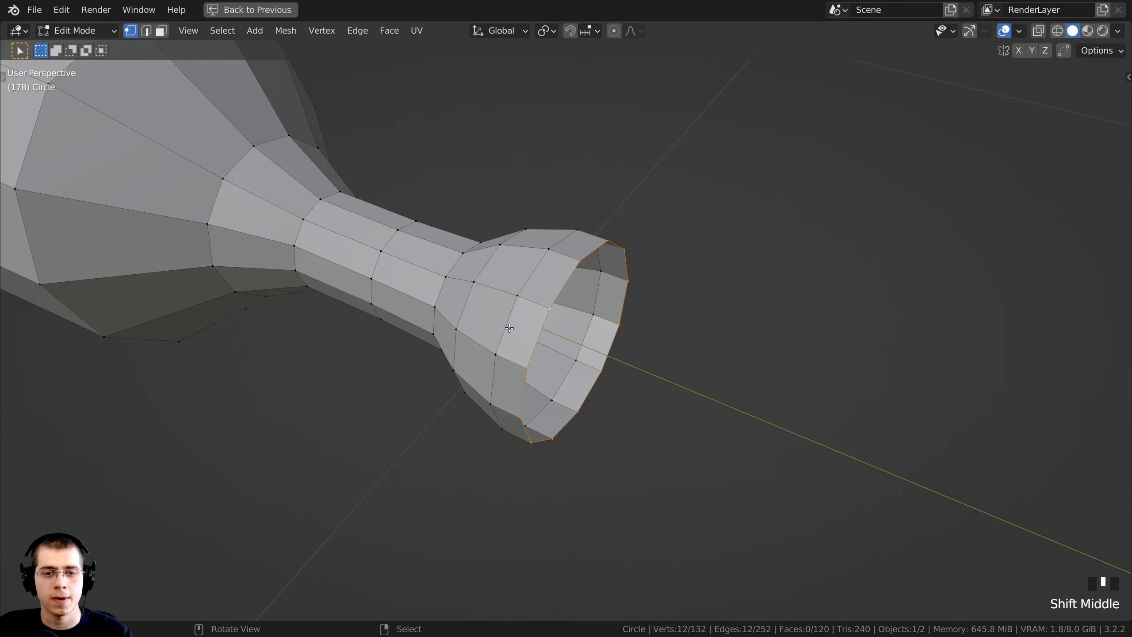
scroll(509, 328, "up", 2)
key("e")
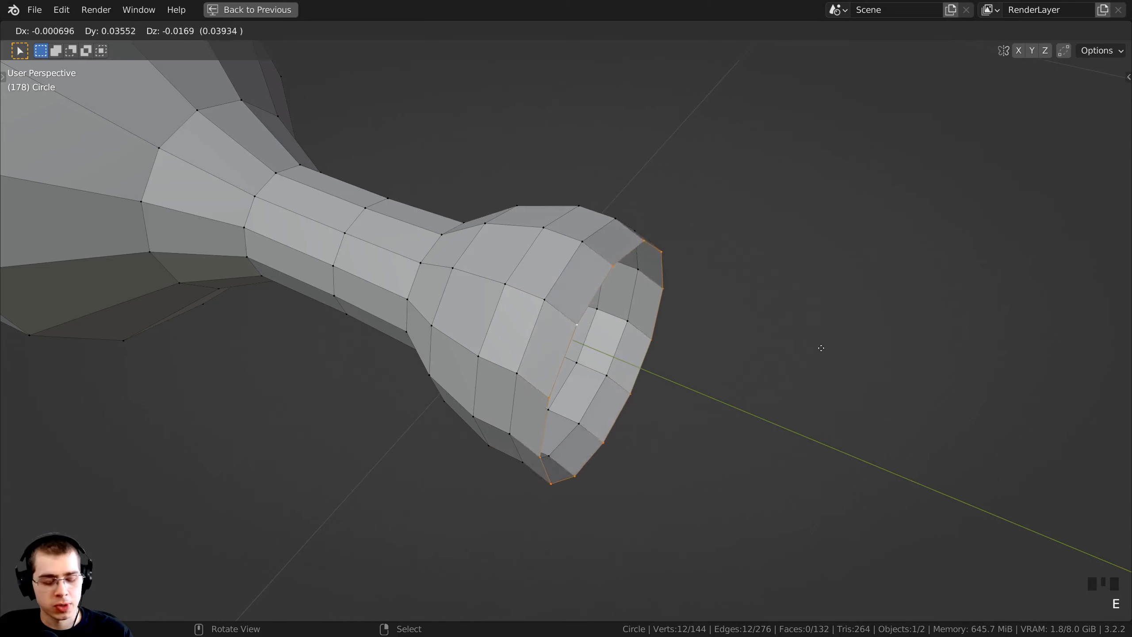
key("s")
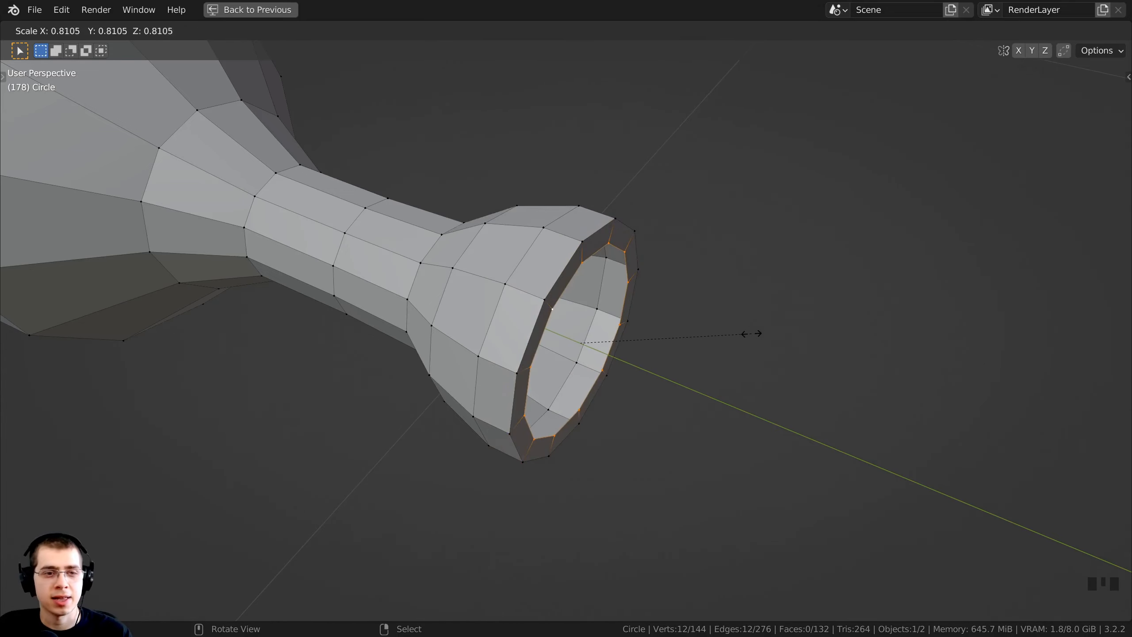
left_click(753, 342)
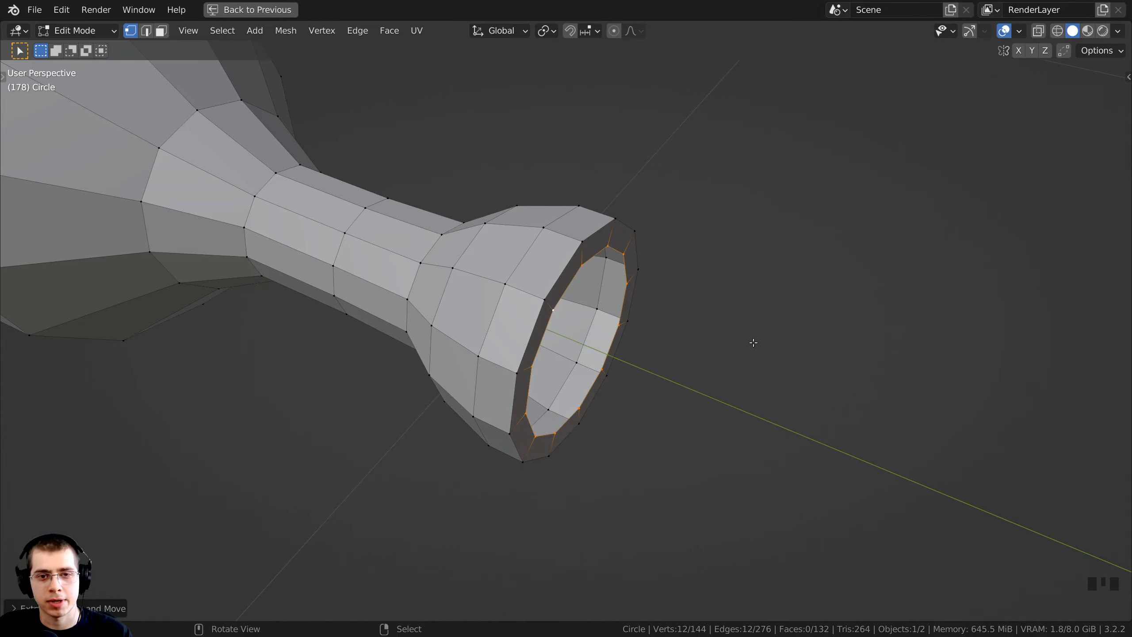
- Extrude the inner edge loop once more and scale it inward to leave a small central hole
key("e")
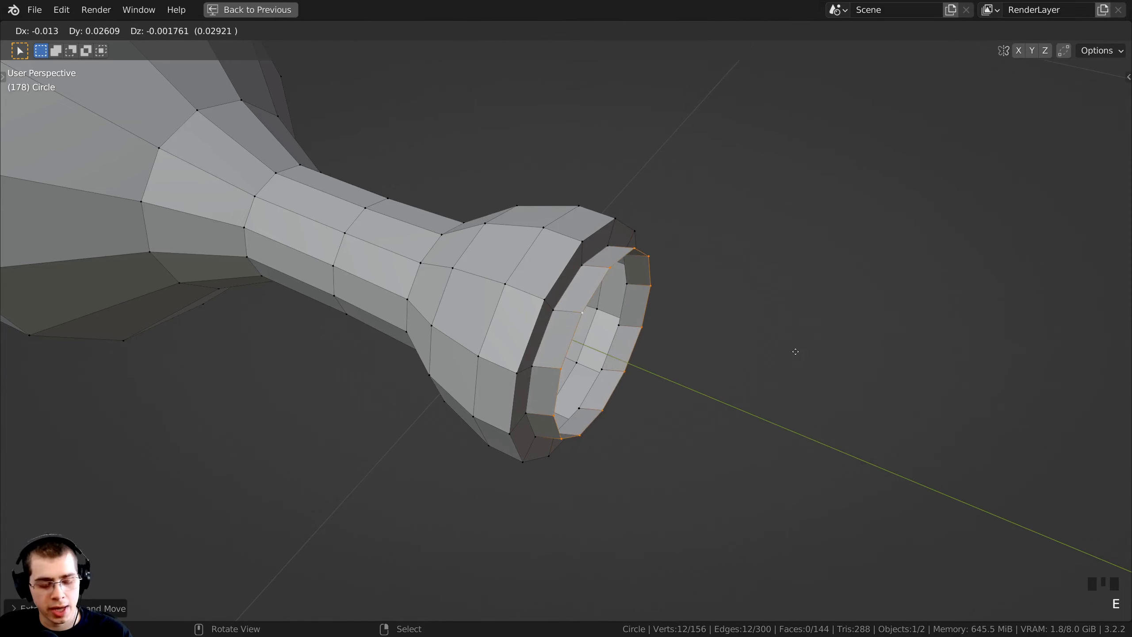
key("s")
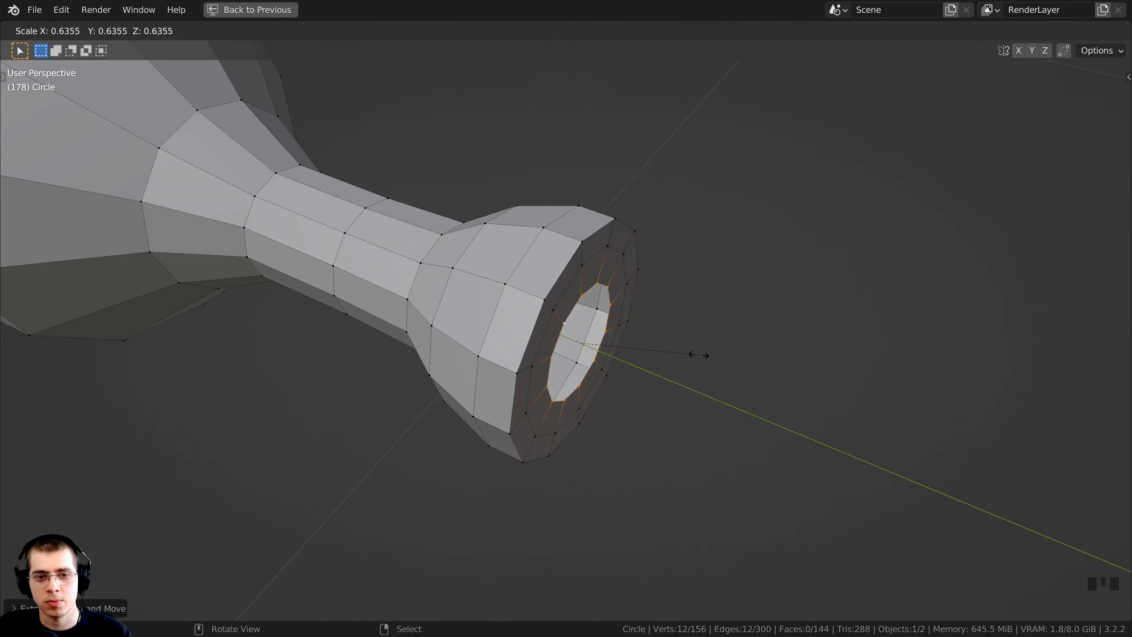
left_click(670, 362)
- Push the hole's edge loop about 0.017 into the stem along the Y axis and fill it with a face
middle_click_drag(590, 334, 557, 371)
scroll(558, 352, "up", 2)
key("g")
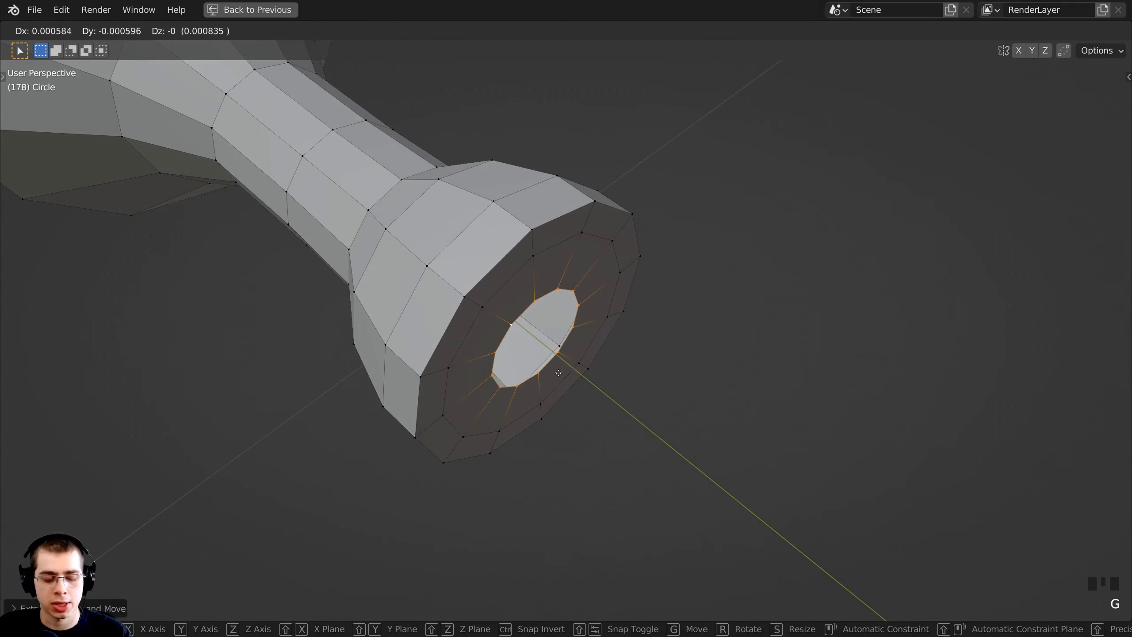
key("y")
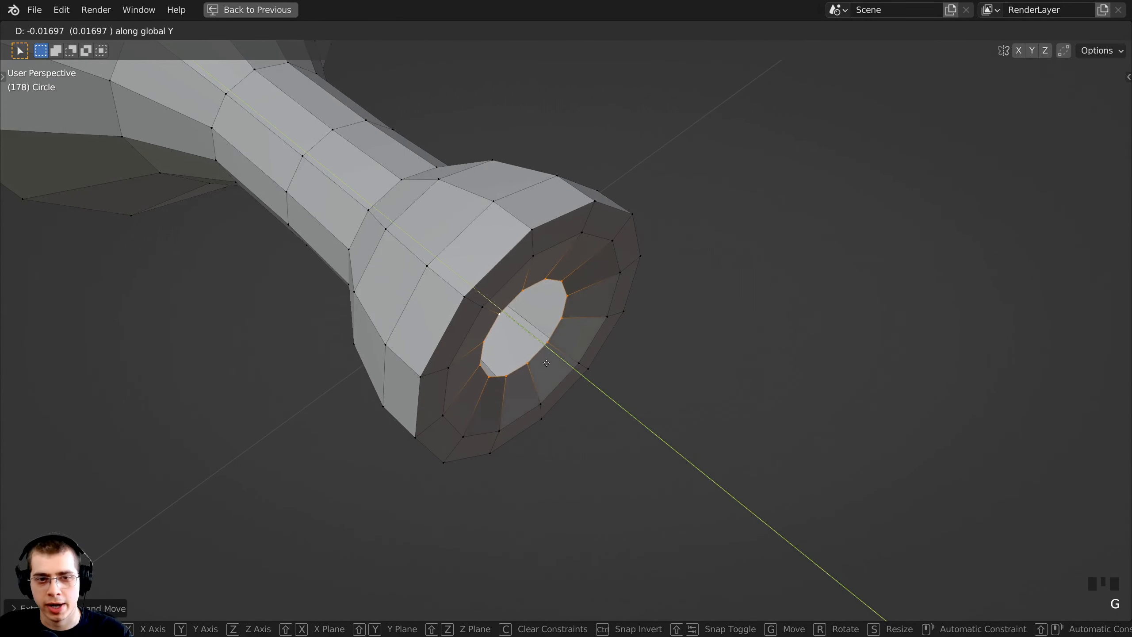
left_click(546, 362)
middle_click_drag(546, 362, 635, 336)
key("f")
- Turn on proportional editing for shaping the stem's tip
scroll(586, 281, "down", 3)
scroll(561, 331, "down", 1)
middle_click_drag(635, 337, 593, 357, "shift")
middle_click_drag(604, 276, 634, 326, "shift")
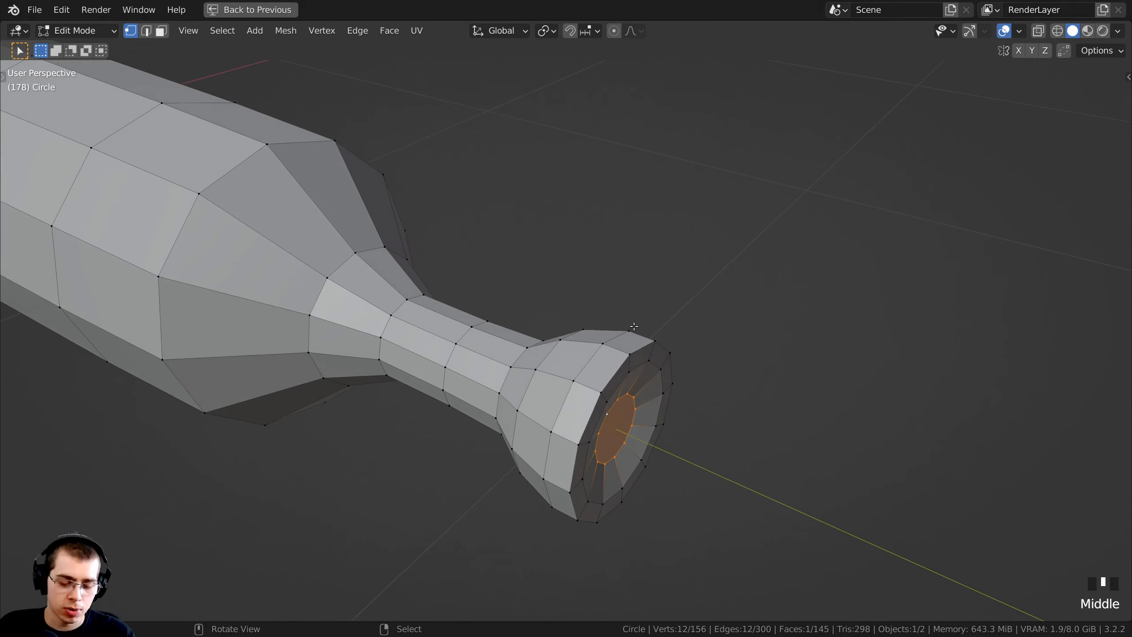
key("o")
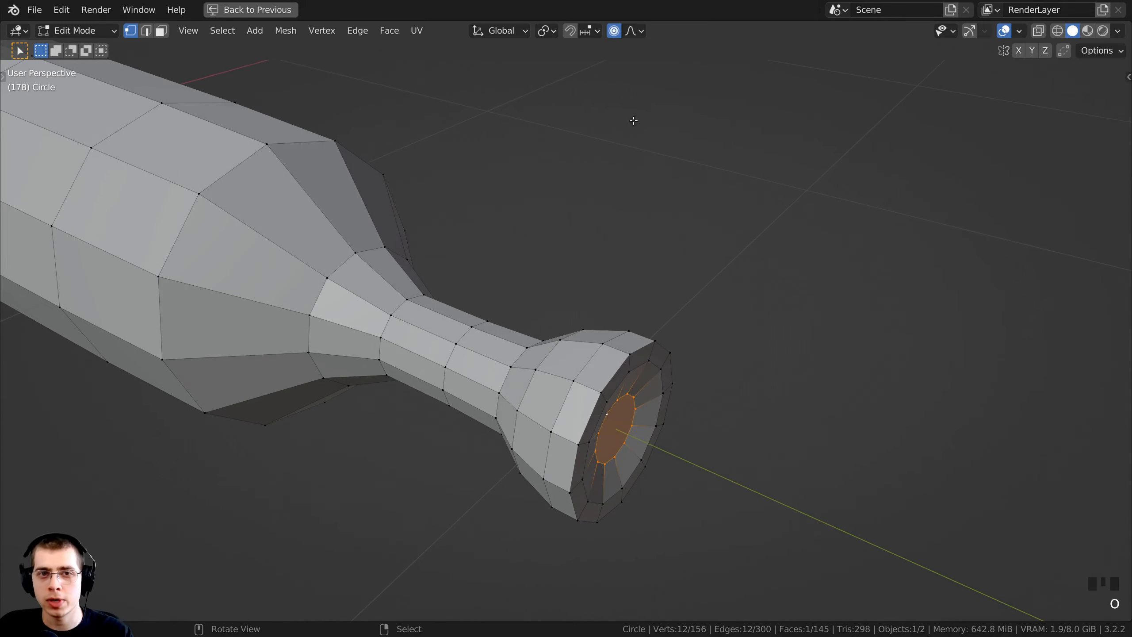
left_click(614, 32)
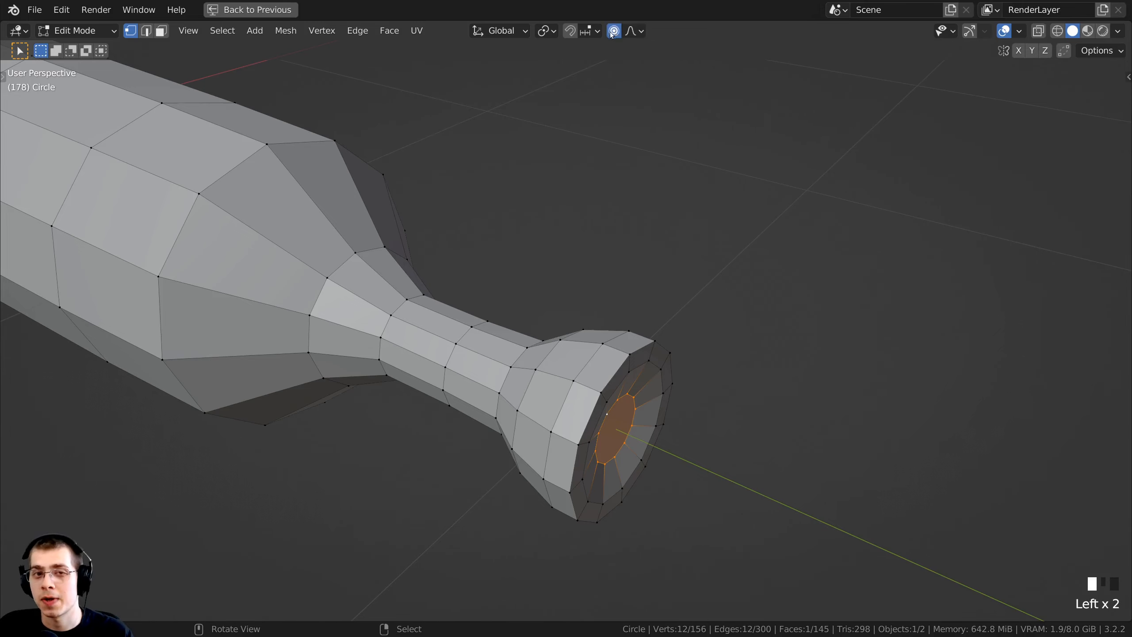
- Move an upper rim vertex of the stem tip about 0.065 toward the body along Y with a proportional size of about 0.29
middle_click_drag(694, 322, 638, 417)
left_click(592, 315)
scroll(591, 315, "up", 5)
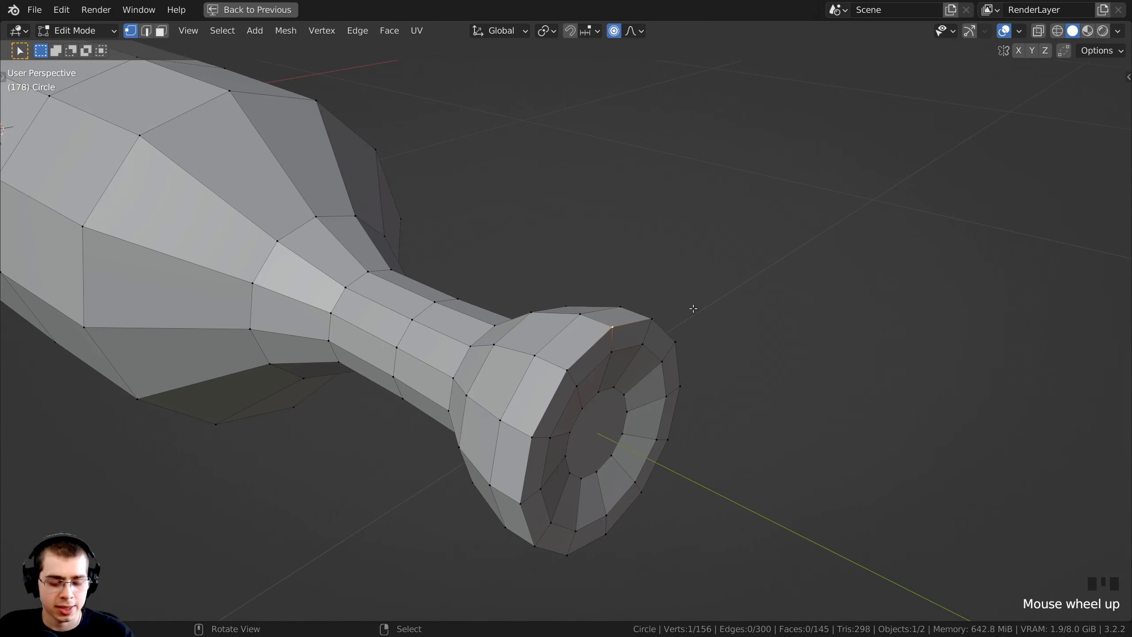
key("g")
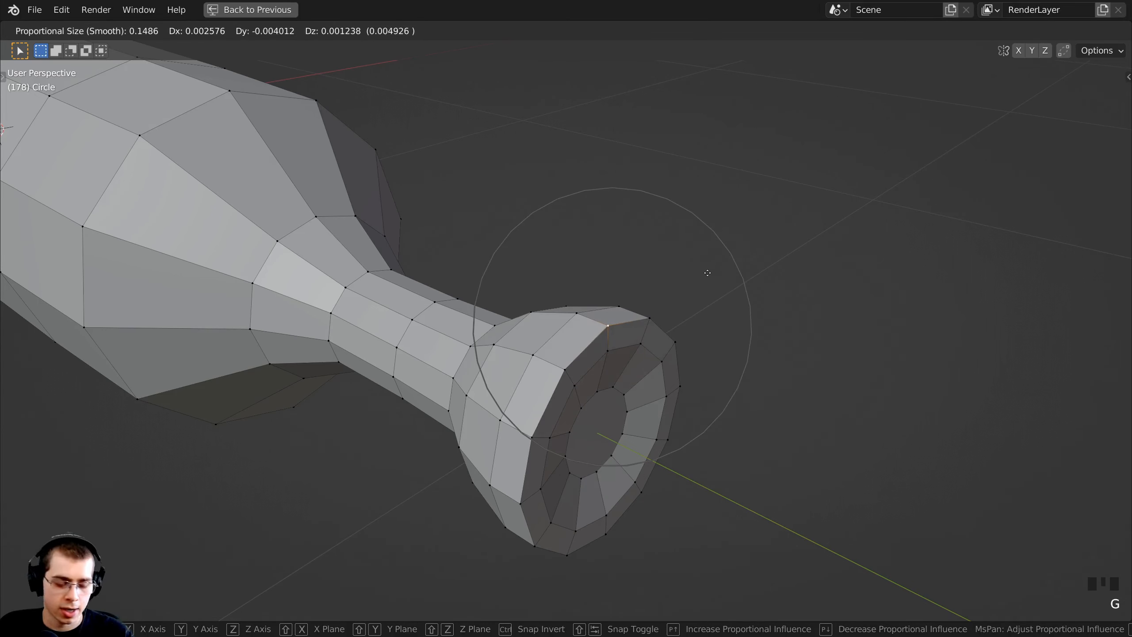
key("y")
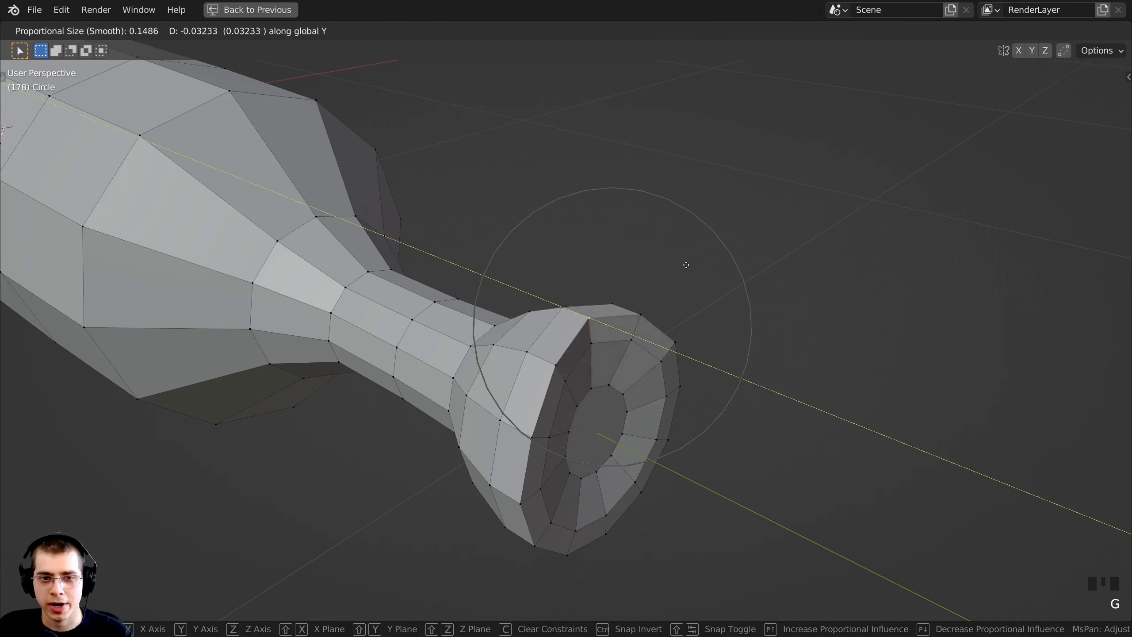
scroll(675, 263, "down", 5)
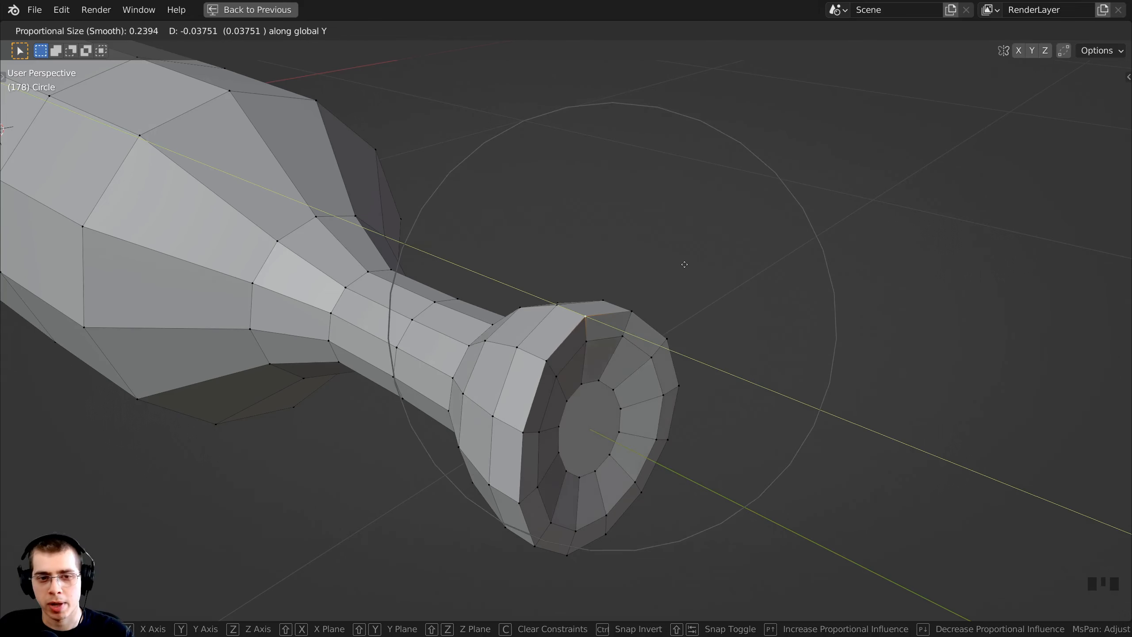
scroll(665, 266, "down", 1)
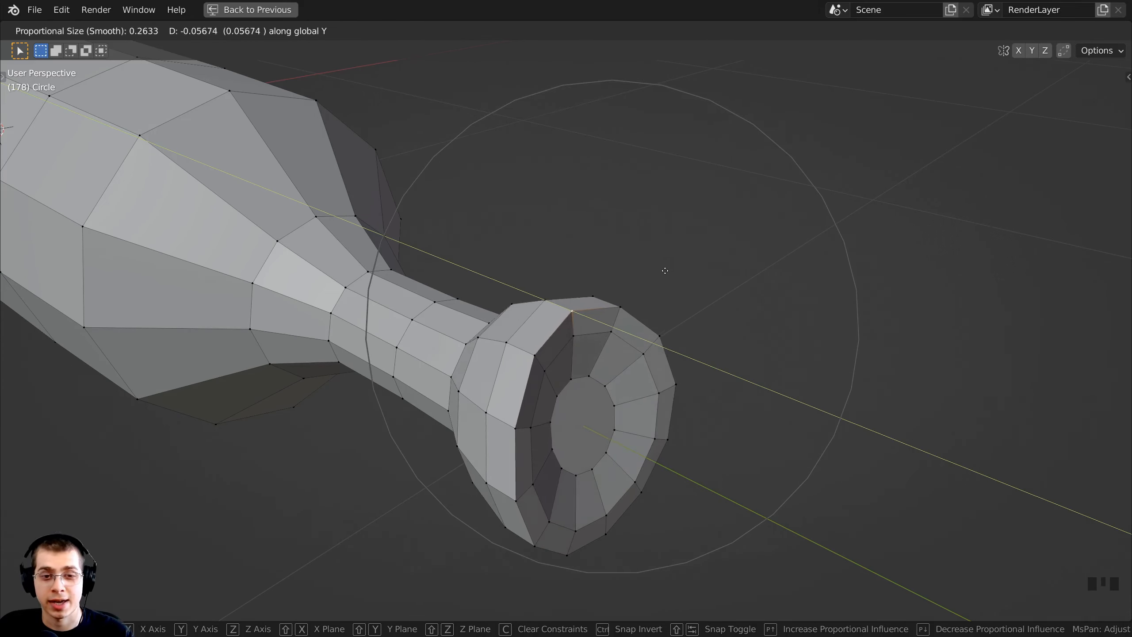
scroll(659, 270, "down", 1)
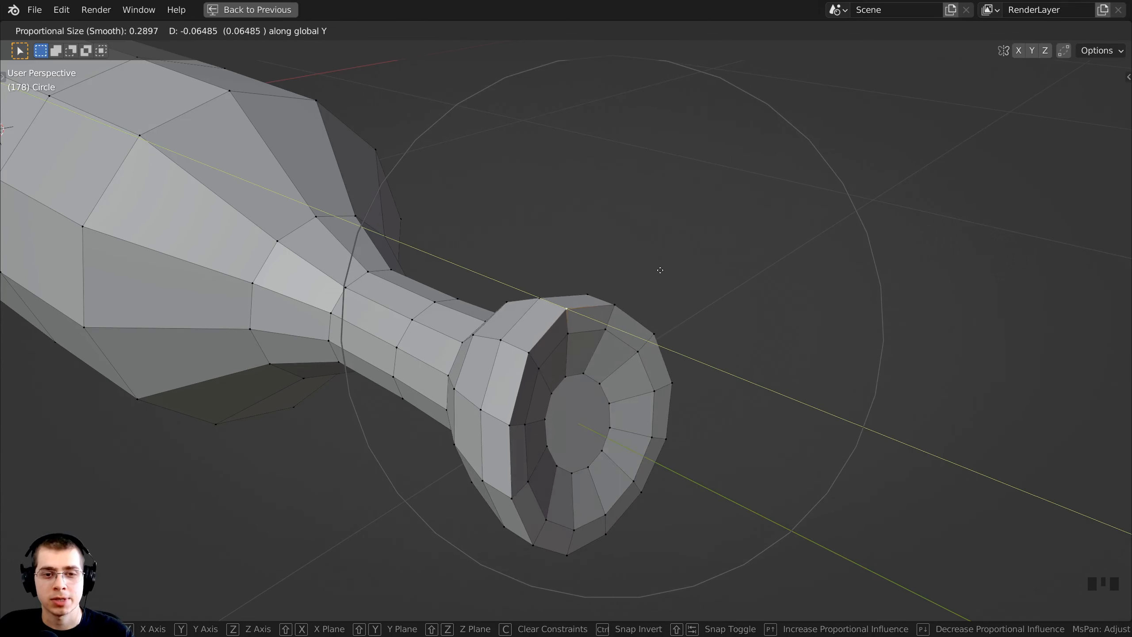
left_click(656, 269)
- Move a lower rim vertex of the stem tip about 0.04 away from the body along Y with proportional editing
middle_click_drag(639, 587, 606, 446)
key("g")
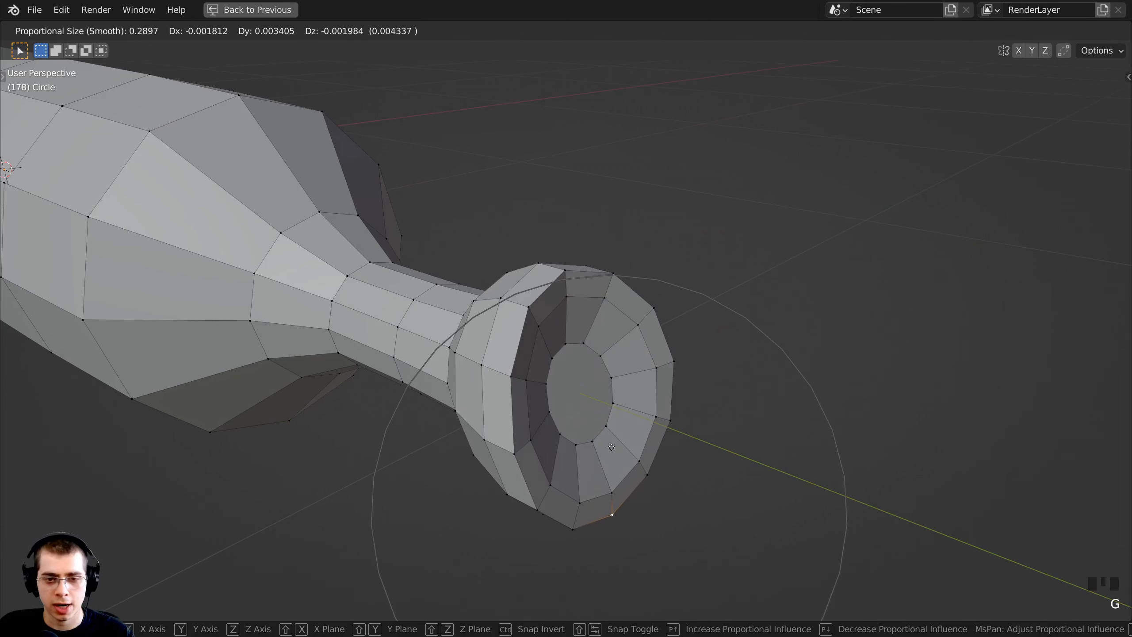
key("y")
scroll(622, 455, "down", 3)
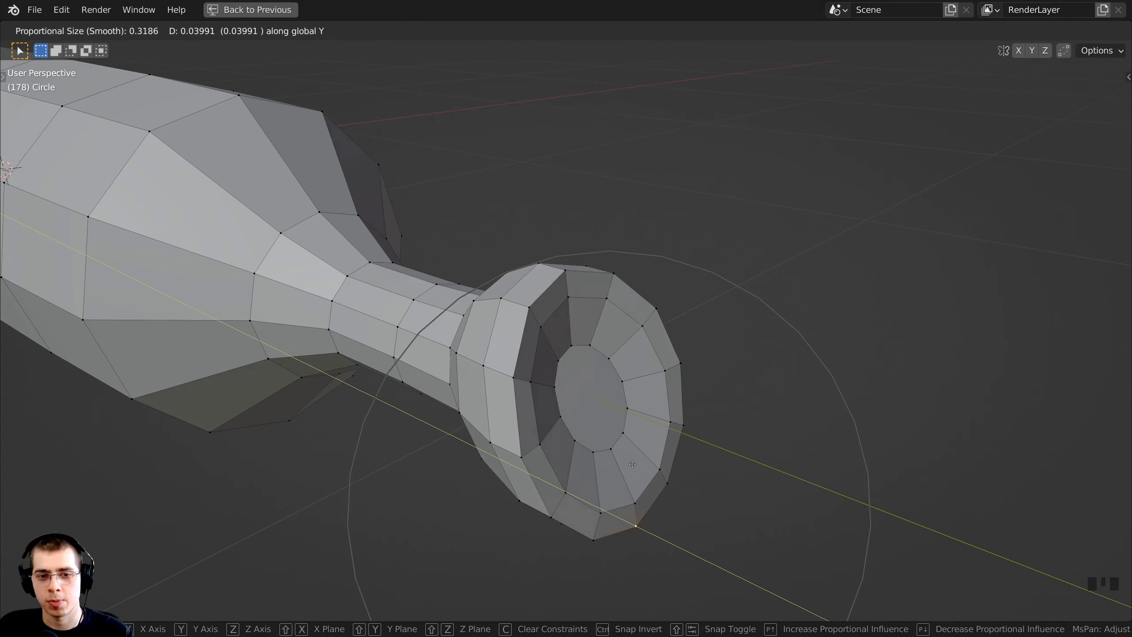
scroll(639, 468, "up", 1)
left_click(639, 468)
- Shift two vertices partway up the stem tip's rim slightly toward the body with a proportional size of about 0.24
scroll(626, 456, "down", 3)
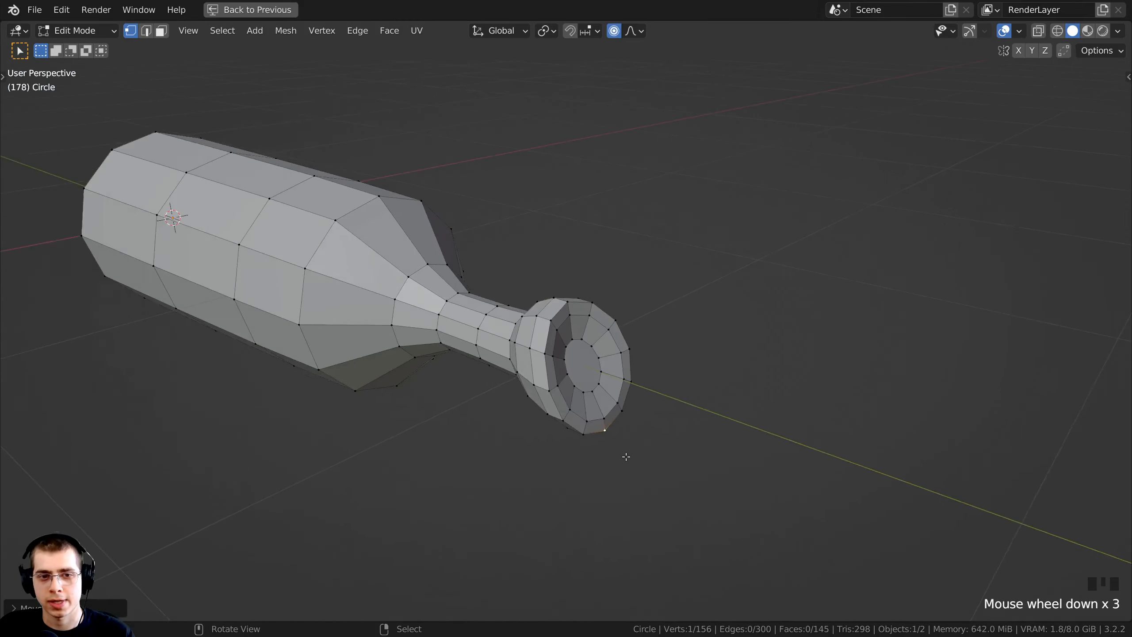
middle_click_drag(626, 455, 668, 343)
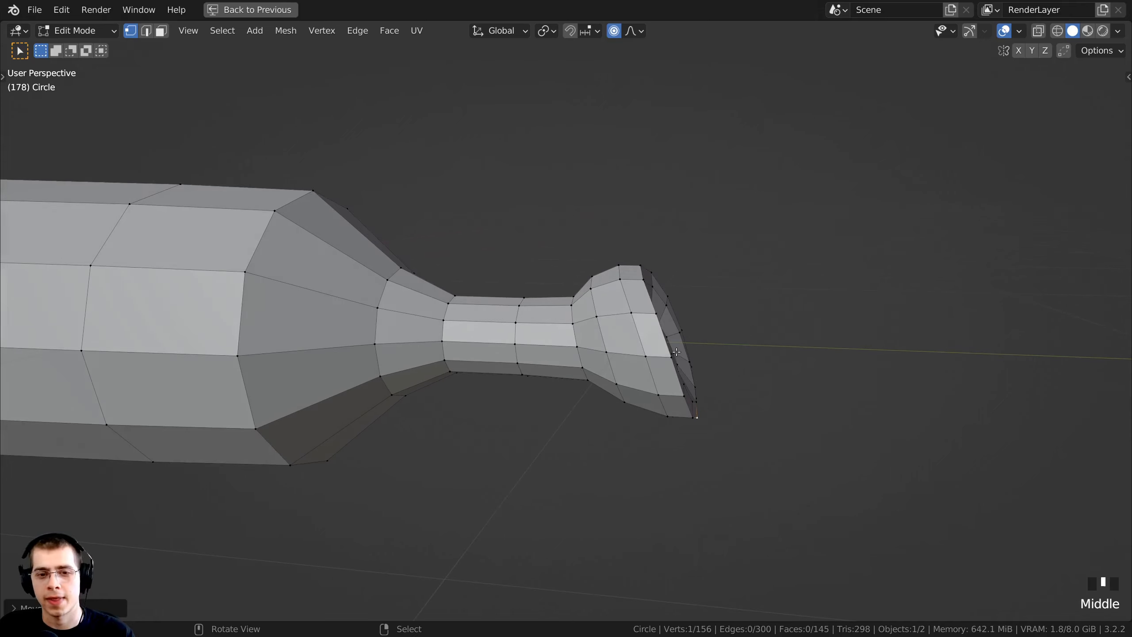
key("g")
scroll(669, 349, "up", 5)
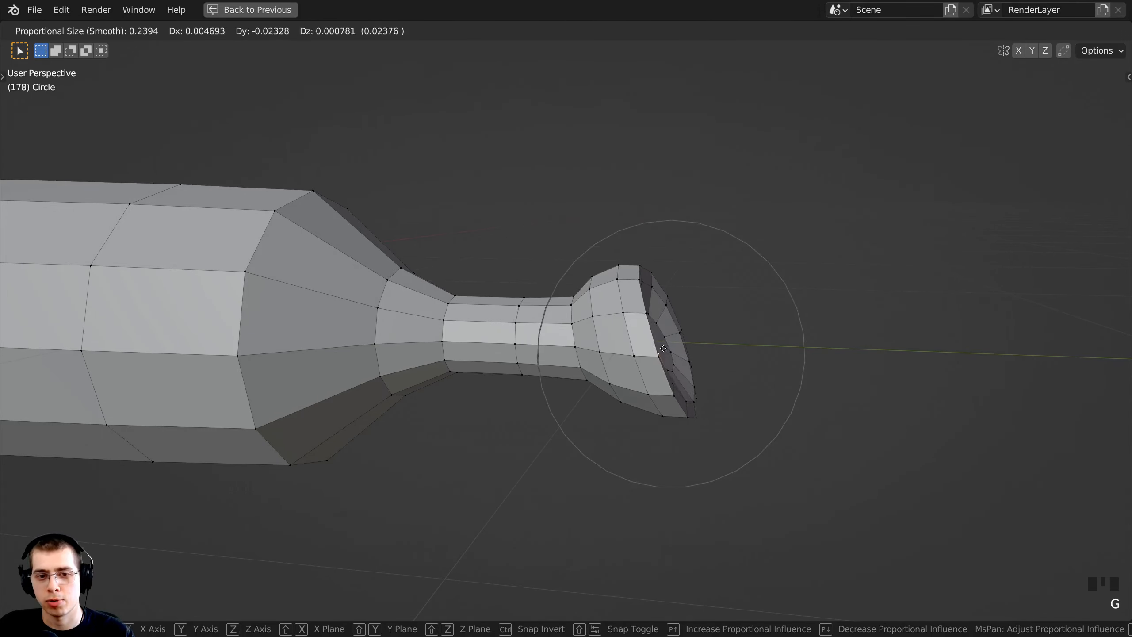
left_click(661, 346)
right_click(669, 300)
key("g")
left_click(661, 299)
key("g")
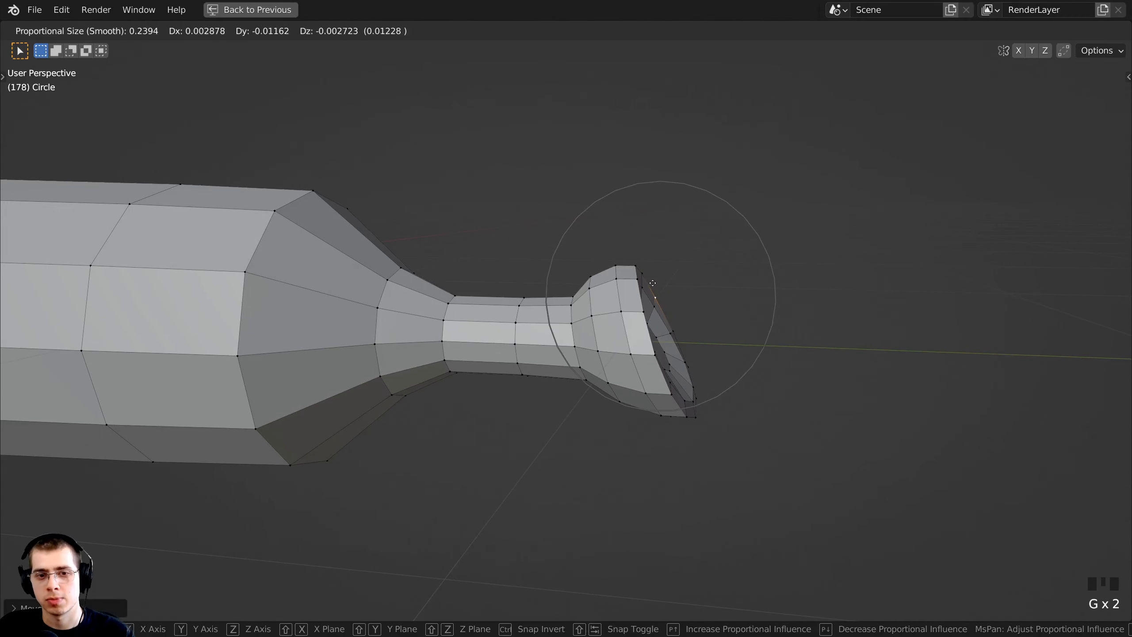
left_click(647, 282)
- Nudge a vertex near the top of the stem tip's rim freely and check the shape outside Edit Mode
right_click(637, 282)
key("g")
left_click(633, 282)
scroll(632, 324, "down", 3)
middle_click_drag(631, 324, 548, 323)
key("Tab")
middle_click_drag(548, 323, 513, 273)
key("Tab")
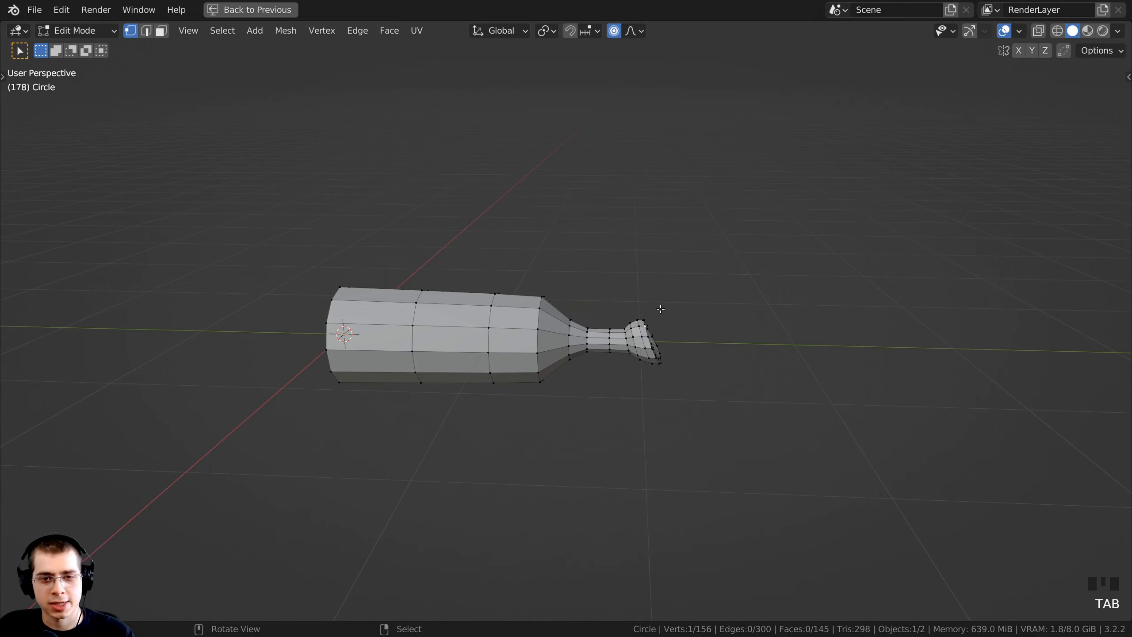
- In top view, turn off proportional editing and scale the edge loop at the body's open end slightly smaller
key("KP_7")
middle_click_drag(686, 454, 679, 414, "shift")
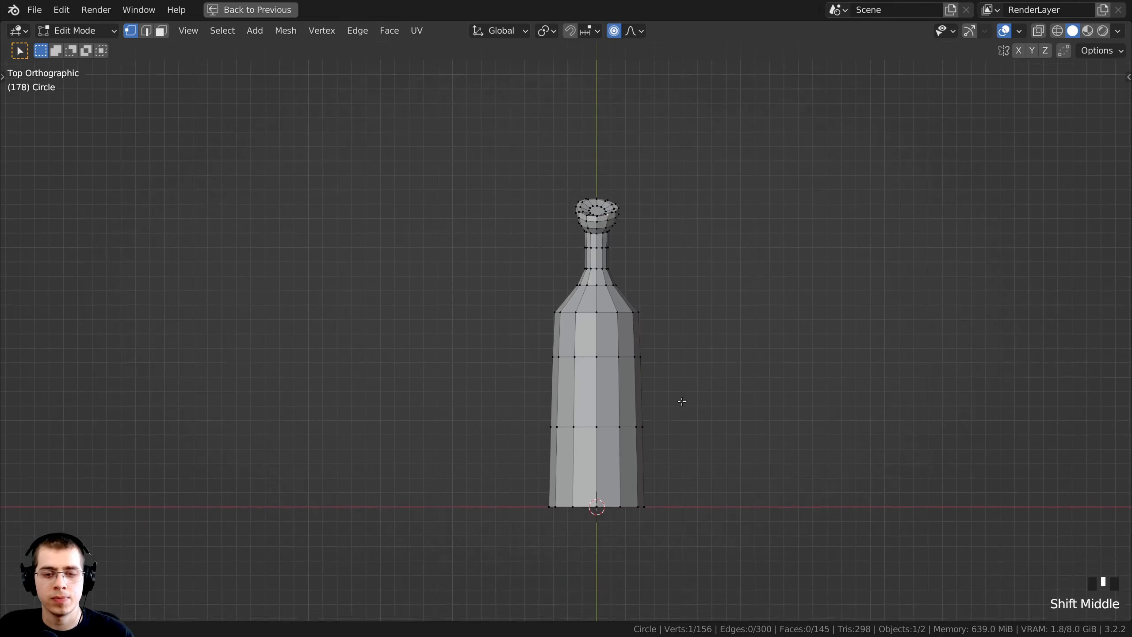
scroll(621, 279, "up", 4)
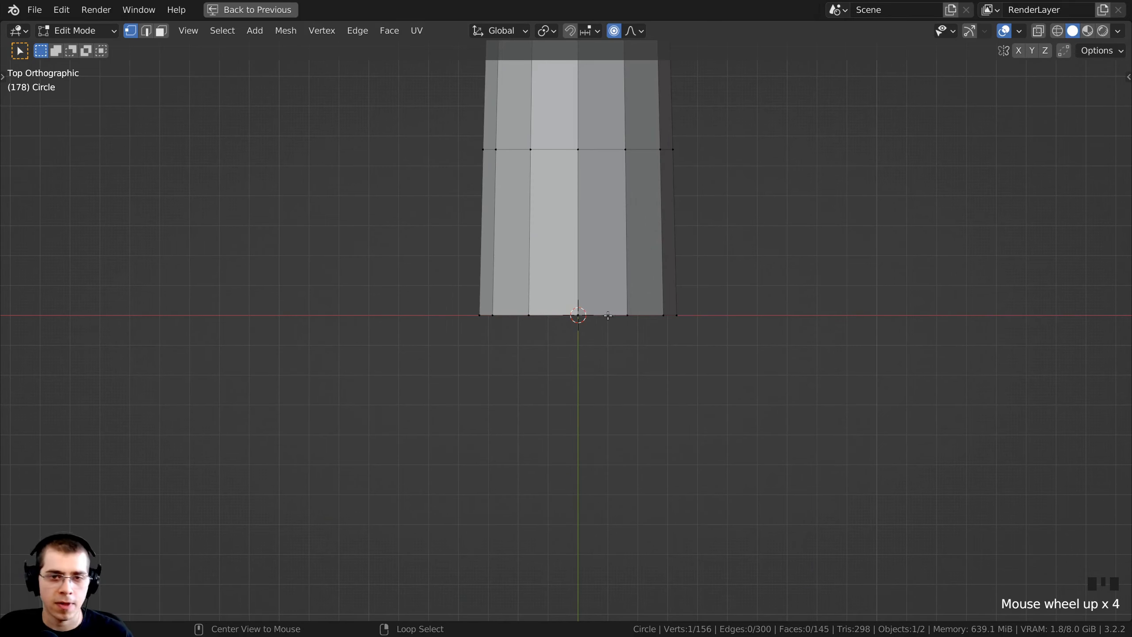
right_click(602, 313, "alt")
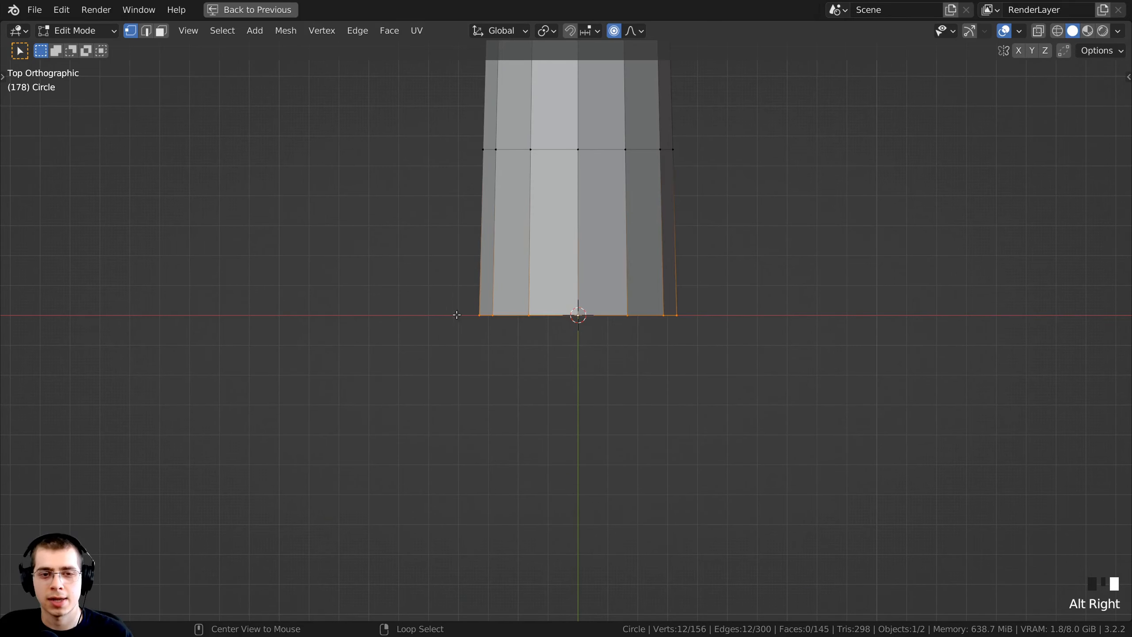
scroll(635, 316, "down", 4)
middle_click_drag(612, 271, 616, 298, "shift")
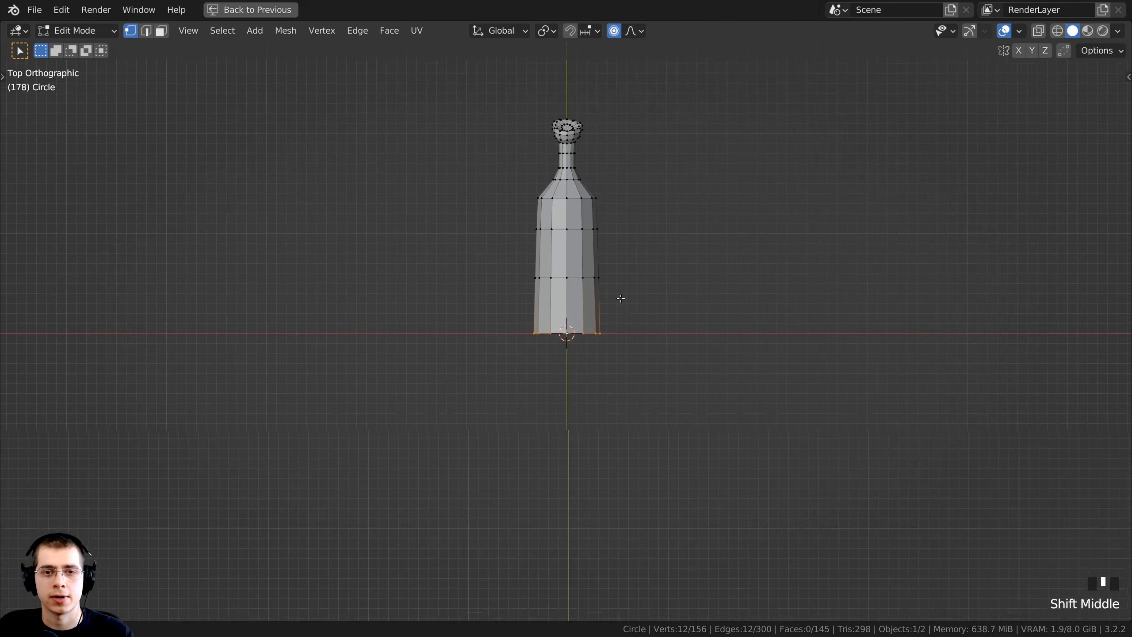
scroll(616, 299, "up", 4)
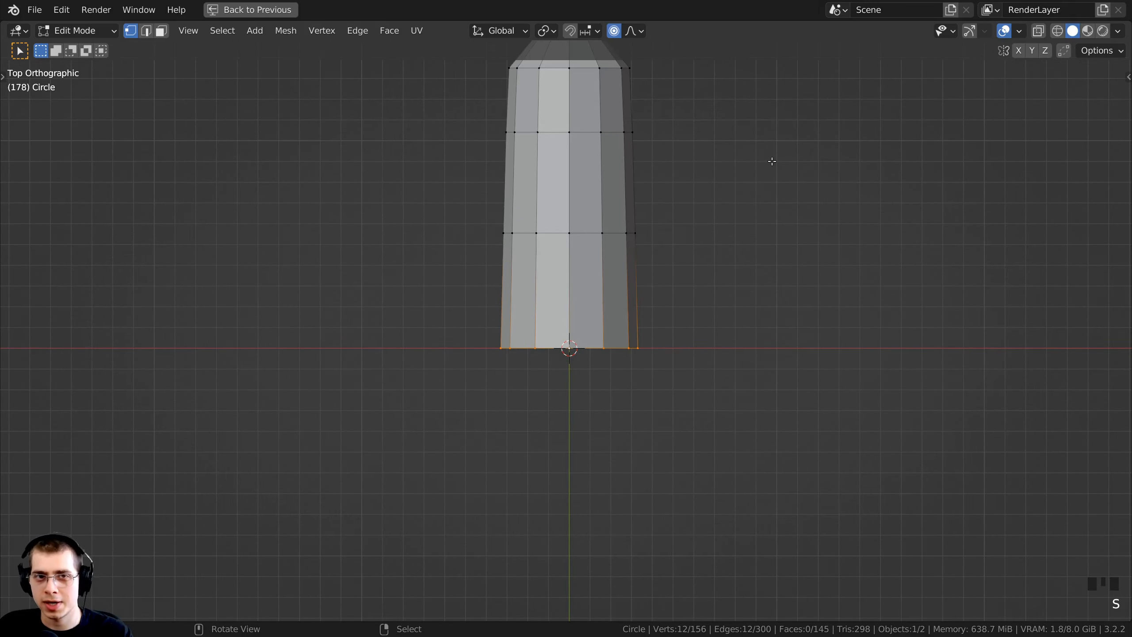
left_click(614, 32)
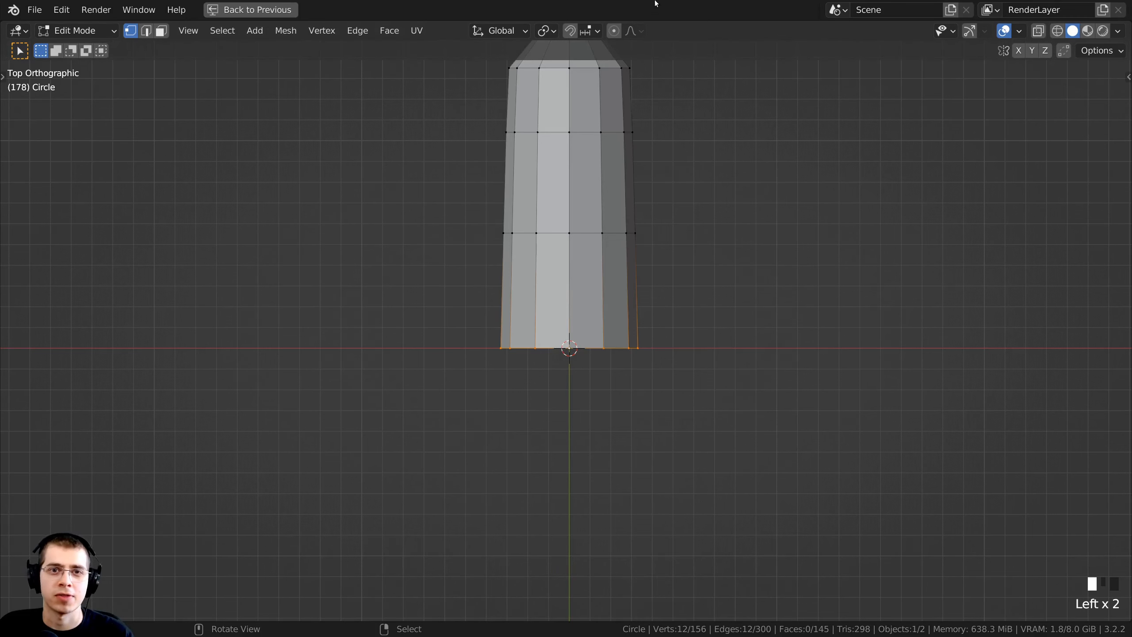
scroll(883, 183, "up", 2)
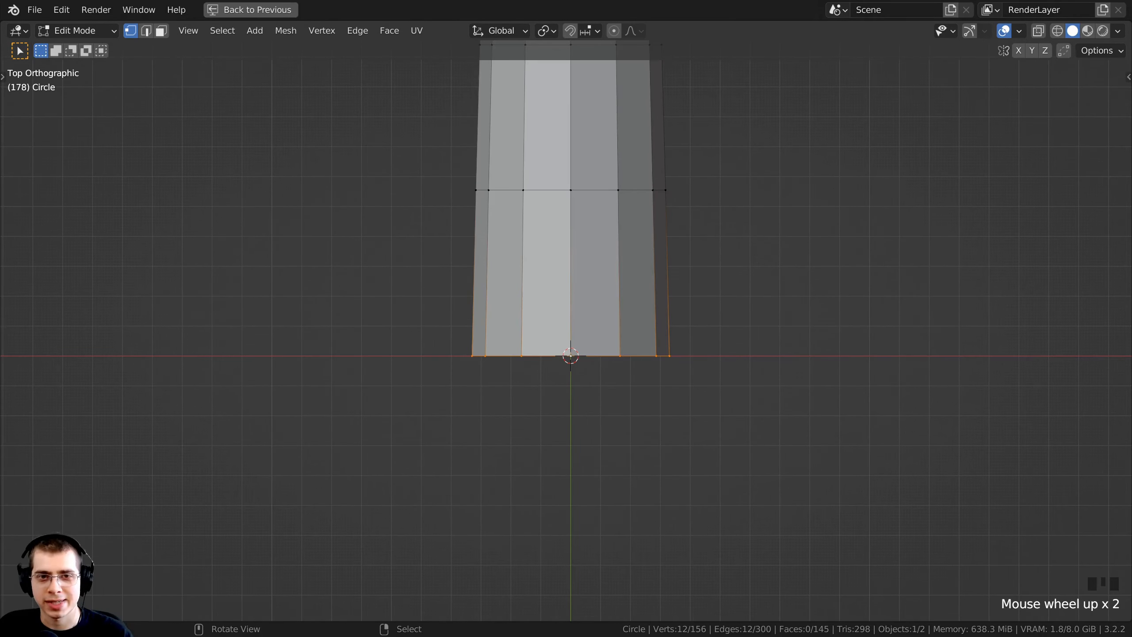
key("s")
left_click(866, 184)
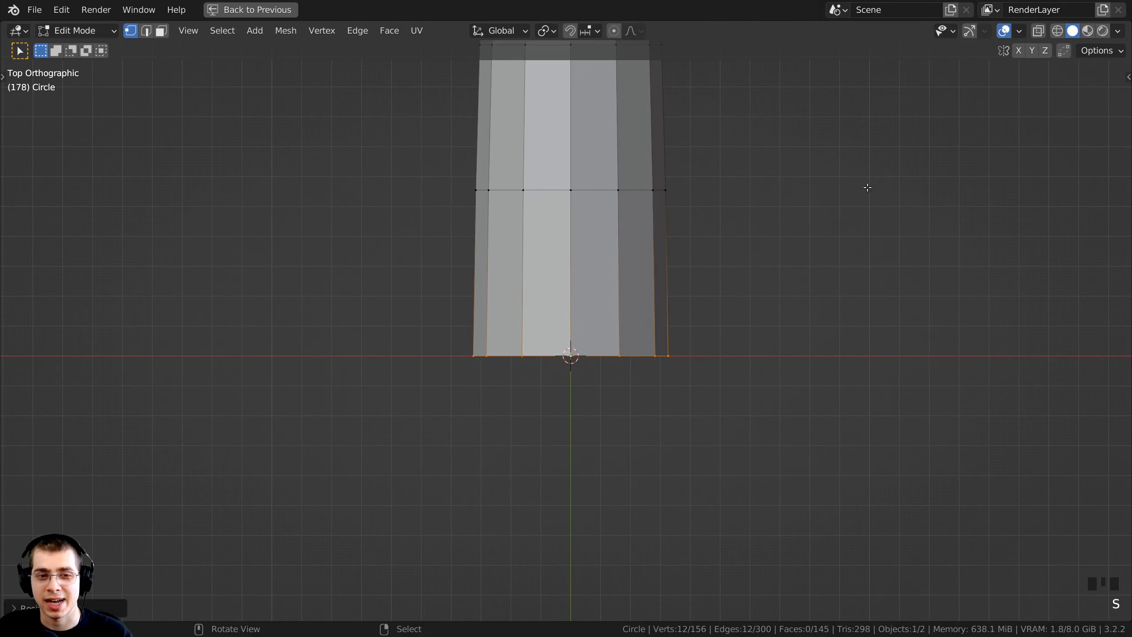
- Extrude the open end's edge loop about 0.52 away from the stem along global Y and scale it to about 0.98
scroll(816, 202, "down", 1)
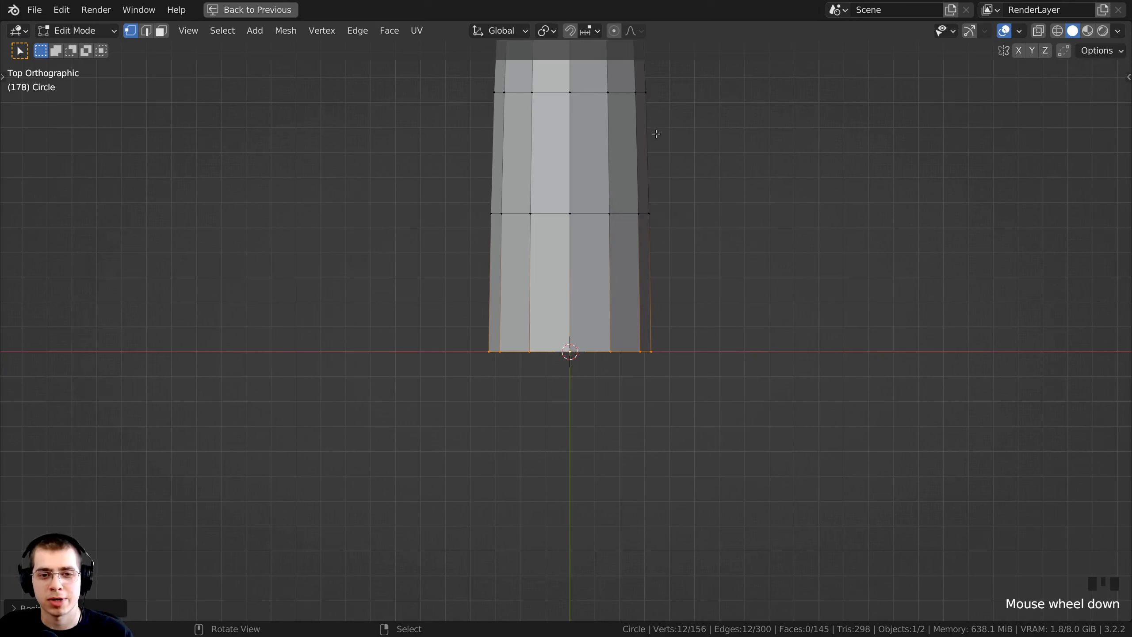
key("e")
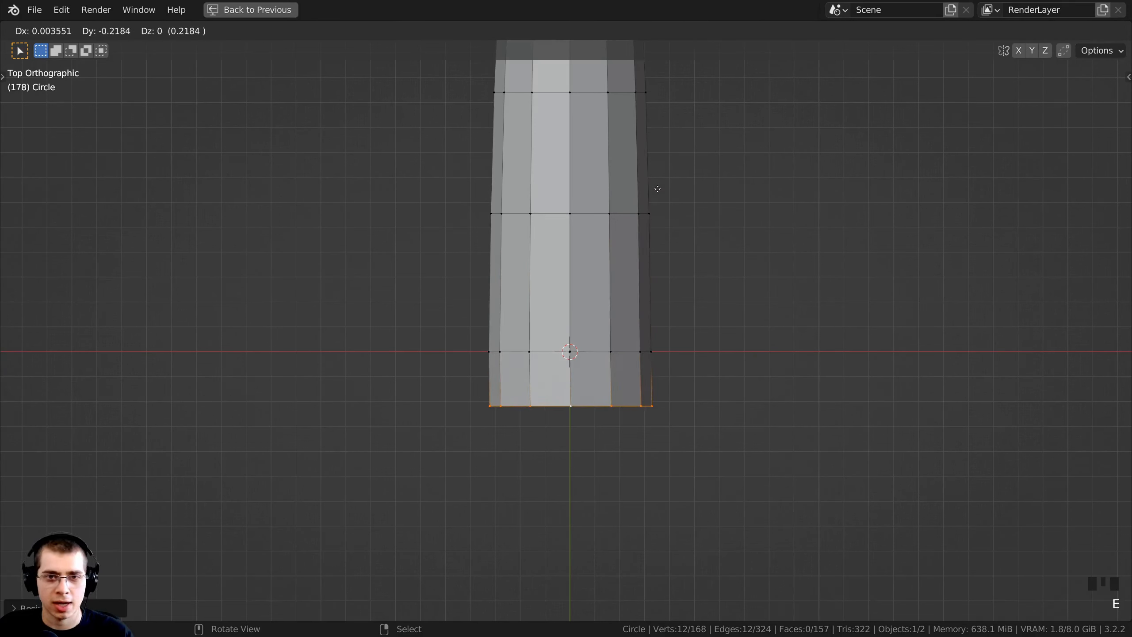
key("y")
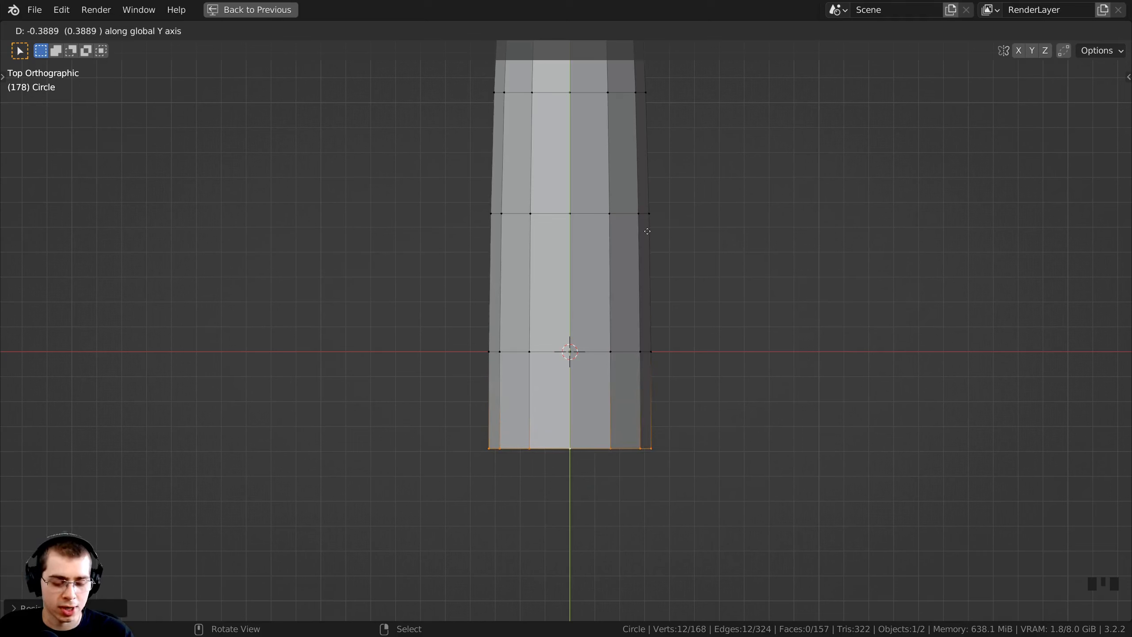
key("y")
key("y")
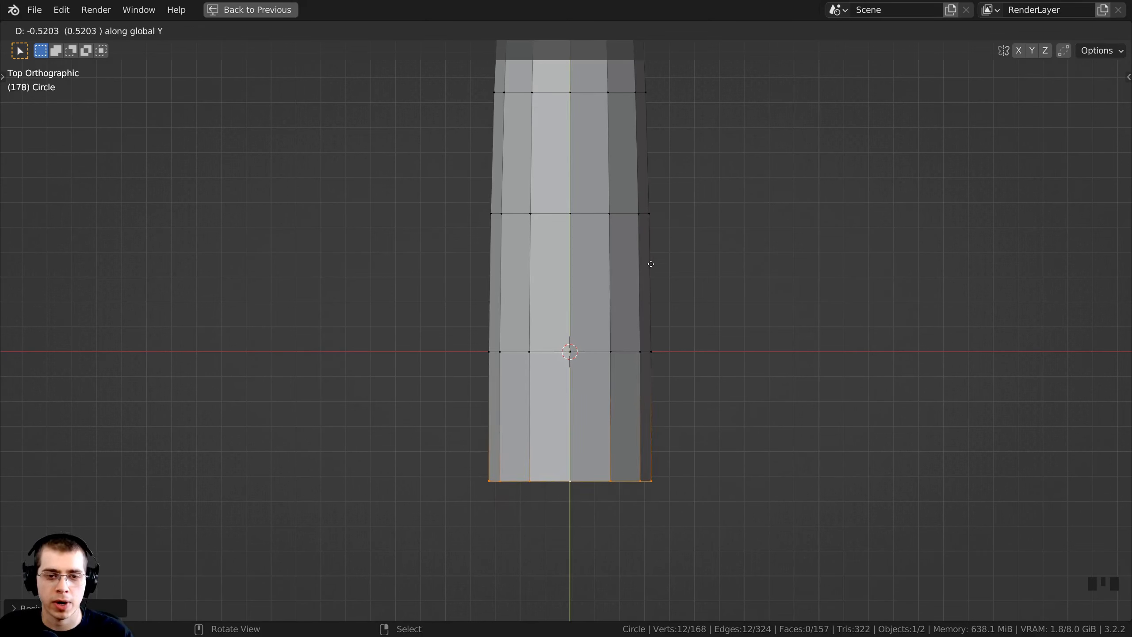
left_click(648, 263)
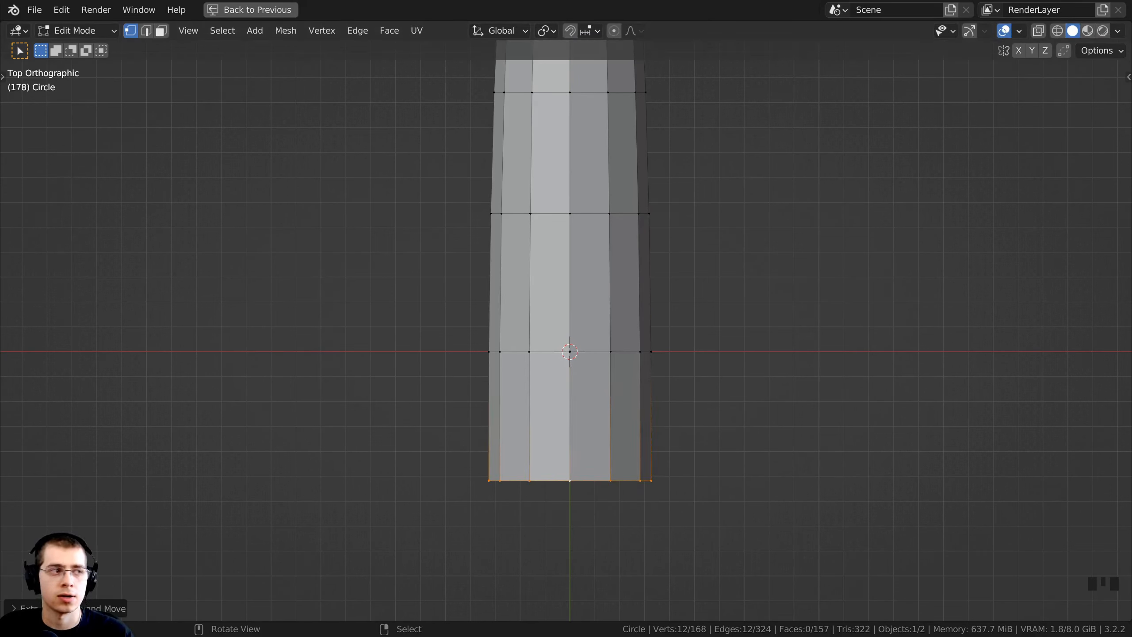
key("s")
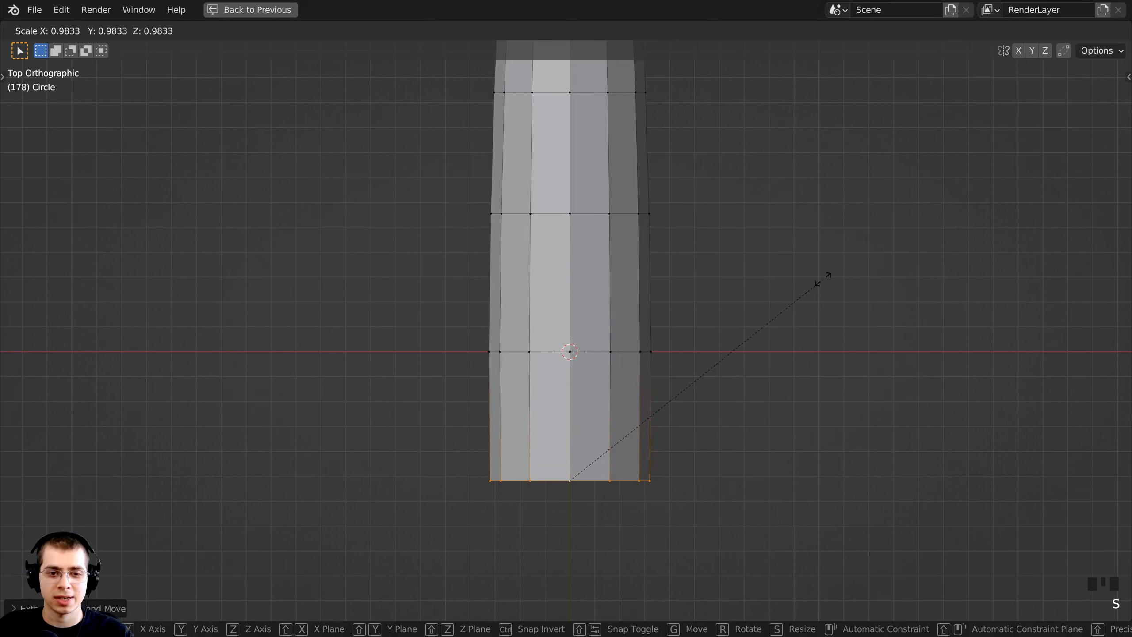
left_click(823, 279)
- Extrude the open end again away from the stem along Y and scale the new edge loop inward to begin a taper
middle_click_drag(799, 293, 791, 209, "shift")
scroll(679, 116, "down", 1)
middle_click_drag(674, 128, 673, 108, "shift")
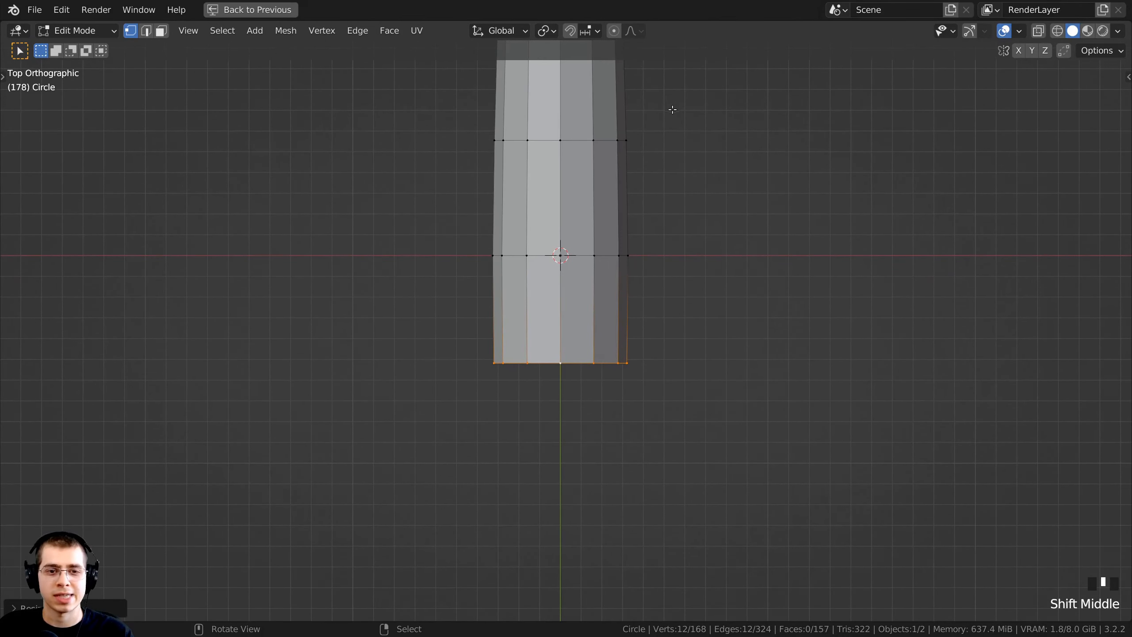
key("e")
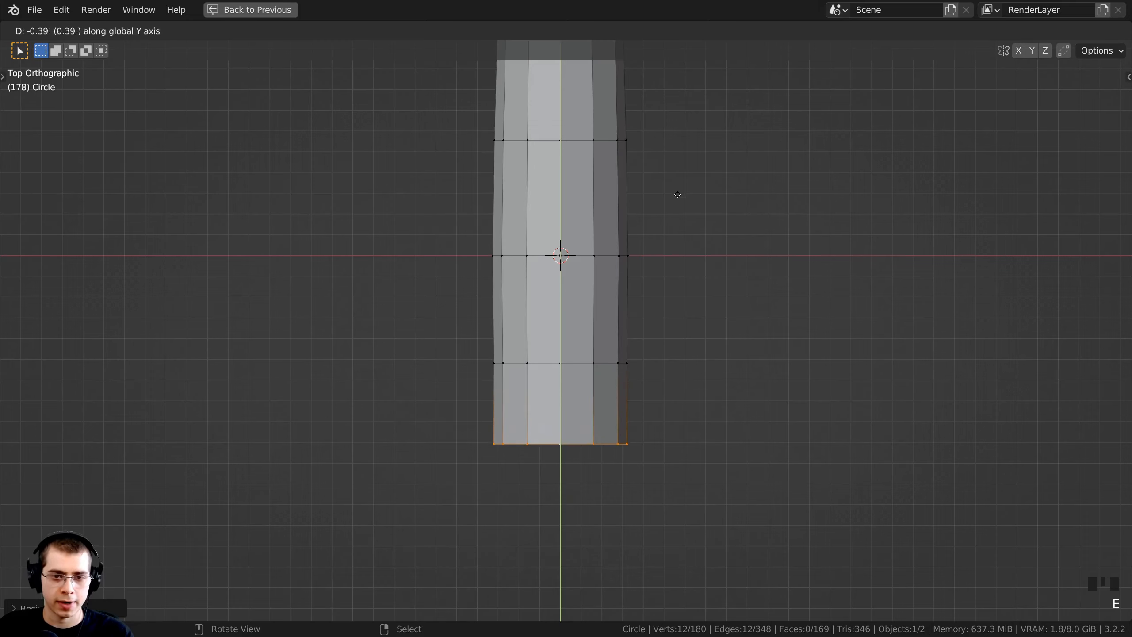
left_click(686, 214)
key("s")
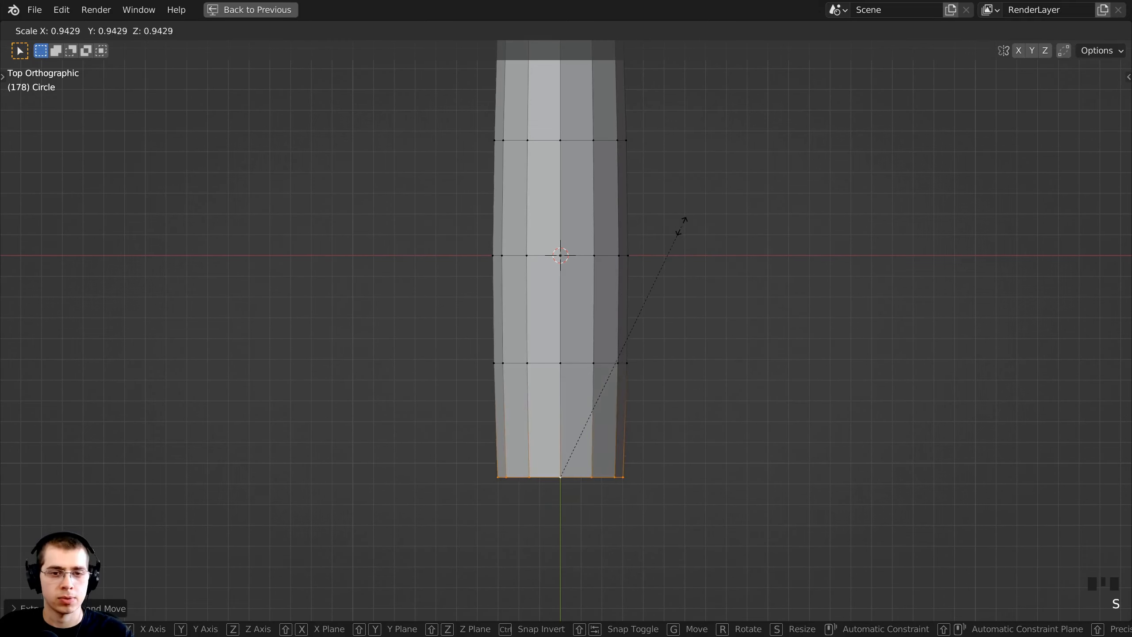
left_click(659, 240)
- Scale the whole mesh to about 0.87 along Y and move it about 0.29 in the negative Y direction
scroll(660, 241, "down", 2)
middle_click_drag(659, 240, 590, 182, "shift")
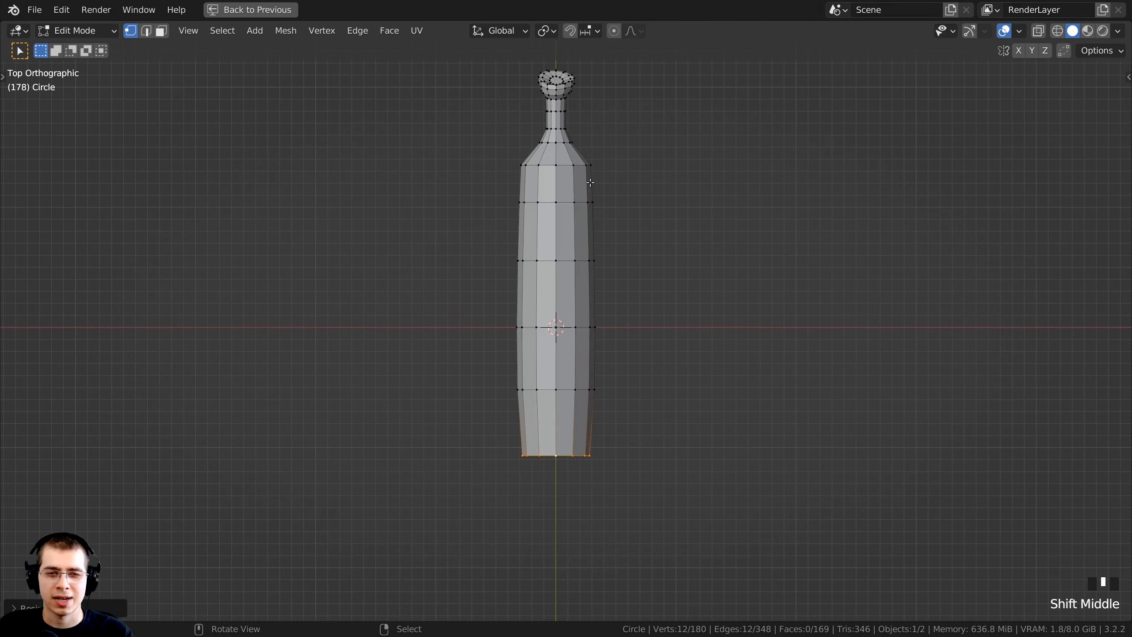
scroll(627, 164, "down", 2)
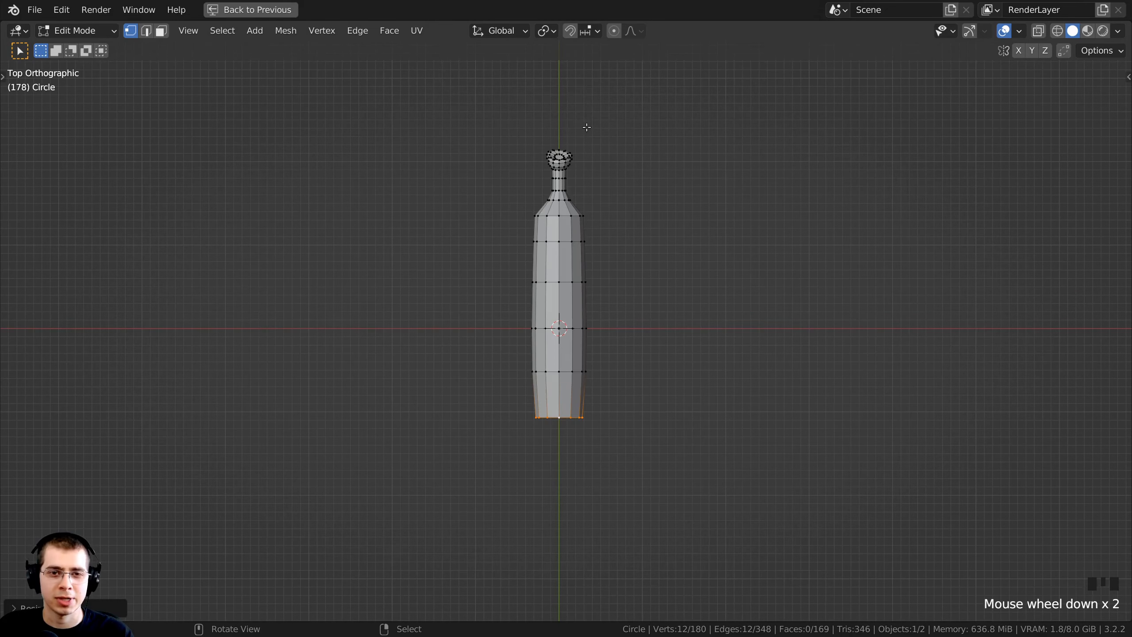
middle_click_drag(588, 126, 590, 153, "shift")
key("a")
key("a")
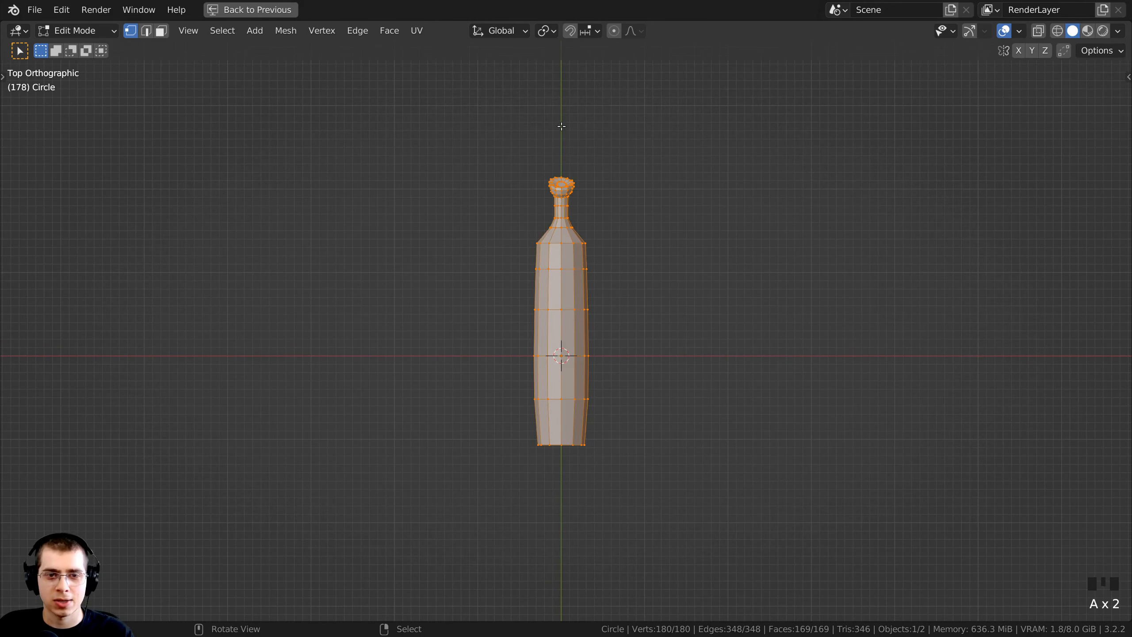
key("s")
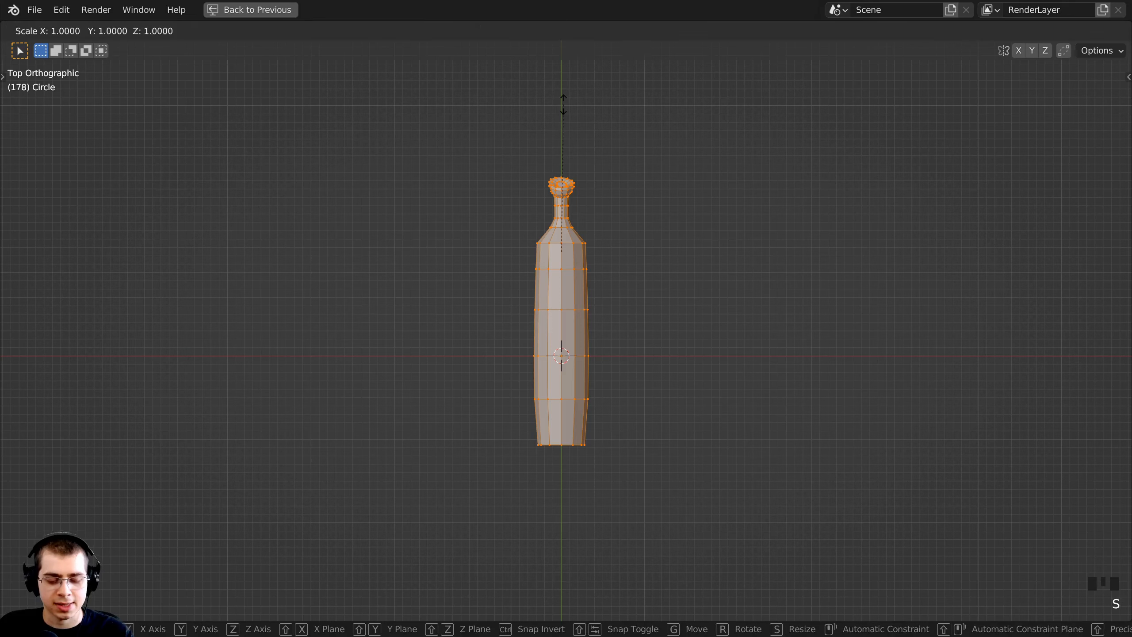
key("y")
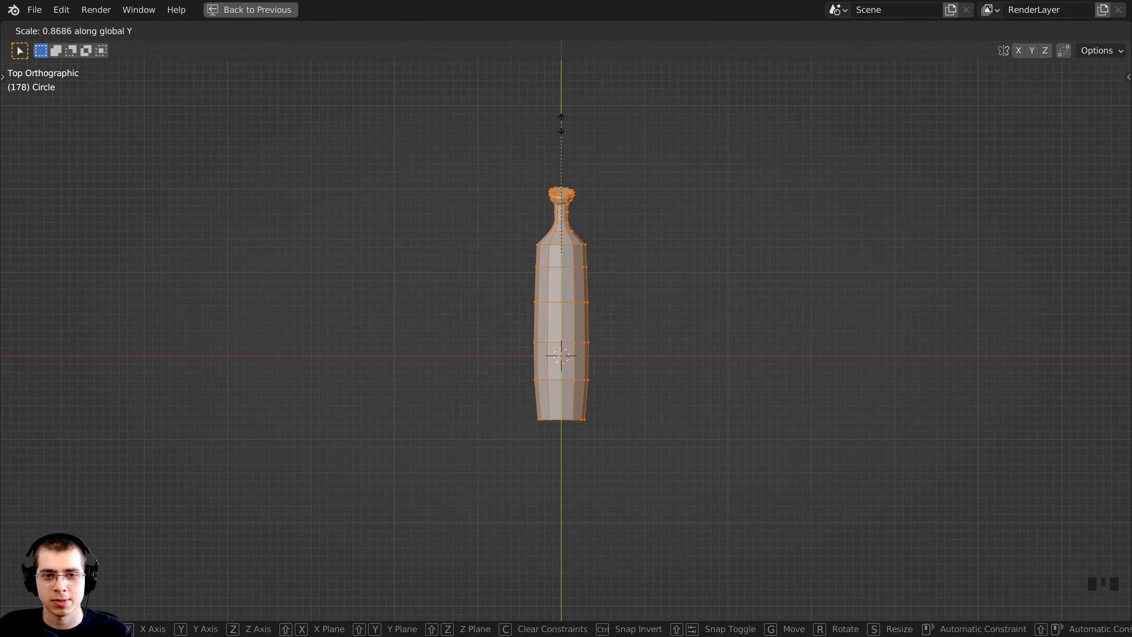
left_click(561, 123)
key("g")
key("y")
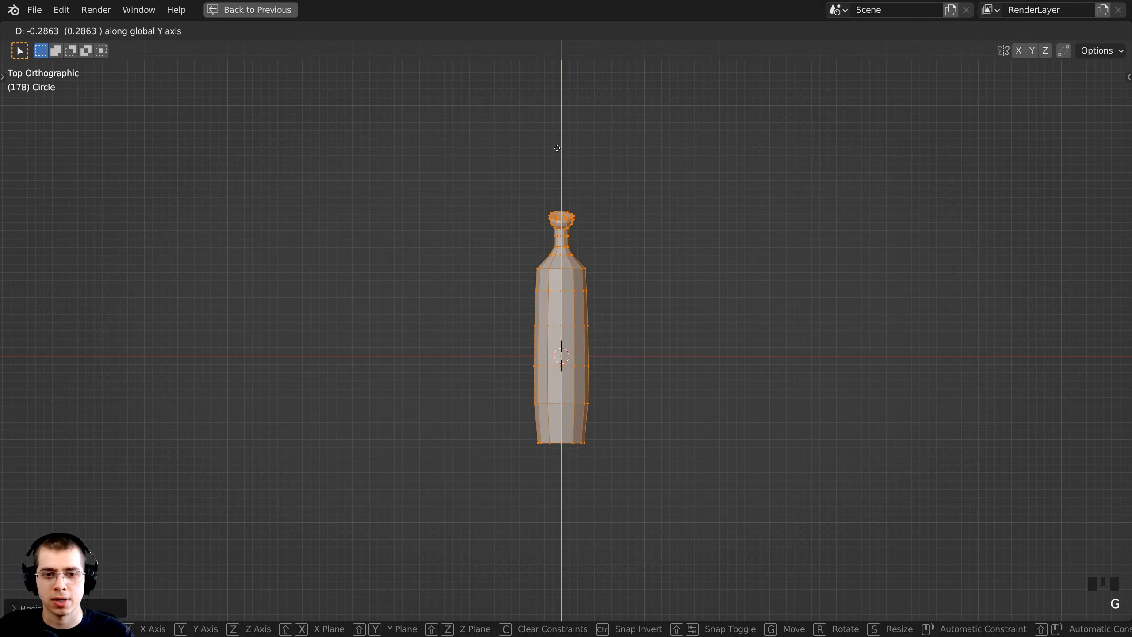
left_click(557, 146)
- Extrude the body's open-end edge loop about 0.21 away from the stem along global Y and scale it inward to continue the taper
middle_click_drag(556, 147, 557, 126, "shift")
scroll(557, 126, "down", 1)
middle_click_drag(561, 459, 570, 392, "shift")
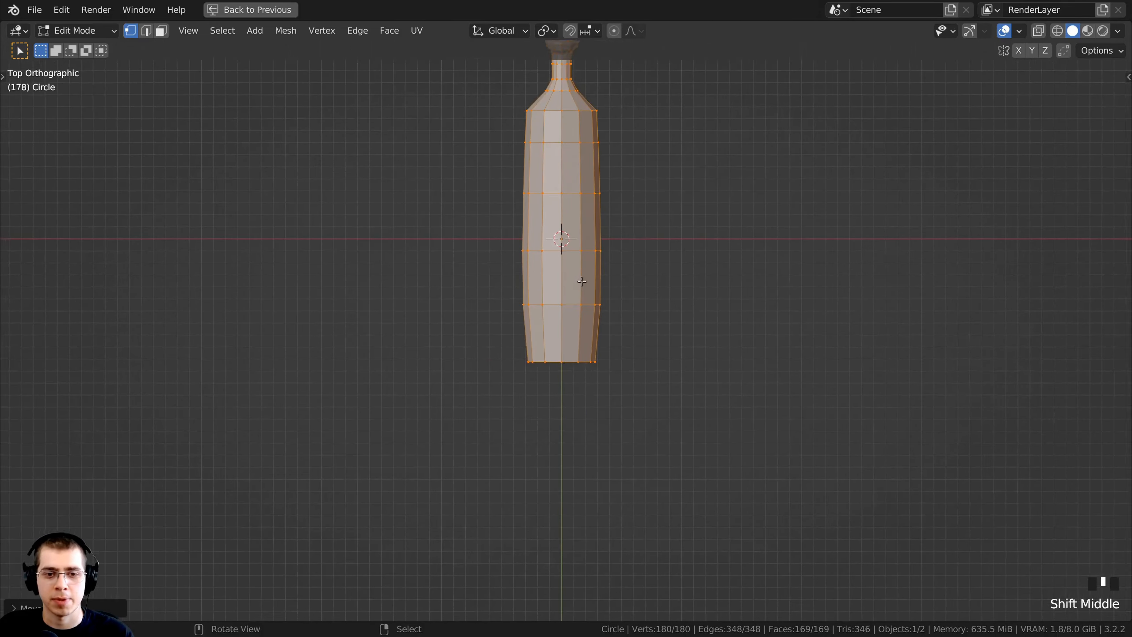
scroll(570, 393, "up", 3)
left_click(572, 383, "alt")
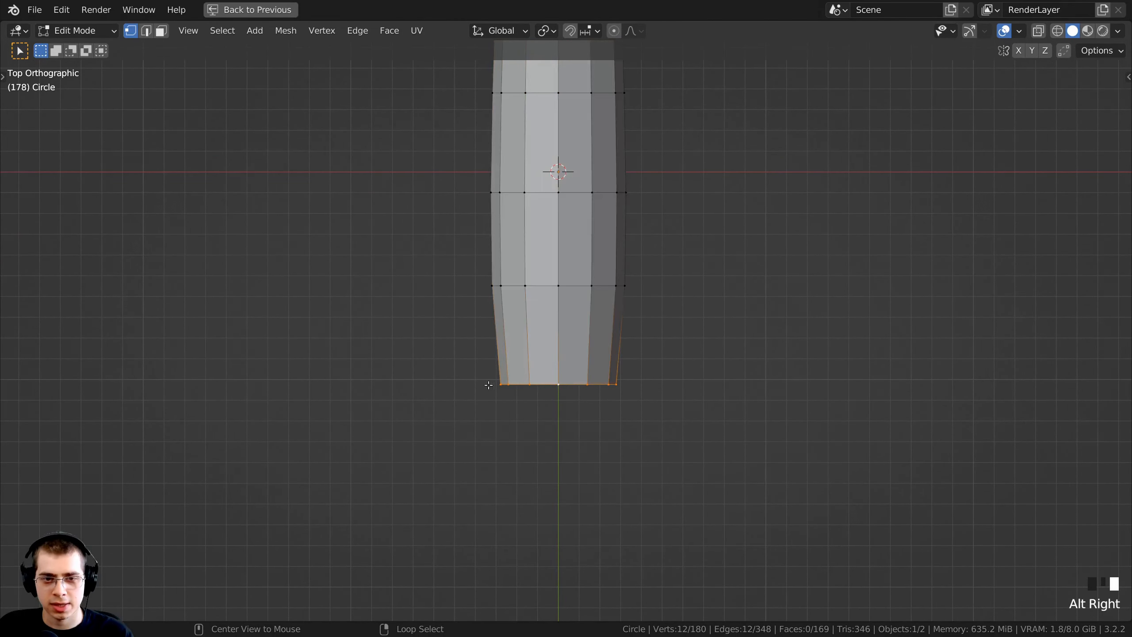
scroll(665, 287, "up", 2)
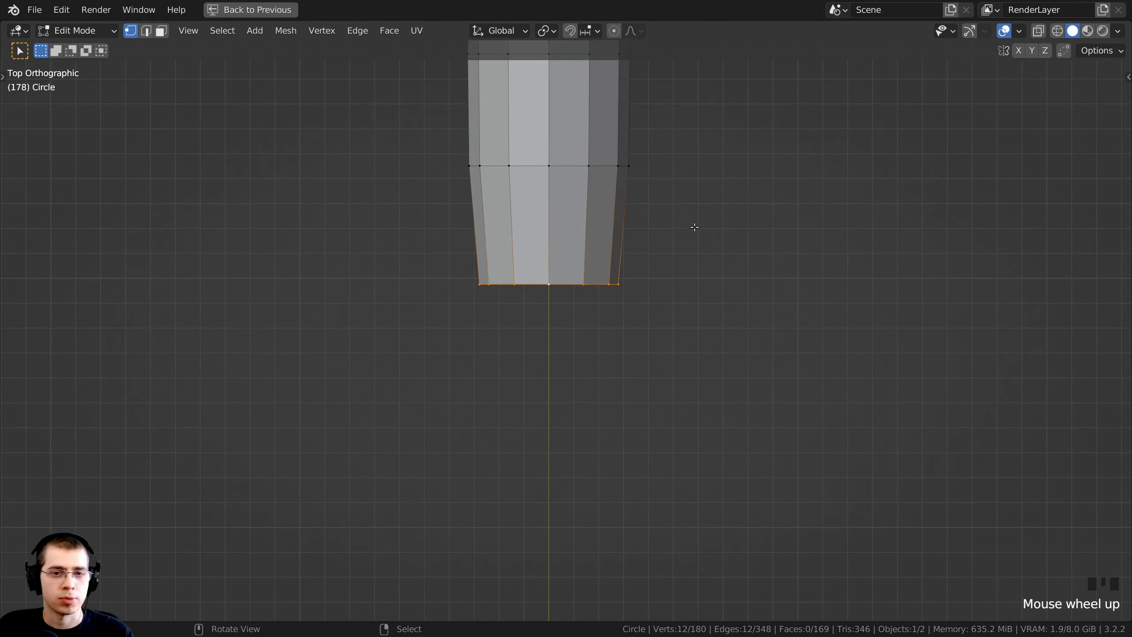
key("e")
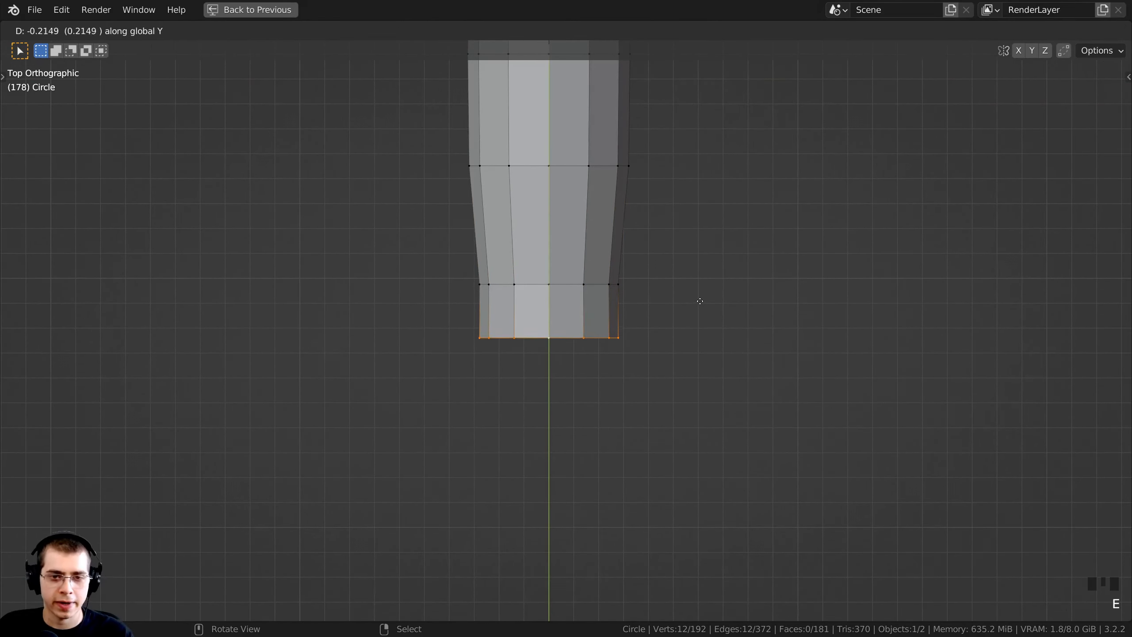
left_click(705, 299)
key("s")
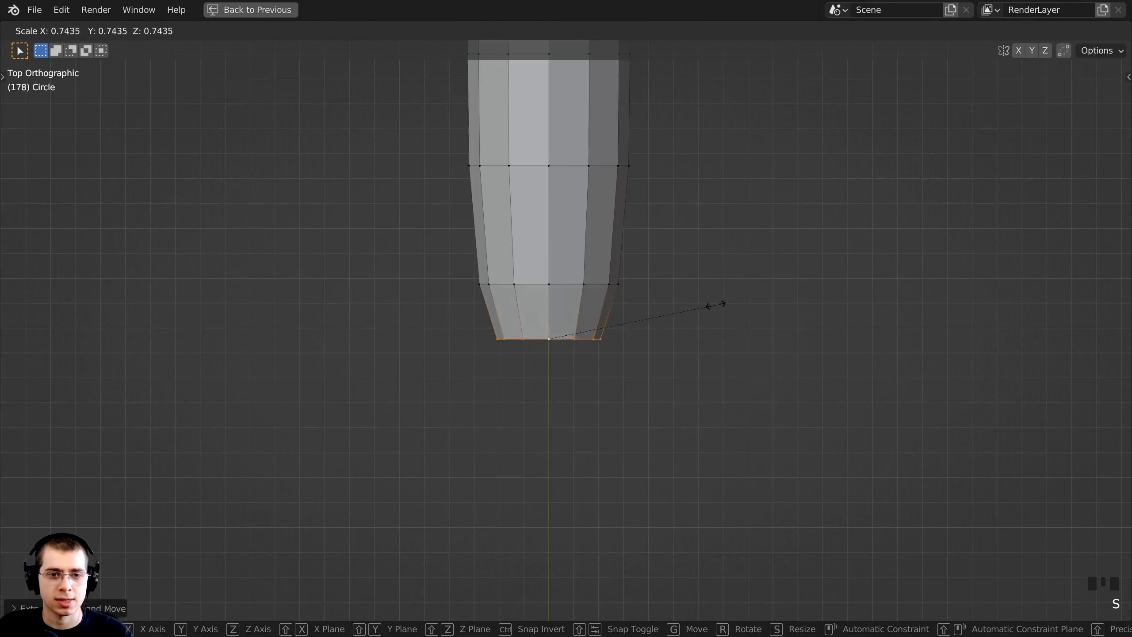
left_click(691, 311)
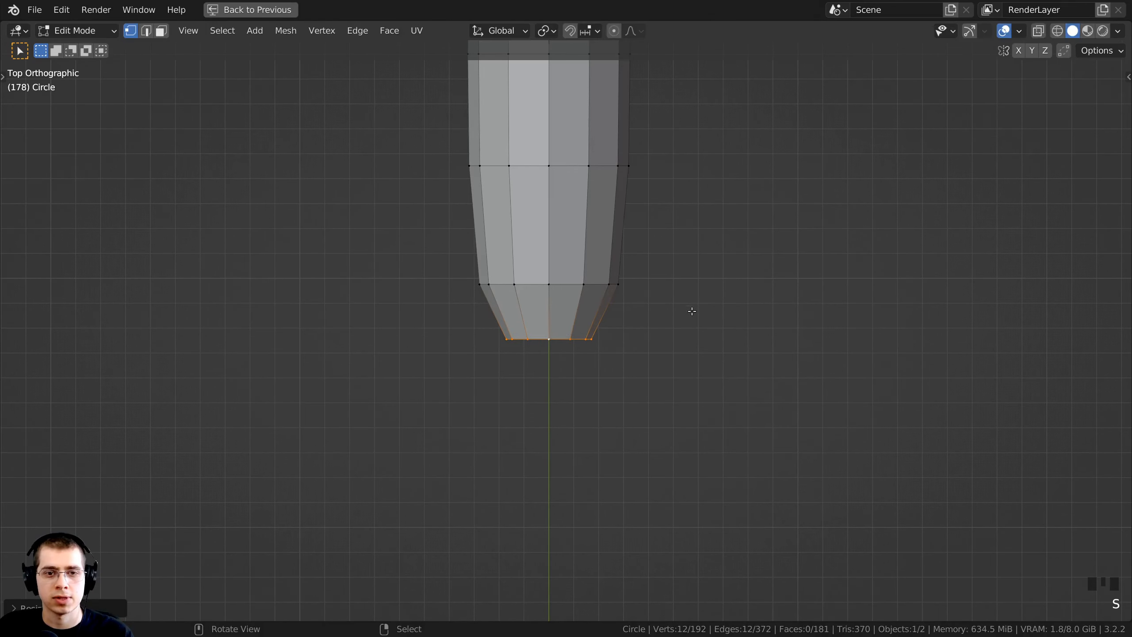
- Extrude the tapered open end another short distance along Y and scale the new edge loop to roughly half its size
scroll(707, 81, "up", 2)
key("e")
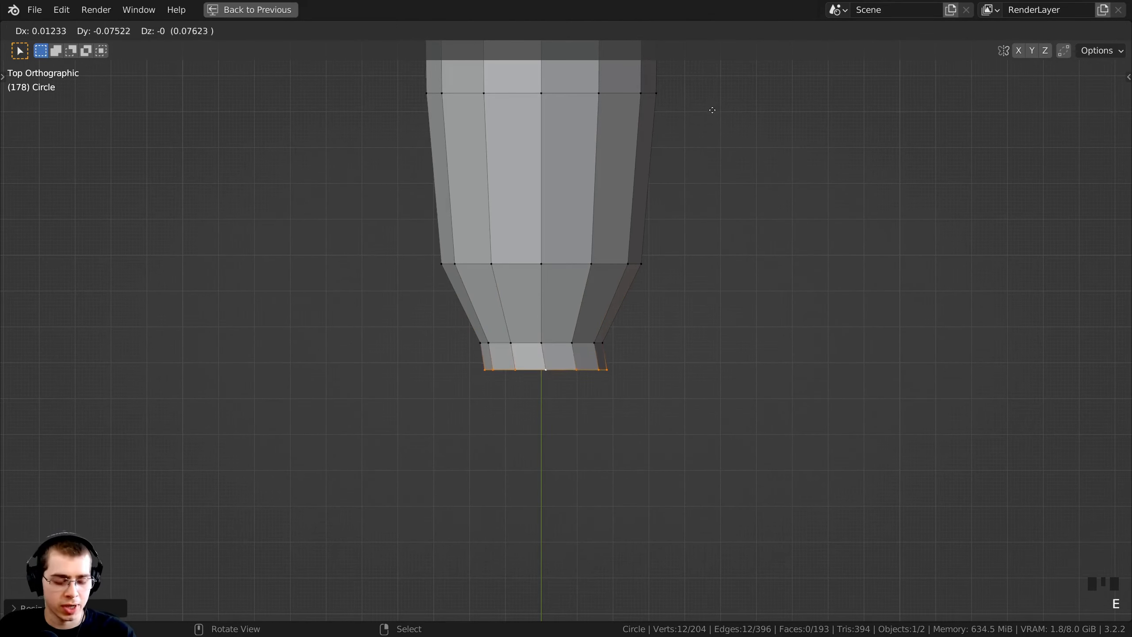
left_click(717, 134)
key("s")
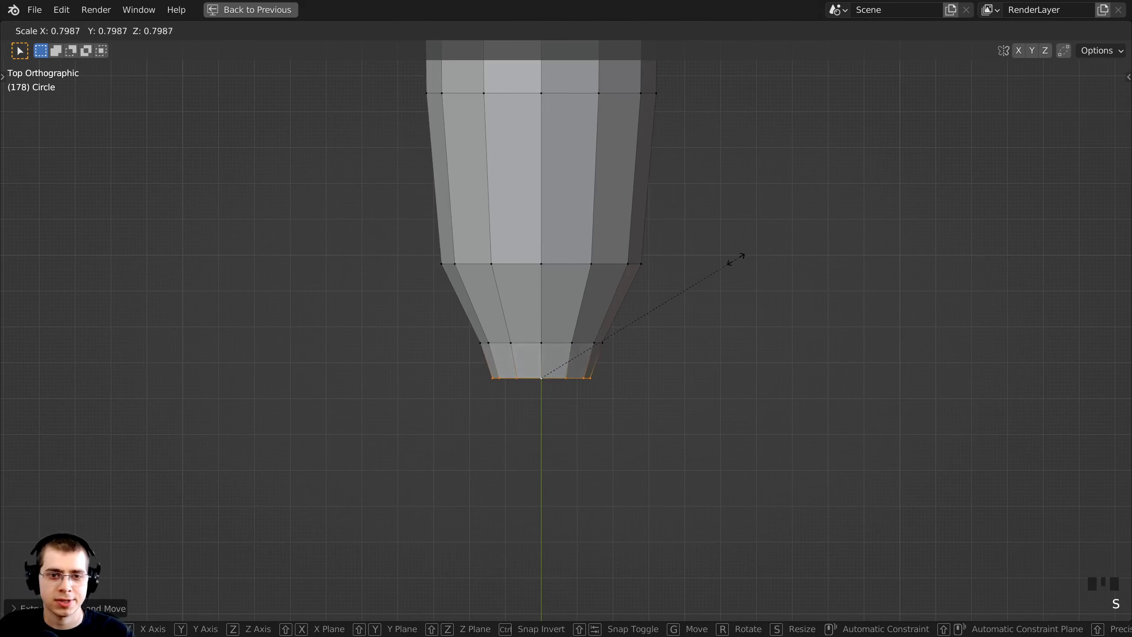
left_click(644, 306)
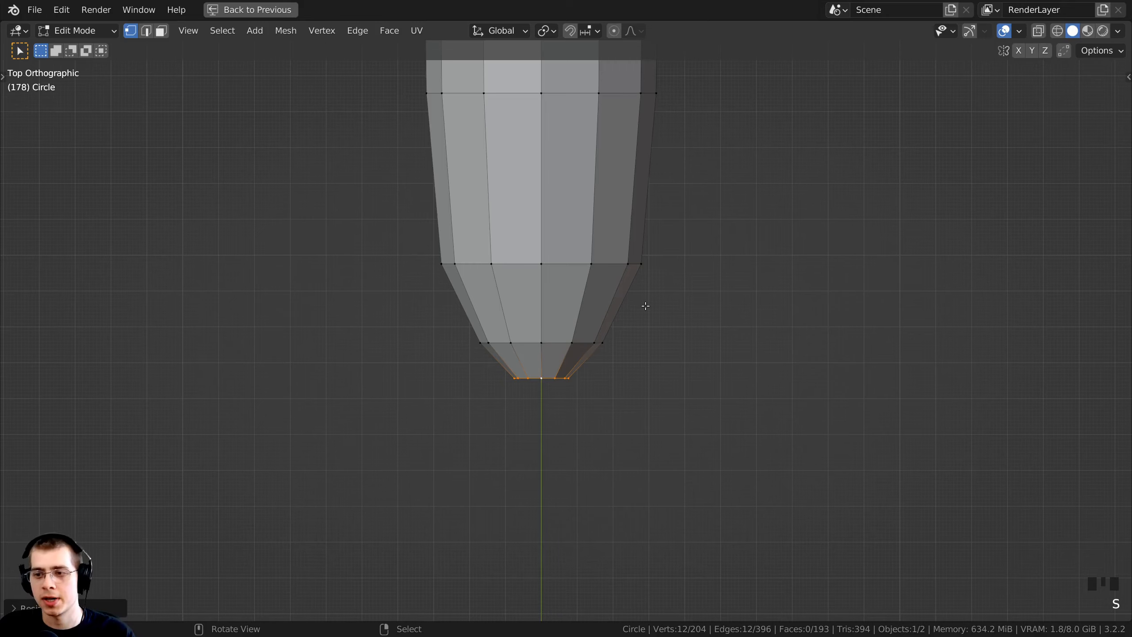
- Extrude the lower opening's edge loop in place and scale it to about 0.58, and again to about 0.82, forming a flat ring
key("KP_Decimal")
scroll(682, 315, "down", 3)
middle_click_drag(707, 399, 752, 279)
scroll(650, 348, "down", 2)
key("e")
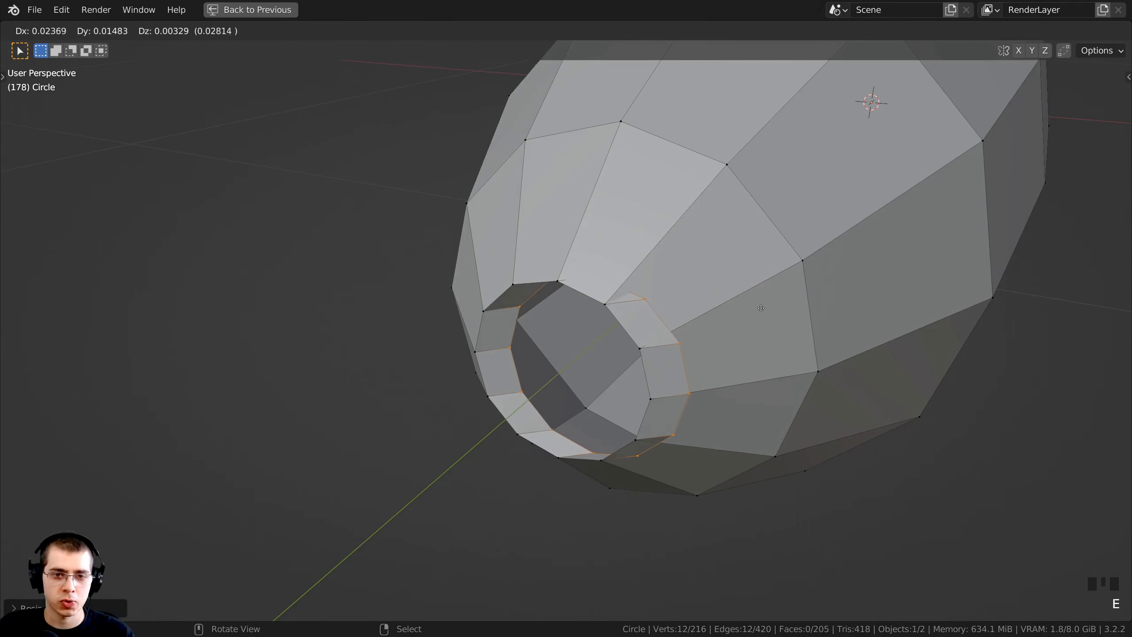
key("s")
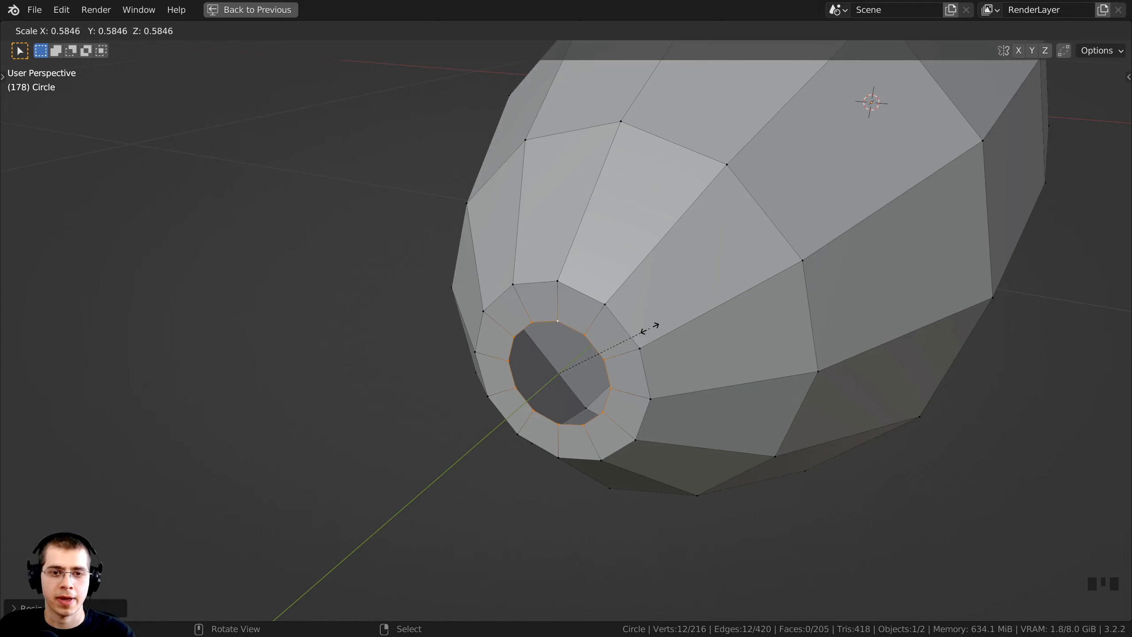
left_click(649, 328)
middle_click_drag(668, 312, 758, 223)
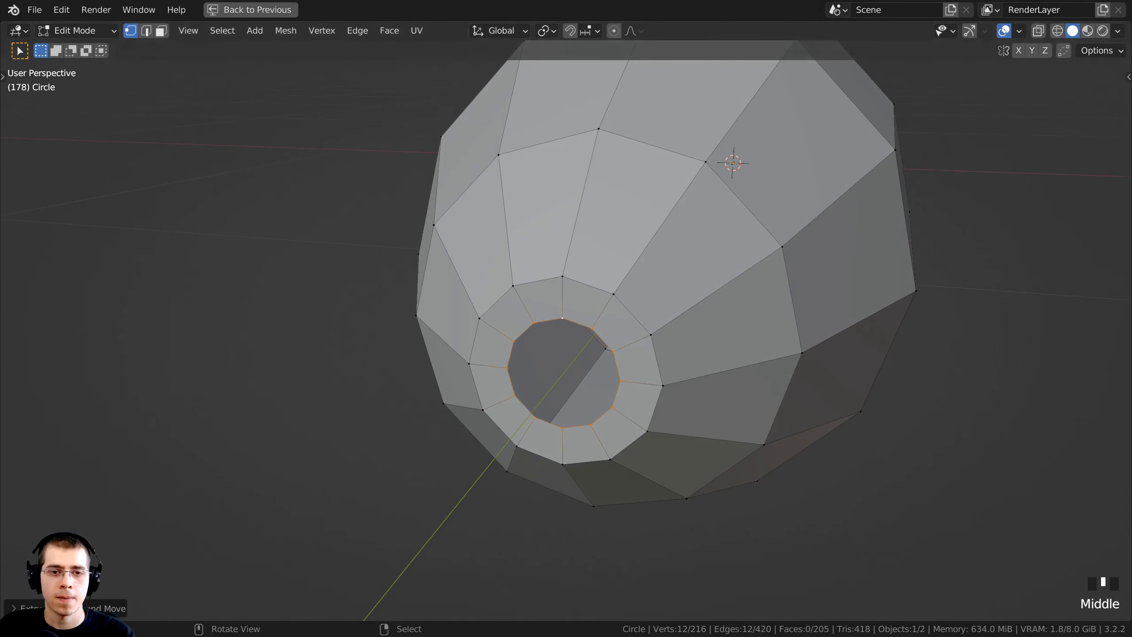
key("s")
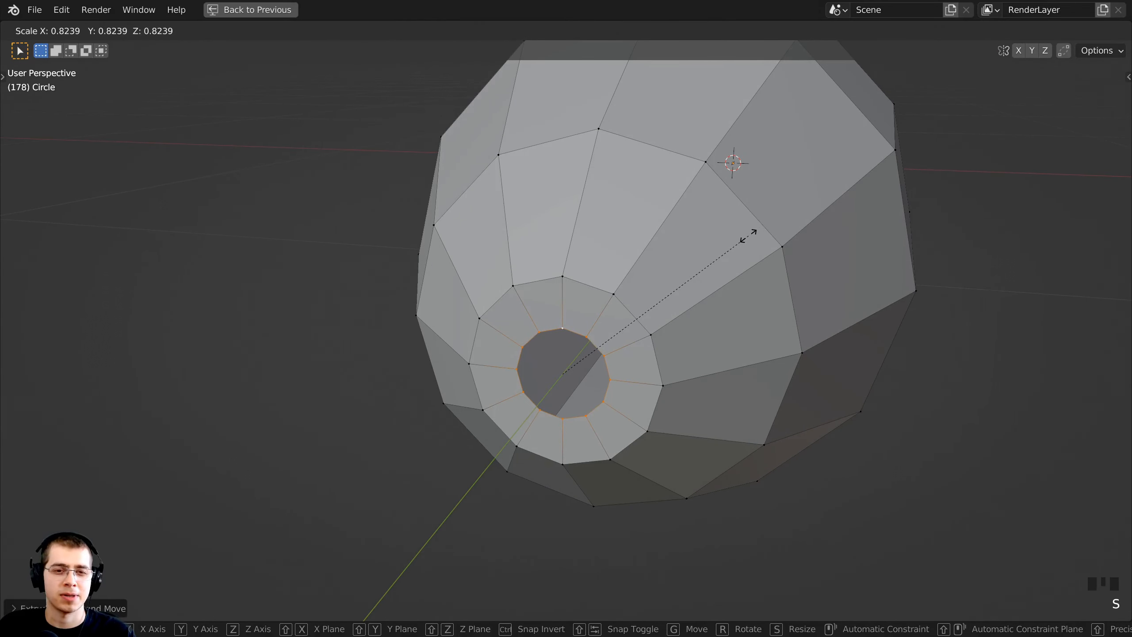
left_click(747, 236)
- Fill the remaining hole inside the ring at the lower end with a single face
middle_click_drag(745, 236, 751, 257)
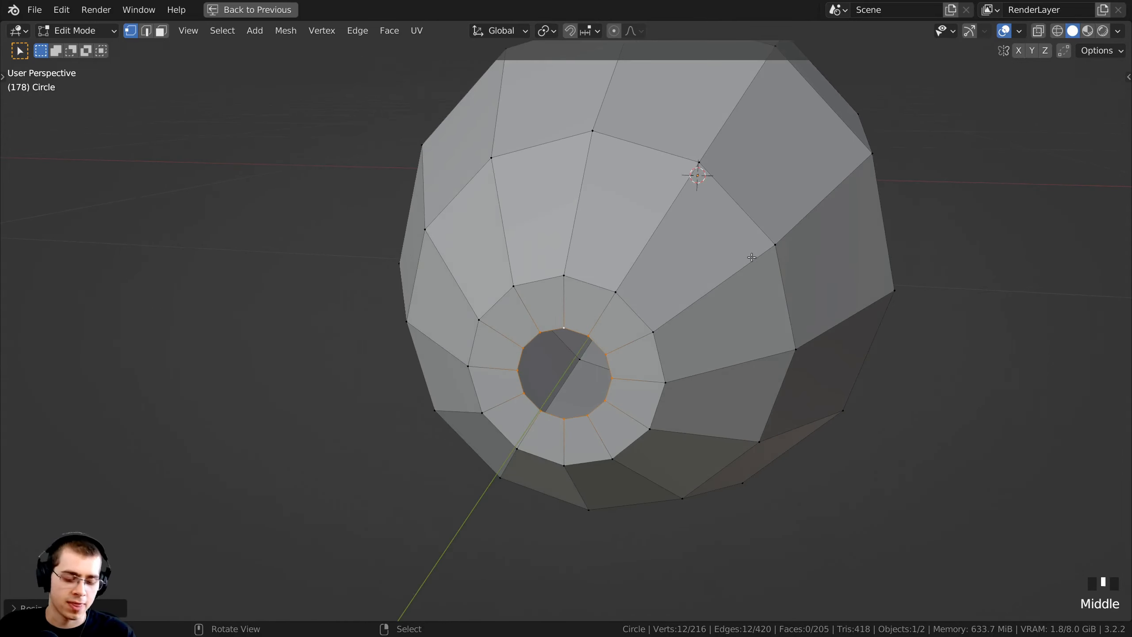
key("f")
middle_click_drag(579, 378, 614, 356)
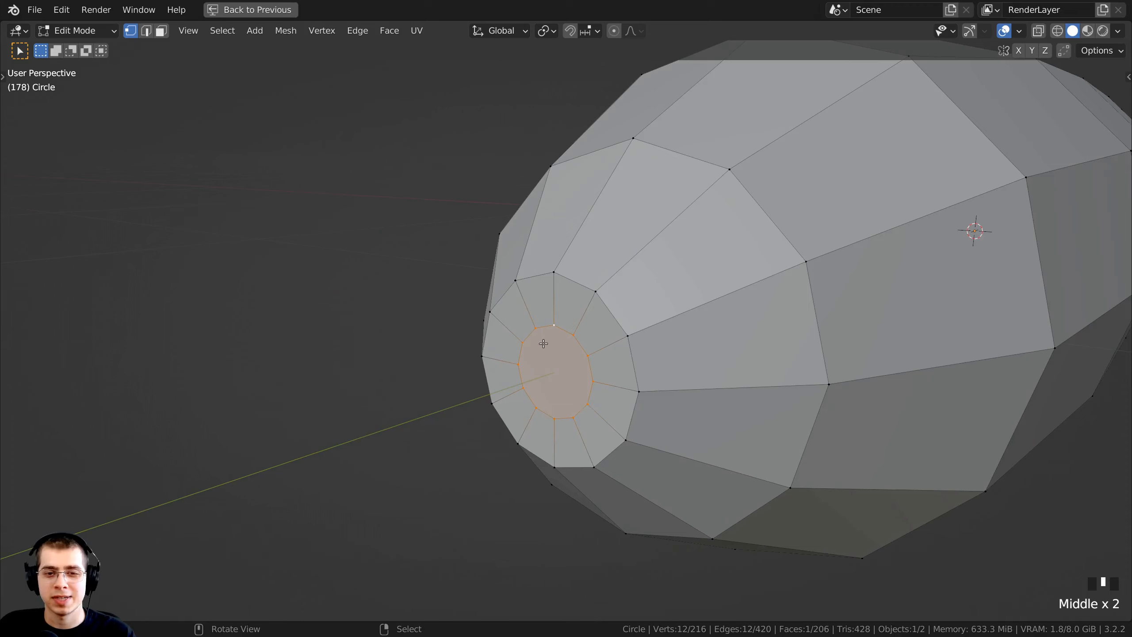
middle_click_drag(543, 343, 527, 376)
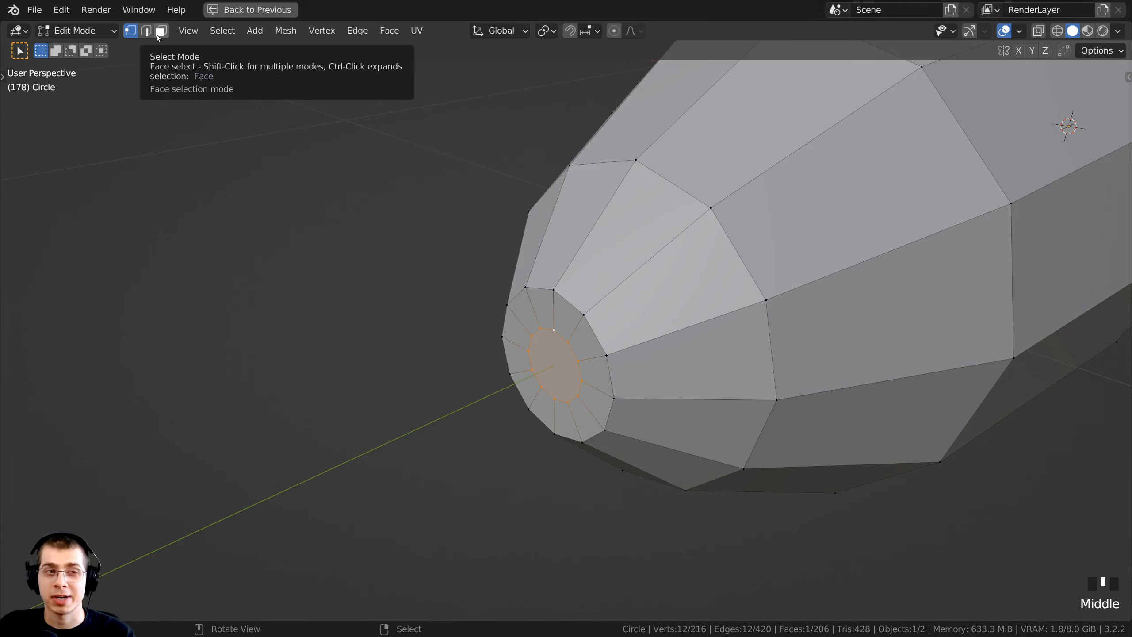
- In face selection, select four pairs of adjacent faces around the lower end's ring, leaving one unselected face between each pair
left_click(158, 34)
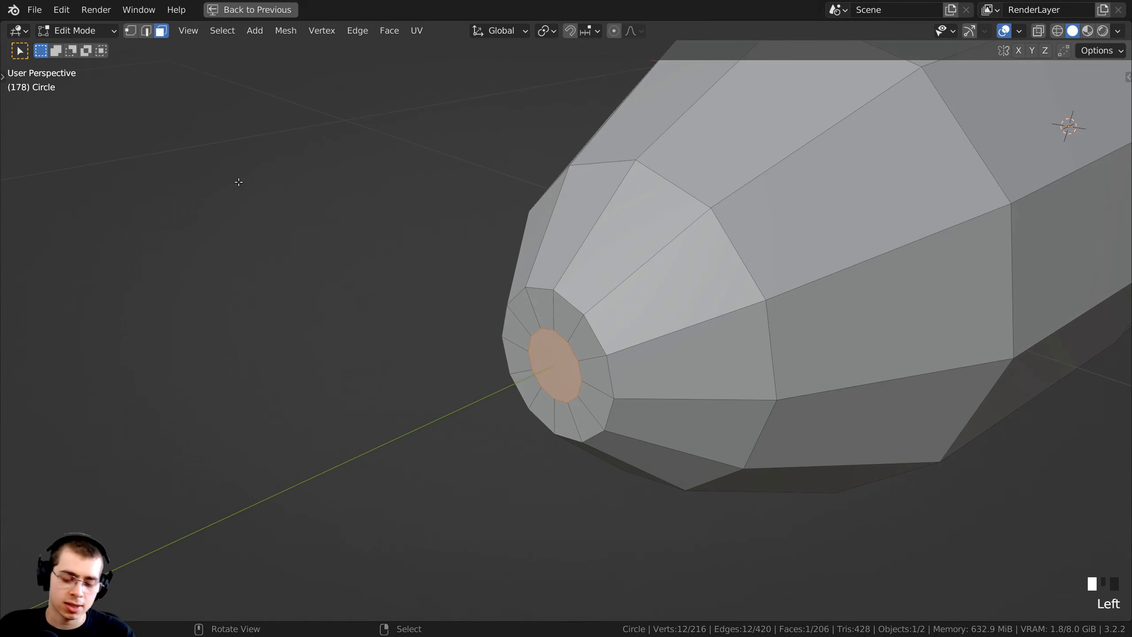
middle_click_drag(439, 250, 188, 78)
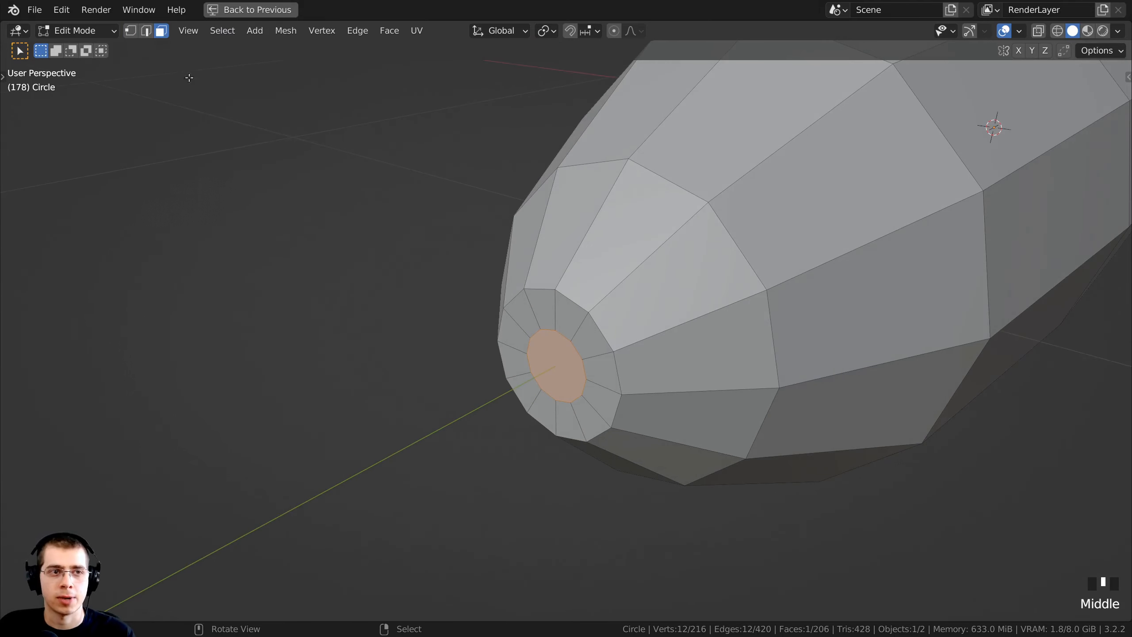
scroll(488, 310, "up", 2)
right_click(548, 298)
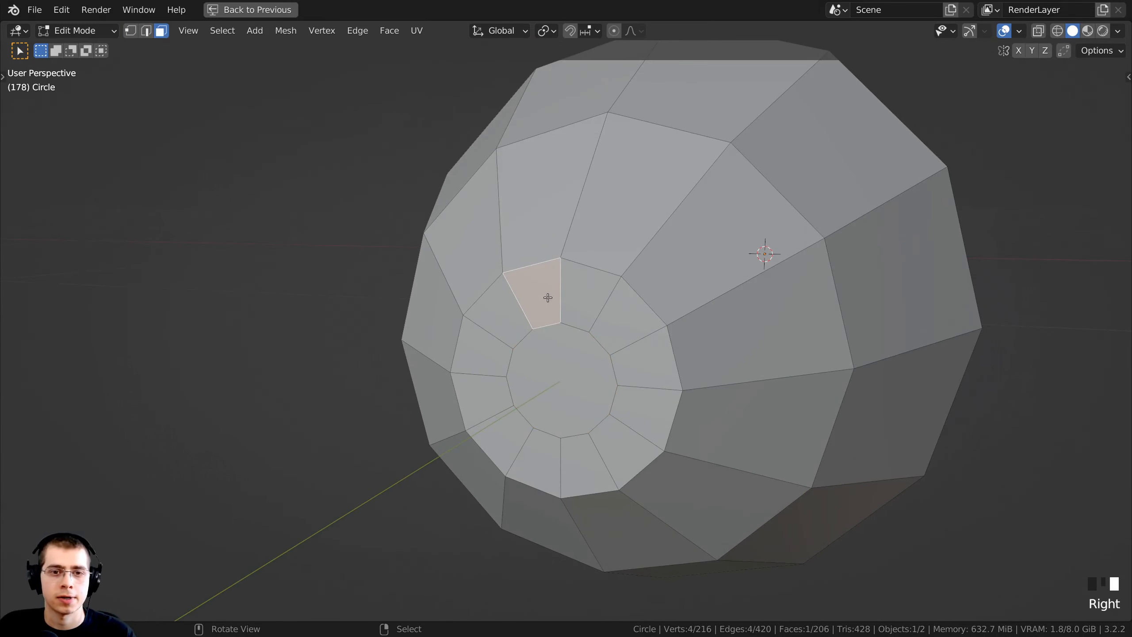
right_click(571, 289, "shift")
middle_click_drag(571, 289, 571, 254)
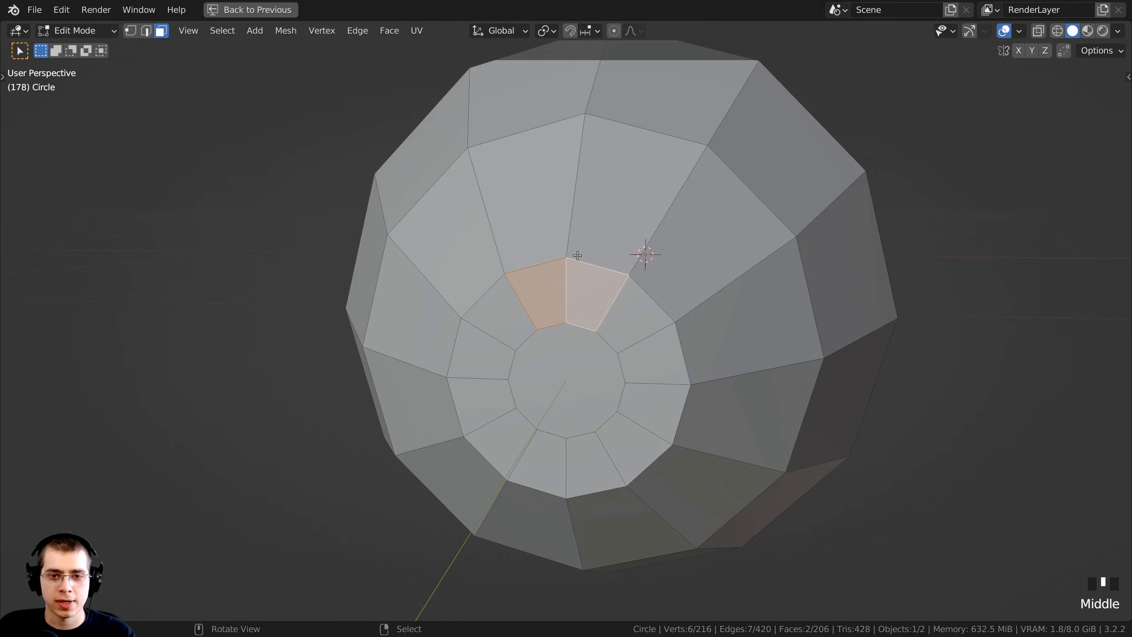
right_click(656, 360, "shift")
right_click(654, 403, "shift")
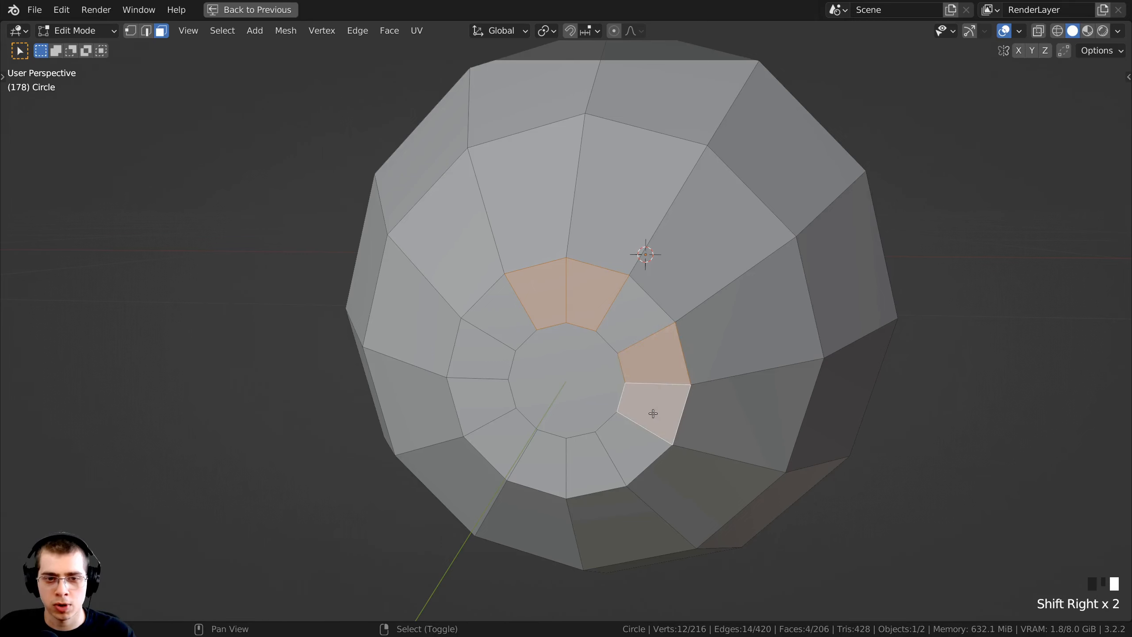
right_click(574, 471, "shift")
right_click(520, 469, "shift")
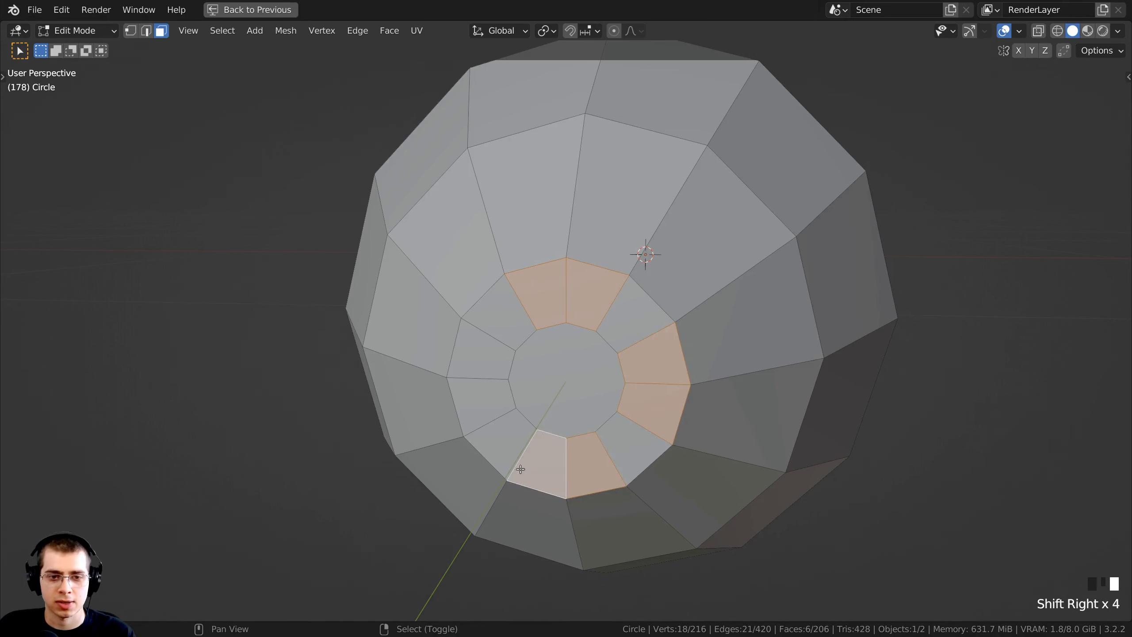
right_click(471, 409, "shift")
right_click(469, 364, "shift")
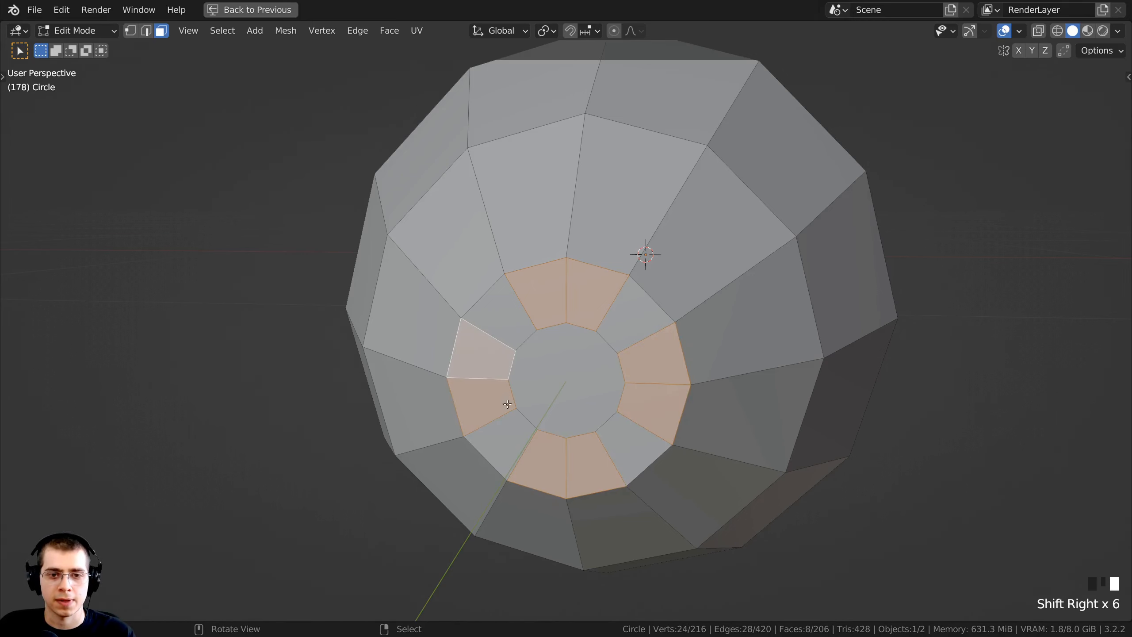
- Extrude the four selected face pairs about 0.013 outward along their normals
middle_click_drag(469, 364, 424, 392)
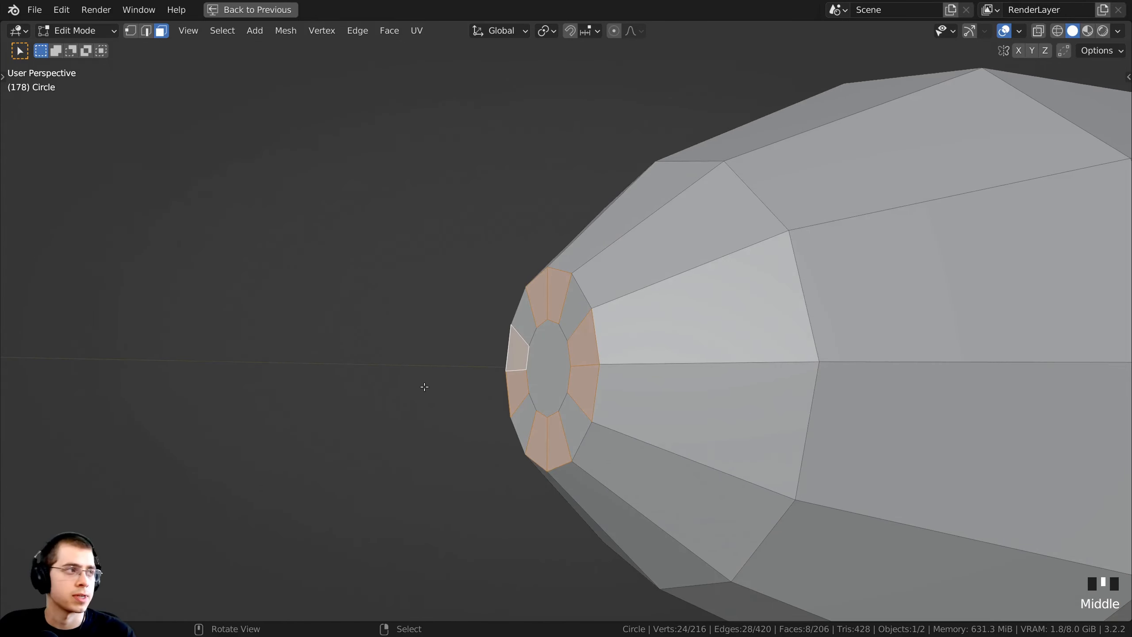
middle_click_drag(491, 382, 480, 386)
scroll(513, 371, "up", 2)
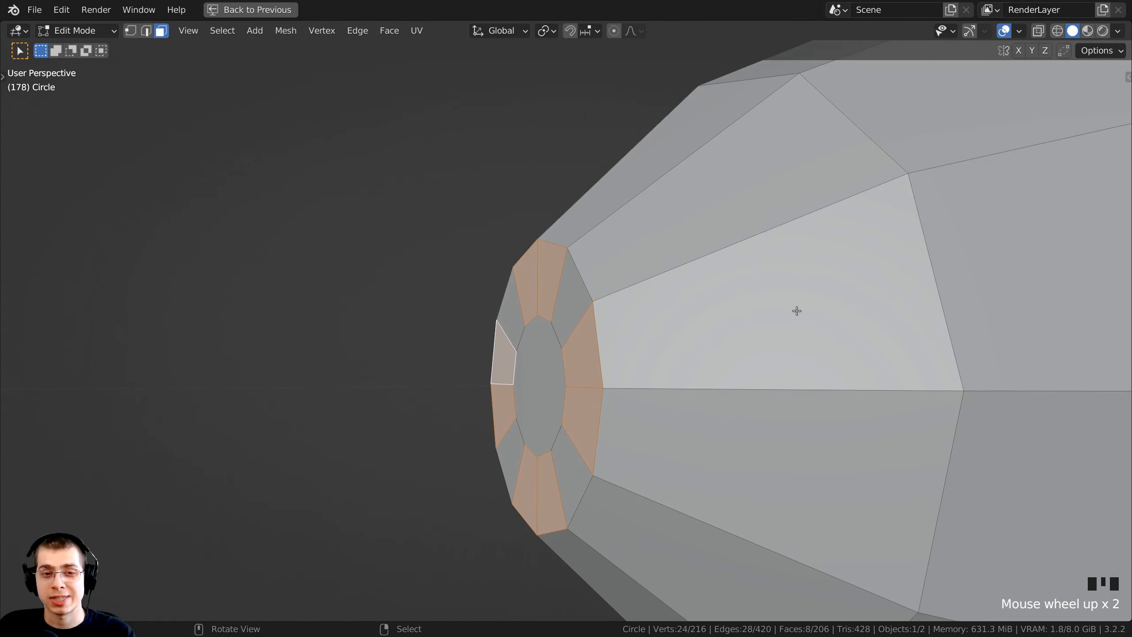
key("e")
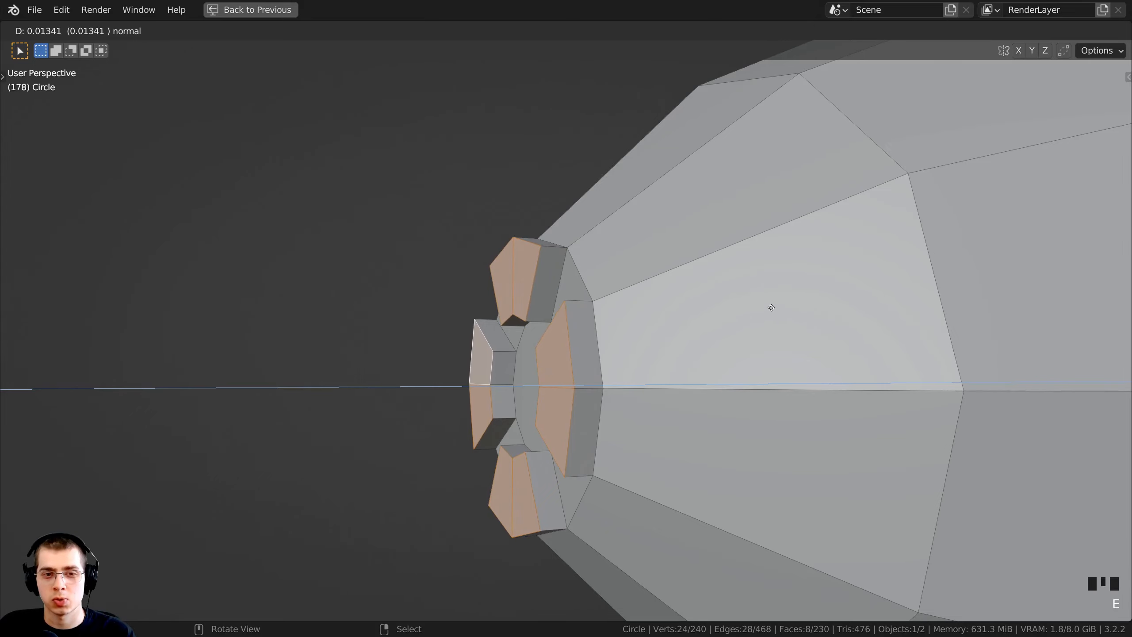
left_click(771, 307)
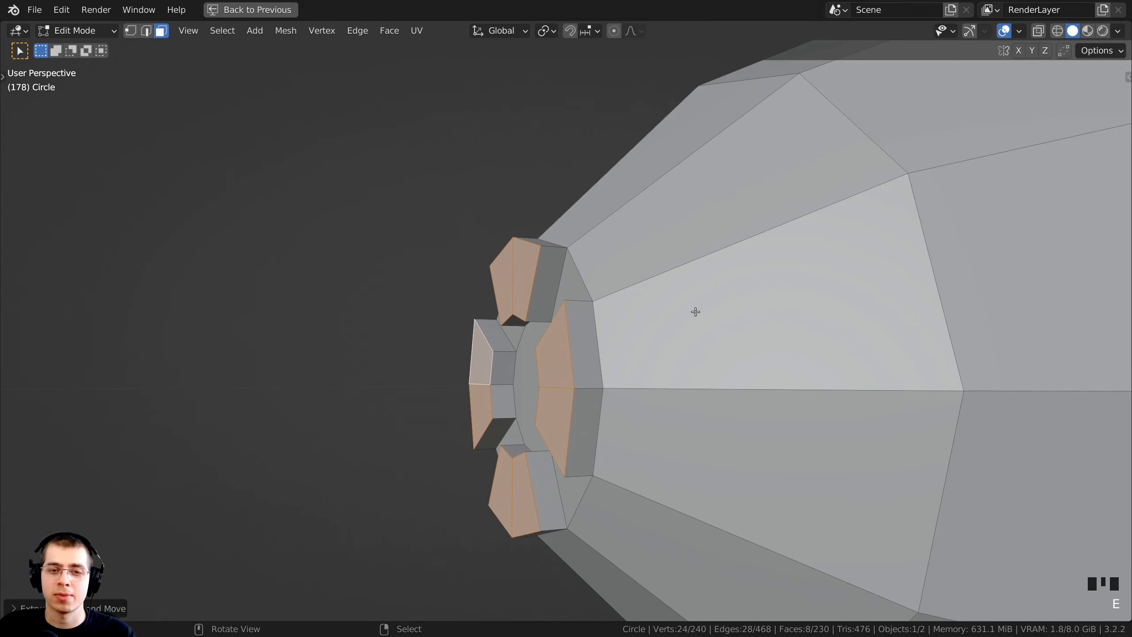
scroll(695, 311, "down", 3)
key("s")
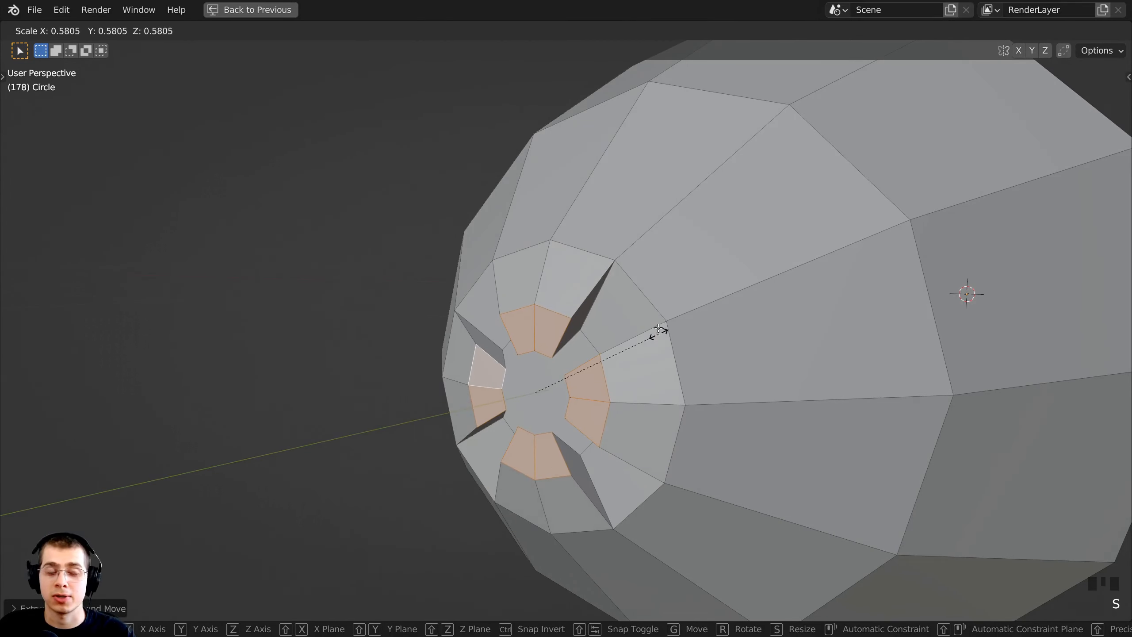
right_click(591, 280)
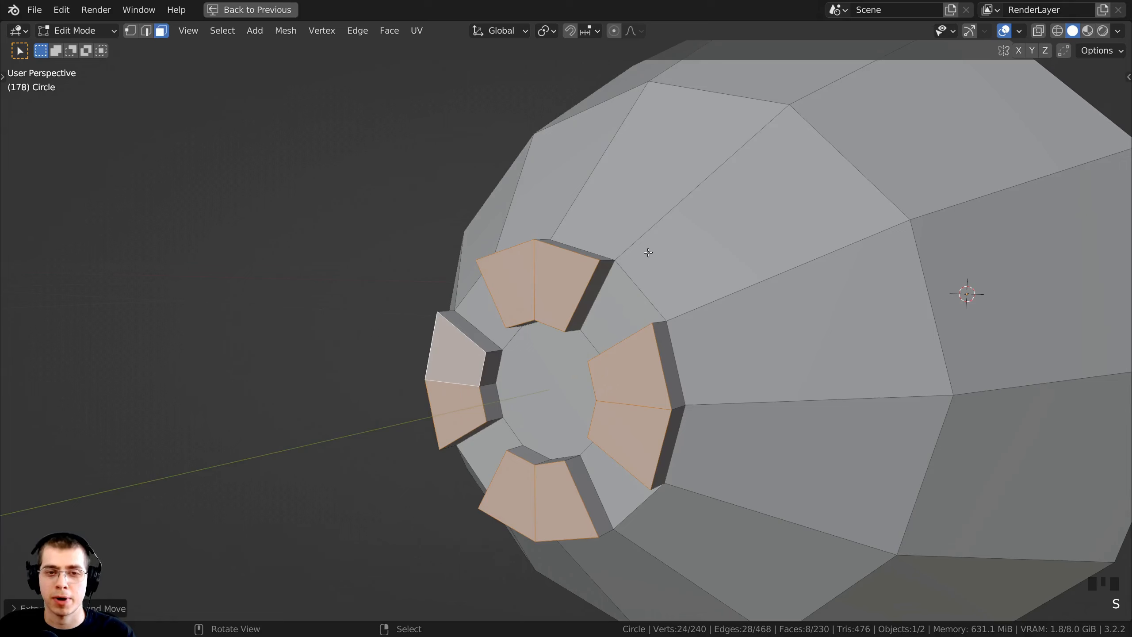
- Set the transform pivot point to Individual Origins and scale the four raised face pairs to about 0.83
left_click(544, 31)
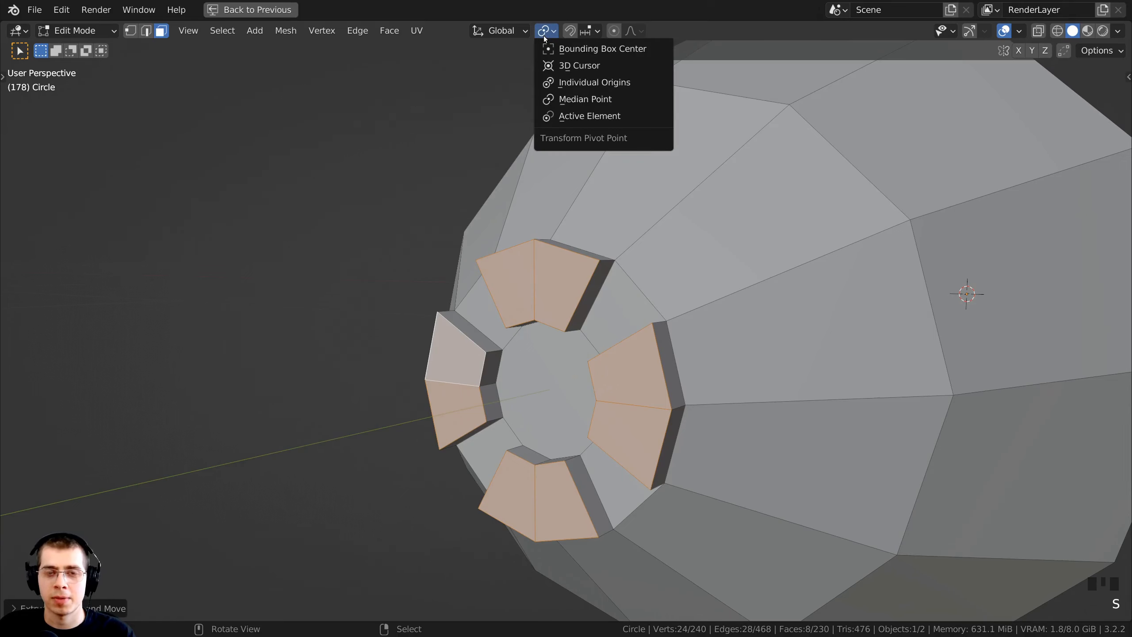
left_click(581, 84)
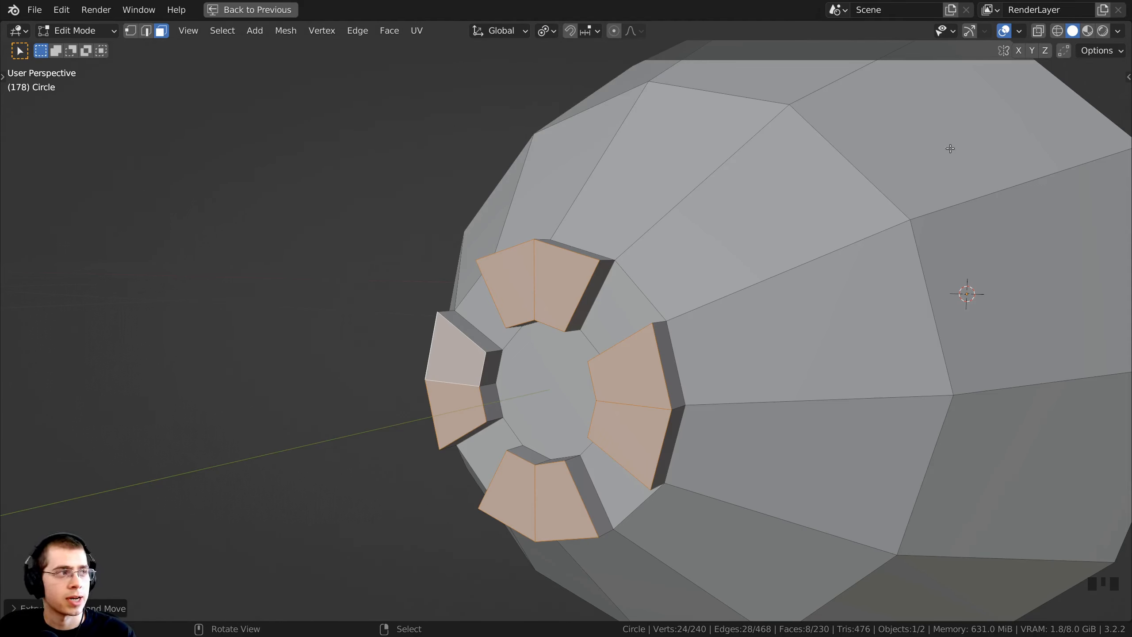
key("s")
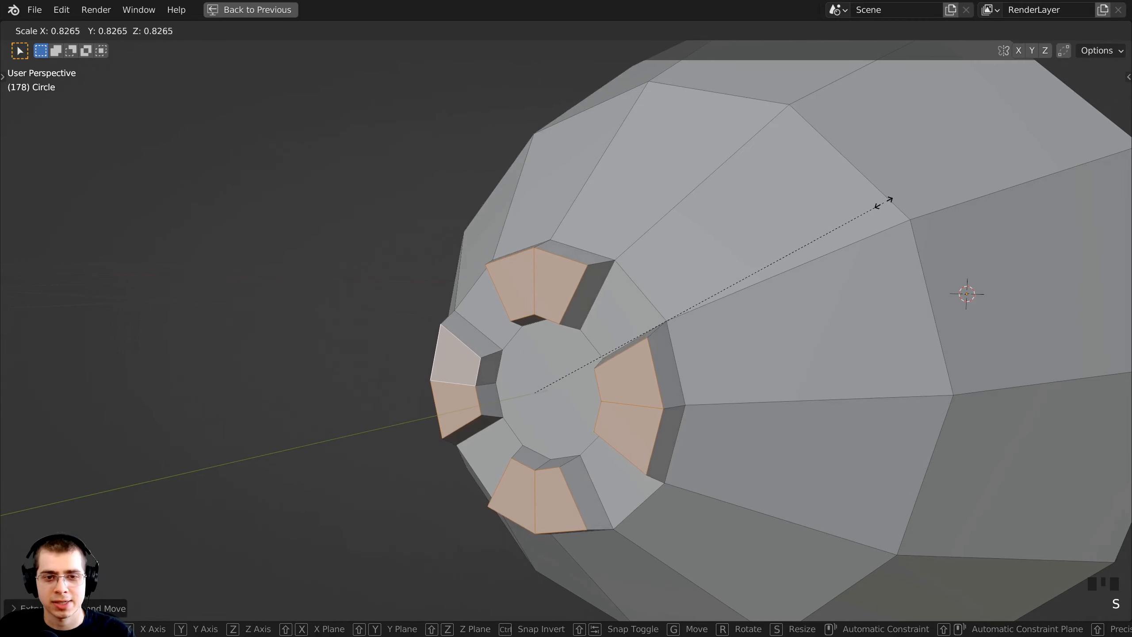
left_click(880, 204)
- Move the four raised face pairs along the Y axis and scale them again about their individual origins
middle_click_drag(880, 205, 776, 429)
key("g")
key("y")
left_click(696, 234)
key("s")
left_click(753, 247)
- In vertex selection, select the edge loop at the shoulder where the body narrows toward the stem and scale it to about 0.95
scroll(745, 248, "down", 2)
middle_click_drag(623, 310, 630, 342)
key("KP_7")
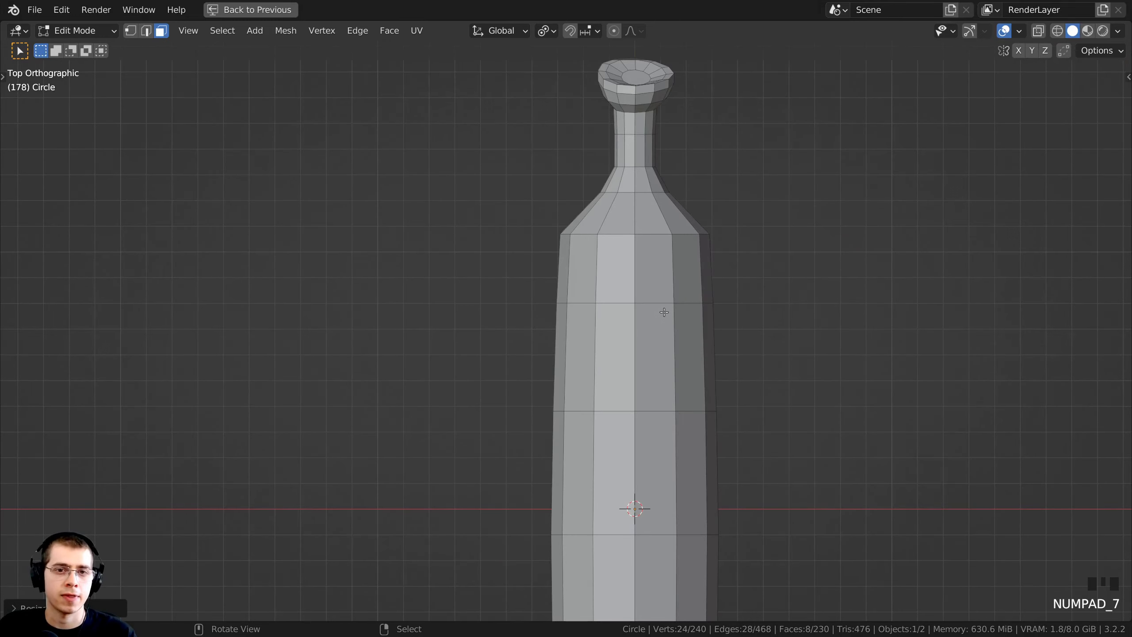
middle_click_drag(709, 90, 631, 280, "shift")
scroll(639, 254, "up", 4)
scroll(535, 223, "down", 2)
middle_click_drag(325, 54, 298, 83, "shift")
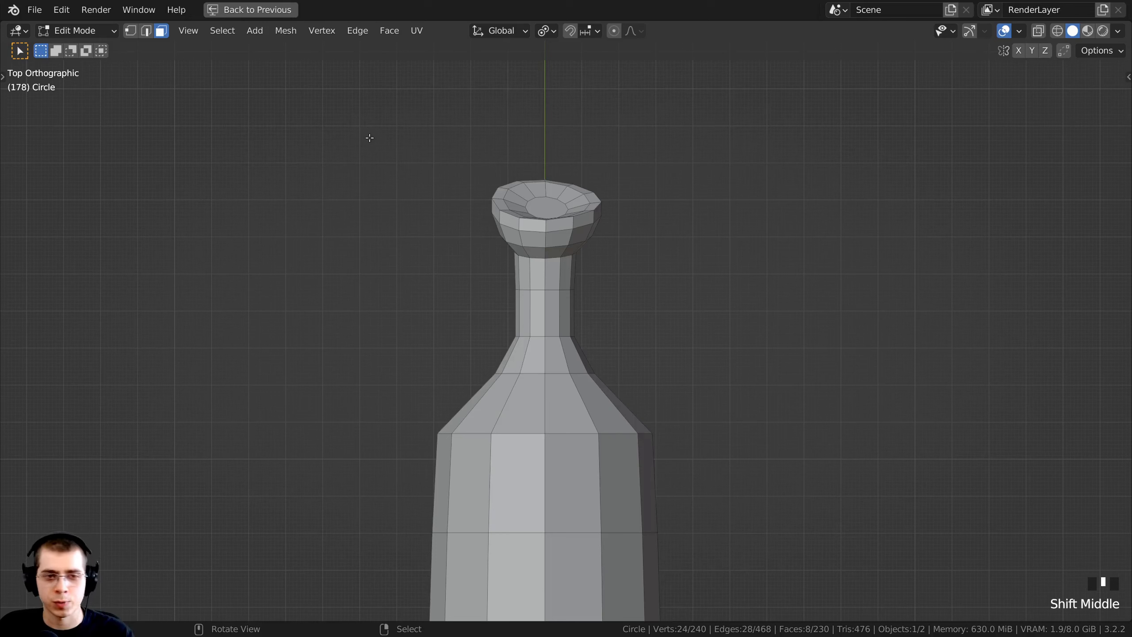
key("1")
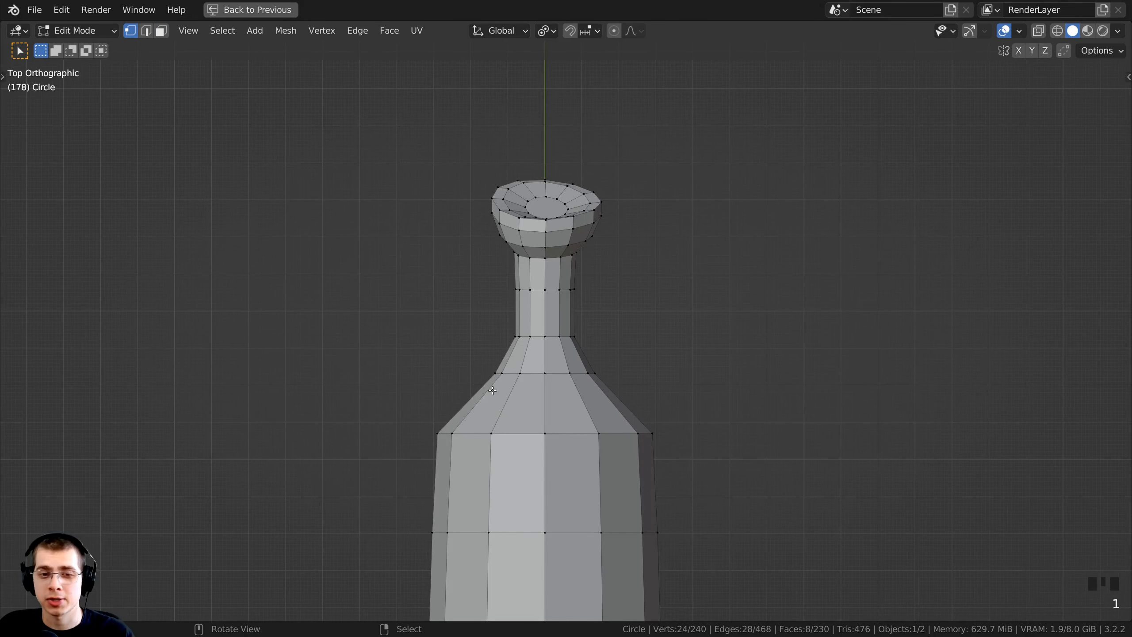
middle_click_drag(492, 391, 490, 376, "shift")
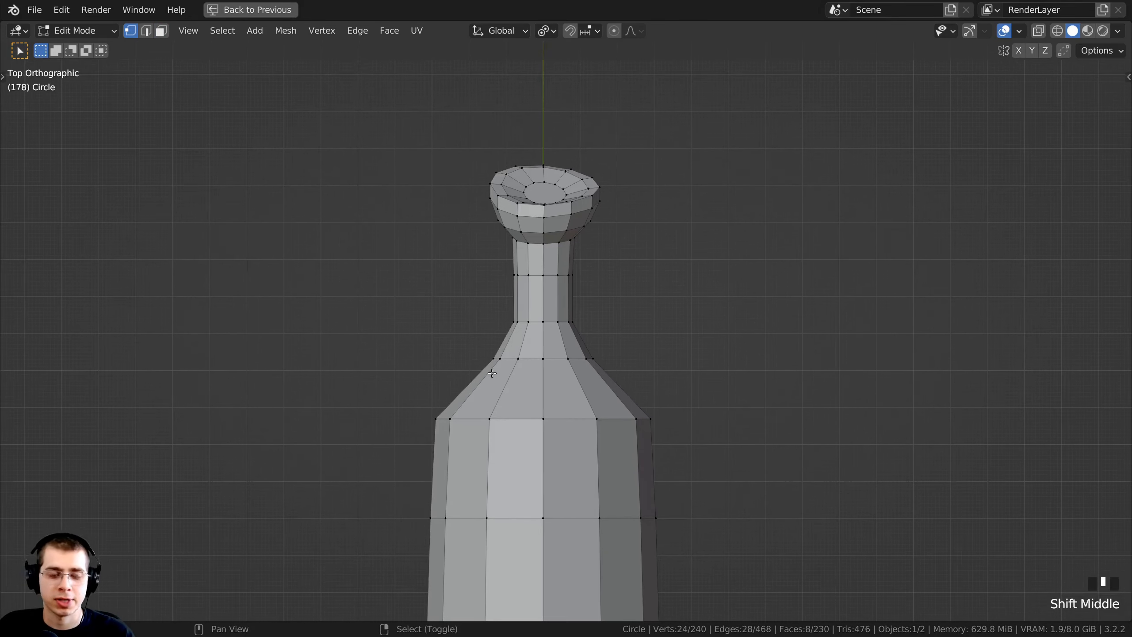
right_click(571, 419, "alt")
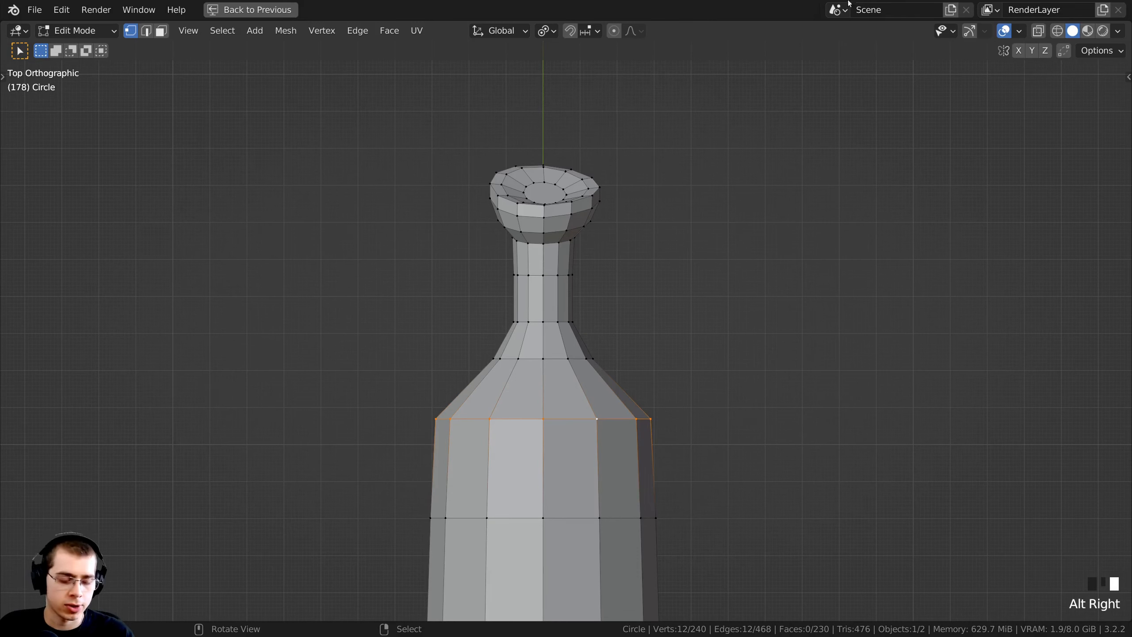
scroll(910, 336, "up", 1)
key("s")
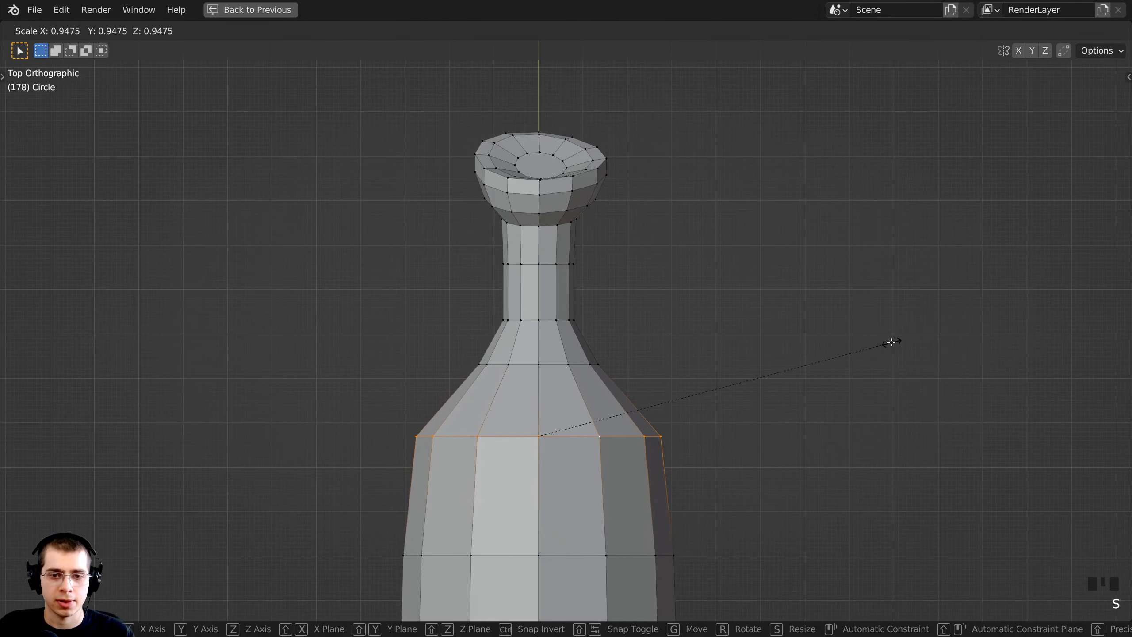
left_click(891, 342)
- Return to Object Mode, add a level 2 Subdivision Surface modifier to the banana and shade it smooth
scroll(834, 374, "down", 4)
middle_click_drag(769, 417, 790, 263, "shift")
key("Tab")
scroll(768, 295, "down", 2)
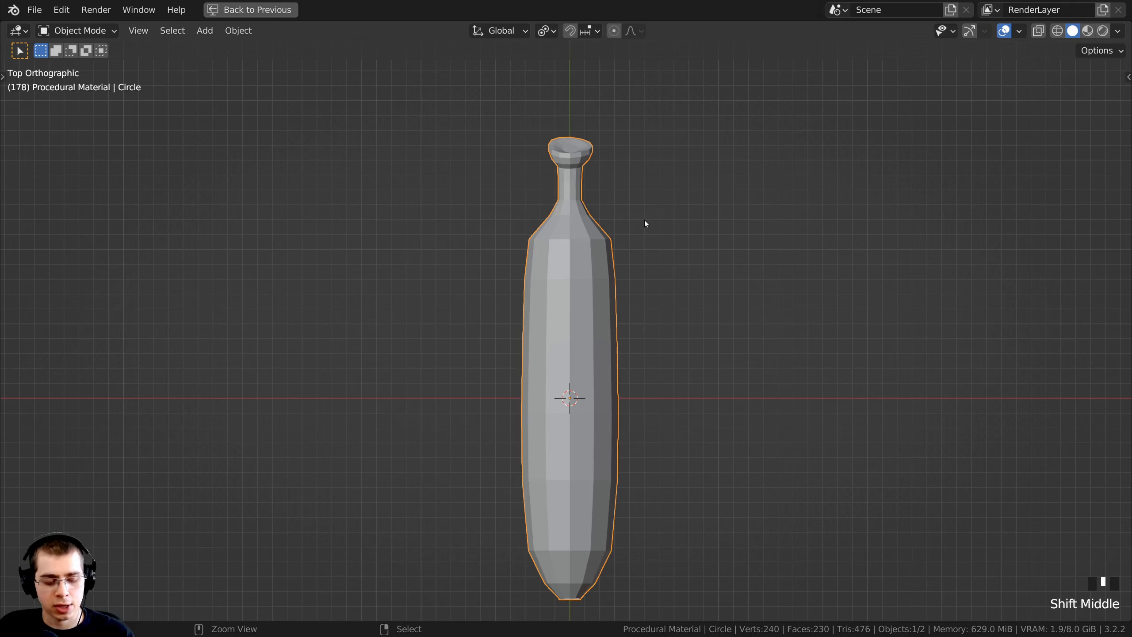
key("ctrl+2")
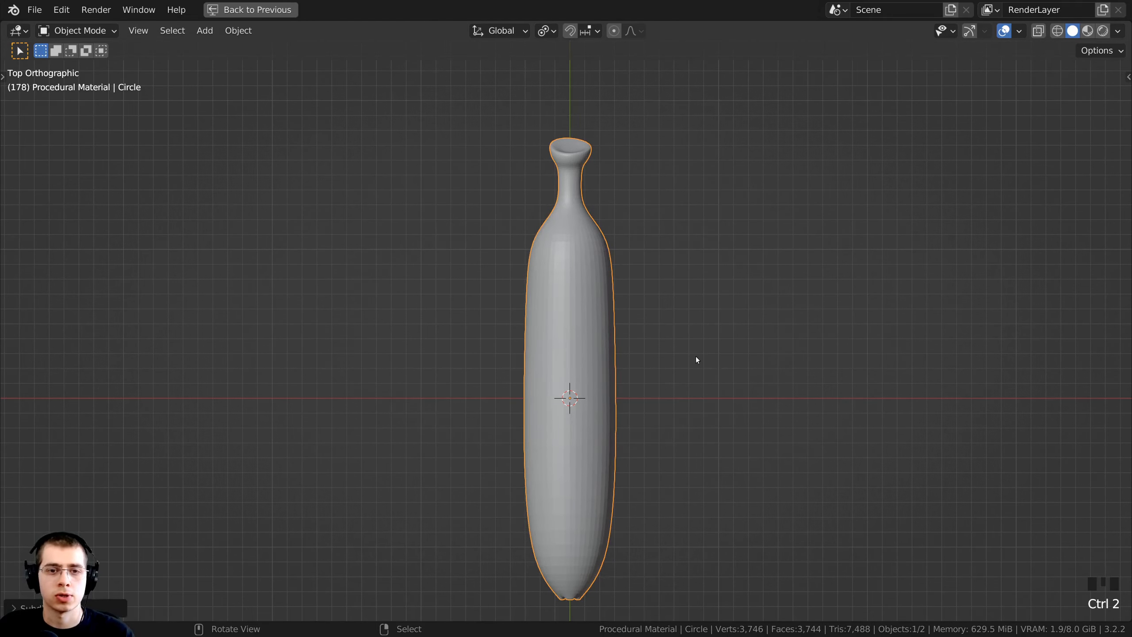
scroll(617, 232, "up", 3)
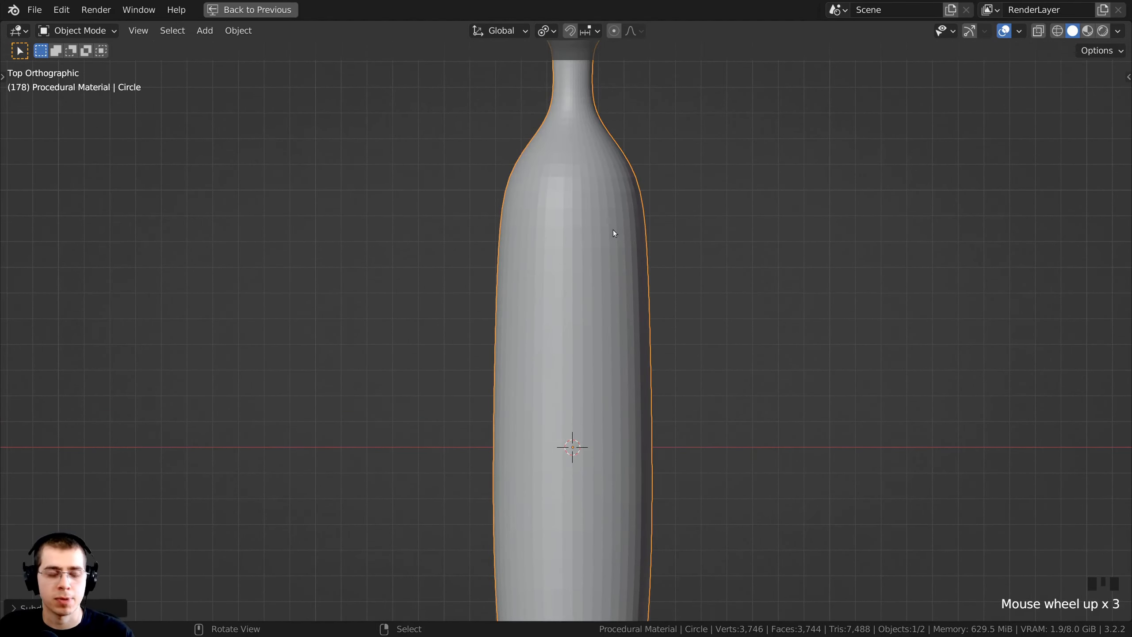
middle_click_drag(608, 134, 588, 276, "shift")
right_click(594, 236)
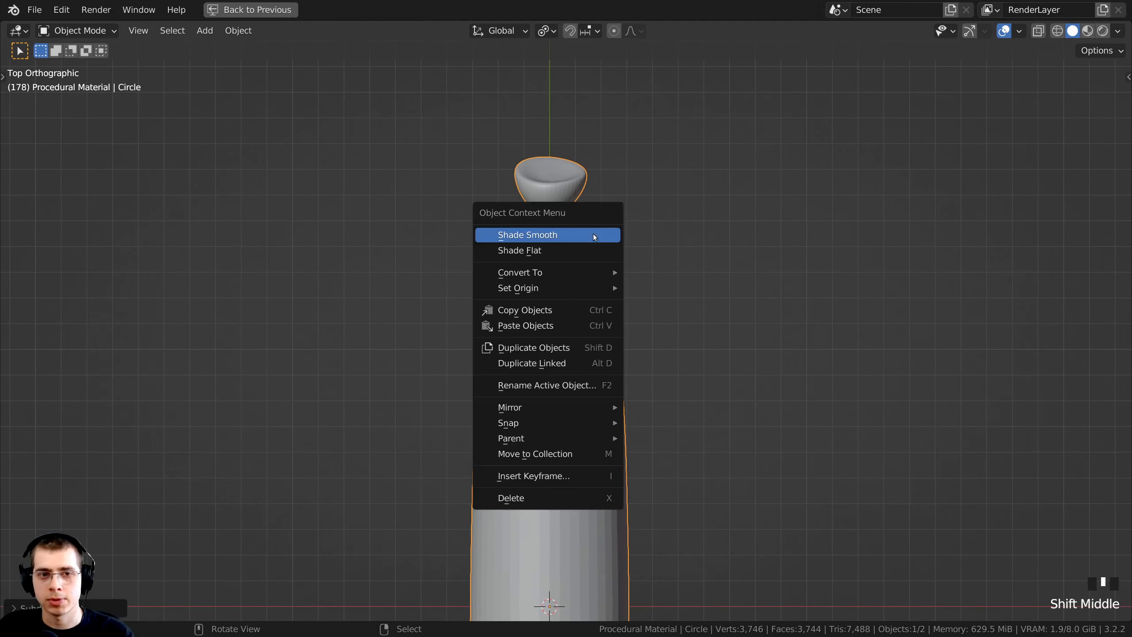
left_click(507, 235)
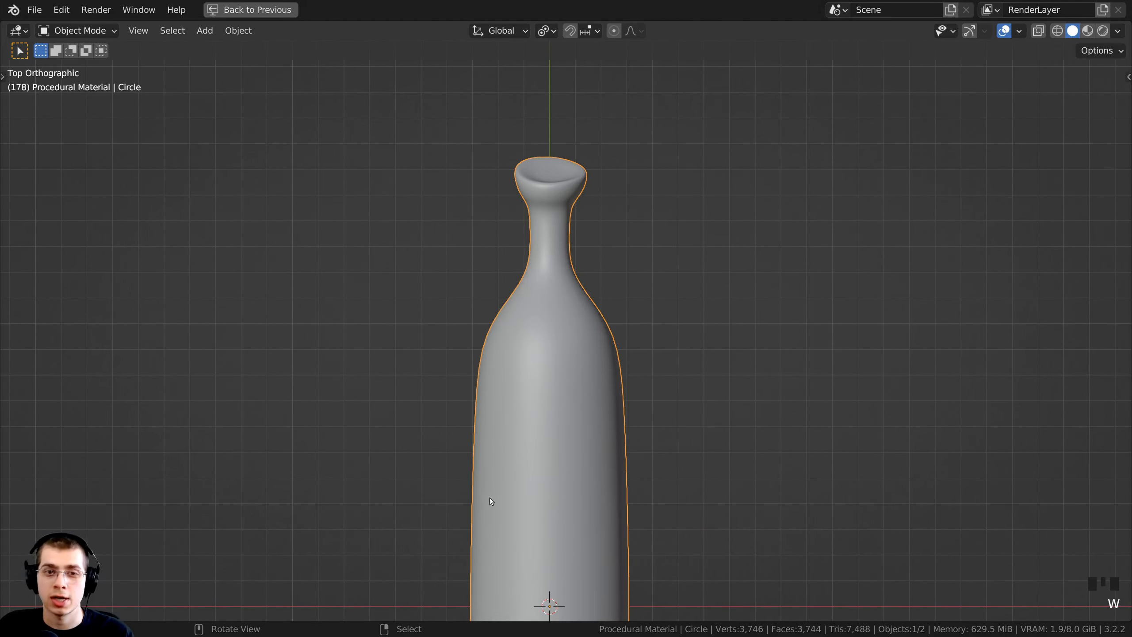
- In Edit Mode, enable proportional editing and move single vertices on the stem tip's rim slightly to make its outline more irregular
middle_click_drag(595, 257, 659, 403)
key("Tab")
scroll(659, 403, "up", 5)
middle_click_drag(674, 533, 637, 471, "shift")
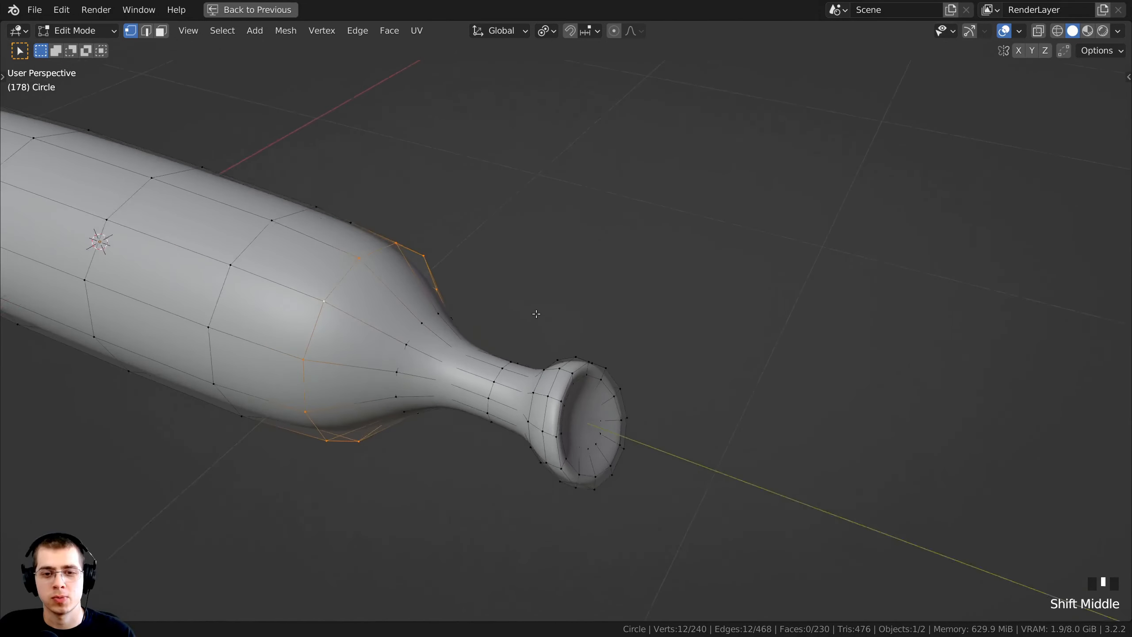
scroll(619, 150, "up", 9)
middle_click_drag(620, 150, 574, 110, "shift")
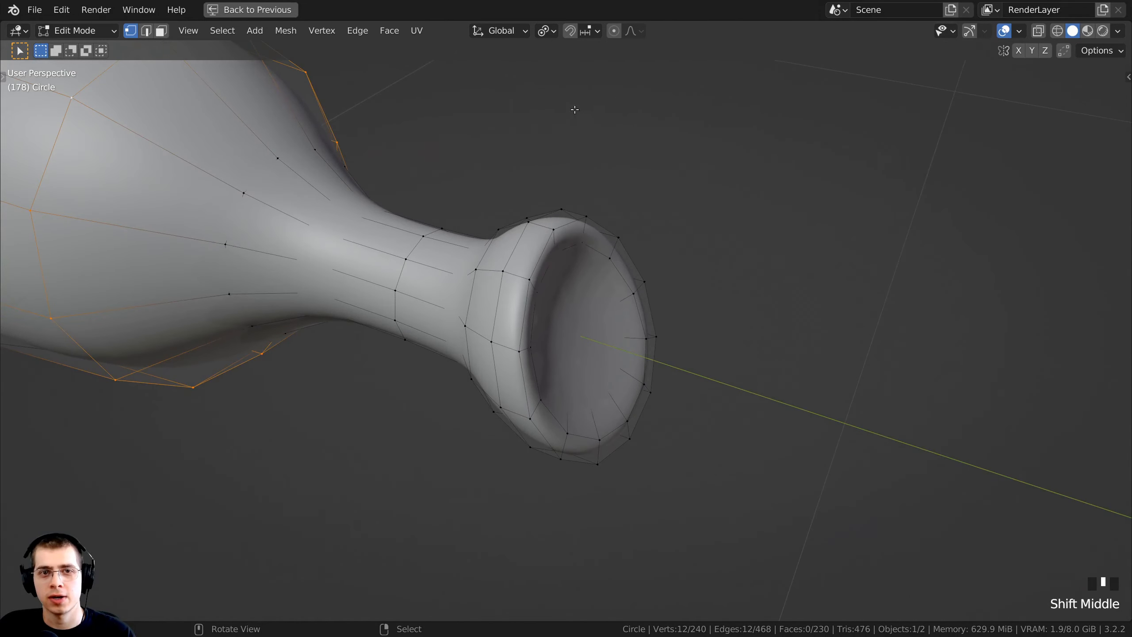
left_click(613, 31)
middle_click_drag(624, 187, 686, 294)
left_click(695, 266)
scroll(686, 295, "down", 2)
key("g")
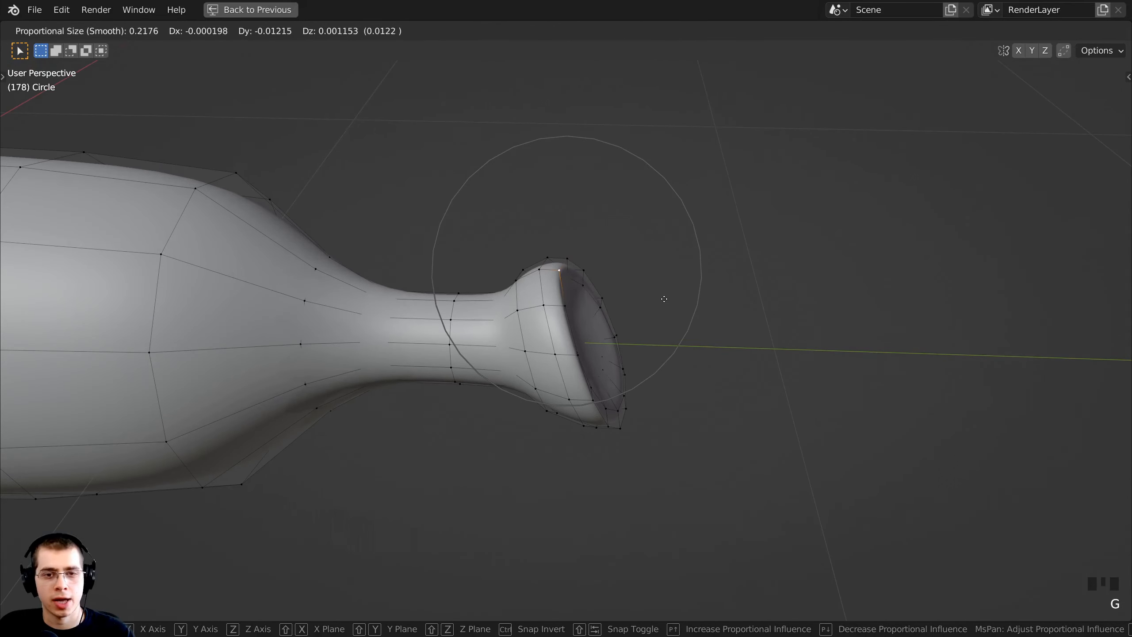
left_click(651, 313)
key("g")
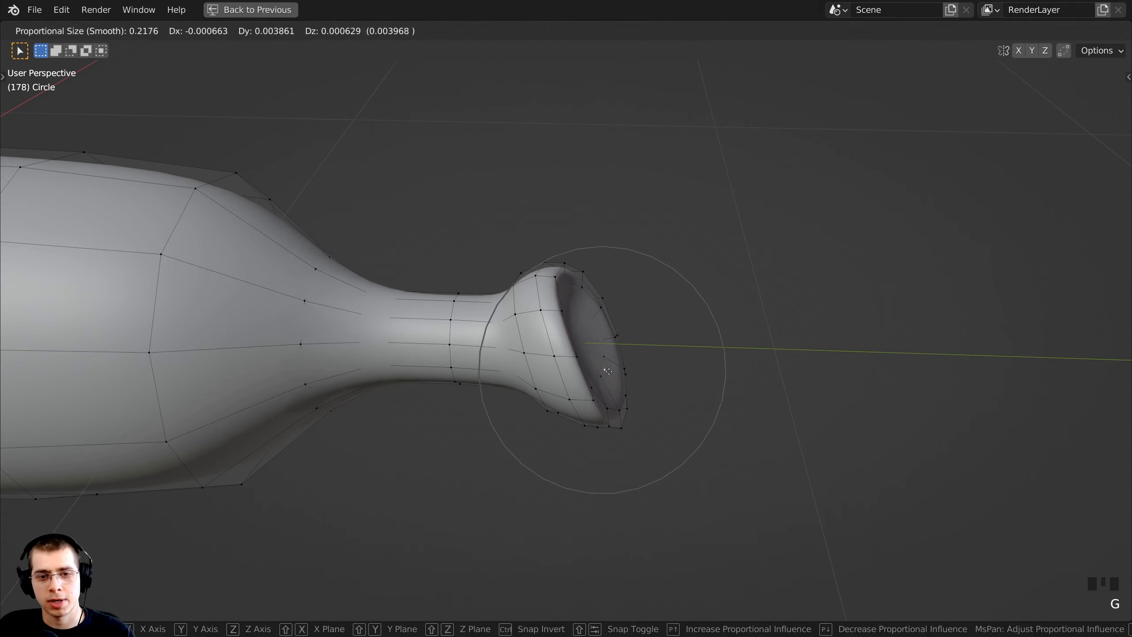
left_click(618, 370)
- Examine the smoothed banana mesh from the lower end and along the length of its body
scroll(619, 369, "down", 2)
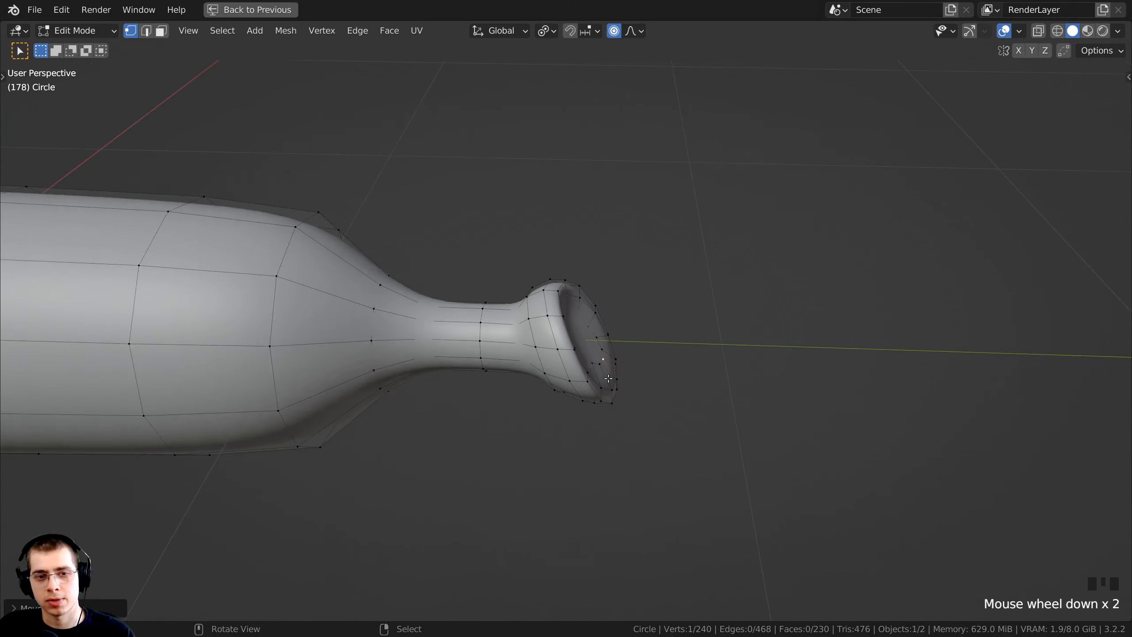
key("Tab")
middle_click_drag(611, 362, 578, 318)
middle_click_drag(578, 317, 552, 339)
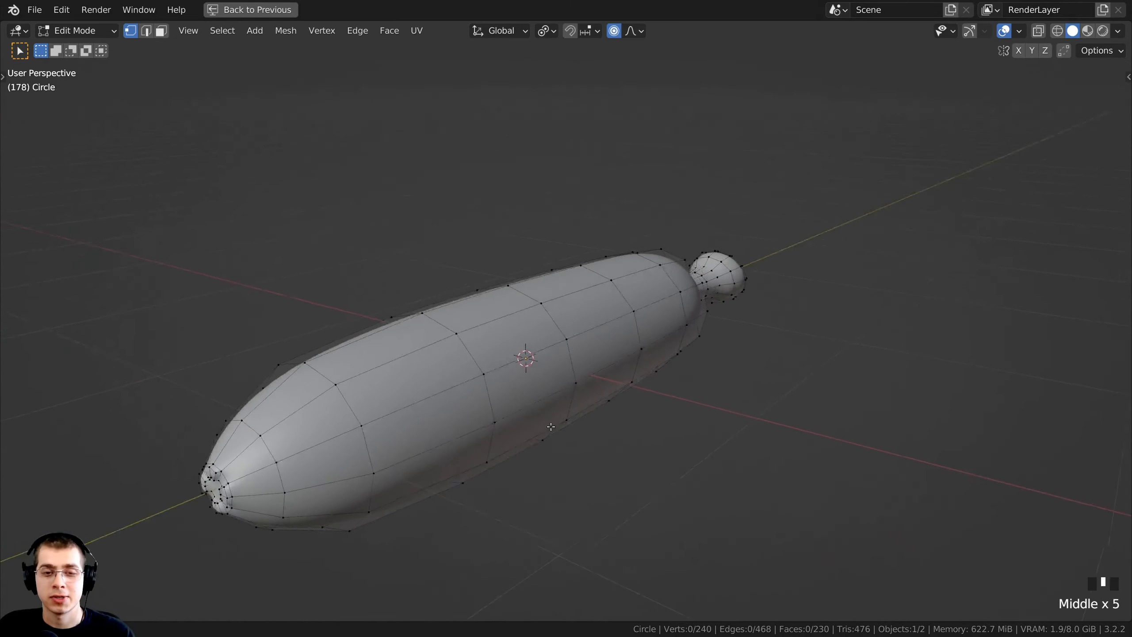
scroll(553, 424, "down", 2)
middle_click_drag(554, 424, 561, 299)
scroll(519, 369, "up", 7)
scroll(557, 307, "up", 3)
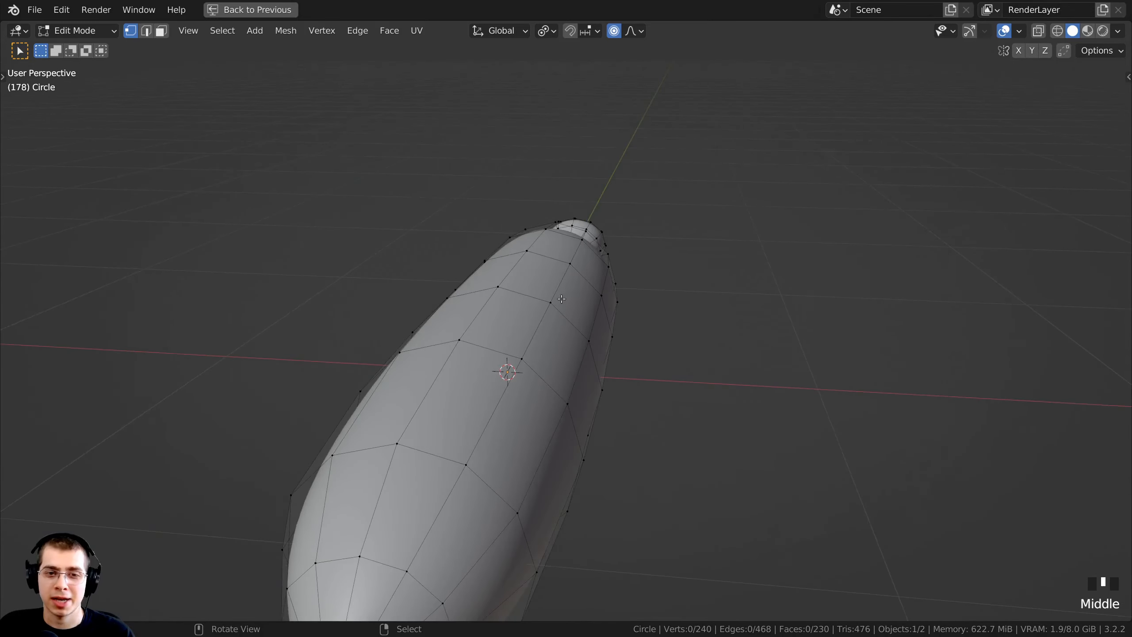
middle_click_drag(526, 469, 583, 297)
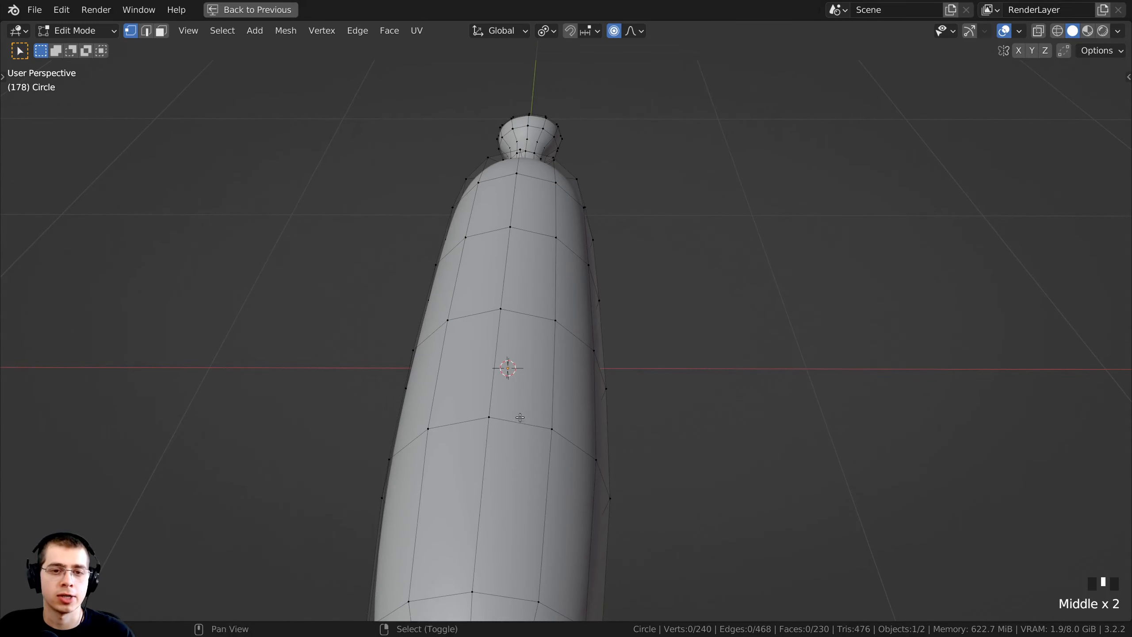
scroll(585, 293, "up", 3)
middle_click_drag(589, 346, 605, 234)
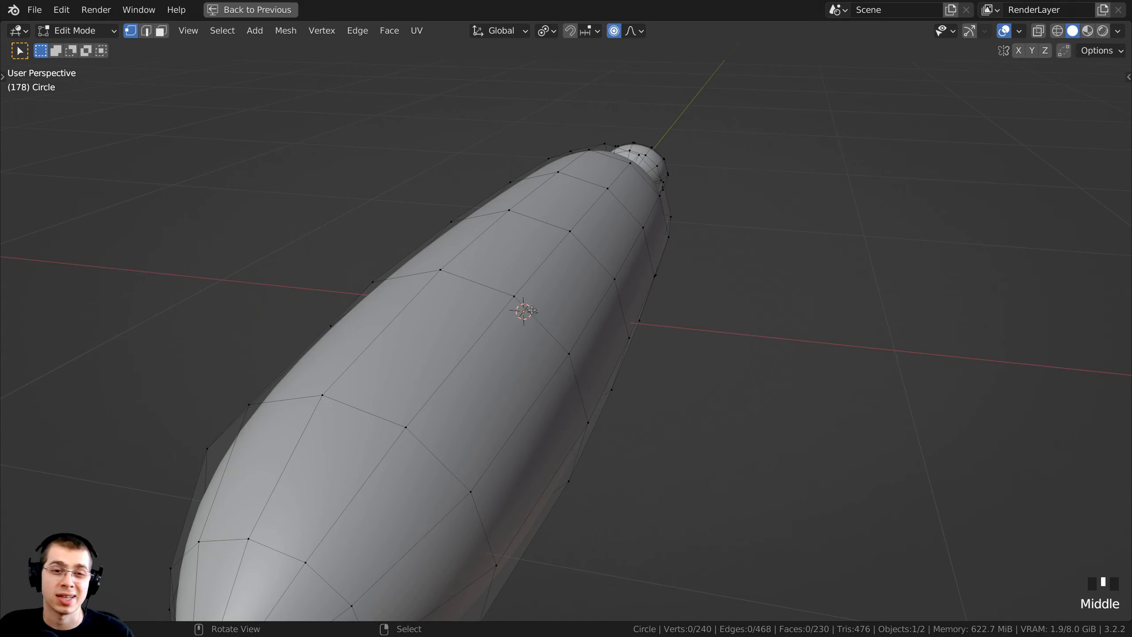
right_click(554, 249, "alt")
scroll(551, 257, "down", 4)
middle_click_drag(446, 384, 415, 394)
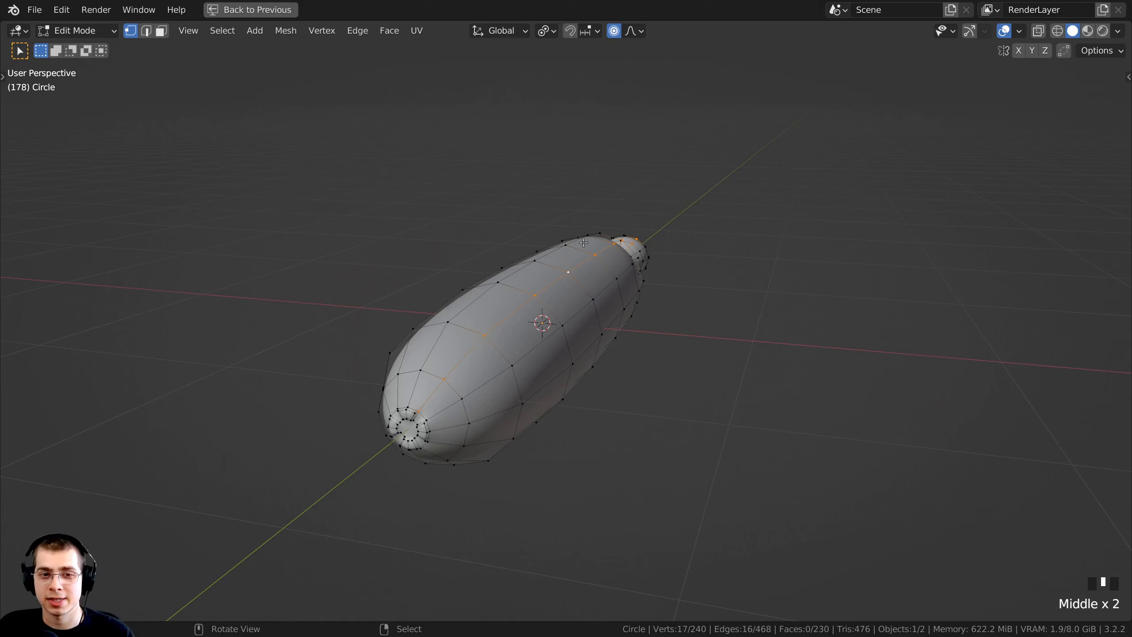
scroll(587, 249, "up", 2)
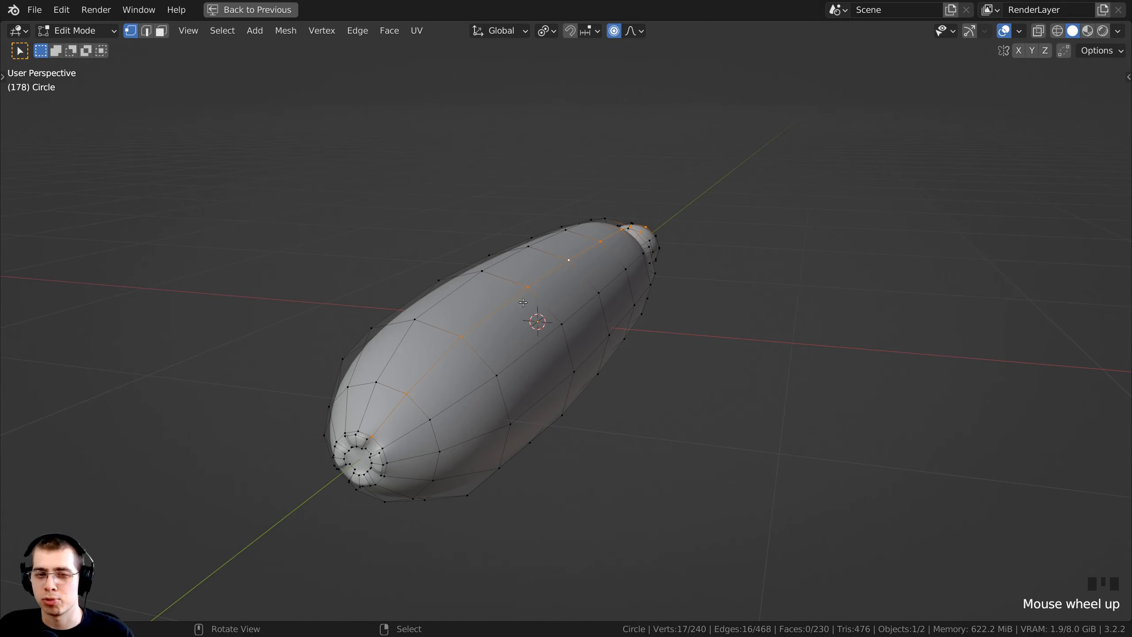
middle_click_drag(523, 302, 517, 334)
key("a")
- Select five lengthwise edge loops spaced around the banana's body, running from the lower end to the stem
scroll(532, 337, "up", 2)
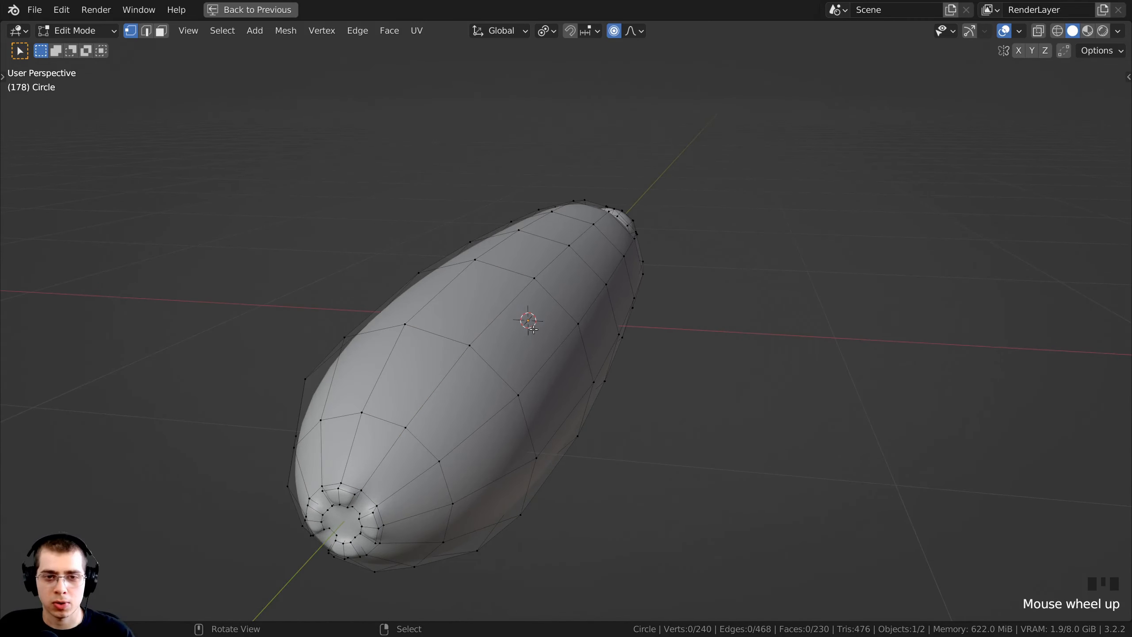
right_click(512, 297, "alt")
middle_click_drag(512, 297, 497, 322)
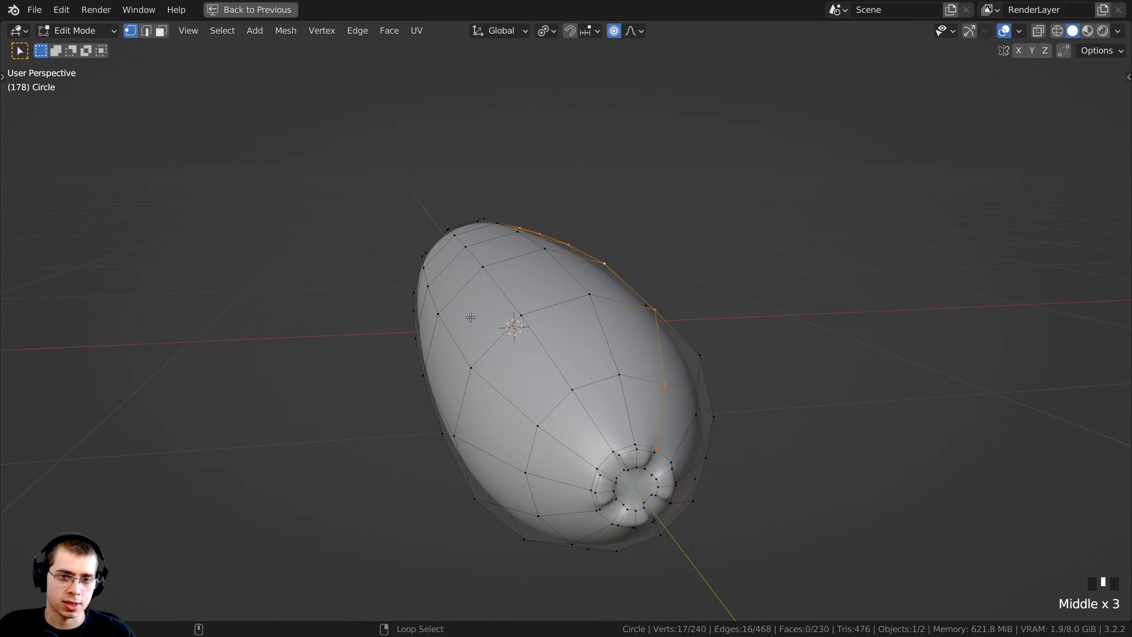
right_click(492, 290, "alt+shift")
middle_click_drag(492, 290, 521, 253)
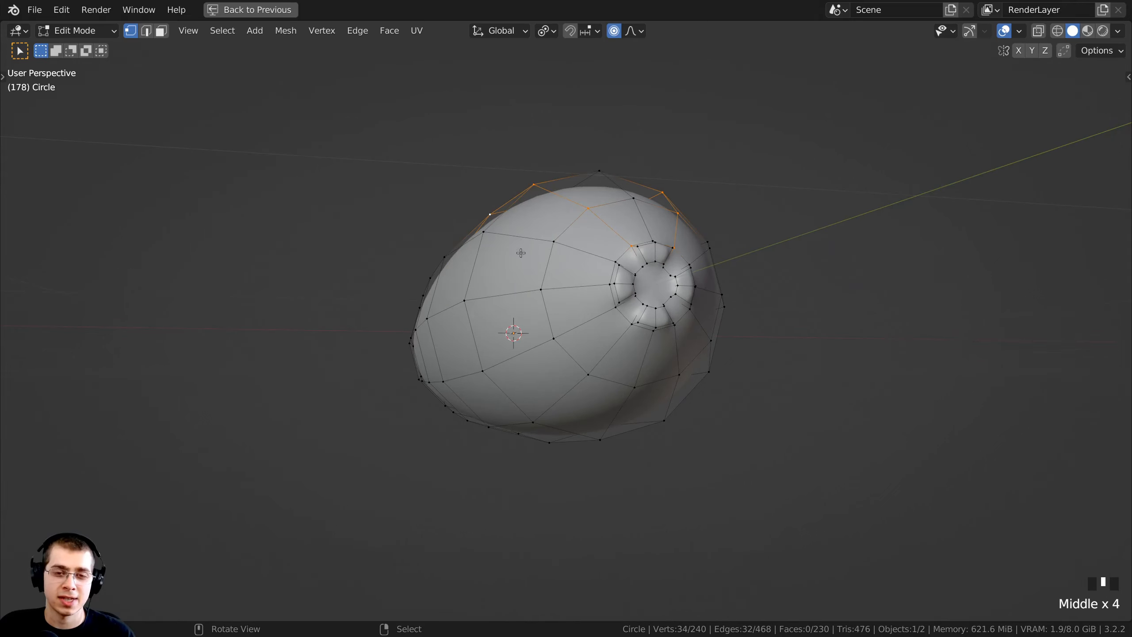
right_click(529, 351, "alt+shift")
middle_click_drag(530, 351, 474, 320)
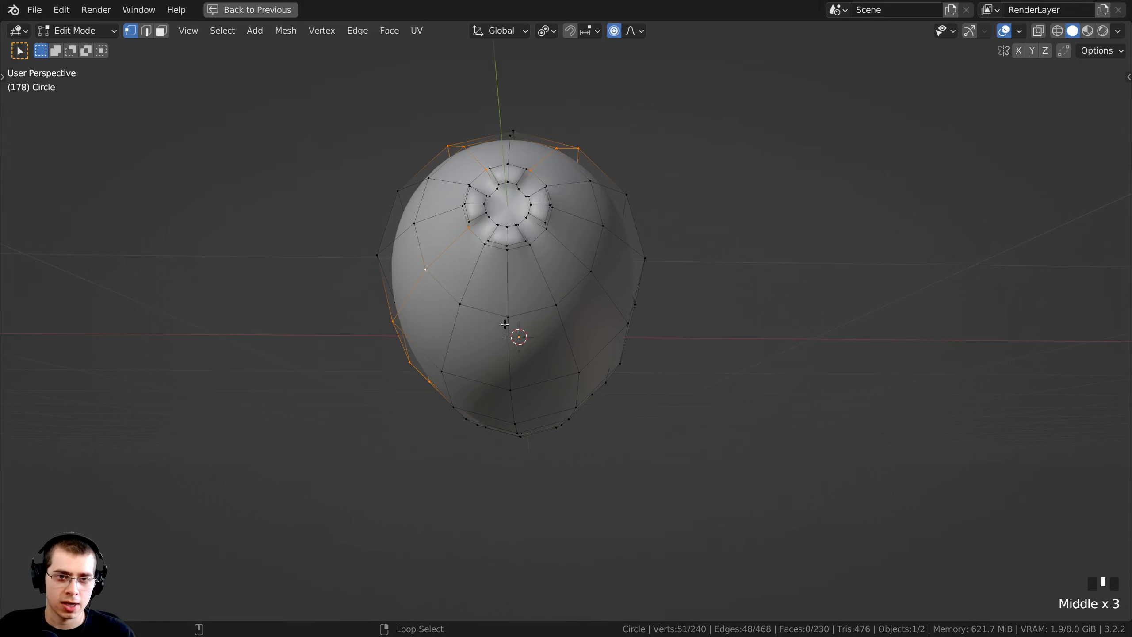
right_click(505, 339, "alt+shift")
middle_click_drag(504, 348, 499, 330)
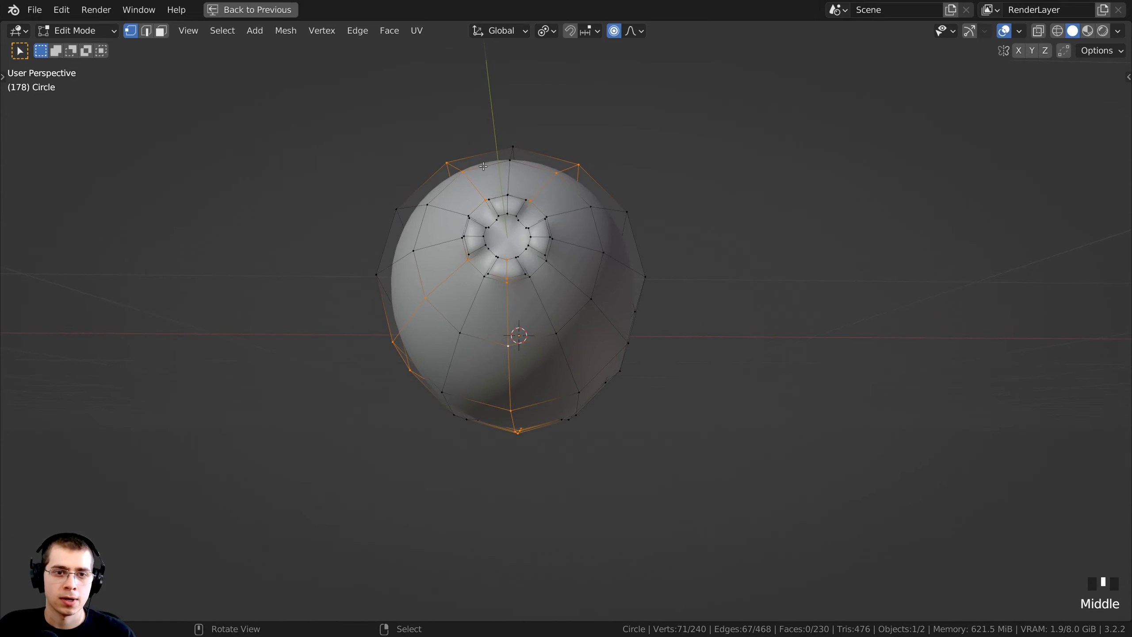
middle_click_drag(611, 283, 583, 297)
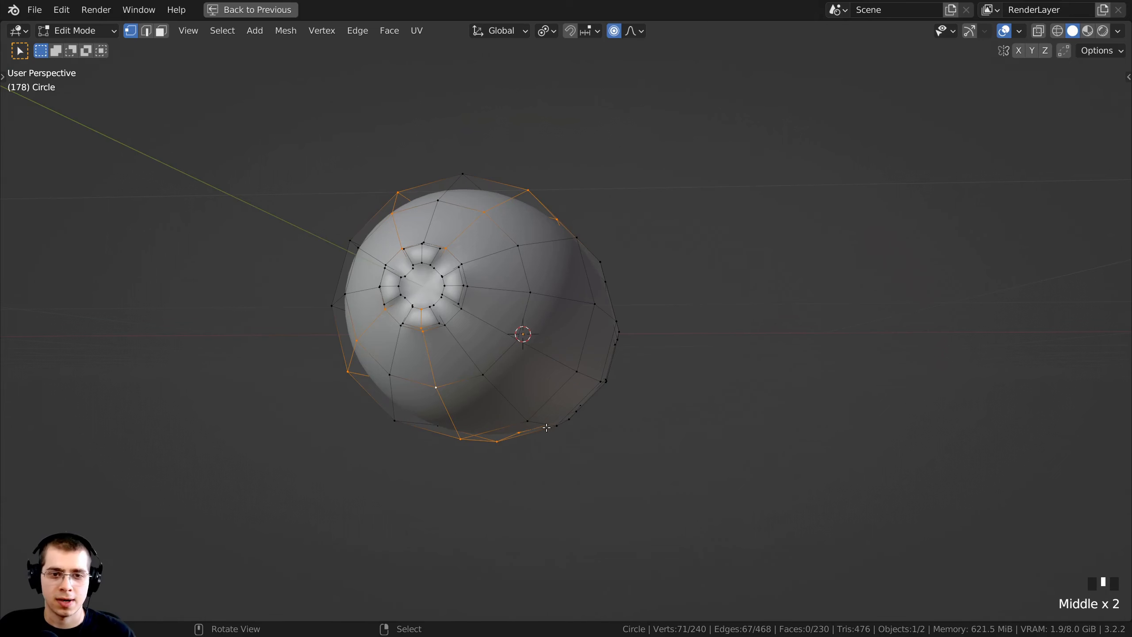
middle_click_drag(546, 427, 527, 334)
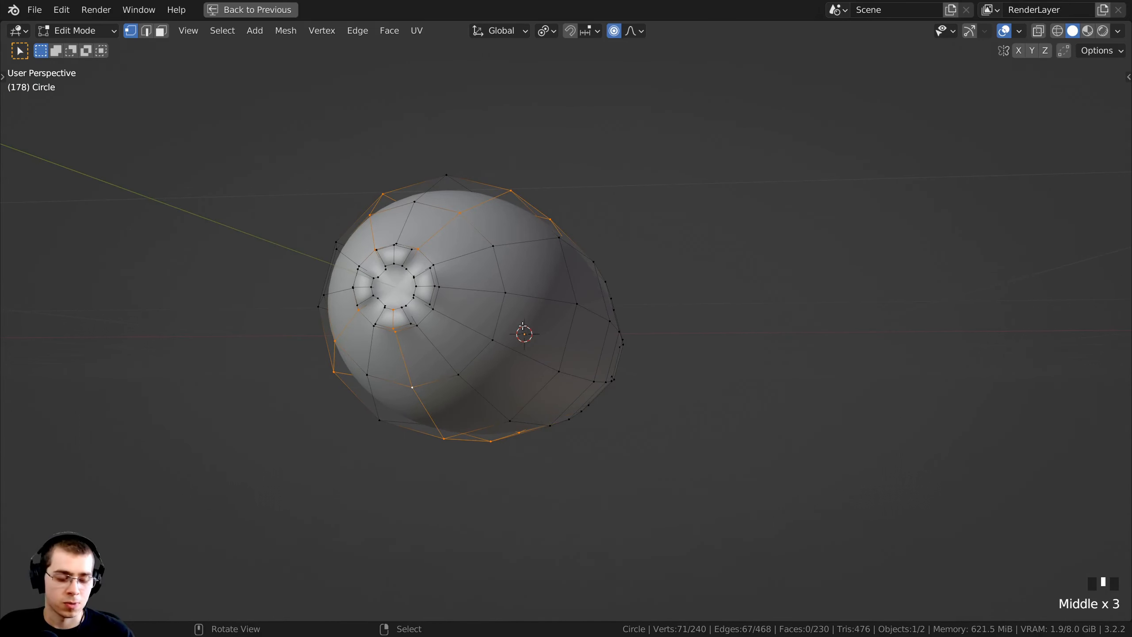
left_click(515, 350, "alt+shift")
middle_click_drag(515, 350, 495, 250)
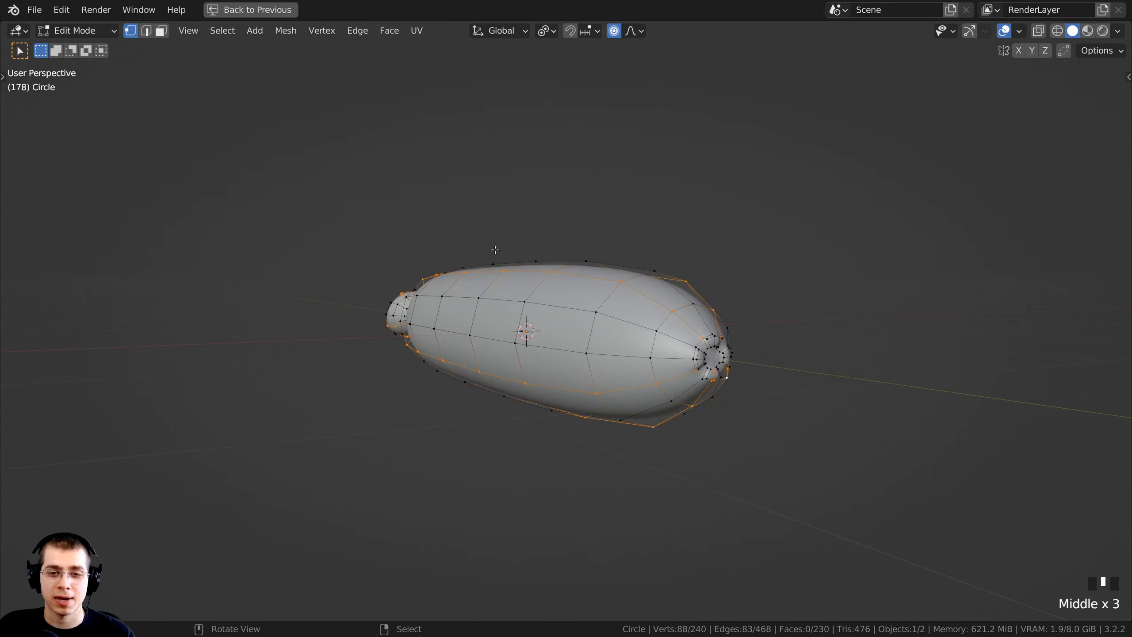
- Check the selected loops around the banana, then show the mesh in wireframe shading from the right orthographic view
middle_click_drag(598, 320, 532, 367)
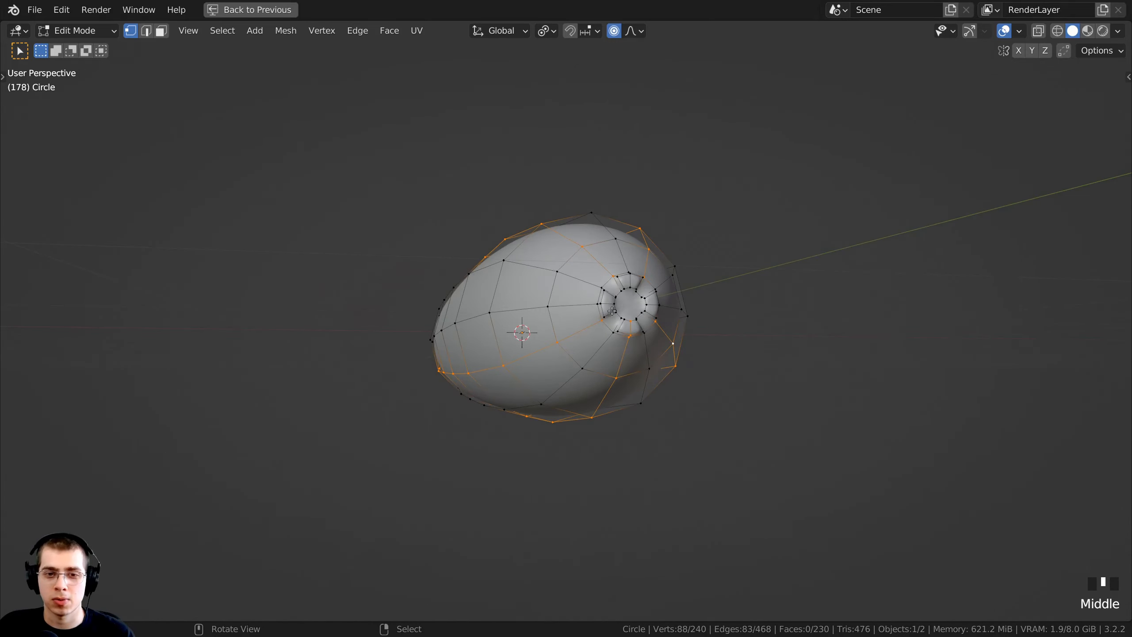
middle_click_drag(611, 311, 347, 308)
scroll(607, 279, "down", 3)
middle_click_drag(704, 337, 831, 313)
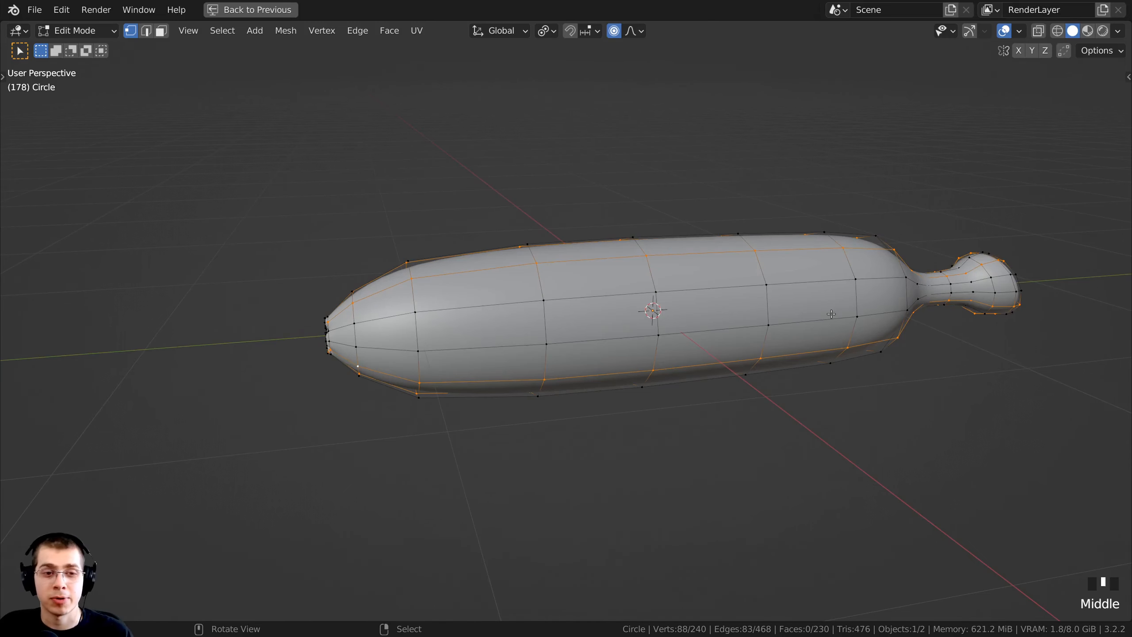
key("KP_3")
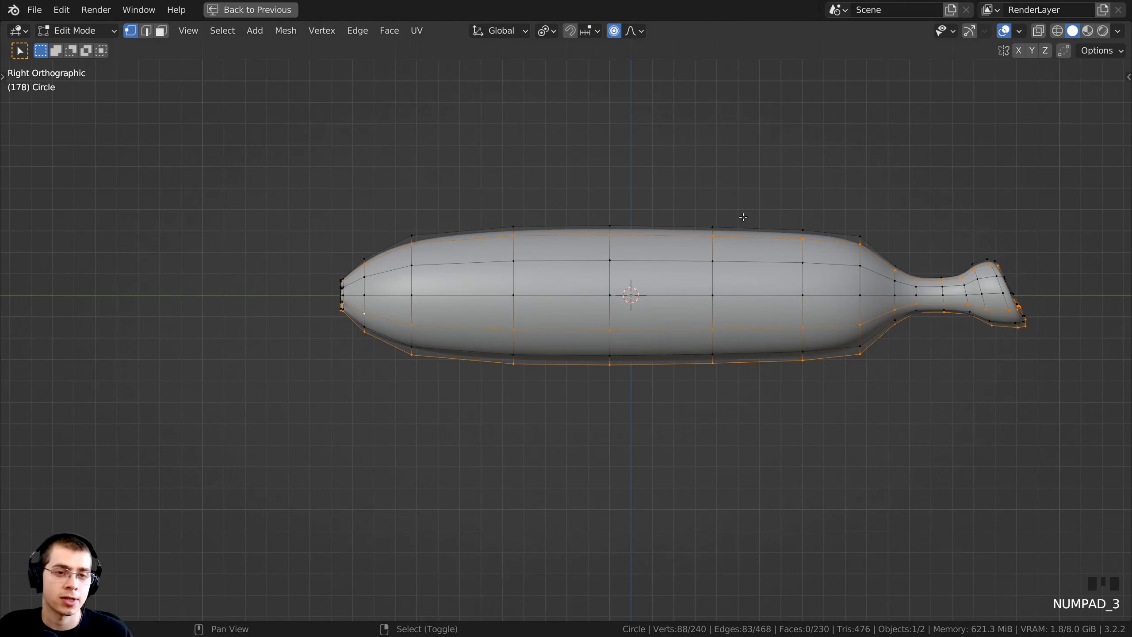
scroll(743, 217, "up", 1)
middle_click_drag(678, 245, 736, 260, "shift")
key("z")
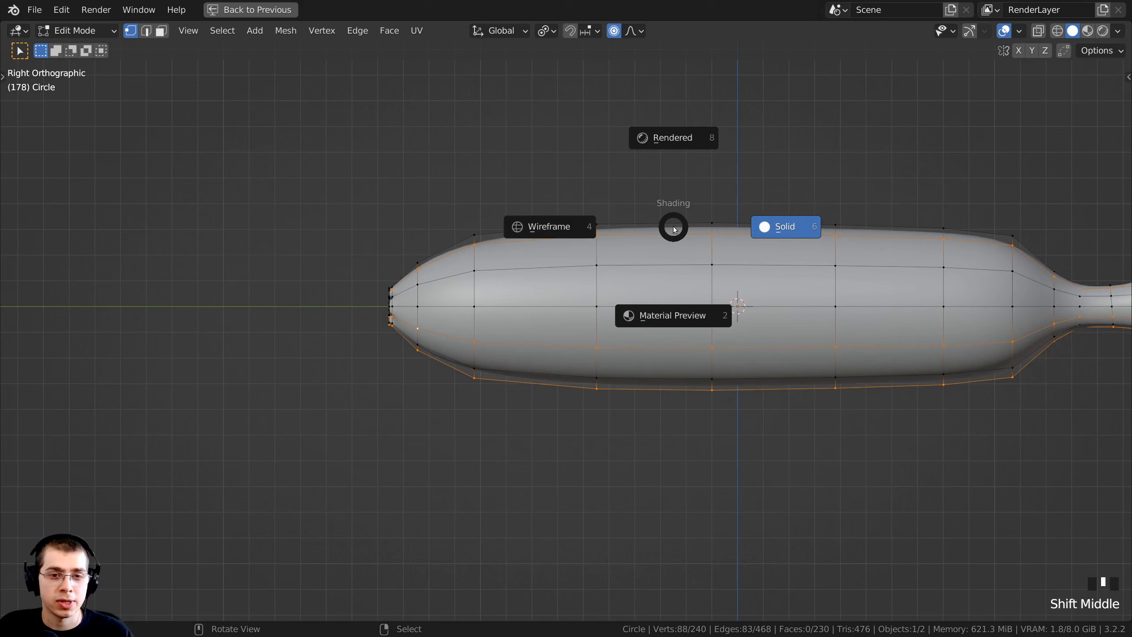
left_click(514, 227)
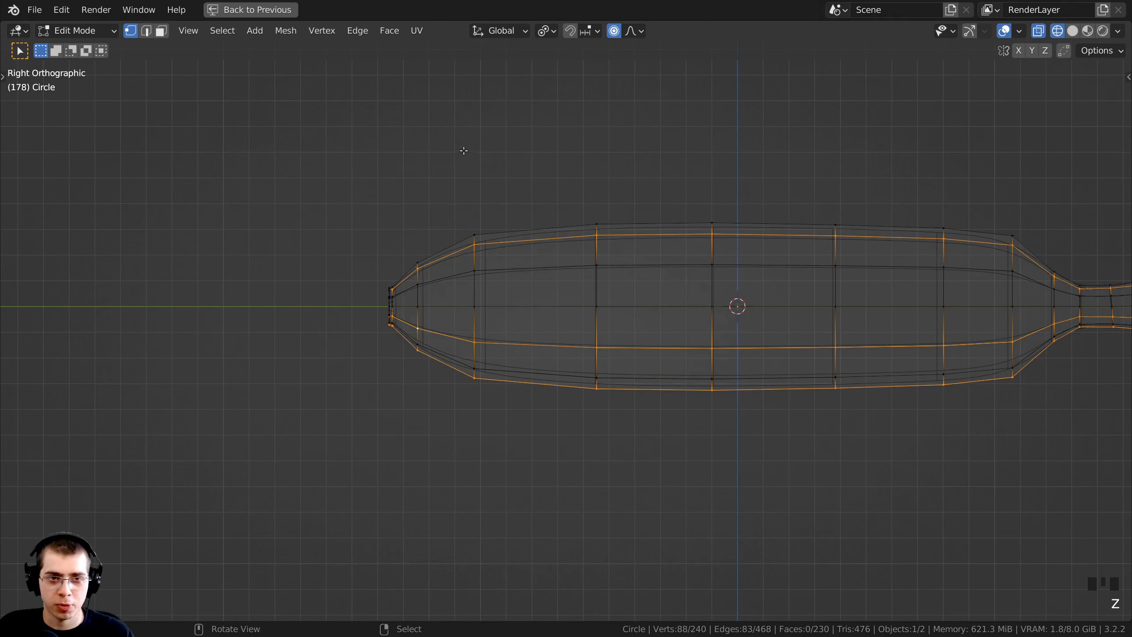
- Deselect the ridge-loop vertices at the lower end and along the stem, keeping only those on the banana's main body selected
key("b")
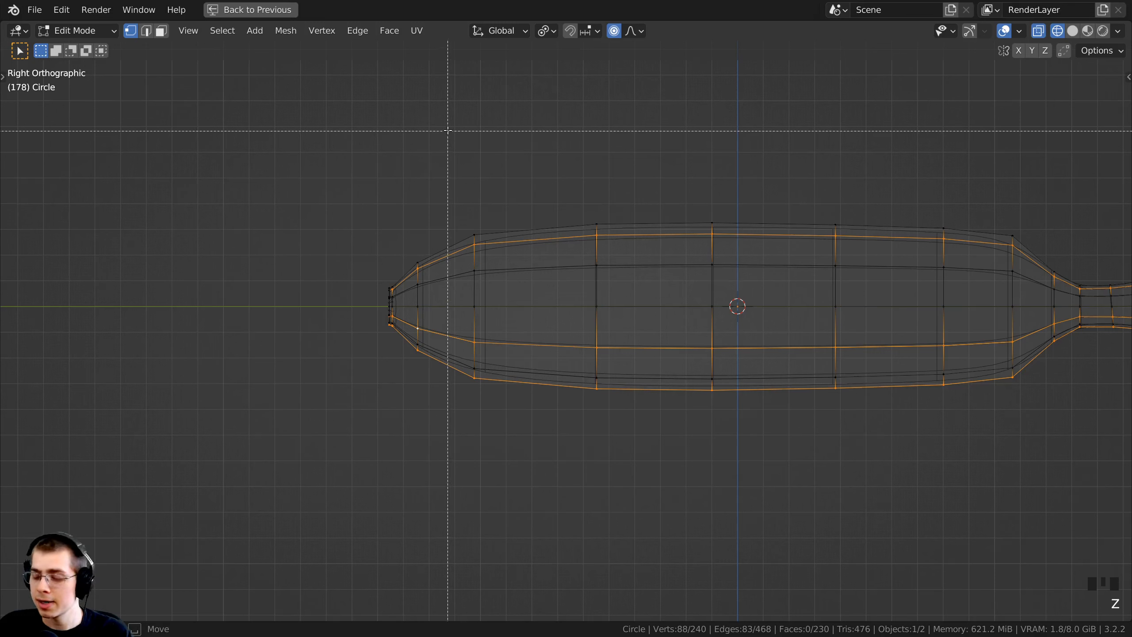
left_click_drag(456, 117, 307, 454)
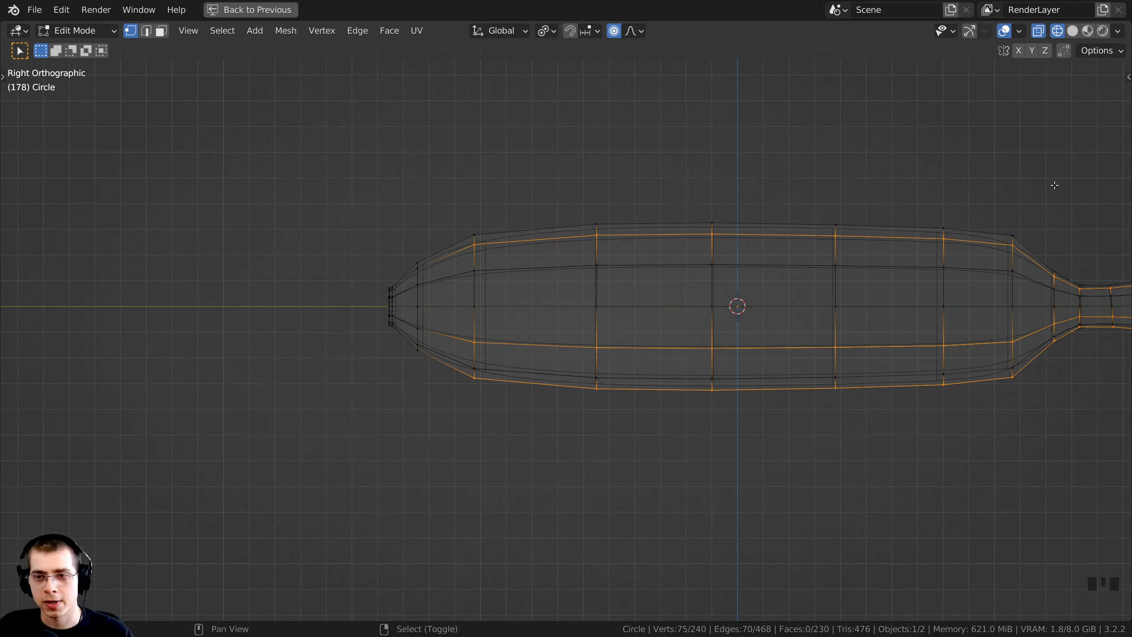
middle_click_drag(1054, 161, 501, 171, "shift")
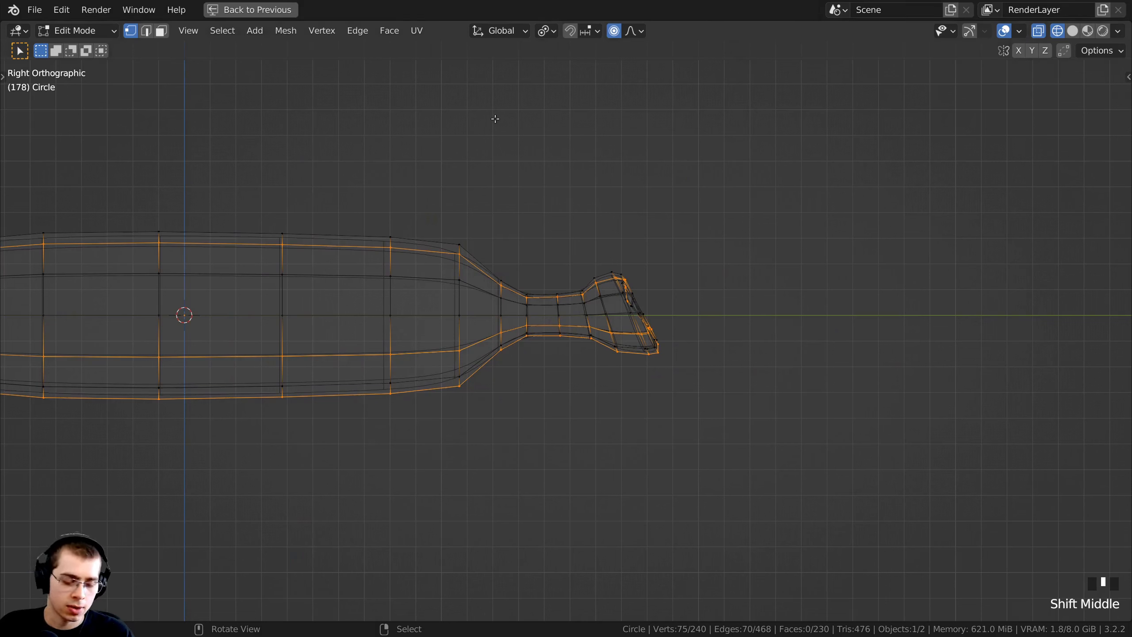
key("b")
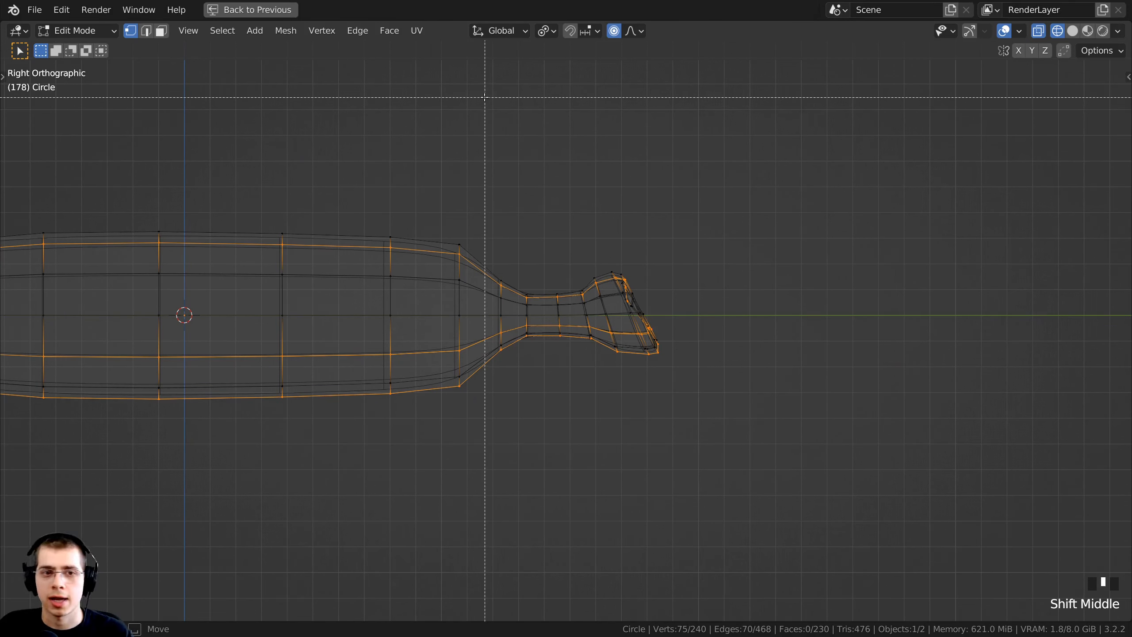
left_click_drag(484, 97, 720, 450)
middle_click_drag(721, 450, 721, 450, "shift")
middle_click_drag(580, 280, 712, 274, "shift")
scroll(712, 274, "down", 1)
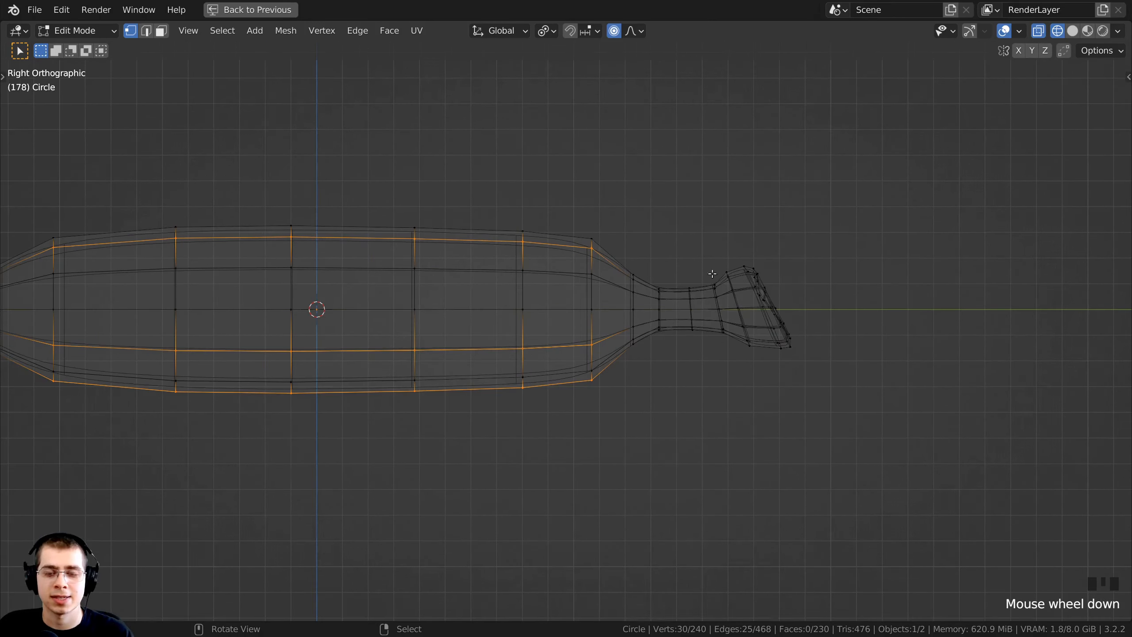
mouse_move(541, 225)
middle_mouse_down("shift")
mouse_move(793, 256)
mouse_move(741, 255)
middle_mouse_up("shift")
- Return to solid shading and show the selected body loops from the front orthographic view
key("z")
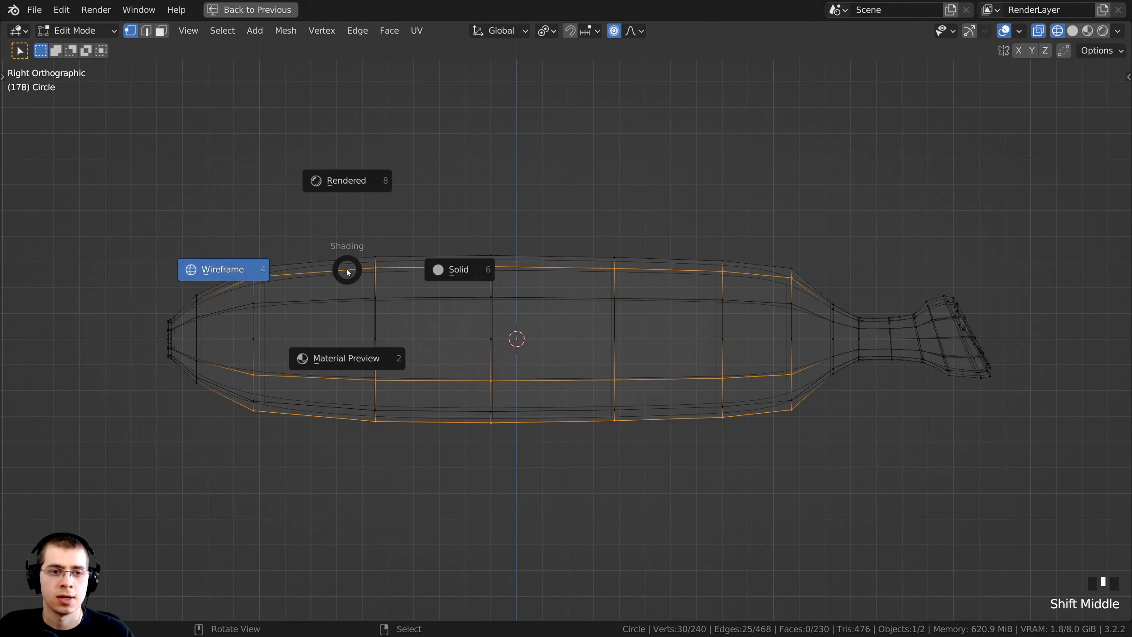
left_click(531, 269)
middle_click_drag(531, 269, 736, 351)
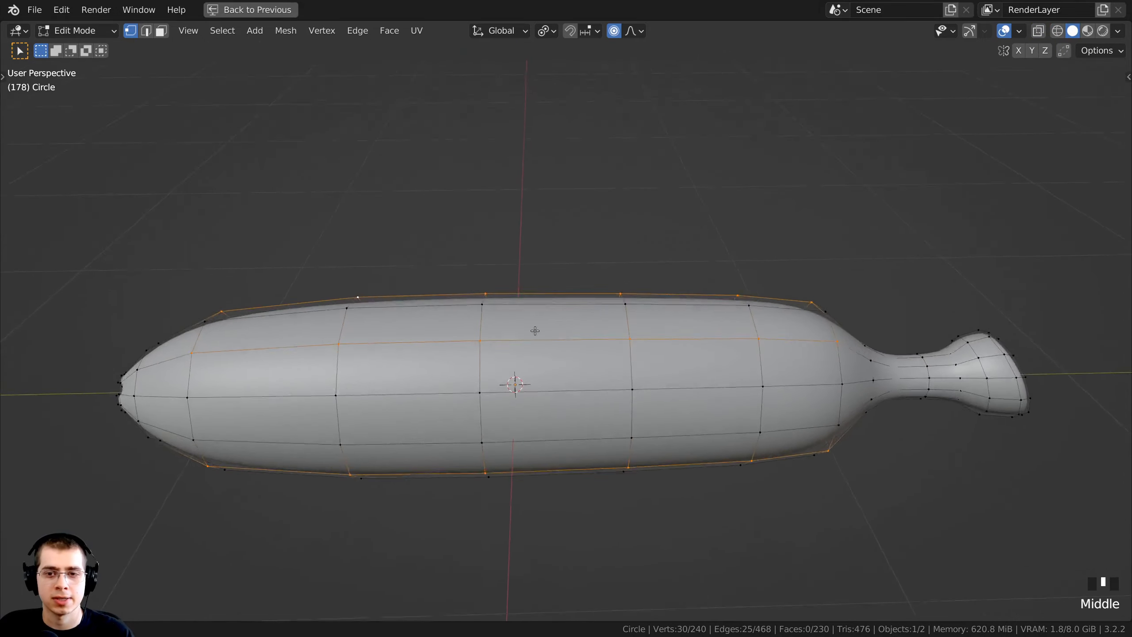
scroll(736, 351, "down", 2)
middle_click_drag(612, 354, 423, 330)
key("KP_1")
scroll(655, 333, "up", 4)
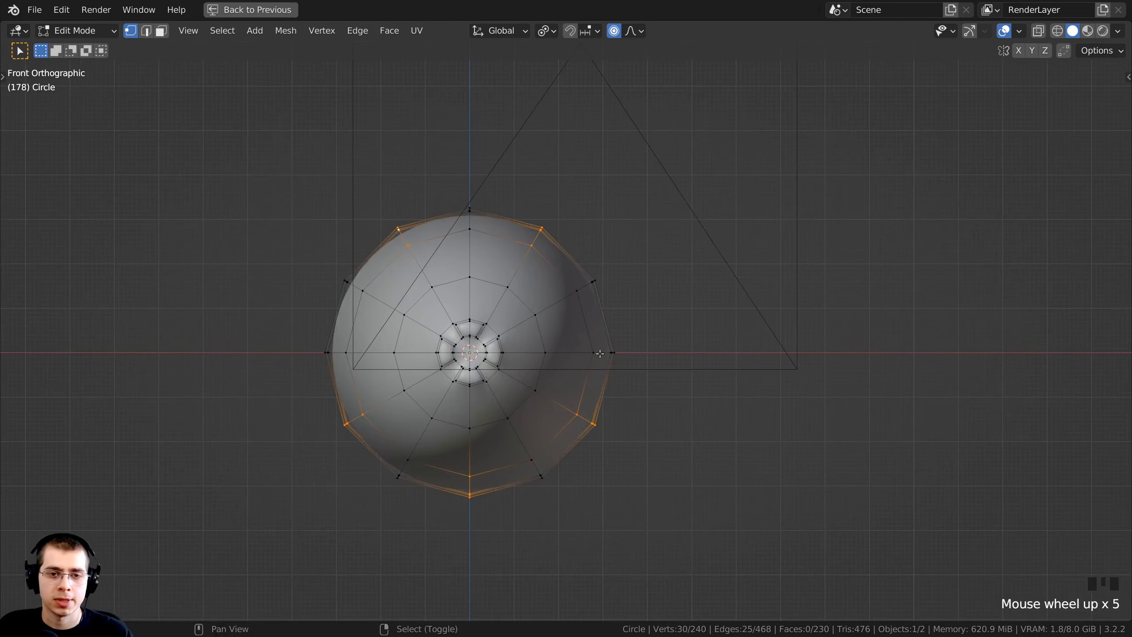
middle_click_drag(655, 333, 661, 351, "shift")
- Set the transform pivot point to Median Point and turn off proportional editing
key("s")
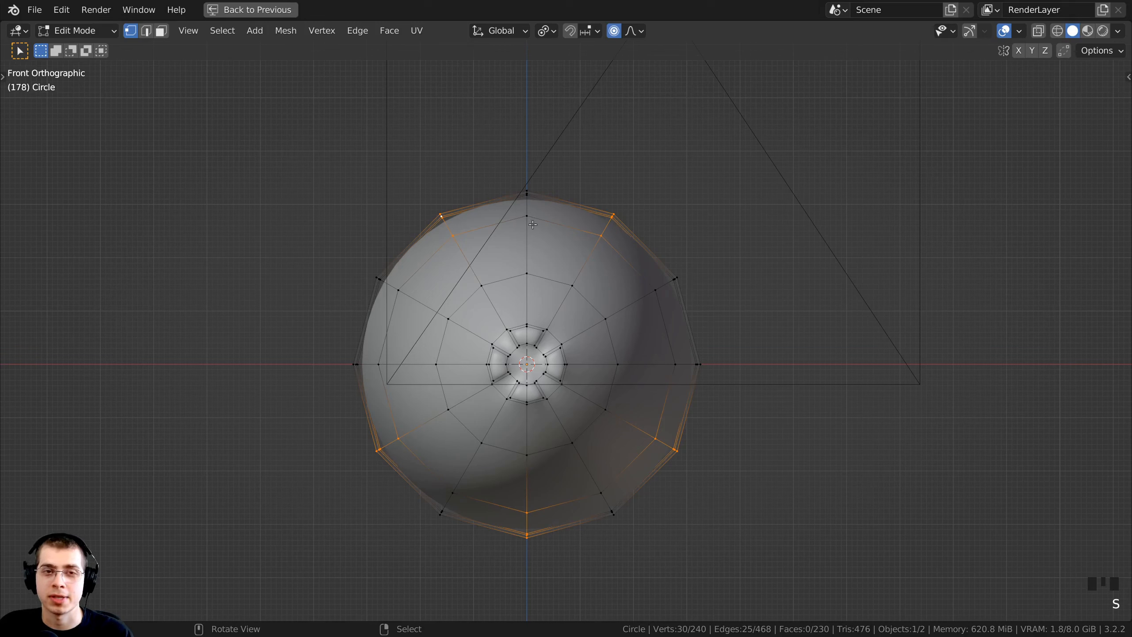
left_click(548, 33)
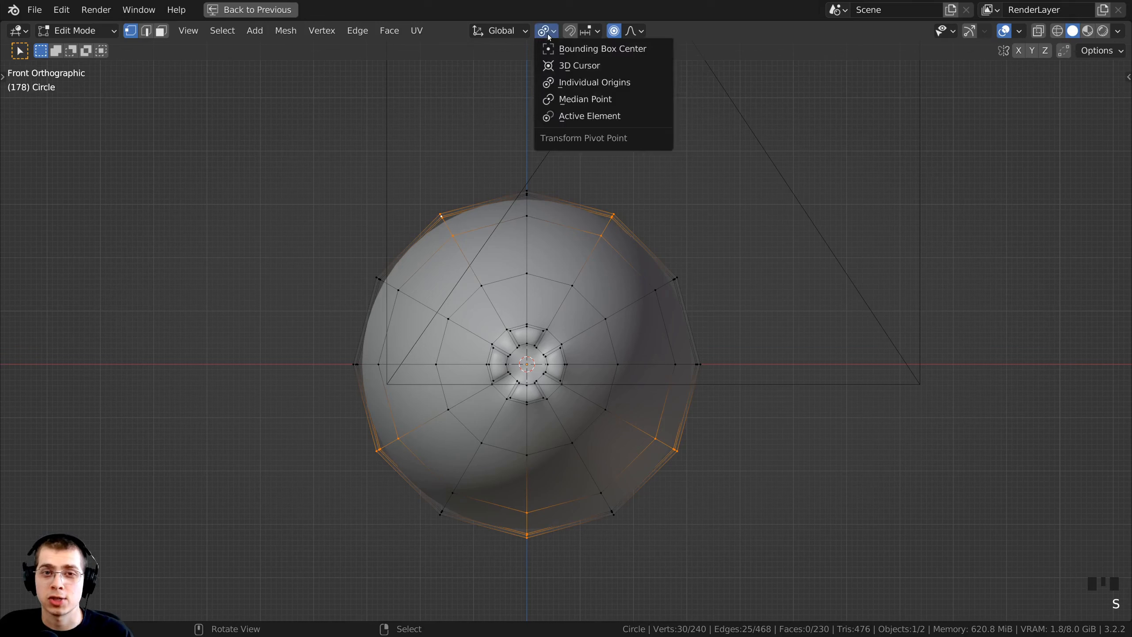
left_click(562, 101)
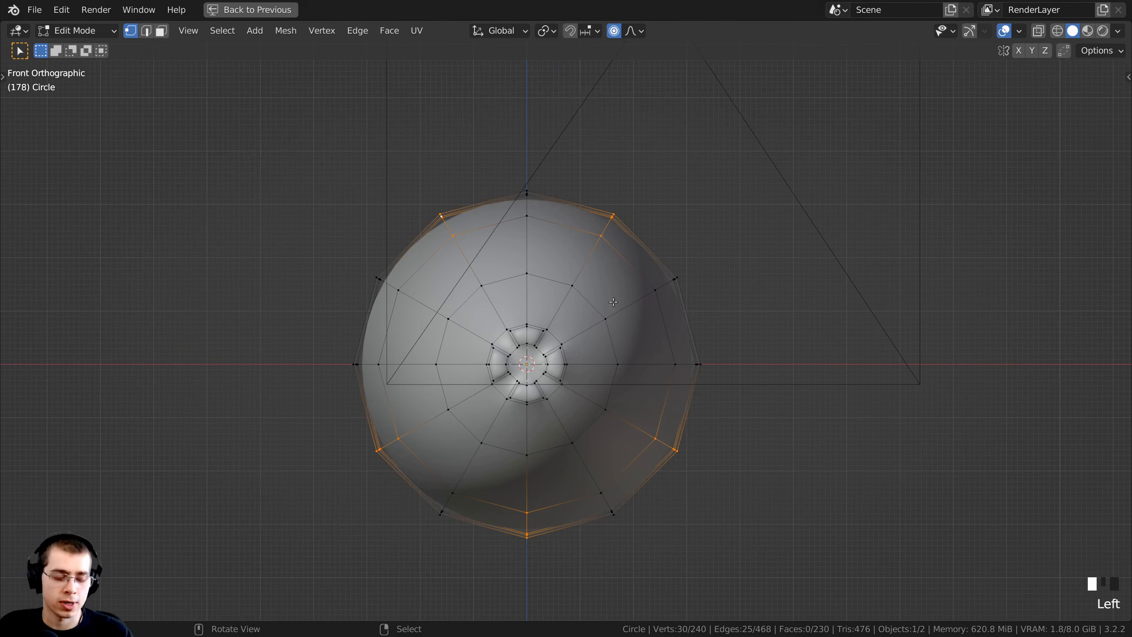
scroll(613, 302, "up", 5)
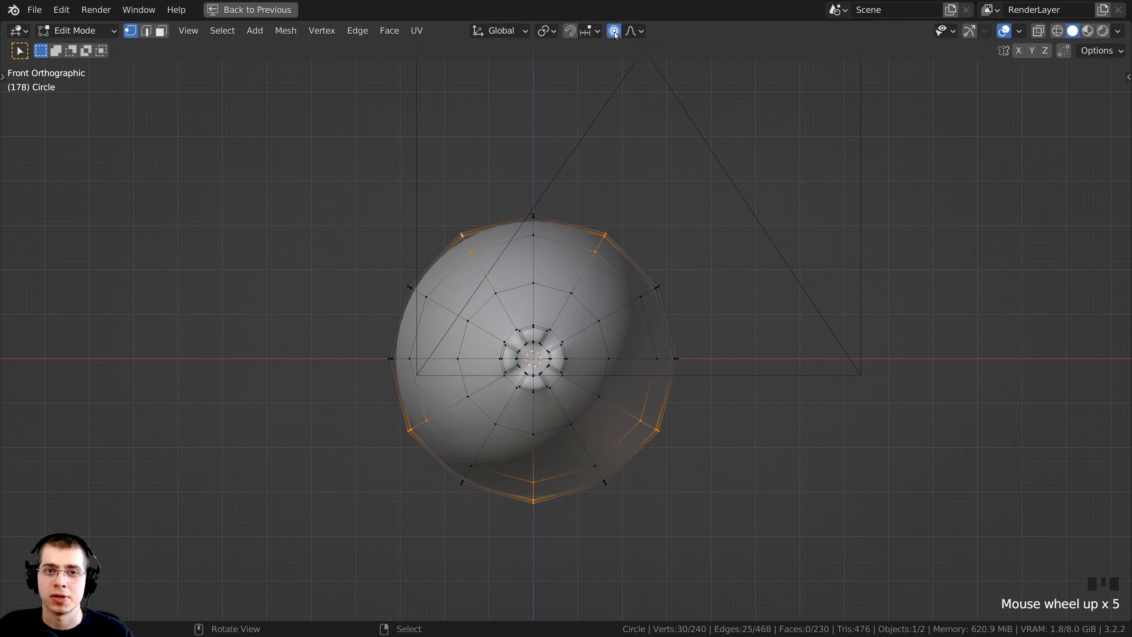
left_click(614, 31)
middle_click_drag(552, 271, 482, 307)
scroll(623, 289, "down", 2)
middle_click_drag(637, 308, 647, 347)
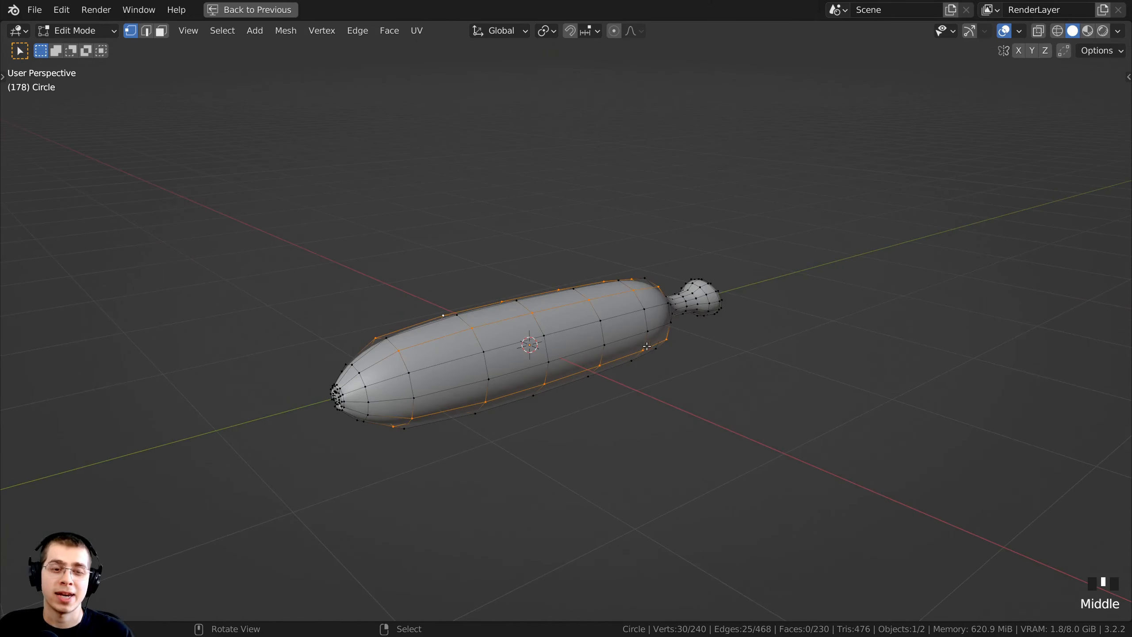
scroll(647, 347, "up", 1)
key("s")
right_click(745, 343)
middle_click_drag(714, 341, 674, 356)
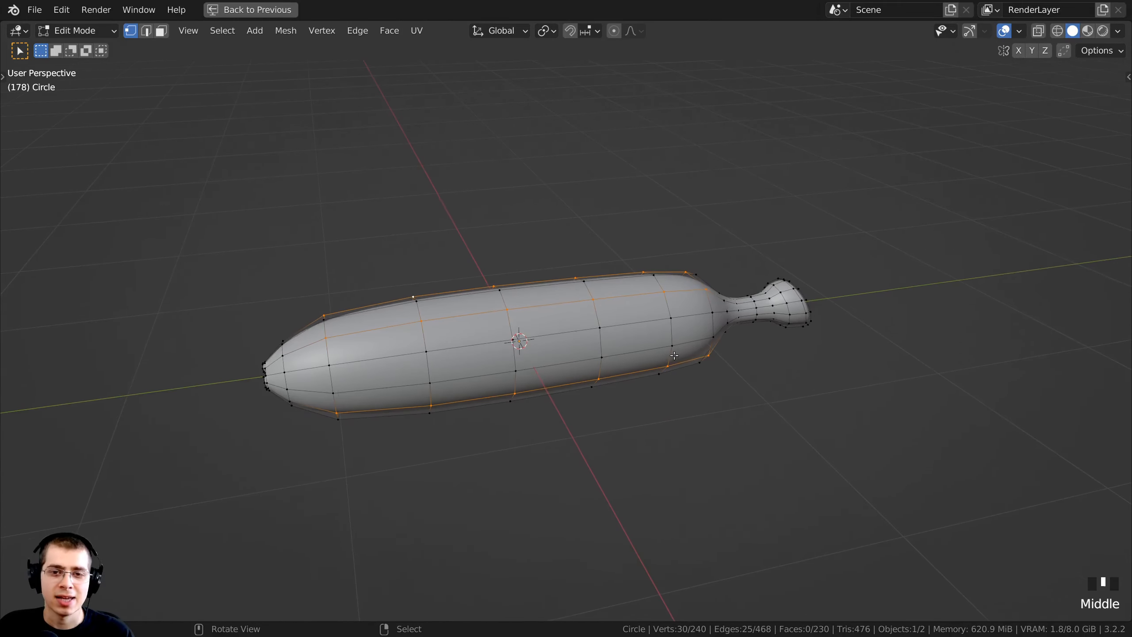
key("s")
key("y")
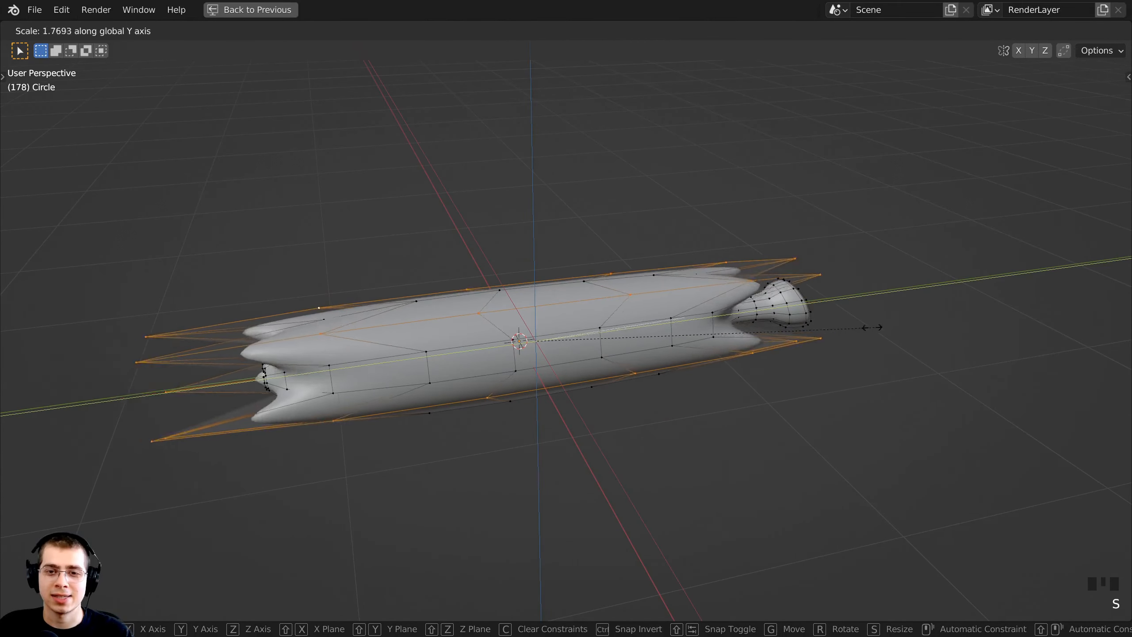
right_click(951, 327)
scroll(612, 358, "down", 2)
middle_click_drag(612, 359, 278, 346)
key("s")
middle_click_drag(609, 338, 735, 381)
key("y")
key("Escape")
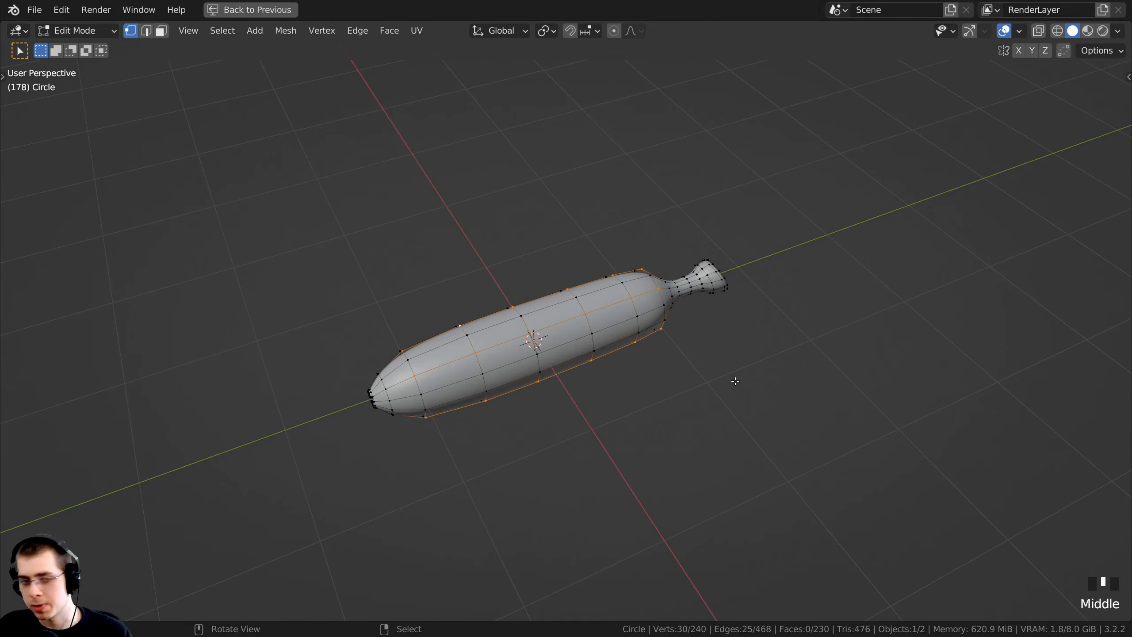
- In front orthographic view, scale the selected ridge loops by about 1.137 while locking the global Y axis
key("KP_1")
scroll(639, 410, "up", 4)
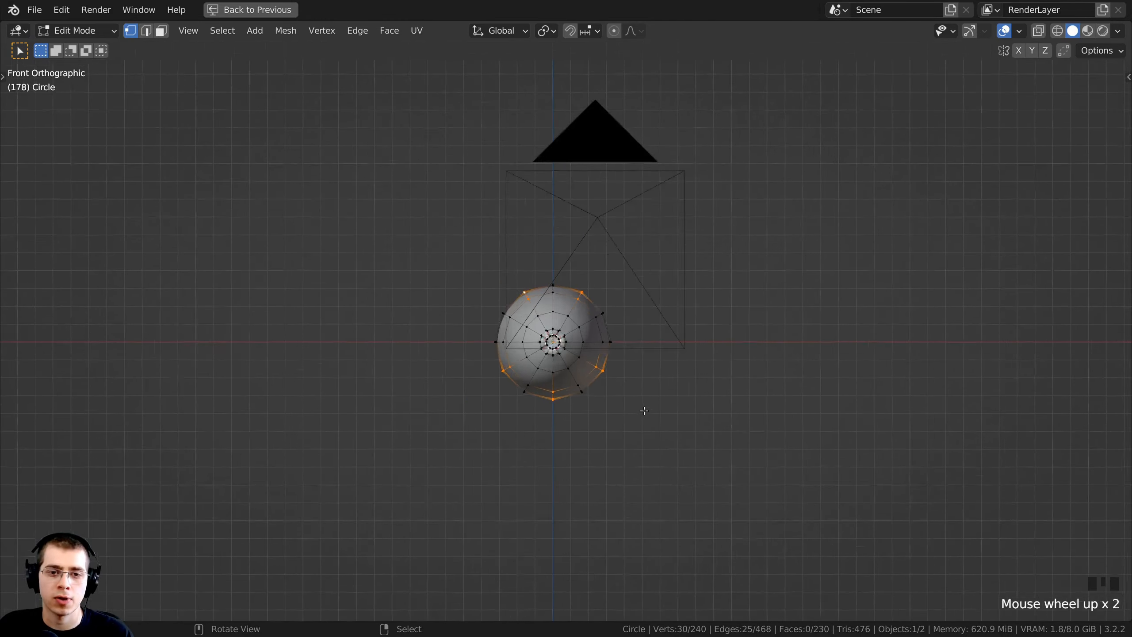
key("s")
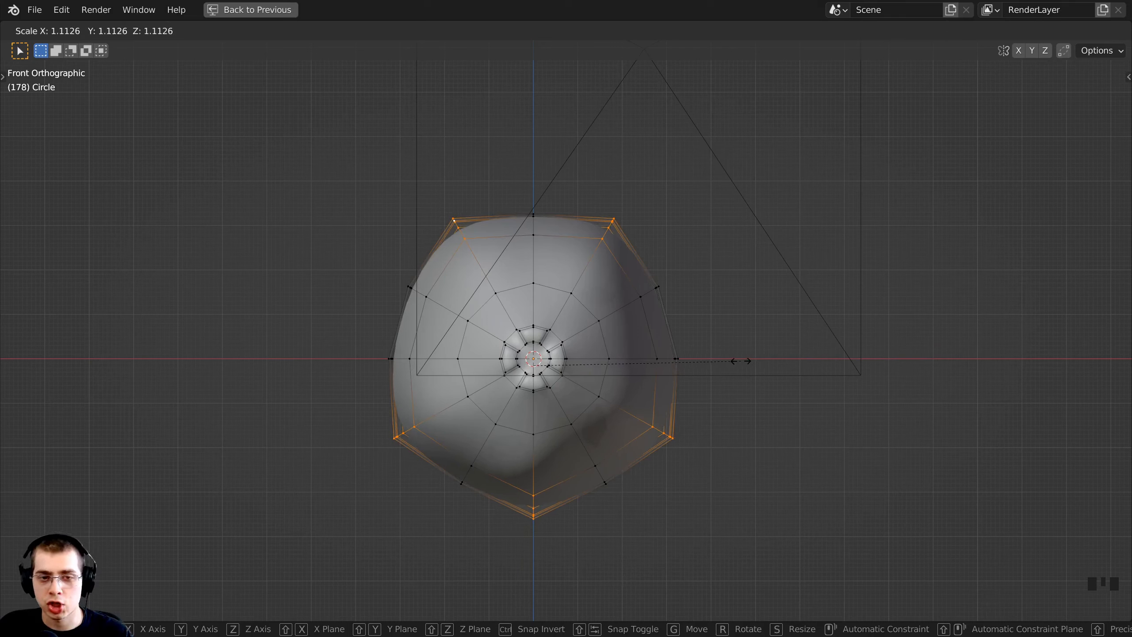
key("shift+y")
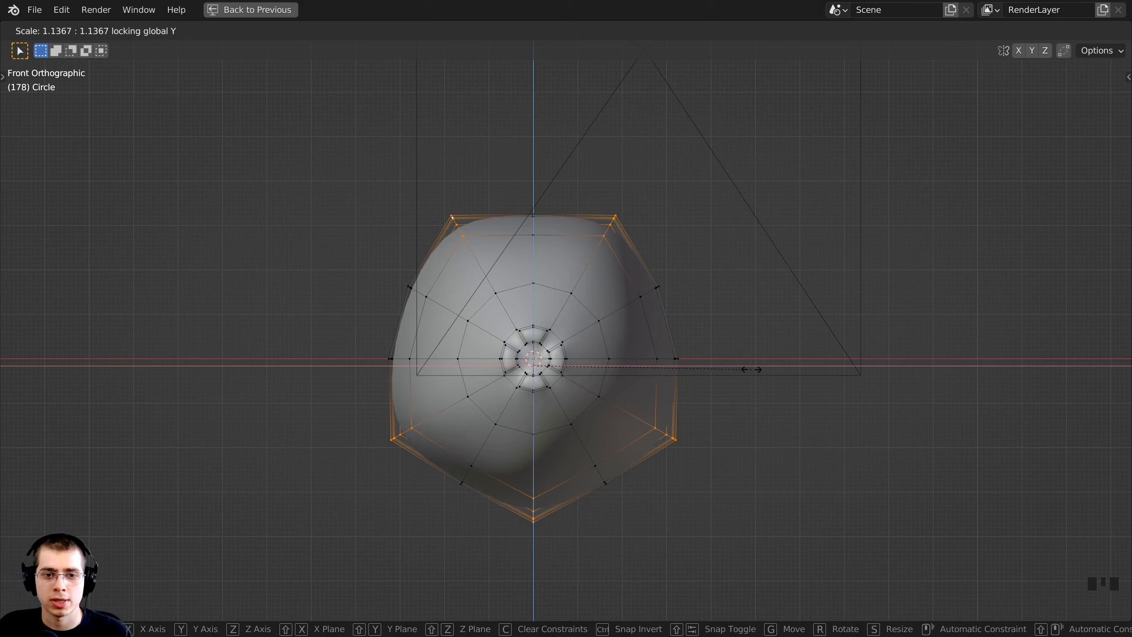
left_click(751, 369)
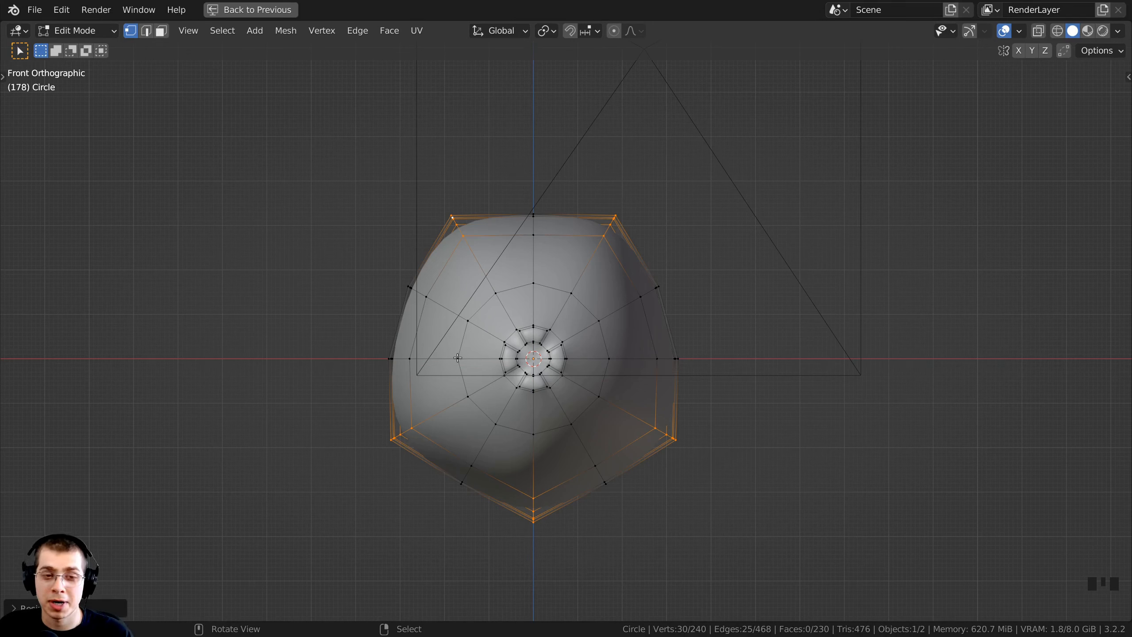
key("ctrl+z")
key("ctrl+z")
key("ctrl+z")
key("ctrl+z")
key("ctrl+z")
key("ctrl+z")
key("ctrl+z")
key("ctrl+z")
key("ctrl+z")
key("ctrl+z")
key("ctrl+z")
key("ctrl+z")
key("ctrl+z")
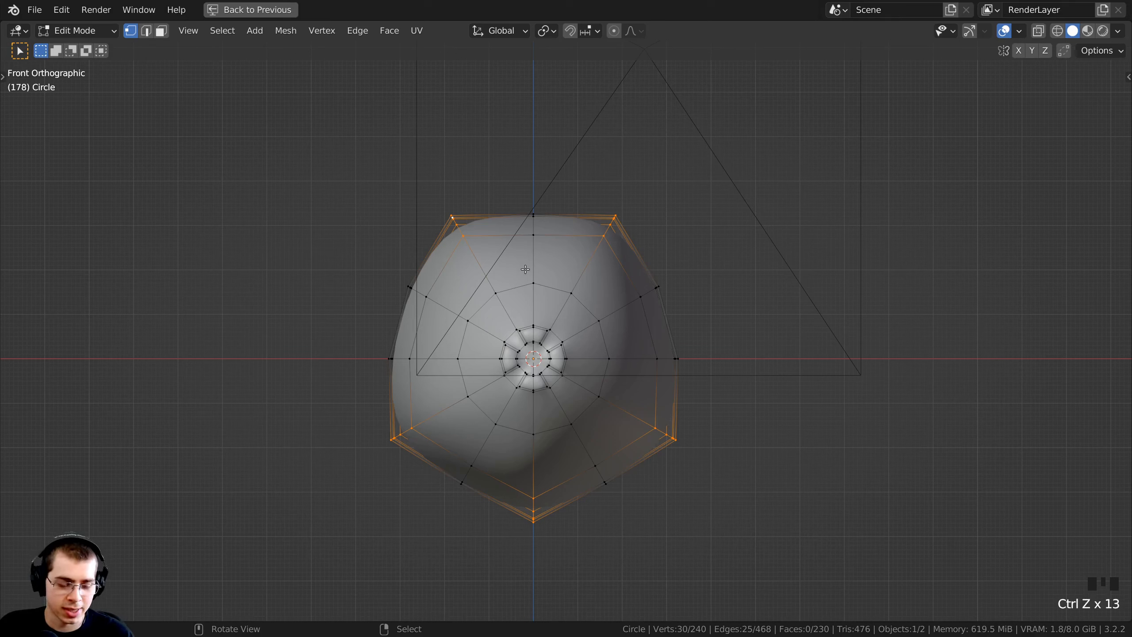
- Invert the vertex selection and show the mesh in wireframe shading from the right orthographic view
key("ctrl+i")
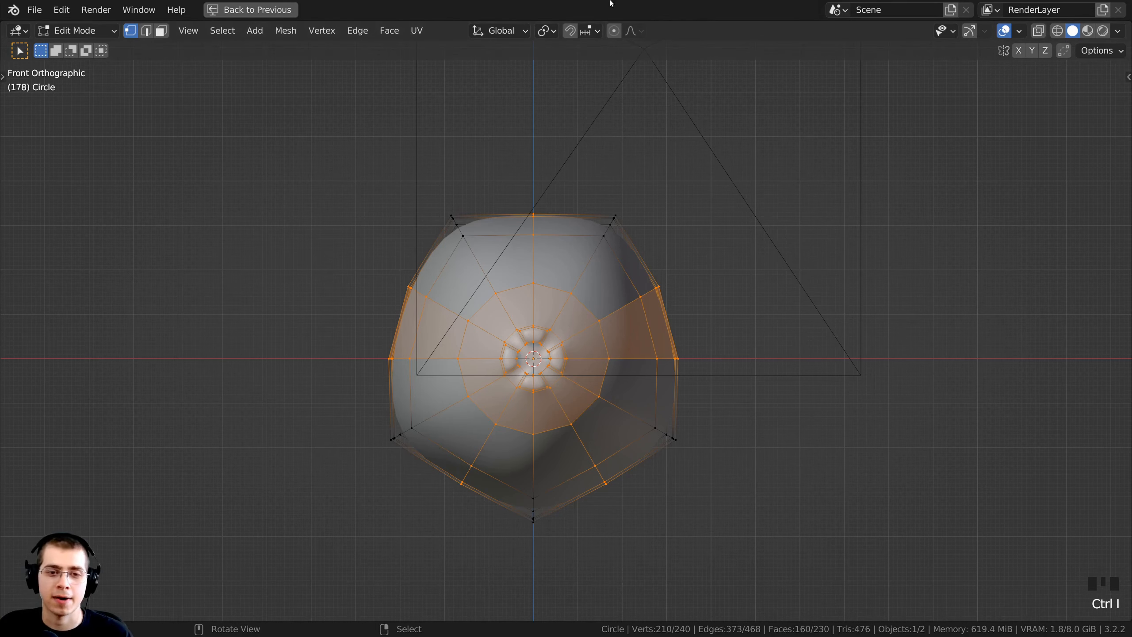
key("KP_3")
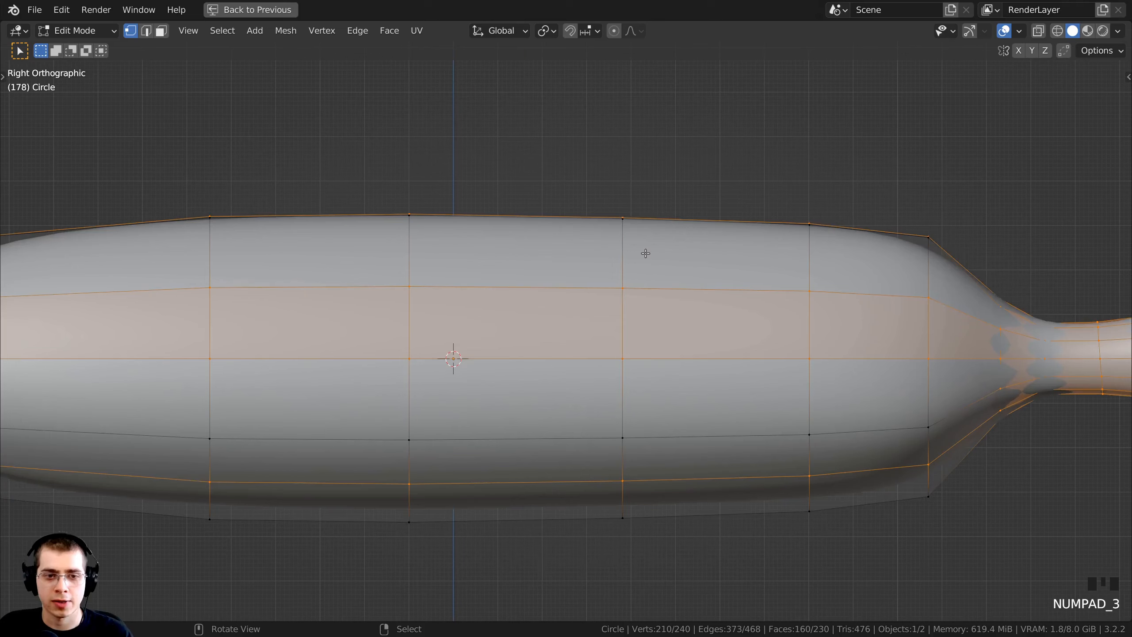
scroll(644, 253, "down", 2)
middle_click_drag(546, 385, 695, 365, "shift")
key("z")
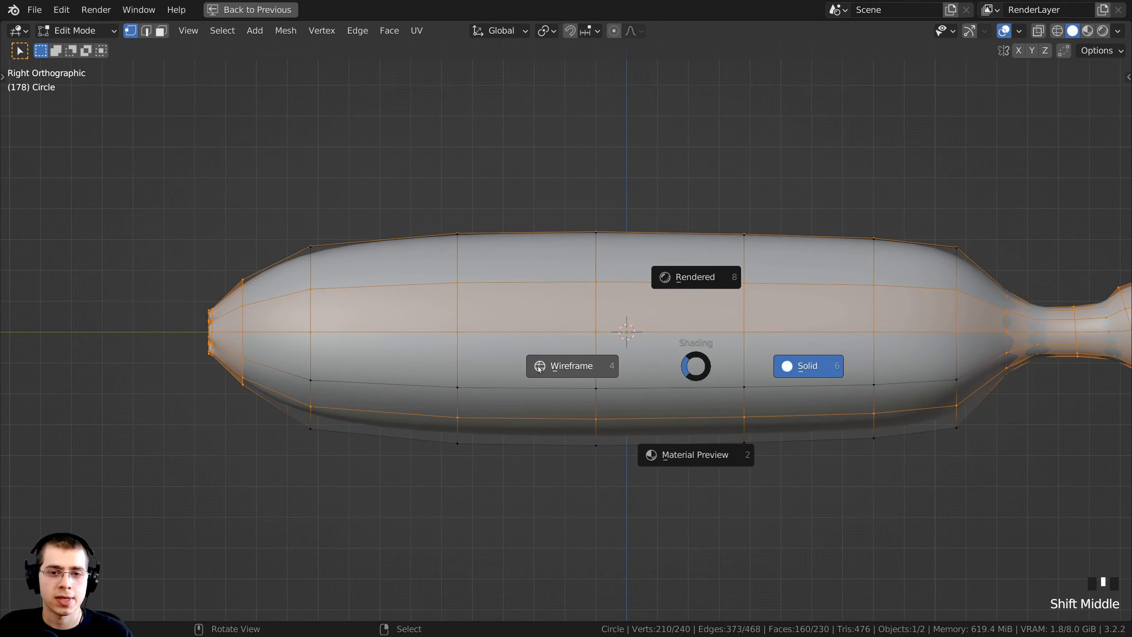
left_click(539, 366)
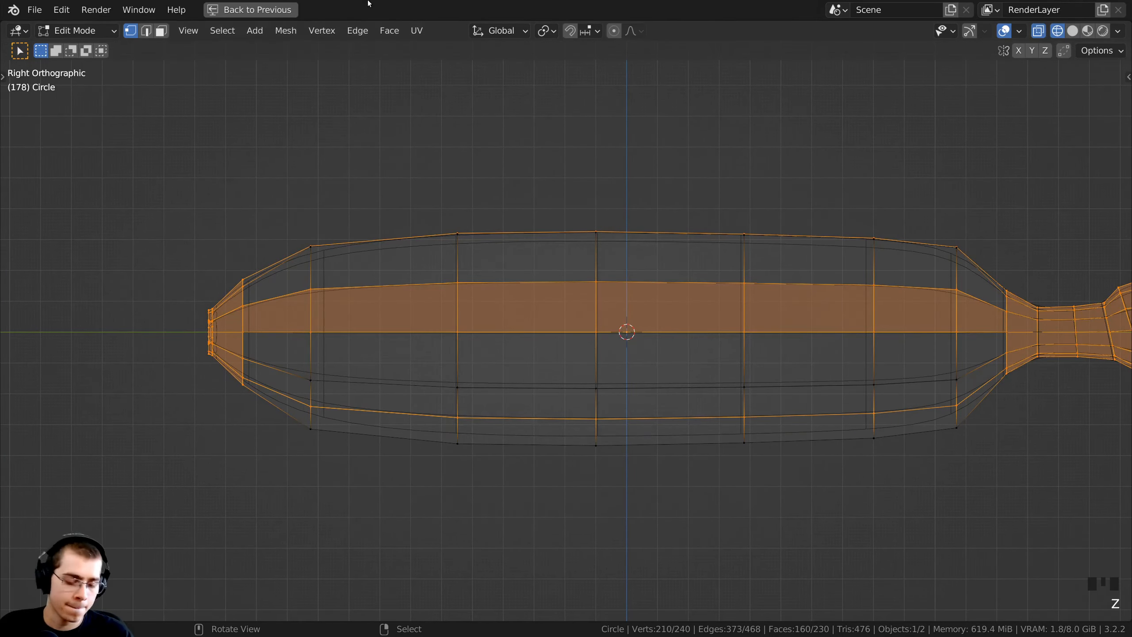
- Box-deselect the vertices of the lower end and the stem, keeping only the body loops between the ridges selected
key("b")
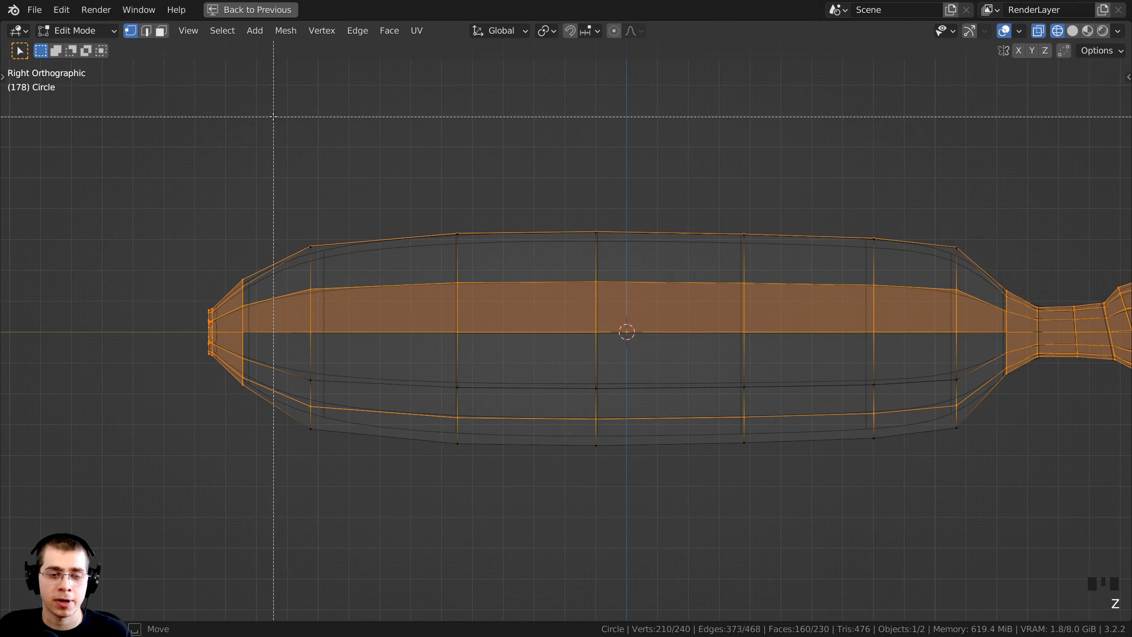
left_click_drag(273, 117, 112, 496)
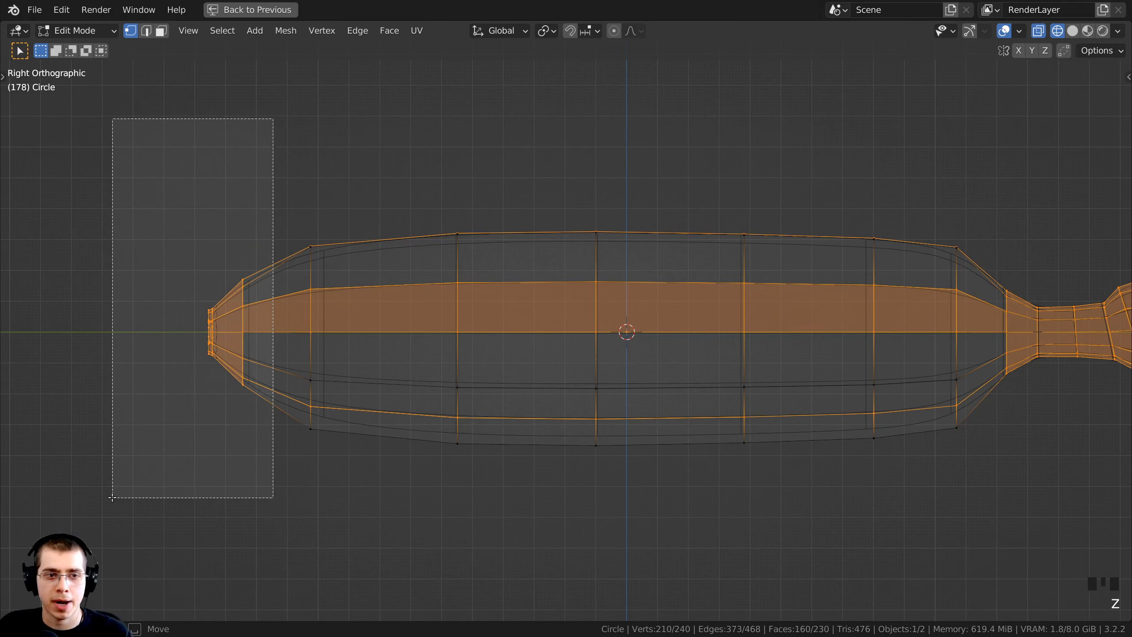
middle_click_drag(112, 497, 111, 497)
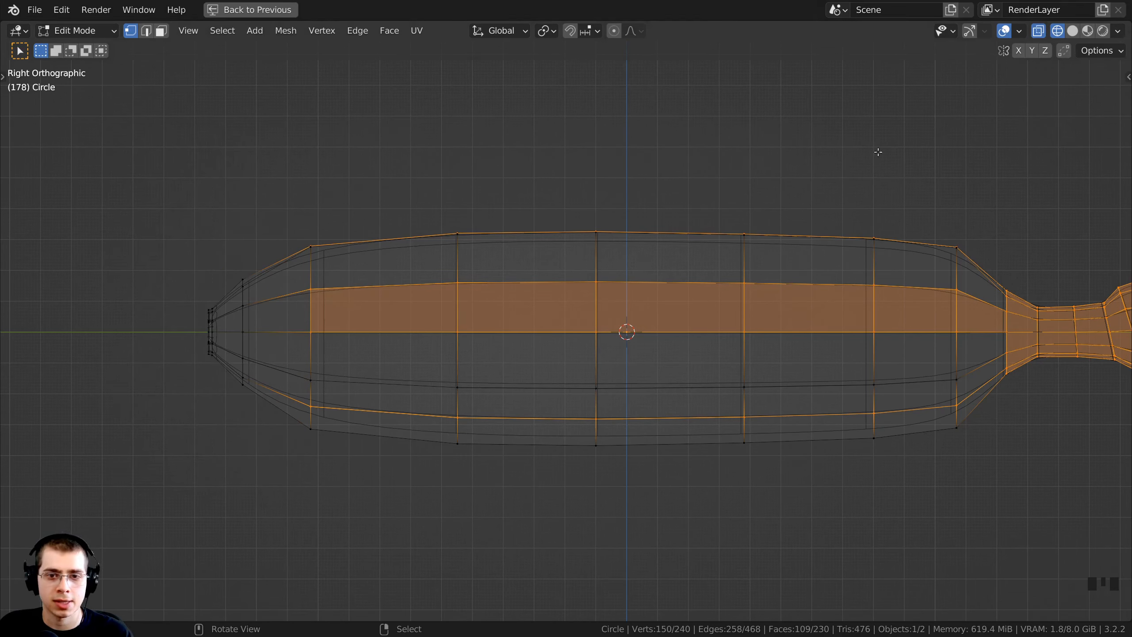
middle_click_drag(877, 152, 464, 148, "shift")
key("b")
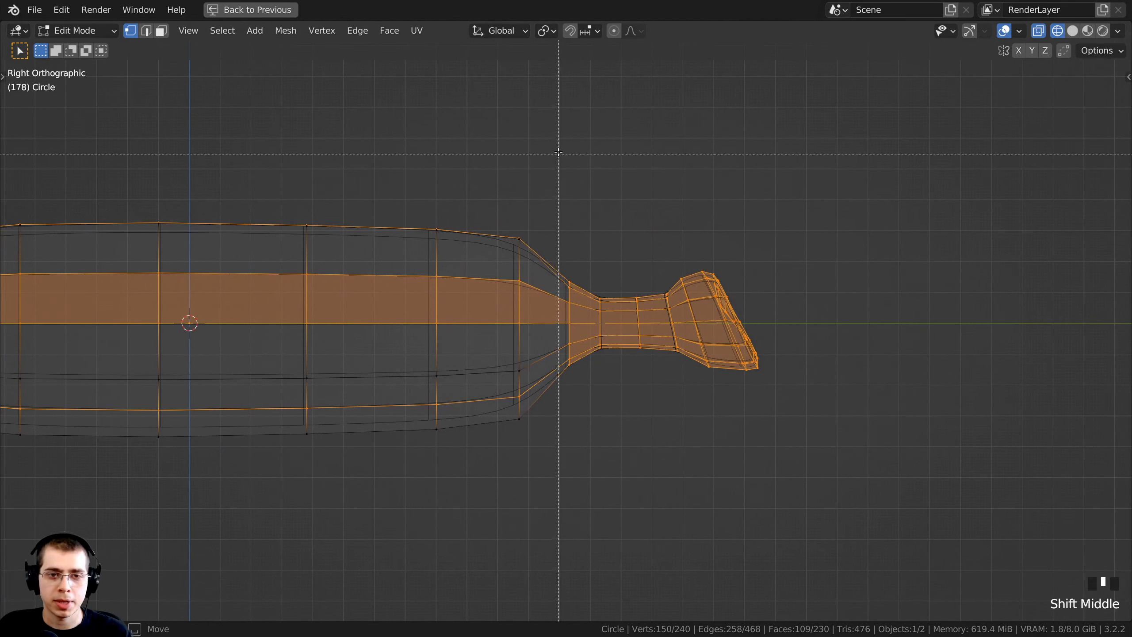
left_click_drag(545, 101, 884, 526)
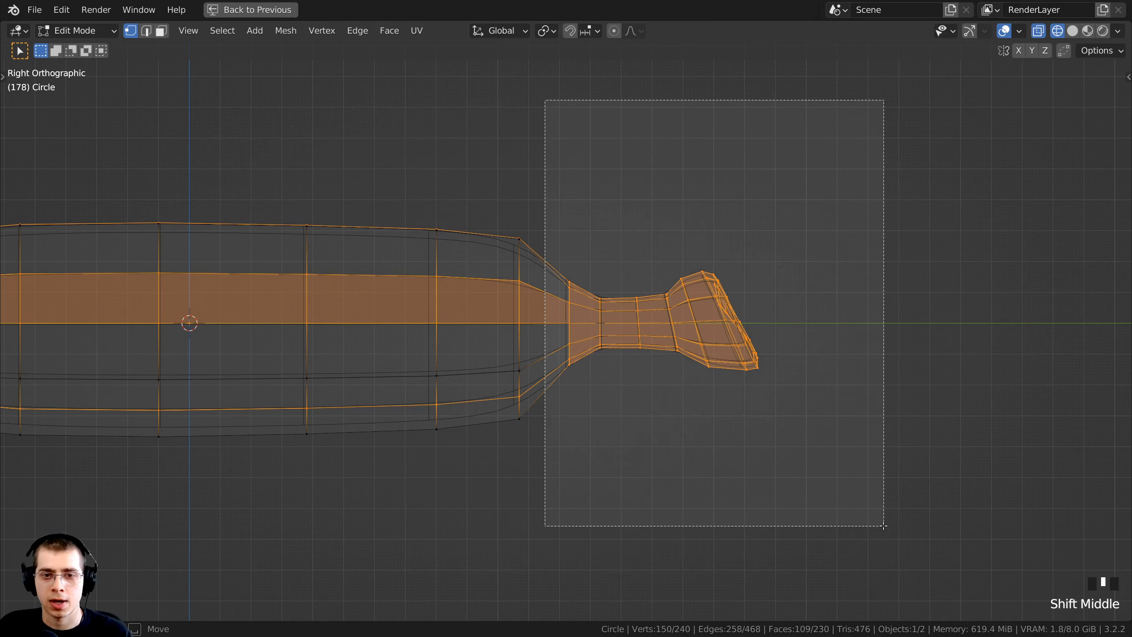
middle_click_drag(884, 526, 884, 526, "shift")
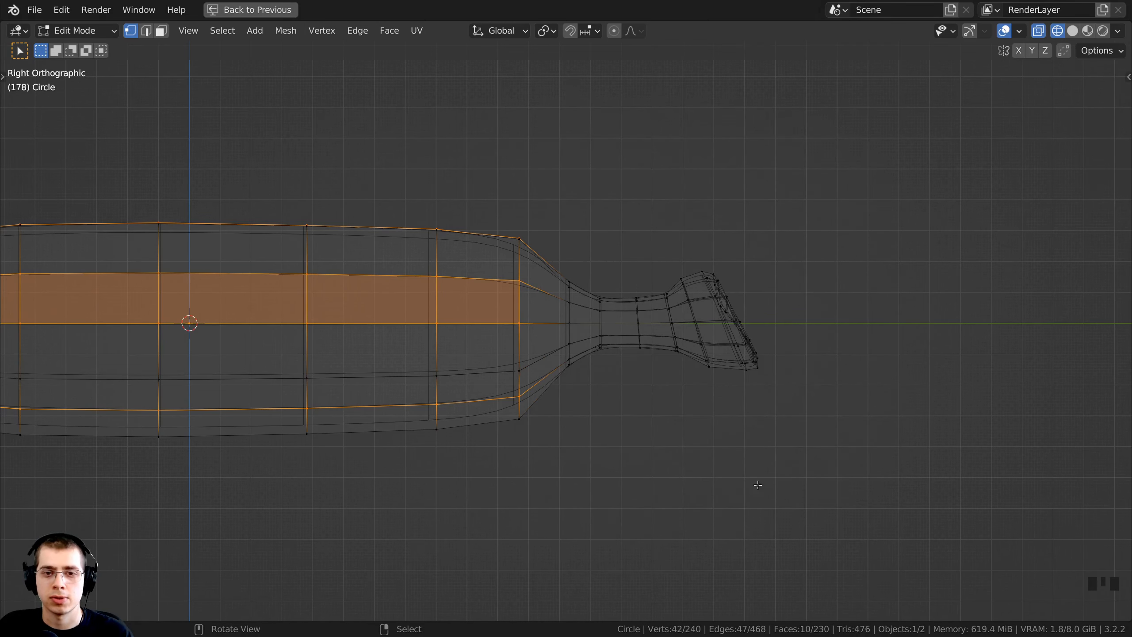
scroll(435, 315, "down", 3)
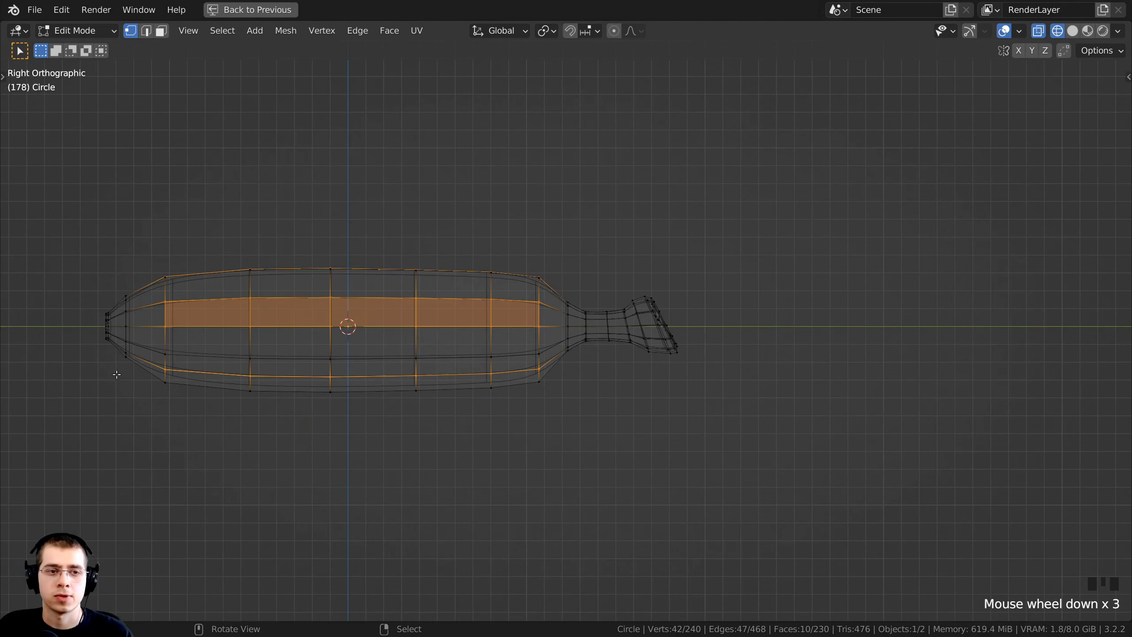
- In front orthographic view with solid shading, scale the selected body loops to about 0.94 while locking the global Y axis
key("z")
left_click(758, 392)
mouse_move(758, 392)
middle_mouse_down()
mouse_move(581, 470)
mouse_move(750, 423)
mouse_move(685, 390)
mouse_move(722, 384)
middle_mouse_up()
key("KP_1")
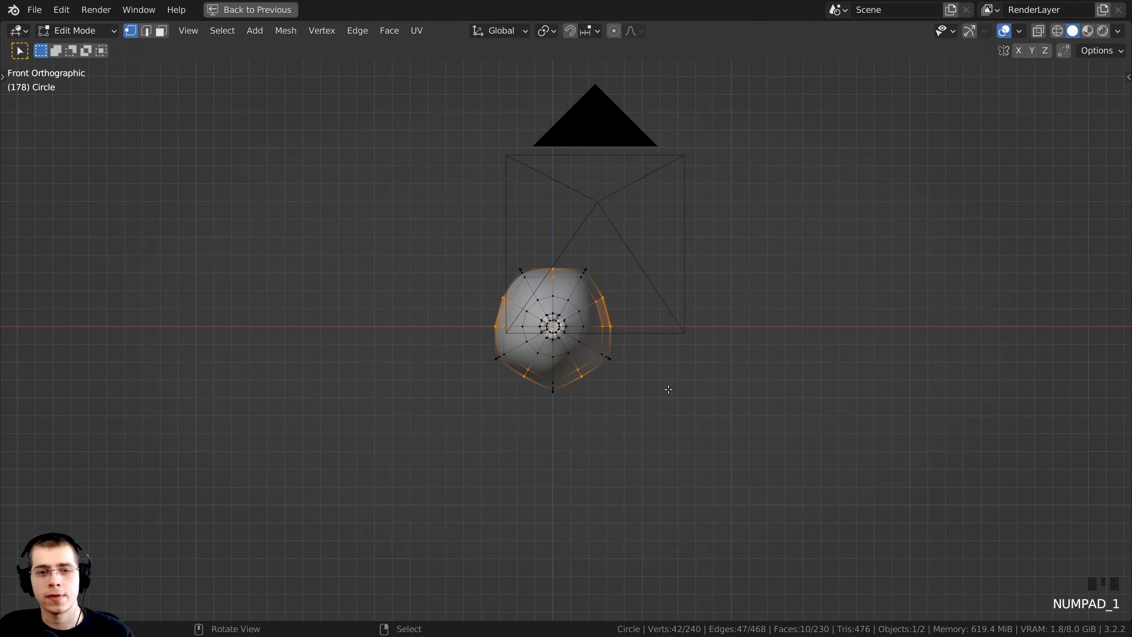
middle_click_drag(732, 296, 757, 329, "shift")
scroll(693, 306, "up", 4)
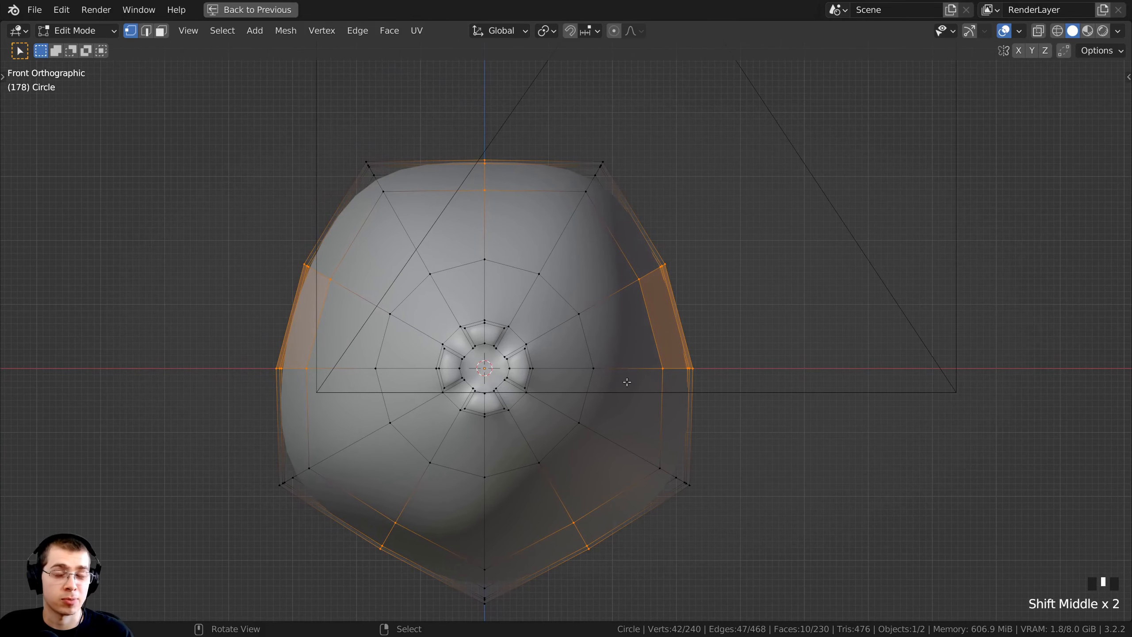
key("s")
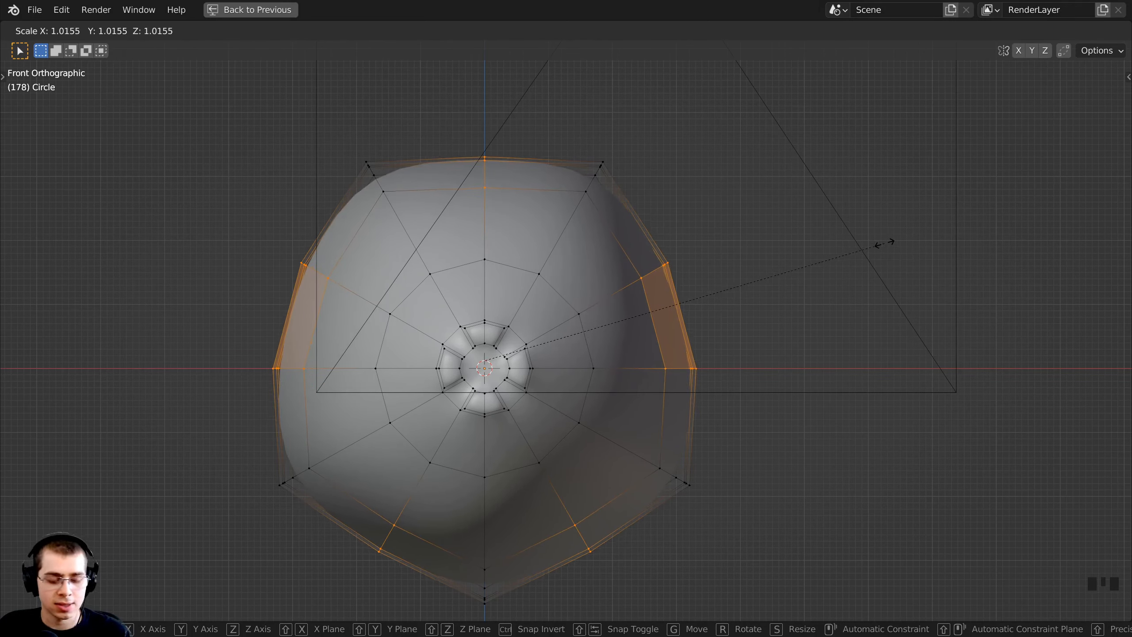
key("shift+y")
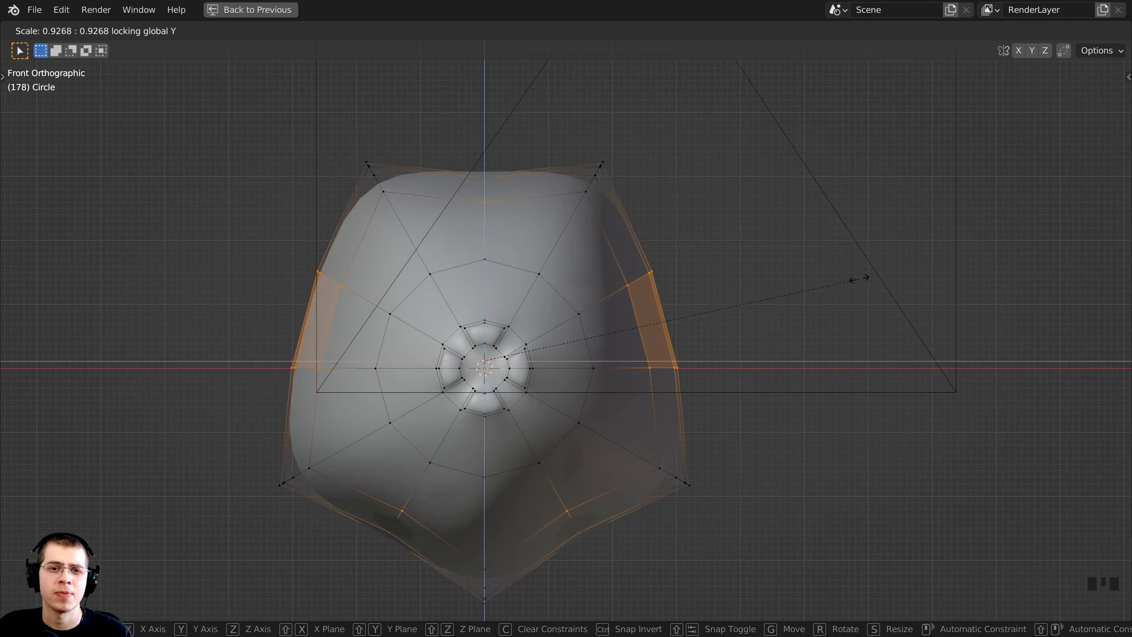
key("shift")
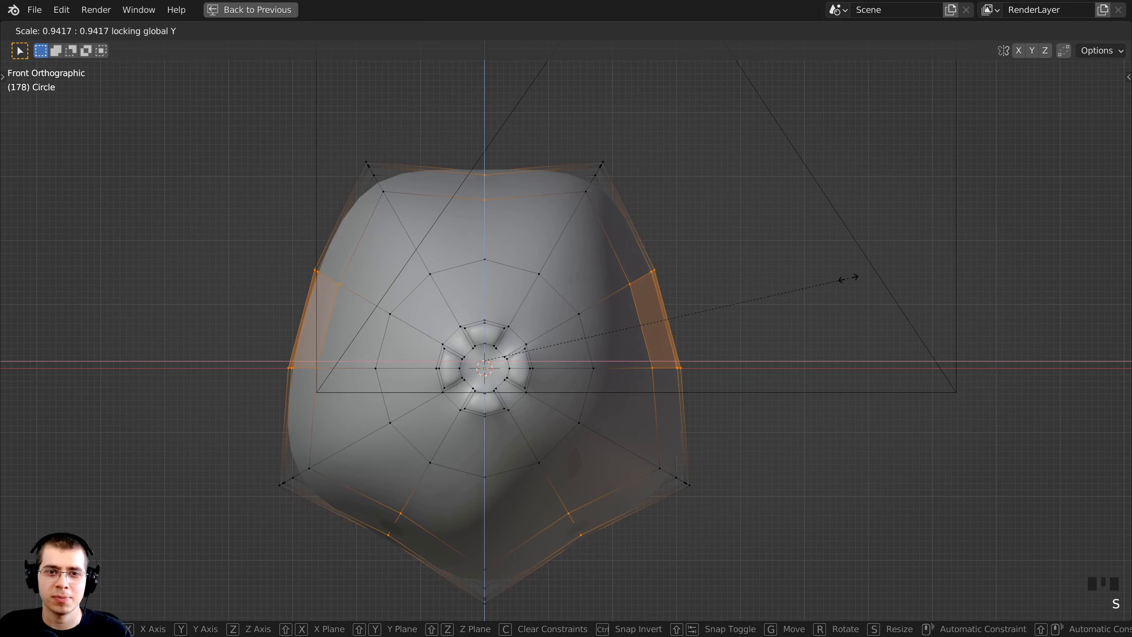
left_click(854, 277)
scroll(339, 473, "down", 3)
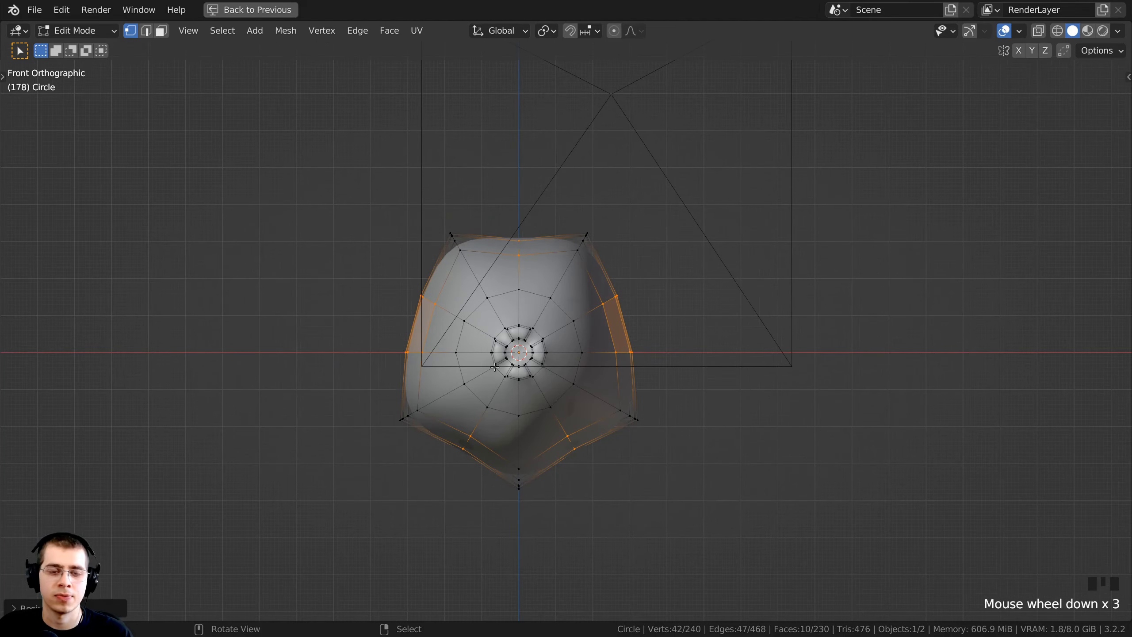
key("Tab")
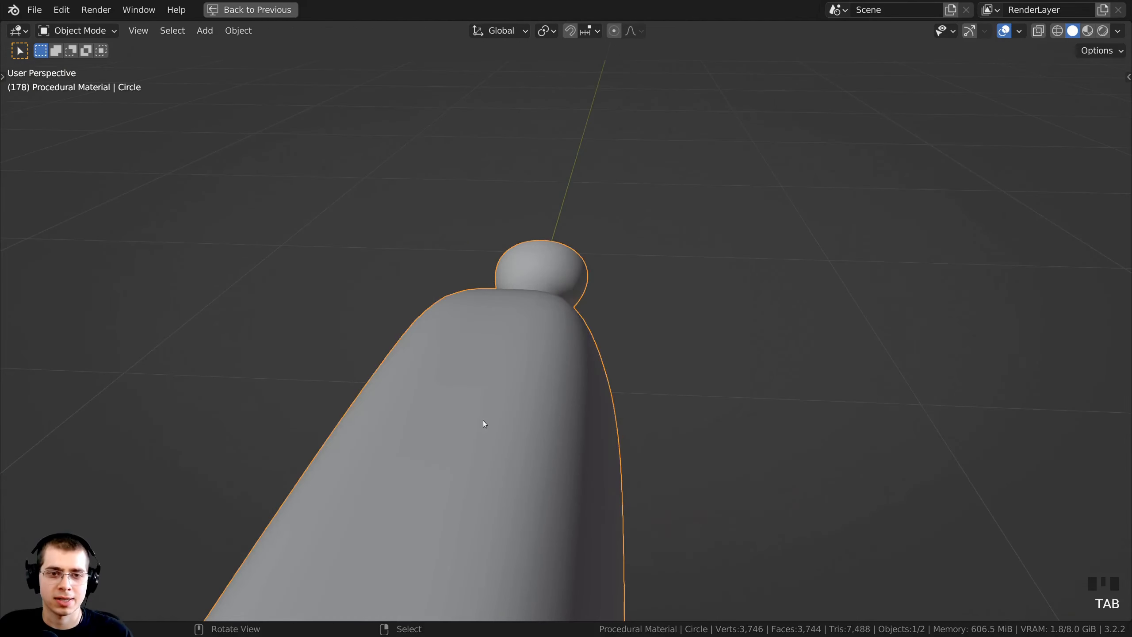
- Inspect the banana's ridges, lower end and stem from several angles in Object Mode
scroll(483, 420, "down", 1)
middle_click_drag(482, 421, 228, 223)
scroll(229, 223, "up", 2)
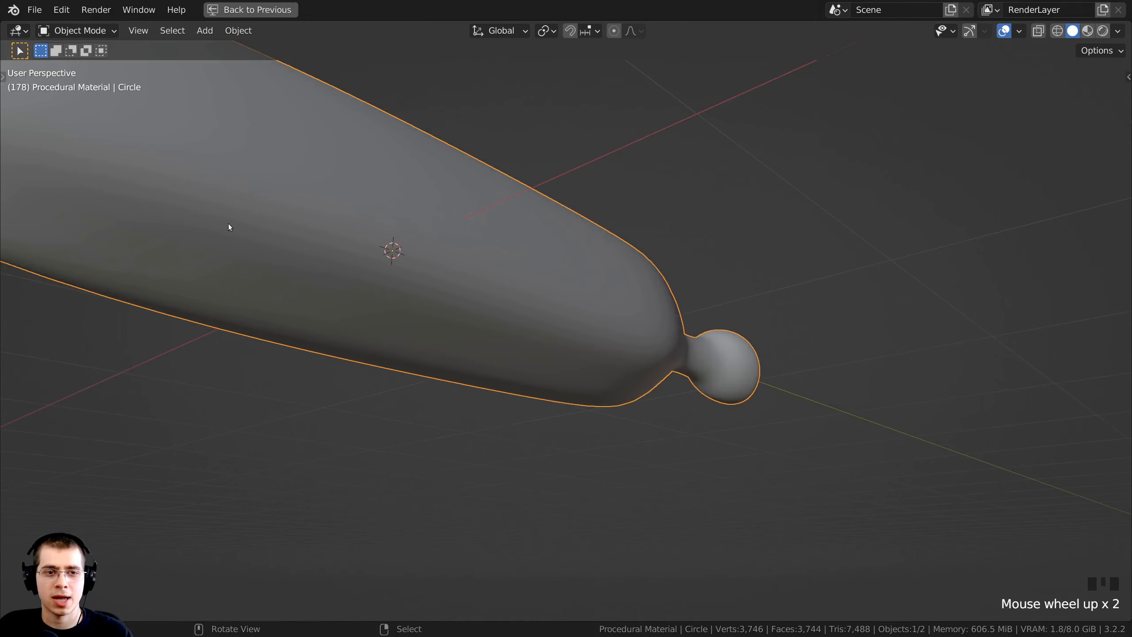
scroll(315, 285, "down", 2)
middle_click_drag(314, 285, 379, 388)
middle_click_drag(378, 388, 476, 424, "shift")
scroll(477, 424, "up", 1)
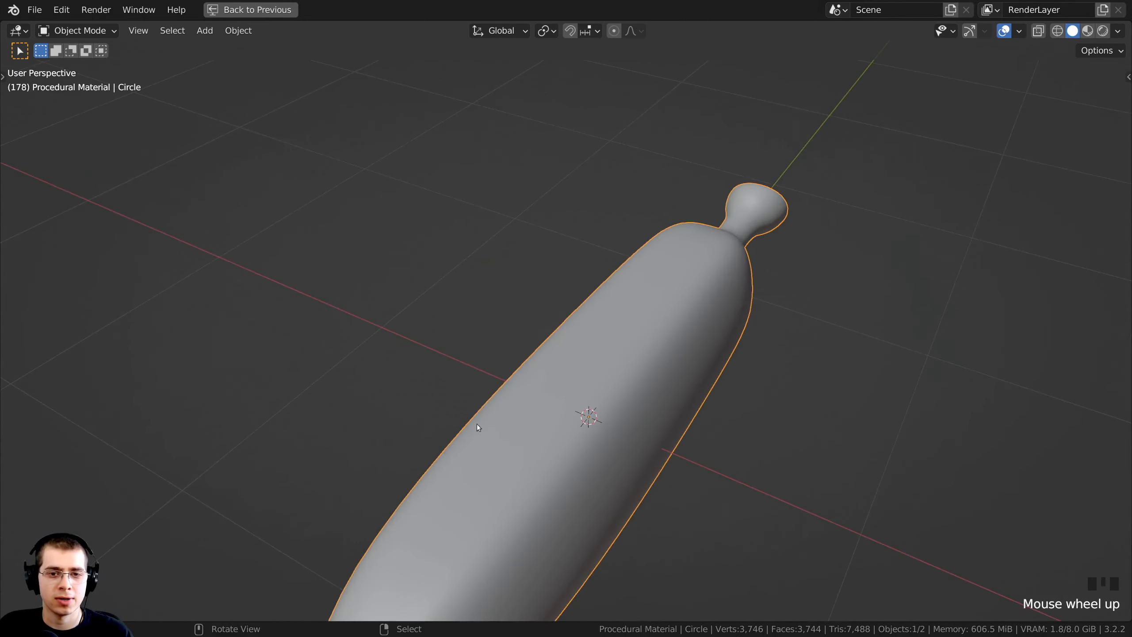
middle_click_drag(577, 508, 484, 263)
scroll(660, 414, "down", 2)
middle_click_drag(688, 261, 423, 281)
middle_click_drag(423, 280, 455, 299, "shift")
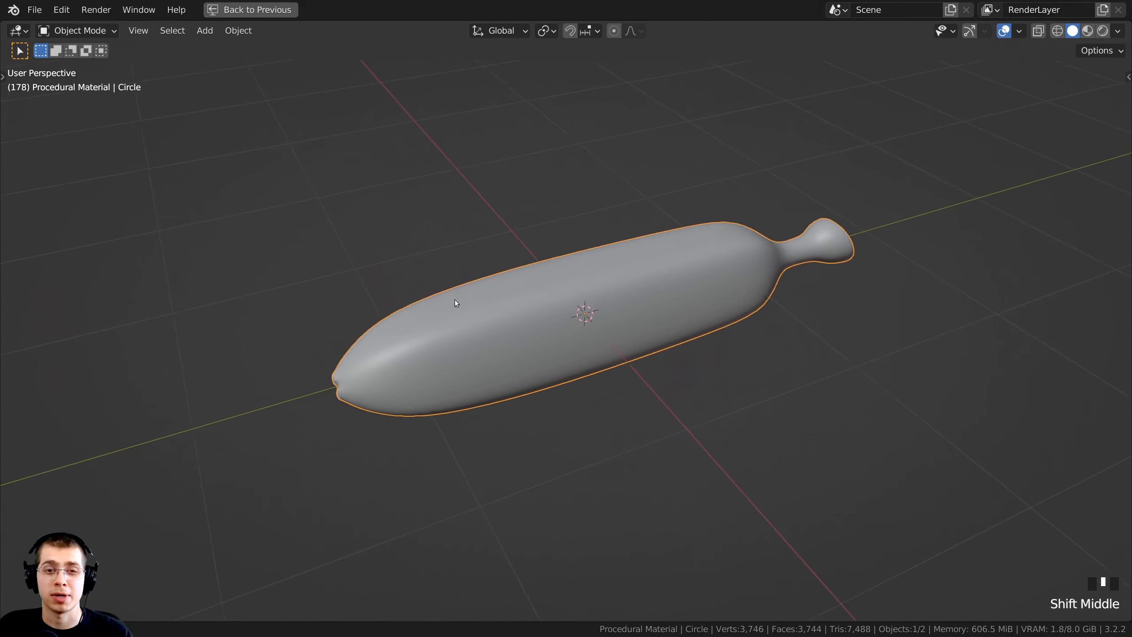
scroll(442, 303, "up", 4)
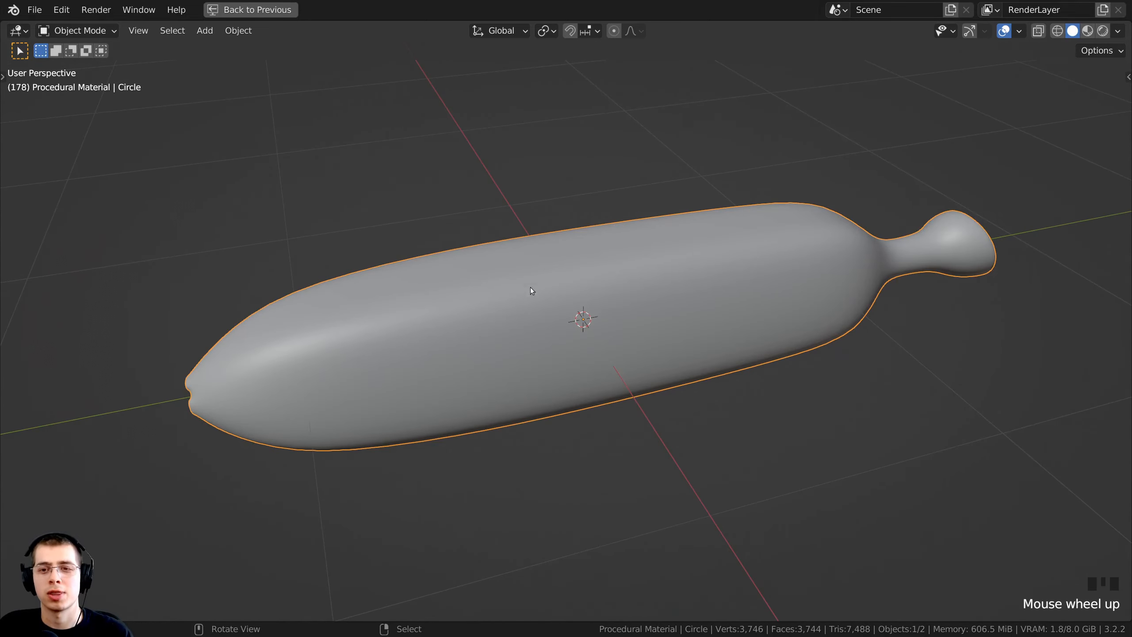
middle_click_drag(693, 154, 829, 465)
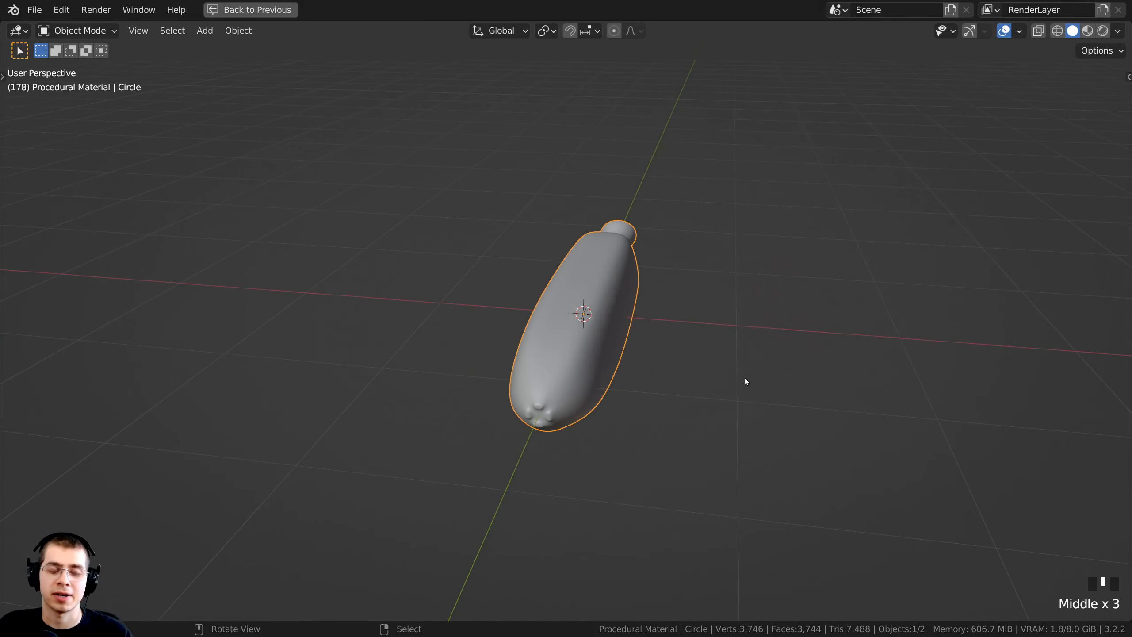
middle_click_drag(746, 381, 500, 340)
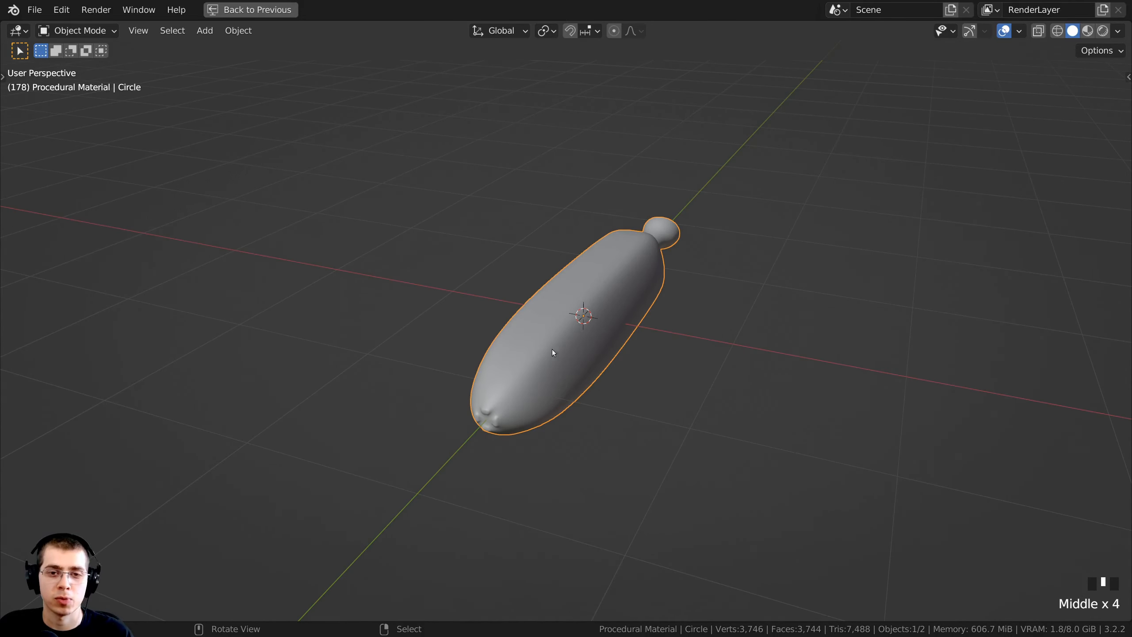
middle_click_drag(611, 159, 598, 156)
middle_click_drag(706, 218, 663, 212)
middle_click_drag(514, 183, 525, 185)
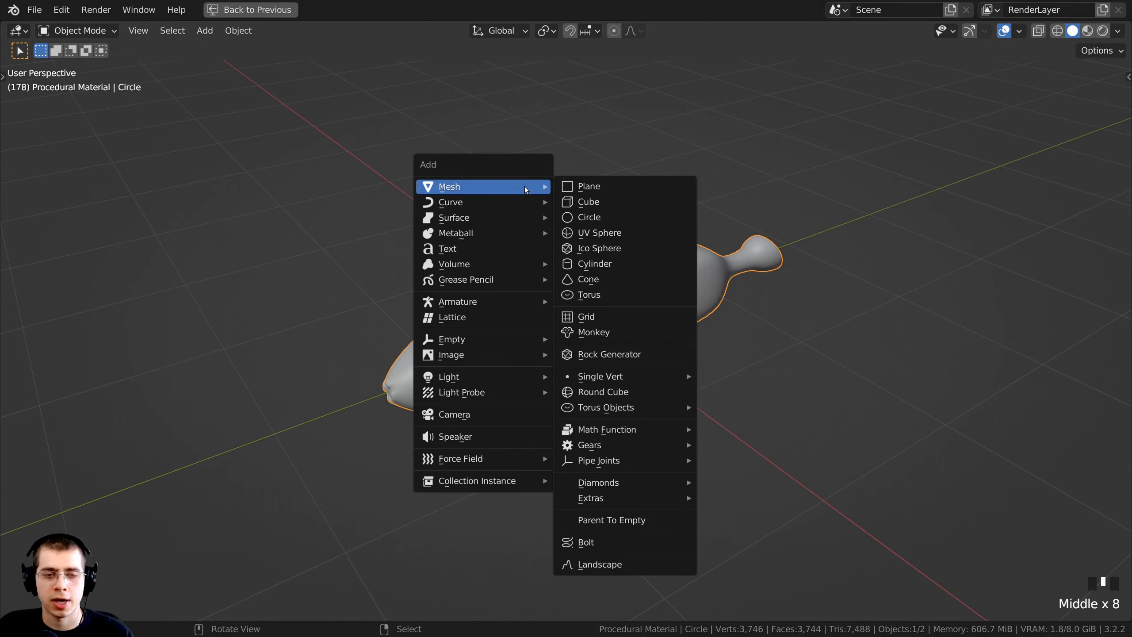
- Add a Bezier curve and open it in Edit Mode from the top orthographic view
mouse_move(475, 205)
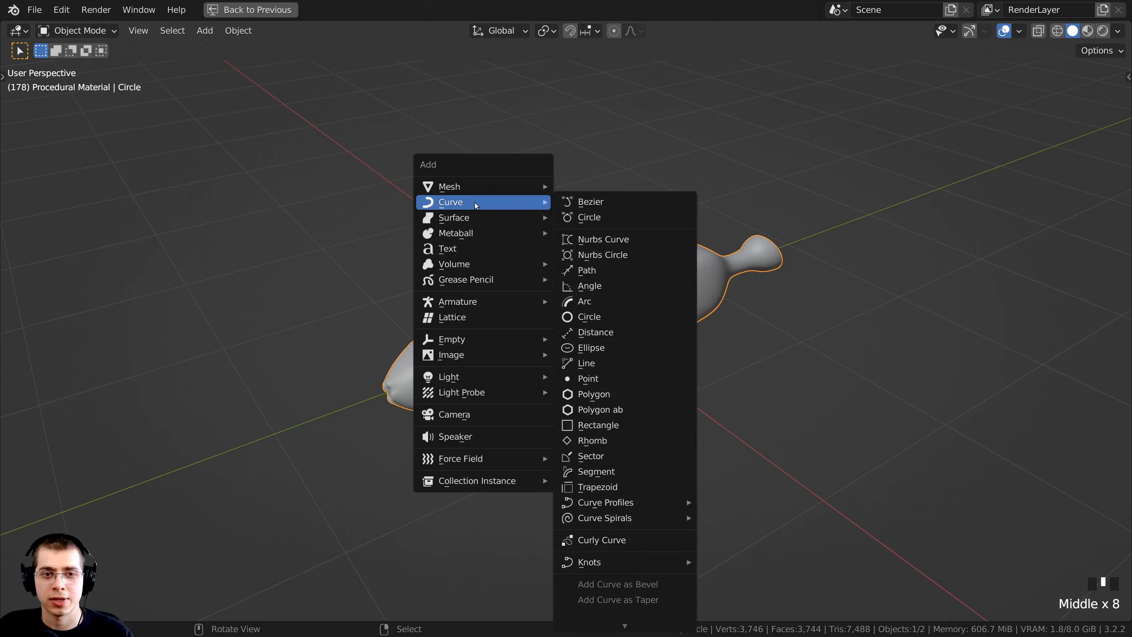
left_click(582, 205)
middle_click_drag(542, 267, 534, 326)
key("Tab")
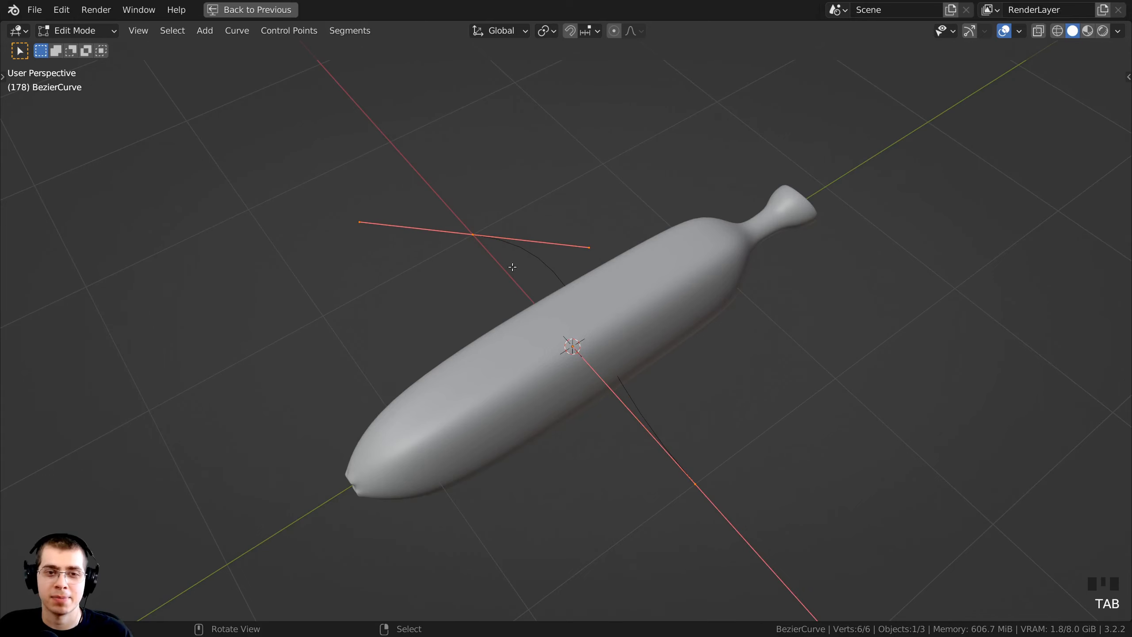
scroll(512, 267, "down", 3)
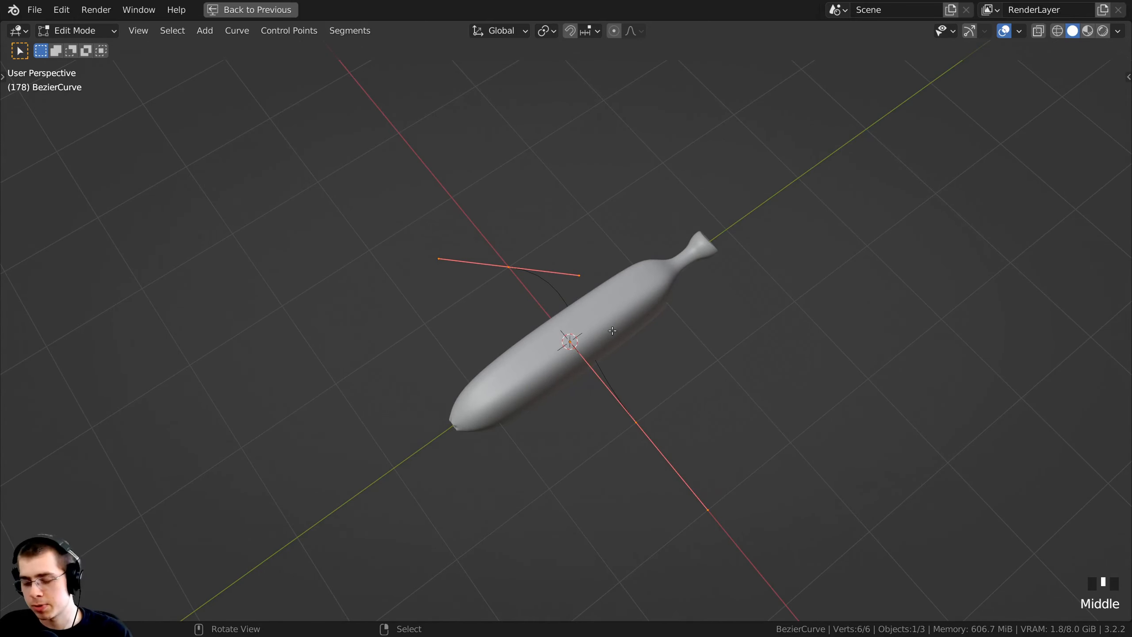
key("KP_7")
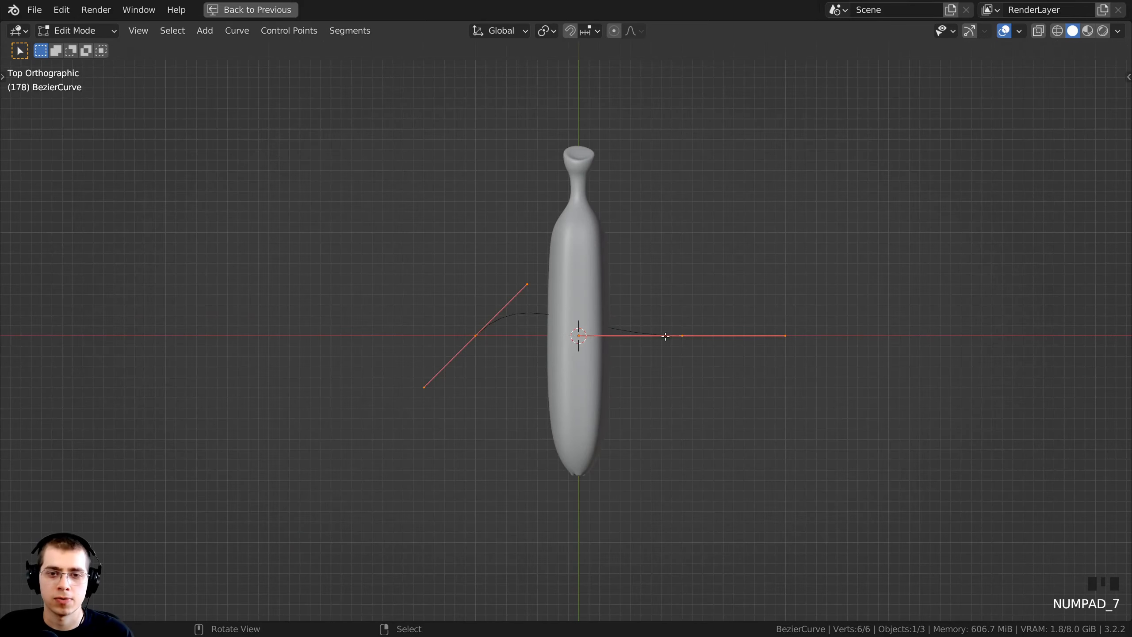
- Rotate the curve's right control point about 45 degrees so its handle slopes downward, and move the point outward
right_click(680, 334)
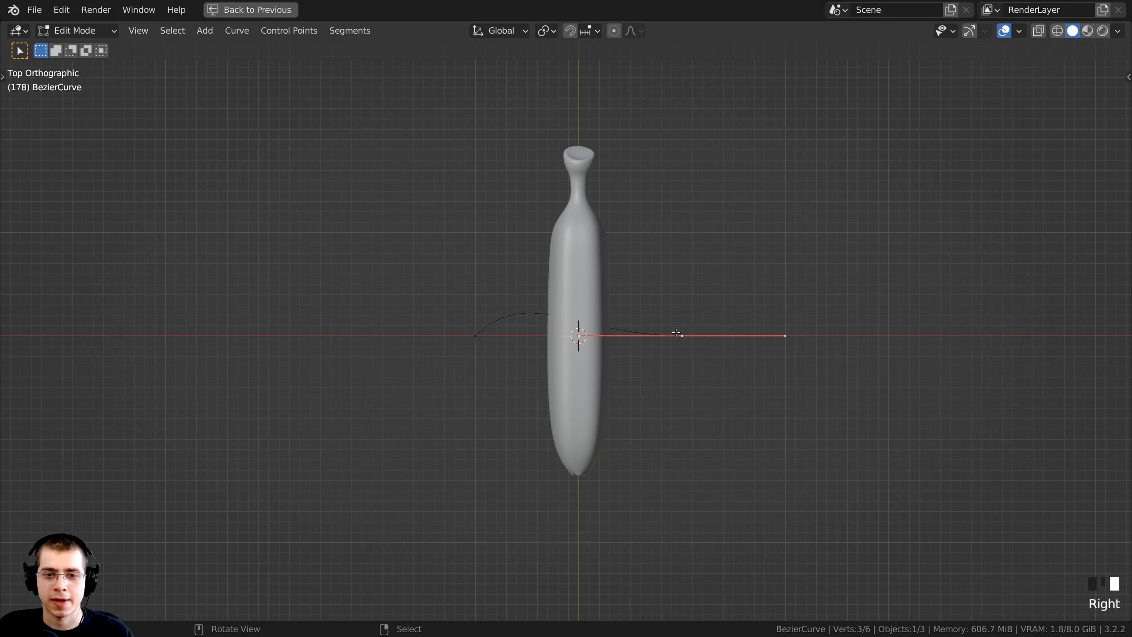
key("r")
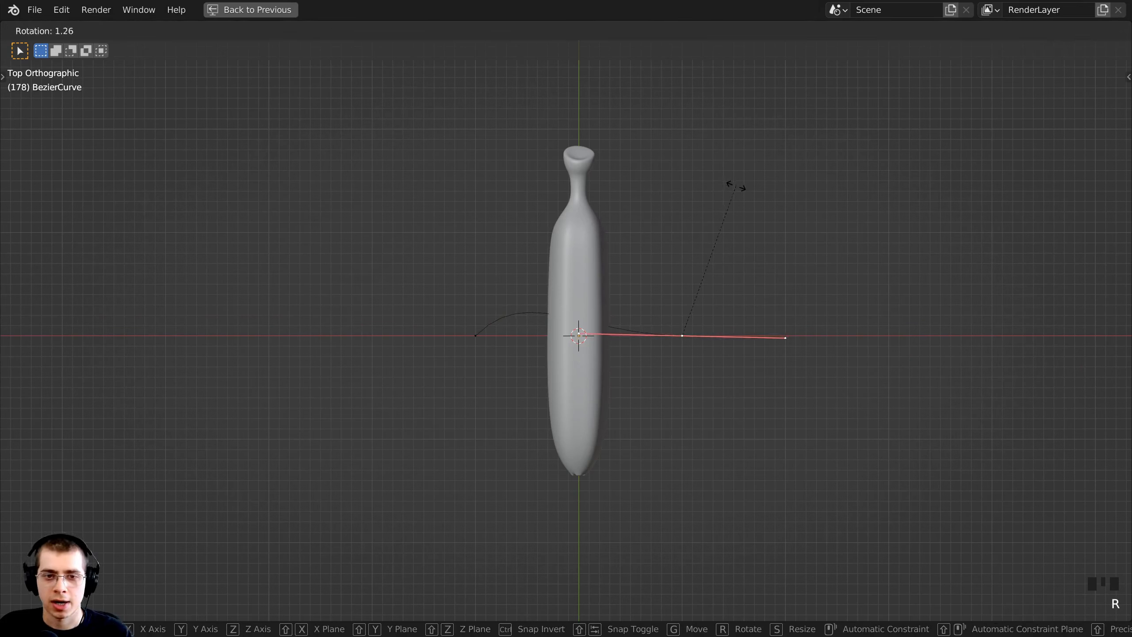
left_click(758, 299)
key("g")
left_click(786, 301)
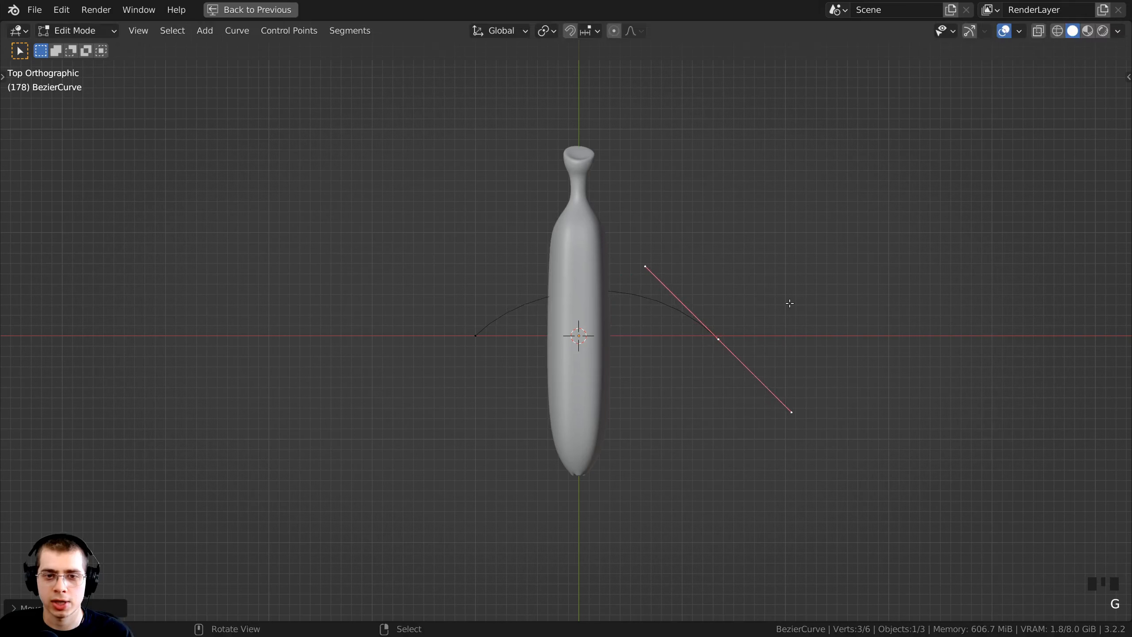
- Scale the handles of the curve's left control point by about 1.64 and move the point outward
right_click(482, 336)
key("s")
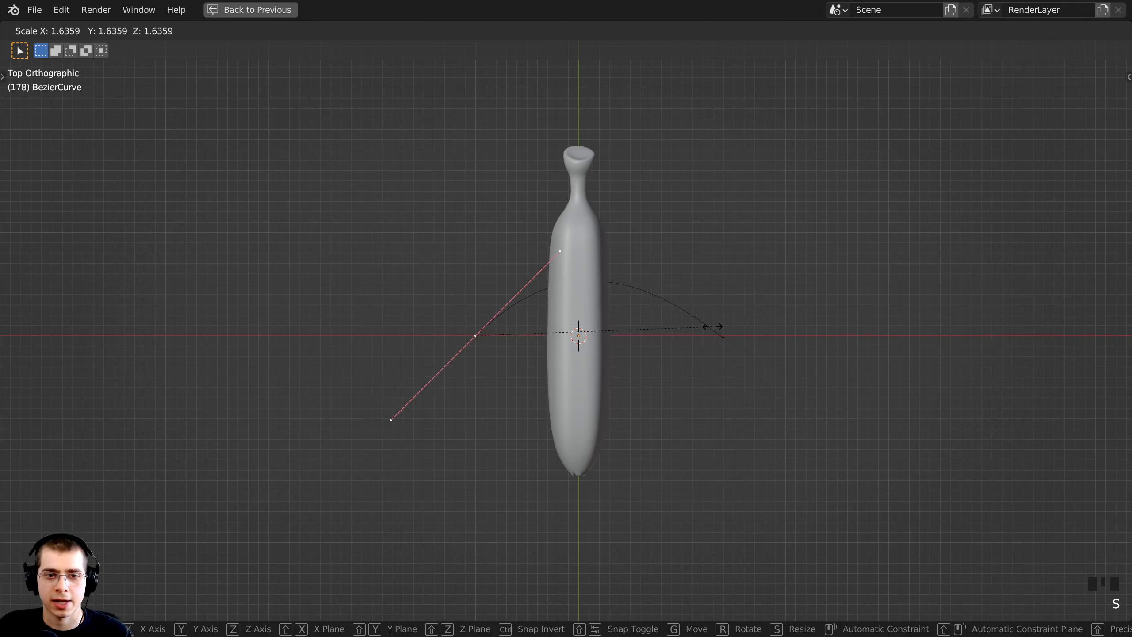
left_click(661, 325)
- Scale, move and rotate the curve's right control point to form a symmetrical arch, and return to Object Mode
right_click(739, 329)
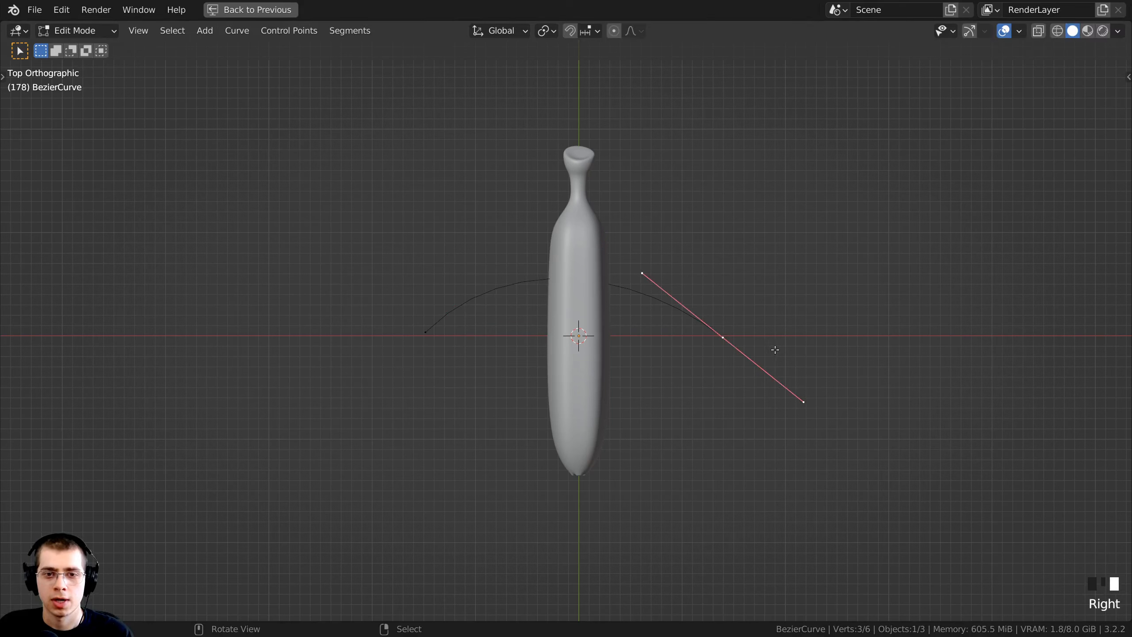
key("s")
left_click(803, 352)
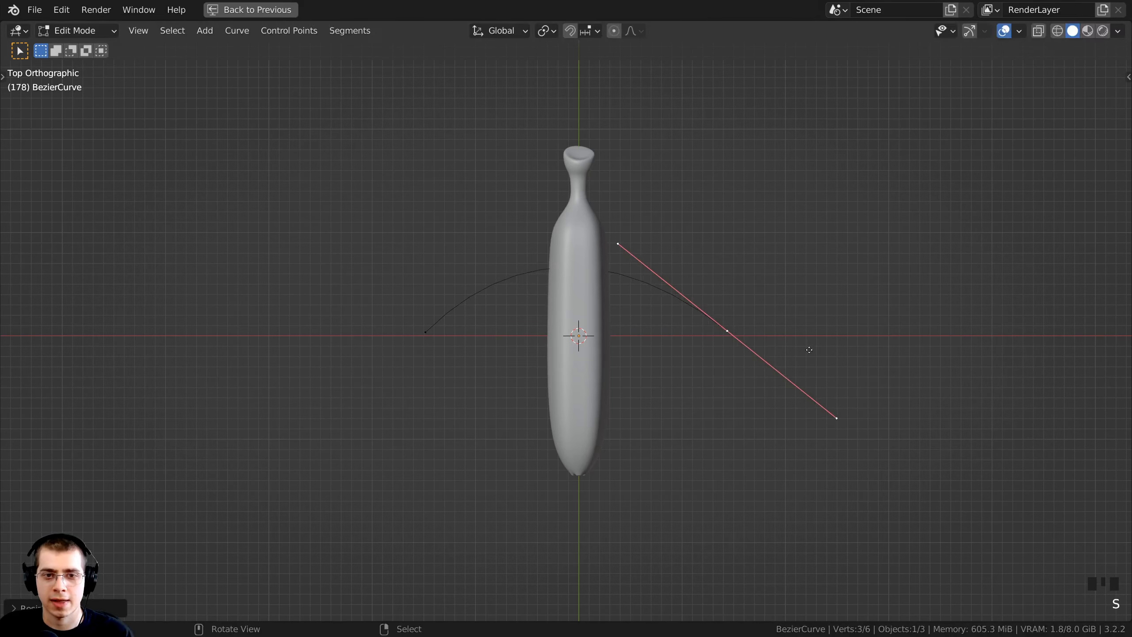
key("g")
left_click(795, 350)
key("r")
left_click(796, 357)
key("a")
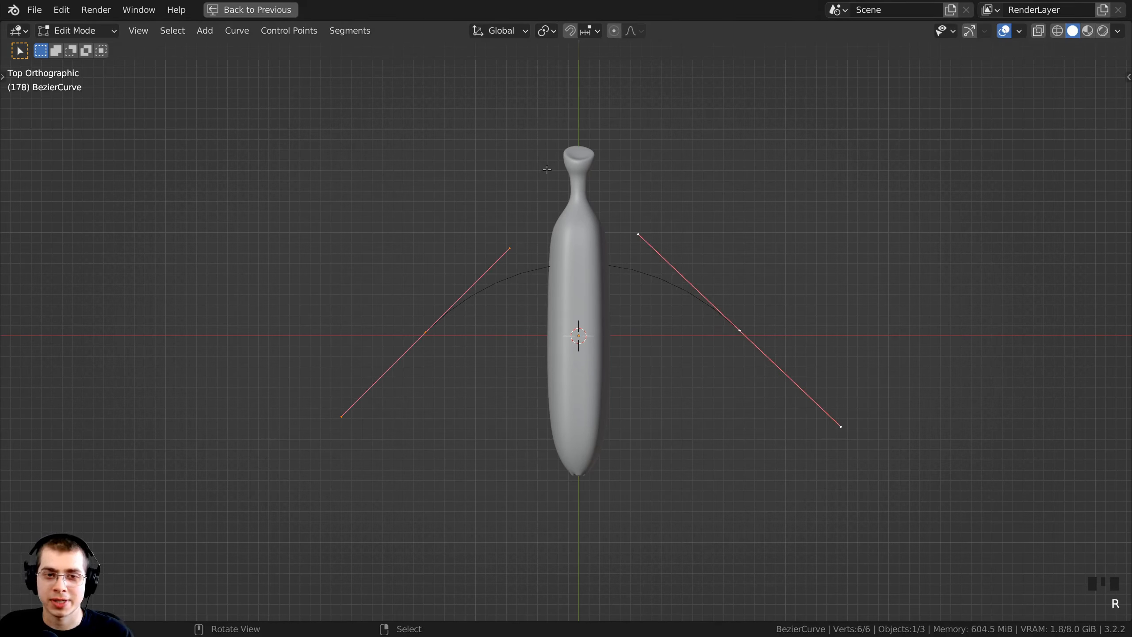
key("Tab")
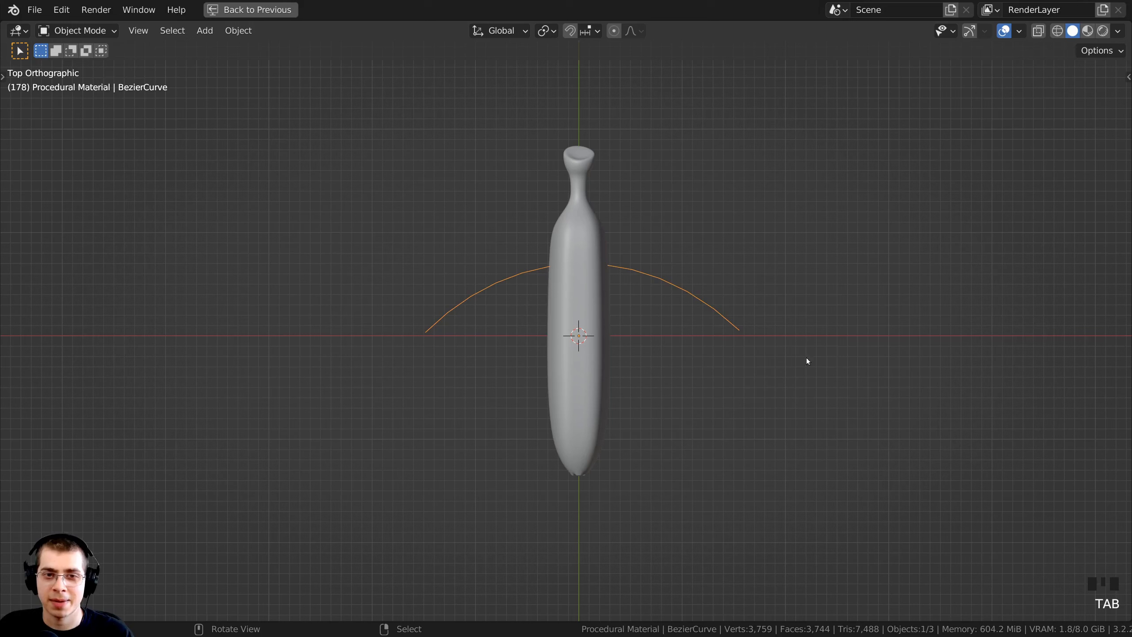
- Select the banana, restore the full workspace layout, widen the 3D viewport and show the banana's modifier settings
right_click(582, 198)
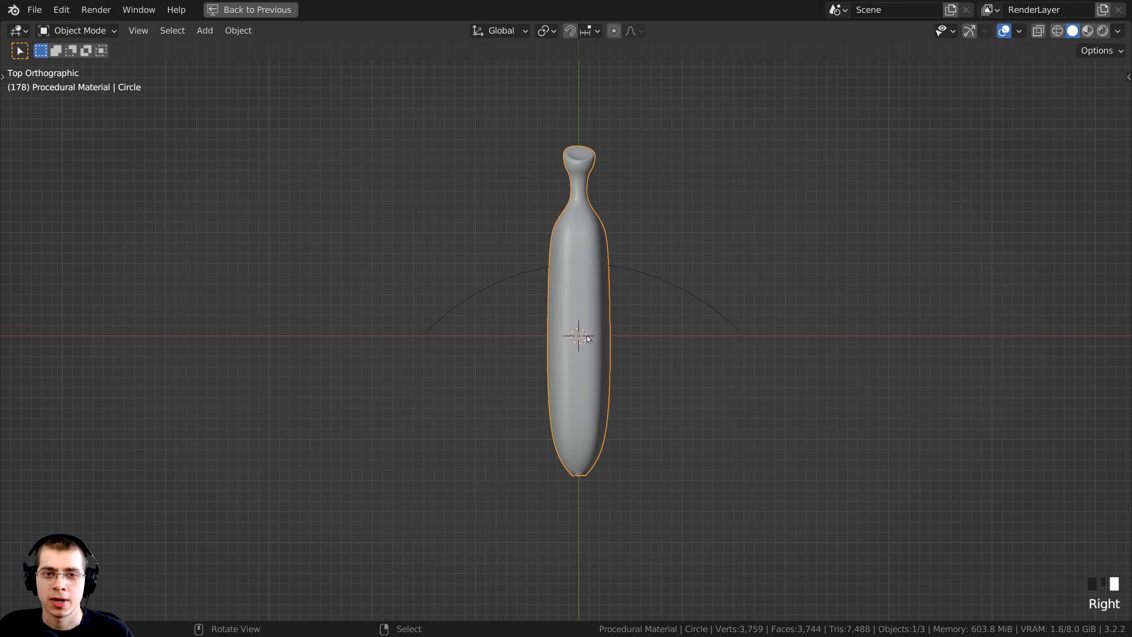
key("ctrl+space")
key("ctrl+space")
key("ctrl+space")
key("ctrl+space")
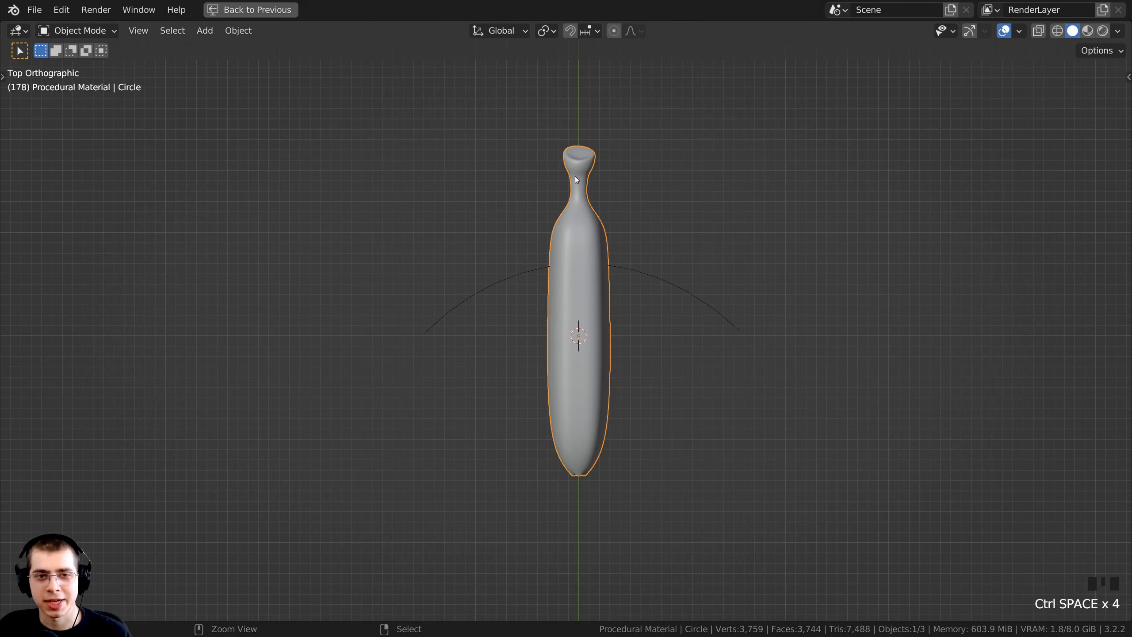
key("ctrl+space")
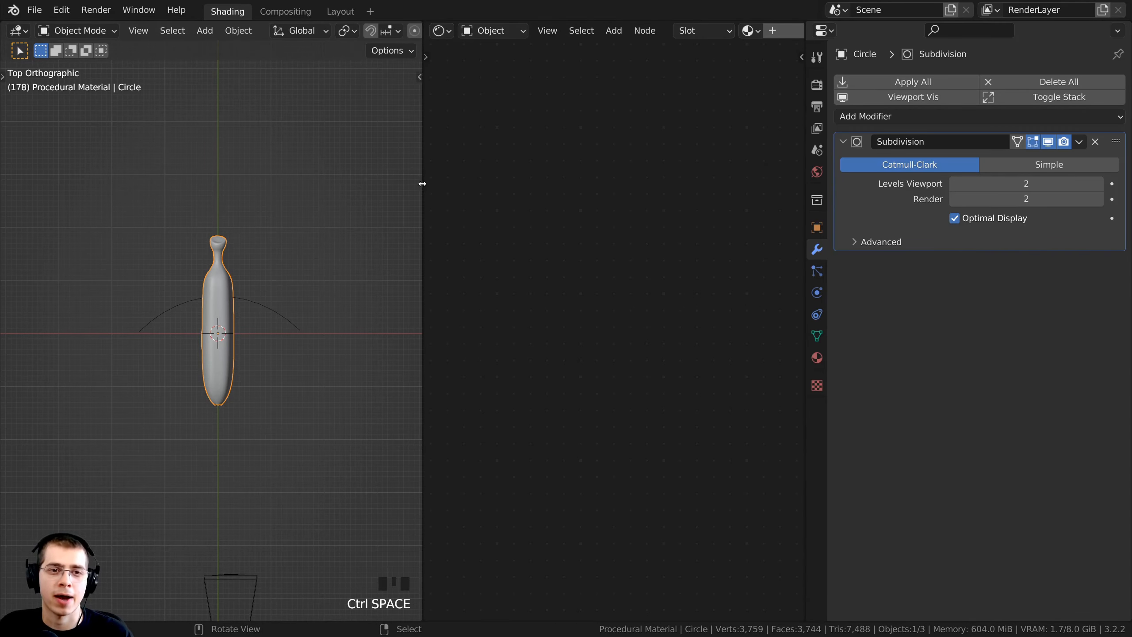
left_click_drag(420, 187, 508, 186)
left_click(816, 172)
left_click(817, 250)
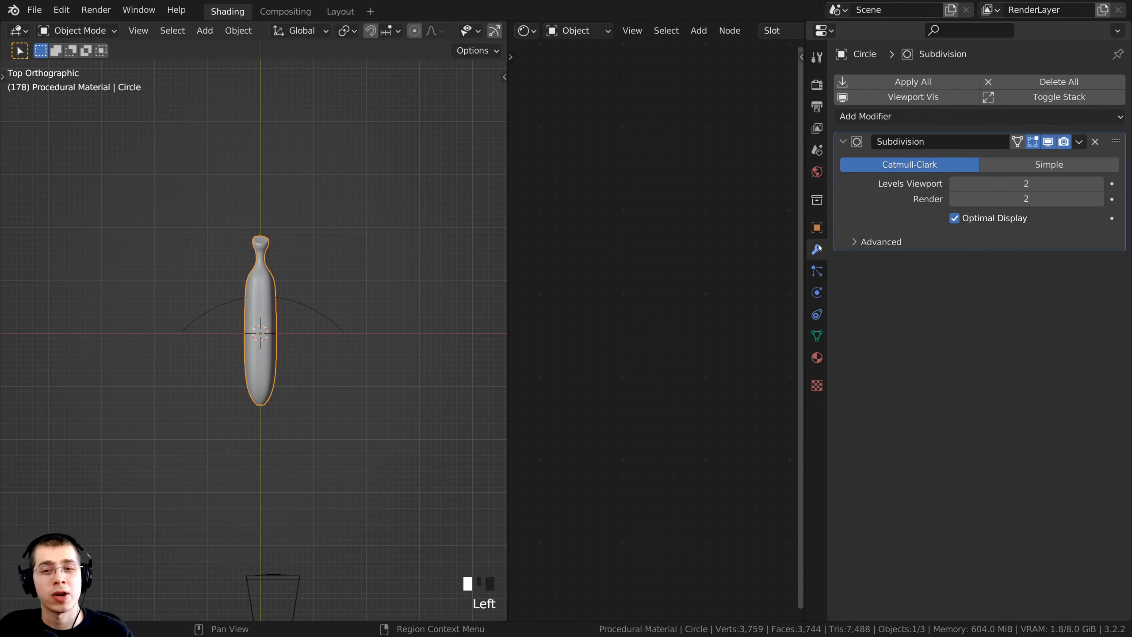
left_click_drag(805, 249, 852, 249)
scroll(219, 225, "up", 3)
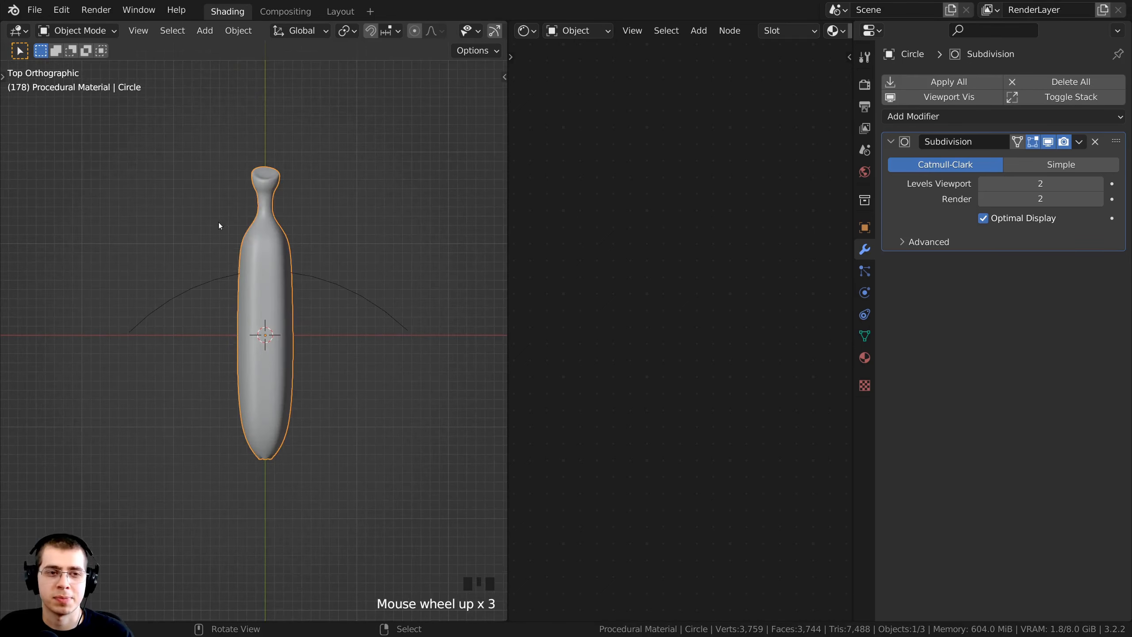
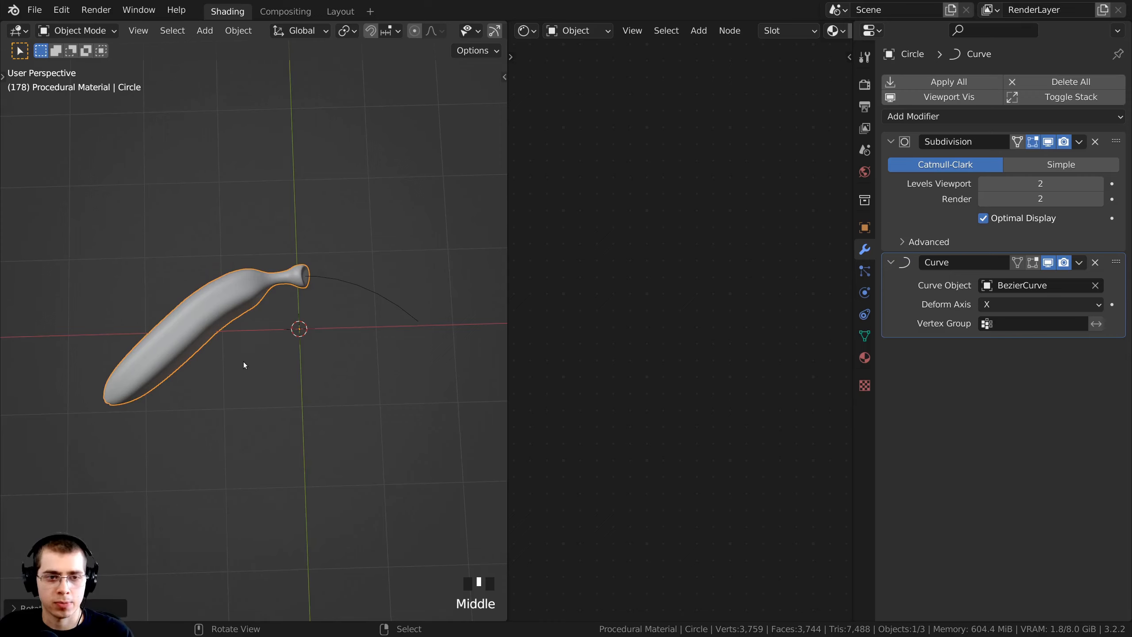
- Move the banana about 1.471 along the global X axis to centre it on the Bezier curve
key("g")
key("x")
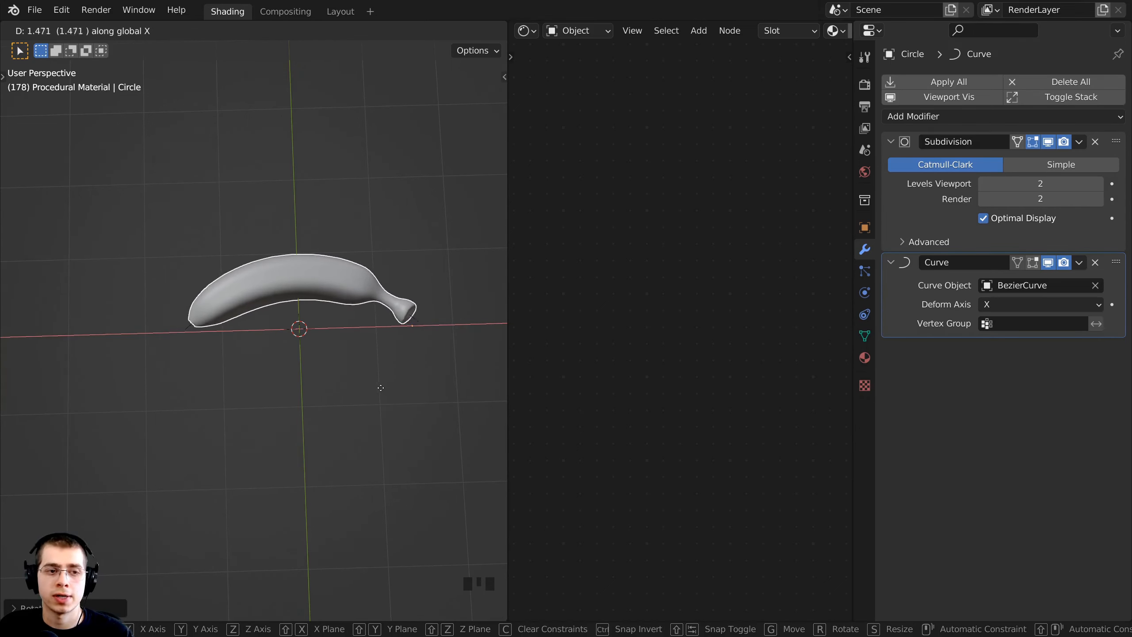
left_click(379, 387)
middle_click_drag(379, 386, 355, 370)
key("g")
key("x")
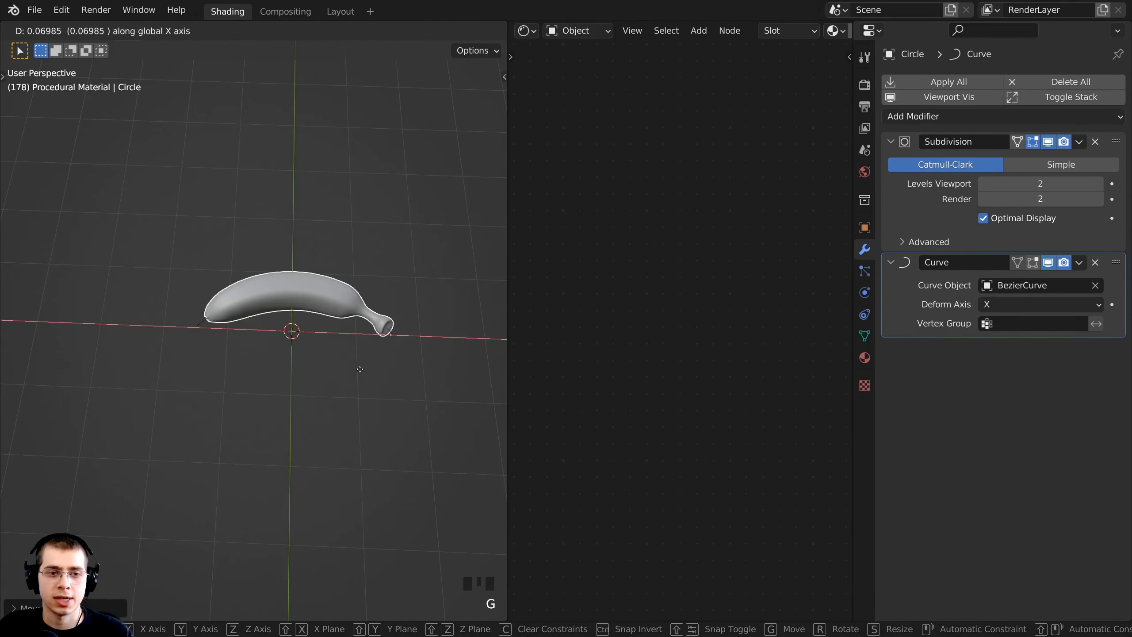
key("Escape")
scroll(396, 339, "up", 1)
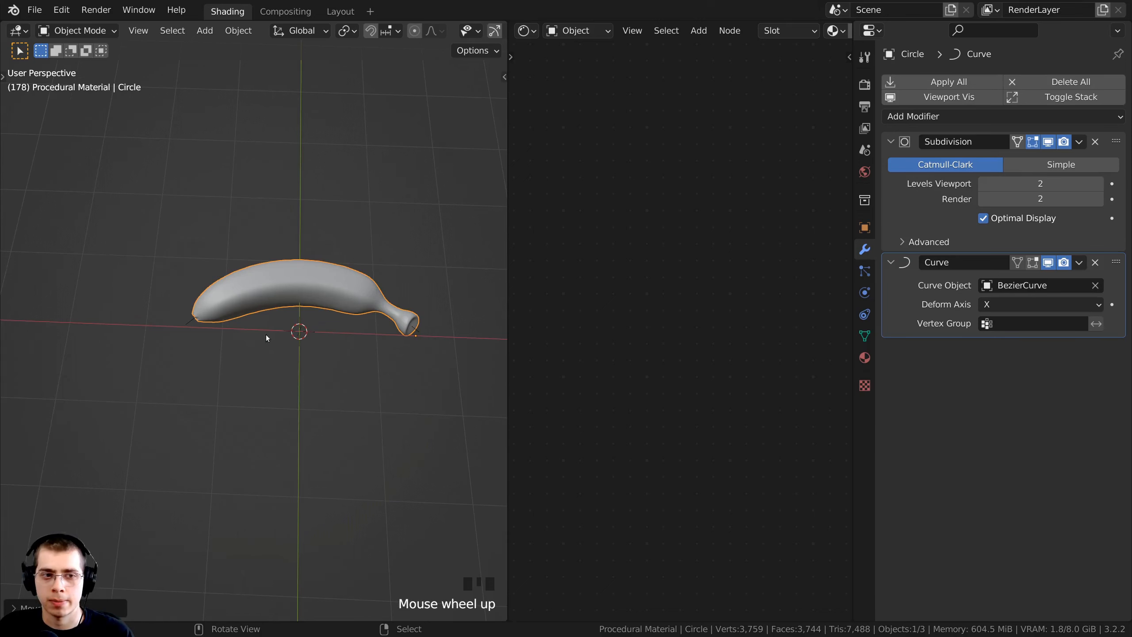
- Edit the Bezier curve from the top view and scale up the handles of its right, stem-end control point
middle_click_drag(266, 337, 169, 347)
right_click(207, 334)
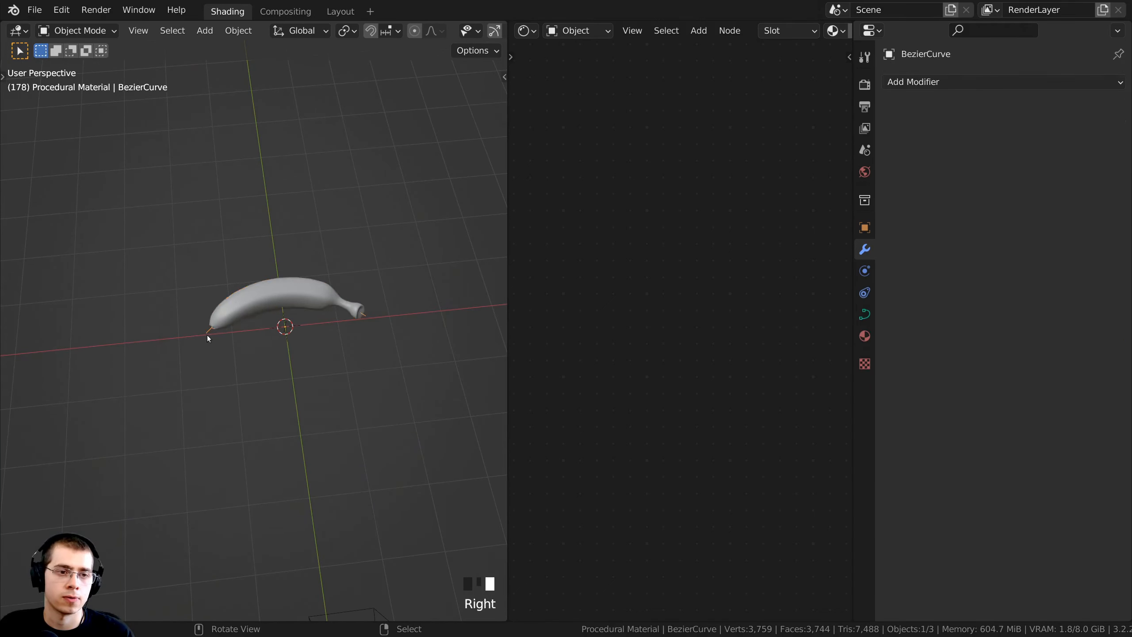
scroll(268, 308, "up", 3)
key("Tab")
key("Tab")
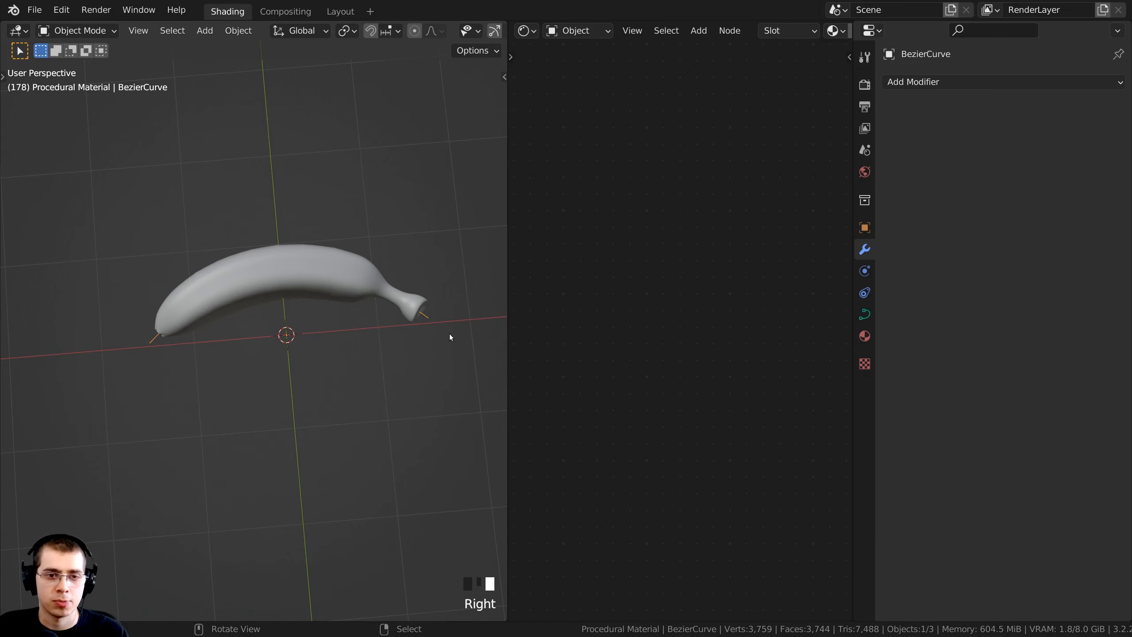
key("Tab")
right_click(437, 315)
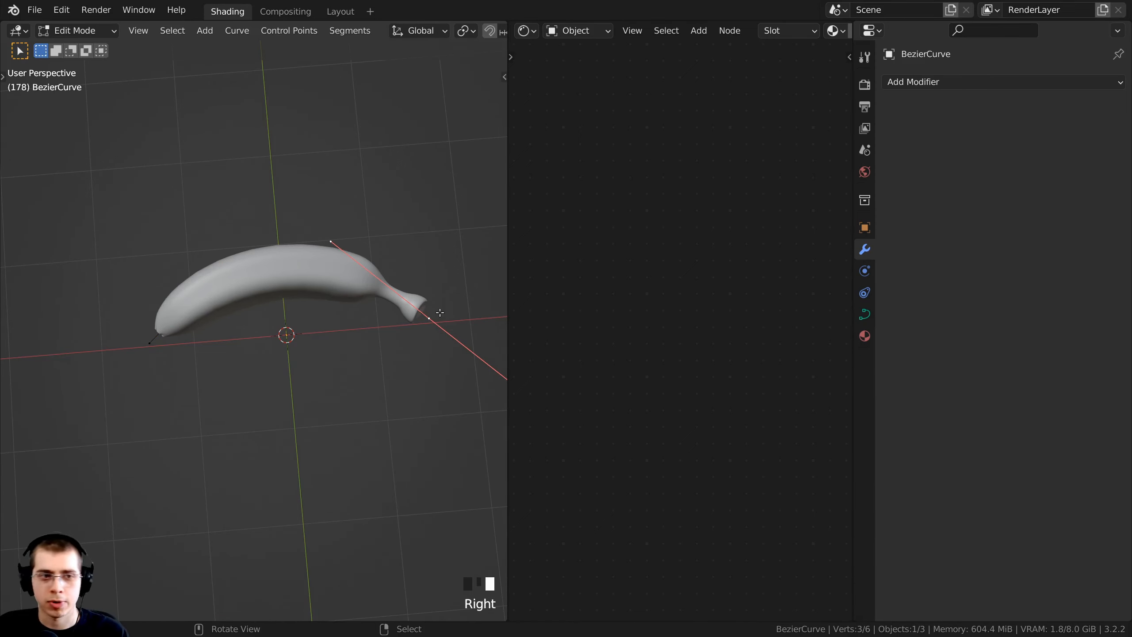
key("KP_7")
middle_click_drag(429, 313, 380, 325, "shift")
key("r")
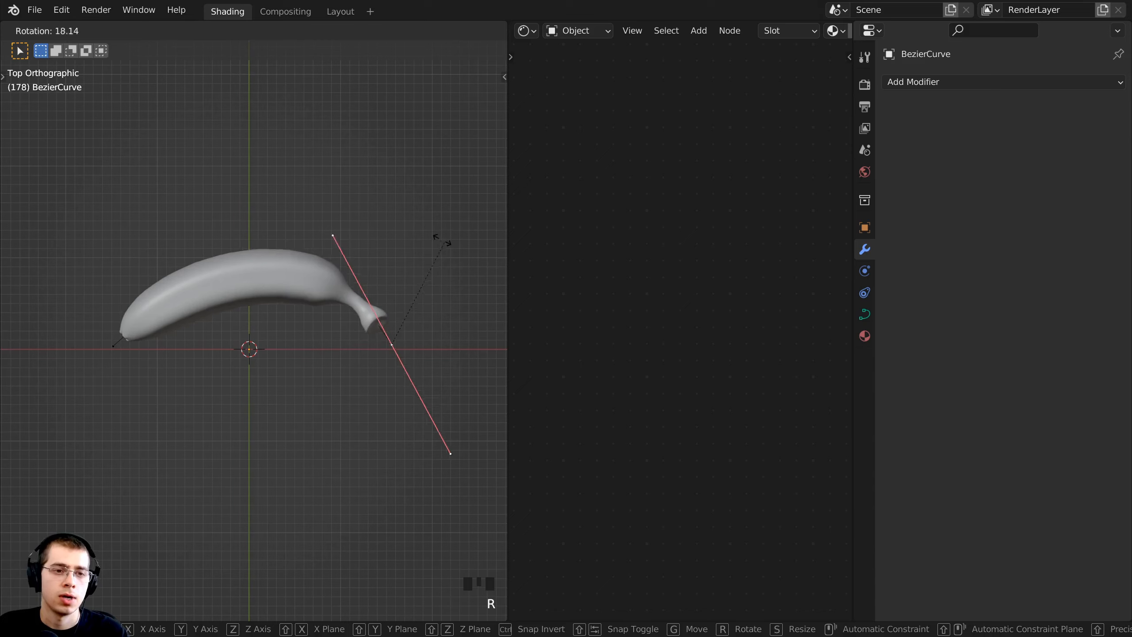
key("s")
left_click(439, 215)
- Rotate the curve's right control point slightly and move it a little outward past the stem
key("r")
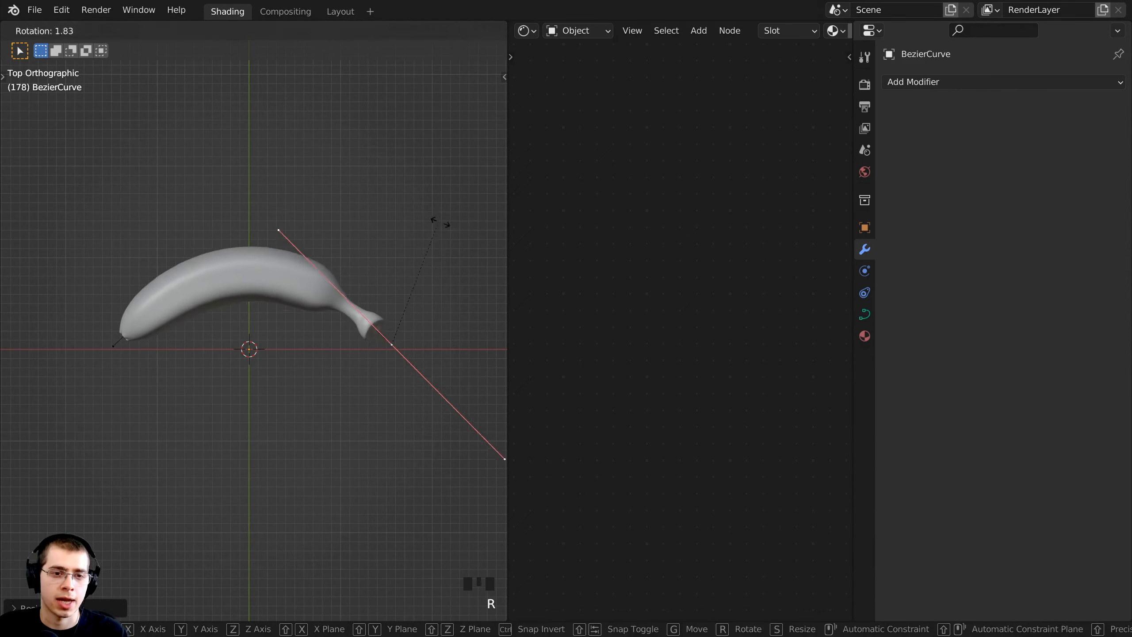
left_click(447, 235)
key("g")
left_click(460, 244)
- Scale and rotate the curve's left control point, move it outward by about 0.1, and return to Object Mode
right_click(119, 343)
key("r")
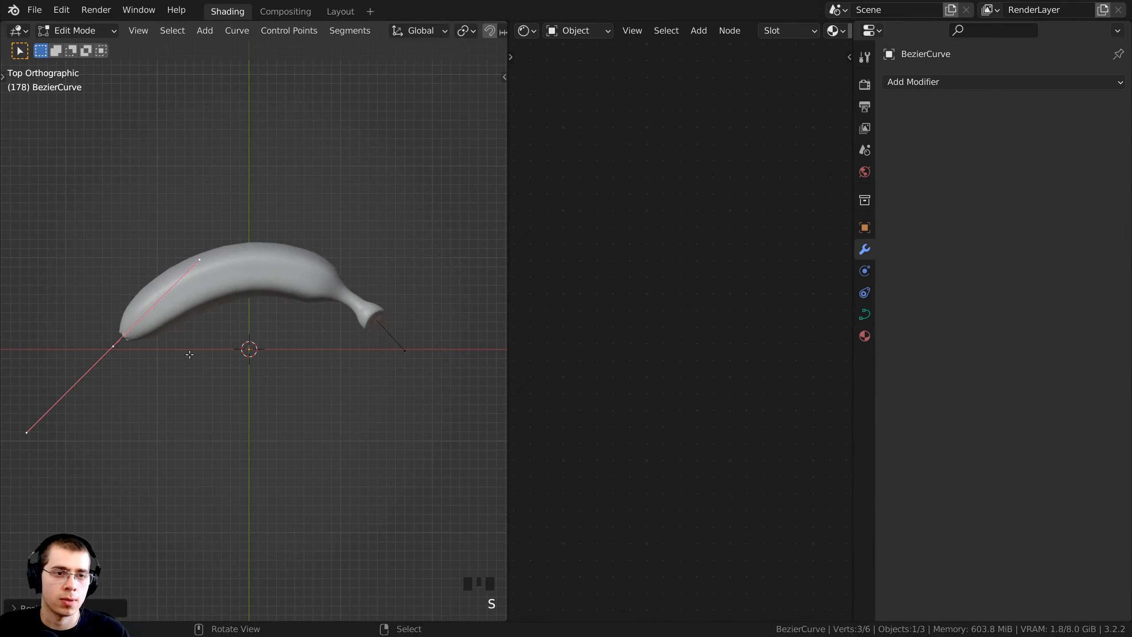
left_click(273, 341)
key("g")
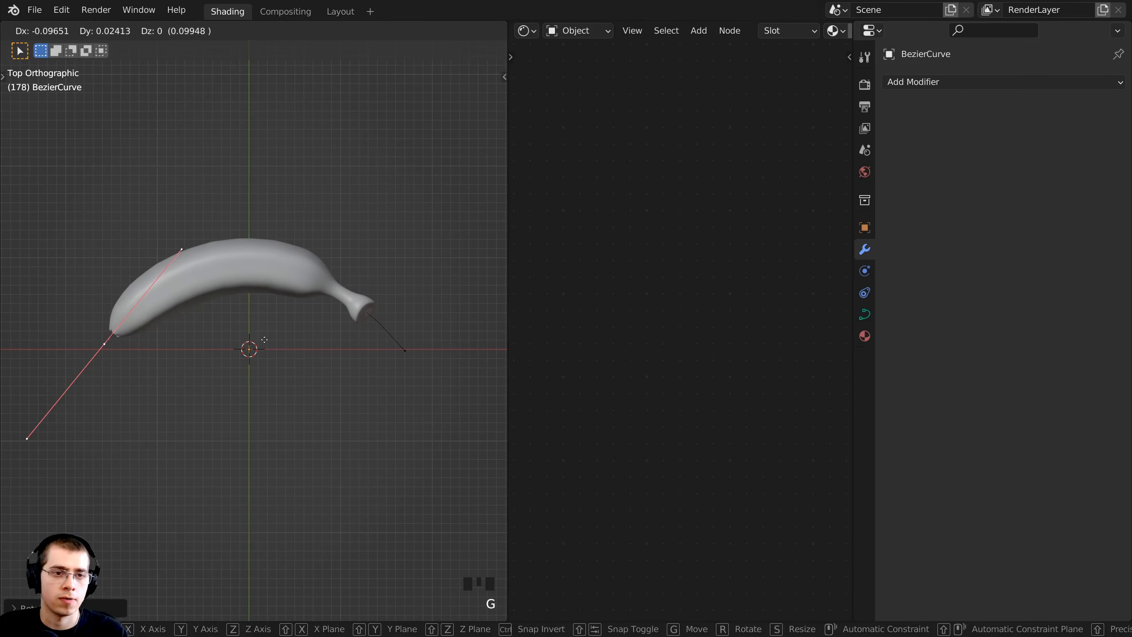
left_click(265, 341)
key("Tab")
- Select the banana and examine the faceting along its inner bend against the order of its Subdivision and Curve modifiers
scroll(290, 303, "up", 2)
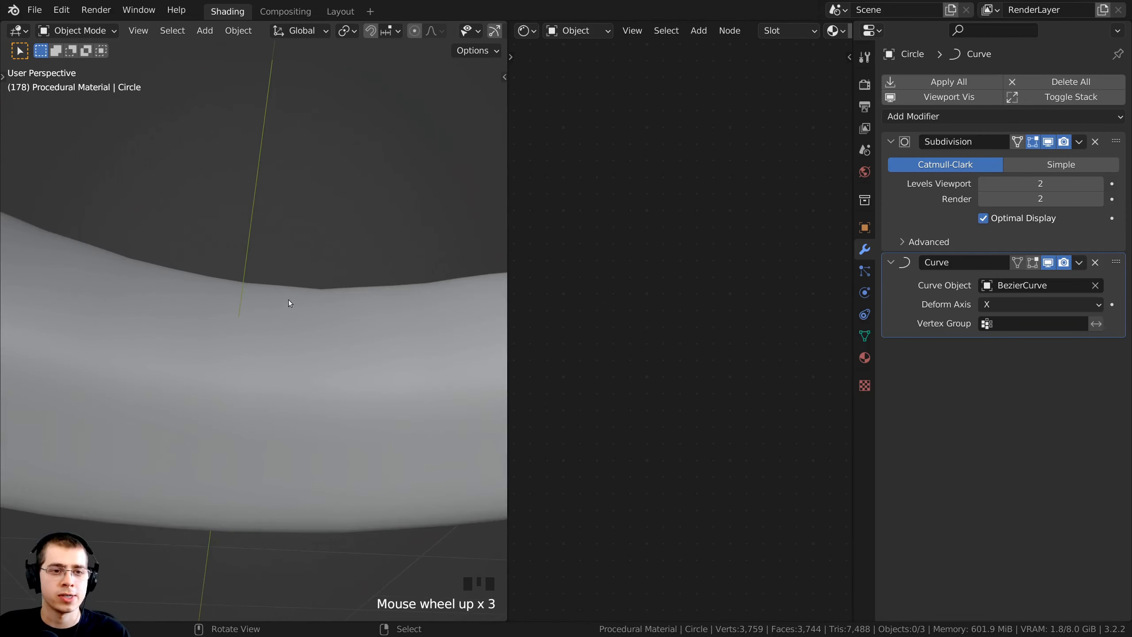
middle_click_drag(288, 300, 390, 292, "shift")
scroll(272, 335, "up", 1)
right_click(399, 293)
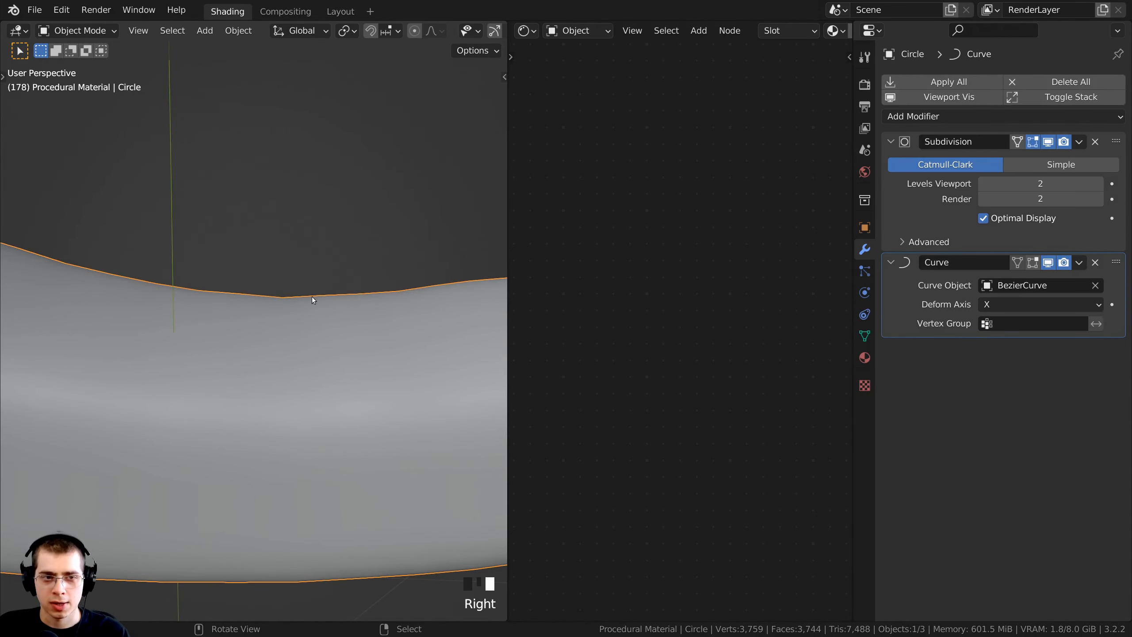
scroll(222, 305, "down", 5)
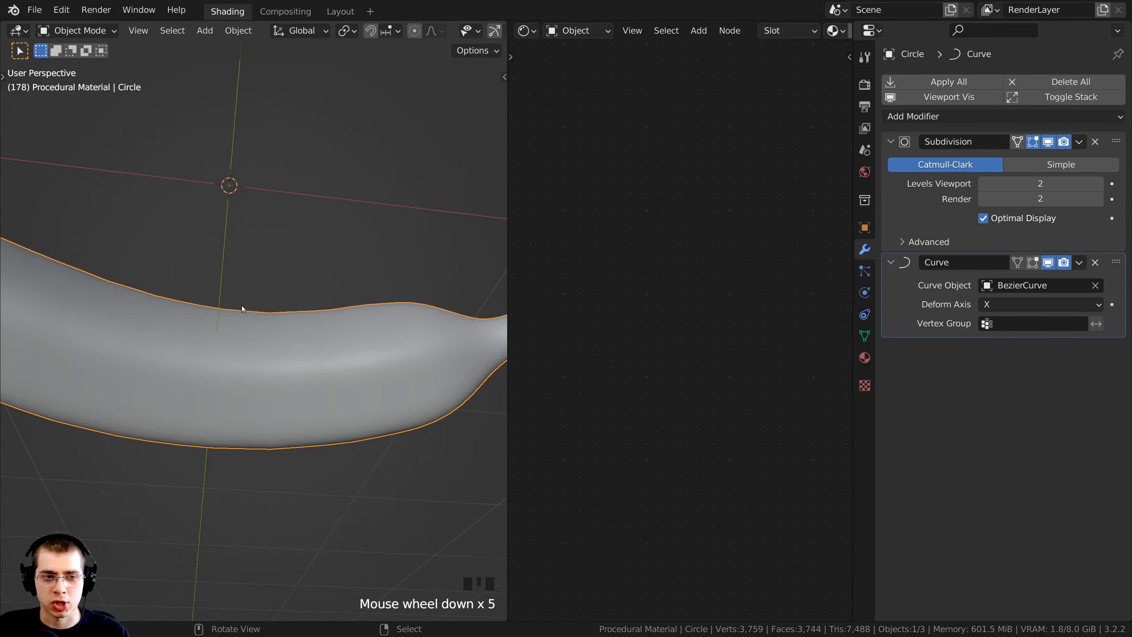
scroll(307, 319, "up", 2)
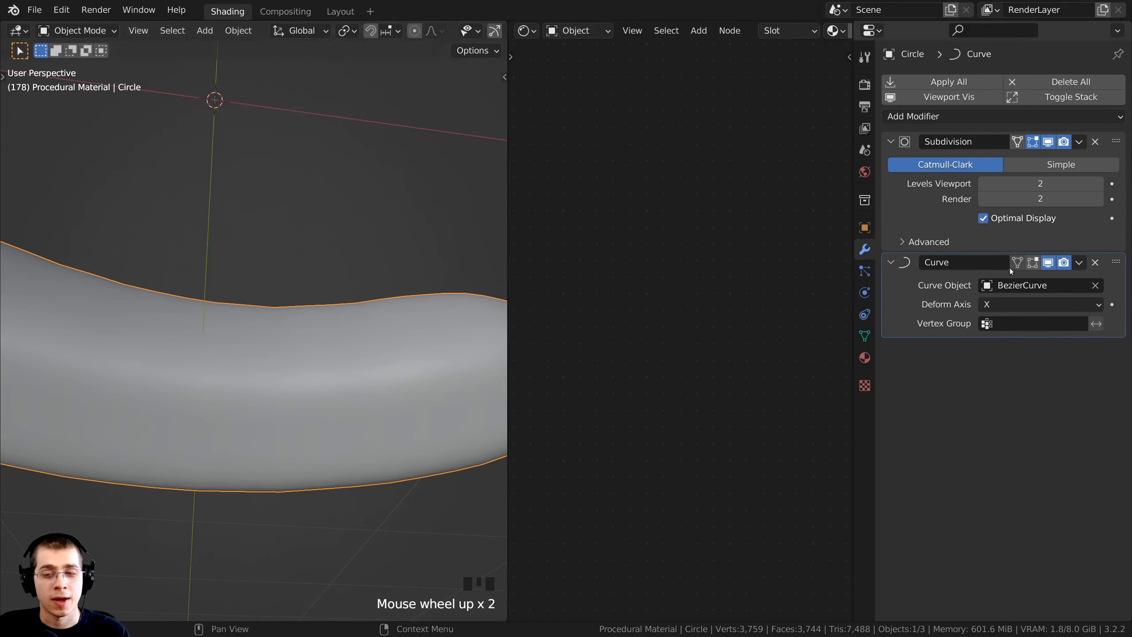
left_click(967, 204)
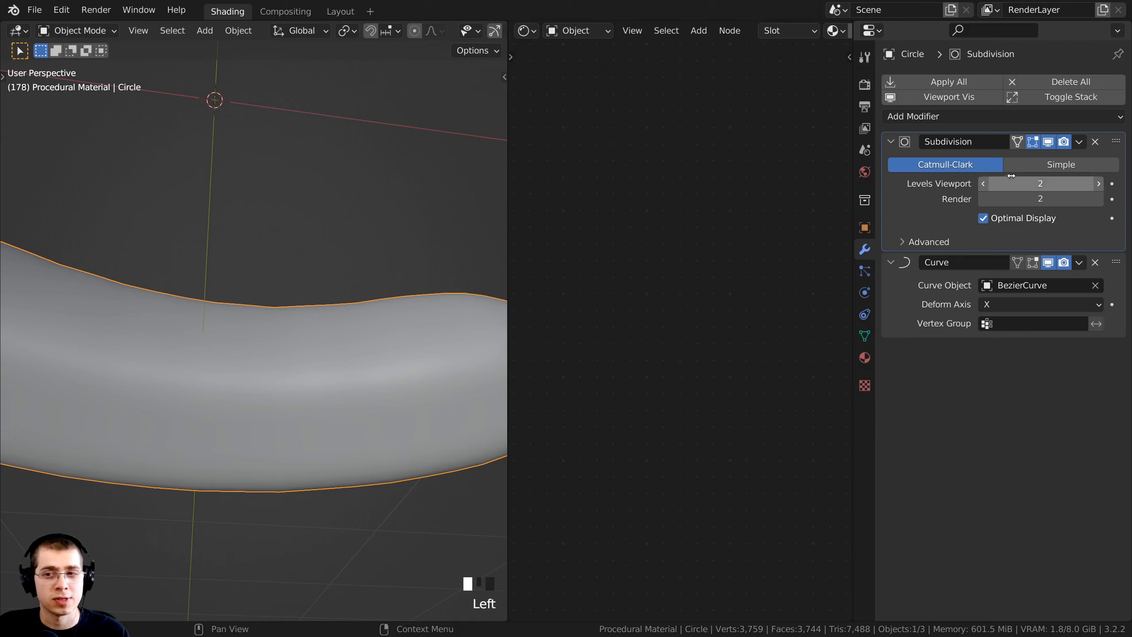
left_click(931, 298)
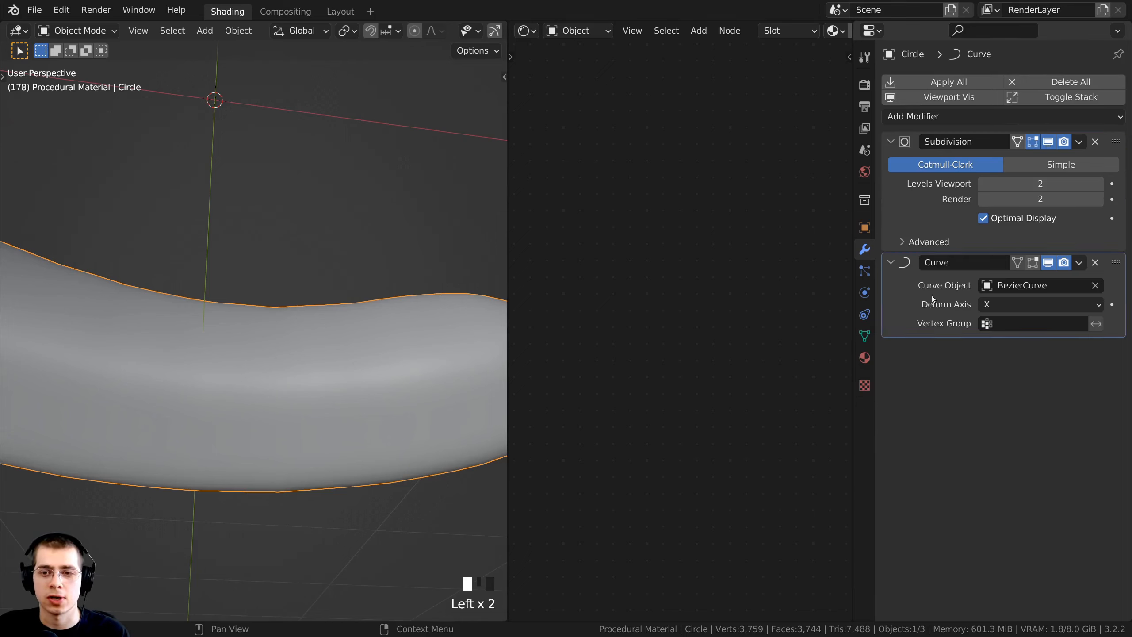
scroll(363, 263, "down", 2)
middle_click_drag(364, 263, 424, 303, "shift")
left_click(923, 285)
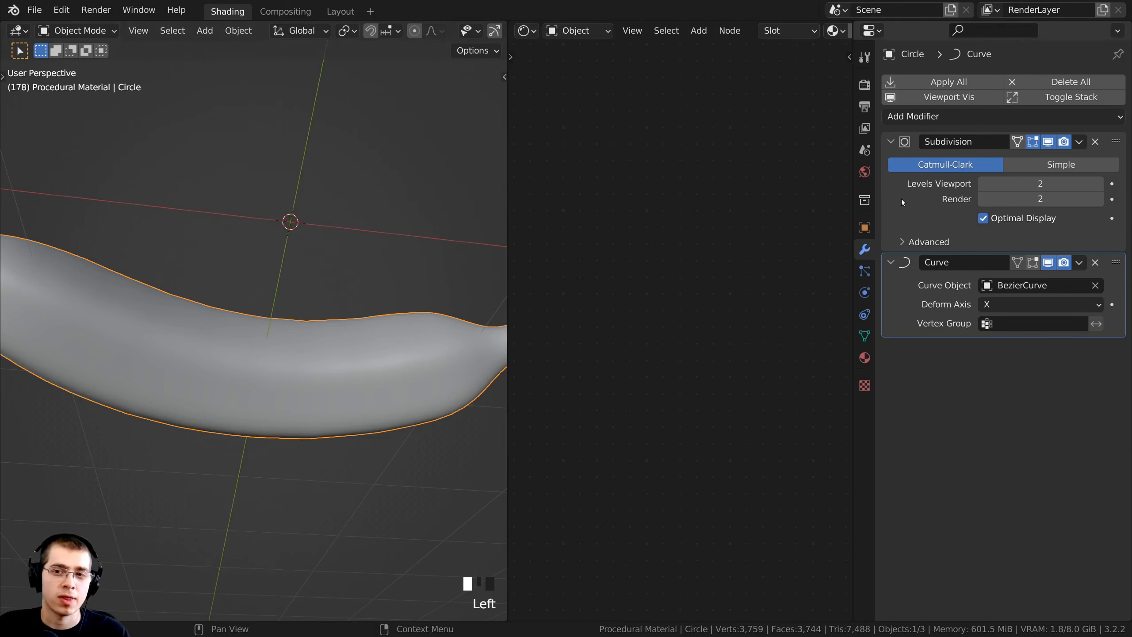
left_click(931, 199)
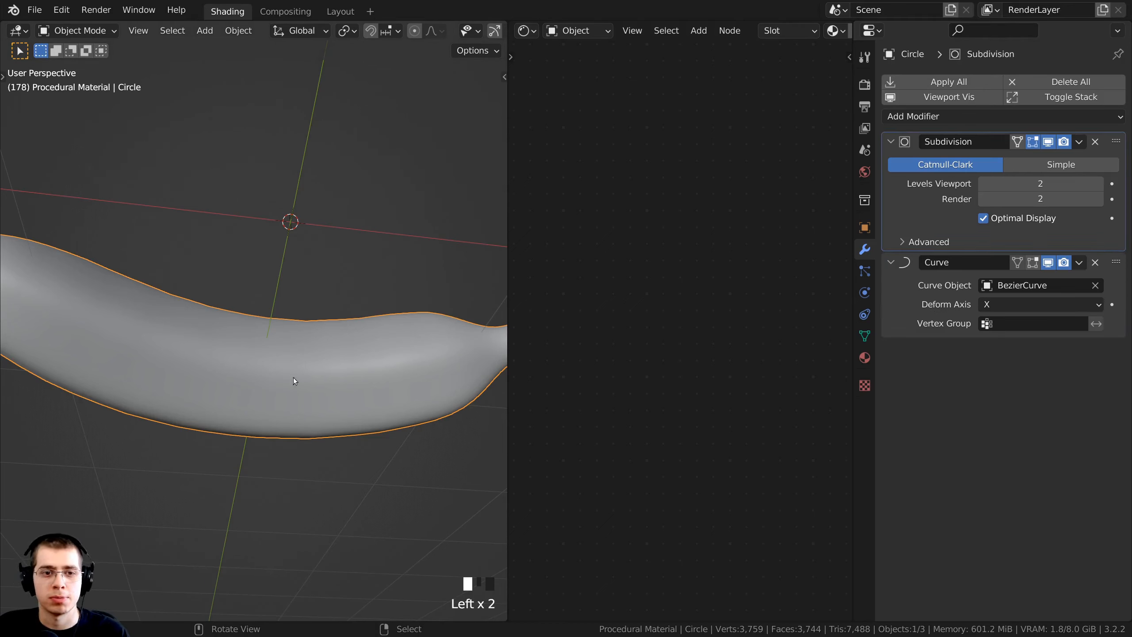
- Reorder the banana's modifiers so that Curve comes before Subdivision, and inspect the smoothed bend
left_click(1118, 264)
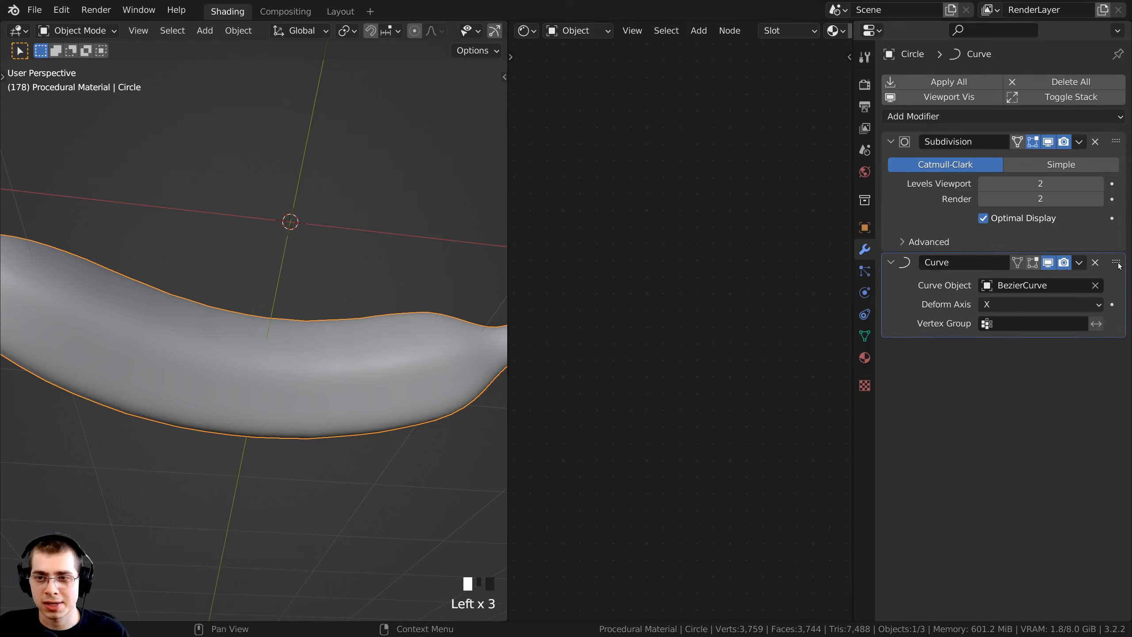
left_click_drag(1117, 265, 1108, 142)
scroll(377, 361, "down", 3)
scroll(354, 407, "up", 2)
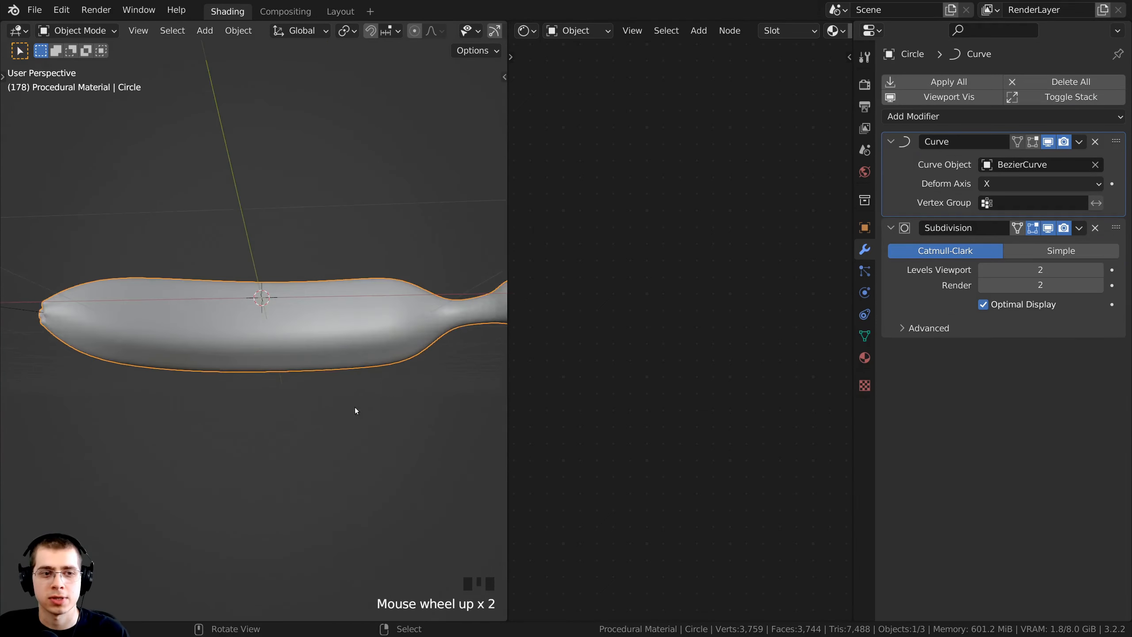
middle_click_drag(355, 407, 451, 274)
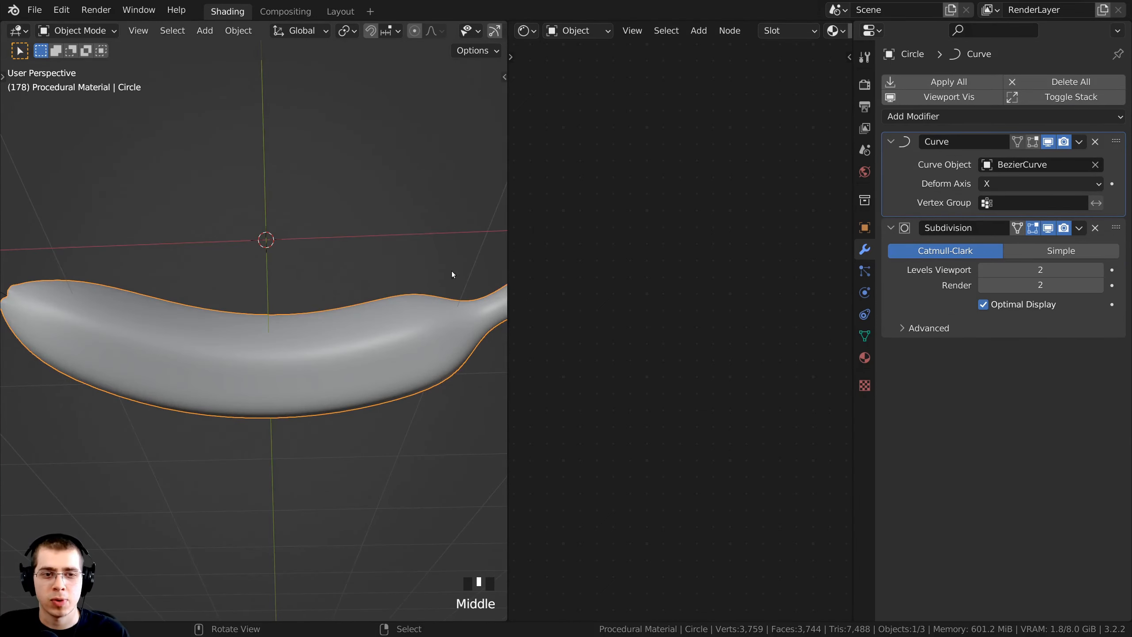
left_click(898, 298)
scroll(211, 326, "up", 2)
scroll(465, 360, "down", 5)
middle_click_drag(464, 359, 341, 429)
key("g")
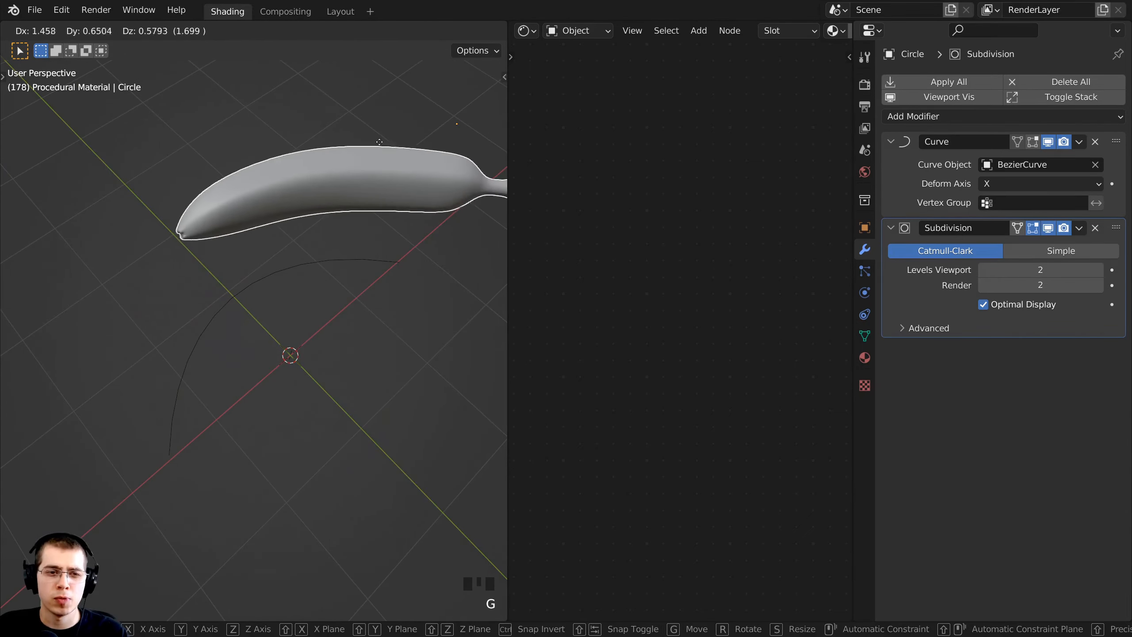
right_click(152, 263)
left_click(385, 259)
key("g")
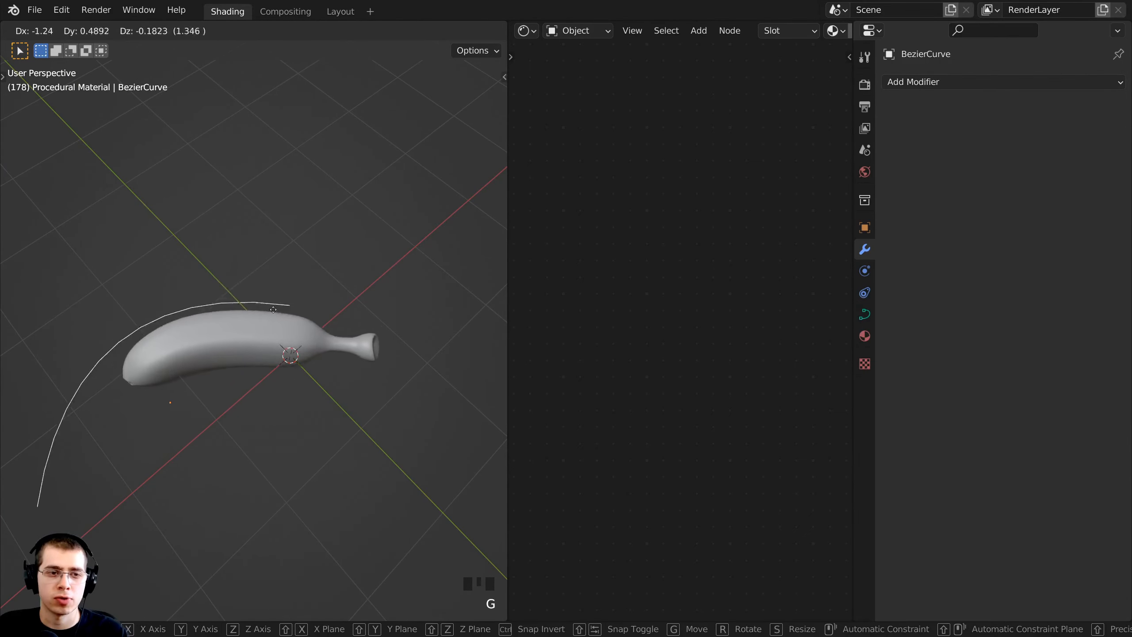
right_click(231, 313)
middle_click_drag(230, 312, 226, 290)
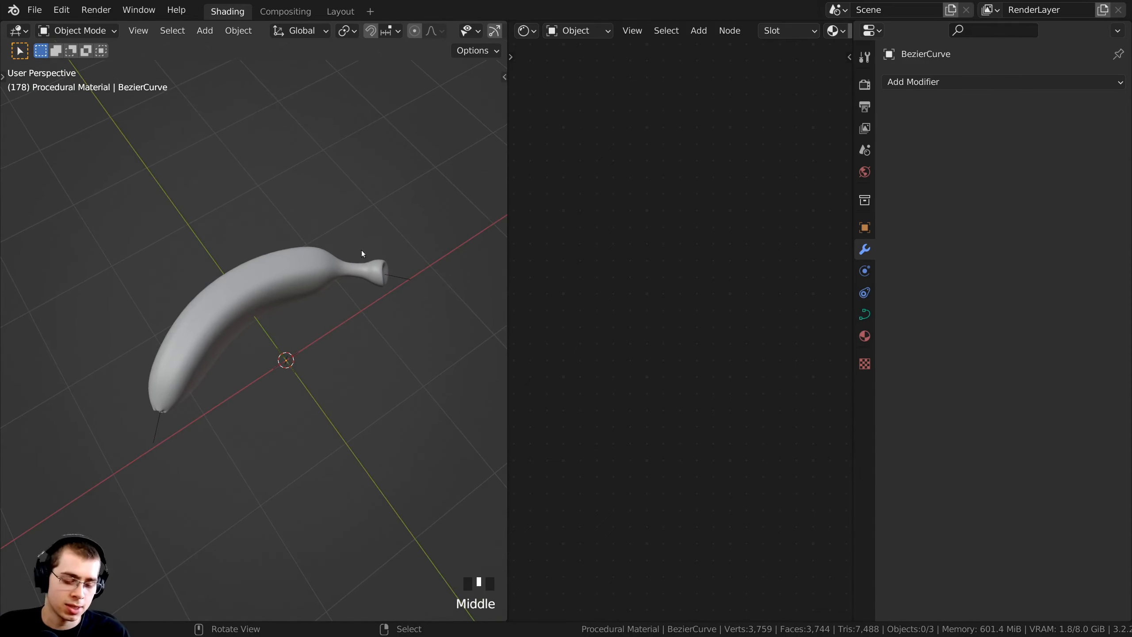
- Select the banana and the Bezier curve together, with the curve as the active object
middle_click_drag(360, 250, 369, 313)
right_click(416, 345)
middle_click_drag(417, 345, 334, 330, "shift")
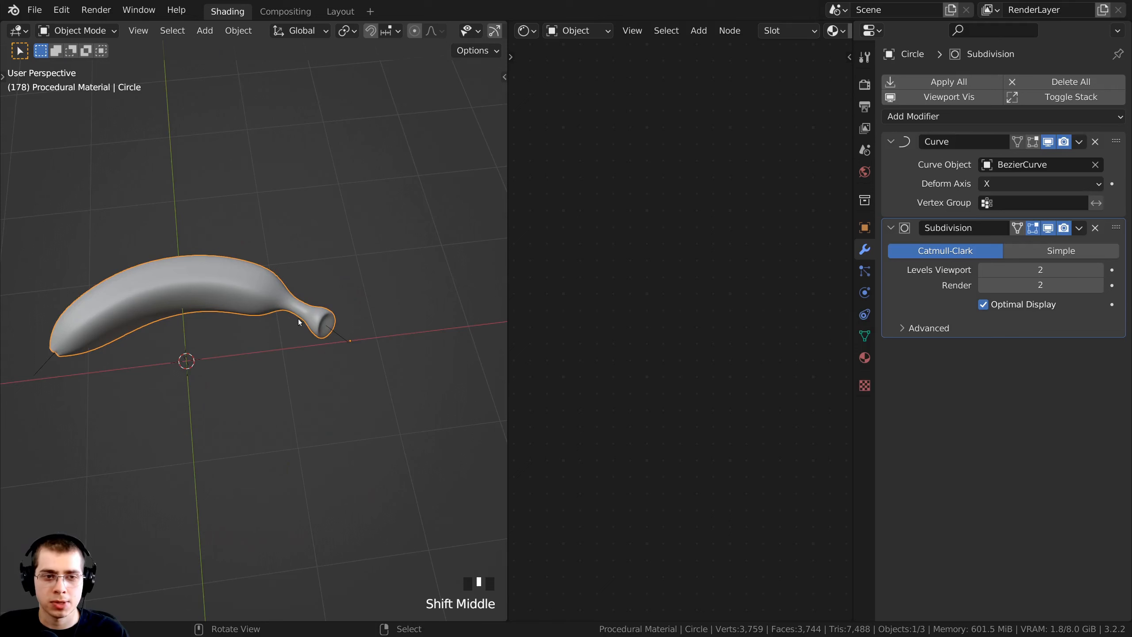
scroll(352, 337, "up", 2)
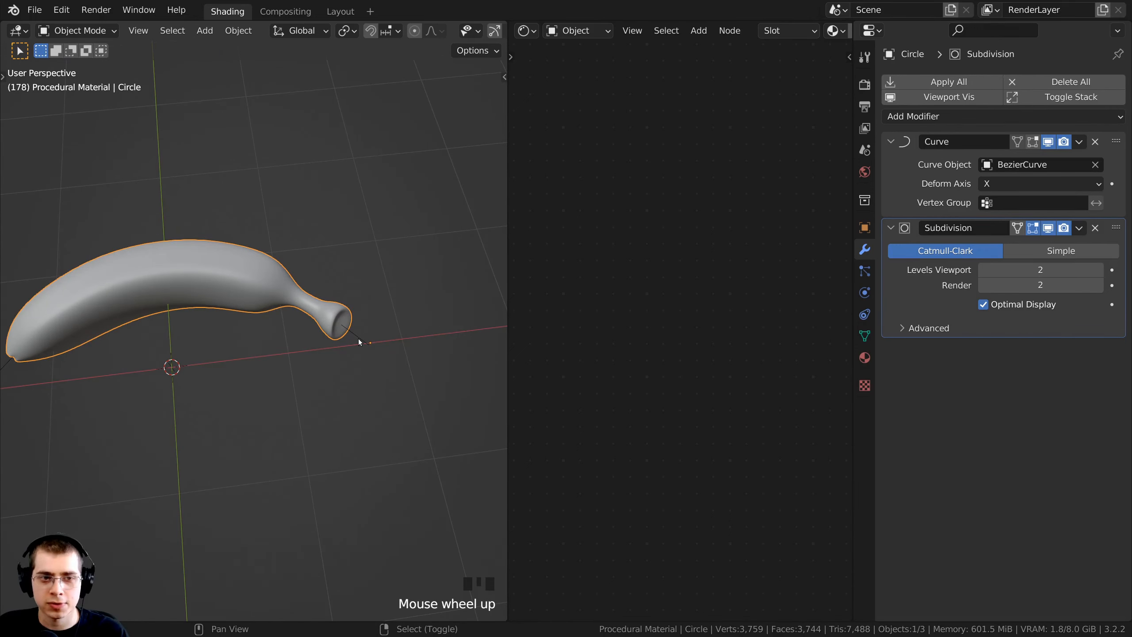
right_click(358, 338, "shift")
scroll(271, 439, "down", 2)
left_click(76, 30)
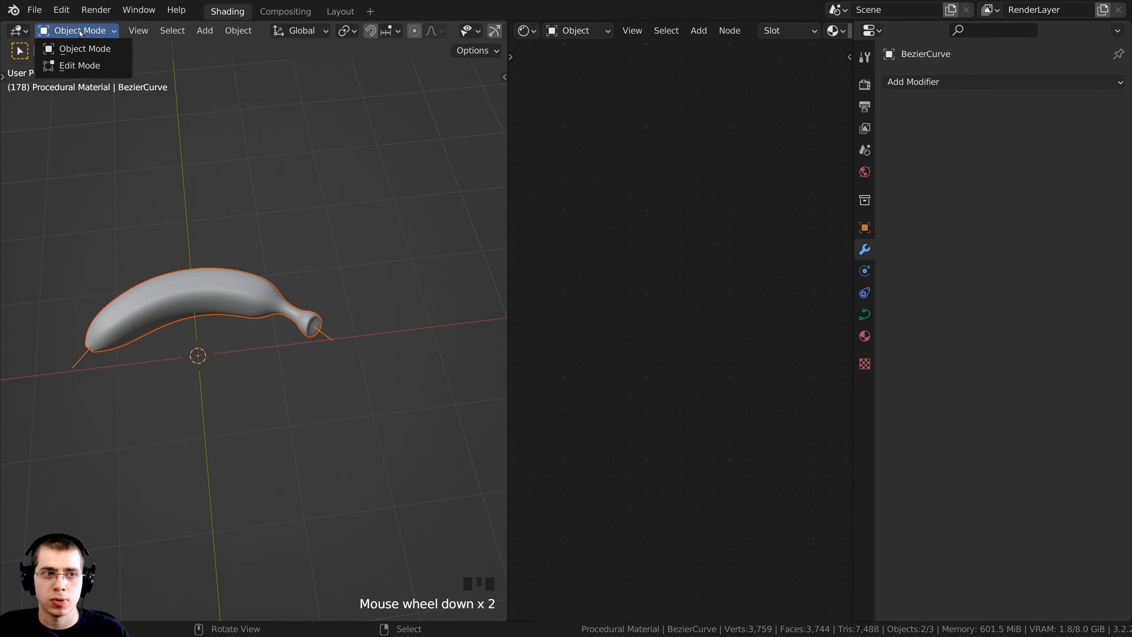
middle_click_drag(213, 392, 249, 412, "shift")
key("g")
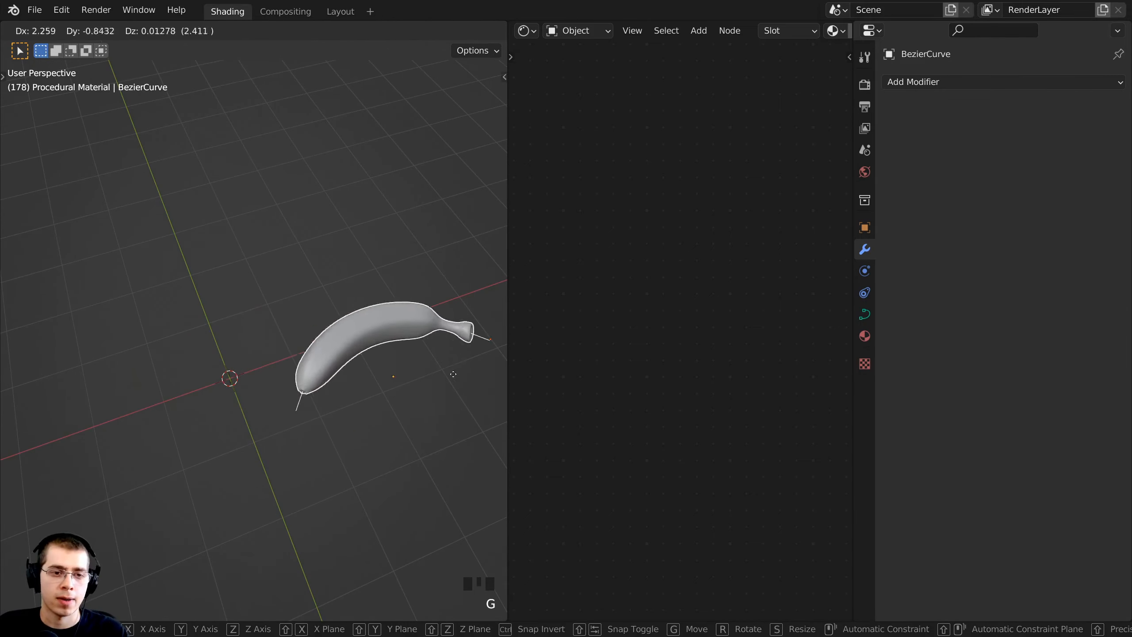
right_click(324, 400)
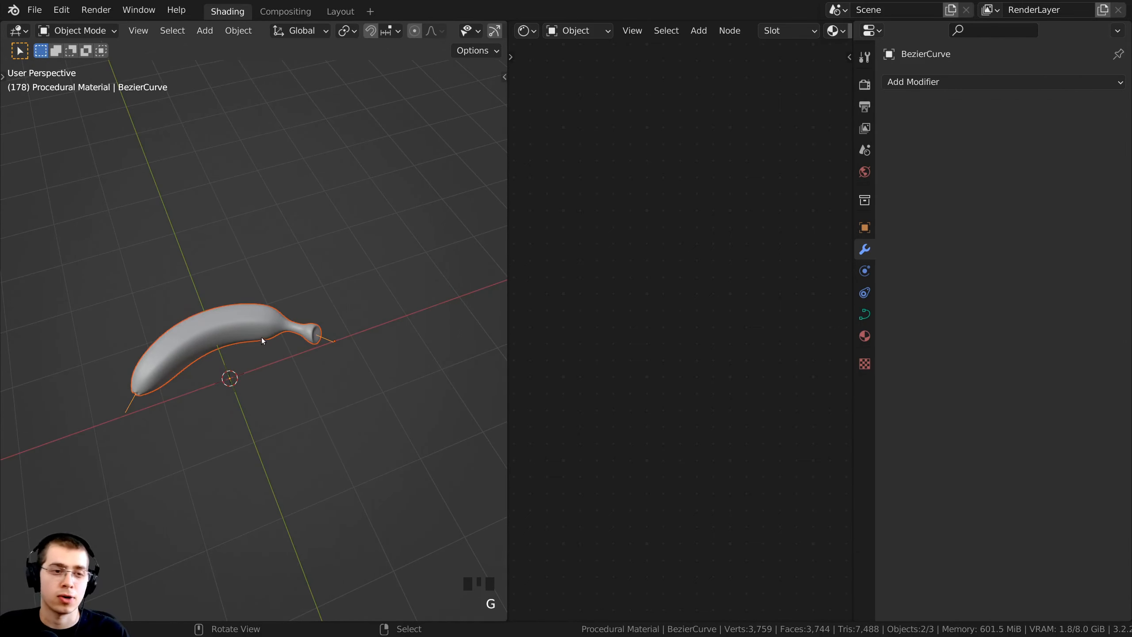
middle_click_drag(263, 340, 317, 295)
key("g")
right_click(349, 307)
- Rotate the banana and its curve together by -90° around the global X axis
key("r")
key("x")
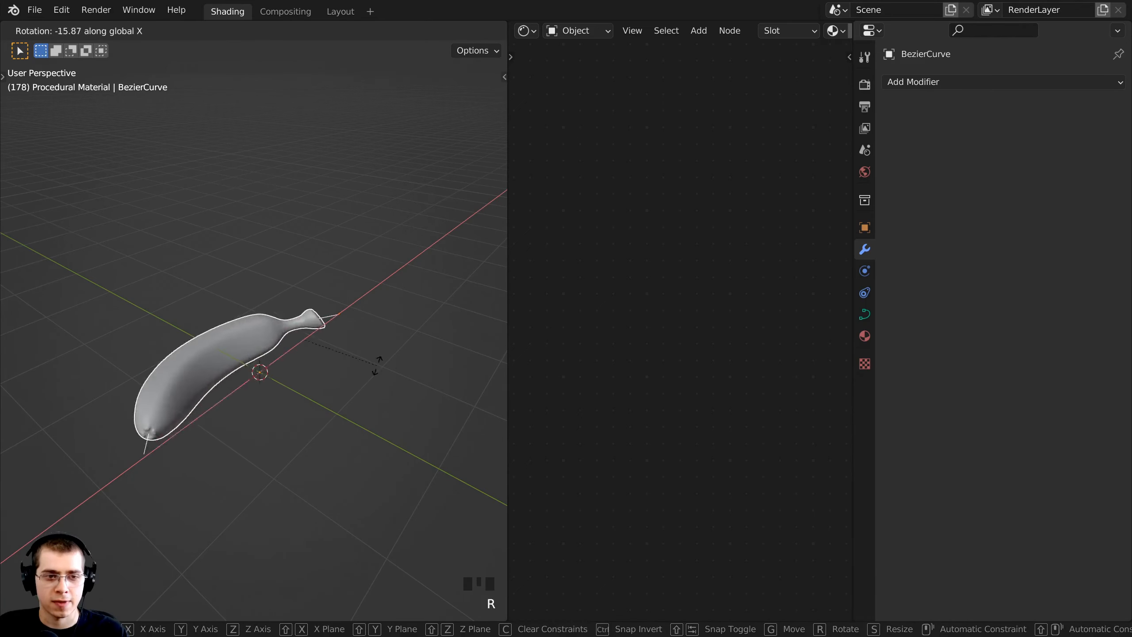
type("90")
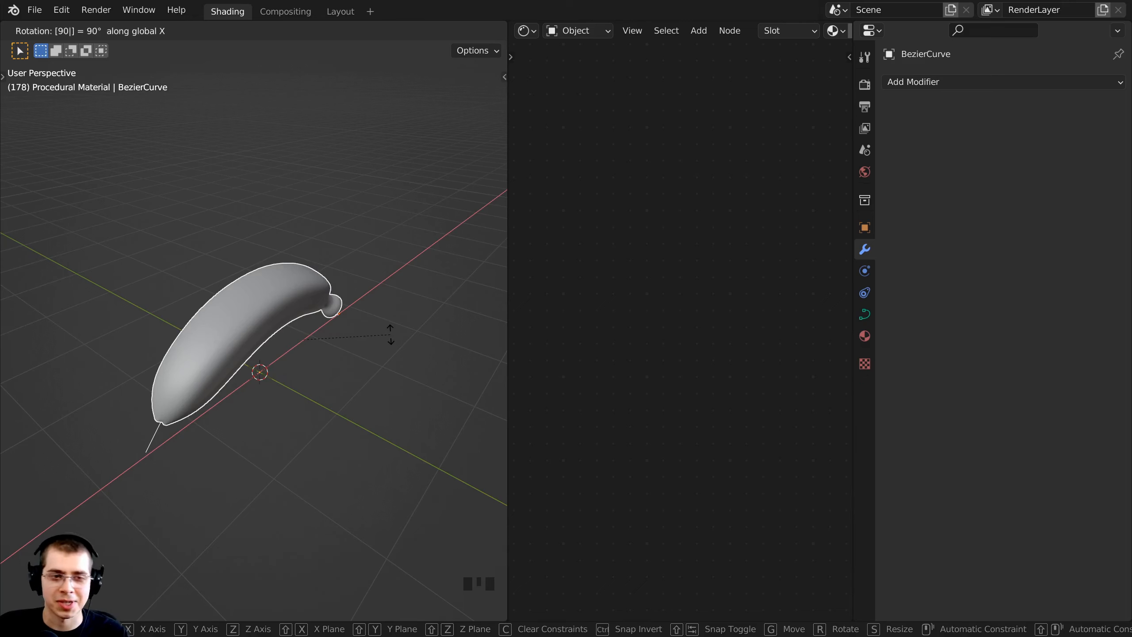
type("-")
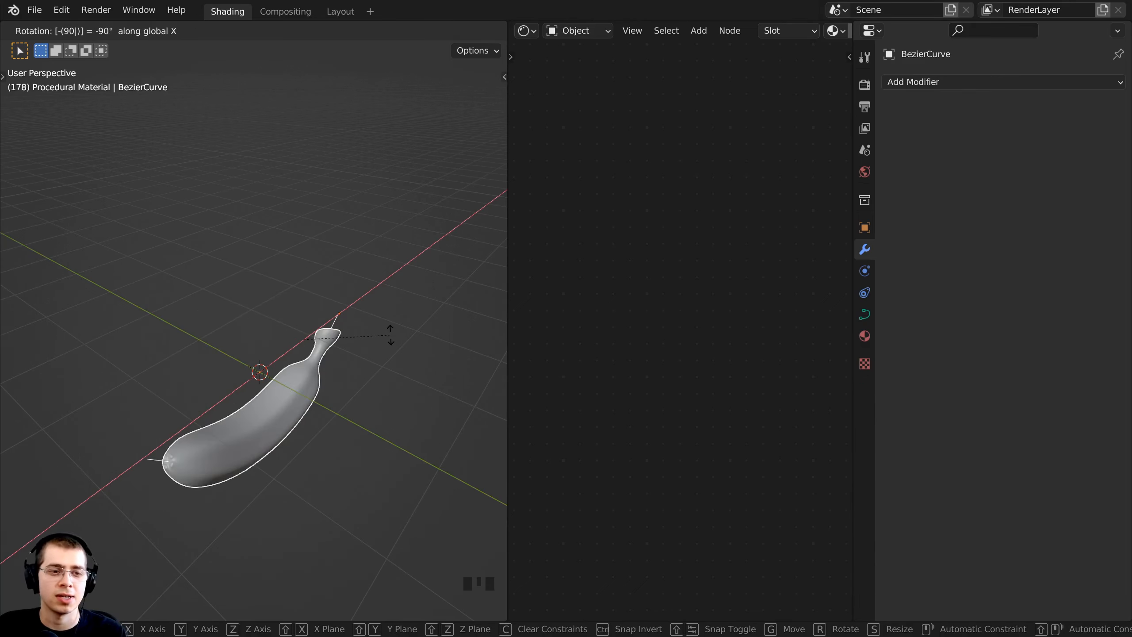
key("Return")
middle_click_drag(391, 335, 306, 318)
middle_click_drag(306, 317, 364, 285, "shift")
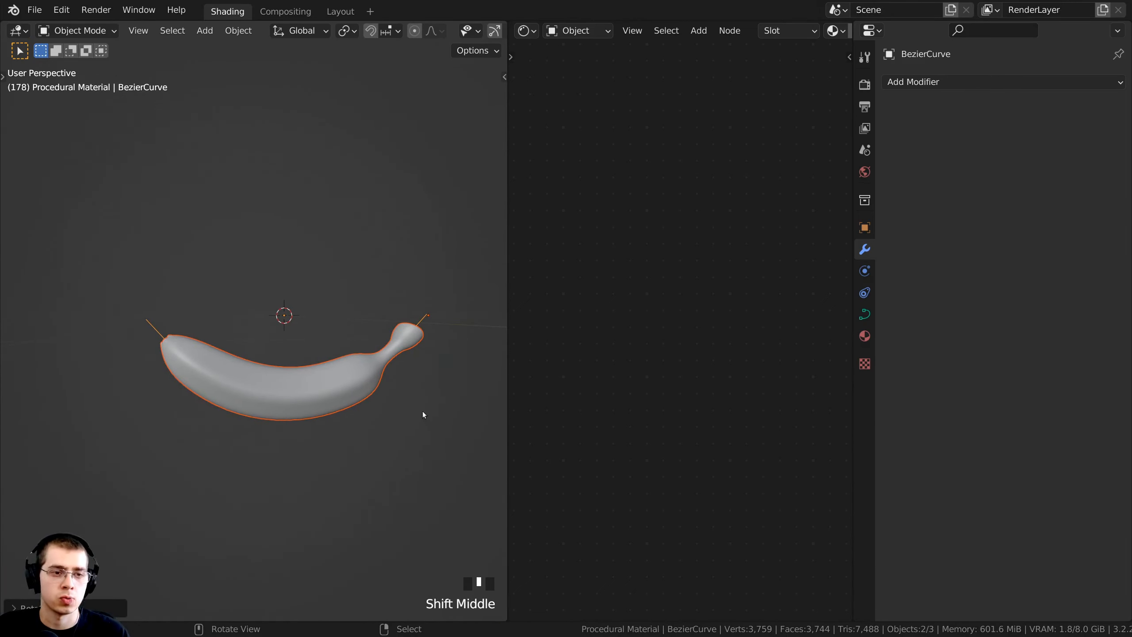
- Move the banana and its curve up along the global Z axis until the banana's body sits at the origin
middle_click_drag(424, 413, 354, 414, "shift")
key("g")
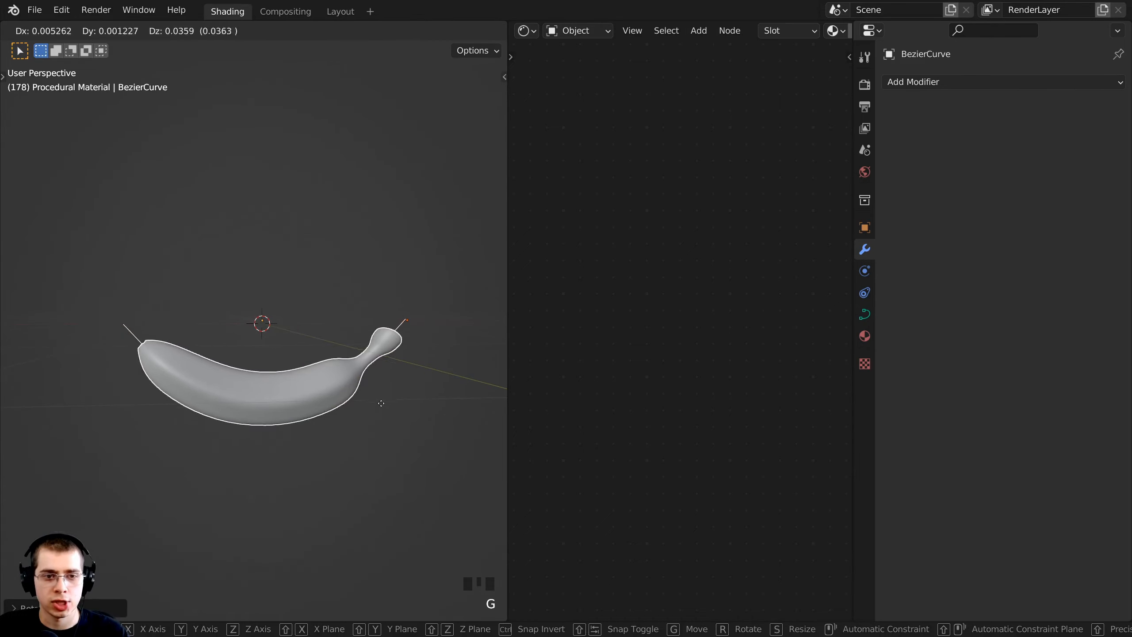
key("z")
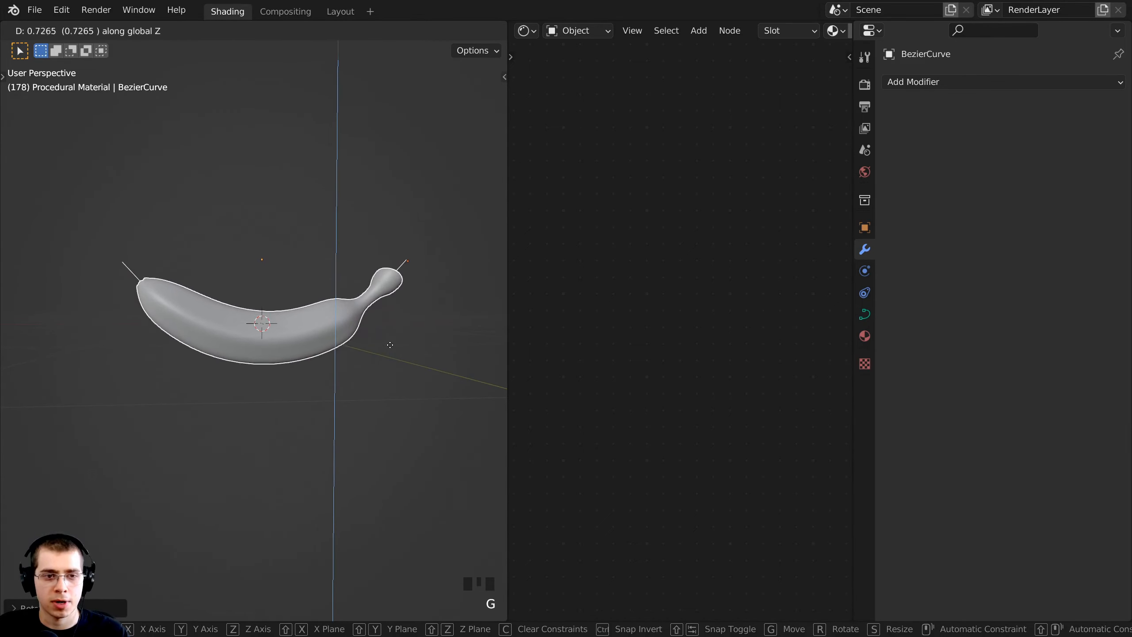
left_click(391, 336)
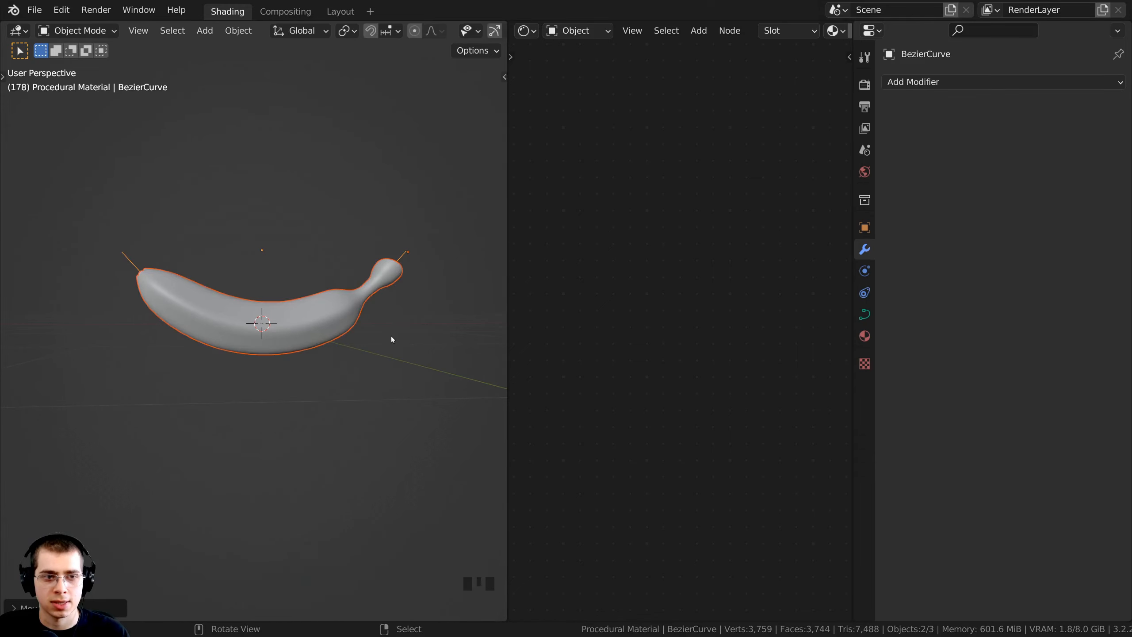
- Add the camera to the selection of banana and curve, and look through the curve types available for adding
middle_click_drag(391, 336, 288, 292, "shift")
scroll(347, 369, "down", 2)
left_click(396, 432)
key("shift+a")
mouse_move(251, 225)
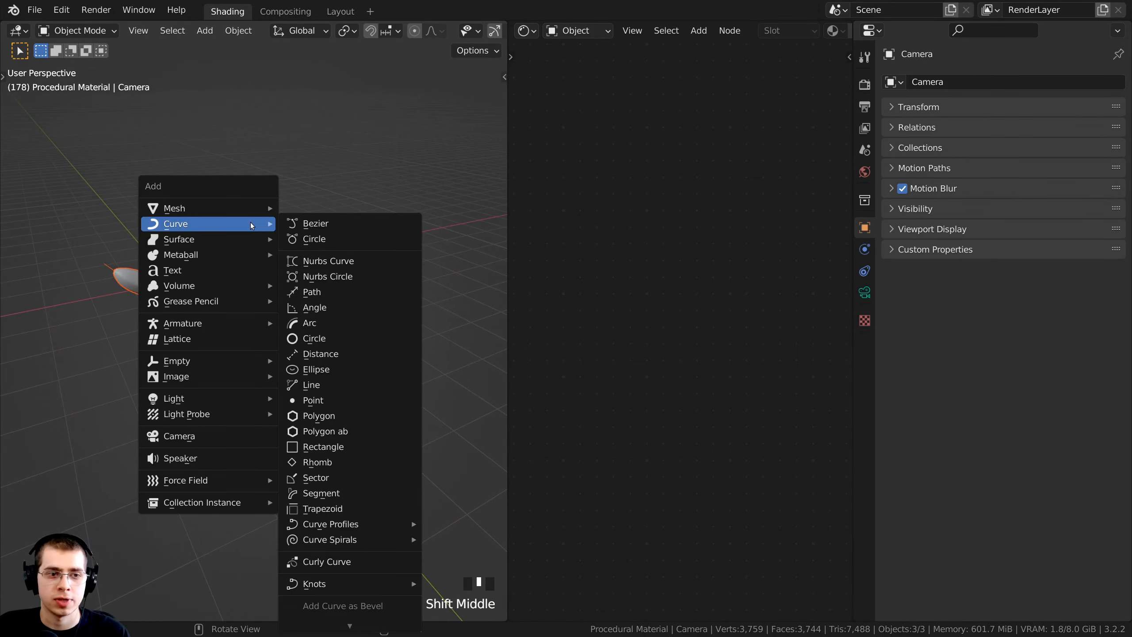
middle_click_drag(335, 359, 414, 412)
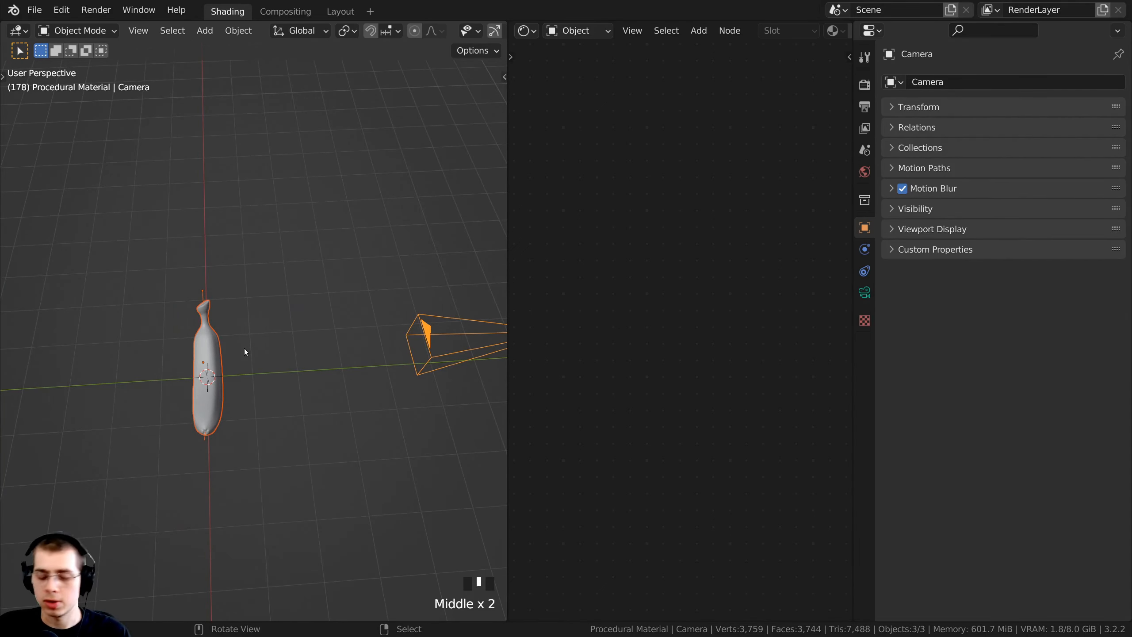
- Look through the camera in a wider viewport and leave only the banana and its curve selected, with the banana active
key("KP_0")
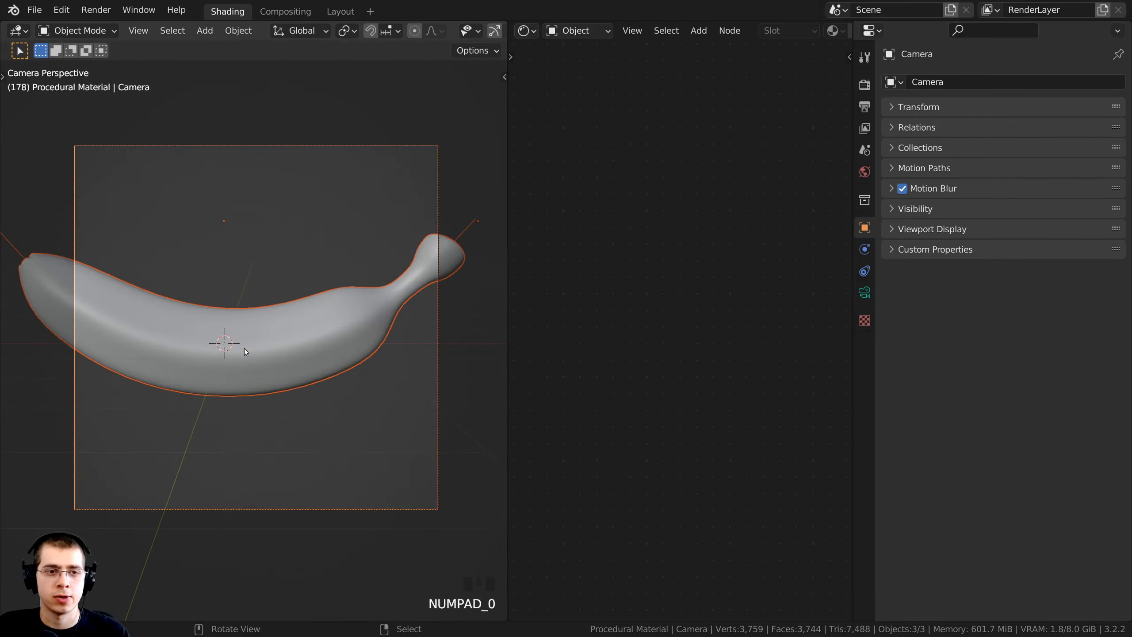
left_click_drag(508, 270, 577, 270)
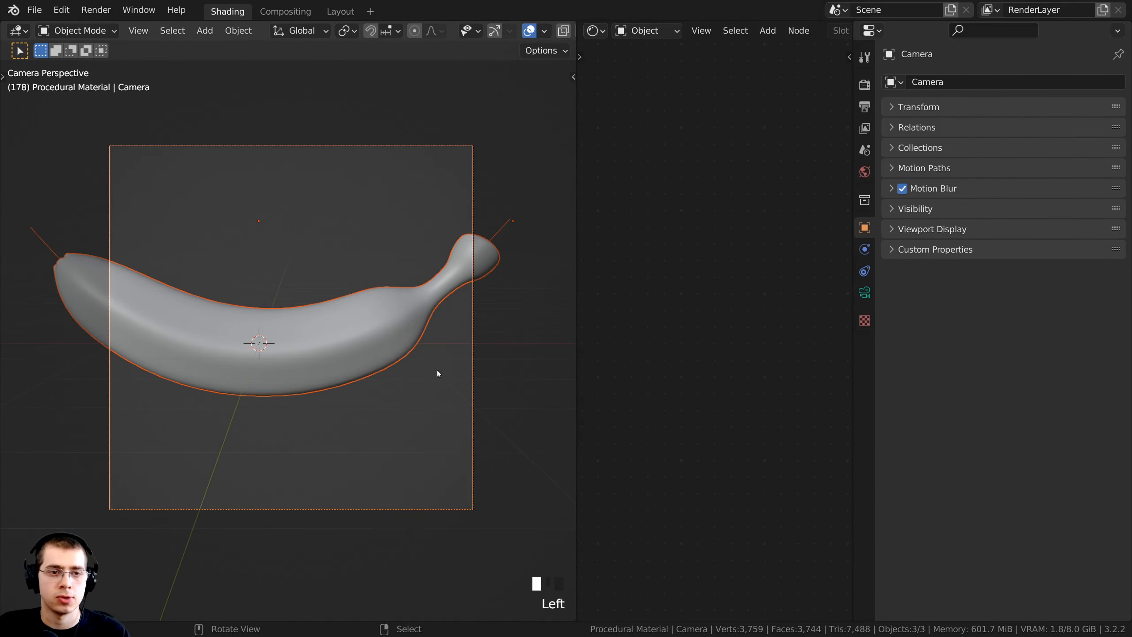
right_click(489, 247)
right_click(489, 247)
right_click(491, 249, "shift")
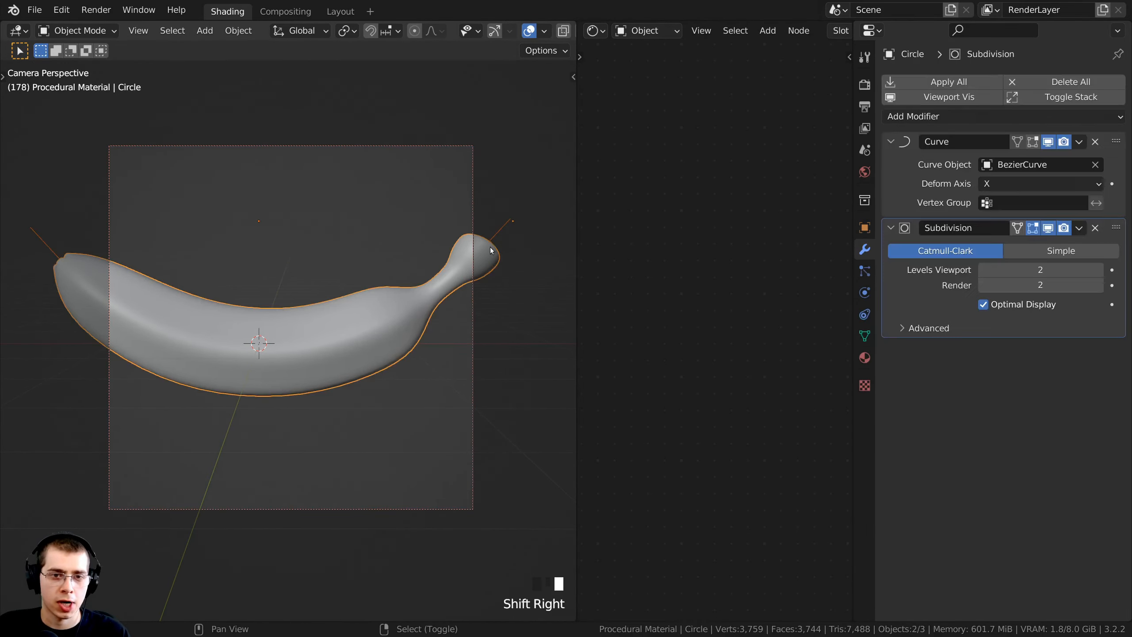
- Rotate the banana and its curve in camera view until they lie diagonally, stem up, and move them inside the camera frame
key("r")
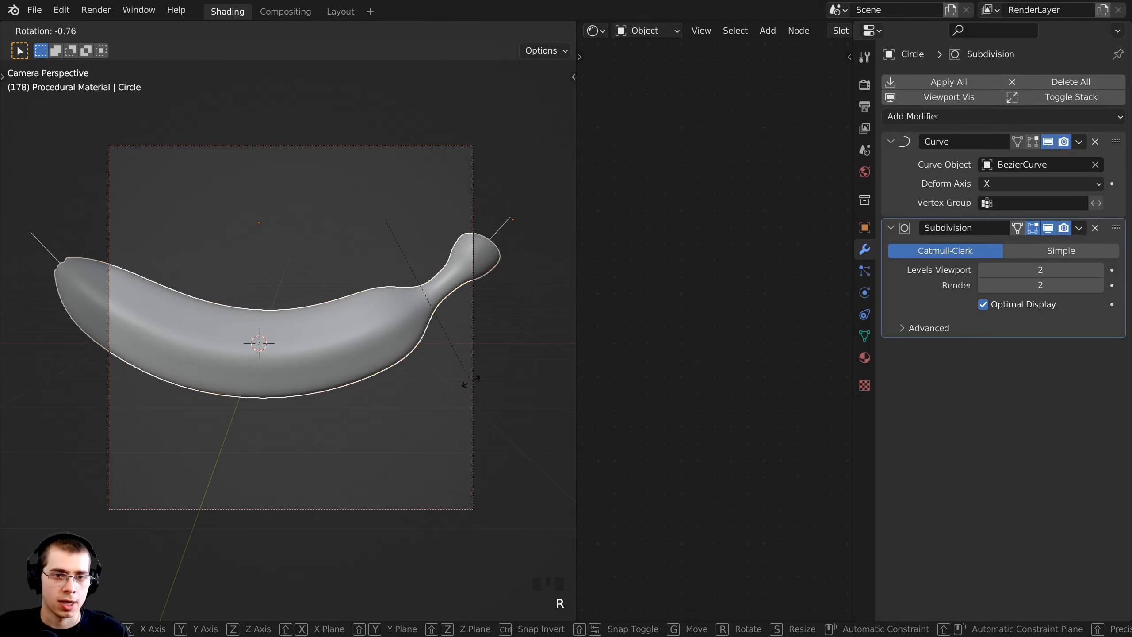
key("g")
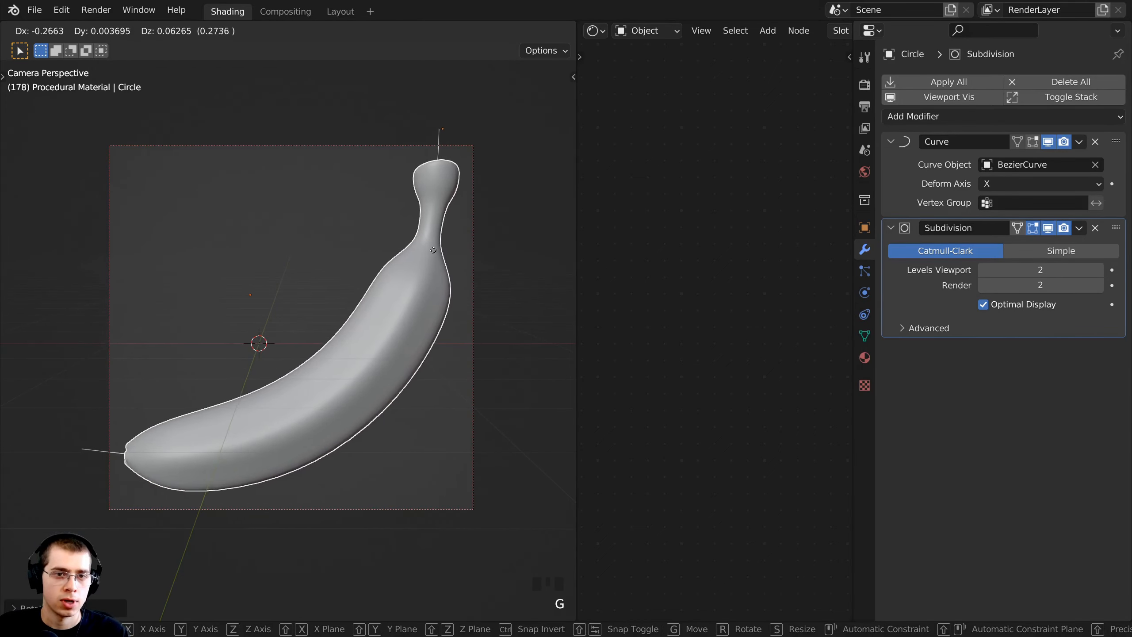
left_click(471, 265)
- Turn the banana and its curve about 19° around global Z, then fine-tune their tilt and position within the camera frame
key("r")
key("z")
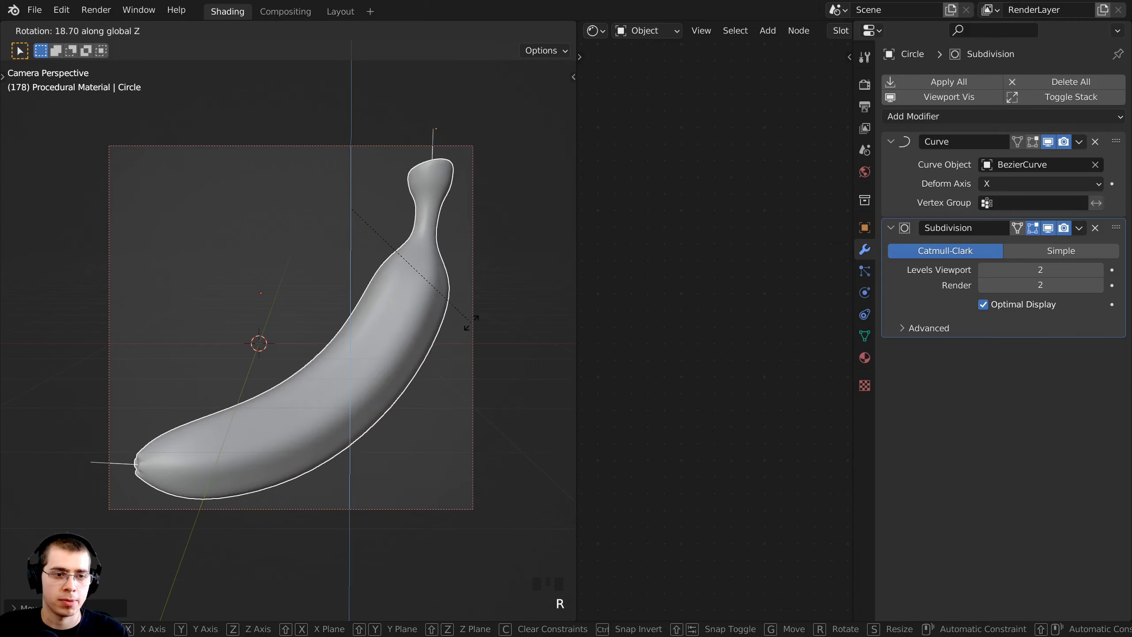
left_click(469, 327)
key("r")
left_click(475, 347)
key("g")
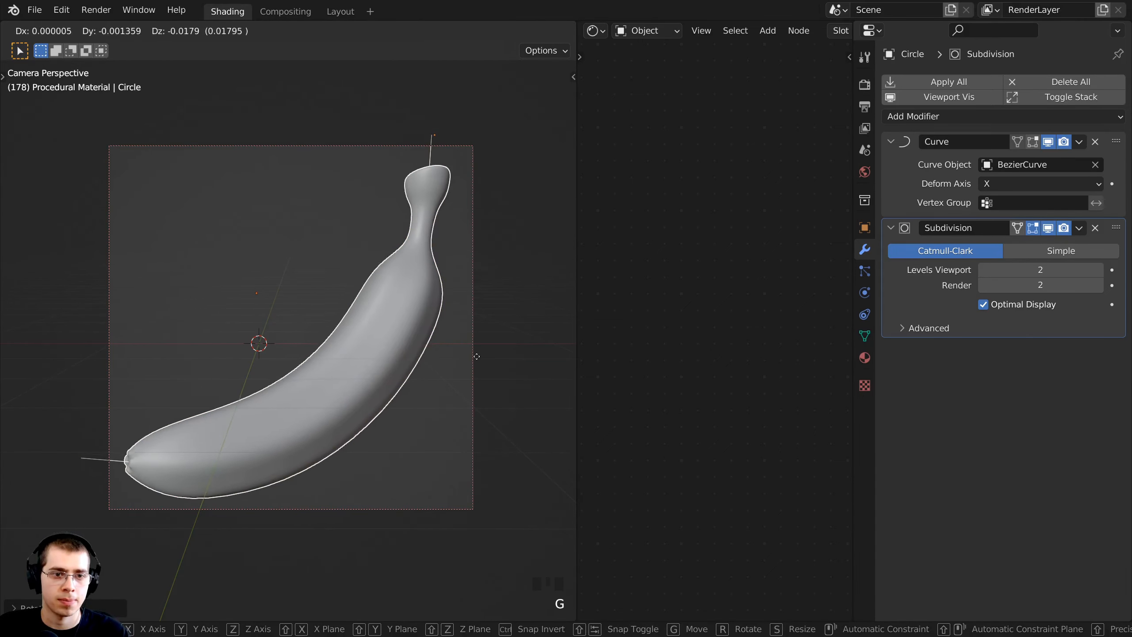
left_click(466, 360)
key("g")
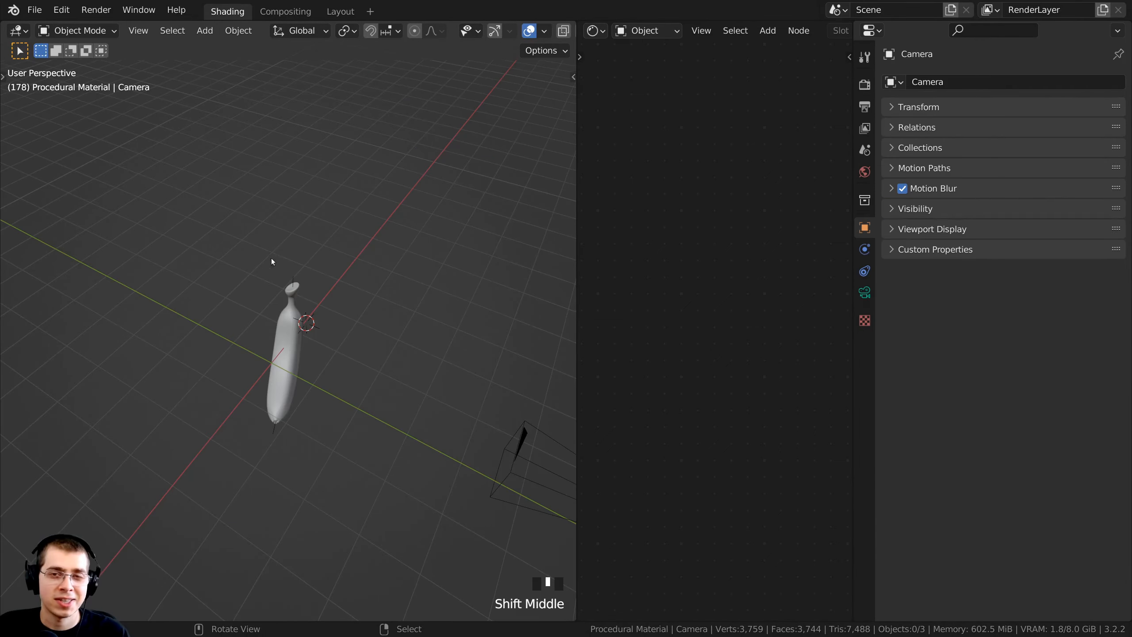
- Add an ico sphere mesh at the 3D cursor
middle_click_drag(315, 300, 361, 297)
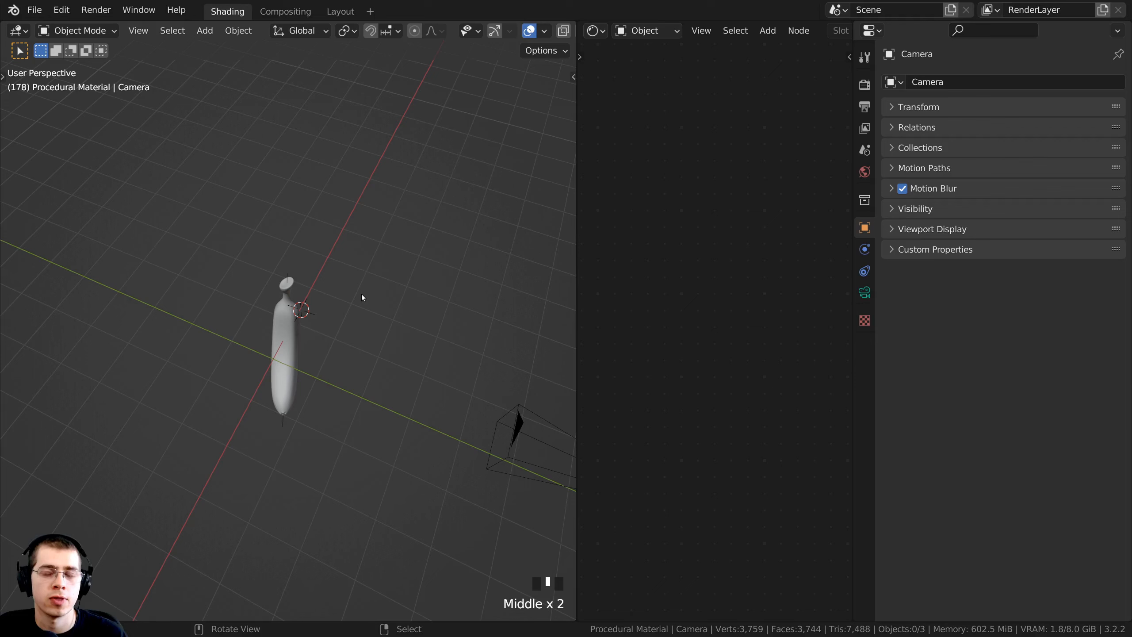
middle_click_drag(361, 297, 323, 258)
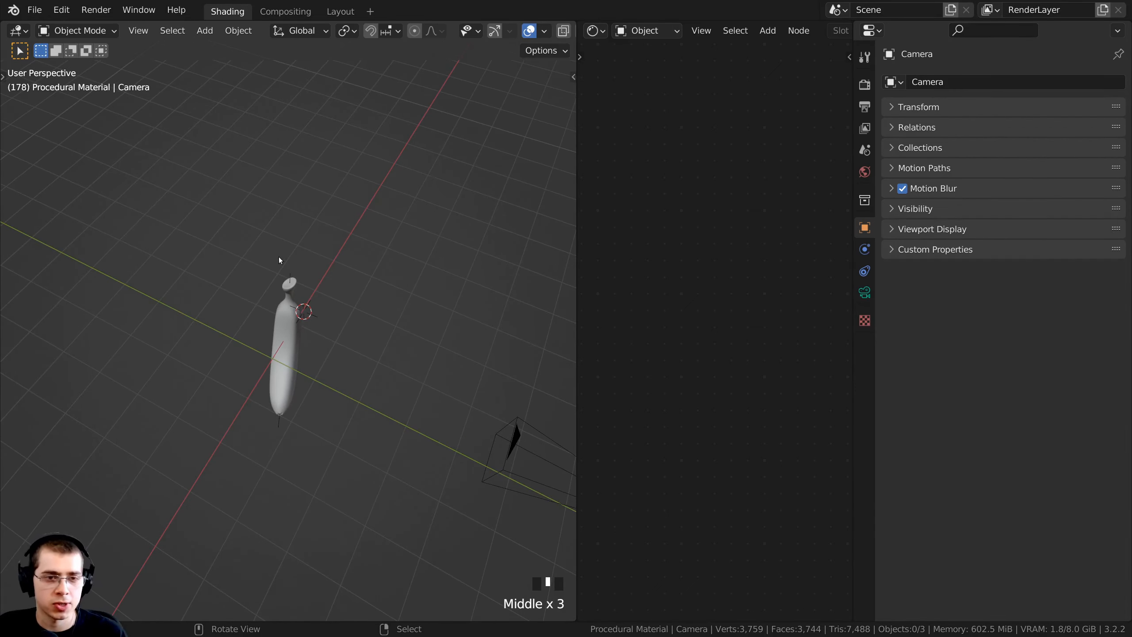
key("shift+a")
mouse_move(263, 250)
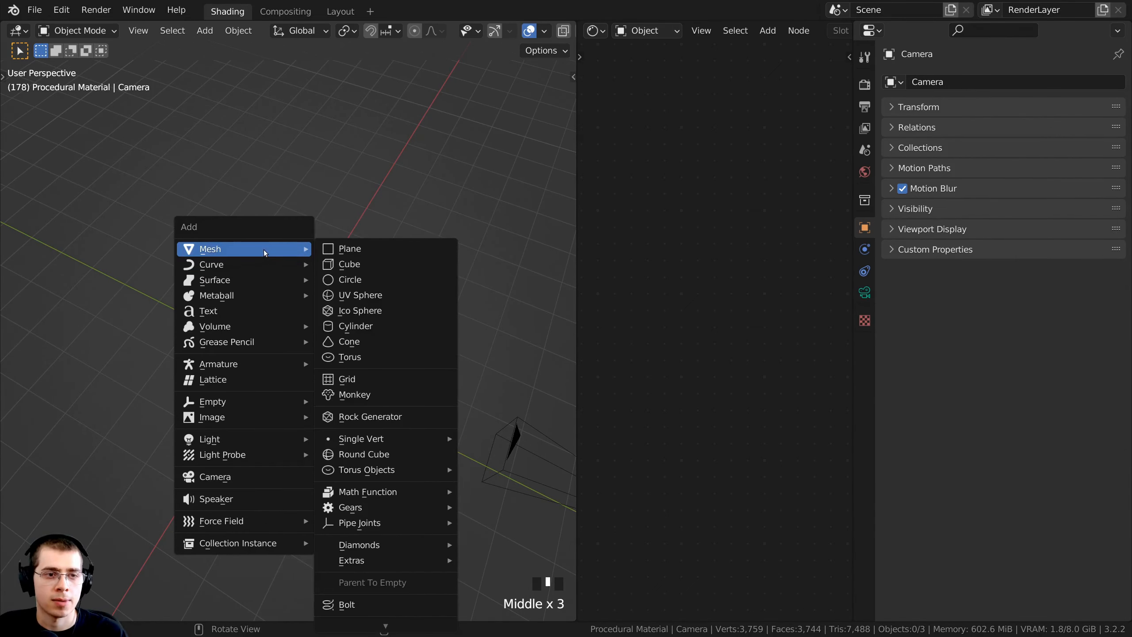
left_click(357, 313)
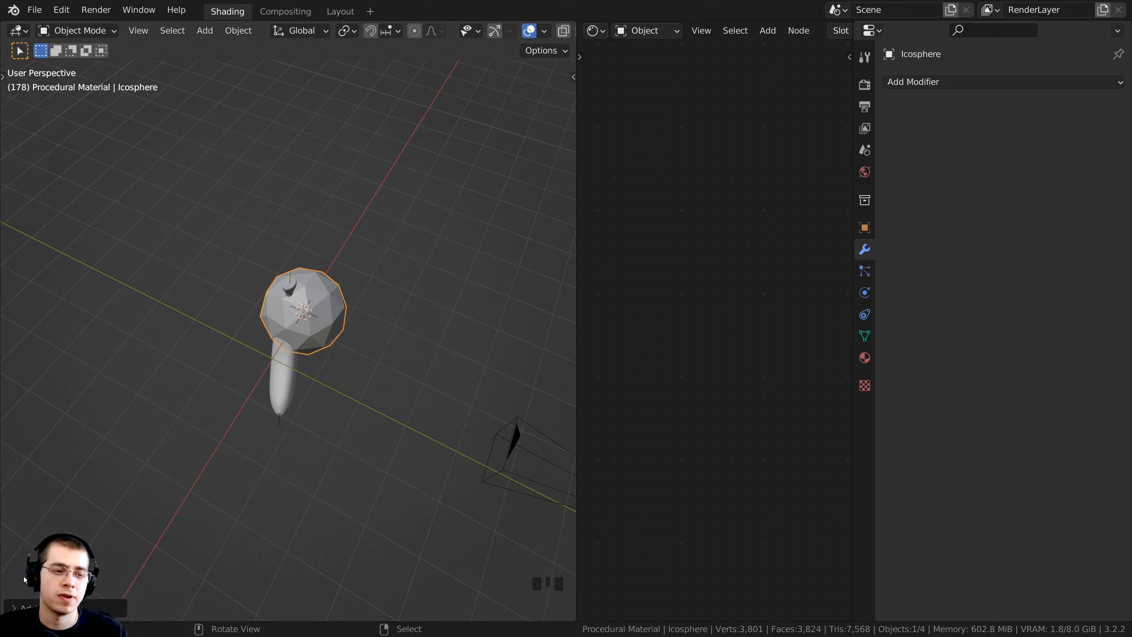
- Set the new ico sphere's subdivisions to 6
left_click(16, 607)
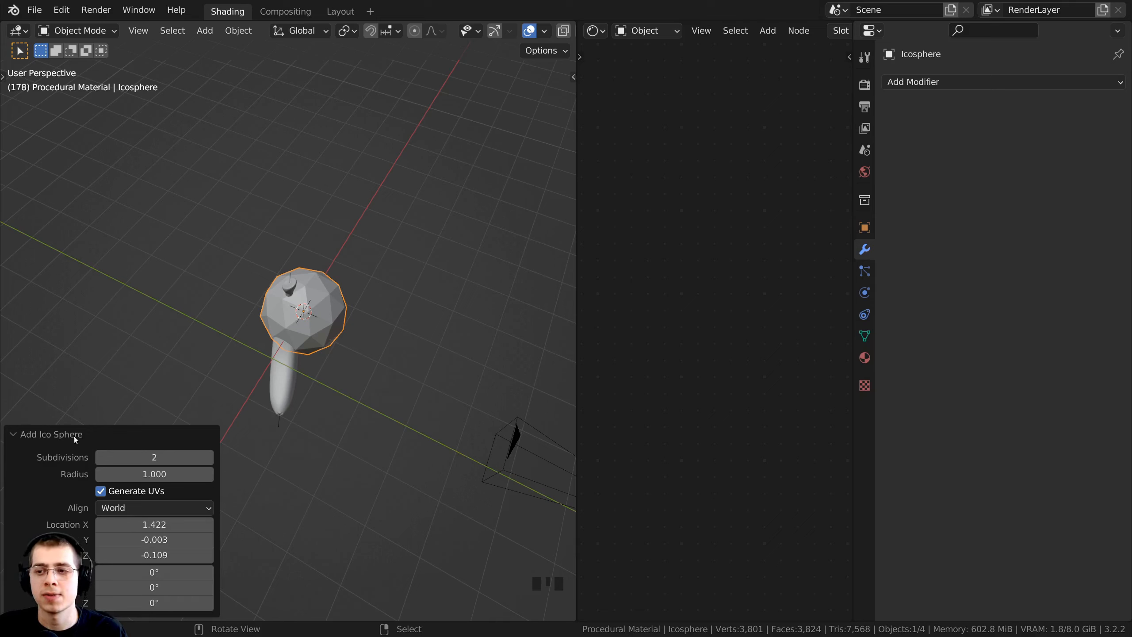
left_click(211, 459)
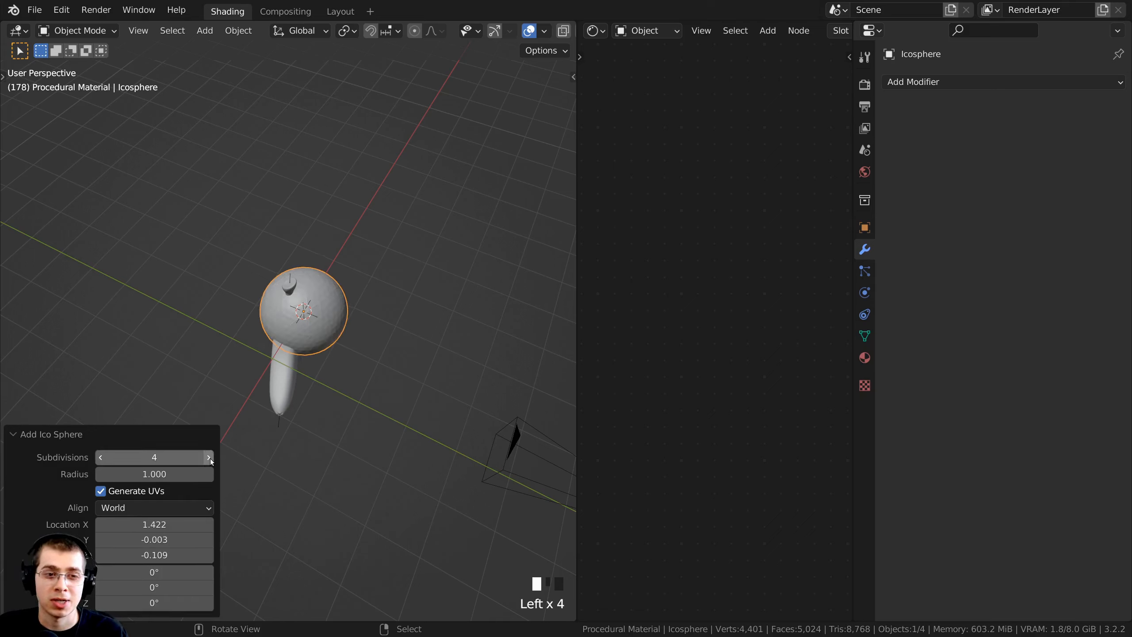
left_click(210, 459)
left_click(210, 460)
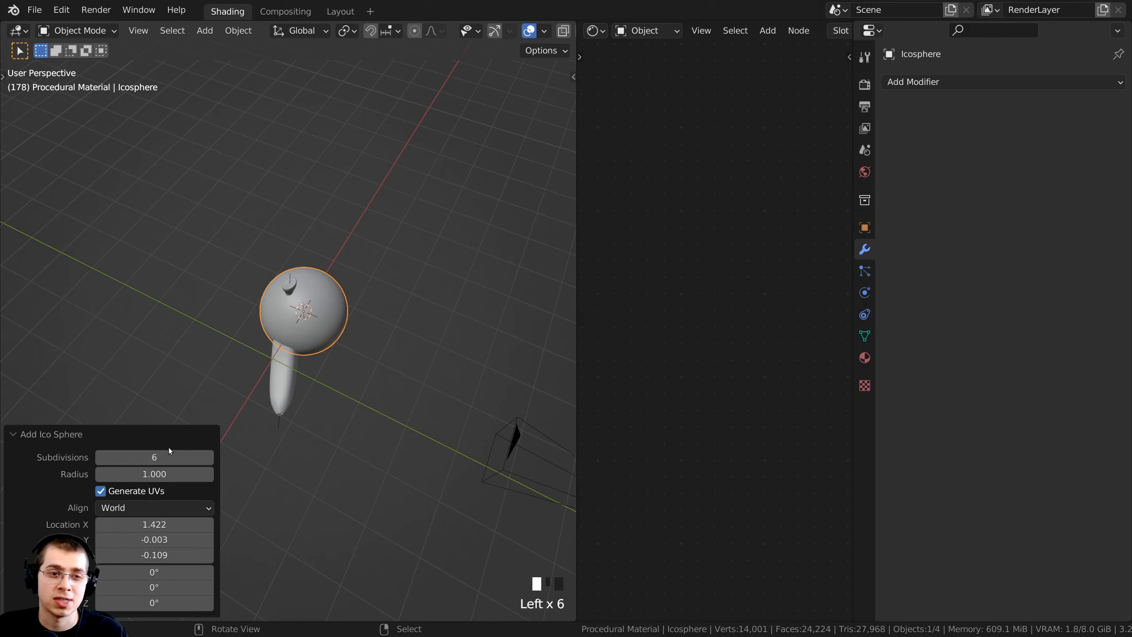
left_click(64, 435)
- Shade the ico sphere smooth
middle_click_drag(134, 401, 242, 329)
scroll(321, 329, "up", 7)
middle_click_drag(321, 328, 245, 409, "shift")
right_click(240, 234)
left_click(239, 244)
scroll(240, 248, "down", 4)
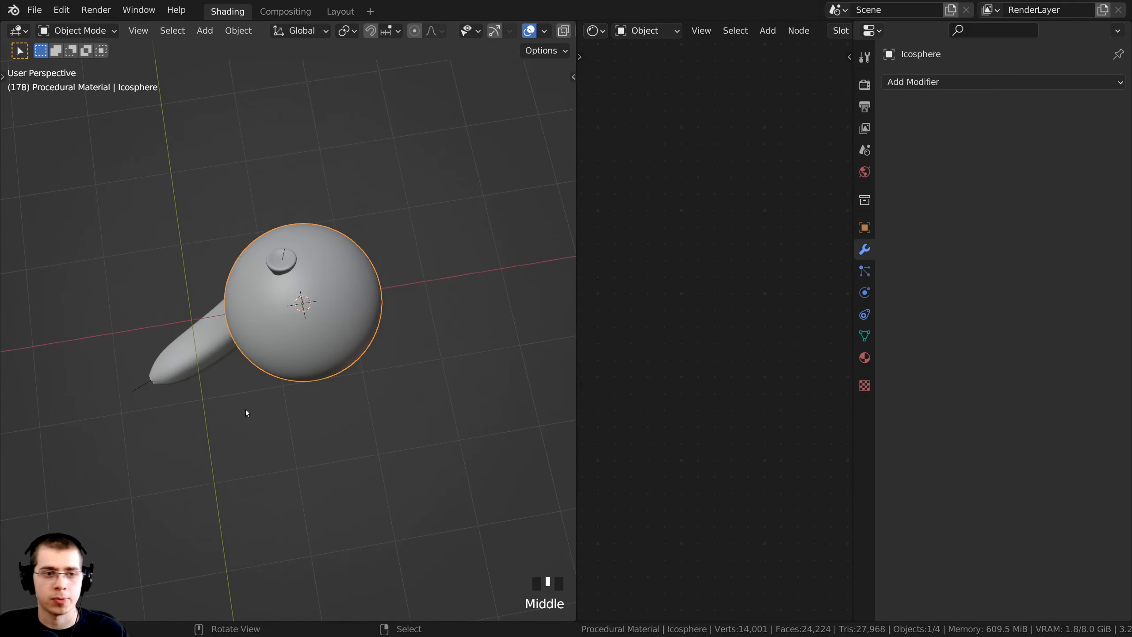
- From the top view, move the sphere behind the banana as seen from the camera
key("KP_7")
scroll(350, 391, "down", 4)
key("g")
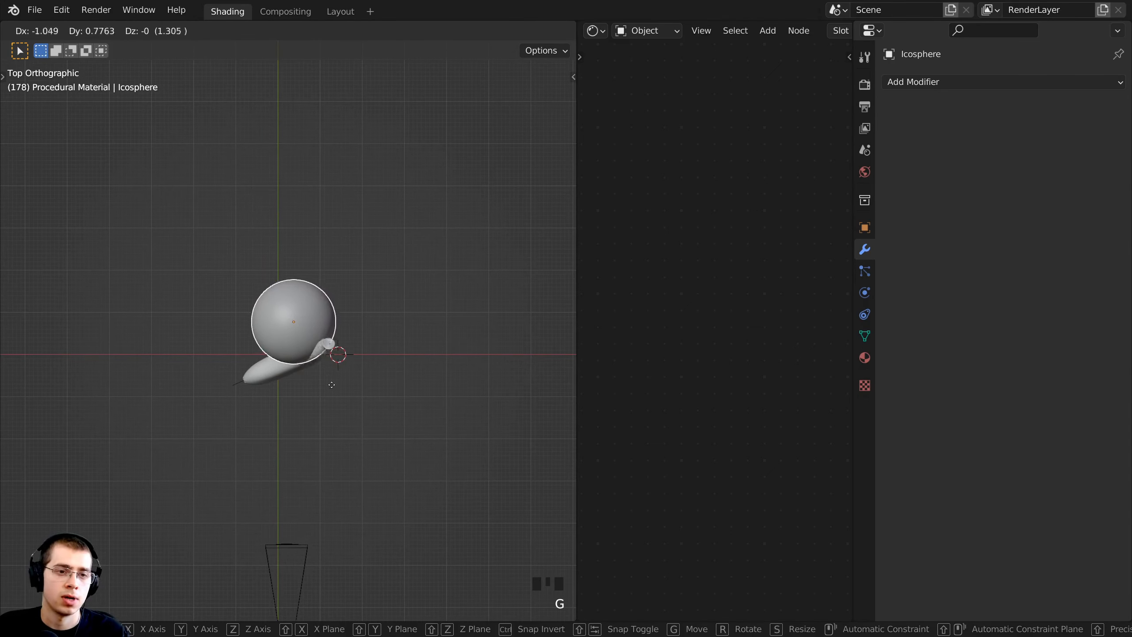
left_click(307, 367)
- In camera view, raise the sphere, scale it up to about 1.08 and position it in the frame behind the banana
key("KP_0")
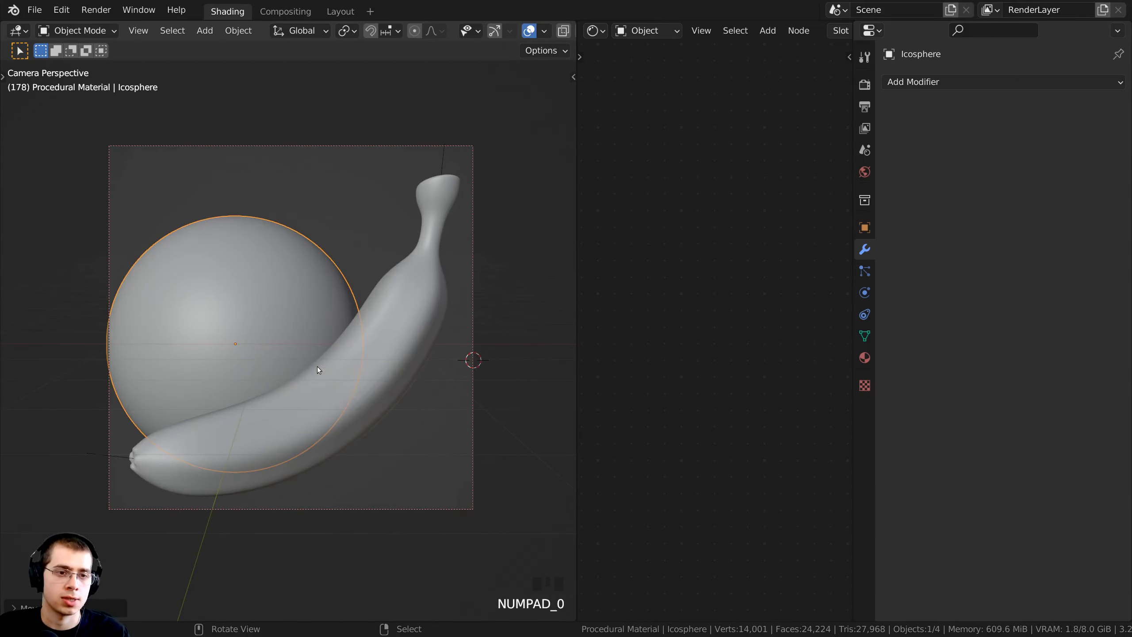
key("g")
left_click(333, 310)
key("s")
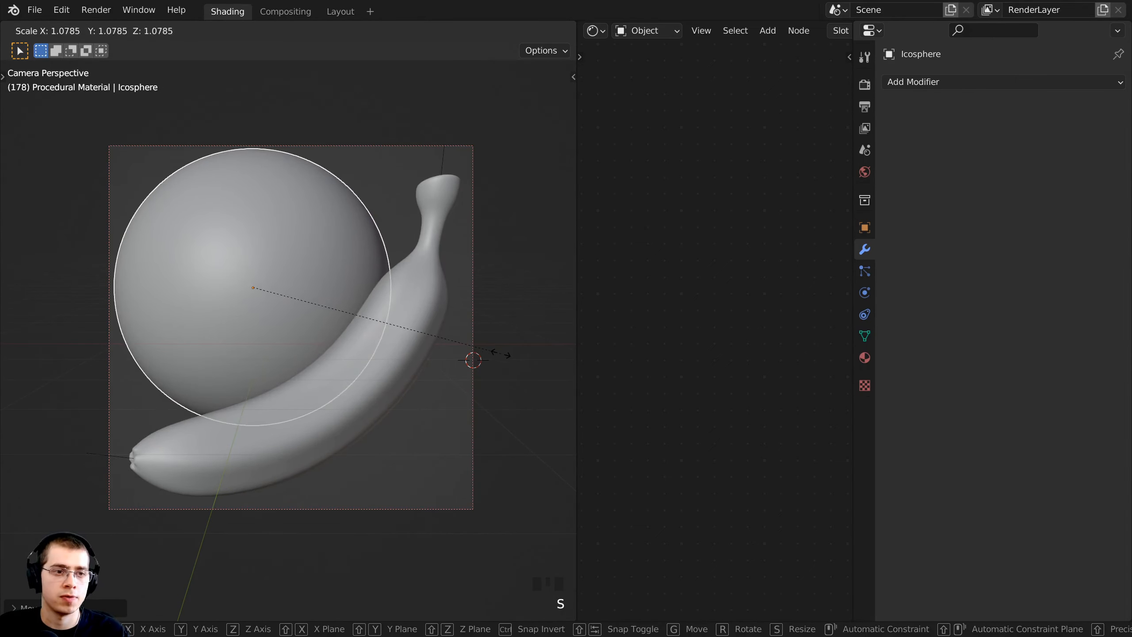
key("g")
left_click(513, 361)
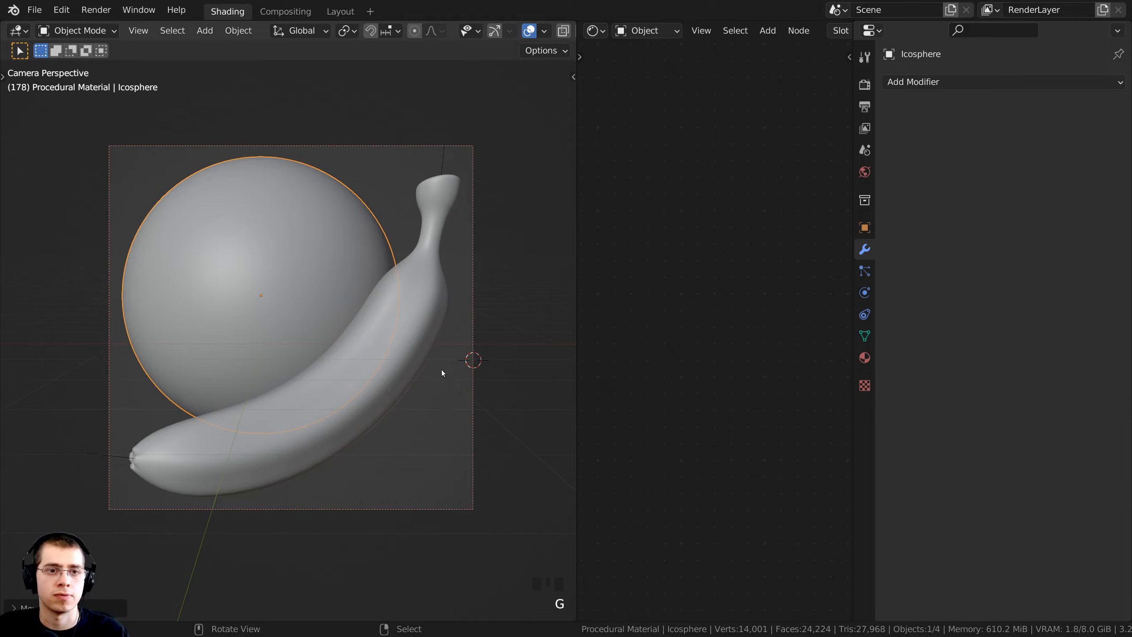
left_click(459, 243)
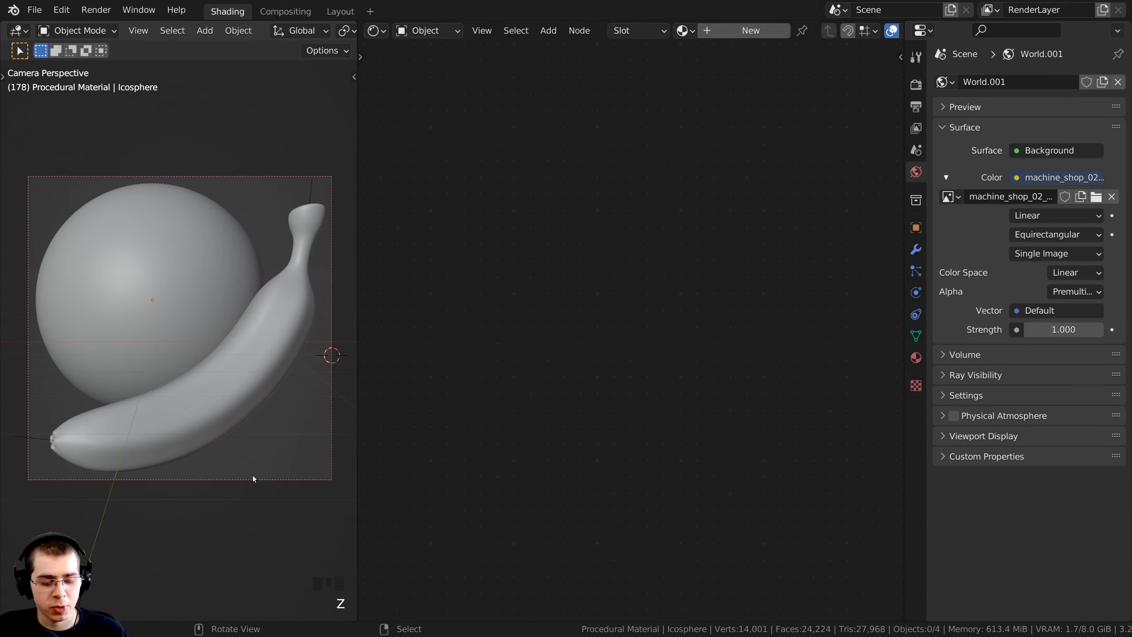
- Preview the scene in rendered shading and set a render region around the whole camera frame
key("z")
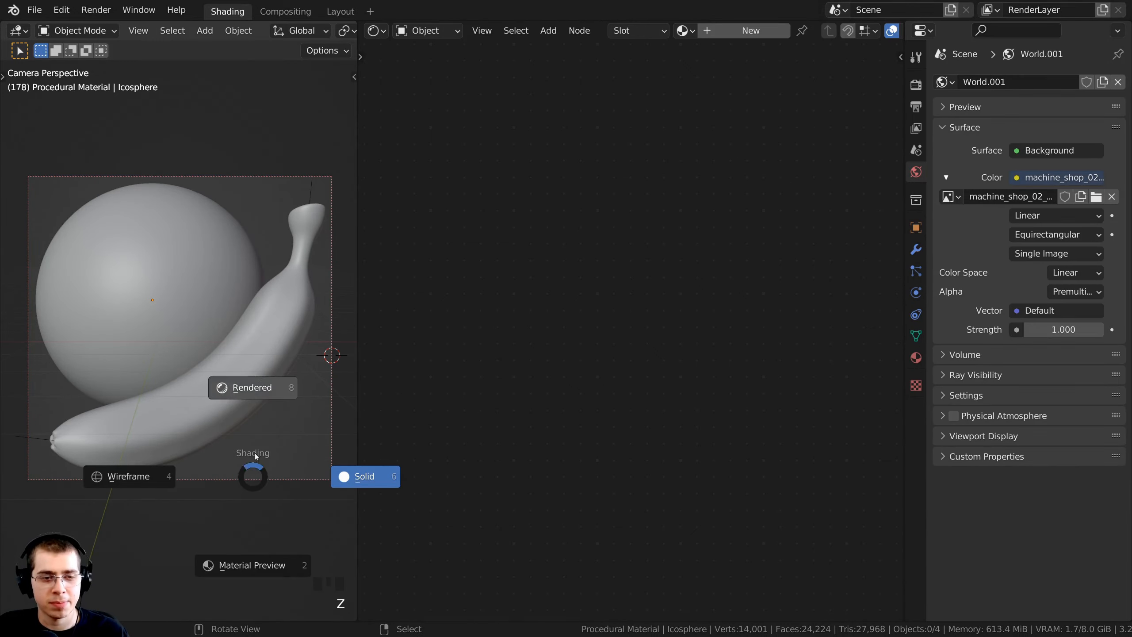
left_click(281, 341)
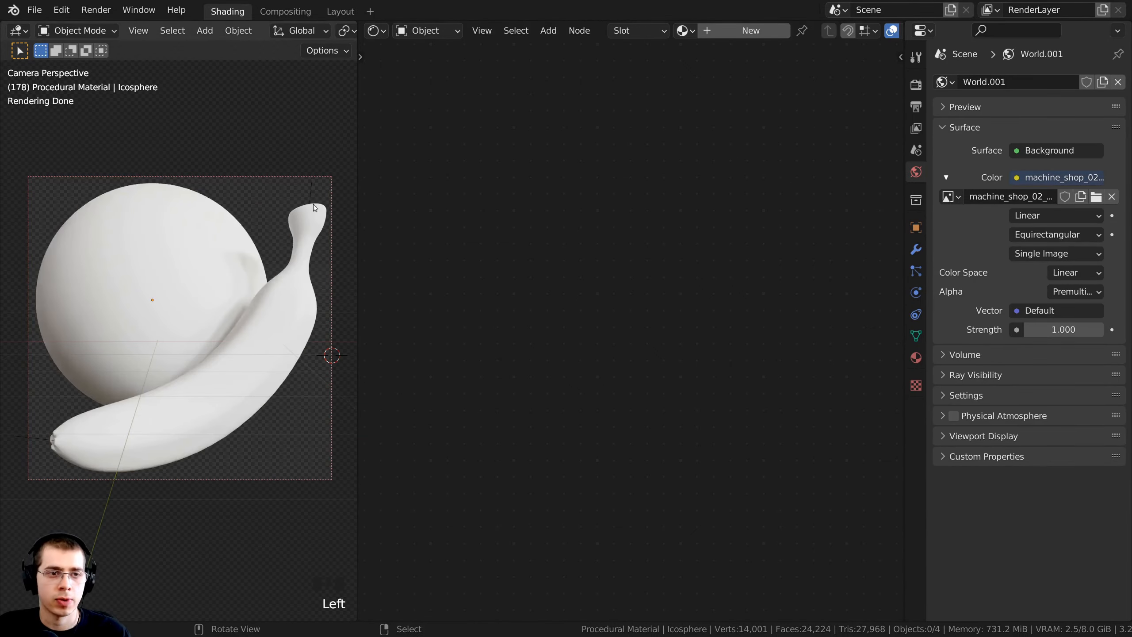
scroll(184, 145, "down", 2)
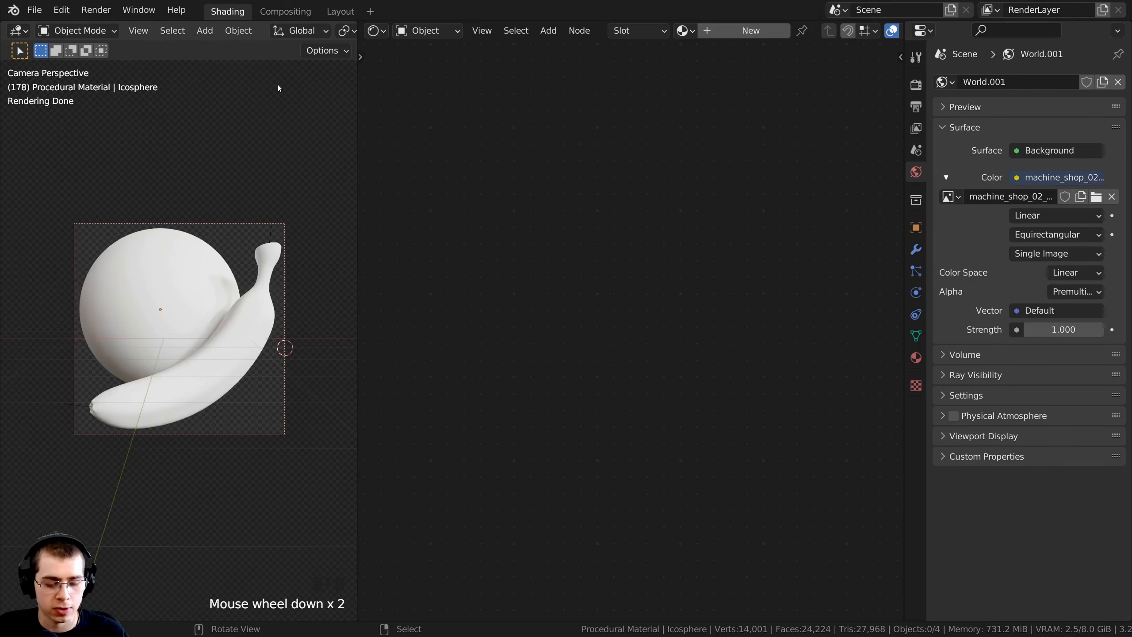
right_click(285, 284)
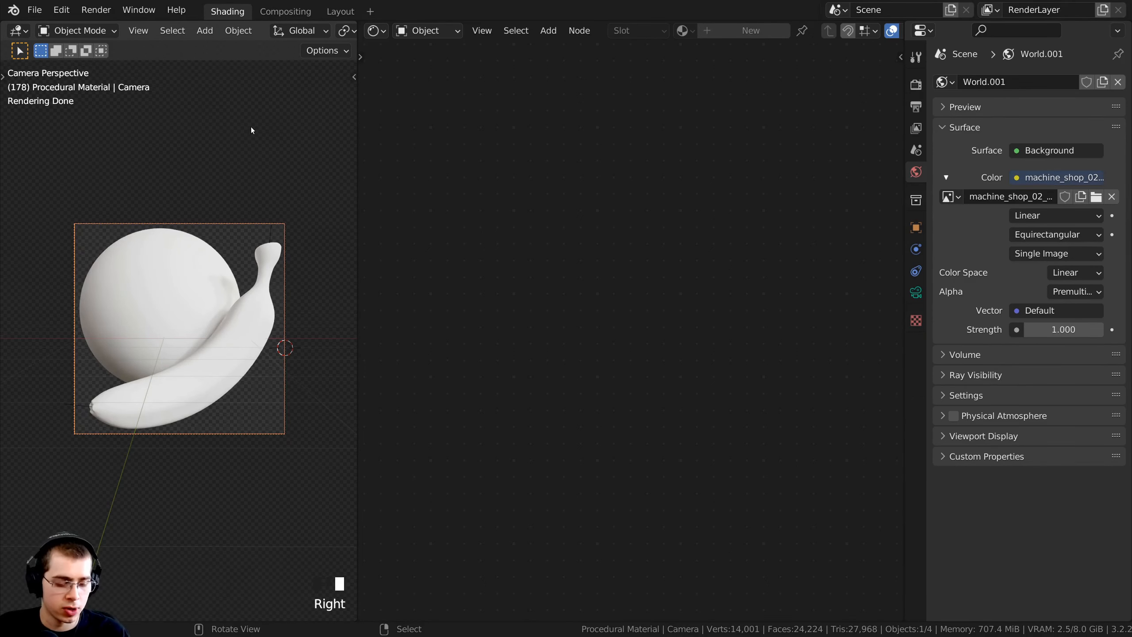
key("ctrl+b")
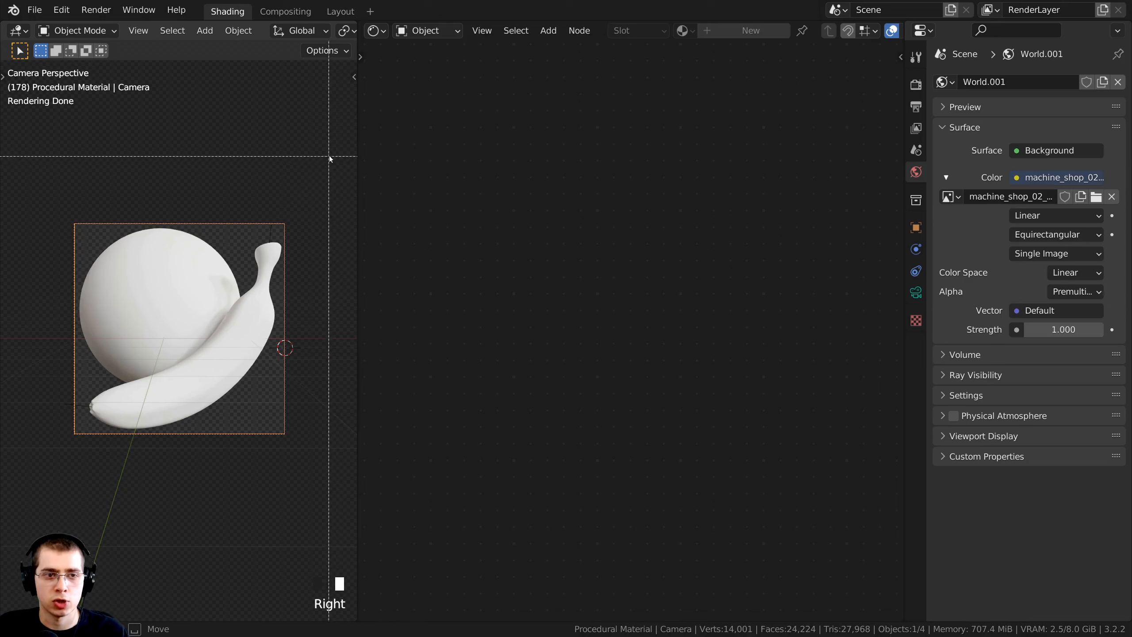
left_click_drag(335, 147, 41, 490)
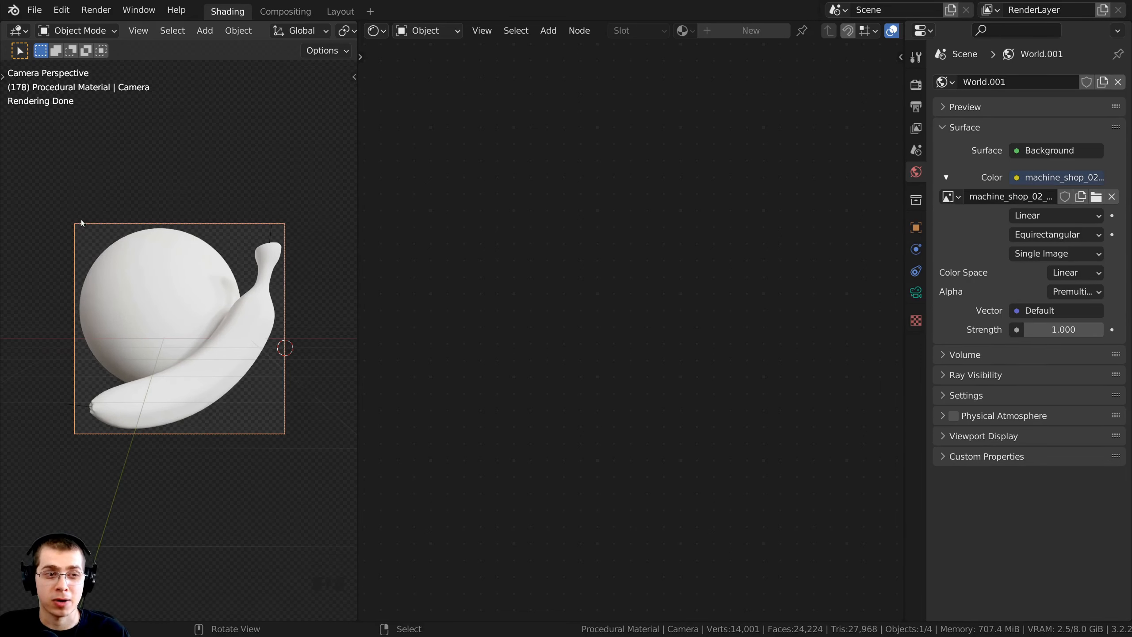
scroll(282, 264, "up", 3)
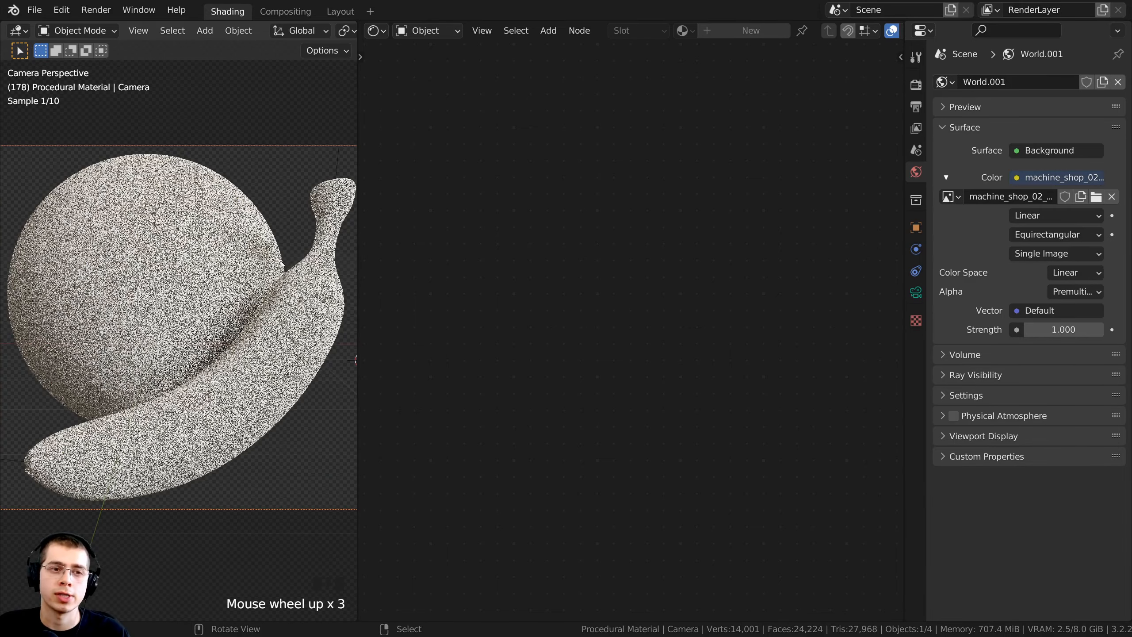
- Set the banana's Subdivision modifier to 3 levels for both viewport and render, and check the surface near the stem
scroll(282, 263, "down", 1)
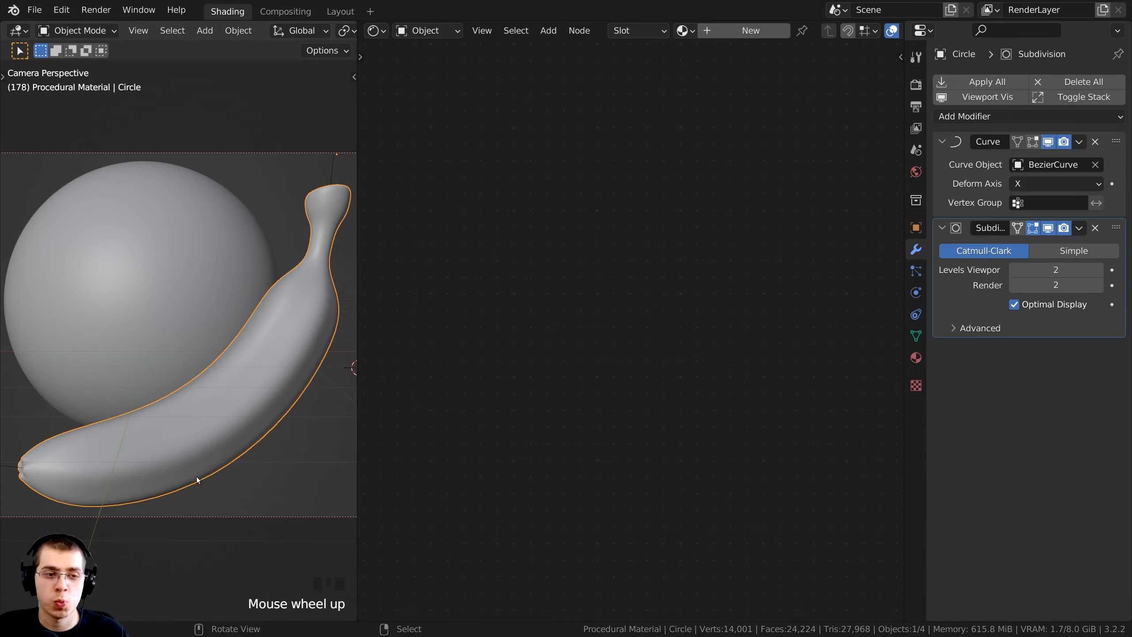
middle_click_drag(198, 480, 230, 347, "shift")
scroll(230, 347, "down", 1)
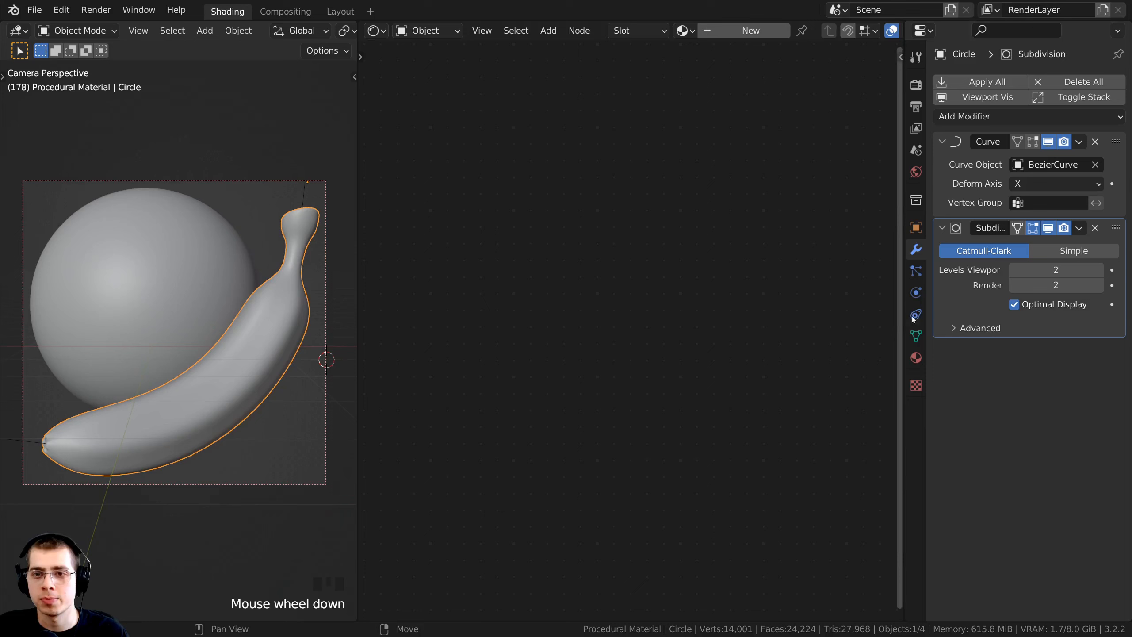
left_click_drag(904, 244, 818, 245)
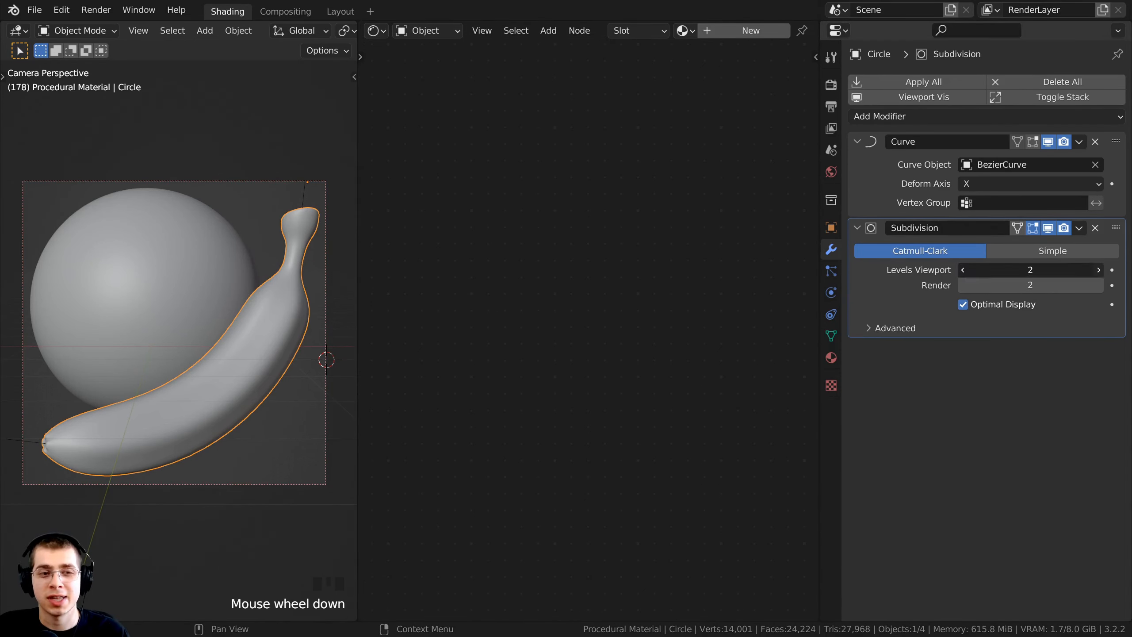
left_click(1098, 270)
left_click(1098, 284)
scroll(222, 366, "up", 2)
middle_click_drag(223, 366, 240, 333, "shift")
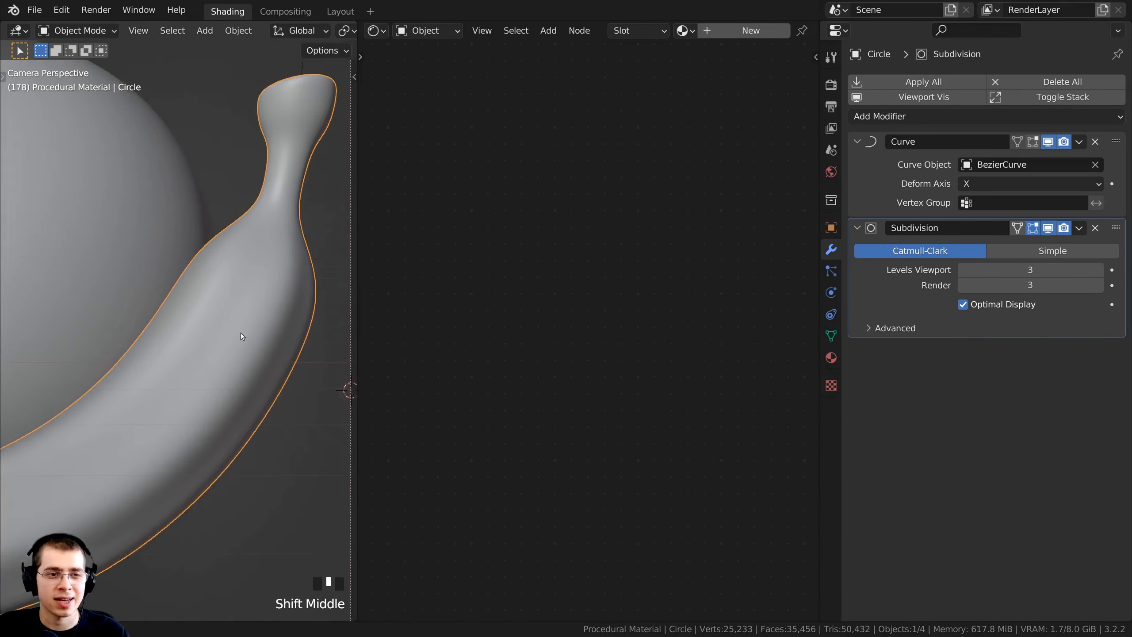
scroll(240, 332, "up", 2)
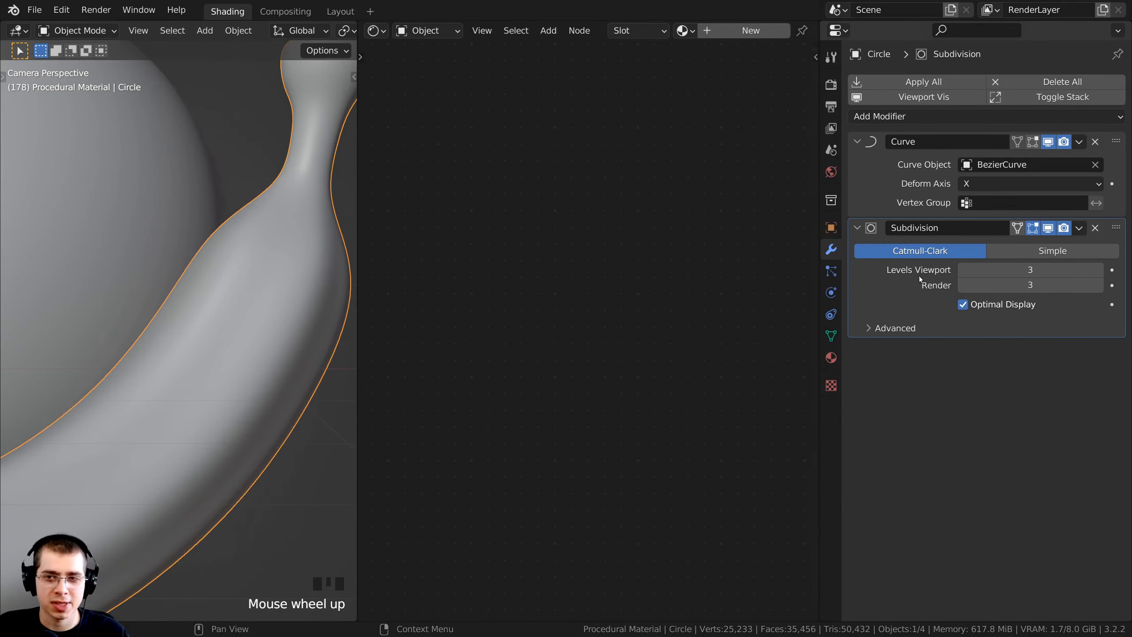
- Lower the banana's viewport and render subdivision levels to 2 for comparison, and set both back to 3
left_click(962, 270)
left_click(963, 284)
left_click_drag(980, 270, 1005, 285)
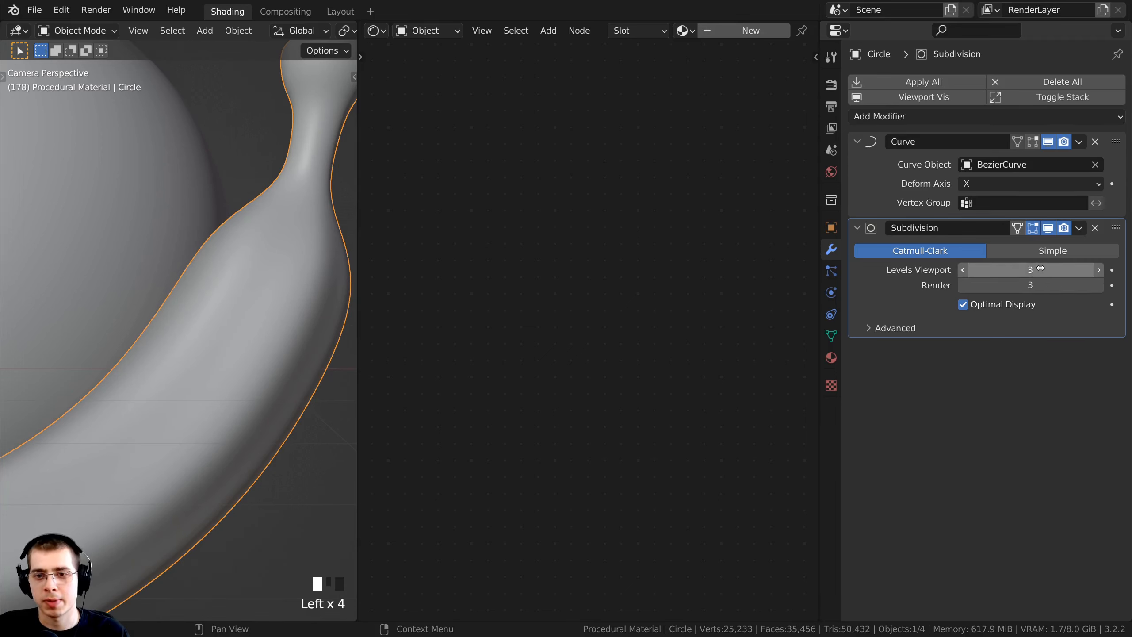
scroll(276, 429, "down", 2)
middle_click_drag(276, 430, 338, 395, "shift")
scroll(312, 392, "down", 2)
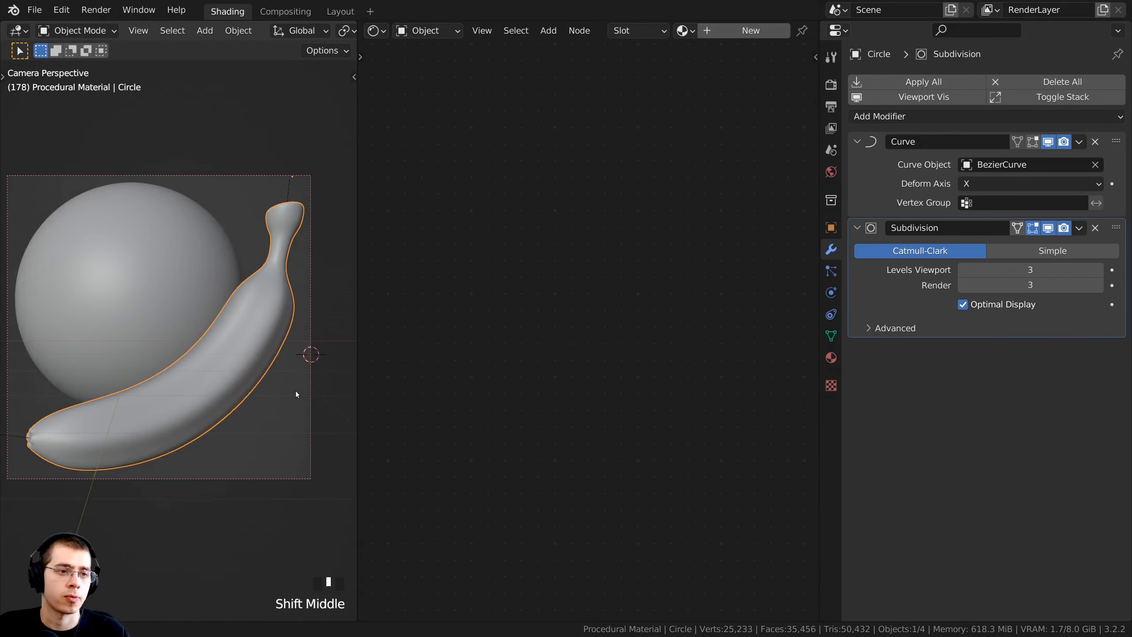
- Preview the banana and sphere in rendered shading through the camera
scroll(238, 212, "down", 2)
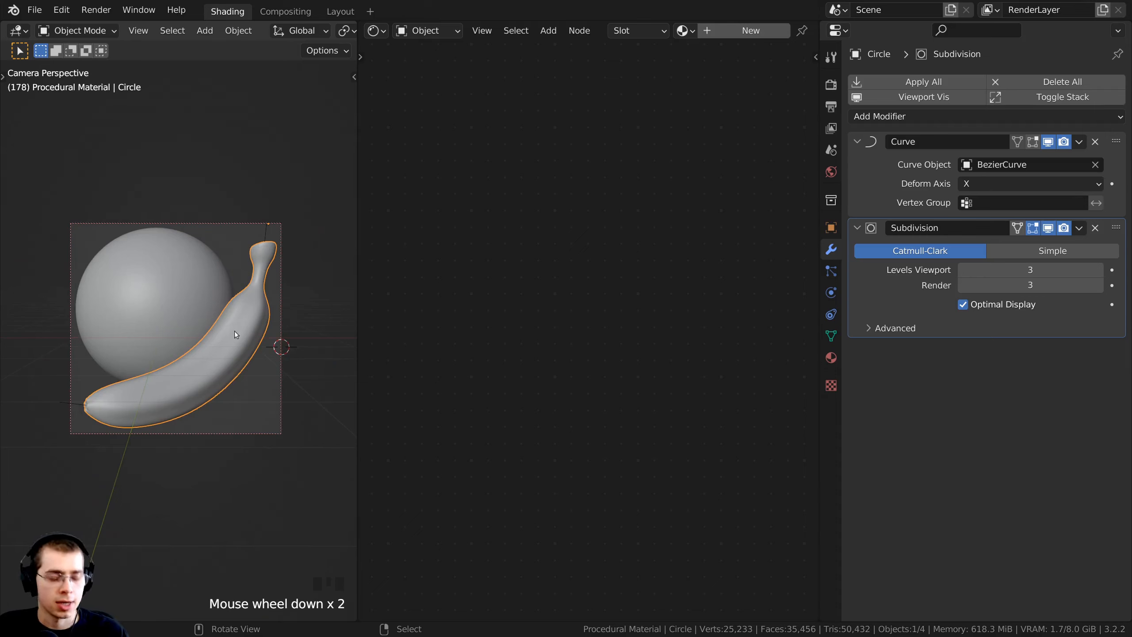
key("z")
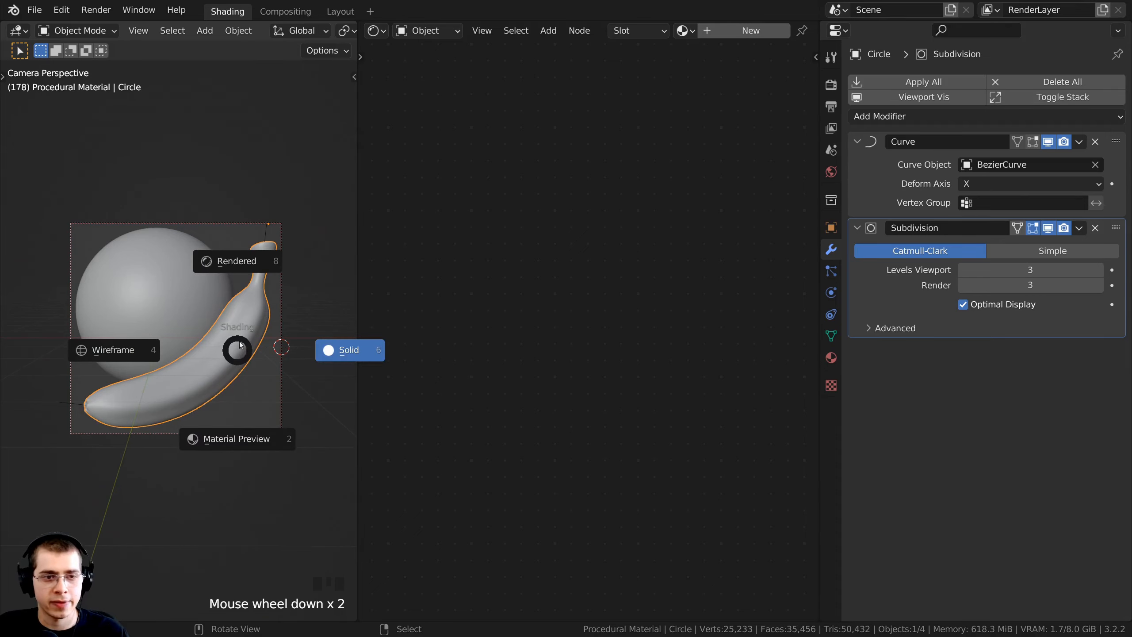
left_click(241, 271)
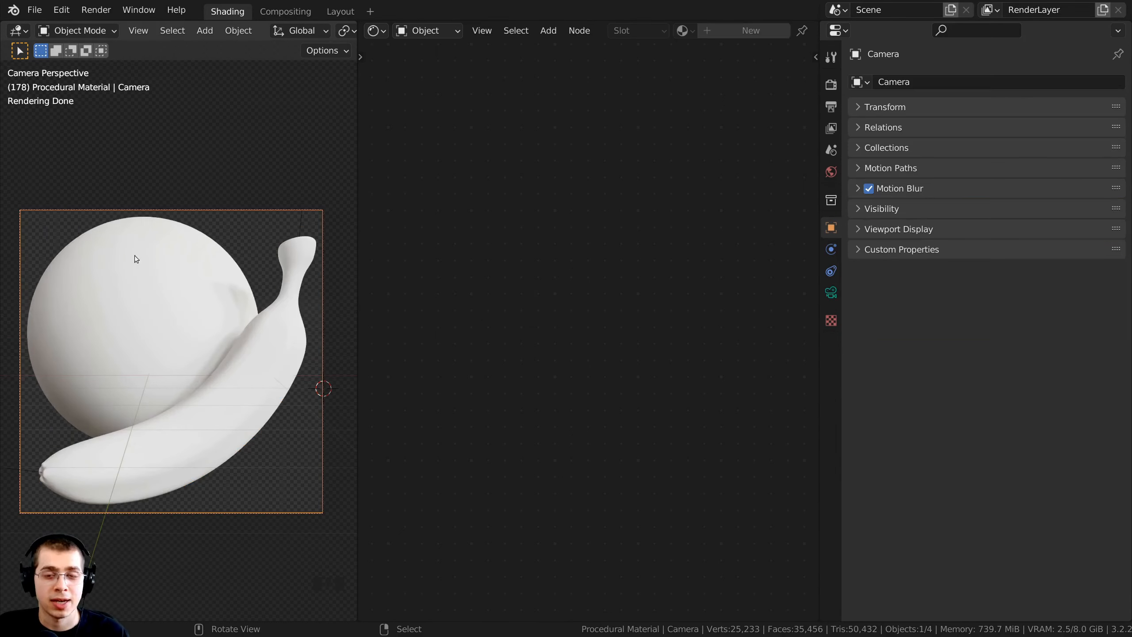
- Examine the world surface settings, including the machine_shop_02_1k.hdr image and the Environment Texture option for the background color
left_click(830, 172)
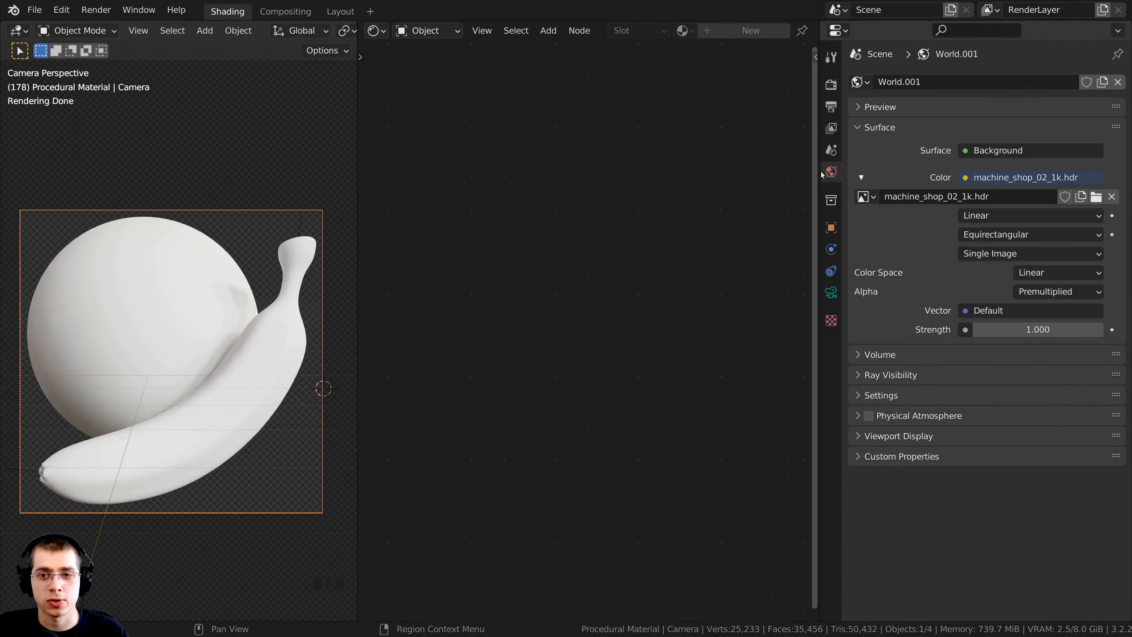
left_click_drag(818, 192, 785, 192)
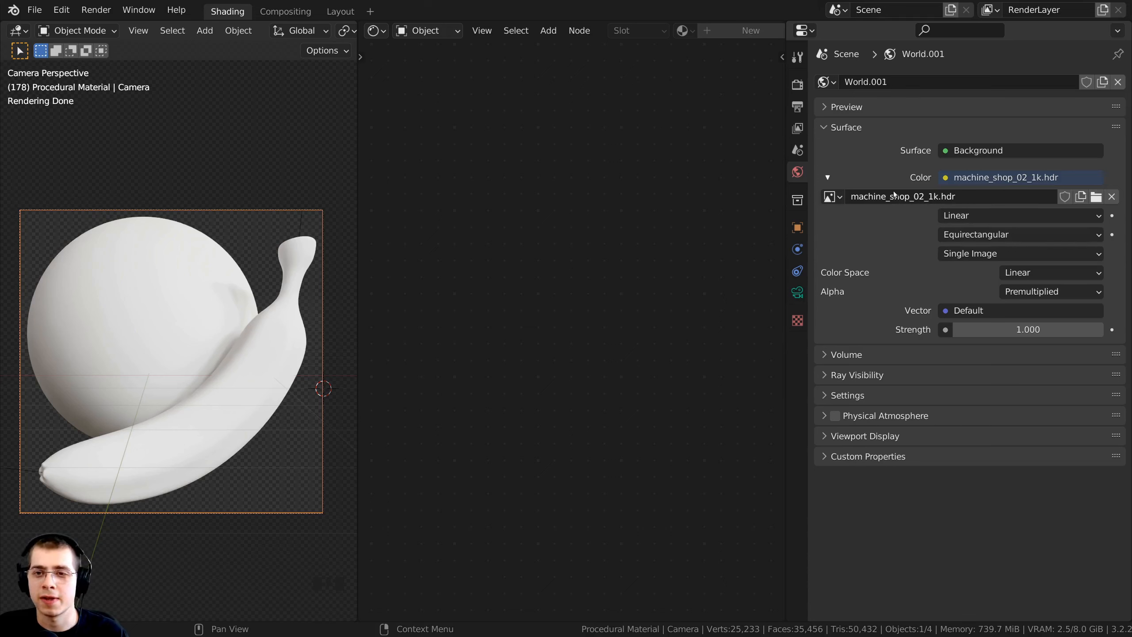
left_click_drag(928, 196, 938, 198)
left_click(940, 198)
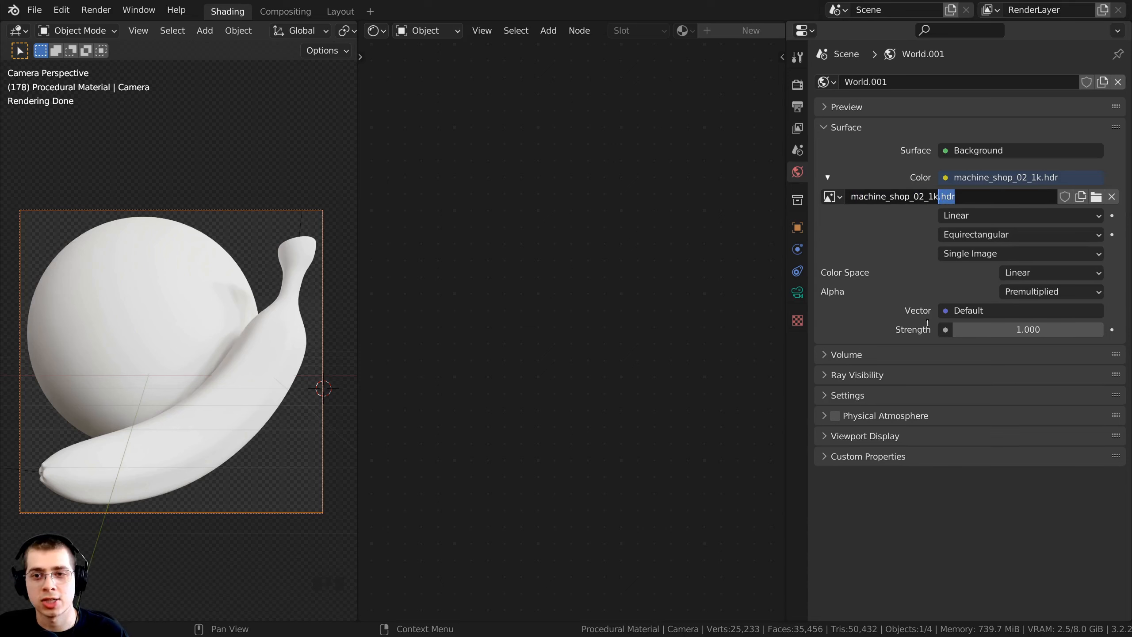
left_click(901, 263)
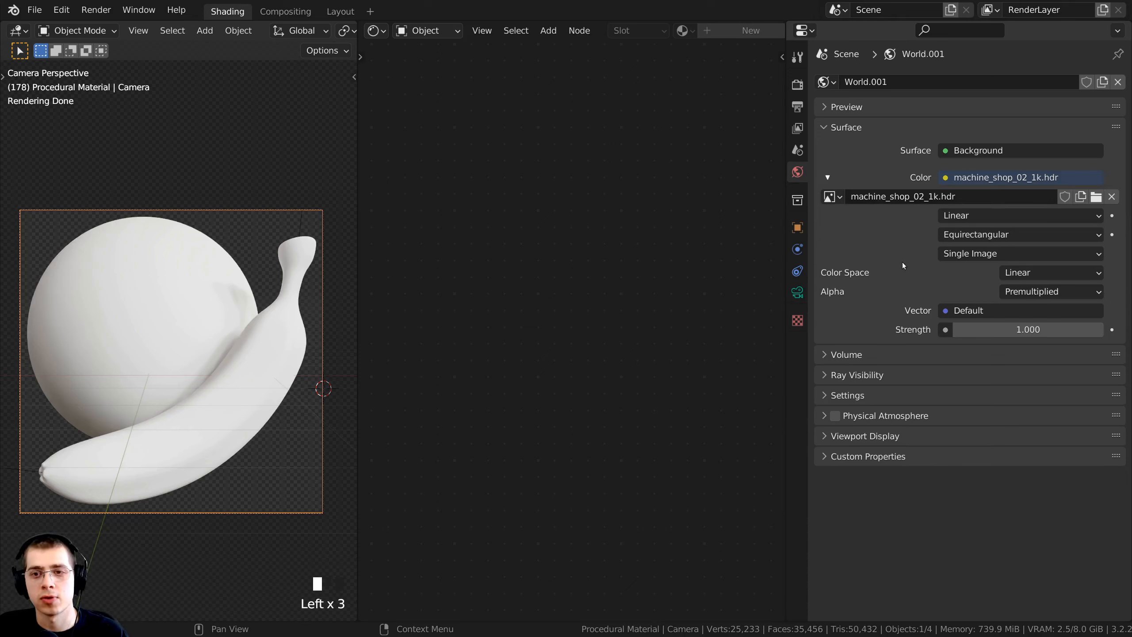
left_click(945, 178)
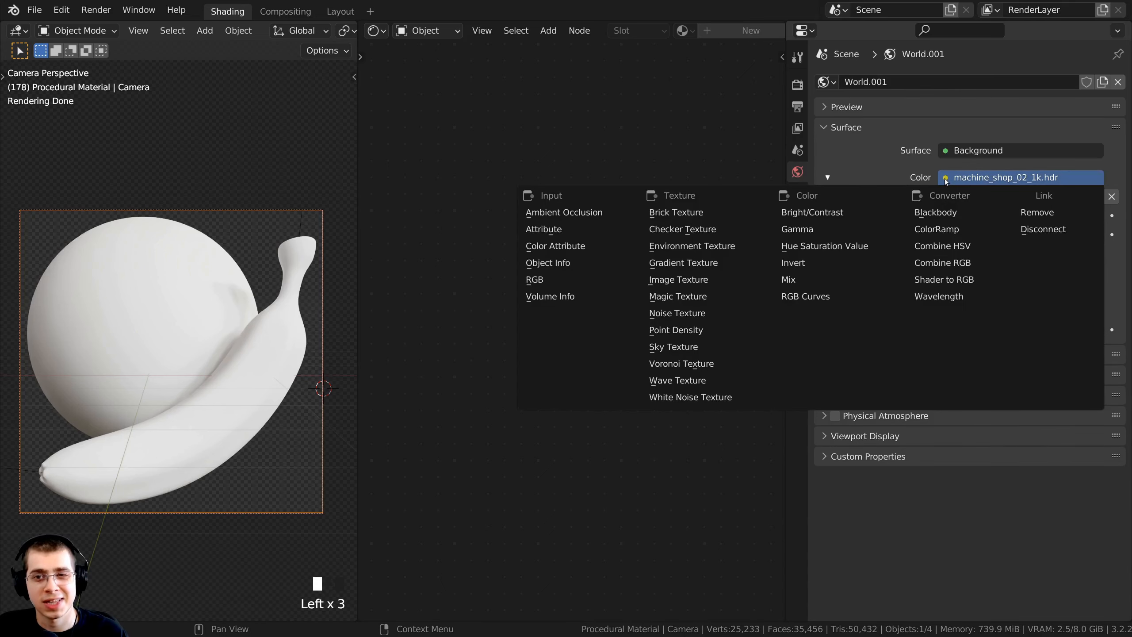
left_click(679, 251)
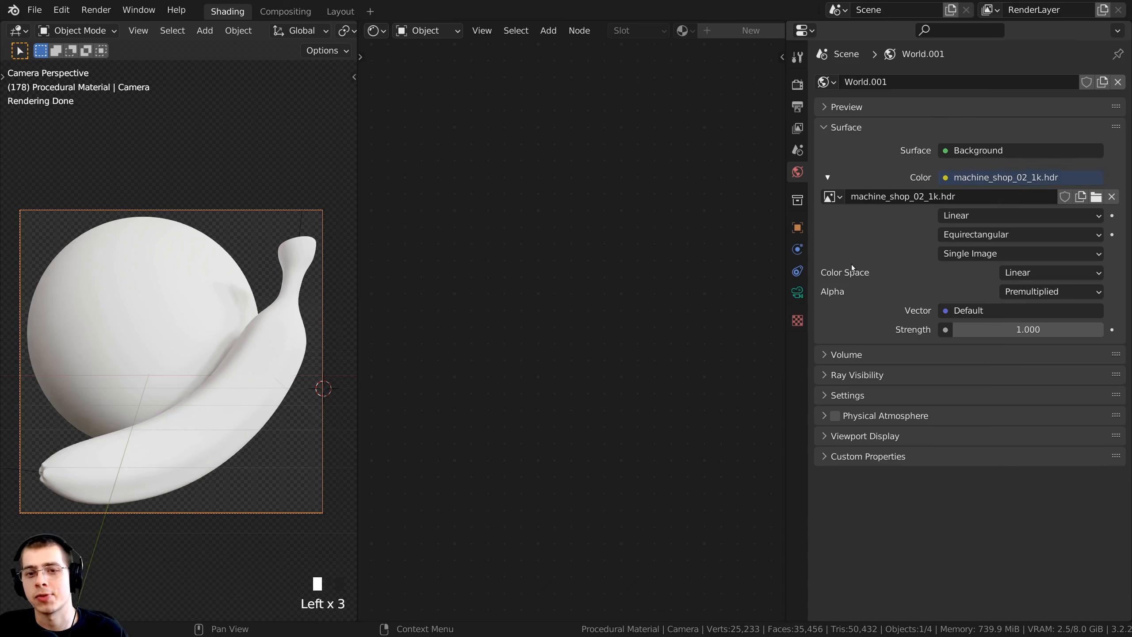
- Examine the view transform and look options in the scene's color management settings
left_click(794, 87)
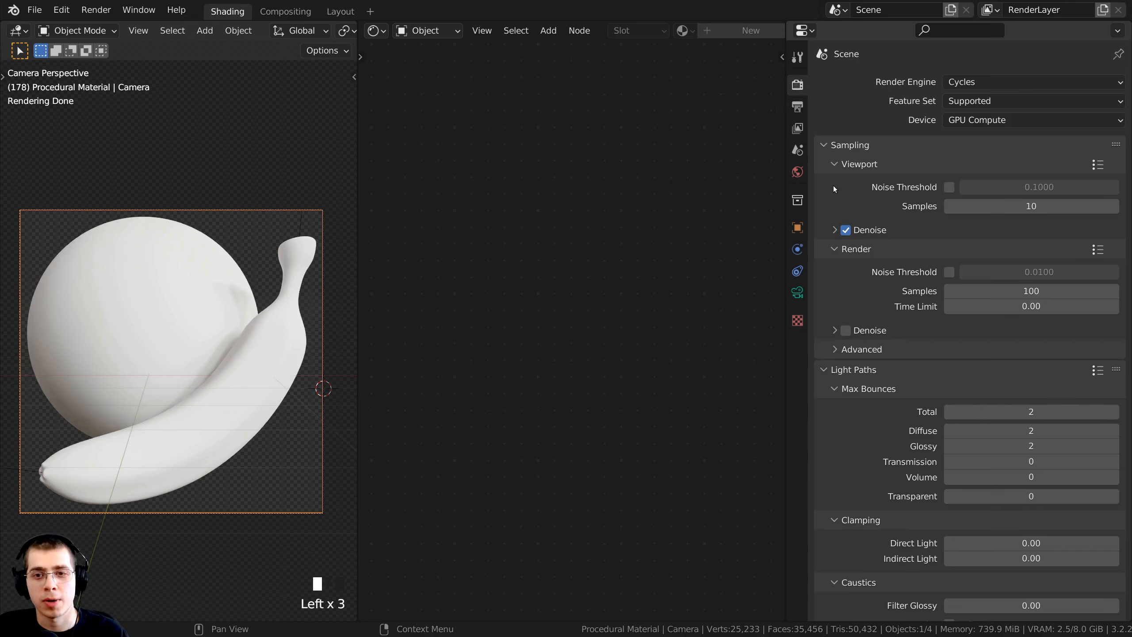
left_click(820, 150, "ctrl")
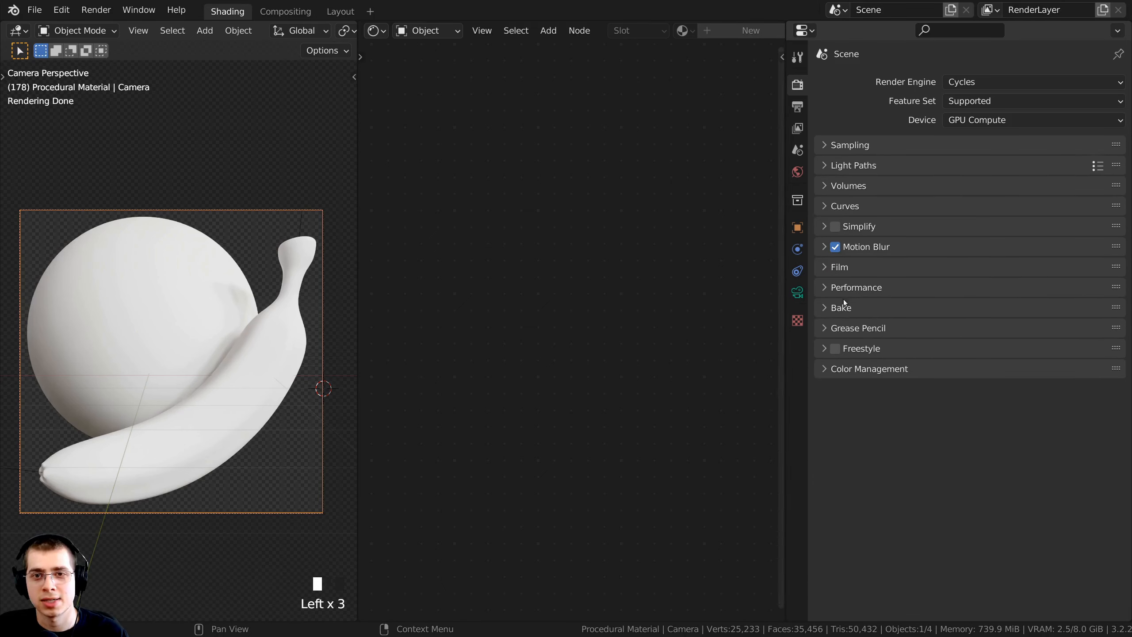
left_click(824, 370)
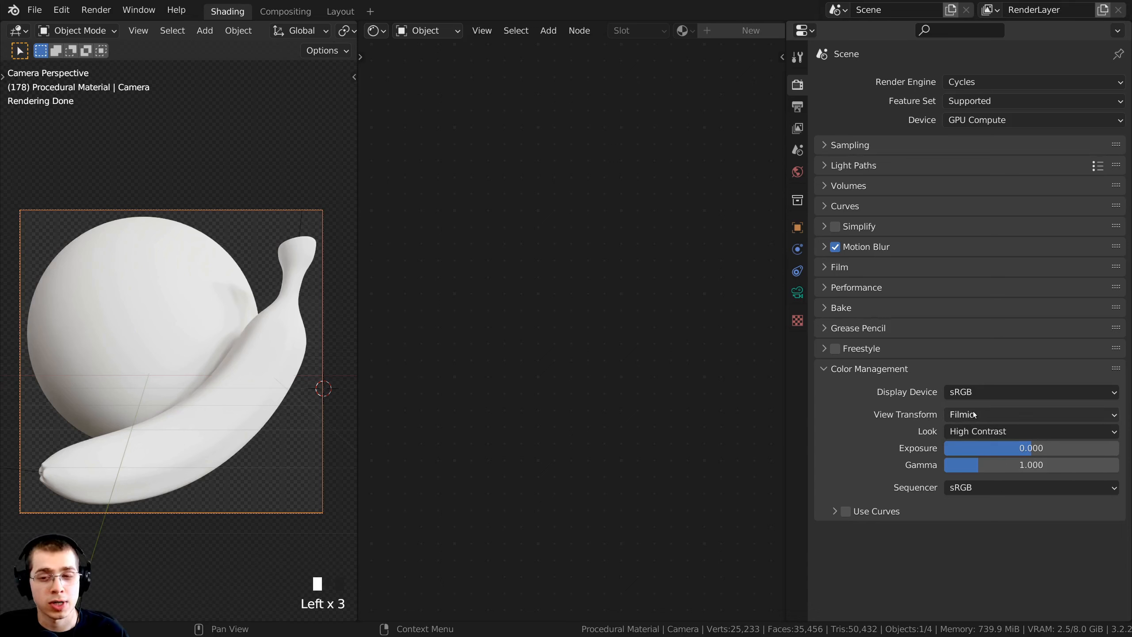
left_click(965, 435)
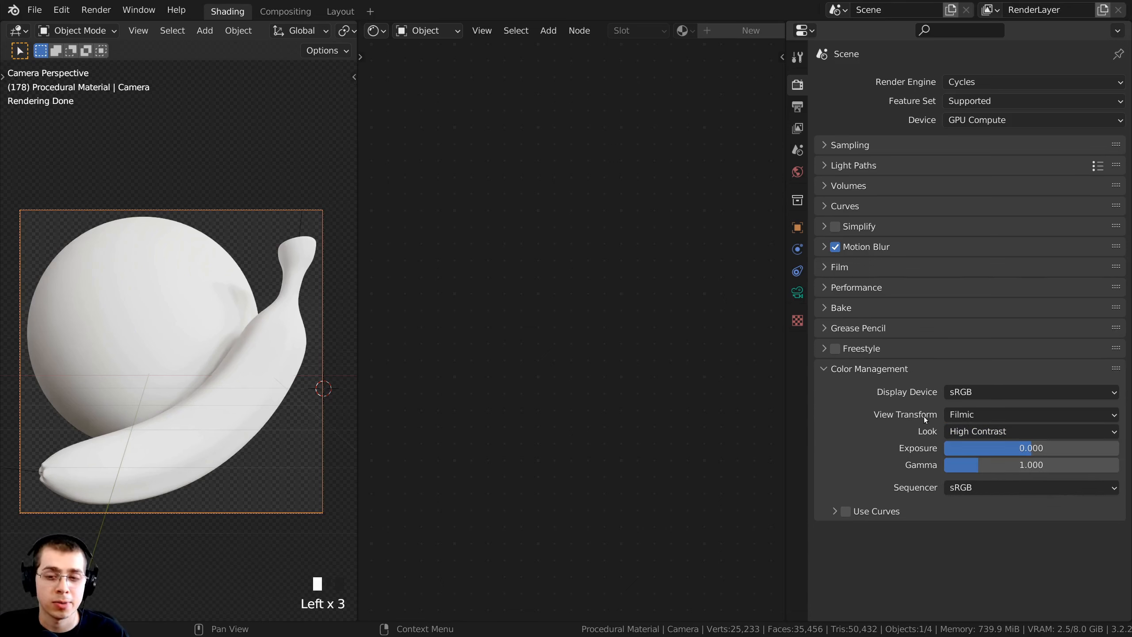
left_click(829, 373)
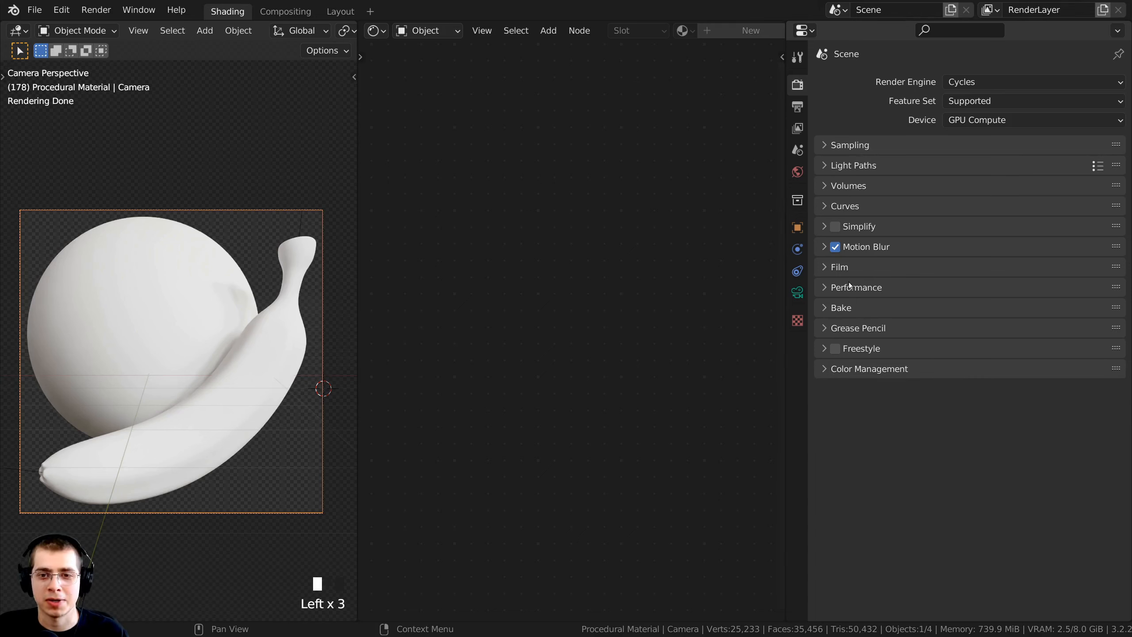
- Turn off the film's Transparent option to compare the background, and turn it back on
left_click(823, 268)
left_click(854, 379)
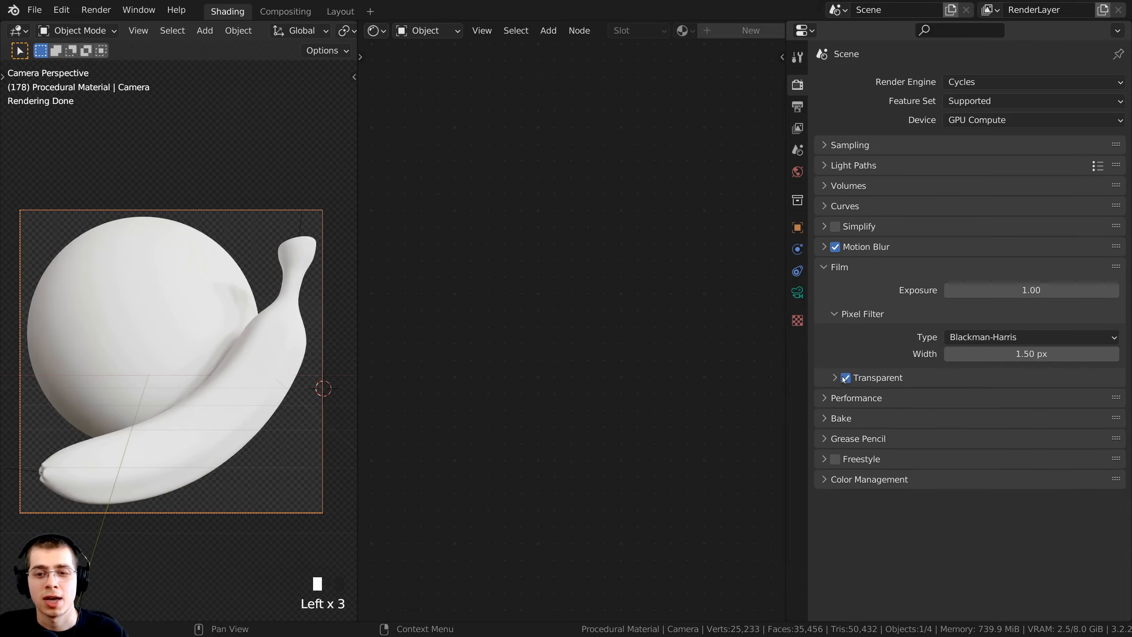
left_click(845, 378)
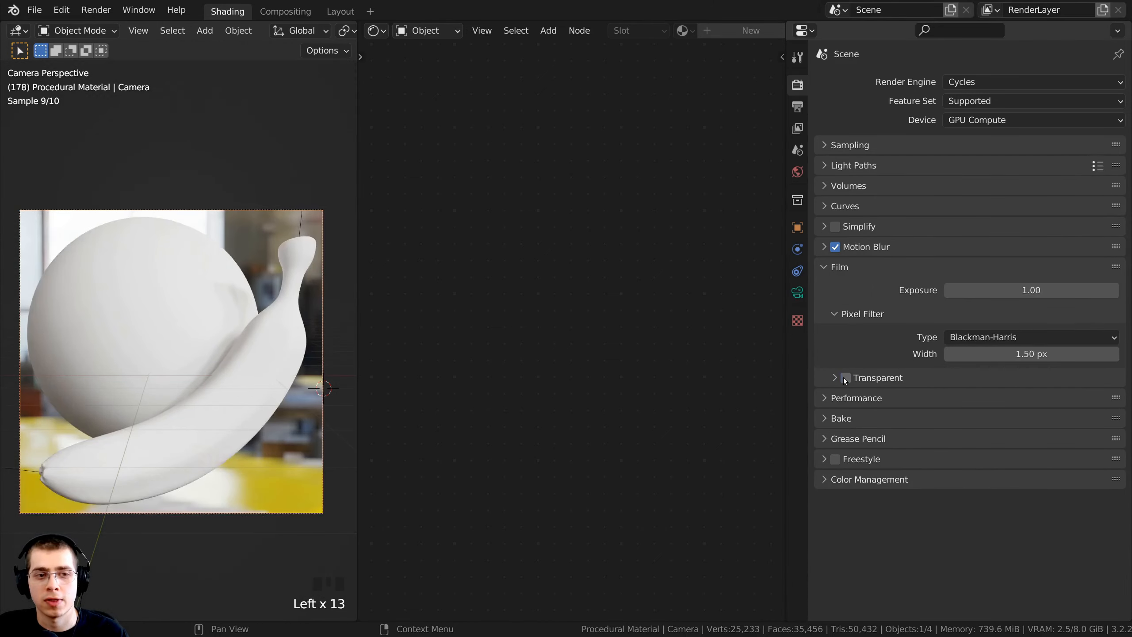
left_click(845, 377)
left_click(829, 267)
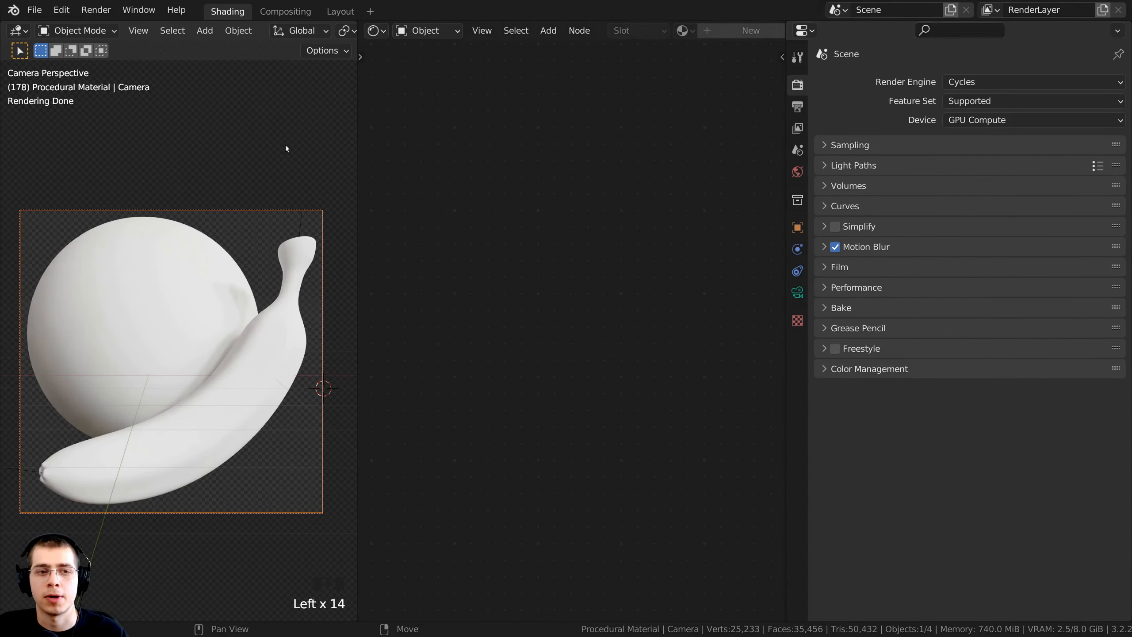
- Return the 3D cursor to the world origin and enlarge the node editor by narrowing the 3D viewport and the properties editor
middle_click_drag(303, 119, 336, 3, "shift")
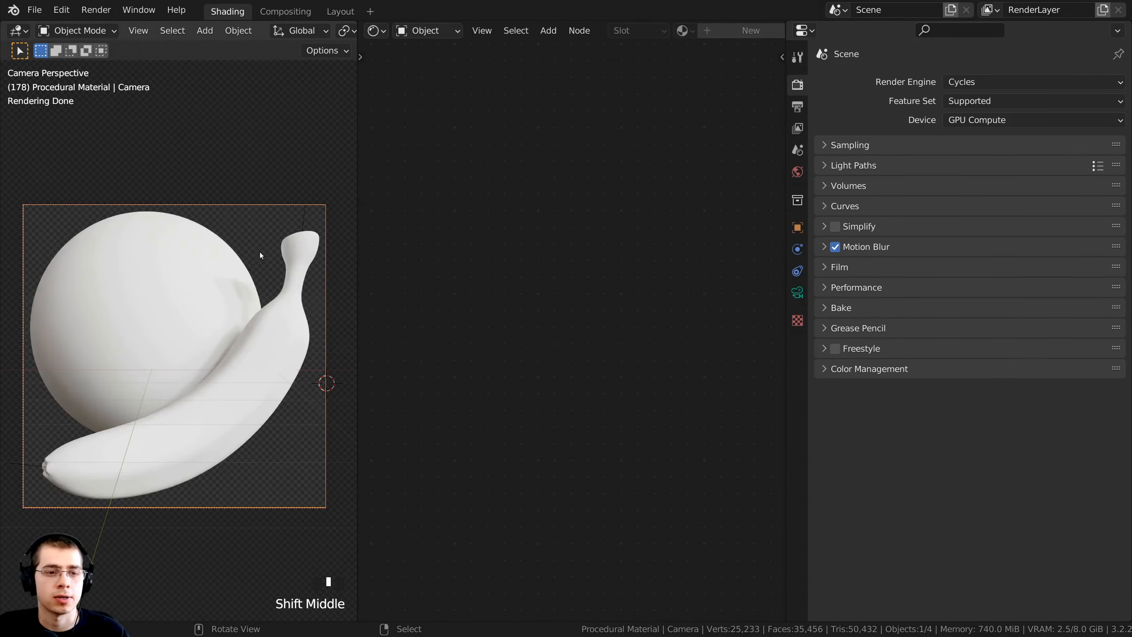
key("KP_0")
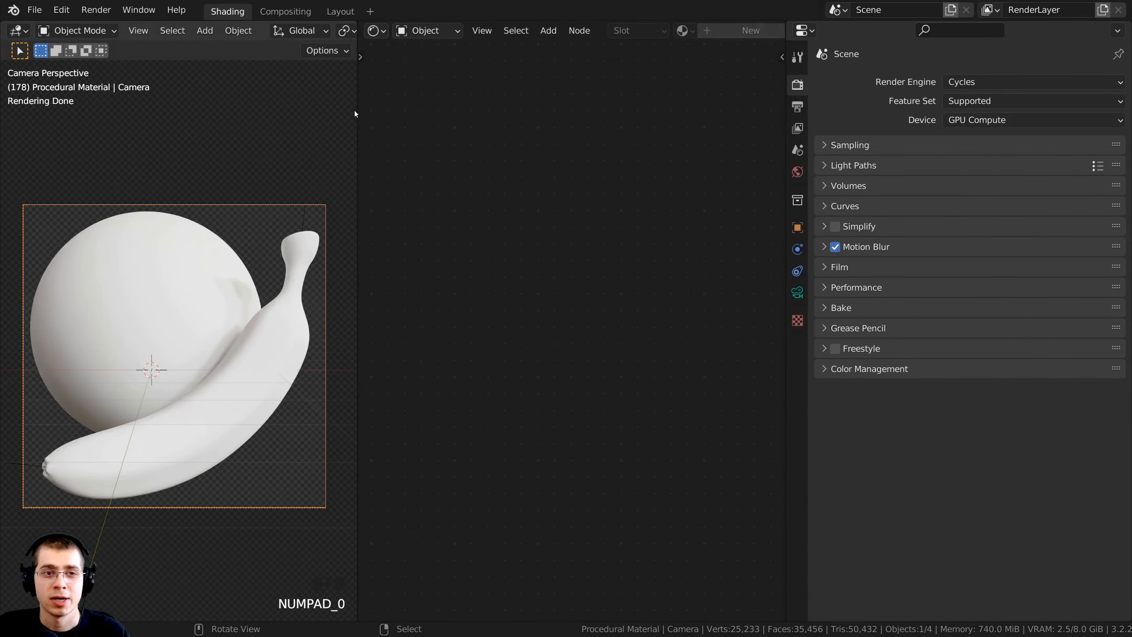
left_click_drag(357, 114, 315, 114)
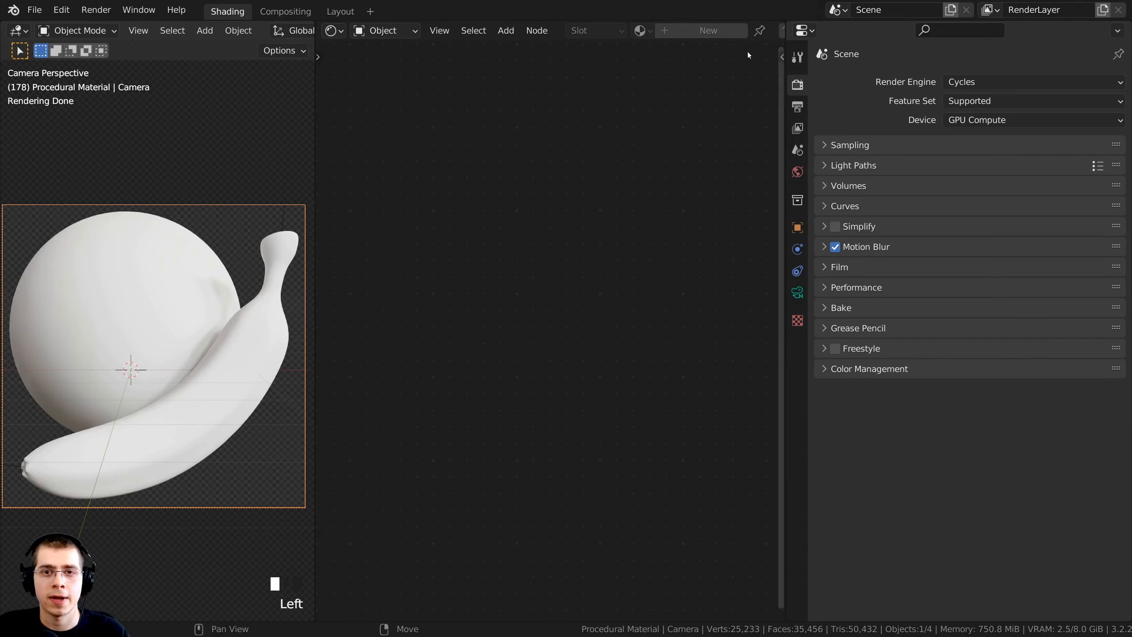
left_click_drag(784, 67, 1107, 70)
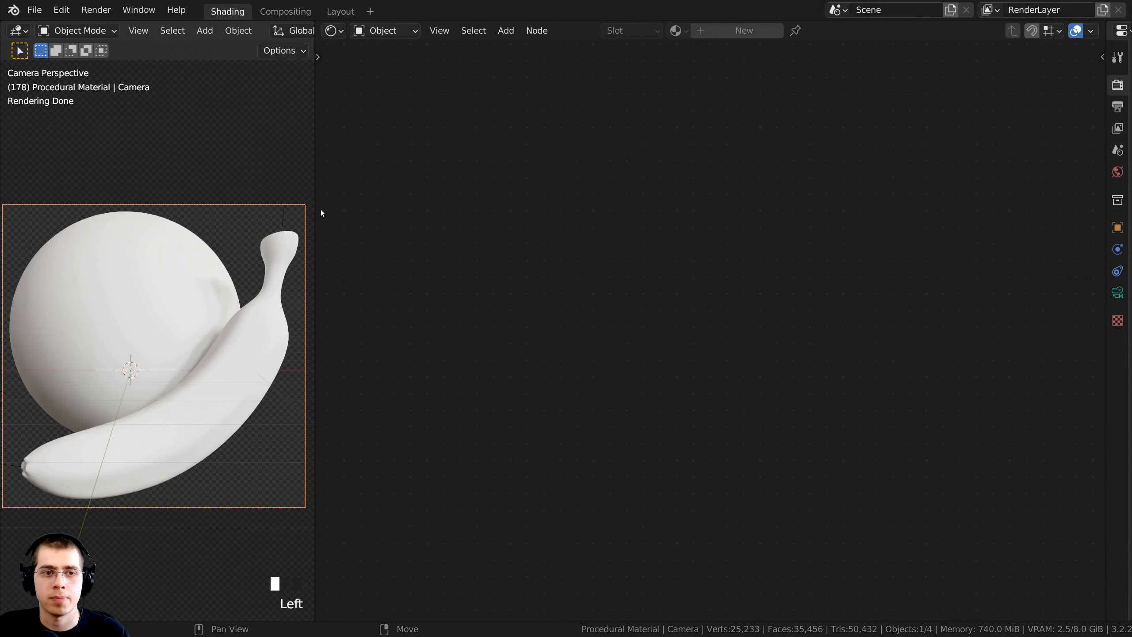
left_click_drag(316, 203, 310, 203)
middle_click_drag(289, 213, 291, 211, "shift")
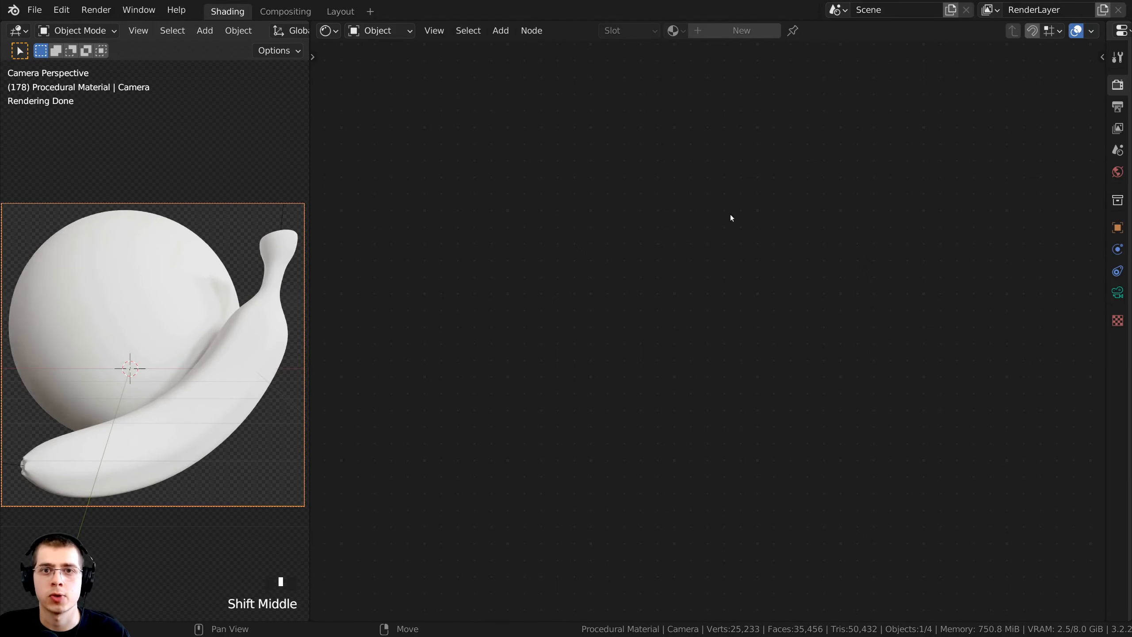
- Select the banana and bring up the preferences to make sure the Node Wrangler add-on is enabled
right_click(280, 353)
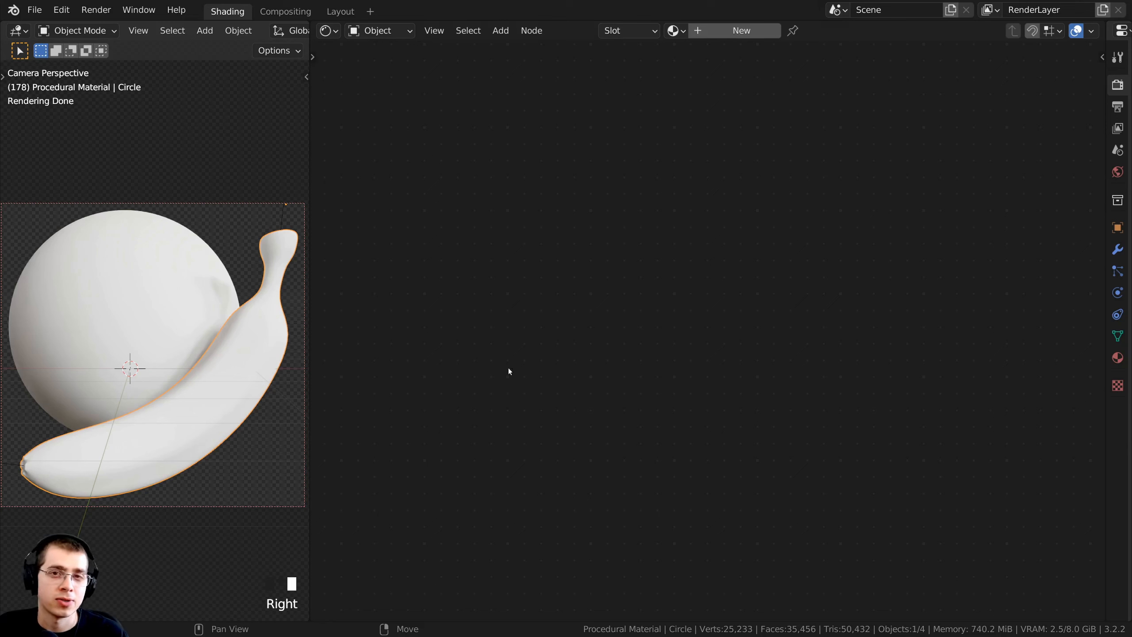
left_click(64, 14)
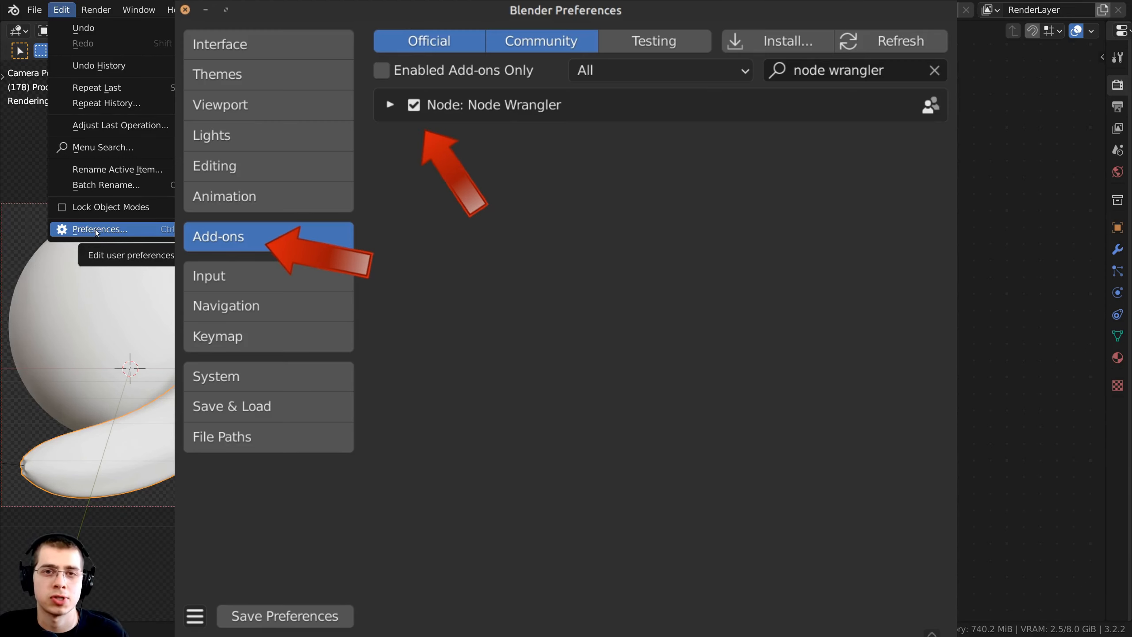
- Open the preferences to check that the Node Wrangler add-on is enabled
left_click(97, 229)
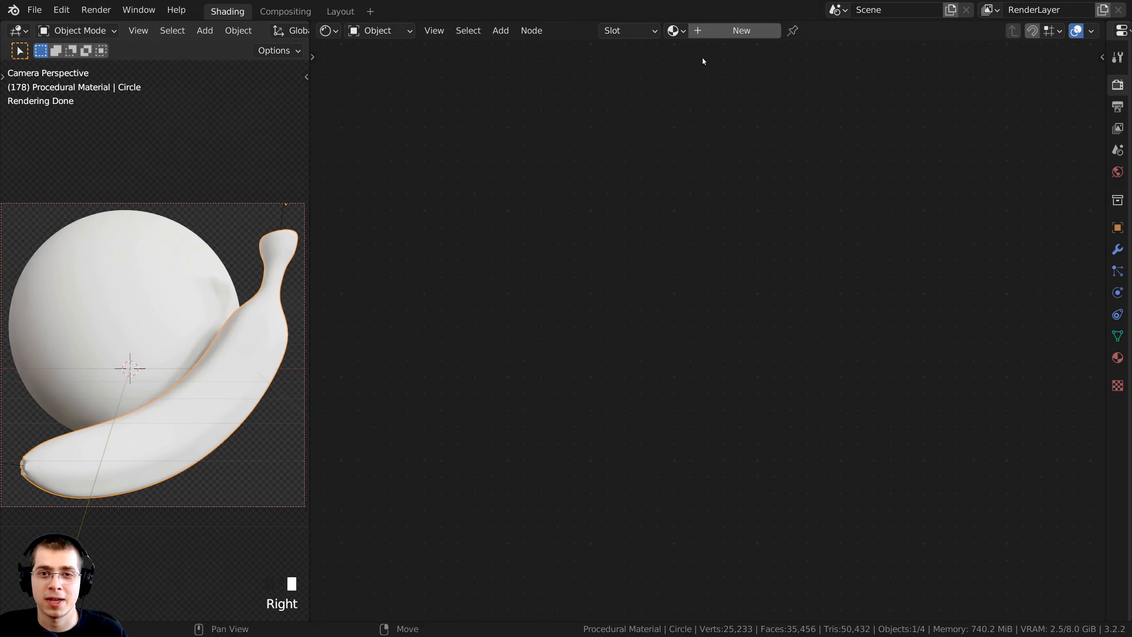
- Create a new material on the banana and name it Procedural Banana
left_click(749, 31)
double_click(749, 31)
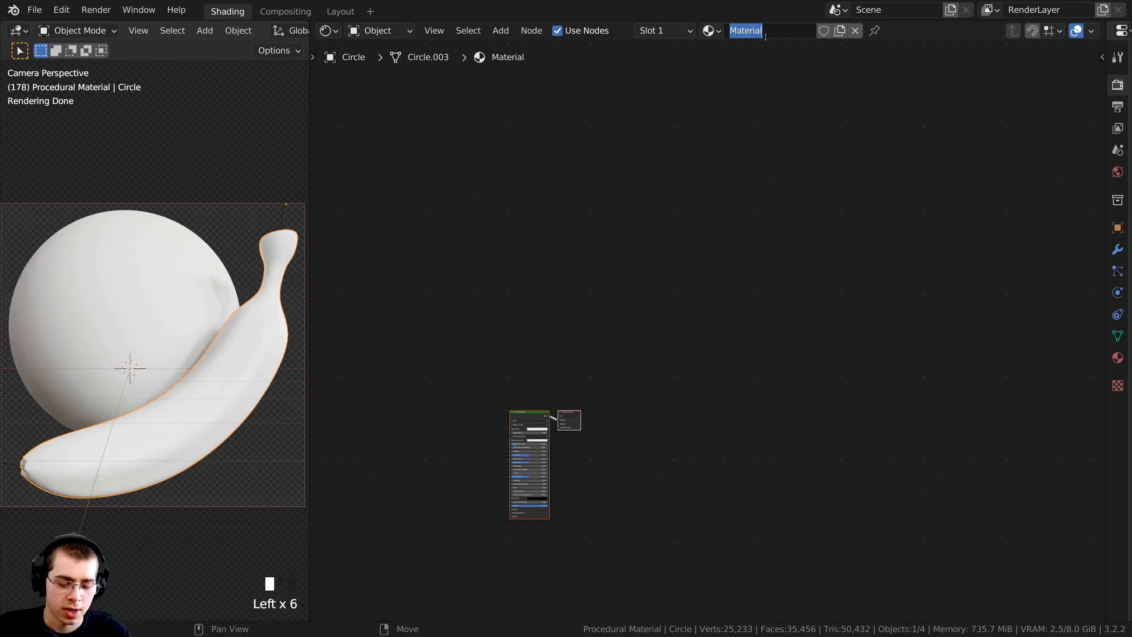
type("Procedural")
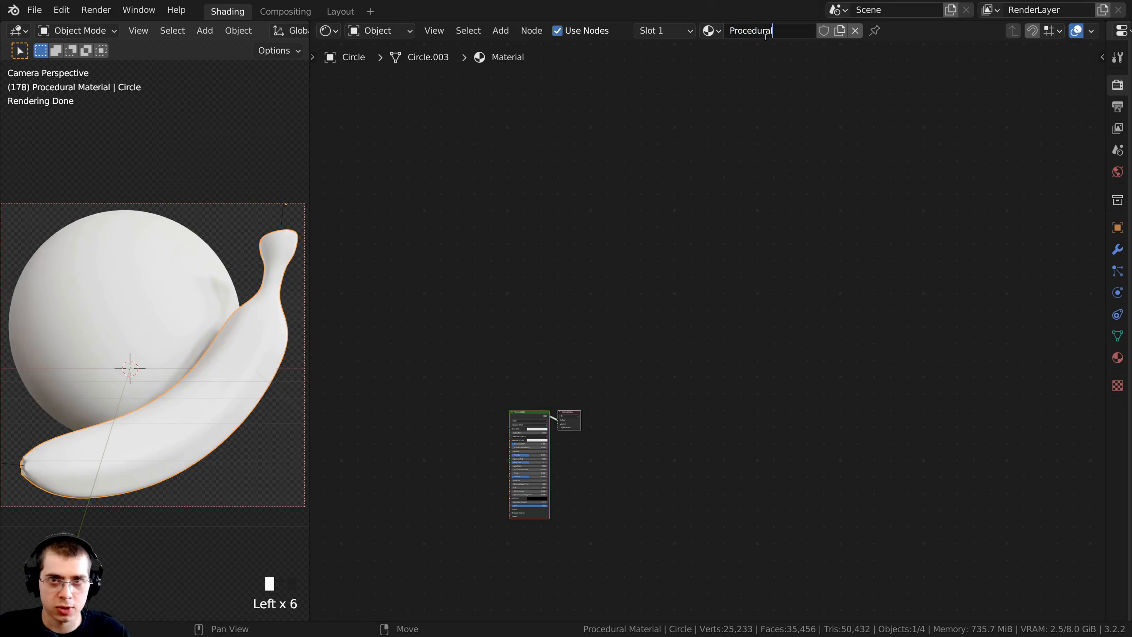
type(" Banana")
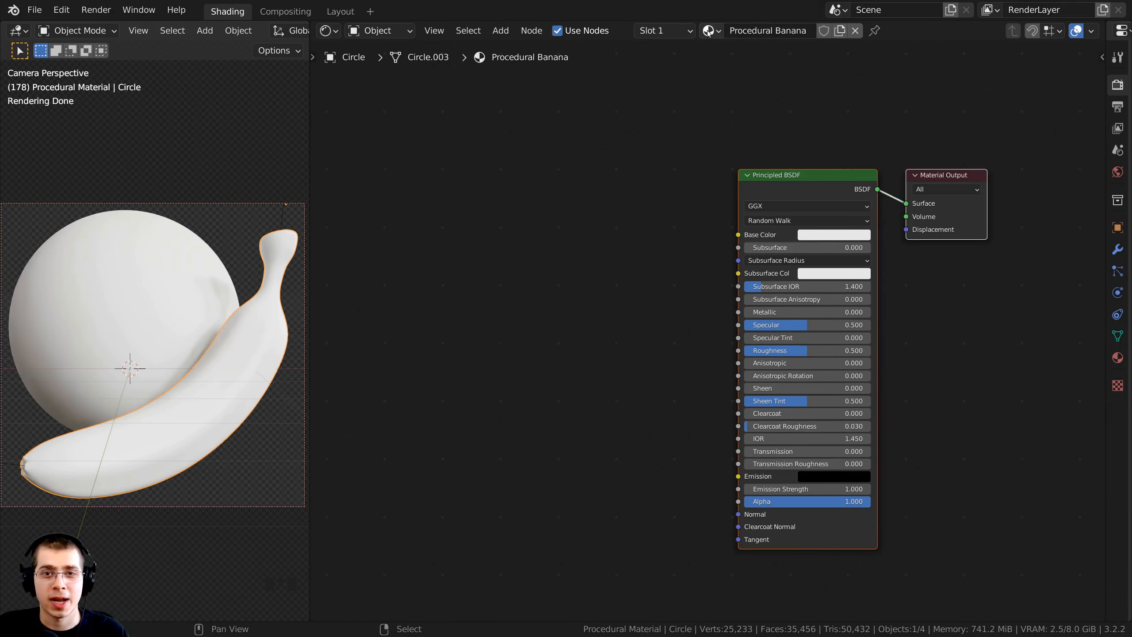
- Assign the Procedural Banana material to the sphere as well, and make the banana the active object again
left_click_drag(710, 33, 128, 264)
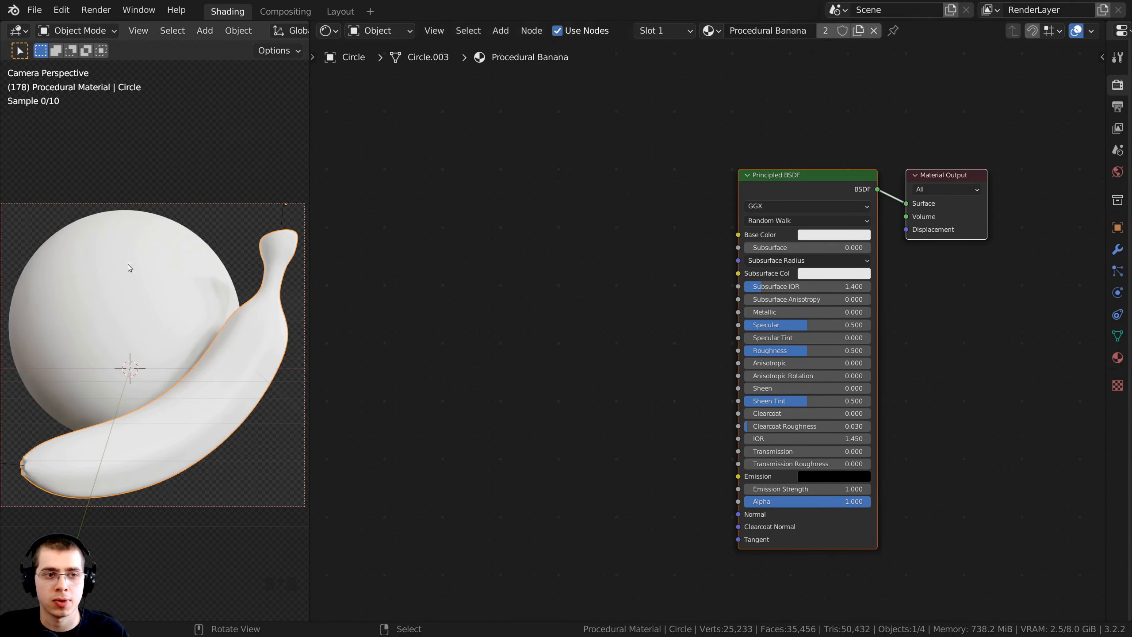
right_click(133, 268)
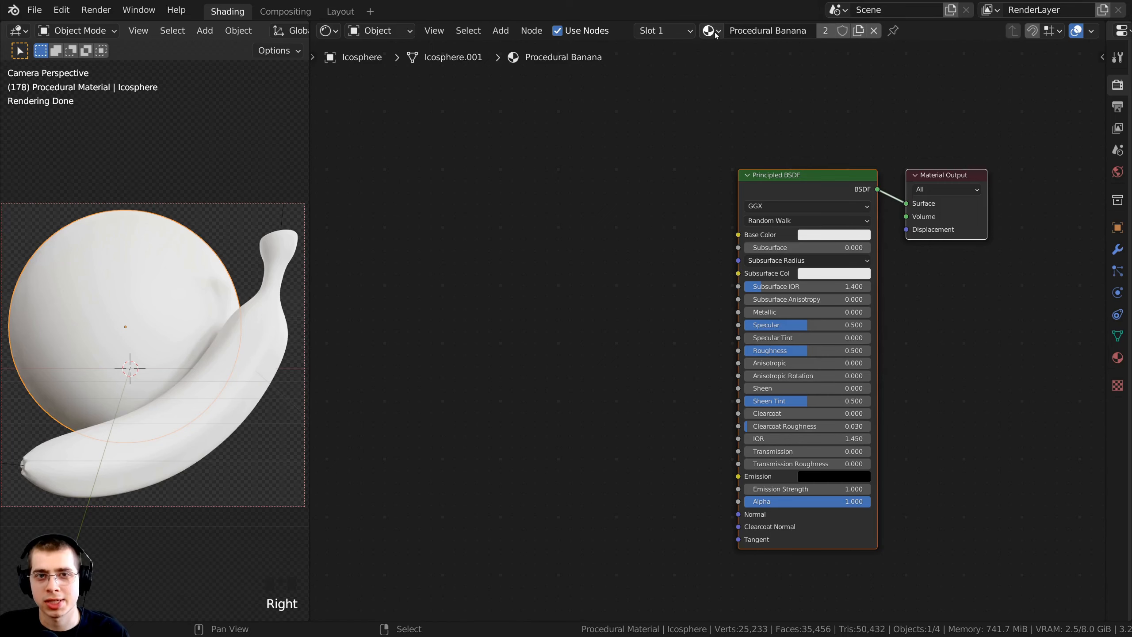
right_click(269, 313)
- Examine the finished banana material on the sphere and the banana from several angles
middle_click_drag(670, 308, 695, 304)
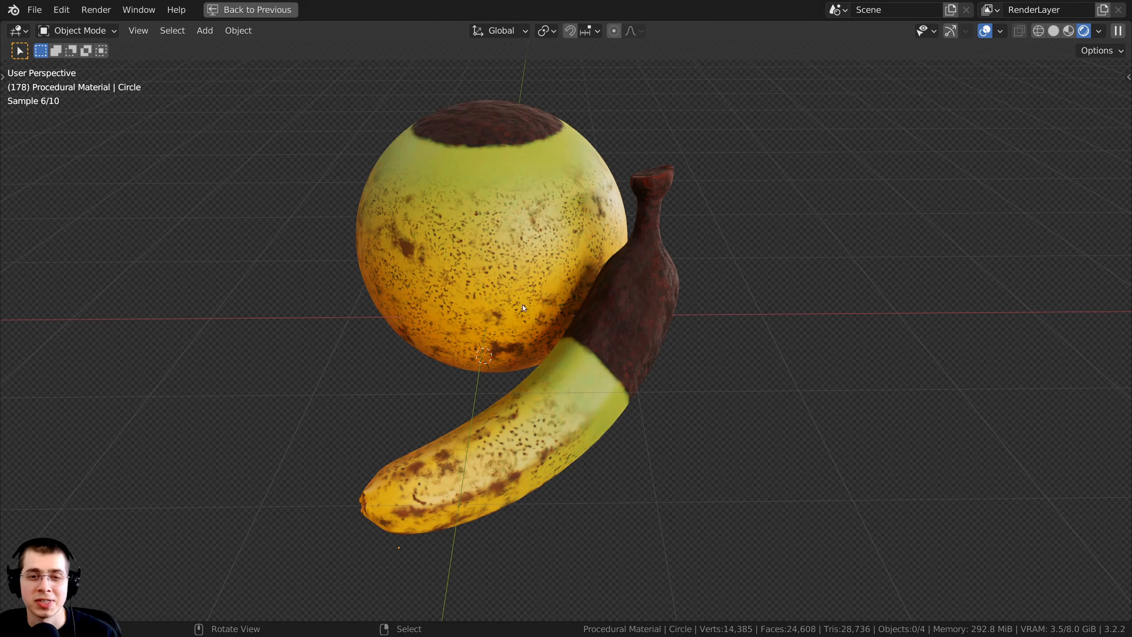
middle_click_drag(570, 388, 601, 239)
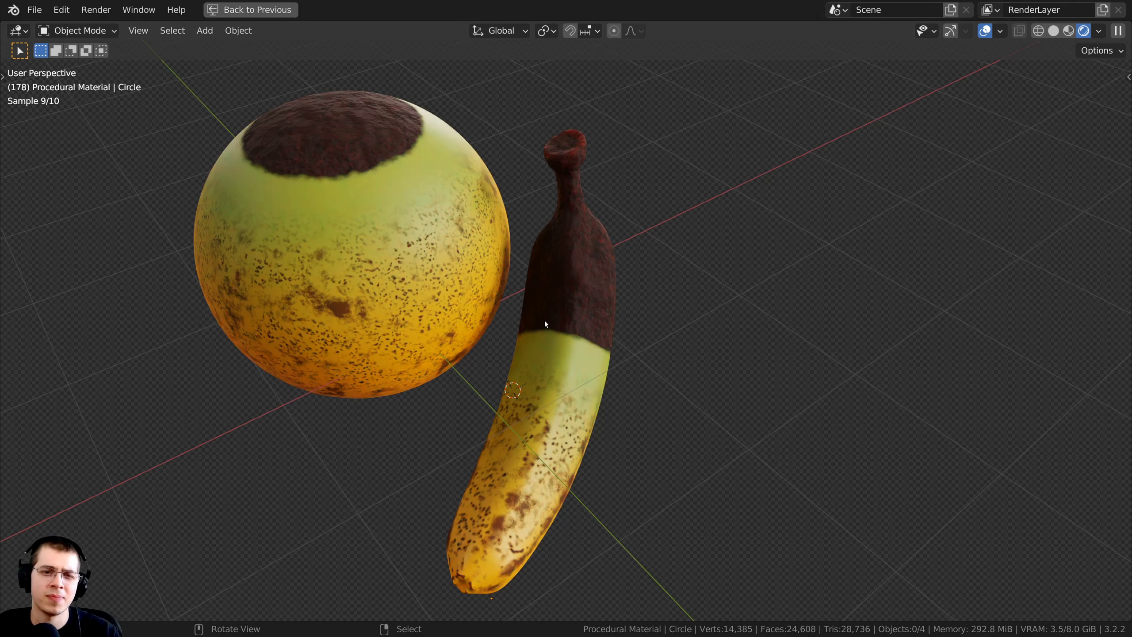
middle_click_drag(545, 320, 776, 327)
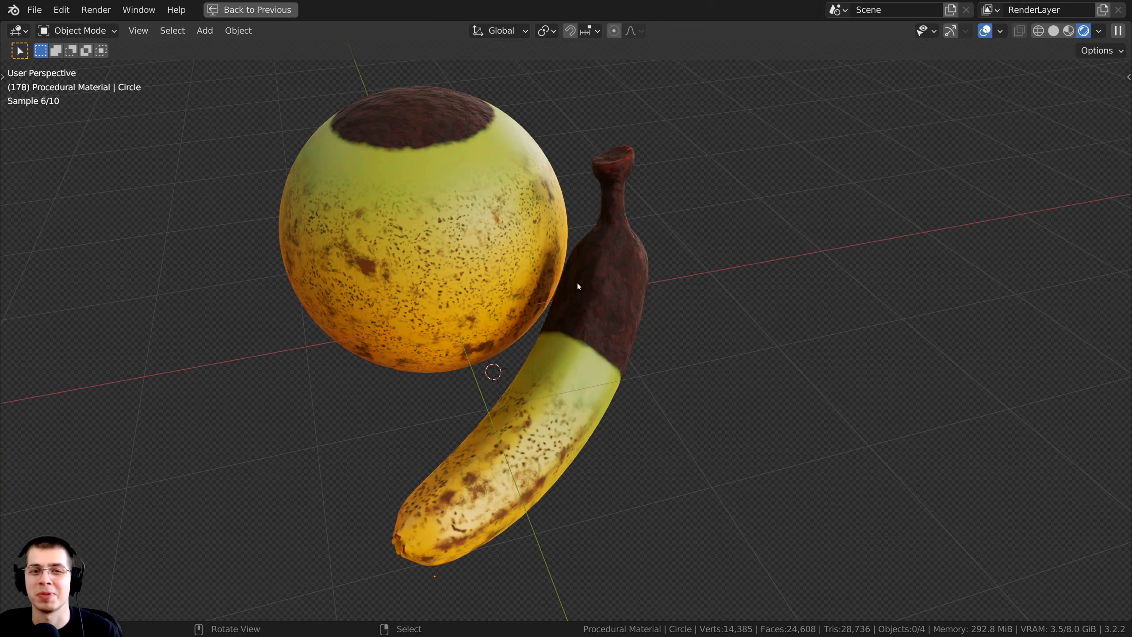
left_click(572, 345)
middle_click_drag(626, 371, 619, 353)
middle_click_drag(524, 253, 619, 266)
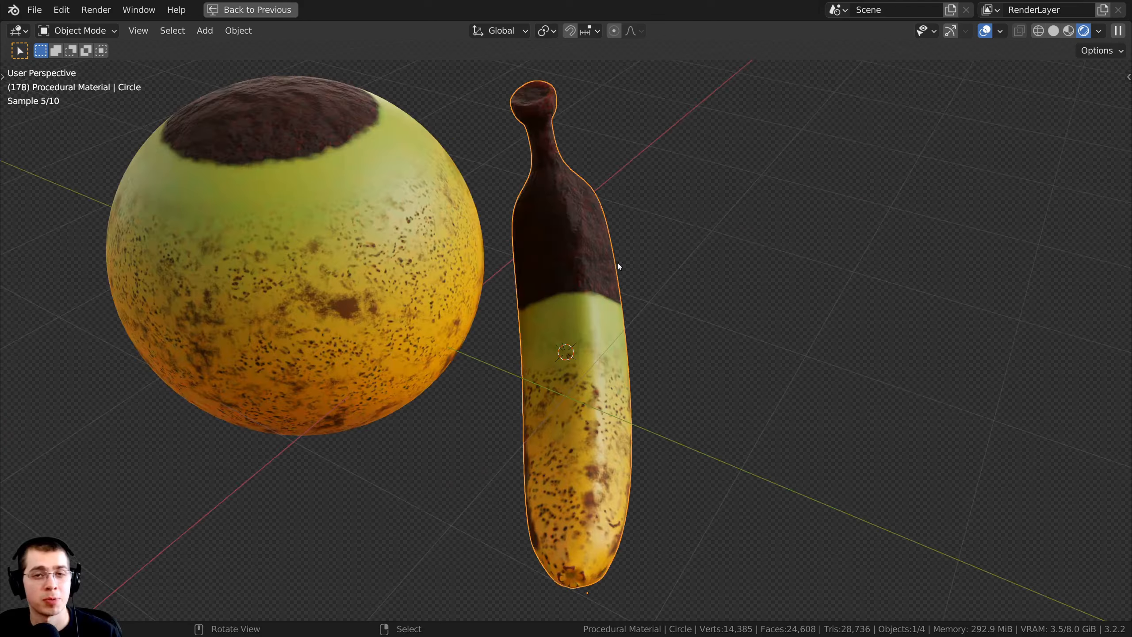
middle_click_drag(612, 177, 643, 262)
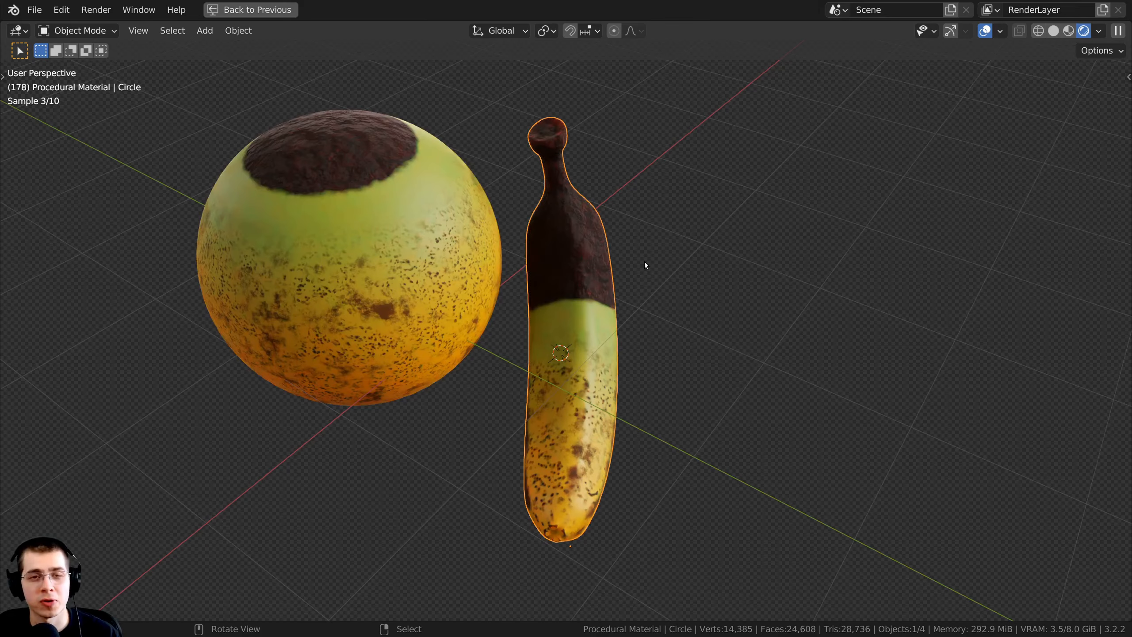
middle_click_drag(614, 298, 616, 248)
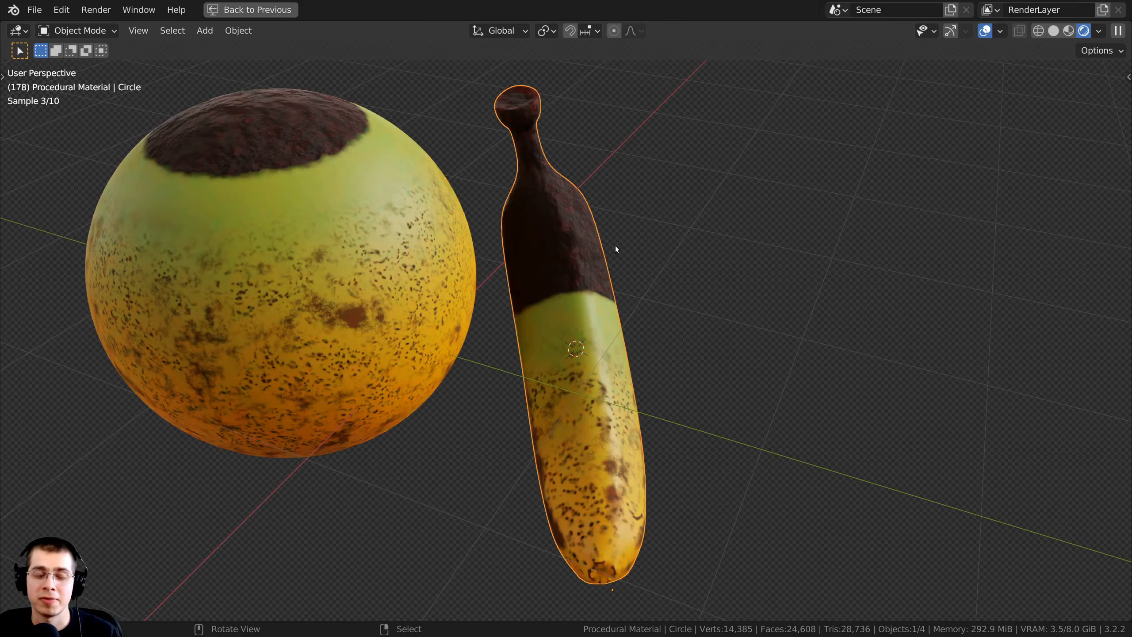
middle_click_drag(567, 198, 531, 245)
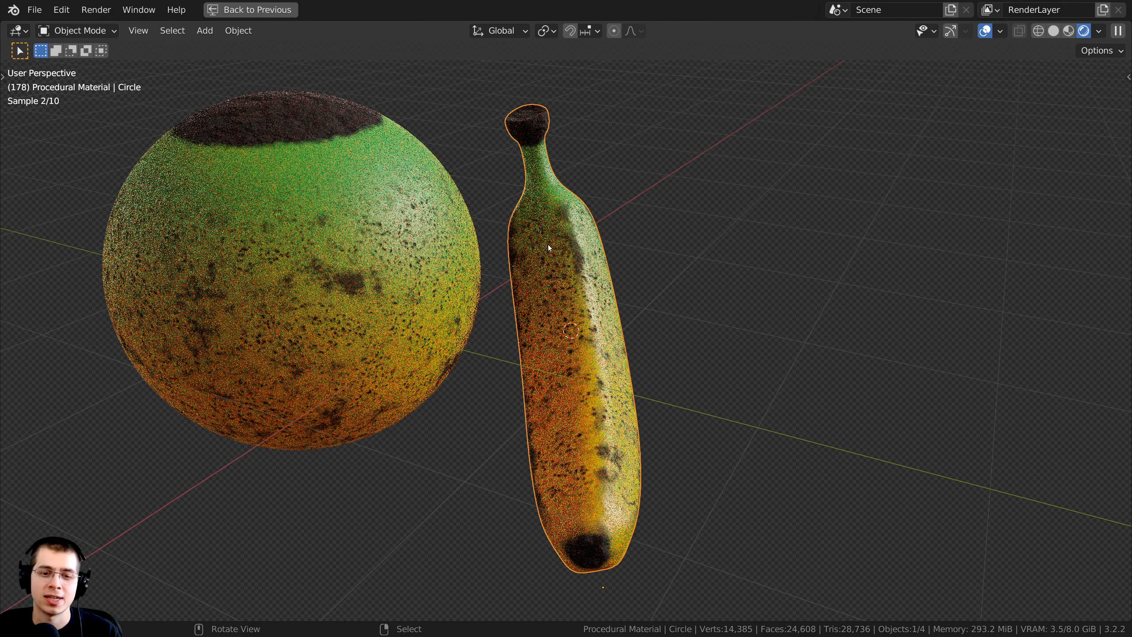
- Inspect the banana's mesh in Edit Mode and its shape in solid shading
key("Tab")
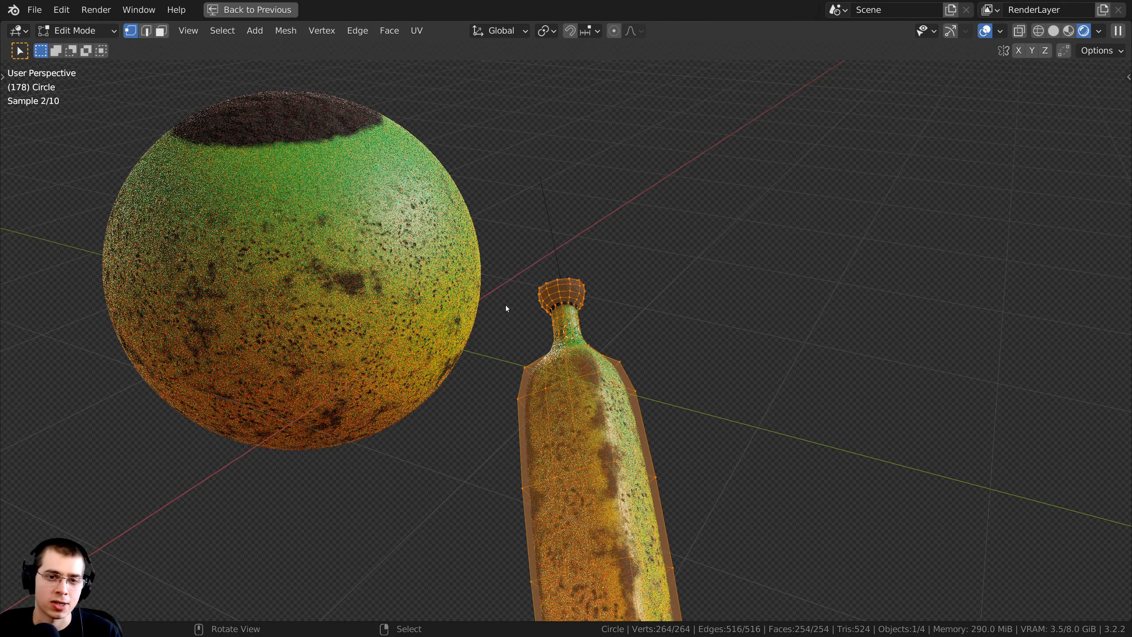
key("Tab")
mouse_move(541, 290)
middle_mouse_down()
mouse_move(542, 336)
mouse_move(575, 338)
mouse_move(536, 283)
mouse_move(452, 282)
middle_mouse_up()
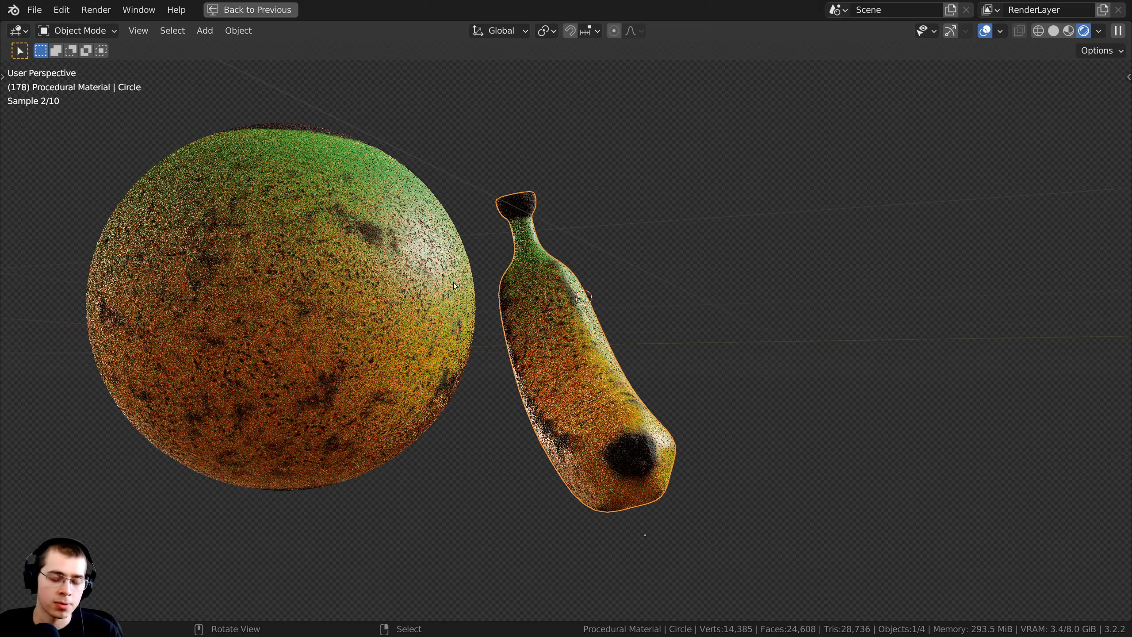
key("z")
left_click(722, 284)
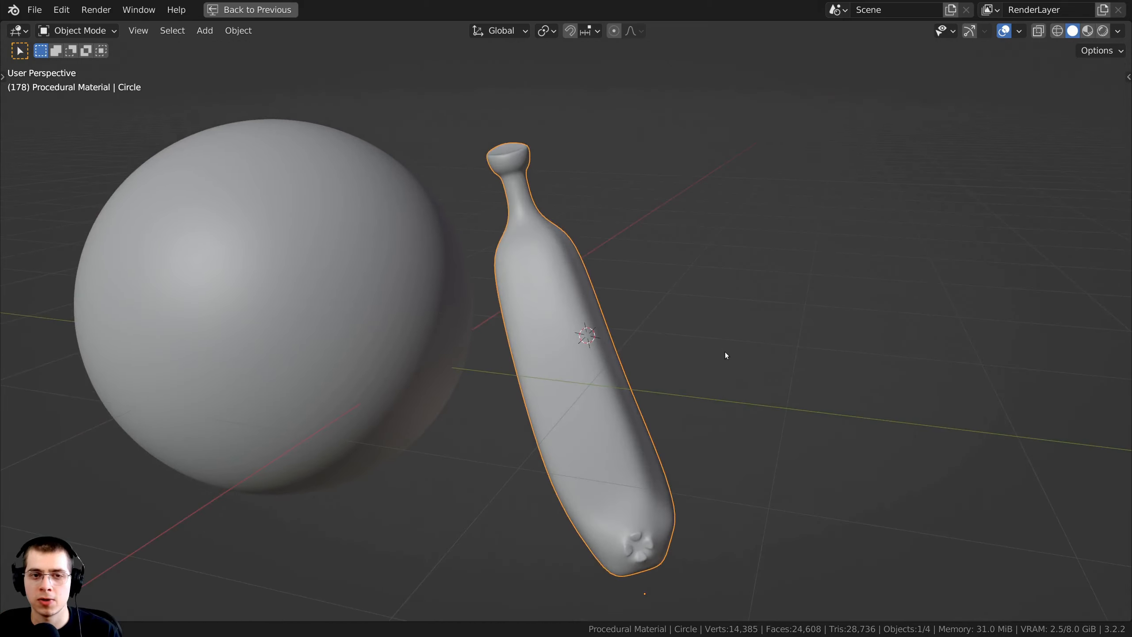
key("Tab")
key("Tab")
middle_click_drag(537, 317, 641, 305)
scroll(640, 305, "up", 1)
- Return to rendered shading and check how the material maps onto the banana in Edit Mode and Object Mode
key("z")
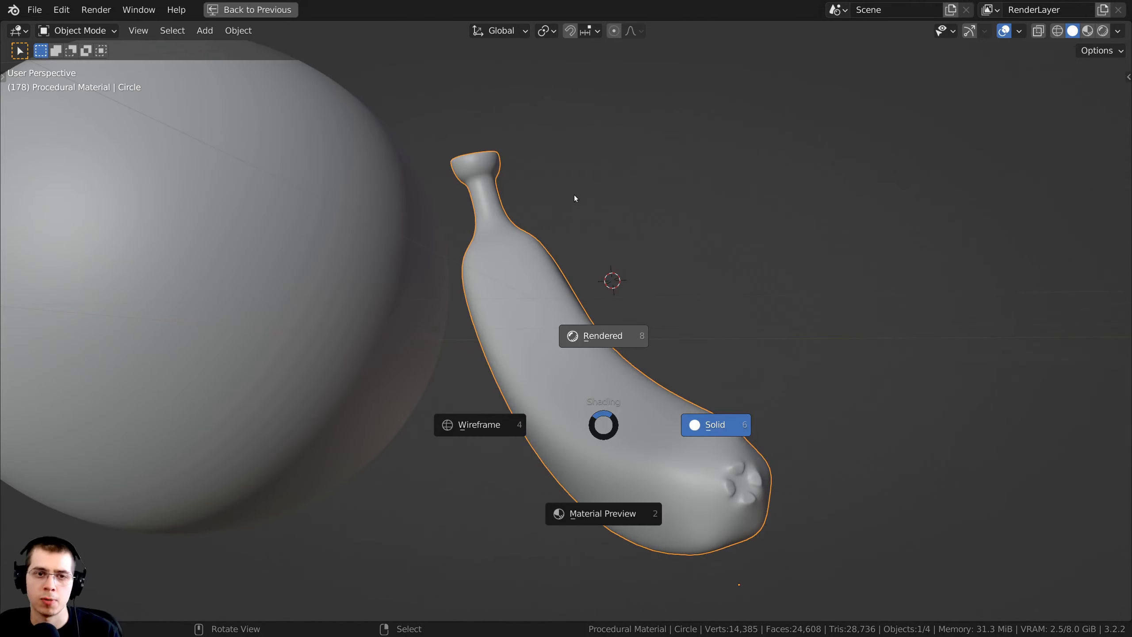
left_click(575, 194)
scroll(483, 437, "down", 4)
middle_click_drag(483, 438, 598, 342)
key("Tab")
key("Tab")
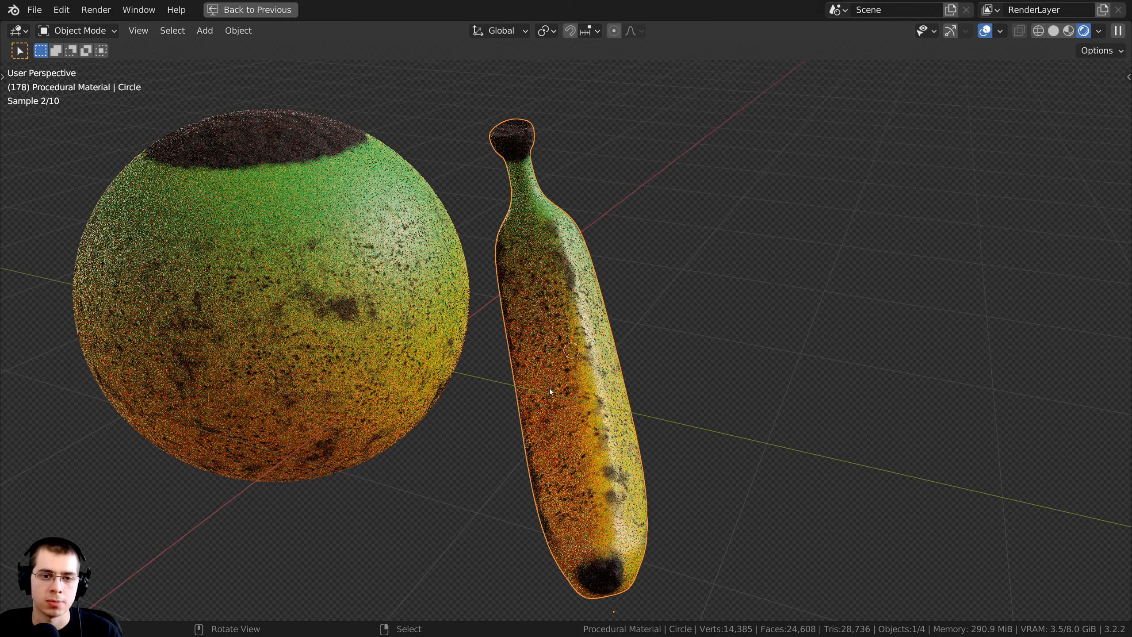
middle_click_drag(580, 306, 641, 327)
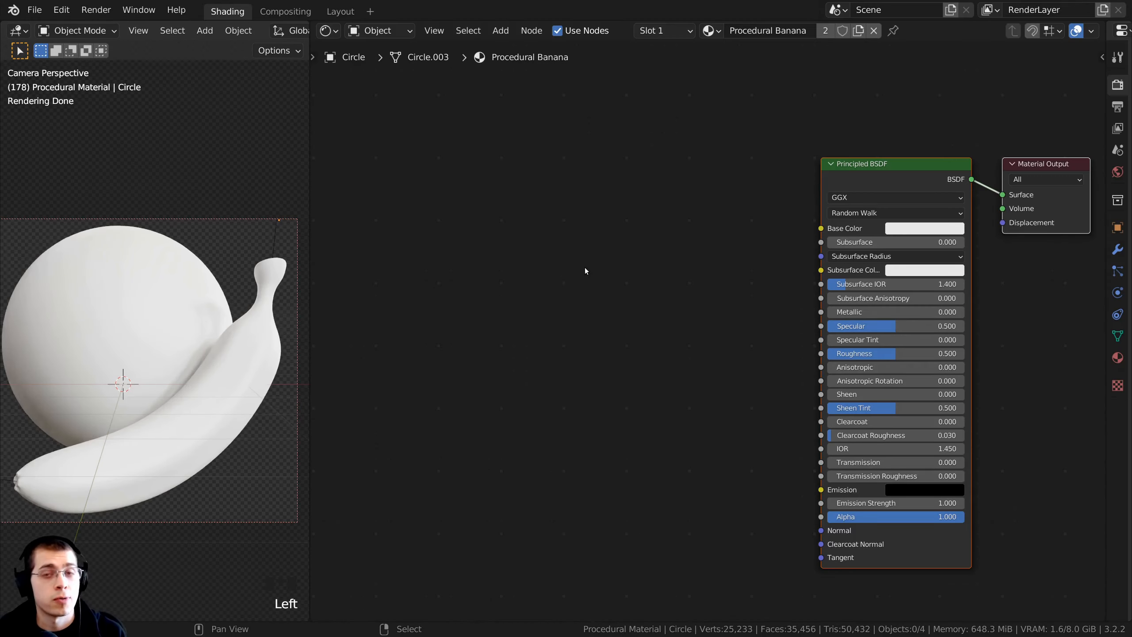
scroll(585, 270, "up", 2)
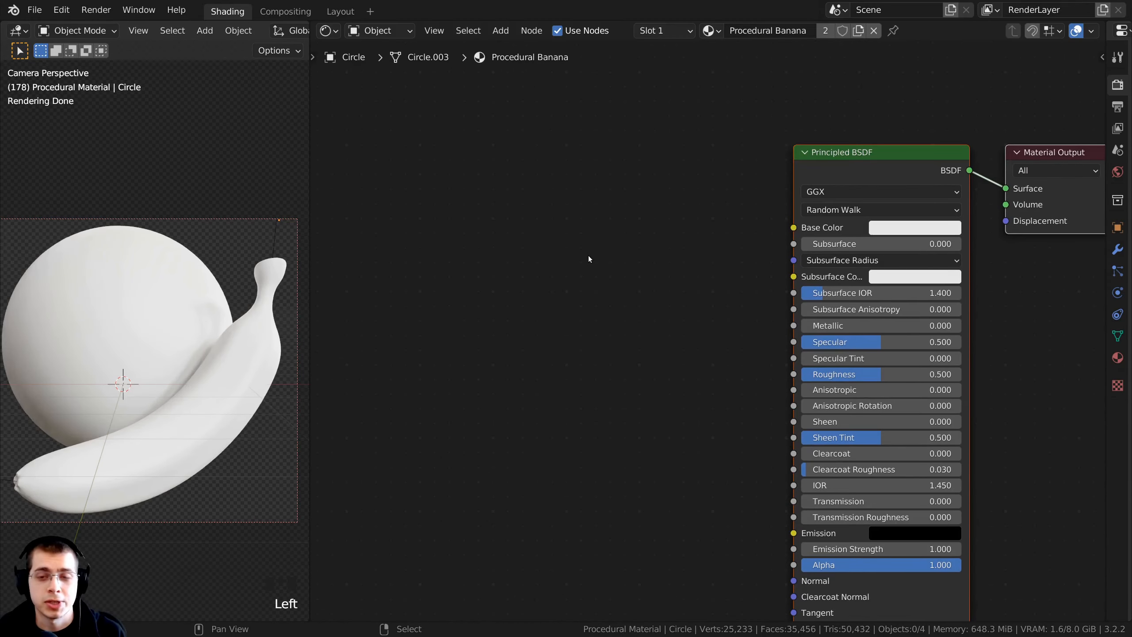
middle_click_drag(593, 247, 596, 226)
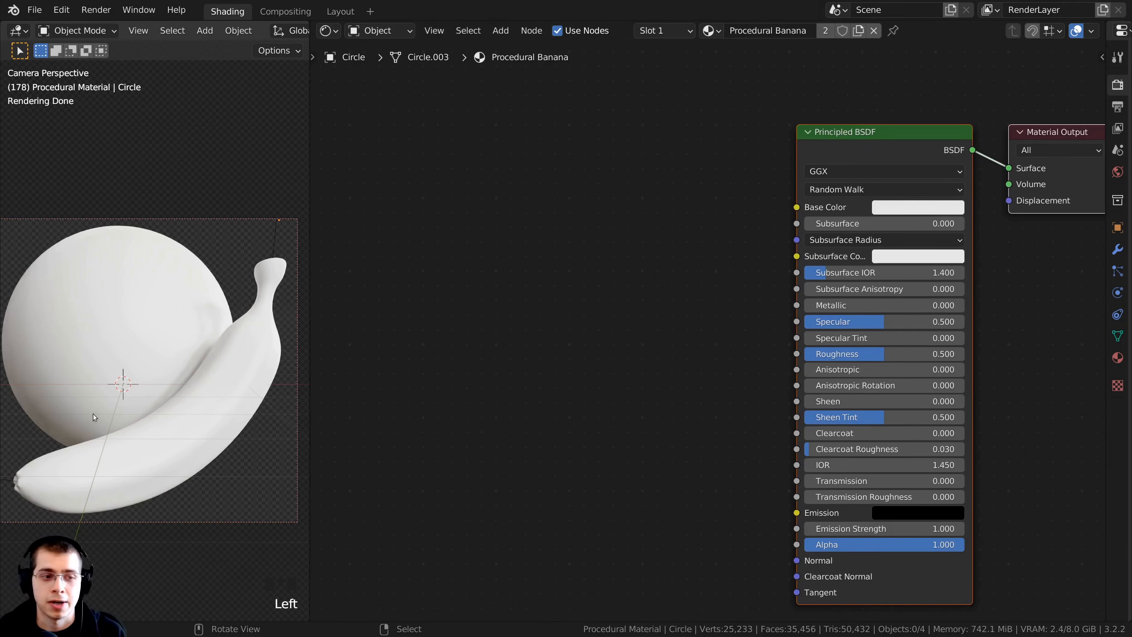
scroll(220, 346, "down", 1)
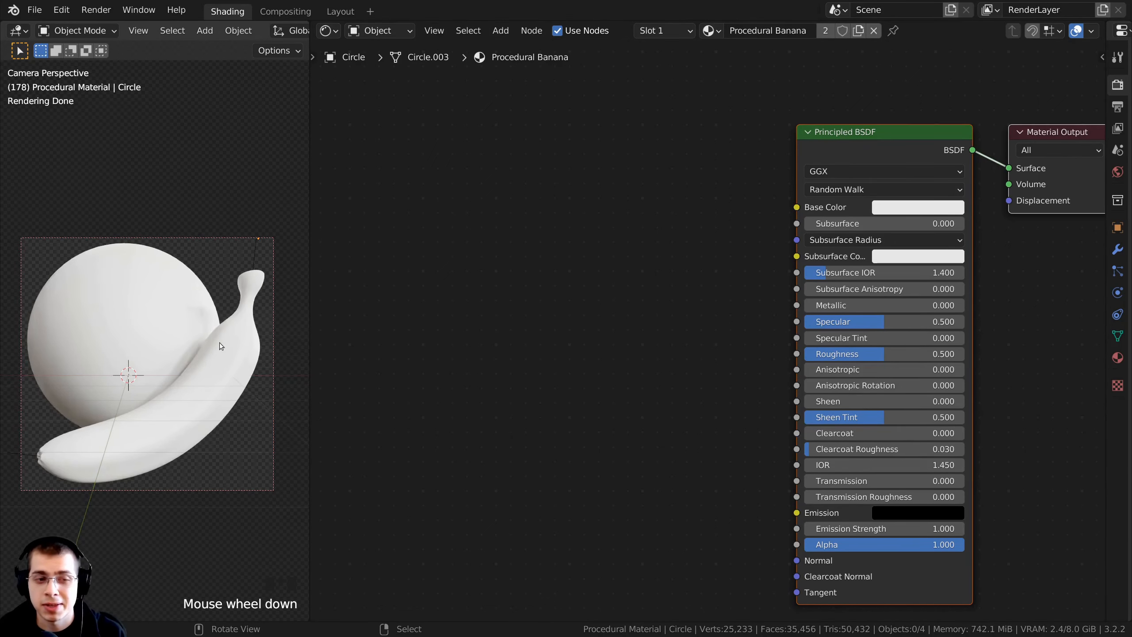
scroll(156, 404, "up", 1)
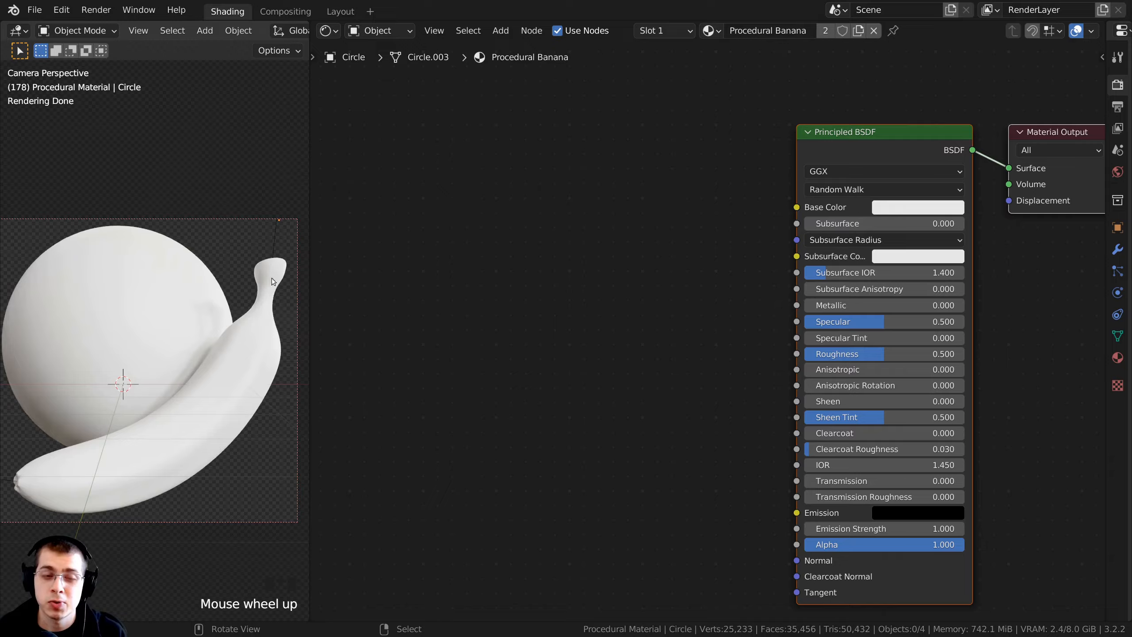
middle_click_drag(270, 281, 286, 301, "shift")
scroll(264, 295, "up", 2)
scroll(259, 288, "down", 2)
scroll(513, 253, "up", 1)
- Add a Gradient Texture node and place it well before the Principled BSDF node
middle_click_drag(513, 253, 493, 227)
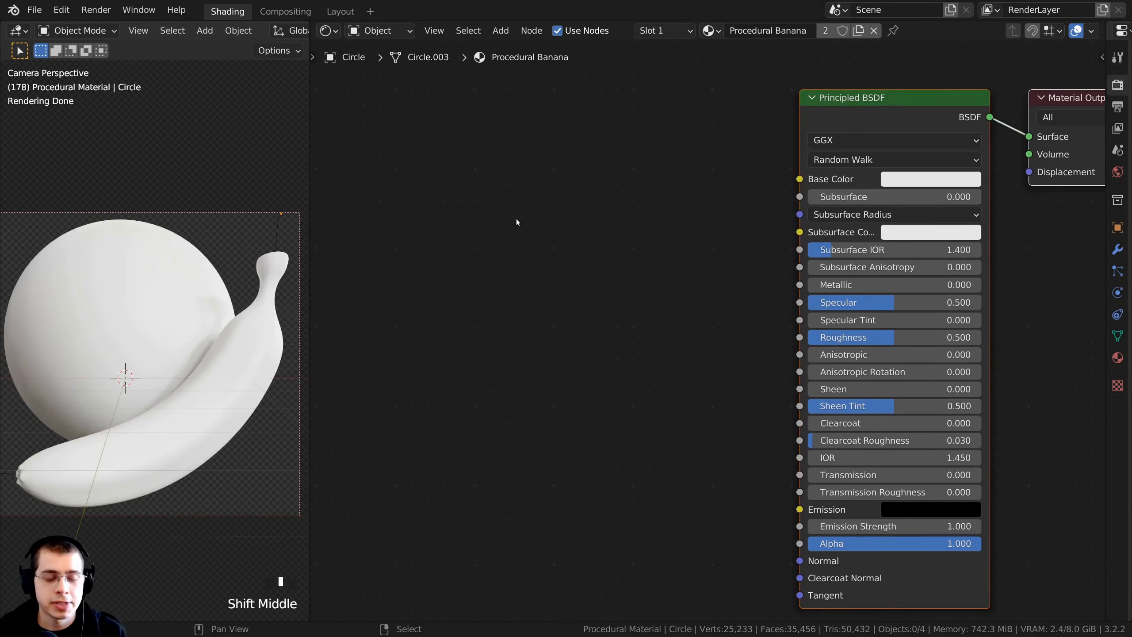
key("shift+a")
left_click(448, 222)
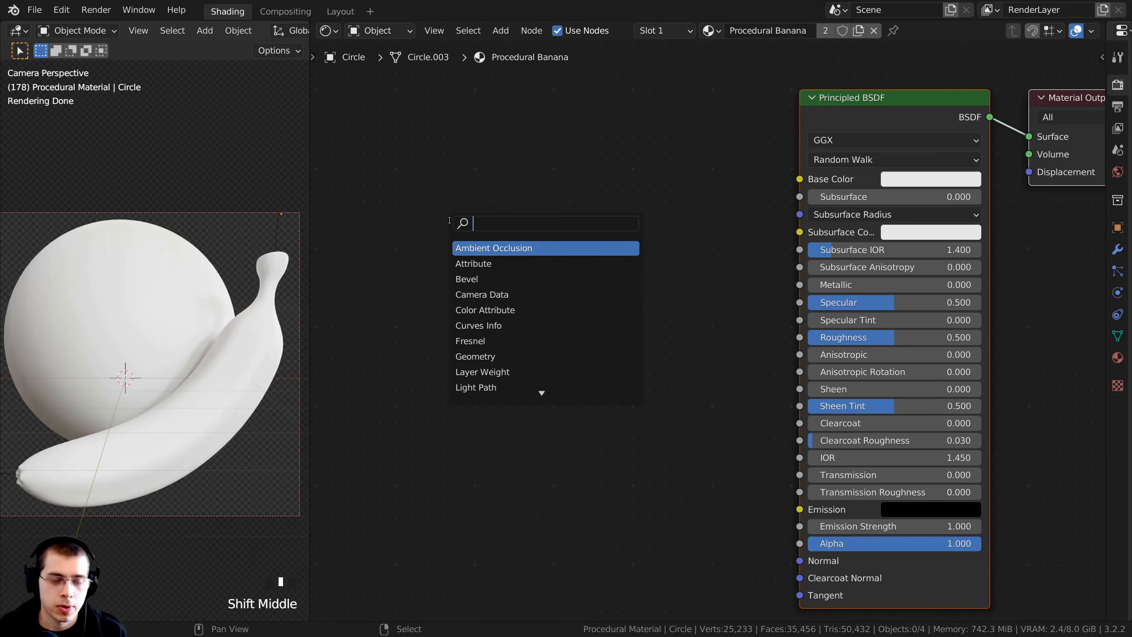
type("gran")
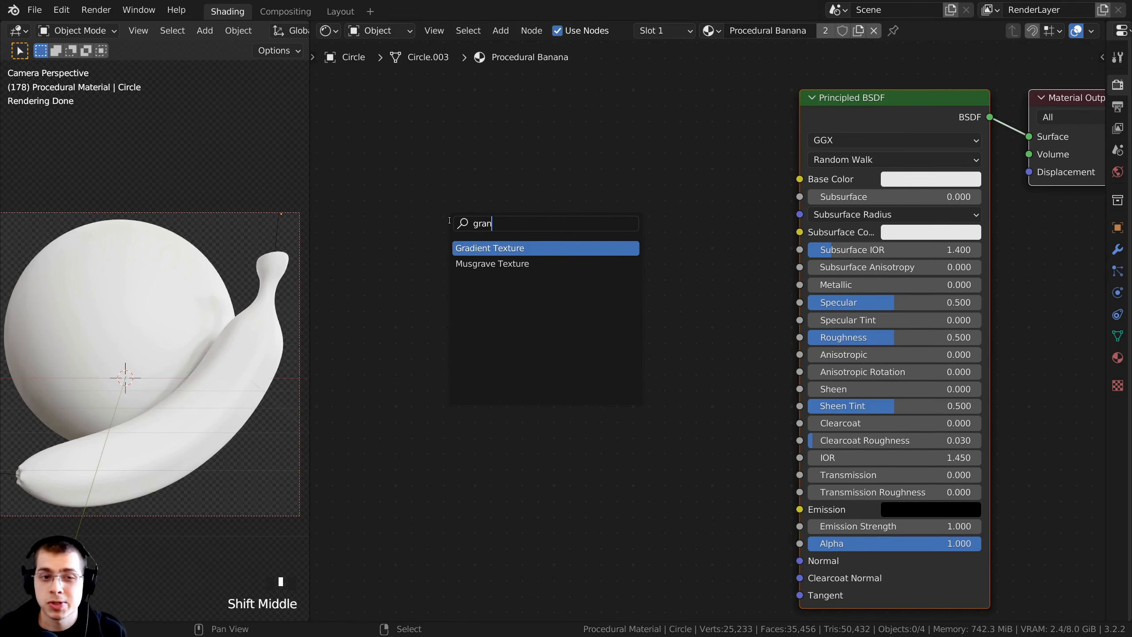
left_click(483, 247)
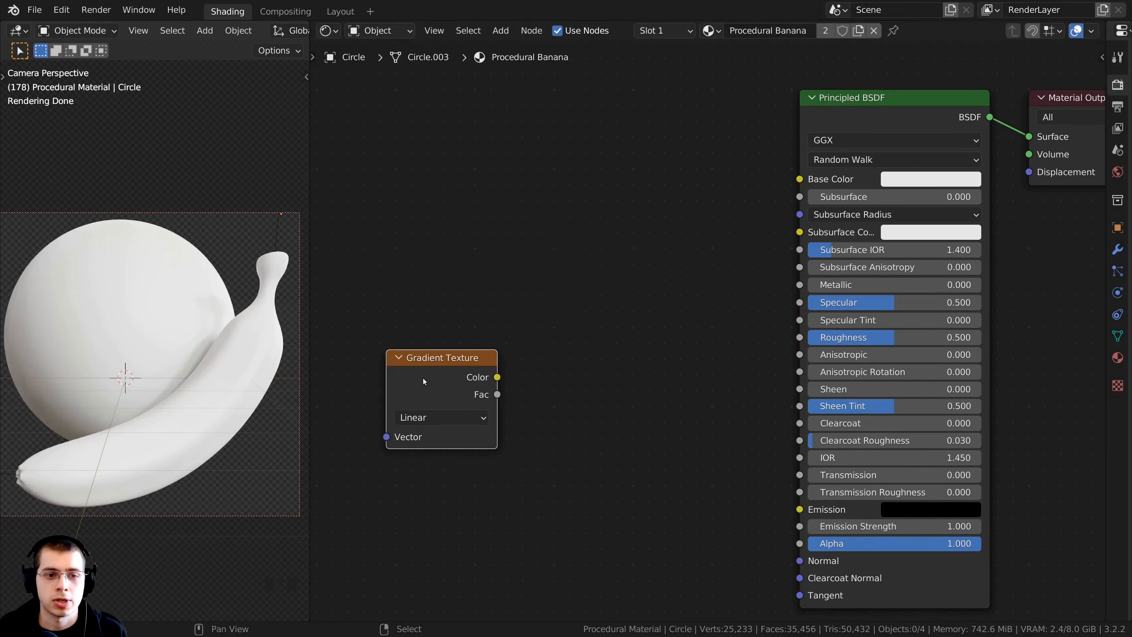
left_click(671, 257)
left_click_drag(671, 256, 594, 371)
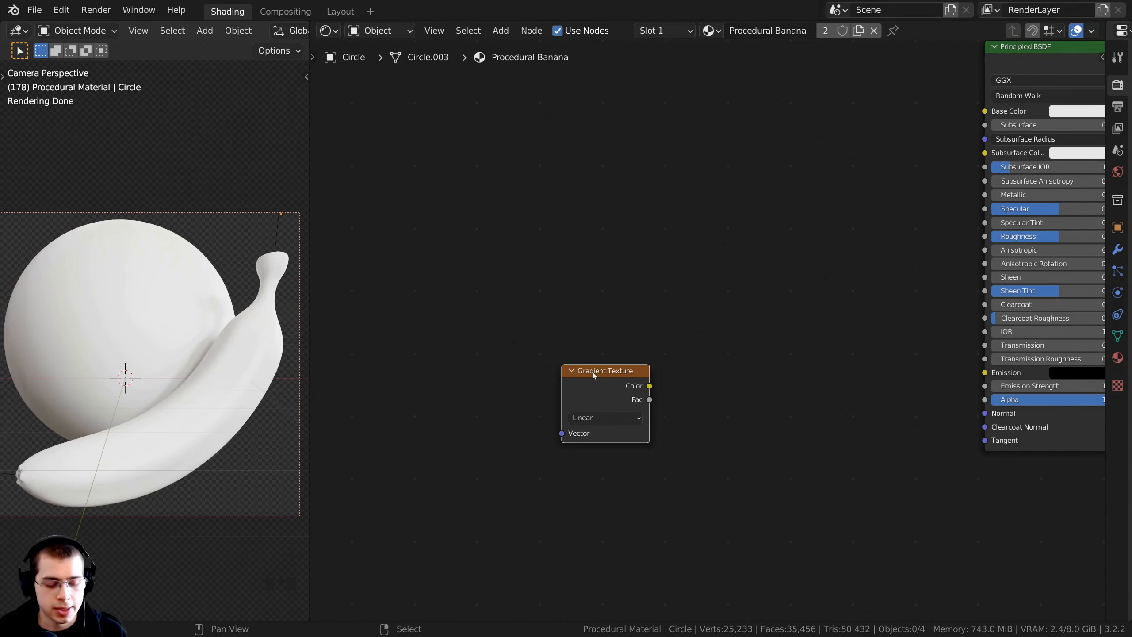
- Add Texture Coordinate and Mapping nodes feeding the Gradient Texture's vector with Node Wrangler
key("ctrl+t")
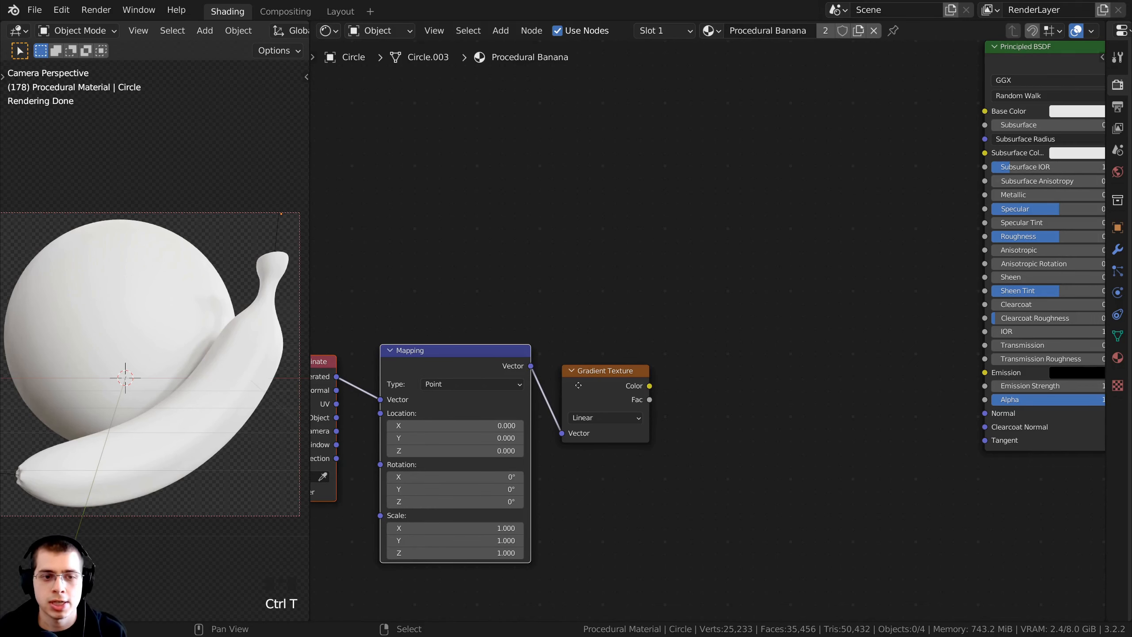
middle_click_drag(521, 359, 581, 309)
scroll(581, 308, "up", 2)
middle_click_drag(506, 306, 560, 289)
middle_click_drag(755, 298, 743, 299)
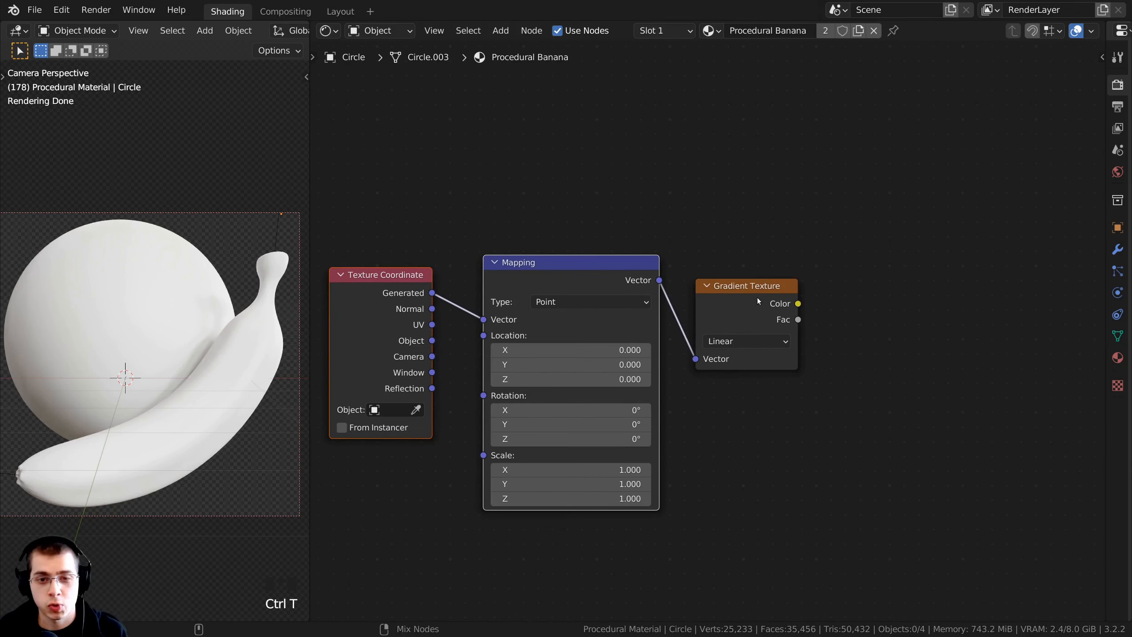
- Preview the Gradient Texture's color on the objects and tidy the spacing of the Texture Coordinate, Mapping and Gradient Texture nodes
left_click(748, 290, "ctrl+shift")
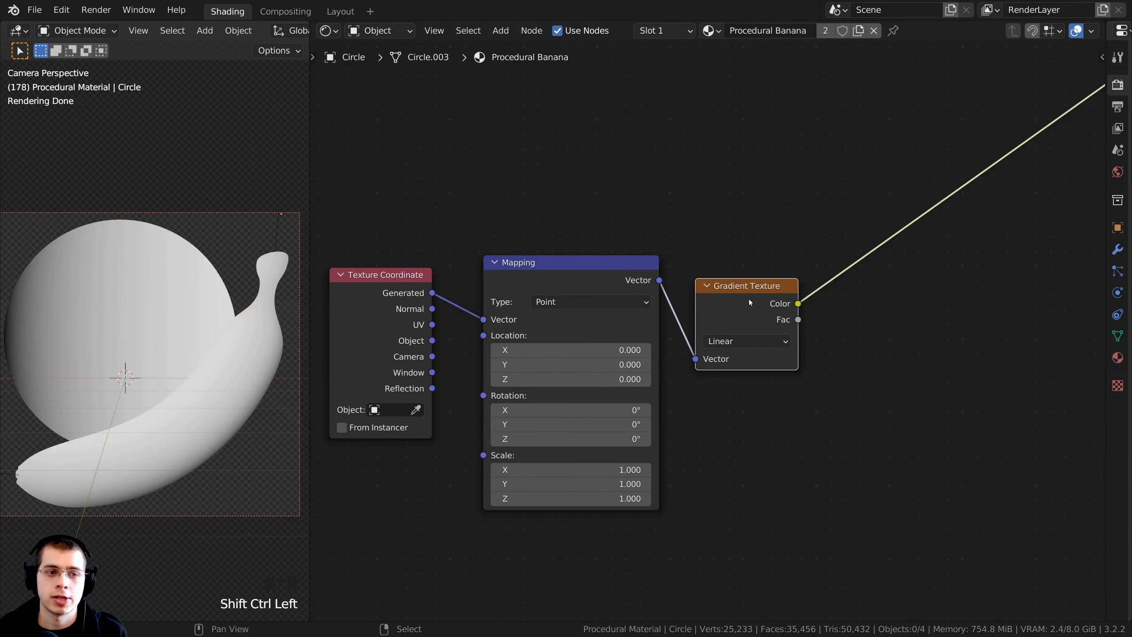
left_click_drag(748, 299, 751, 289)
middle_click_drag(482, 379, 490, 385)
left_click_drag(389, 332, 383, 330)
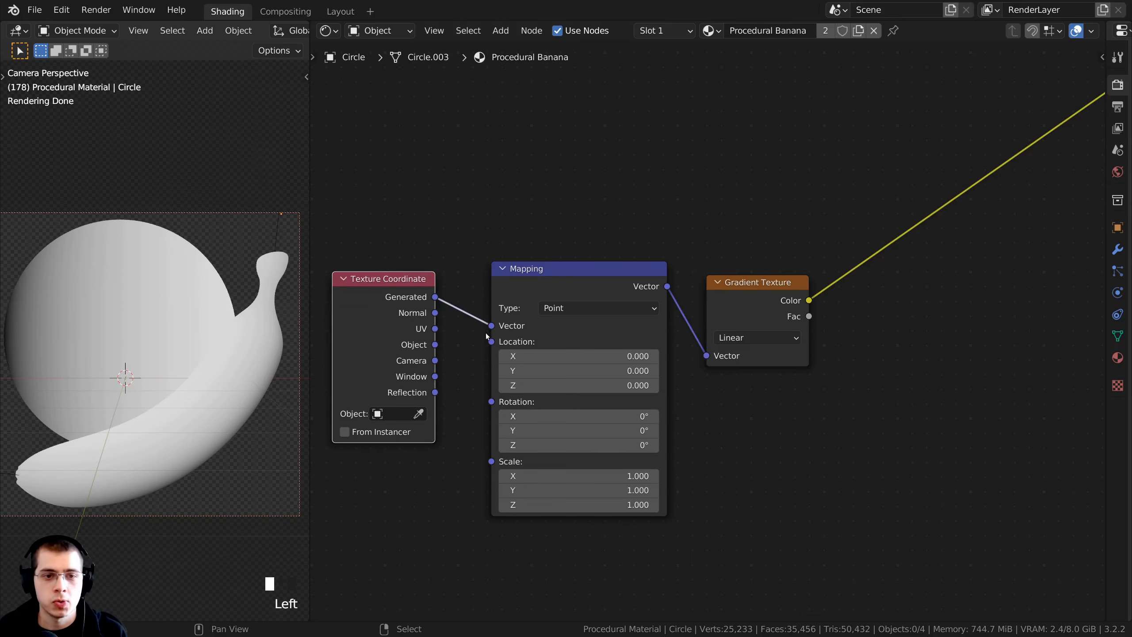
middle_click_drag(531, 321, 534, 334)
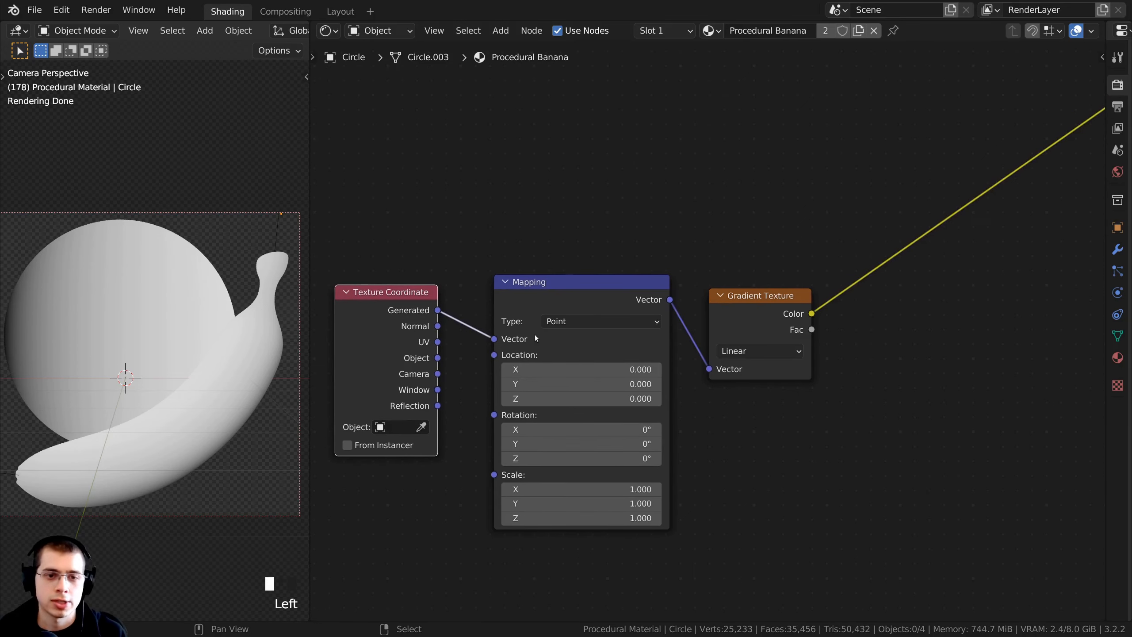
scroll(602, 303, "up", 1)
left_click(503, 292)
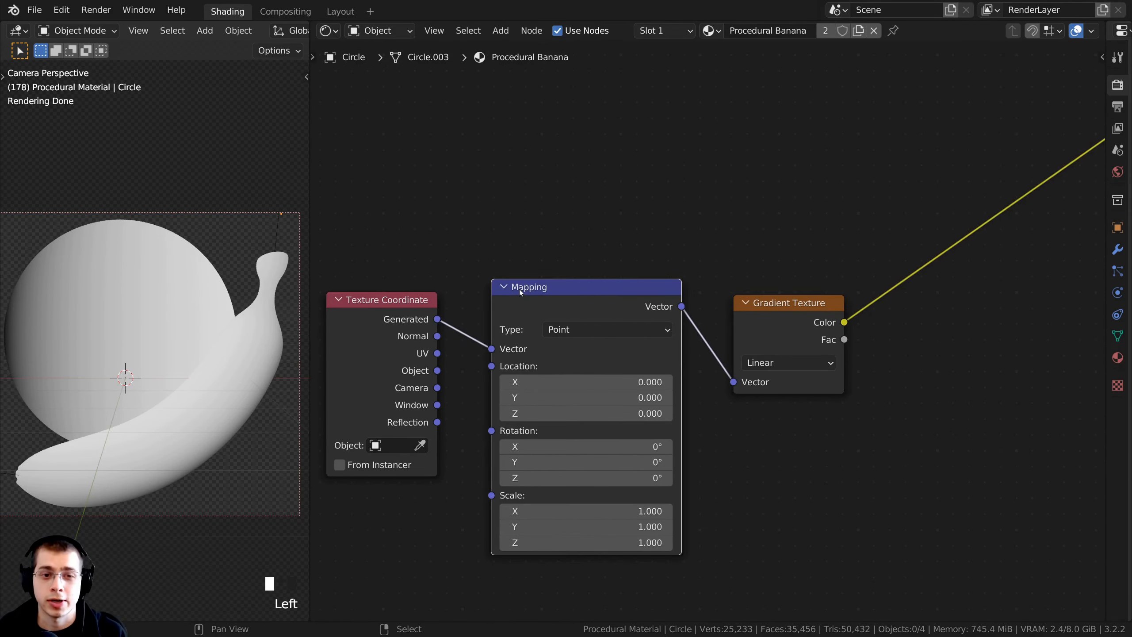
left_click_drag(503, 292, 495, 297)
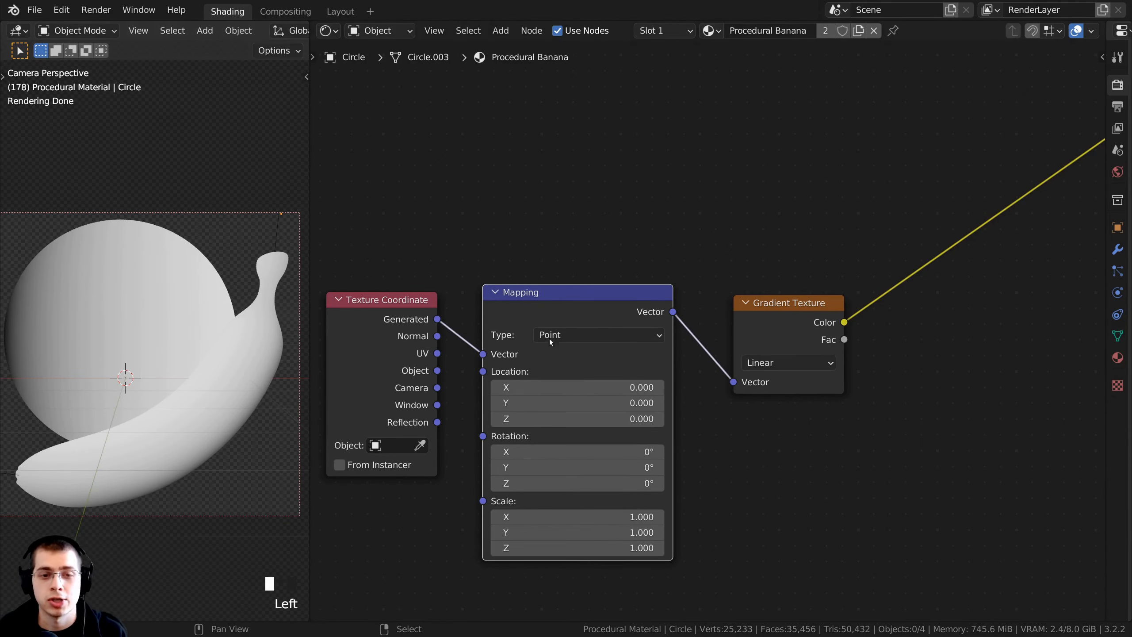
- Set the Mapping node's Y rotation to 90° so the gradient runs along the banana's height
left_click_drag(559, 309, 554, 301)
middle_click_drag(187, 339, 64, 393)
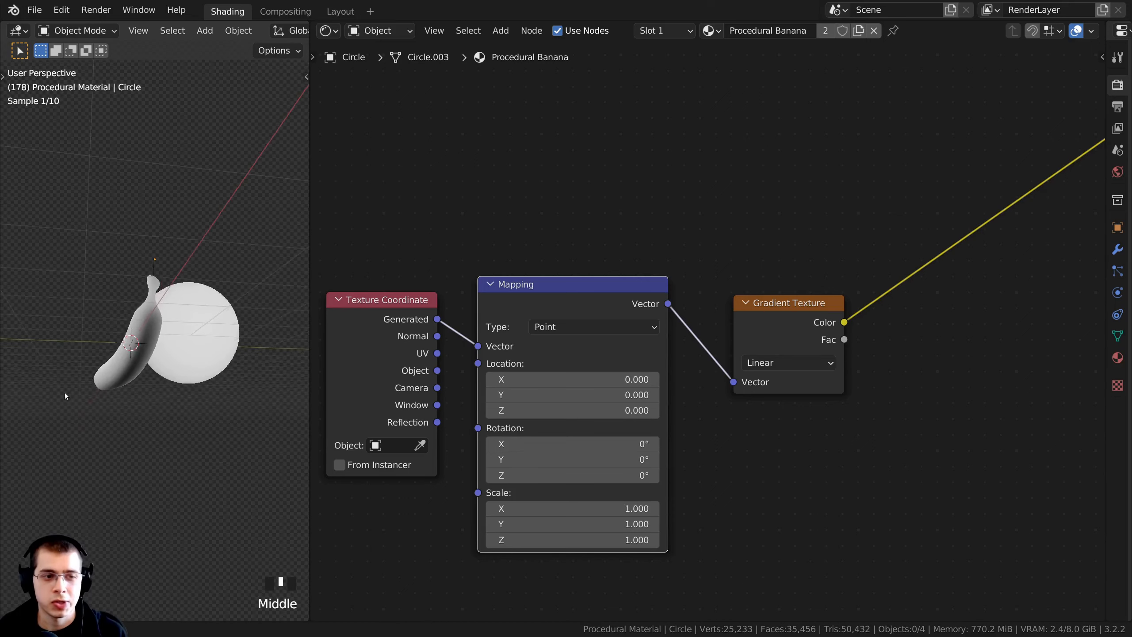
scroll(155, 290, "up", 3)
middle_click_drag(156, 290, 168, 325, "shift")
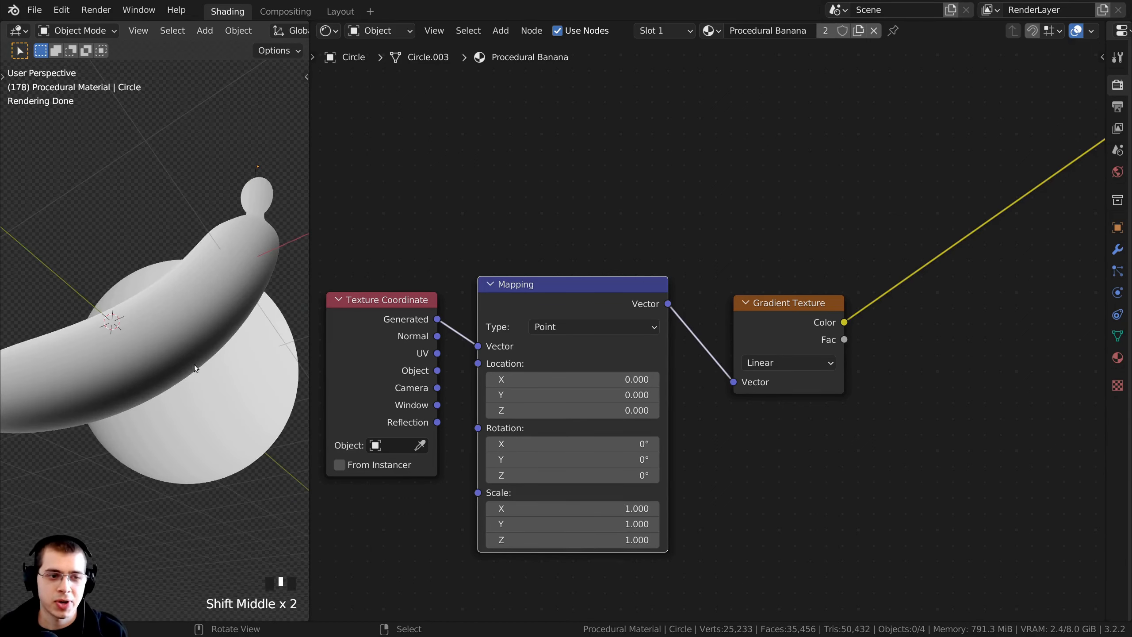
middle_click_drag(194, 364, 103, 226)
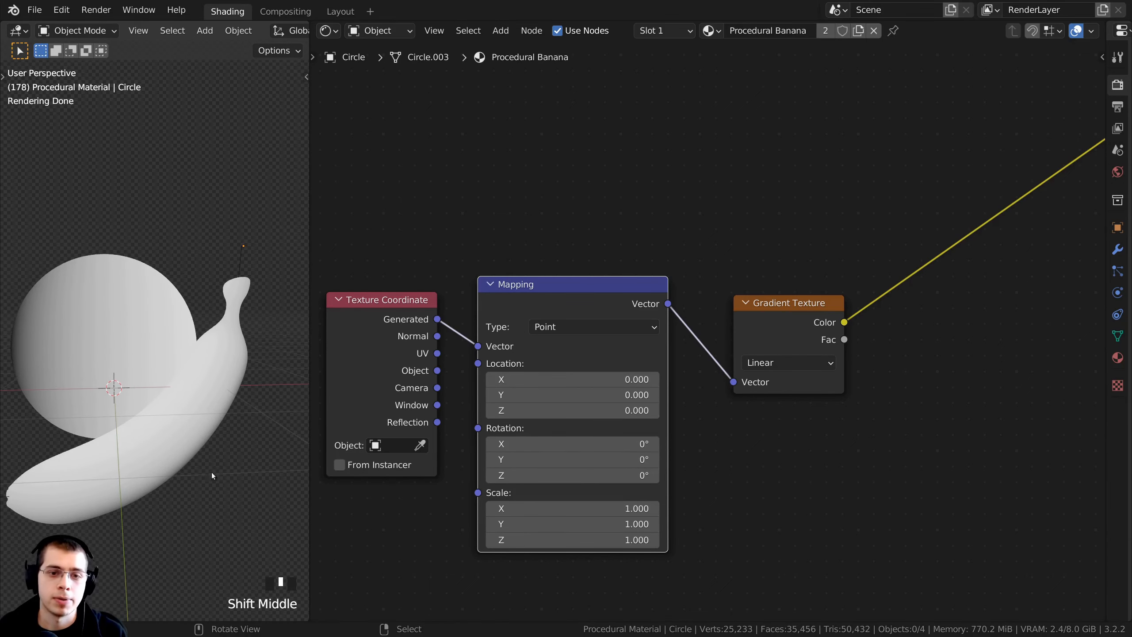
scroll(561, 508, "up", 1)
left_click_drag(523, 392, 543, 392)
left_click(544, 392)
left_click(544, 392)
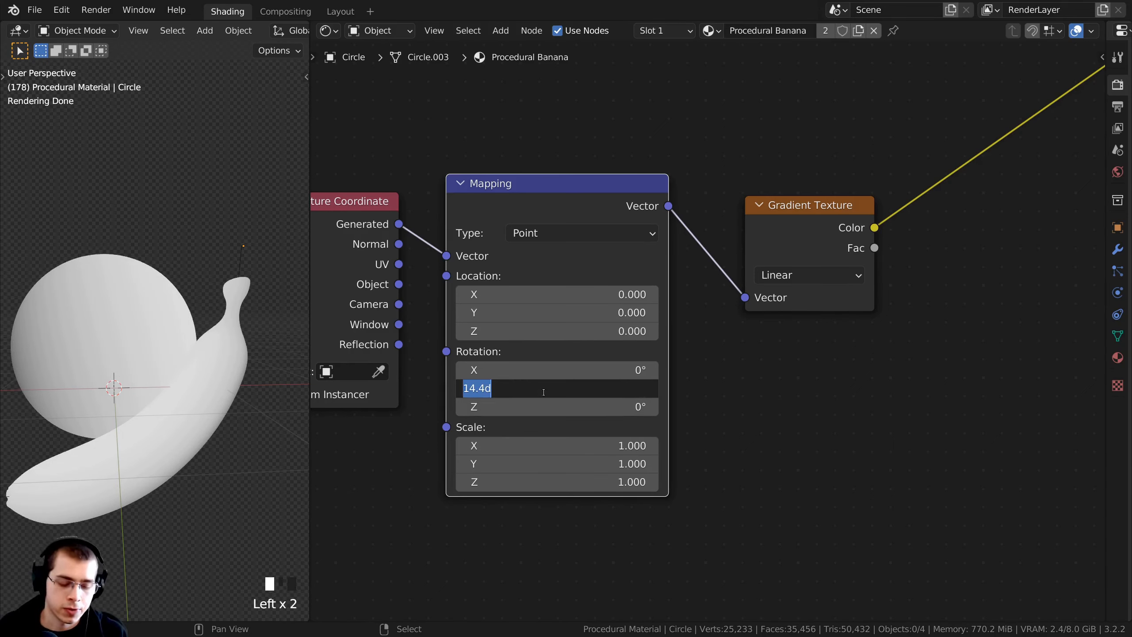
type("90")
key("Return")
left_click(508, 387)
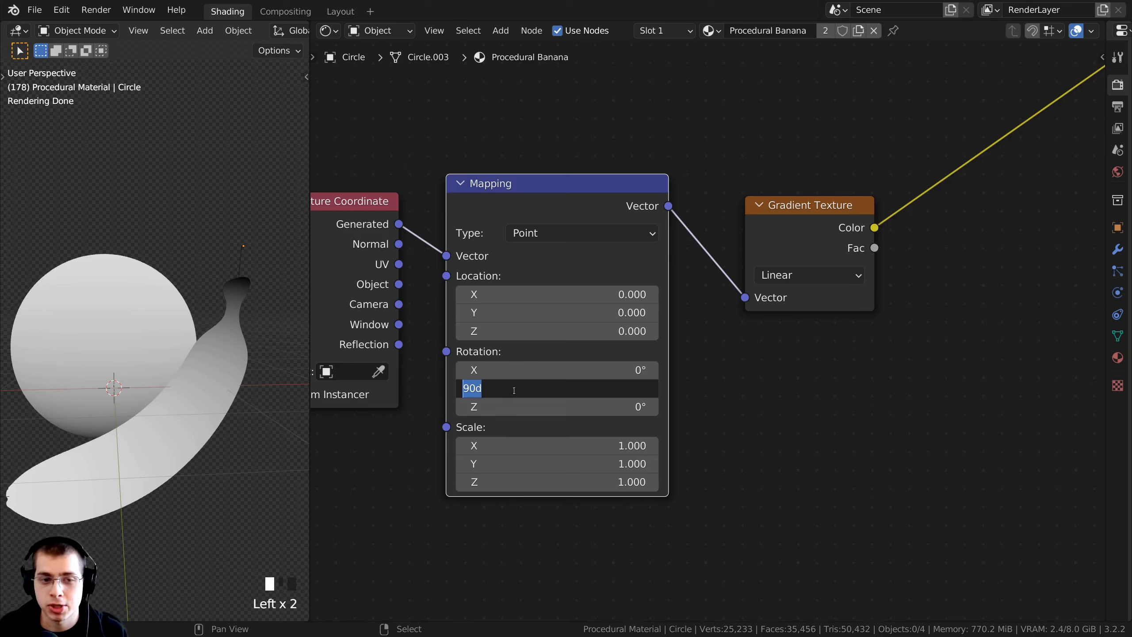
key("Return")
- Rotate the sphere 180° around the global X axis
scroll(185, 377, "down", 2)
middle_click_drag(185, 377, 232, 323, "shift")
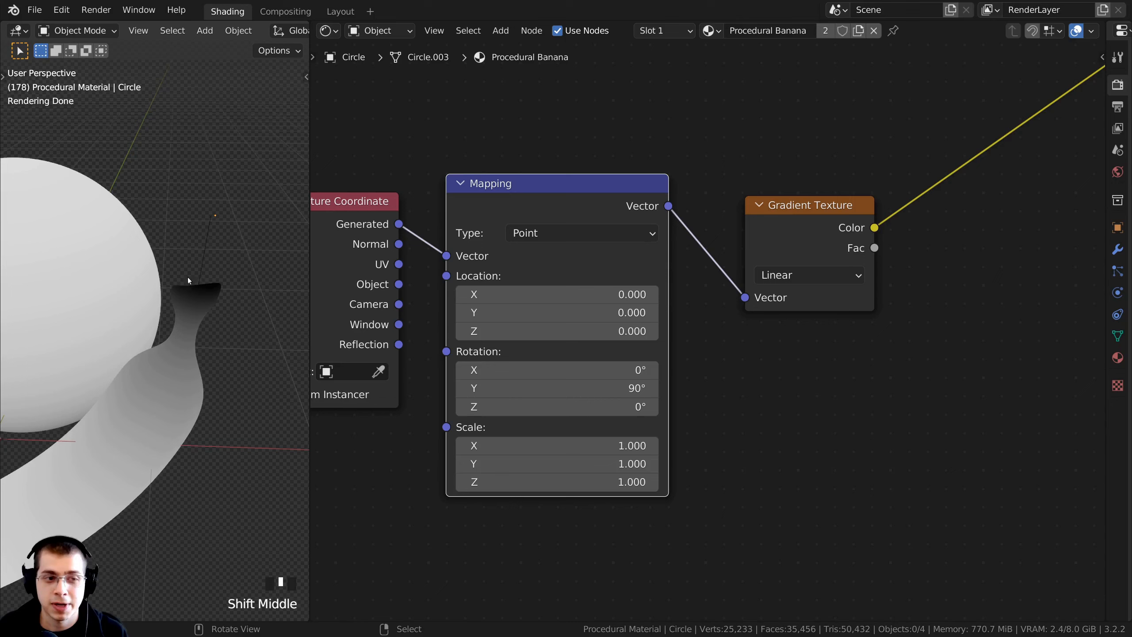
middle_click_drag(166, 292, 211, 284)
key("KP_0")
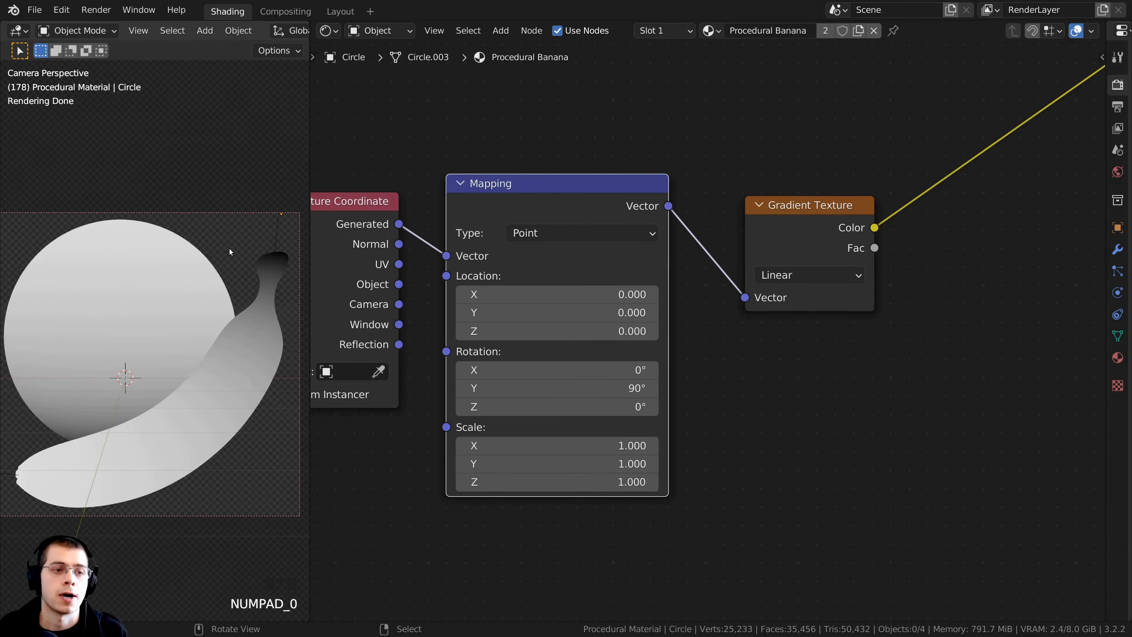
right_click(141, 326)
middle_click_drag(100, 385, 198, 346, "shift")
scroll(230, 417, "up", 2)
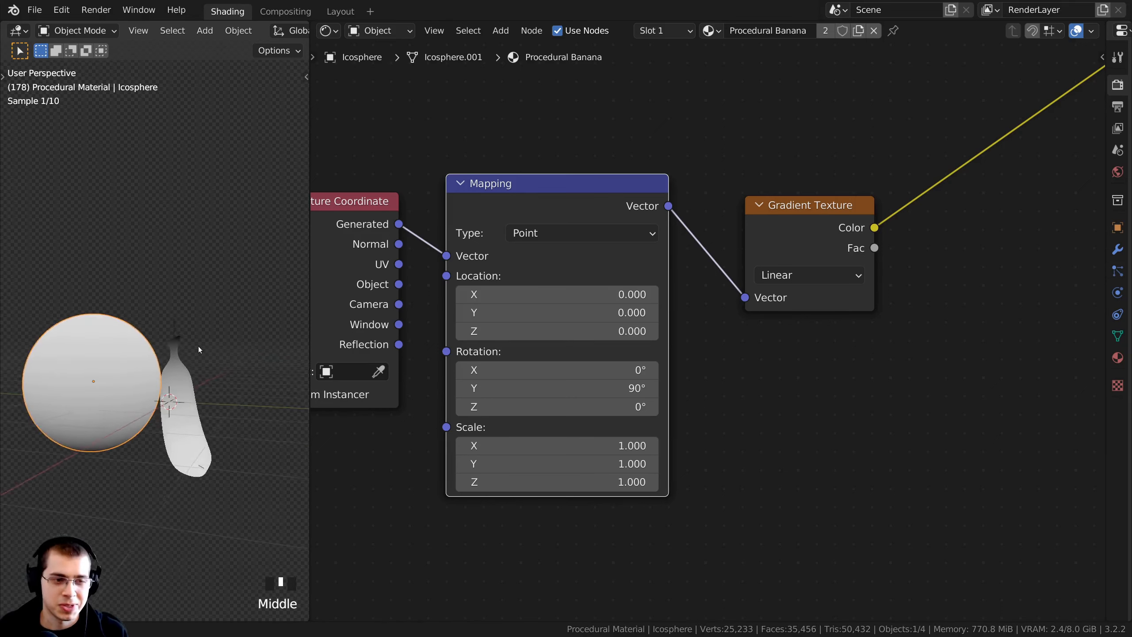
key("r")
key("x")
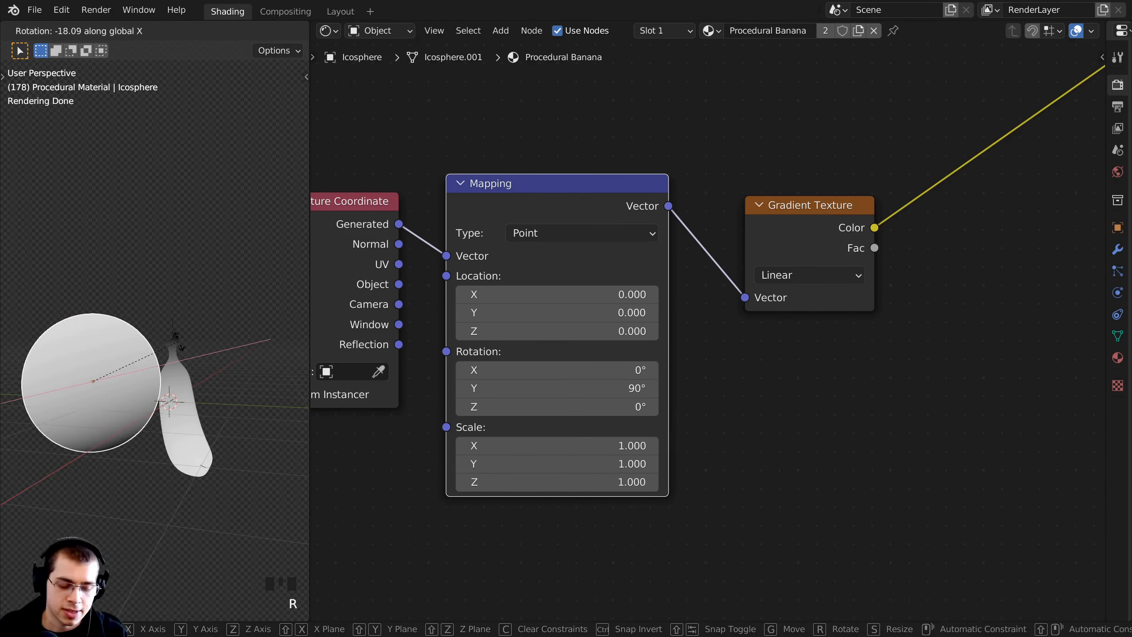
type("180")
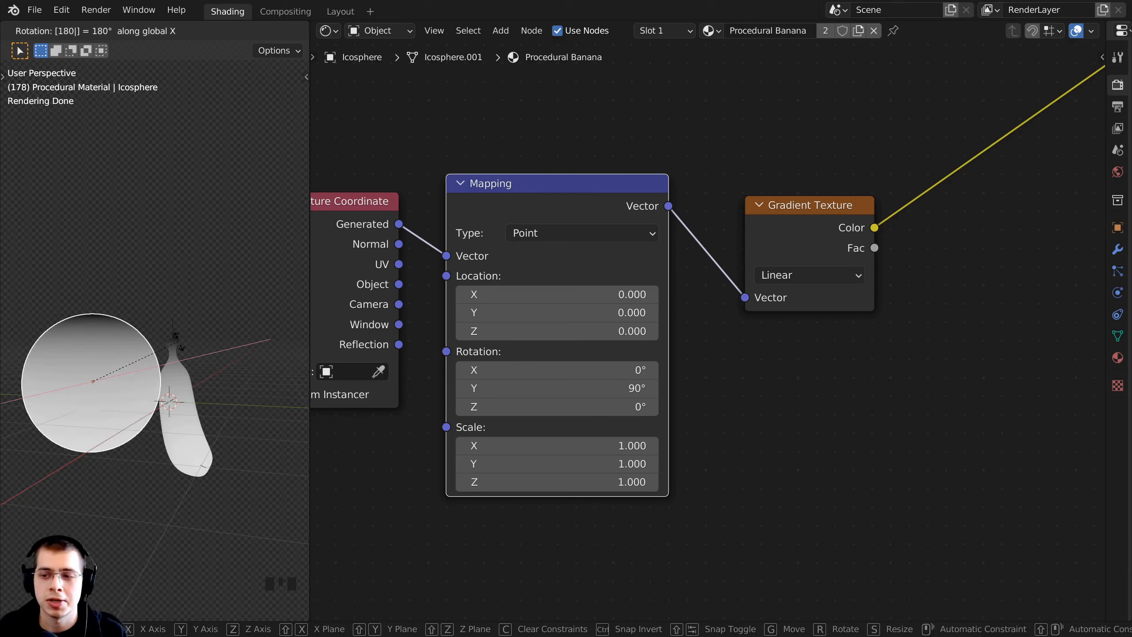
key("Return")
- Compare the gradient direction on the sphere and the banana, including from the camera view
middle_click_drag(178, 342, 163, 378)
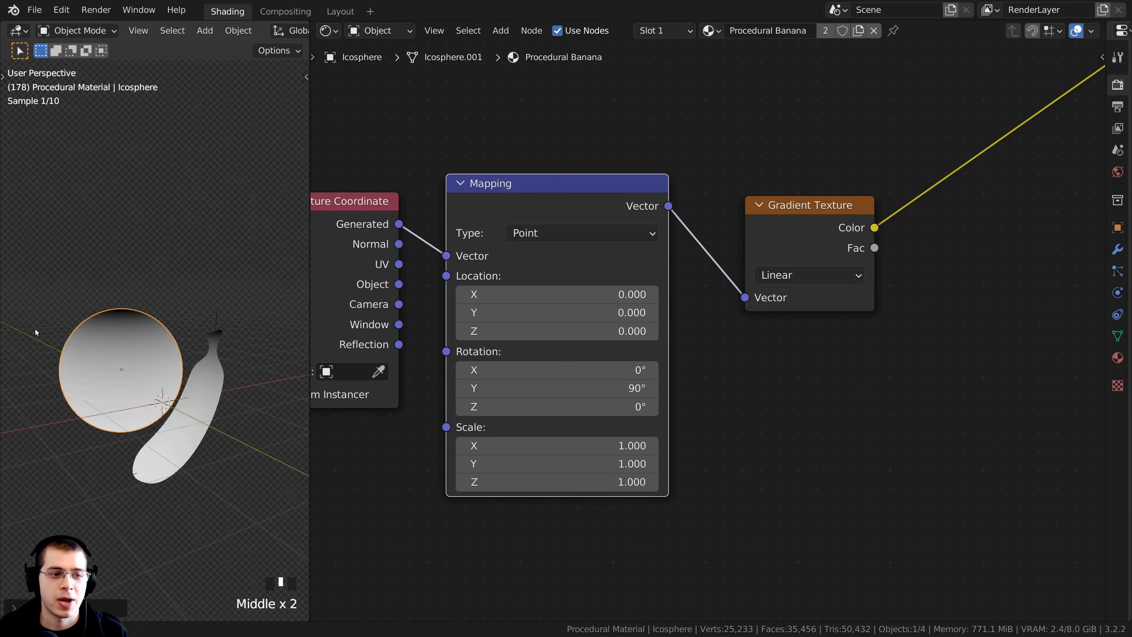
scroll(273, 429, "up", 2)
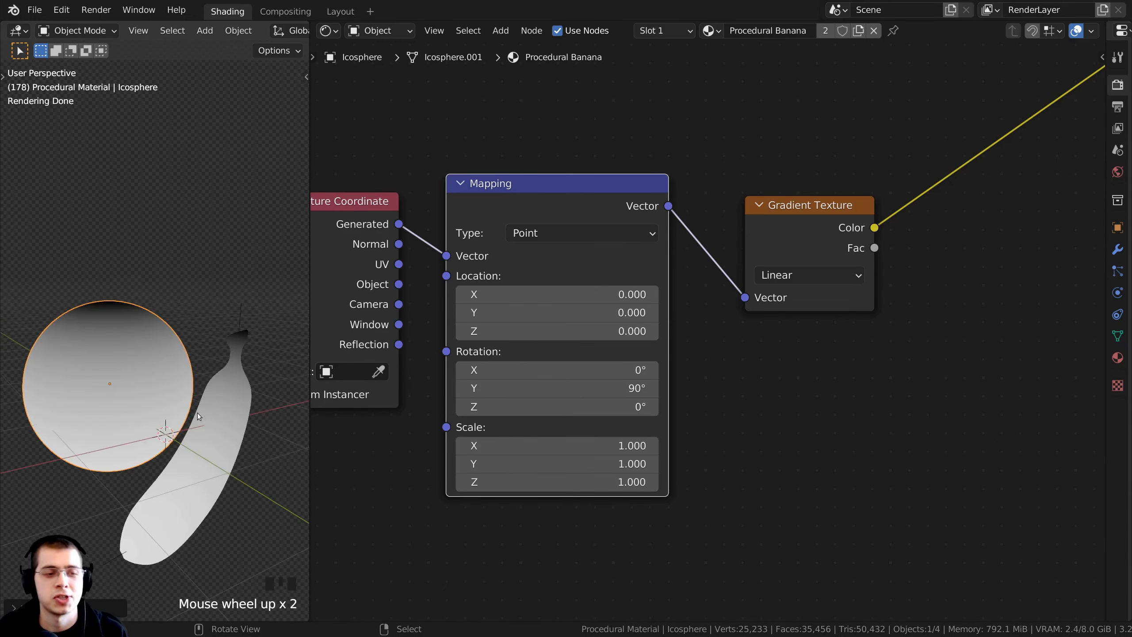
key("KP_0")
middle_click_drag(220, 415, 227, 300, "shift")
right_click(285, 271)
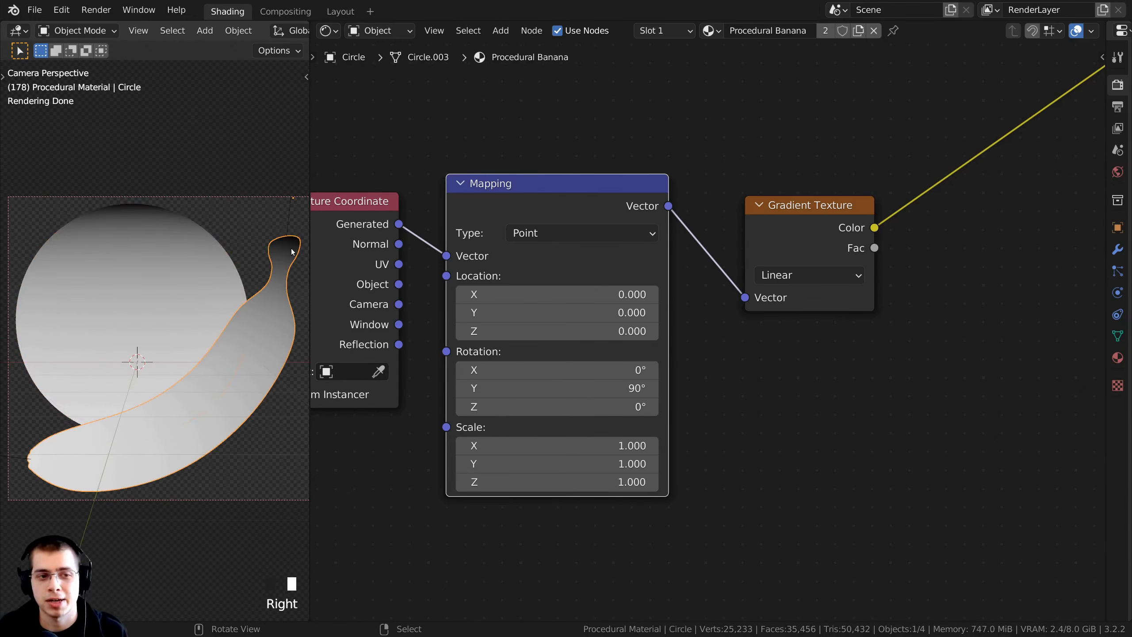
right_click(115, 215)
middle_click_drag(129, 215, 128, 233, "shift")
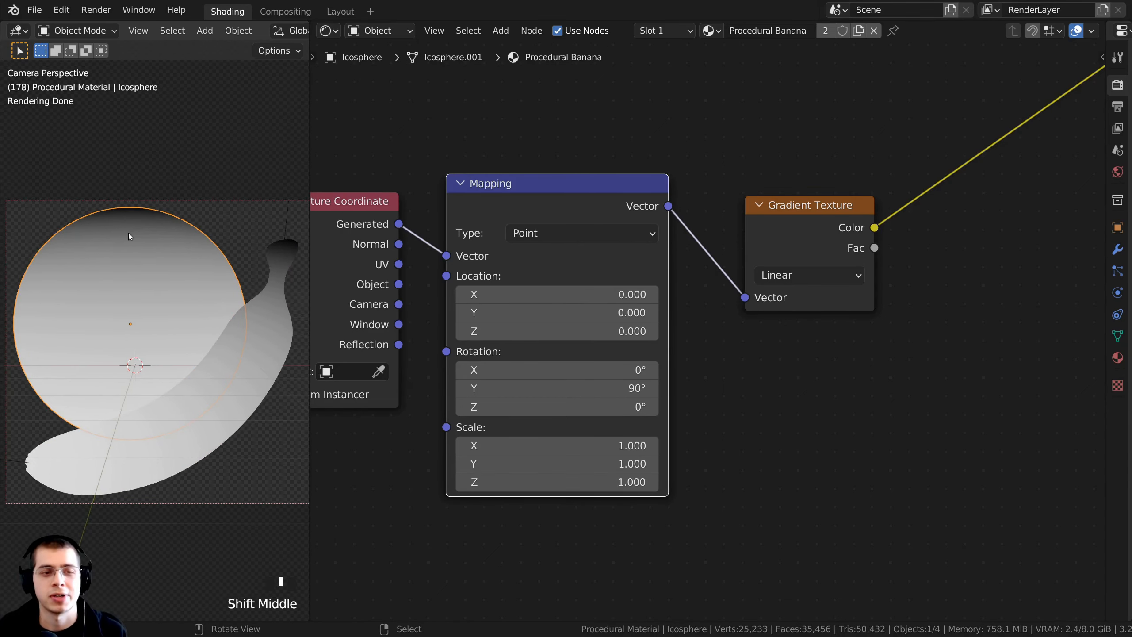
- Collapse the Mapping node and move it and the Texture Coordinate node close to the Gradient Texture node
middle_click_drag(486, 428, 522, 415, "shift")
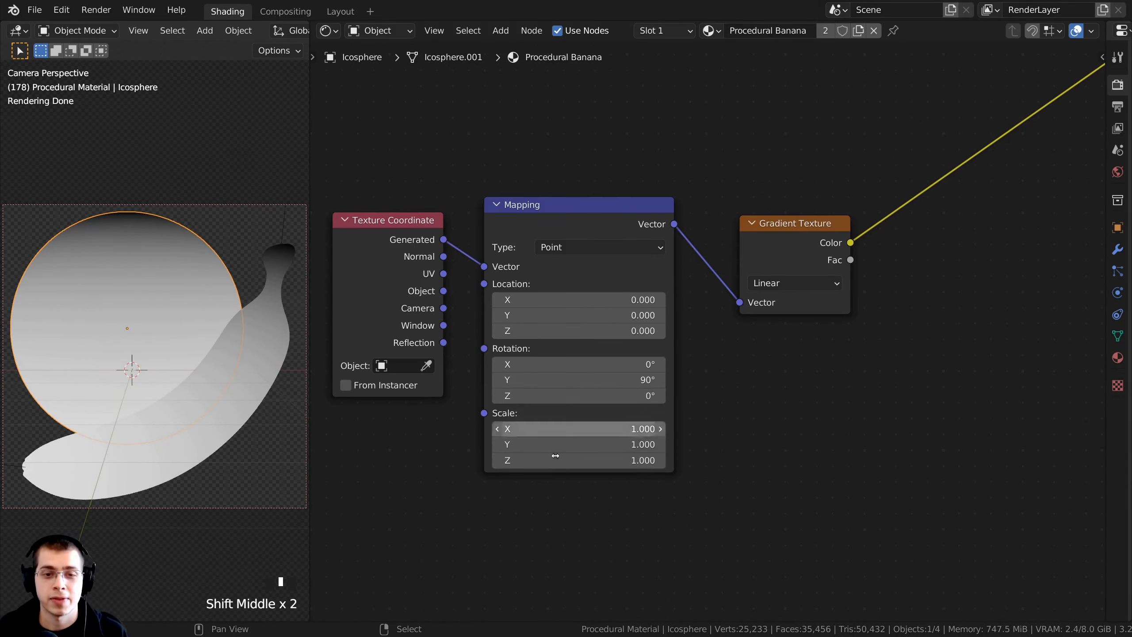
left_click(496, 205)
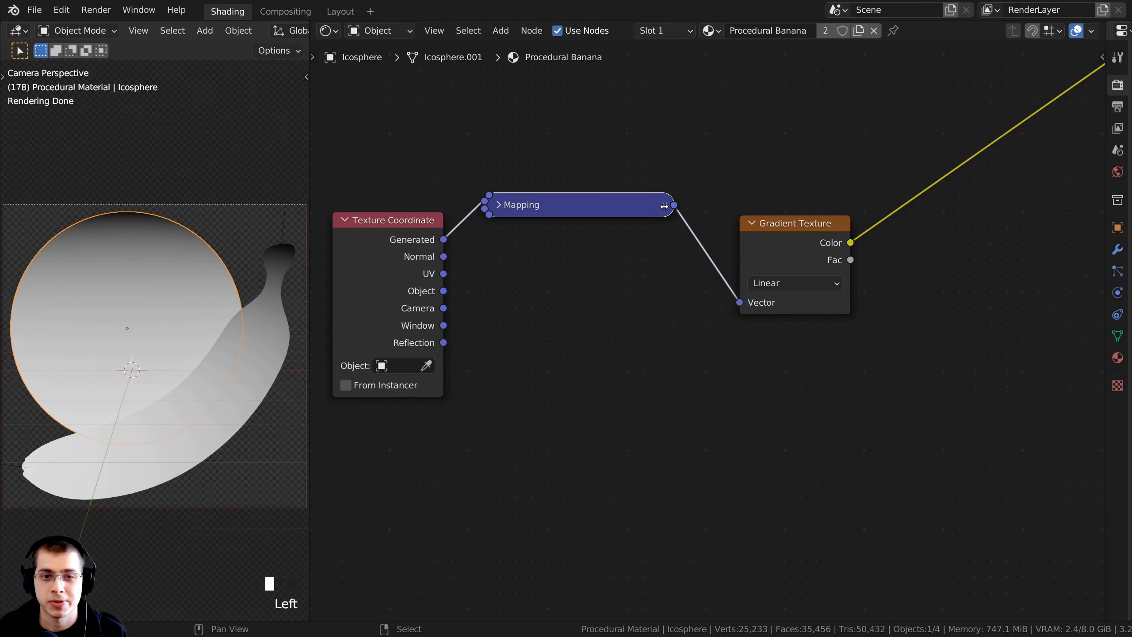
left_click_drag(664, 206, 674, 293)
left_click_drag(419, 279, 555, 281)
scroll(561, 312, "down", 2)
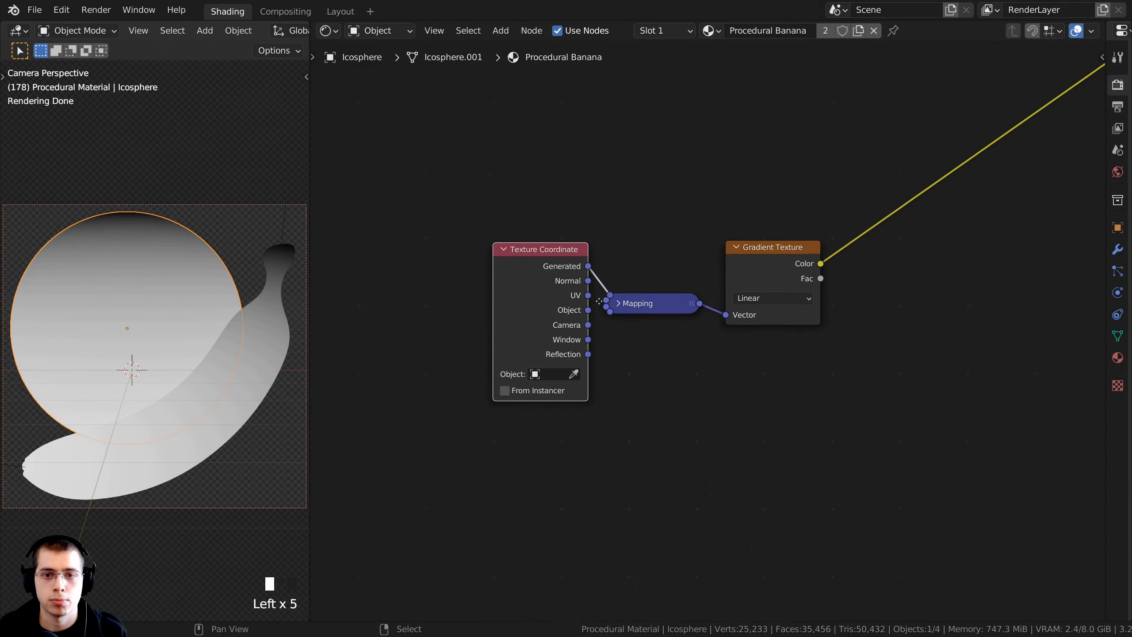
- Add a ColorRamp node on the link coming out of the Gradient Texture's Color output
scroll(567, 327, "up", 1)
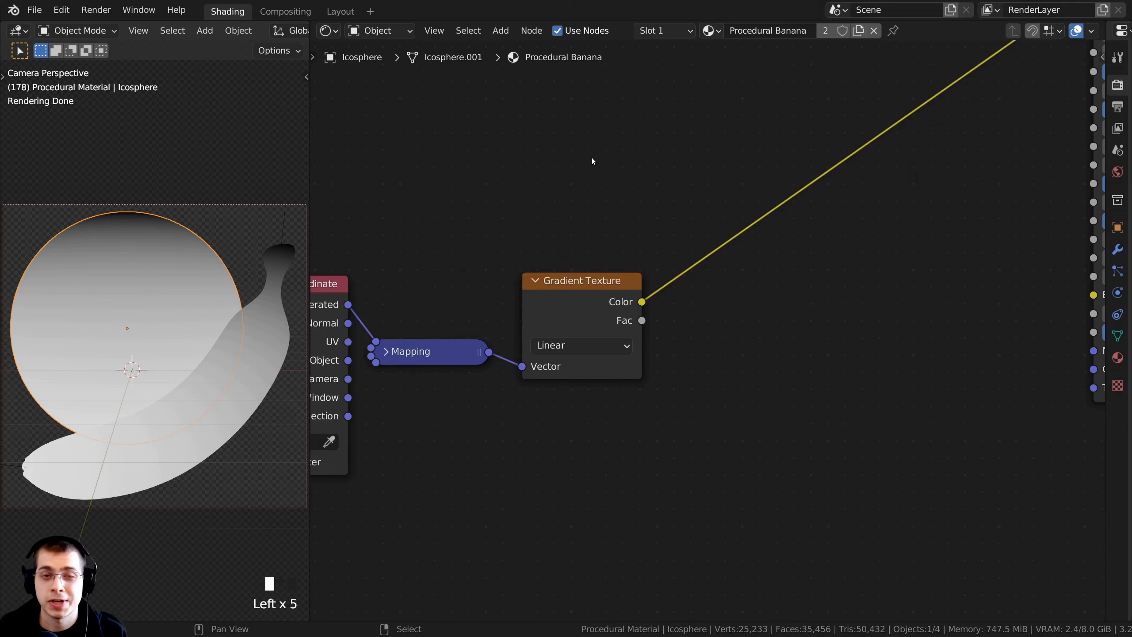
middle_click_drag(574, 175, 556, 189)
key("shift+a")
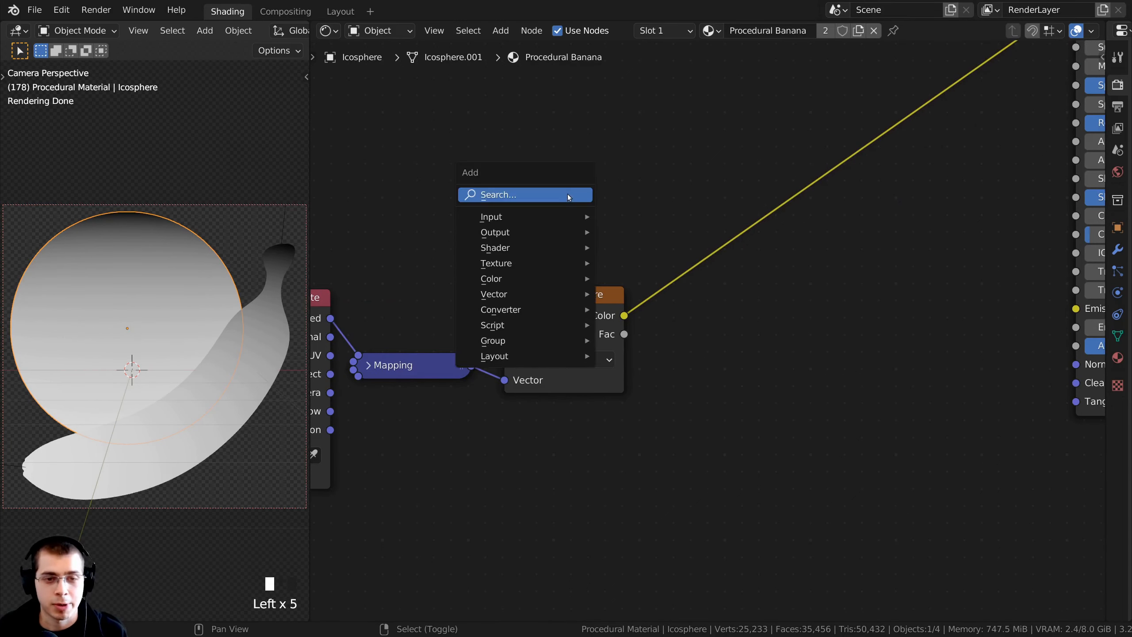
left_click(533, 195)
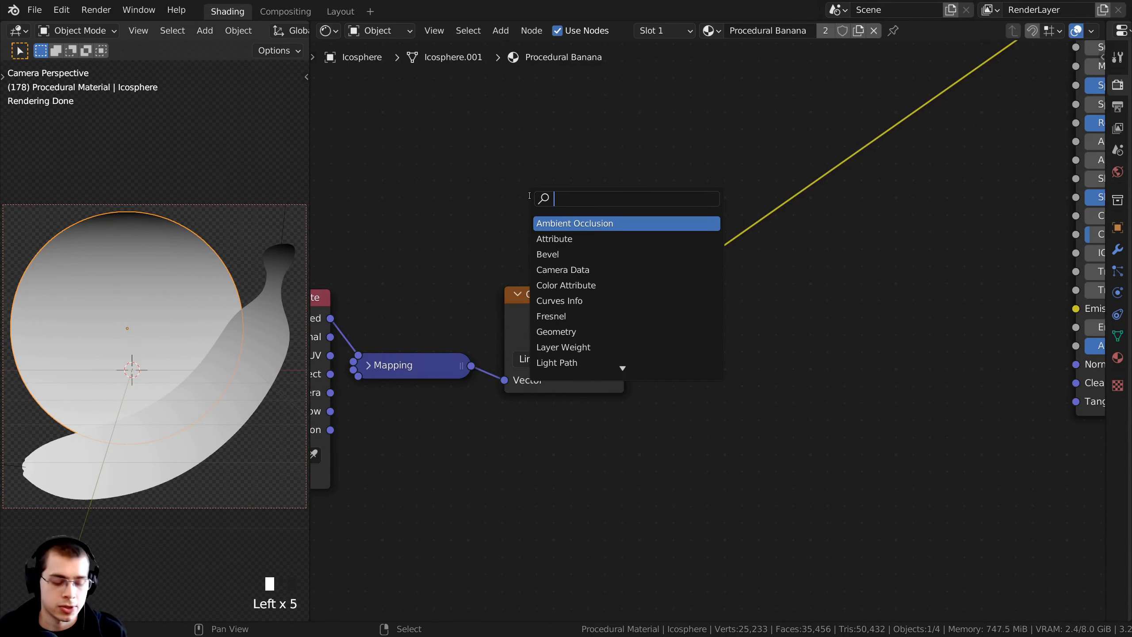
type("col")
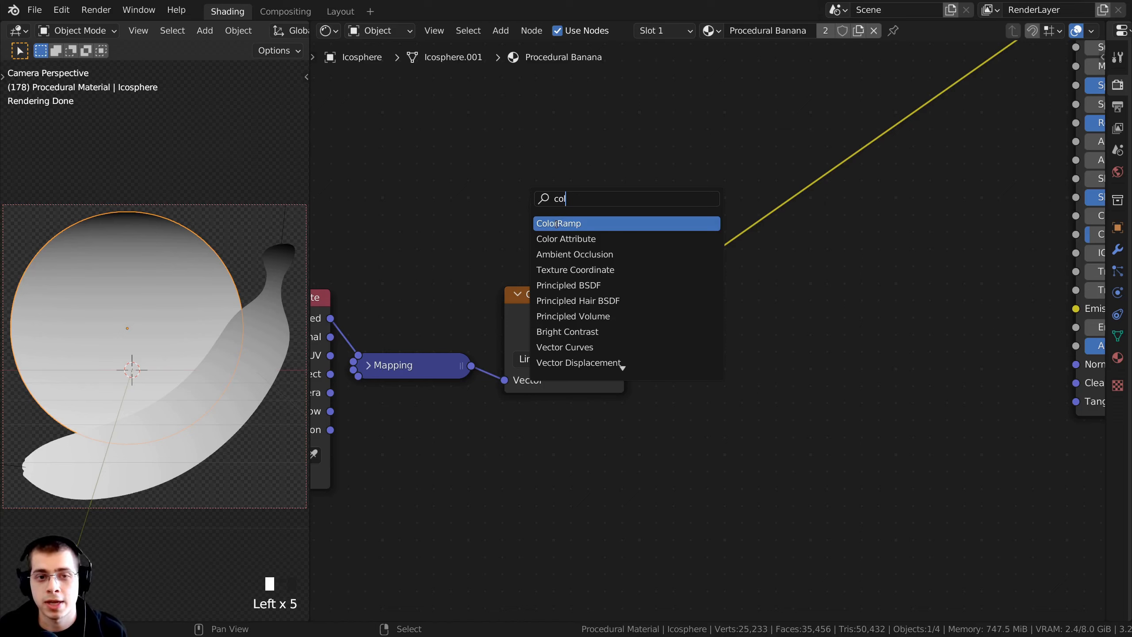
left_click(557, 223)
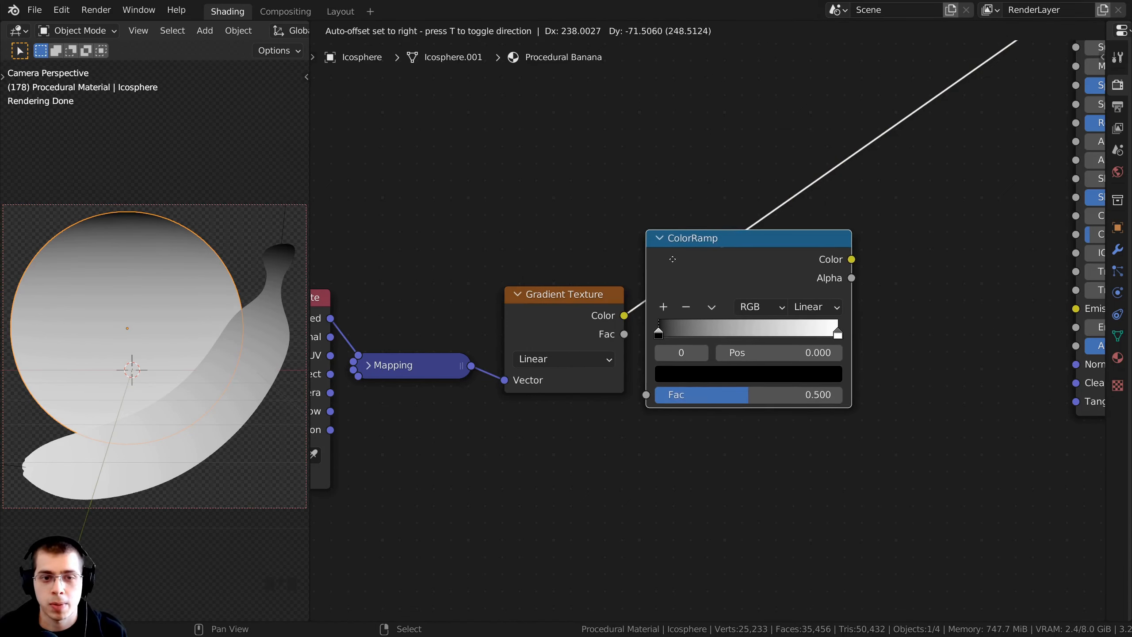
left_click(750, 274)
left_click_drag(750, 274, 700, 273)
- Try the ColorRamp's black stop at position 0.283 and test its effect on the banana
scroll(624, 280, "up", 1)
left_click_drag(528, 346, 589, 393)
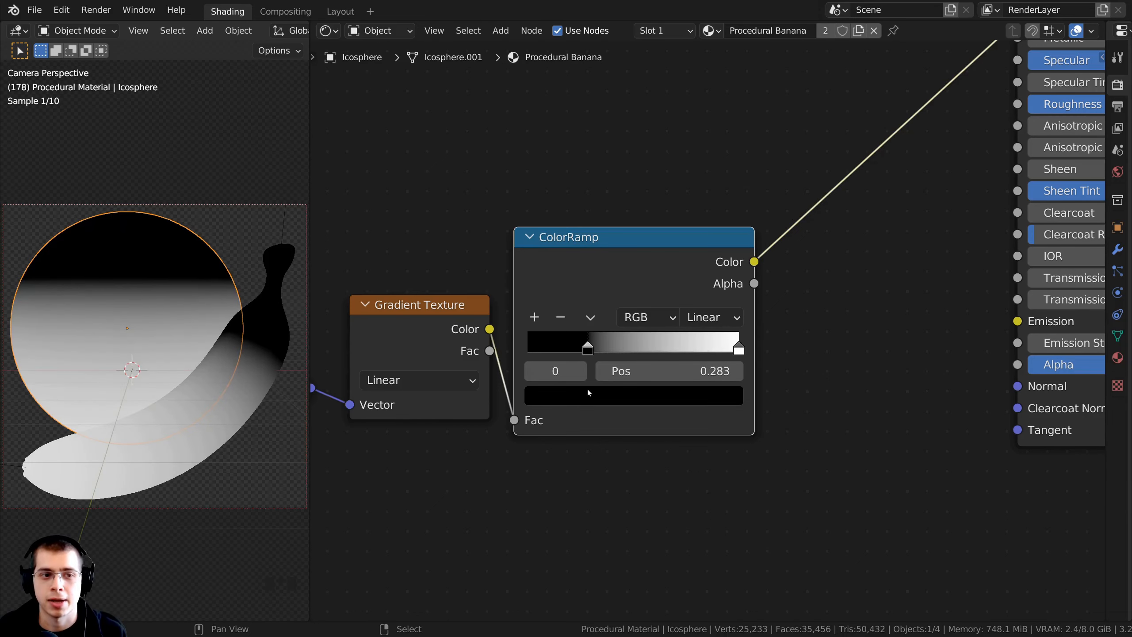
left_click(263, 331)
middle_click_drag(263, 331, 238, 330)
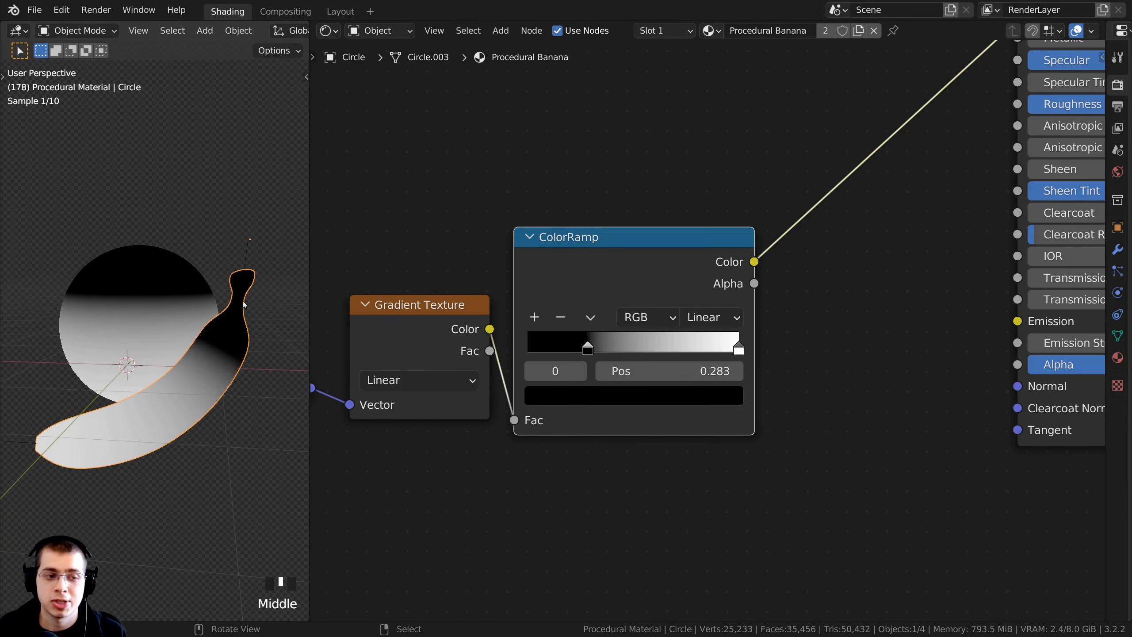
left_click(588, 344)
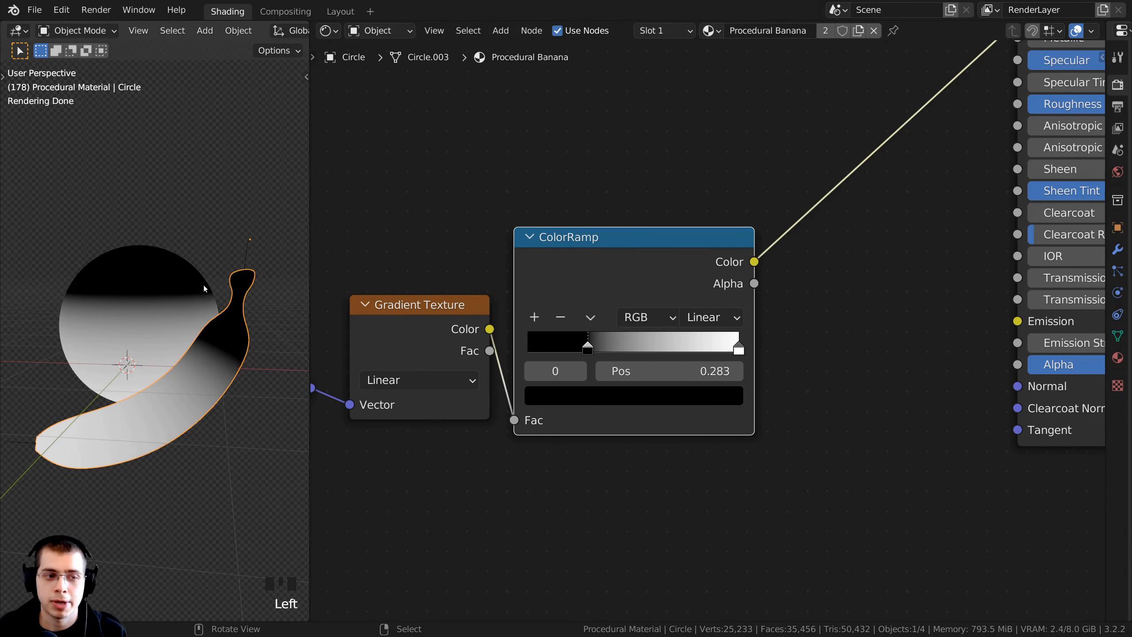
left_click_drag(591, 343, 640, 343)
right_click(640, 343)
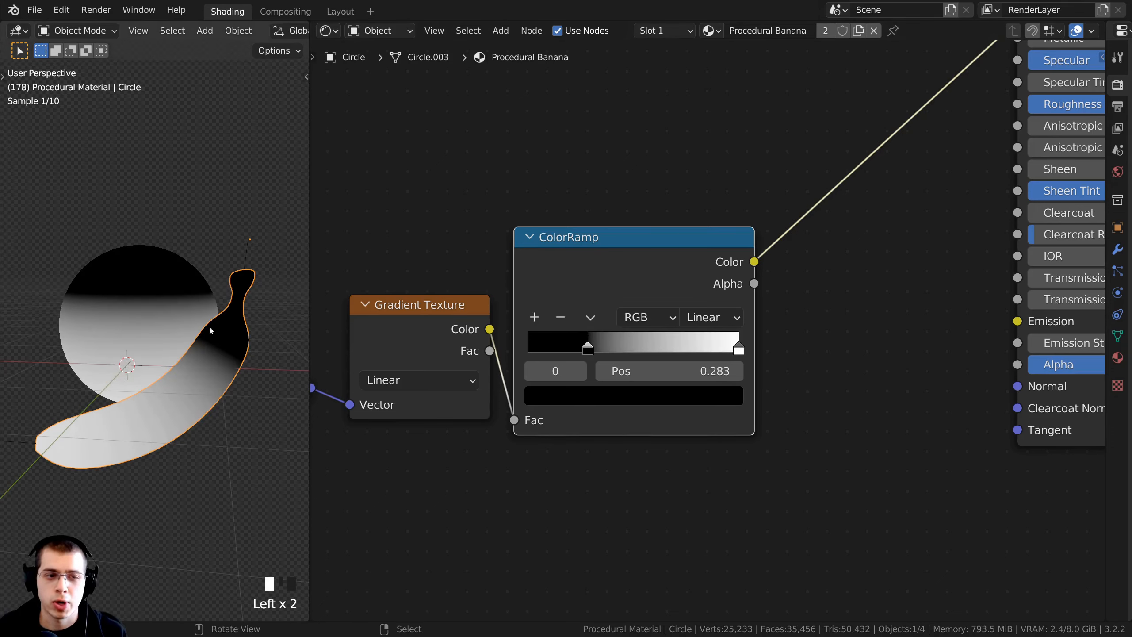
- Examine in Edit Mode how the black stop's position affects the gradient along the straight banana mesh, then return to Object Mode
key("Tab")
middle_click_drag(139, 462, 107, 455)
scroll(134, 428, "down", 3)
key("a")
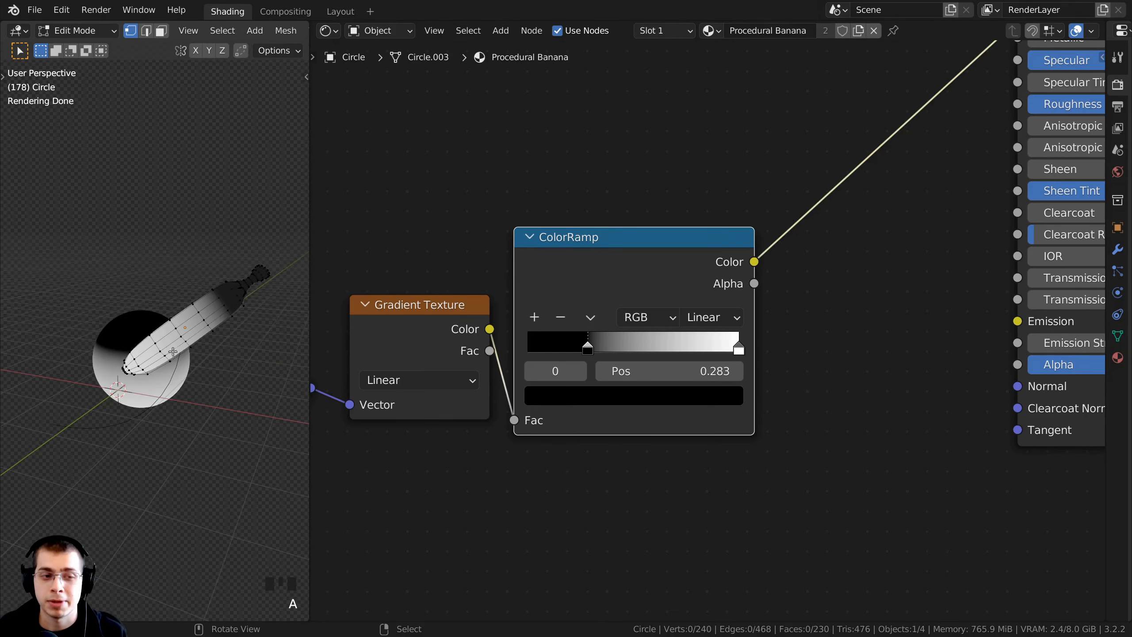
middle_click_drag(227, 339, 214, 351, "shift")
scroll(215, 351, "up", 1)
key("a")
left_click_drag(587, 348, 683, 348)
right_click(627, 375)
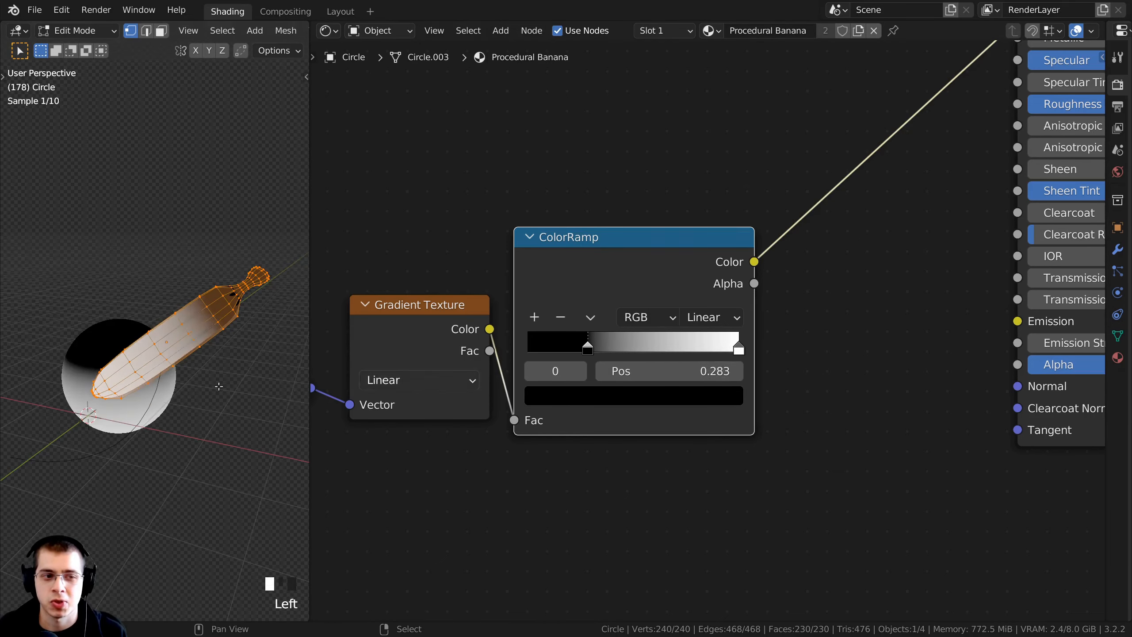
middle_click_drag(218, 386, 294, 261, "shift")
key("Tab")
middle_click_drag(278, 307, 185, 325, "shift")
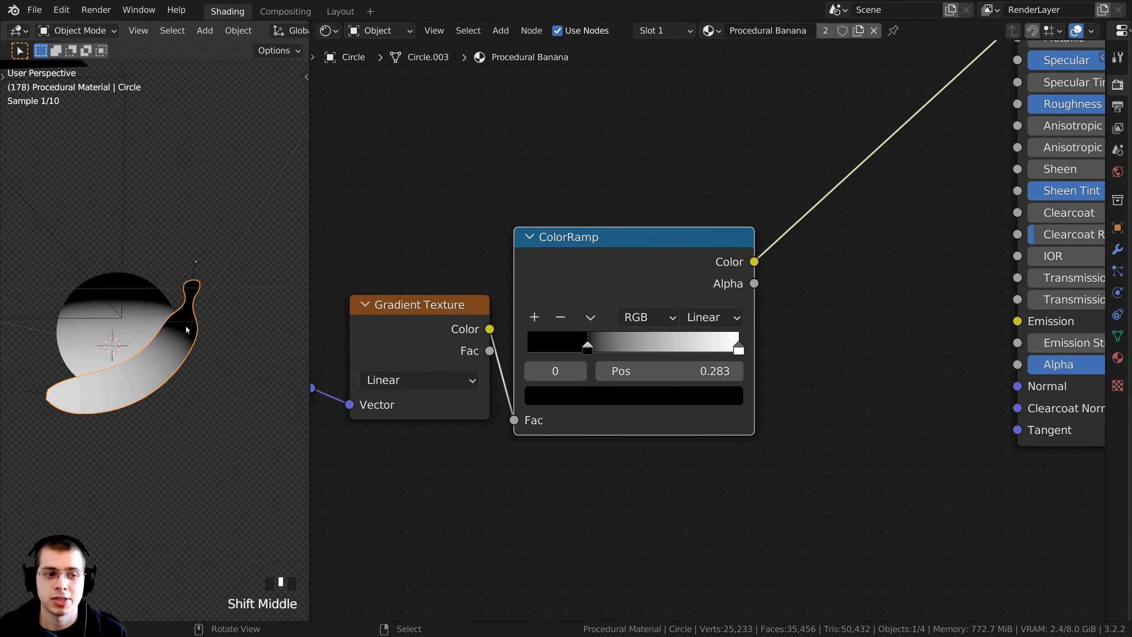
- Set the ColorRamp's black stop to position 0.166 so the dark area covers the banana's stem
scroll(135, 391, "up", 2)
key("KP_0")
scroll(169, 340, "up", 2)
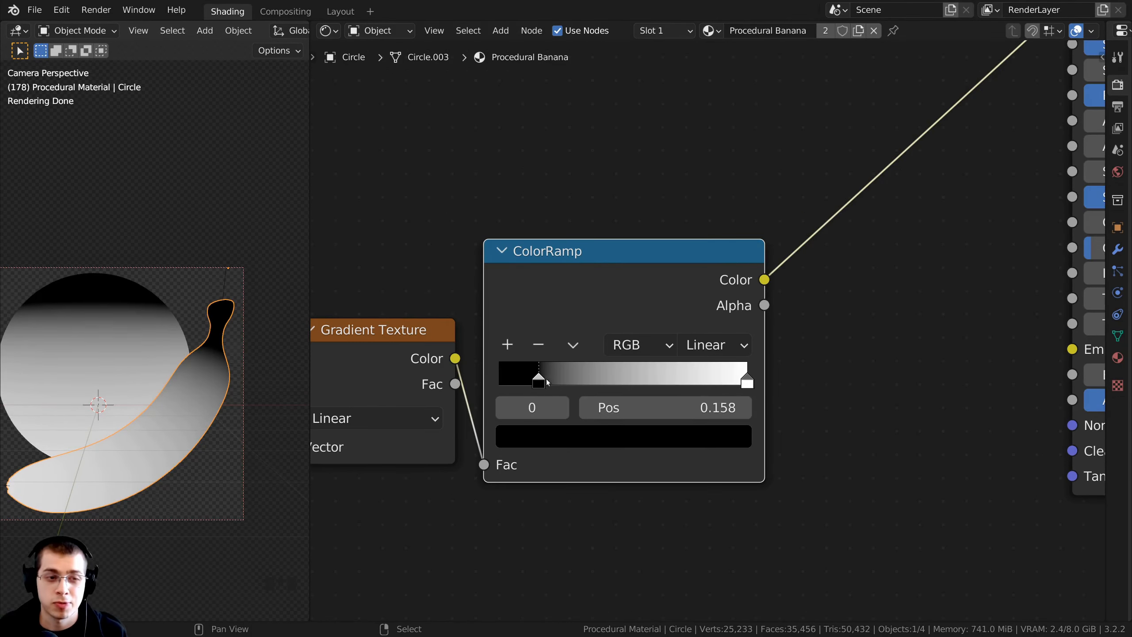
left_click_drag(546, 379, 547, 380)
scroll(219, 376, "up", 2)
scroll(134, 307, "up", 1)
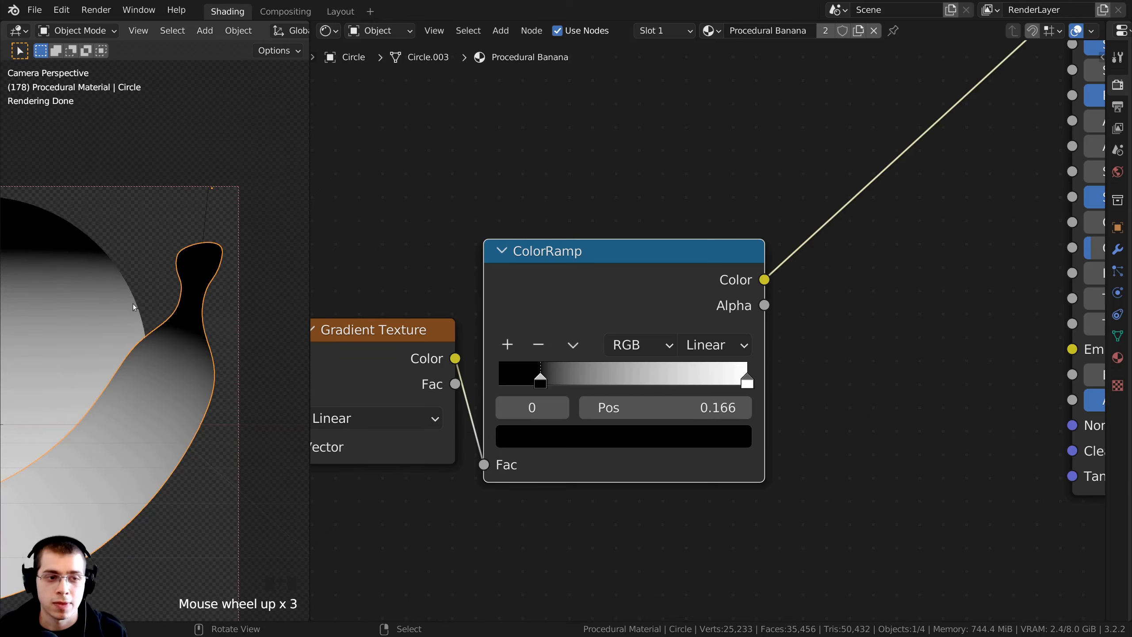
middle_click_drag(147, 287, 172, 299, "shift")
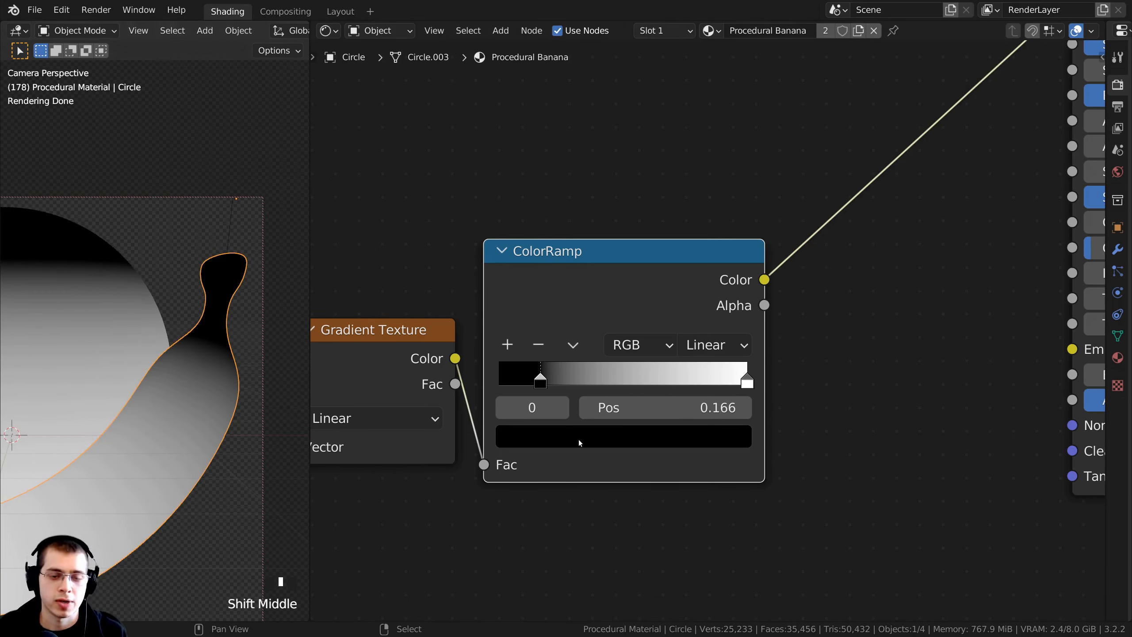
- Recolor the ColorRamp's black stop to a dark olive green, finishing by pasting the copied color
left_click(560, 437)
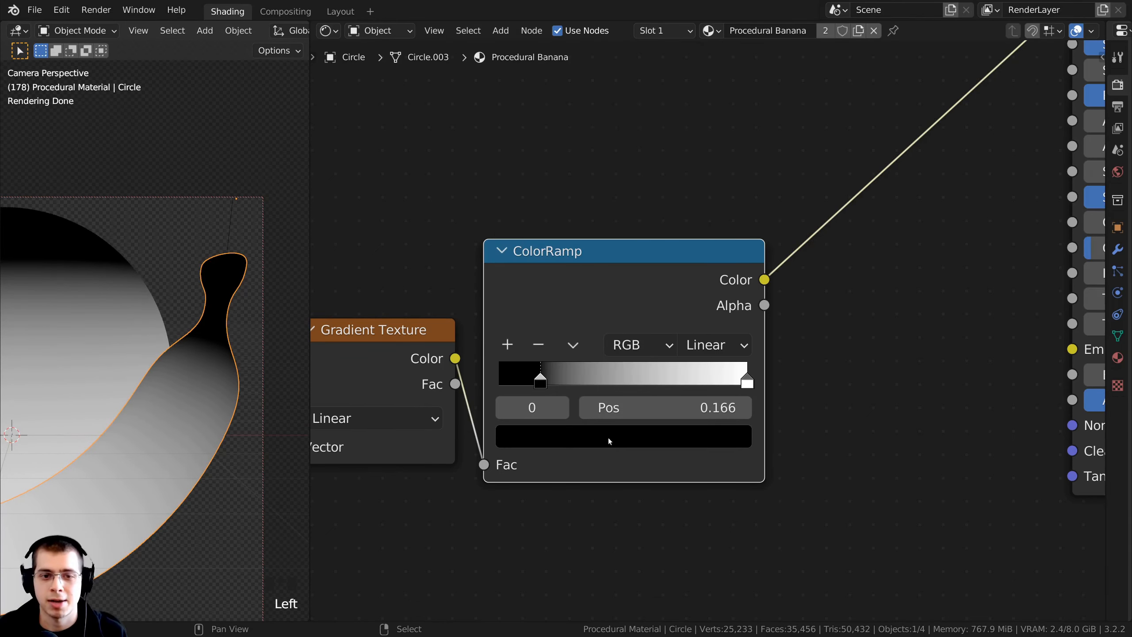
left_click(608, 437)
left_click_drag(697, 263, 696, 130)
mouse_move(595, 184)
left_mouse_down()
mouse_move(539, 179)
mouse_move(527, 158)
mouse_move(529, 190)
left_mouse_up()
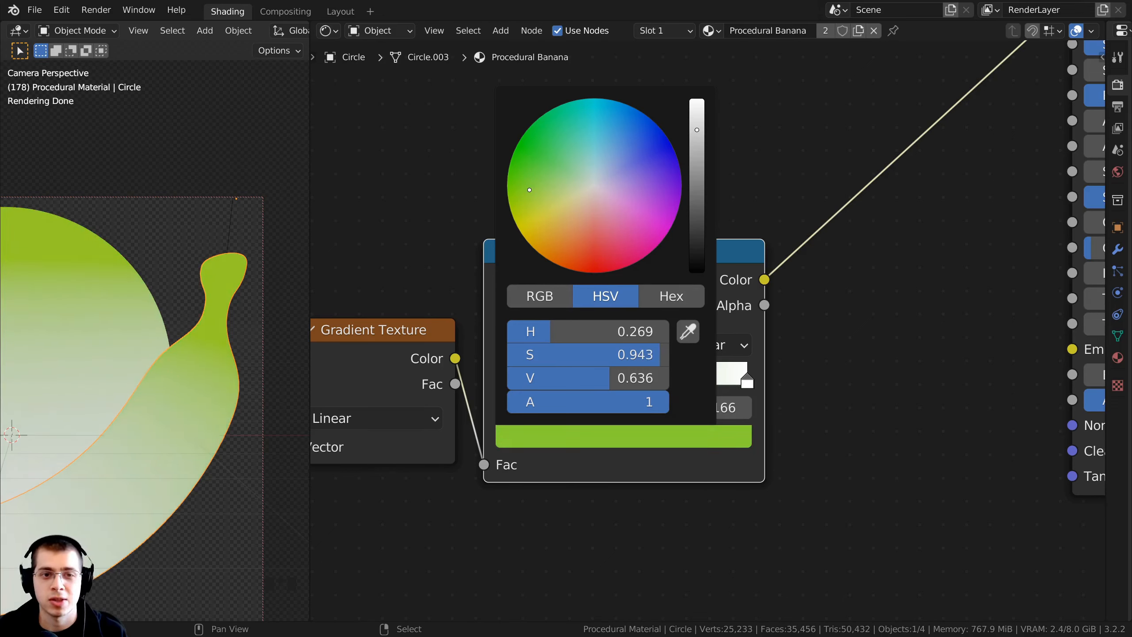
left_click_drag(696, 142, 696, 167)
key("ctrl+v")
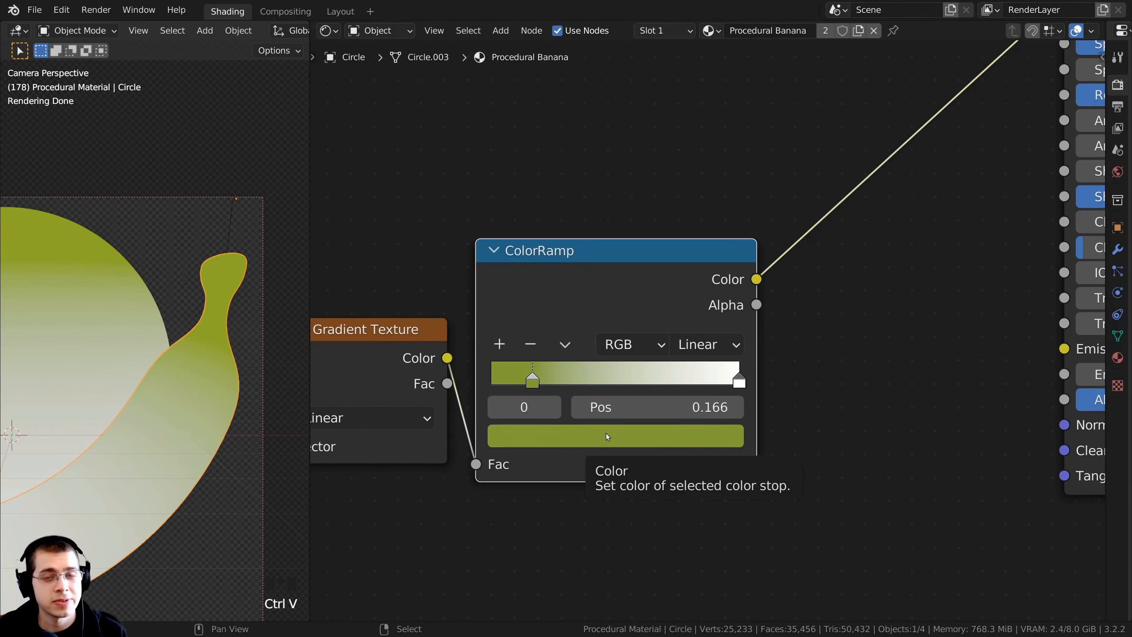
- Examine the hex code of the ColorRamp's green stop in the color picker
left_click(574, 437)
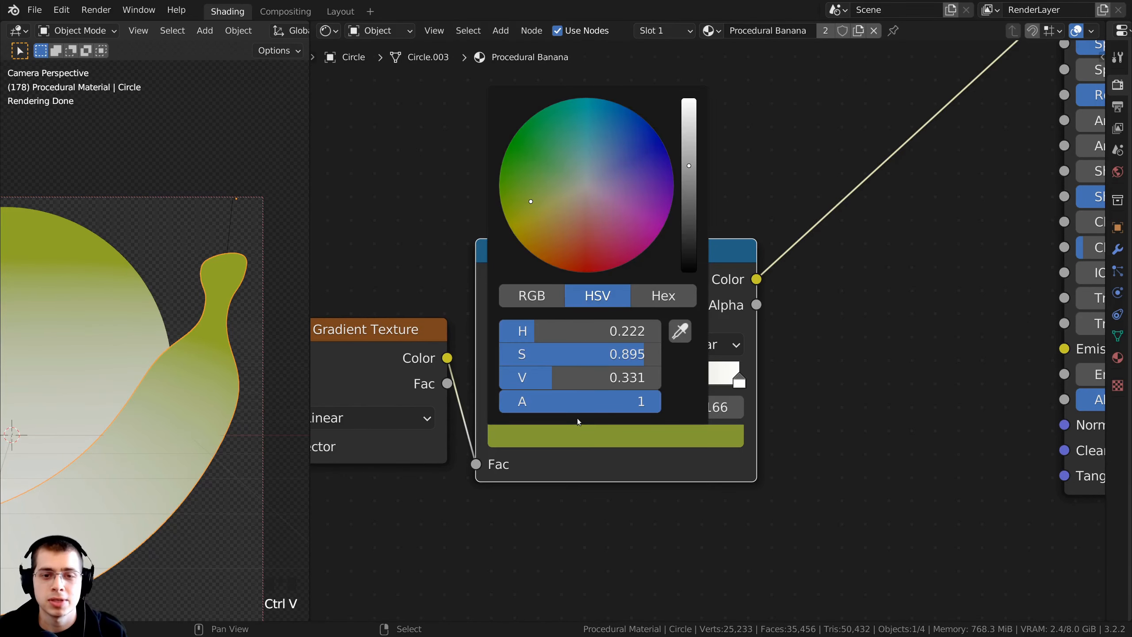
left_click(663, 295)
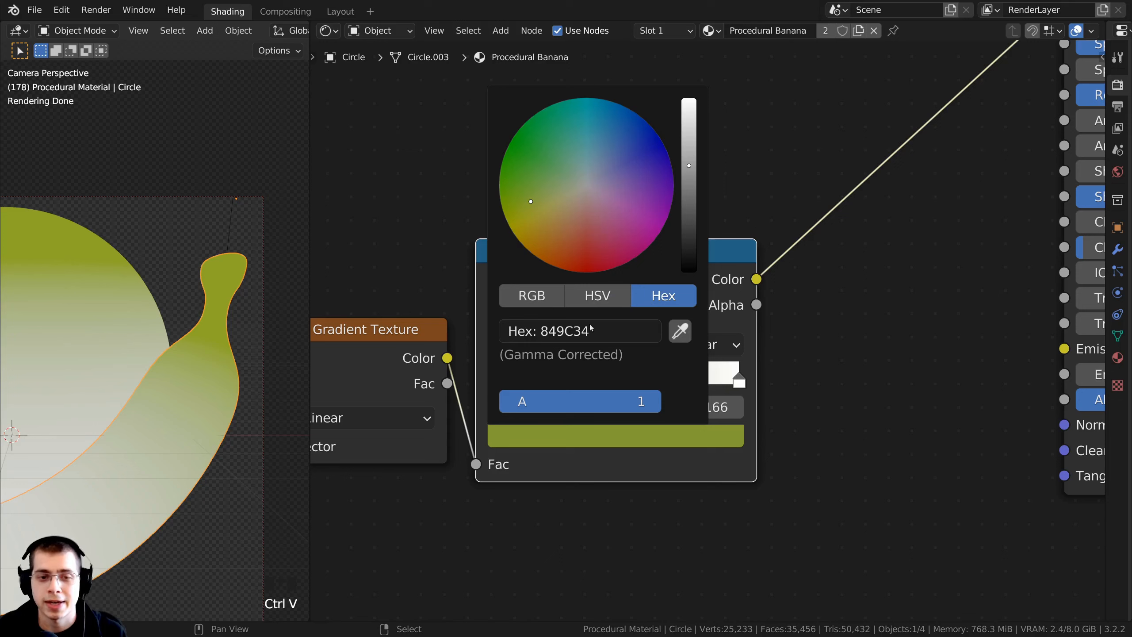
left_click(537, 334)
left_click_drag(505, 337, 558, 342)
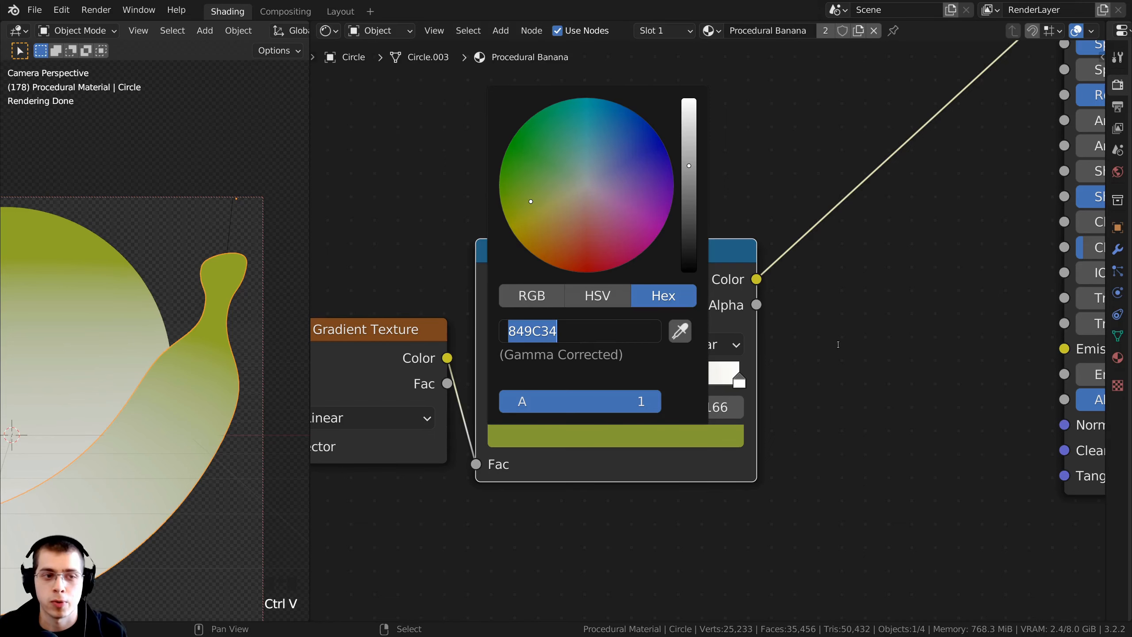
left_click(836, 343)
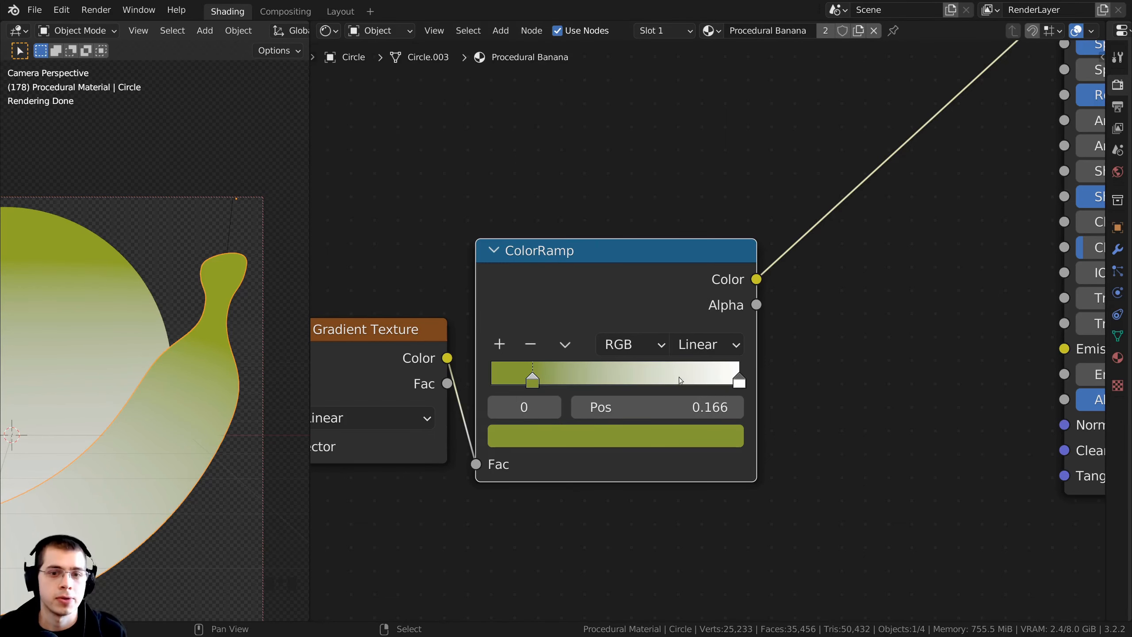
- Move the ColorRamp's white stop to position 0.577 to shorten the green-to-white transition
left_click_drag(622, 326, 631, 324)
left_click(748, 379)
middle_click_drag(754, 372, 759, 388)
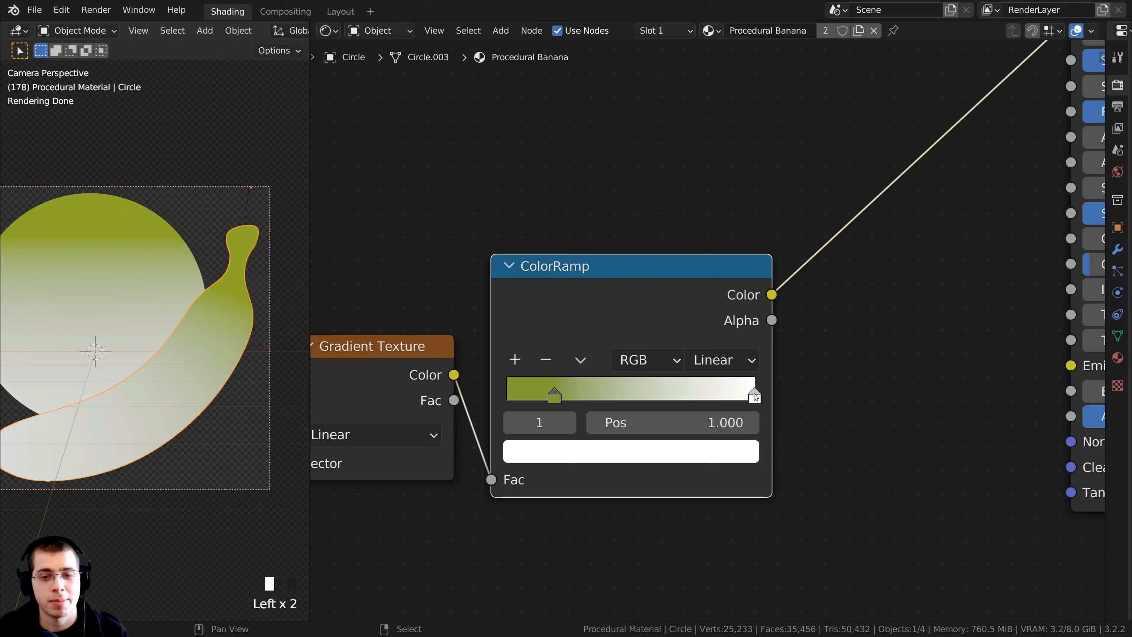
left_click_drag(755, 394, 645, 389)
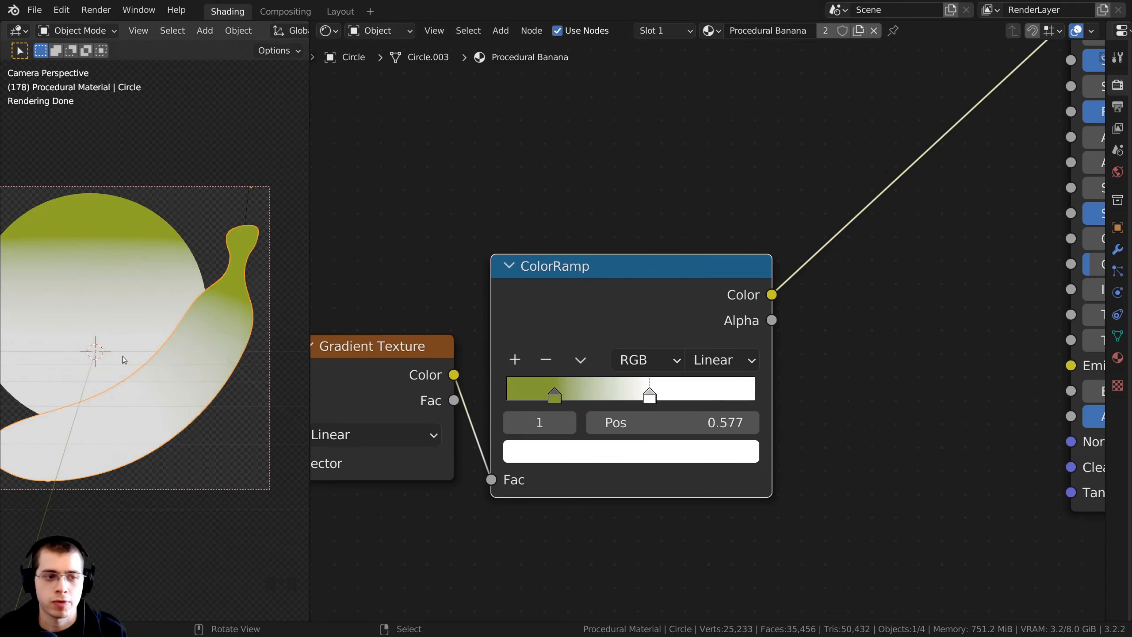
middle_click_drag(129, 352, 151, 335, "shift")
scroll(599, 466, "down", 2)
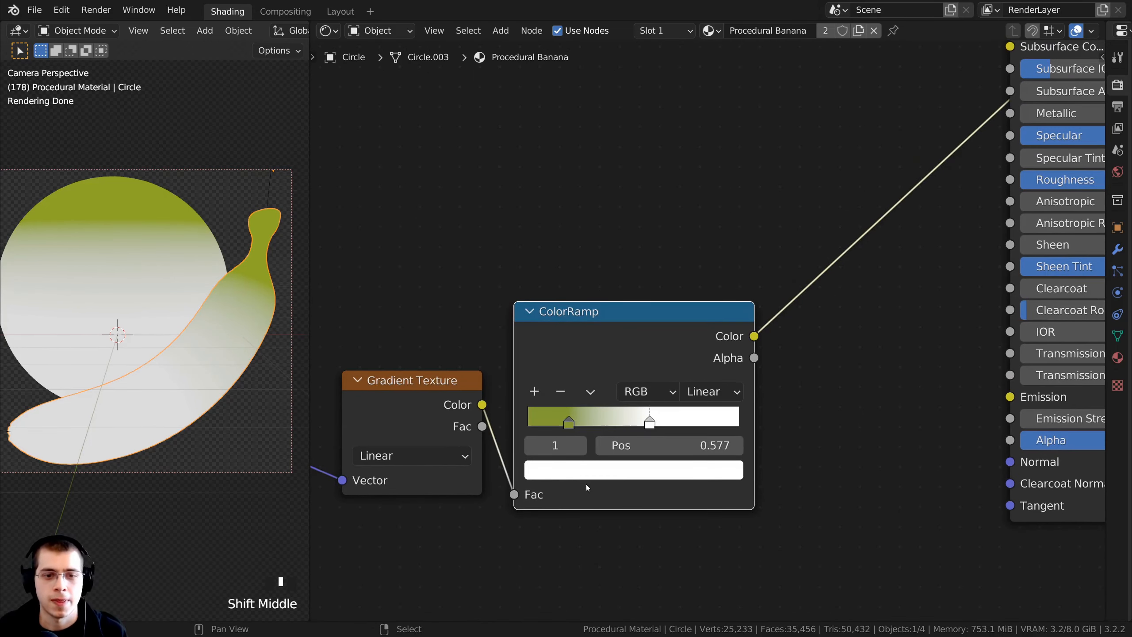
- Recolor the ColorRamp's white stop to the banana's orange-yellow, finishing by pasting the copied color FFA000
middle_click_drag(585, 483, 570, 508)
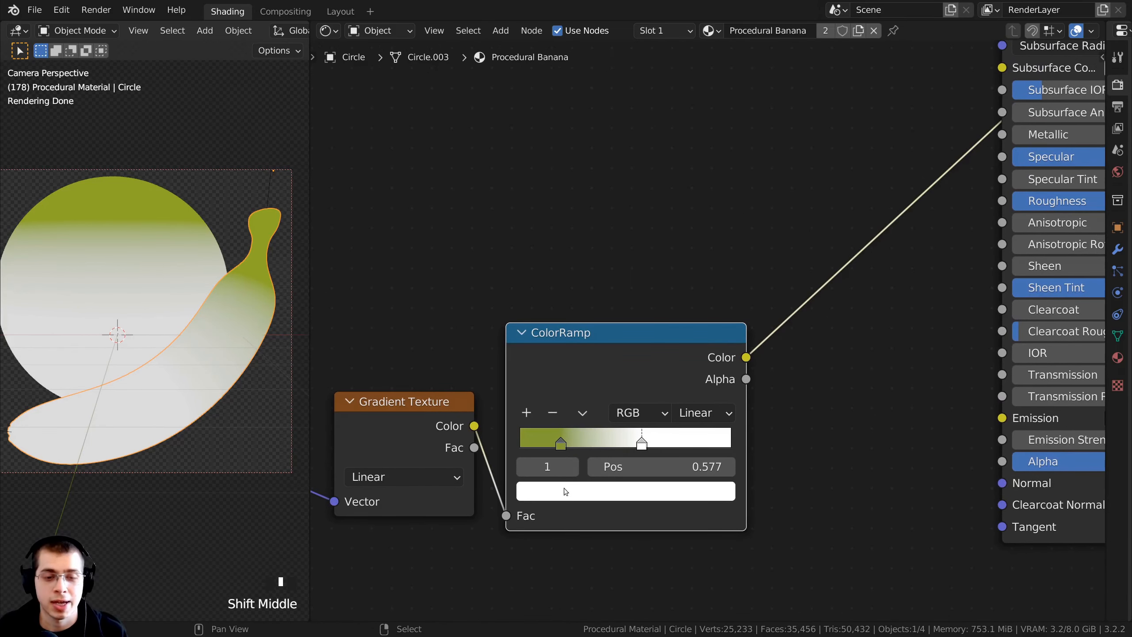
left_click(565, 492)
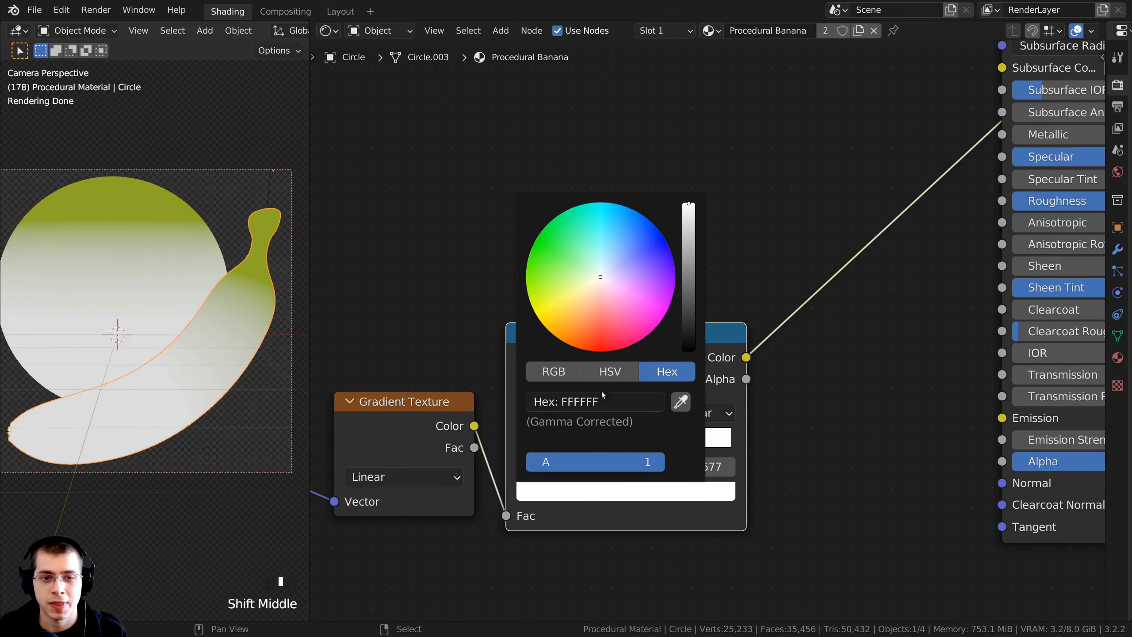
left_click_drag(598, 287, 553, 333)
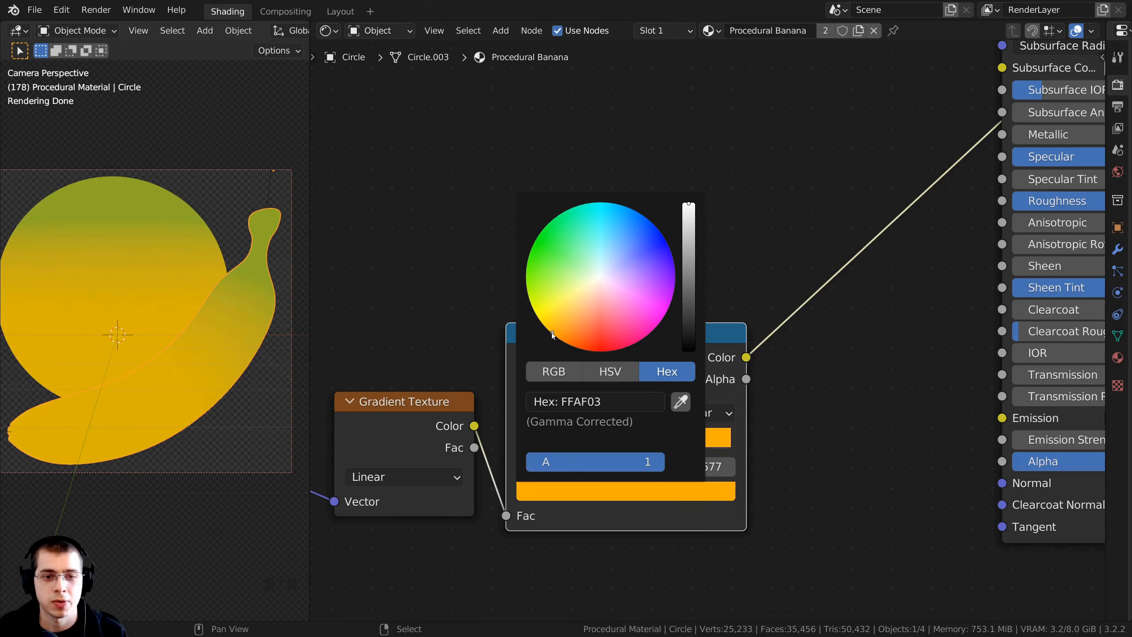
key("ctrl+v")
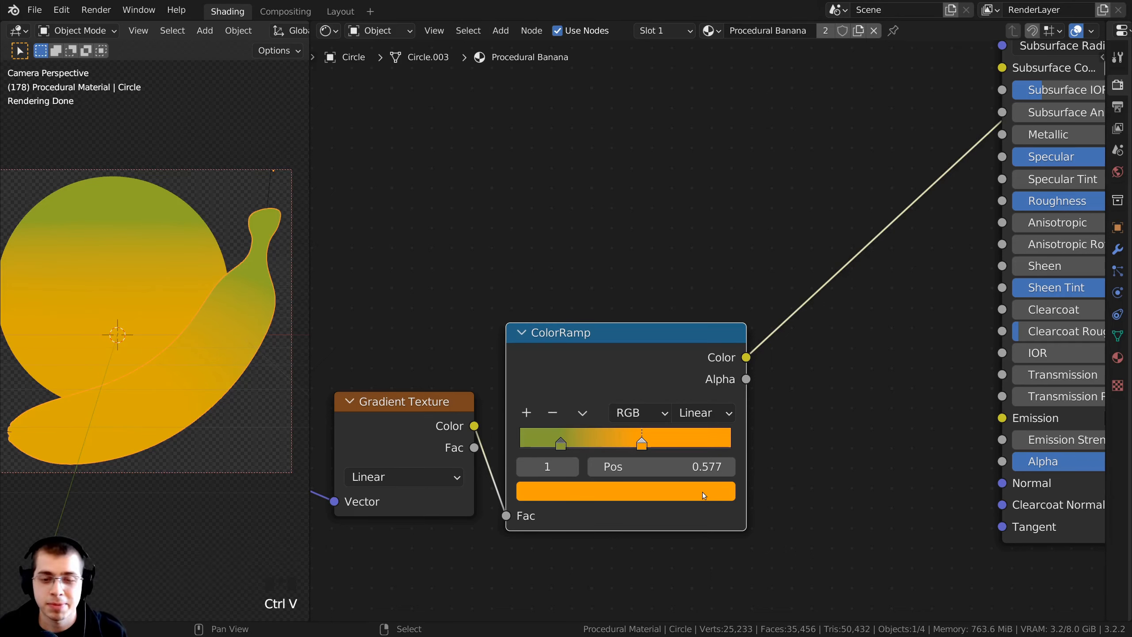
- Examine the hex code of the ColorRamp's orange stop in the color picker
left_click(702, 491)
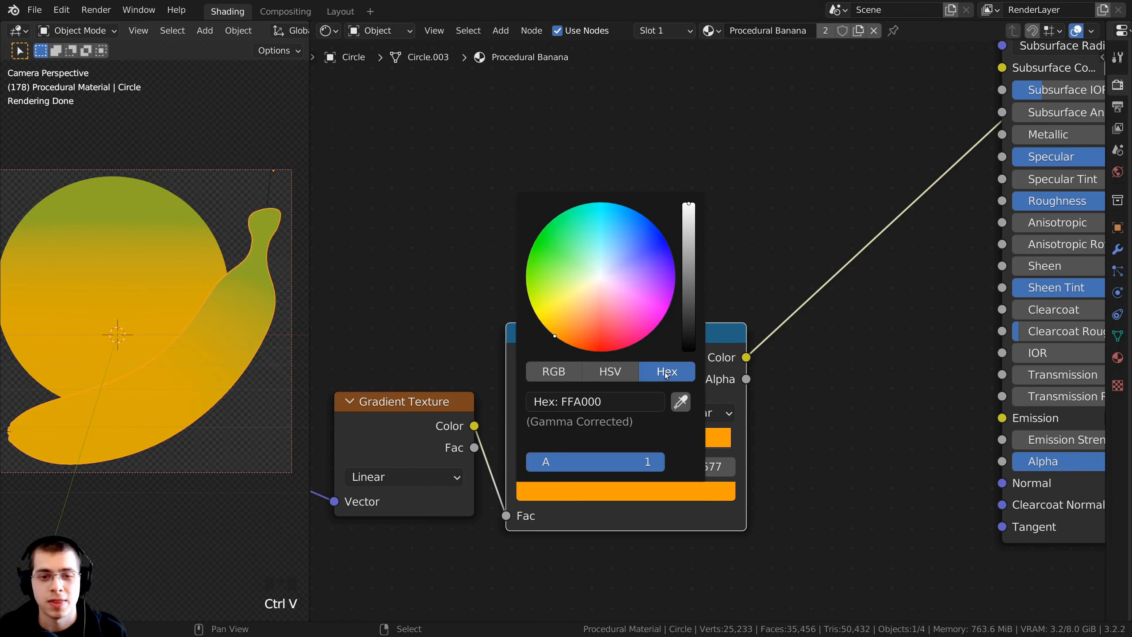
left_click(561, 403)
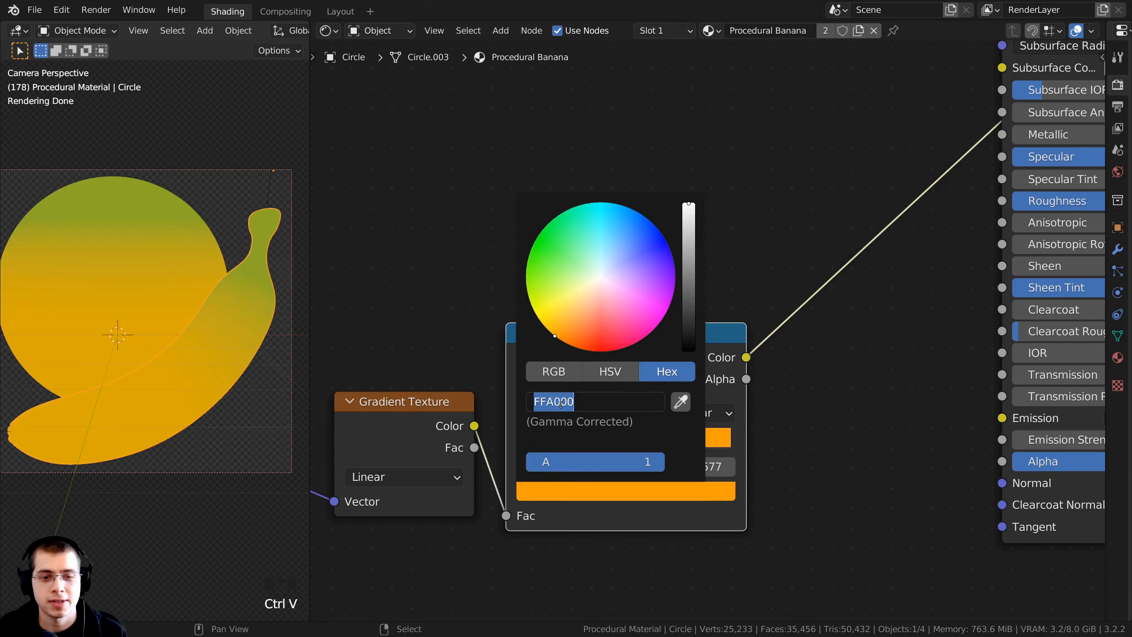
left_click(538, 407)
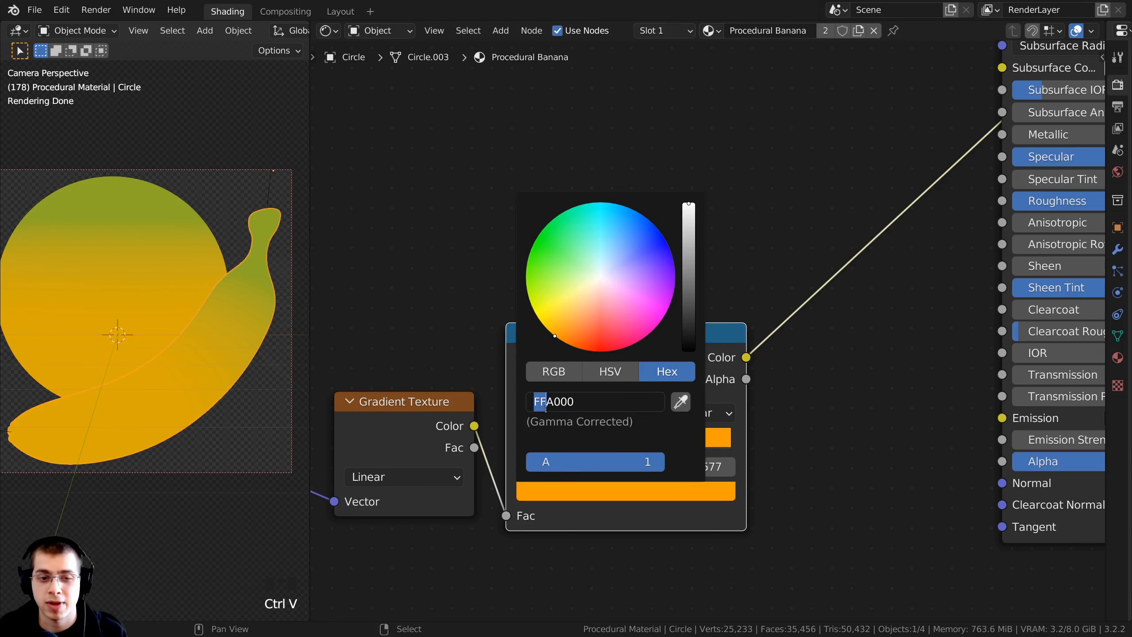
left_click_drag(549, 409, 567, 413)
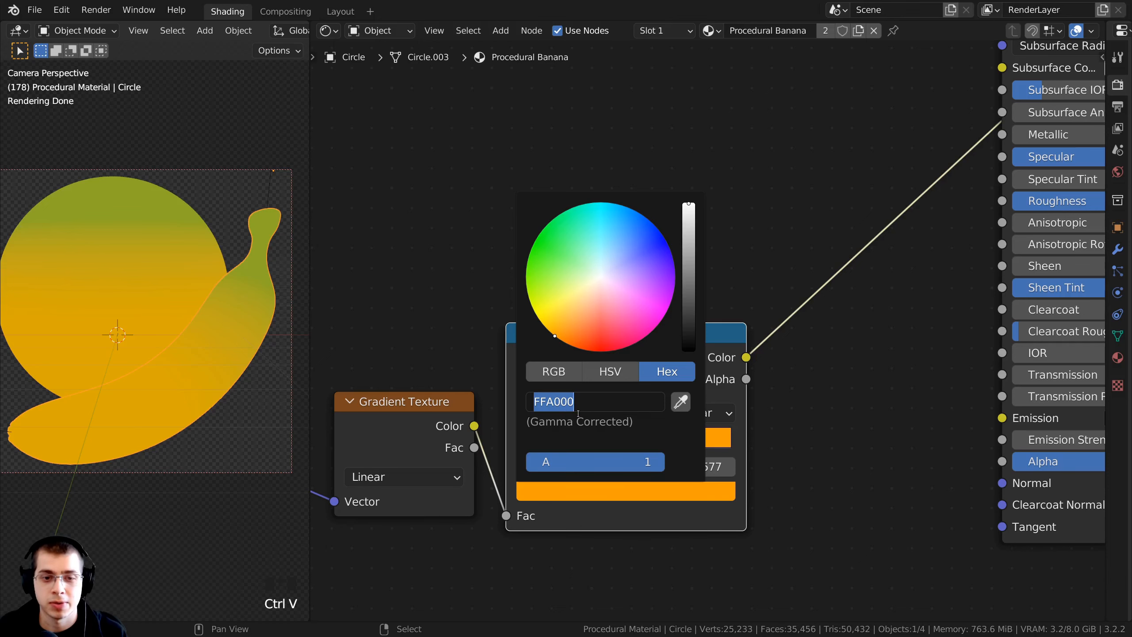
left_click(865, 444)
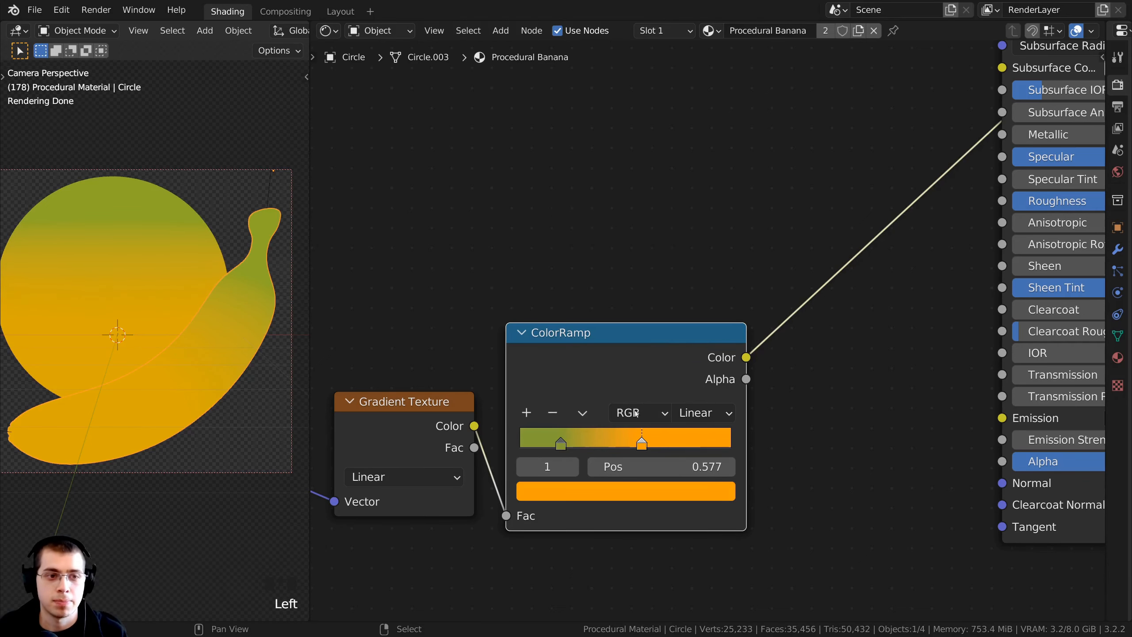
- Enclose the Texture Coordinate, Mapping, Gradient Texture and ColorRamp nodes together in a frame
key("Home")
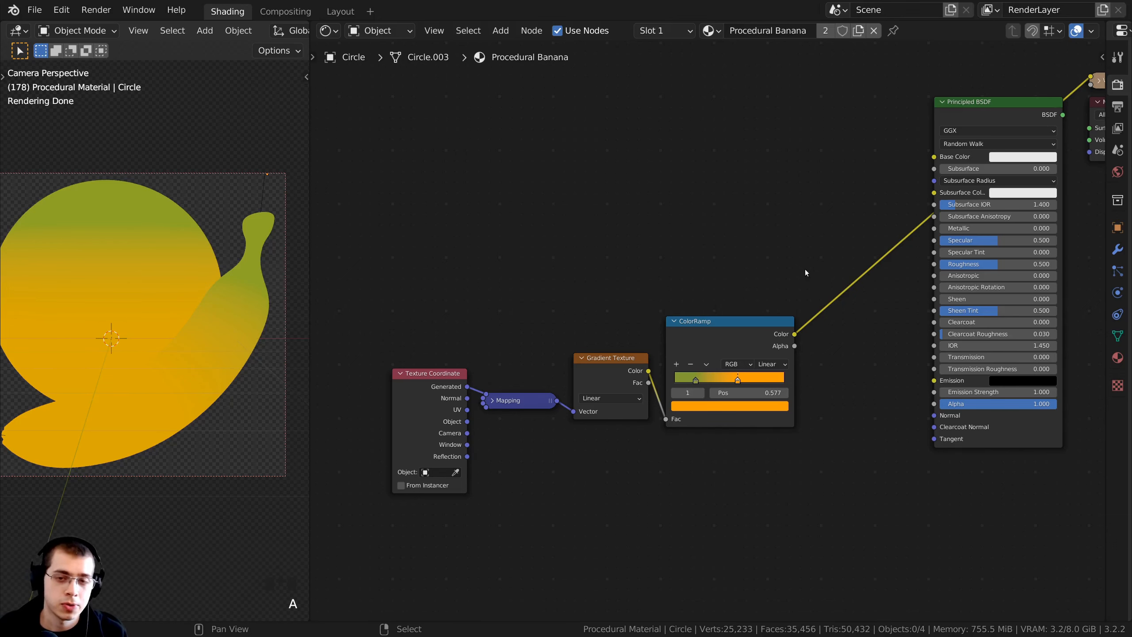
scroll(740, 167, "down", 2)
middle_click_drag(740, 167, 744, 302)
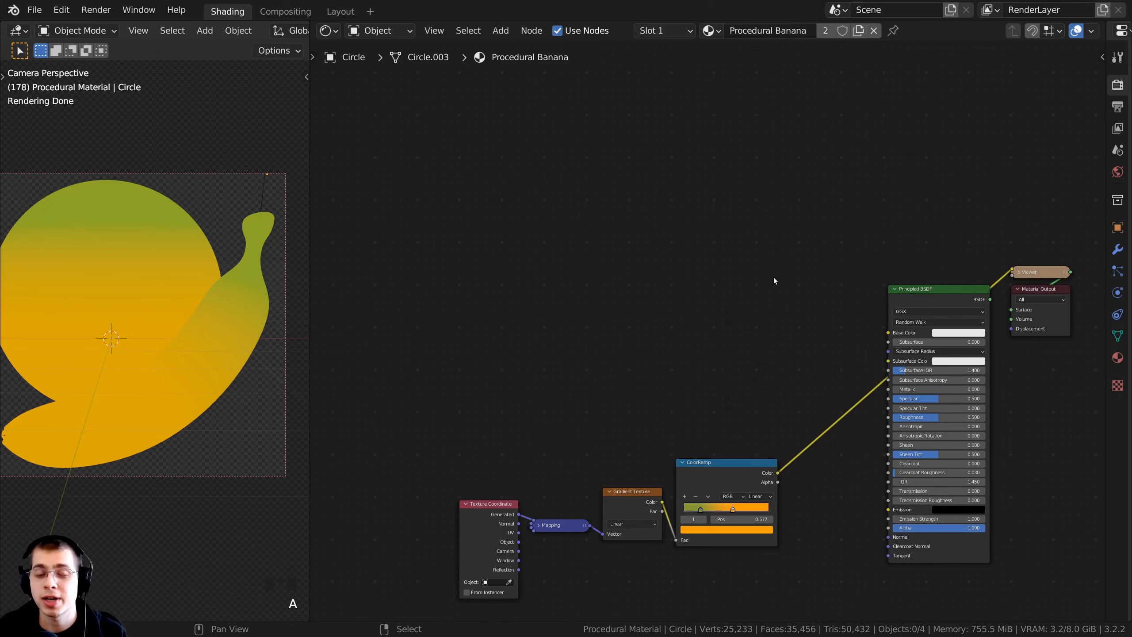
middle_click_drag(587, 361, 578, 270)
scroll(534, 311, "up", 1)
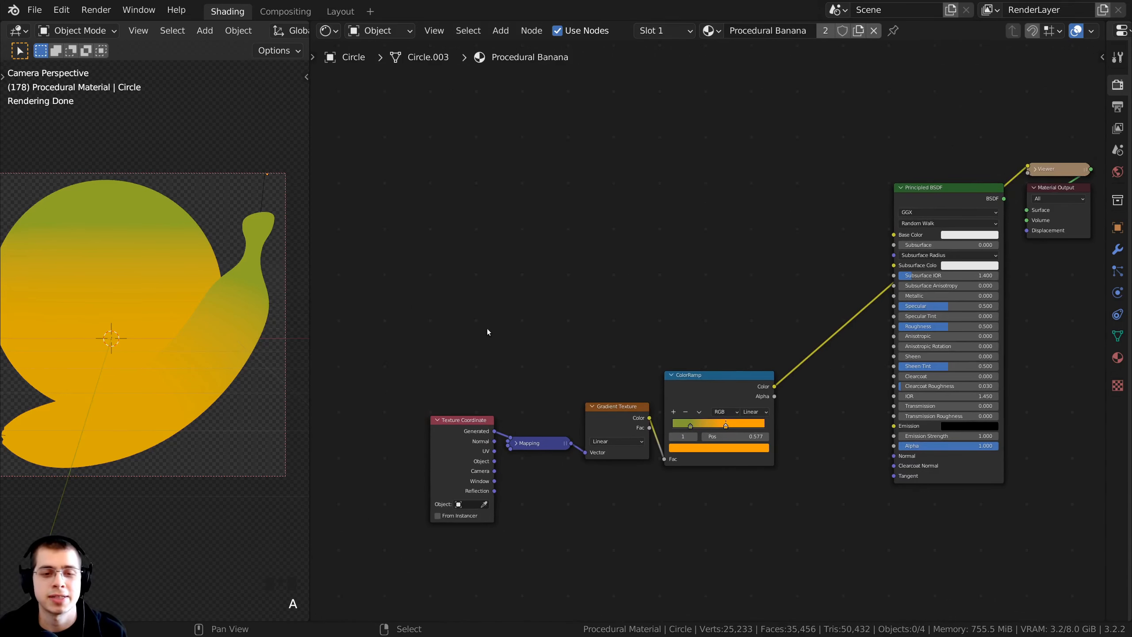
scroll(672, 375, "down", 1, "shift")
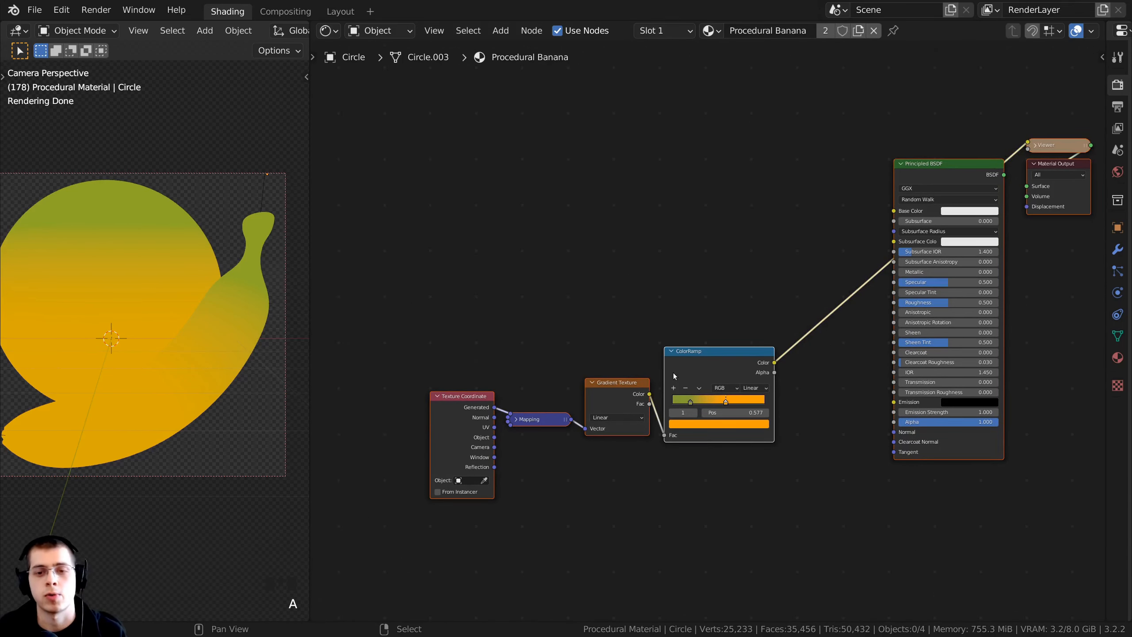
key("b")
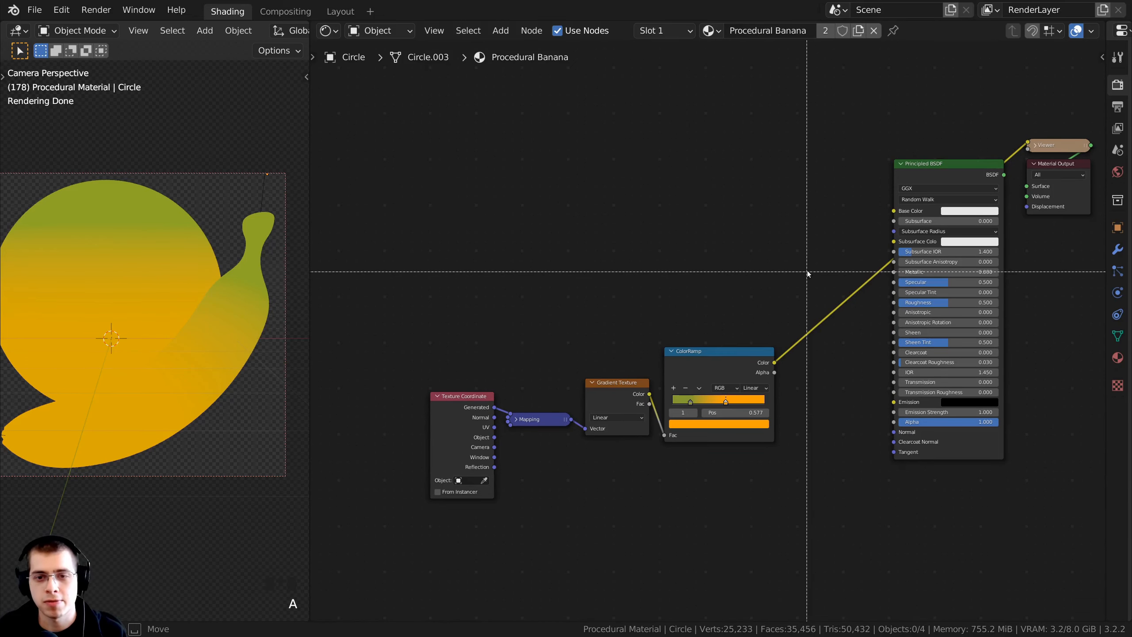
left_click_drag(808, 271, 390, 534)
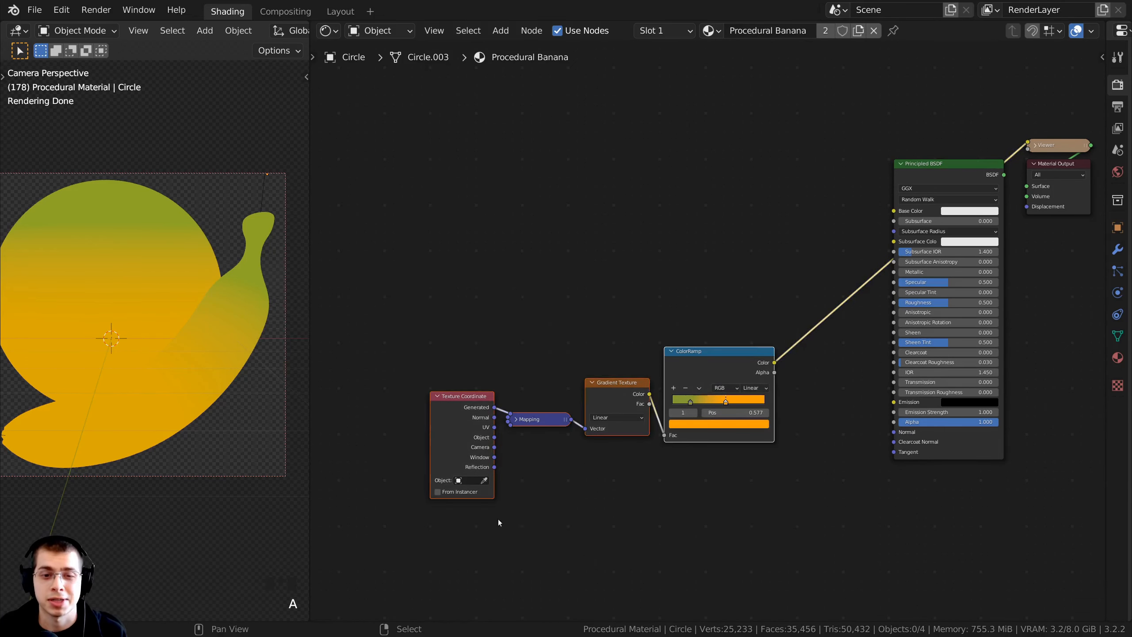
middle_click_drag(496, 444, 488, 447)
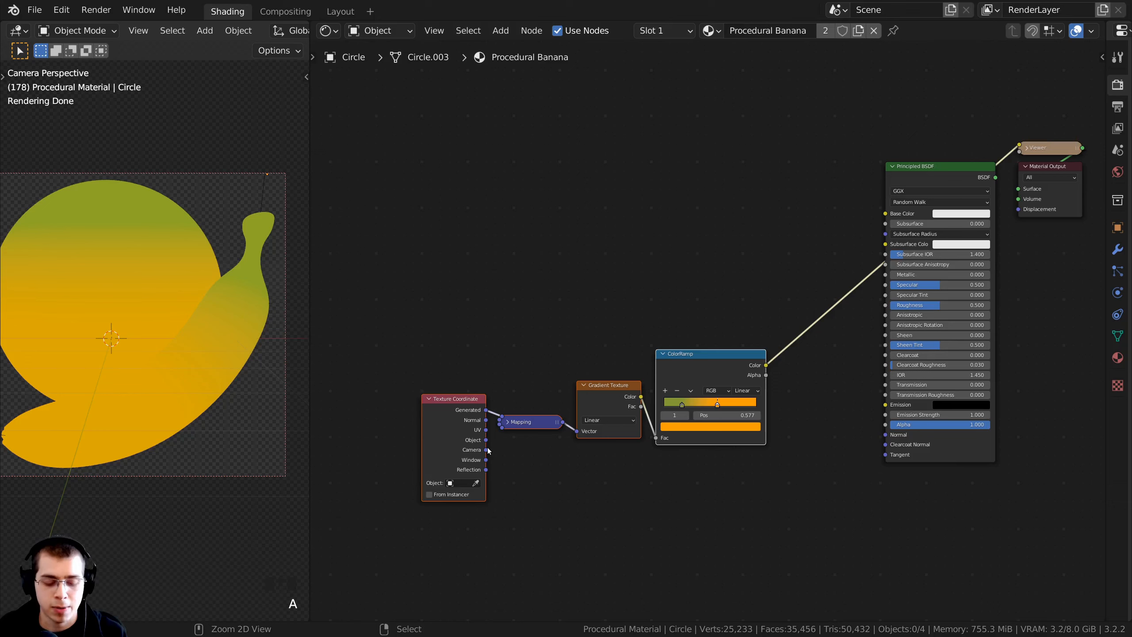
key("ctrl+j")
scroll(454, 443, "up", 1)
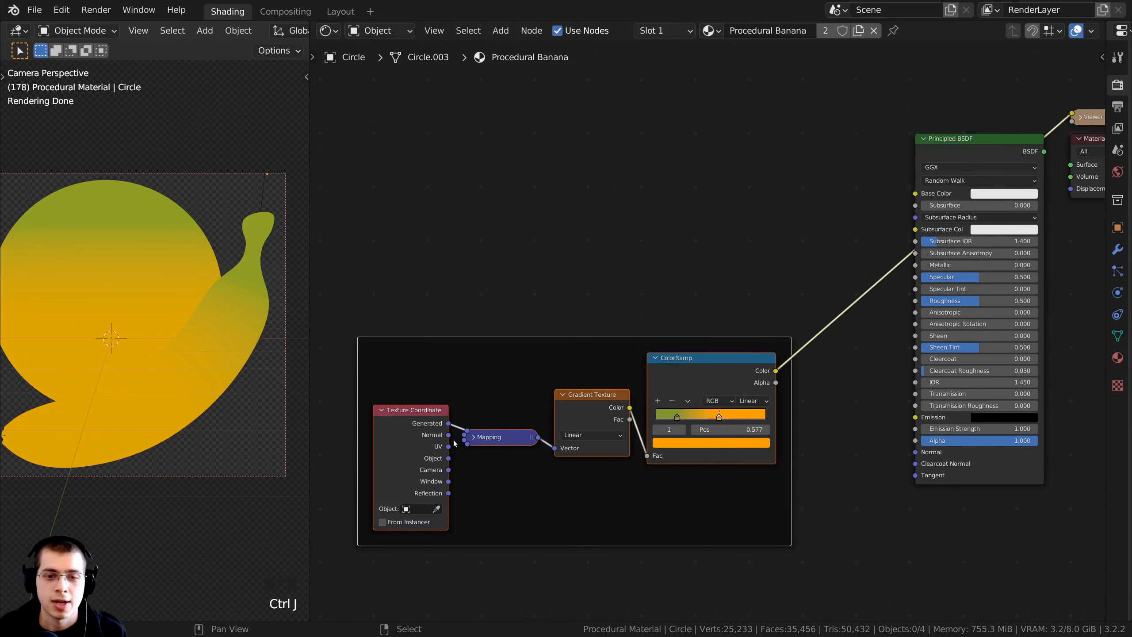
- Tidy the nodes inside the frame so Texture Coordinate, Mapping, Gradient Texture and ColorRamp sit in one compact row
left_click(416, 427)
left_click_drag(491, 437, 490, 402)
left_click_drag(570, 398, 575, 366)
left_click_drag(418, 444, 423, 397)
left_click(524, 398)
left_click_drag(524, 398, 522, 402)
left_click_drag(600, 381, 590, 382)
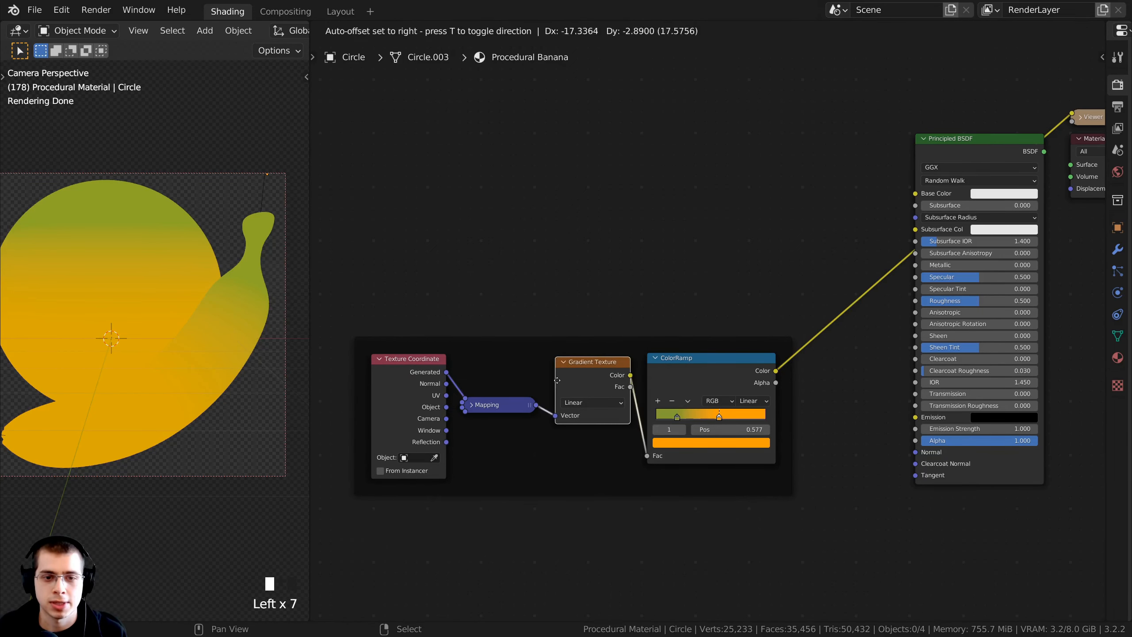
left_click_drag(727, 379, 724, 379)
left_click_drag(597, 384, 595, 384)
left_click_drag(710, 379, 707, 378)
- Shift the frame slightly away from the Principled BSDF and label it "Base Color"
left_click(576, 343)
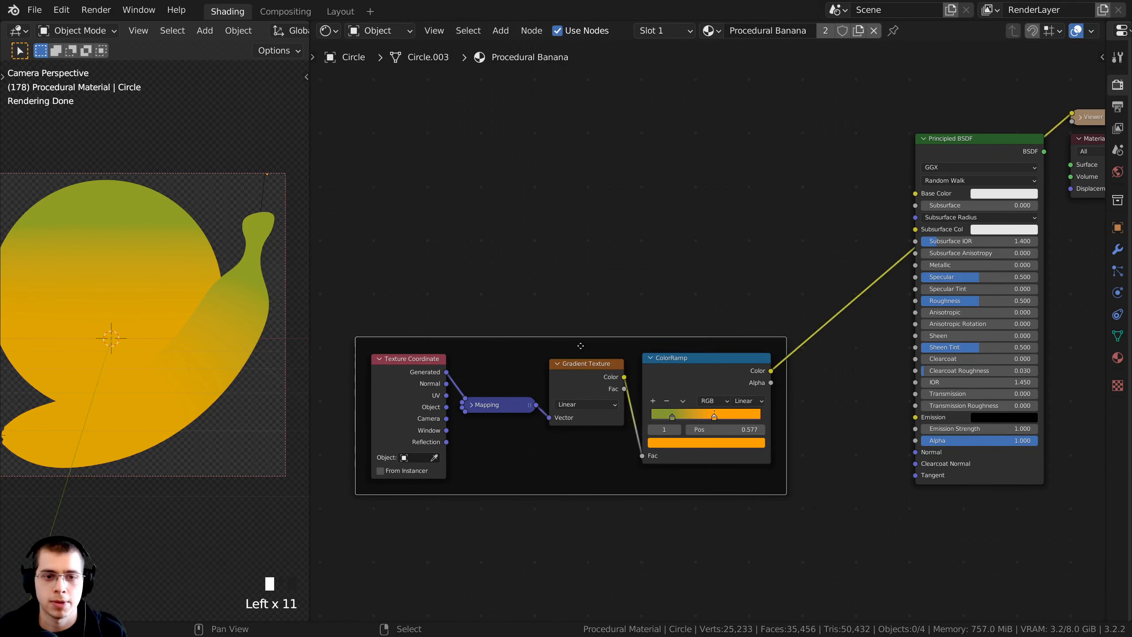
middle_click_drag(568, 342, 622, 347)
left_click_drag(619, 347, 584, 338)
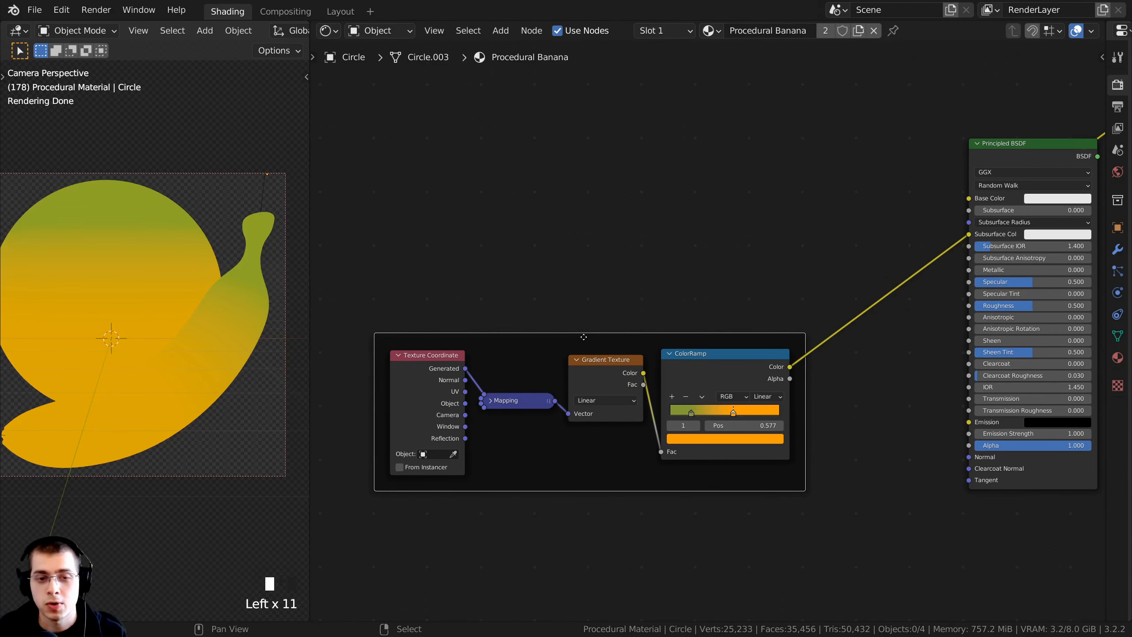
key("F2")
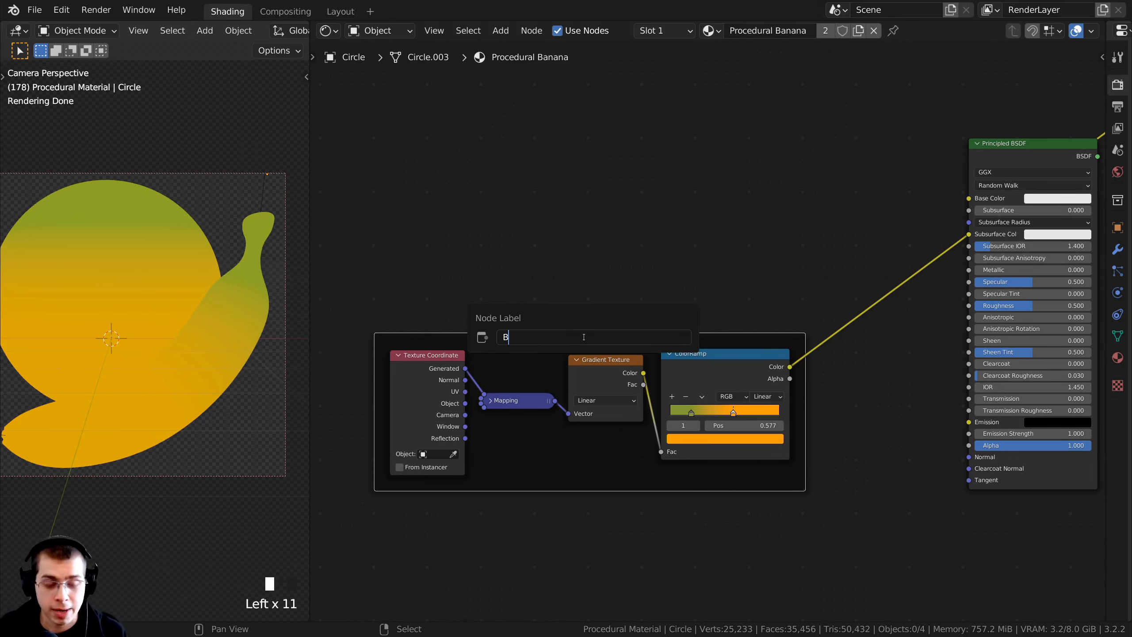
type("Base Color")
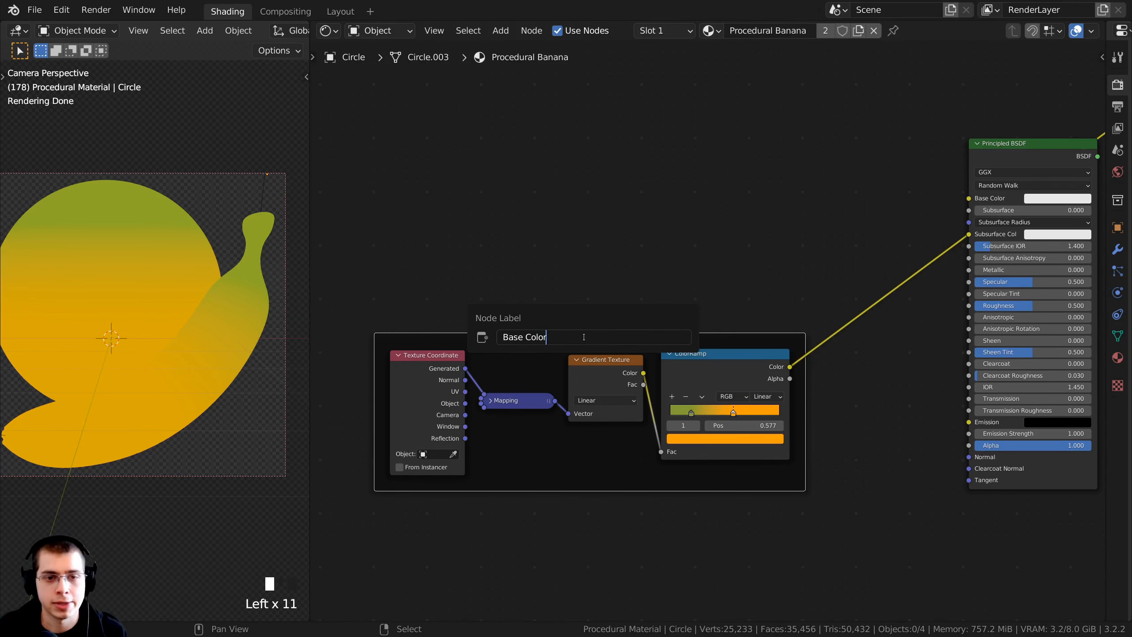
key("Return")
- Move the Base Color frame farther down and away from the Principled BSDF to free space above it
left_click_drag(583, 336, 518, 353)
scroll(518, 352, "down", 3)
middle_click_drag(517, 353, 557, 359)
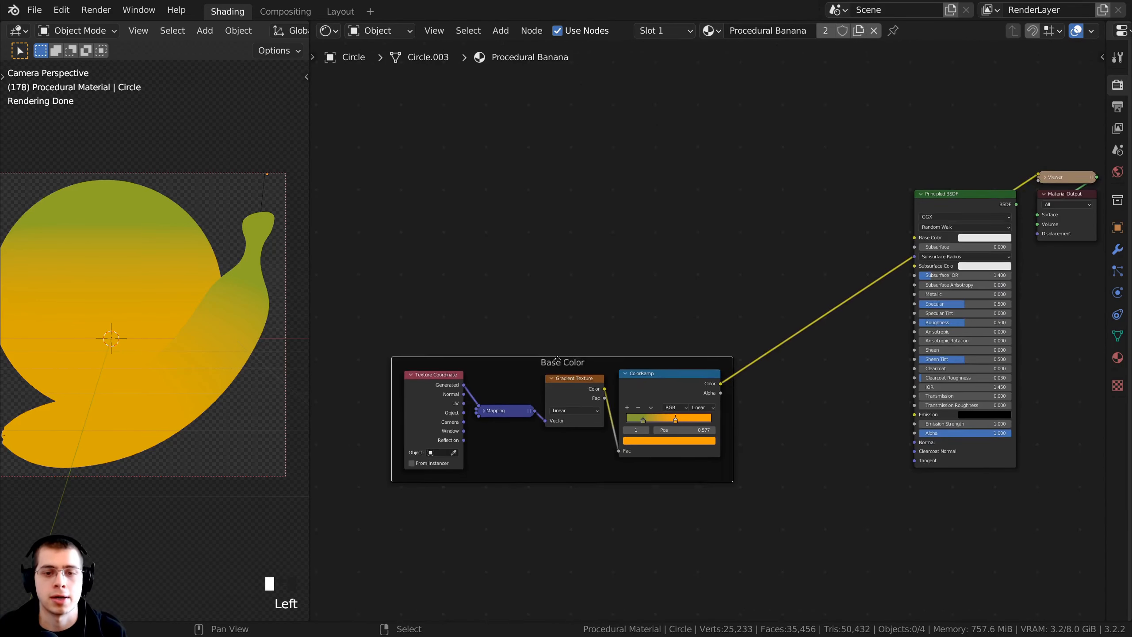
scroll(557, 358, "down", 1)
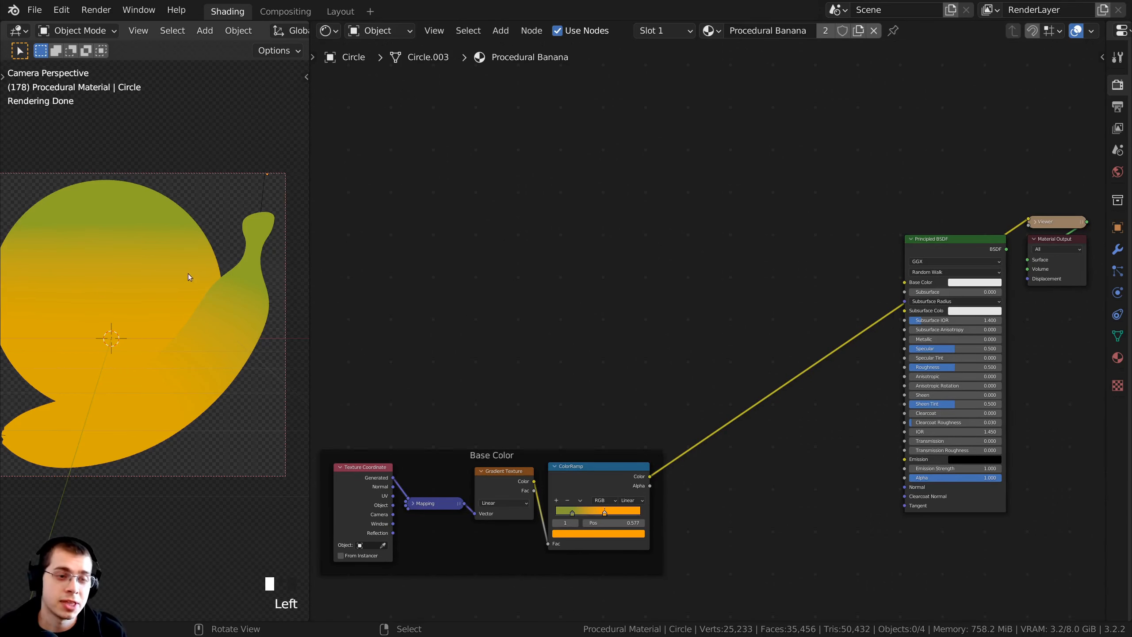
- Add a Voronoi Texture node in the free space above the Base Color frame
scroll(524, 314, "up", 2)
middle_click_drag(545, 318, 590, 296)
scroll(590, 295, "up", 2)
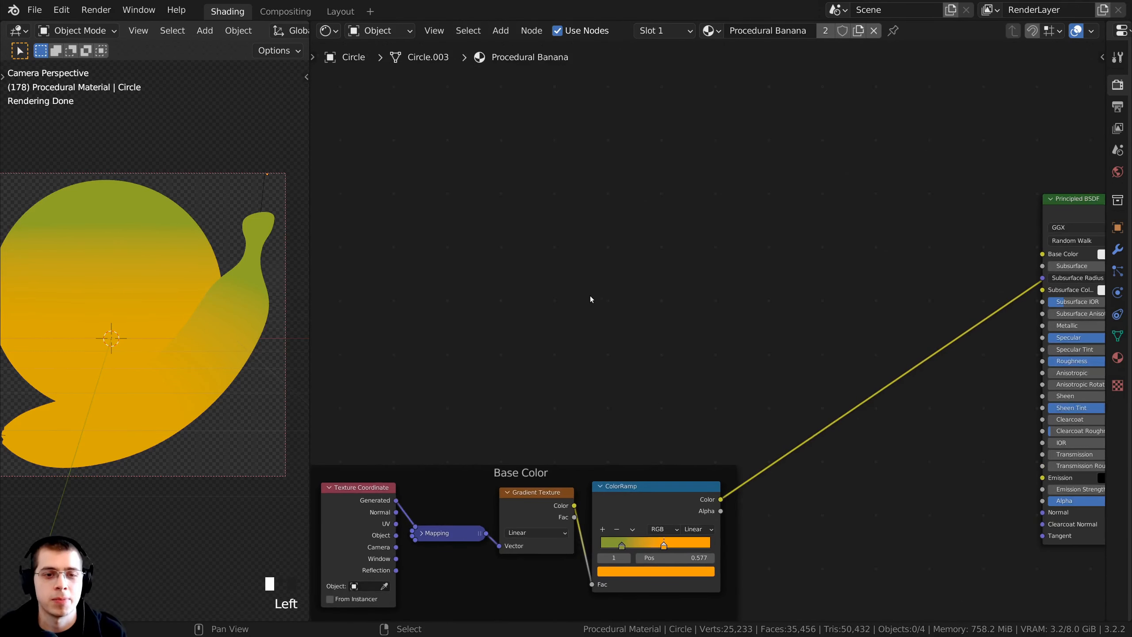
key("shift+a")
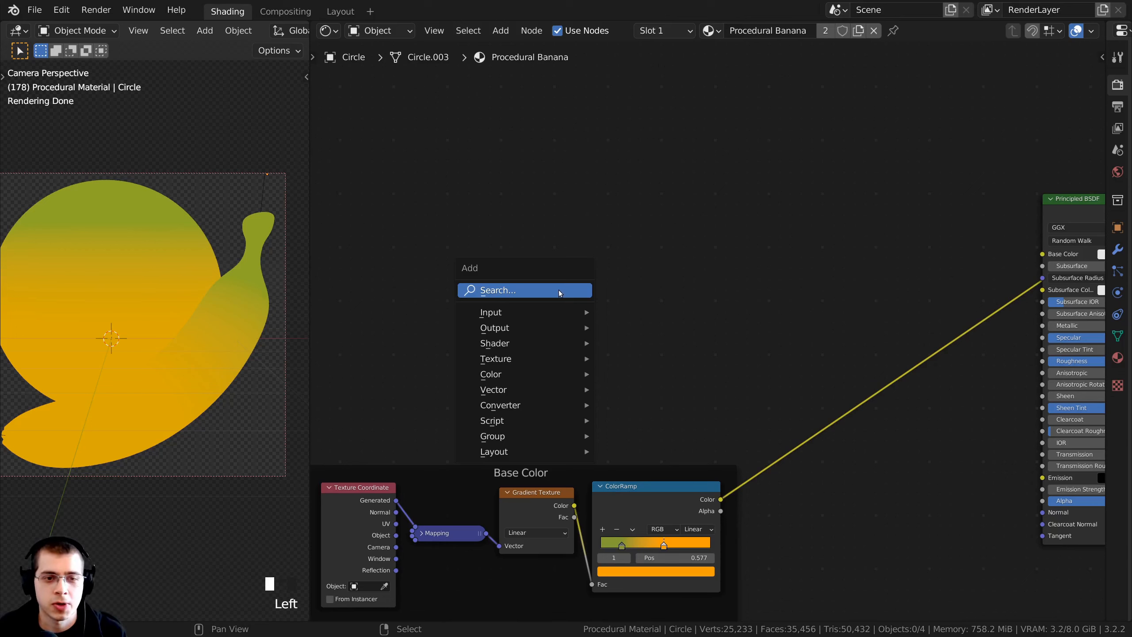
left_click(559, 290)
type("vor")
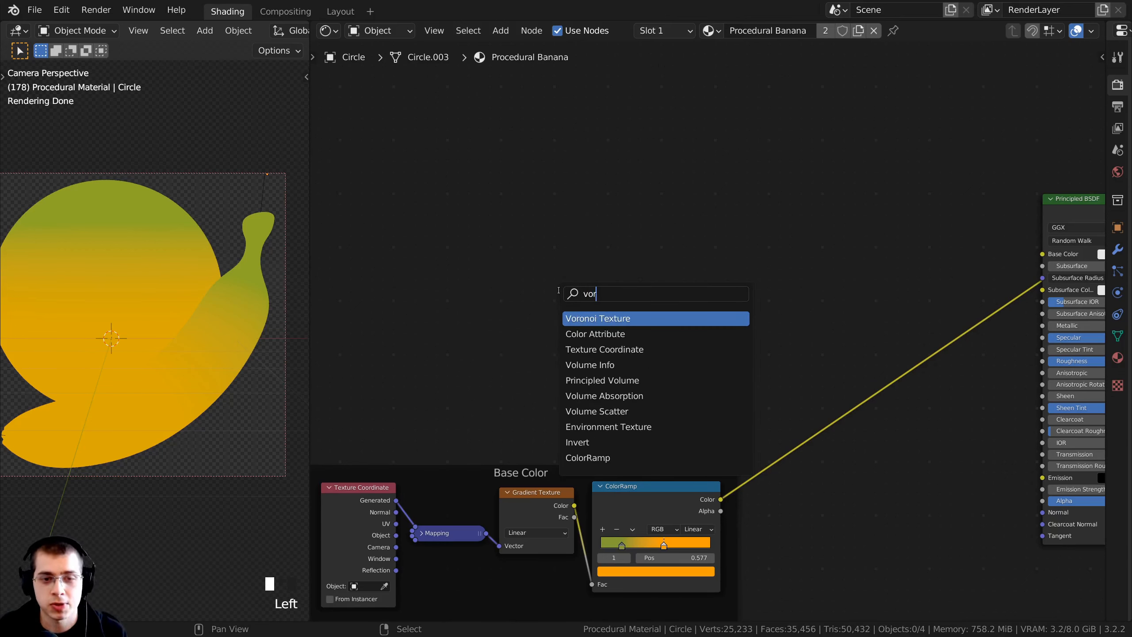
left_click(600, 318)
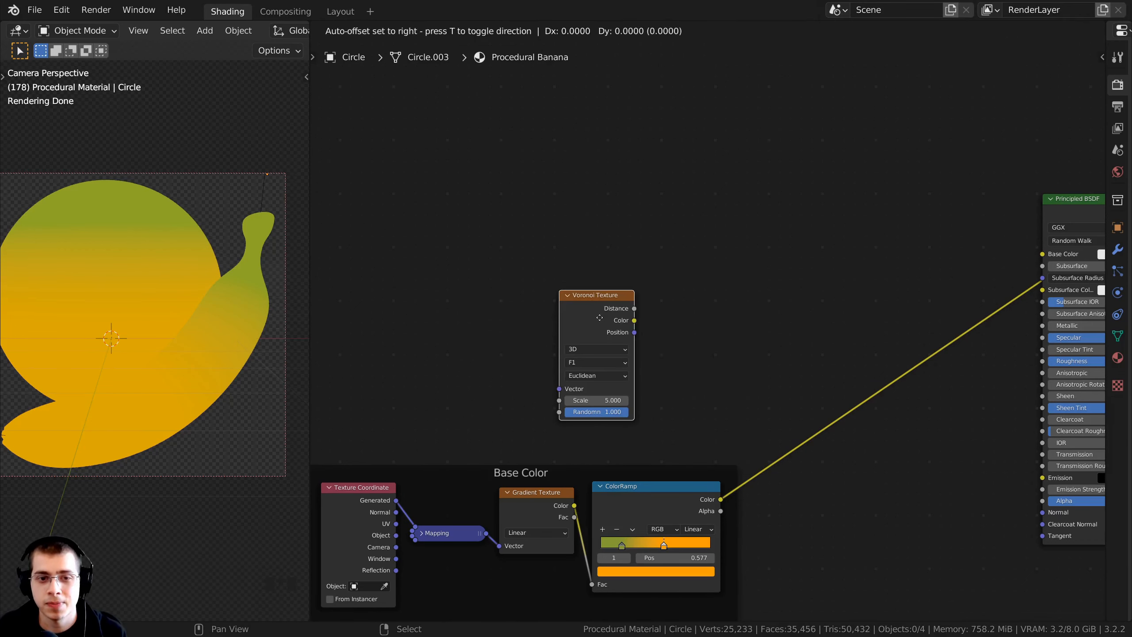
left_click(552, 358)
middle_click_drag(536, 328, 623, 293)
left_click(621, 284)
scroll(622, 279, "up", 1)
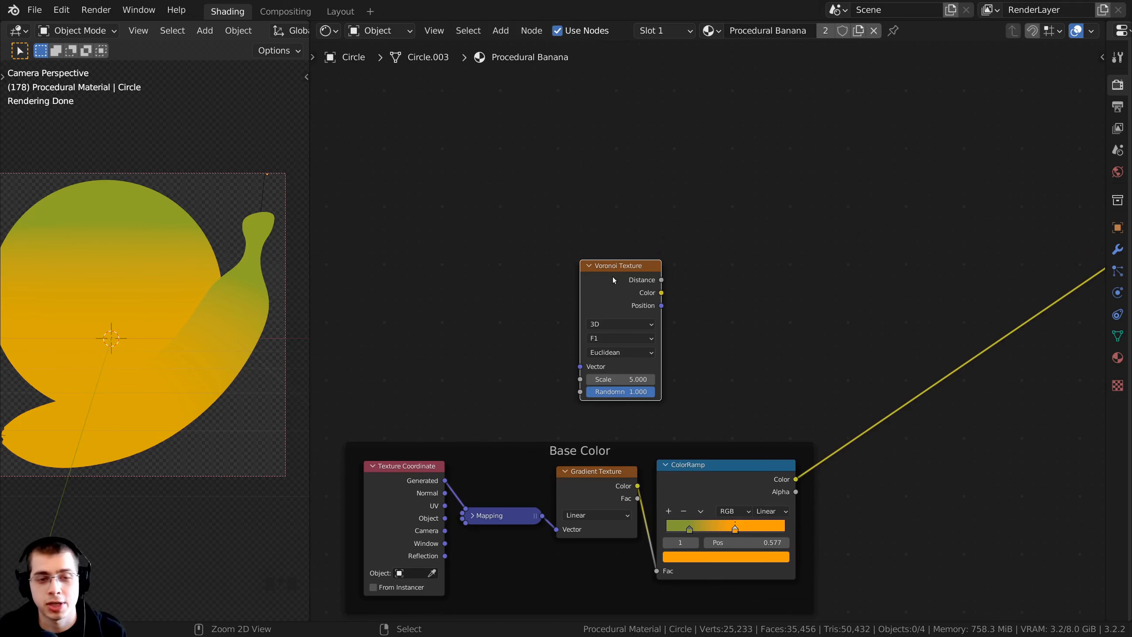
- Add Texture Coordinate and Mapping nodes ahead of the Voronoi Texture, and delete the new Mapping node
key("ctrl+t")
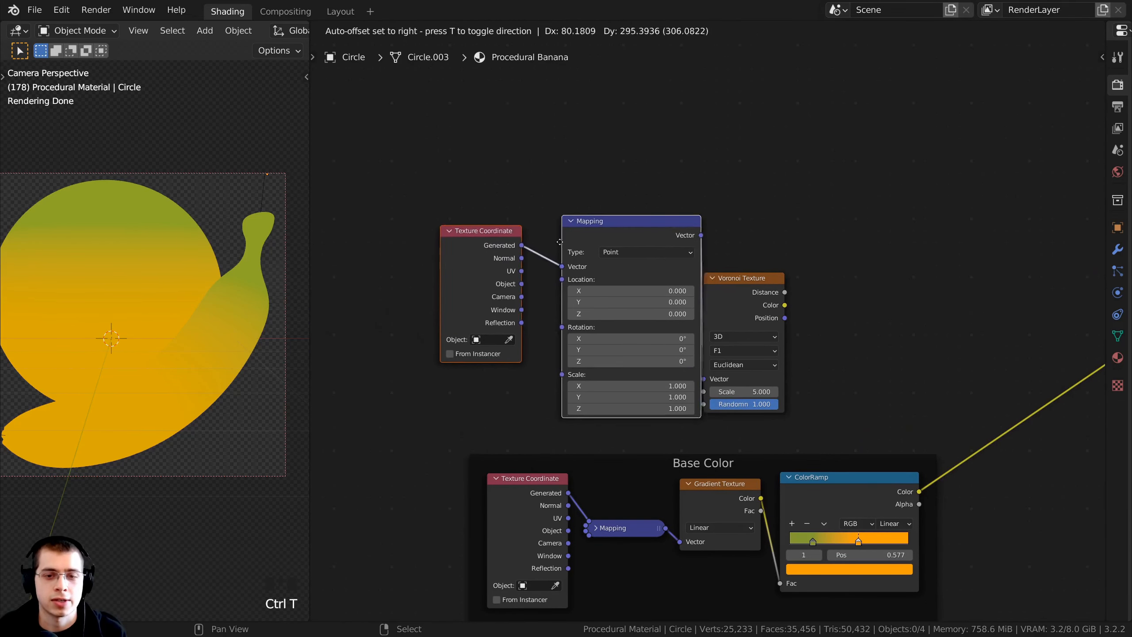
left_click(506, 263)
left_click(538, 256)
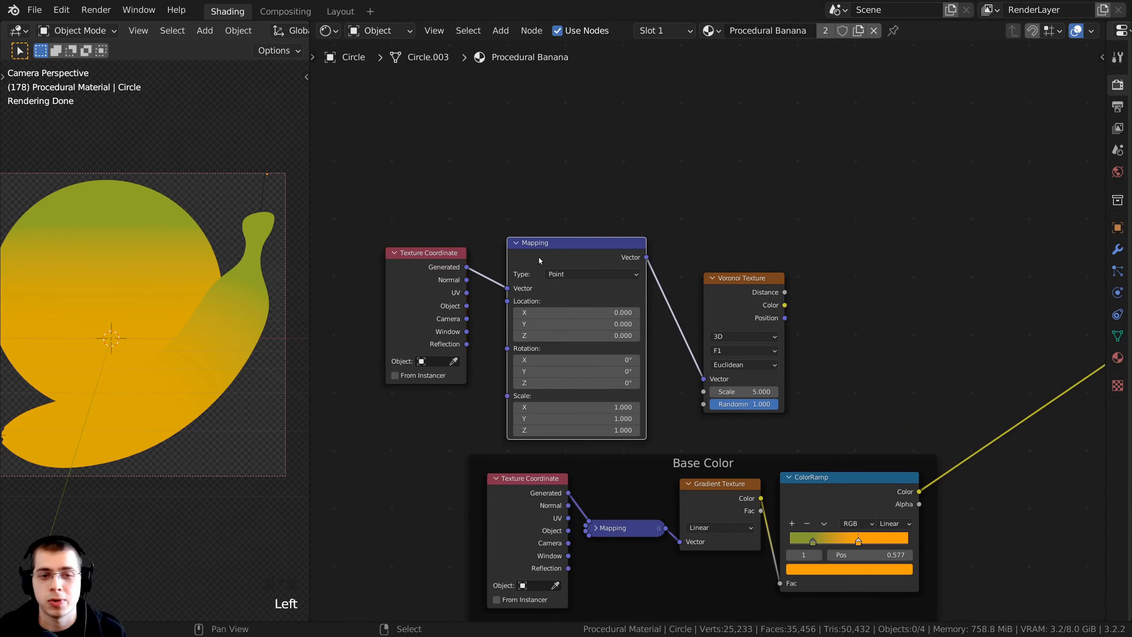
scroll(542, 260, "up", 1)
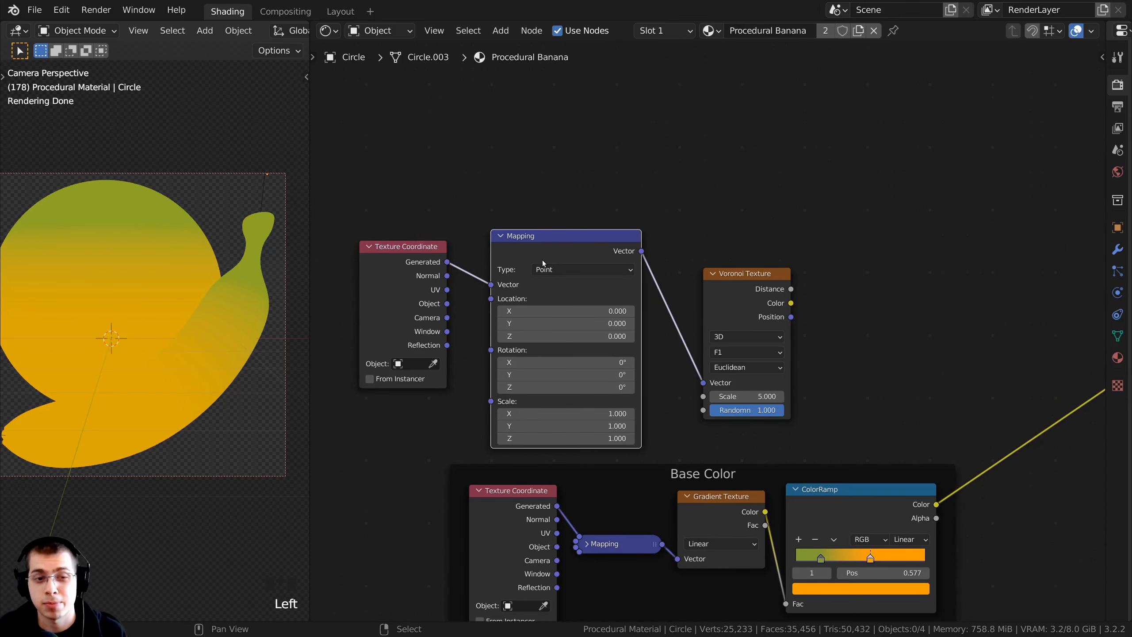
key("x")
- Connect the new Texture Coordinate's Object output to the Voronoi Texture's Vector and preview the Voronoi Distance output on the objects
scroll(704, 289, "up", 1)
middle_click_drag(402, 313, 433, 315)
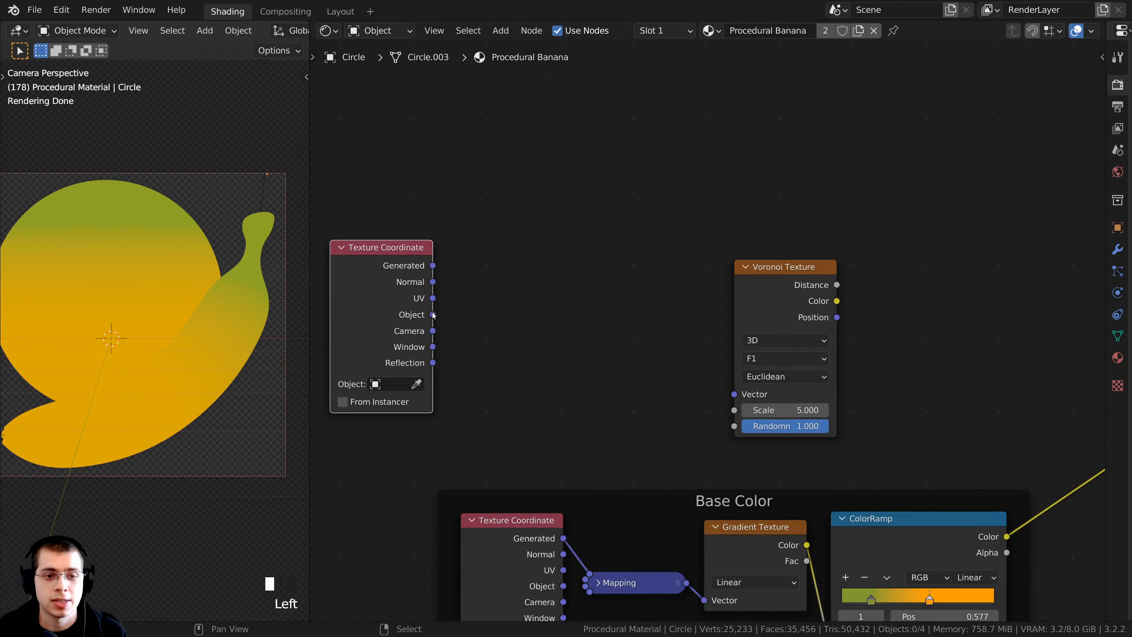
left_click_drag(432, 315, 735, 396)
middle_click_drag(741, 386, 732, 385)
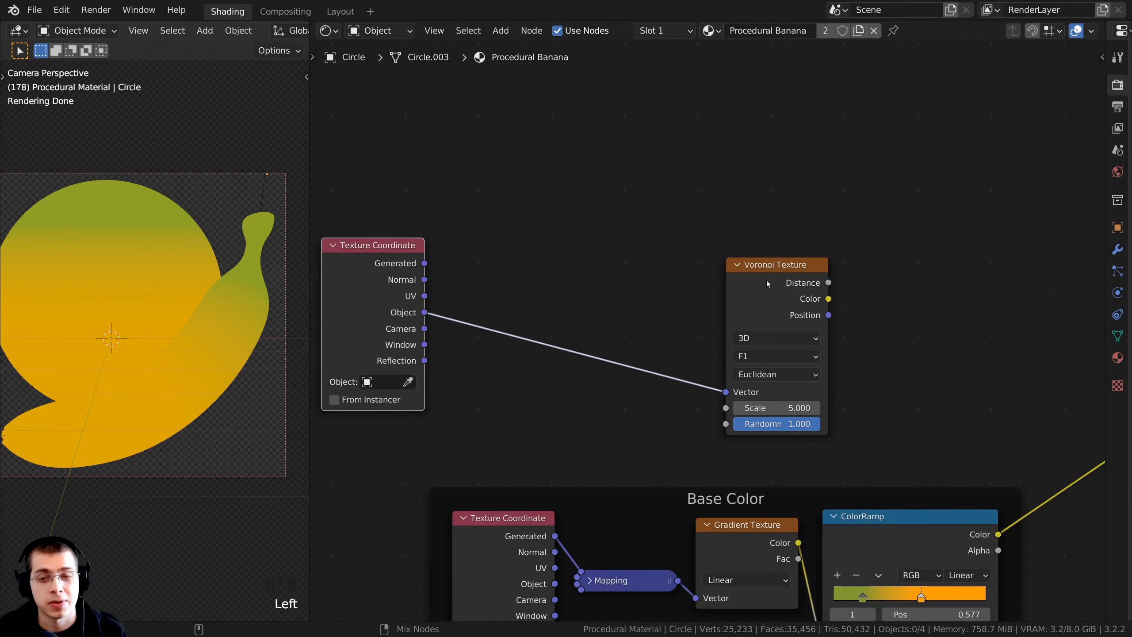
left_click(785, 281, "ctrl+shift")
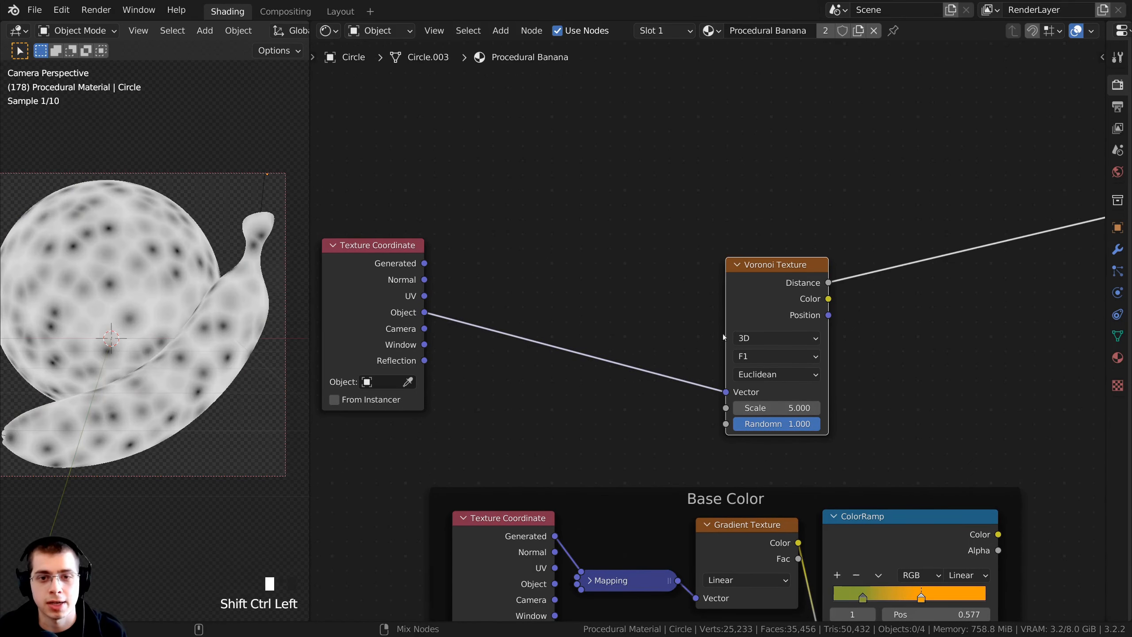
- Disconnect the Object coordinates from the Voronoi Texture's Vector and examine the pattern on the sphere and banana
scroll(527, 356, "up", 1)
left_click_drag(395, 326, 417, 361)
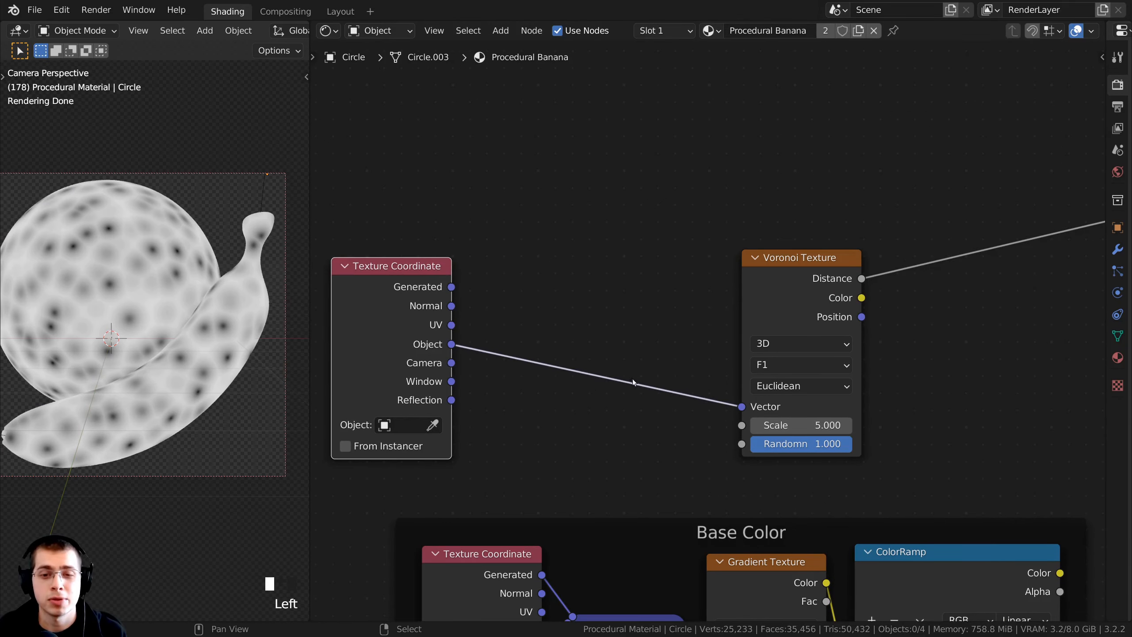
left_click_drag(735, 406, 706, 384)
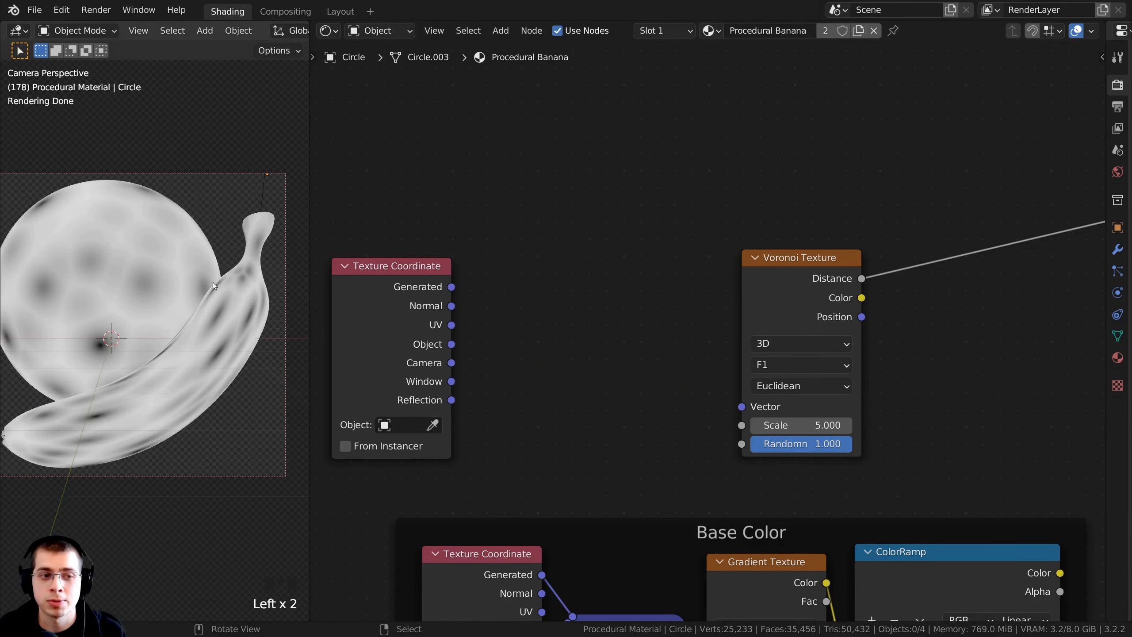
left_click(781, 315)
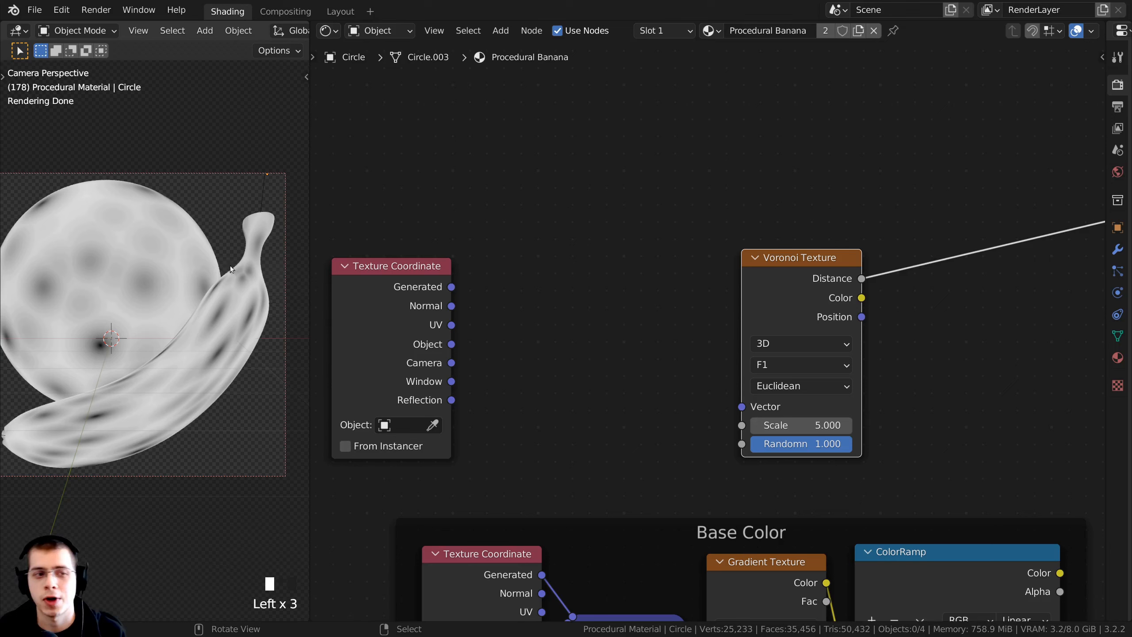
left_click_drag(394, 310, 399, 314)
left_click_drag(781, 288, 797, 291)
left_click_drag(363, 276, 364, 279)
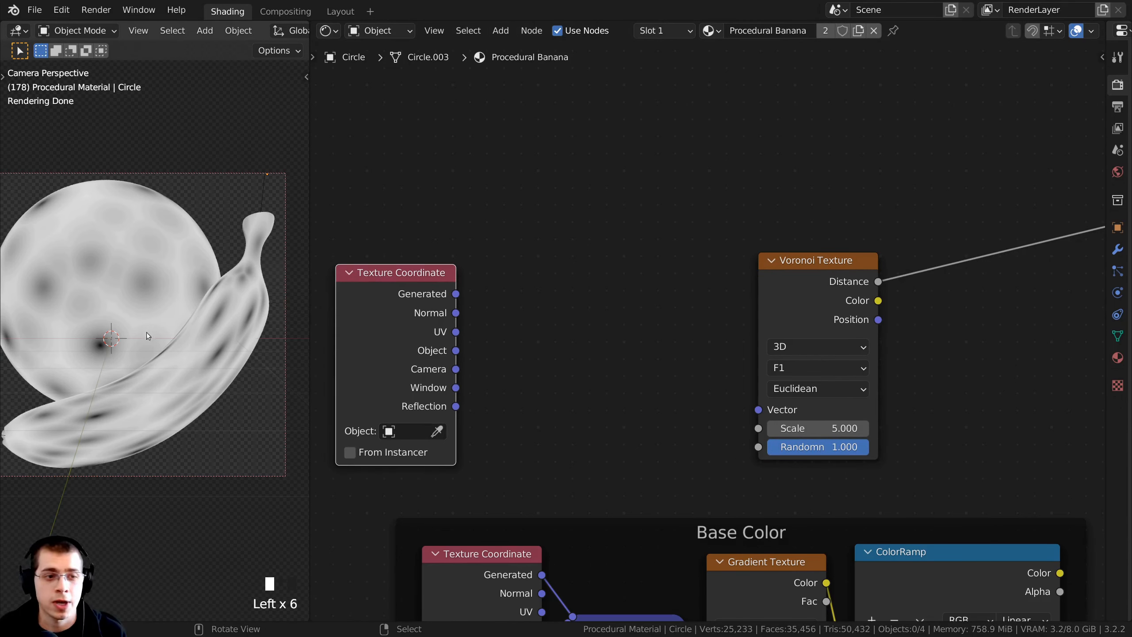
scroll(147, 333, "up", 2)
middle_click_drag(166, 262, 124, 291, "shift")
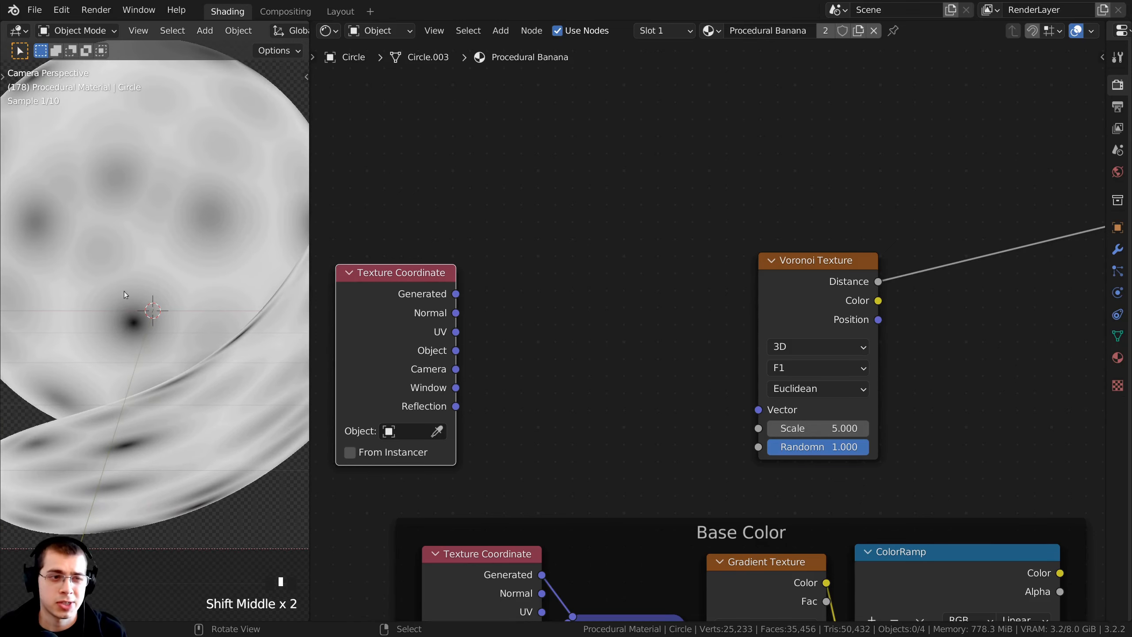
scroll(229, 382, "down", 2)
left_click(429, 351)
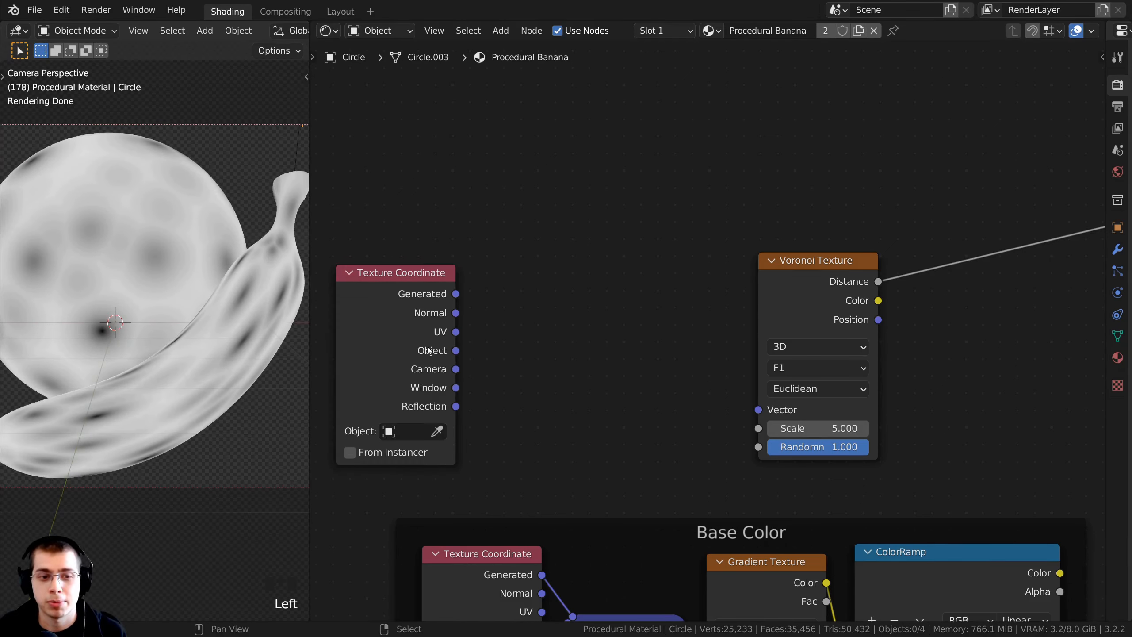
- Reconnect the Texture Coordinate's Object output to the Voronoi Texture's Vector and check the pattern on the banana
left_click(447, 351)
left_click_drag(456, 351, 756, 409)
left_click_drag(406, 349, 419, 356)
scroll(232, 381, "up", 2)
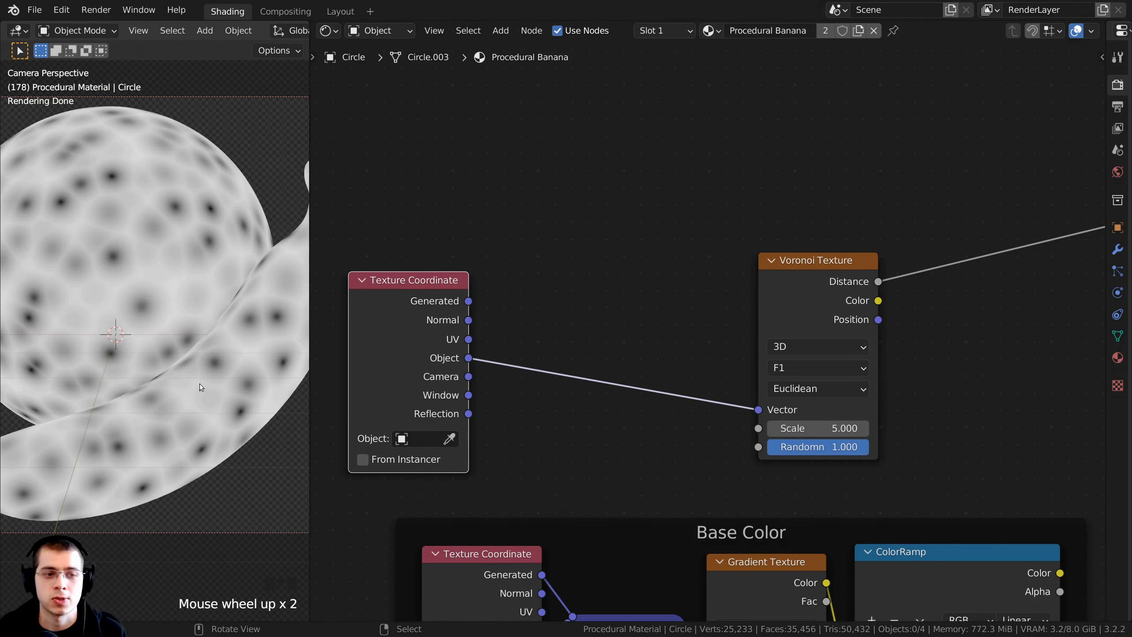
scroll(133, 380, "down", 1)
middle_click_drag(129, 371, 132, 386, "shift")
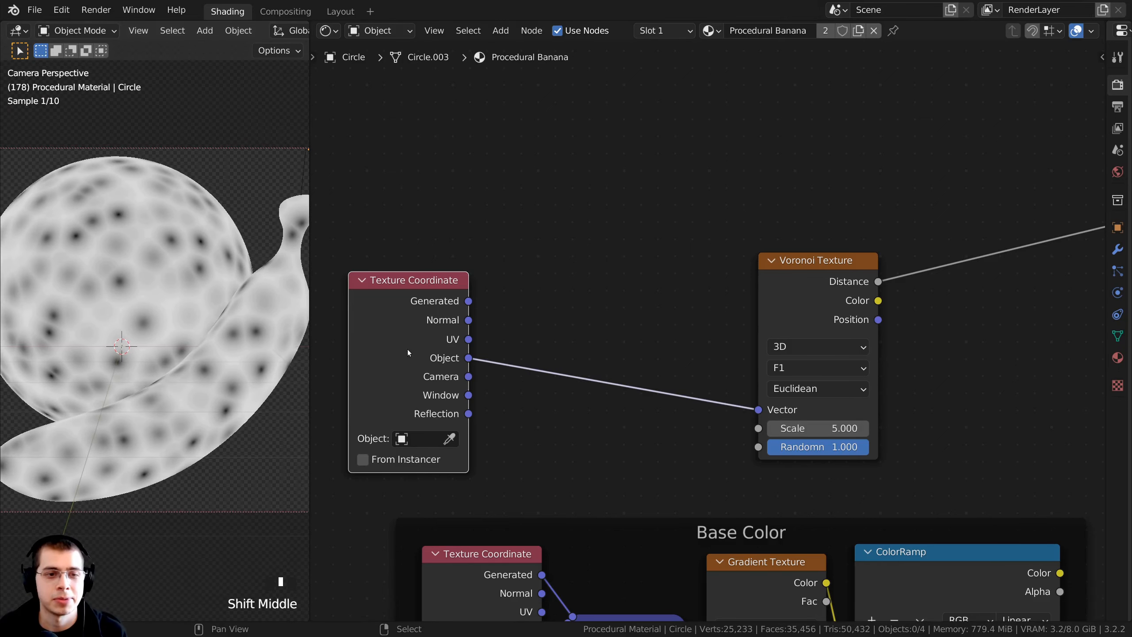
- Set the Voronoi Texture's feature output to Smooth F1 and widen the node so its setting names fit
scroll(401, 364, "down", 2)
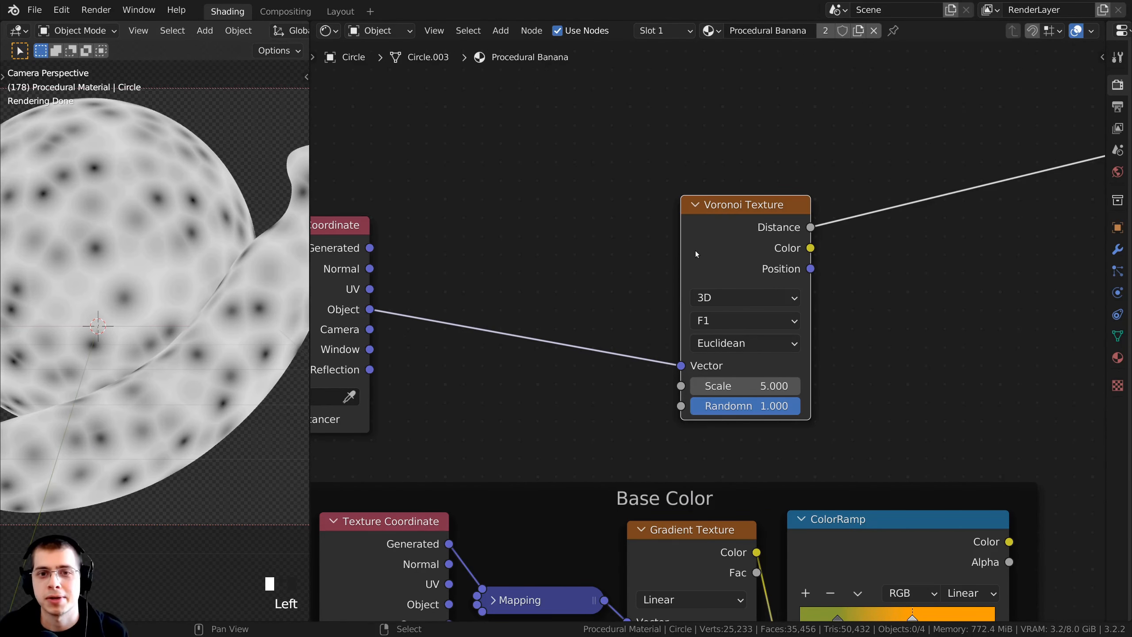
scroll(144, 279, "up", 4)
middle_click_drag(144, 280, 146, 311, "shift")
middle_click_drag(210, 288, 204, 308, "shift")
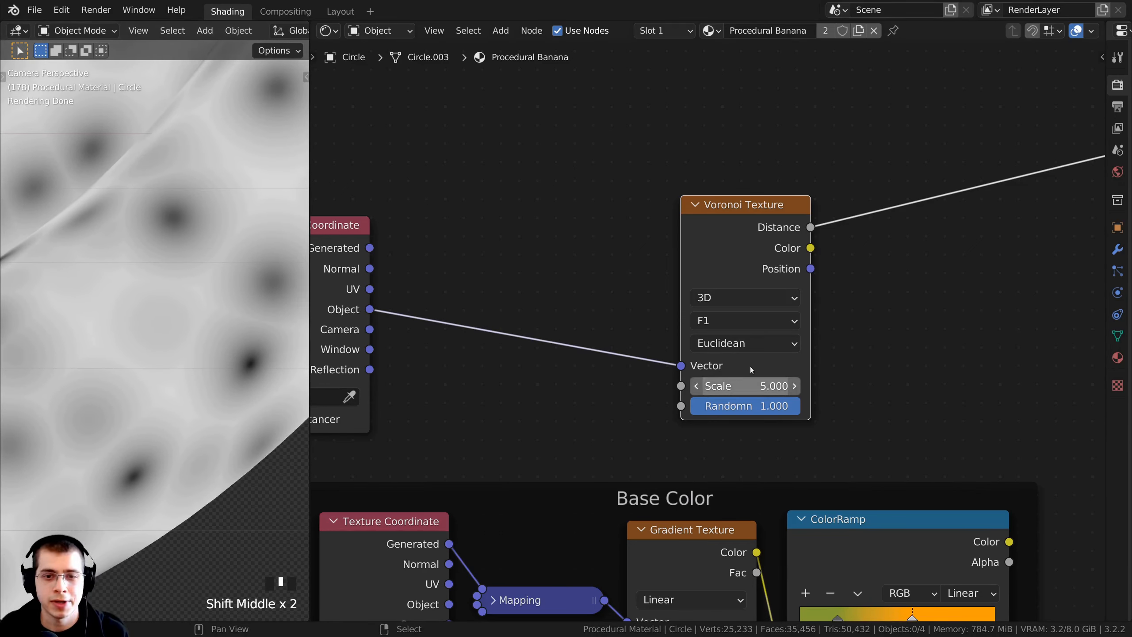
left_click(706, 321)
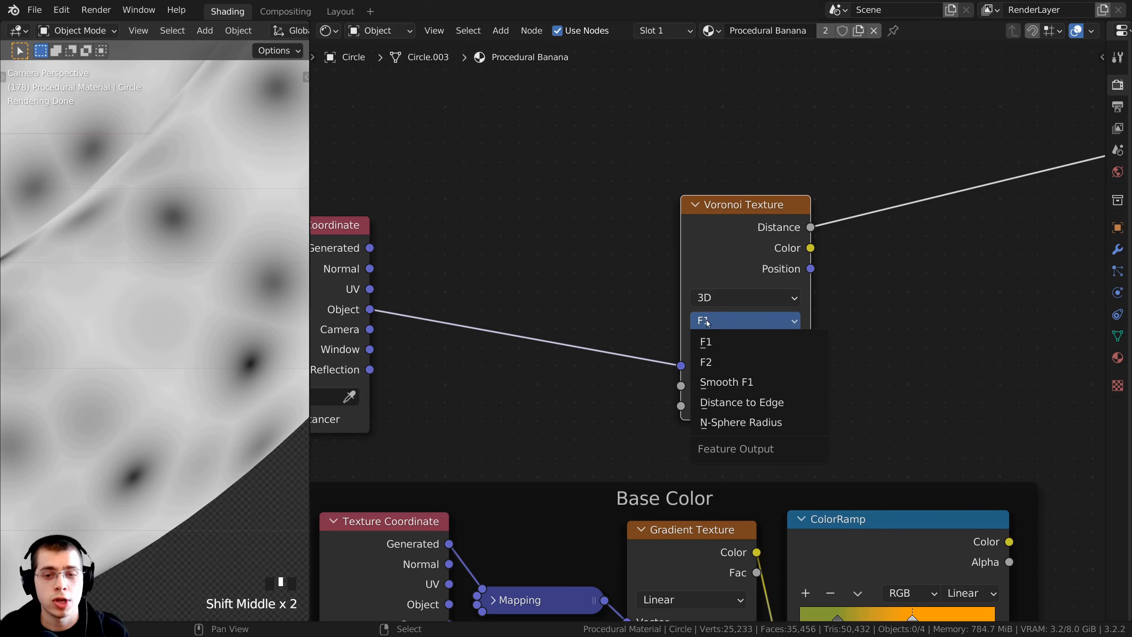
left_click(729, 383)
scroll(196, 294, "down", 2)
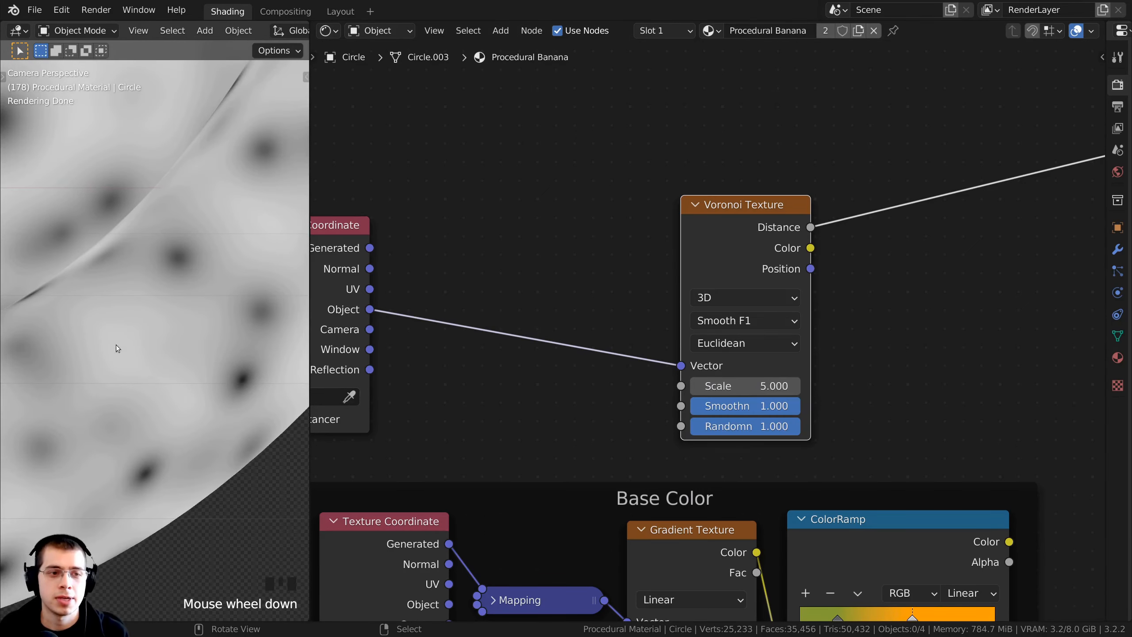
left_click(810, 399)
mouse_move(811, 397)
left_mouse_down()
mouse_move(842, 396)
mouse_move(659, 406)
mouse_move(802, 407)
left_mouse_up()
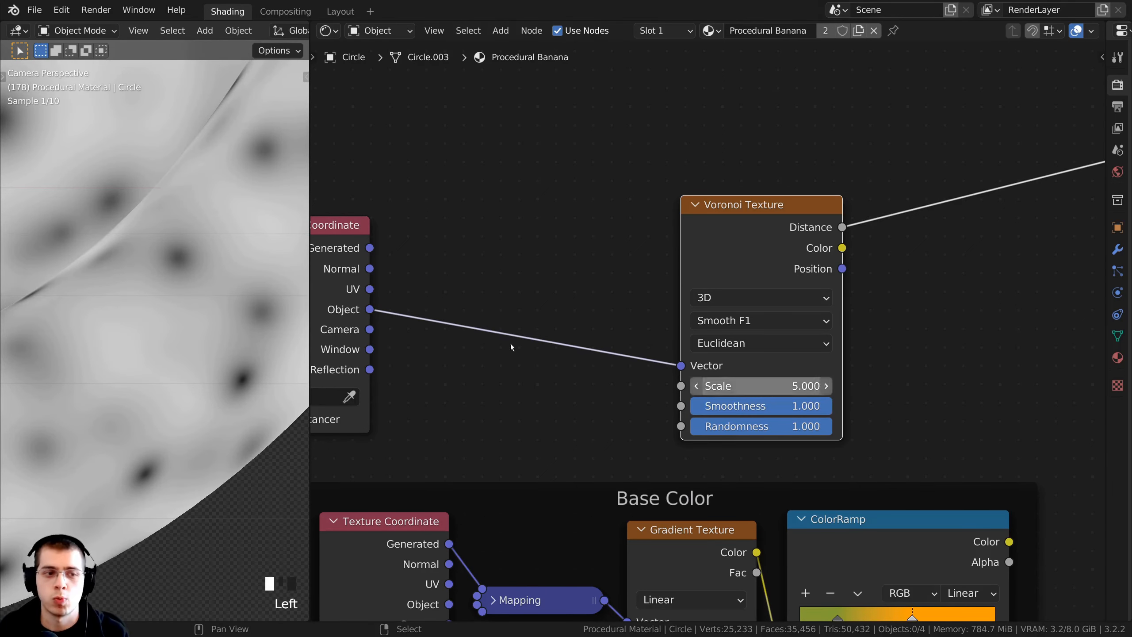
- Set the Voronoi Texture's scale to 50 and inspect the small spots up close on the banana
scroll(208, 269, "down", 4)
scroll(195, 317, "down", 2)
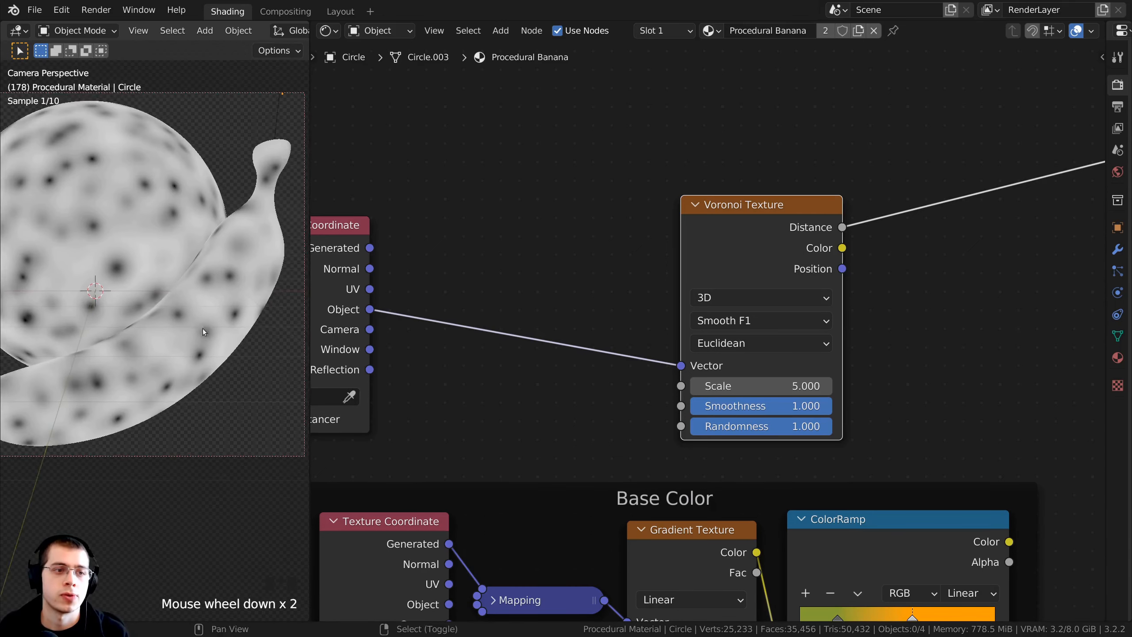
middle_click_drag(203, 328, 200, 343, "shift")
middle_click_drag(727, 387, 757, 388, "shift")
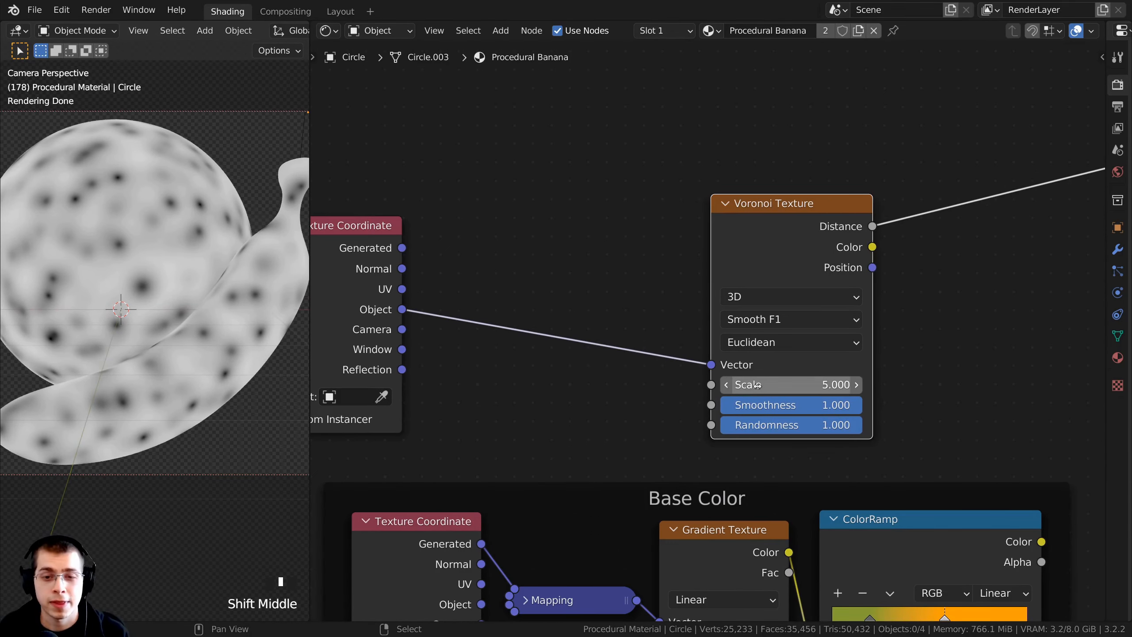
left_click(757, 386)
type("50")
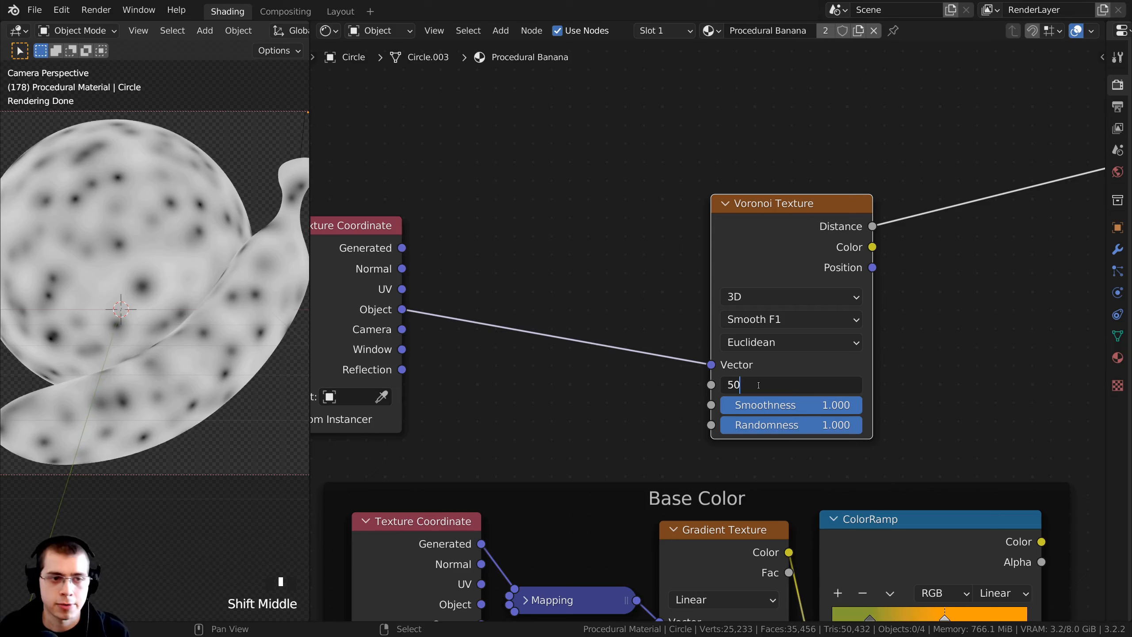
left_click(758, 384)
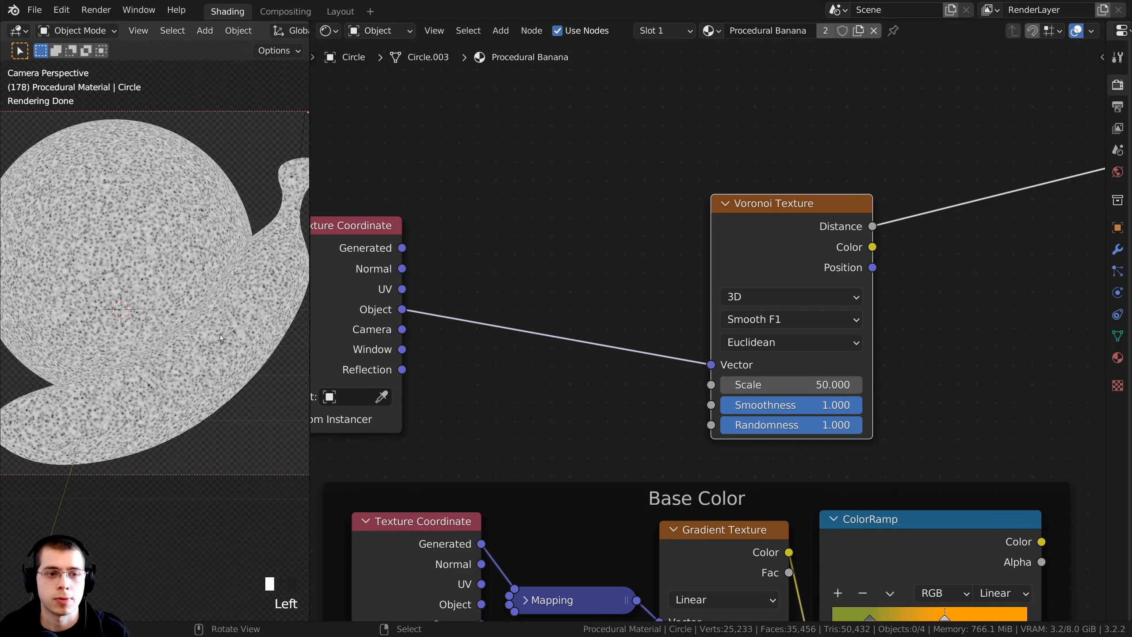
scroll(235, 313, "up", 2)
scroll(138, 313, "up", 4)
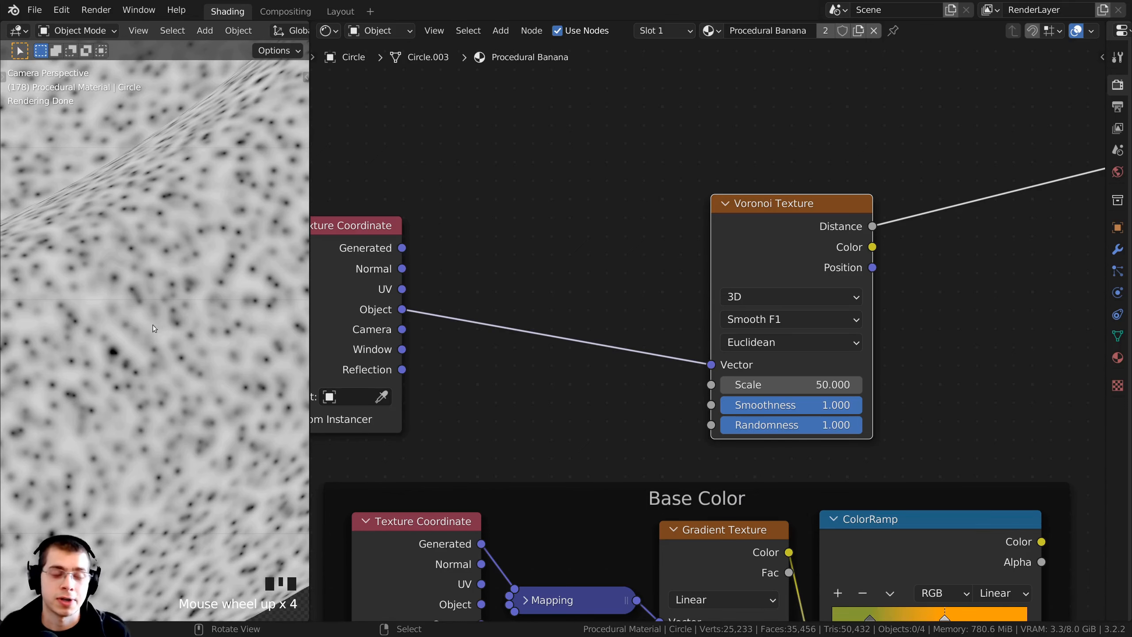
scroll(455, 250, "down", 2)
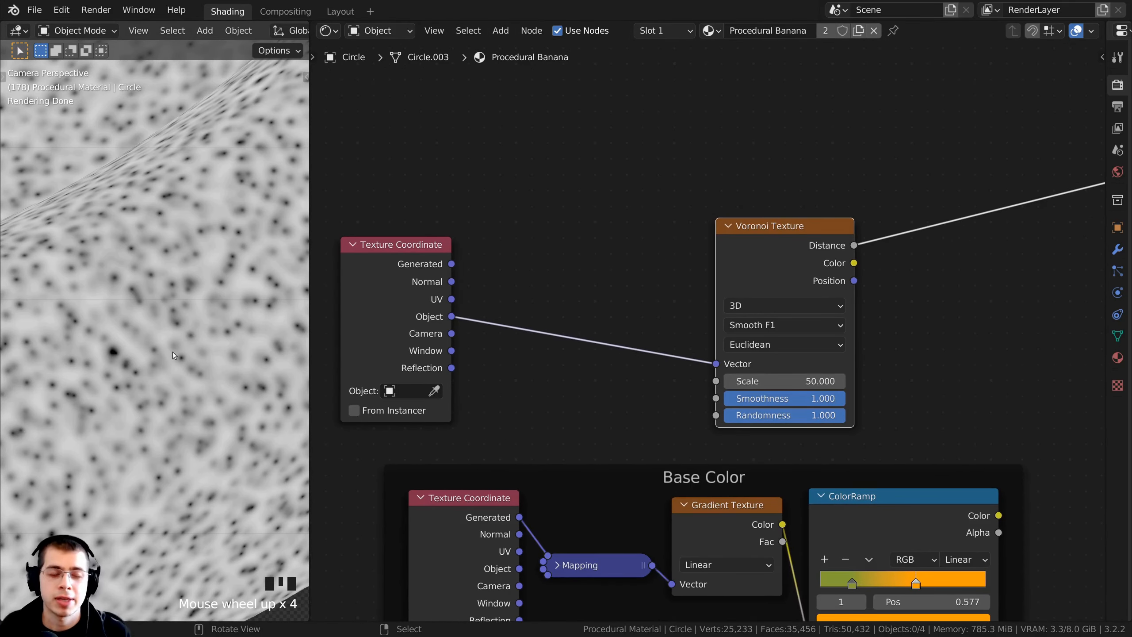
- Add a Noise Texture between the upper Texture Coordinate and the Voronoi Texture, moving the Texture Coordinate aside to make room
left_click_drag(783, 271, 786, 270)
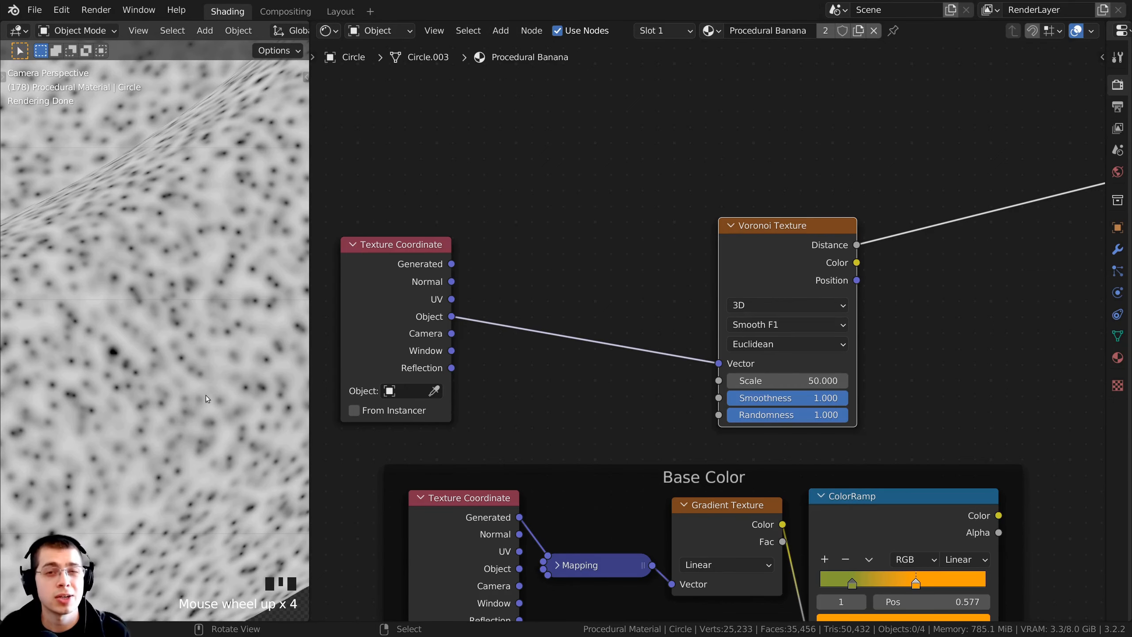
key("shift+a")
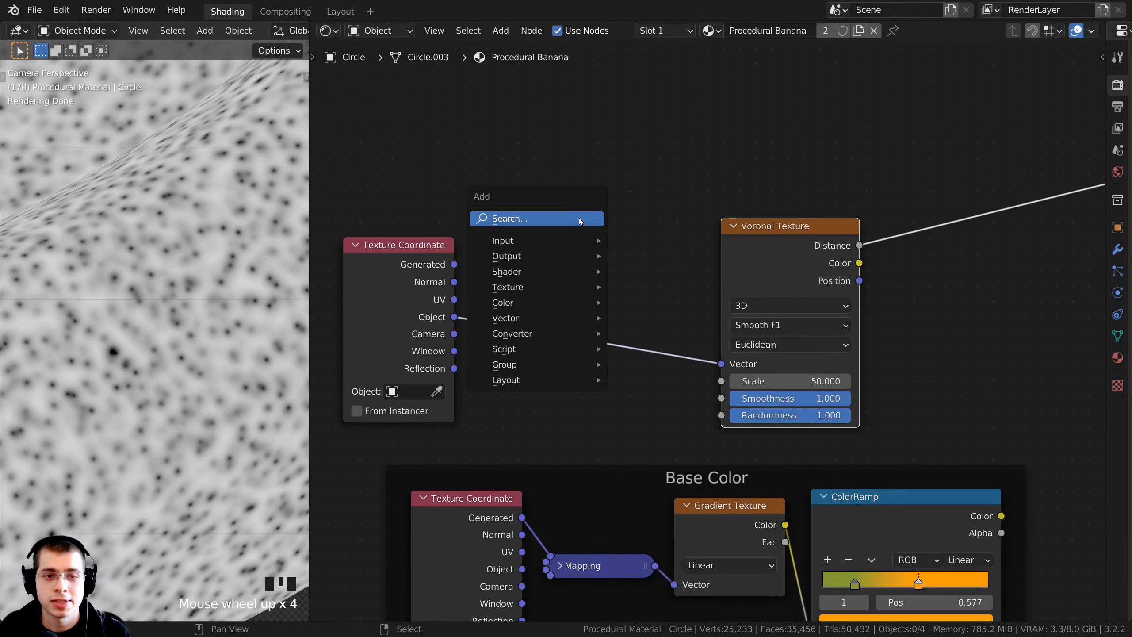
left_click(564, 219)
type("noise")
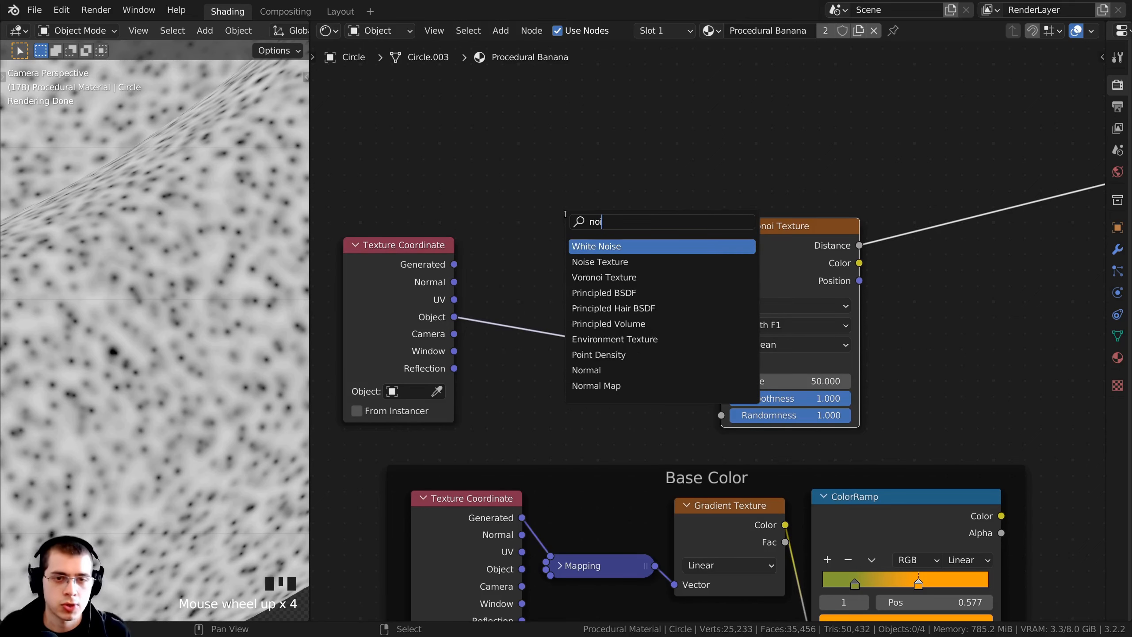
left_click(595, 261)
left_click(534, 223)
scroll(550, 249, "down", 1)
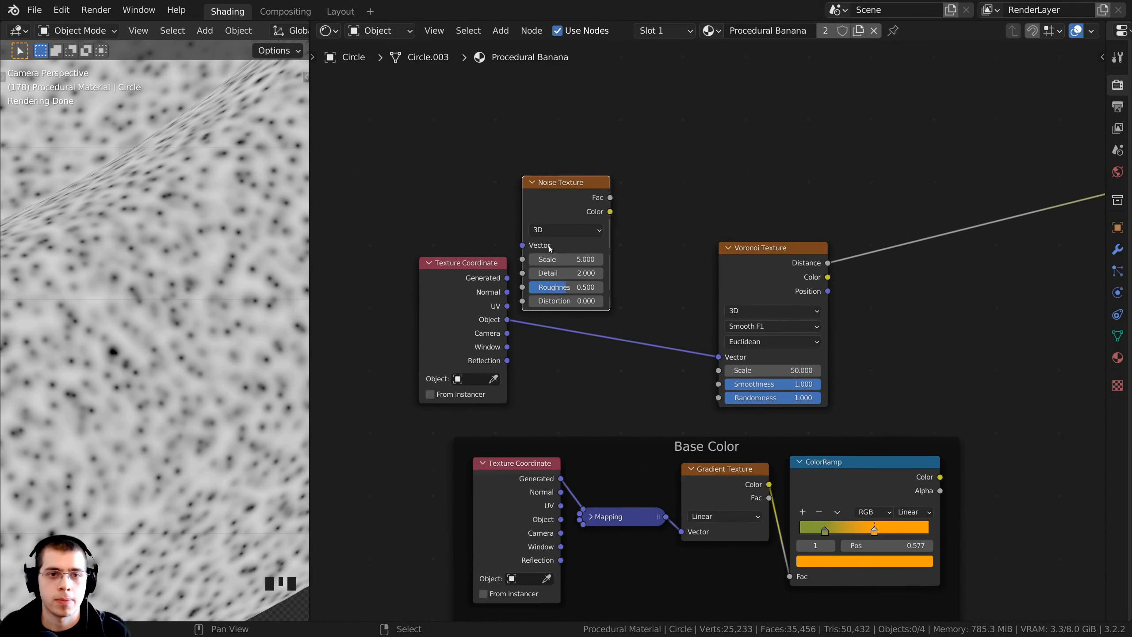
middle_click_drag(549, 248, 538, 254)
scroll(530, 263, "up", 1)
left_click_drag(361, 296, 332, 294)
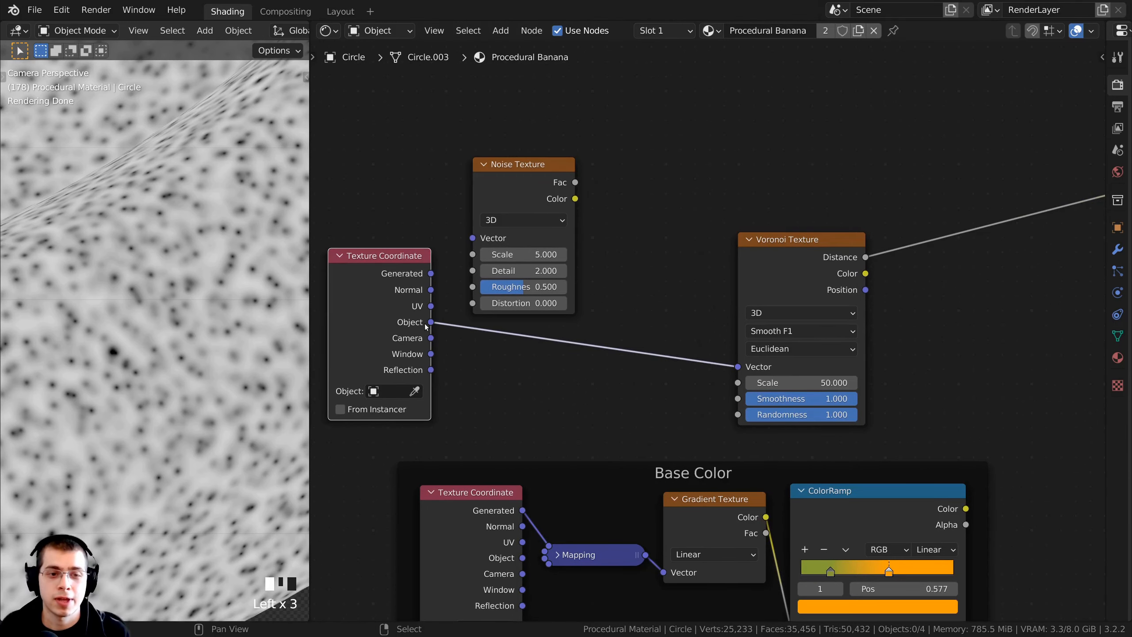
- Connect the Texture Coordinate's Object output to the Noise Texture's Vector and preview the noise on the objects
mouse_move(426, 325)
left_mouse_down()
mouse_move(431, 205)
mouse_move(459, 207)
mouse_move(473, 237)
left_mouse_up()
left_click_drag(522, 191, 527, 193)
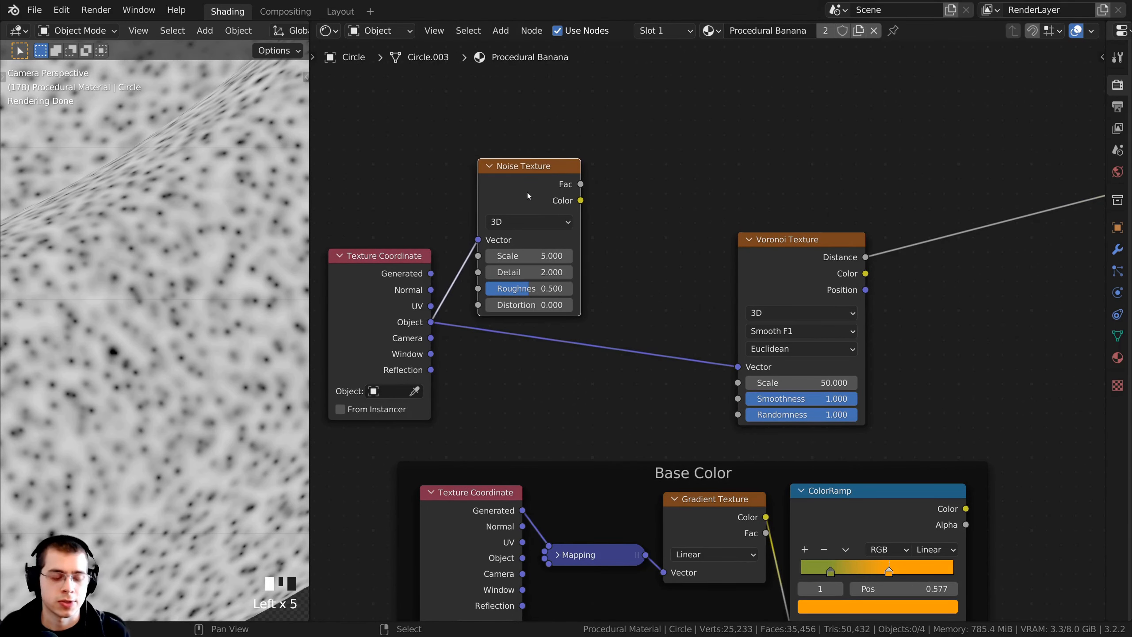
middle_click_drag(527, 192, 573, 198)
left_click(574, 199, "ctrl+shift")
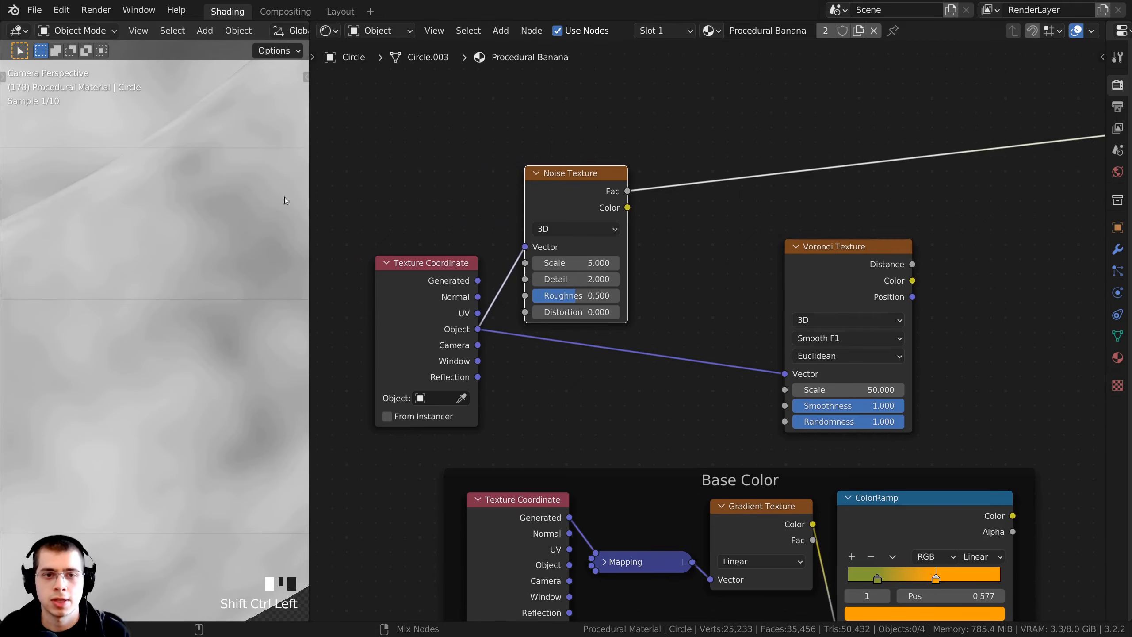
scroll(156, 289, "down", 2)
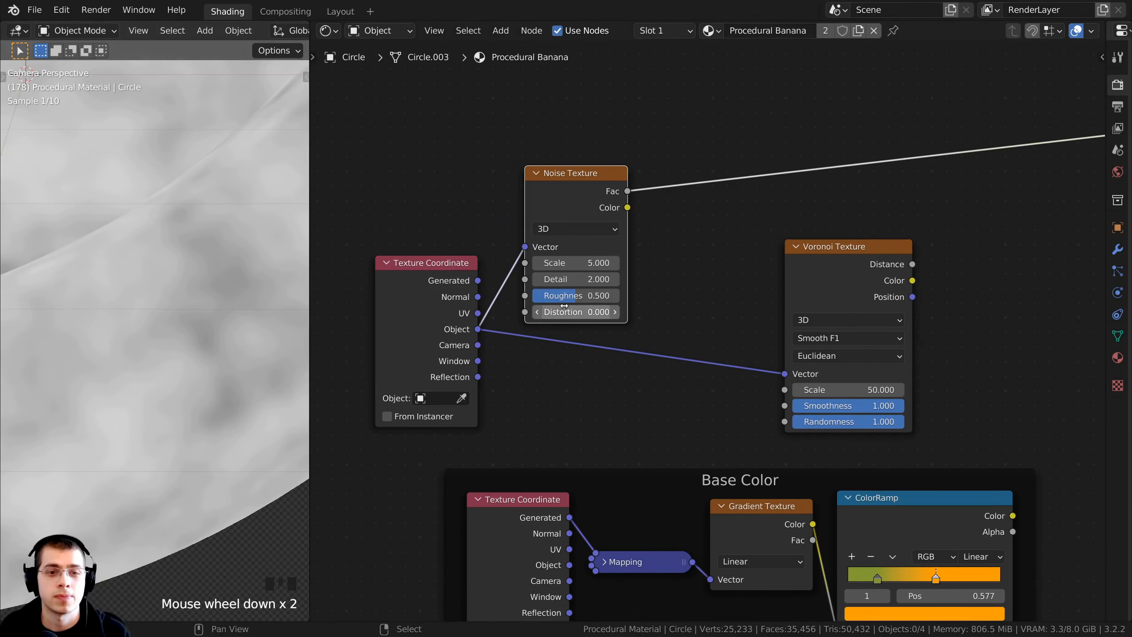
- Set the Noise Texture's scale to 4, detail to 15 and roughness to 0.6
left_click(578, 263)
type("4")
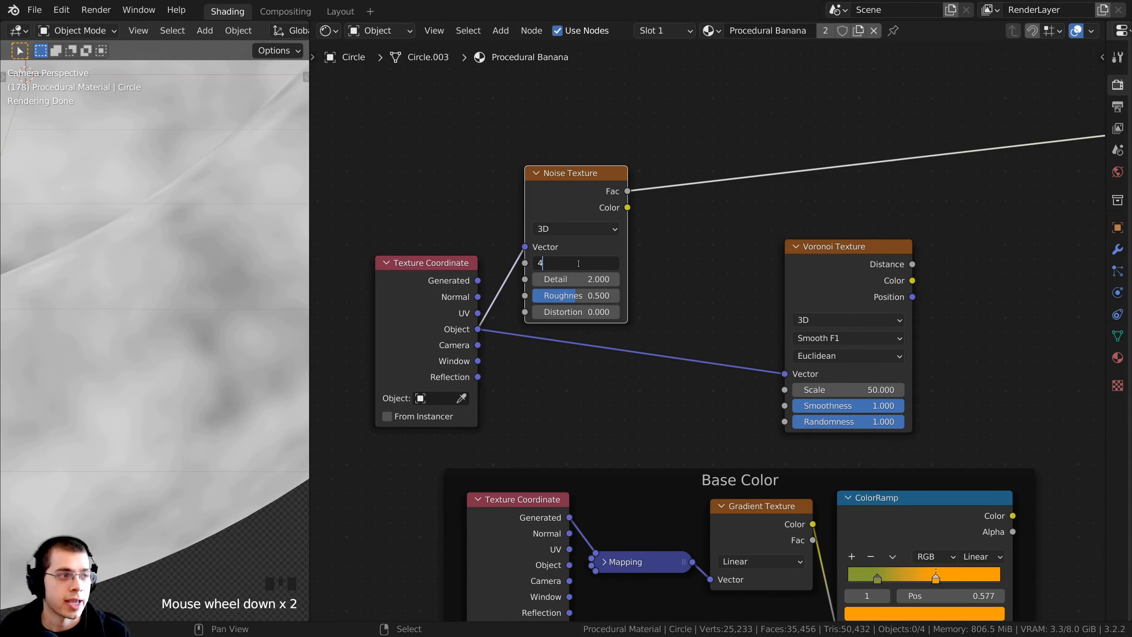
left_click(598, 273)
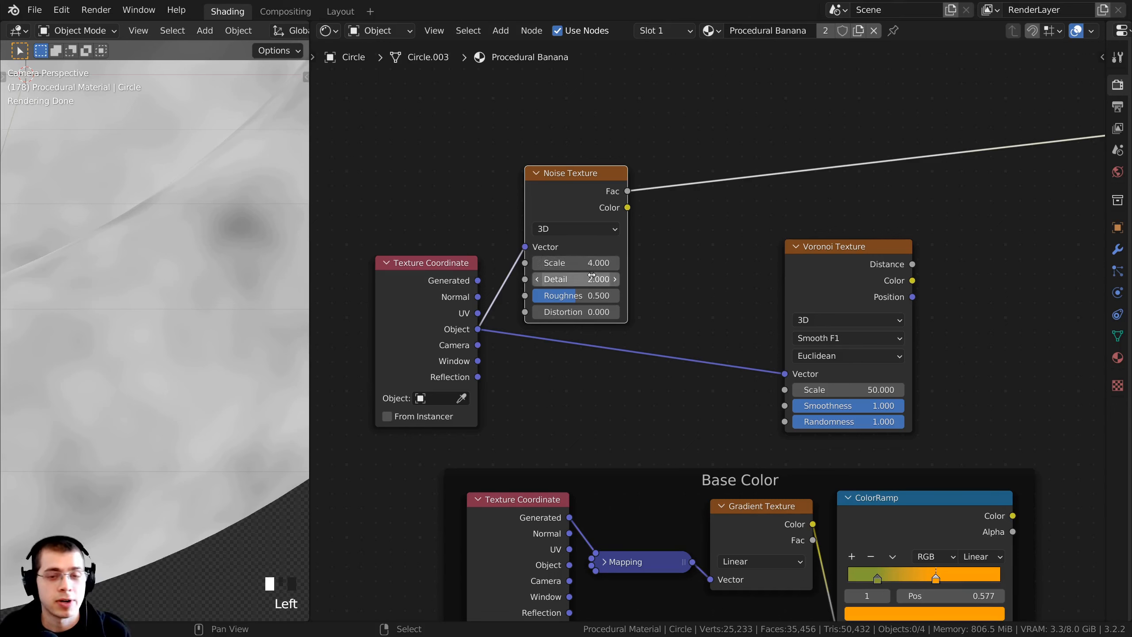
left_click(576, 279)
type("15")
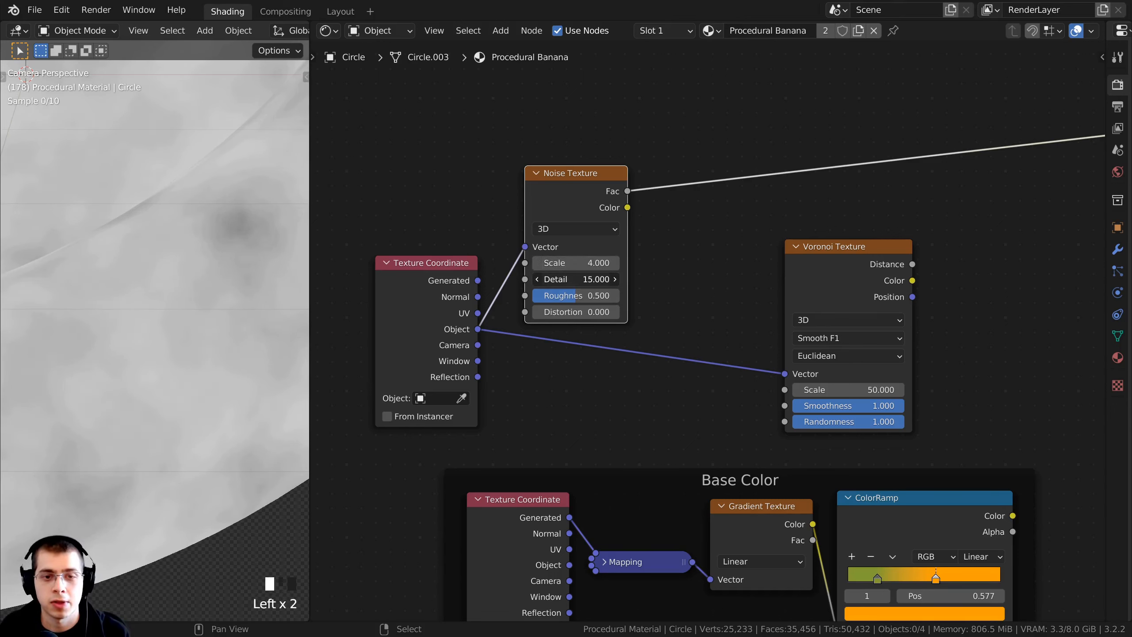
key("Return")
double_click(558, 297)
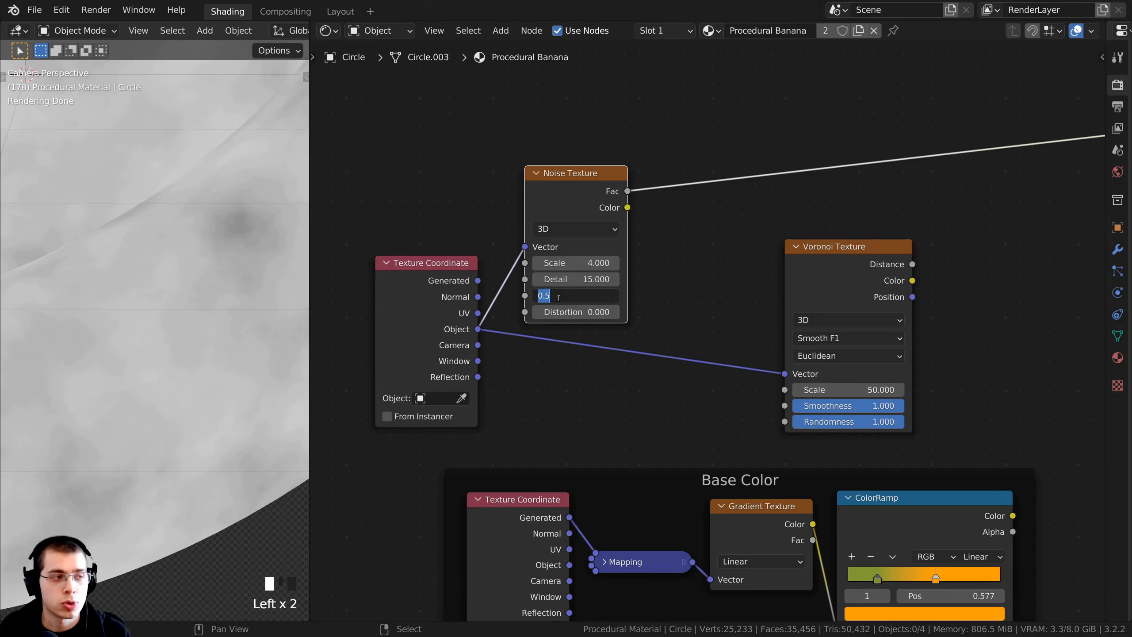
type(".")
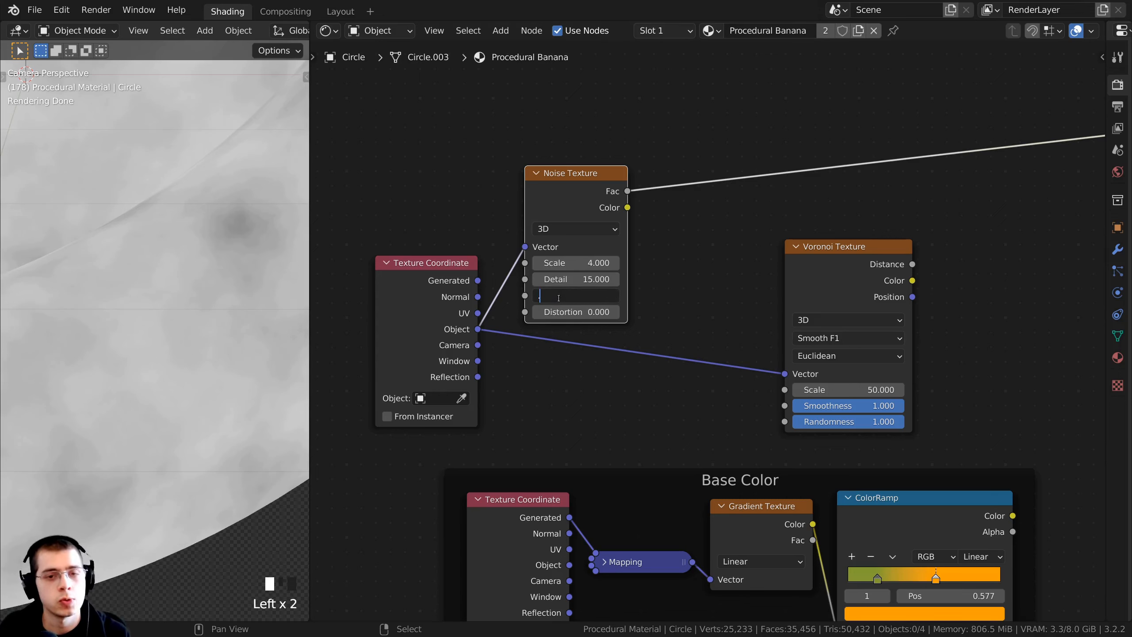
type("6")
key("Return")
scroll(237, 316, "down", 3)
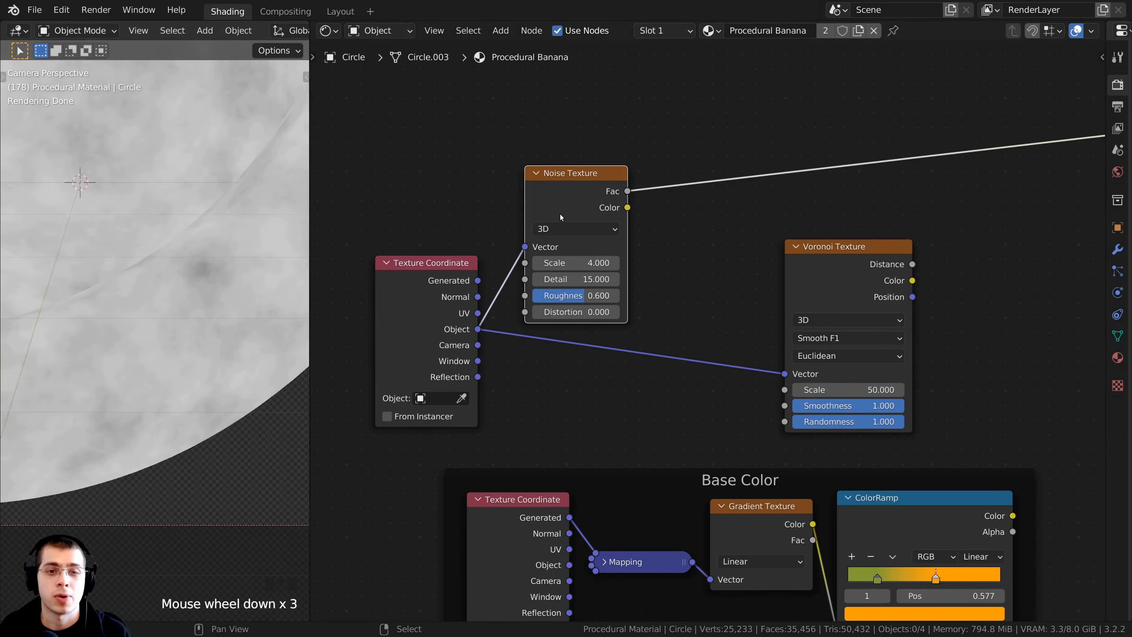
- Insert a MixRGB node on the link between the Texture Coordinate and the Voronoi Texture, spacing the surrounding nodes to fit
left_click(561, 200)
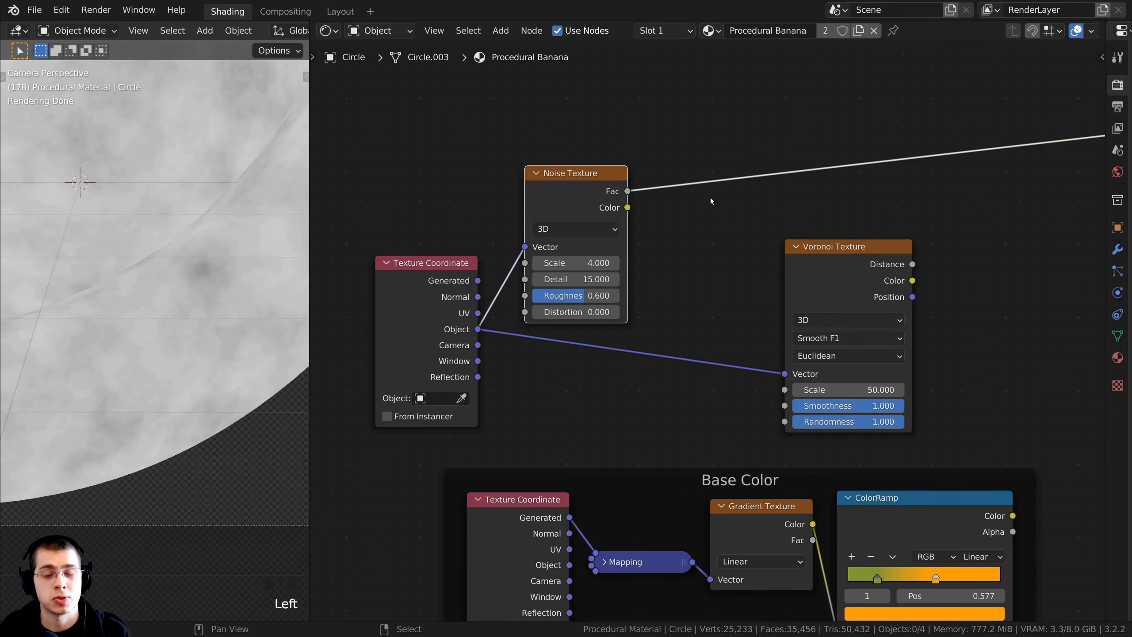
left_click(847, 269)
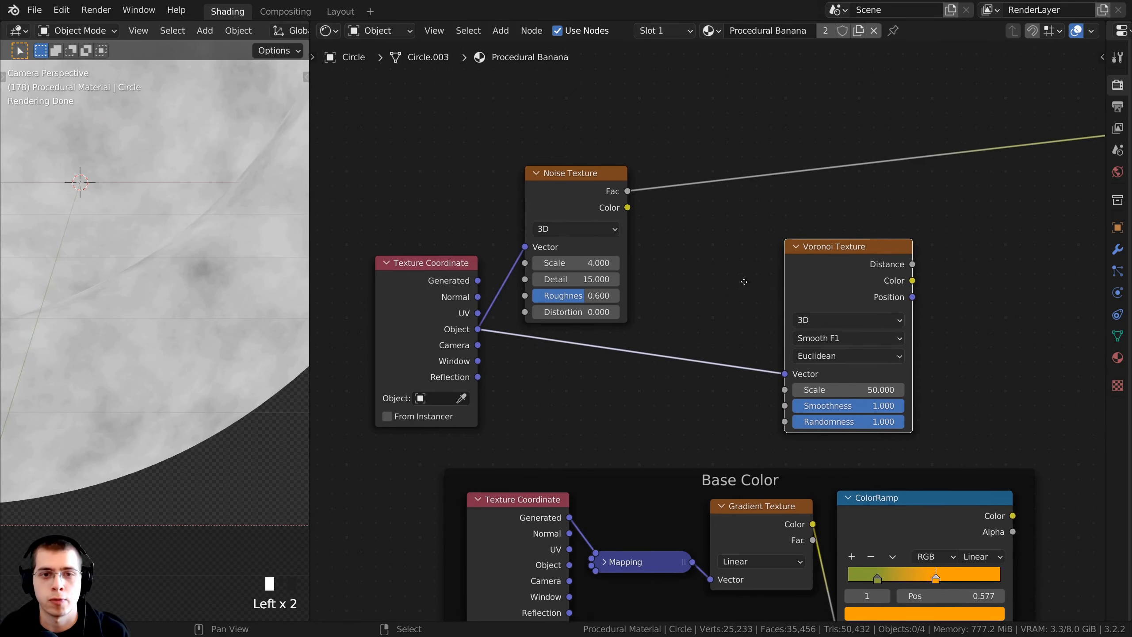
middle_click_drag(707, 245, 677, 239)
key("shift+a")
left_click(660, 235)
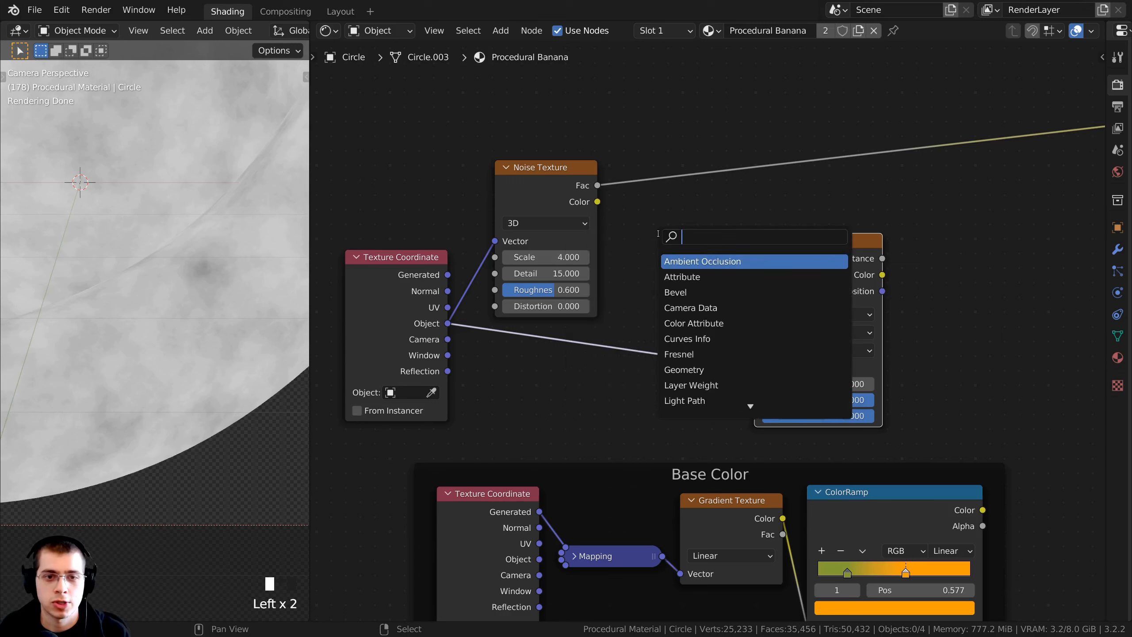
type("m")
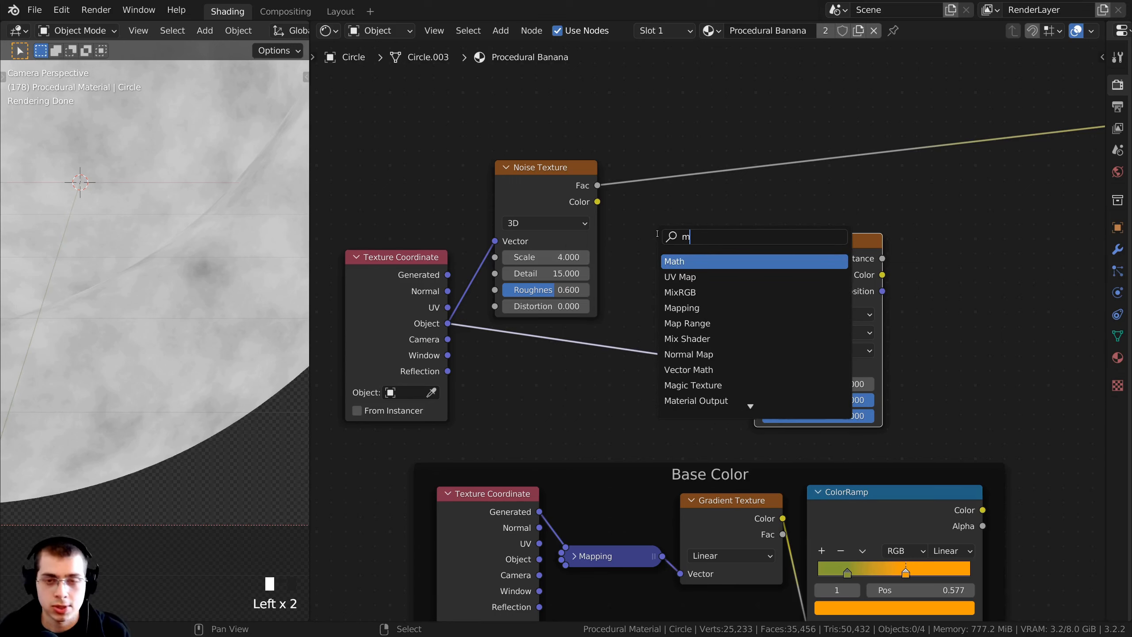
type("ix")
left_click(697, 262)
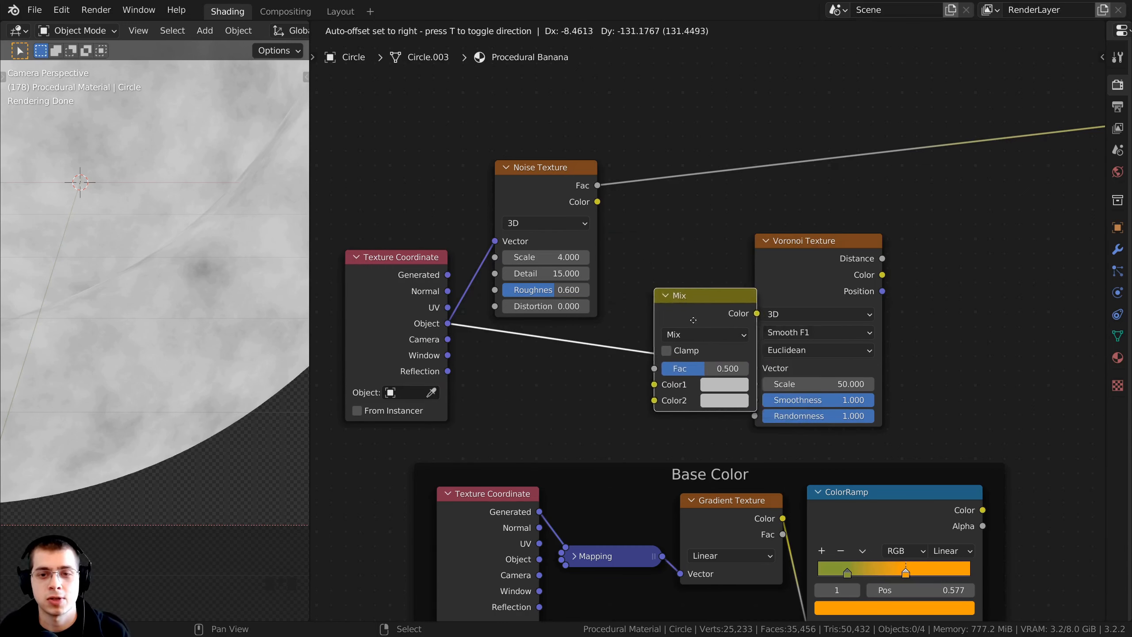
left_click(697, 320)
left_click_drag(652, 309, 691, 301)
left_click_drag(786, 280, 811, 278)
left_click_drag(664, 289, 677, 289)
- Connect the Noise Texture's Fac to the Mix node's Color2, preview the Voronoi Texture's Distance output and widen the 3D viewport
left_click_drag(587, 185, 642, 389)
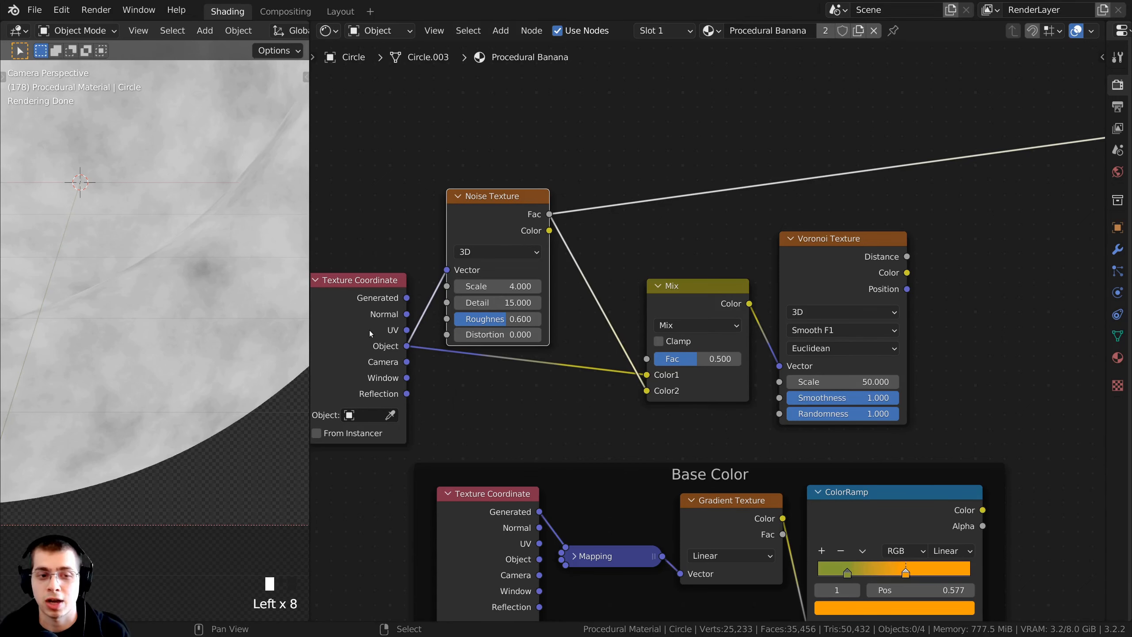
middle_click_drag(369, 333, 410, 329)
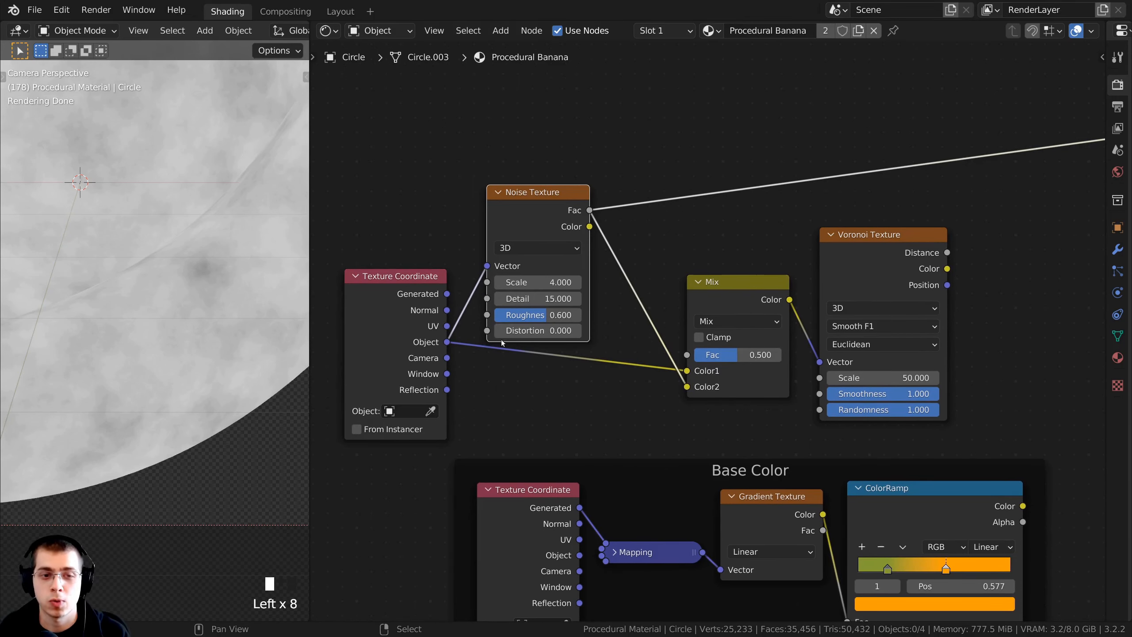
left_click(684, 287)
middle_click_drag(715, 295, 693, 288)
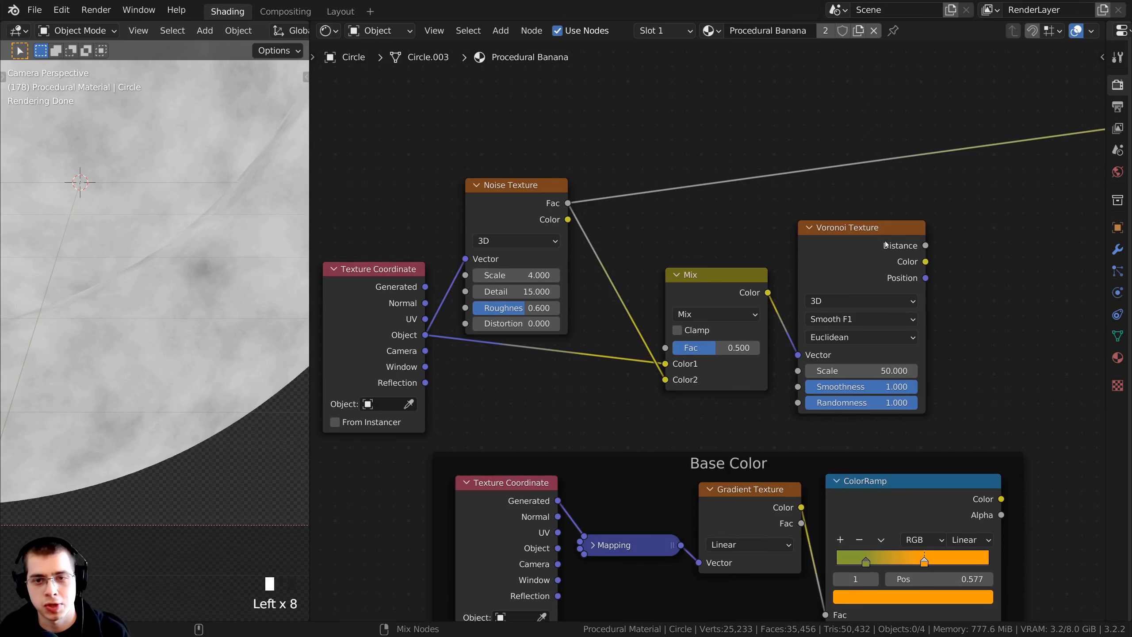
left_click(885, 244, "ctrl+shift")
middle_click_drag(273, 357, 268, 312, "shift")
scroll(268, 308, "up", 3)
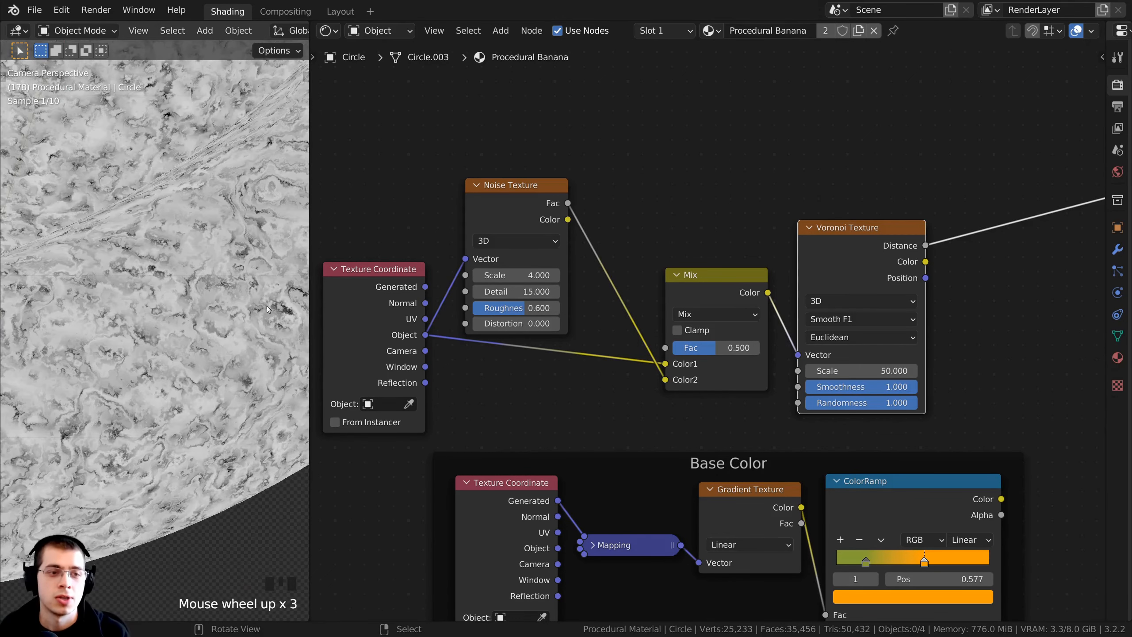
left_click_drag(309, 264, 357, 264)
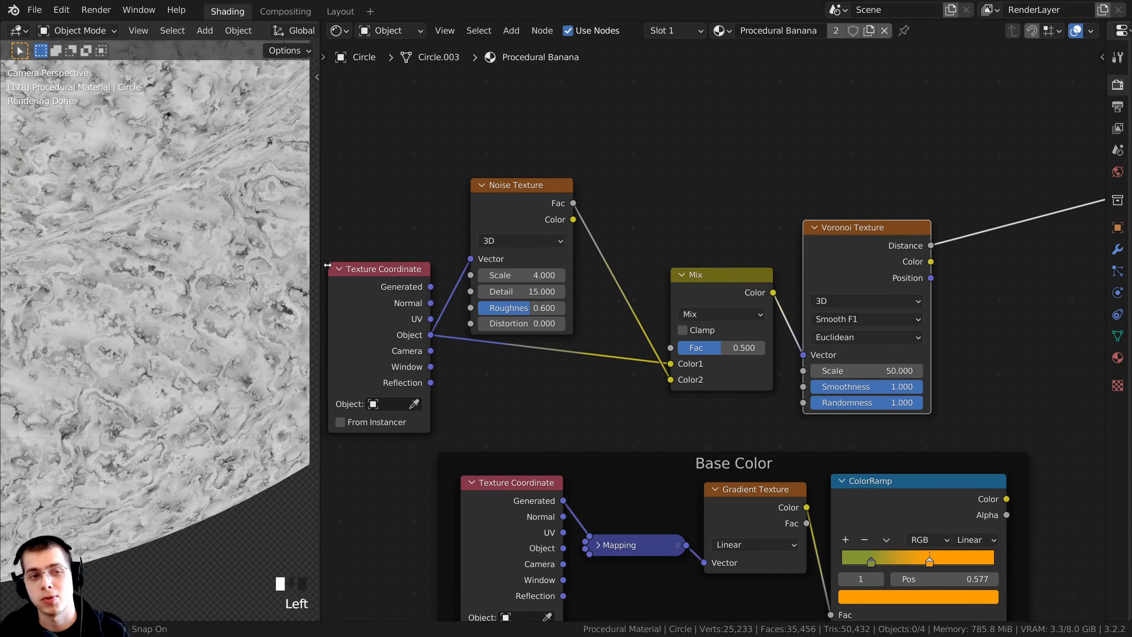
- Try Mix factors of 0 and about 0.229 to compare how strongly the noise distorts the spots
middle_click_drag(669, 289, 686, 289, "shift")
scroll(713, 326, "up", 2)
left_click_drag(753, 353, 695, 354)
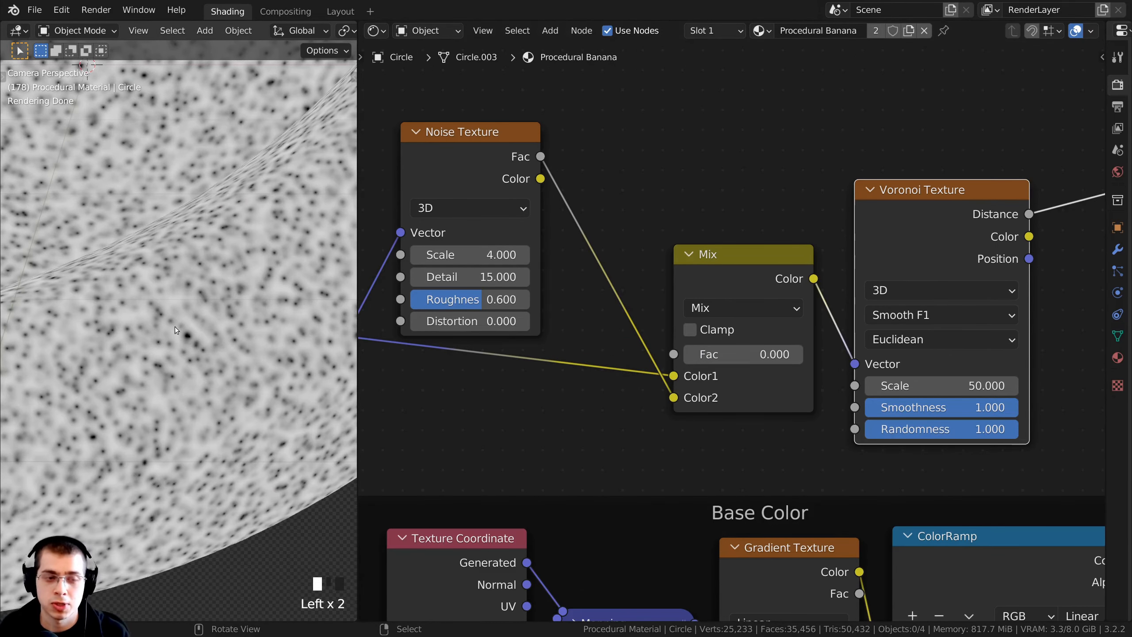
left_click_drag(740, 354, 711, 354)
scroll(179, 312, "down", 2)
scroll(708, 313, "up", 1)
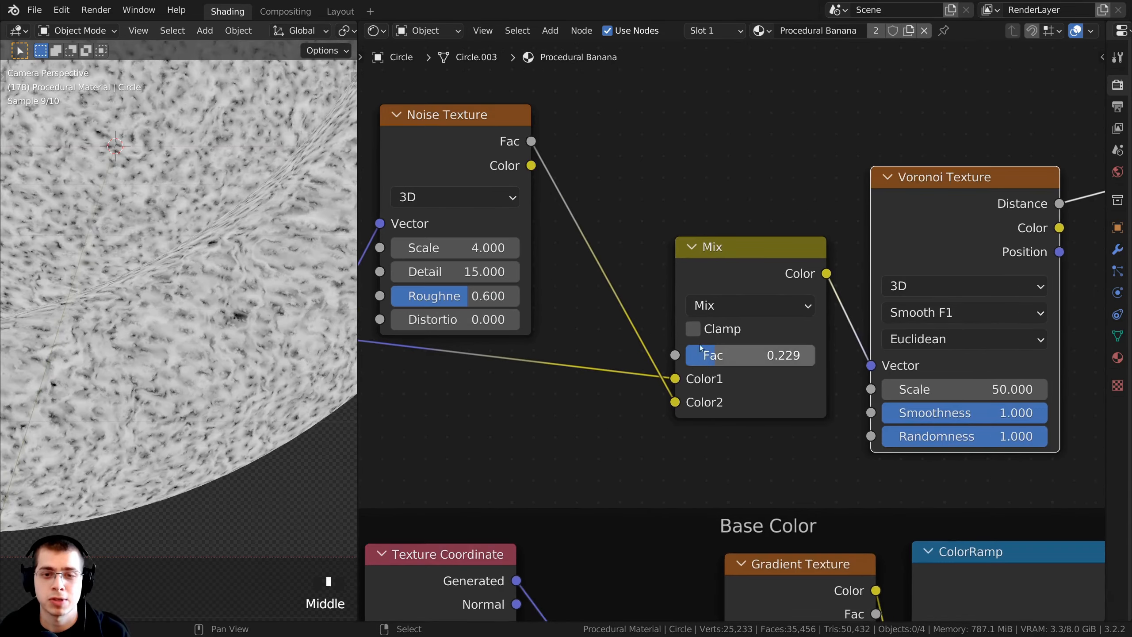
- Set the Mix node's blend mode to Linear Light and reduce its factor to about 0.033
left_click(707, 306)
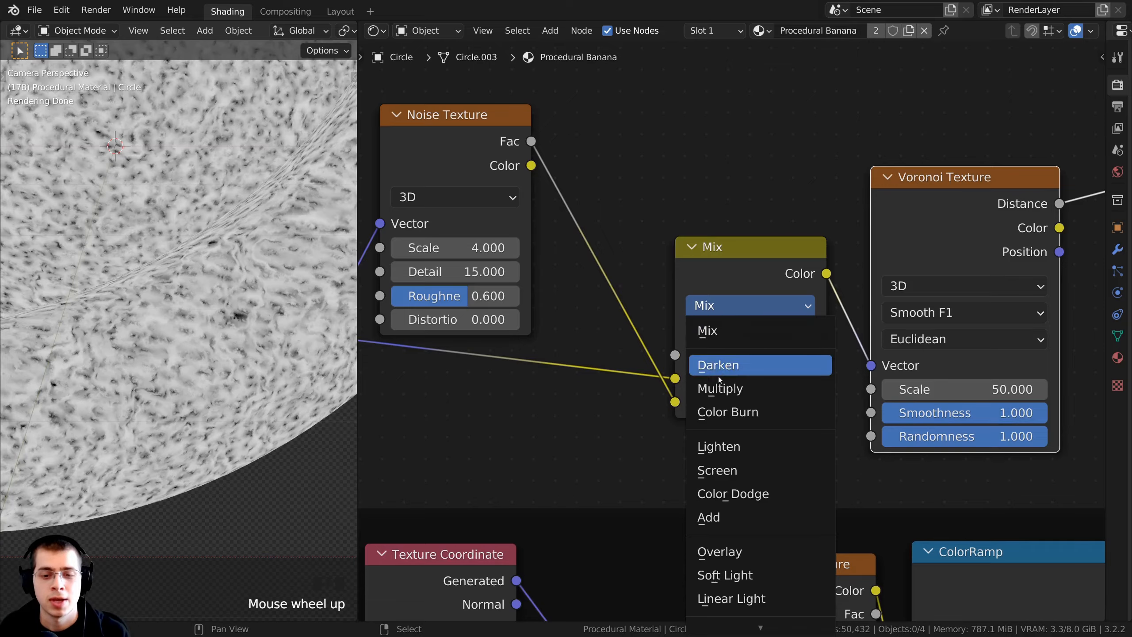
left_click(712, 600)
scroll(722, 362, "up", 1)
left_click_drag(734, 370, 784, 353)
scroll(723, 360, "up", 4)
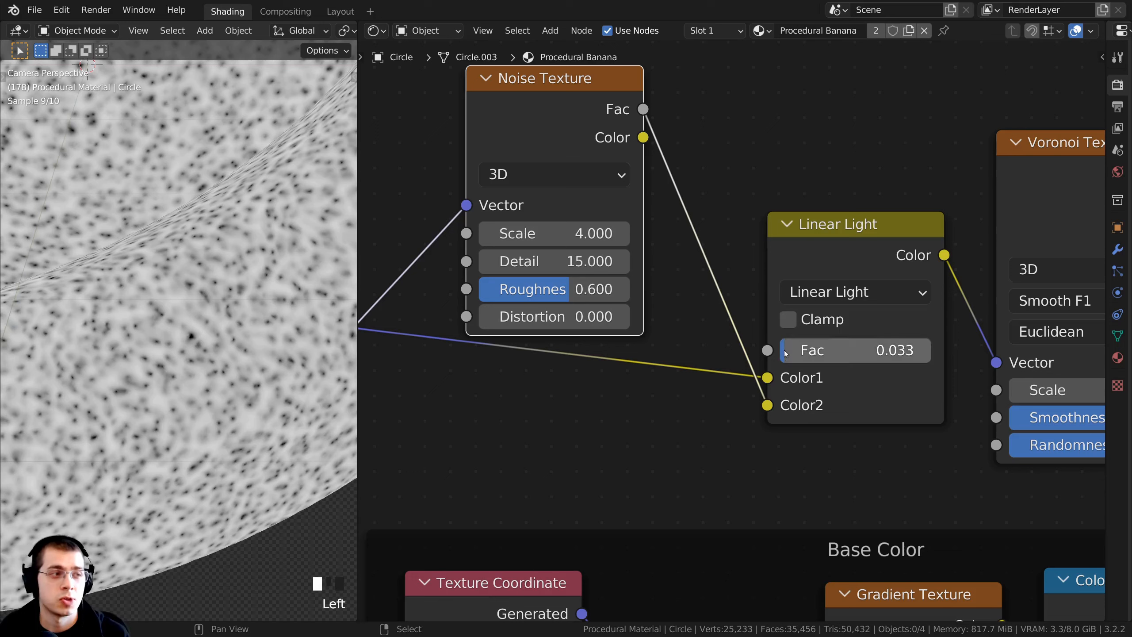
- Set the Linear Light factor to 0.05 and inspect the distorted spots on the objects up close and from afar
left_click(807, 357)
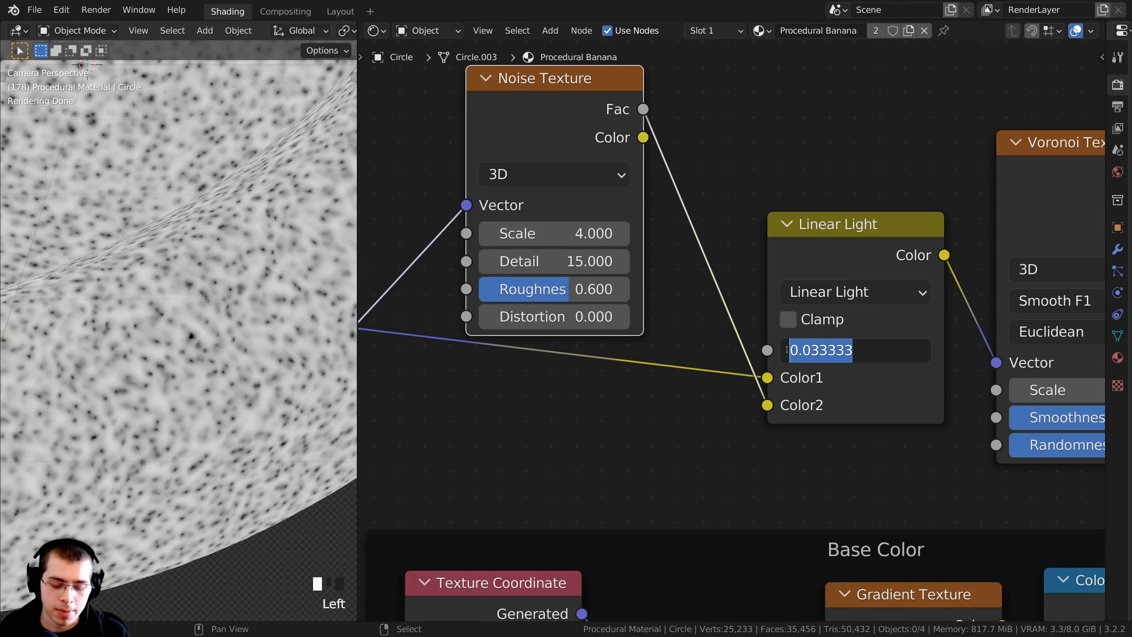
type(".05")
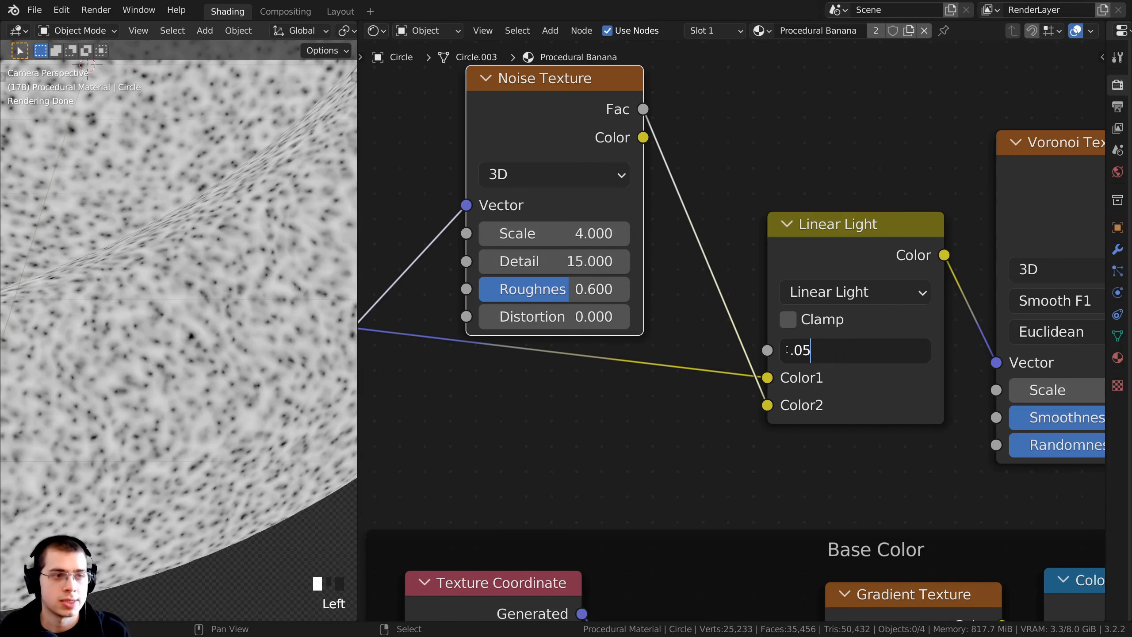
key("Return")
middle_click_drag(249, 352, 239, 269, "shift")
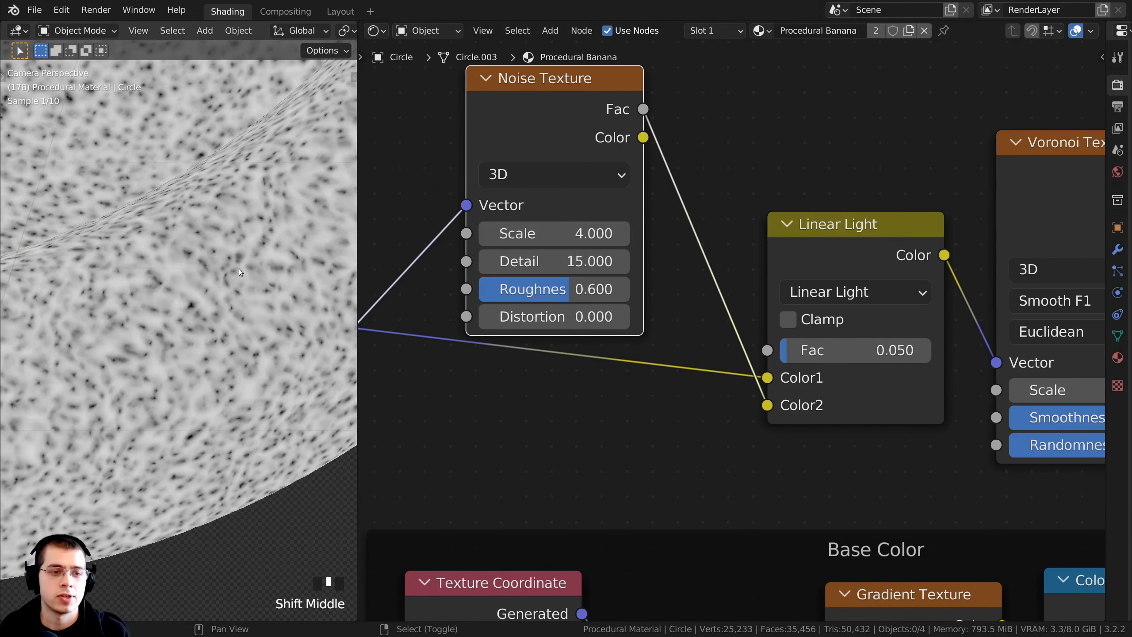
scroll(240, 268, "up", 8)
scroll(91, 280, "up", 4)
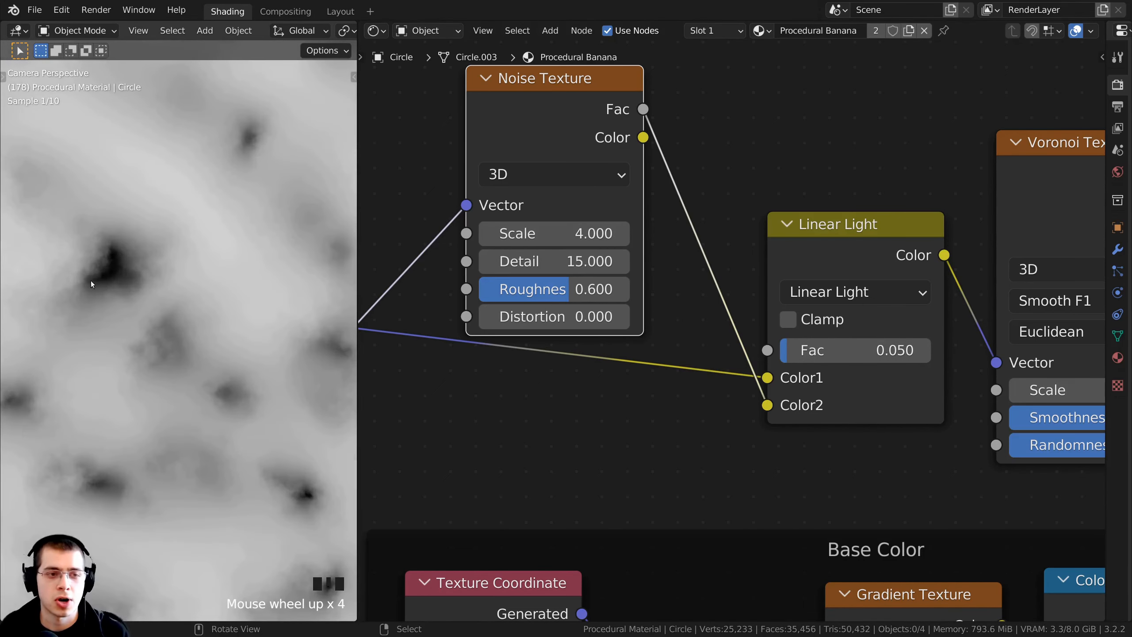
middle_click_drag(89, 234, 144, 270, "shift")
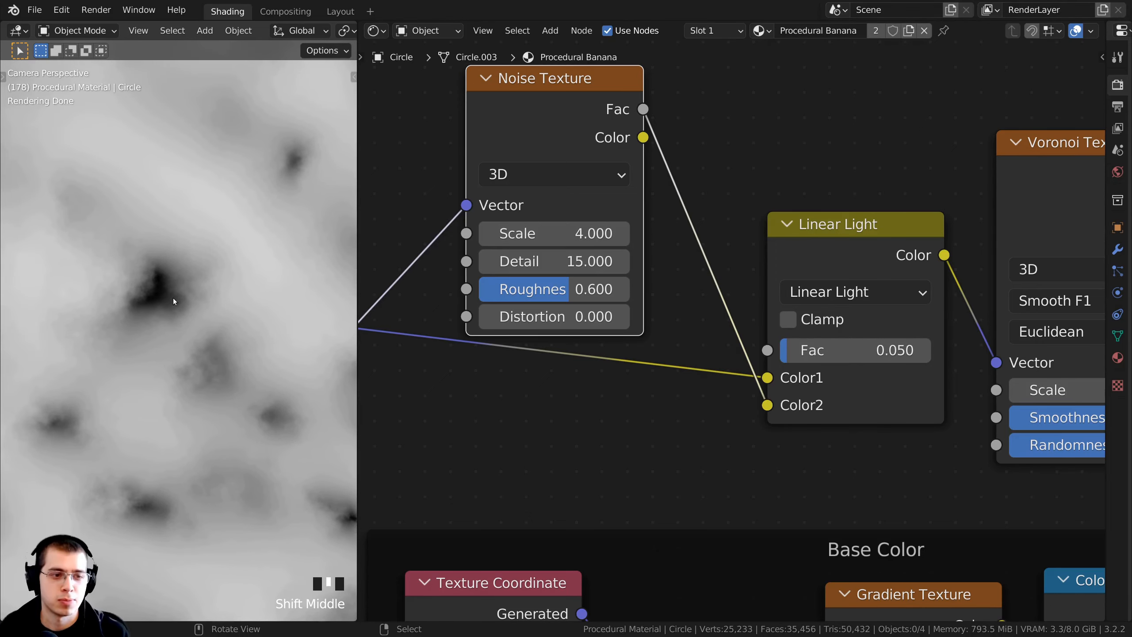
scroll(225, 311, "down", 15)
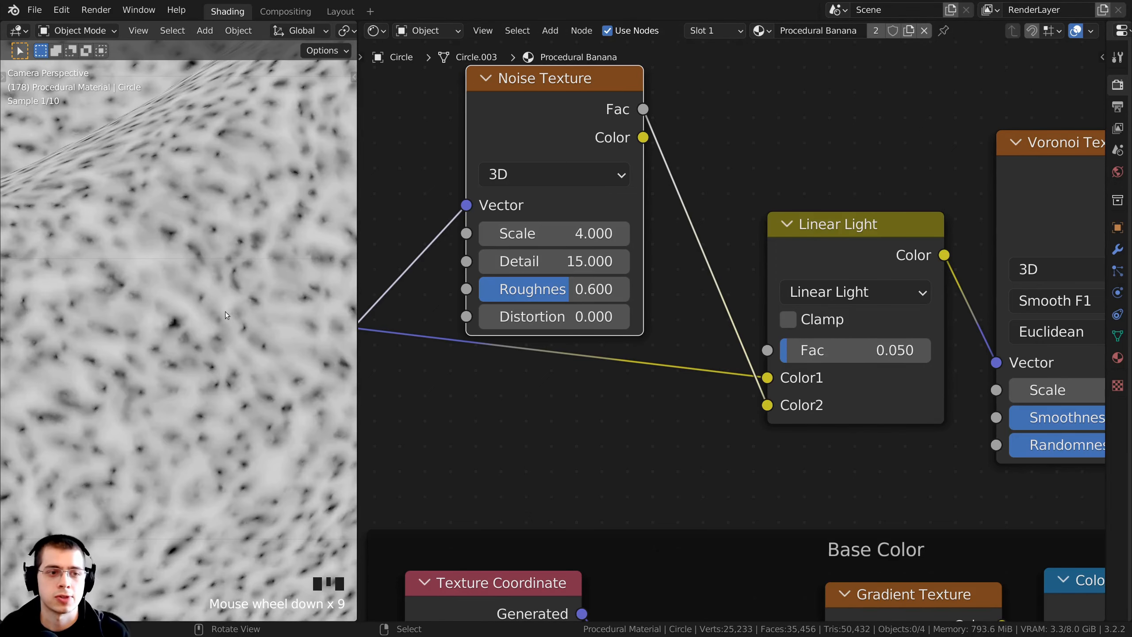
scroll(619, 241, "down", 5)
- Arrange the Texture Coordinate, Noise Texture, Linear Light and Voronoi Texture nodes in a compact row above the Base Color frame
left_click_drag(620, 234, 661, 302)
left_click_drag(466, 291, 546, 285)
middle_click_drag(554, 274, 509, 275)
left_click_drag(805, 255, 796, 257)
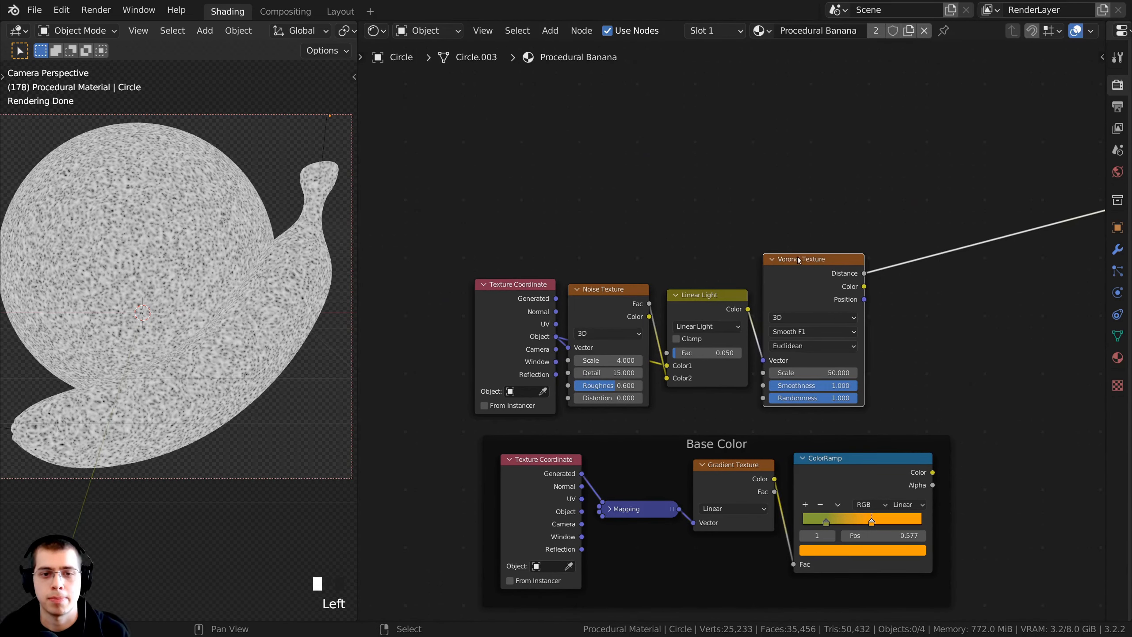
middle_click_drag(683, 240, 671, 237)
scroll(671, 237, "down", 2)
middle_click_drag(545, 217, 536, 217)
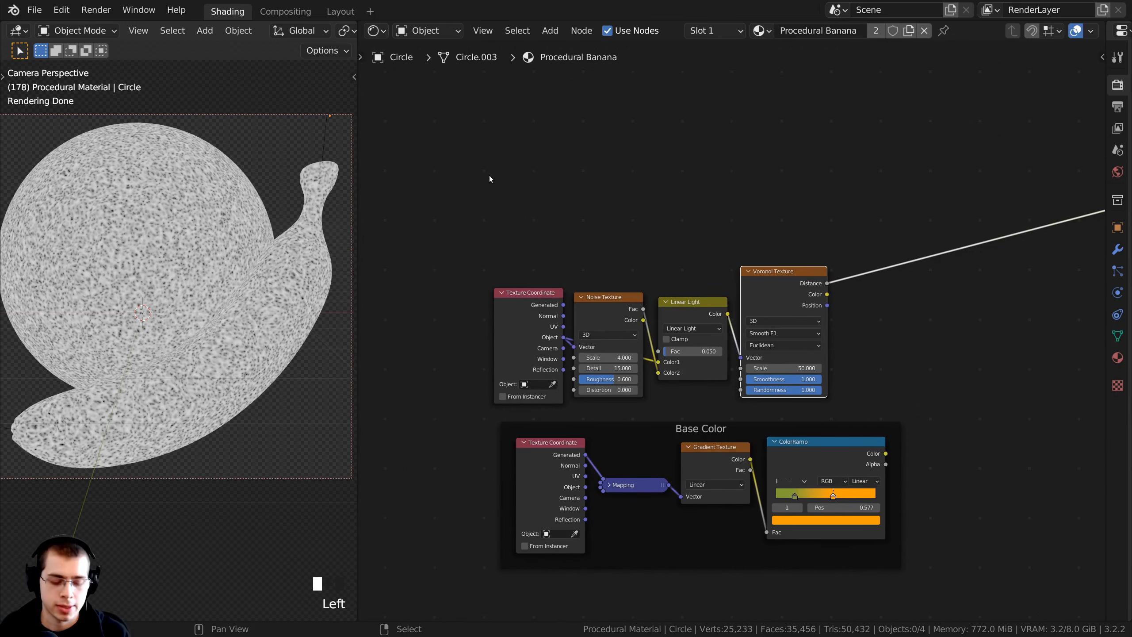
- Join the four spot-pattern nodes into a frame, place it above the Base Color frame and label it Dots
key("b")
left_click_drag(465, 155, 875, 337)
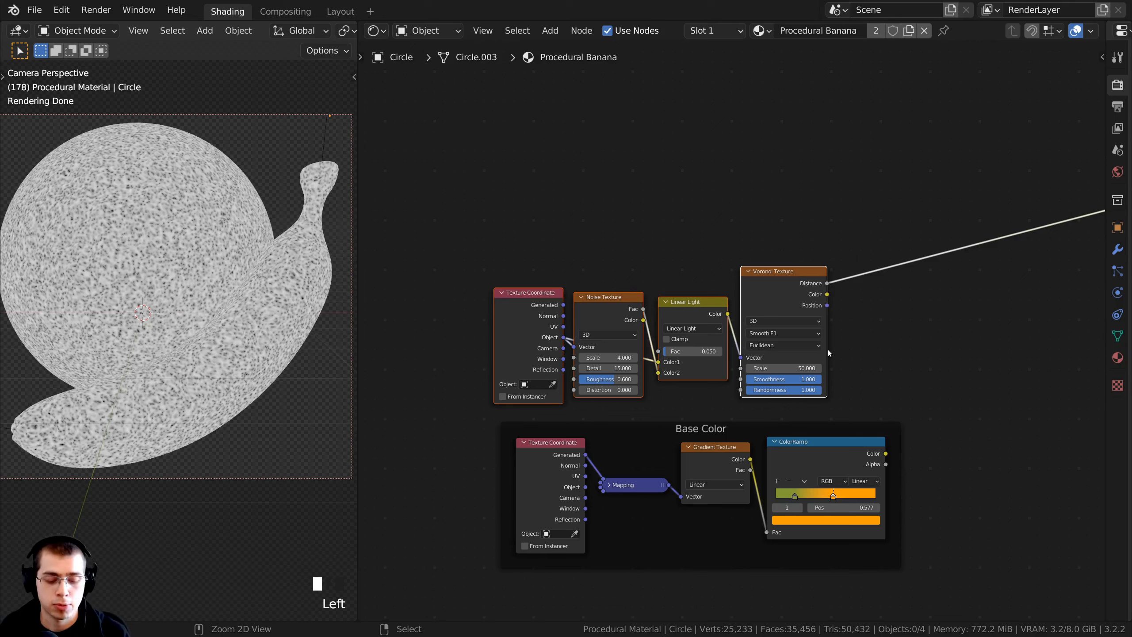
key("ctrl+j")
left_click_drag(681, 257, 723, 246)
double_click(709, 246)
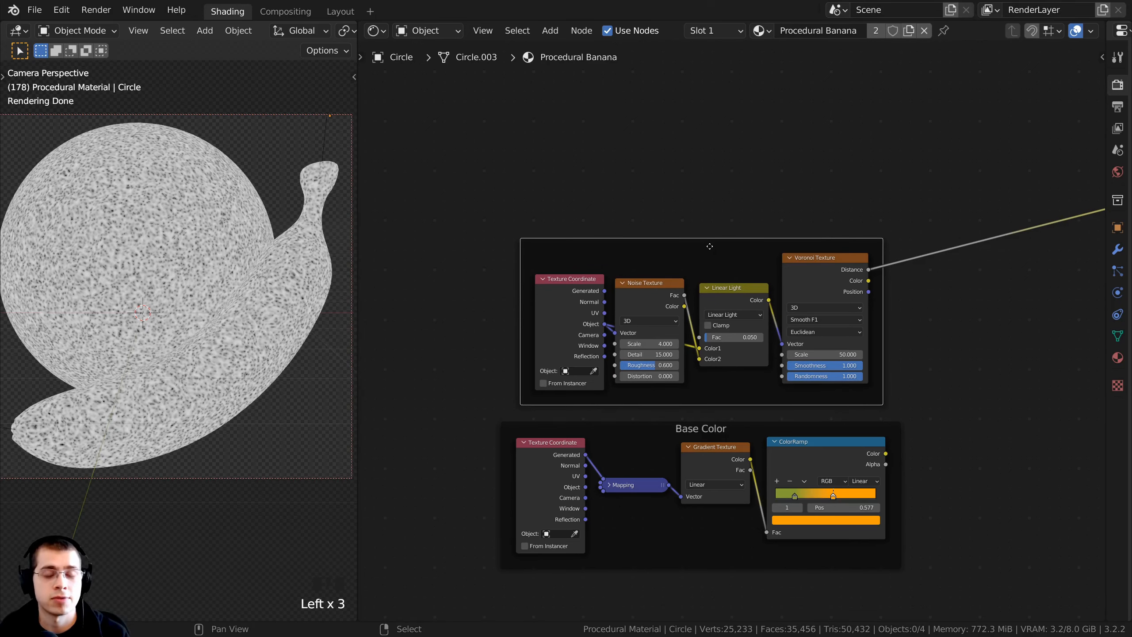
key("F2")
type("Dots")
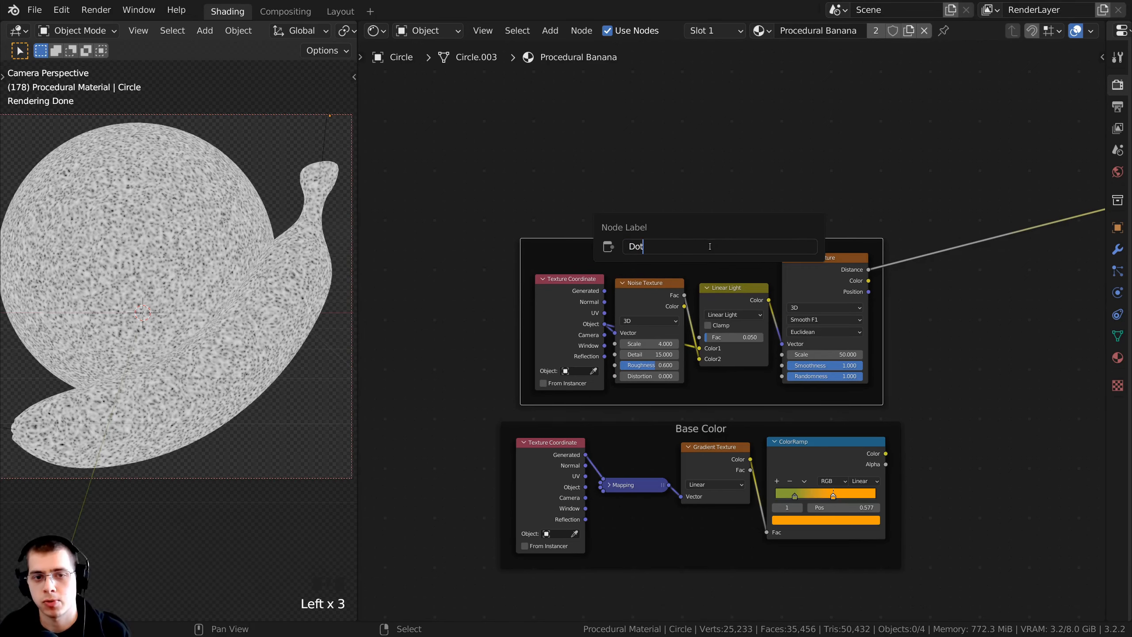
key("Return")
left_click(715, 251)
middle_click_drag(717, 252, 601, 254)
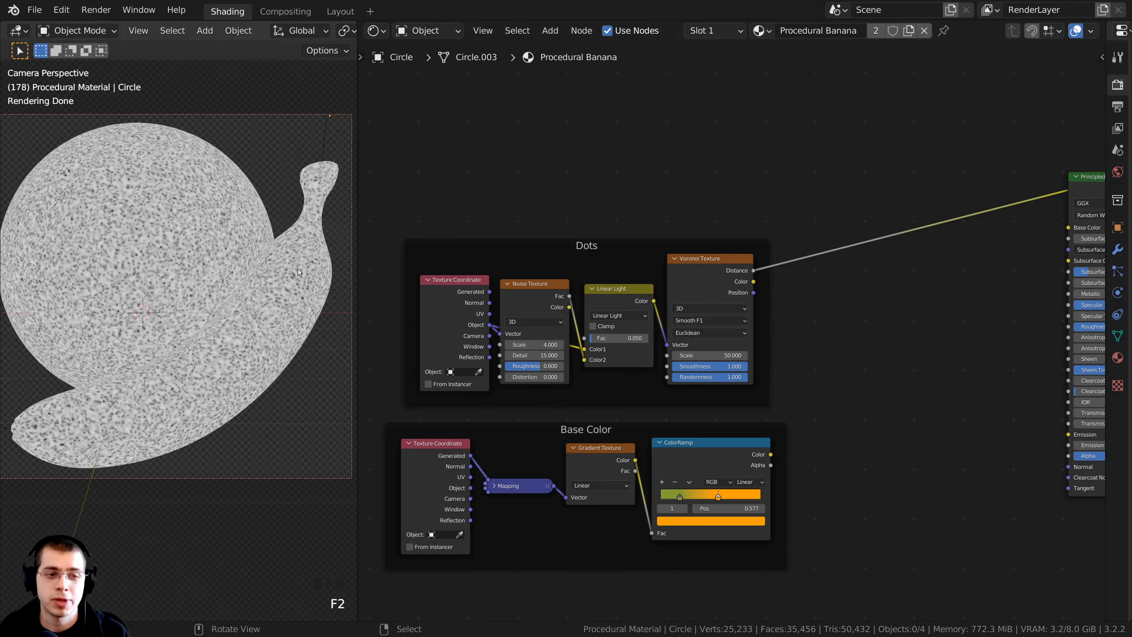
- Duplicate the Noise Texture node in the Dots frame and place the copy directly above the original
scroll(217, 379, "up", 2)
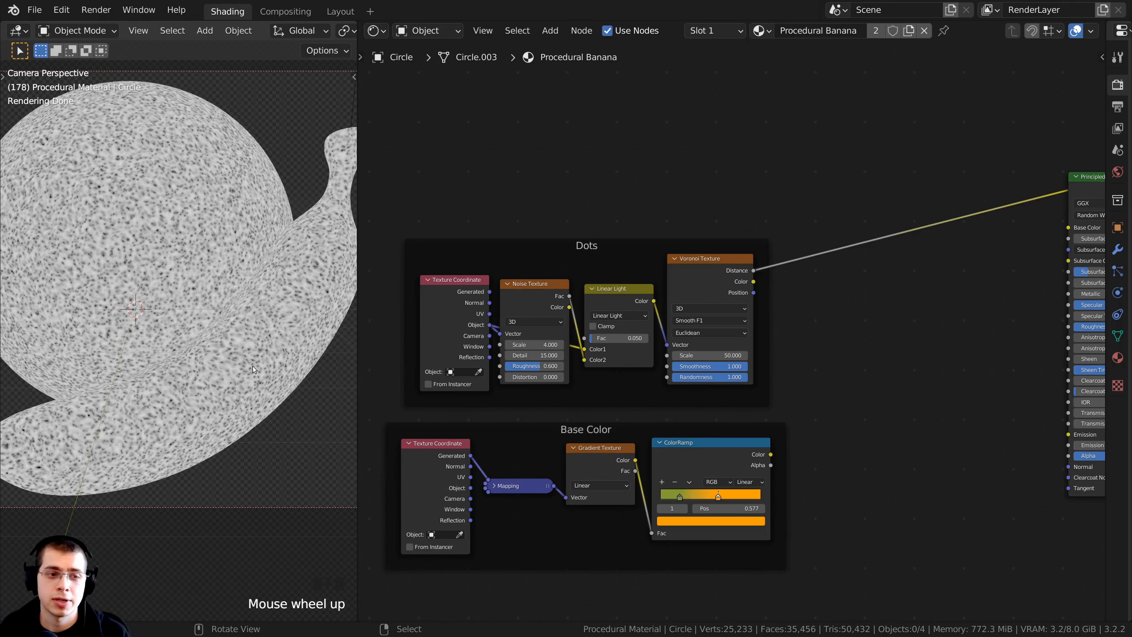
middle_click_drag(695, 307, 710, 328)
middle_click_drag(598, 213, 599, 226)
scroll(423, 219, "up", 4)
right_click(601, 367)
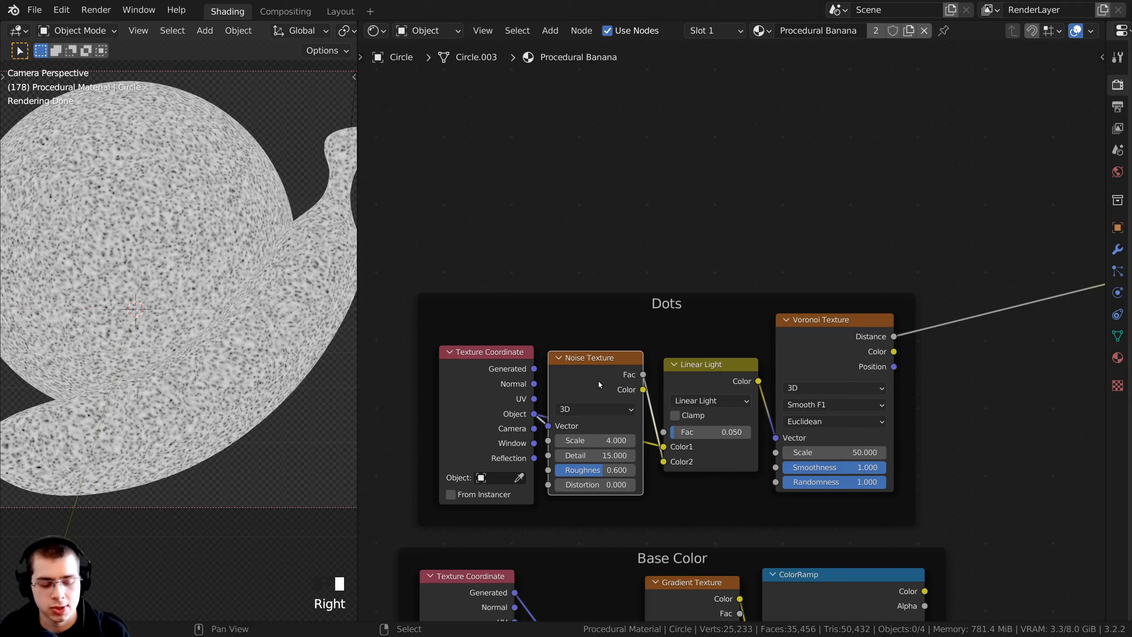
middle_click_drag(599, 381, 601, 383)
key("shift+d")
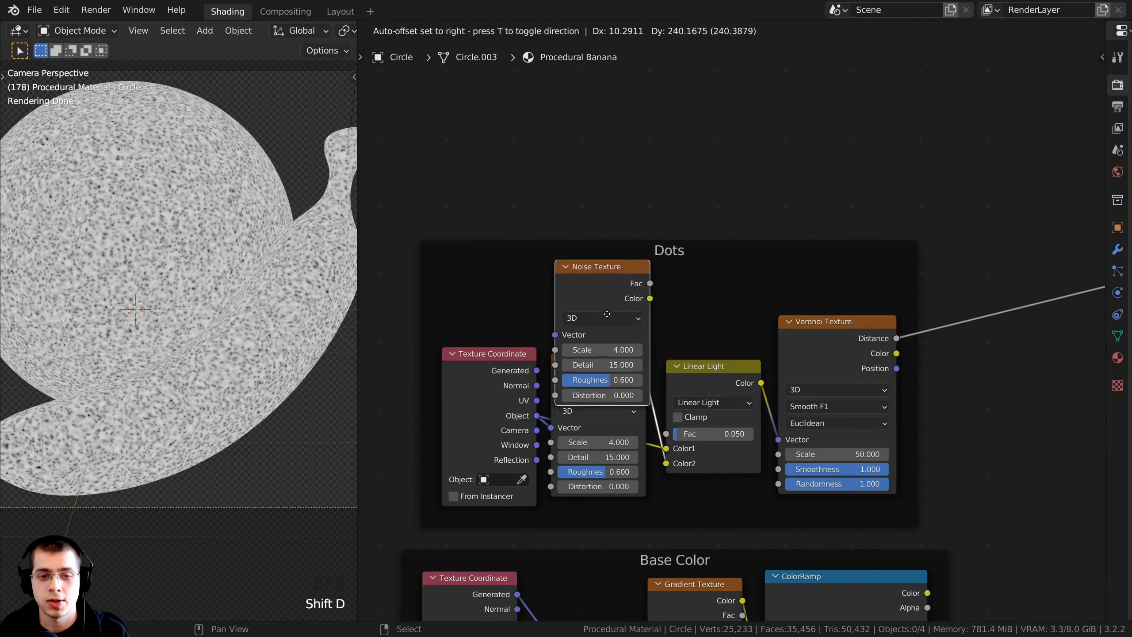
left_click(603, 263)
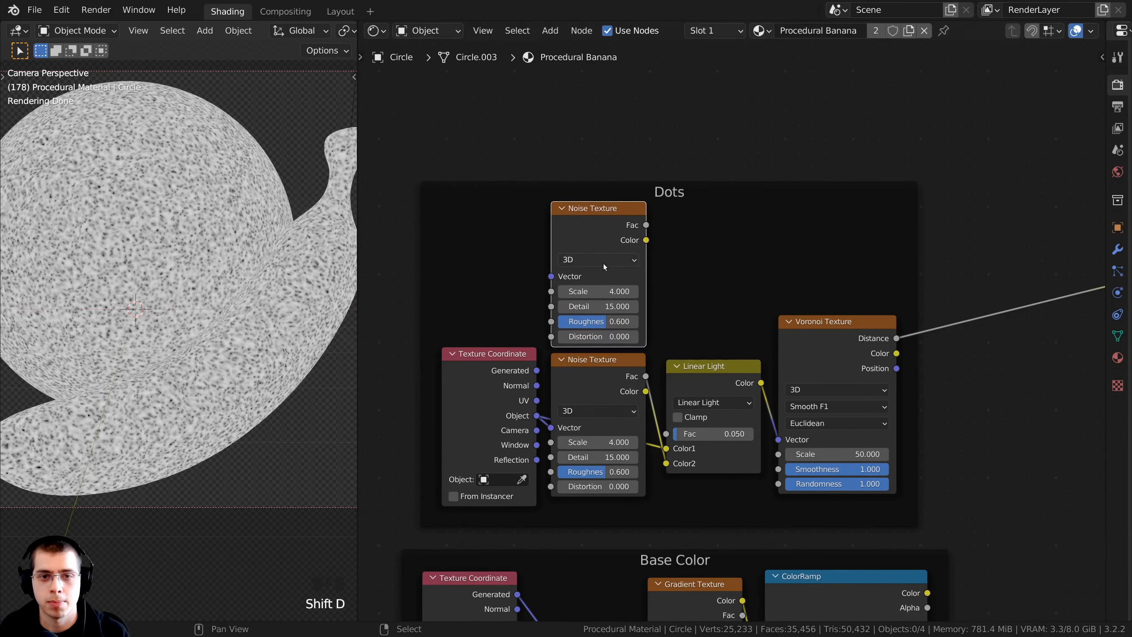
- Feed the upper Noise Texture's Vector from the Object coordinates, centre the Texture Coordinate node beside both noises, and preview the upper noise
left_click_drag(506, 412, 552, 276)
left_click_drag(459, 368, 484, 307)
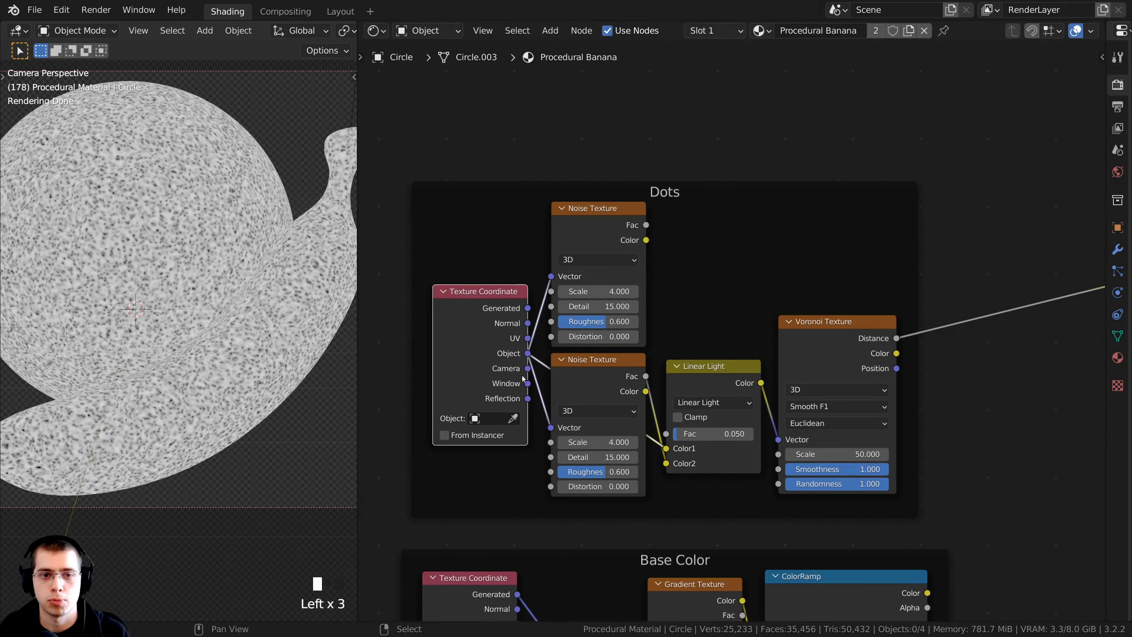
middle_click_drag(551, 293, 502, 341)
scroll(501, 341, "up", 2)
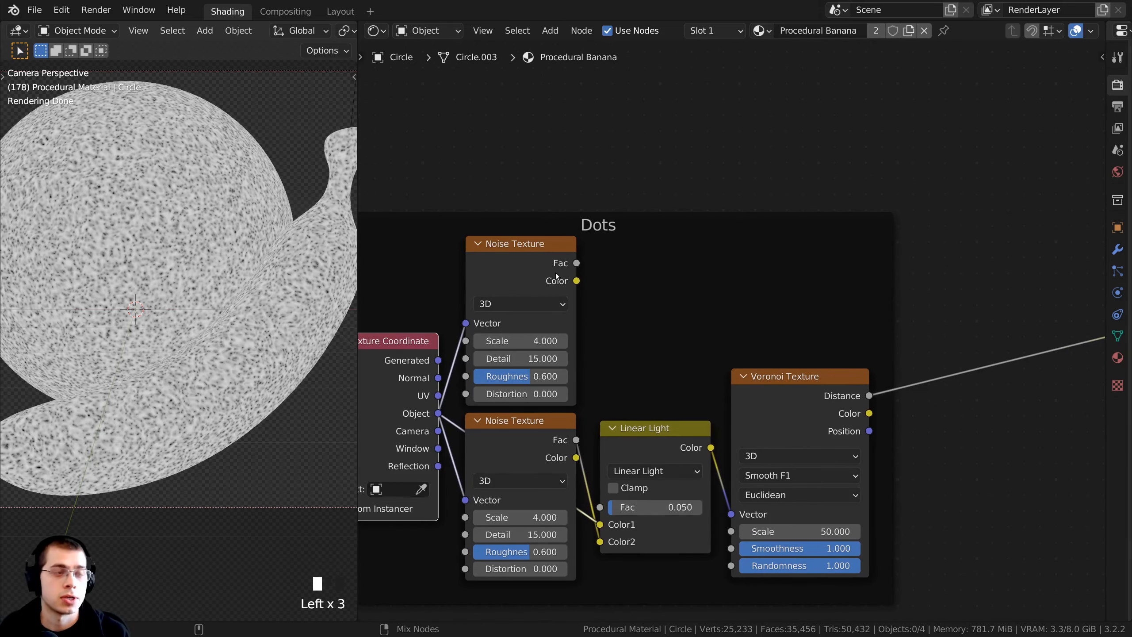
left_click(550, 267, "ctrl+shift")
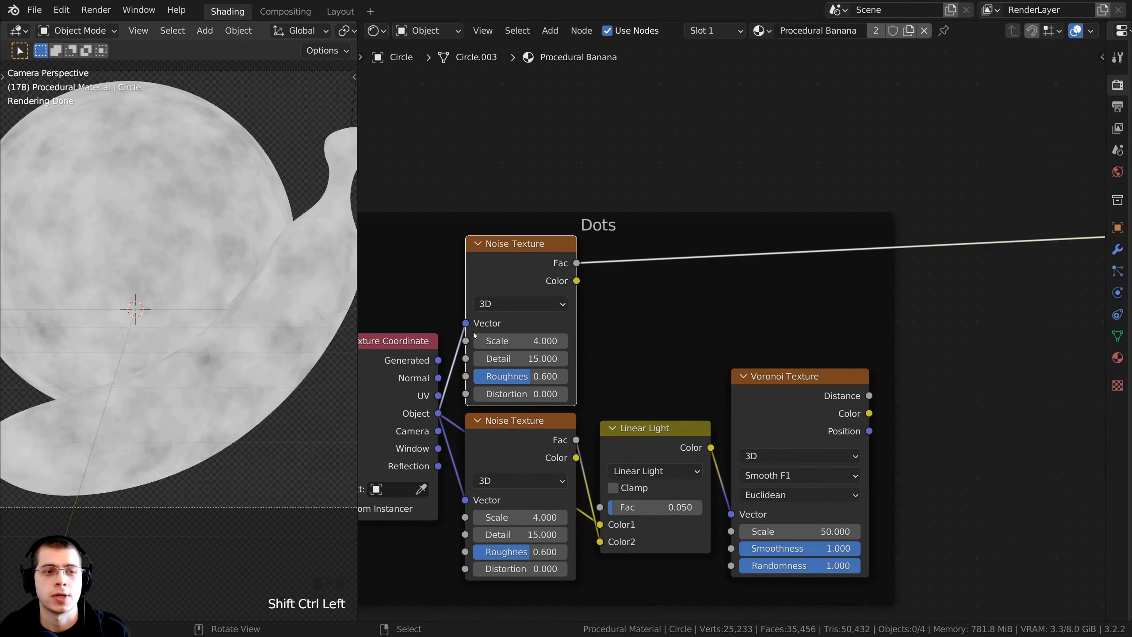
- Set the upper Noise Texture's scale to 5 and its roughness to 0.55
scroll(609, 333, "up", 2)
scroll(607, 333, "up", 1)
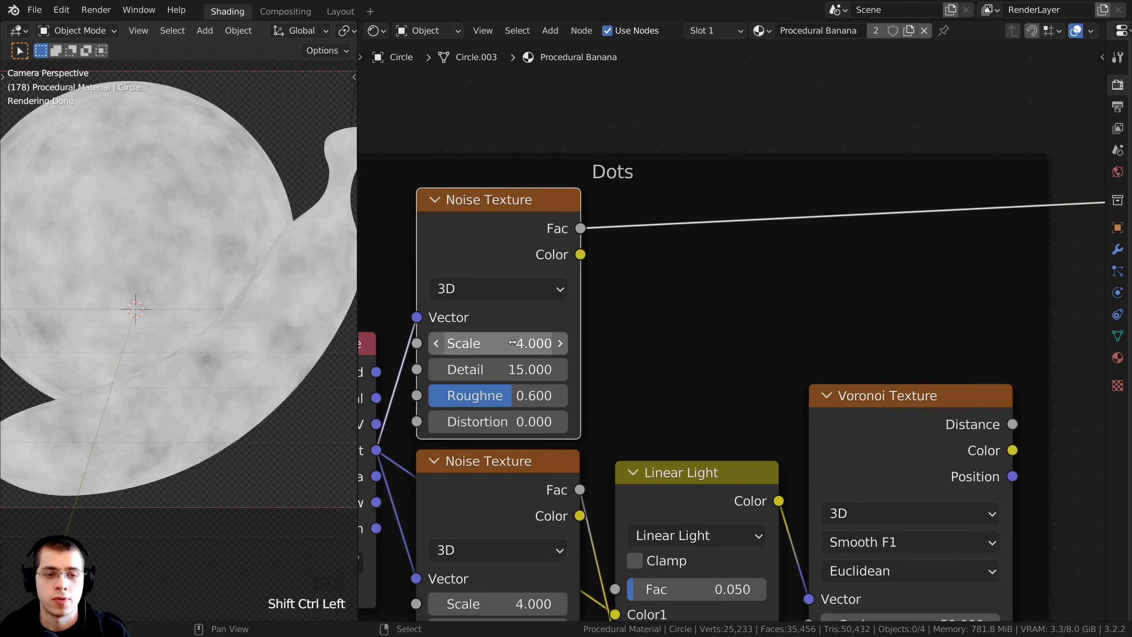
left_click(489, 342)
type("5")
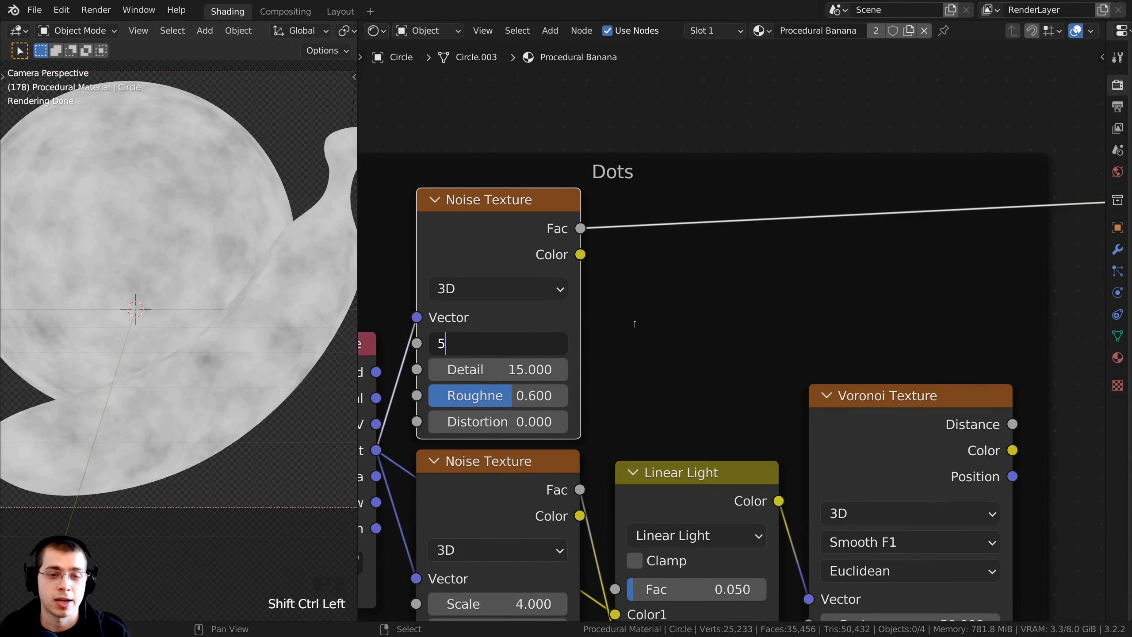
left_click(633, 323)
scroll(676, 317, "down", 1)
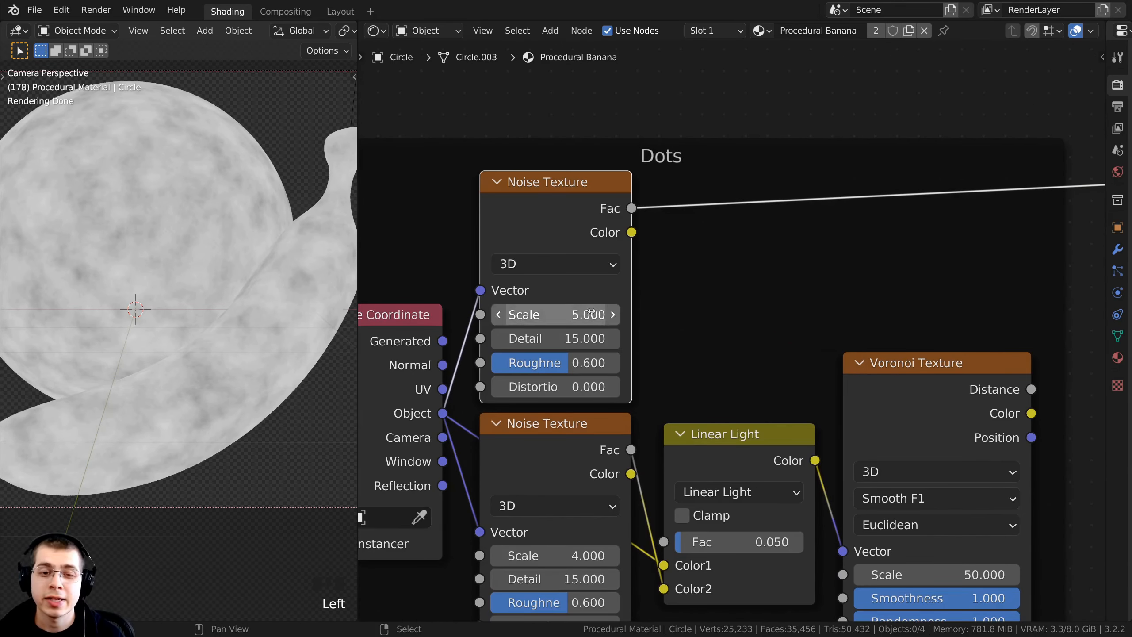
left_click(540, 361)
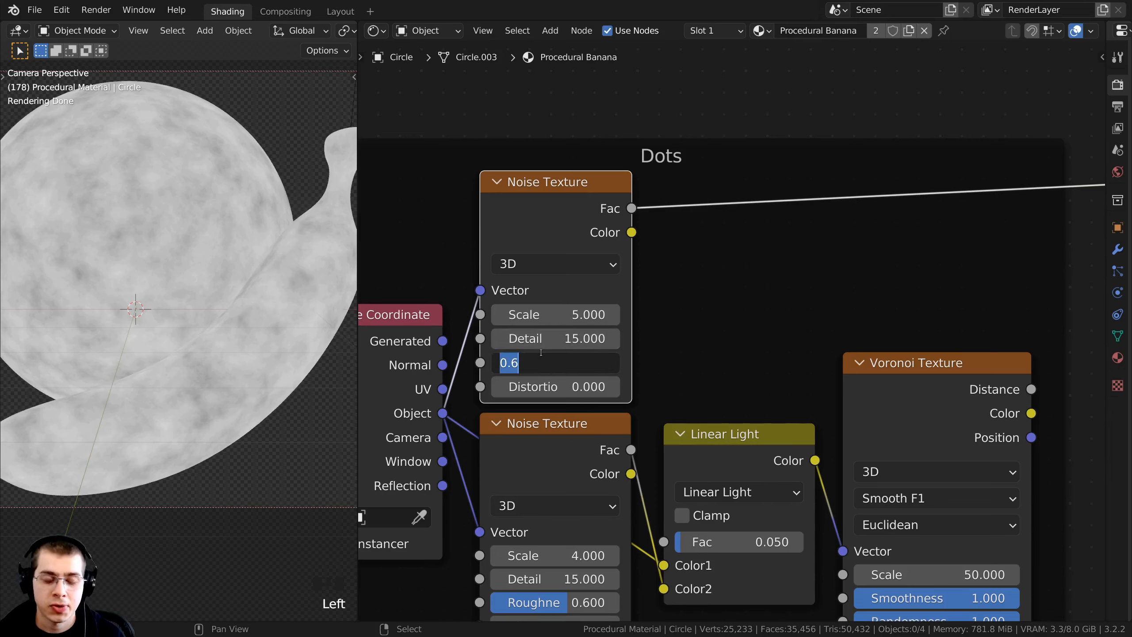
type(".55")
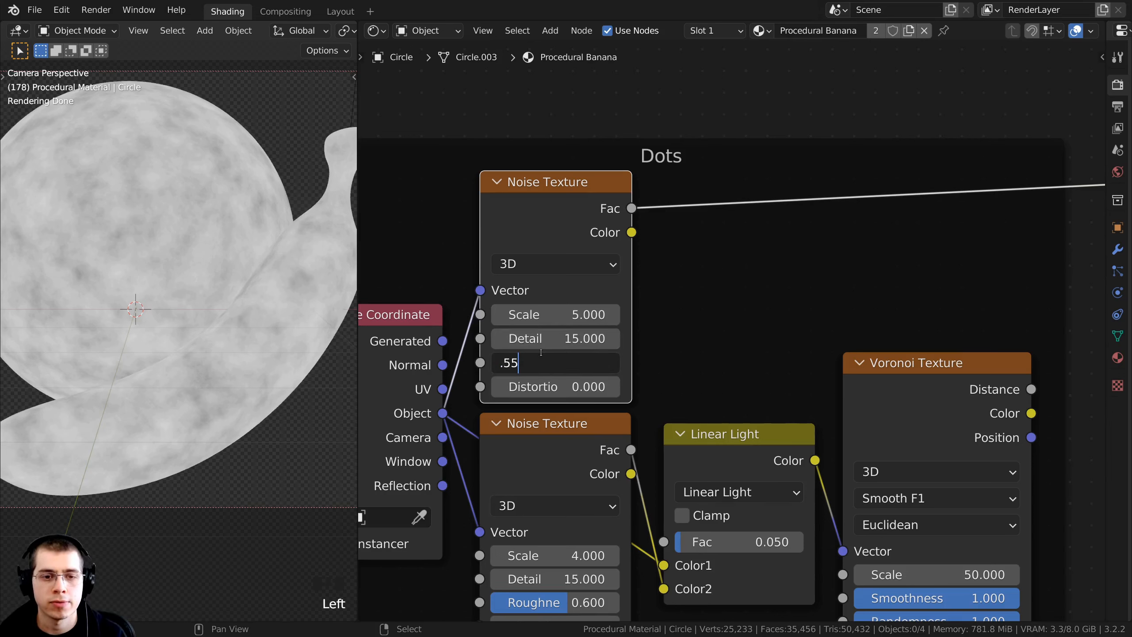
key("Return")
scroll(543, 230, "down", 2)
left_click_drag(543, 230, 560, 214)
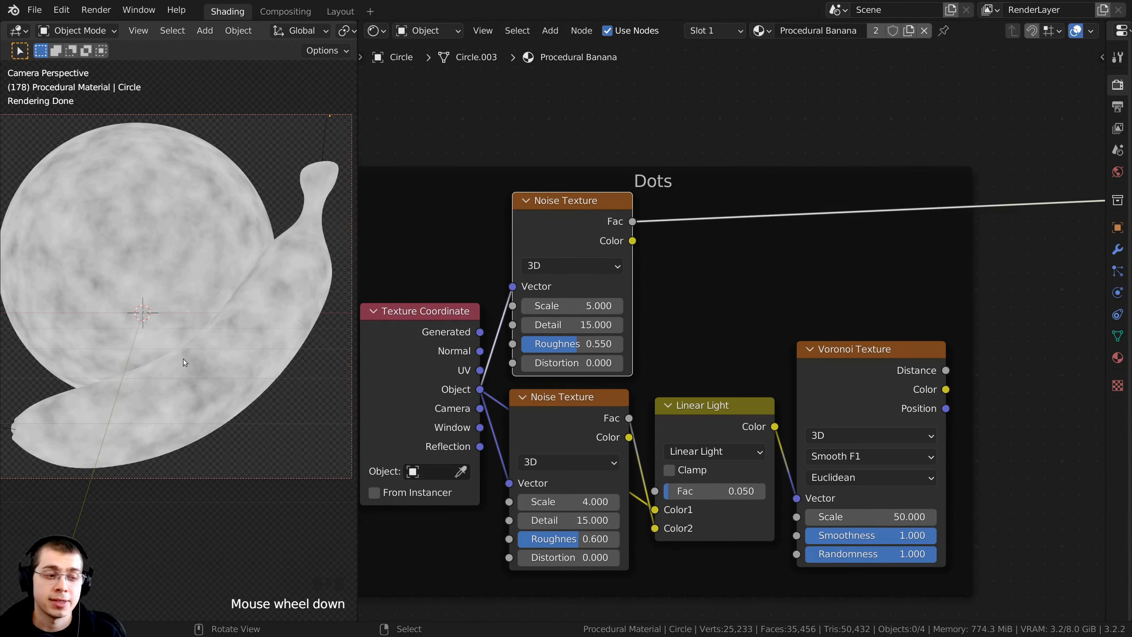
- Insert a ColorRamp node after the upper Noise Texture's Fac output and position it above the Voronoi Texture
middle_click_drag(693, 253, 621, 263)
middle_click_drag(753, 298, 664, 287)
scroll(741, 292, "down", 1)
middle_click_drag(186, 228, 209, 233, "shift")
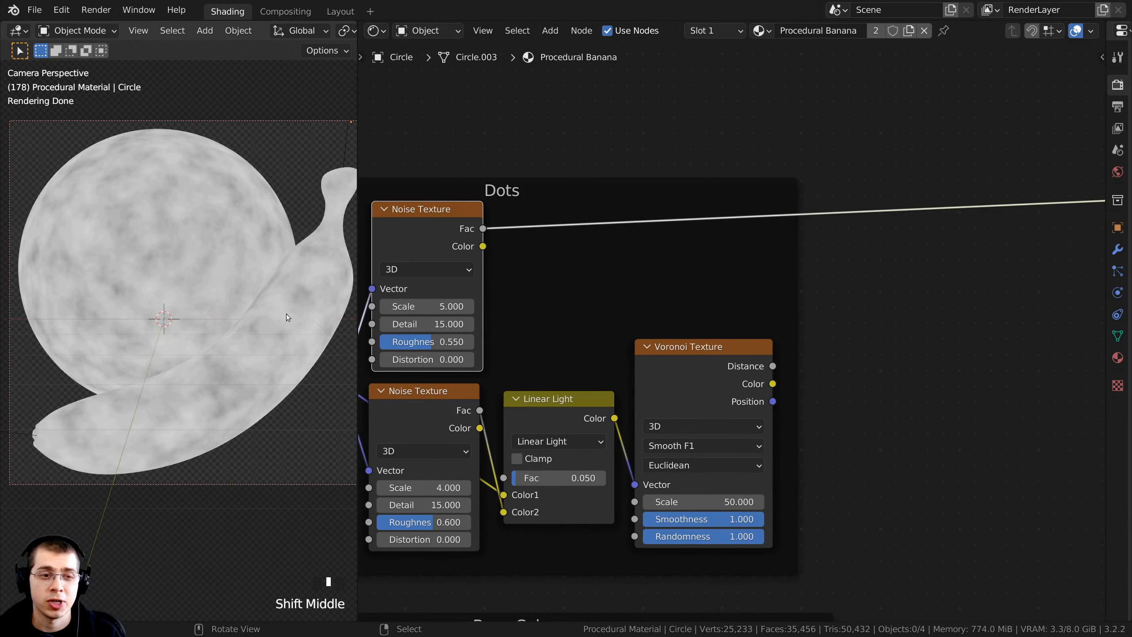
middle_click_drag(596, 184, 603, 185)
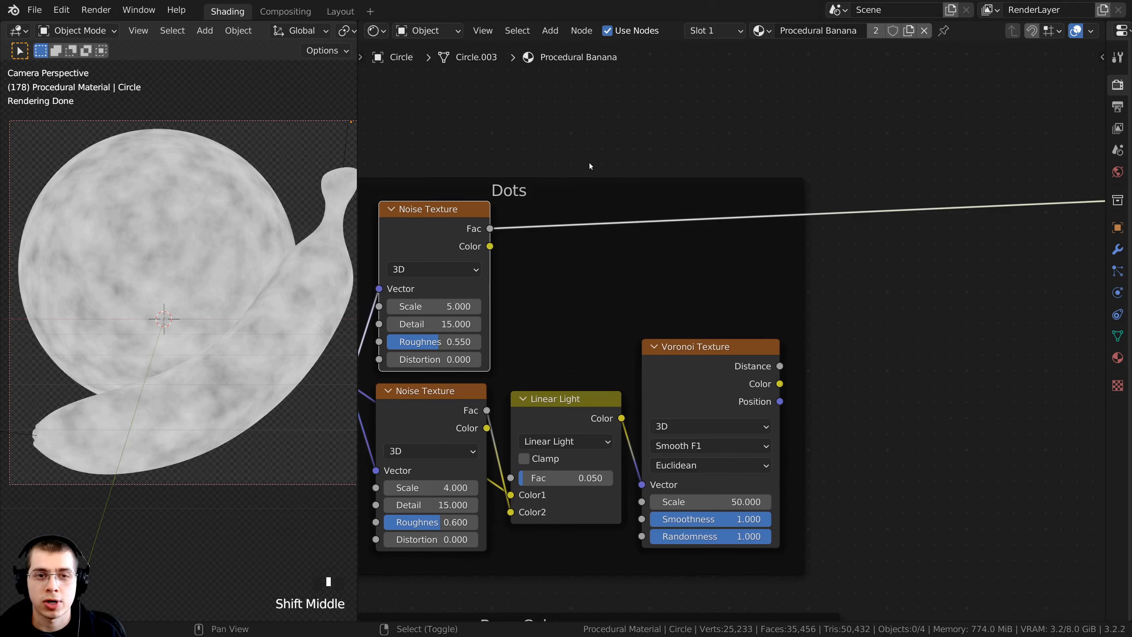
key("shift+a")
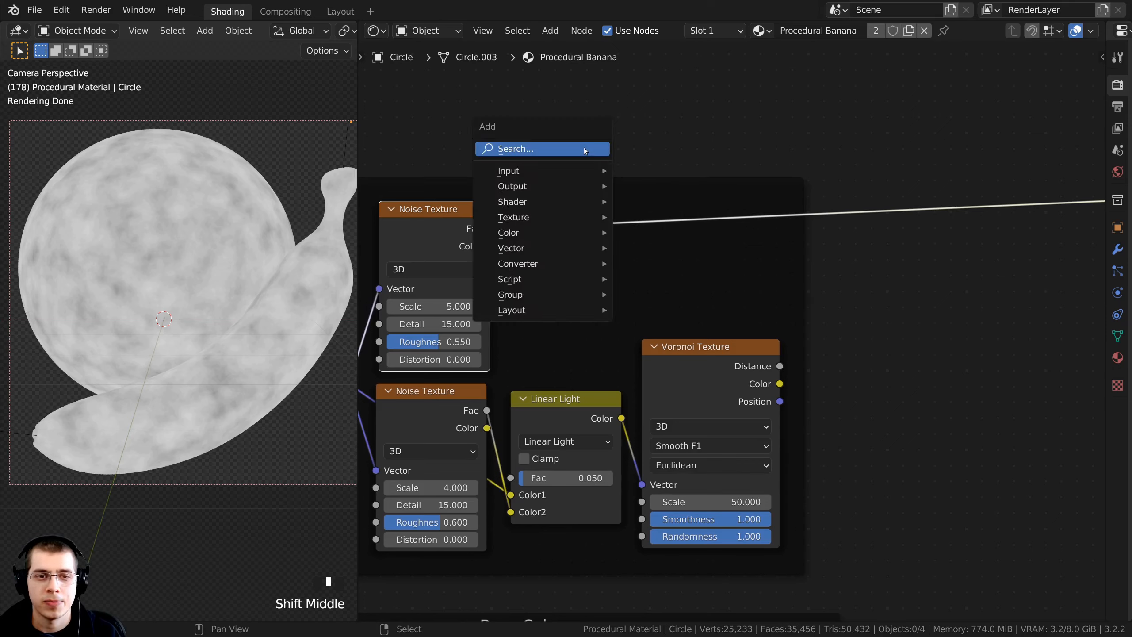
left_click(585, 151)
type("col")
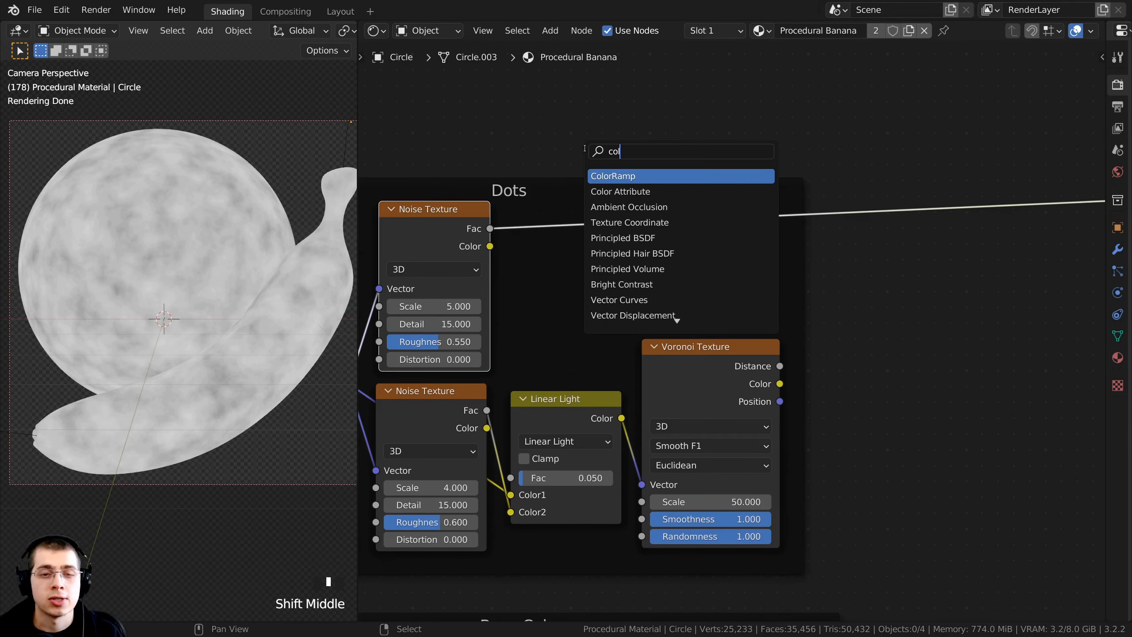
left_click(614, 176)
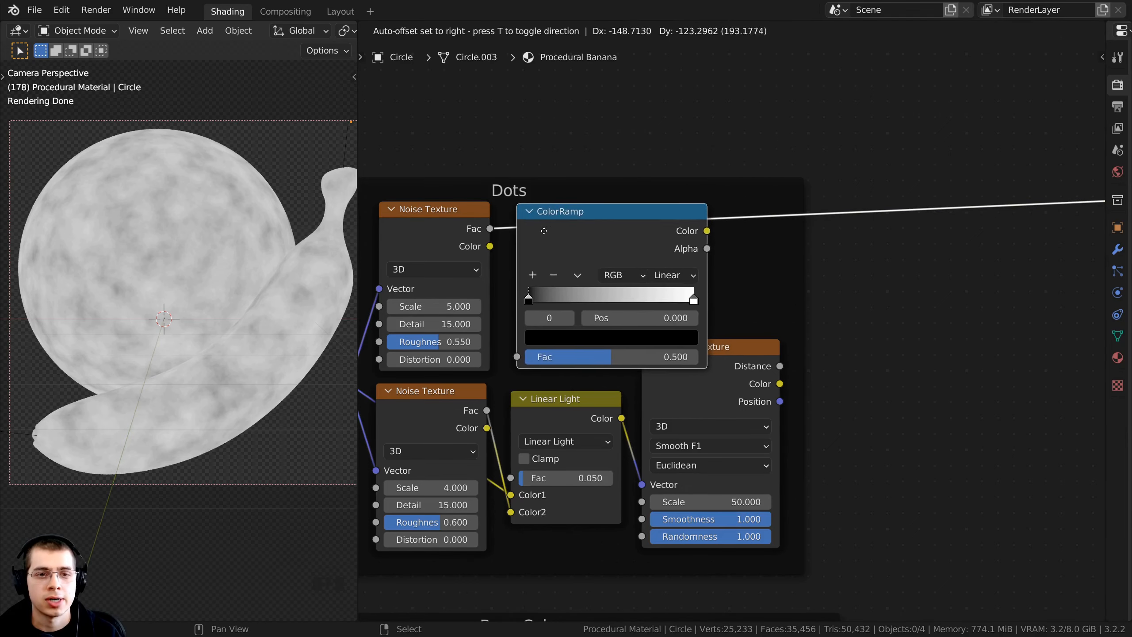
left_click(573, 182)
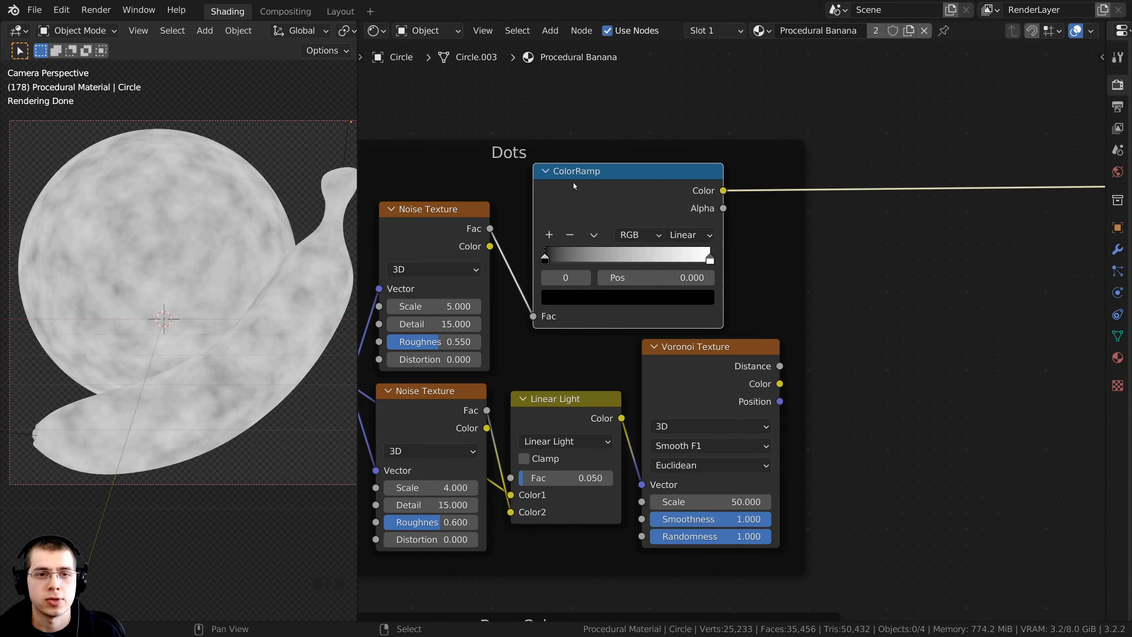
scroll(609, 215, "down", 1)
left_click_drag(581, 184, 583, 182)
left_click_drag(623, 216, 618, 212)
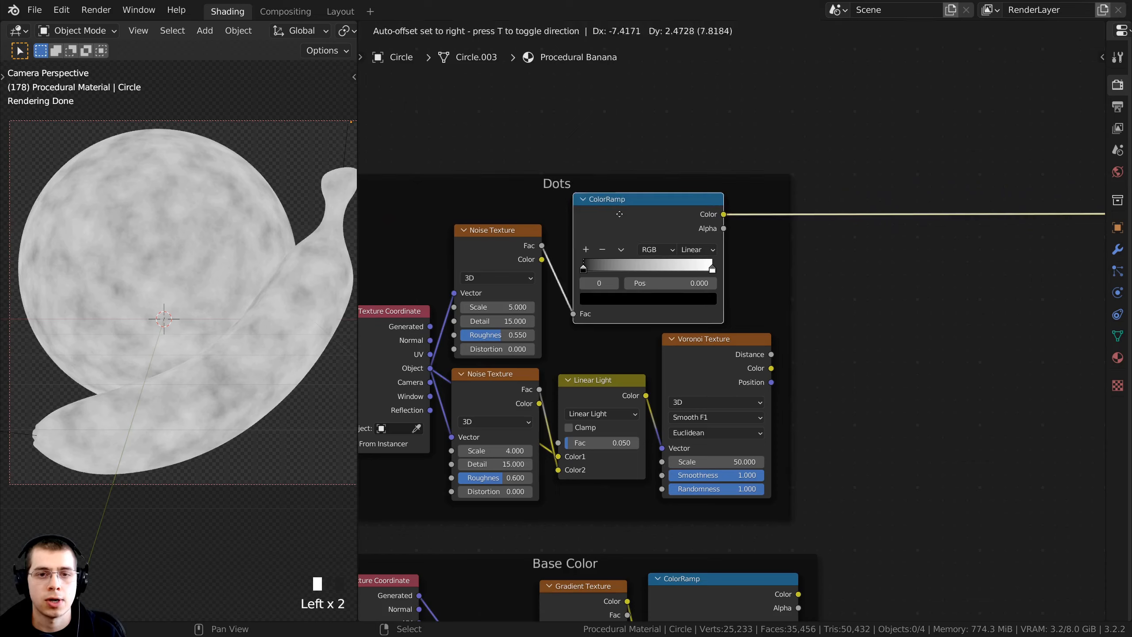
- Sharpen the noise into high-contrast patches by setting the ColorRamp's white stop to about 0.545 and the black stop just below it
middle_click_drag(682, 241, 544, 243)
scroll(544, 243, "up", 3)
left_click_drag(401, 264, 442, 264)
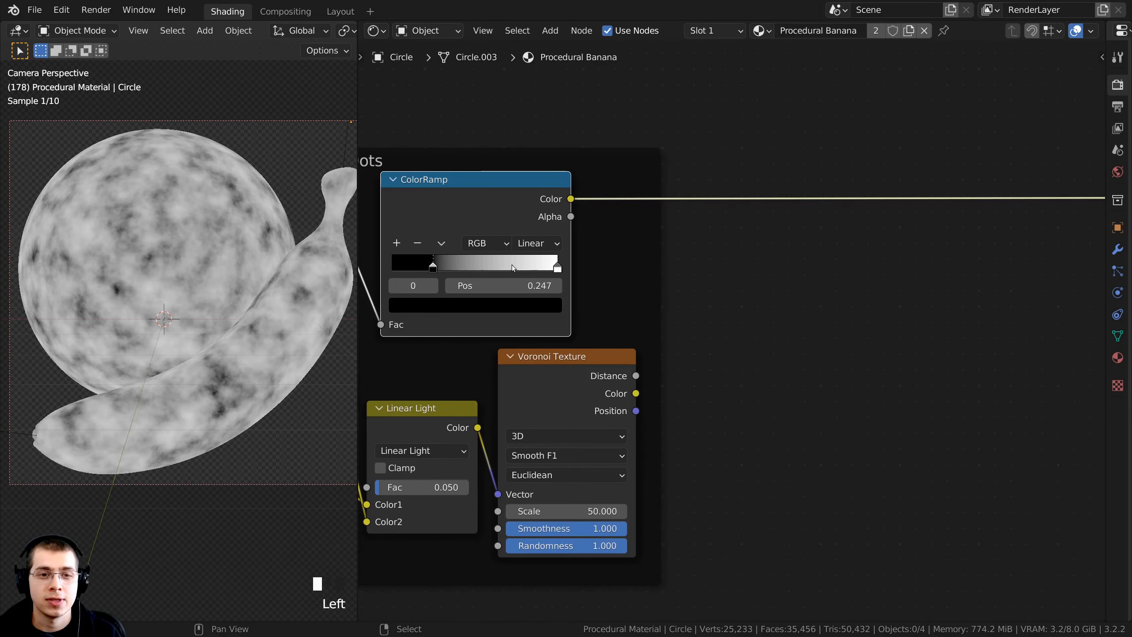
left_click_drag(557, 266, 506, 268)
left_click_drag(433, 267, 466, 268)
middle_click_drag(538, 284, 589, 310)
scroll(588, 310, "up", 5)
left_click_drag(495, 289, 497, 288)
left_click_drag(486, 288, 501, 287)
middle_click_drag(525, 274, 629, 258)
scroll(629, 258, "down", 7)
left_click_drag(615, 194, 630, 189)
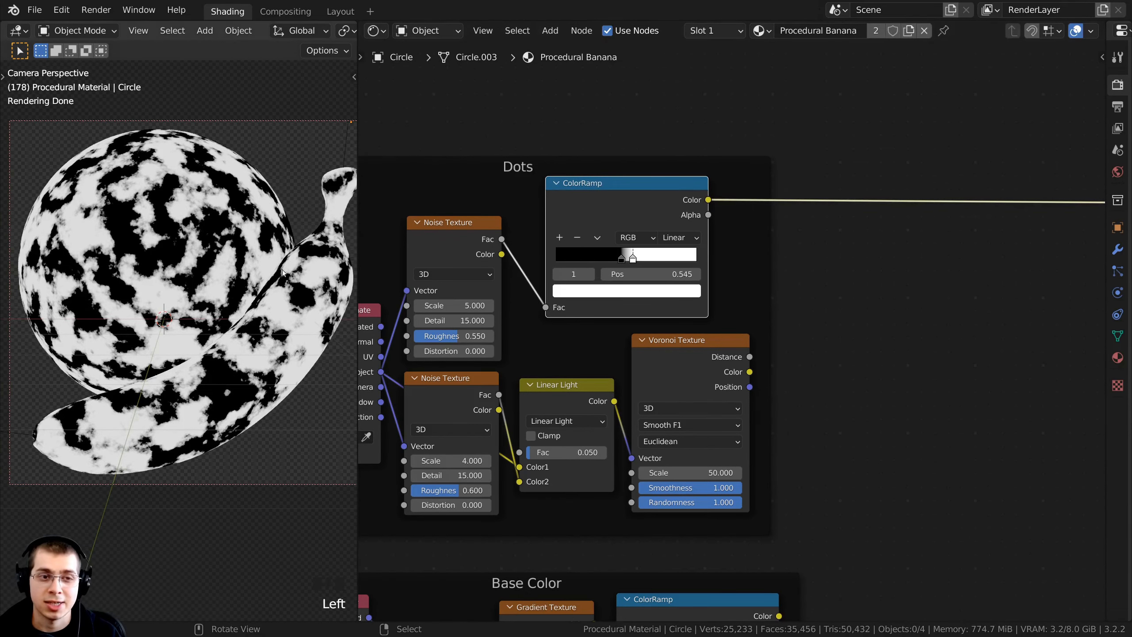
- Combine the ColorRamp's Color and the Voronoi Texture's Distance in a new Mix node
scroll(599, 226, "up", 1)
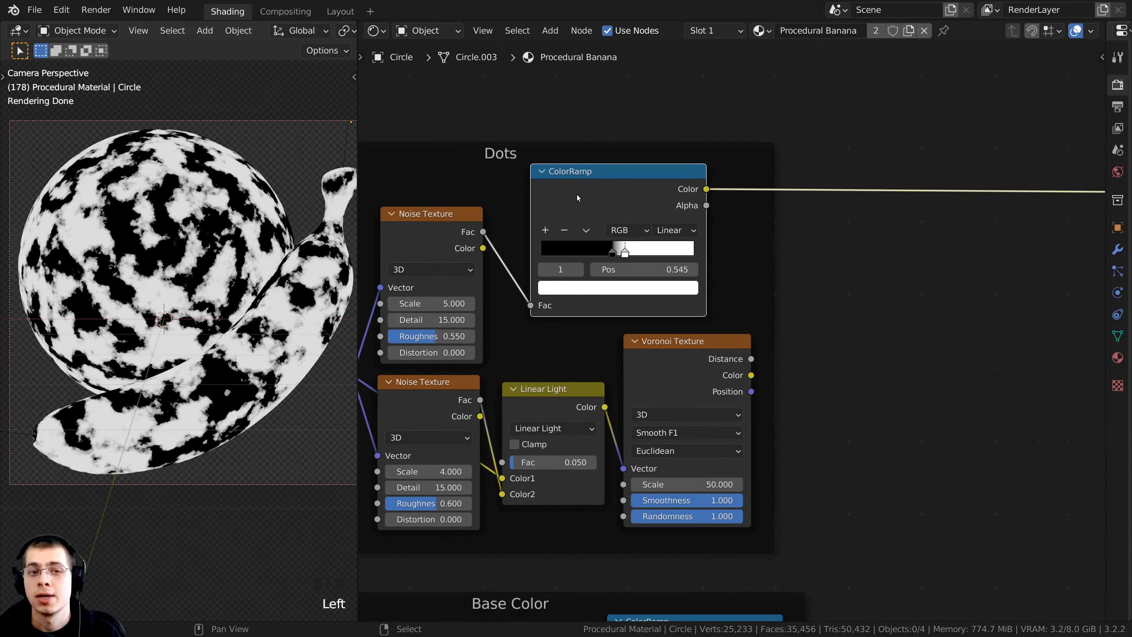
left_click(676, 354)
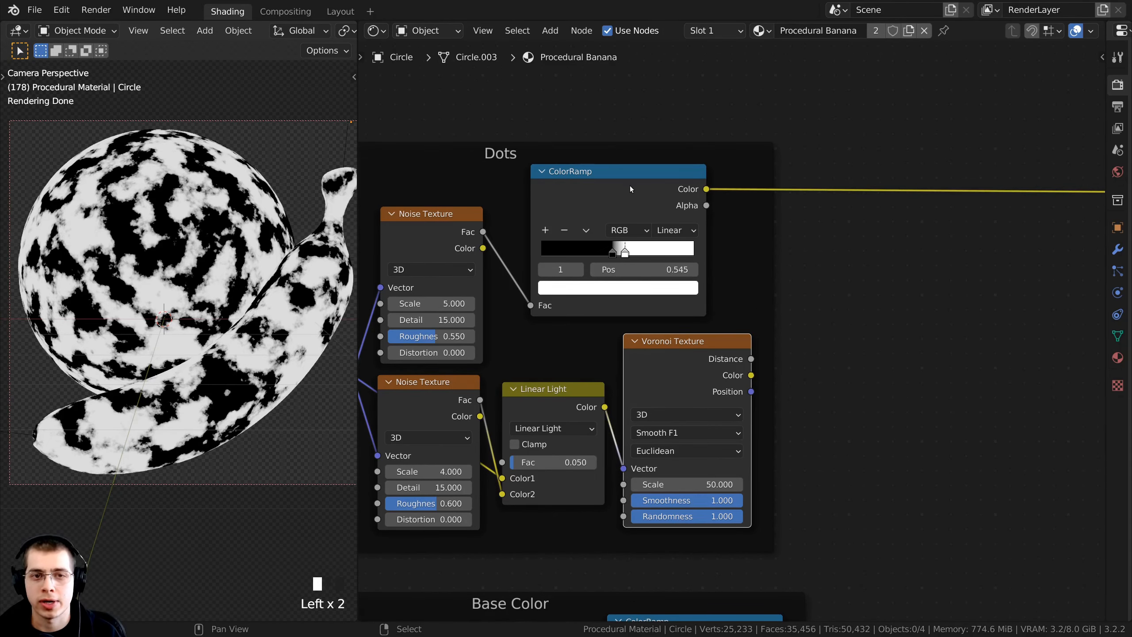
left_click(601, 188)
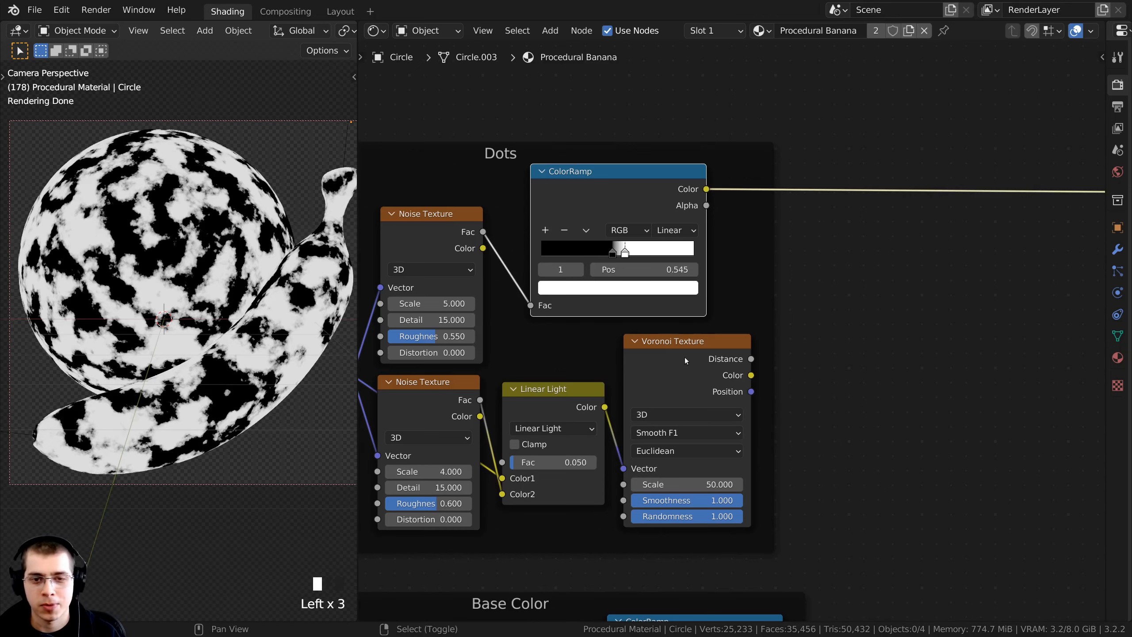
left_click(681, 371, "shift")
scroll(713, 365, "down", 1)
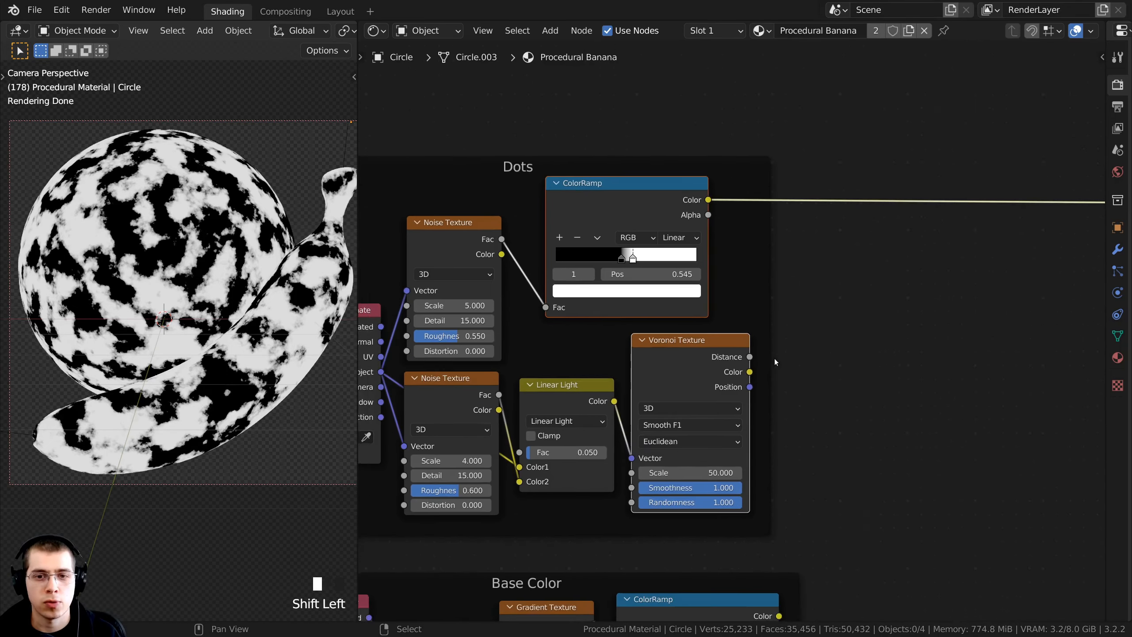
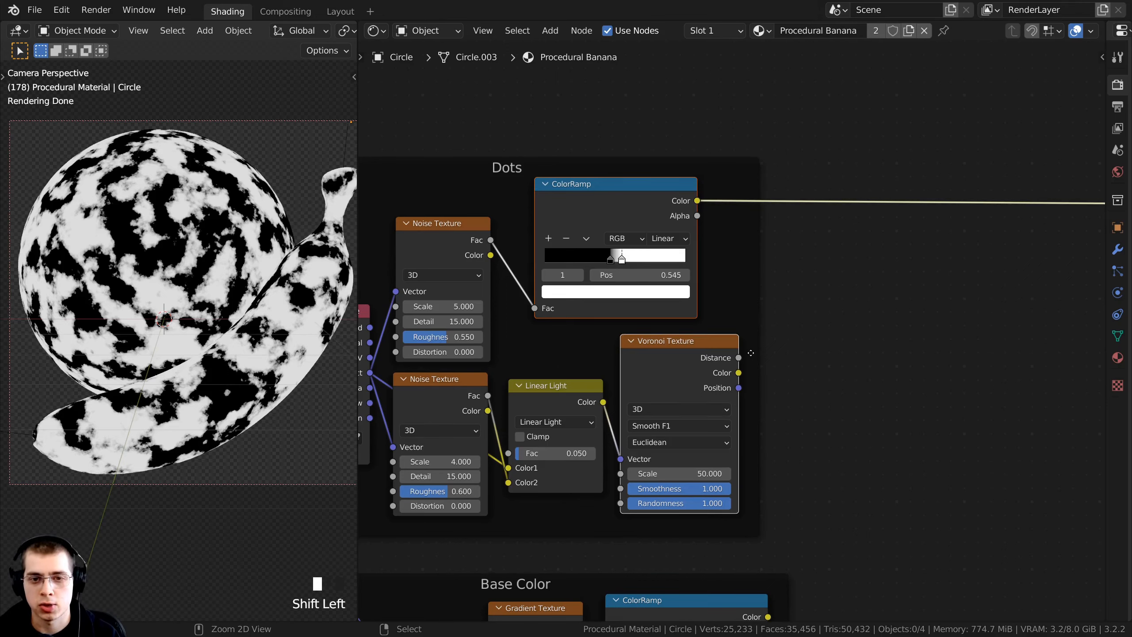
key("ctrl+0")
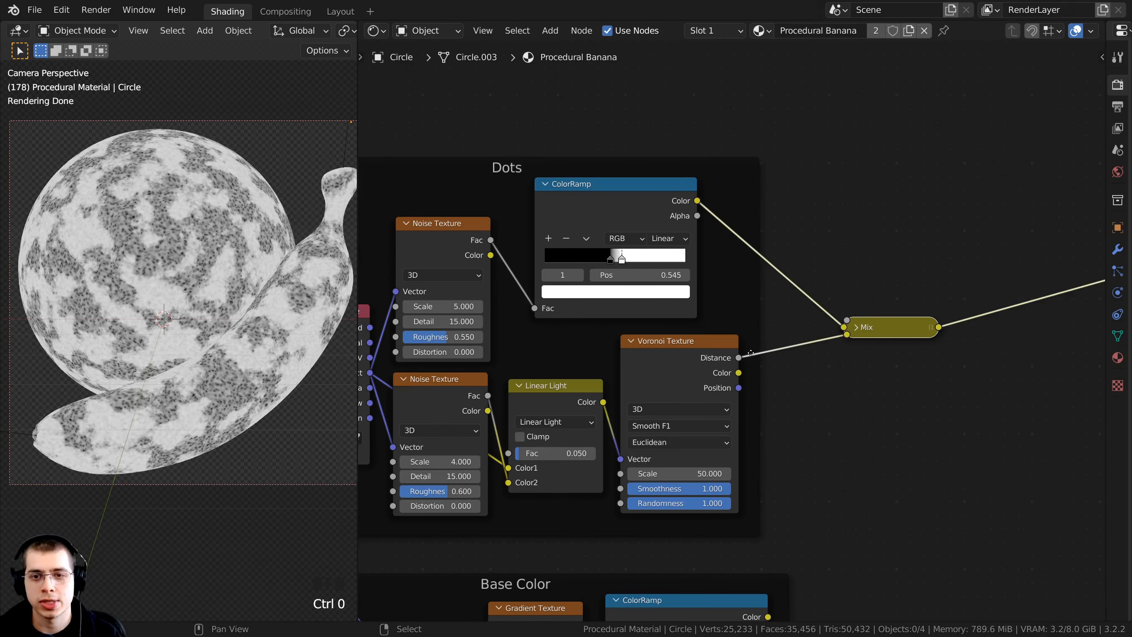
- Expand the Mix node and place it inside the Dots frame, just after the ColorRamp and Voronoi Texture nodes
left_click(855, 327)
left_click_drag(858, 332, 804, 252)
left_click(617, 203)
left_click(671, 374)
left_click_drag(628, 216, 632, 222)
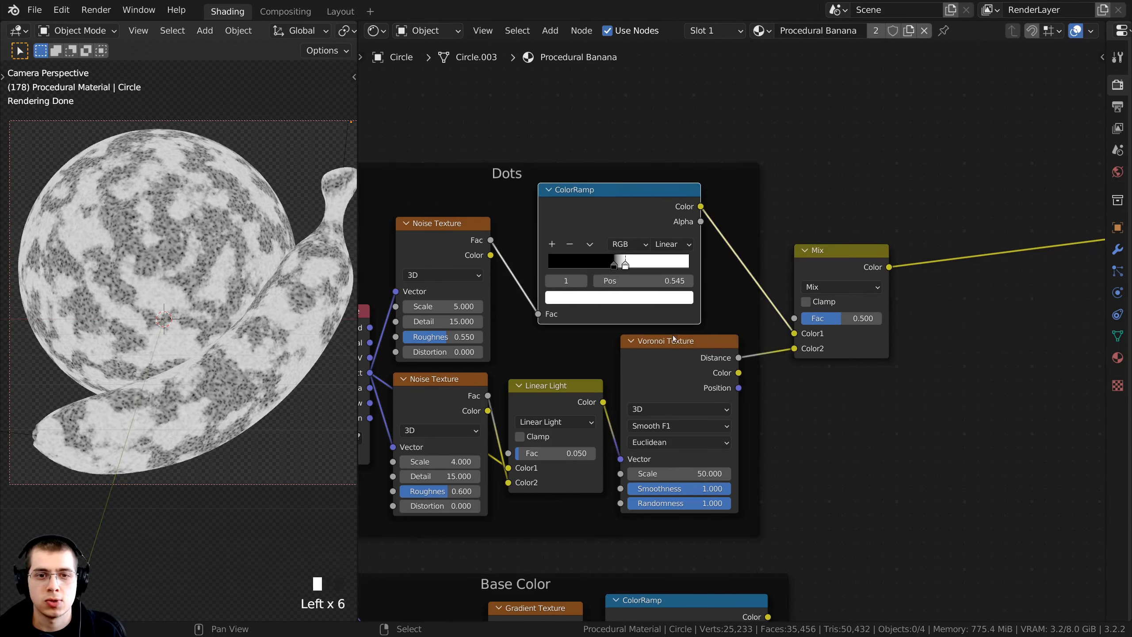
left_click(673, 341)
middle_click_drag(678, 328, 622, 335)
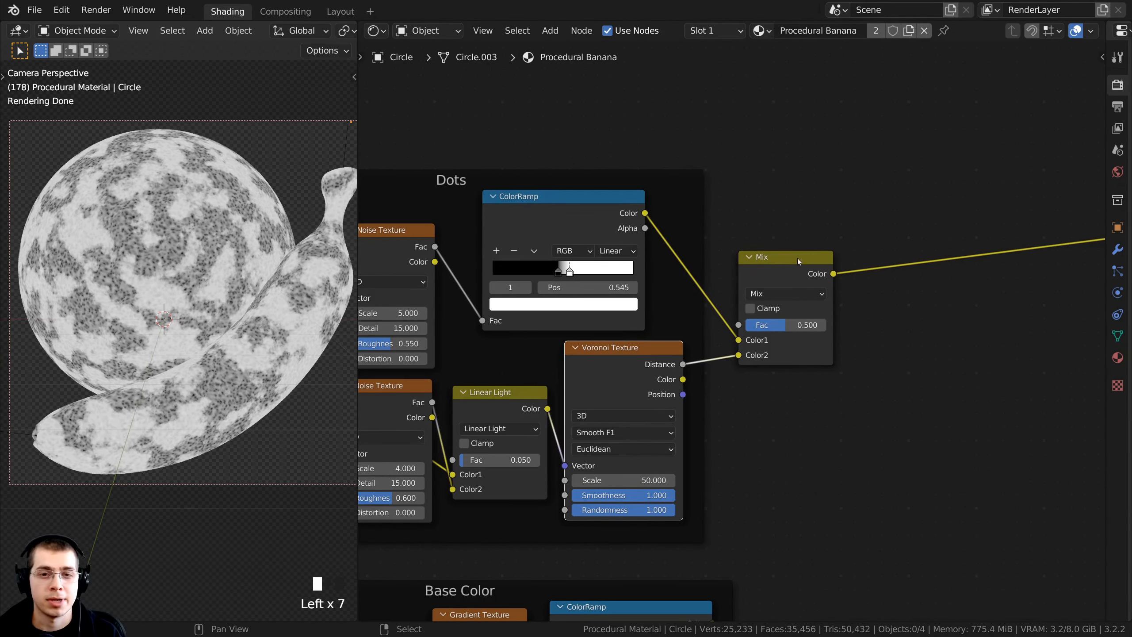
left_click_drag(797, 261, 757, 283)
scroll(784, 307, "up", 2)
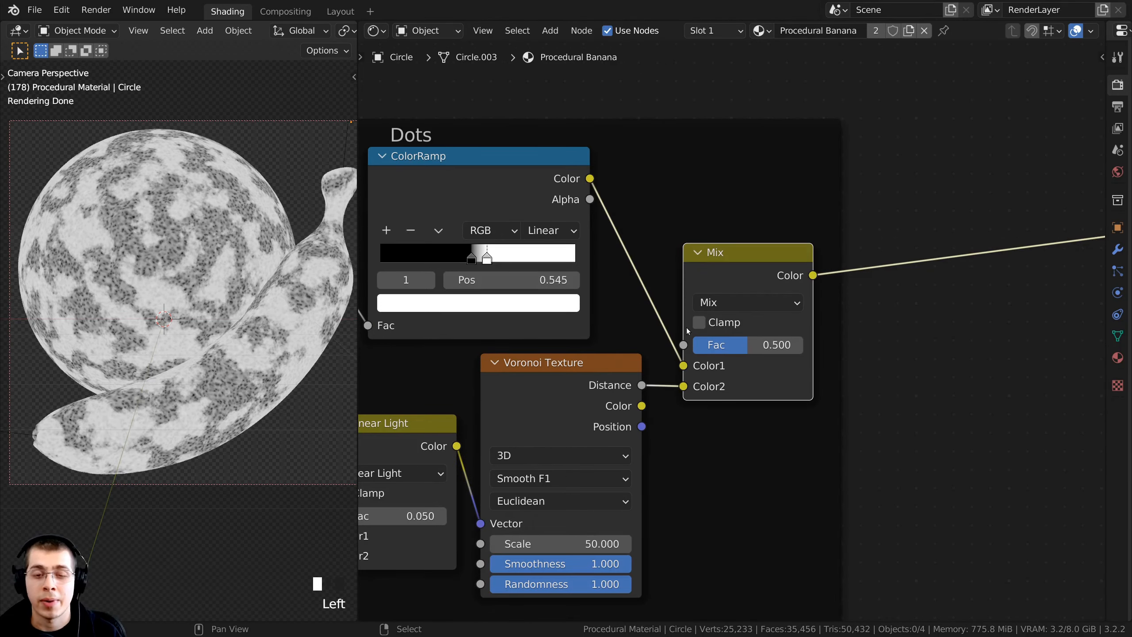
- Set the Mix node's blend mode to Lighten with a factor of 1, and nudge the ColorRamp node slightly upward
left_click(721, 302)
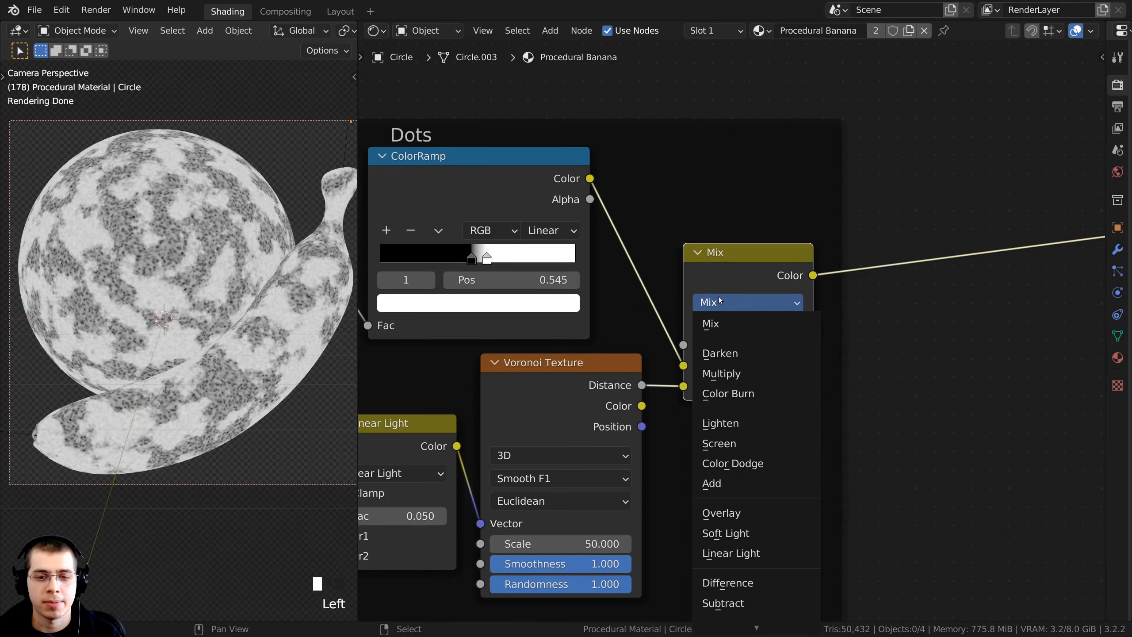
left_click(726, 424)
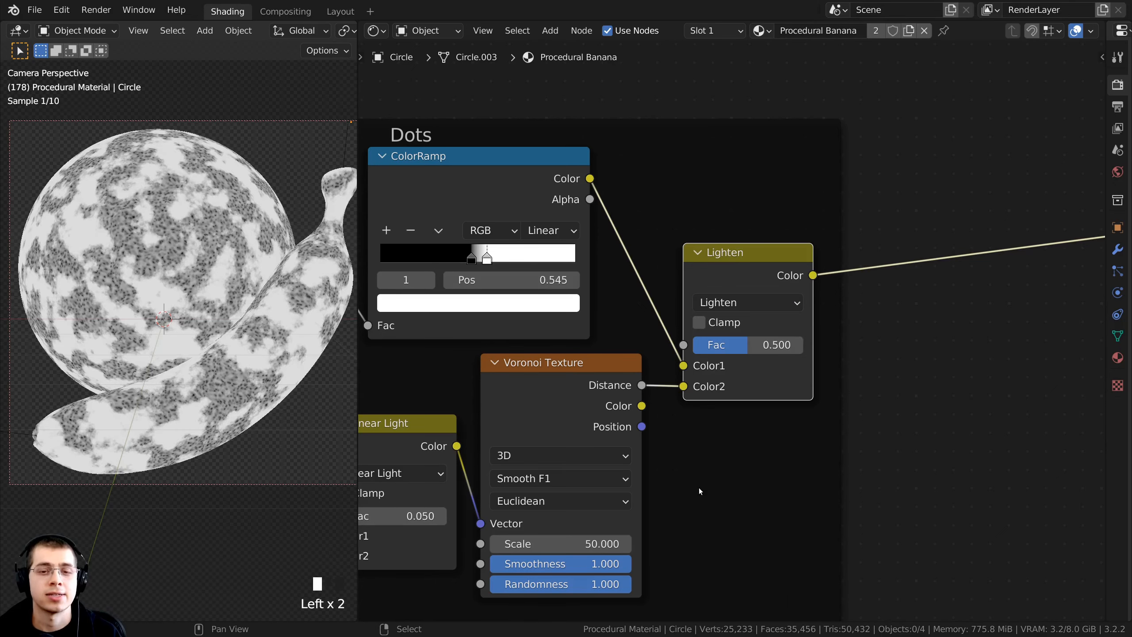
left_click_drag(749, 345, 805, 346)
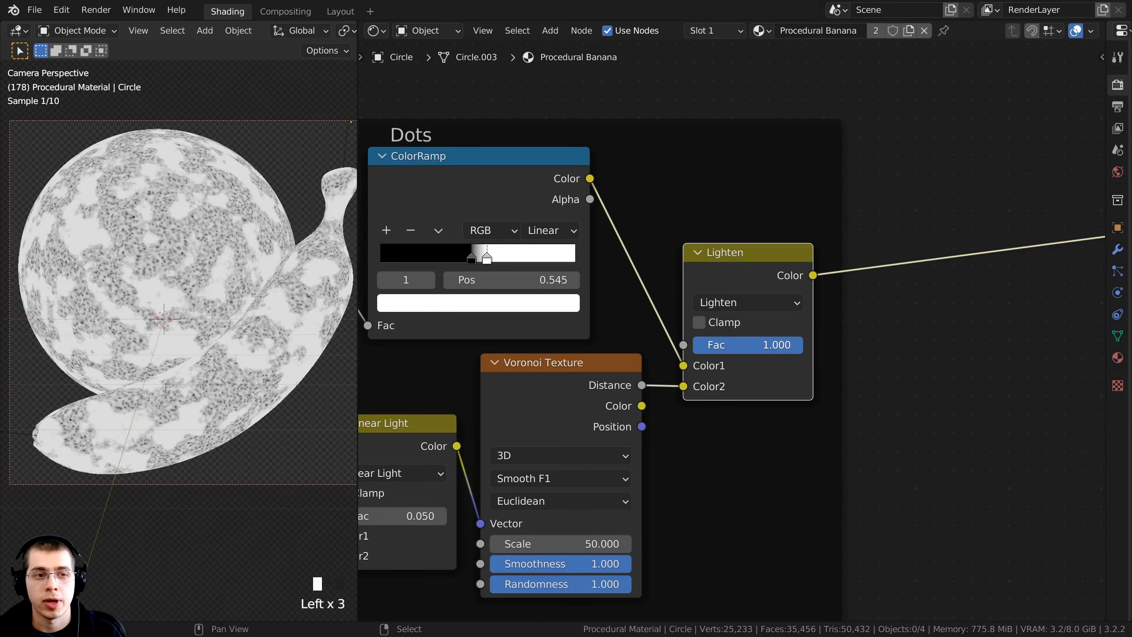
middle_click_drag(622, 337, 672, 335)
left_click_drag(525, 185, 525, 177)
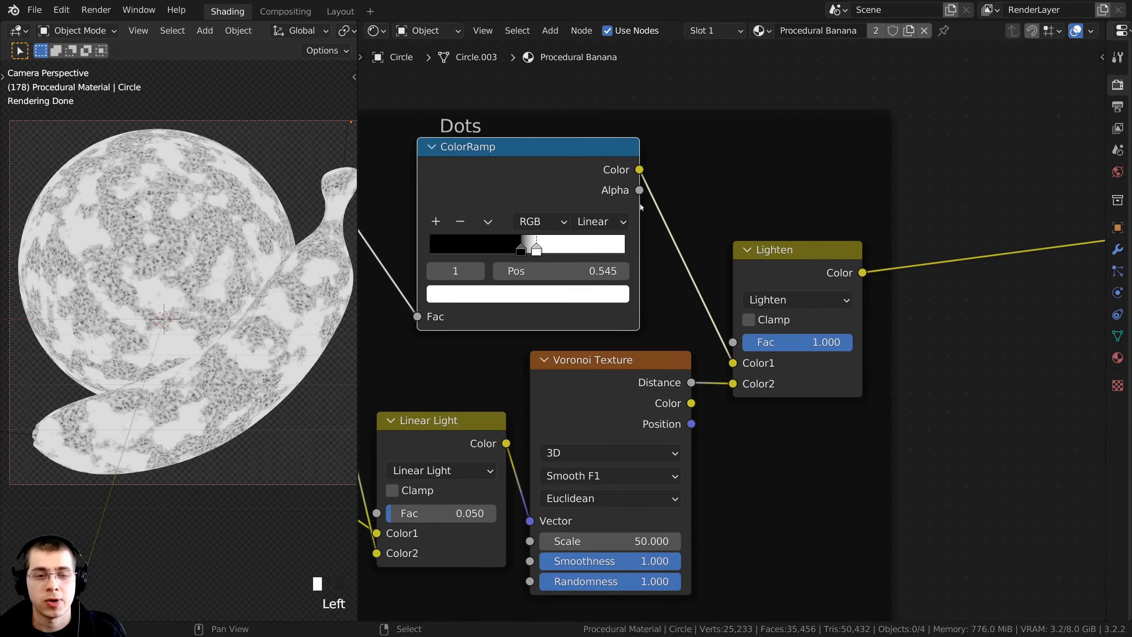
- Examine the noise-masked Voronoi dots up close on the banana and sphere
left_click(625, 395)
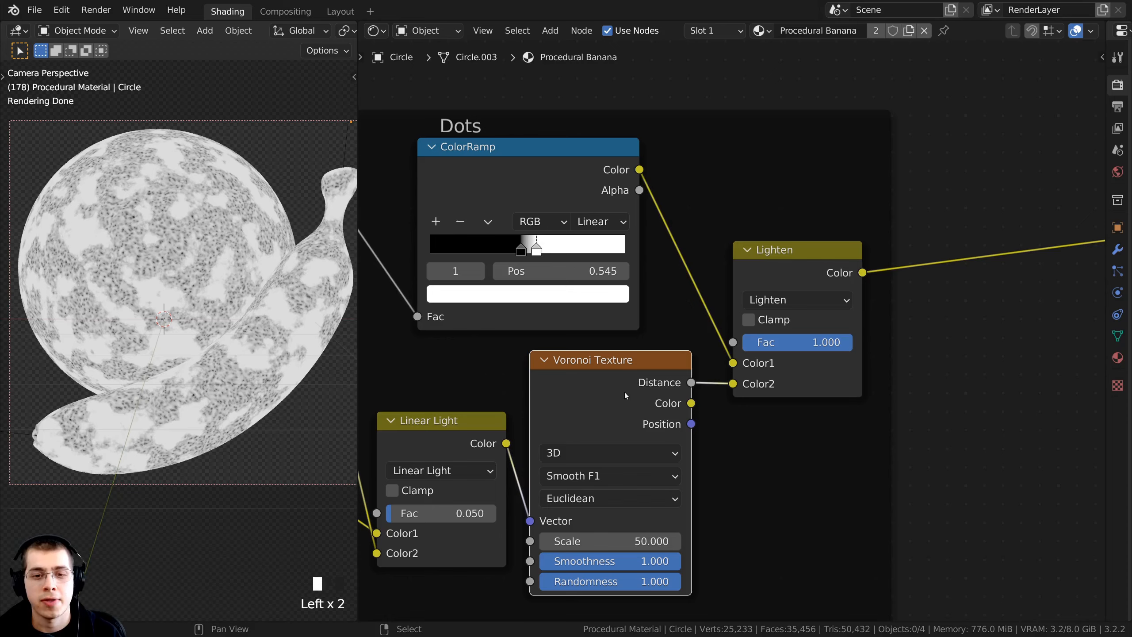
middle_click_drag(765, 391, 733, 397, "shift")
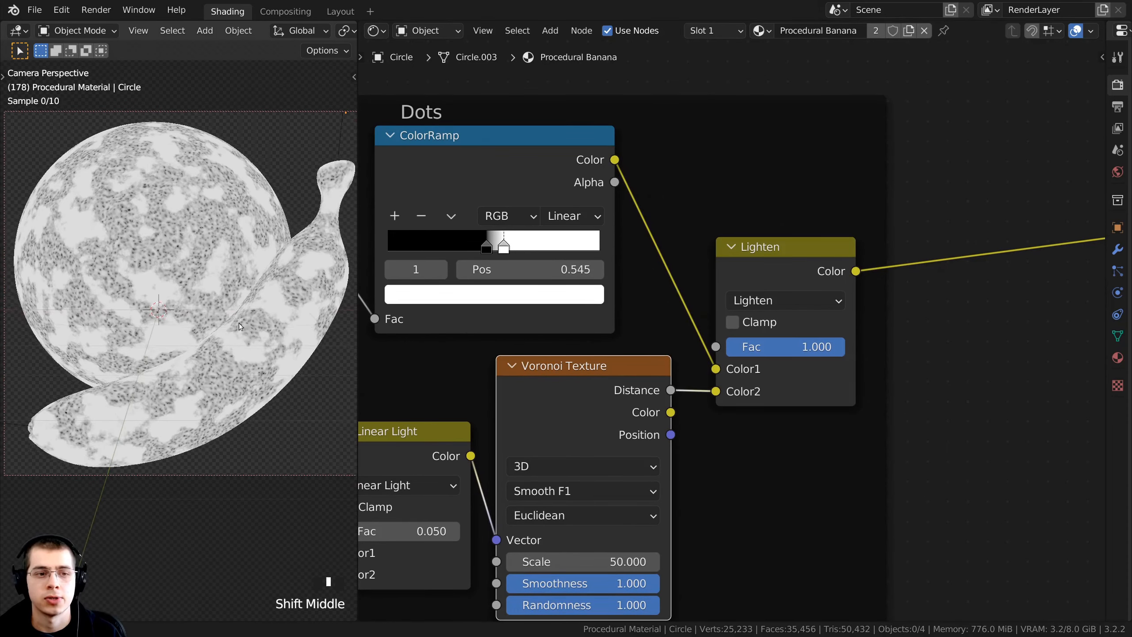
scroll(757, 317, "down", 3)
mouse_move(798, 344)
left_mouse_down()
mouse_move(715, 343)
mouse_move(805, 343)
left_mouse_up()
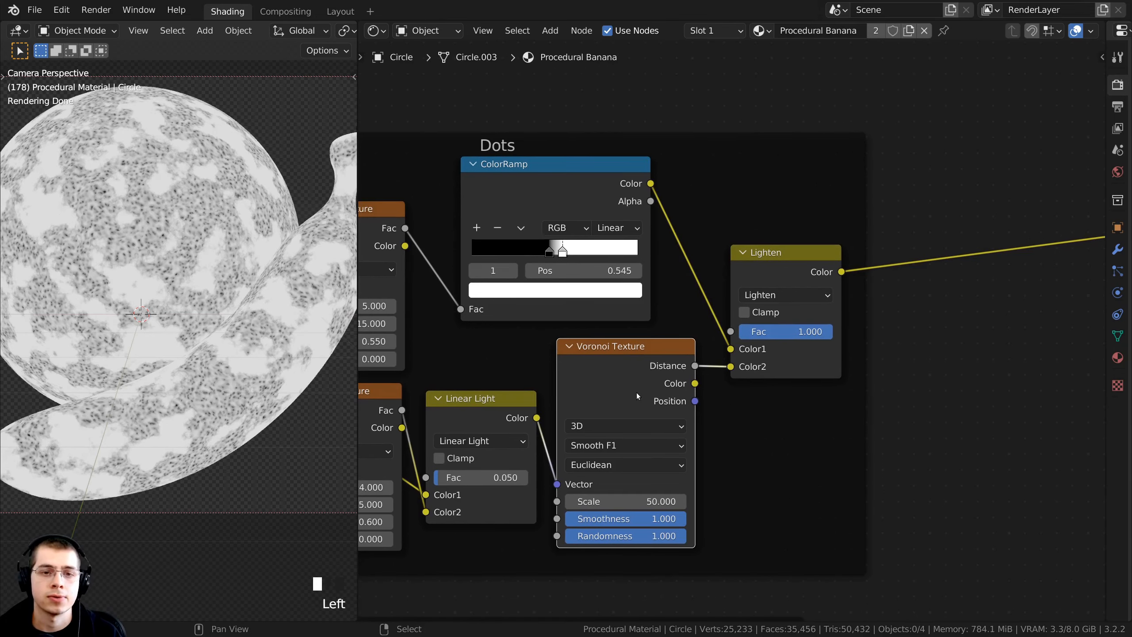
scroll(197, 280, "up", 3)
scroll(172, 301, "up", 2)
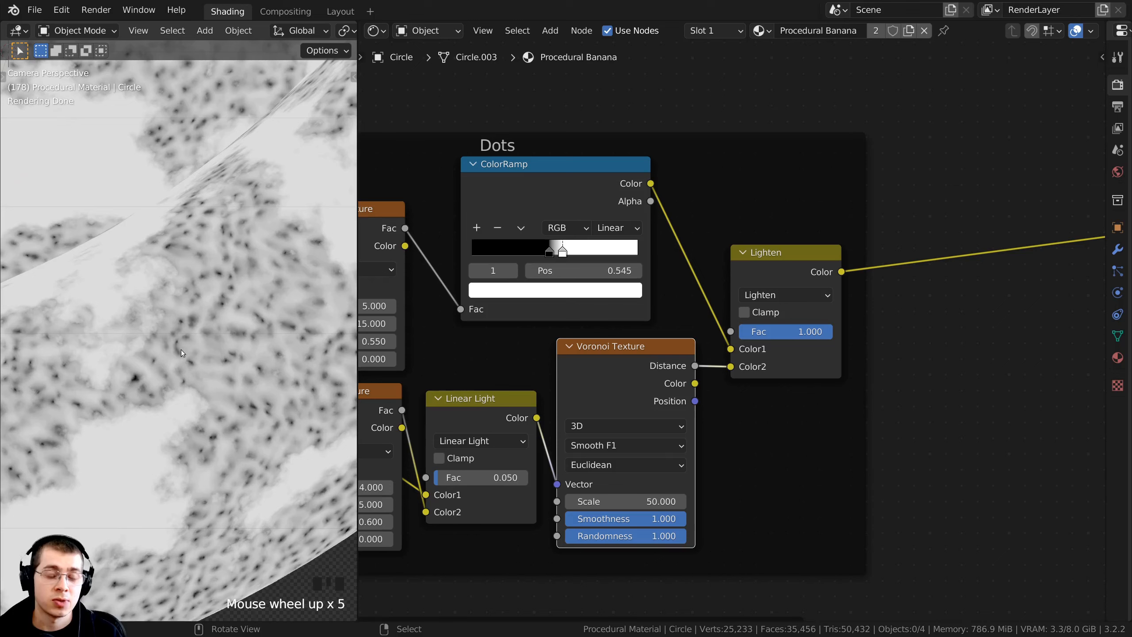
middle_click_drag(503, 349, 466, 369)
- Duplicate the Dots frame's ColorRamp and insert the copy between the Voronoi Texture's Distance output and the Lighten node's Color2
left_click_drag(730, 291, 814, 288)
scroll(551, 325, "down", 3)
middle_click_drag(551, 325, 577, 328)
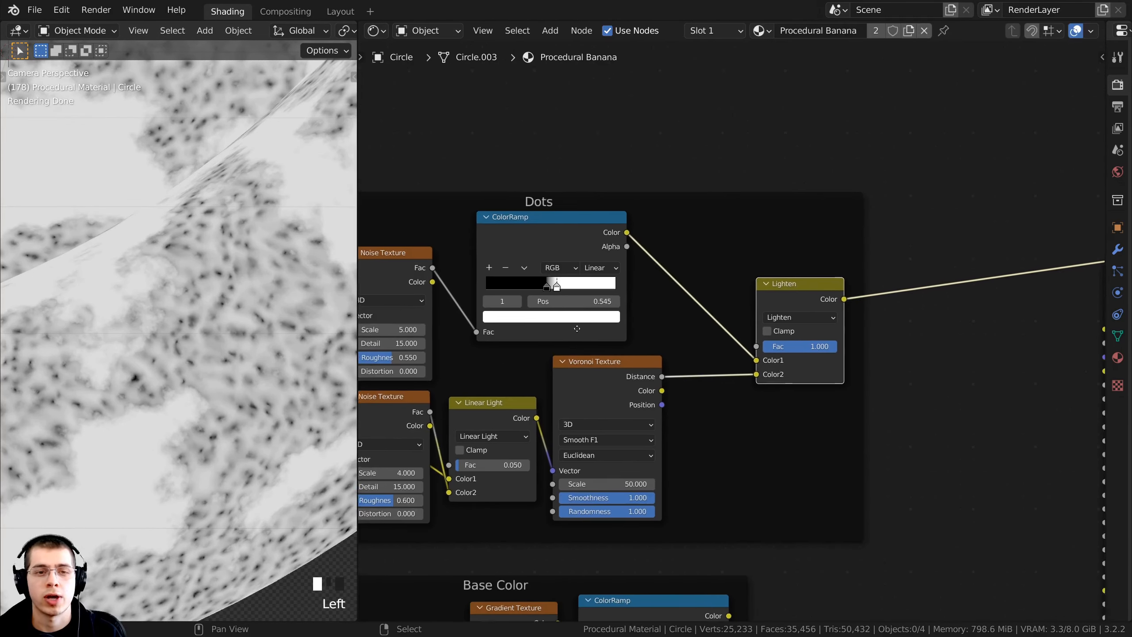
left_click_drag(521, 226, 573, 223)
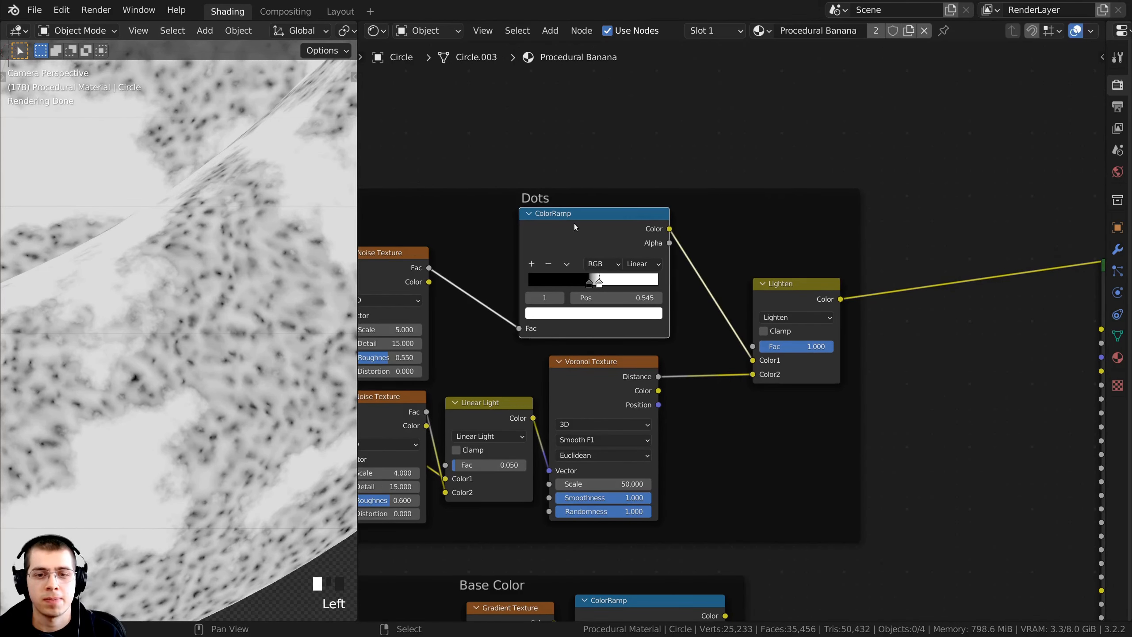
key("shift+d")
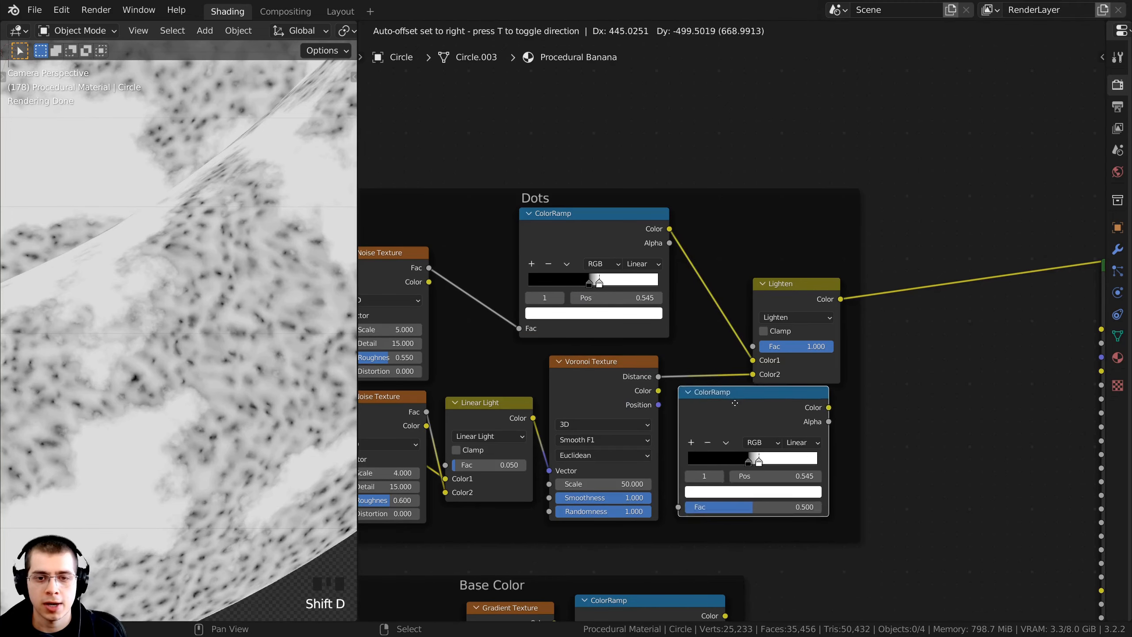
left_click(758, 381)
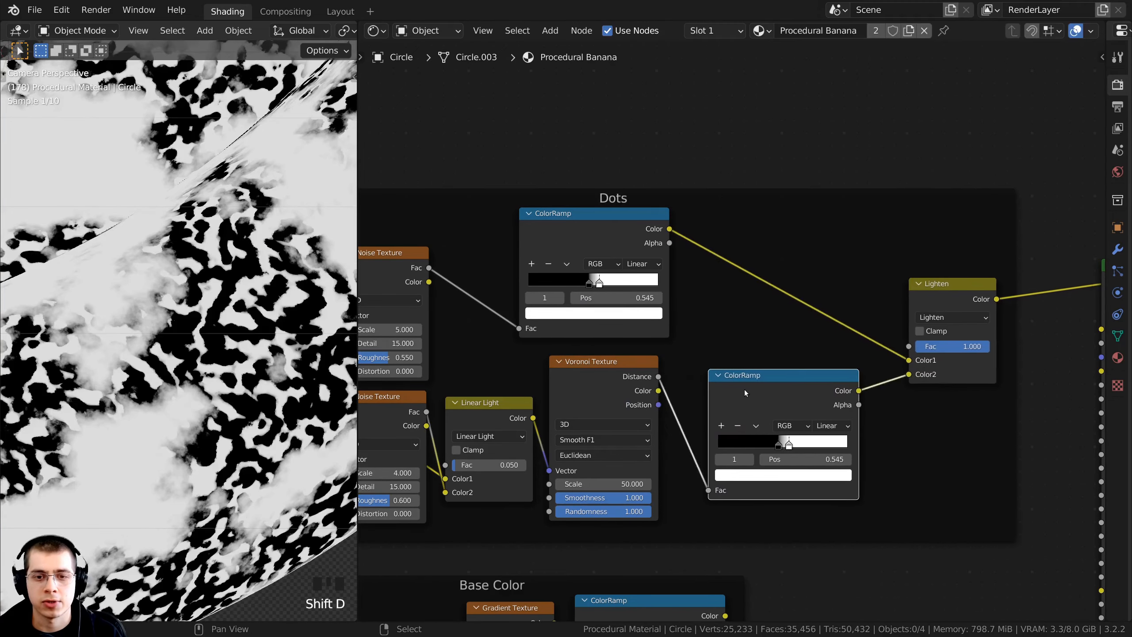
- Tidy the Dots frame by stacking both ColorRamps beside a closer Lighten node, and shift the whole frame away from the Principled BSDF
left_click_drag(745, 376, 716, 354)
left_click_drag(945, 285, 876, 281)
left_click_drag(602, 236, 776, 231)
scroll(679, 265, "down", 2)
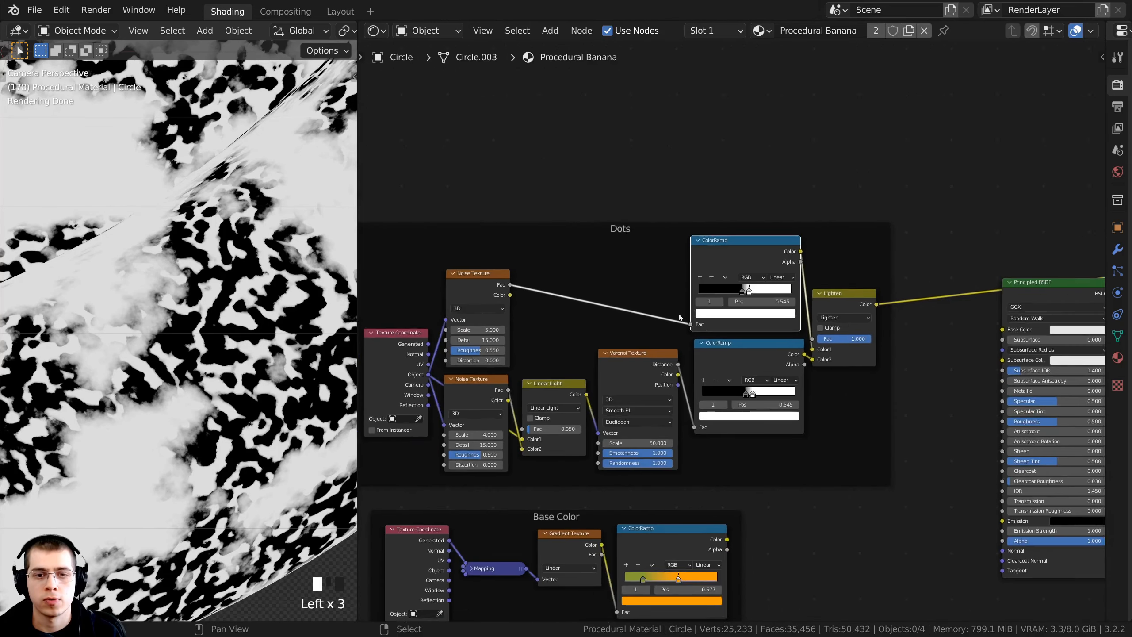
left_click_drag(677, 240, 569, 248)
middle_click_drag(600, 257, 680, 232)
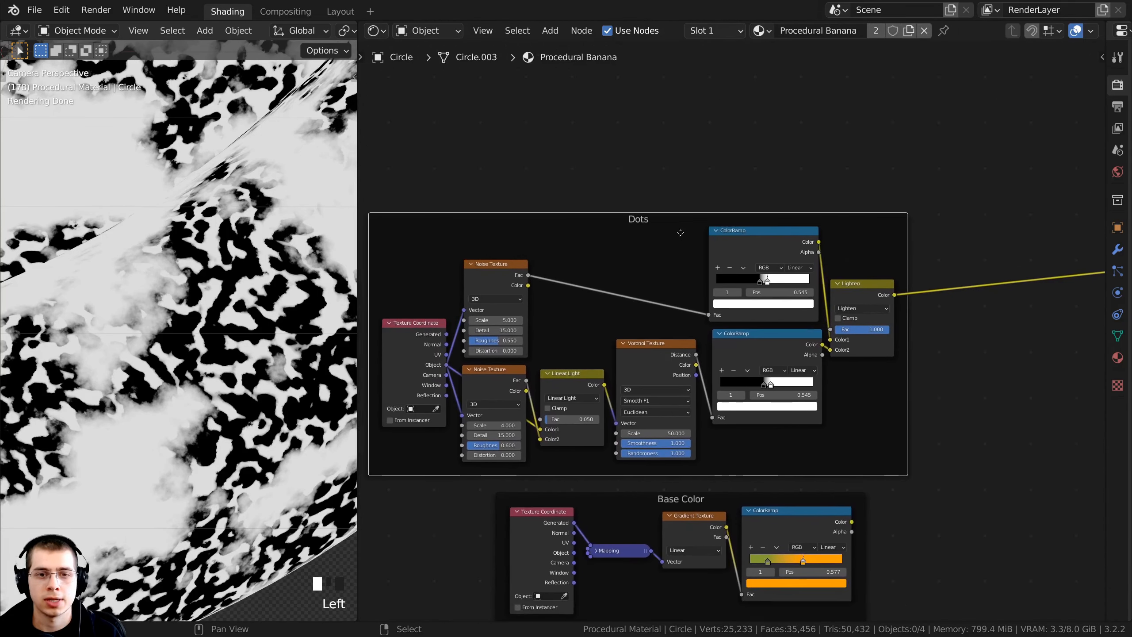
scroll(677, 232, "down", 1)
left_click_drag(654, 234, 609, 236)
scroll(654, 347, "up", 4)
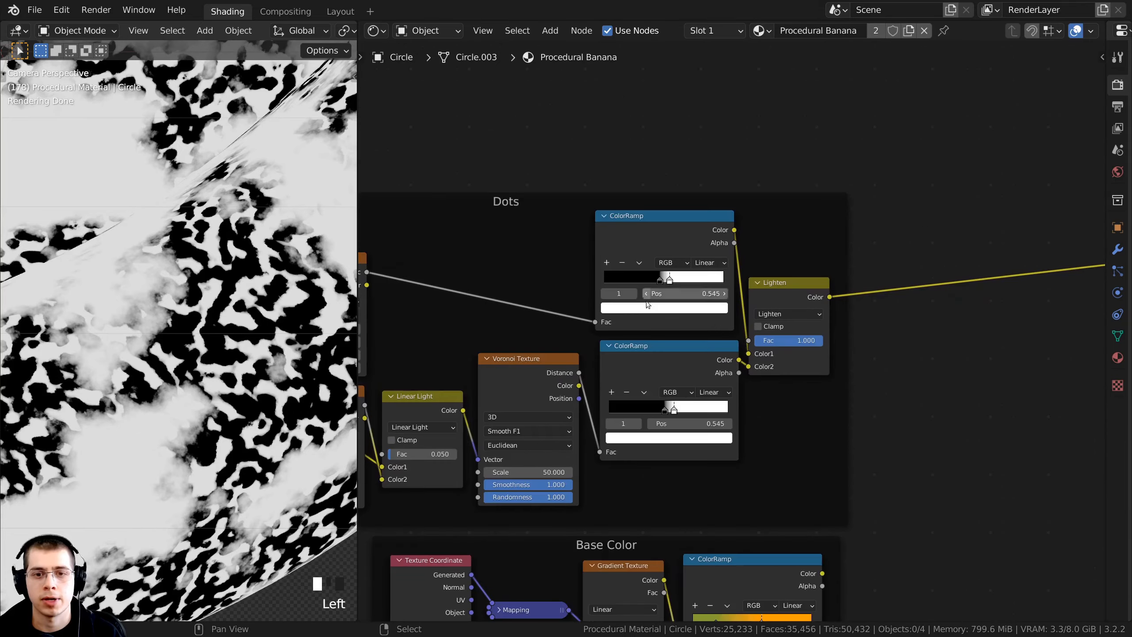
- Shape the dots by setting the Voronoi ColorRamp's black stop to about 0.184 and its white stop to about 0.408
middle_click_drag(646, 408, 630, 362)
scroll(657, 368, "up", 2)
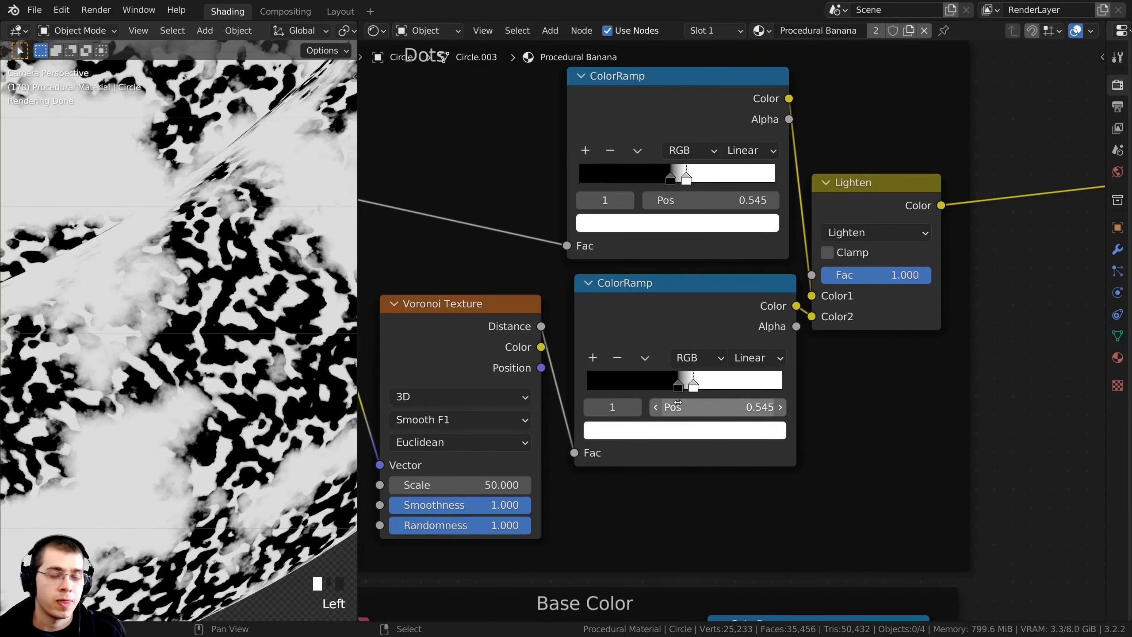
middle_click_drag(664, 407, 678, 401)
left_click_drag(684, 380, 640, 374)
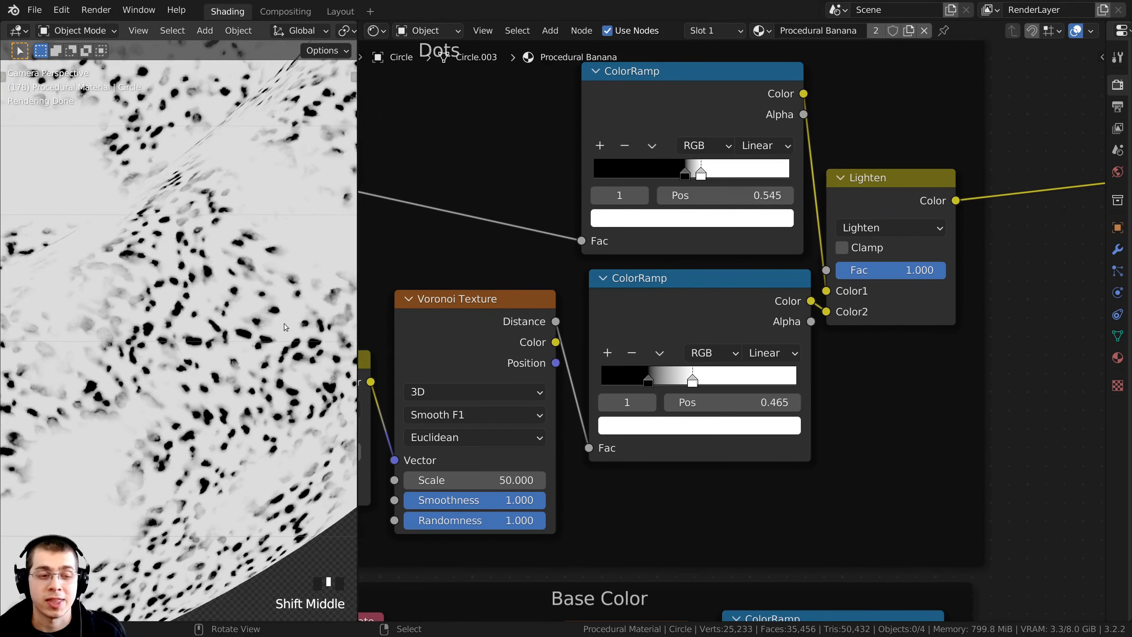
middle_click_drag(665, 404, 731, 383, "shift")
scroll(730, 382, "up", 2)
left_click_drag(711, 361, 700, 361)
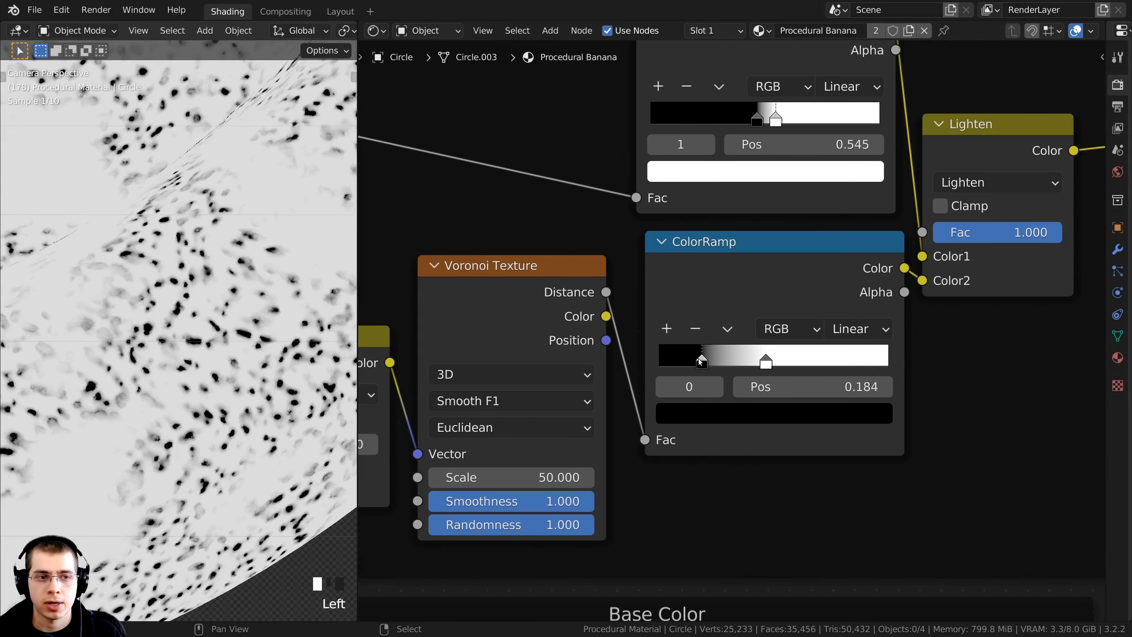
left_click_drag(772, 363, 761, 363)
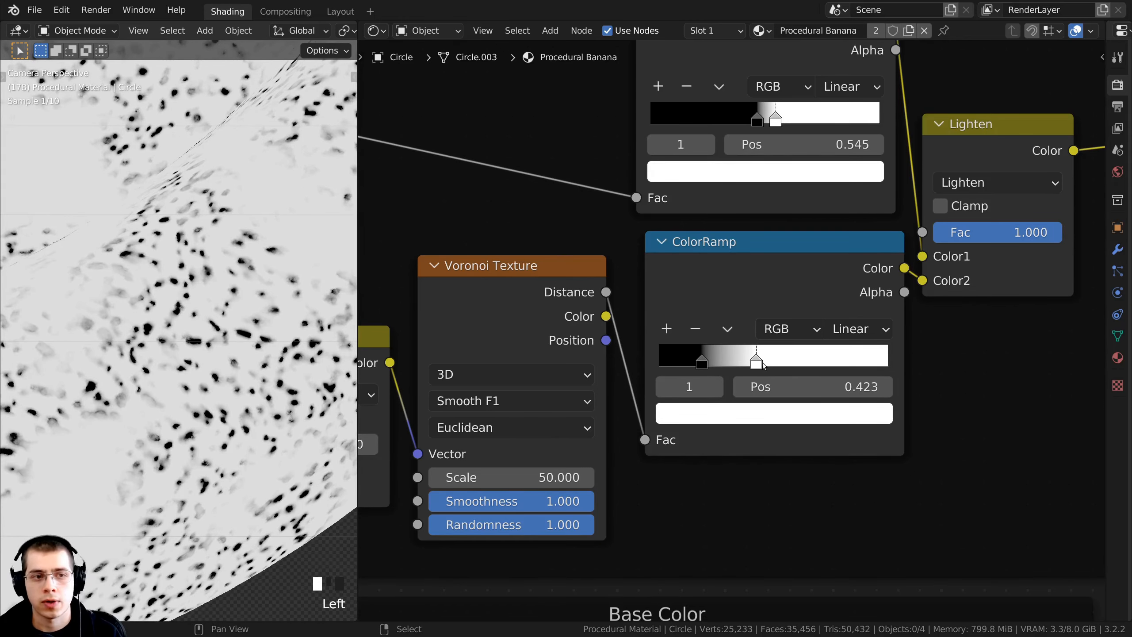
- Reposition the mask's Noise Texture node above the distortion Noise Texture inside the Dots frame
scroll(205, 362, "down", 5)
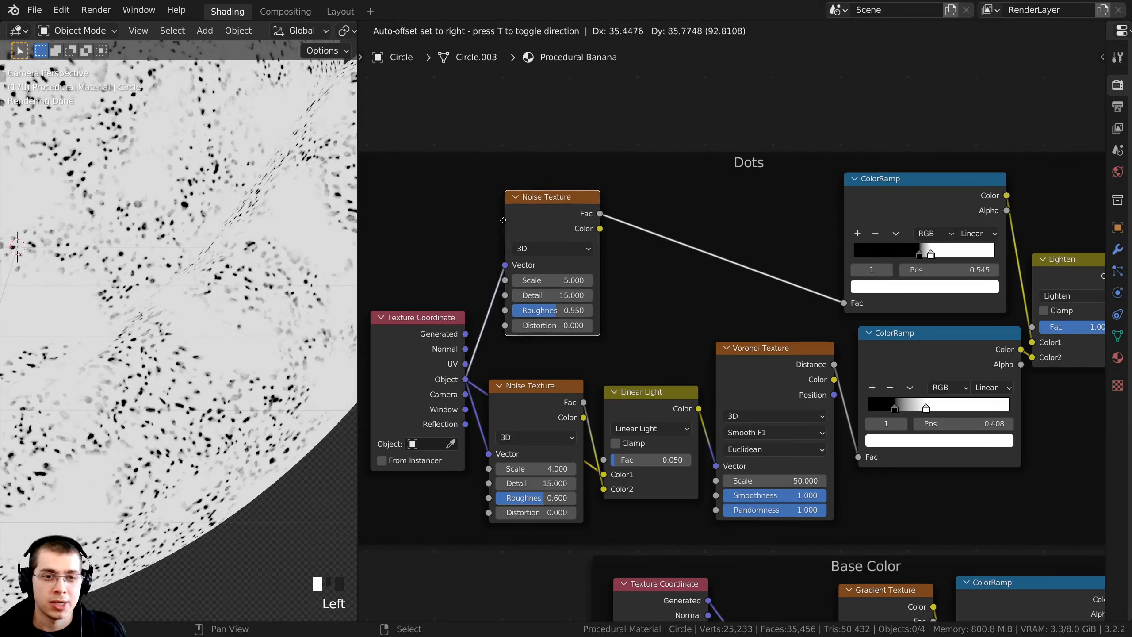
left_click_drag(485, 266, 559, 218)
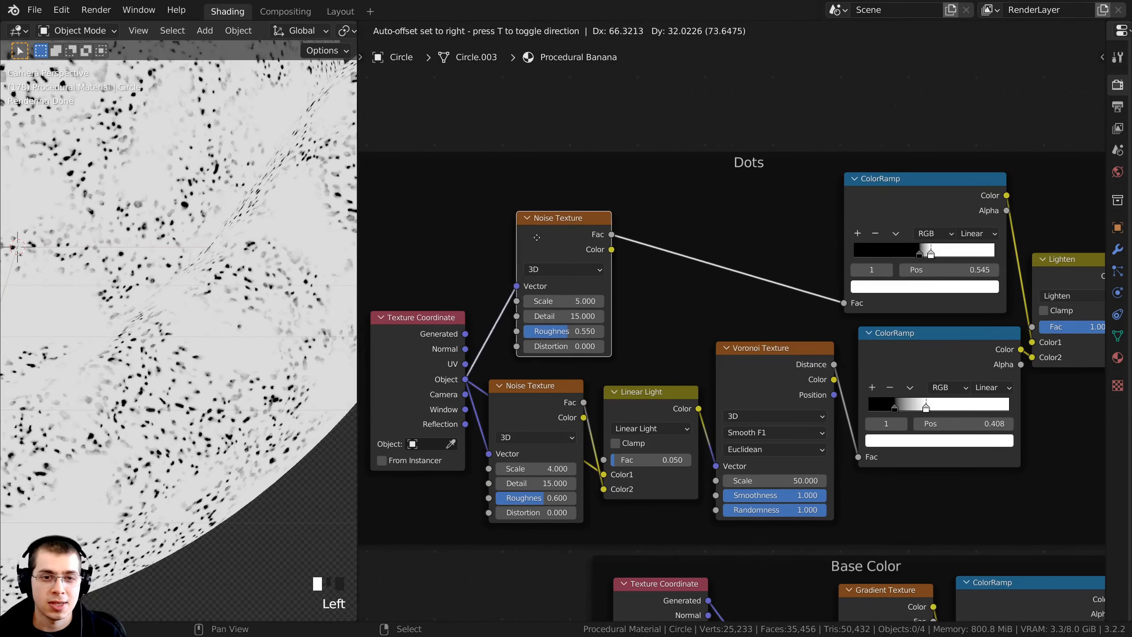
middle_click_drag(235, 332, 227, 328, "shift")
scroll(227, 328, "up", 1)
middle_click_drag(238, 377, 244, 480, "shift")
scroll(231, 431, "down", 5, "shift")
scroll(232, 431, "down", 2)
middle_click_drag(825, 328, 728, 342, "shift")
- Try shifting the stops of the noise mask's ColorRamp, with the black stop at about 0.382
left_click_drag(996, 294, 1003, 294)
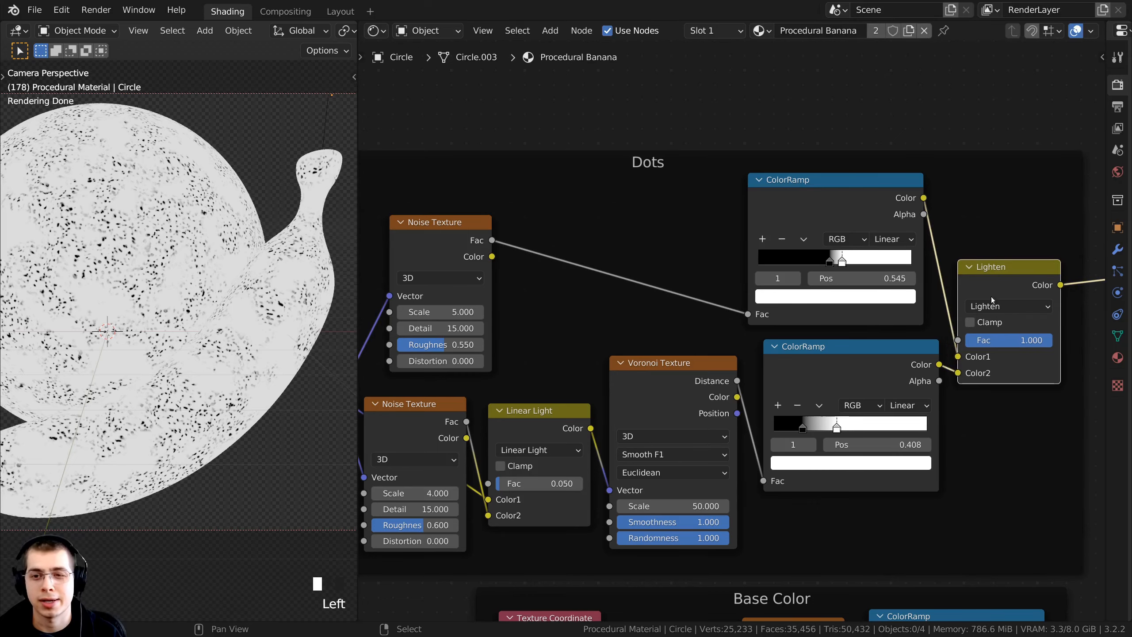
left_click(835, 391)
middle_click_drag(834, 391, 732, 411)
mouse_move(709, 262)
left_mouse_down()
mouse_move(686, 264)
mouse_move(754, 264)
mouse_move(728, 263)
left_mouse_up()
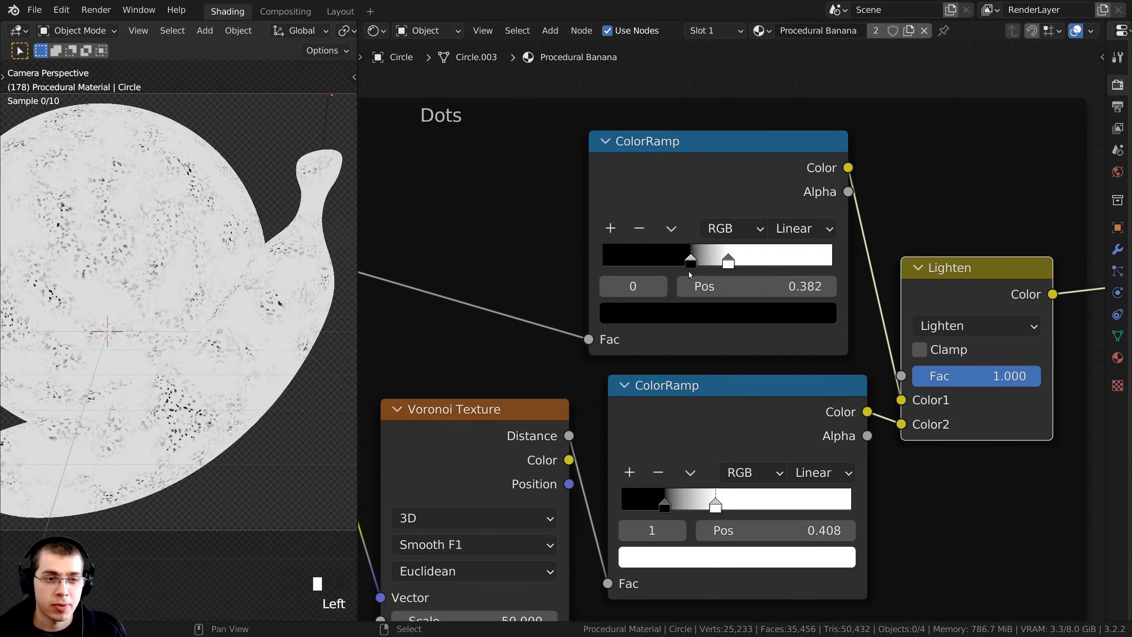
middle_click_drag(513, 342, 754, 329)
- Align the mask's Noise Texture node more closely above the distortion Noise Texture node
left_click(471, 248)
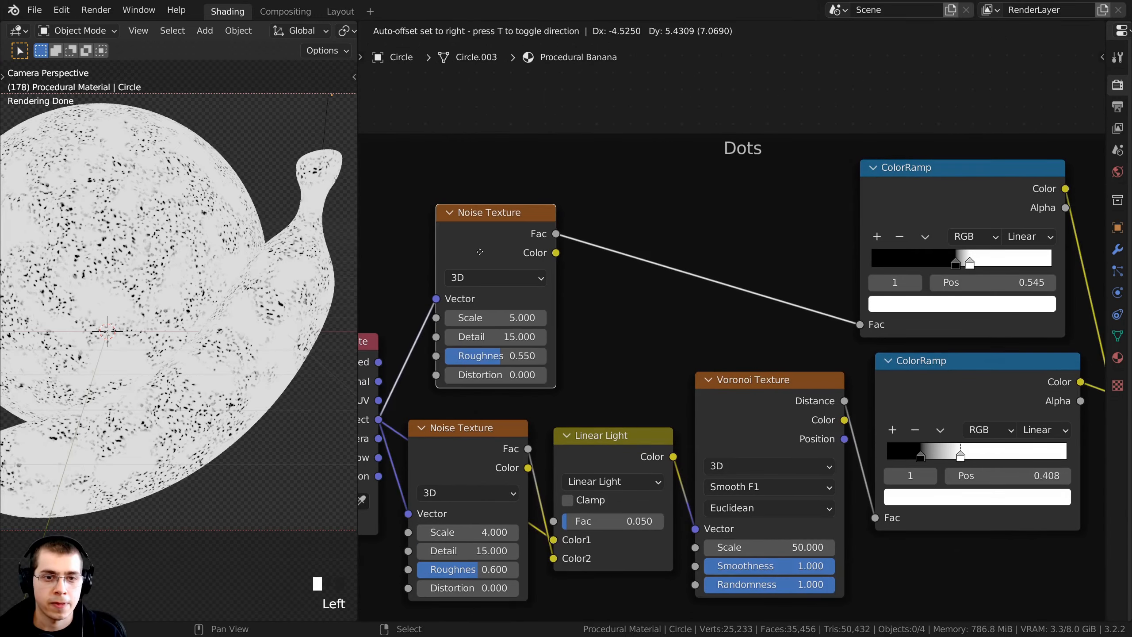
left_click_drag(472, 248, 453, 250)
left_click_drag(478, 319, 475, 287)
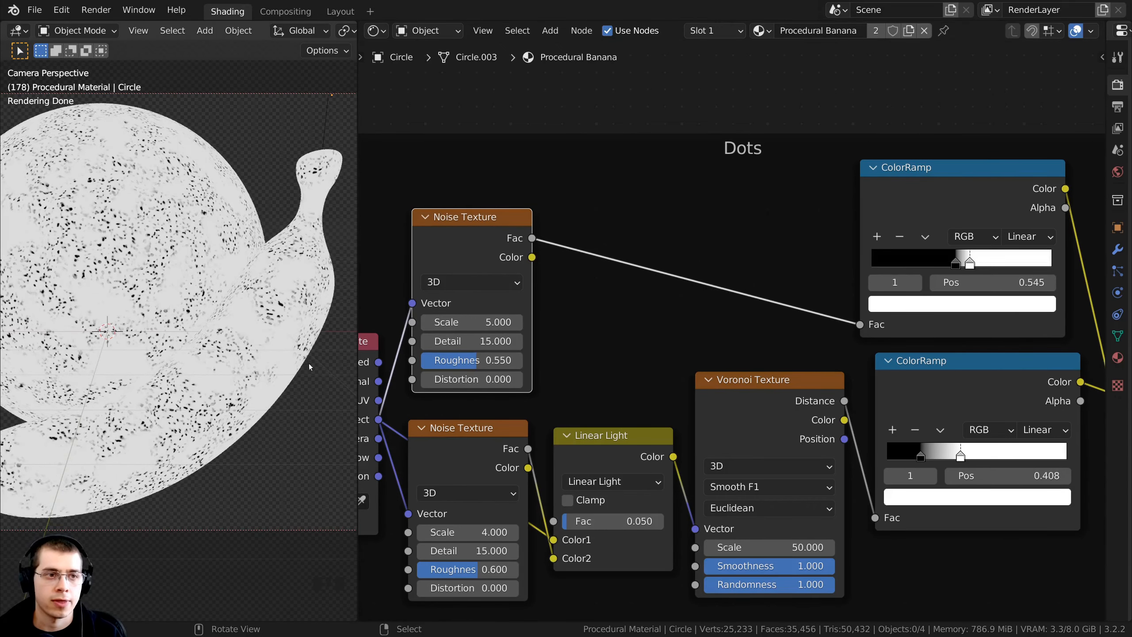
- Set the Voronoi Texture's Scale to 45
scroll(238, 292, "down", 2)
middle_click_drag(239, 292, 255, 302, "shift")
scroll(850, 310, "down", 4)
middle_click_drag(850, 310, 611, 275)
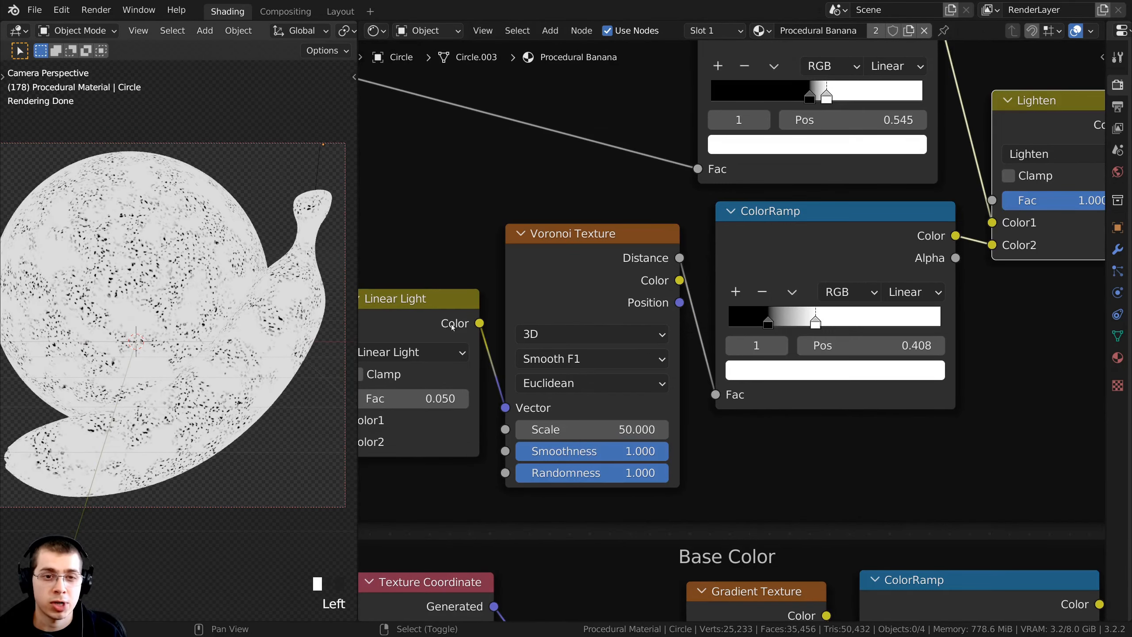
left_click_drag(570, 437, 559, 437, "shift")
right_click(572, 436)
double_click(587, 428)
key("BackSpace")
type("4")
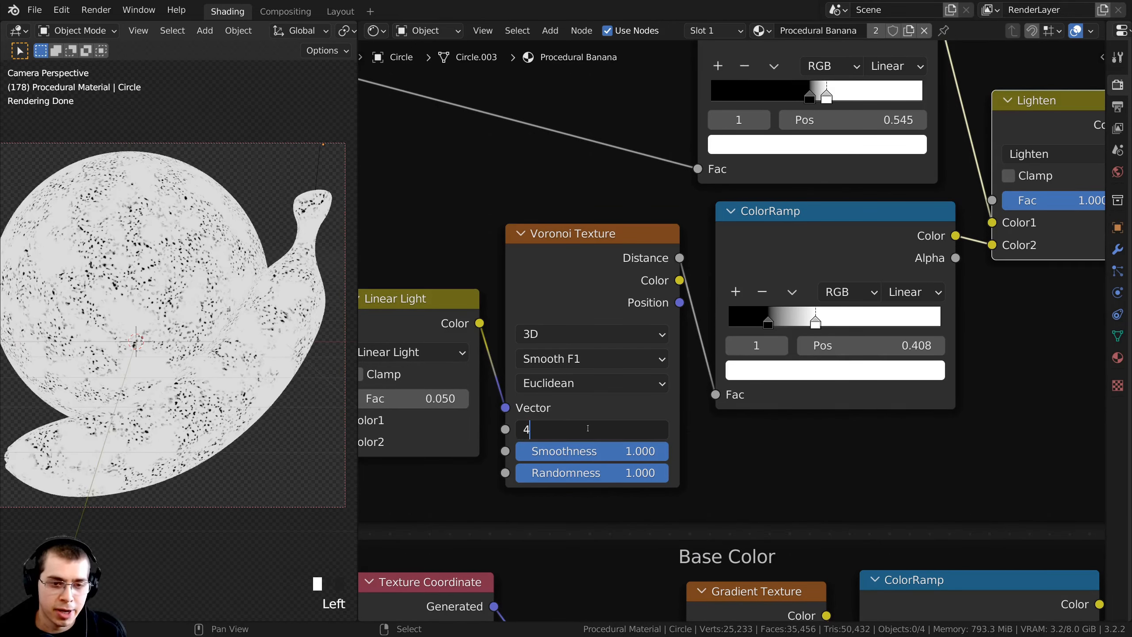
type("5")
key("Return")
double_click(587, 429)
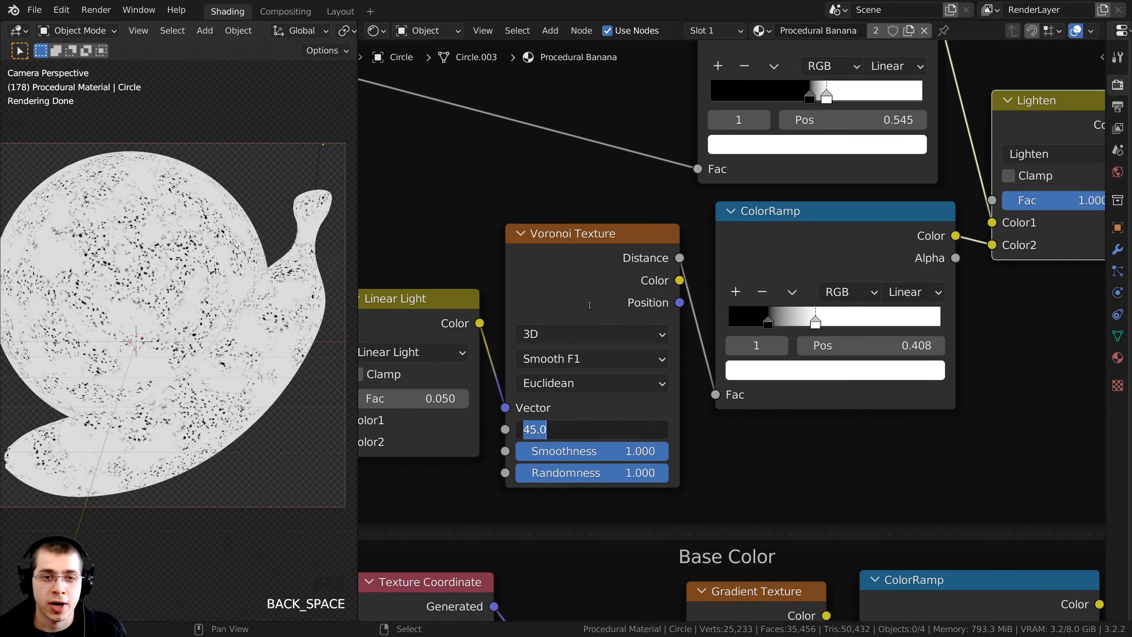
double_click(590, 306)
- Combine the Lighten node's Color and the Base Color ColorRamp's Color in a new Mix node
scroll(671, 272, "down", 5)
middle_click_drag(791, 239, 670, 300)
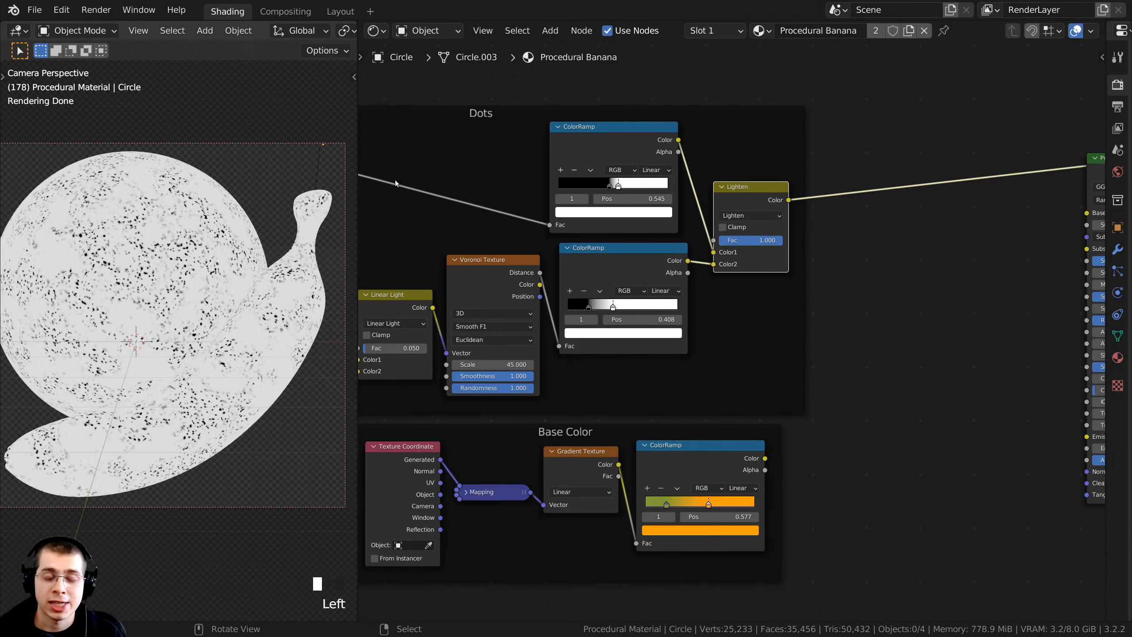
left_click(611, 435)
middle_click_drag(689, 467, 580, 465)
left_click(595, 464)
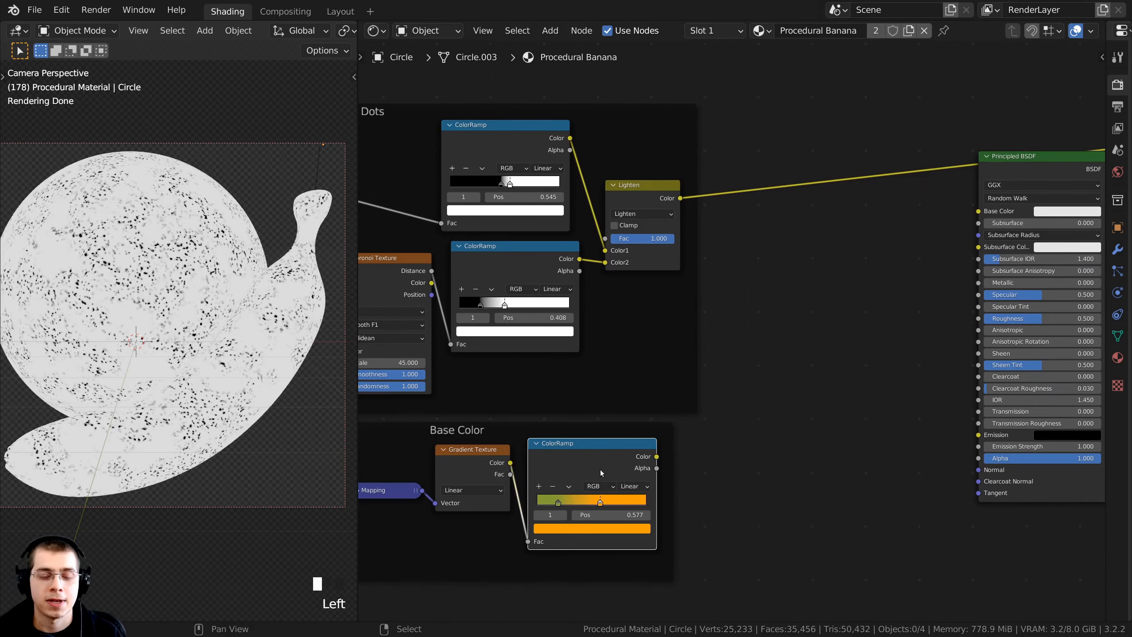
left_click(627, 189, "shift")
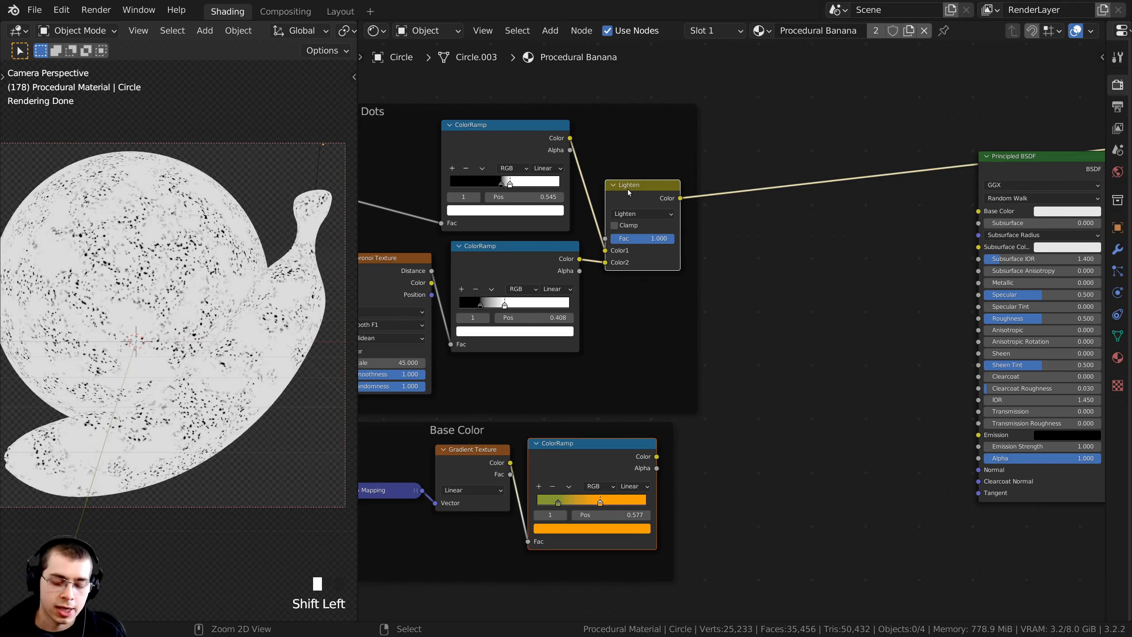
key("ctrl+0")
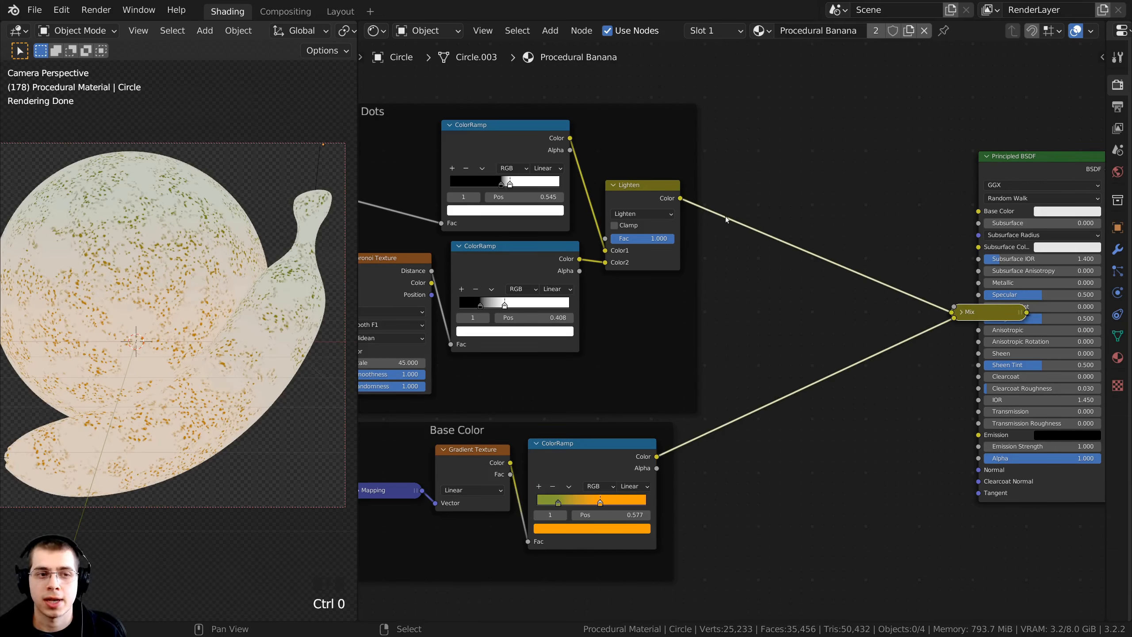
- Expand the new Mix node between the frames and the Principled BSDF, and move the Lighten link from Color1 to its Fac input
left_click_drag(975, 312, 772, 268)
scroll(731, 312, "up", 4)
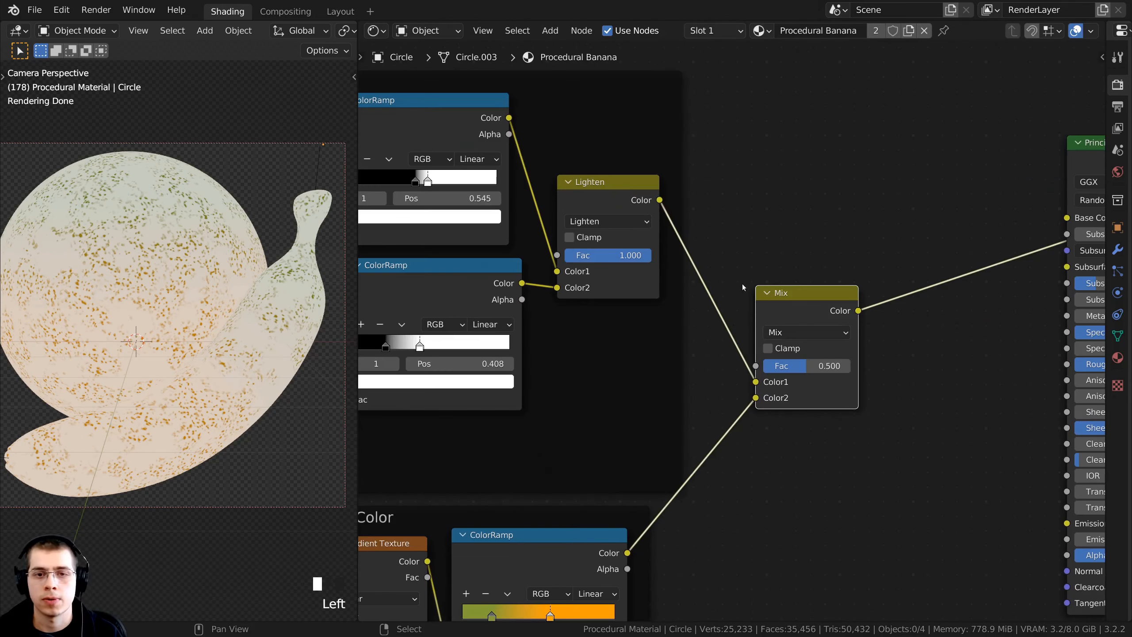
left_click_drag(769, 389, 766, 364)
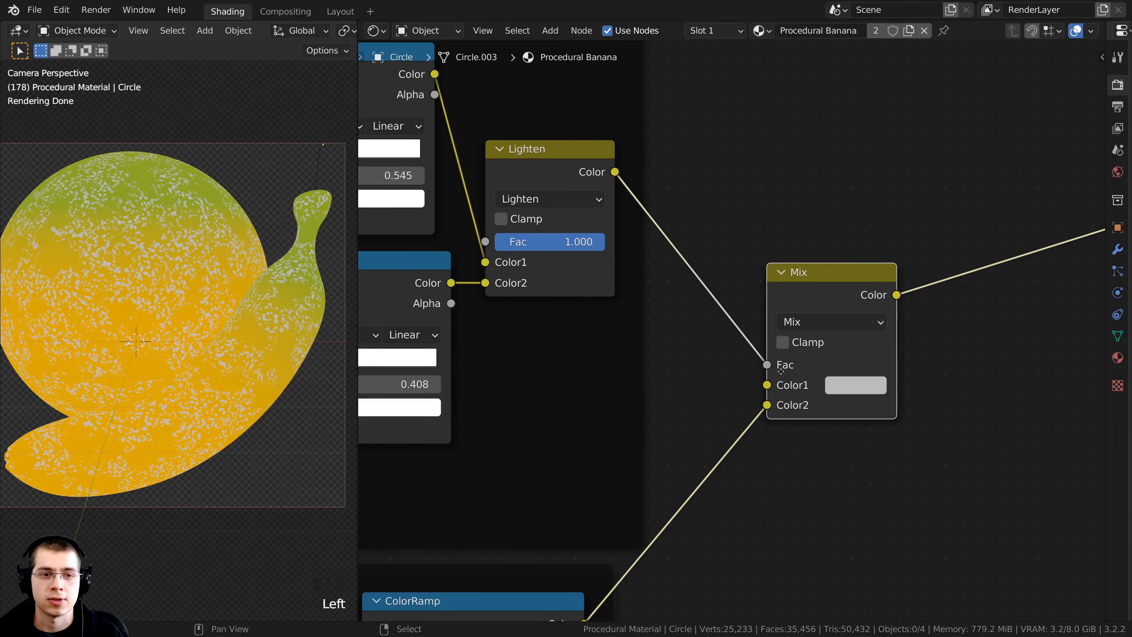
middle_click_drag(800, 356, 812, 339)
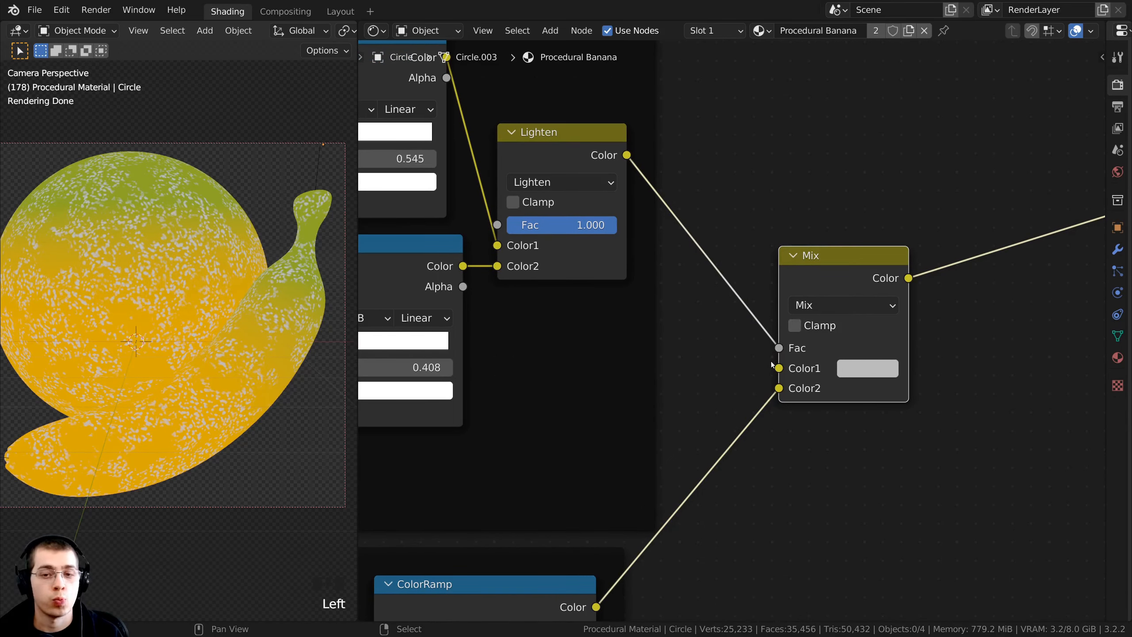
- Examine how the Mix node's Color1 dots sit over the Base Color gradient on the banana and sphere
middle_click_drag(804, 391, 788, 372)
scroll(788, 372, "down", 2)
middle_click_drag(702, 460, 793, 411)
left_click(574, 490)
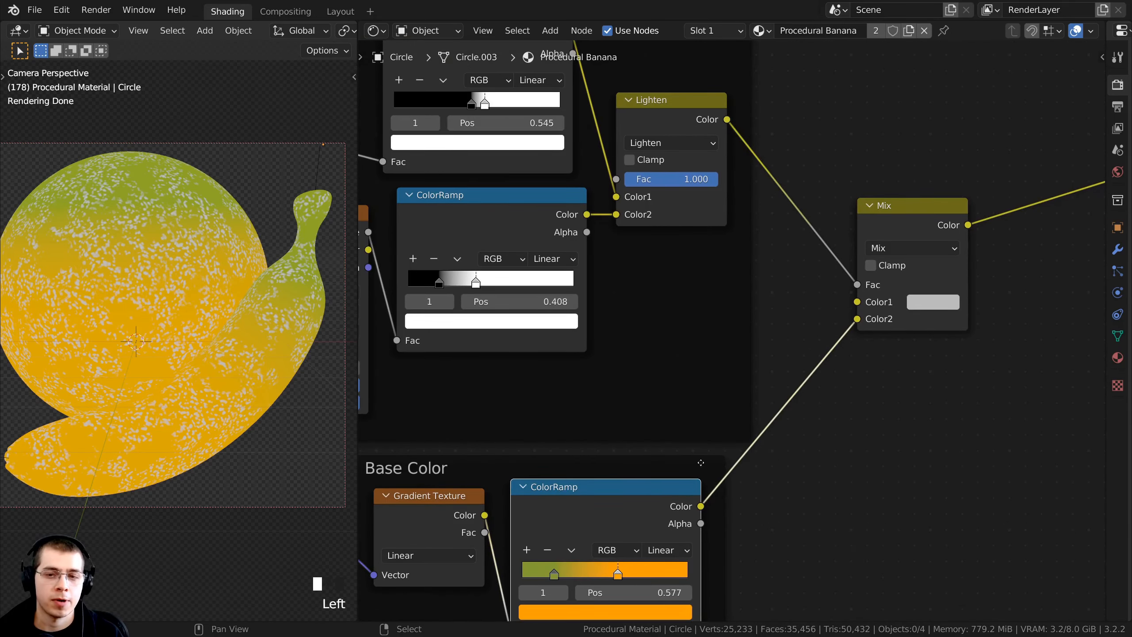
middle_click_drag(867, 331, 812, 375)
scroll(812, 375, "up", 3)
scroll(231, 321, "up", 3)
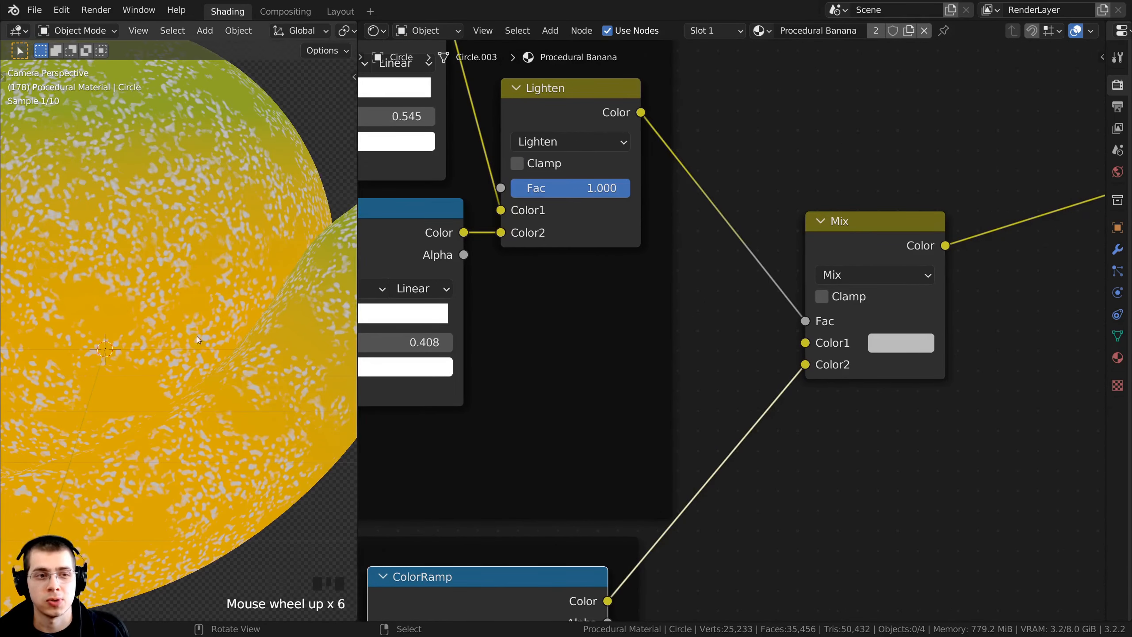
middle_click_drag(231, 321, 200, 328, "shift")
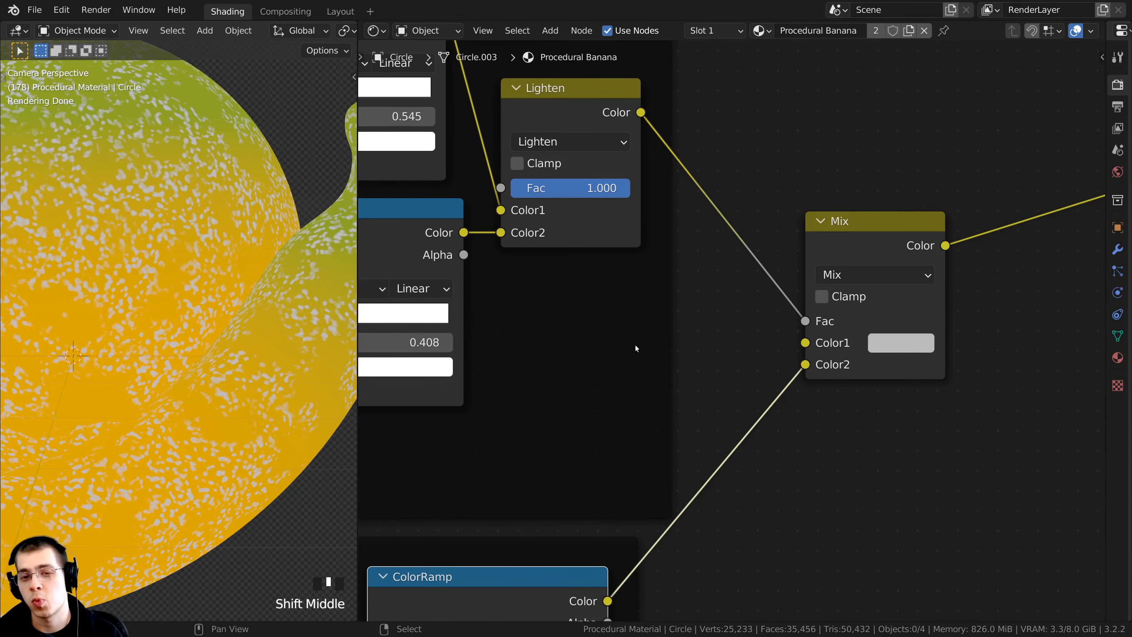
scroll(241, 314, "down", 1)
scroll(934, 365, "down", 1)
middle_click_drag(934, 365, 899, 389)
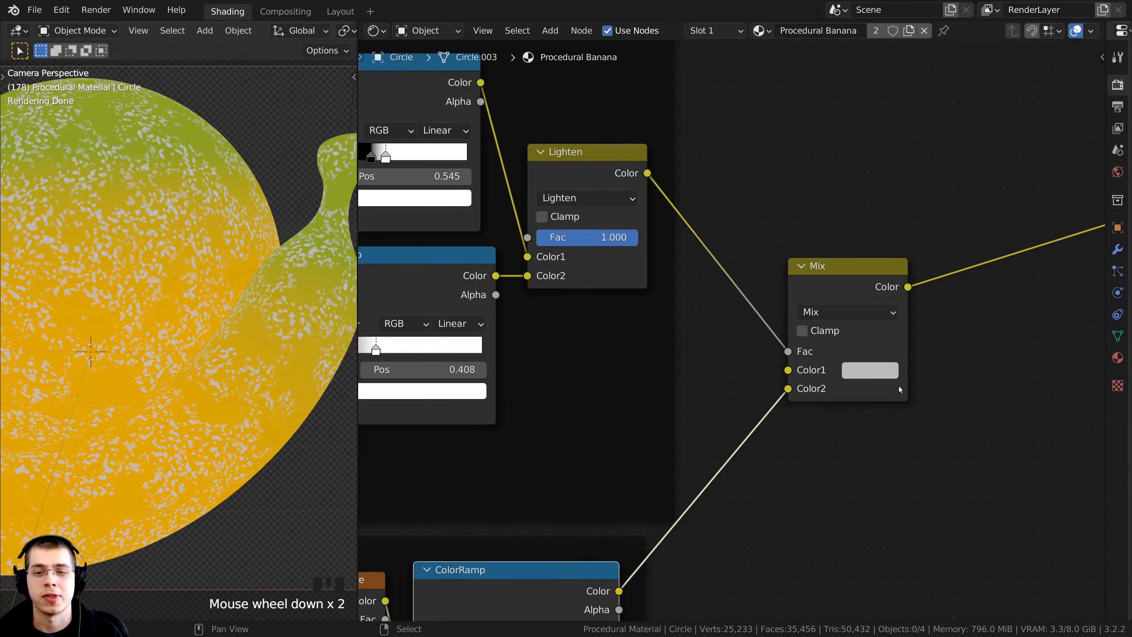
- Set the Mix node's Color1 to the dark brown 3D1700 for the dots
left_click(867, 370)
left_click_drag(990, 165, 989, 221)
left_click(890, 246)
left_click(866, 369)
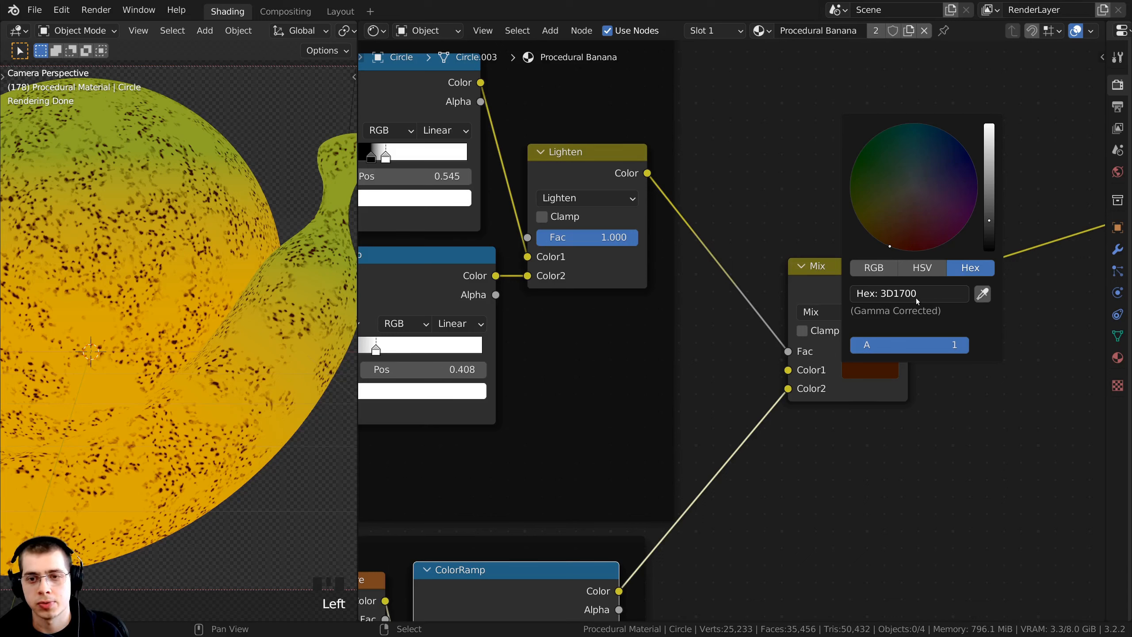
- Examine the brown dots on the banana and sphere, both close up and from farther away
scroll(743, 362, "up", 2)
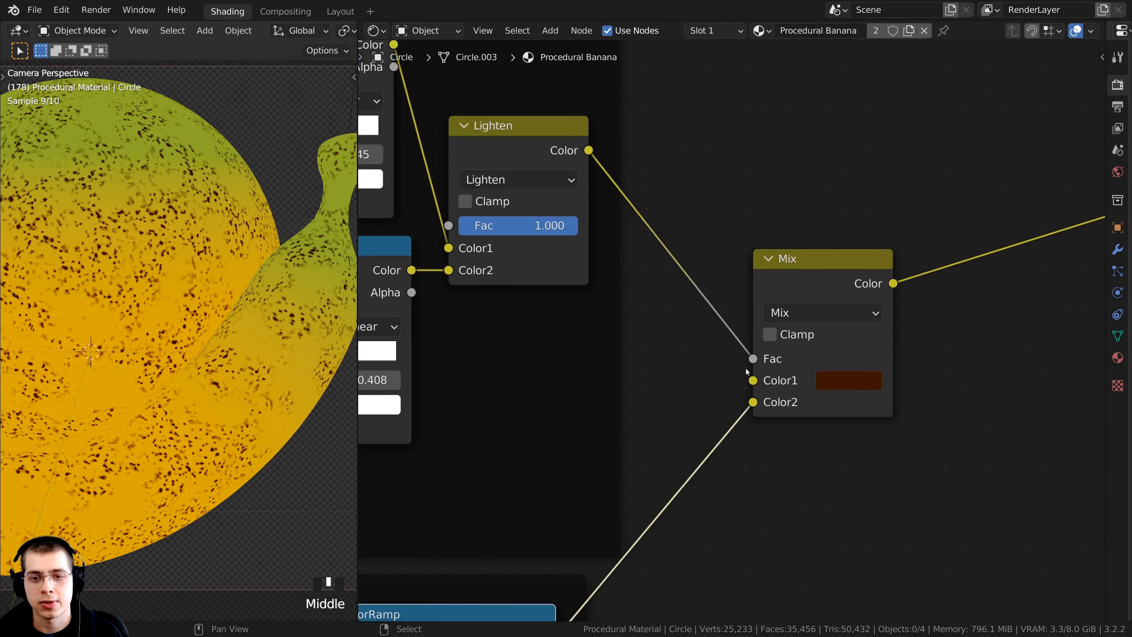
scroll(184, 253, "up", 1)
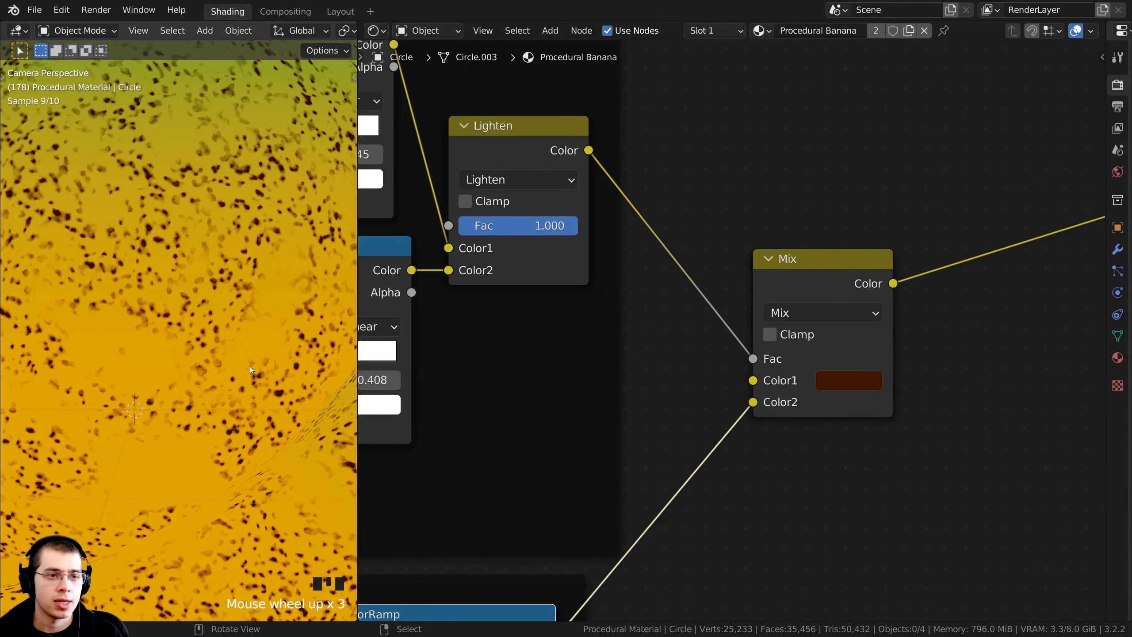
middle_click_drag(245, 365, 282, 525, "shift")
scroll(278, 395, "down", 4)
middle_click_drag(278, 394, 271, 405, "shift")
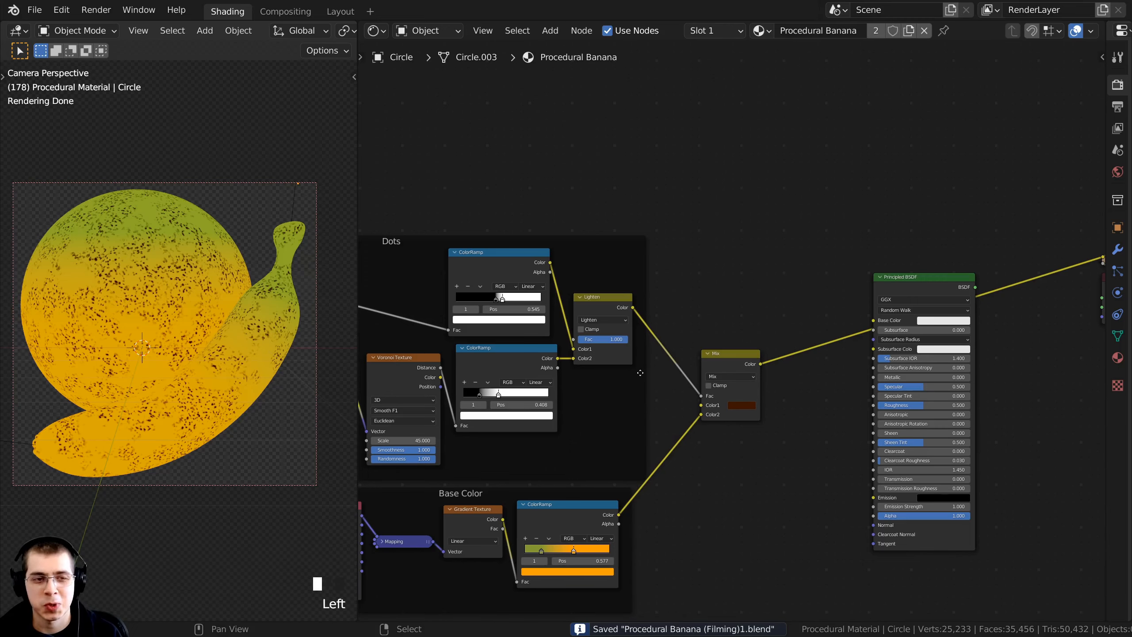
mouse_move(666, 381)
middle_mouse_down()
mouse_move(713, 359)
mouse_move(680, 366)
mouse_move(681, 397)
middle_mouse_up()
scroll(674, 367, "down", 2)
middle_click_drag(681, 396, 729, 469)
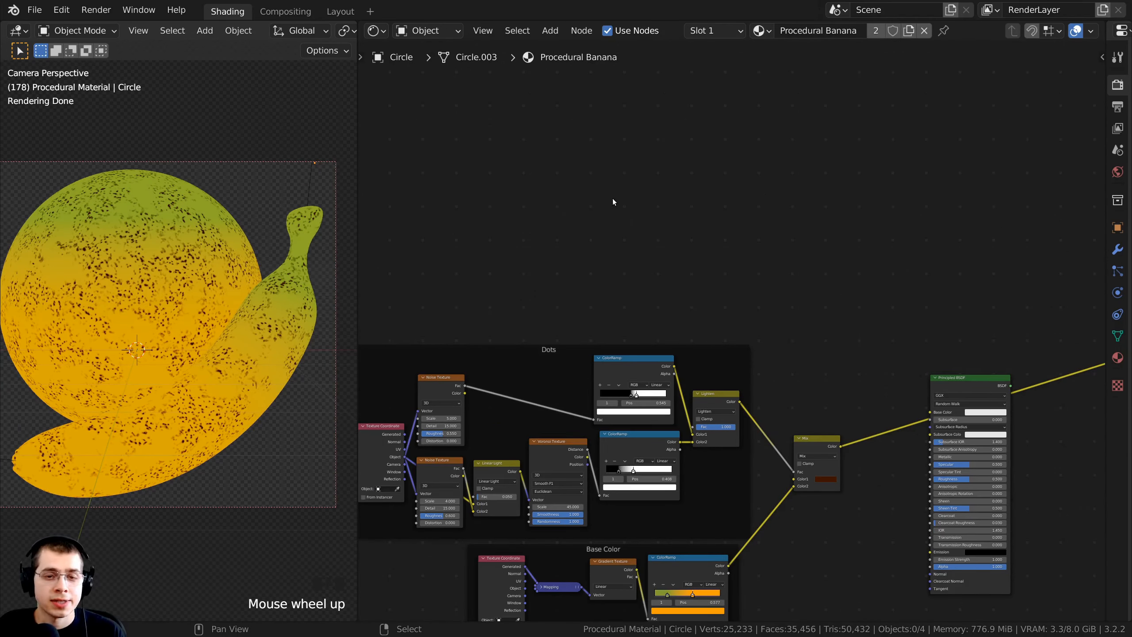
middle_click_drag(613, 199, 644, 201)
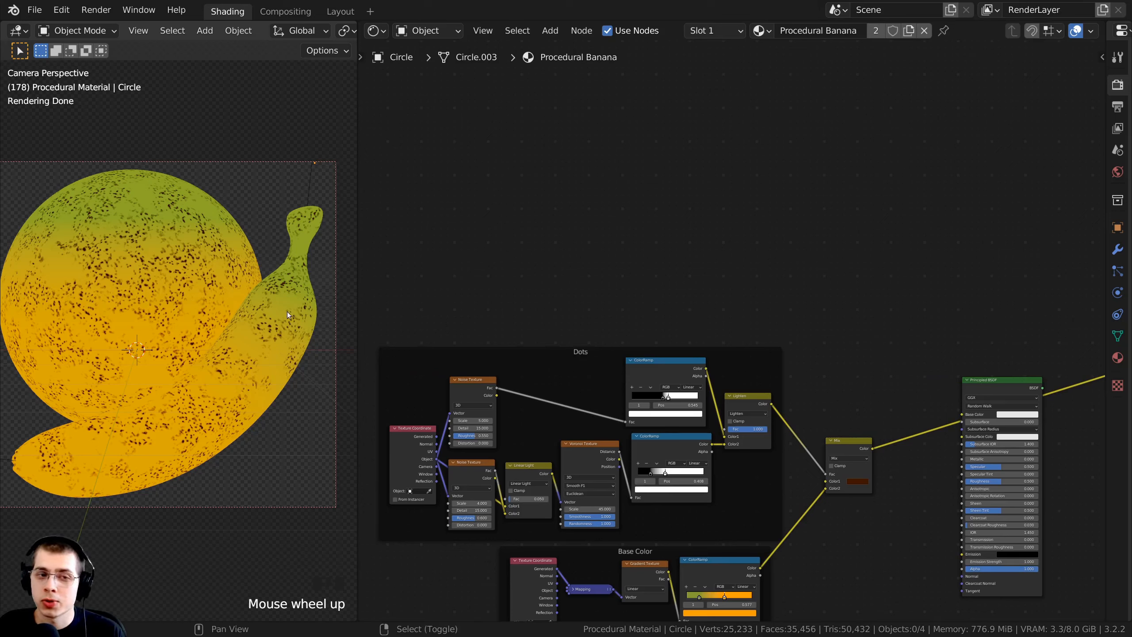
scroll(274, 325, "up", 1)
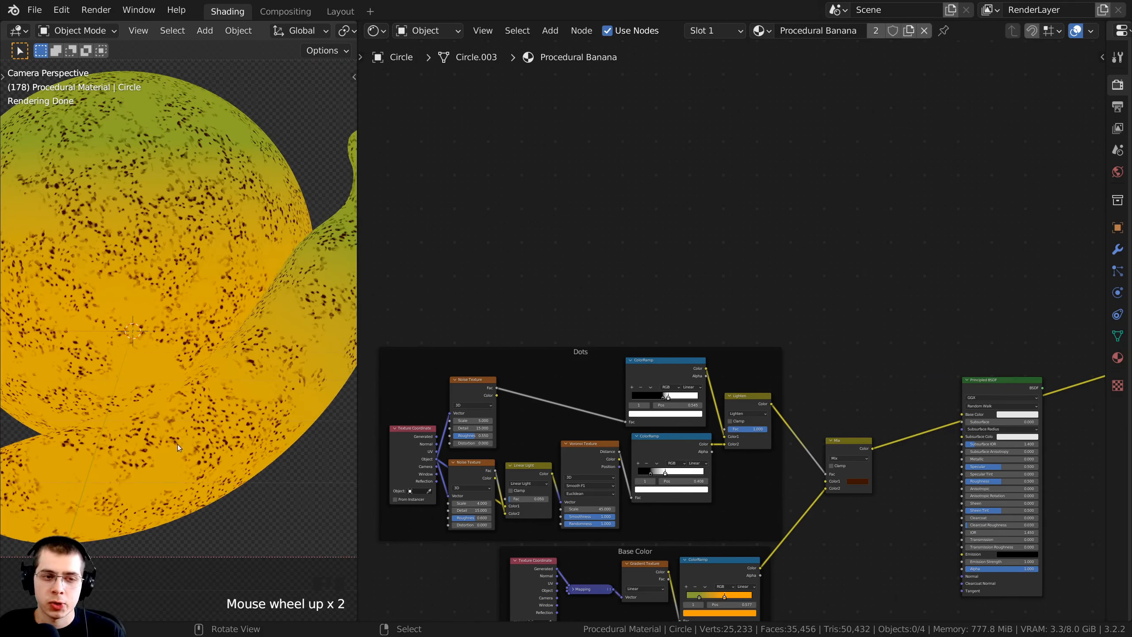
middle_click_drag(207, 432, 239, 356, "shift")
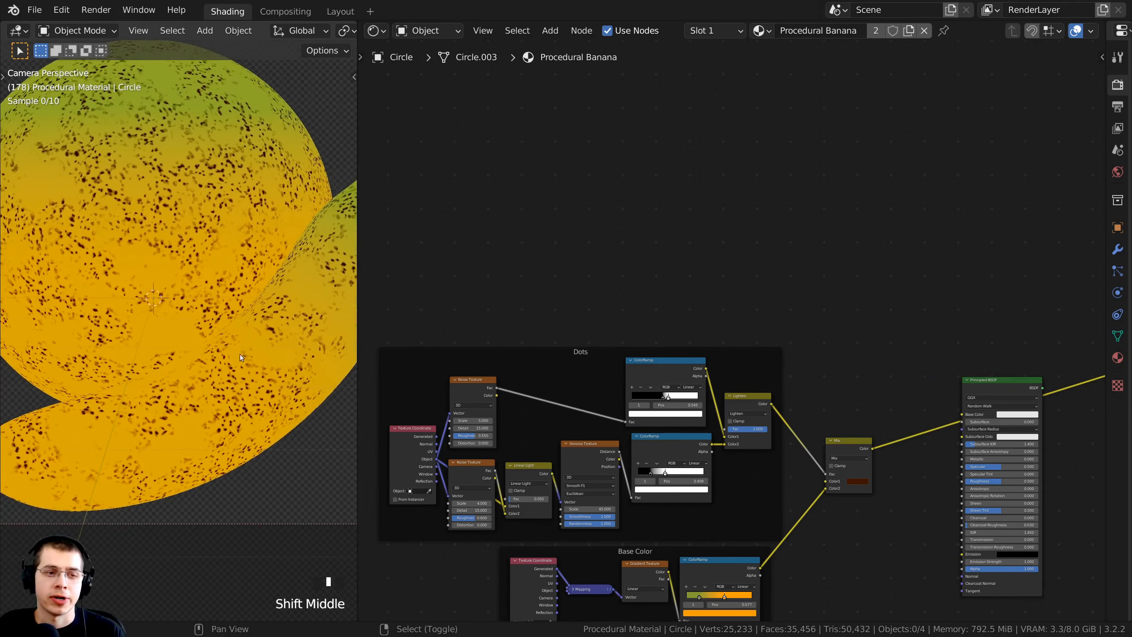
scroll(621, 259, "up", 2)
- Add a Musgrave Texture node in the empty space above the Dots frame
key("shift+a")
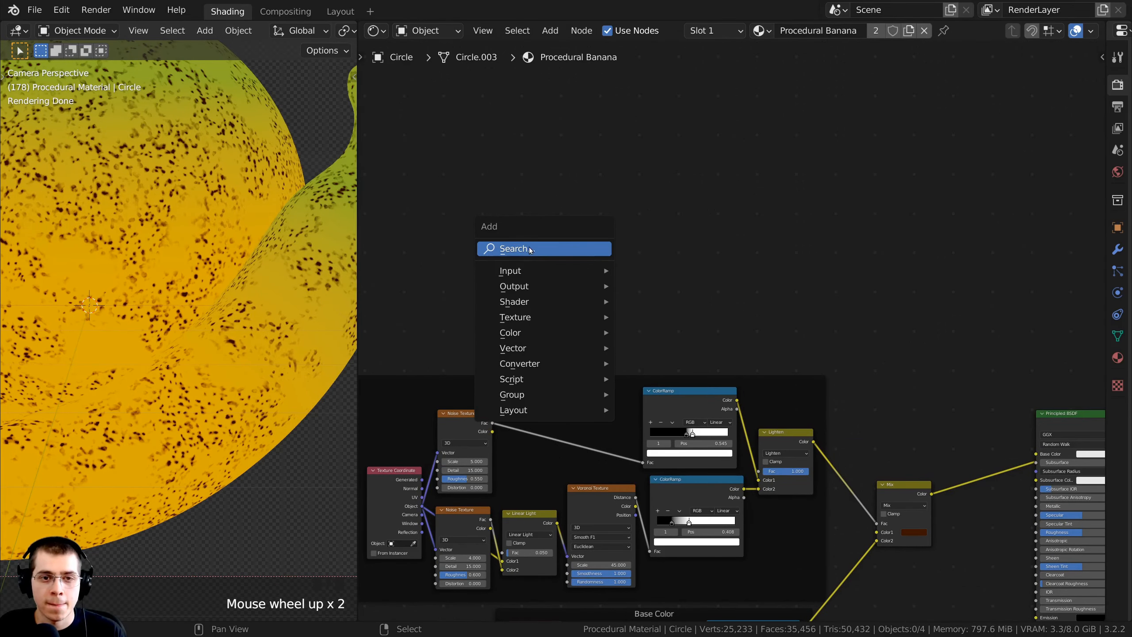
left_click(586, 249)
type("mus")
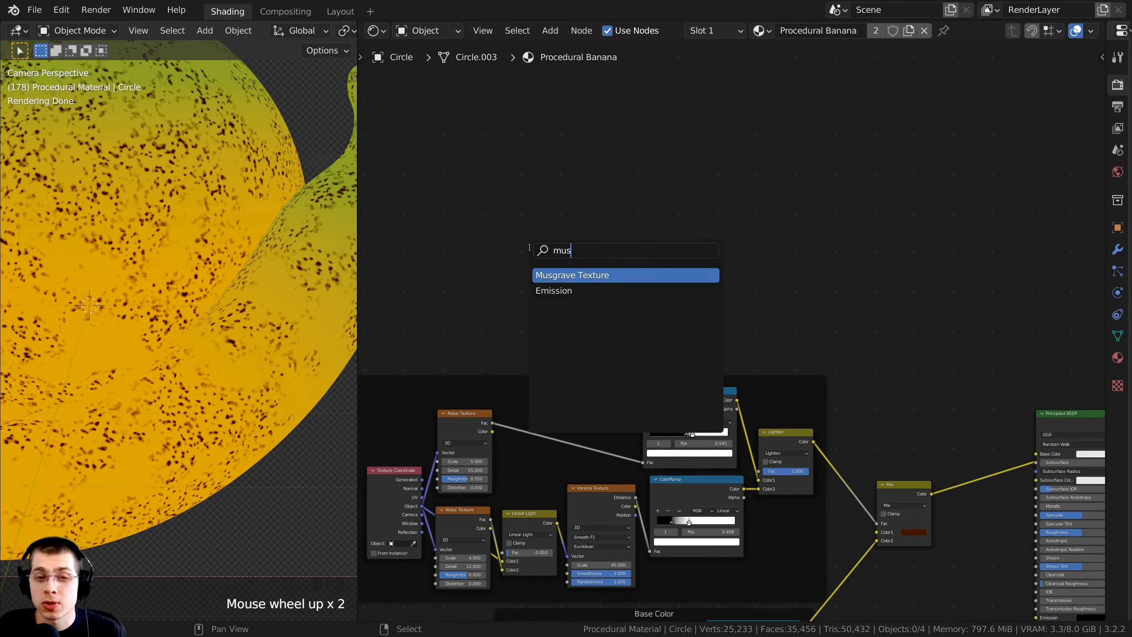
left_click(546, 272)
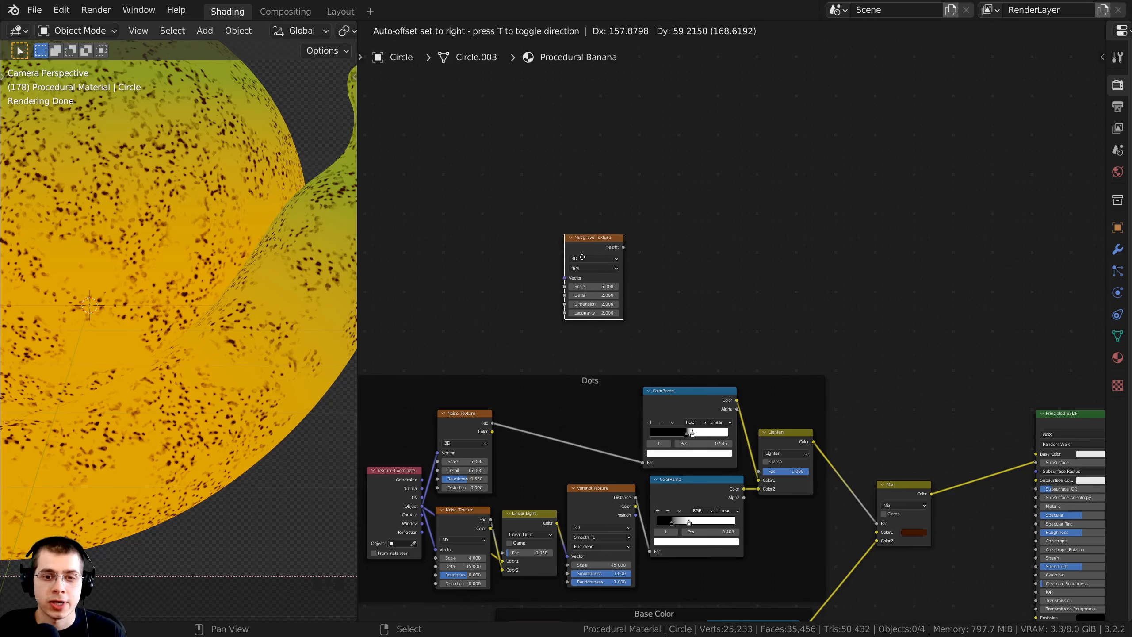
left_click(582, 257)
scroll(624, 290, "up", 2)
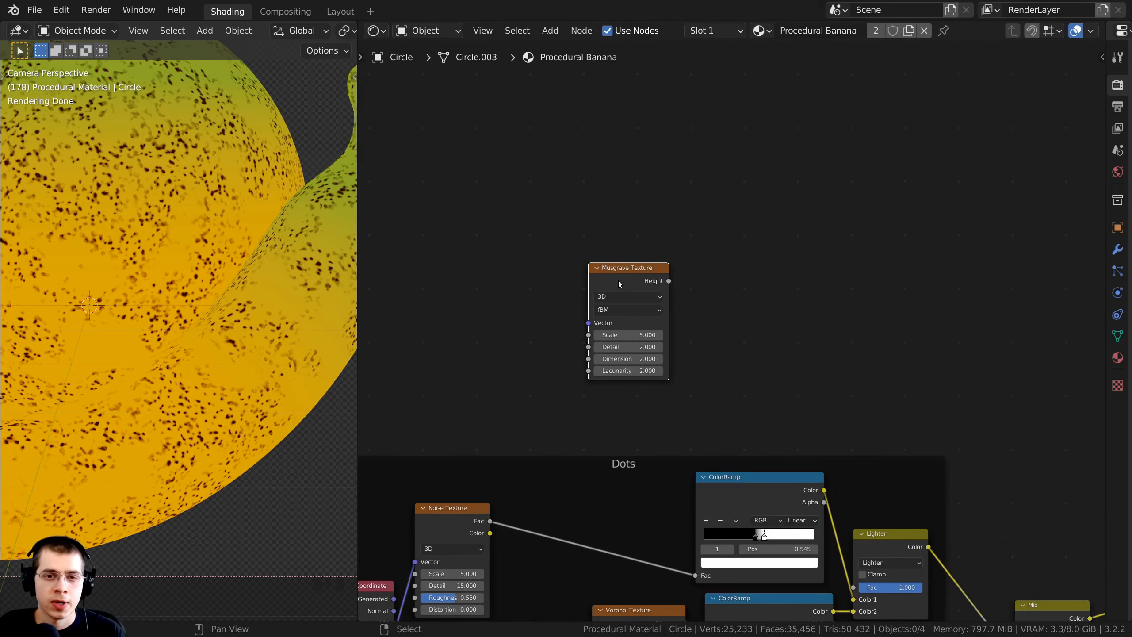
scroll(645, 288, "up", 1)
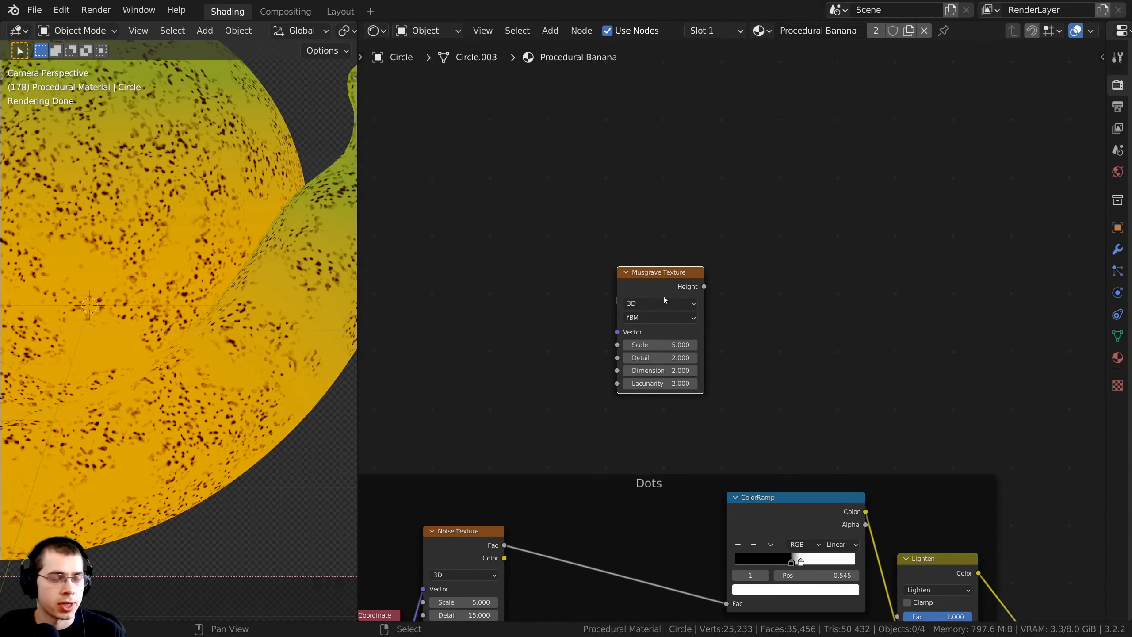
- Generate a Texture Coordinate and Mapping setup for the Musgrave Texture, and delete the Mapping node, keeping only Texture Coordinate
key("ctrl+t")
left_click(660, 284)
left_click_drag(648, 311, 643, 273)
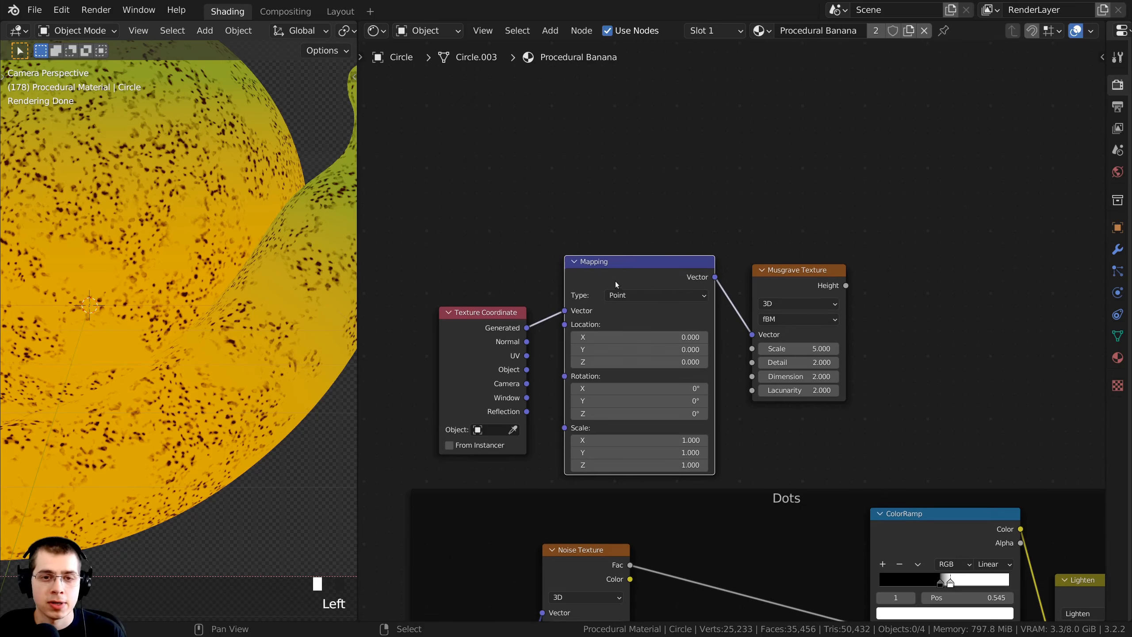
middle_click_drag(621, 265, 631, 263)
scroll(539, 309, "up", 1)
key("x")
left_click_drag(512, 334, 602, 301)
middle_click_drag(801, 310, 795, 314)
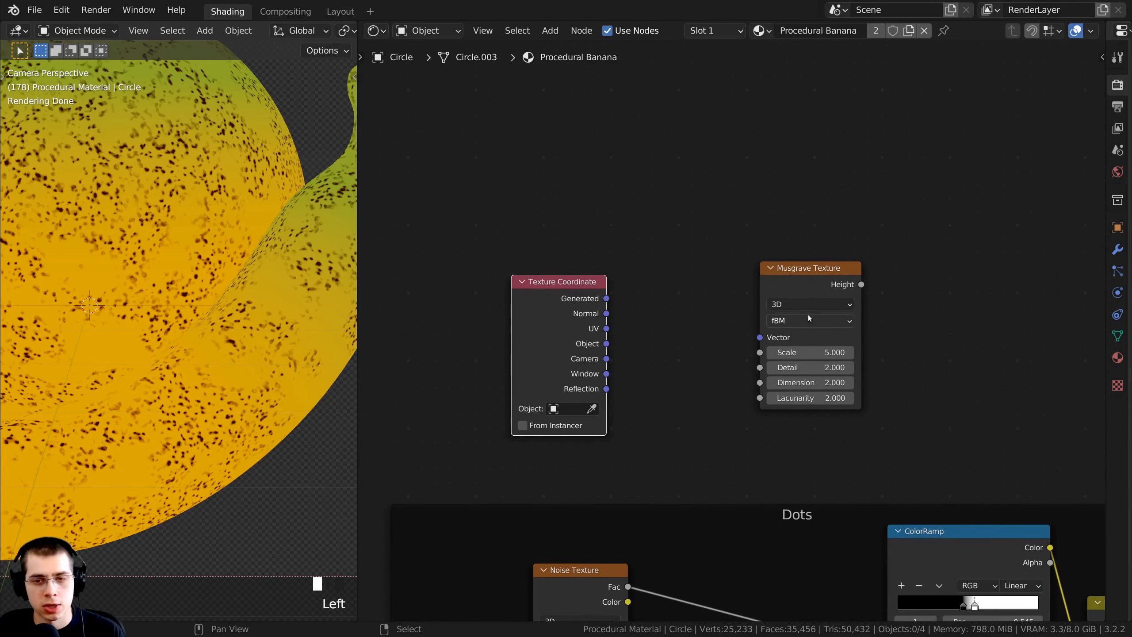
- Preview the Musgrave Texture's output on the banana and sphere
left_click(818, 270, "ctrl+shift")
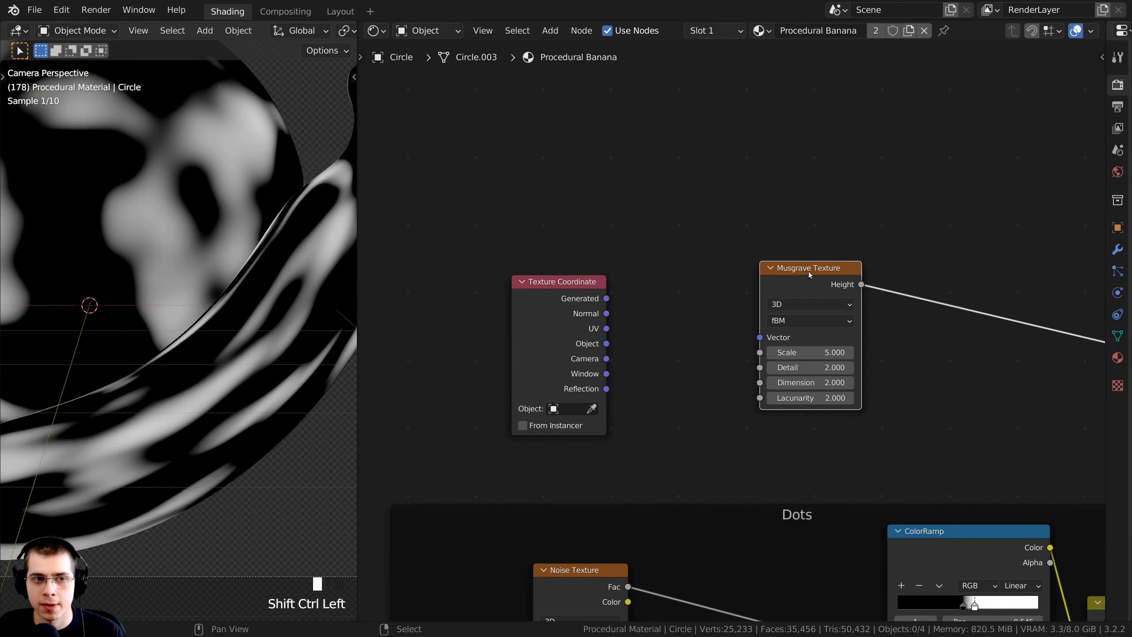
scroll(171, 301, "down", 2)
middle_click_drag(171, 301, 195, 382, "shift")
- Connect the Texture Coordinate node's Object output to the Musgrave Texture's Vector input
left_click_drag(764, 269, 719, 281)
scroll(425, 339, "up", 1)
left_click_drag(495, 343, 470, 339)
left_click_drag(567, 344, 712, 352)
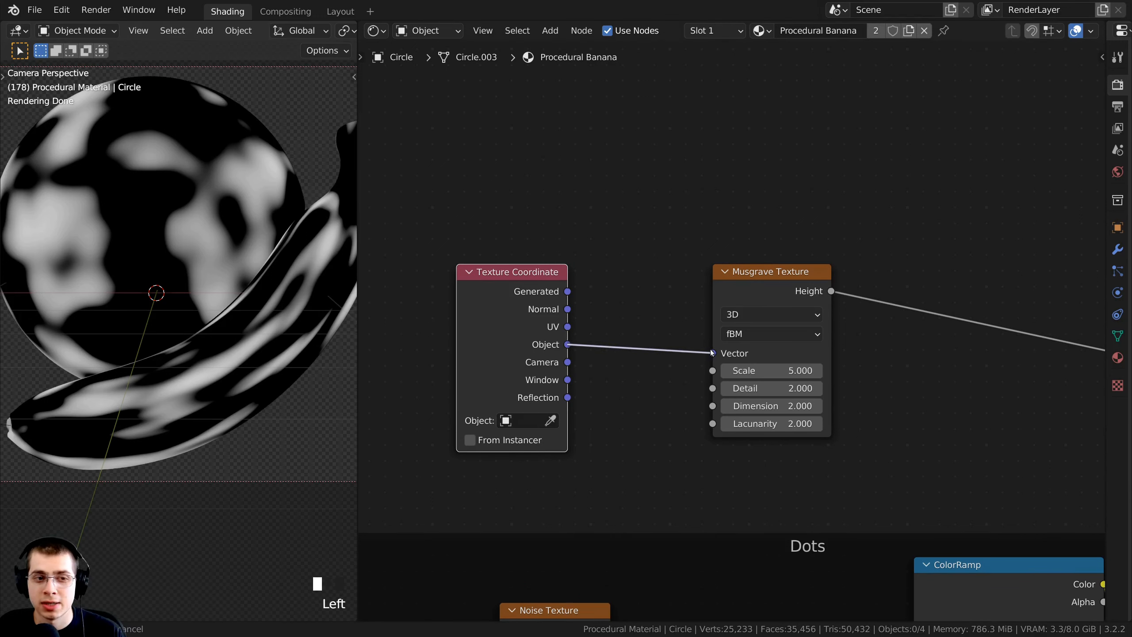
left_click_drag(780, 300, 795, 293)
mouse_move(229, 332)
middle_mouse_down("shift")
mouse_move(232, 357)
mouse_move(222, 342)
middle_mouse_up("shift")
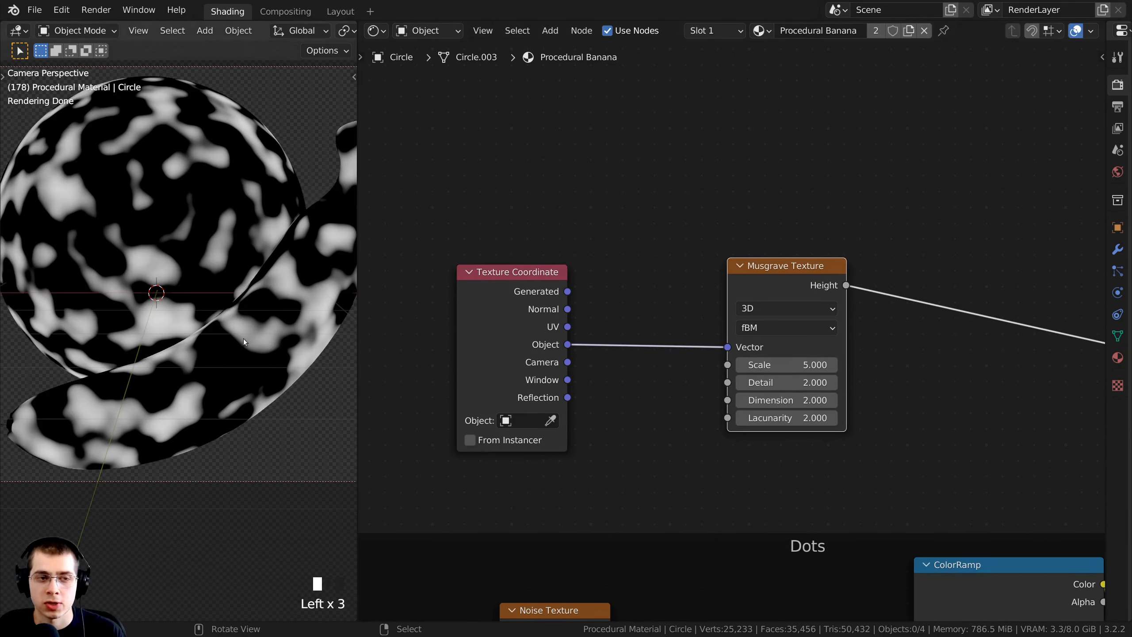
left_click_drag(787, 298, 810, 299)
- Set the Musgrave Texture's Detail to 15 and Dimension to 0.4
middle_click_drag(810, 299, 801, 302)
scroll(784, 308, "up", 1)
middle_click_drag(715, 333, 668, 287)
scroll(668, 287, "up", 2)
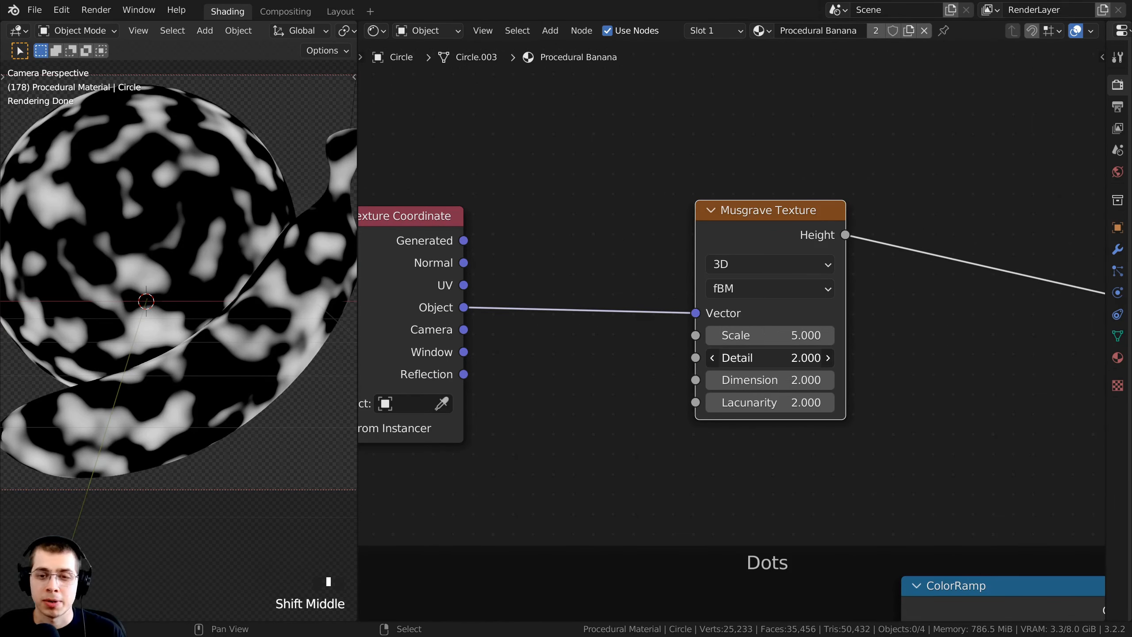
mouse_move(760, 357)
left_mouse_down()
mouse_move(797, 358)
mouse_move(759, 358)
left_mouse_up()
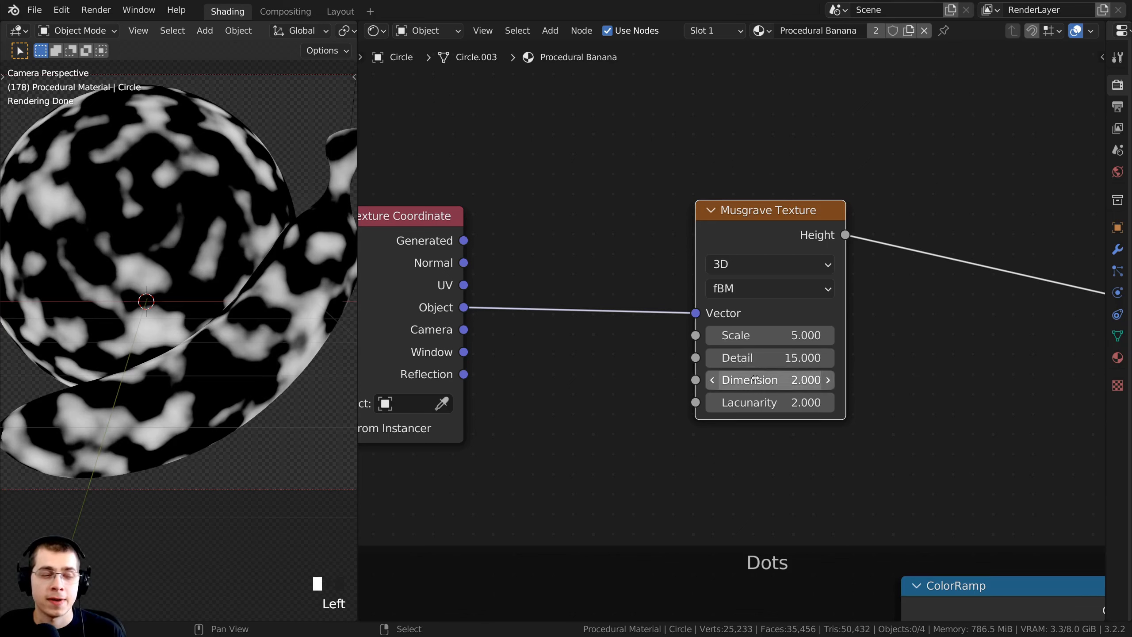
left_click(755, 378)
type("0.4")
left_click(336, 277)
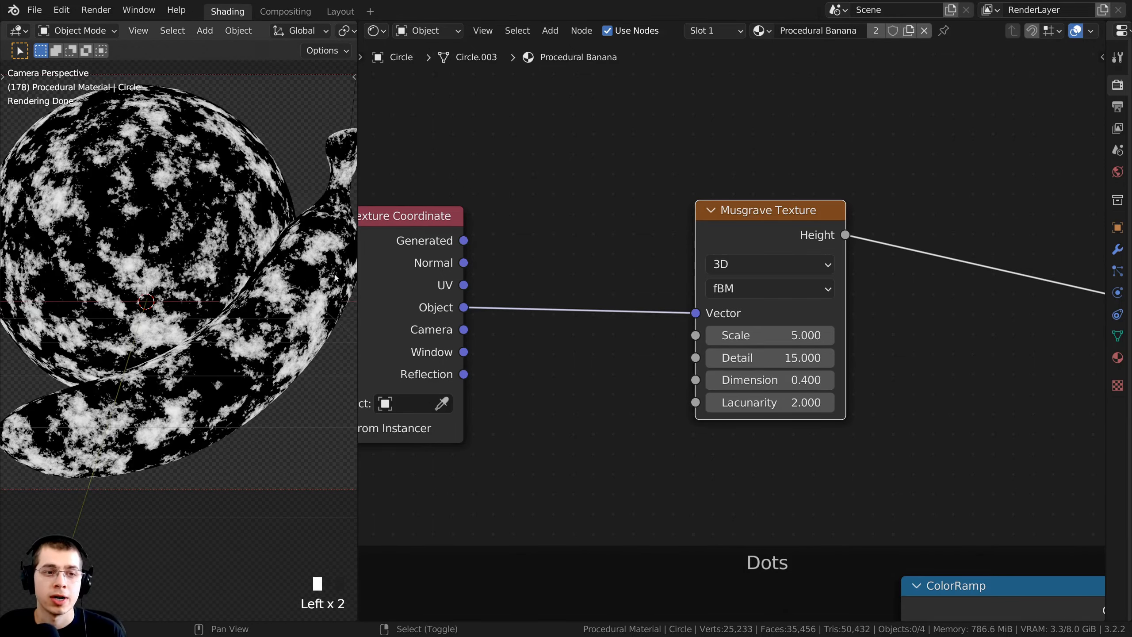
- Set the Musgrave Texture's Lacunarity to 3 and inspect the finer noise on the banana
scroll(275, 247, "up", 9)
middle_click_drag(185, 303, 267, 381, "shift")
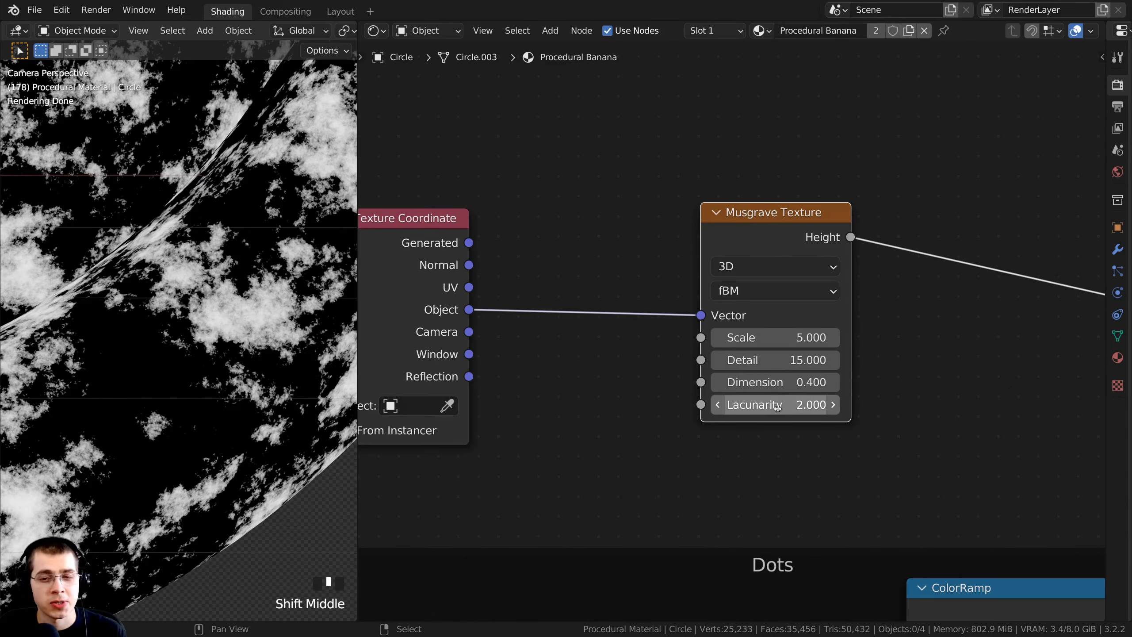
left_click(778, 408)
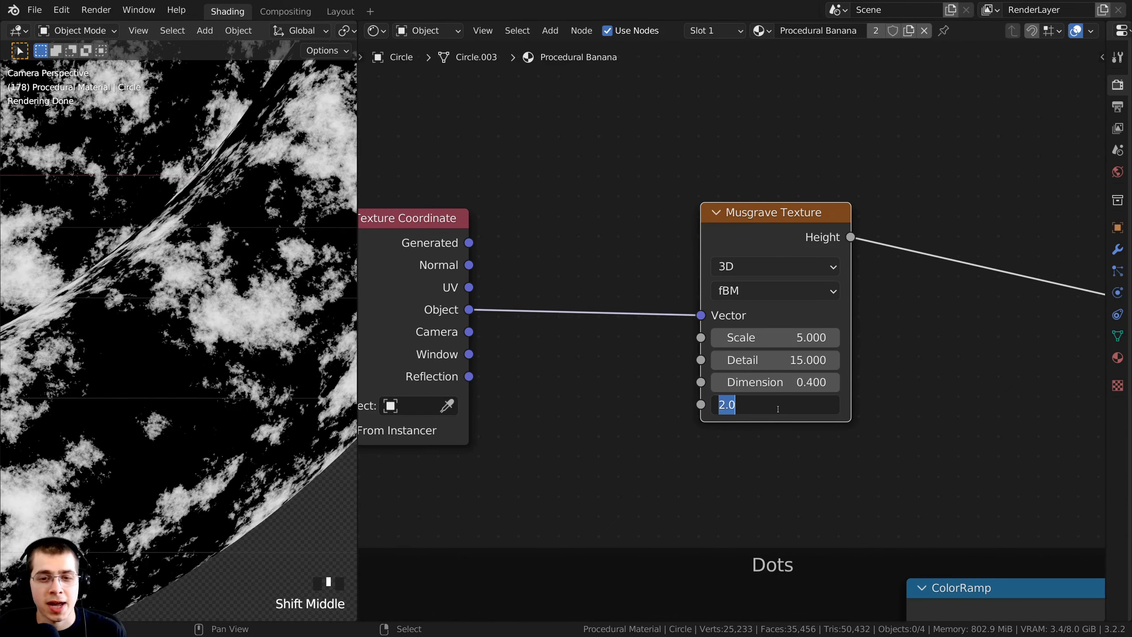
type("3")
key("Return")
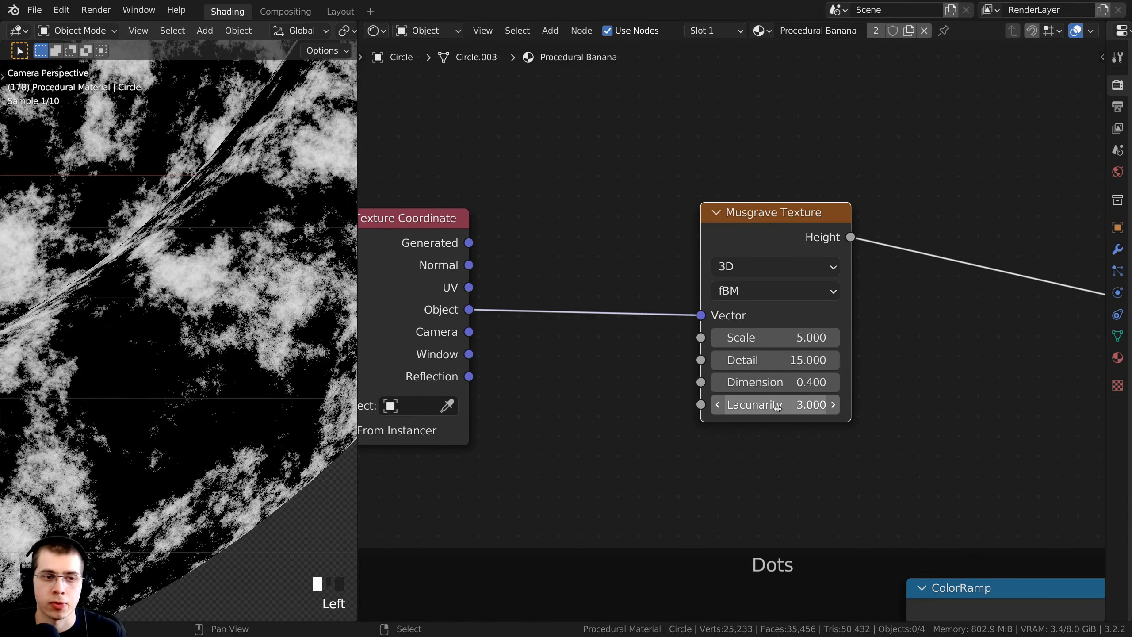
scroll(154, 265, "up", 5)
scroll(193, 299, "up", 2)
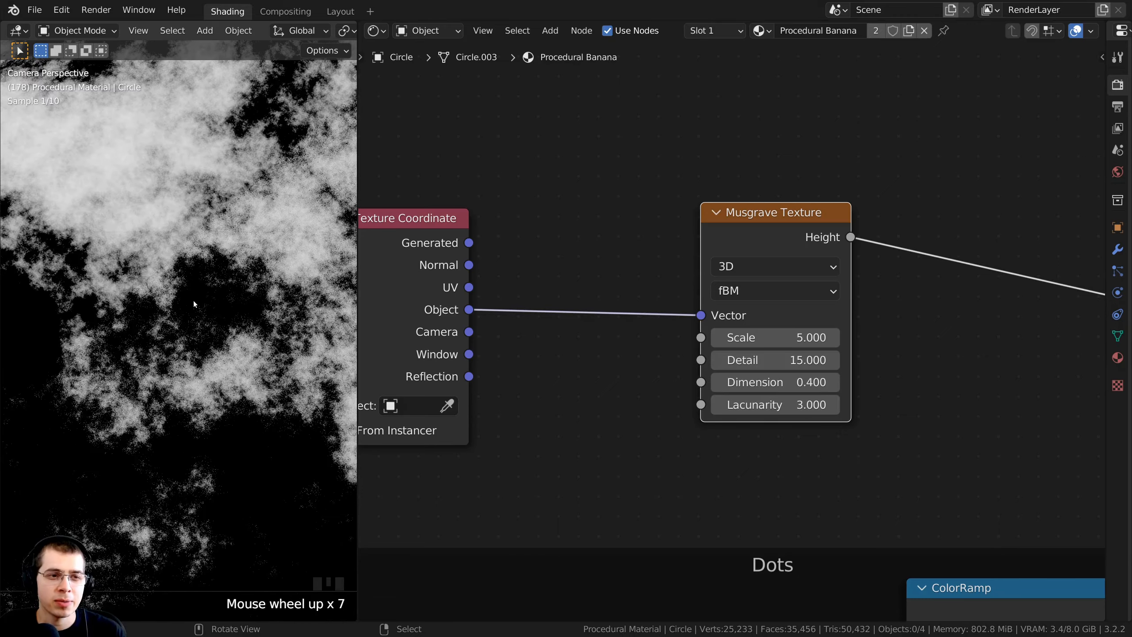
scroll(203, 288, "down", 12)
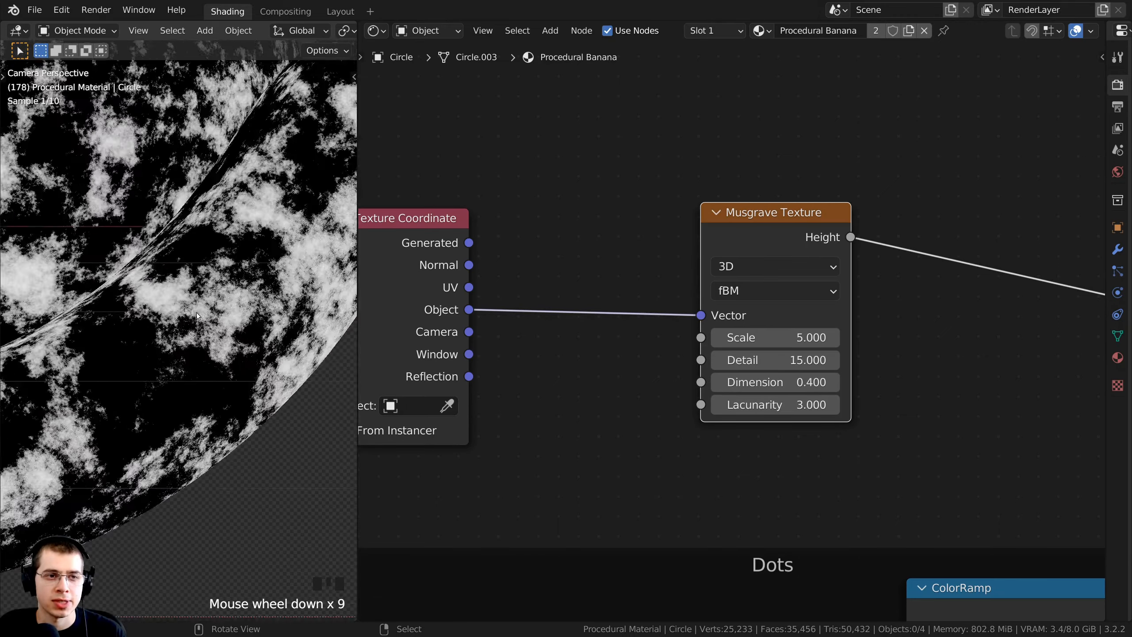
scroll(168, 266, "down", 2, "shift")
middle_click_drag(168, 265, 182, 284, "shift")
scroll(634, 325, "down", 9)
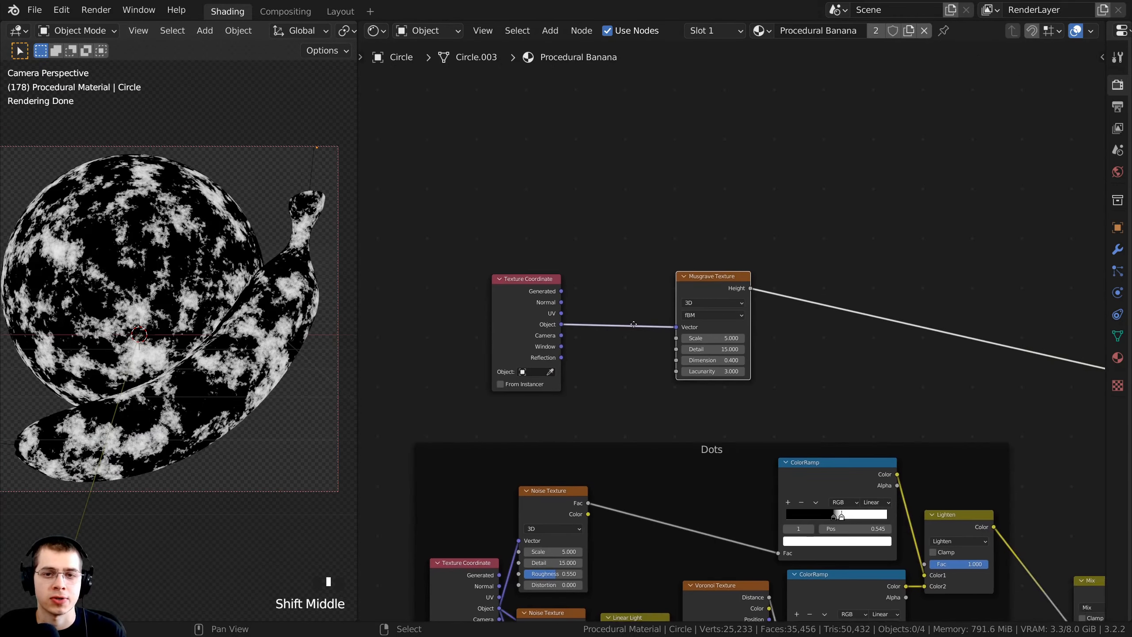
- Enclose the Texture Coordinate and Musgrave Texture nodes in a new frame above the Dots frame
left_click(583, 218)
scroll(577, 210, "up", 1)
middle_click_drag(577, 209, 558, 200)
left_click_drag(440, 179, 799, 405)
key("ctrl+z")
key("ctrl+z")
key("ctrl+z")
key("ctrl+j")
left_click_drag(652, 271, 715, 293)
scroll(685, 281, "up", 1)
scroll(685, 280, "up", 1)
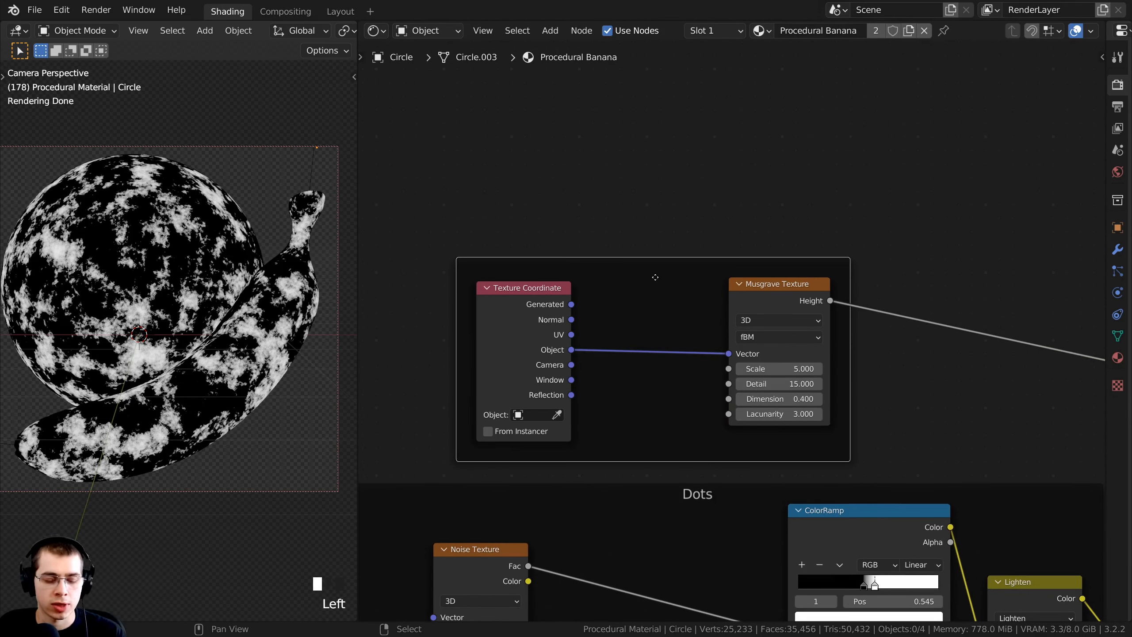
- Label the new frame "Noise" and bring its Musgrave Texture closer to the Texture Coordinate node
key("F2")
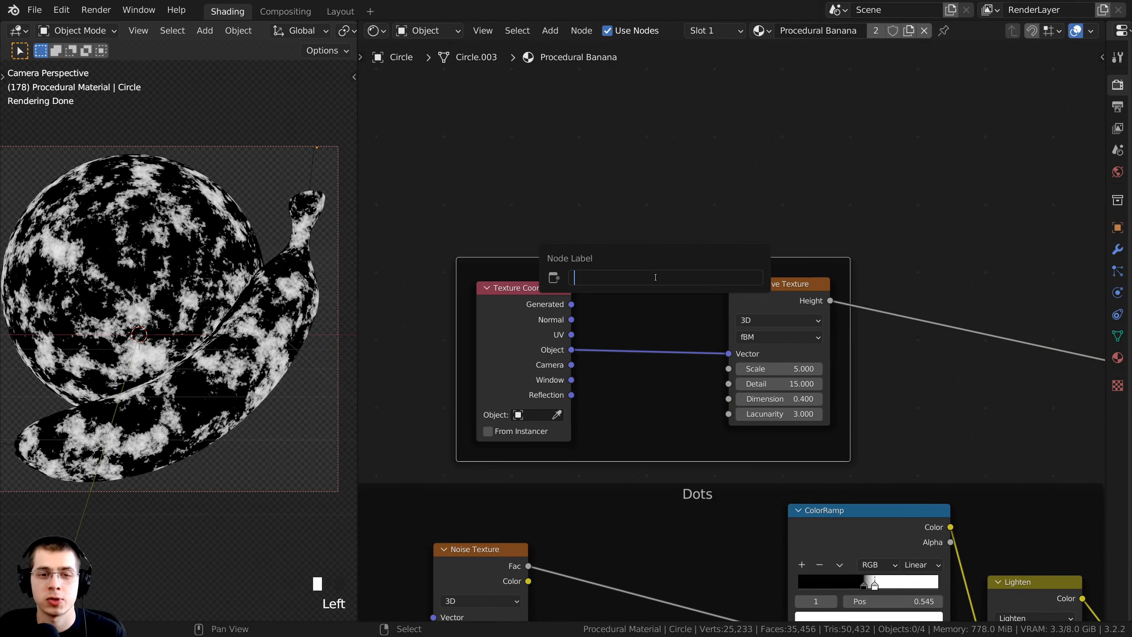
type("Noise")
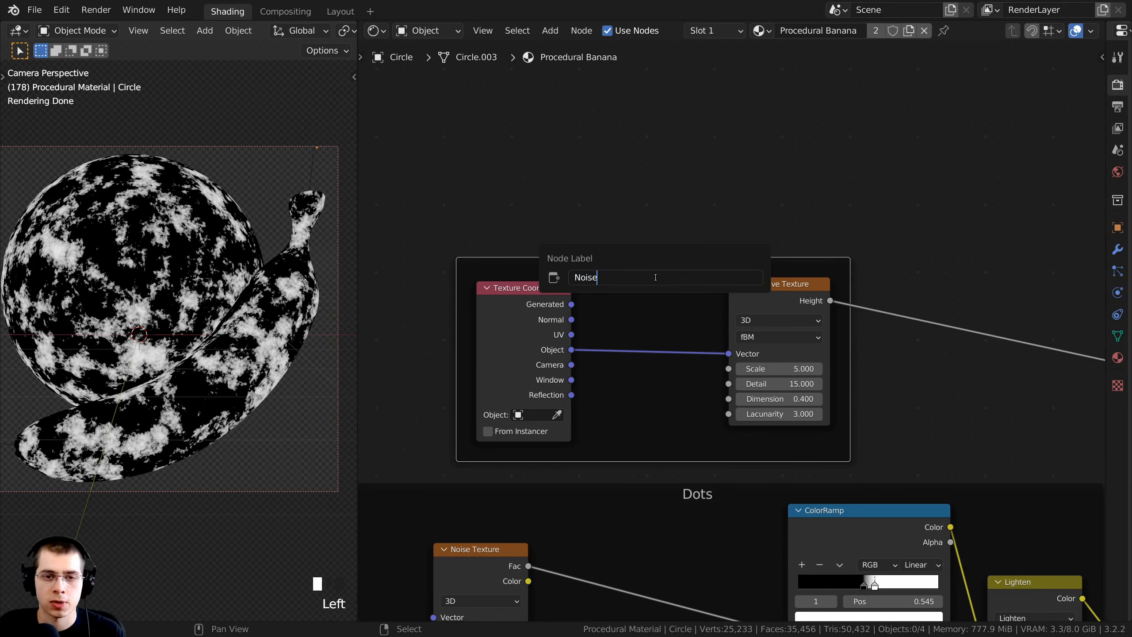
key("Return")
left_click(656, 277)
left_click_drag(799, 302, 715, 305)
left_click_drag(518, 251, 752, 254)
- Duplicate the dots' Mix node and place the copy between the original and the Principled BSDF
middle_click_drag(770, 325, 541, 264)
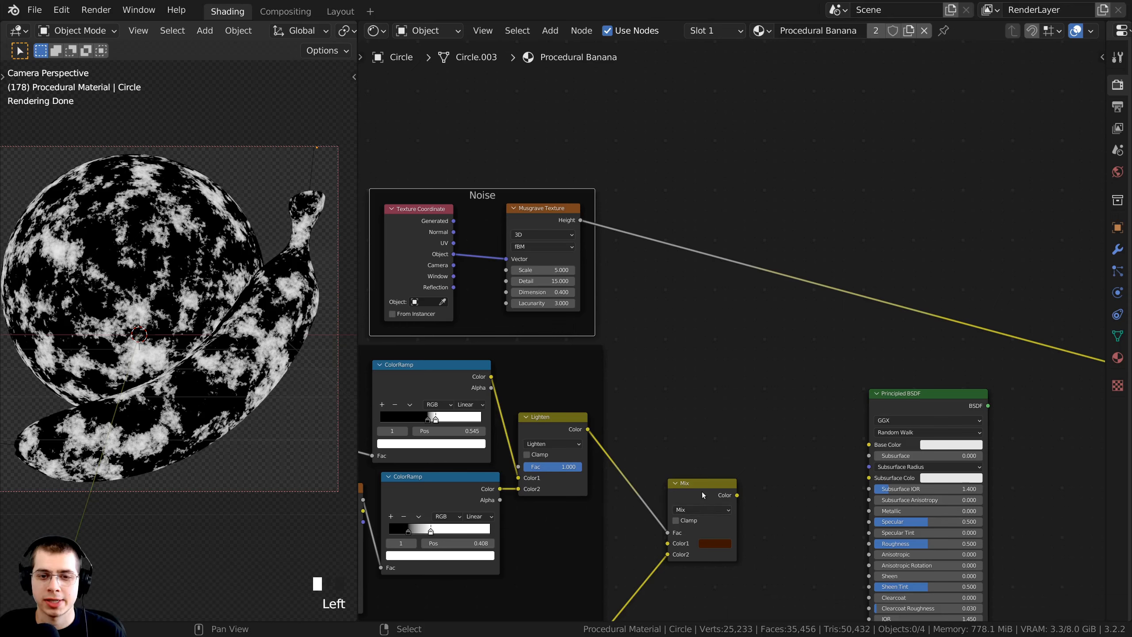
left_click(702, 493)
scroll(702, 492, "down", 1)
middle_click_drag(702, 492, 657, 512)
scroll(679, 474, "up", 1)
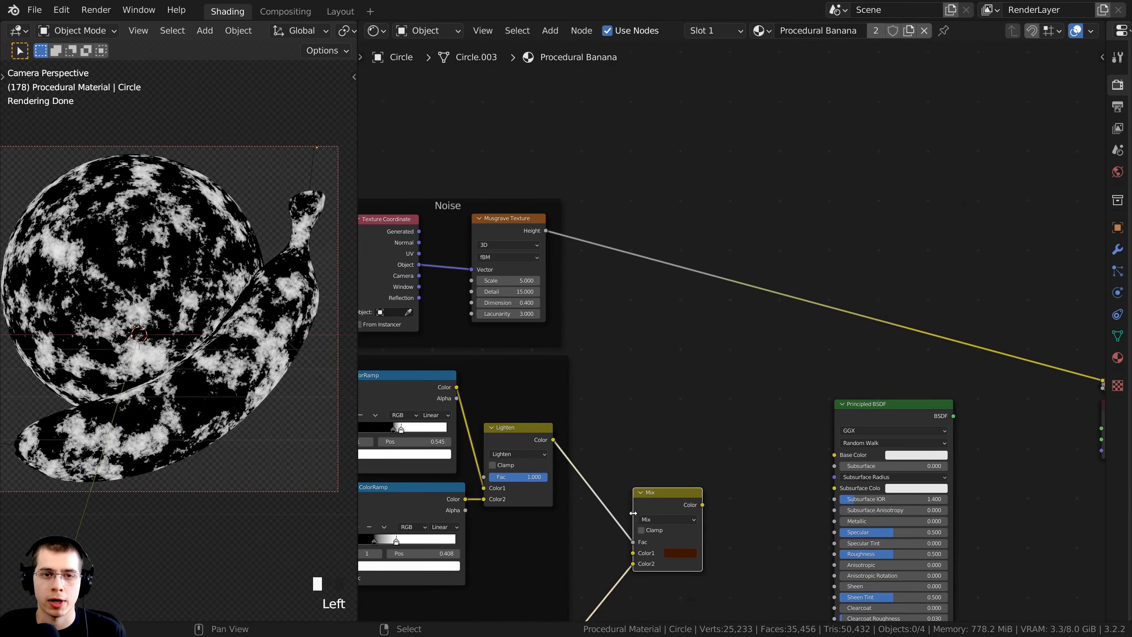
scroll(633, 513, "up", 1)
middle_click_drag(675, 469, 659, 502)
key("shift+d")
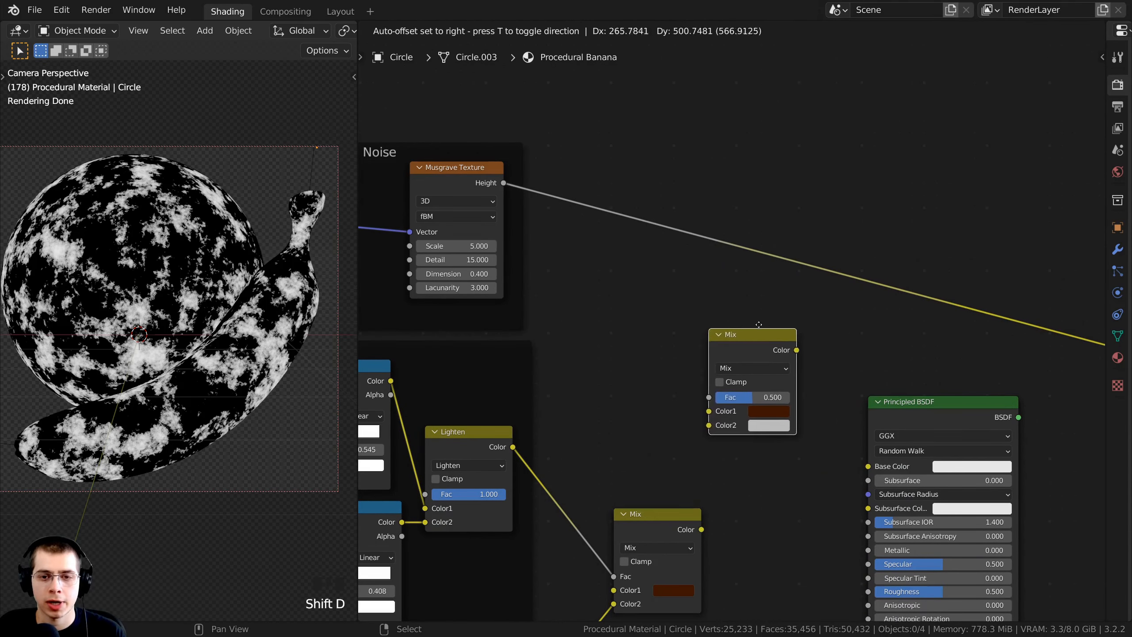
left_click(772, 339)
- Connect the Musgrave Height to the duplicate Mix's Fac and the original Mix's Color to its Color2, and preview the duplicate
middle_click_drag(670, 351, 740, 303)
left_click_drag(551, 129, 792, 367)
left_click_drag(839, 311, 851, 309)
left_click_drag(742, 478, 805, 389)
scroll(837, 412, "up", 2)
left_click_drag(790, 281, 799, 285)
middle_click_drag(723, 289, 728, 291)
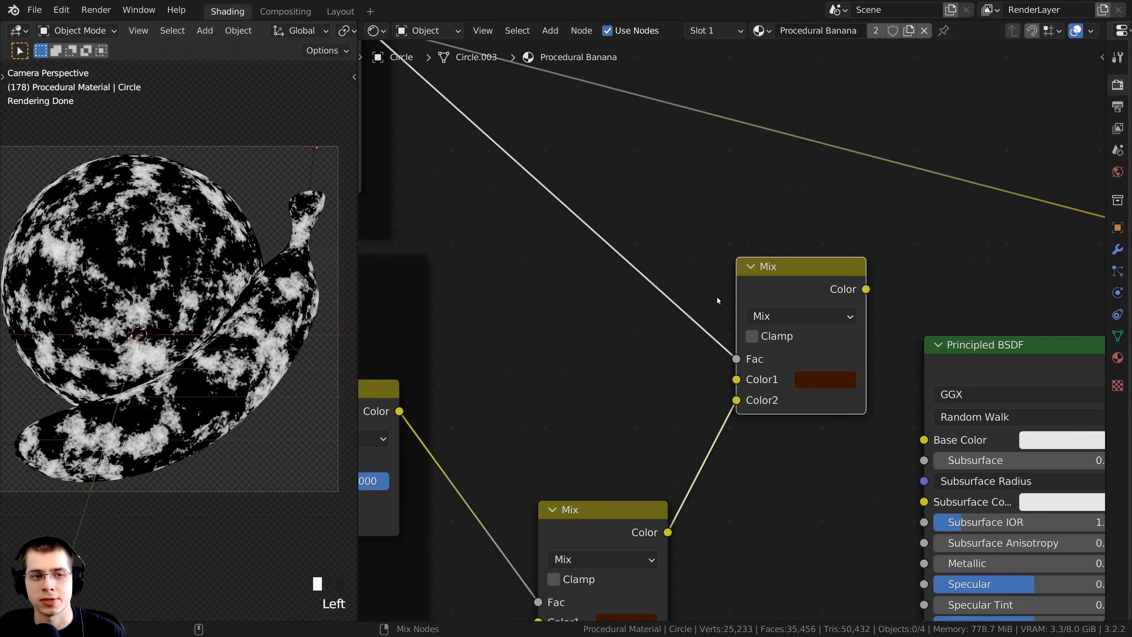
left_click(805, 287, "ctrl+shift")
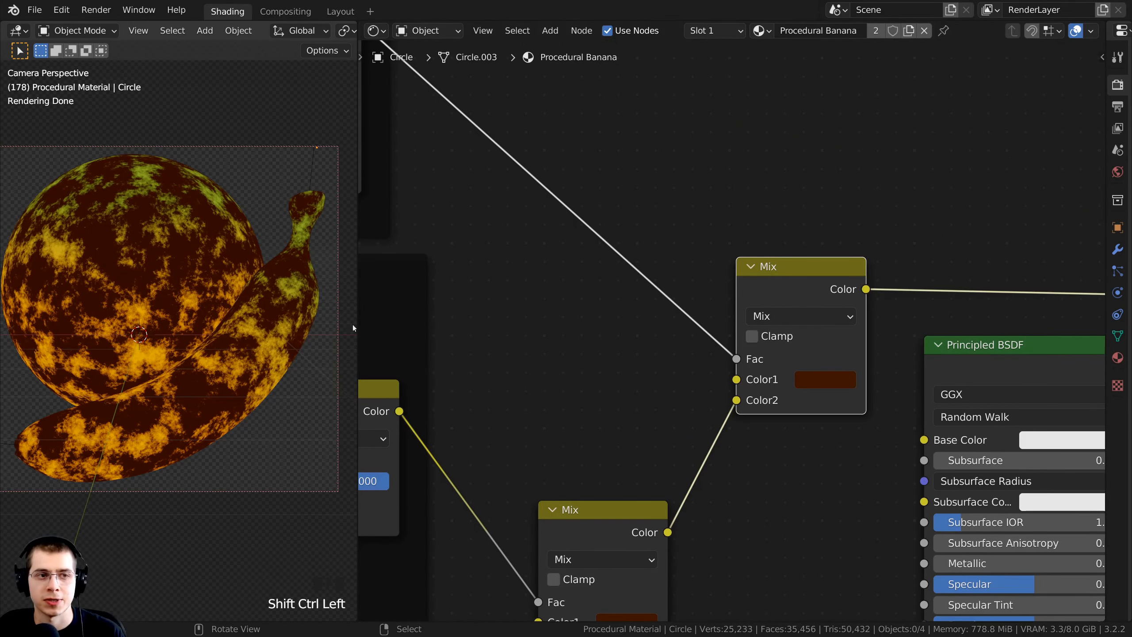
- Insert a ColorRamp node between the Musgrave Texture's Height and the duplicate Mix's Fac
scroll(419, 276, "down", 1)
middle_click_drag(419, 276, 526, 317)
scroll(213, 267, "up", 1)
scroll(472, 197, "up", 1)
middle_click_drag(472, 196, 508, 225)
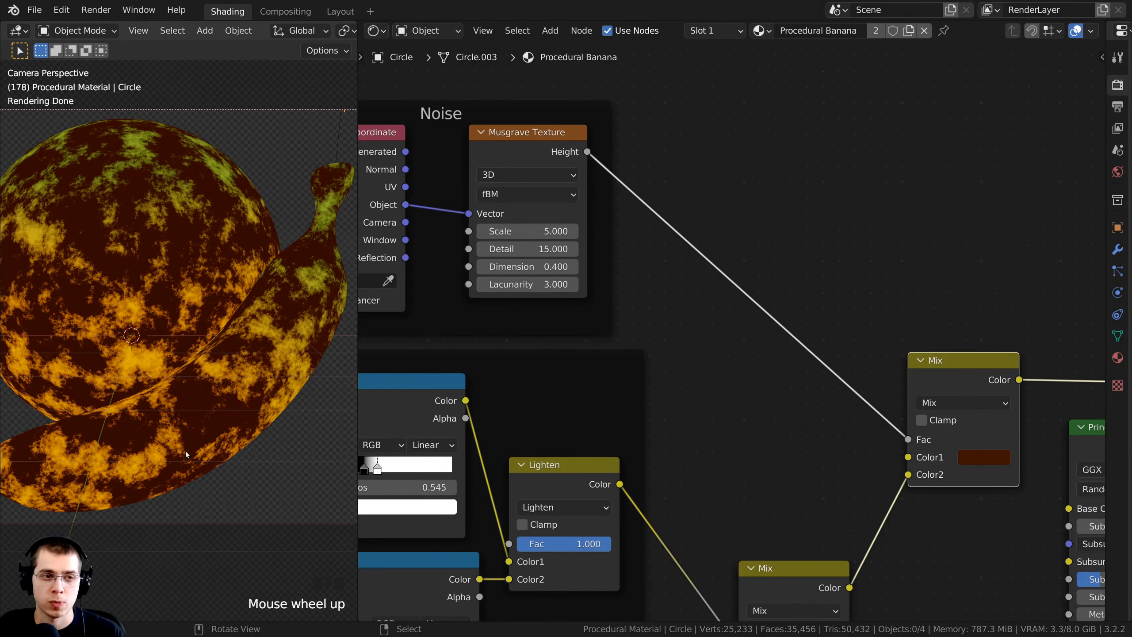
middle_click_drag(666, 221, 682, 268)
left_click_drag(535, 201, 528, 200)
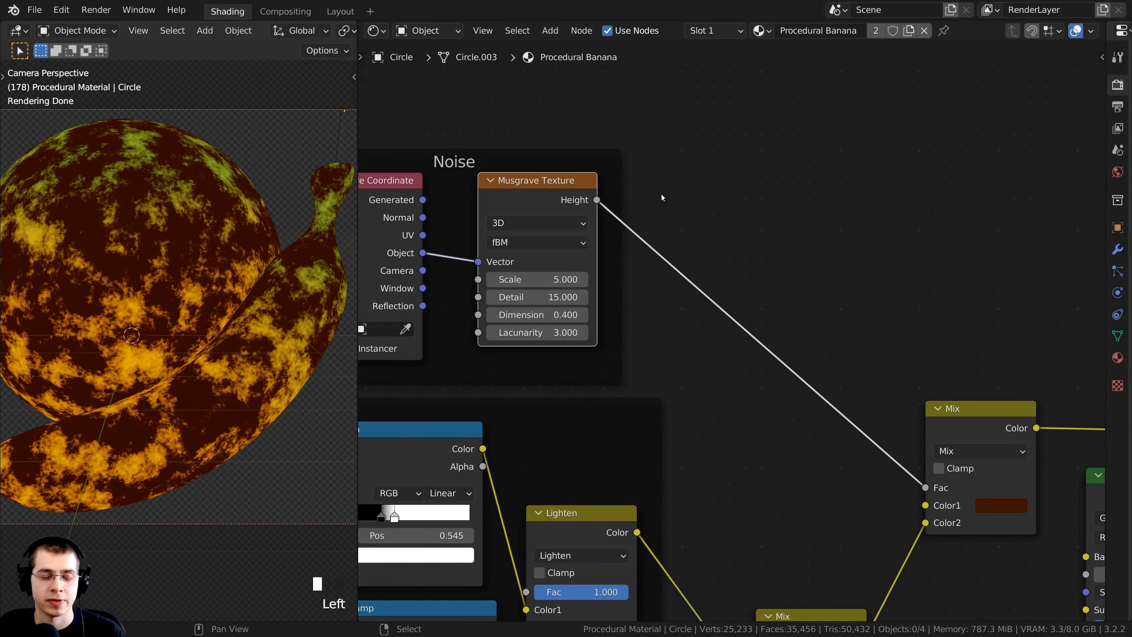
key("shift+a")
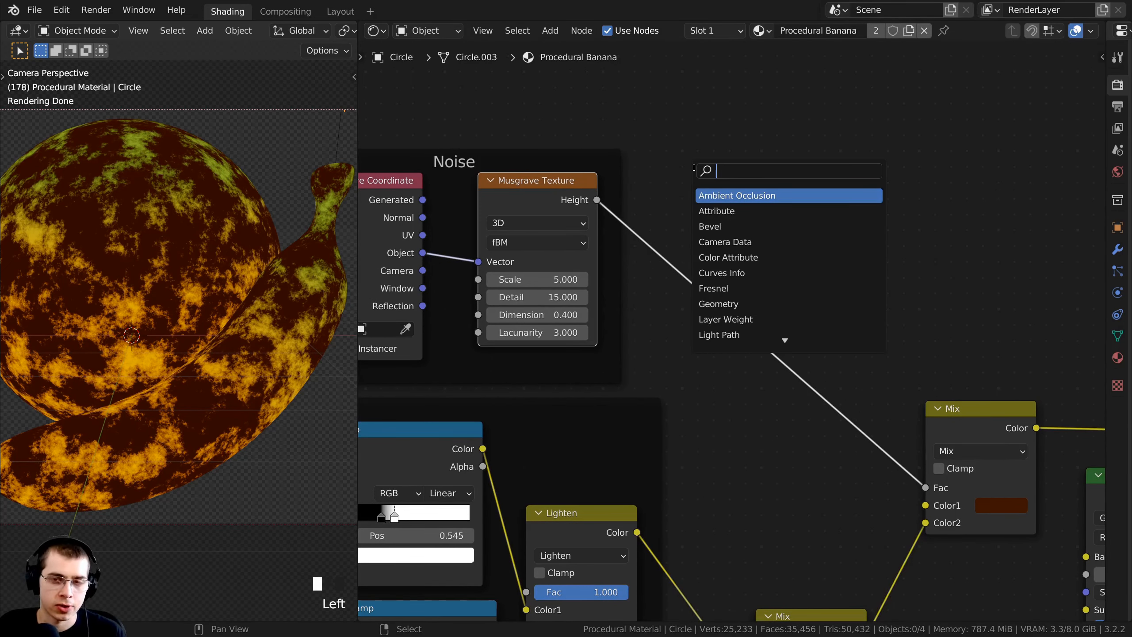
type("col")
key("Return")
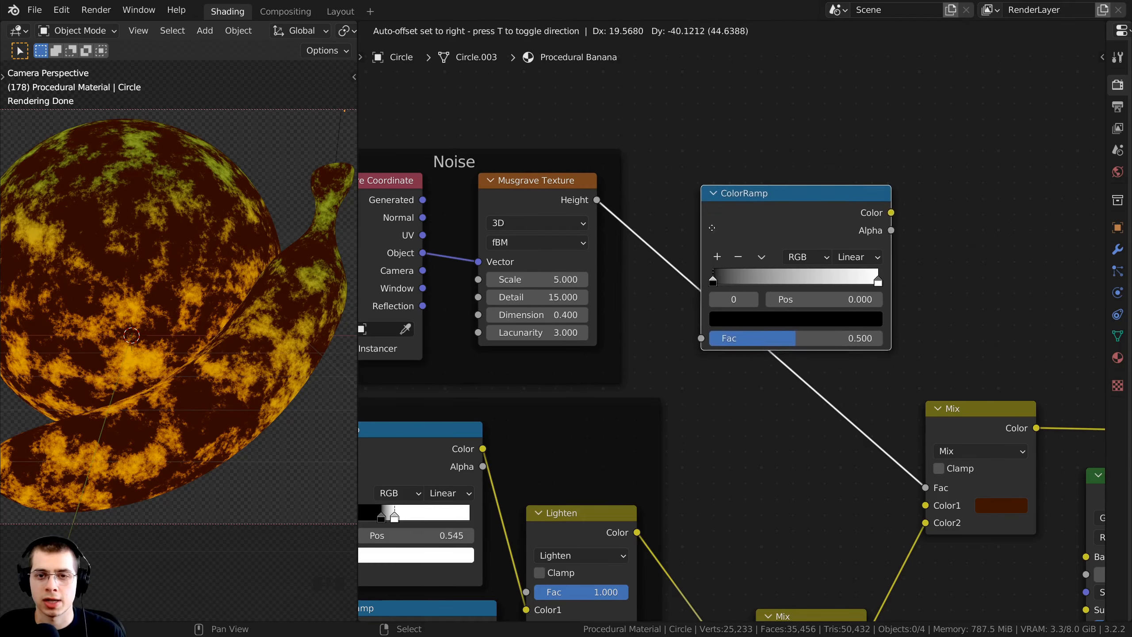
left_click(664, 211)
left_click_drag(745, 252, 703, 203)
- Shift the Noise frame with its new ColorRamp back over the Dots frame, away from the Mix nodes
scroll(677, 200, "down", 4)
middle_click_drag(652, 200, 749, 199)
left_click_drag(744, 201, 562, 208)
- Flip the Noise frame's ColorRamp so its white and black stops swap ends
scroll(700, 299, "up", 5)
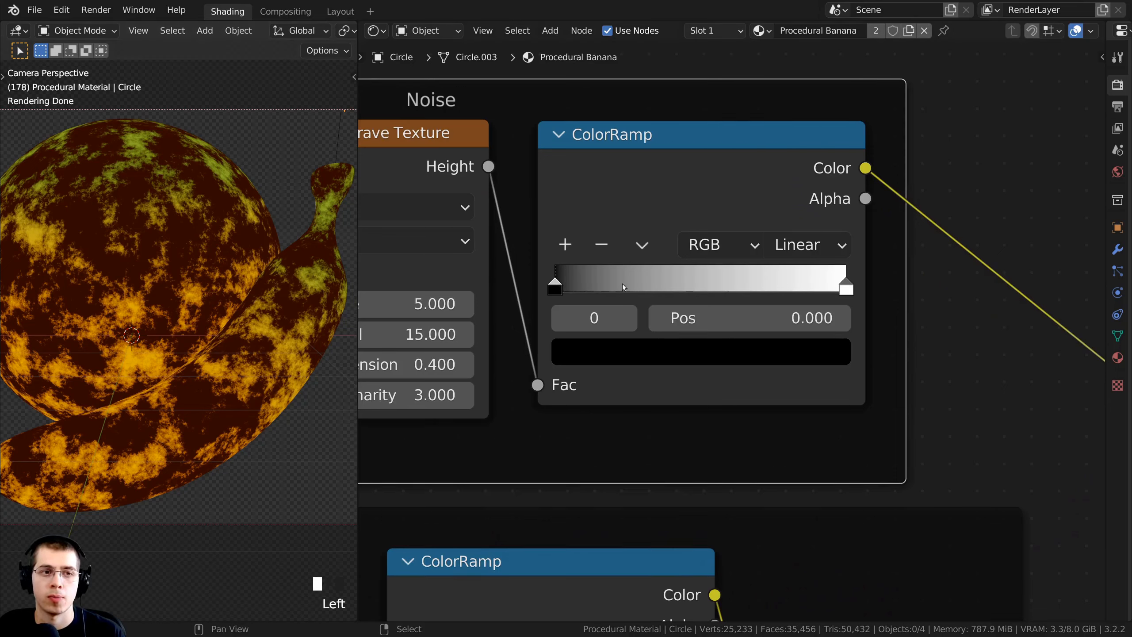
left_click(842, 284)
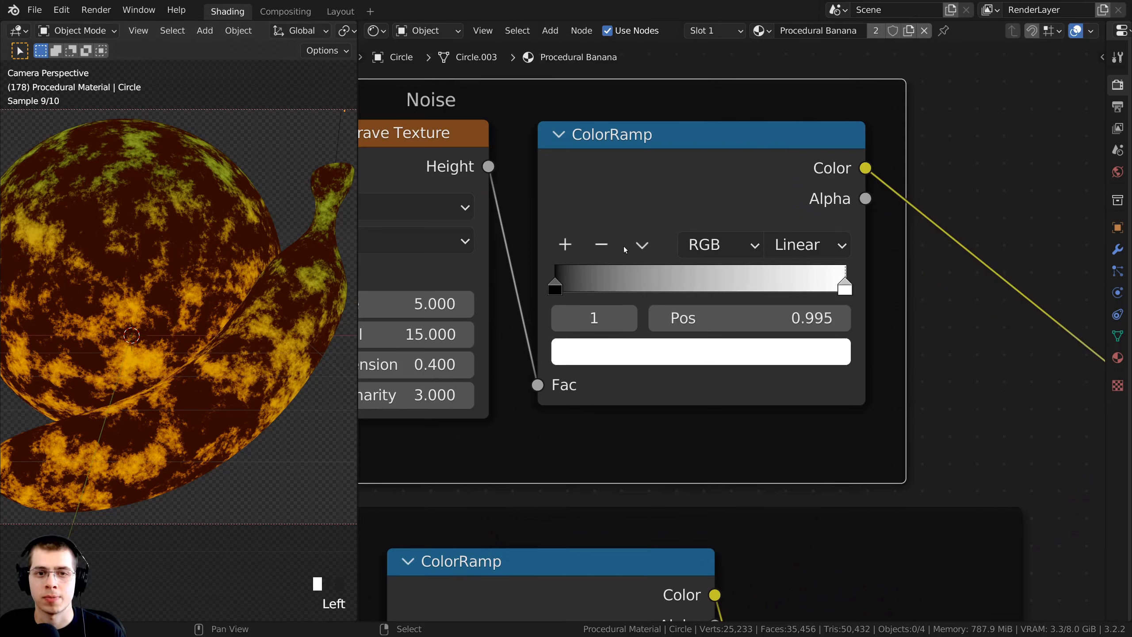
left_click(642, 245)
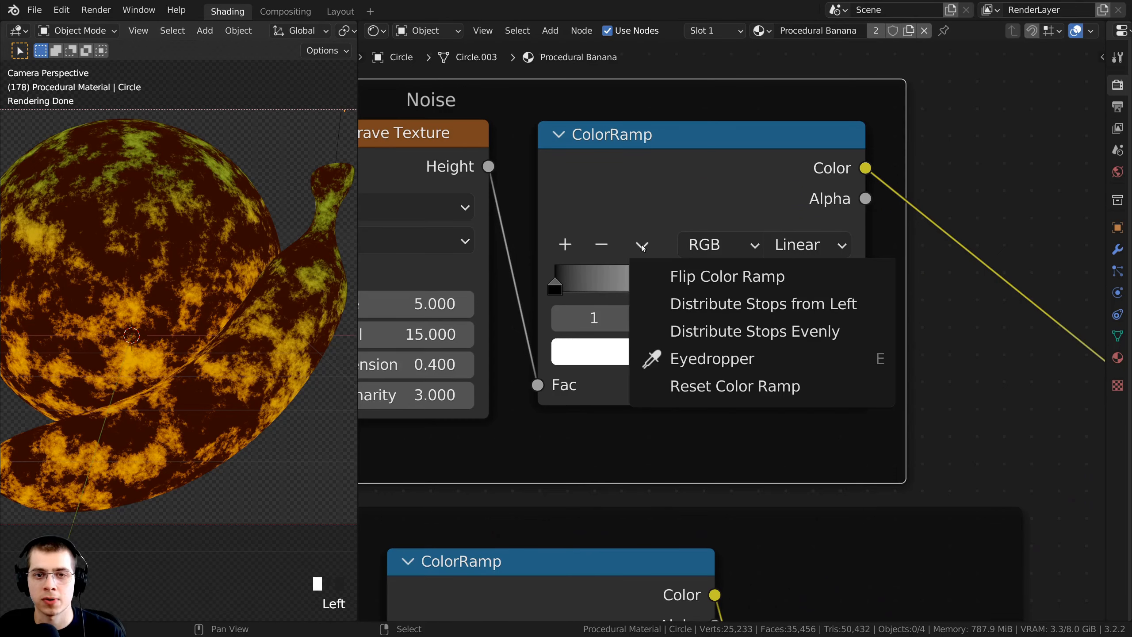
left_click(661, 275)
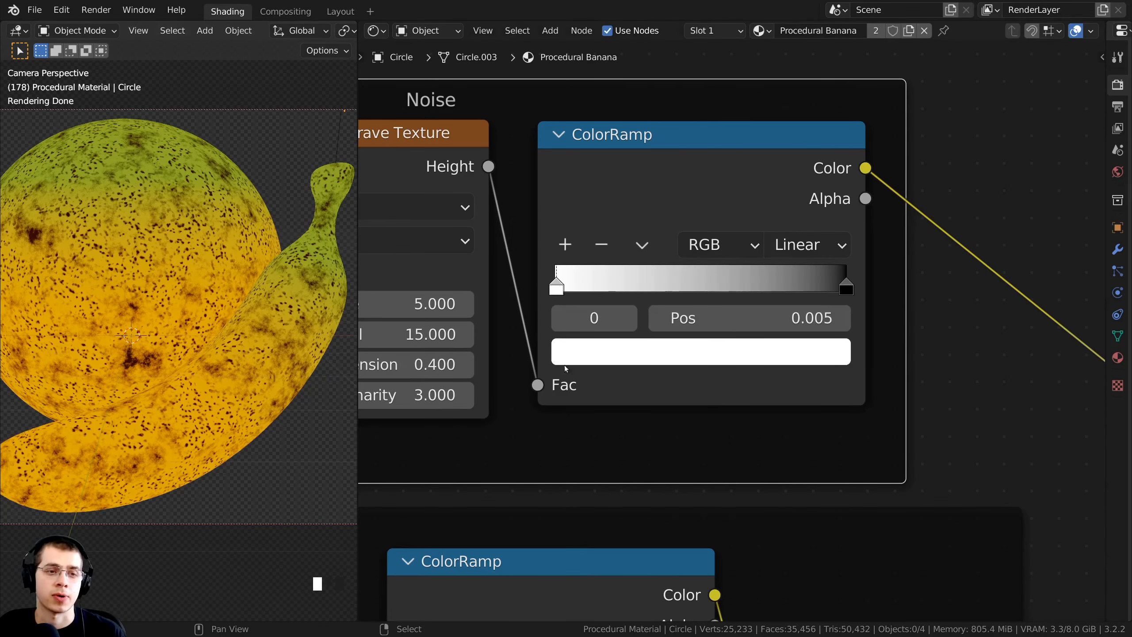
- Tighten the Noise ColorRamp by moving the white stop to 0.177 and the black stop to 0.800
scroll(280, 303, "down", 2)
scroll(572, 276, "down", 3)
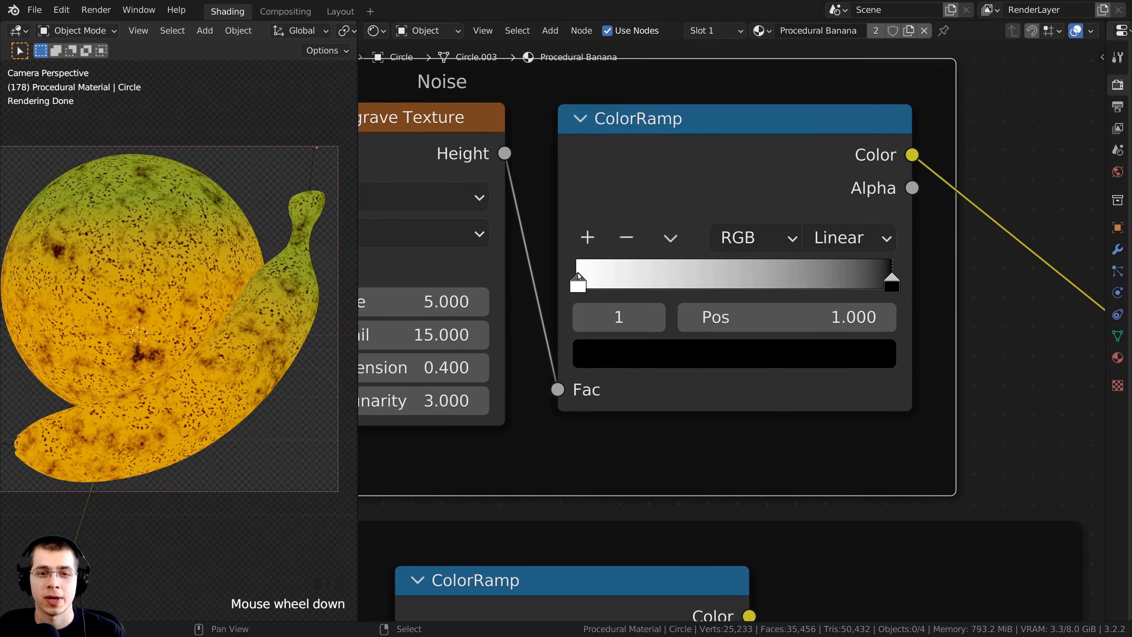
left_click_drag(577, 276, 620, 277)
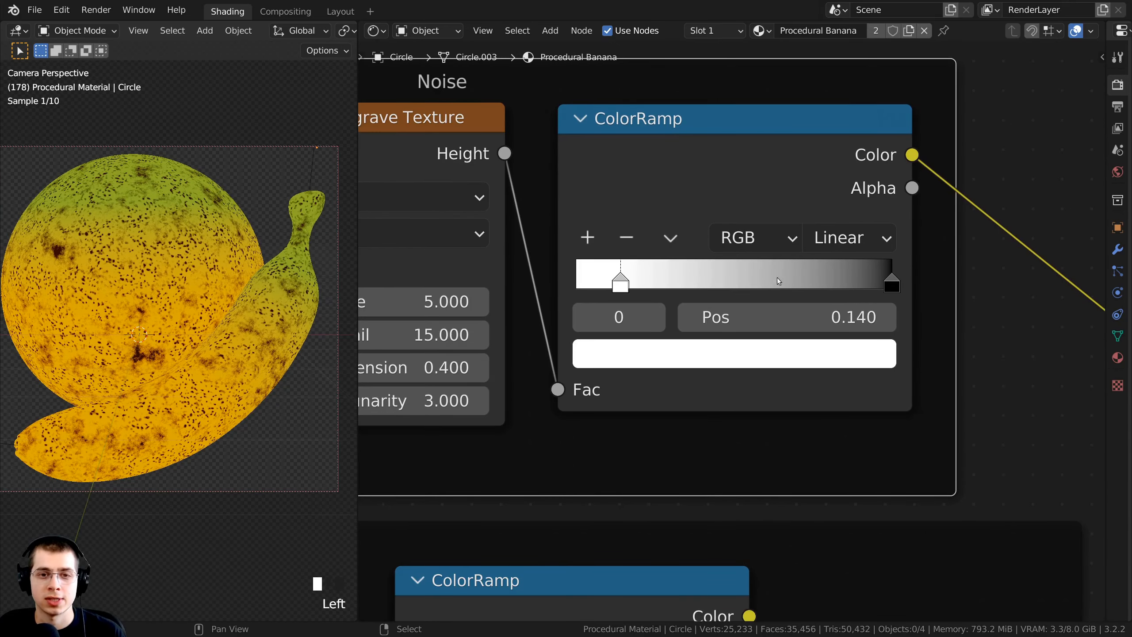
left_click_drag(891, 280, 833, 276)
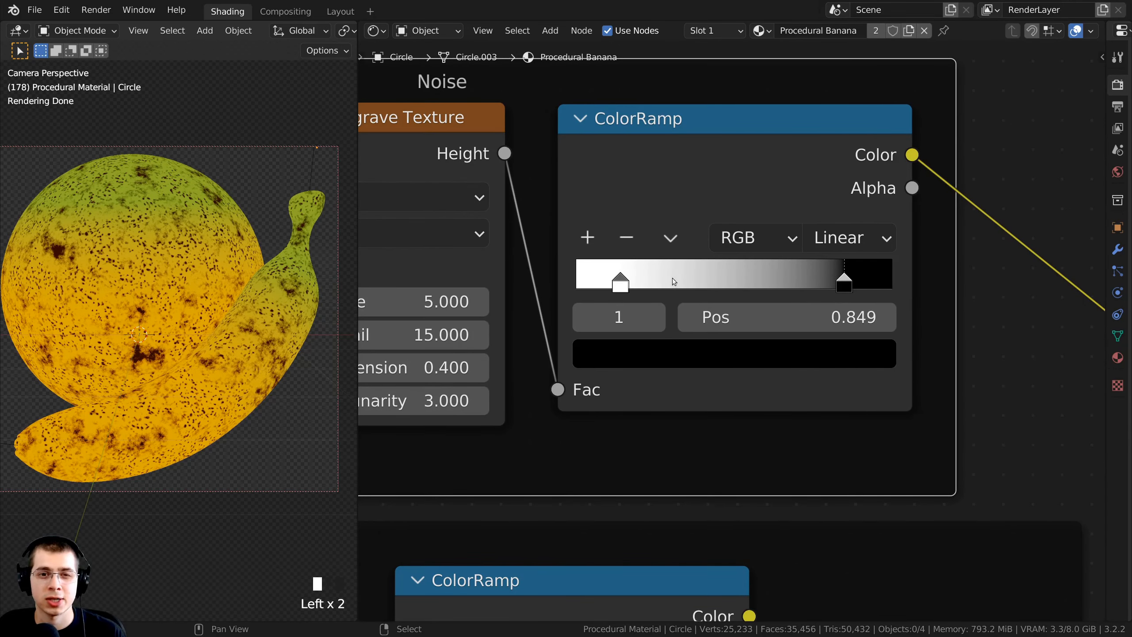
left_click_drag(619, 277, 631, 277)
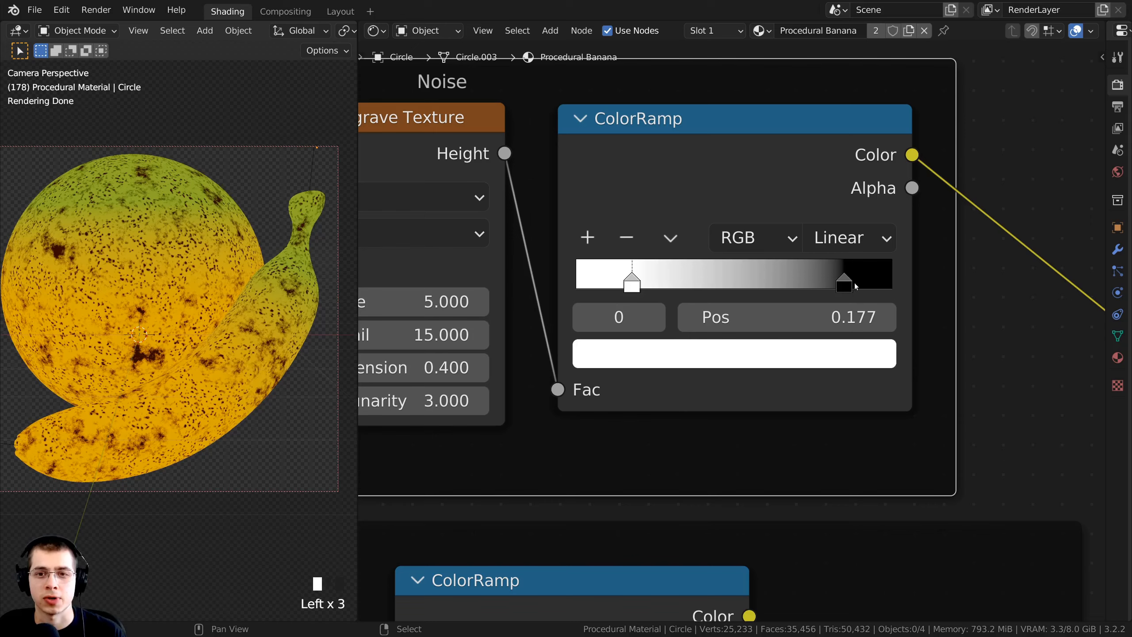
left_click_drag(847, 281, 831, 281)
- Lighten the Noise ColorRamp's black stop to the gray 4C4C4C to soften the brown noise patches
scroll(215, 300, "up", 3)
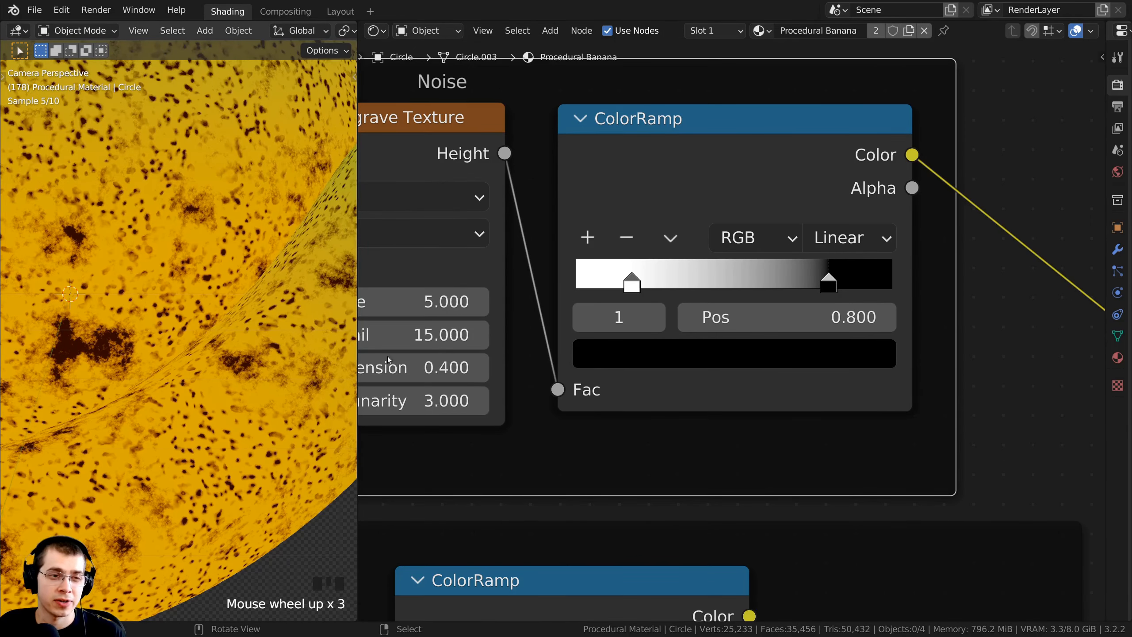
scroll(600, 361, "down", 2)
middle_click_drag(610, 371, 604, 423)
left_click(724, 408)
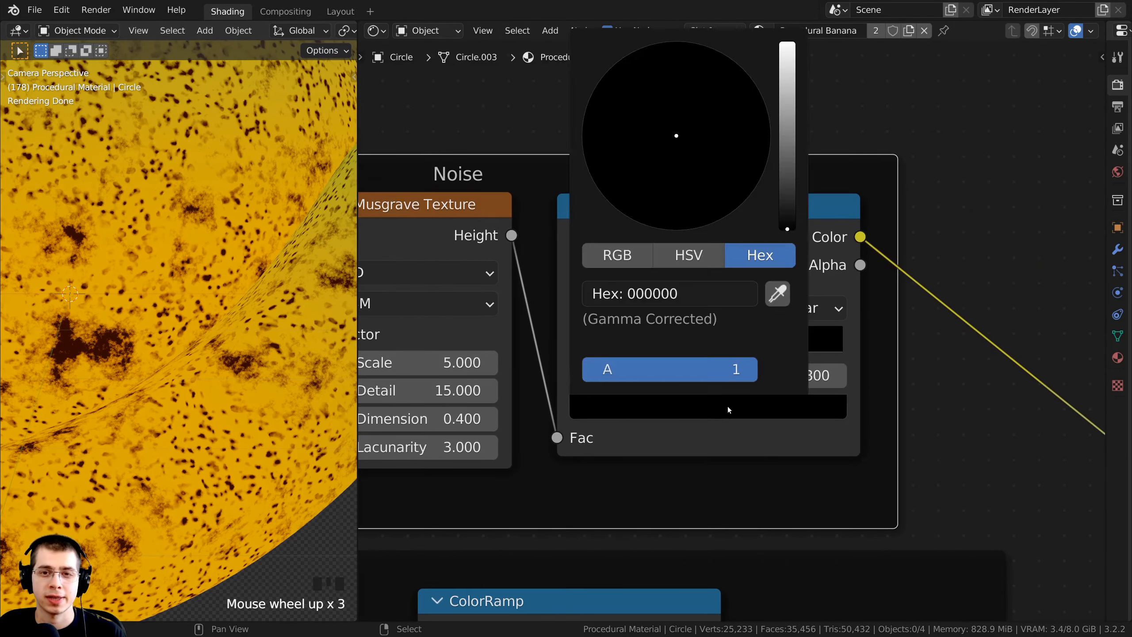
left_click_drag(787, 225, 788, 153)
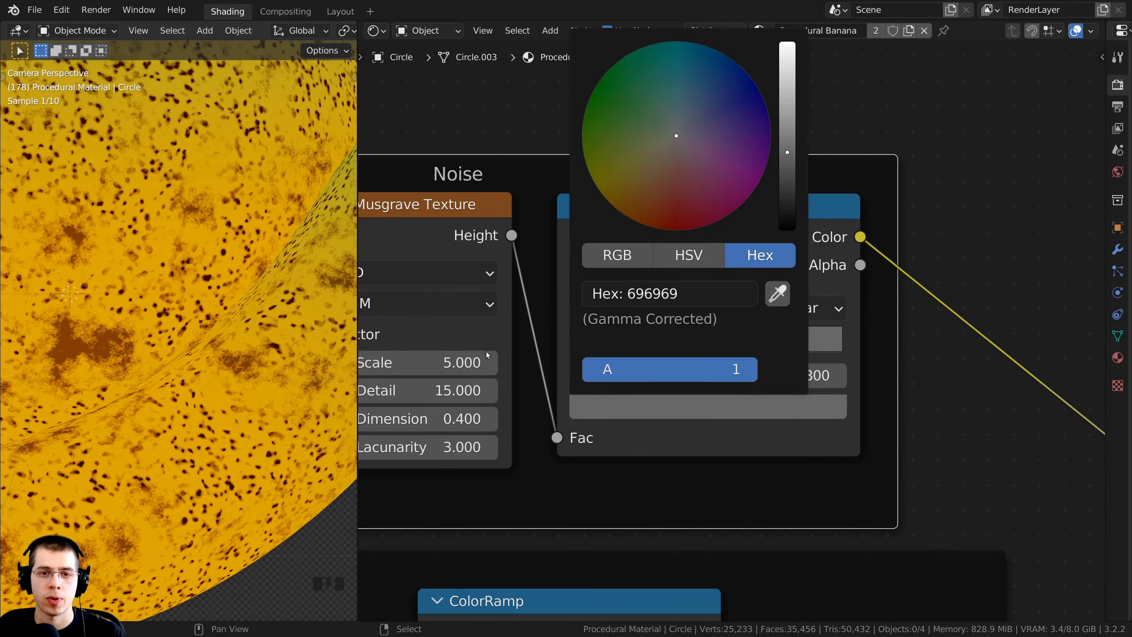
left_click(660, 401)
left_click_drag(788, 152, 788, 174)
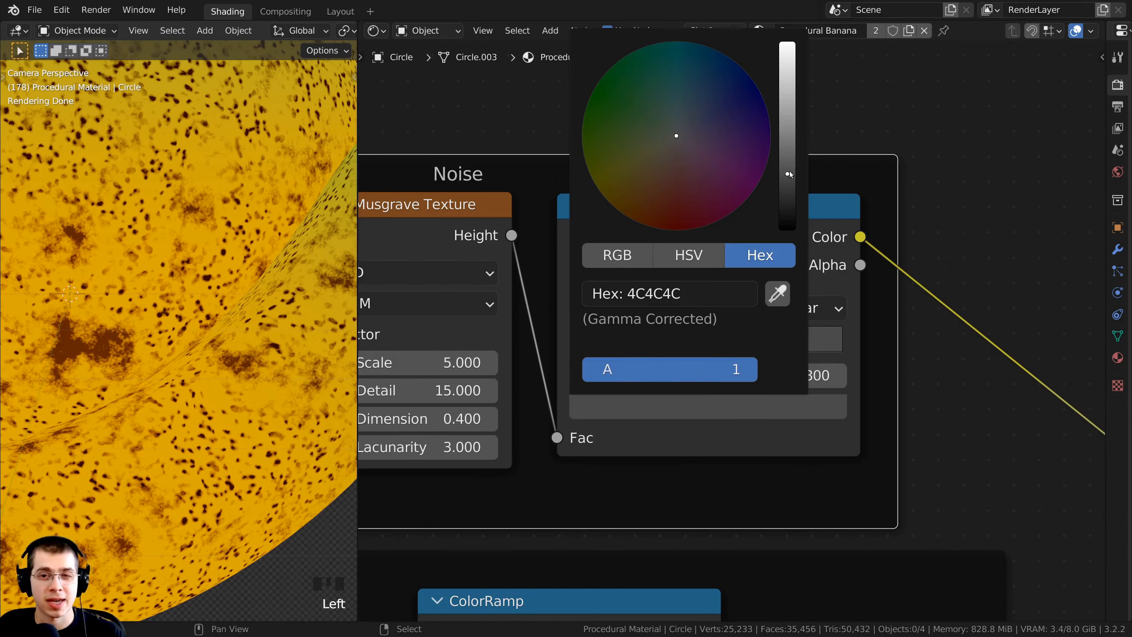
- Examine the noise patches and dots on the sphere and banana from the camera view and another angle
middle_click_drag(213, 300, 187, 358, "shift")
scroll(196, 296, "down", 2)
scroll(183, 307, "down", 3)
scroll(710, 404, "down", 2)
scroll(136, 255, "down", 2)
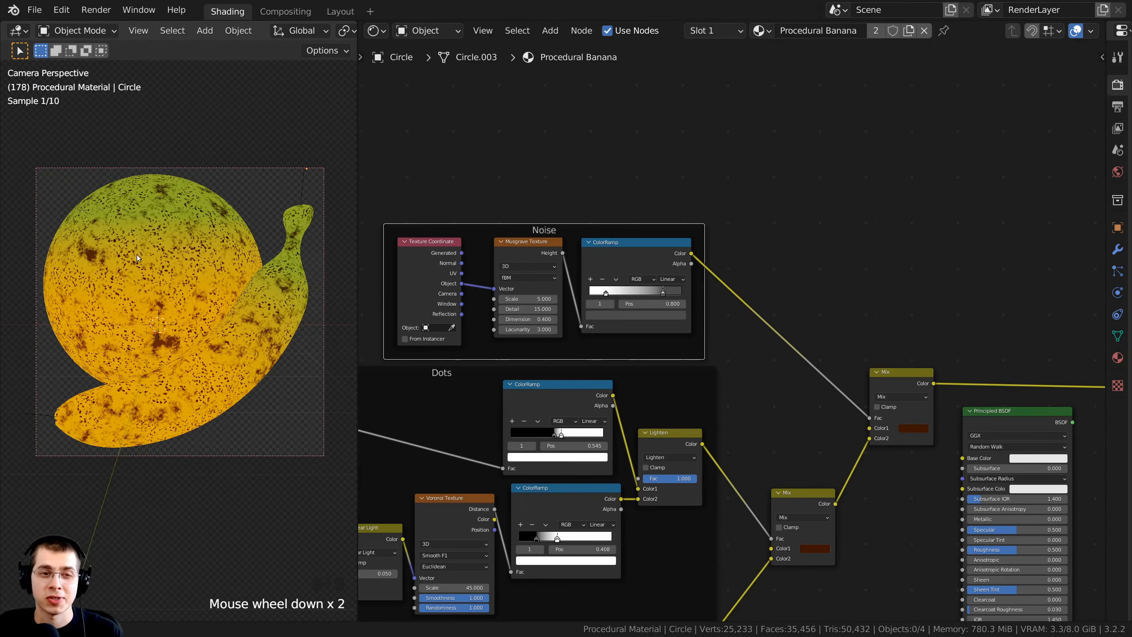
scroll(260, 259, "up", 3)
scroll(529, 231, "down", 3)
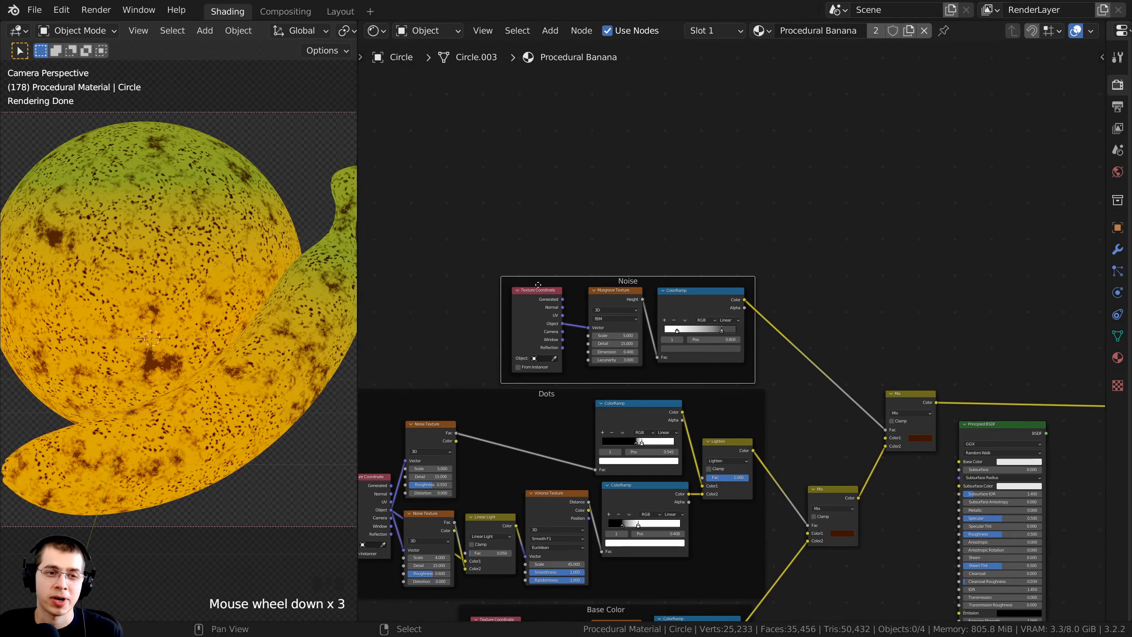
middle_click_drag(266, 307, 224, 290, "shift")
scroll(298, 278, "up", 2)
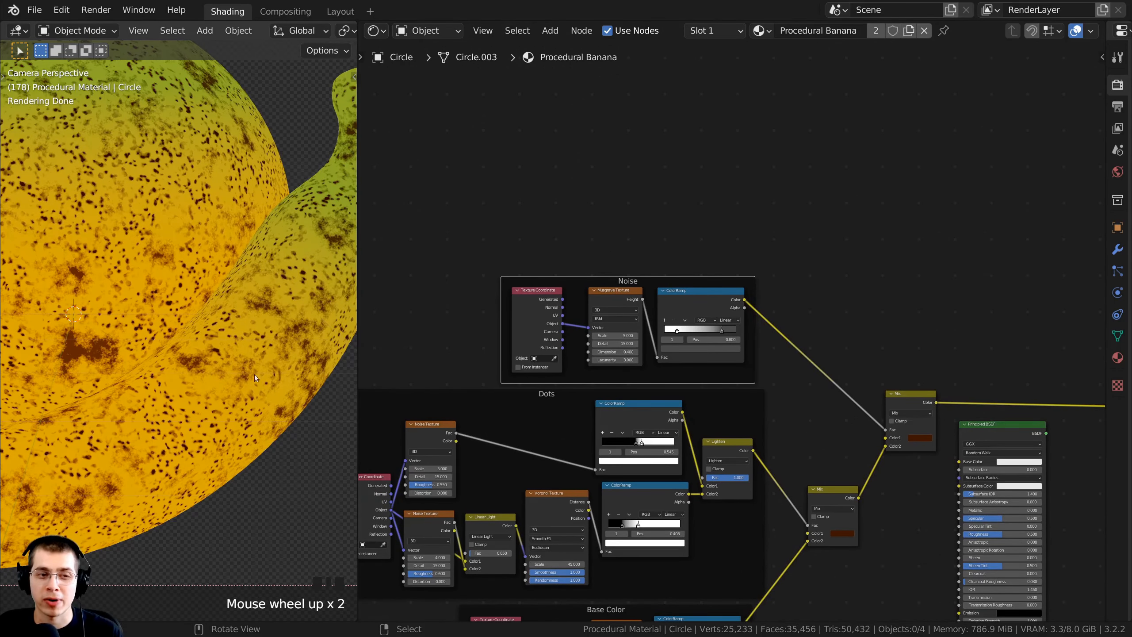
scroll(194, 423, "up", 1)
middle_click_drag(197, 417, 151, 453, "shift")
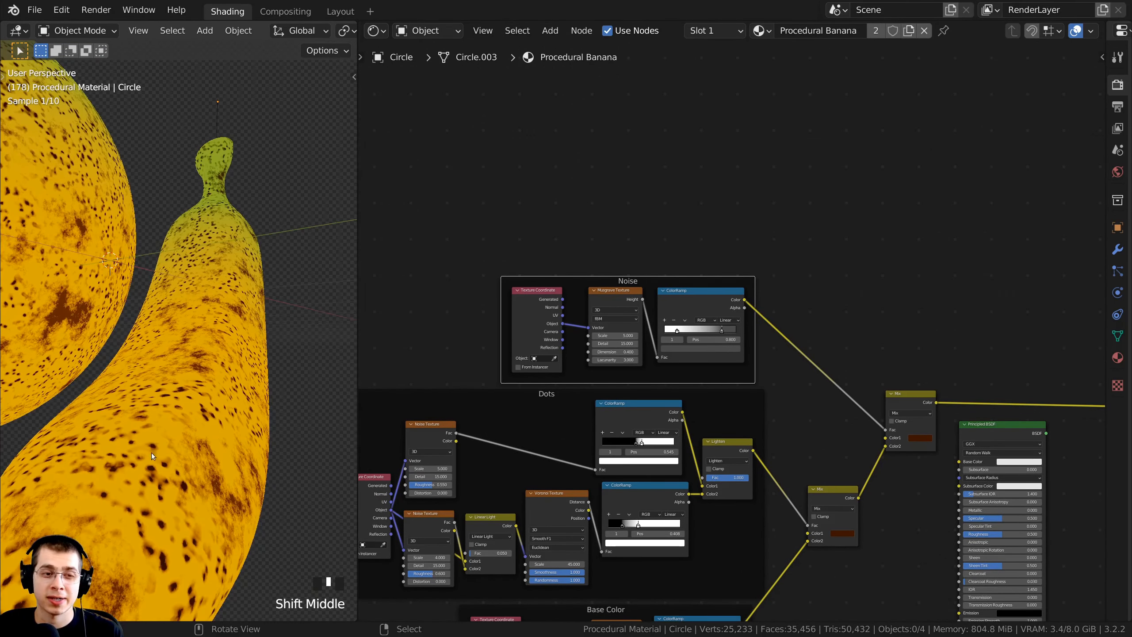
scroll(228, 323, "up", 1)
- Select the banana and examine its bumps and ridges in solid shading, then return to the rendered camera view
key("z")
scroll(154, 462, "down", 2)
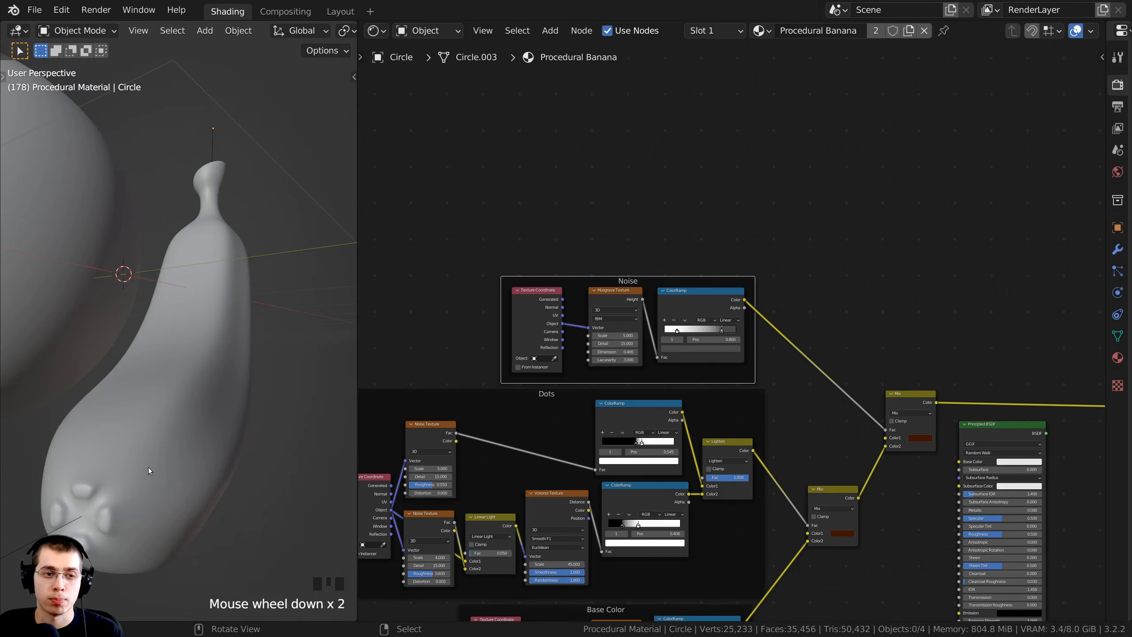
right_click(237, 277)
scroll(208, 419, "down", 3)
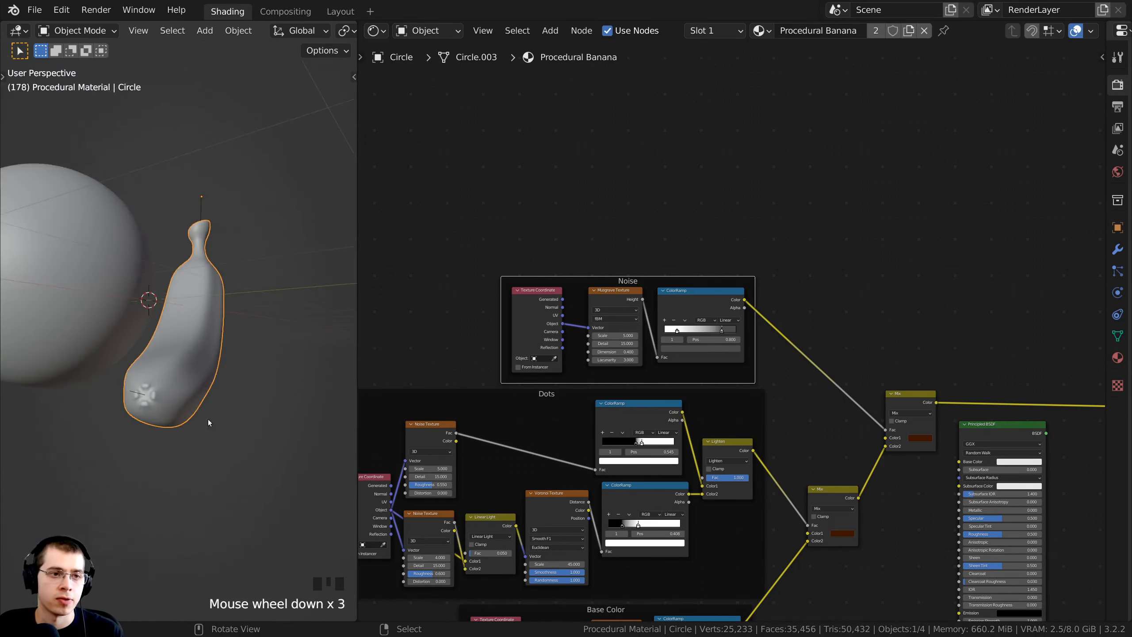
middle_click_drag(208, 420, 174, 436)
key("KP_0")
scroll(185, 268, "up", 2)
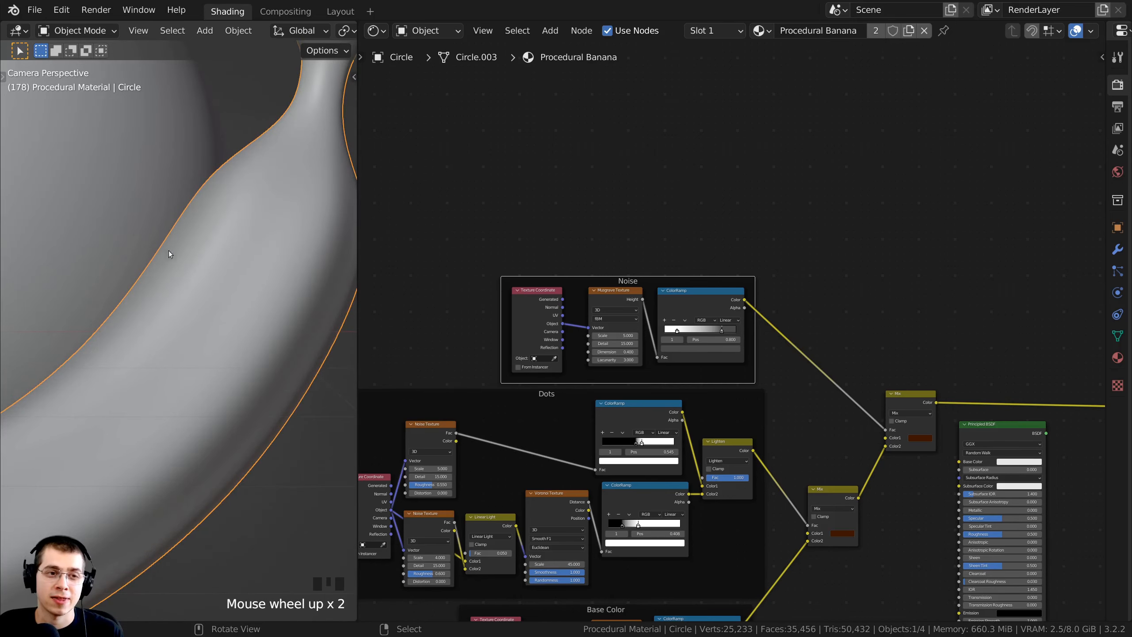
scroll(210, 410, "down", 2)
scroll(218, 383, "up", 2)
middle_click_drag(218, 384, 325, 230, "shift")
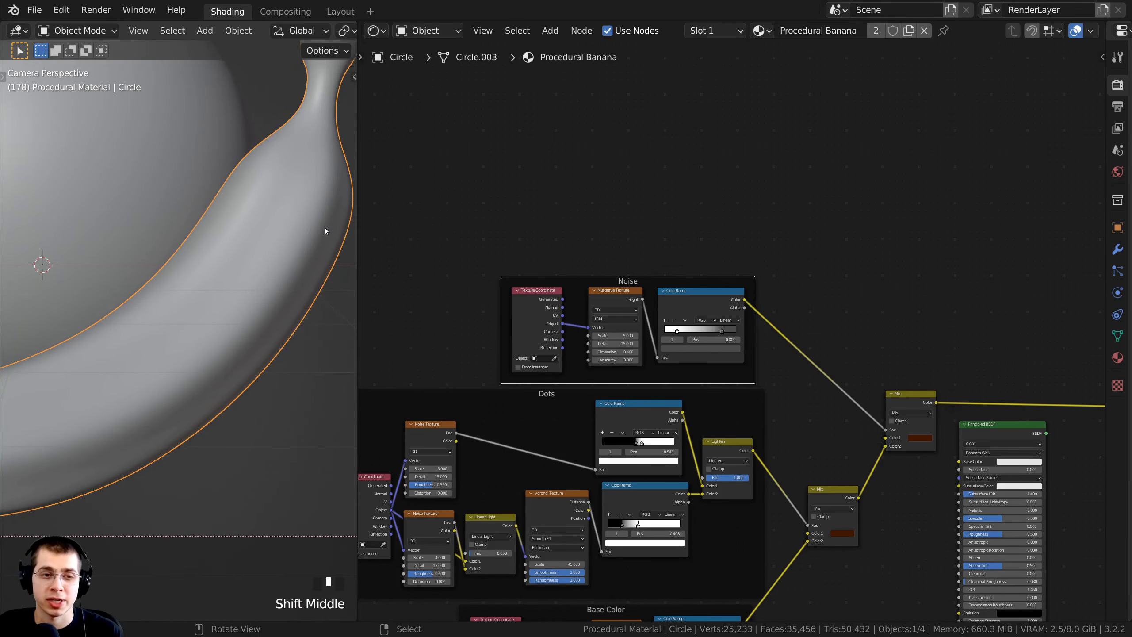
scroll(201, 389, "down", 3)
key("z")
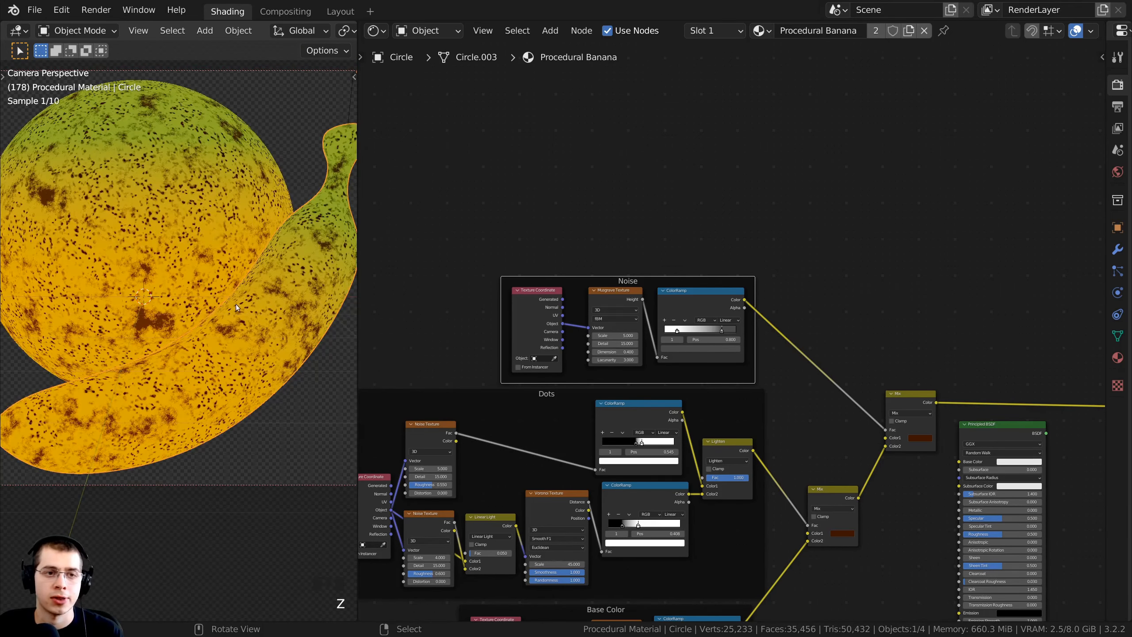
scroll(231, 312, "down", 1)
middle_click_drag(229, 311, 237, 322, "shift")
- Add a Geometry node in the empty area above the Noise frame
scroll(608, 223, "up", 3)
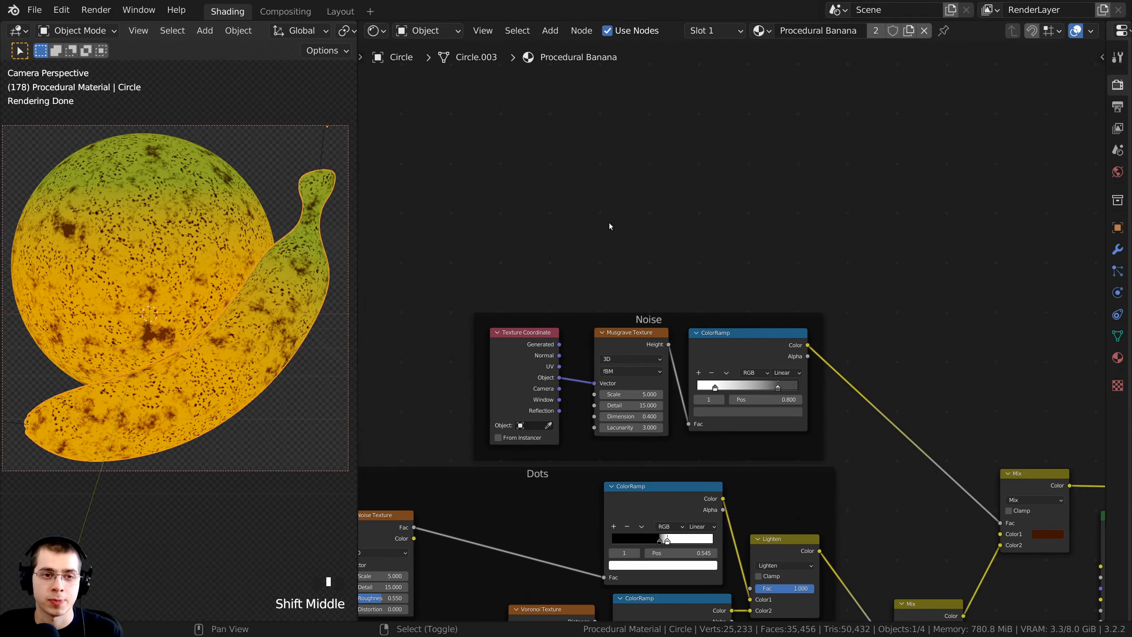
key("shift+a")
left_click(592, 224)
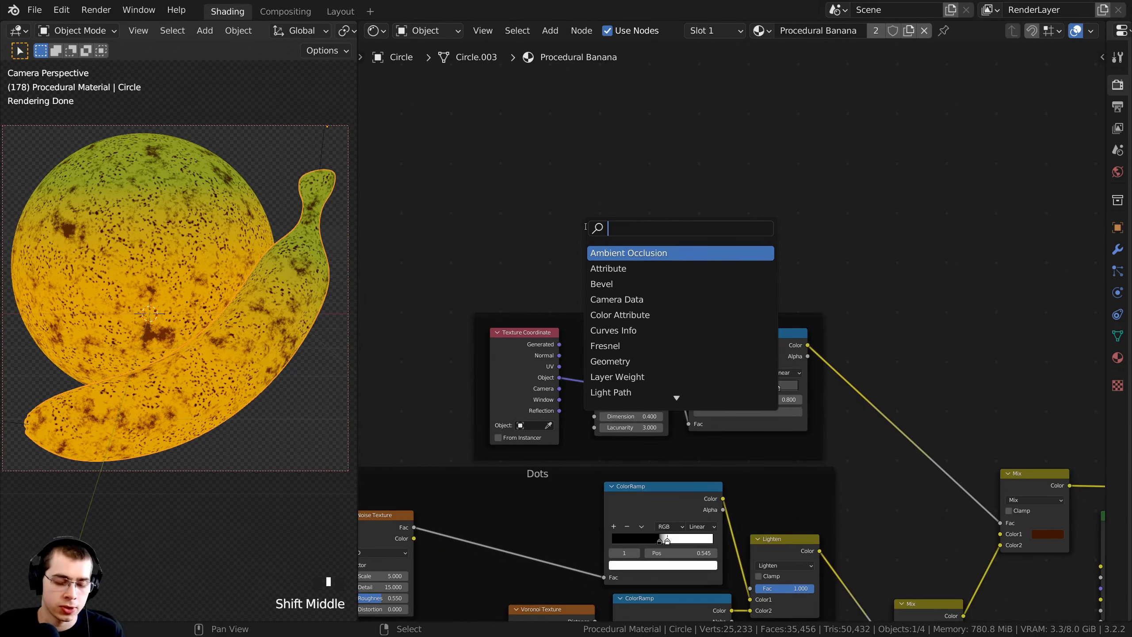
type("geo")
left_click(612, 250)
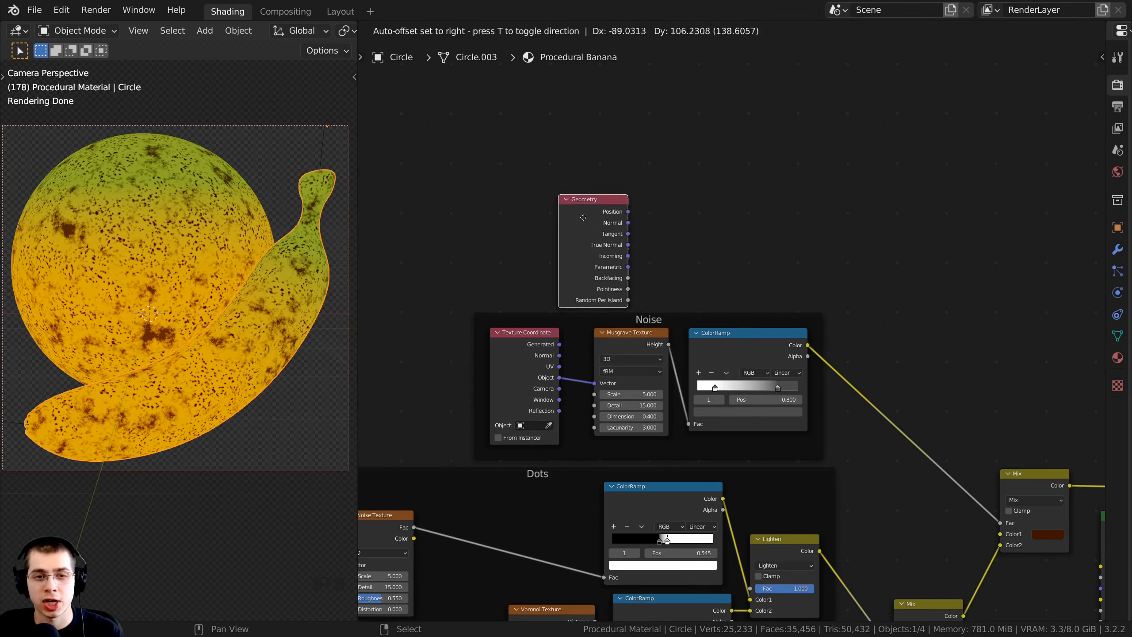
left_click(559, 216)
middle_click_drag(561, 216, 663, 289)
scroll(634, 288, "up", 2)
scroll(672, 293, "up", 3)
left_click_drag(655, 300, 647, 305)
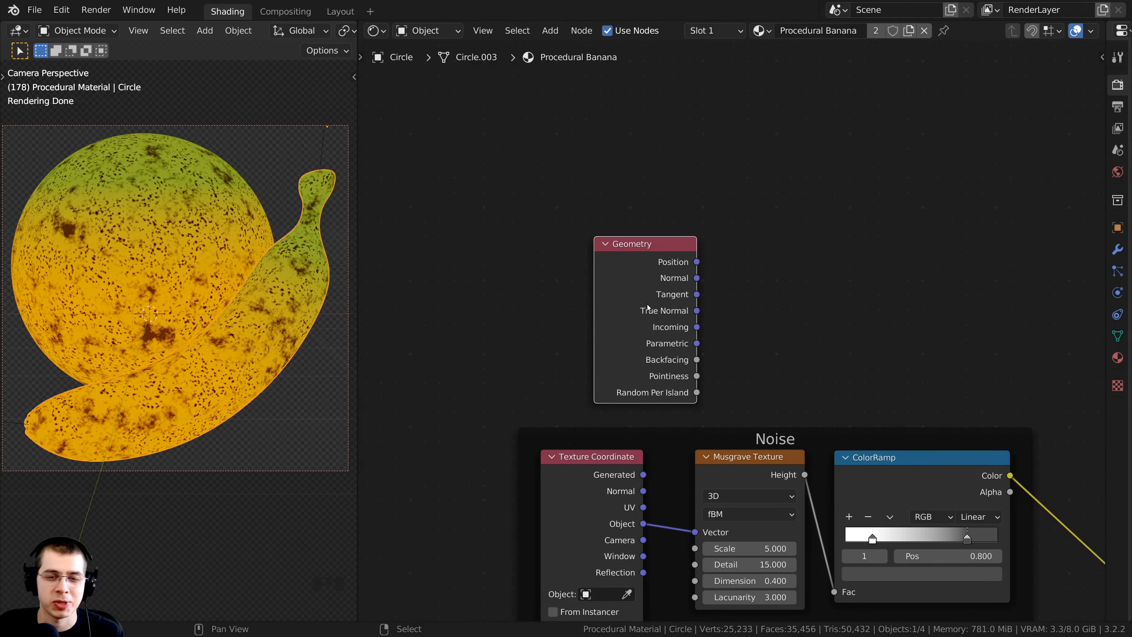
middle_click_drag(638, 299, 609, 287)
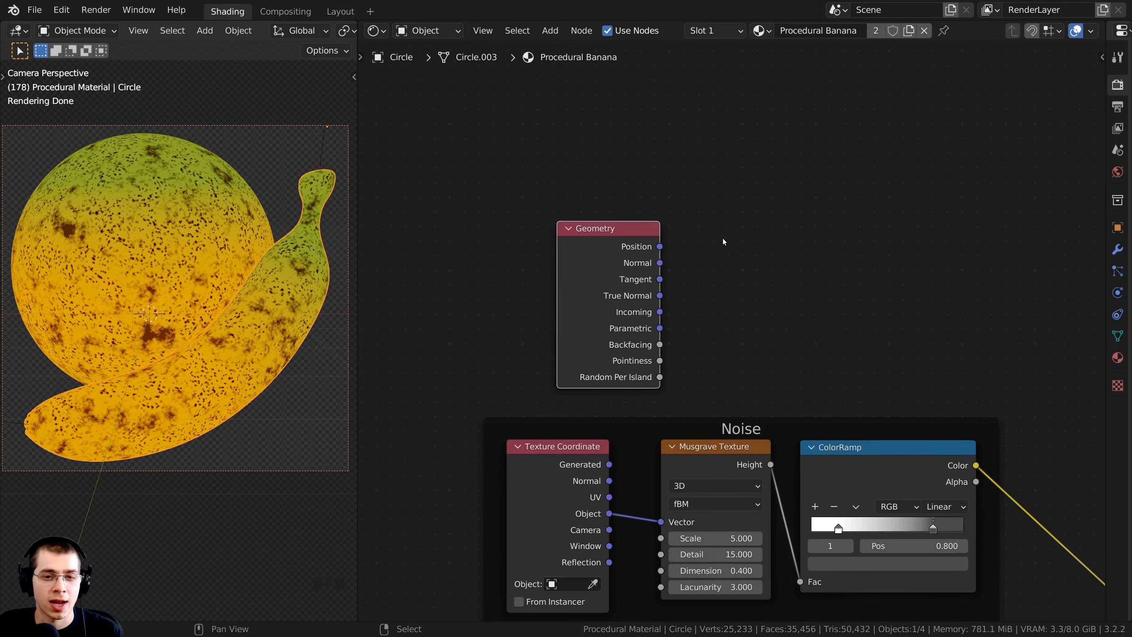
- Add a ColorRamp node on the output side of the Geometry node, above the Noise frame
key("shift+a")
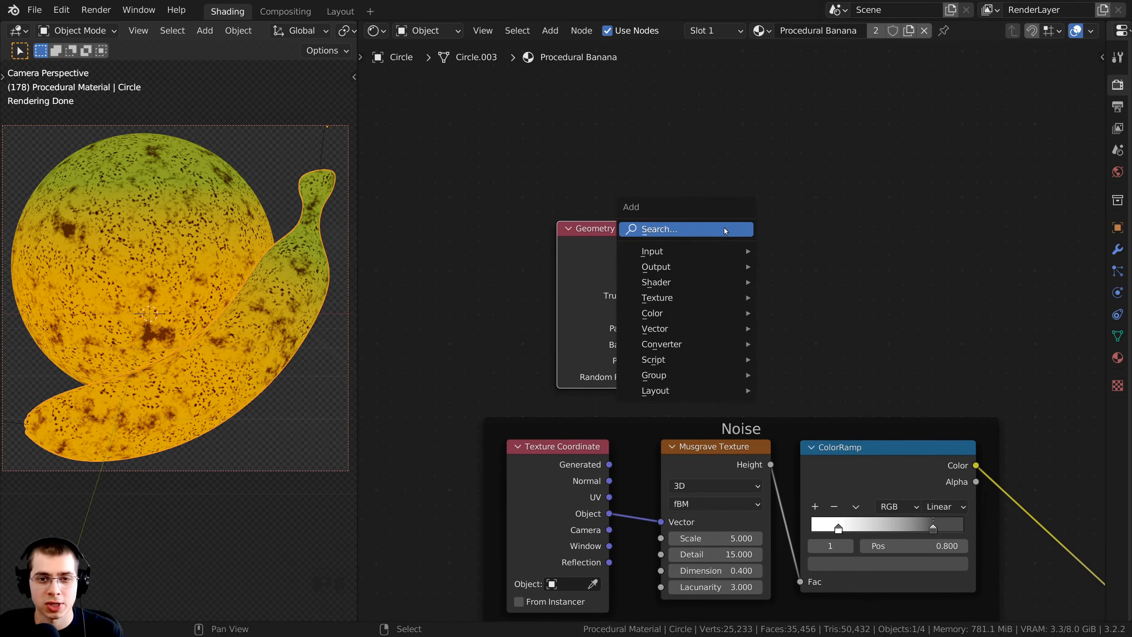
left_click(685, 229)
type("col")
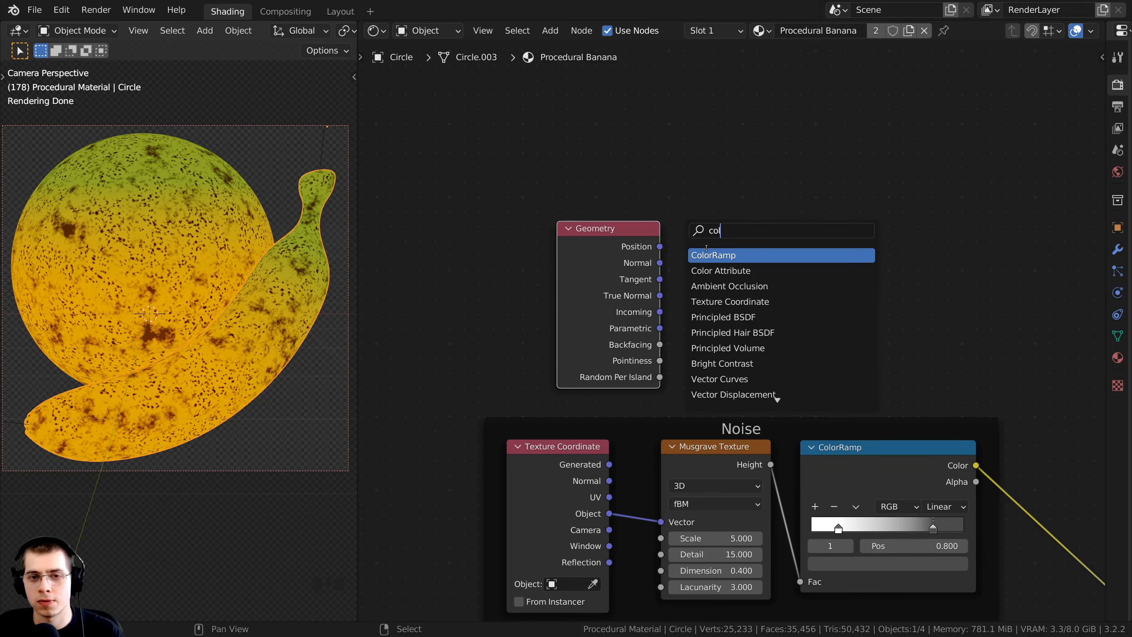
key("Return")
left_click(743, 289)
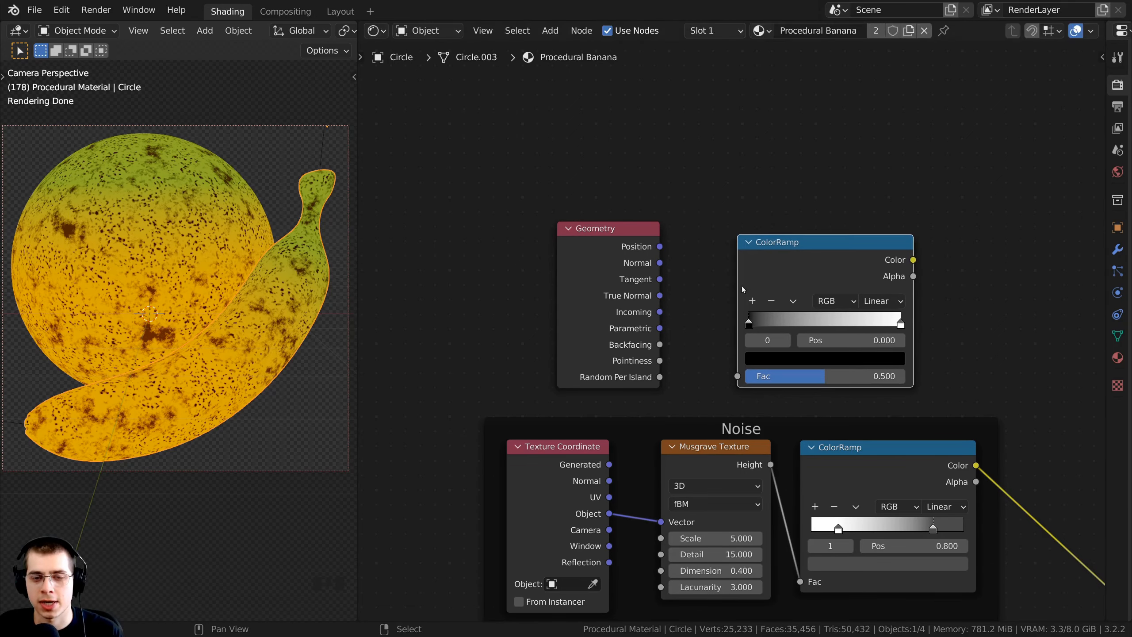
middle_click_drag(743, 289, 715, 280)
scroll(733, 253, "up", 1)
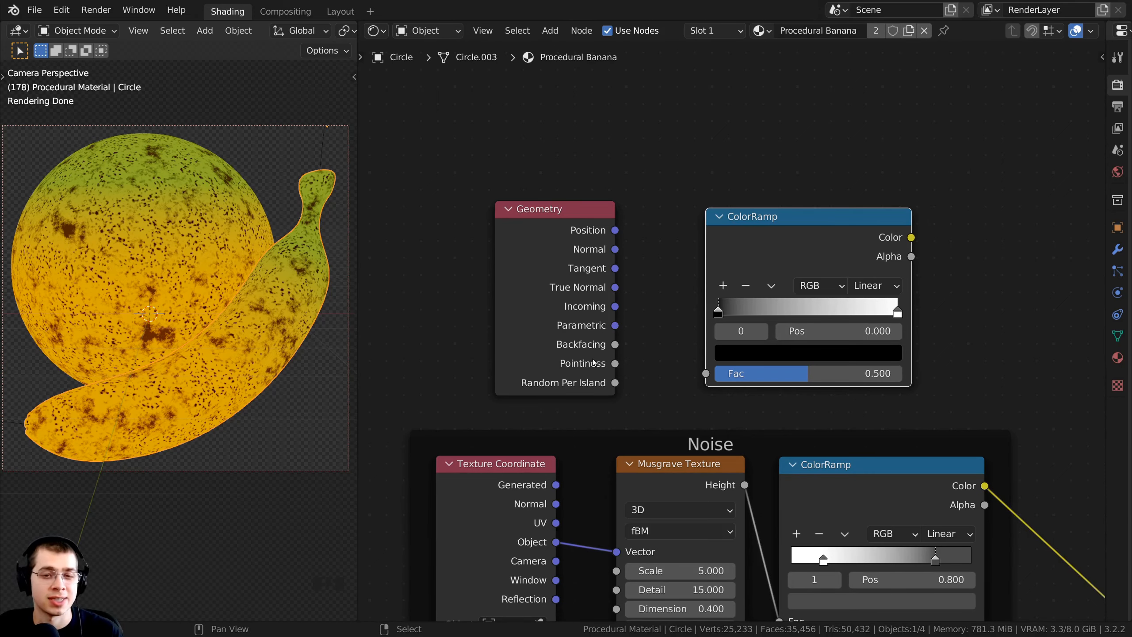
scroll(598, 365, "up", 1)
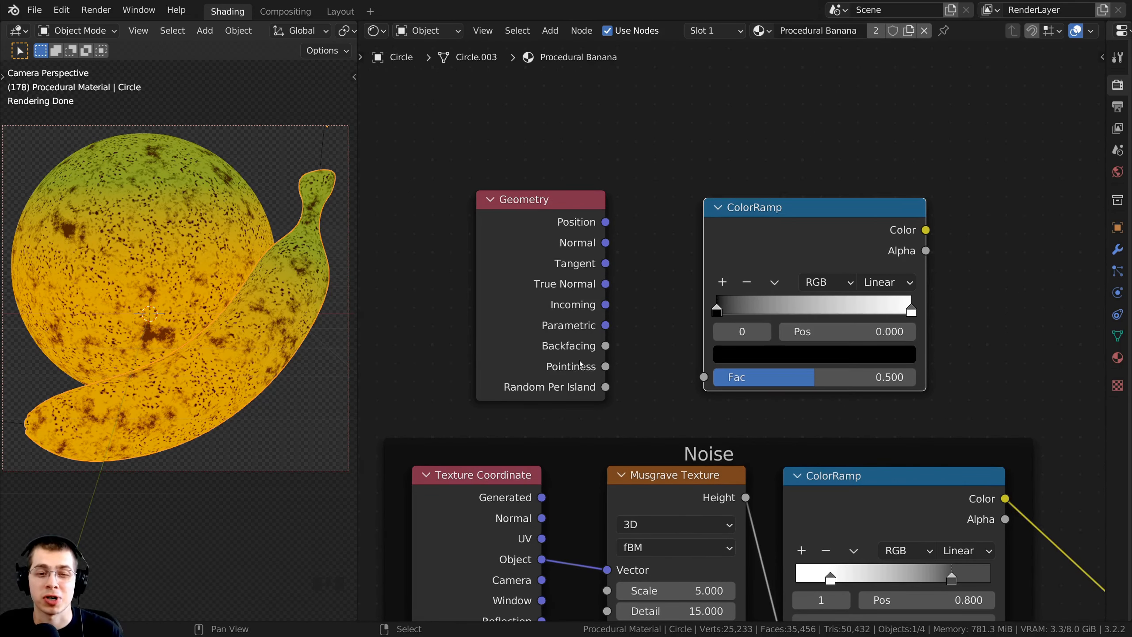
- Connect the Geometry node's Pointiness output to the new ColorRamp's Fac and preview that ColorRamp on the objects
left_click_drag(606, 368, 719, 384)
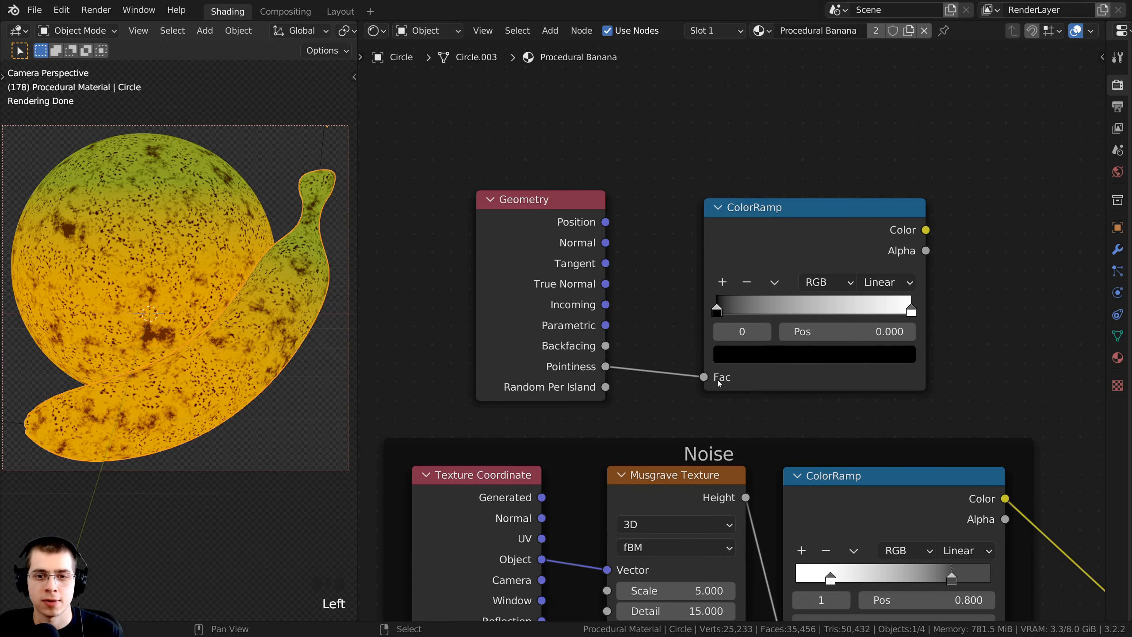
left_click_drag(772, 228, 767, 214)
middle_click_drag(749, 225, 672, 228)
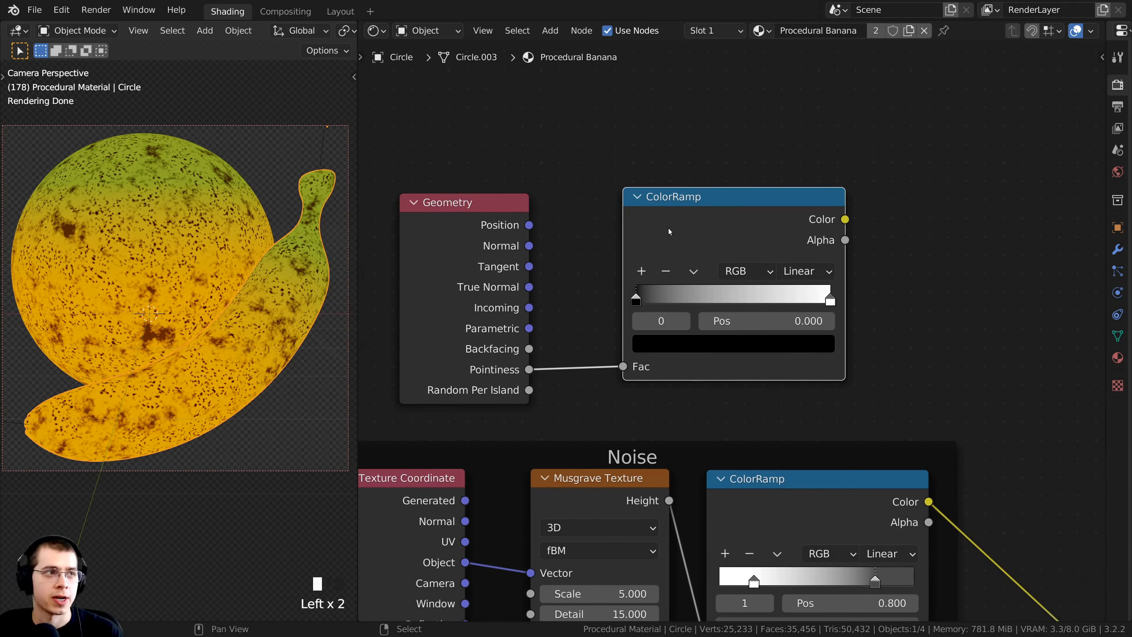
left_click(701, 219, "ctrl+shift")
scroll(675, 282, "up", 4)
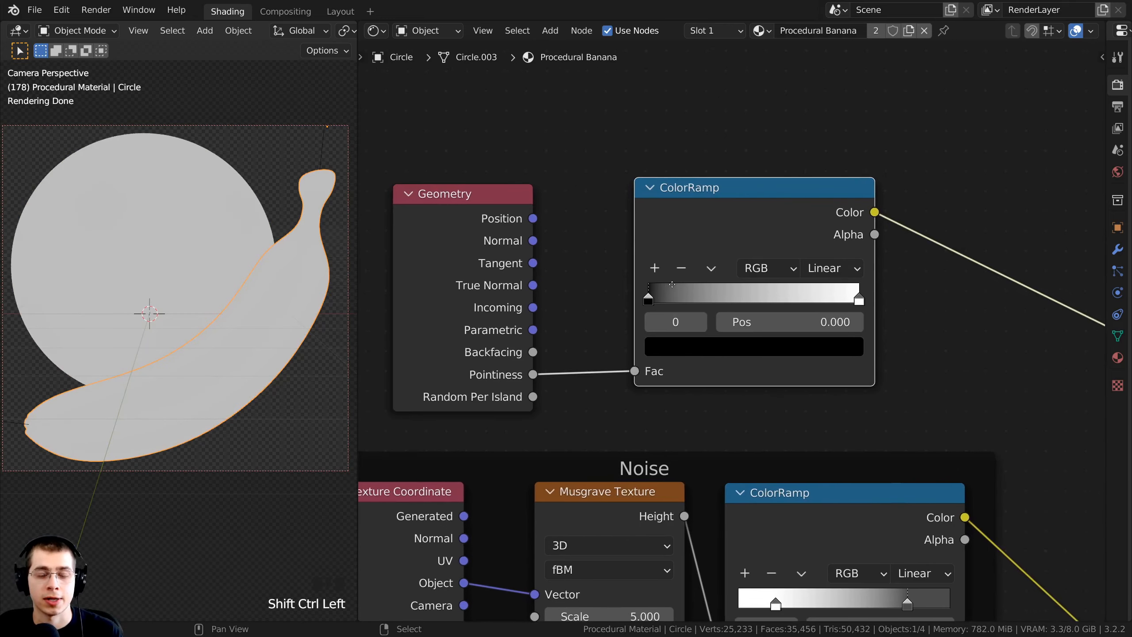
- Tighten the Pointiness ColorRamp's contrast, with the black stop at 0.501 and the white stop at 0.610
left_click_drag(644, 287, 716, 283)
left_click_drag(924, 285, 809, 281)
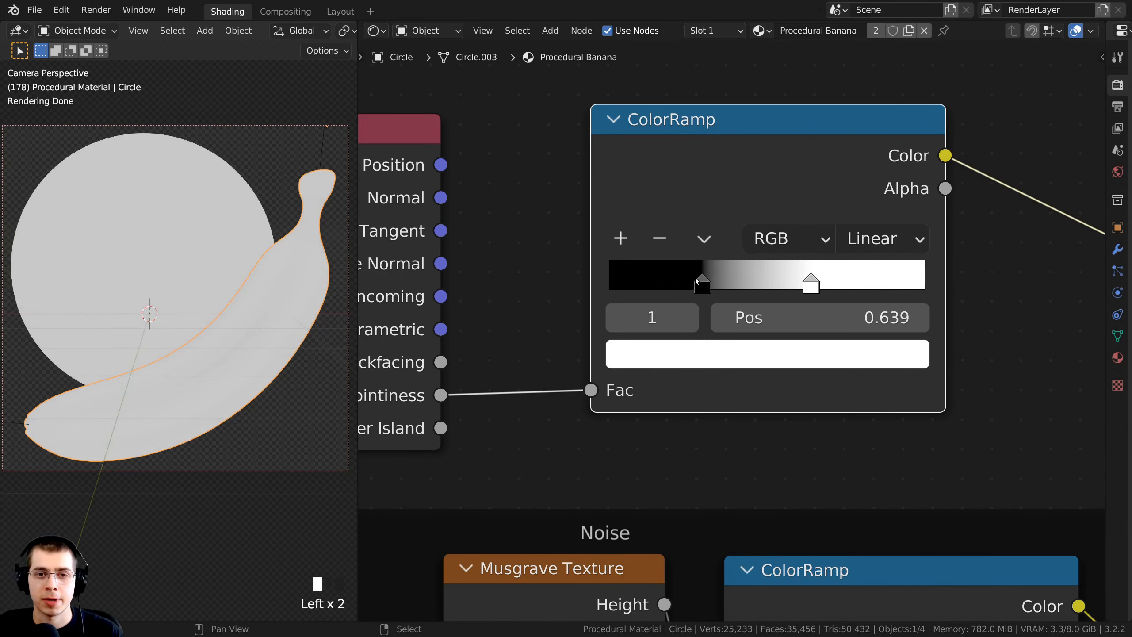
left_click_drag(695, 277, 734, 278)
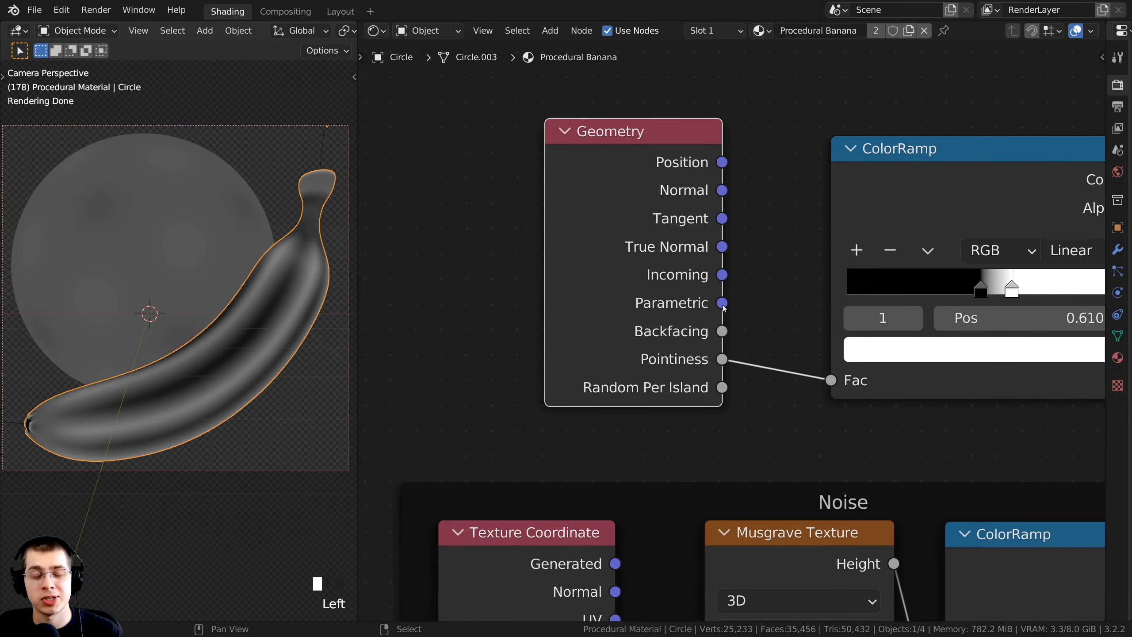
middle_click_drag(678, 311, 645, 312)
left_click_drag(634, 268, 599, 255)
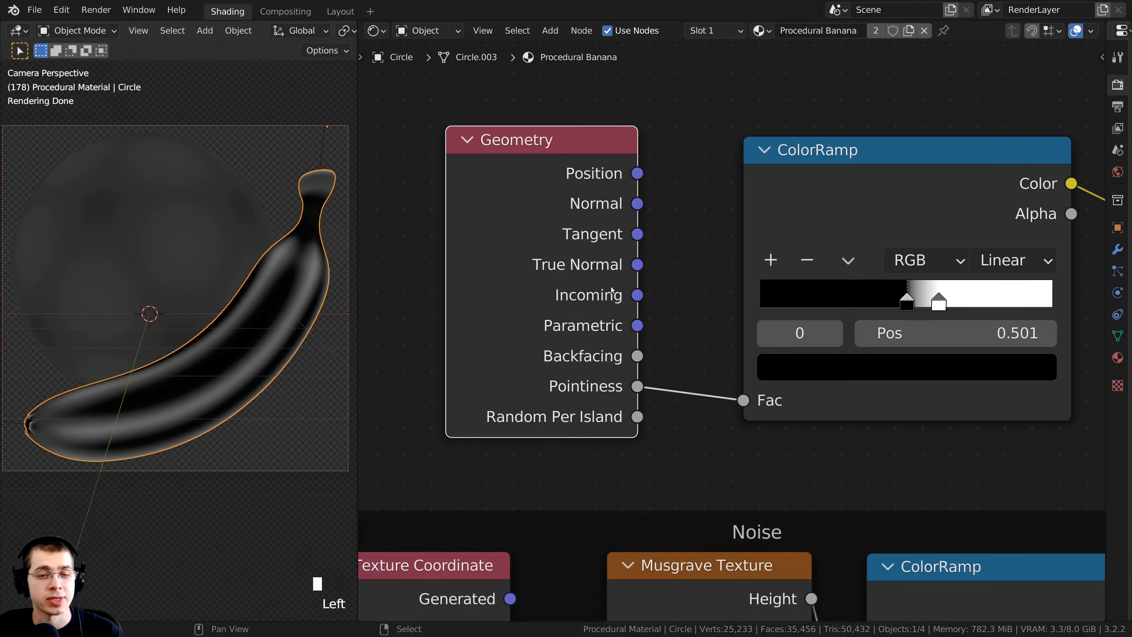
- Check the pointiness mask in Material Preview shading, then return the viewport to rendered shading
left_click(611, 289)
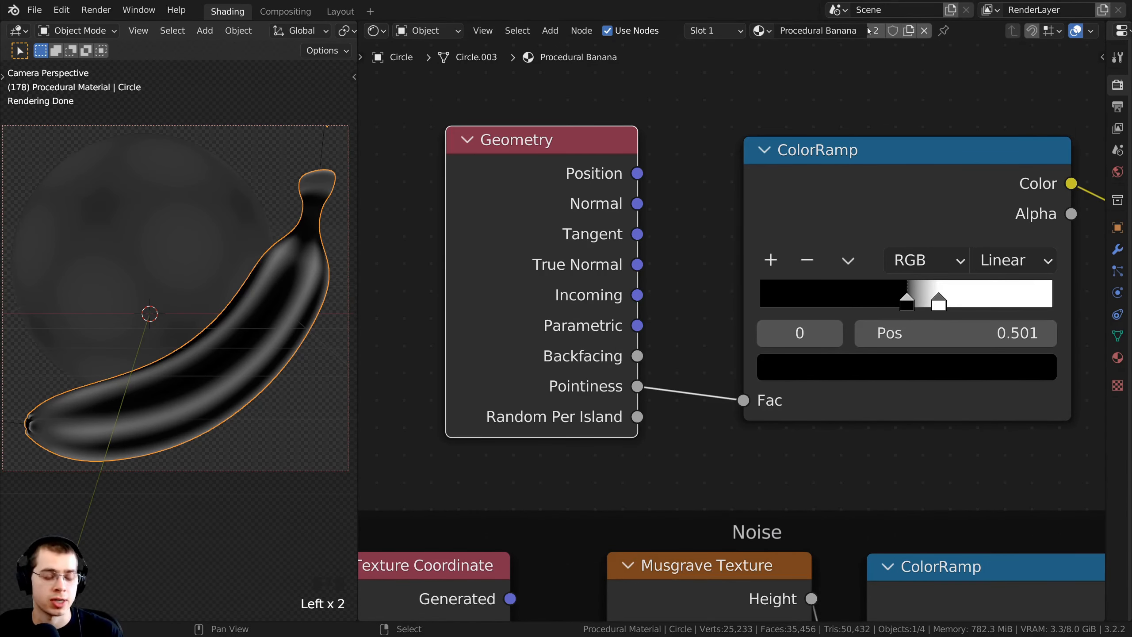
key("z")
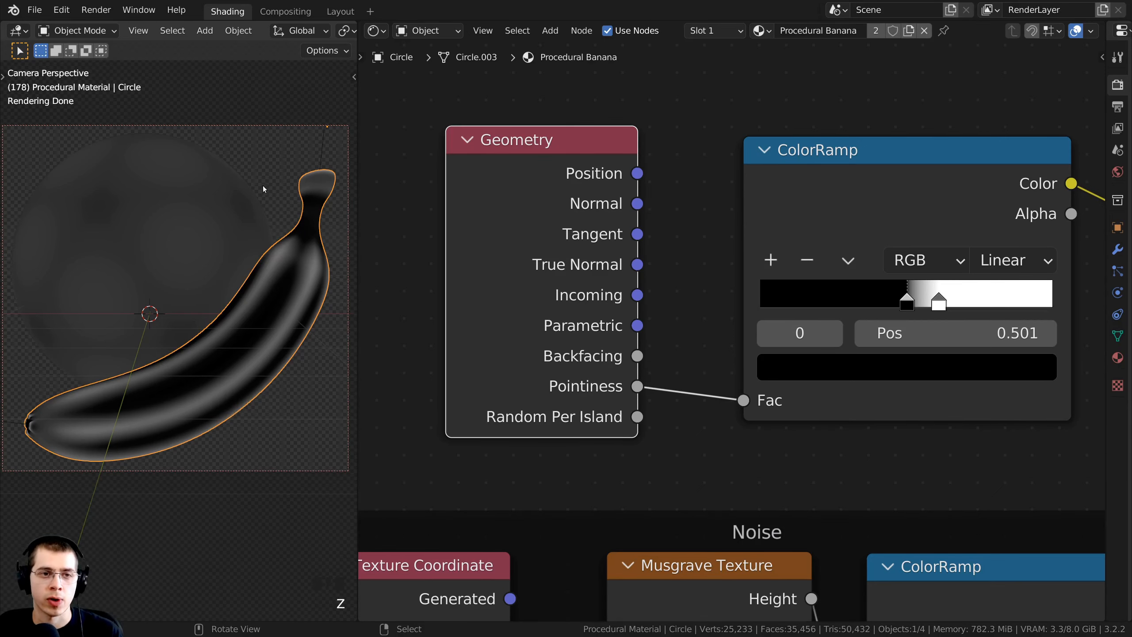
key("z")
left_click(231, 497)
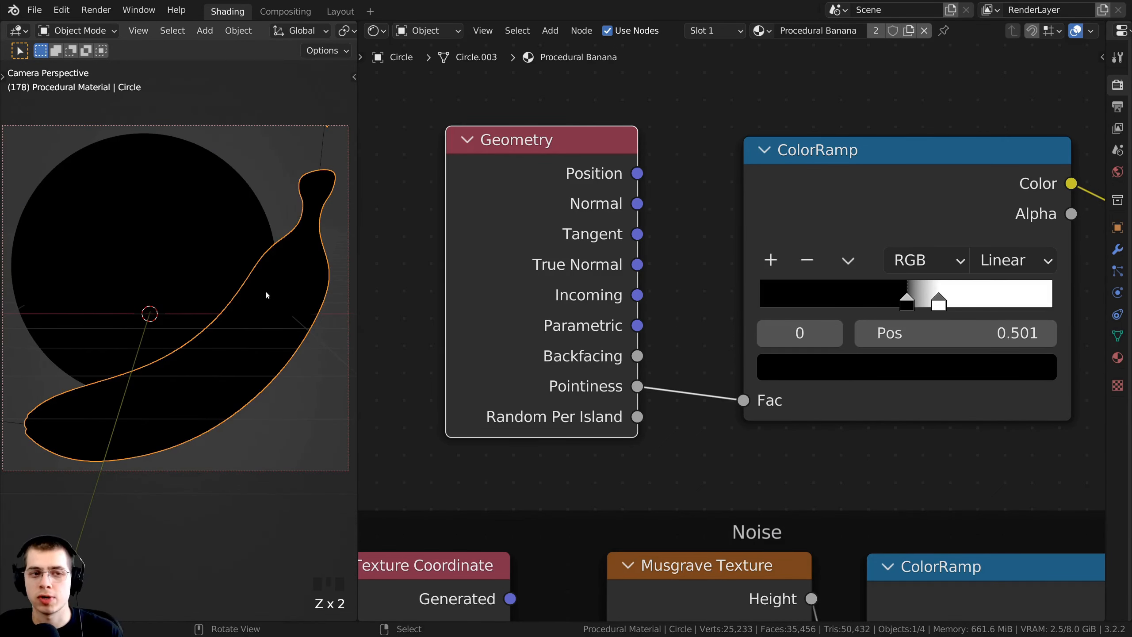
key("z")
left_click(246, 287)
left_click_drag(508, 232, 511, 231)
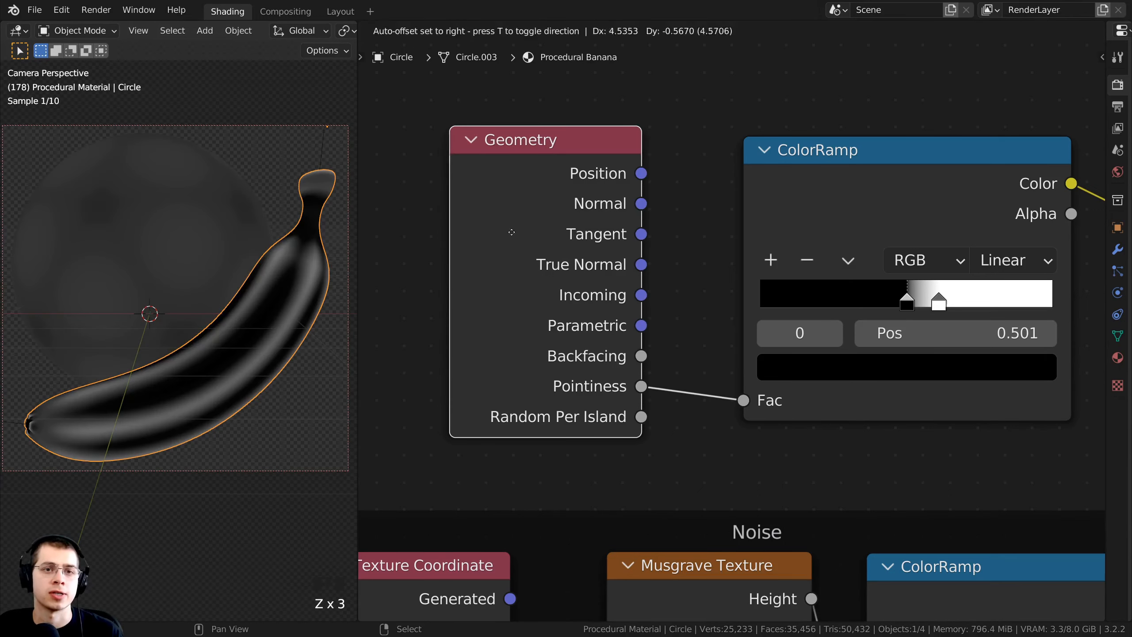
left_click_drag(512, 232, 520, 233)
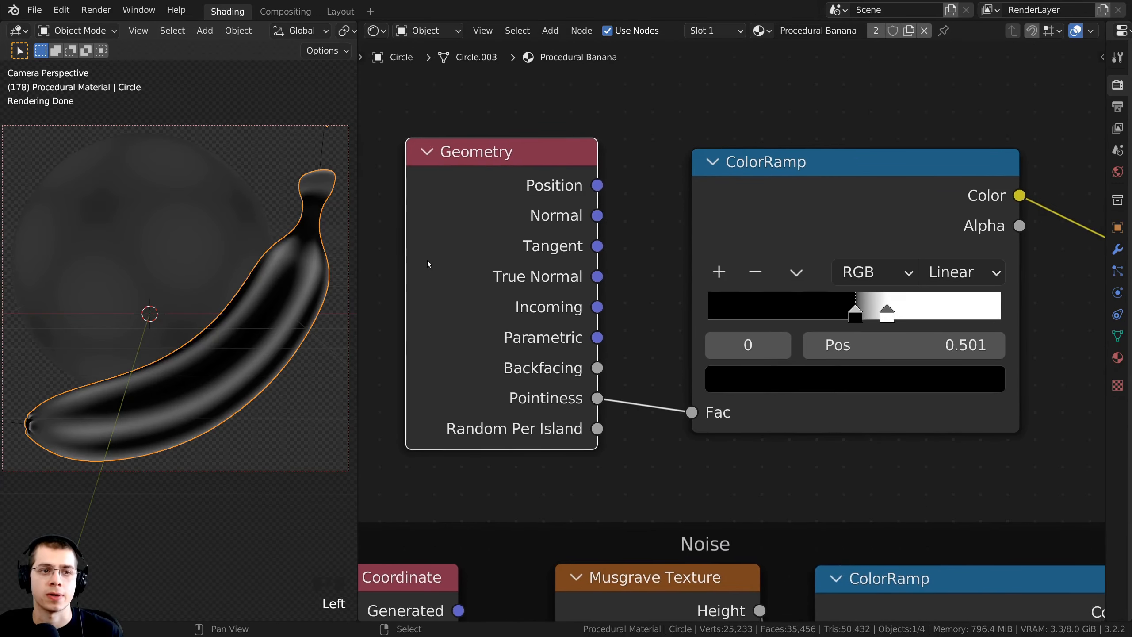
- Invert the Pointiness ColorRamp to run from white to black, with the black stop at 0.517 close to the white one
left_click_drag(427, 263, 435, 266)
scroll(838, 304, "up", 2)
middle_click_drag(838, 303, 719, 298, "shift")
mouse_move(744, 305)
left_mouse_down()
mouse_move(776, 313)
mouse_move(718, 311)
mouse_move(742, 311)
left_mouse_up()
- Orbit around the banana and examine the inverted pointiness mask on its tip and ridges
middle_click_drag(268, 339, 248, 367)
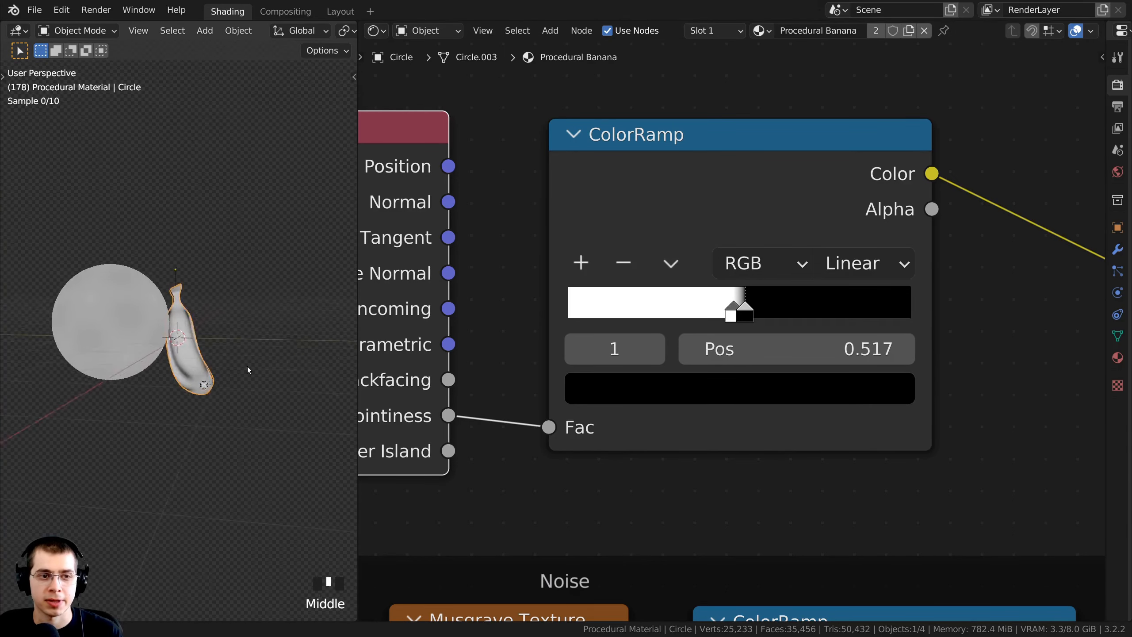
scroll(226, 324, "up", 2)
middle_click_drag(197, 419, 278, 368)
scroll(270, 424, "down", 1)
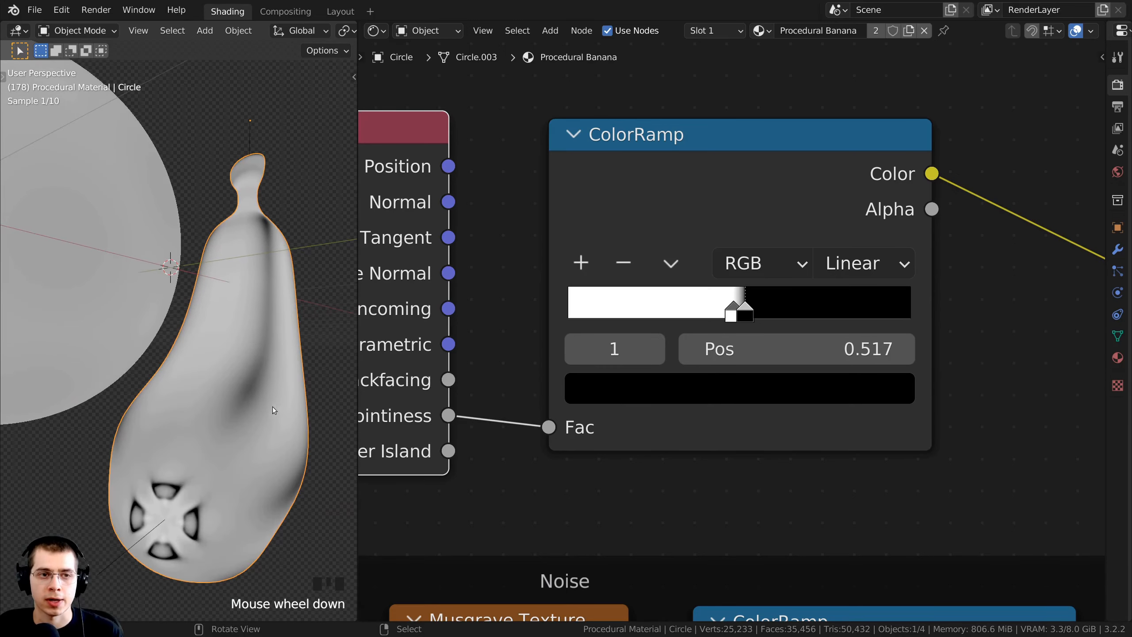
middle_click_drag(273, 407, 184, 449)
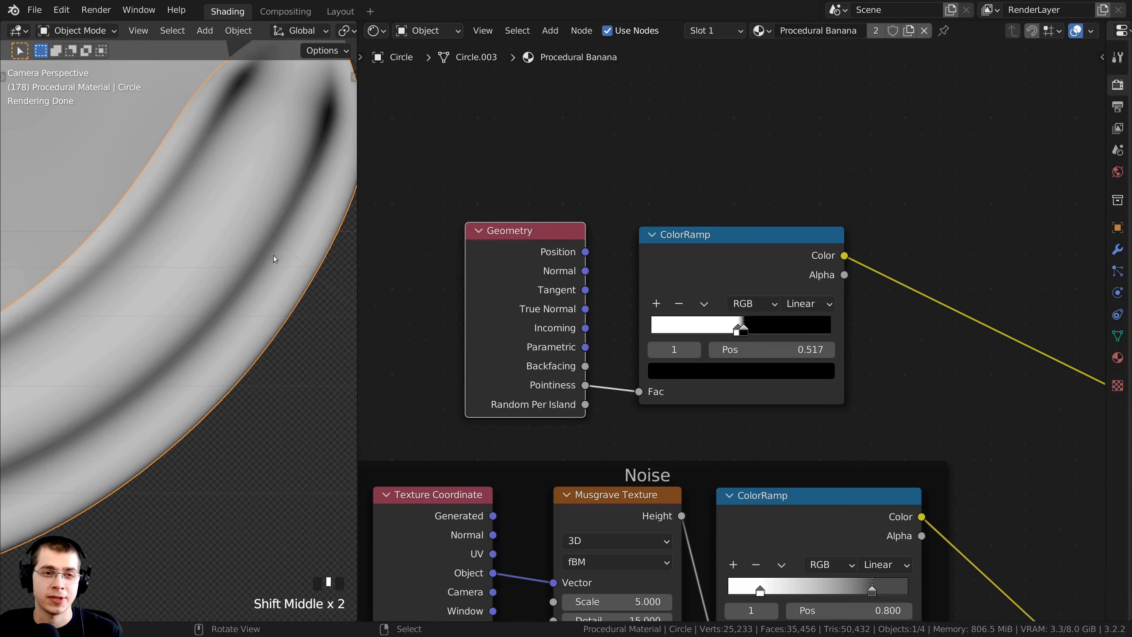
- Examine the dark pointiness bands along the banana's ridges up close in the camera view
middle_click_drag(276, 259, 285, 248, "shift")
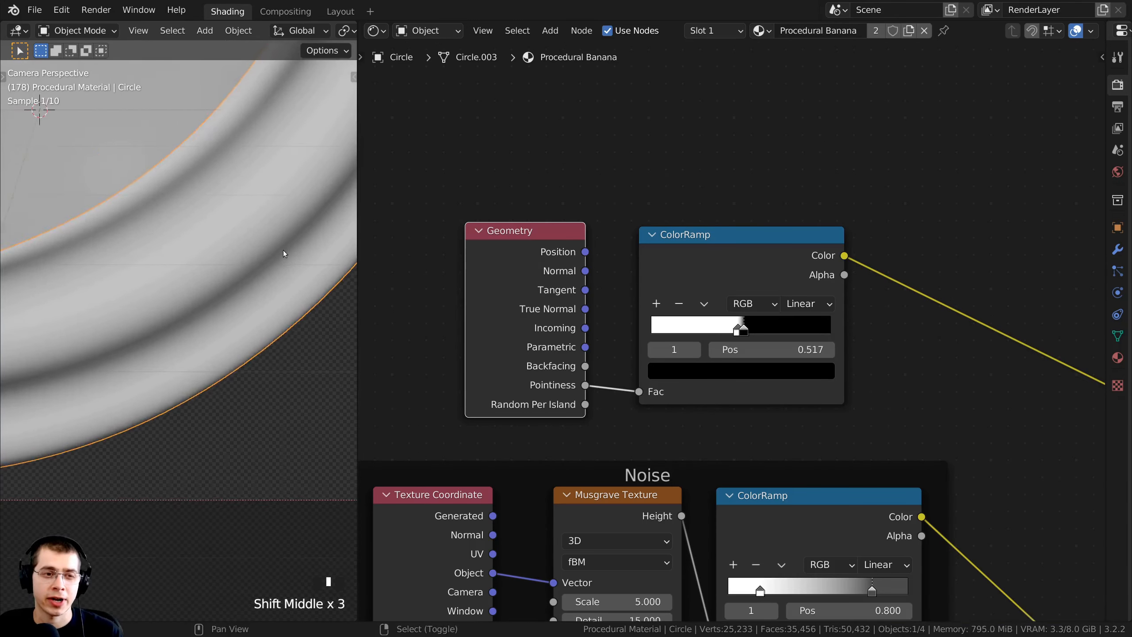
scroll(155, 355, "up", 2)
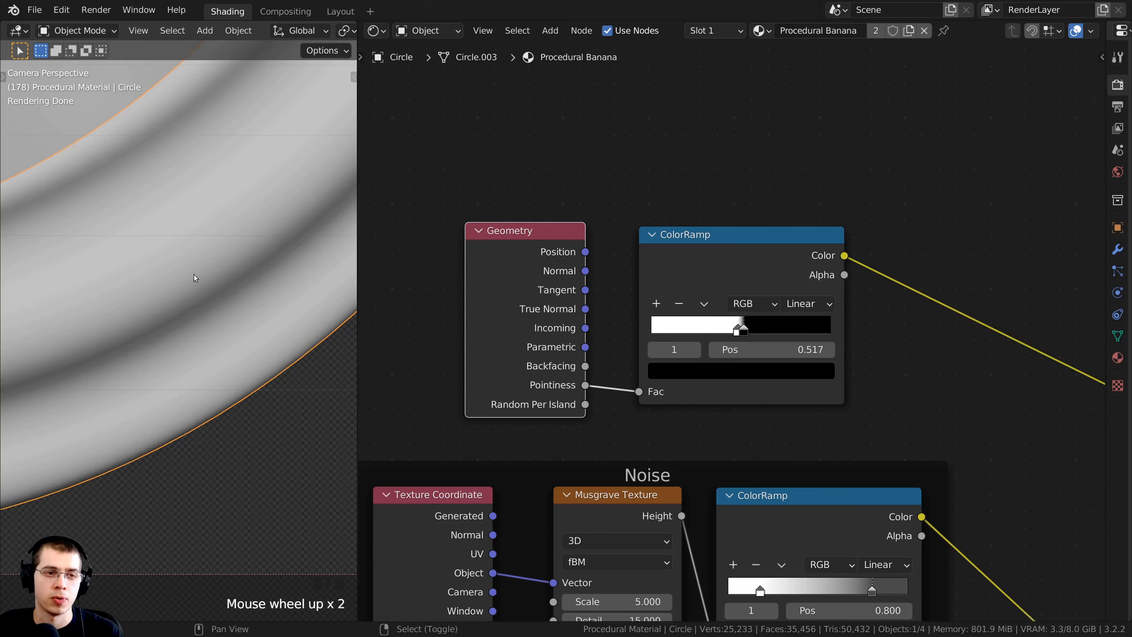
middle_click_drag(195, 278, 253, 272, "shift")
scroll(251, 271, "up", 1)
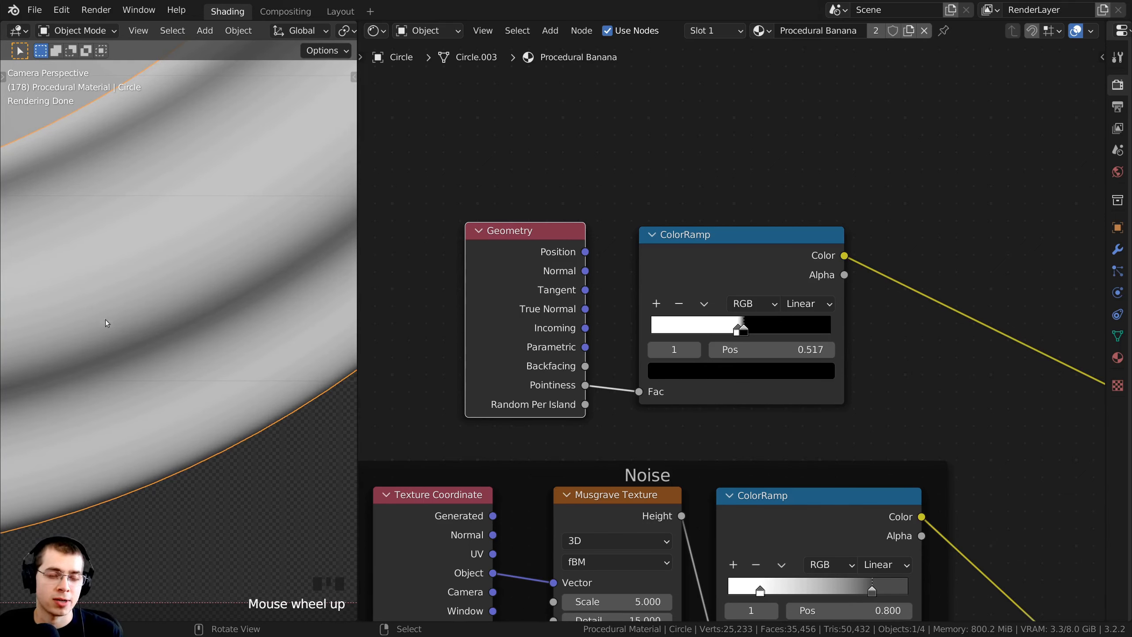
scroll(81, 323, "down", 2)
middle_click_drag(109, 344, 234, 184, "shift")
scroll(82, 343, "down", 1)
scroll(234, 184, "up", 2)
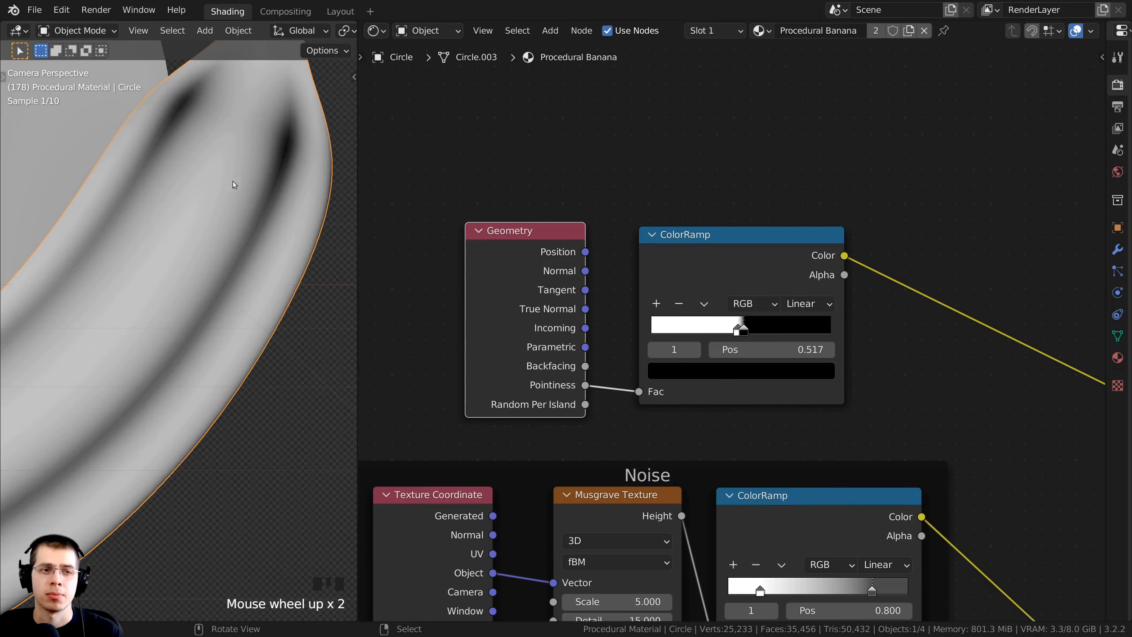
scroll(504, 272, "down", 2)
- Add a Noise Texture node beside the Geometry node, above the Noise frame
middle_click_drag(486, 282, 611, 289)
scroll(610, 308, "down", 2)
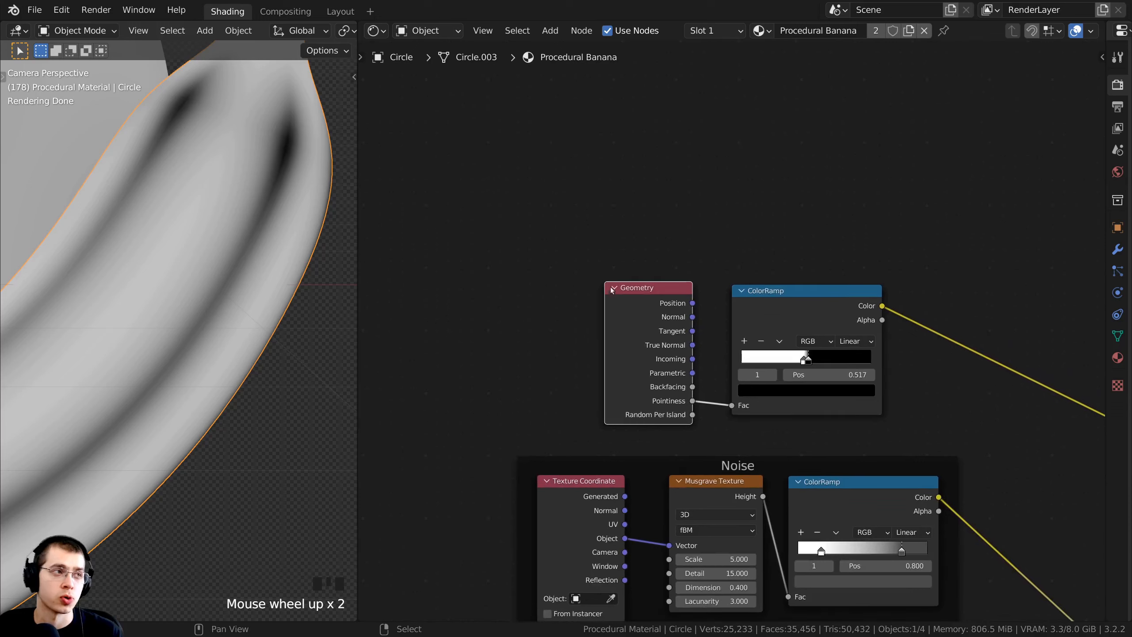
key("shift+a")
left_click(630, 217)
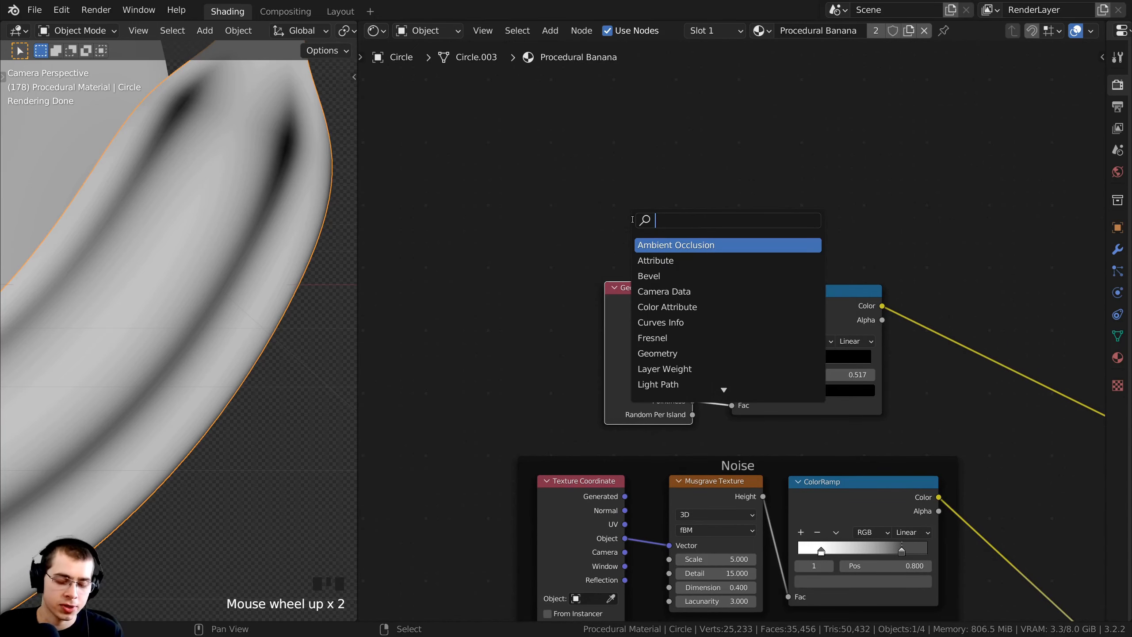
type("noi")
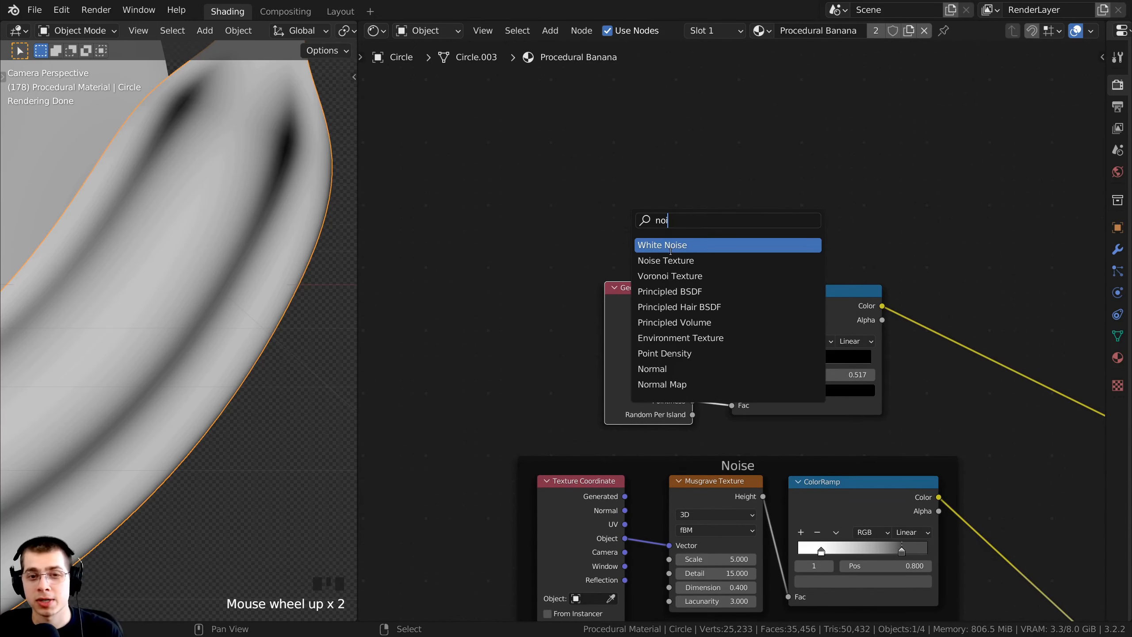
left_click(668, 260)
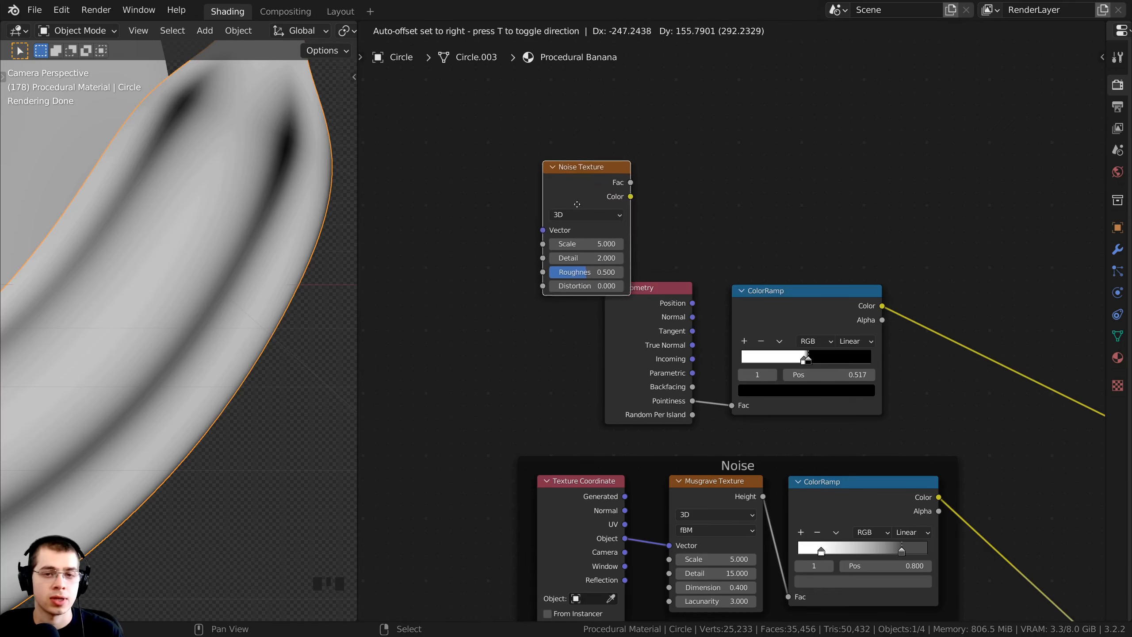
left_click(544, 282)
- Rearrange the Geometry and Noise Texture nodes so the Noise Texture sits between Geometry and the ColorRamp
left_click_drag(633, 296, 475, 296)
left_click_drag(561, 265, 684, 266)
left_click_drag(501, 312, 585, 315)
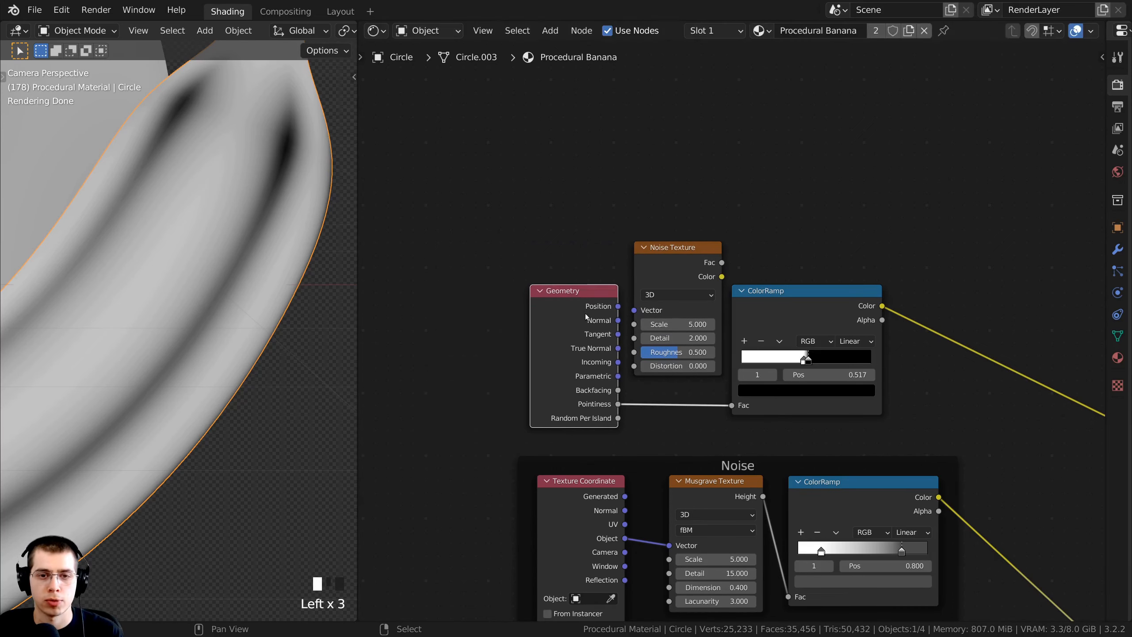
- Give the Noise Texture a Texture Coordinate node without Mapping, linking its Object output to Vector
left_click(675, 263)
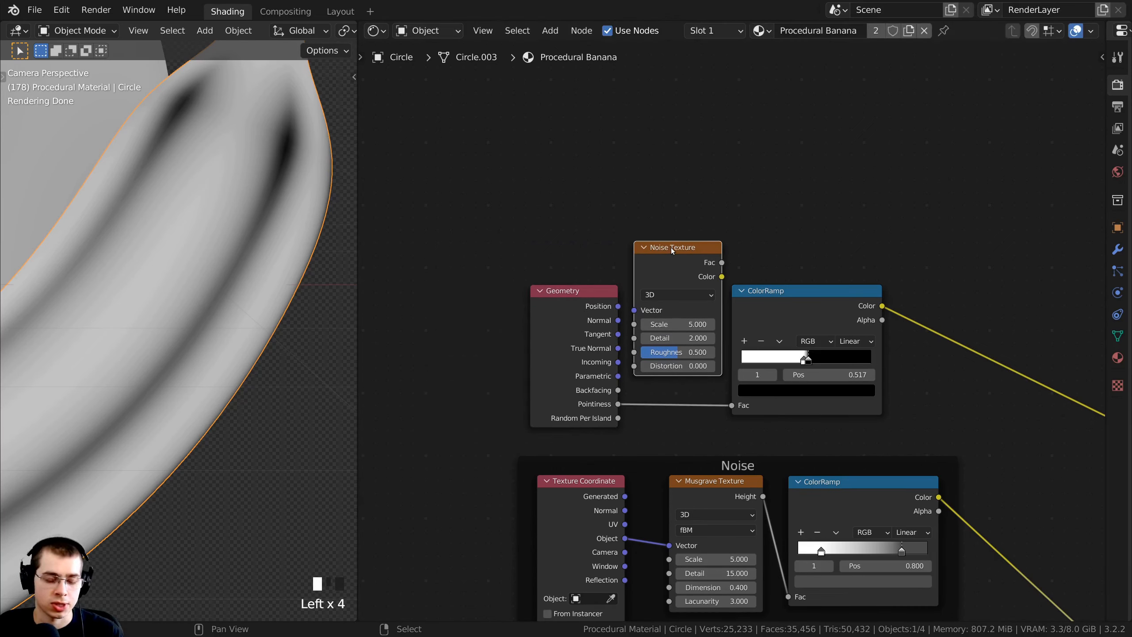
key("ctrl+t")
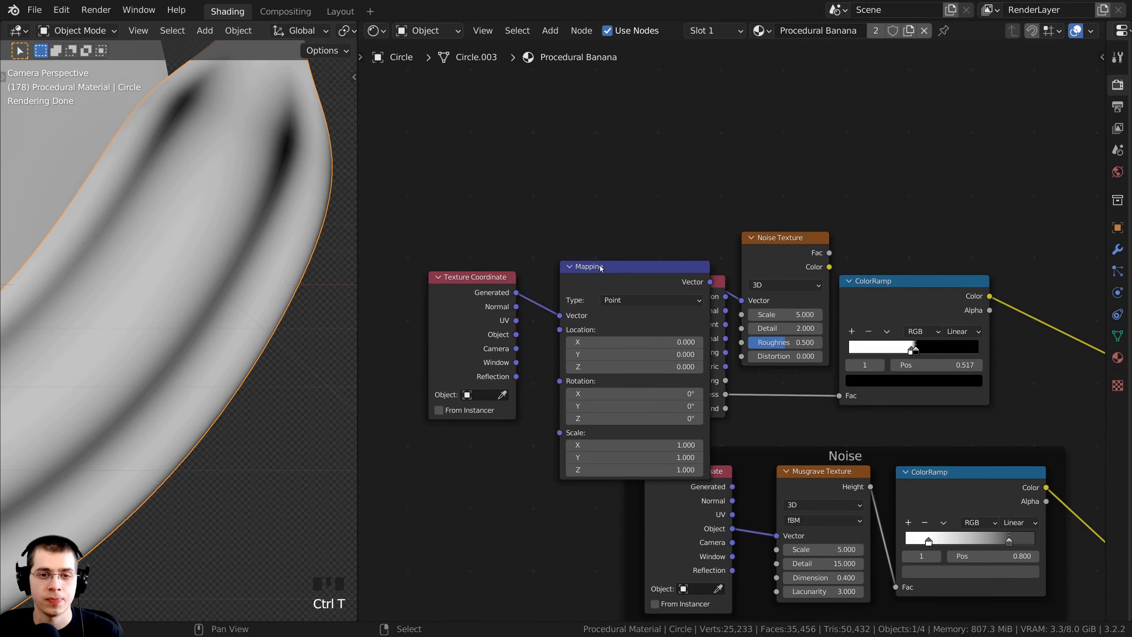
left_click(582, 274)
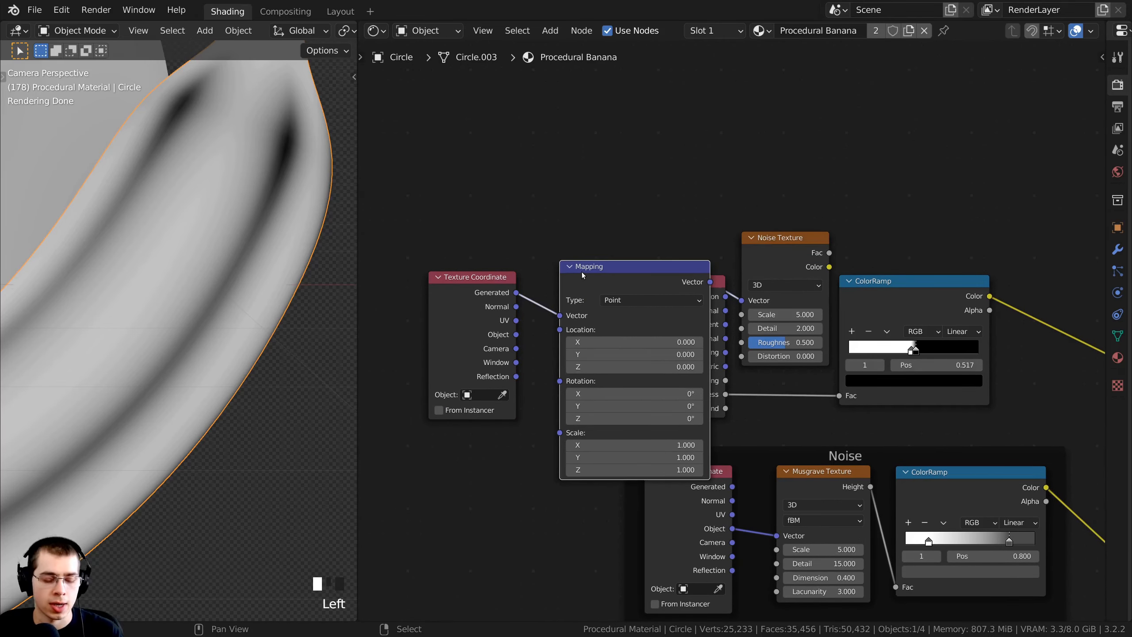
key("x")
left_click_drag(488, 312, 738, 301)
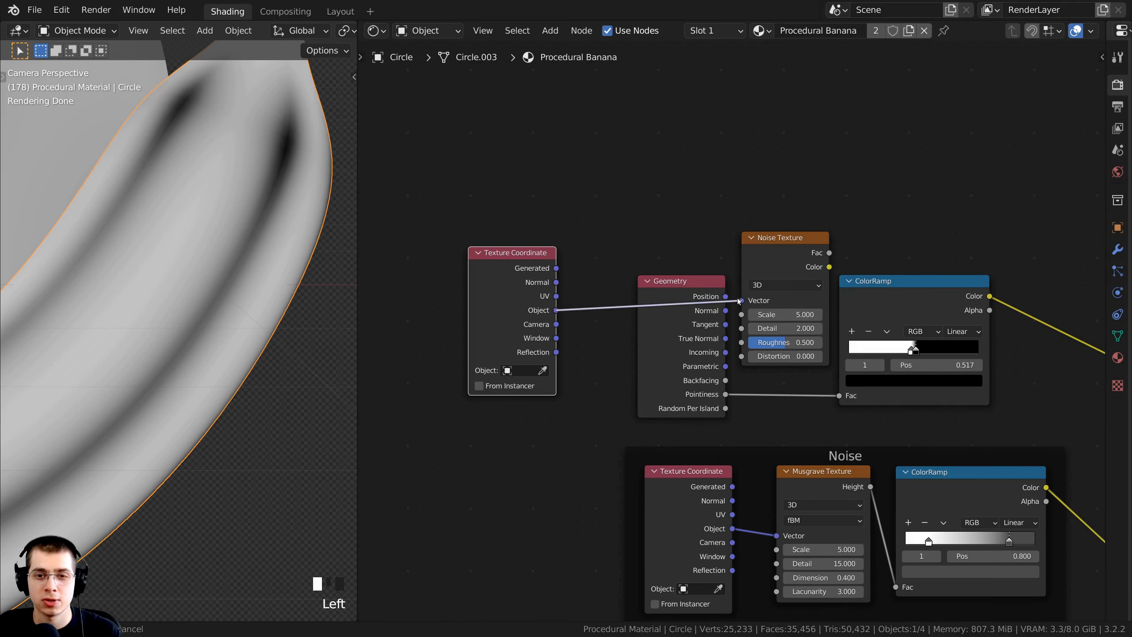
left_click_drag(508, 288, 576, 279)
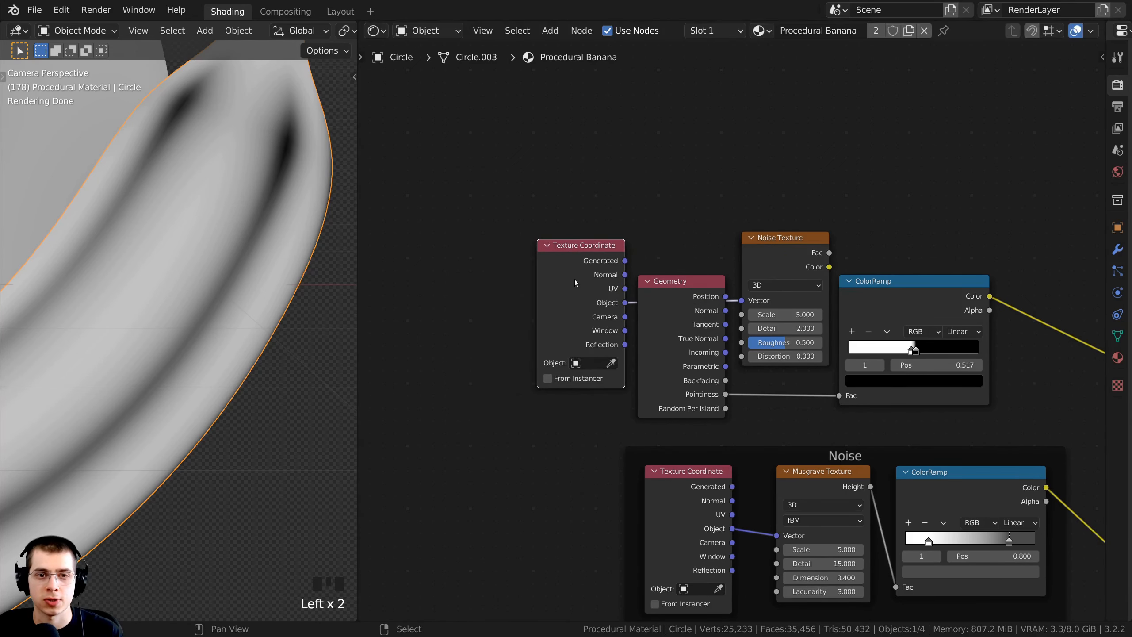
- Preview the Noise Texture on the objects and set its Scale to 15 and Detail to 15
scroll(768, 244, "up", 2)
middle_click_drag(768, 244, 609, 257)
left_click(658, 269, "ctrl+shift")
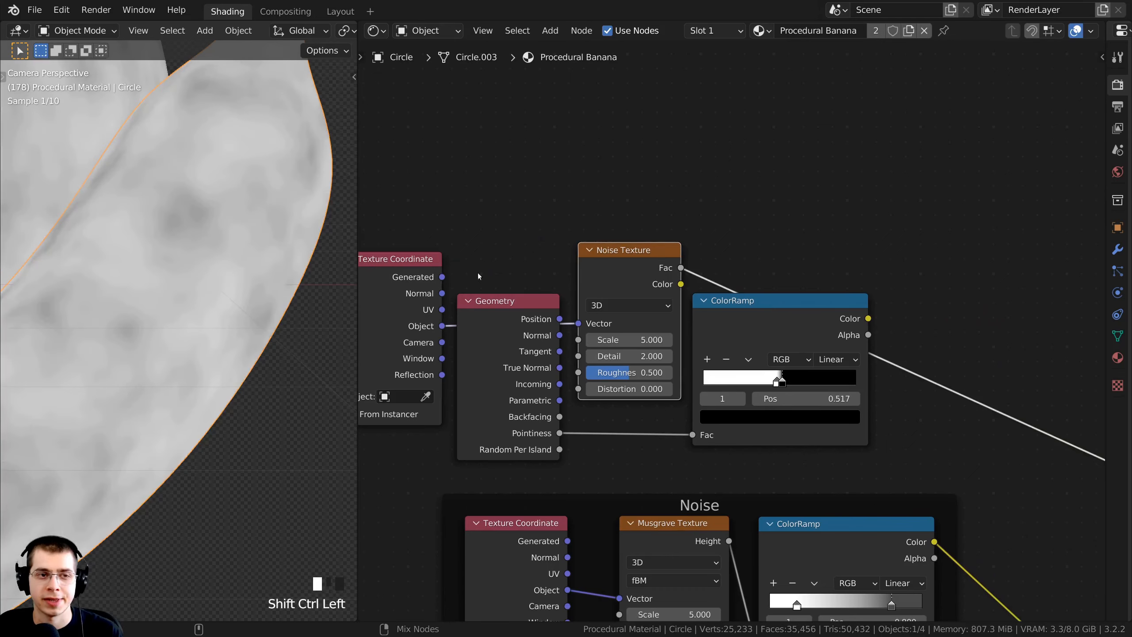
scroll(647, 326, "up", 4)
mouse_move(646, 326)
middle_mouse_down()
mouse_move(616, 324)
mouse_move(638, 313)
middle_mouse_up()
left_click(622, 334)
type("15")
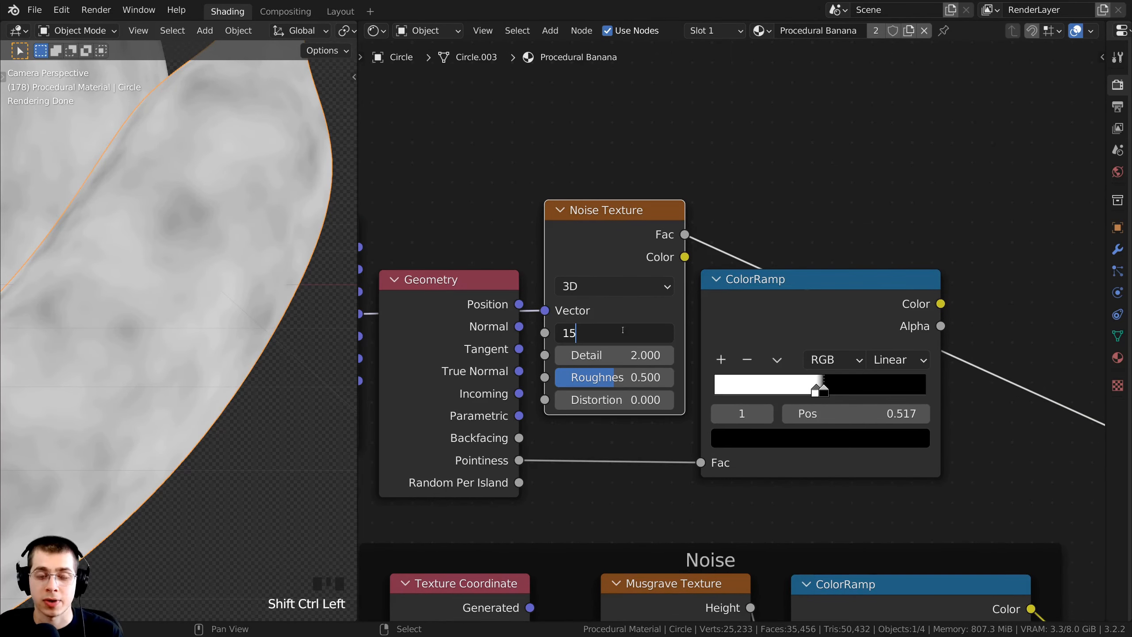
key("Return")
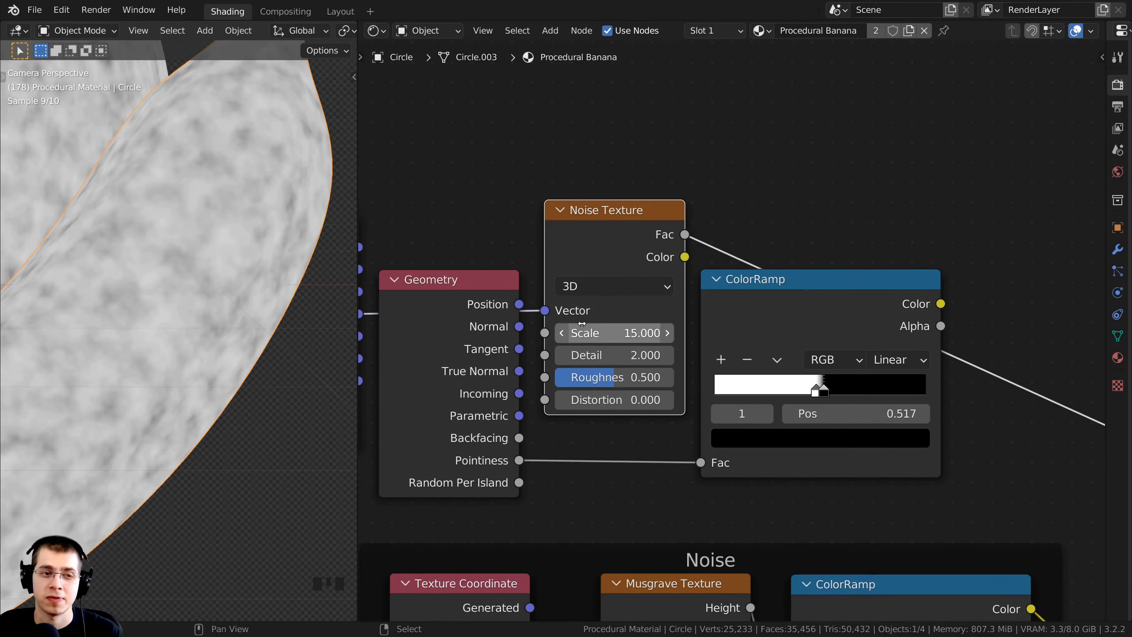
left_click_drag(630, 355, 704, 355)
scroll(676, 328, "up", 1)
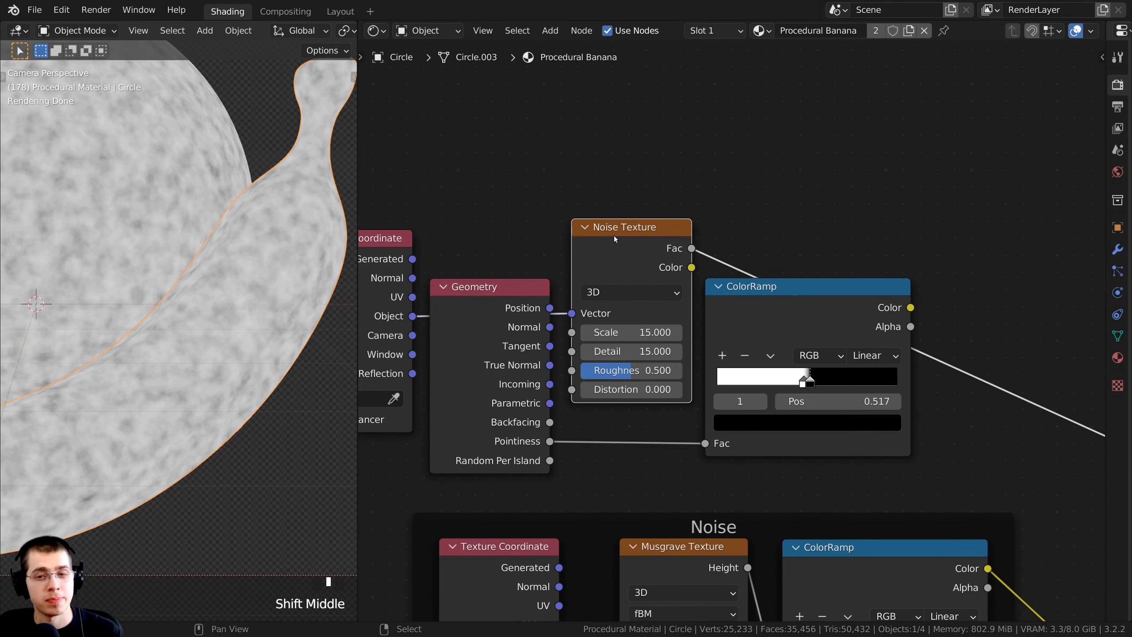
- Preview the Pointiness ColorRamp again and examine the dark bands on the banana in the camera view
left_click(780, 273)
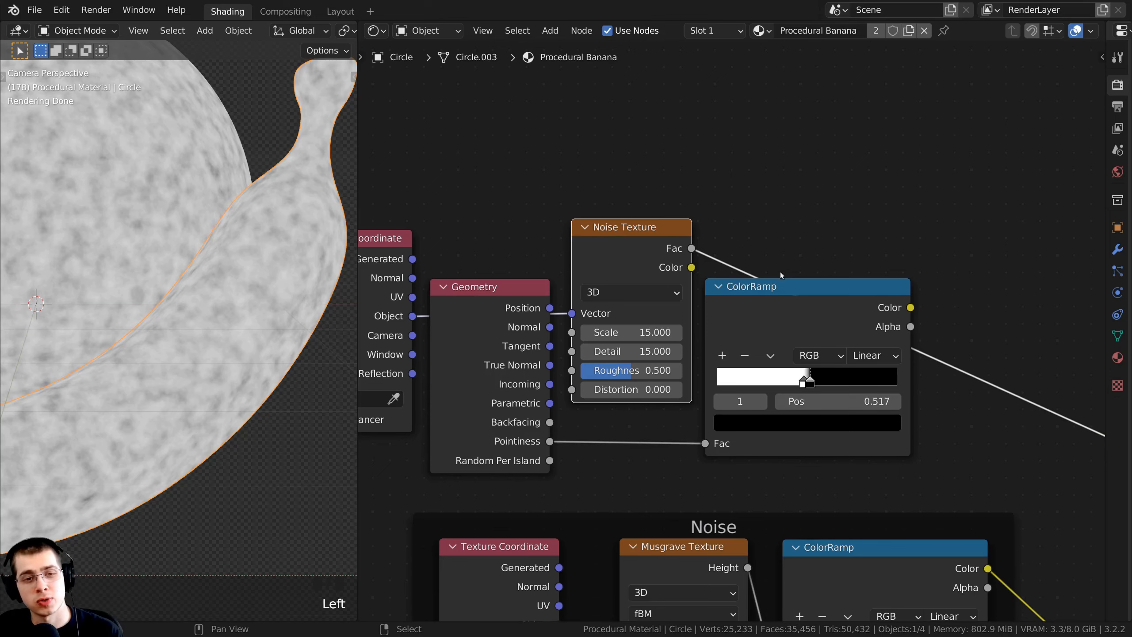
left_click(794, 300, "ctrl+shift")
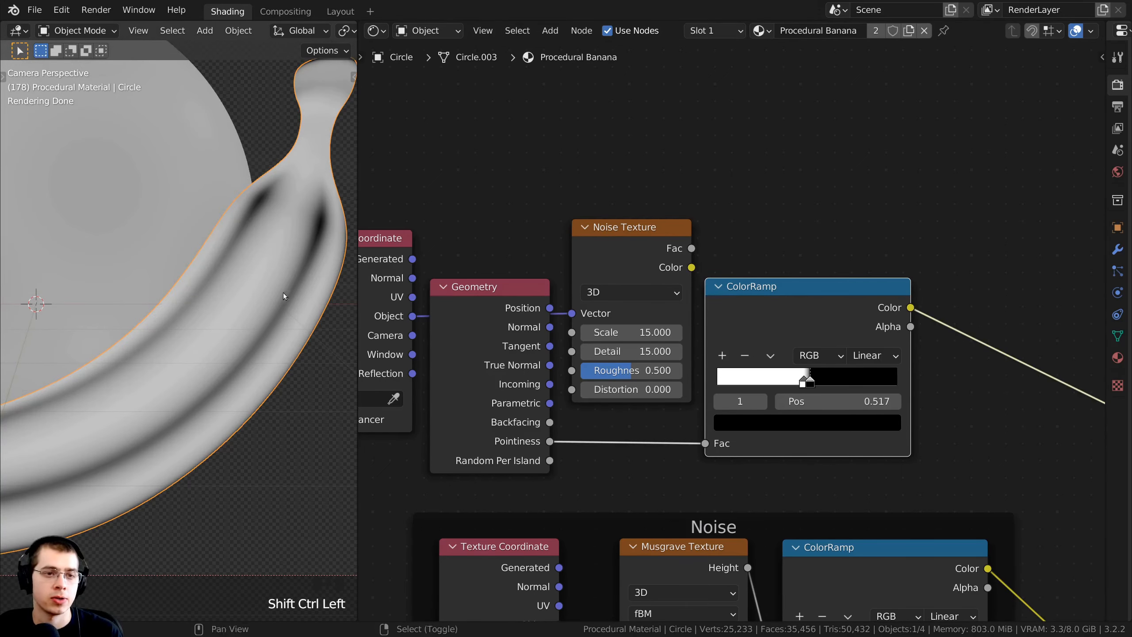
scroll(246, 352, "up", 3)
scroll(245, 355, "down", 2)
middle_click_drag(245, 355, 247, 339)
key("KP_0")
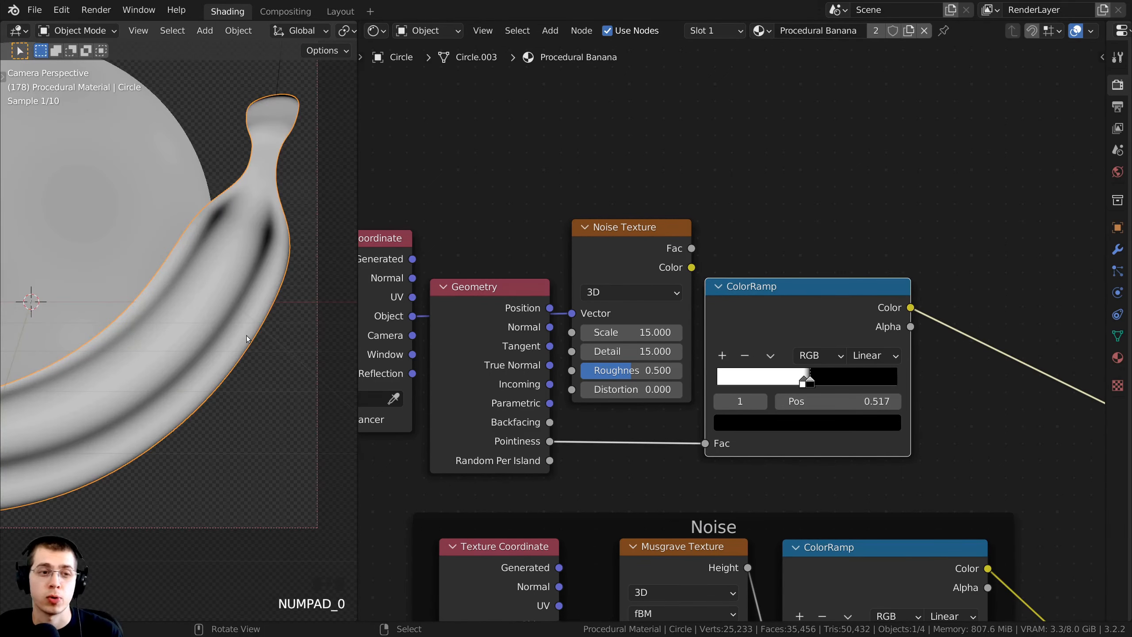
- Move the Pointiness ColorRamp aside and insert a MixRGB node between the Geometry node's Pointiness output and the ColorRamp
scroll(734, 205, "down", 2)
left_click_drag(756, 294, 893, 296)
key("shift+a")
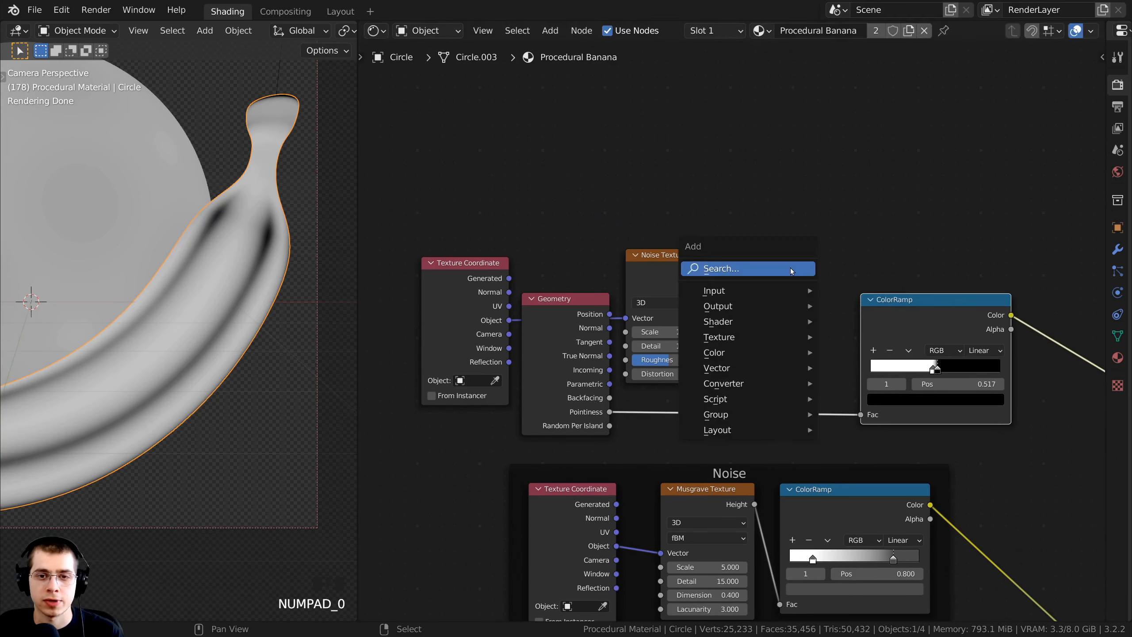
left_click(791, 268)
type("mi")
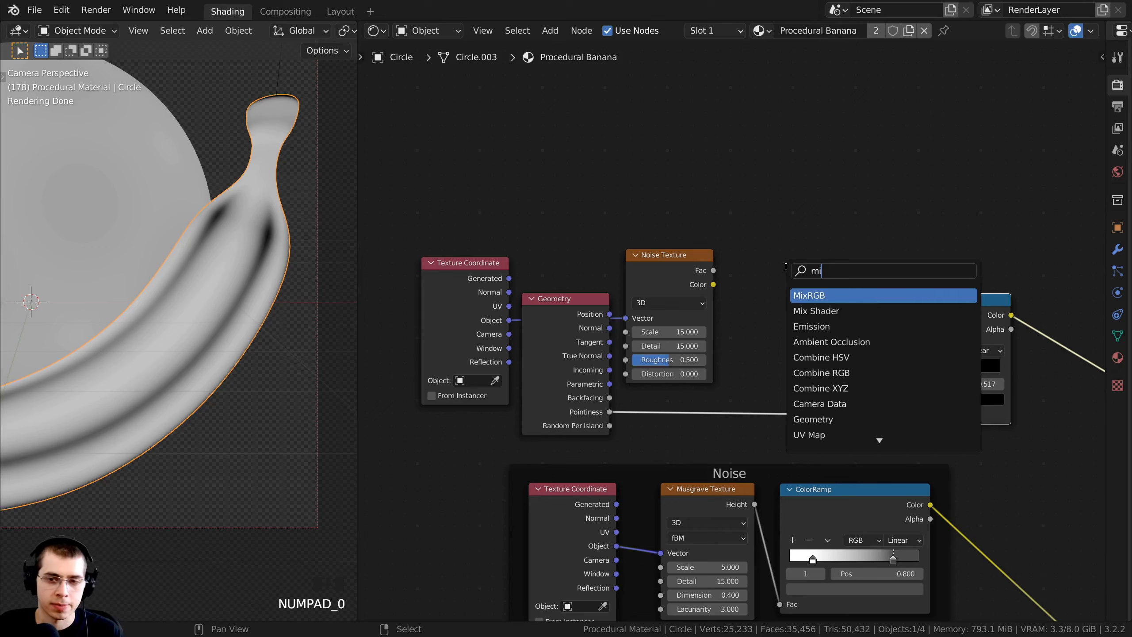
type("x")
left_click(809, 296)
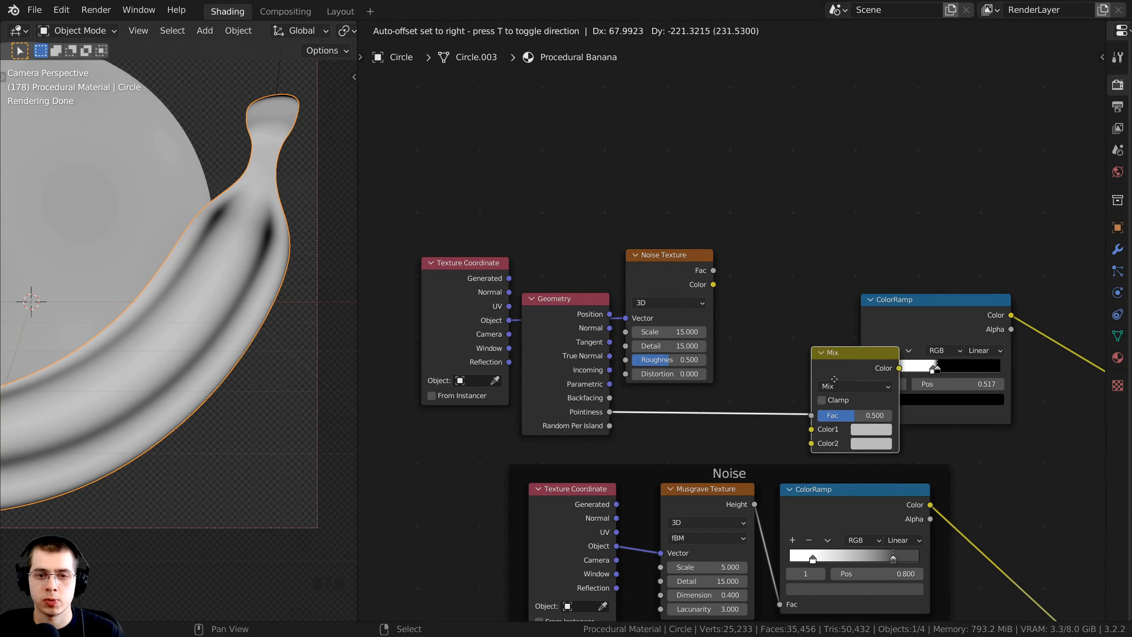
left_click(787, 354)
- Link Pointiness to the Mix node's Color2 and the Noise Texture's Fac to Color1, and preview the ColorRamp on the objects
left_click_drag(740, 328, 774, 324)
scroll(661, 242, "up", 2)
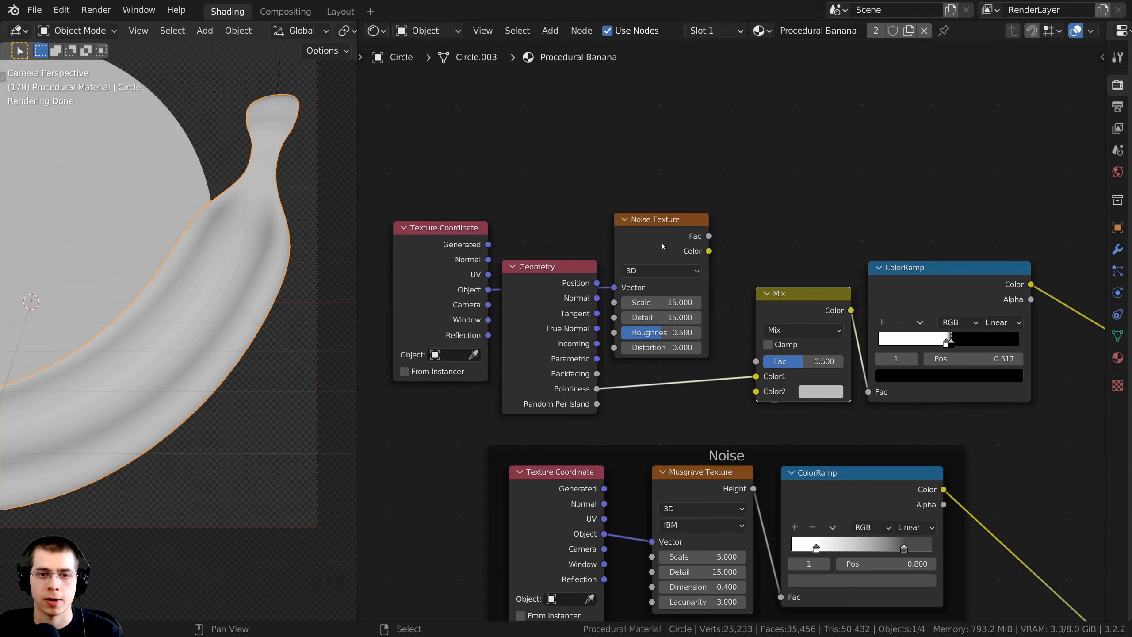
mouse_move(759, 384)
left_mouse_down()
mouse_move(715, 409)
mouse_move(760, 402)
left_mouse_up()
left_click_drag(654, 239, 759, 383)
left_click(914, 275, "ctrl+shift")
left_click(914, 276, "ctrl+shift")
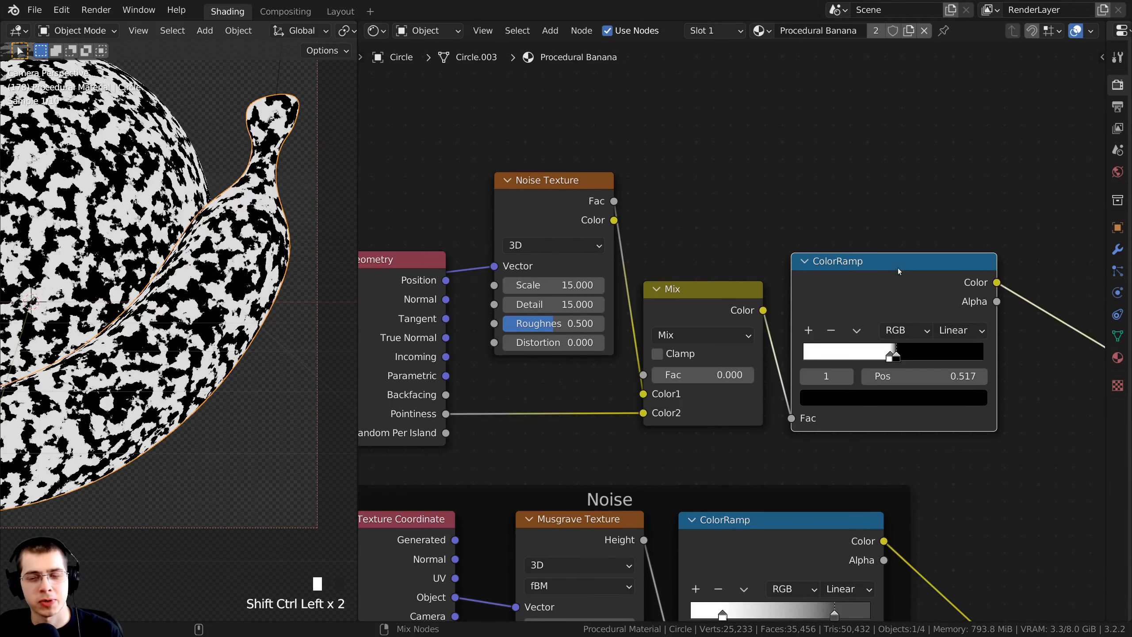
- Try the Mix node's Fac at 1.000 and set it to 0.970
left_click_drag(860, 287, 858, 278)
middle_click_drag(859, 278, 866, 274)
scroll(200, 285, "down", 1)
middle_click_drag(201, 285, 273, 303, "shift")
left_click_drag(679, 370, 760, 370)
scroll(677, 407, "up", 3)
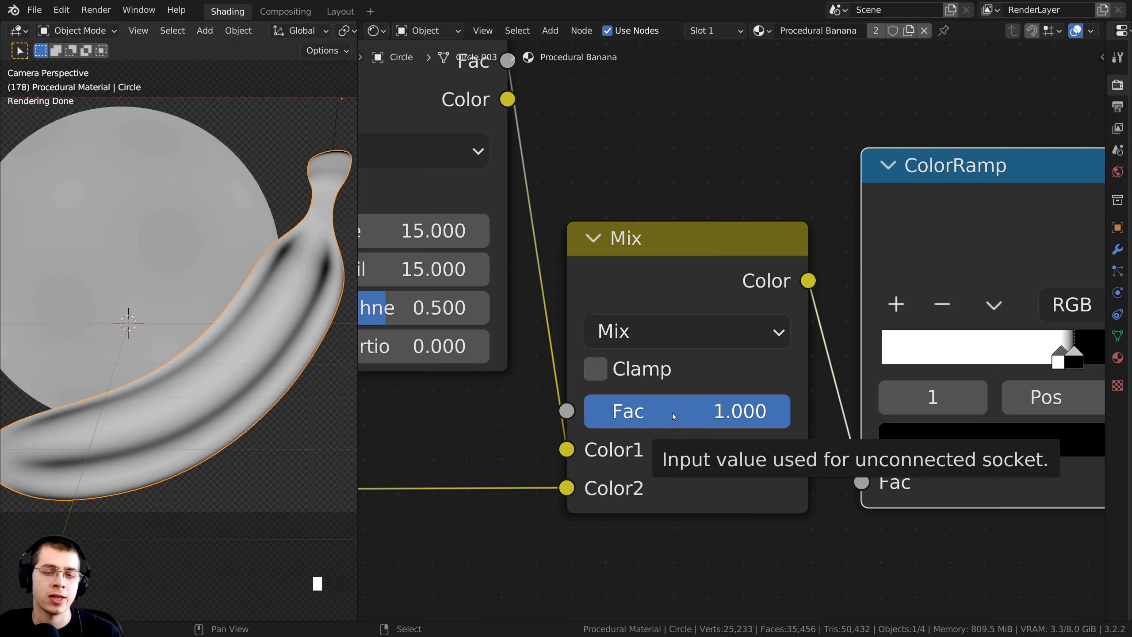
left_click(643, 413)
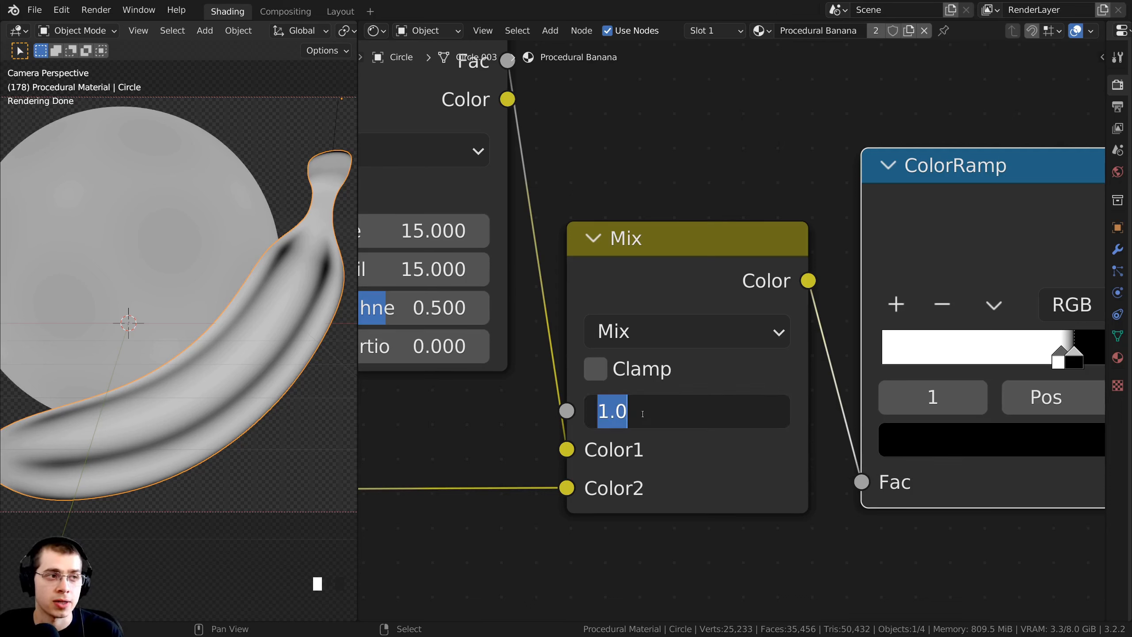
type(".97")
key("Return")
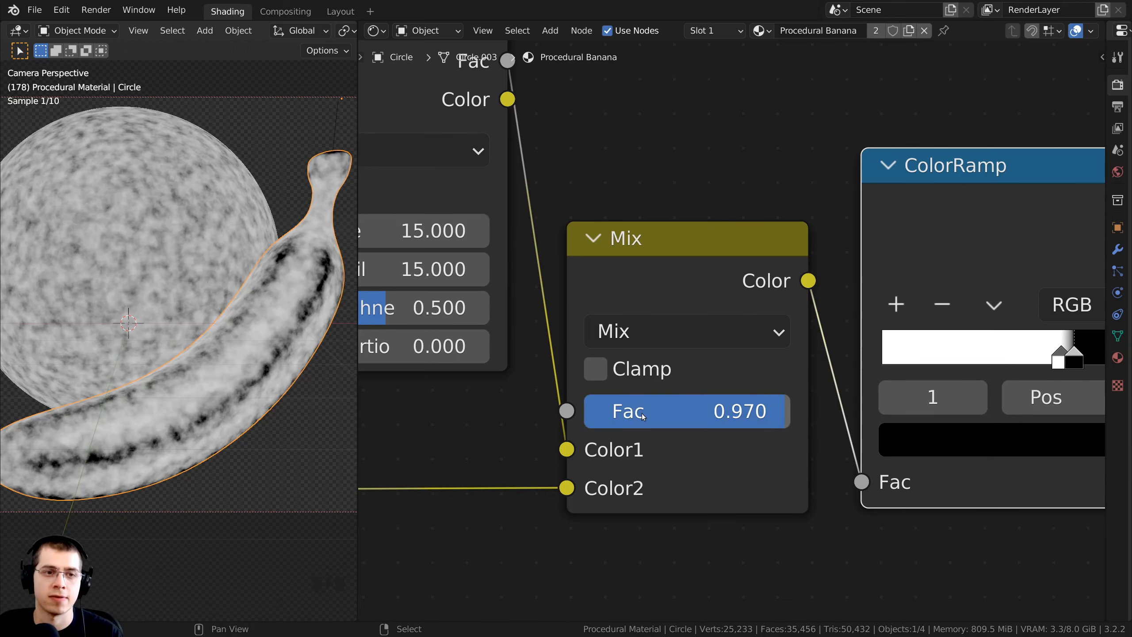
- Examine close up how the noise breaks up the dark Pointiness bands along the banana
middle_click_drag(320, 458, 214, 401, "shift")
scroll(201, 245, "up", 5)
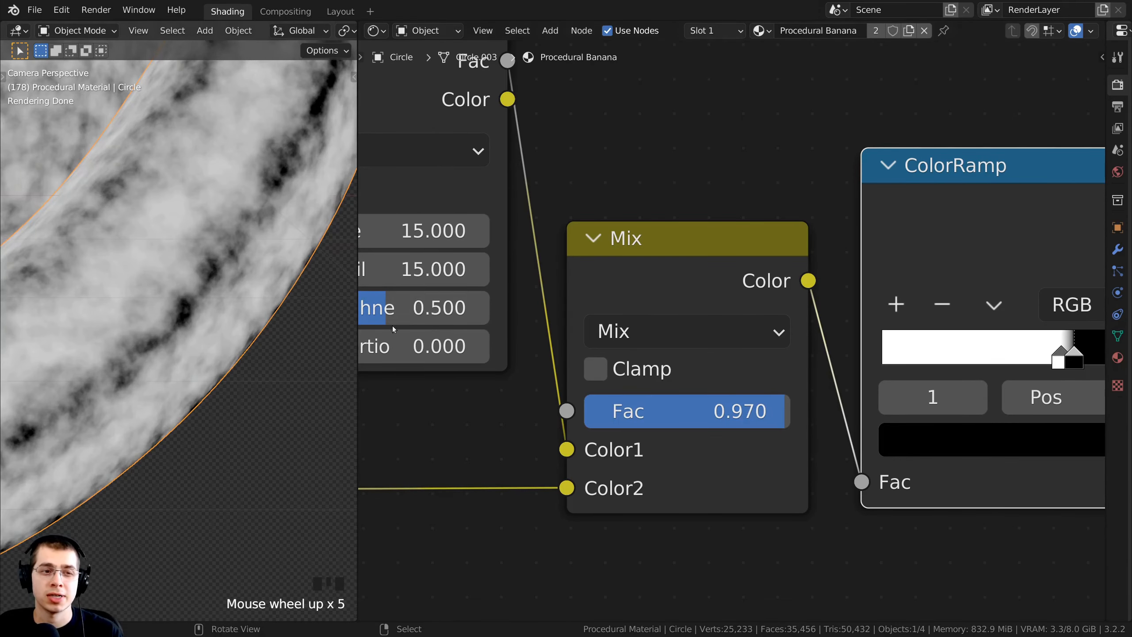
scroll(847, 388, "down", 3)
left_click(640, 329)
middle_click_drag(662, 367, 473, 357)
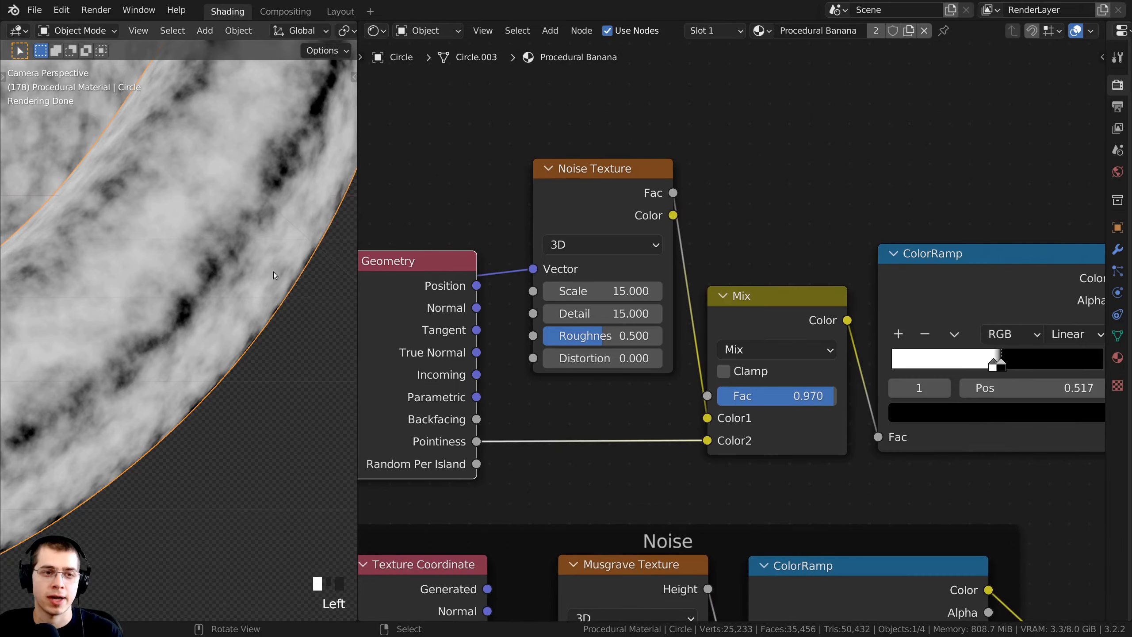
scroll(178, 287, "up", 3)
scroll(217, 234, "down", 4)
middle_click_drag(218, 235, 158, 360, "shift")
scroll(607, 289, "down", 1)
middle_click_drag(607, 289, 504, 296, "shift")
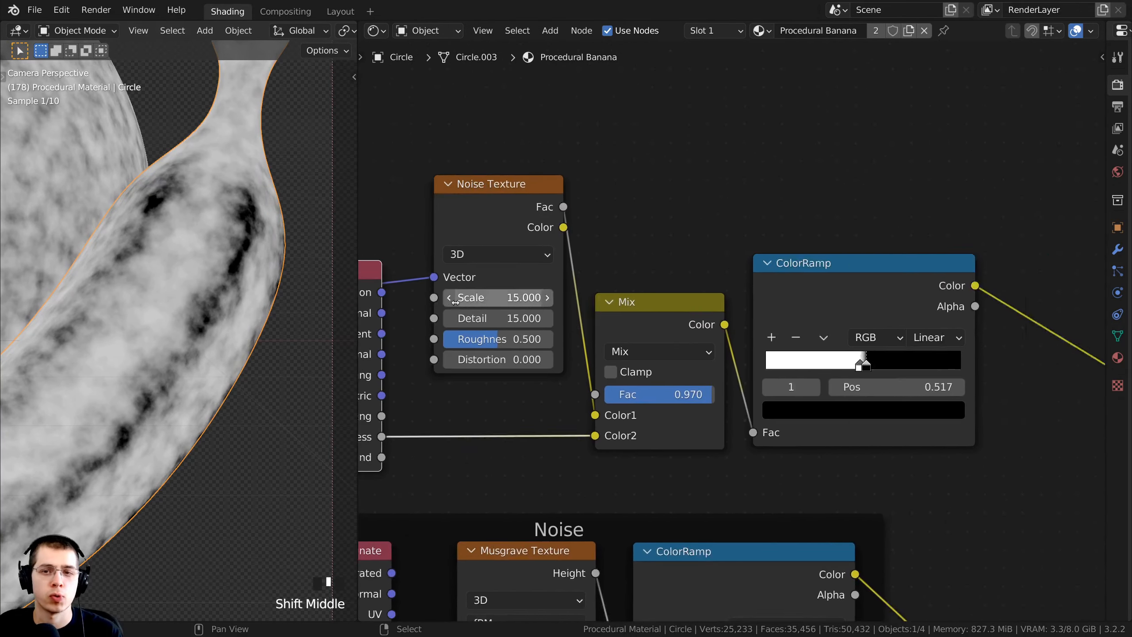
- Tighten the Pointiness ColorRamp by moving the white stop closer to the black one and setting the black stop to 0.514
scroll(840, 310, "up", 5)
middle_click_drag(840, 310, 697, 285)
left_click(697, 285)
scroll(688, 307, "up", 2)
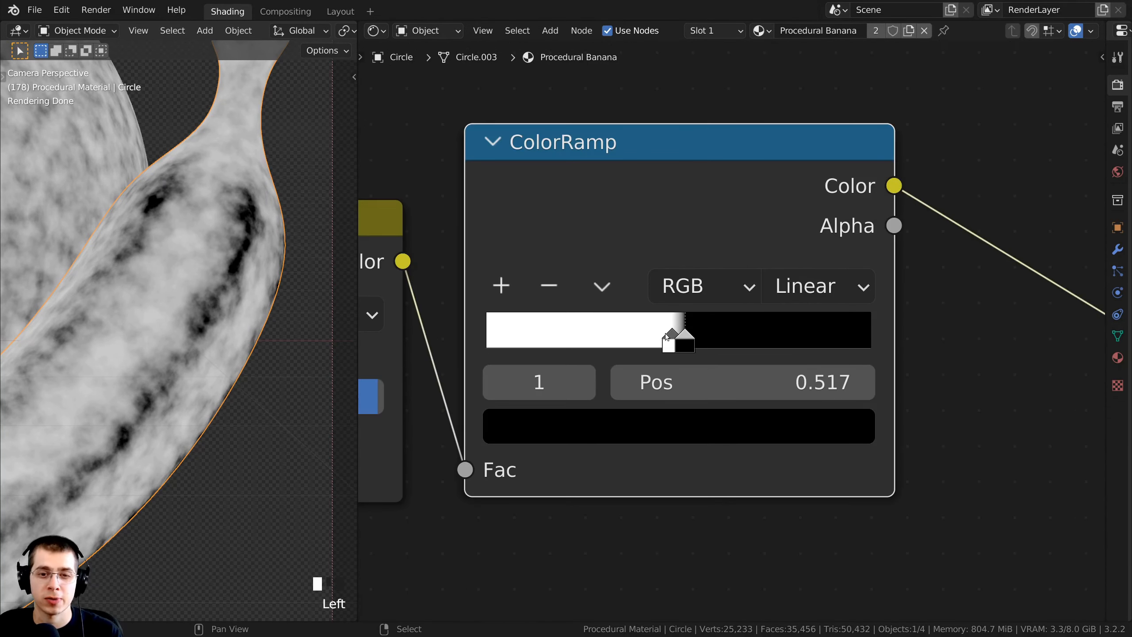
left_click_drag(666, 336, 672, 337)
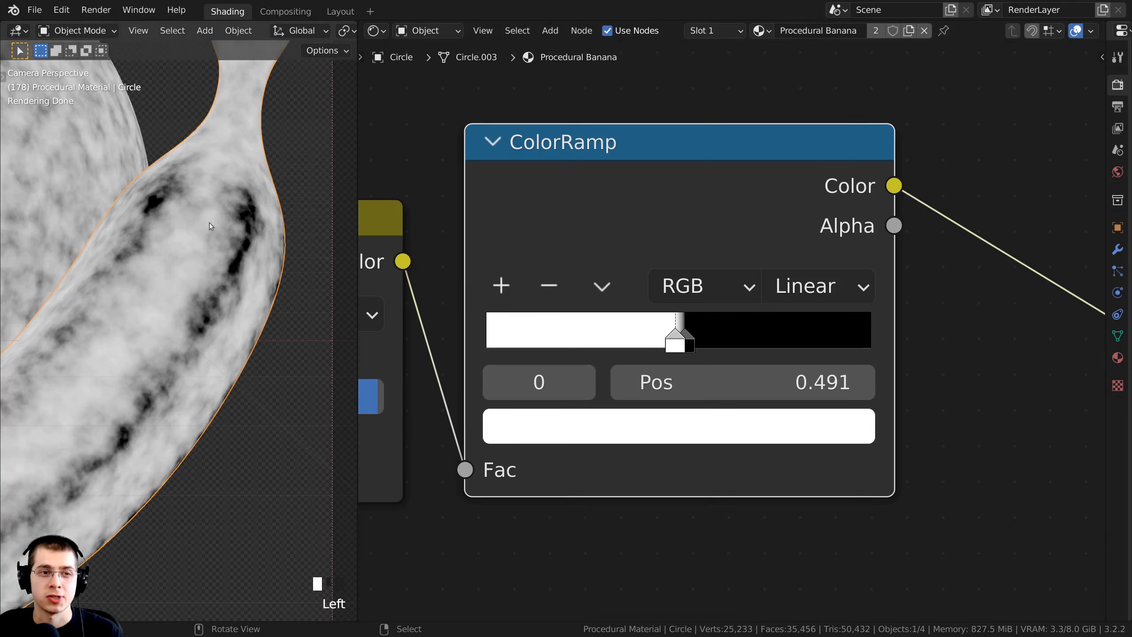
left_click(689, 335)
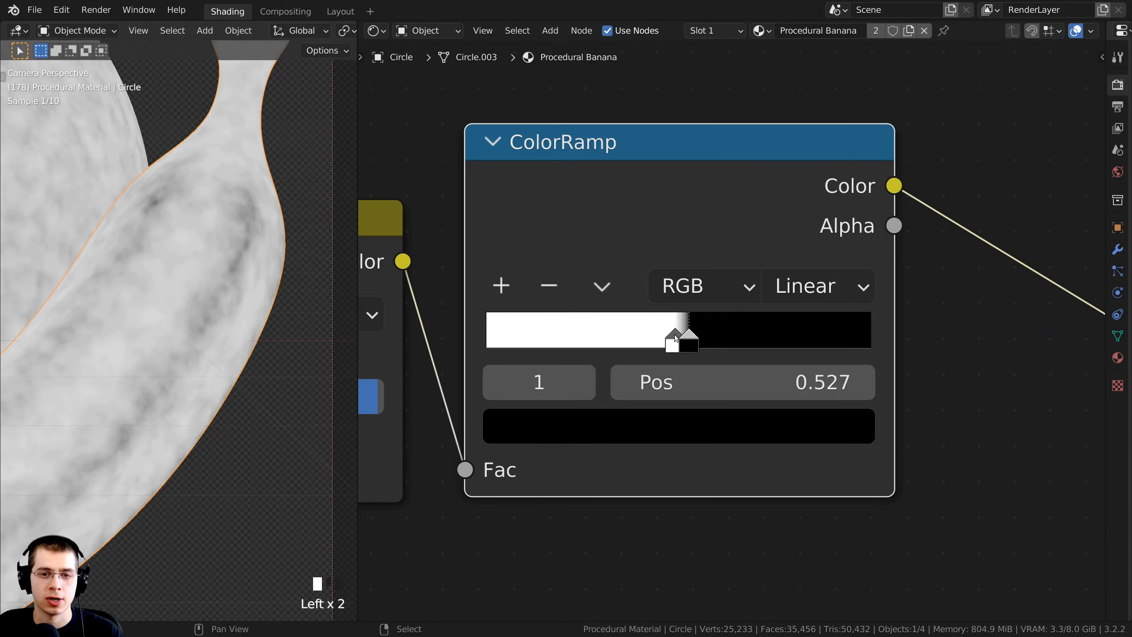
left_click_drag(672, 336, 689, 339)
left_click(688, 339)
scroll(179, 312, "up", 2)
middle_click_drag(285, 209, 252, 191, "shift")
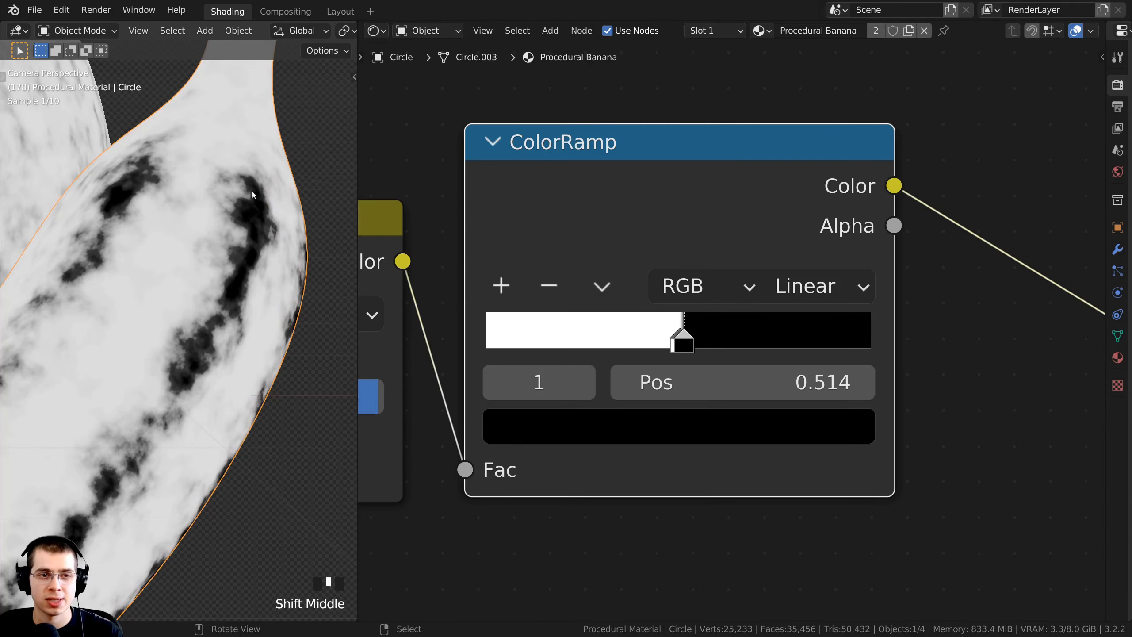
- Set the position of the ColorRamp's black stop to 0.517
left_click_drag(686, 338, 688, 337)
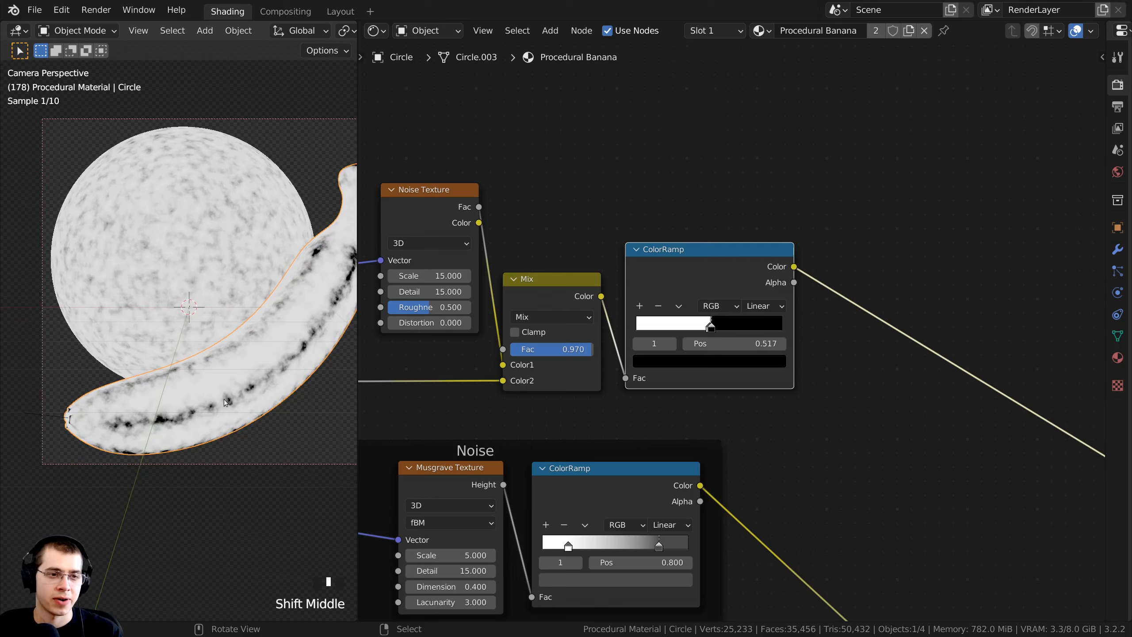
middle_click_drag(178, 312, 161, 319, "shift")
scroll(782, 332, "down", 2)
middle_click_drag(725, 352, 824, 335)
left_click(680, 270)
middle_click_drag(695, 272, 699, 280)
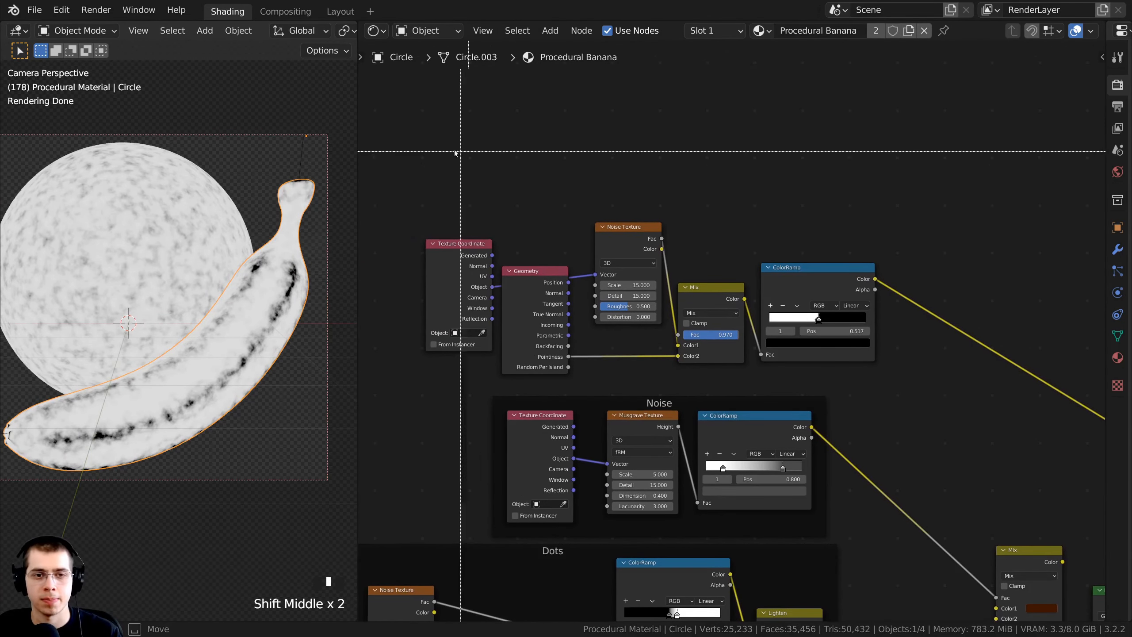
- Join the Texture Coordinate, Geometry, Noise Texture, Mix and ColorRamp nodes above the Noise group into one frame and position it
left_click_drag(397, 128, 900, 369)
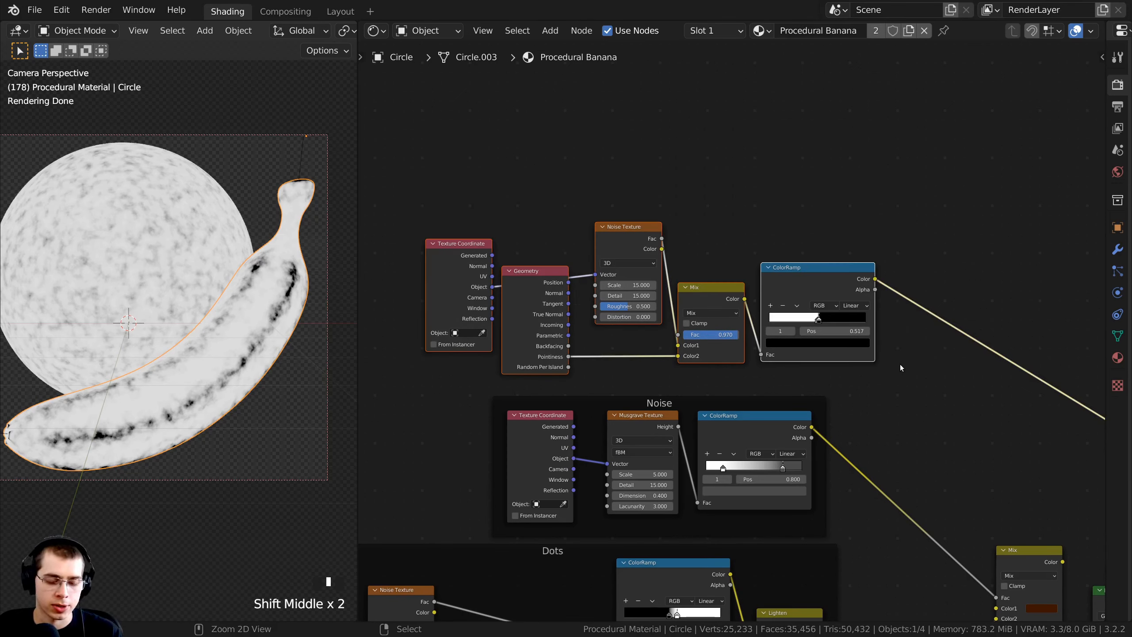
key("ctrl+j")
left_click_drag(670, 214, 662, 210)
middle_click_drag(669, 209, 702, 228)
left_click_drag(702, 229, 696, 230)
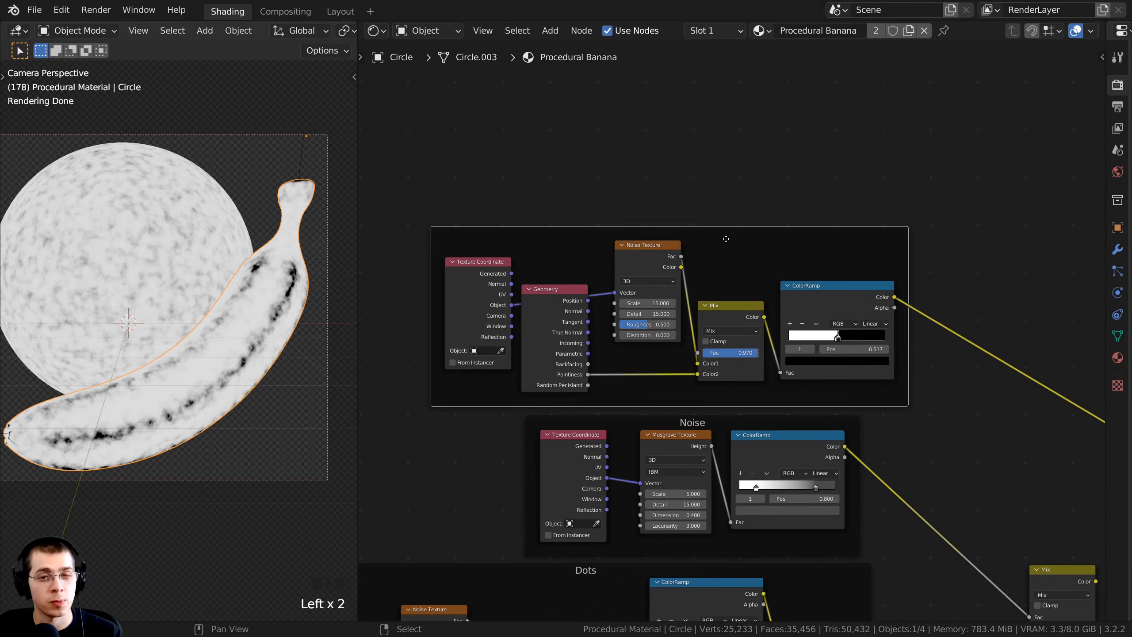
- Label the new frame "Edge Darken" and settle it above the Noise frame
key("F2")
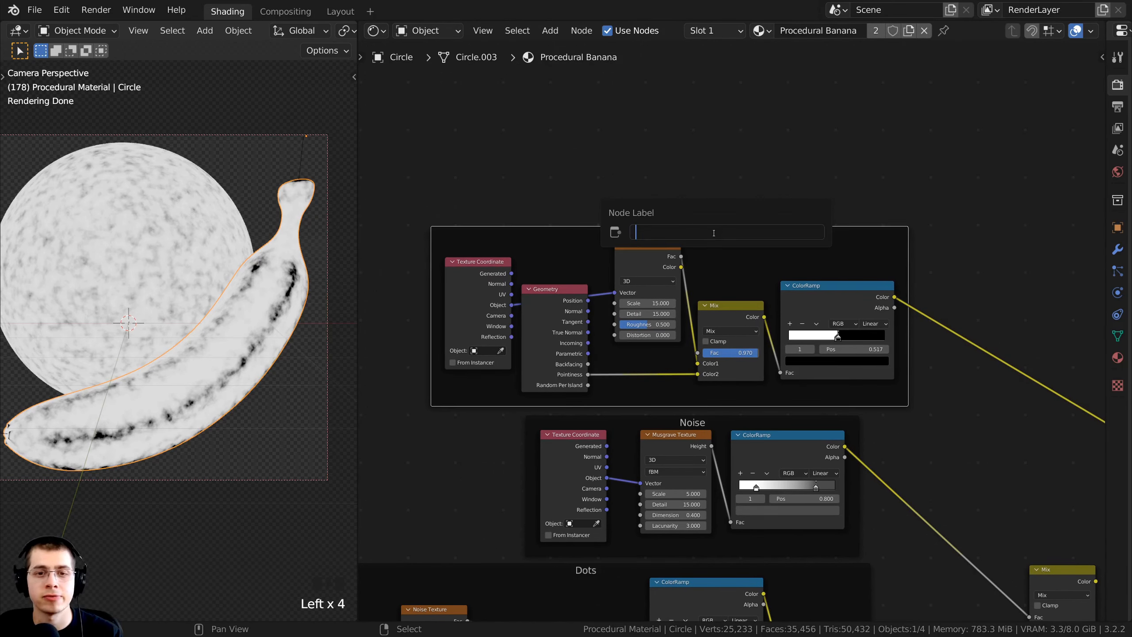
type("Edge ")
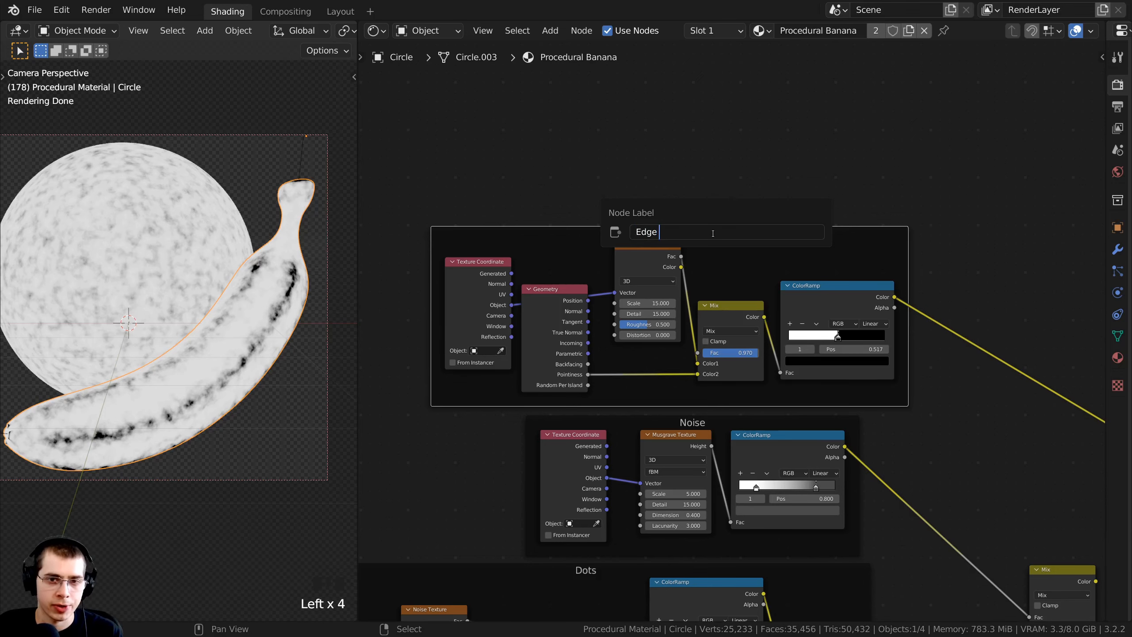
type("Darken")
key("Return")
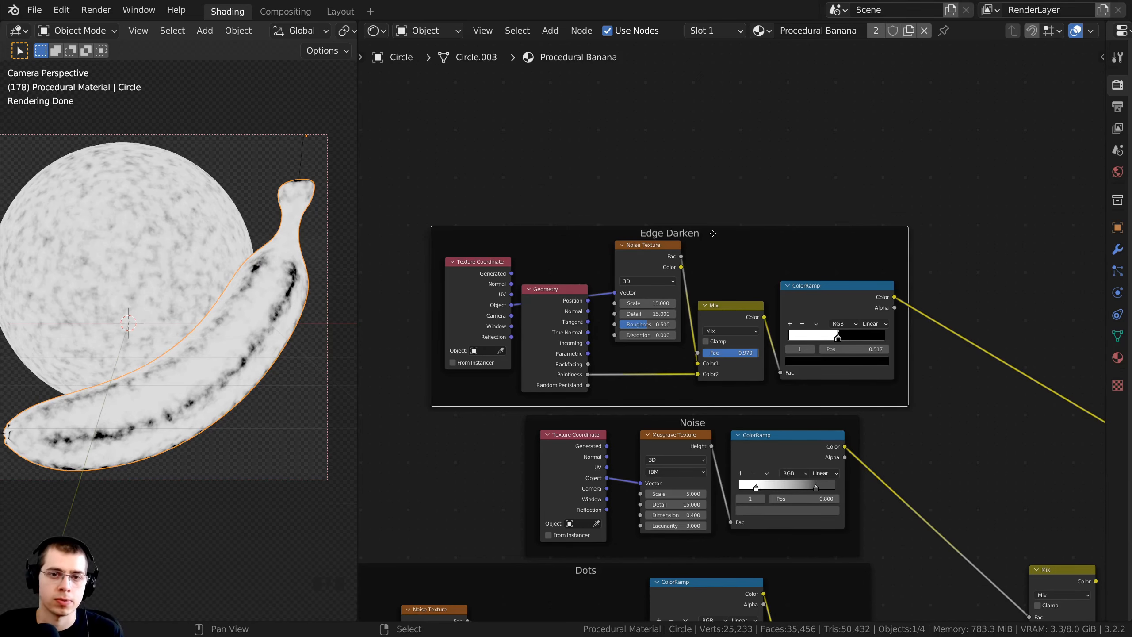
left_click(728, 233)
left_click_drag(727, 232, 687, 235)
- Duplicate the last Mix node in the color chain and place the copy above and to the right of it
middle_click_drag(742, 283, 492, 251)
middle_click_drag(479, 203, 447, 176)
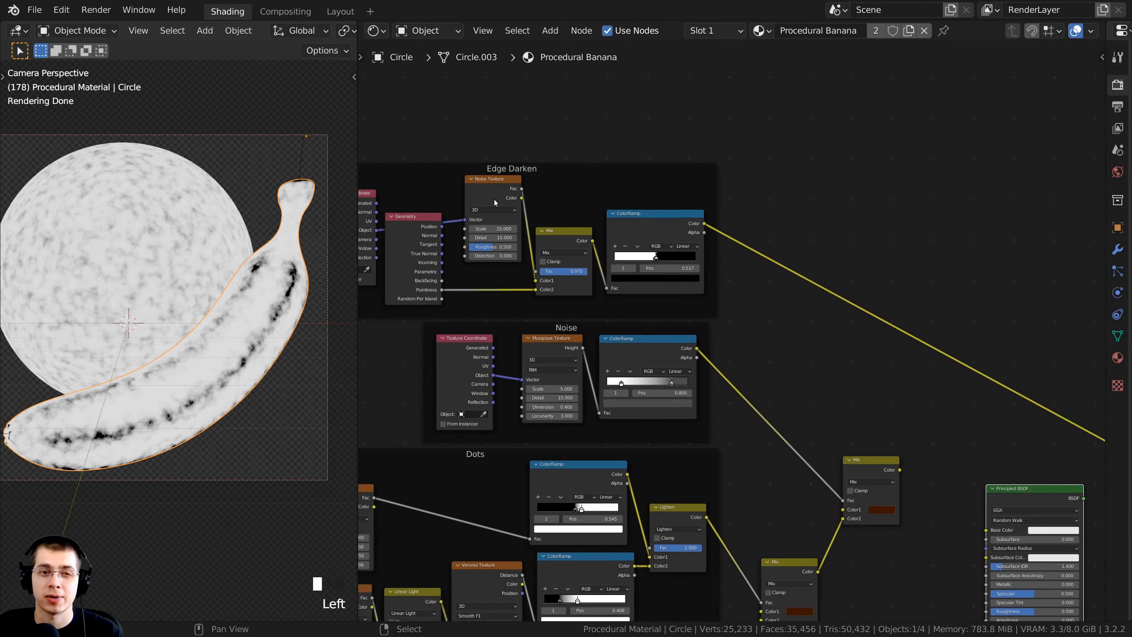
middle_click_drag(757, 516, 731, 489)
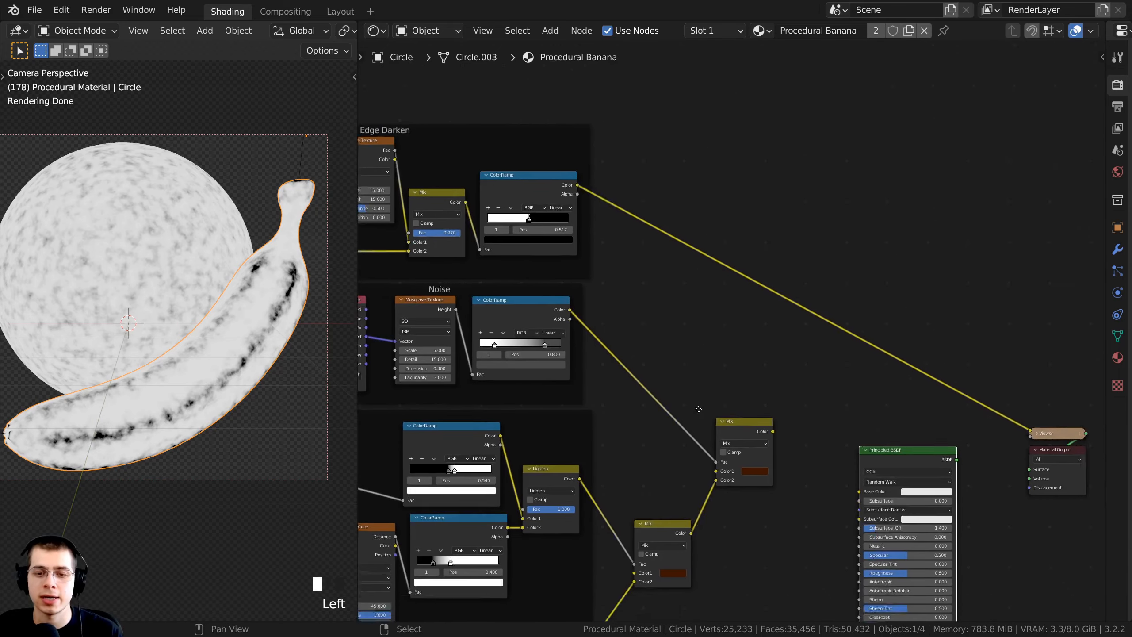
scroll(730, 468, "up", 2)
left_click(727, 443)
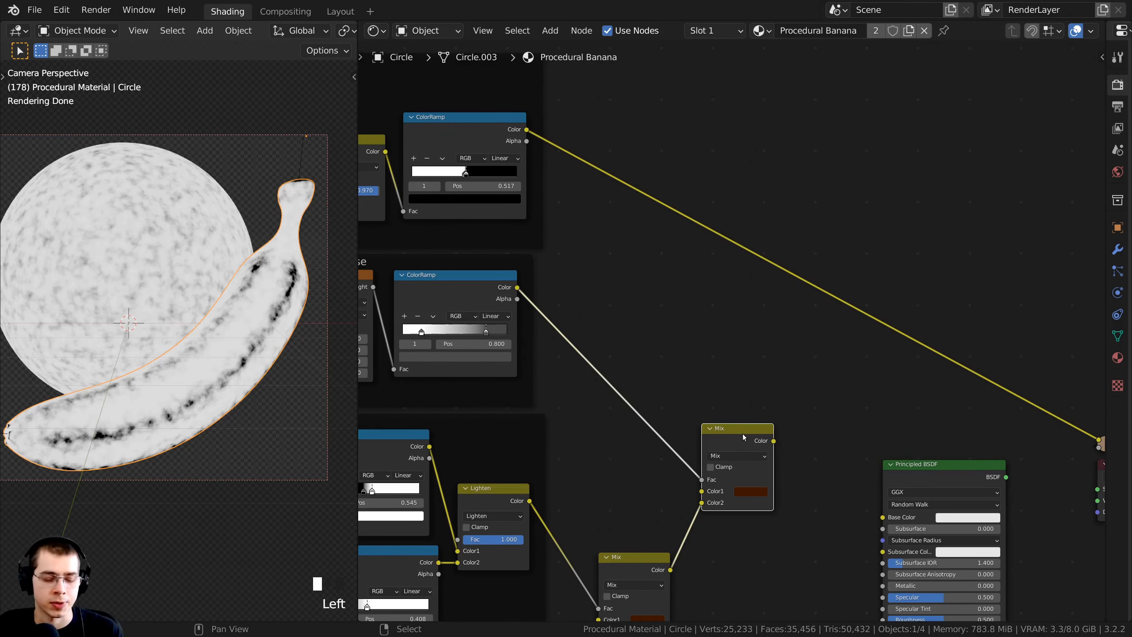
left_click_drag(718, 441, 710, 443)
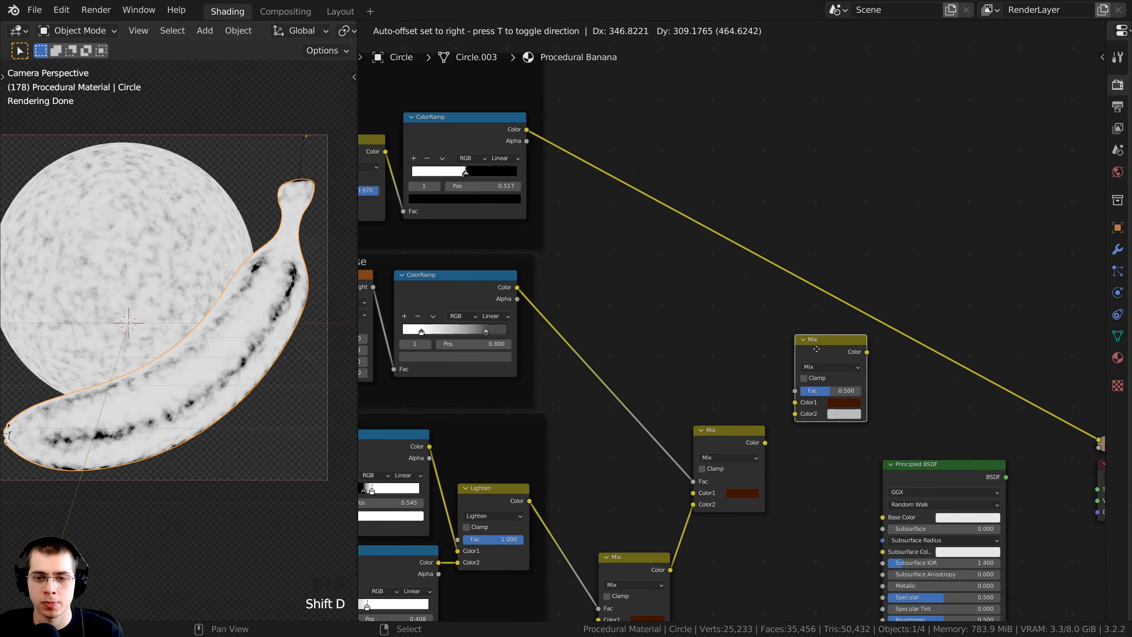
left_click(816, 347)
- Connect the previous Mix node's Color output to the Color2 input of the duplicated Mix node
left_click_drag(722, 448, 721, 453)
middle_click_drag(721, 453, 717, 449)
scroll(683, 457, "up", 2)
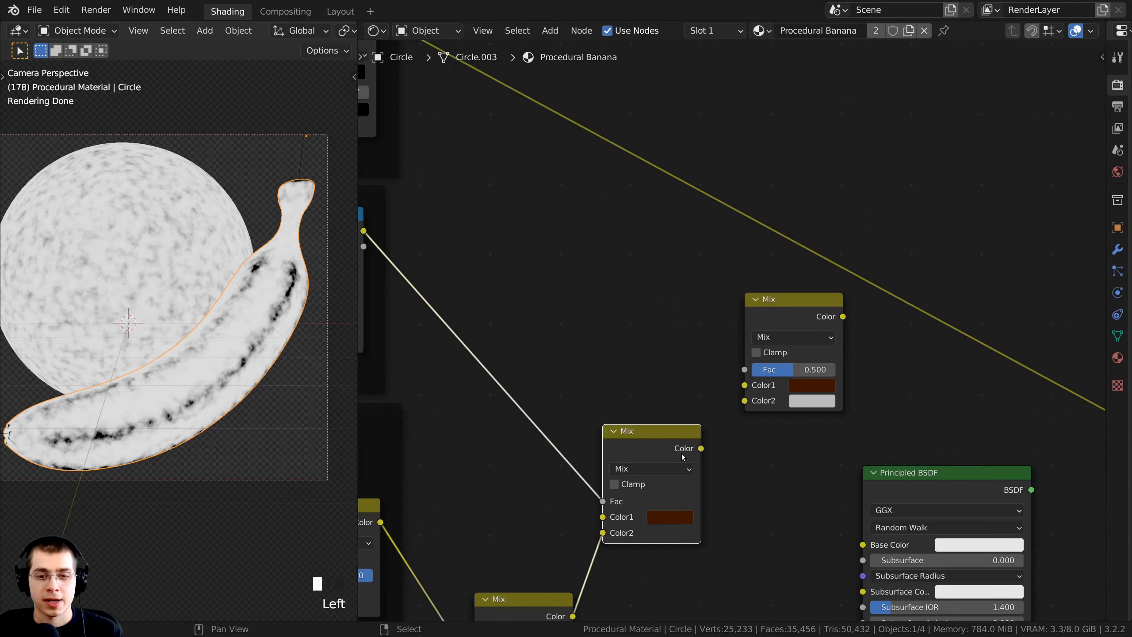
left_click_drag(700, 448, 745, 399)
- Connect the Edge Darken ColorRamp's Color to the new Mix node's Fac and preview that Mix node on the model
scroll(730, 339, "down", 3)
middle_click_drag(378, 71, 592, 150)
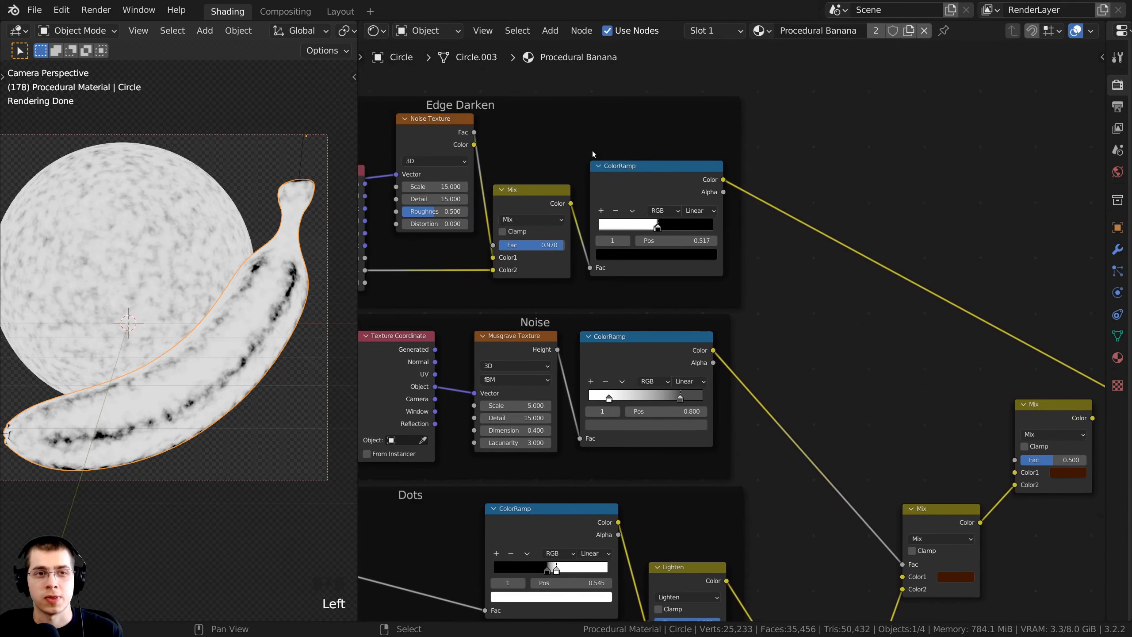
middle_click_drag(664, 154, 544, 120)
left_click_drag(597, 145, 891, 425)
middle_click_drag(871, 386, 673, 316)
scroll(673, 315, "up", 5)
left_click(775, 299, "ctrl+shift")
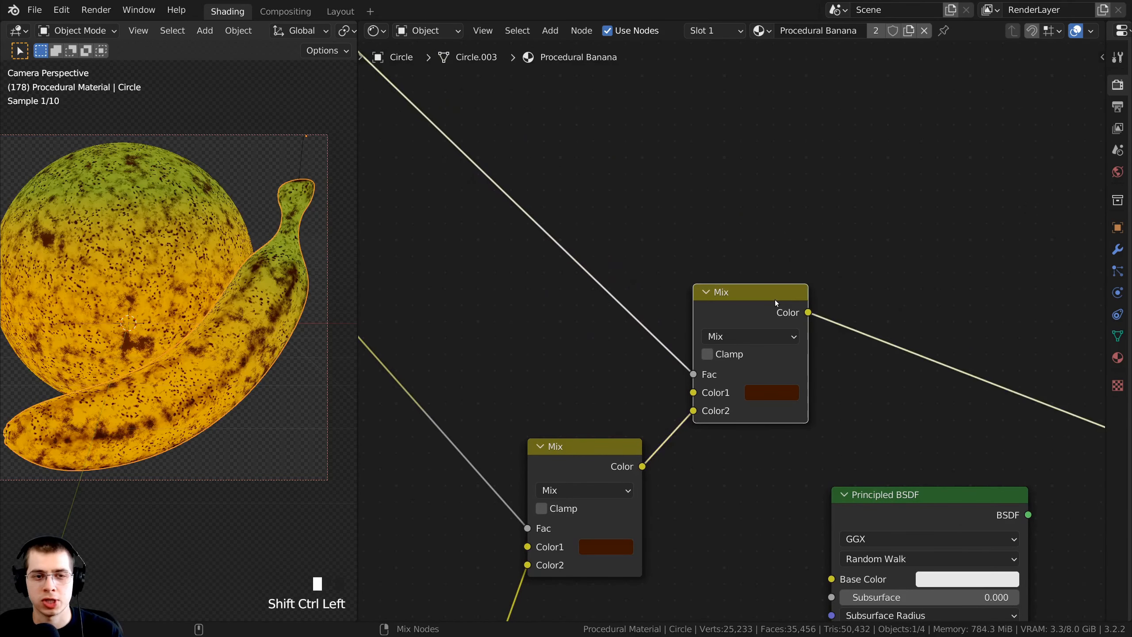
- Examine the darkened banana edges and compare the Color1 swatches along the chain of Mix nodes
middle_click_drag(223, 506, 211, 397, "shift")
scroll(210, 397, "up", 2)
scroll(557, 468, "up", 2, "shift")
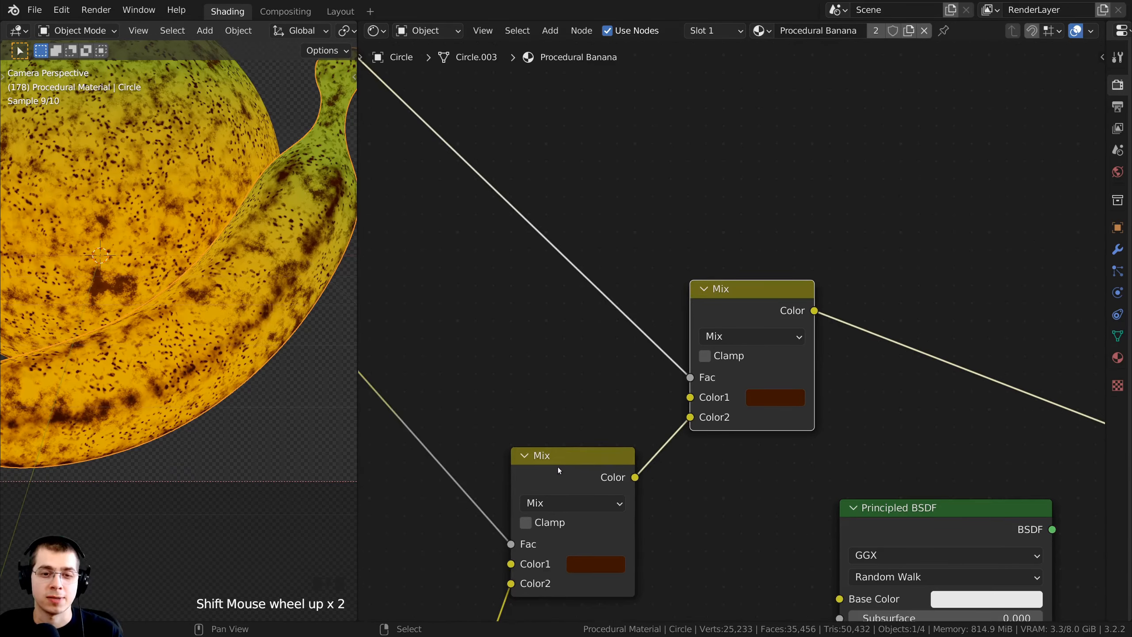
mouse_move(557, 468)
left_mouse_down()
mouse_move(539, 447)
mouse_move(560, 470)
left_mouse_up()
scroll(720, 336, "up", 1)
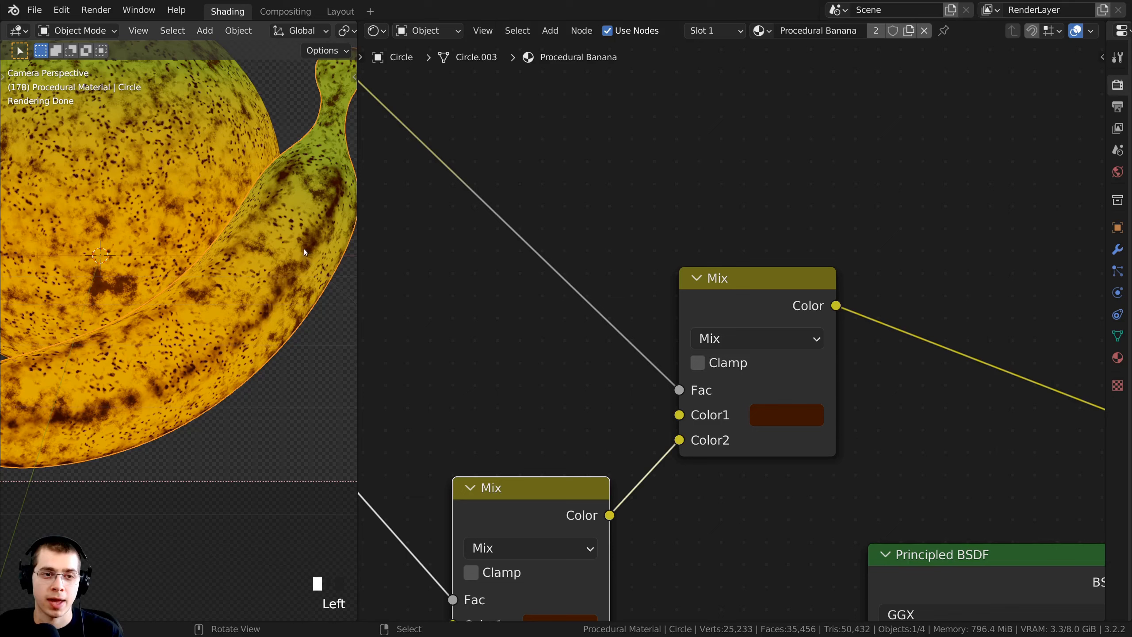
scroll(734, 332, "down", 3)
middle_click_drag(747, 399, 762, 379)
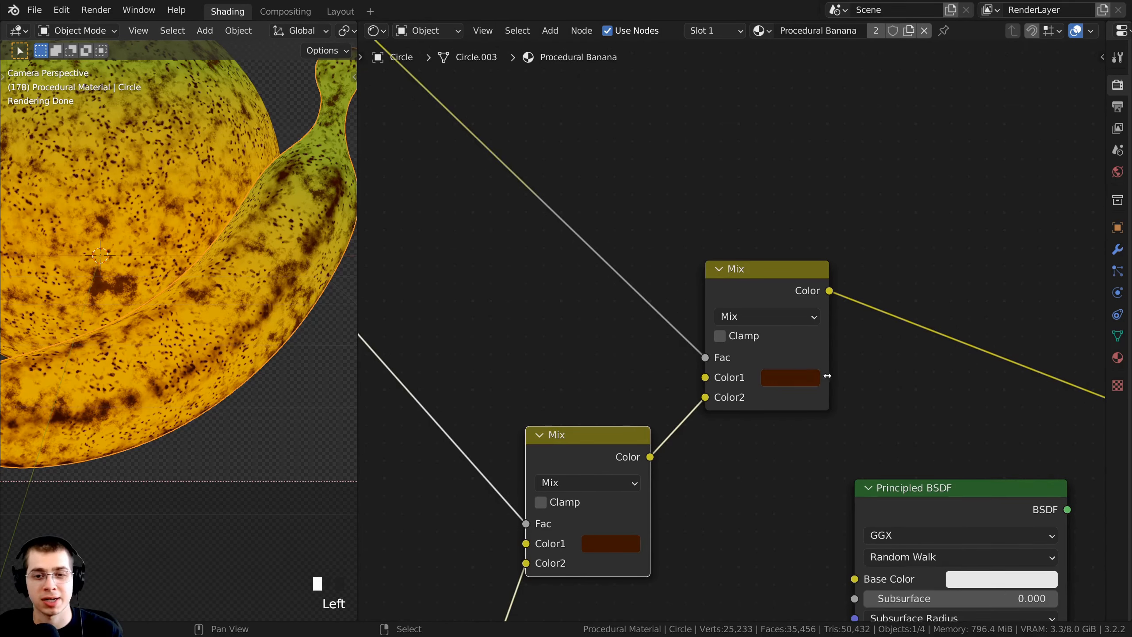
scroll(735, 331, "down", 3)
middle_click_drag(701, 429, 766, 317)
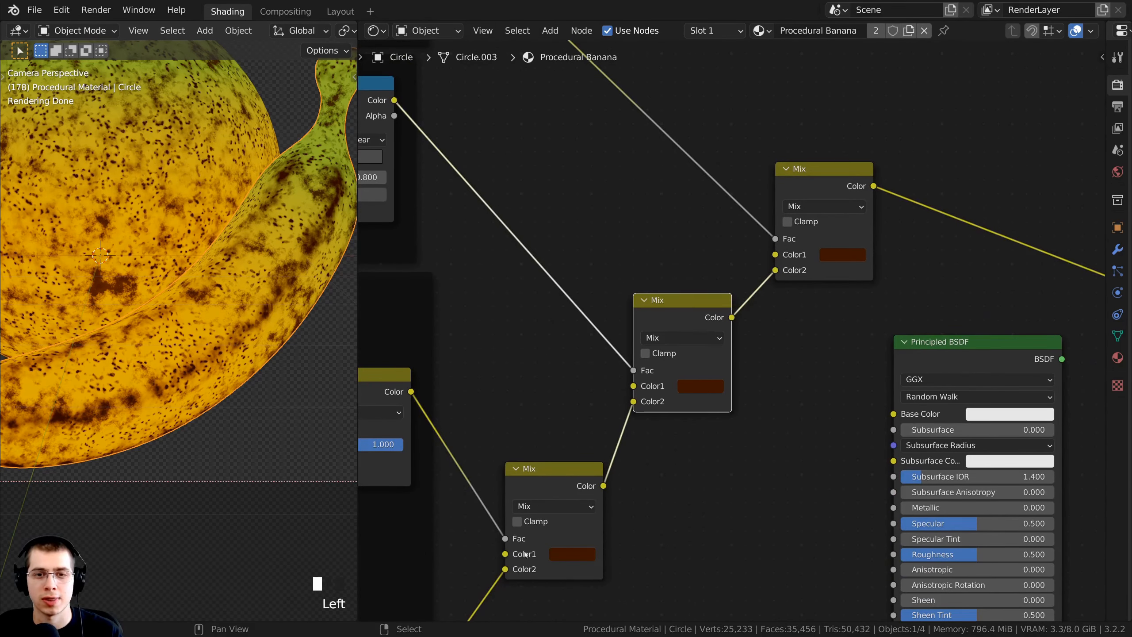
- Lighten the black stop of the Edge Darken ColorRamp to a dark gray to soften the edge darkening
middle_click_drag(676, 304, 654, 453)
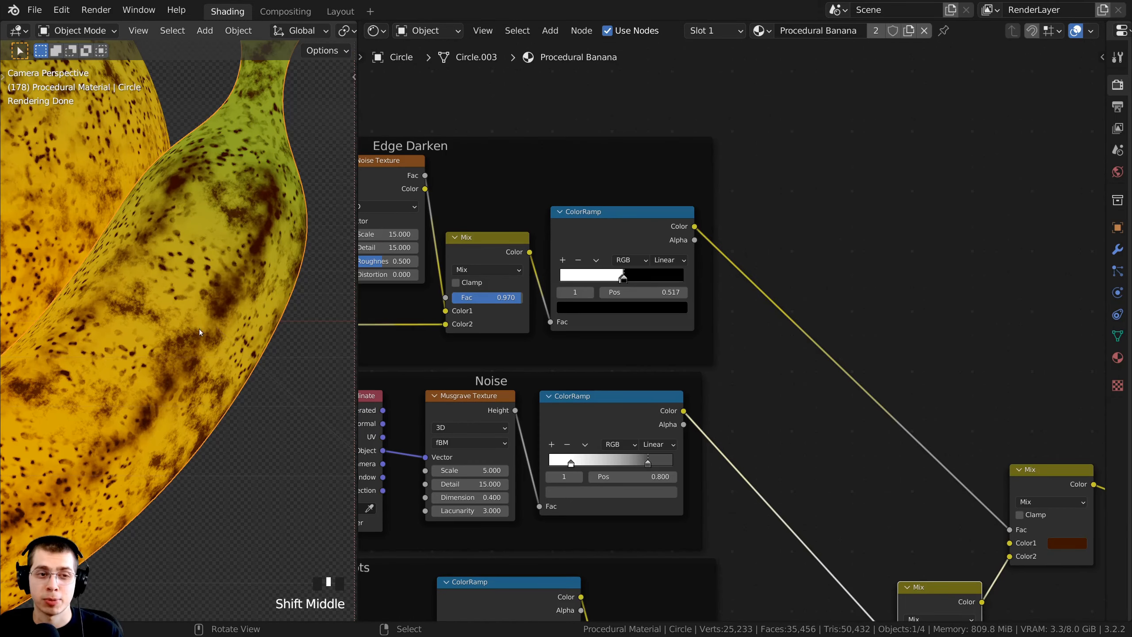
scroll(637, 338, "up", 5)
middle_click_drag(637, 338, 852, 384)
scroll(700, 405, "down", 4)
left_click(587, 199)
scroll(876, 288, "up", 6)
middle_click_drag(875, 289, 836, 267, "shift")
left_click(833, 267)
scroll(785, 388, "down", 1)
middle_click_drag(779, 400, 777, 412)
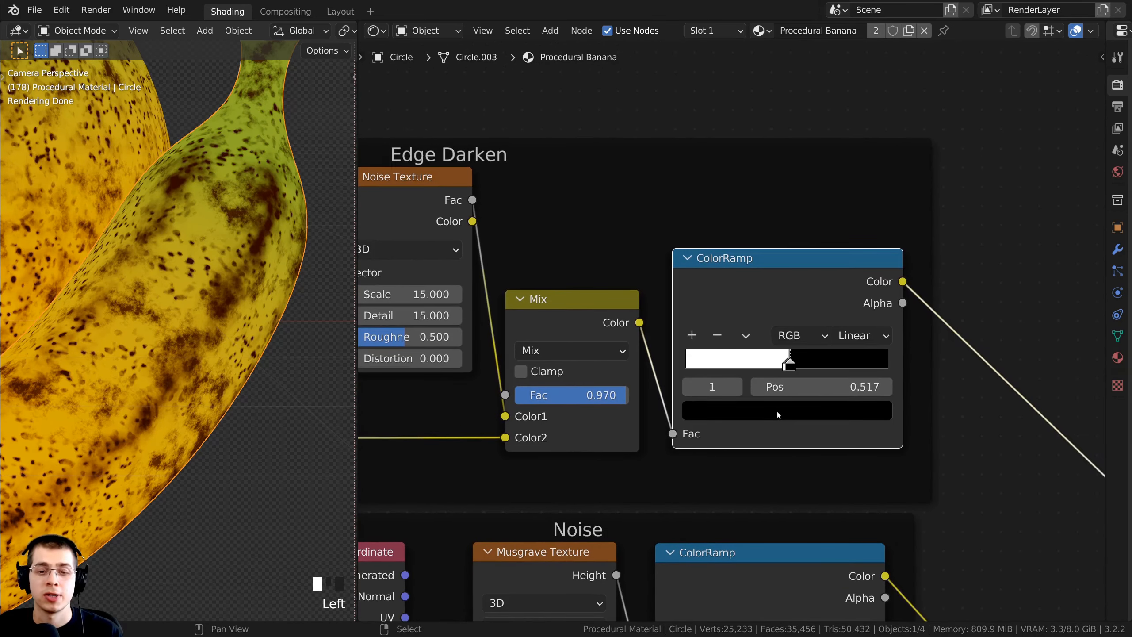
left_click(778, 414)
left_click_drag(847, 275, 847, 231)
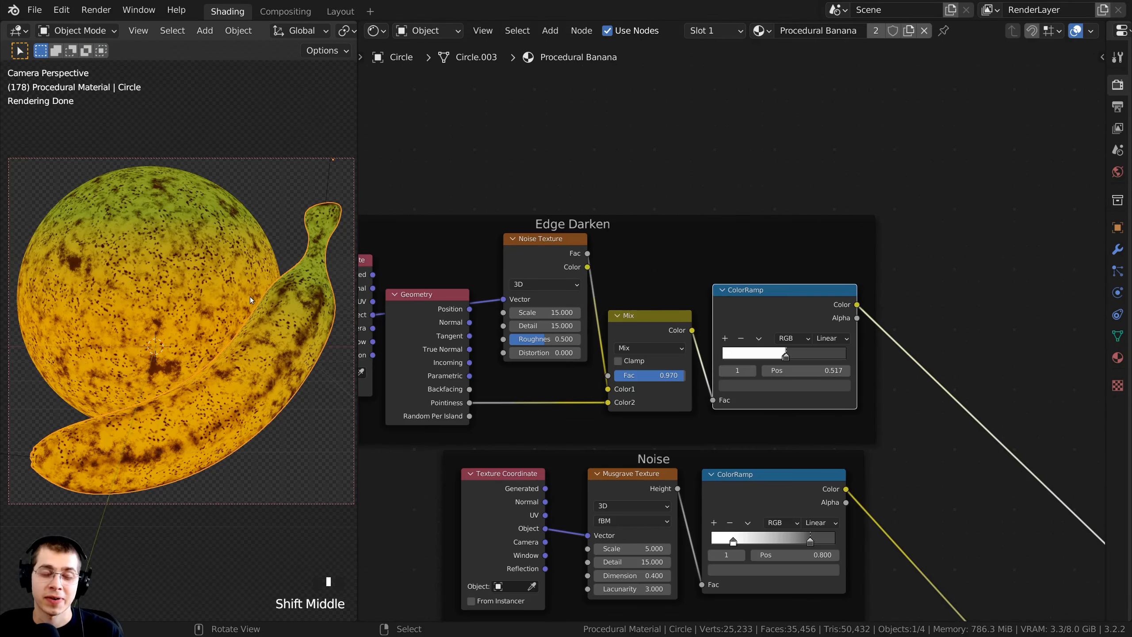
- Examine the stem, the body edges and the tip of the banana up close to judge the edge darkening
middle_click_drag(610, 304, 717, 373, "shift")
middle_click_drag(697, 235, 650, 294, "shift")
scroll(214, 311, "up", 5)
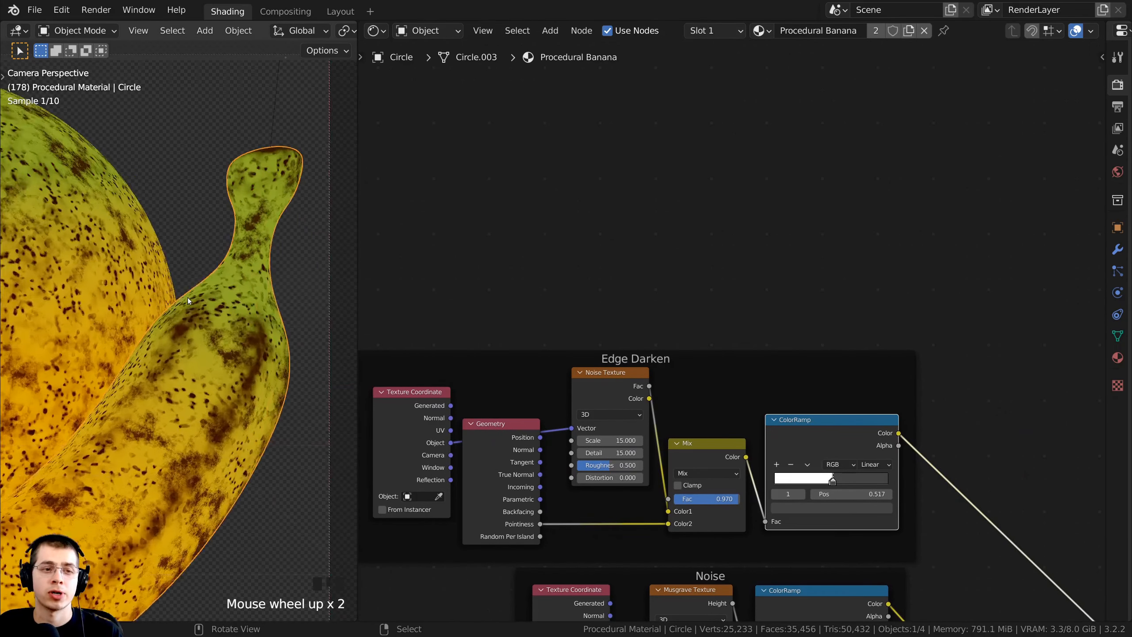
middle_click_drag(256, 184, 223, 159, "shift")
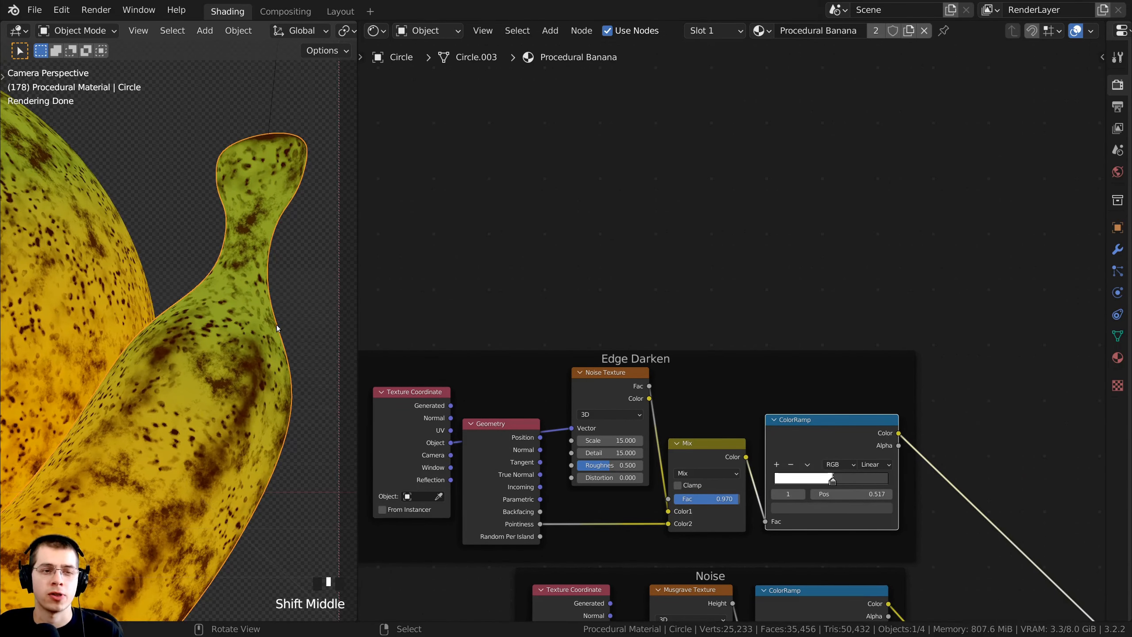
scroll(240, 308, "down", 4)
middle_click_drag(89, 442, 251, 334, "shift")
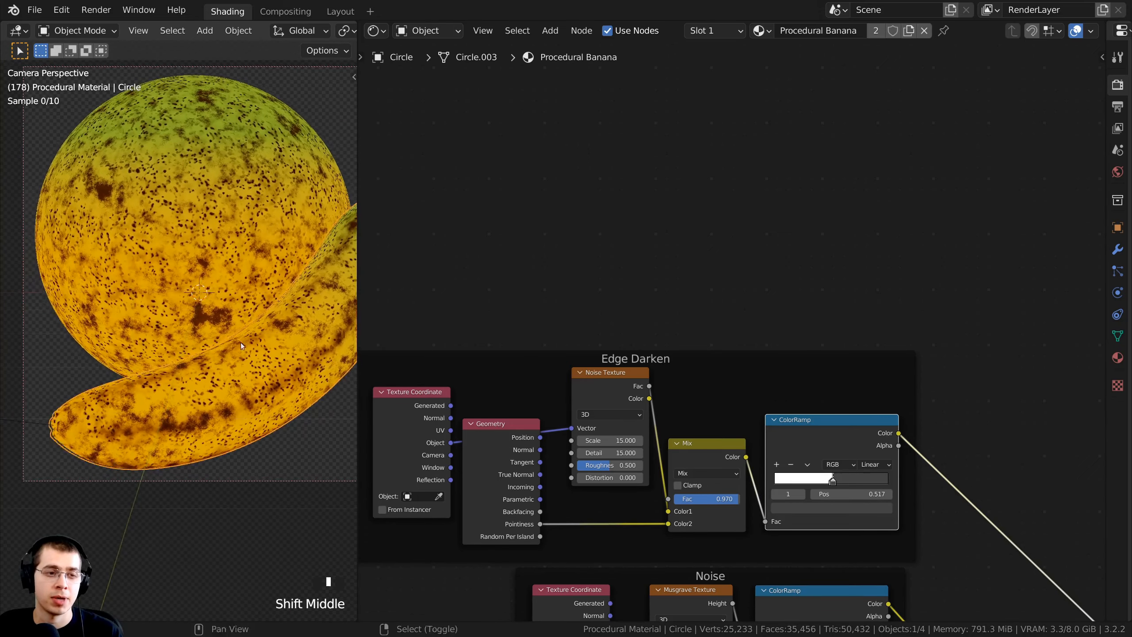
middle_click_drag(152, 454, 230, 380, "shift")
scroll(200, 392, "up", 5)
middle_click_drag(100, 435, 105, 357, "shift")
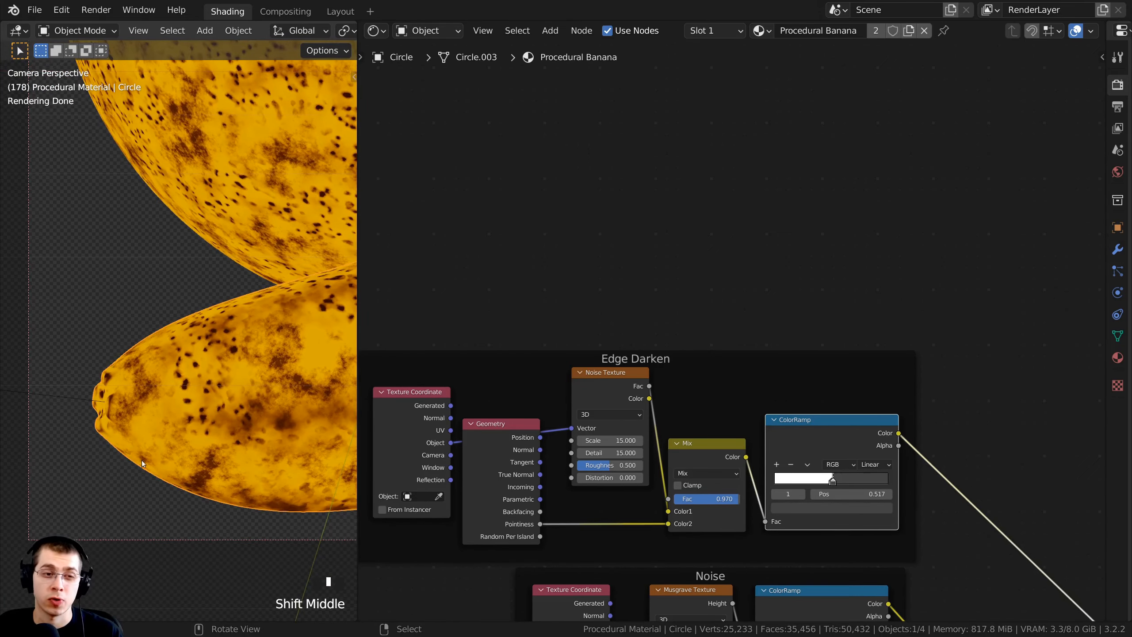
scroll(248, 309, "down", 7)
middle_click_drag(248, 308, 163, 354, "shift")
scroll(226, 341, "up", 2)
middle_click_drag(226, 341, 242, 305, "shift")
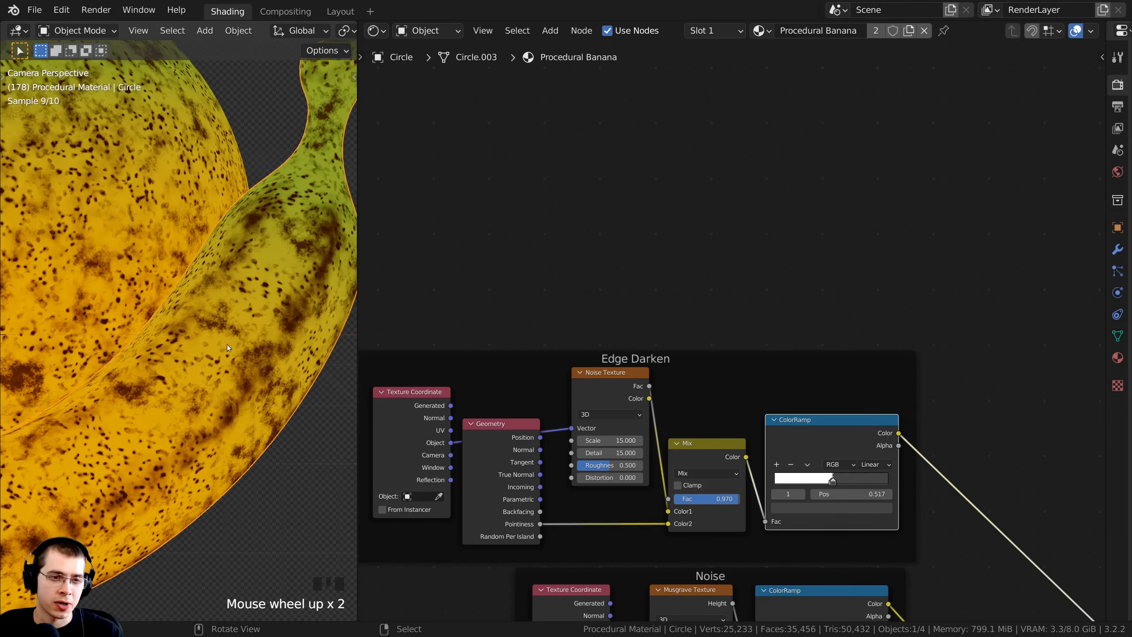
scroll(246, 320, "up", 1, "shift")
scroll(202, 376, "up", 1, "shift")
middle_click_drag(271, 269, 168, 429, "shift")
scroll(229, 301, "up", 1)
middle_click_drag(229, 301, 332, 239, "shift")
scroll(104, 384, "up", 4)
middle_click_drag(104, 384, 177, 360, "shift")
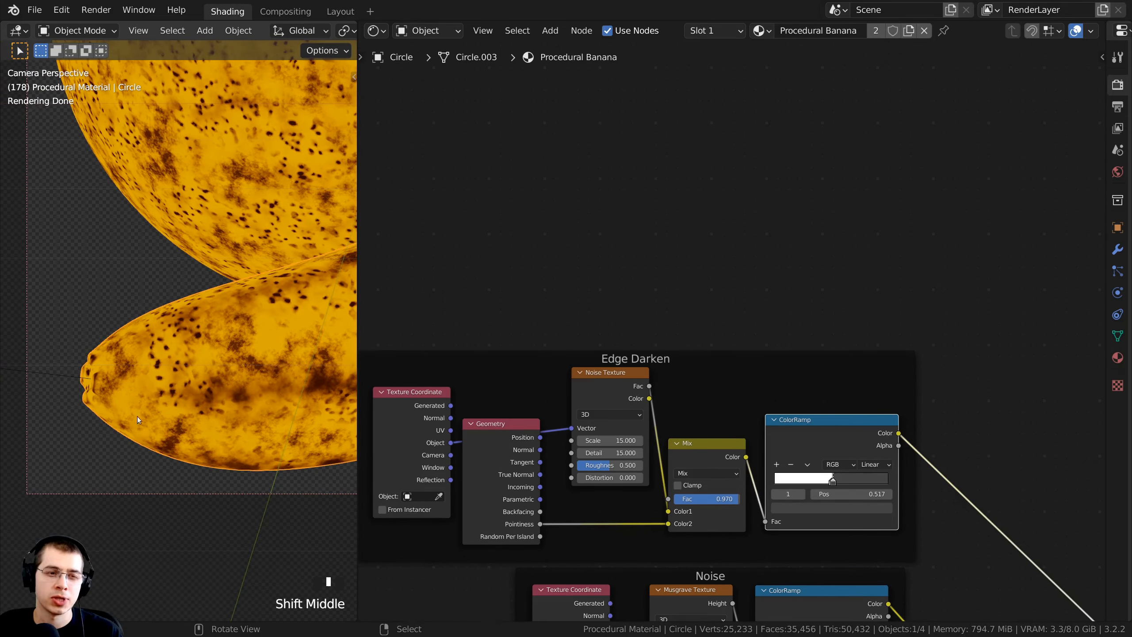
scroll(108, 387, "up", 2)
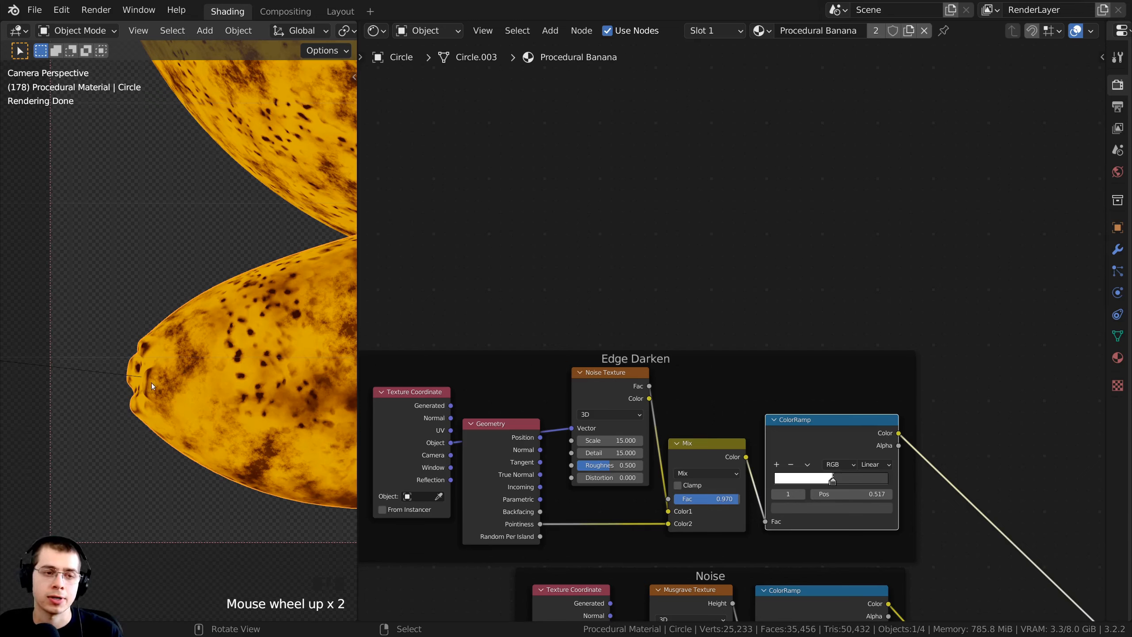
scroll(170, 360, "down", 1)
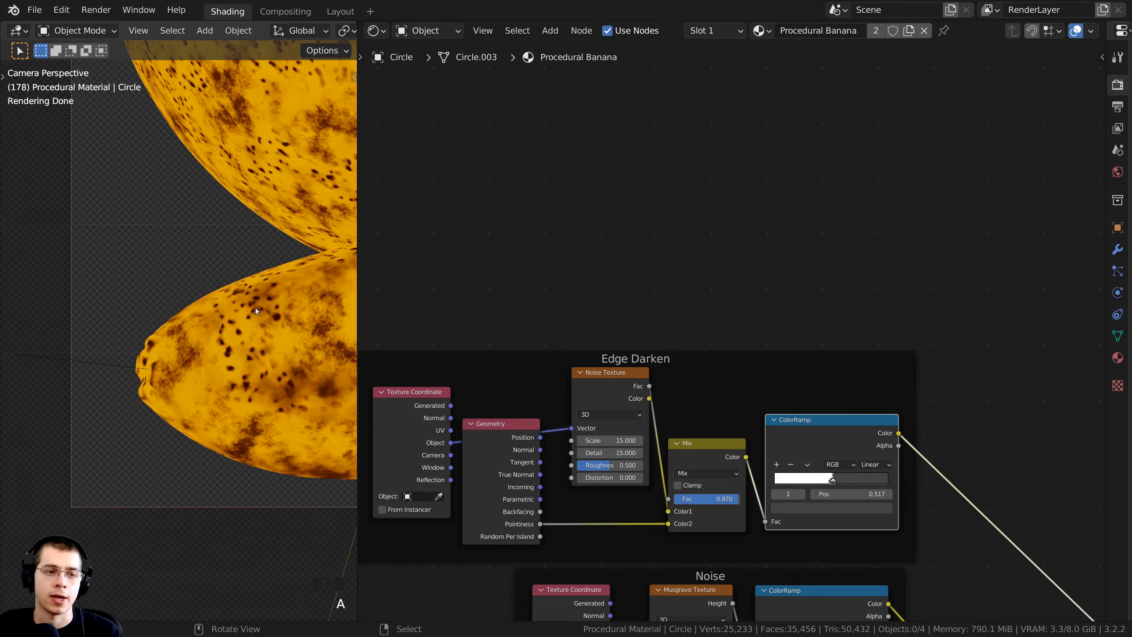
middle_click_drag(261, 308, 233, 312, "shift")
scroll(228, 307, "up", 2)
scroll(232, 391, "down", 2)
middle_click_drag(218, 356, 192, 308, "shift")
scroll(309, 255, "down", 2)
scroll(310, 253, "down", 1)
- Duplicate the whole Base Color frame with its nodes and place the copy above the Edge Darken frame
middle_click_drag(537, 287, 548, 286)
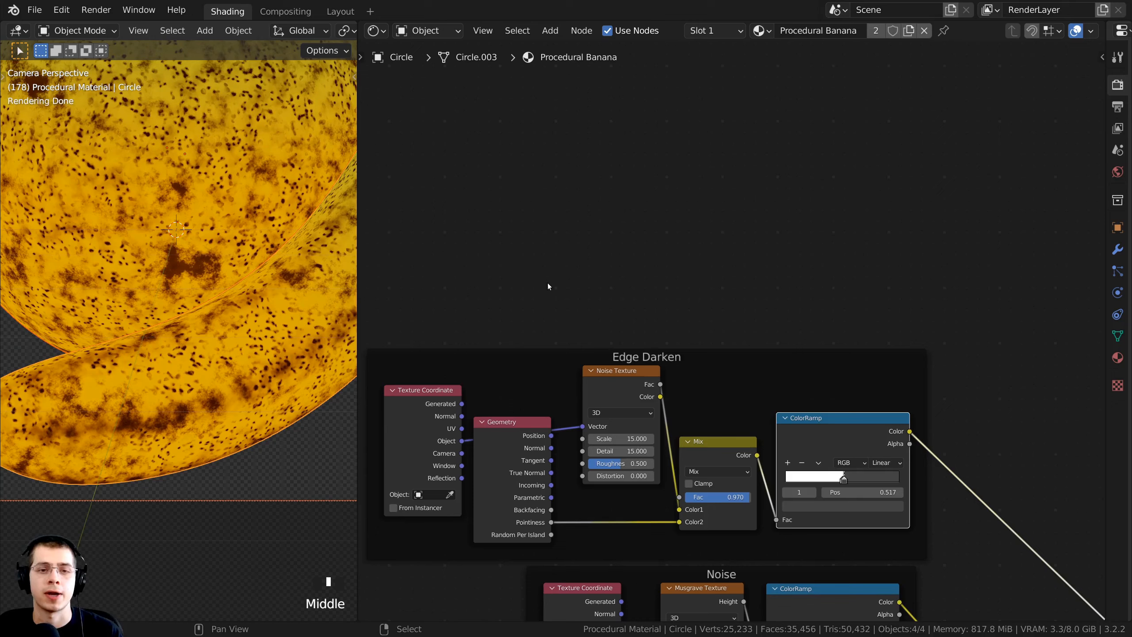
scroll(597, 302, "down", 8)
middle_click_drag(640, 529, 639, 127)
scroll(628, 264, "up", 5)
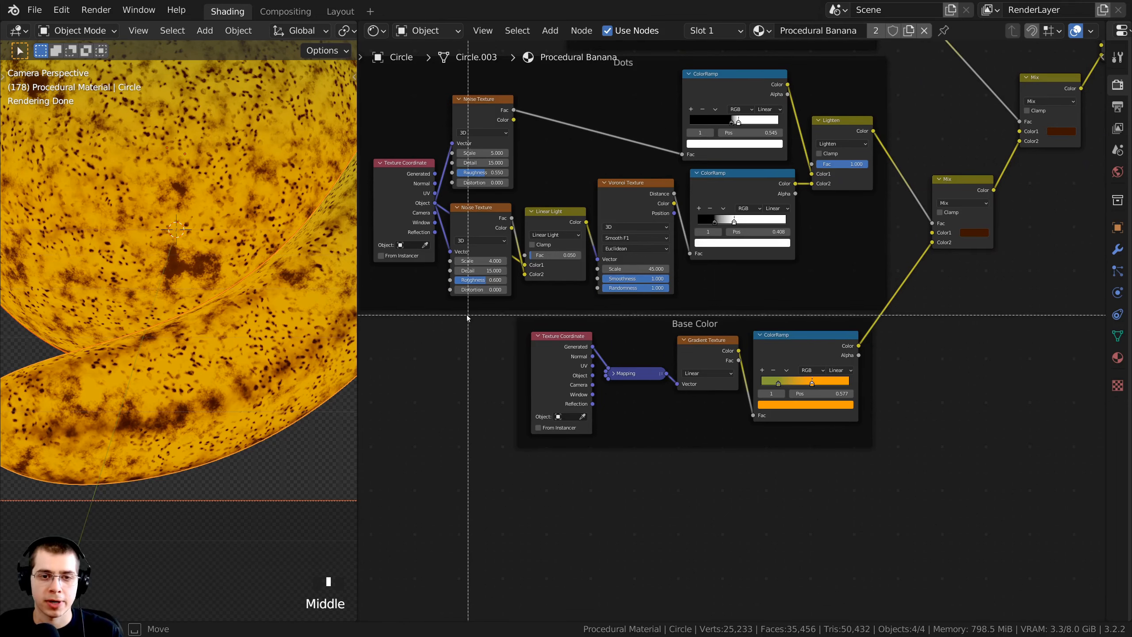
left_click_drag(463, 315, 932, 466)
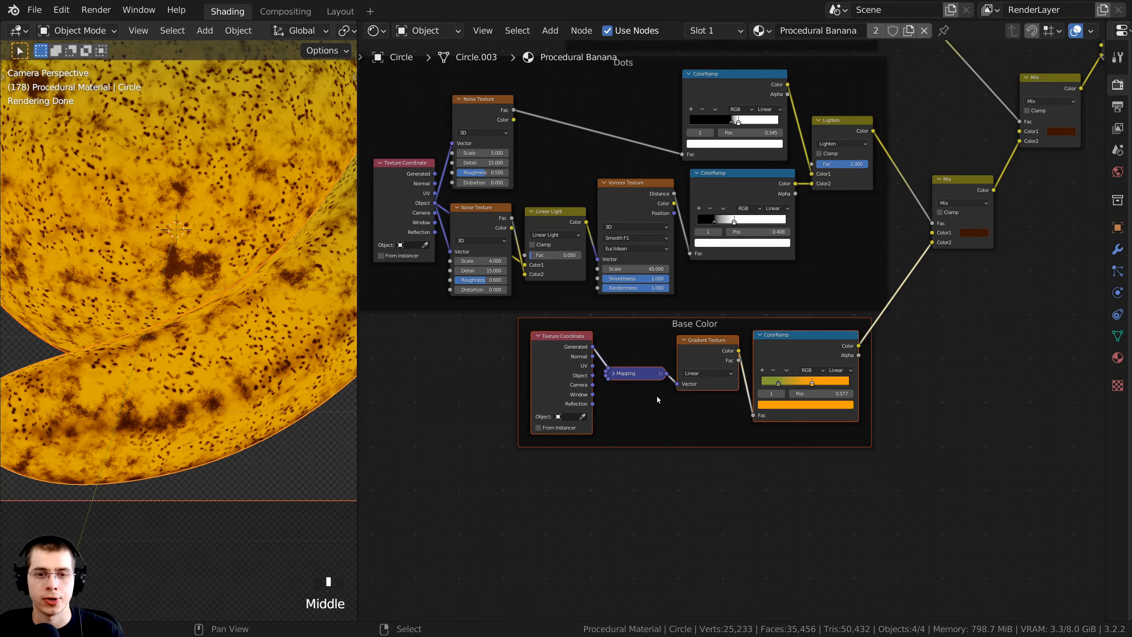
scroll(657, 398, "down", 7)
middle_click_drag(661, 266, 682, 496)
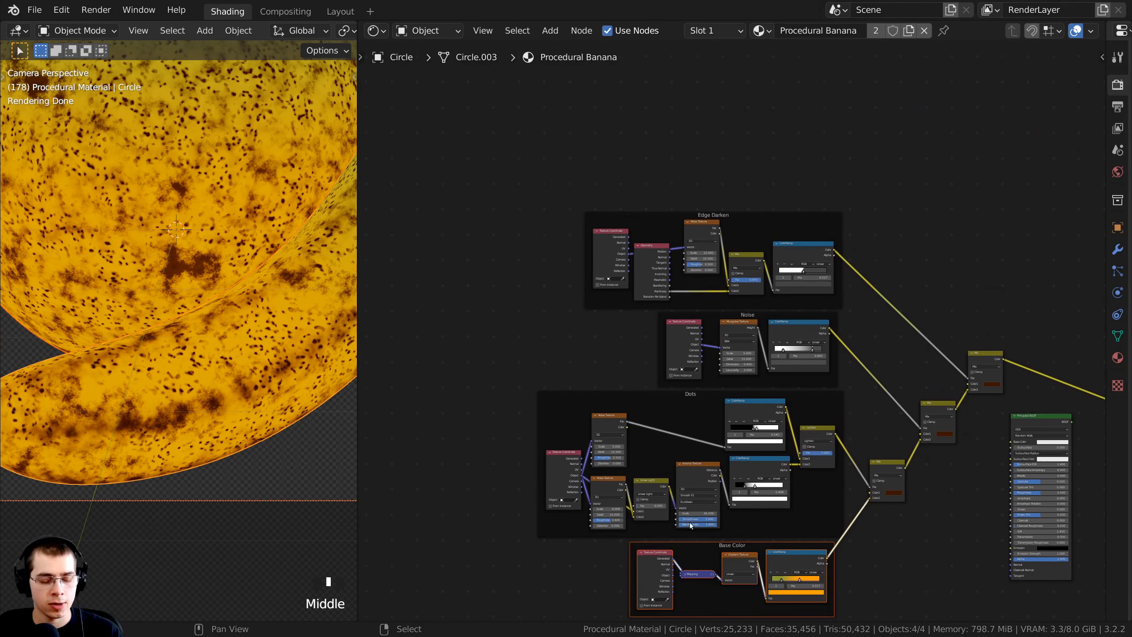
key("shift+d")
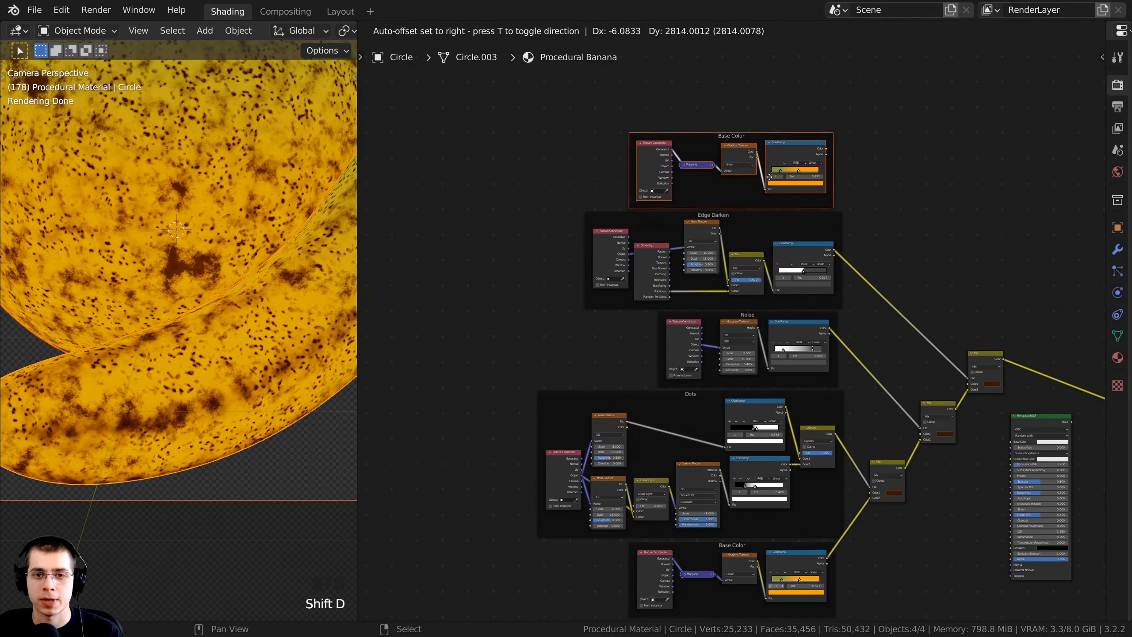
left_click(770, 175)
- Relabel the duplicated Base Color frame as "Texture Mask"
scroll(728, 380, "up", 5)
left_click(665, 295)
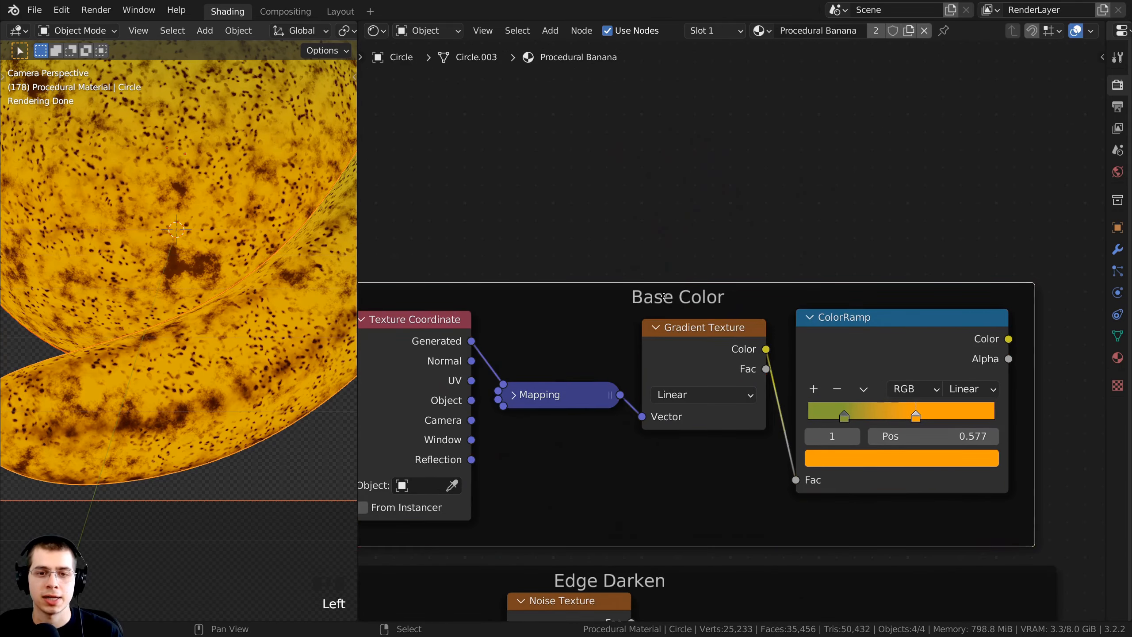
middle_click_drag(618, 217, 617, 215)
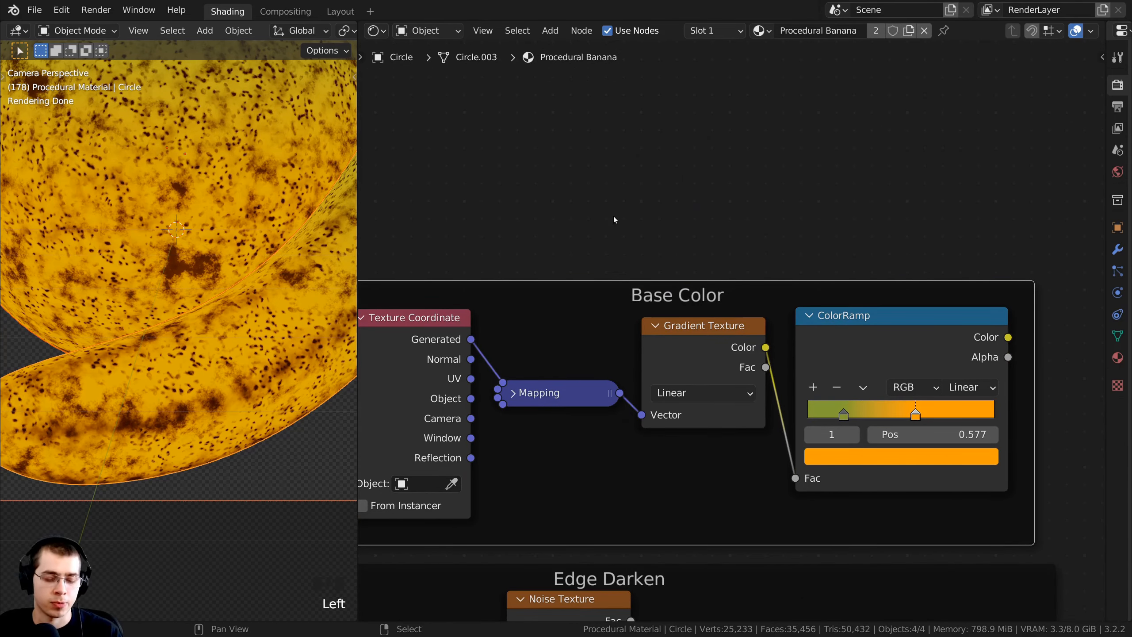
key("F2")
type("Texture Mask")
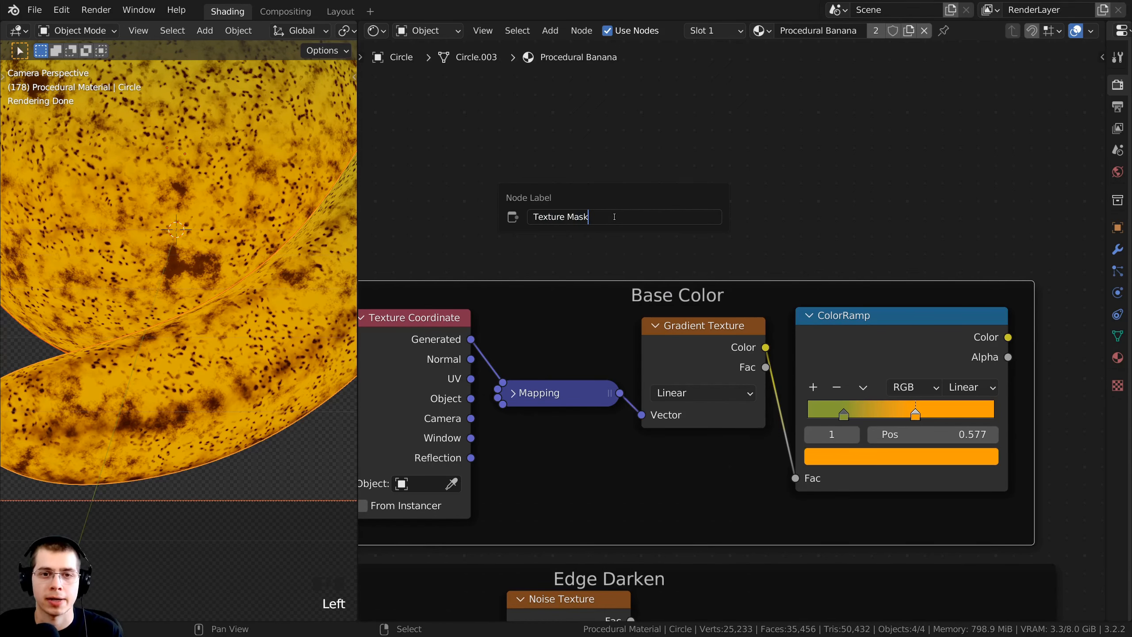
key("Return")
scroll(614, 216, "down", 5)
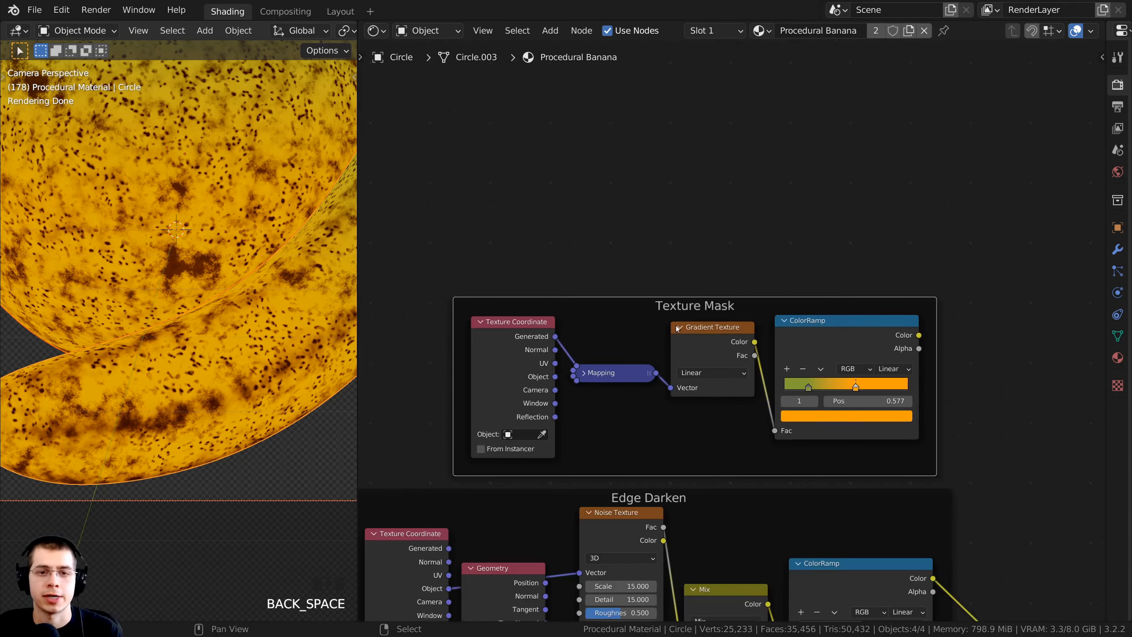
- Reset the color ramp in the Texture Mask frame to the default black-to-white gradient
scroll(214, 331, "down", 3)
middle_click_drag(214, 330, 183, 335, "shift")
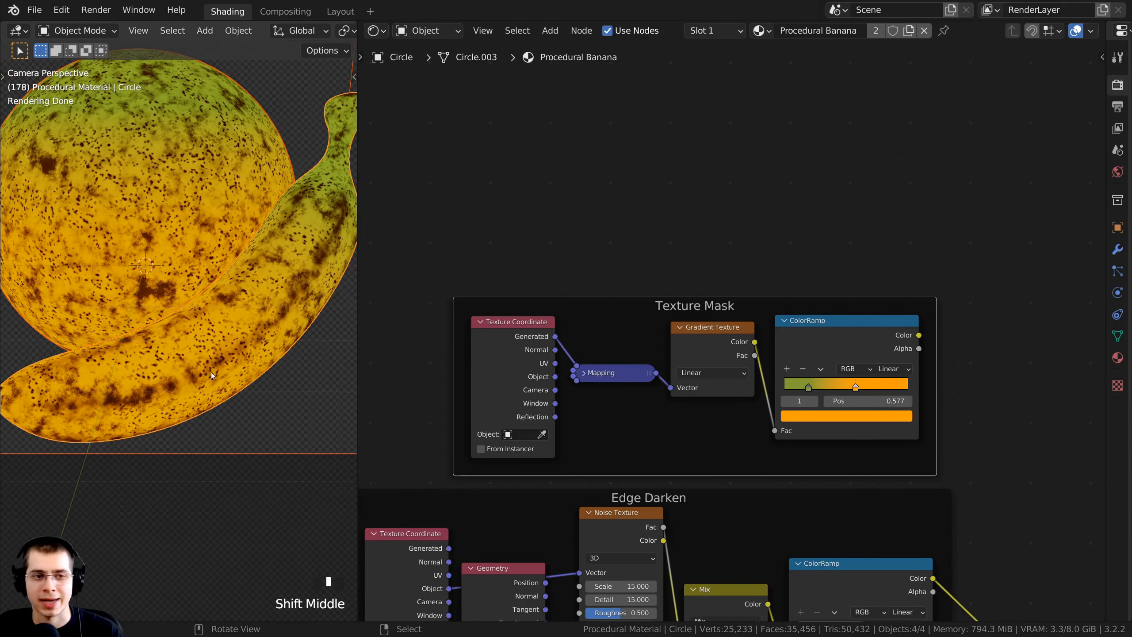
scroll(722, 335, "down", 2)
scroll(751, 290, "up", 5)
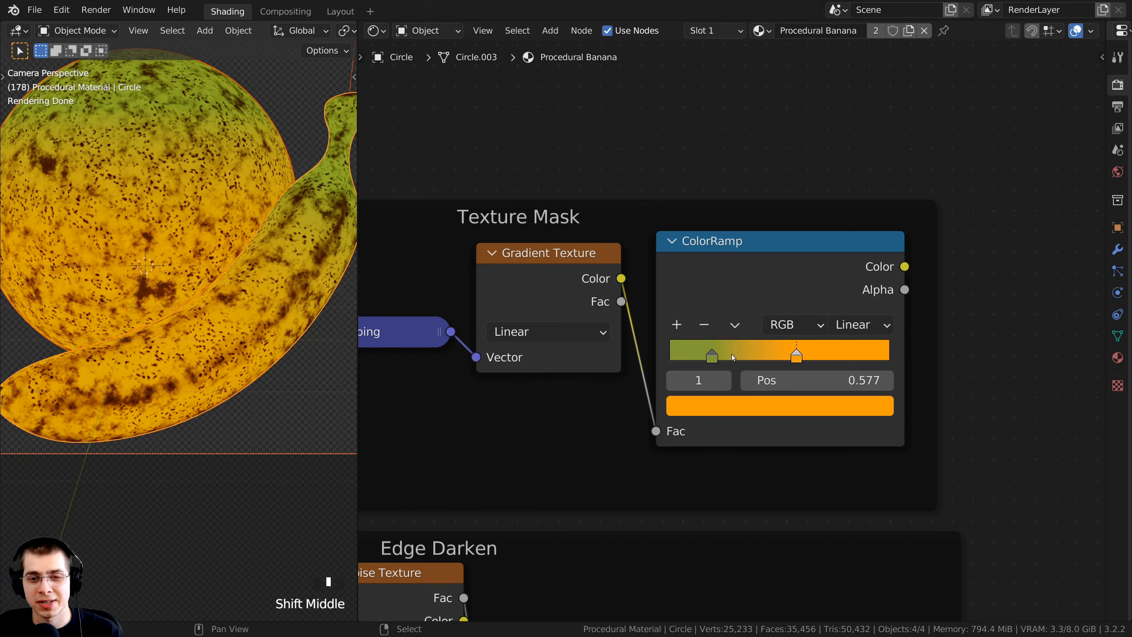
left_click(734, 324)
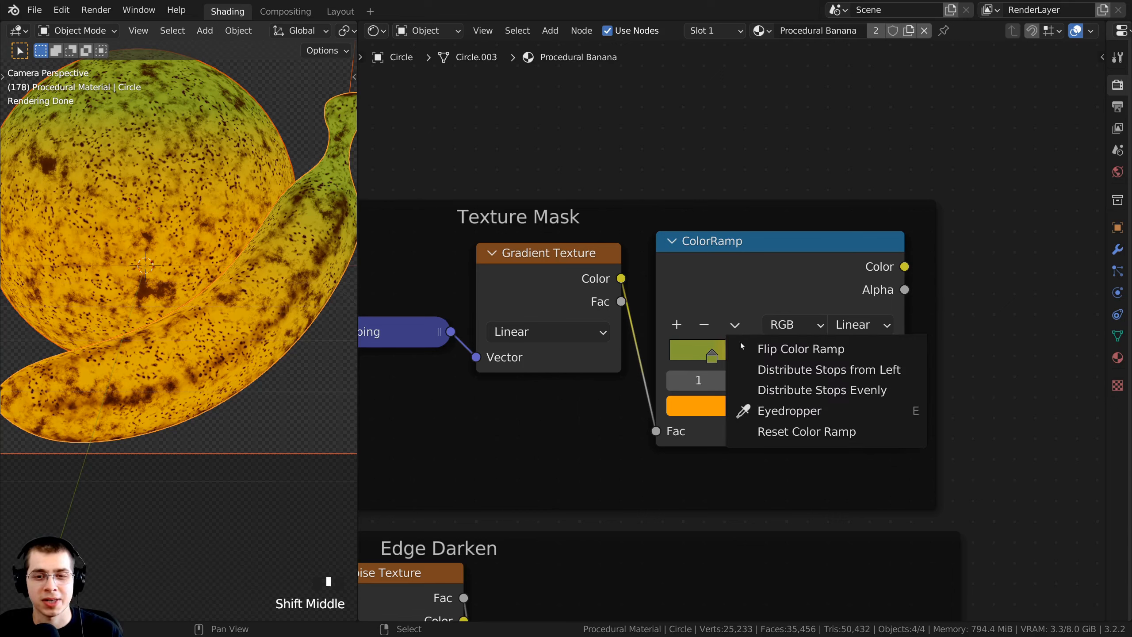
left_click(769, 434)
scroll(703, 418, "down", 2)
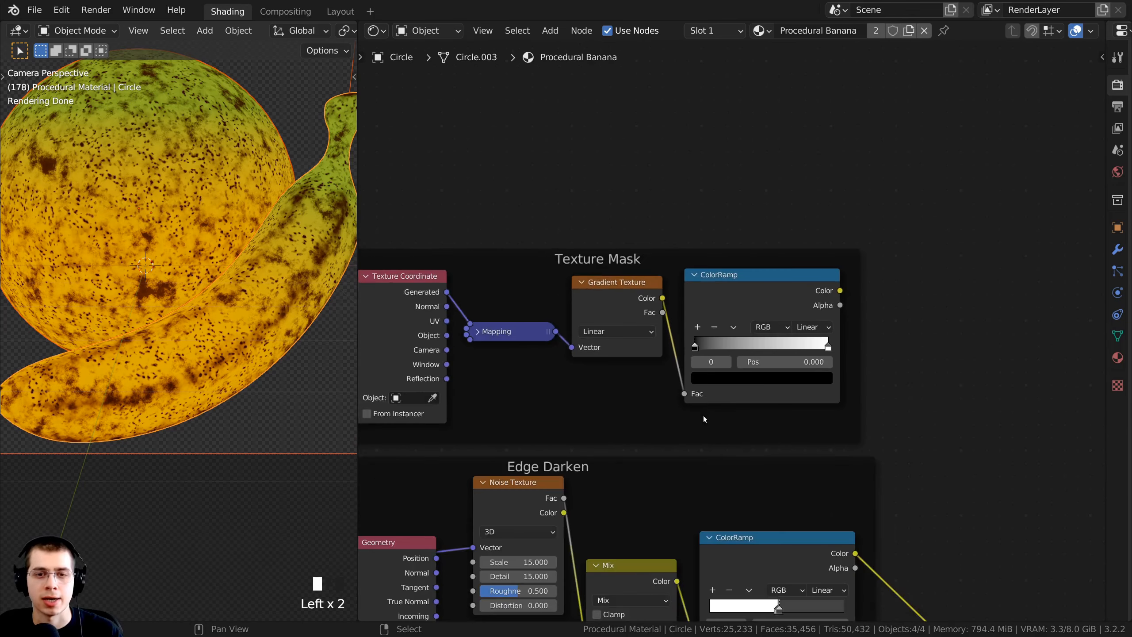
- Preview the Texture Mask ColorRamp on its own and frame the whole banana to see the gradient
left_click(721, 304)
scroll(721, 303, "up", 1)
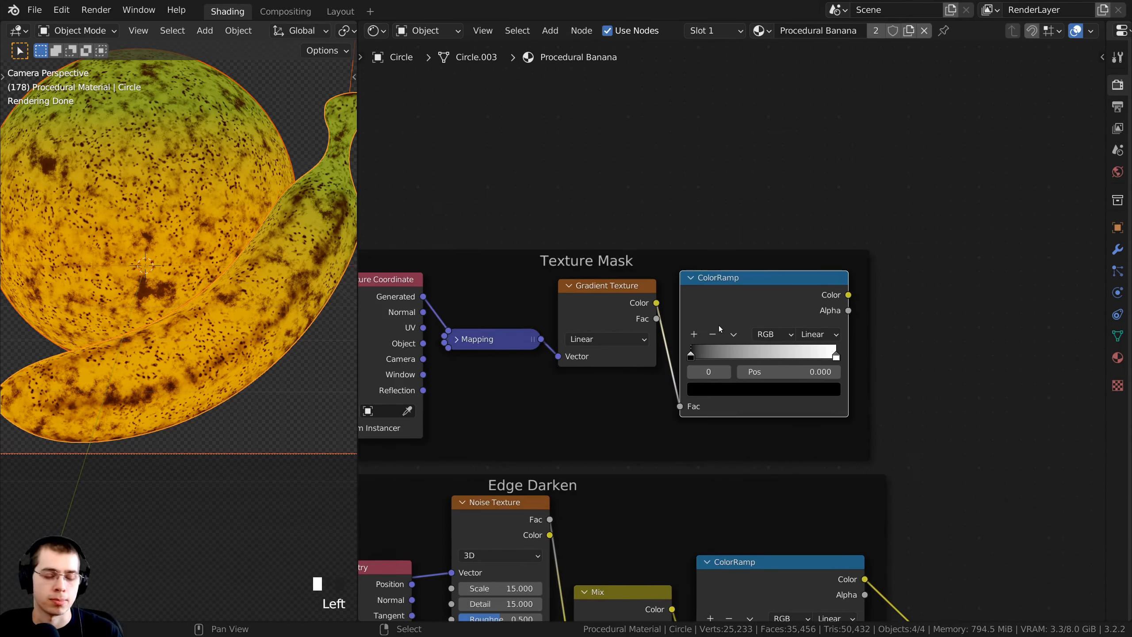
left_click(753, 299, "ctrl+shift")
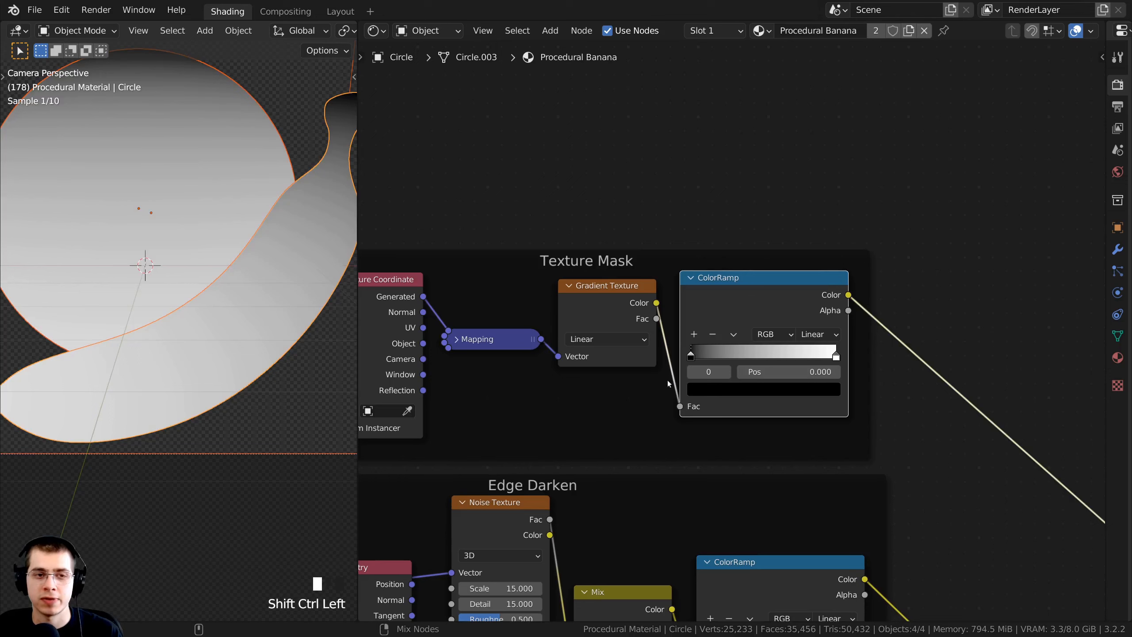
scroll(216, 303, "down", 2)
middle_click_drag(226, 302, 237, 318, "shift")
scroll(788, 299, "up", 5)
scroll(788, 299, "up", 3)
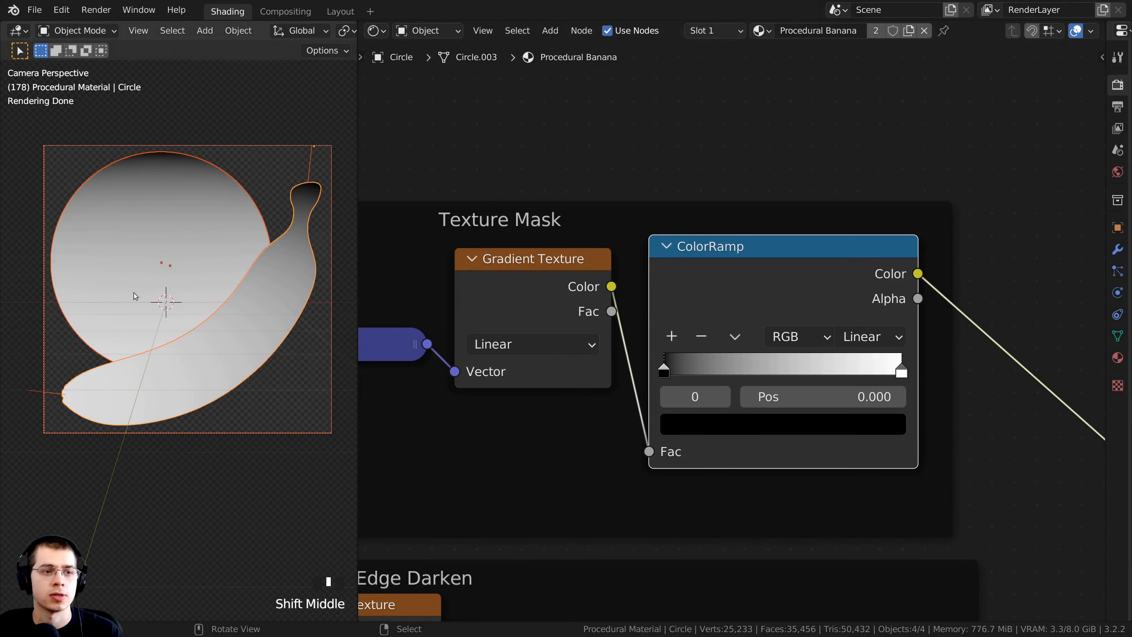
middle_click_drag(289, 198, 276, 226, "shift")
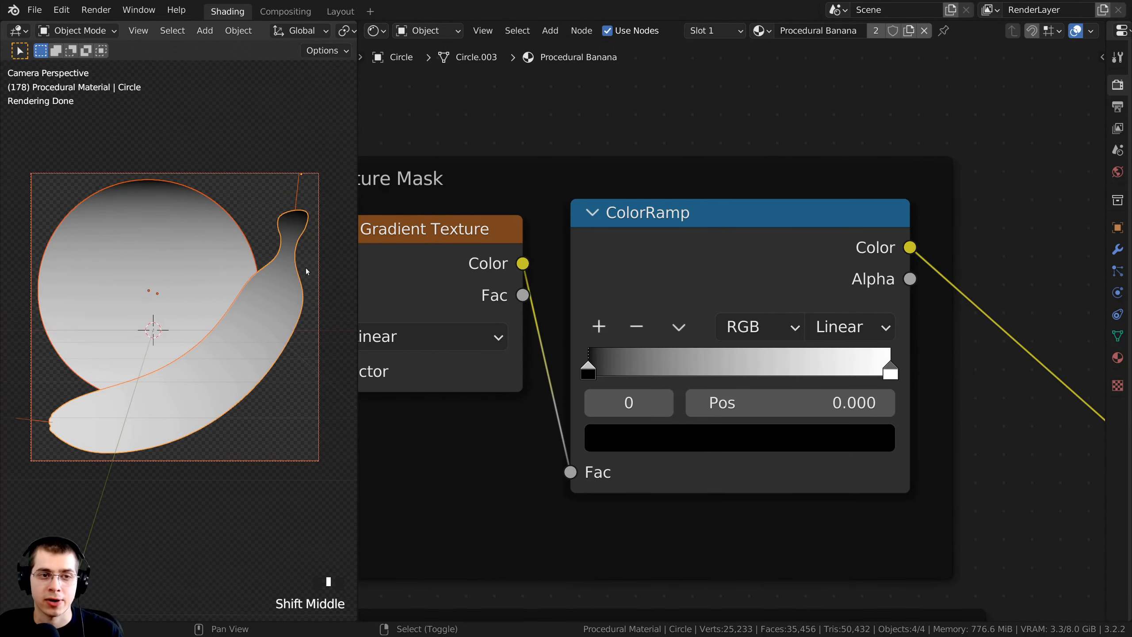
- Shift the Texture Mask ramp's black stop inward to cover the stem and set the white stop's position to 0.265
middle_click_drag(667, 413, 651, 409, "shift")
middle_click_drag(846, 355, 846, 390, "shift")
left_click_drag(572, 396, 598, 396, "shift")
middle_click_drag(277, 294, 205, 321, "shift")
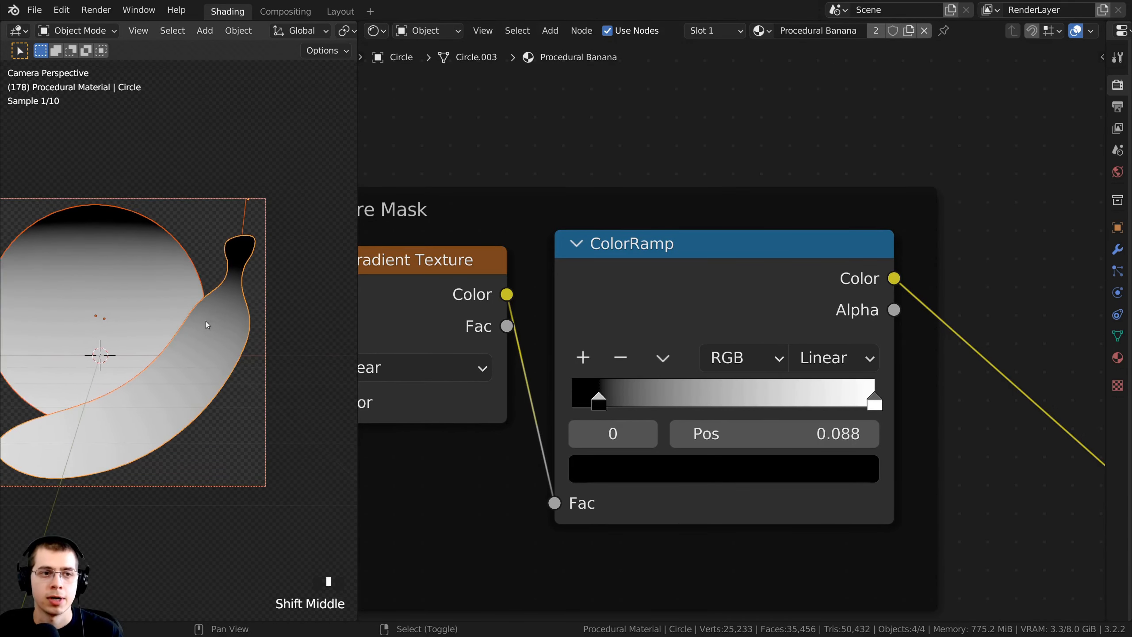
scroll(256, 224, "up", 2)
left_click_drag(601, 395, 611, 397)
left_click_drag(876, 405, 630, 403)
scroll(669, 391, "up", 2)
left_click(626, 400)
left_click_drag(706, 406, 686, 401)
middle_click_drag(264, 311, 272, 305, "shift")
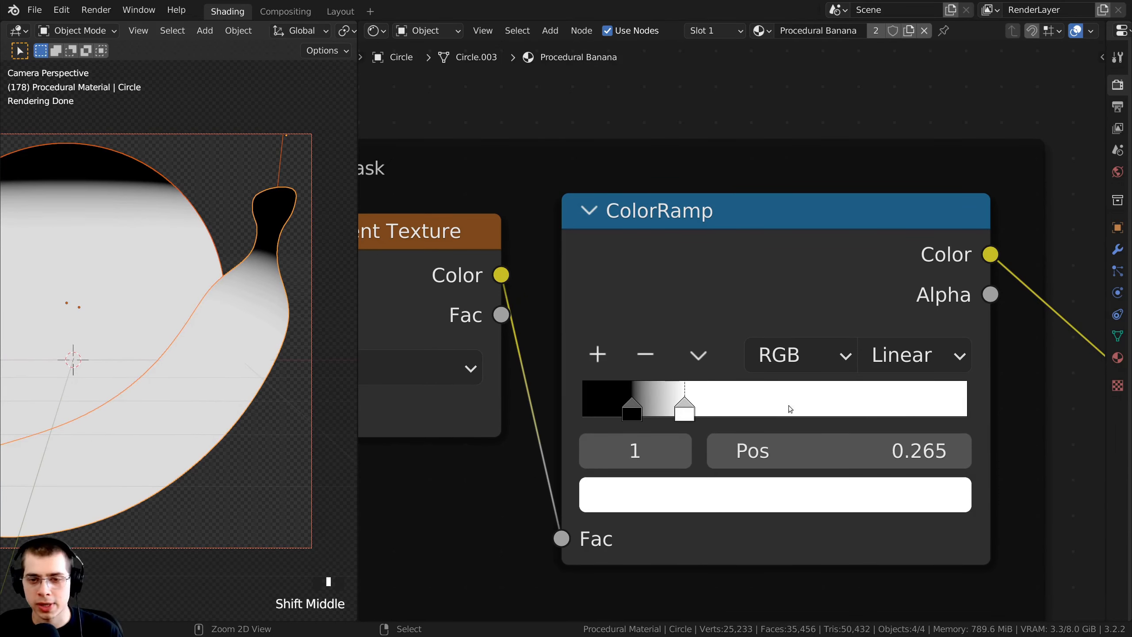
- Add a third stop to the Texture Mask ramp, place it at position 1.000 and make it black
left_click(859, 399, "ctrl")
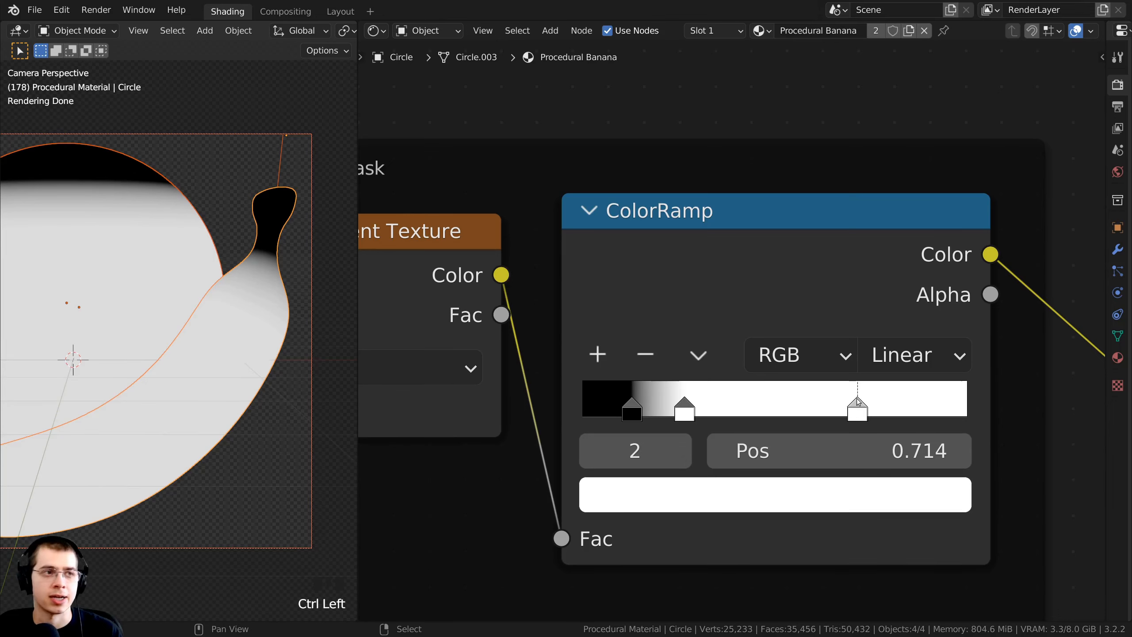
left_click_drag(857, 402, 1015, 403)
scroll(693, 384, "down", 2)
left_click(795, 466)
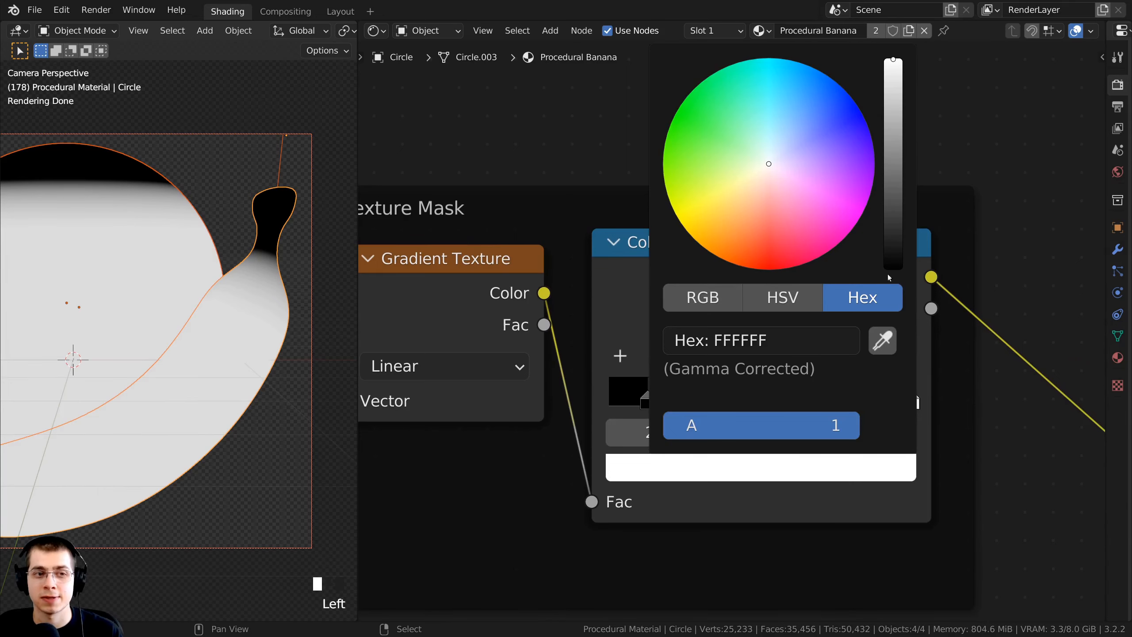
left_click_drag(885, 175, 886, 225)
- Add another stop at position 0.673 on the Texture Mask ramp and make it white to shorten the dark tip
scroll(169, 348, "down", 1)
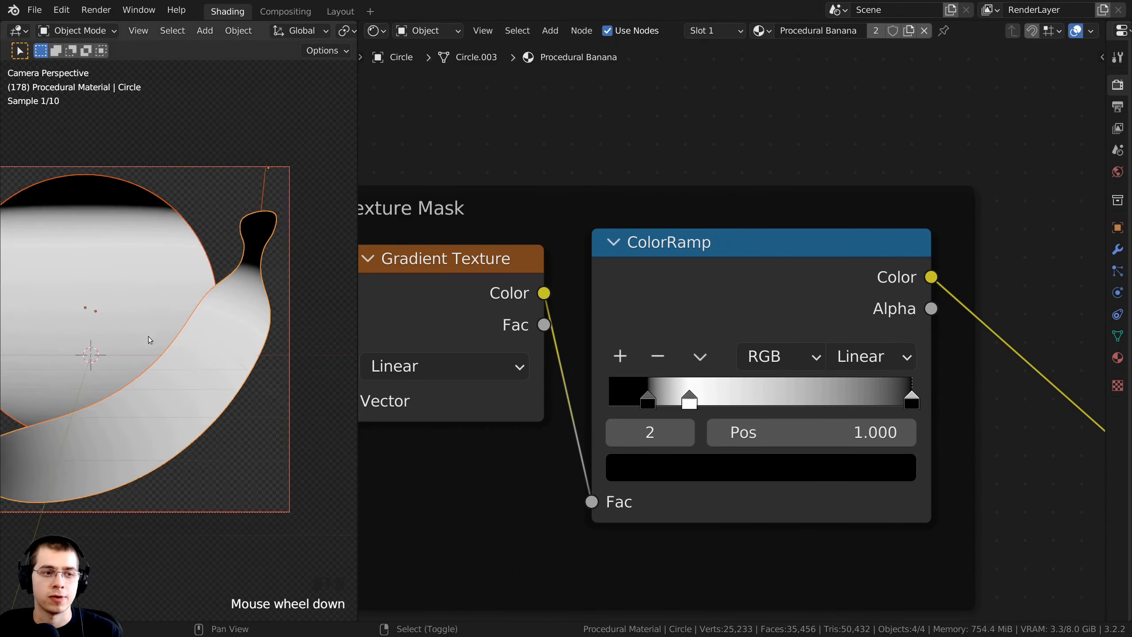
middle_click_drag(170, 348, 183, 321, "shift")
scroll(133, 343, "up", 2)
middle_click_drag(120, 354, 110, 347, "shift")
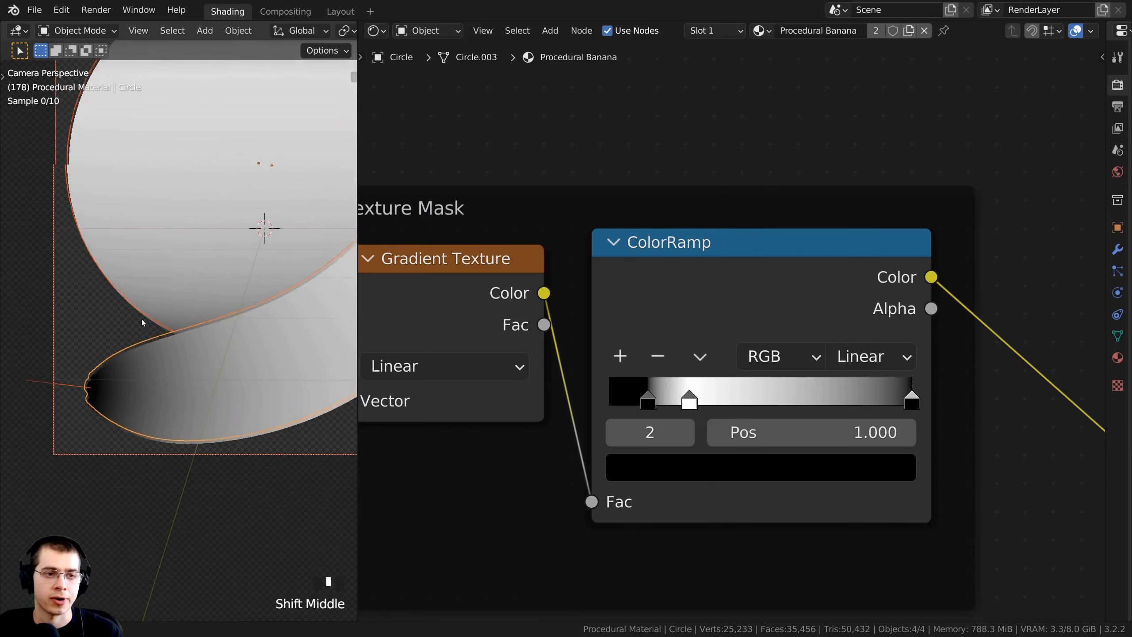
scroll(111, 346, "up", 1)
scroll(178, 352, "up", 1)
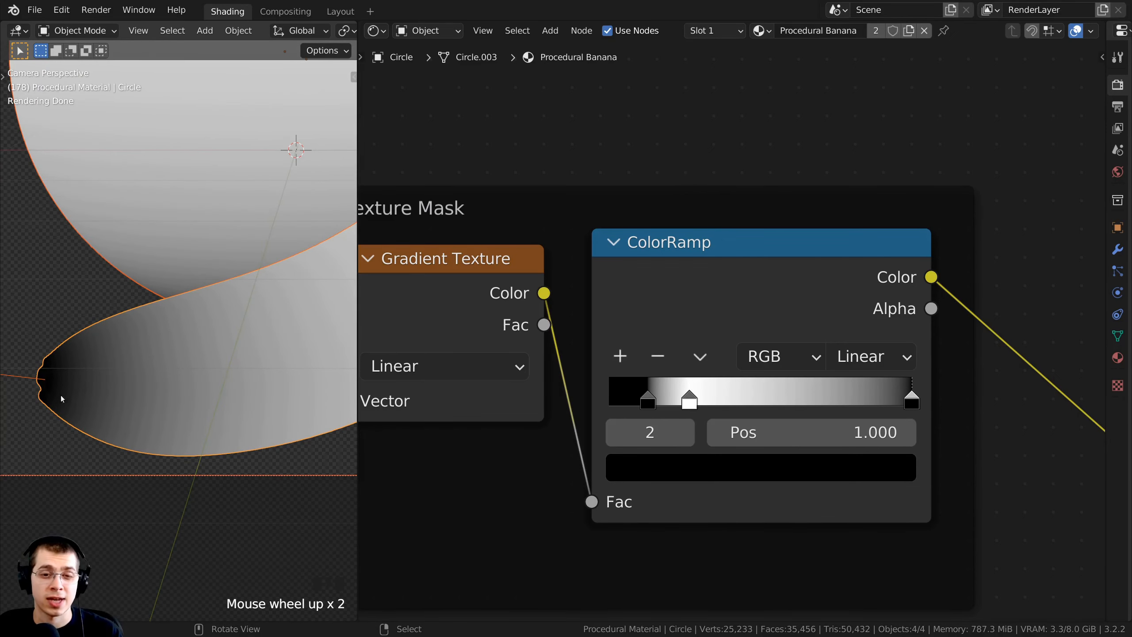
middle_click_drag(784, 402, 673, 412)
scroll(673, 412, "up", 2)
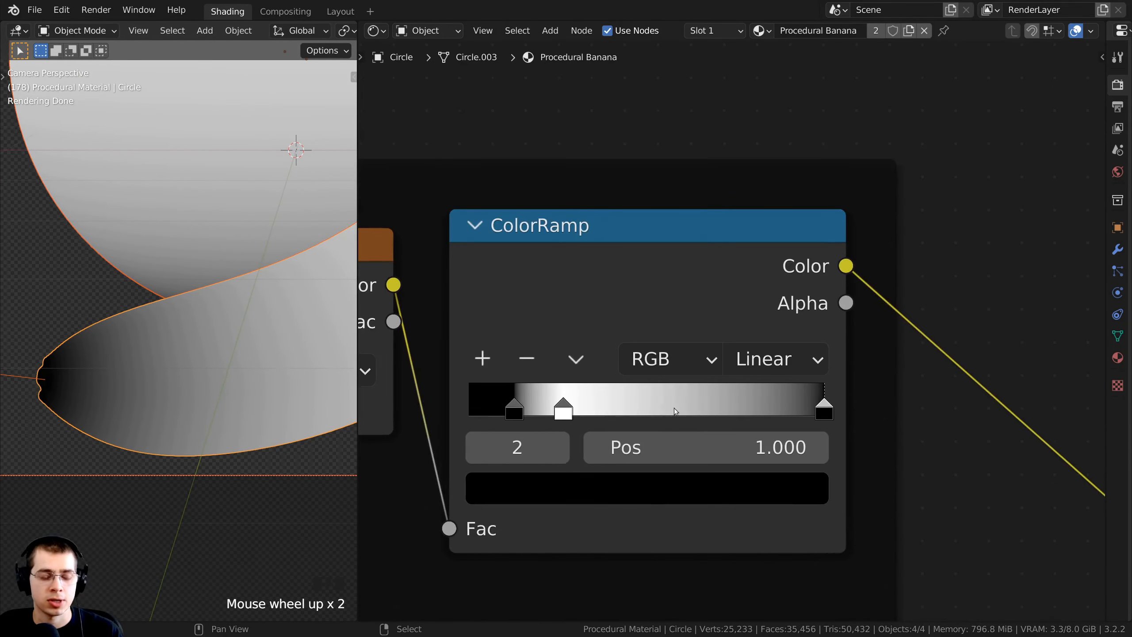
left_click(709, 400, "ctrl")
scroll(709, 400, "down", 3)
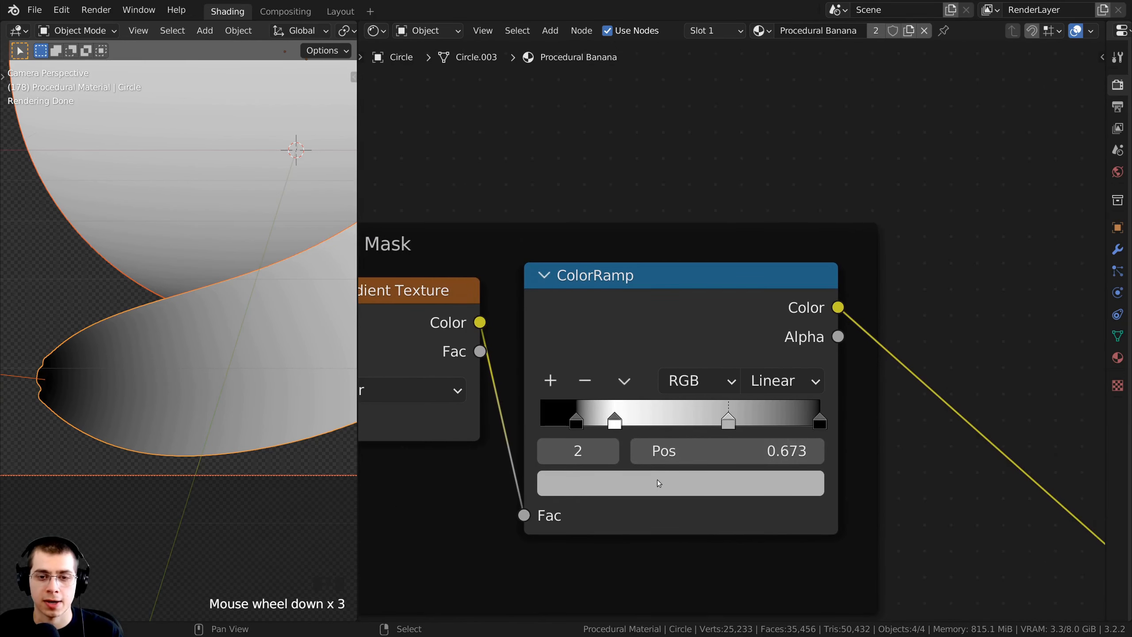
left_click(663, 469)
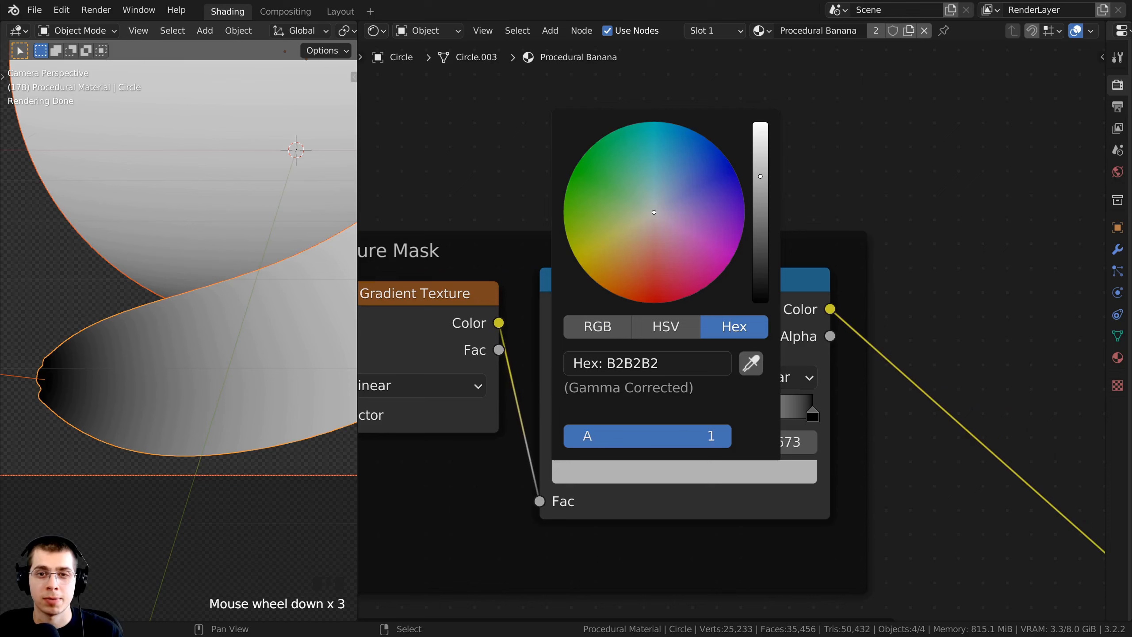
left_click_drag(765, 182, 761, 124)
scroll(747, 454, "up", 2)
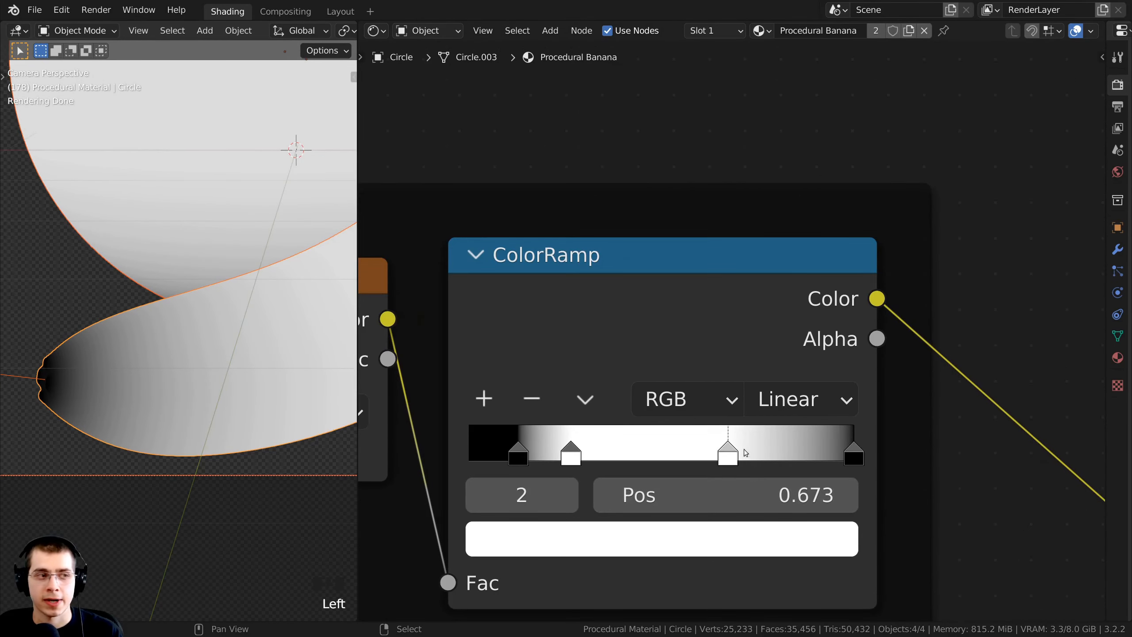
- Move the second white stop close to the ramp's end and the last black stop to 0.992, and deselect all objects
mouse_move(738, 449)
left_mouse_down()
mouse_move(819, 452)
mouse_move(810, 447)
mouse_move(847, 424)
left_mouse_up()
scroll(296, 151, "down", 6)
middle_click_drag(126, 403, 171, 336, "shift")
scroll(230, 276, "up", 2)
middle_click_drag(230, 276, 209, 279, "shift")
key("a")
key("a")
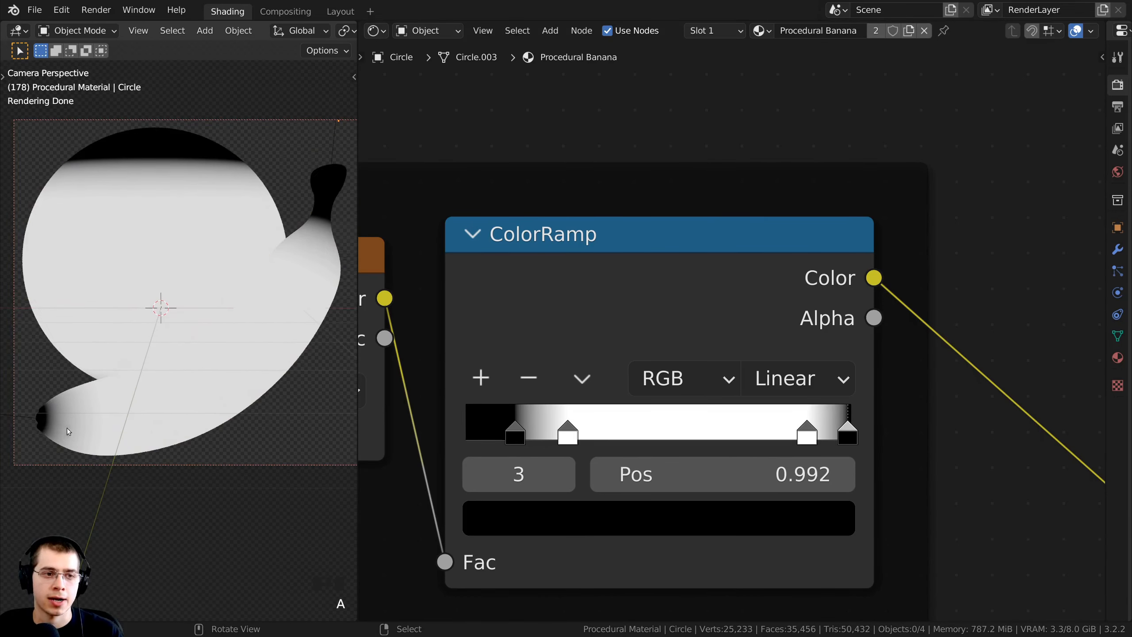
- Duplicate the Edge Darken Mix node and insert the copy into the link from the Texture Mask ColorRamp to the Viewer
scroll(646, 419, "down", 14)
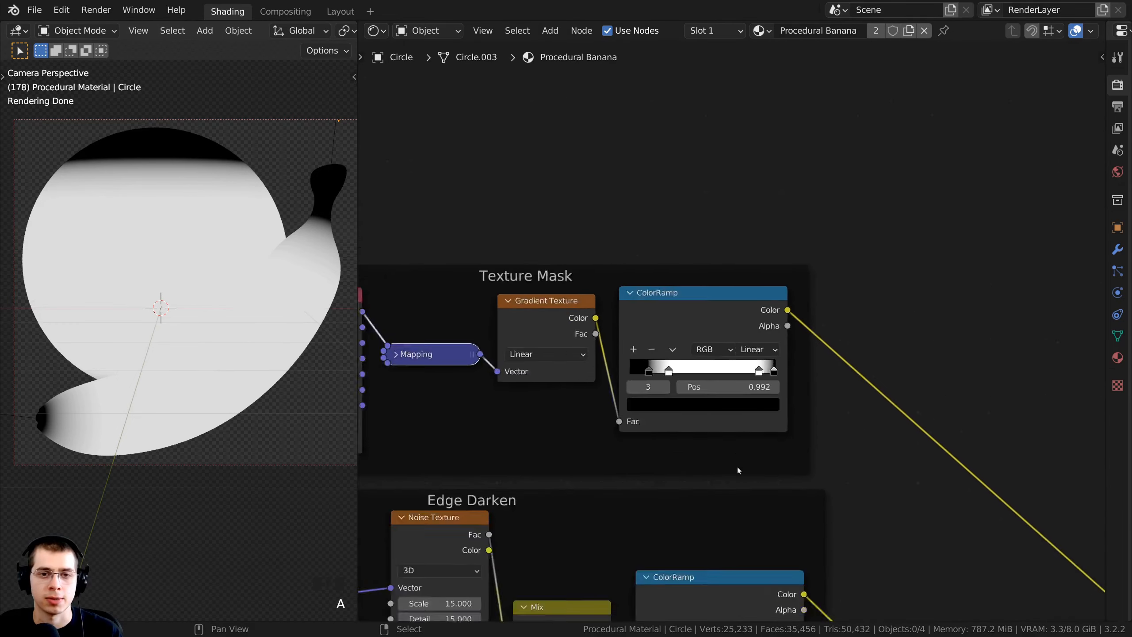
middle_click_drag(735, 462, 614, 314)
scroll(684, 313, "down", 6)
middle_click_drag(686, 313, 640, 276)
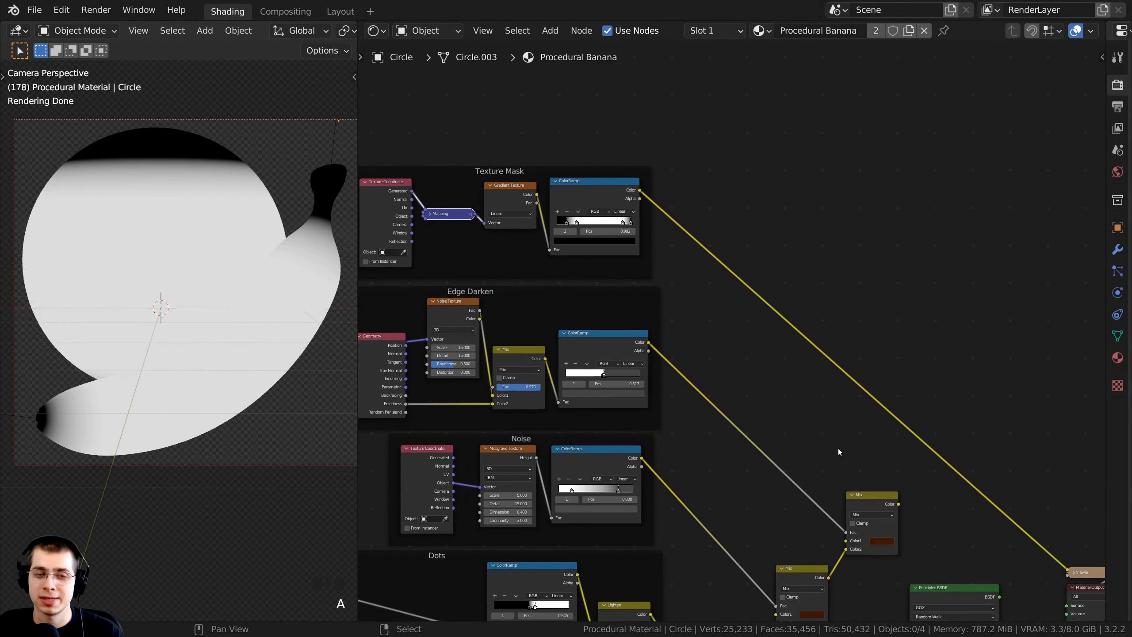
middle_click_drag(885, 505, 852, 473)
left_click_drag(847, 474, 834, 476)
middle_click_drag(833, 468, 753, 429)
scroll(804, 470, "up", 2)
key("shift+d")
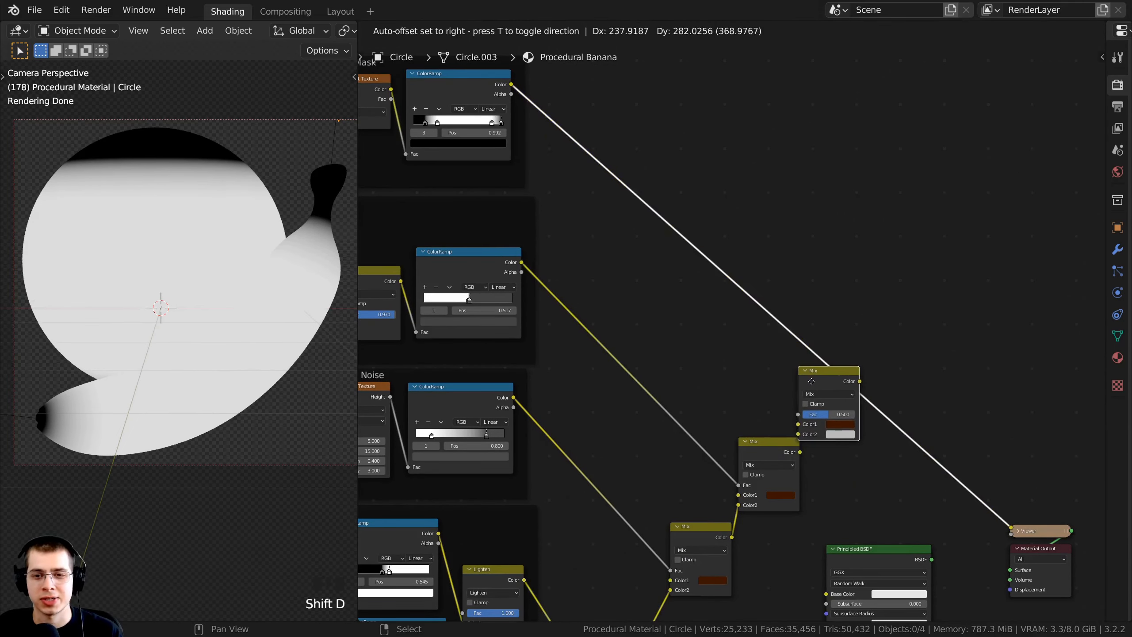
left_click(825, 373)
- Preview the new Mix node's output on the banana and nudge the node slightly into place
middle_click_drag(823, 371, 782, 368)
scroll(784, 370, "up", 2)
left_click(817, 378, "ctrl+shift")
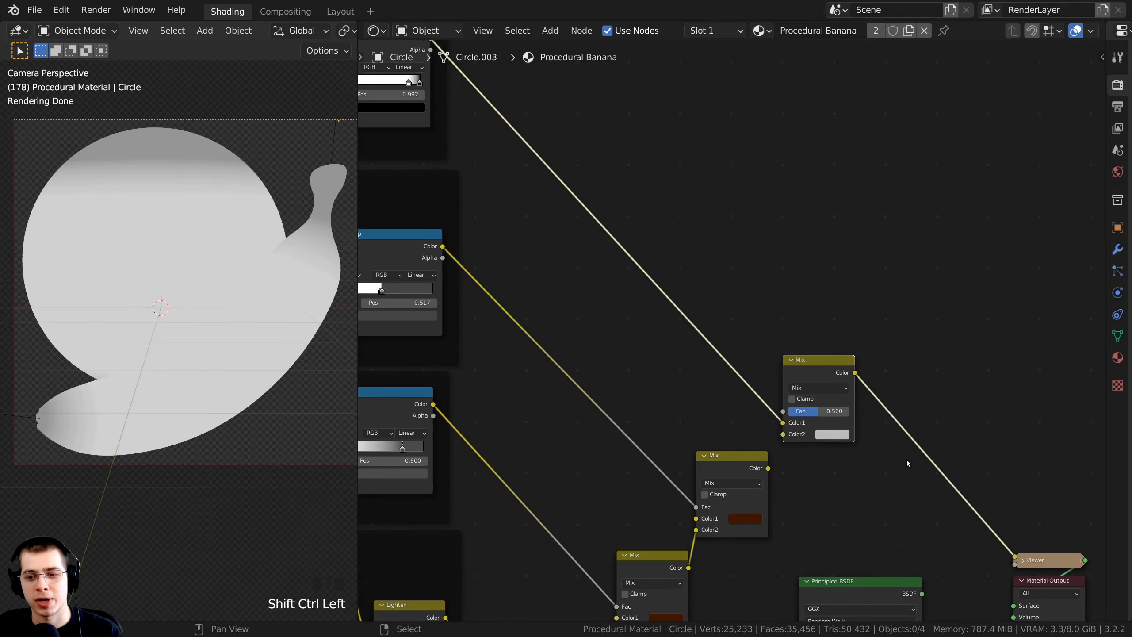
left_click_drag(833, 374, 830, 374)
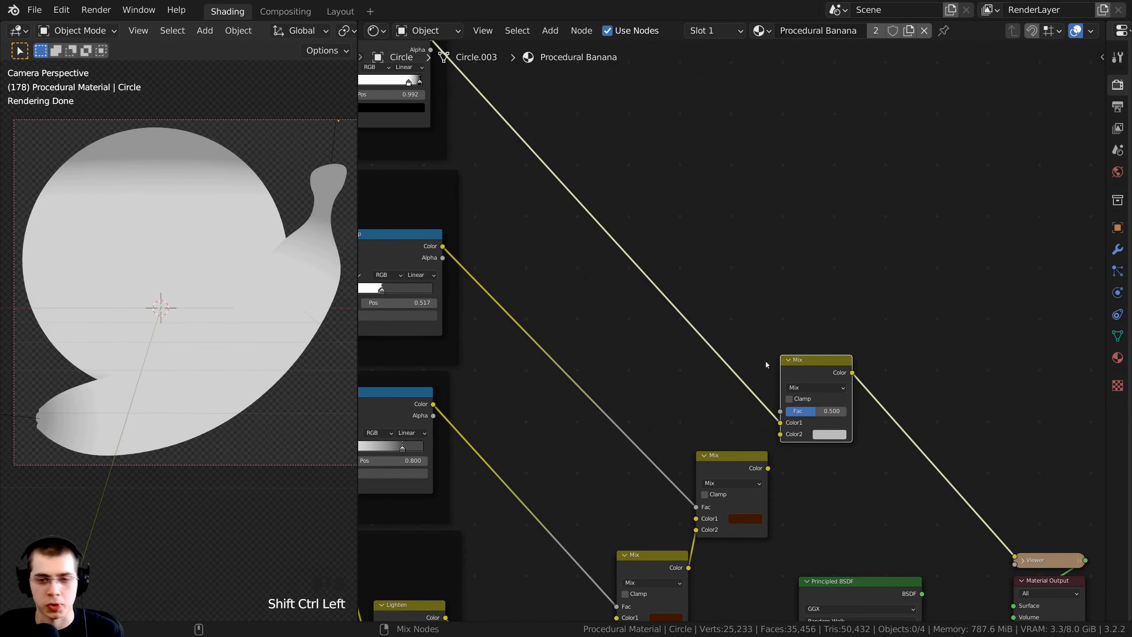
left_click(811, 371, "ctrl+shift")
- Move the Texture Mask ColorRamp's link from the new Mix node's Color1 to its Fac input
scroll(804, 378, "down", 1)
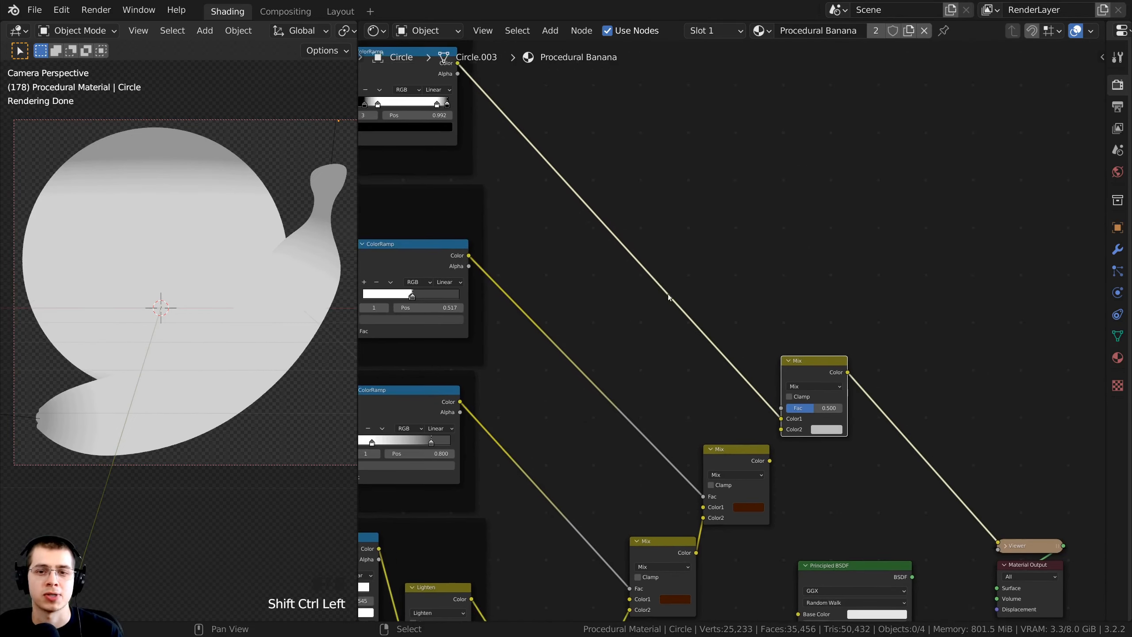
middle_click_drag(642, 301, 619, 244)
scroll(620, 244, "up", 2)
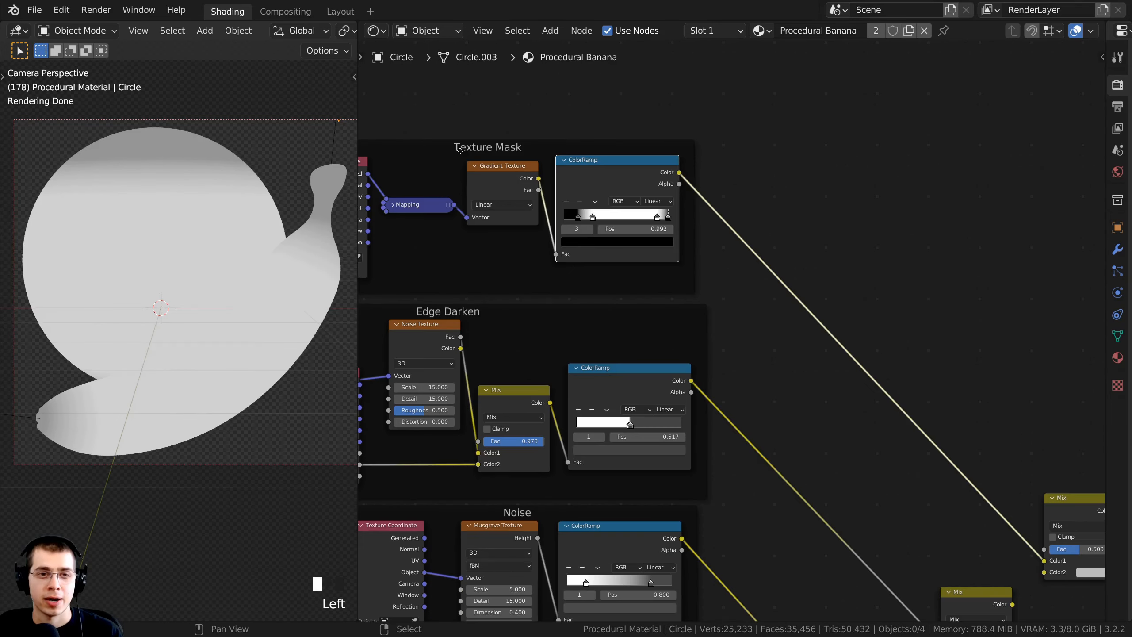
left_click(518, 147)
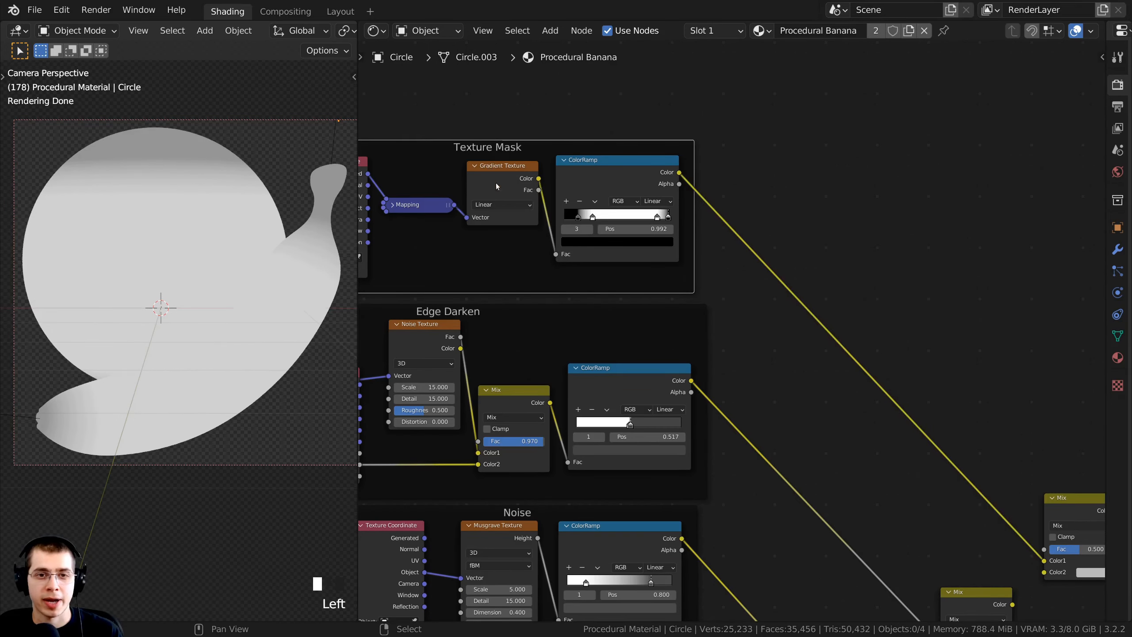
left_click(637, 163)
middle_click_drag(698, 187, 592, 140)
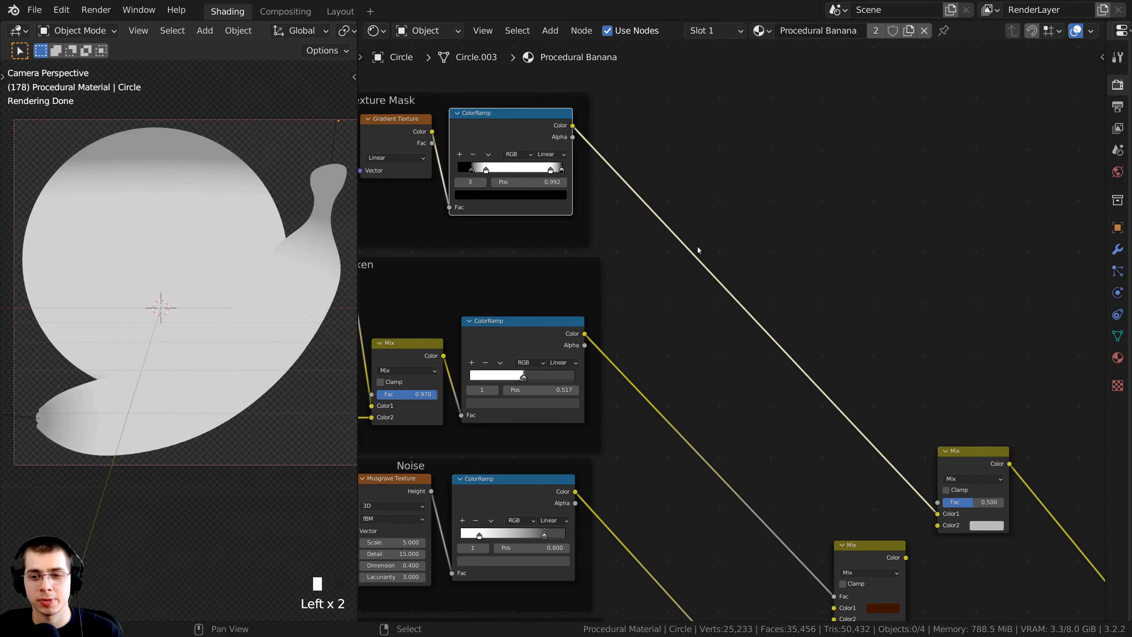
middle_click_drag(915, 481, 767, 330)
scroll(769, 328, "up", 2)
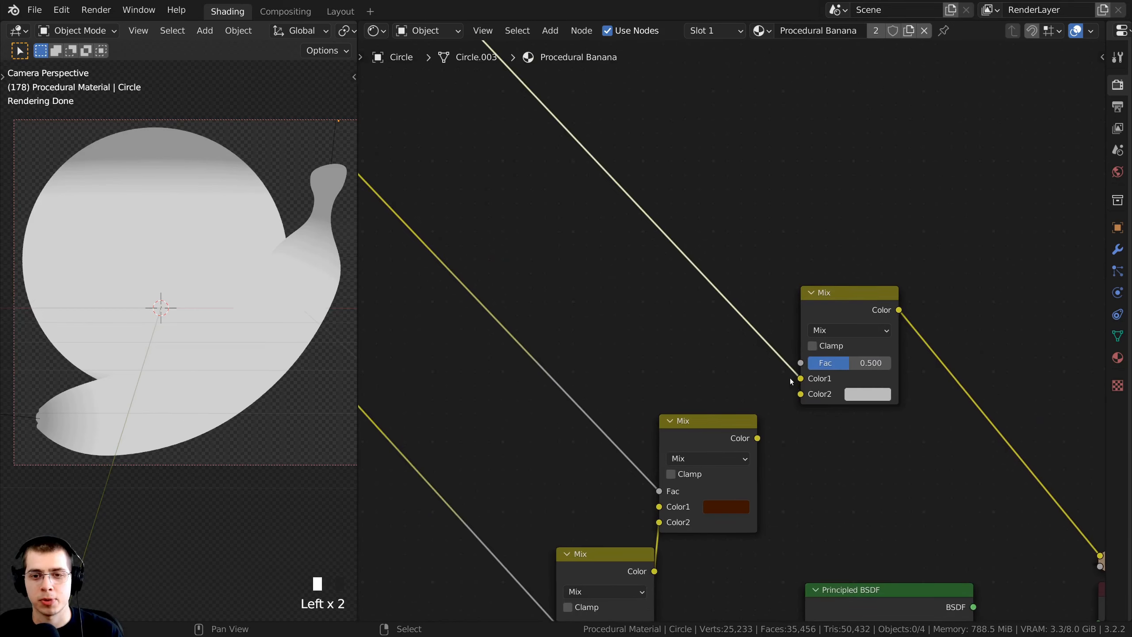
mouse_move(799, 379)
left_mouse_down()
mouse_move(762, 369)
mouse_move(798, 362)
left_mouse_up()
- Connect the Edge Darken Mix node's output to the new Mix's Color2 and give Color1 the same dark brown
left_click_drag(709, 444, 801, 393)
left_click_drag(871, 375, 878, 366)
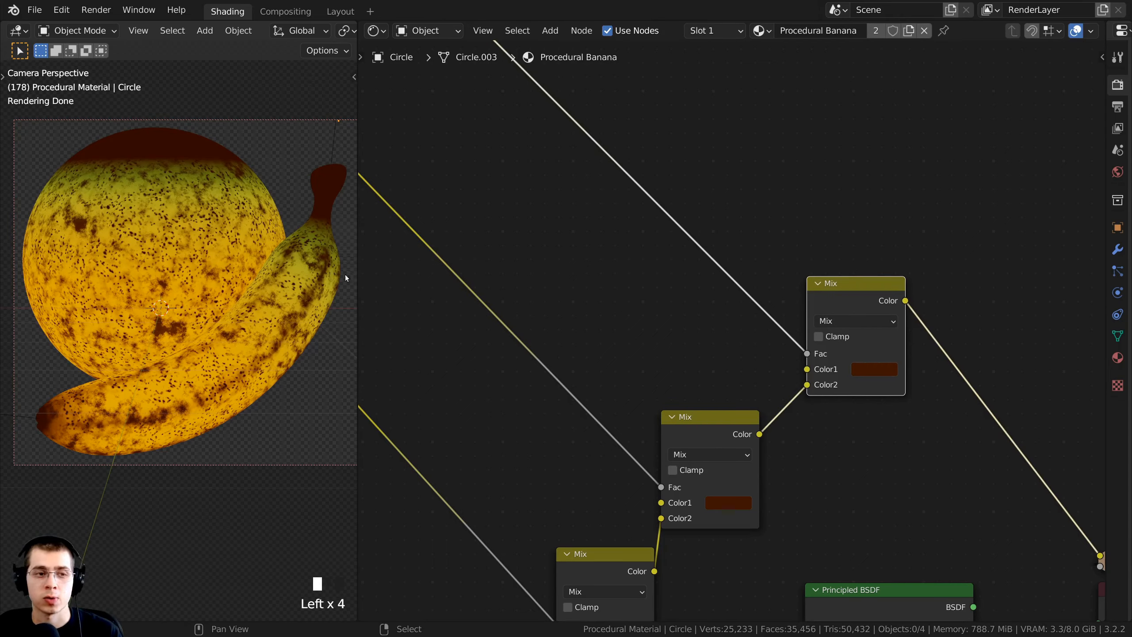
- Examine the mask's brown areas on the banana's stem and tip and on the sphere
scroll(312, 241, "up", 1, "shift")
scroll(241, 186, "up", 3)
scroll(241, 237, "down", 3)
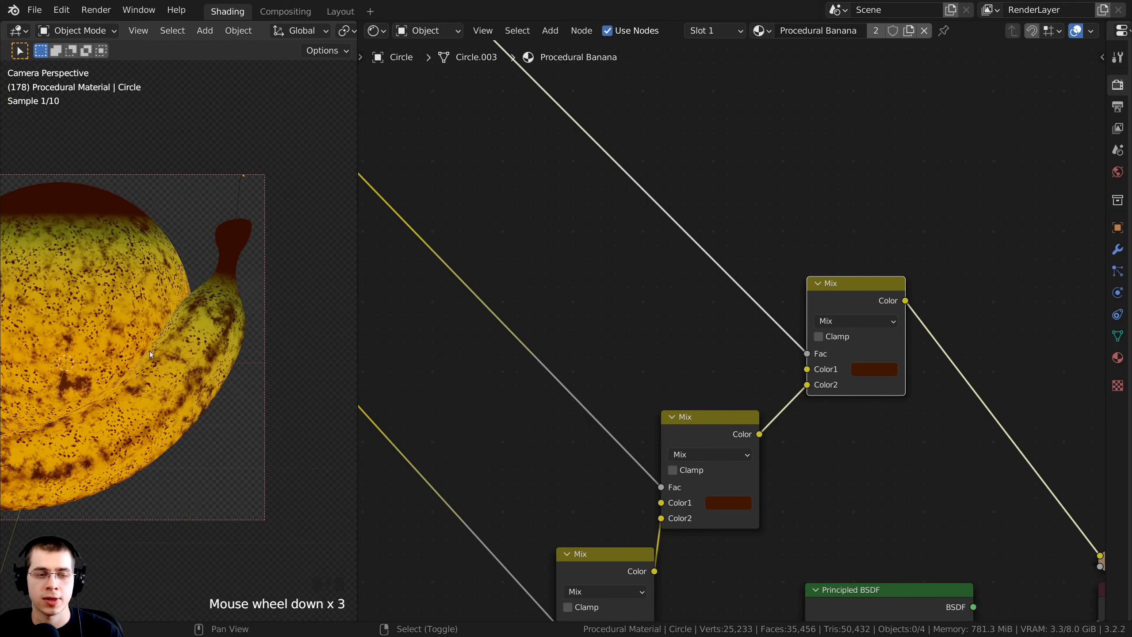
scroll(54, 374, "up", 2)
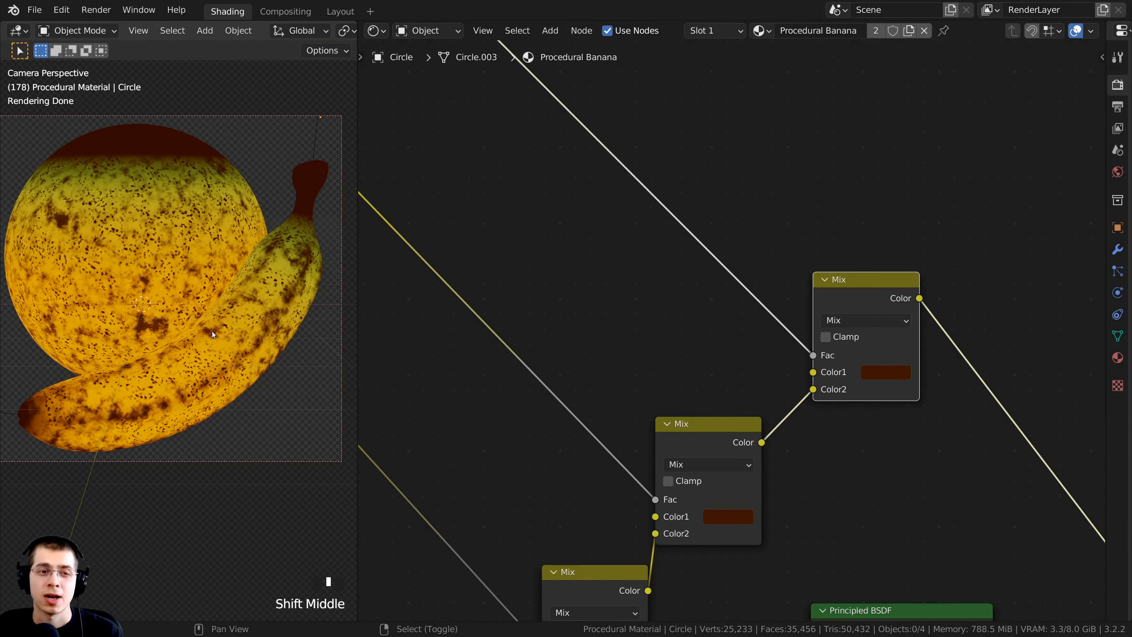
scroll(218, 308, "up", 2)
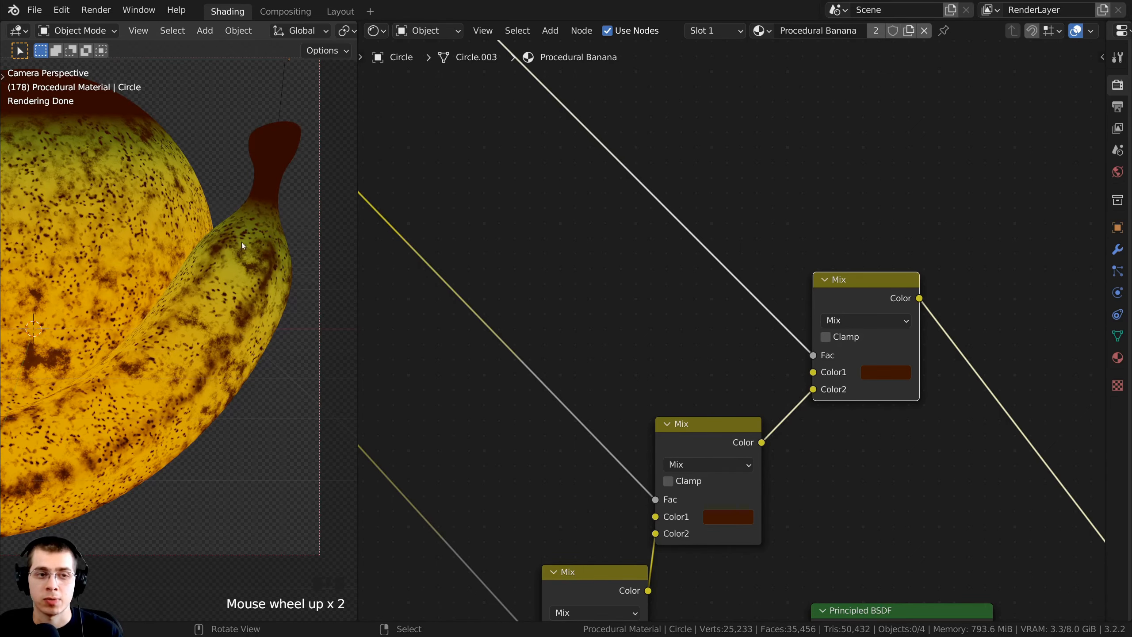
scroll(594, 396, "down", 6)
middle_click_drag(587, 452, 598, 422)
scroll(841, 367, "up", 5)
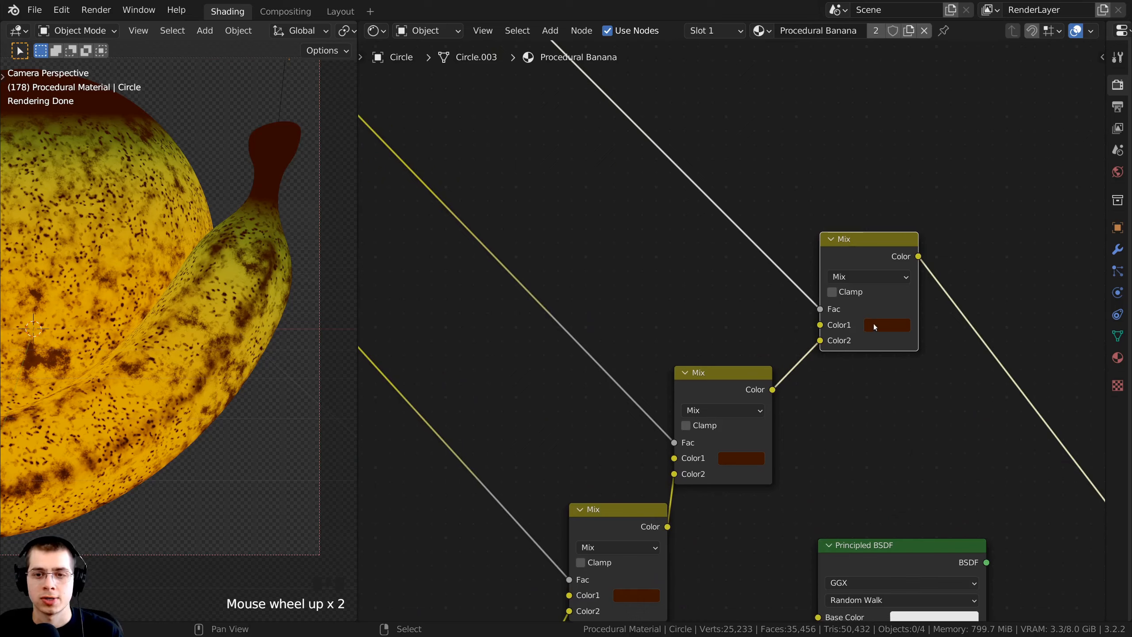
- Connect the Base Color ColorRamp's Color output to the Color1 input of the Mix node driven by the Texture Mask
left_click(887, 329)
scroll(880, 338, "down", 2)
middle_click_drag(650, 589, 676, 396)
left_click(602, 417)
scroll(601, 418, "up", 1)
middle_click_drag(602, 418, 530, 440)
left_click(562, 441)
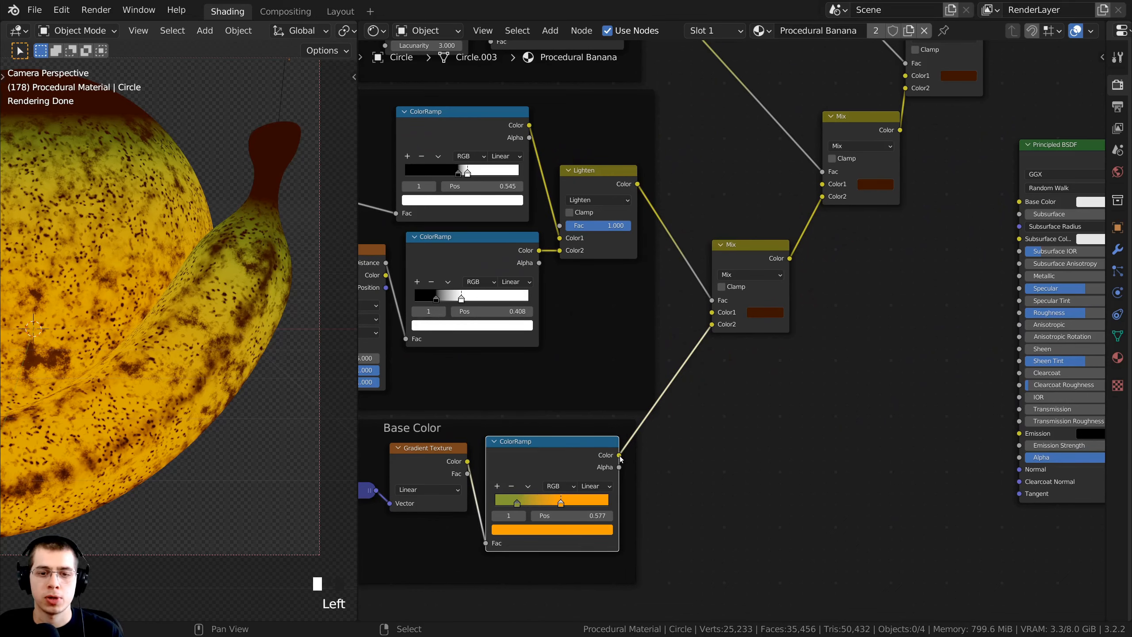
left_click_drag(620, 456, 635, 439)
left_click_drag(664, 399, 834, 260)
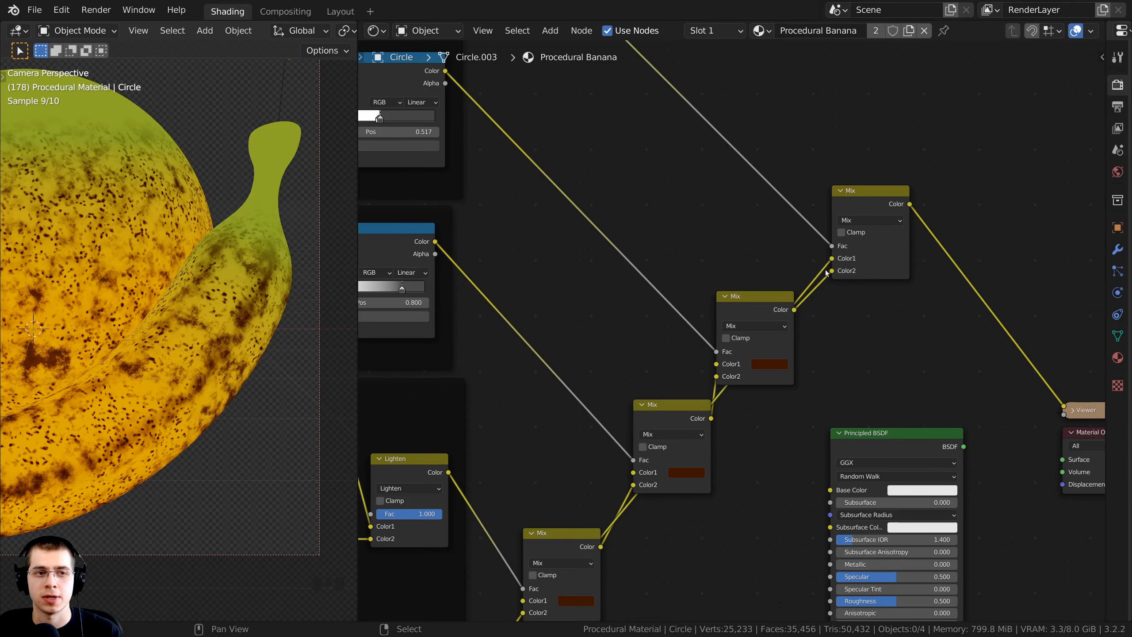
- Preview the Texture Mask ColorRamp alone on the banana, and return the preview to the final Mix node to compare
scroll(498, 149, "down", 2)
left_click(490, 163, "ctrl+shift")
middle_click_drag(489, 162, 570, 156)
scroll(186, 179, "down", 3)
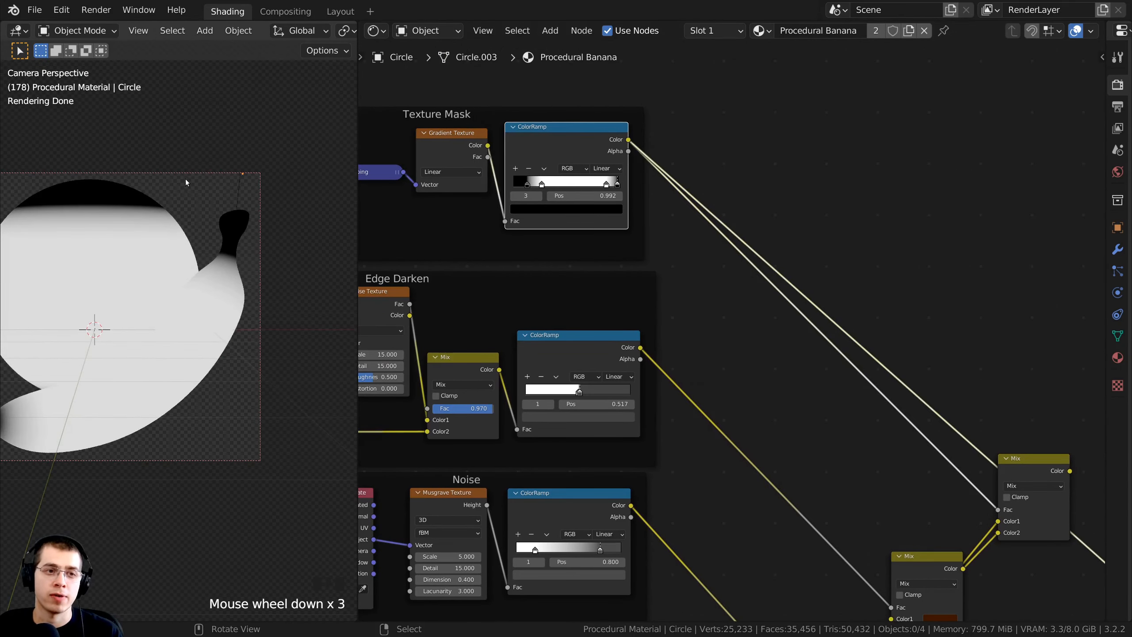
middle_click_drag(927, 375, 844, 336)
left_click(966, 433, "ctrl+shift")
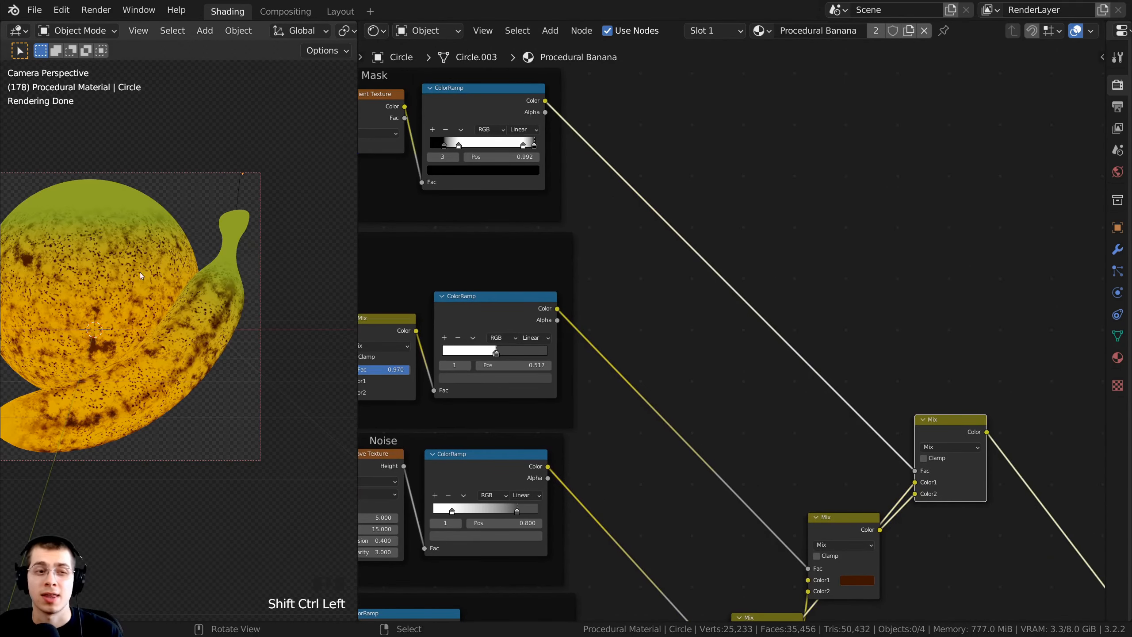
middle_click_drag(138, 329, 211, 293, "shift")
scroll(25, 419, "up", 1)
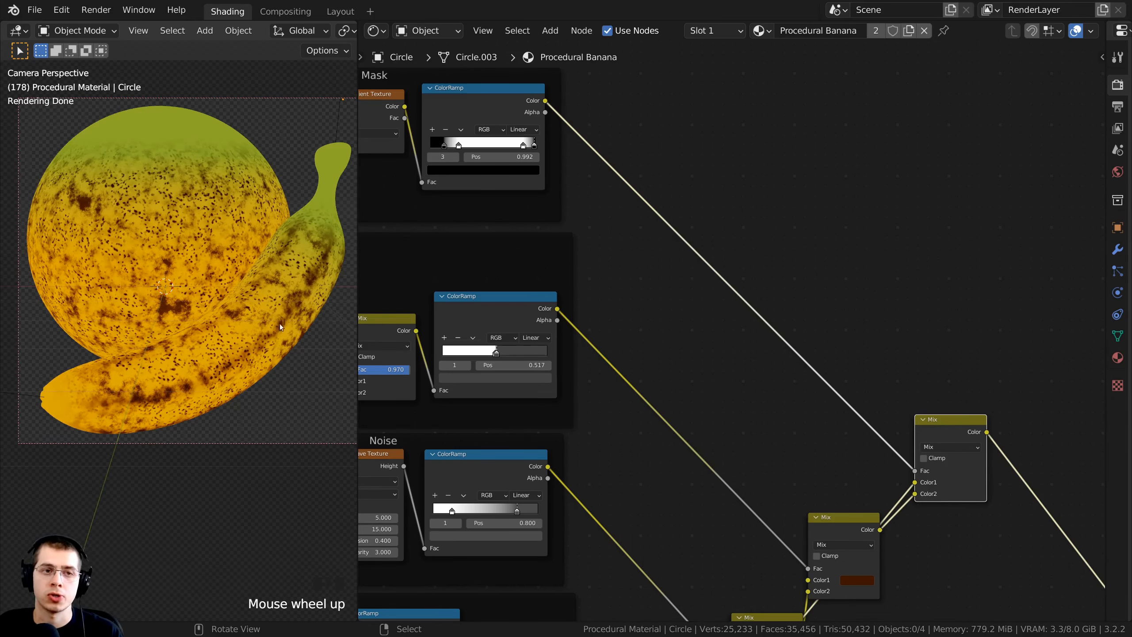
- Adjust the stem-side pair of stops on the Texture Mask ColorRamp, placing the first black stop at position 0.138
middle_click_drag(802, 498, 767, 399)
middle_click_drag(228, 215, 244, 246, "shift")
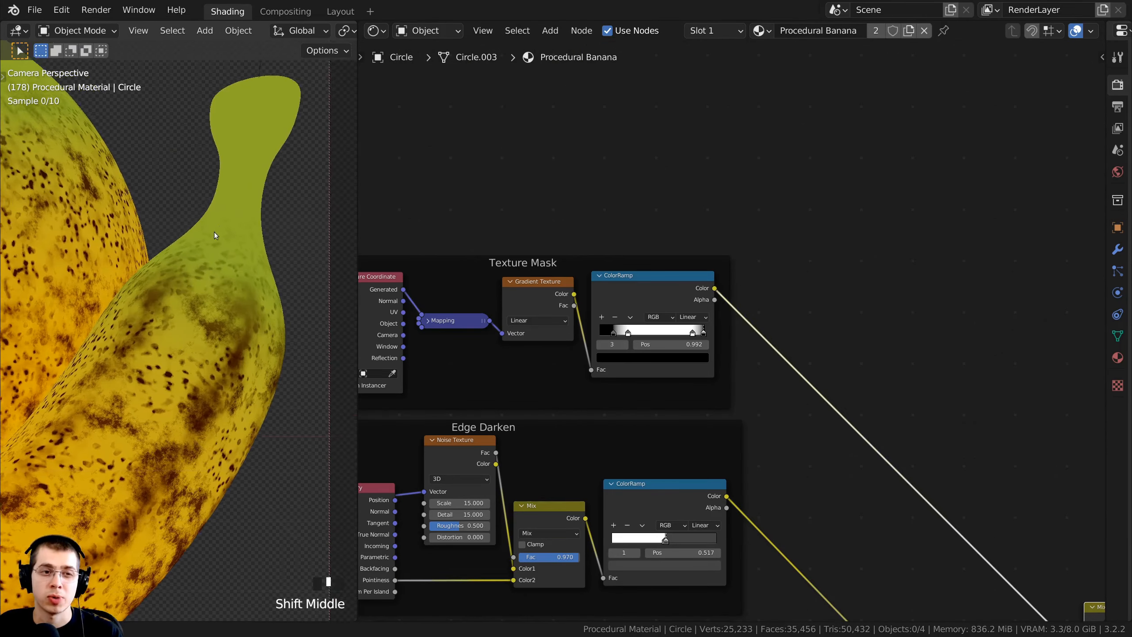
scroll(646, 332, "up", 5)
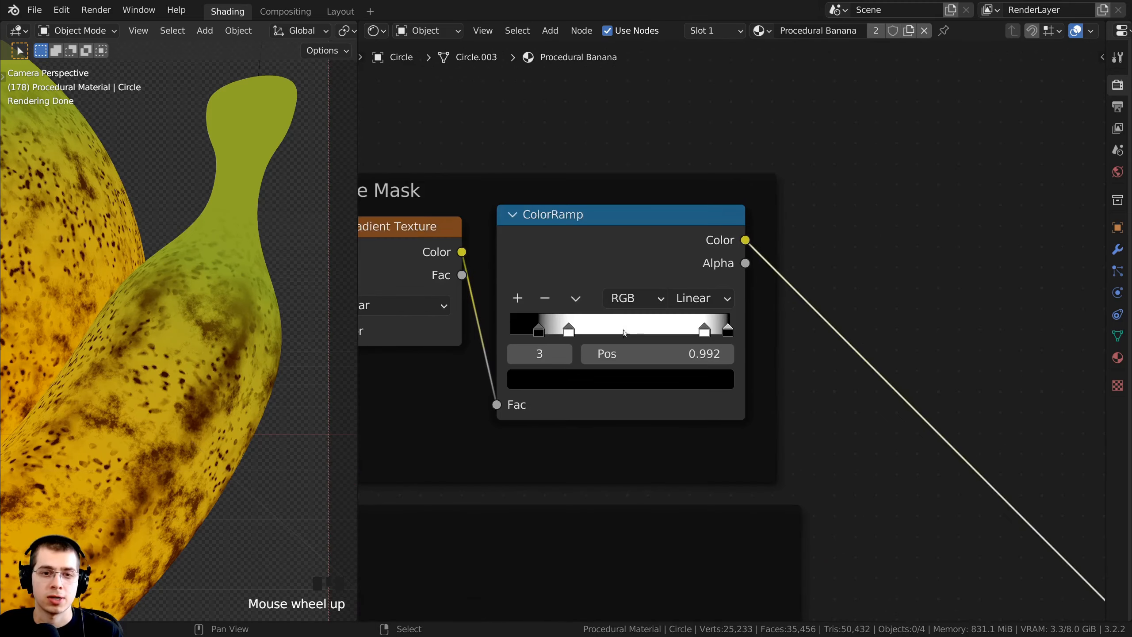
mouse_move(581, 319)
left_mouse_down()
mouse_move(605, 318)
mouse_move(582, 315)
left_mouse_up()
scroll(575, 241, "down", 5)
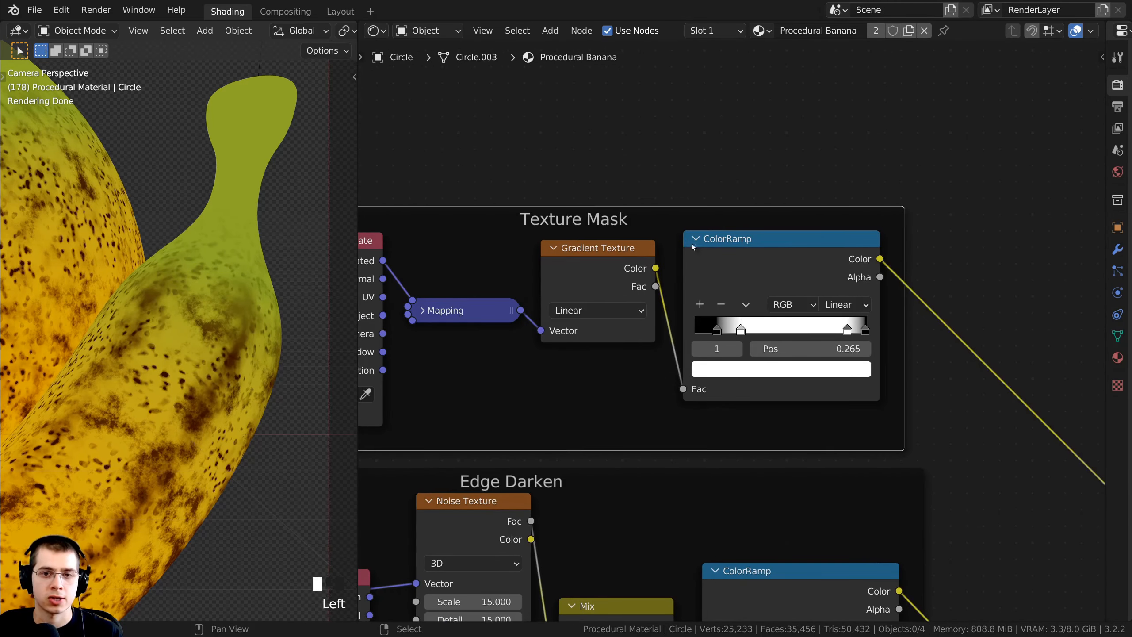
scroll(722, 324, "up", 5)
left_click_drag(743, 330, 673, 332)
right_click(771, 334)
right_click(673, 332)
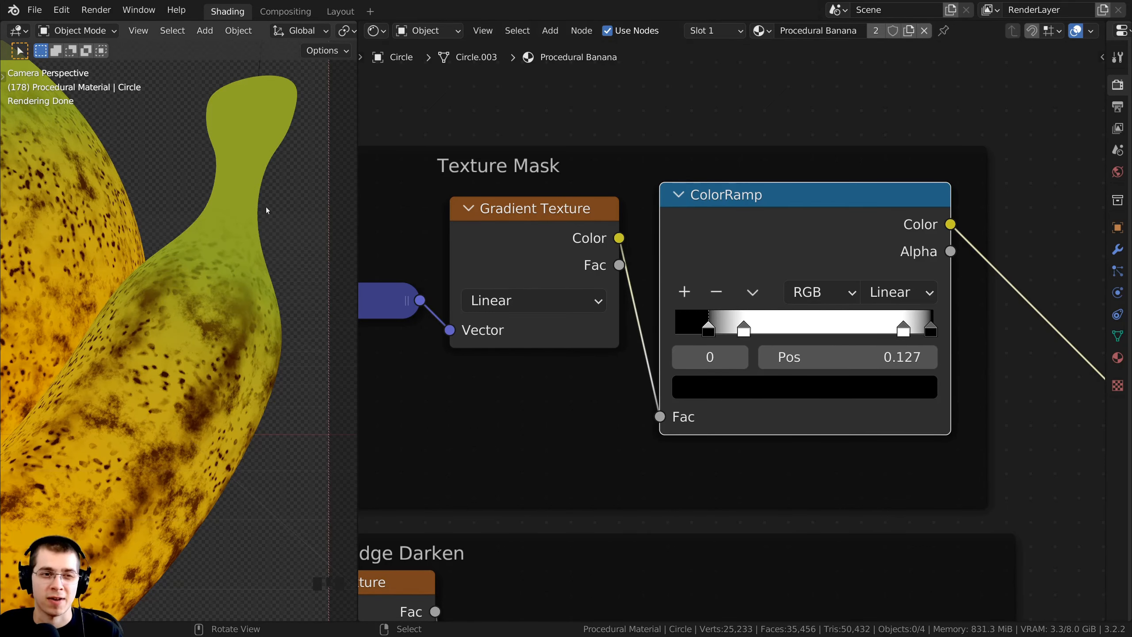
scroll(707, 313, "up", 1)
left_click_drag(744, 330, 711, 325)
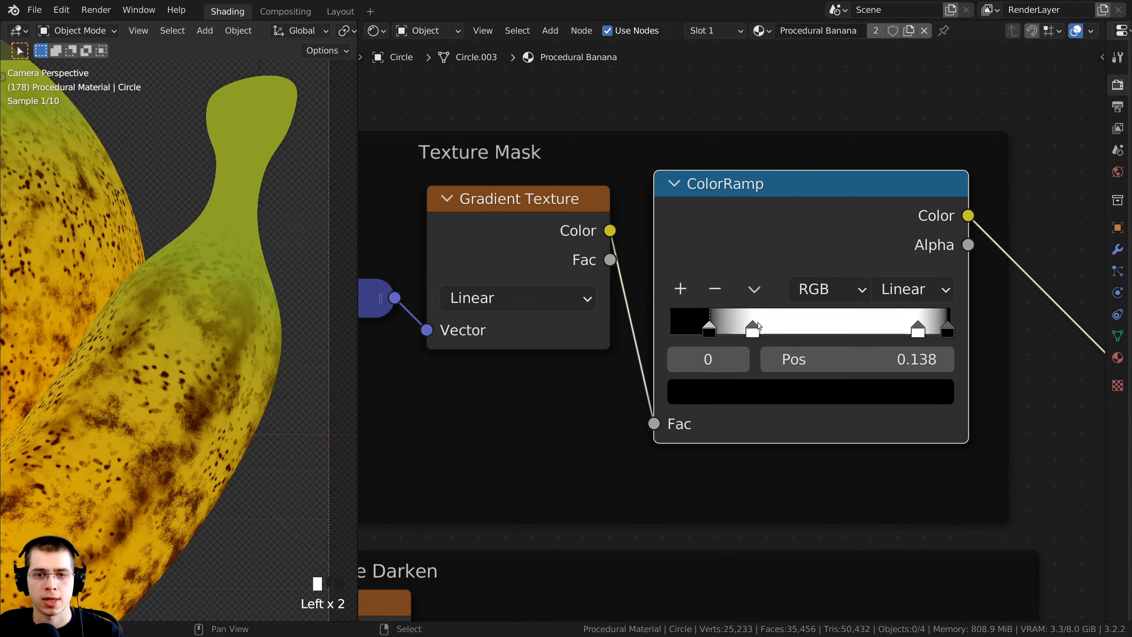
left_click(755, 325)
left_click(755, 328)
- Set the last black stop on the Texture Mask ColorRamp to position 0.977 and save the file
middle_click_drag(249, 268, 334, 149, "shift")
left_click(916, 329)
left_click_drag(917, 328, 940, 332)
scroll(249, 276, "down", 6)
middle_click_drag(268, 259, 213, 302, "shift")
scroll(713, 366, "down", 15)
middle_click_drag(815, 428, 783, 309)
key("ctrl+s")
- Move the Dots Mix node slightly up and place the final Mix node beside the Edge Darken Mix node
scroll(829, 348, "up", 2)
middle_click_drag(894, 401, 802, 256)
scroll(811, 388, "up", 1)
middle_click_drag(819, 383, 829, 282)
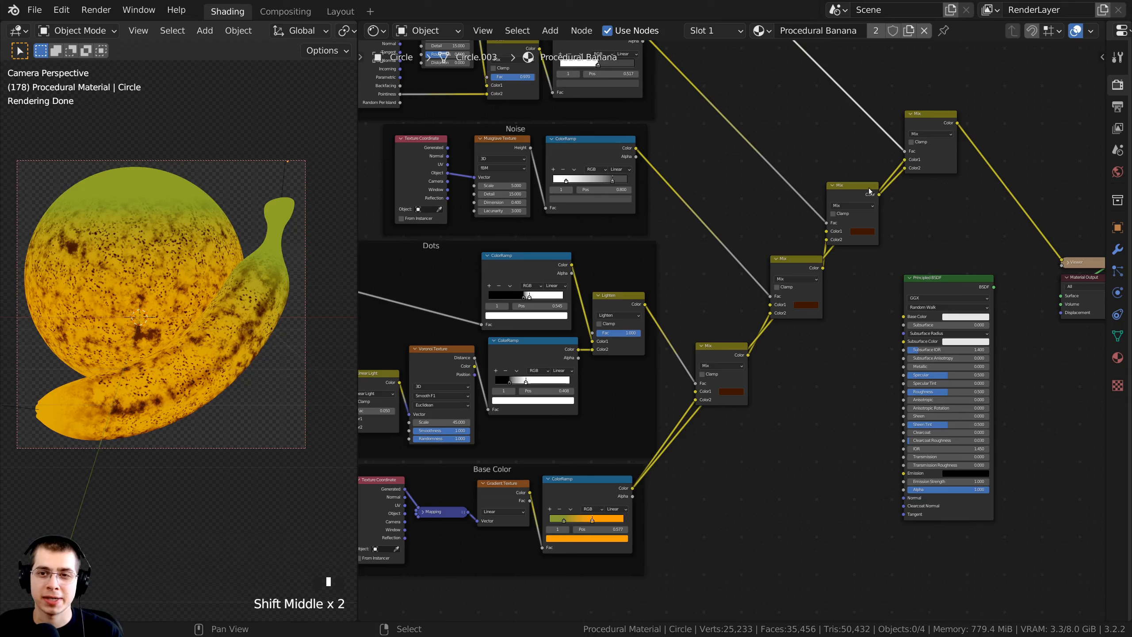
left_click_drag(723, 382, 718, 347)
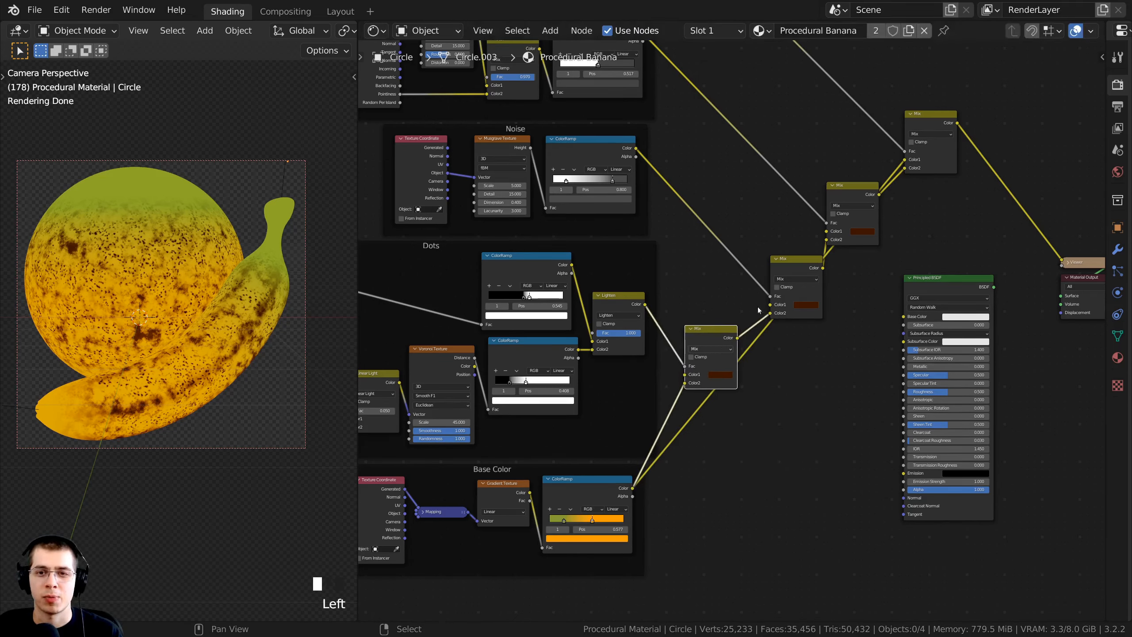
left_click_drag(927, 126, 963, 183)
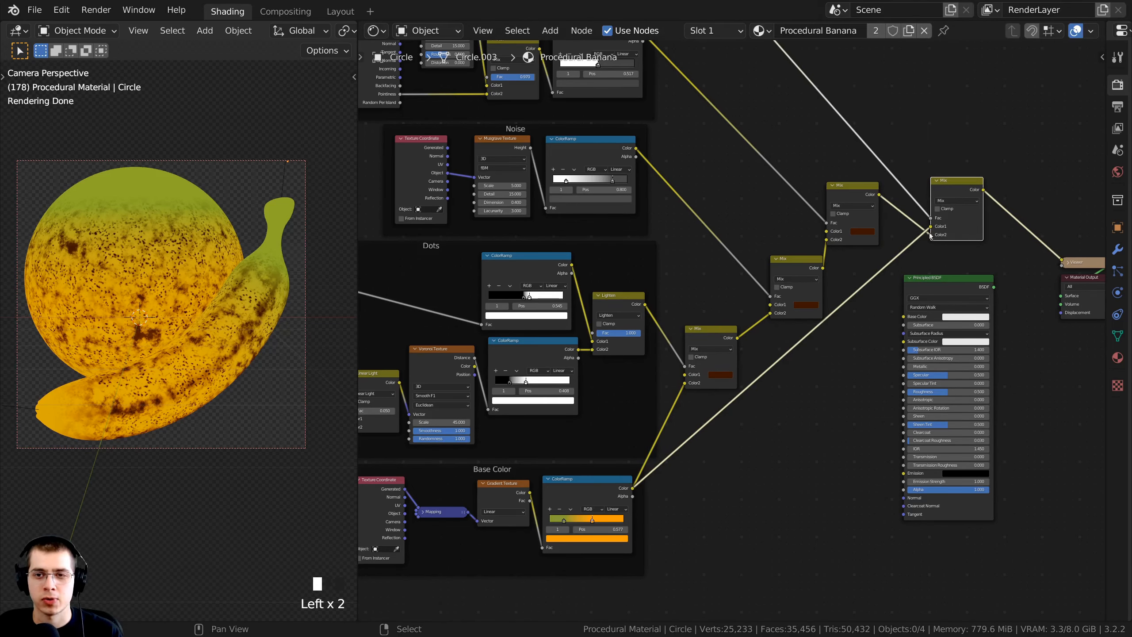
middle_click_drag(772, 419, 786, 406)
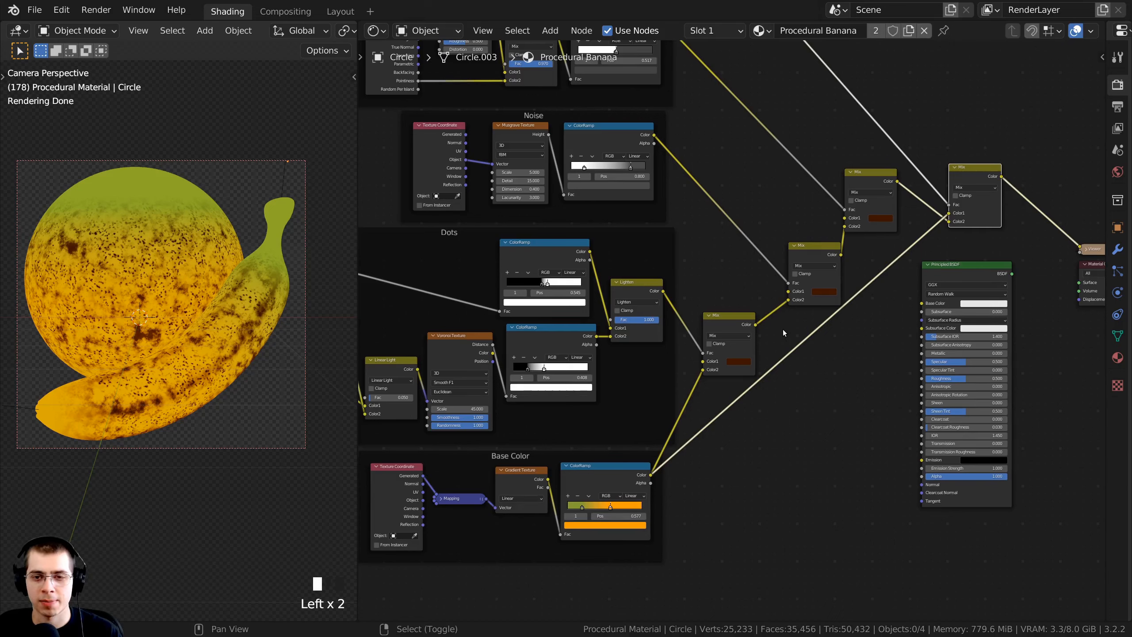
- Add a reroute to the Base Color link feeding the final Mix, raise that Mix node, and level the reroute with its Color1 input
right_click_drag(783, 330, 828, 401, "ctrl")
scroll(797, 374, "up", 5)
left_click_drag(777, 364, 765, 366)
scroll(763, 377, "down", 6)
middle_click_drag(762, 379, 774, 414)
left_click_drag(761, 383, 646, 175)
middle_click_drag(979, 142, 846, 232)
left_click_drag(886, 213, 841, 117)
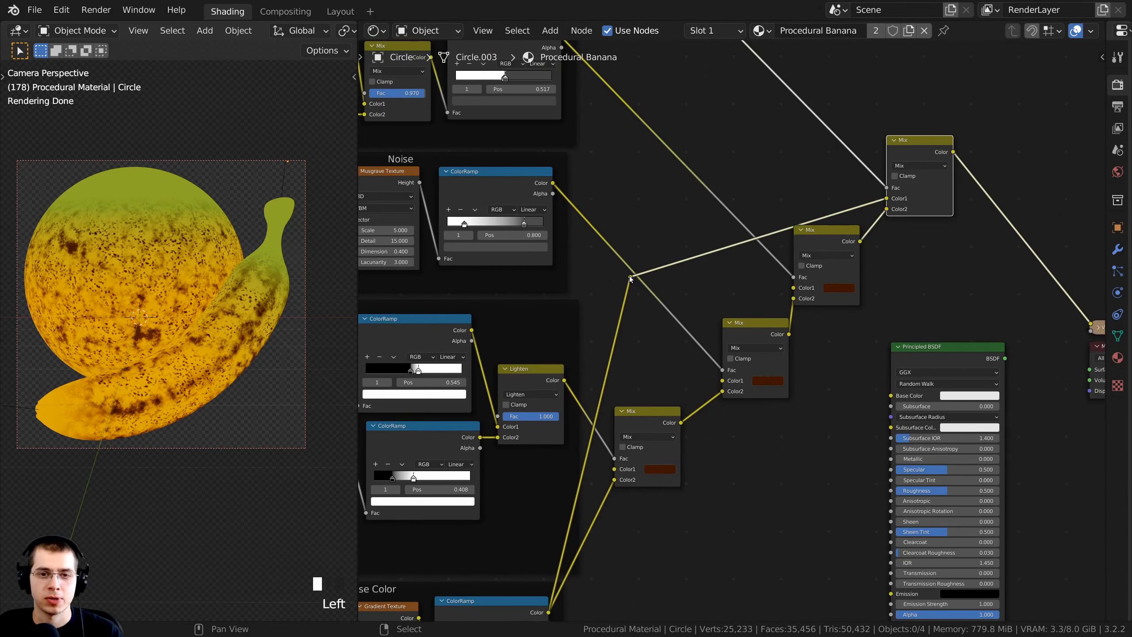
right_click_drag(628, 273, 594, 195)
mouse_move(594, 196)
left_mouse_down()
mouse_move(624, 203)
mouse_move(598, 203)
left_mouse_up()
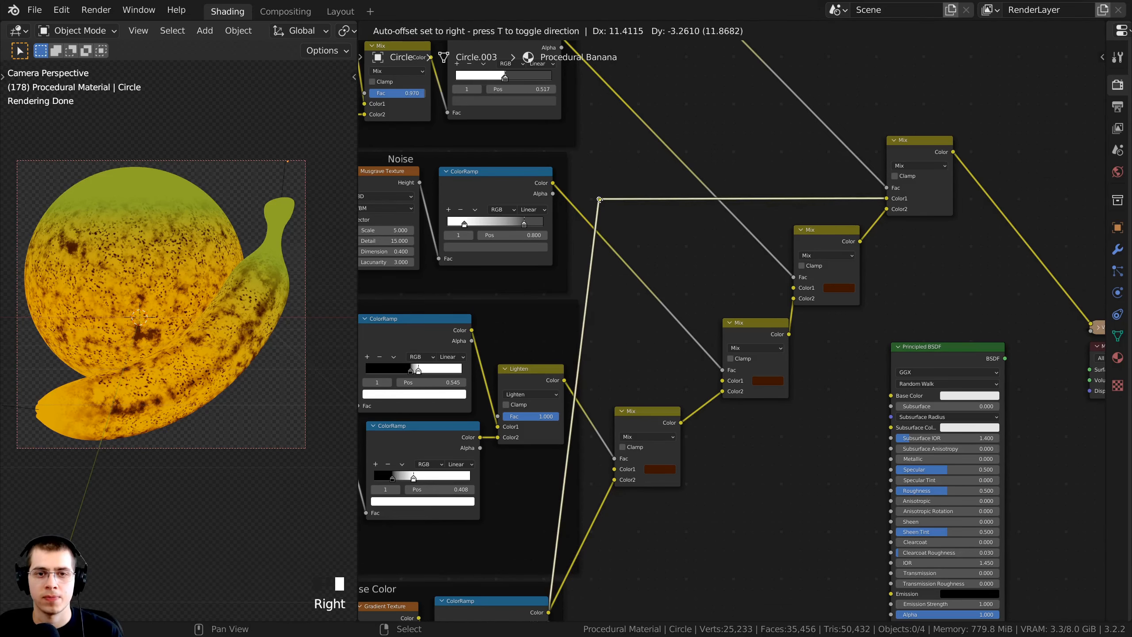
right_click_drag(599, 201, 599, 202)
- Add further reroutes to the Base Color link so it runs straight up from beside the Base Color ColorRamp
middle_click_drag(595, 546, 600, 405)
middle_click_drag(604, 253, 649, 282)
middle_click_drag(652, 241, 668, 299)
scroll(669, 299, "up", 1)
scroll(658, 281, "up", 1)
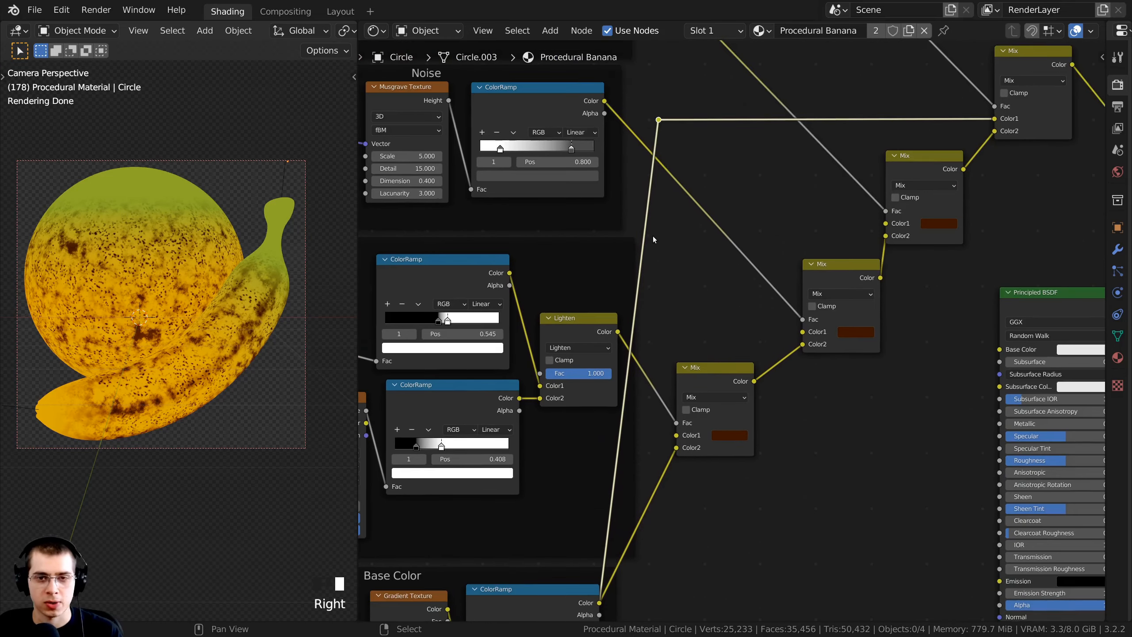
right_click_drag(638, 175, 676, 239, "shift")
left_click_drag(647, 202, 656, 446)
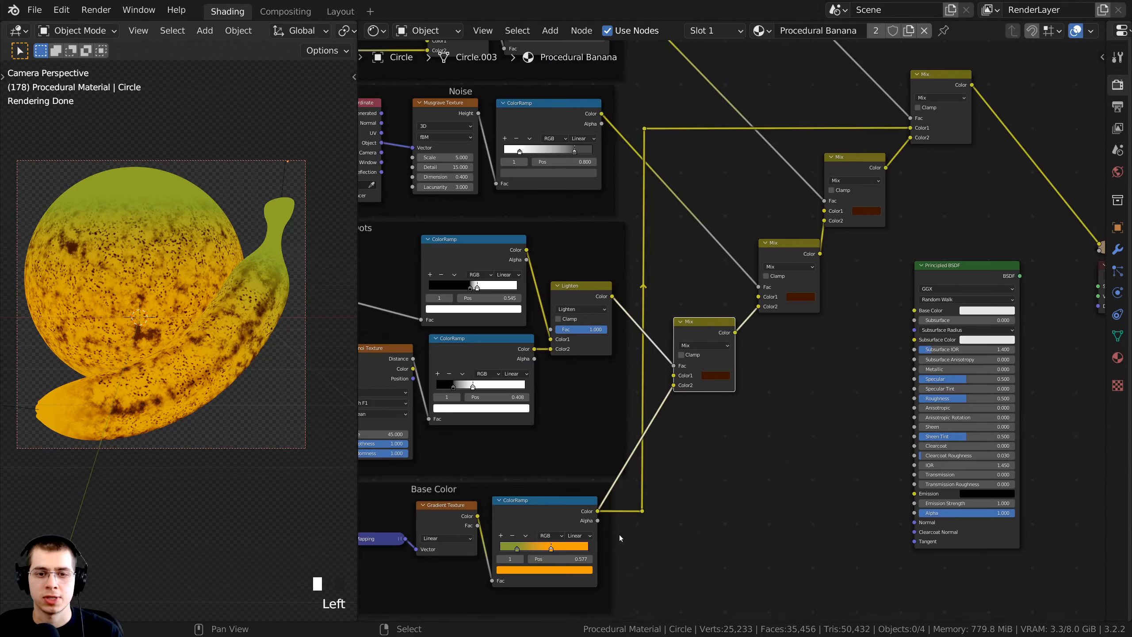
- Nudge the Noise and Edge Darken Mix nodes to tidy the diagonal chain of Mix nodes
scroll(831, 129, "down", 3)
middle_click_drag(798, 216, 780, 320)
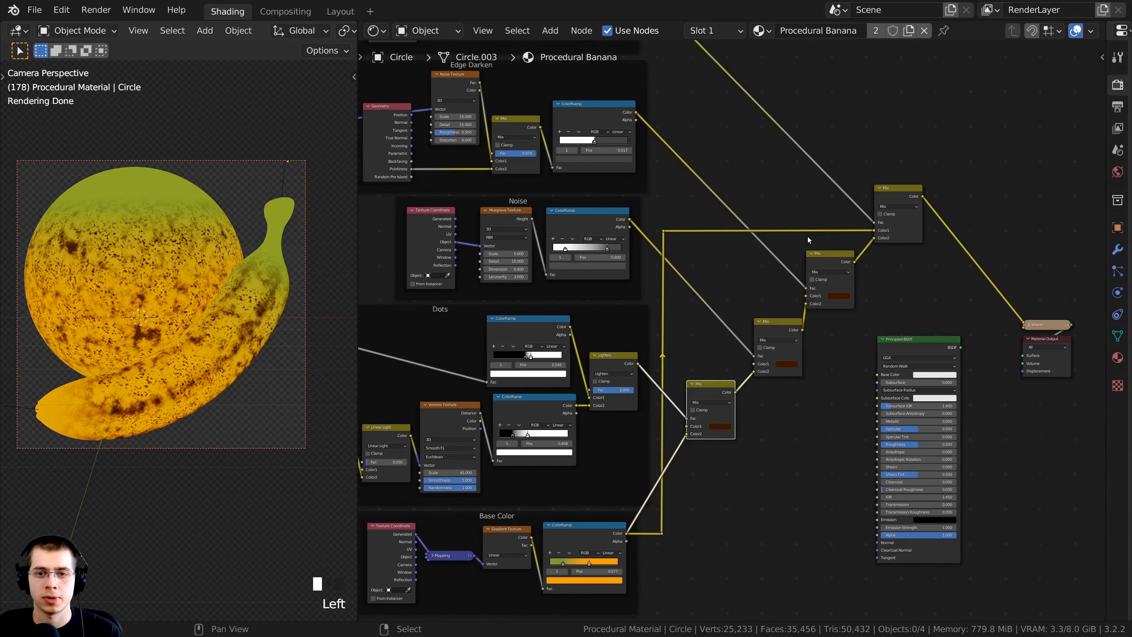
scroll(722, 332, "down", 2)
scroll(728, 335, "up", 4)
left_click_drag(778, 325, 769, 328)
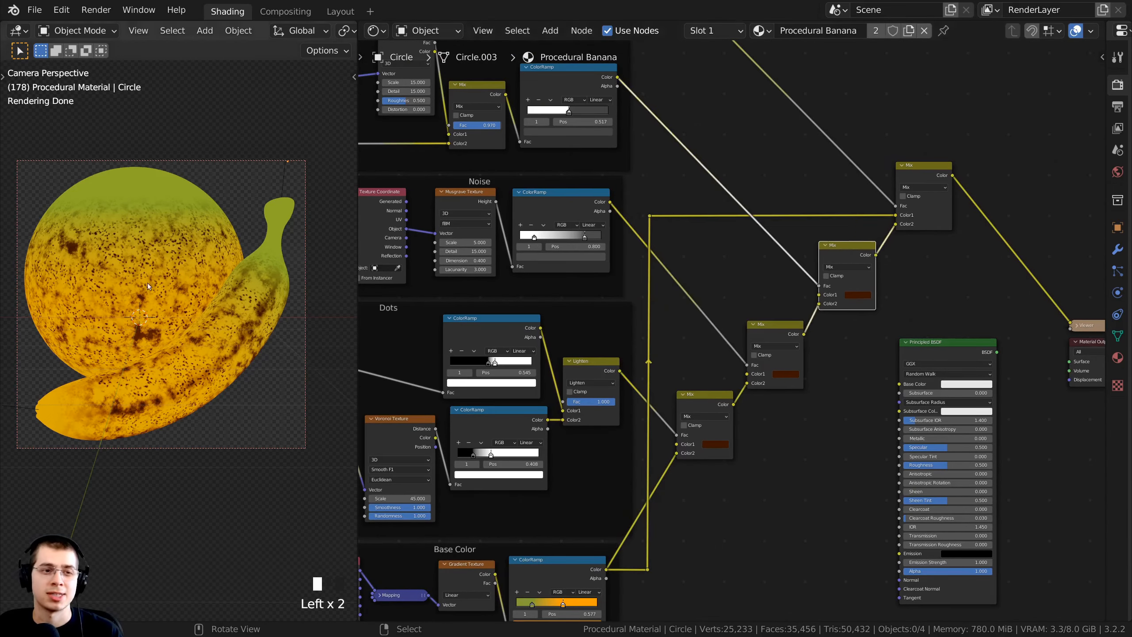
- Inspect how the banana's stem and tip look with the Texture Mask applied
scroll(689, 332, "down", 3)
scroll(697, 360, "up", 3)
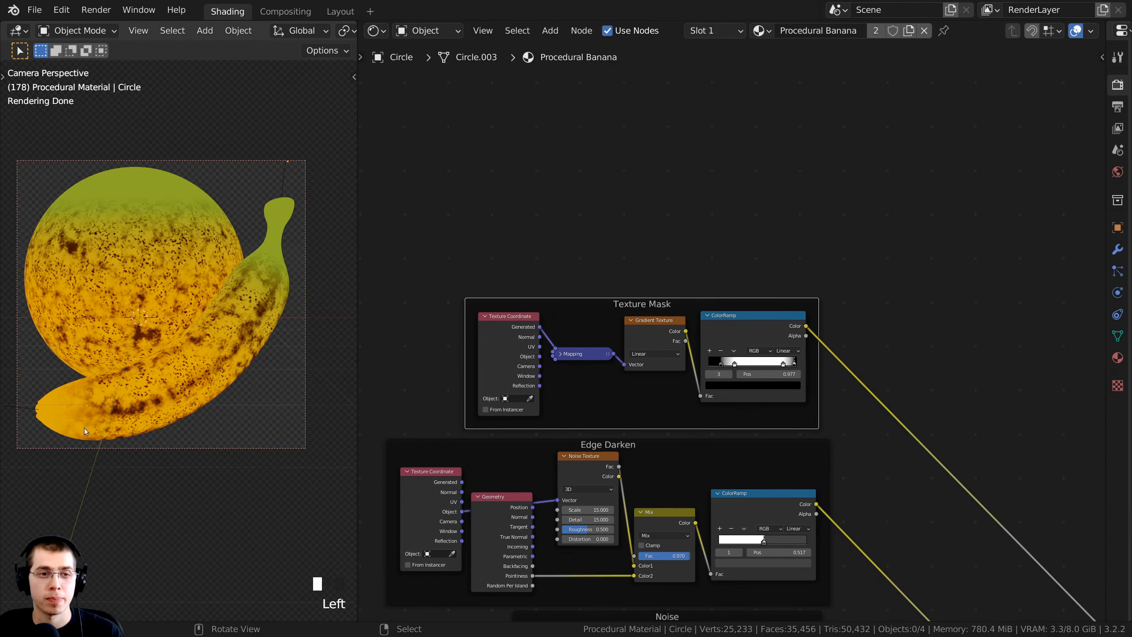
middle_click_drag(168, 241, 227, 188, "shift")
scroll(160, 267, "up", 7)
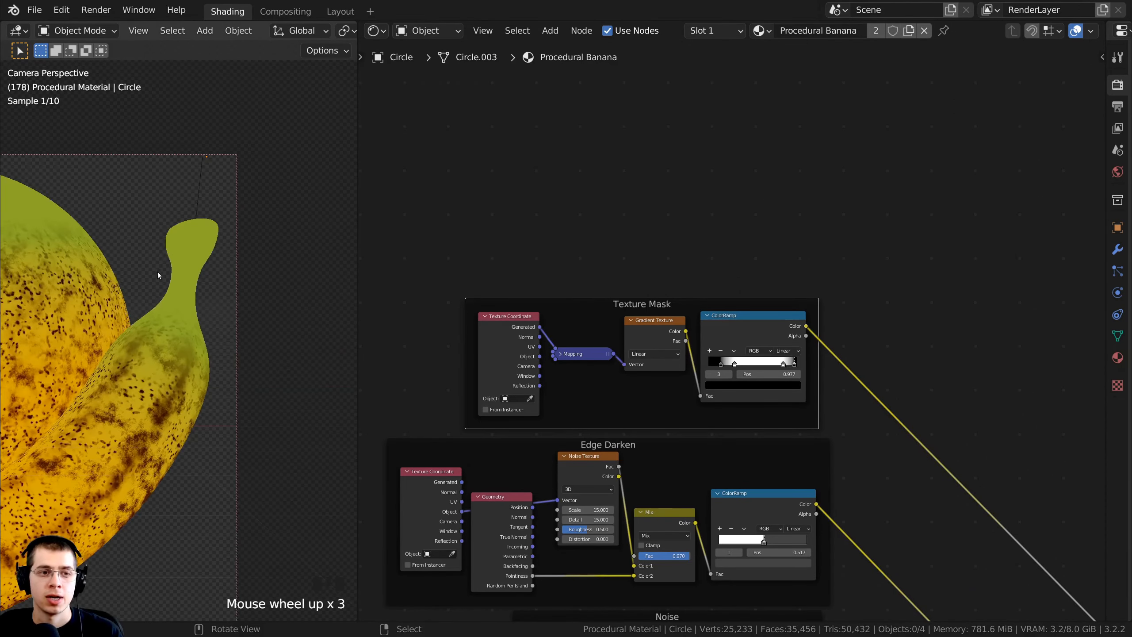
scroll(191, 131, "down", 3)
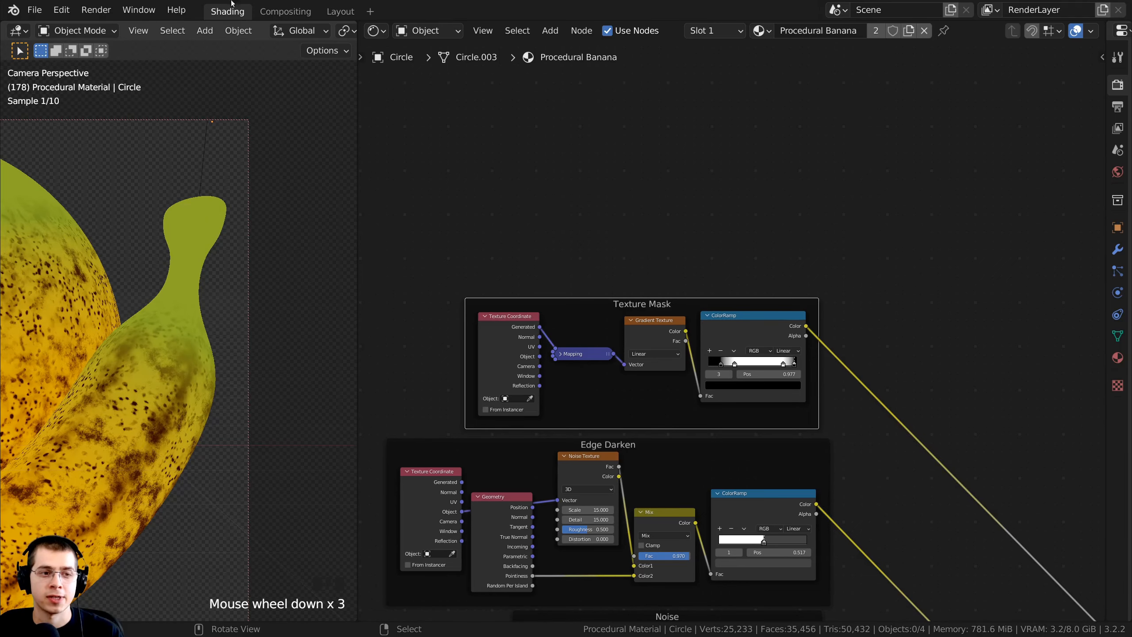
middle_click_drag(145, 403, 323, 402, "shift")
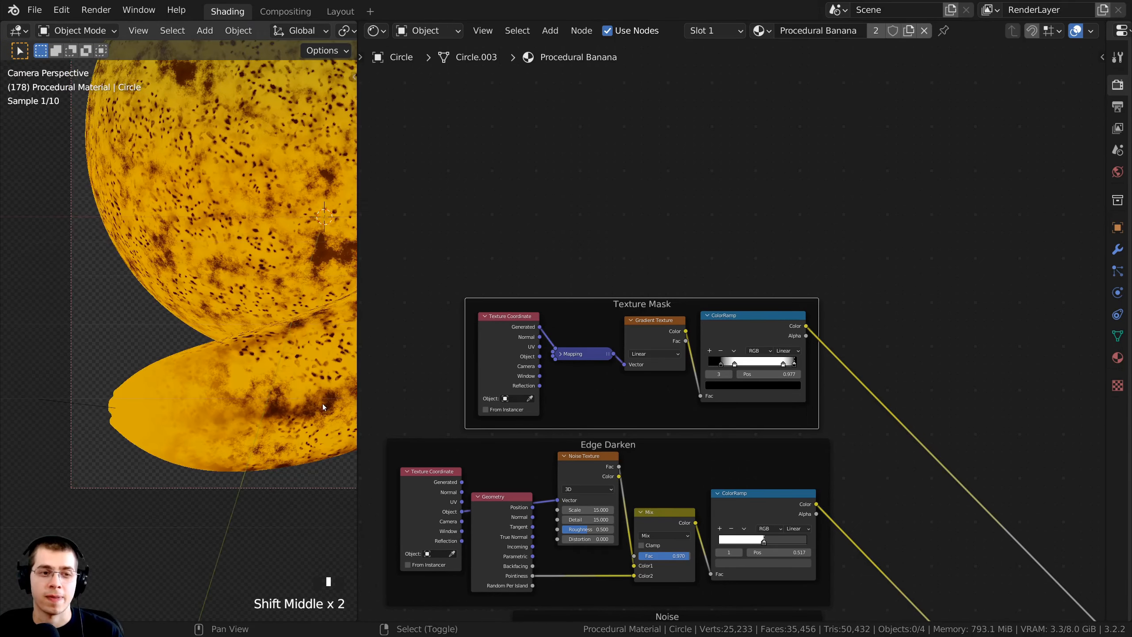
scroll(142, 384, "down", 1)
scroll(210, 294, "down", 4)
middle_click_drag(210, 294, 128, 363, "shift")
scroll(196, 287, "up", 2)
- Duplicate the whole Texture Mask frame with its nodes, place the copy above the original, and select the copy's frame
left_click(640, 258)
middle_click_drag(512, 269, 552, 270)
scroll(551, 270, "up", 1)
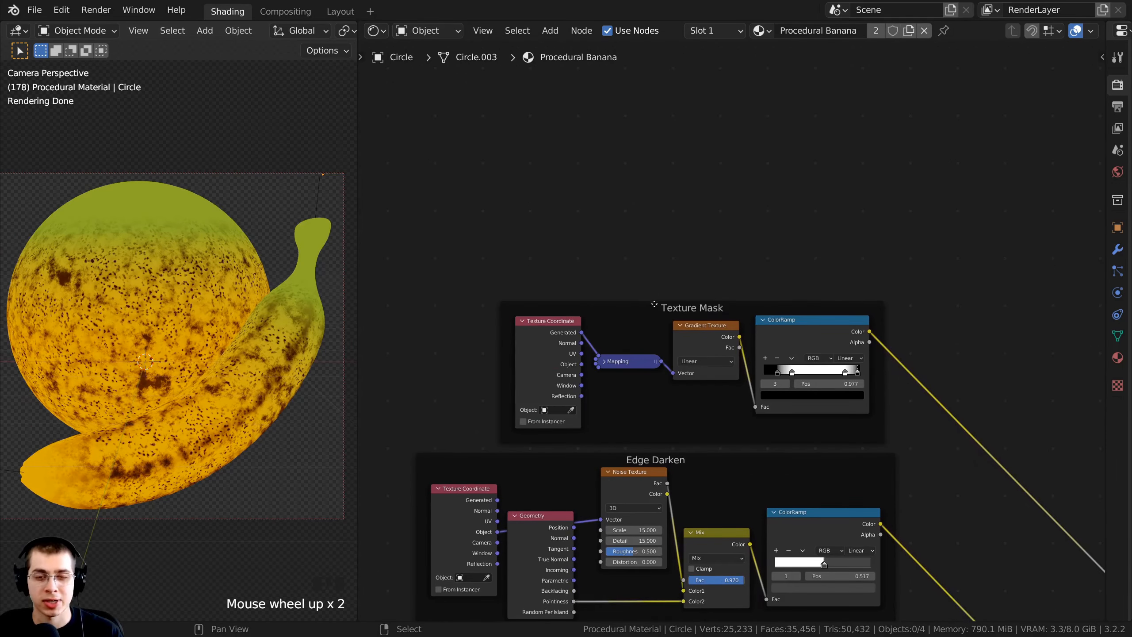
left_click(556, 310)
scroll(562, 378, "up", 1)
scroll(563, 379, "up", 1)
left_click(477, 354)
left_click(653, 336)
scroll(579, 368, "down", 1)
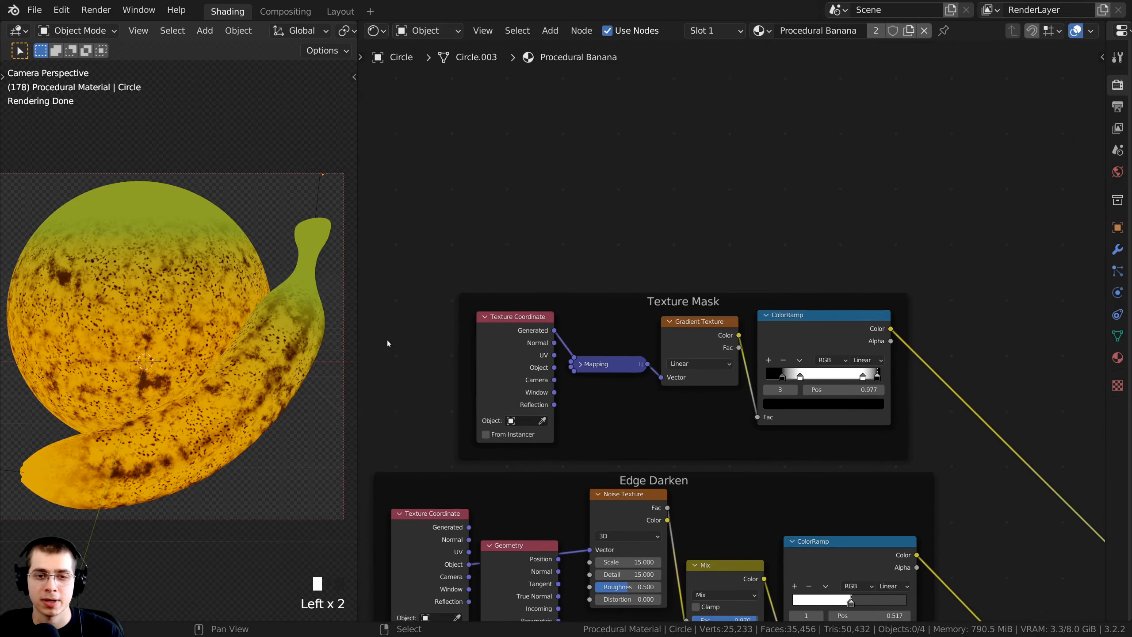
middle_click_drag(719, 302, 684, 286)
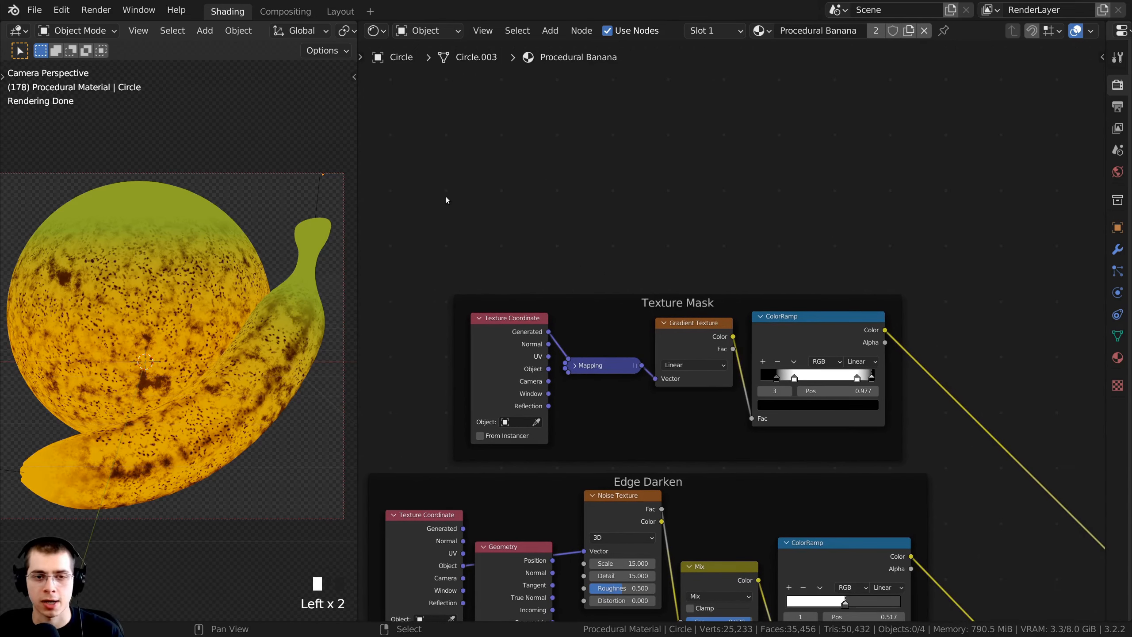
key("b")
left_click_drag(417, 182, 931, 436)
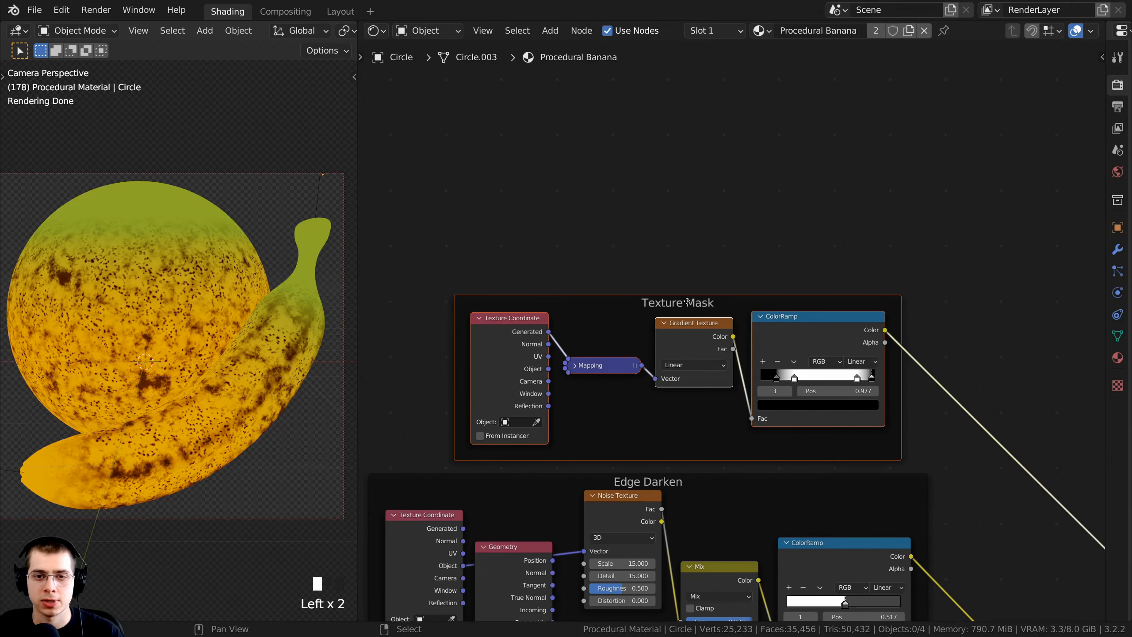
scroll(678, 324, "down", 1)
key("shift+d")
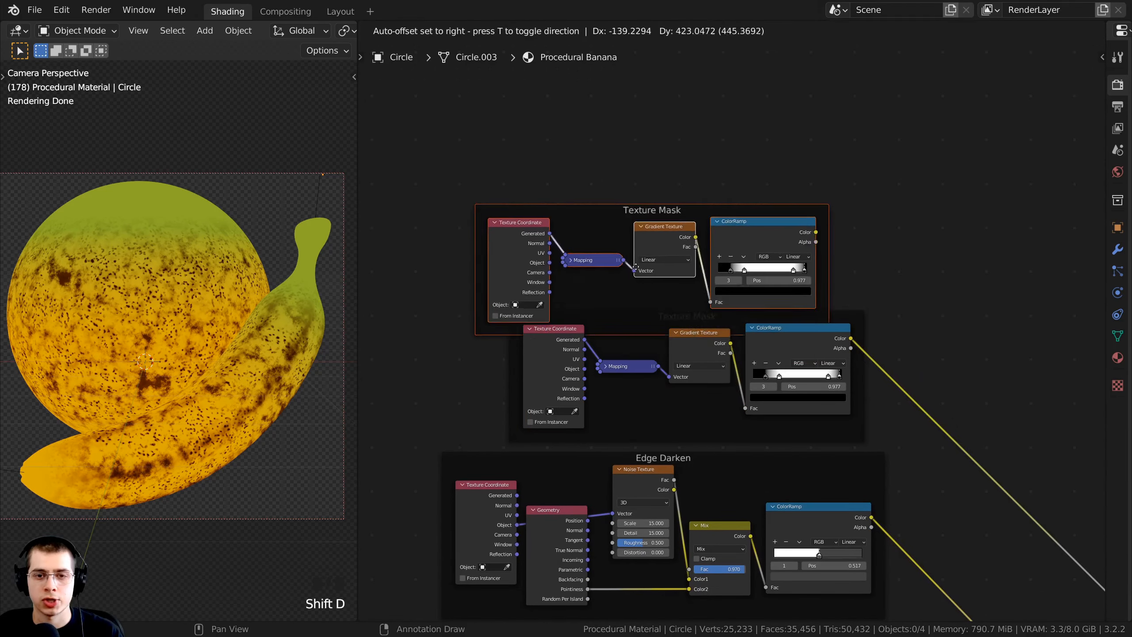
left_click(672, 245)
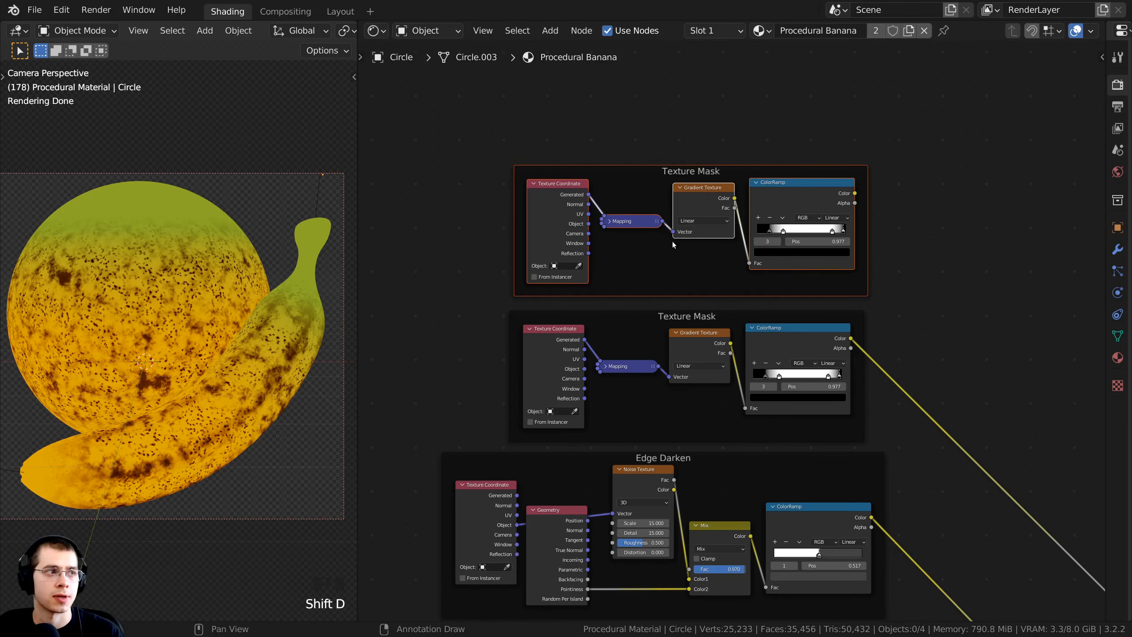
scroll(673, 278, "up", 1)
left_click(637, 216)
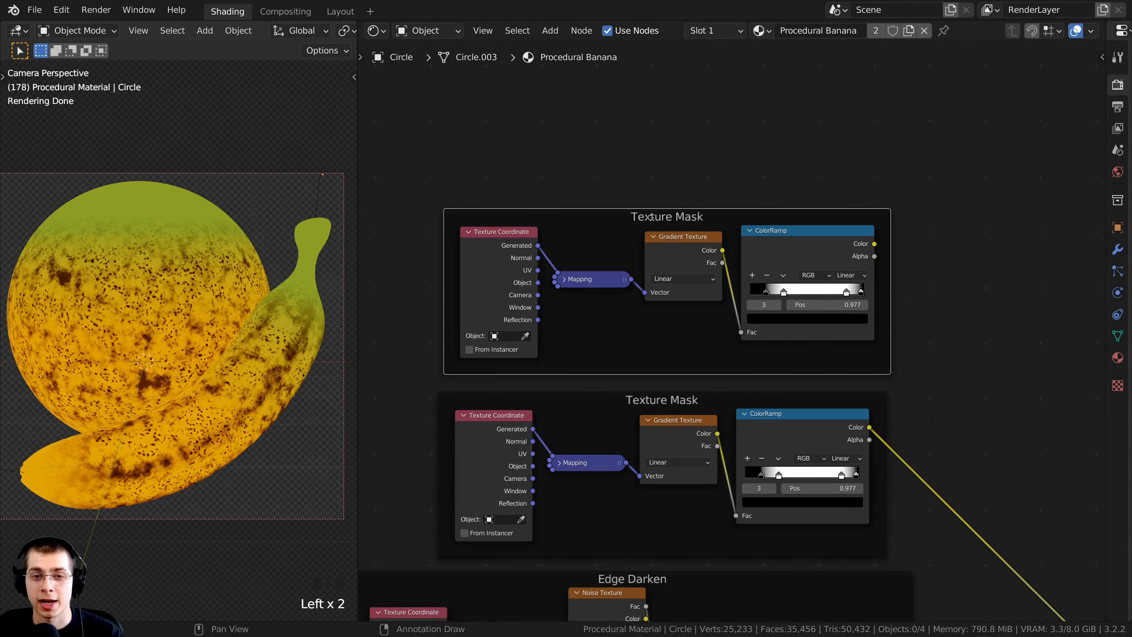
- Rename the duplicated Texture Mask frame as Bottom Mask
key("F2")
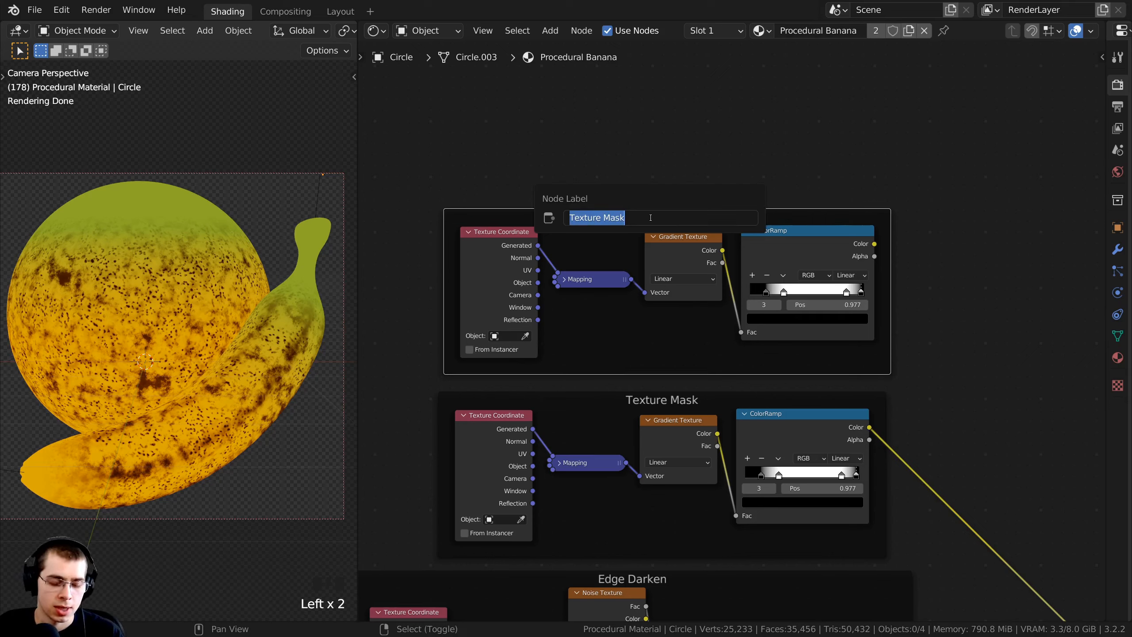
type("Bottom")
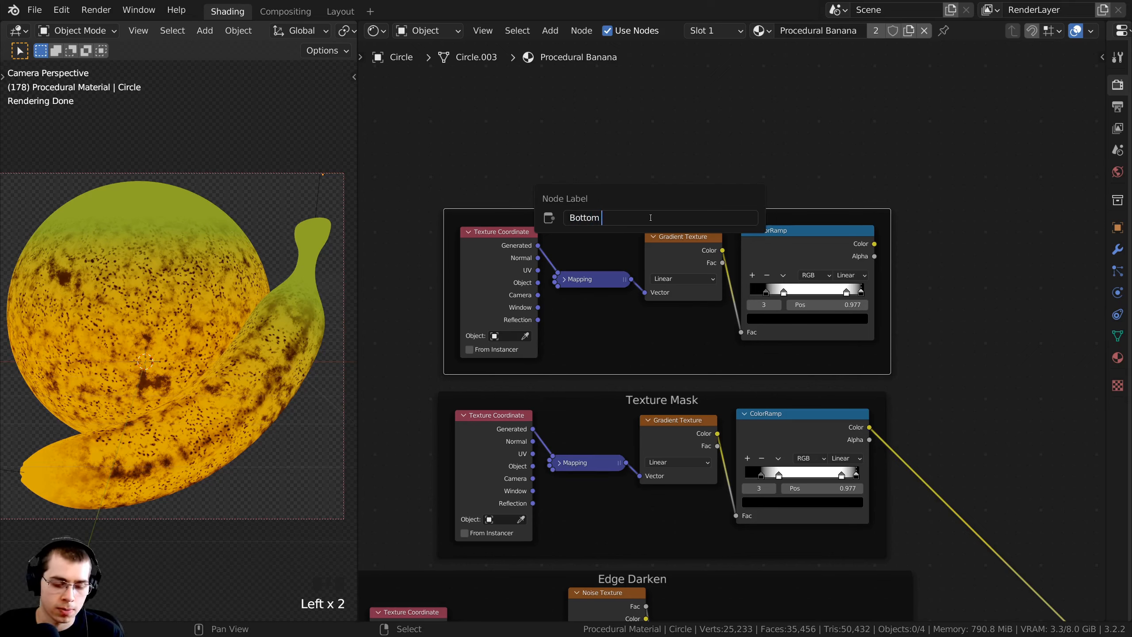
key("Return")
- Preview the Bottom Mask ColorRamp's output on the banana's bottom tip
scroll(178, 334, "down", 2)
middle_click_drag(69, 428, 115, 343, "shift")
scroll(228, 353, "up", 5, "shift")
scroll(168, 365, "down", 2)
scroll(157, 360, "up", 3)
scroll(141, 340, "up", 1)
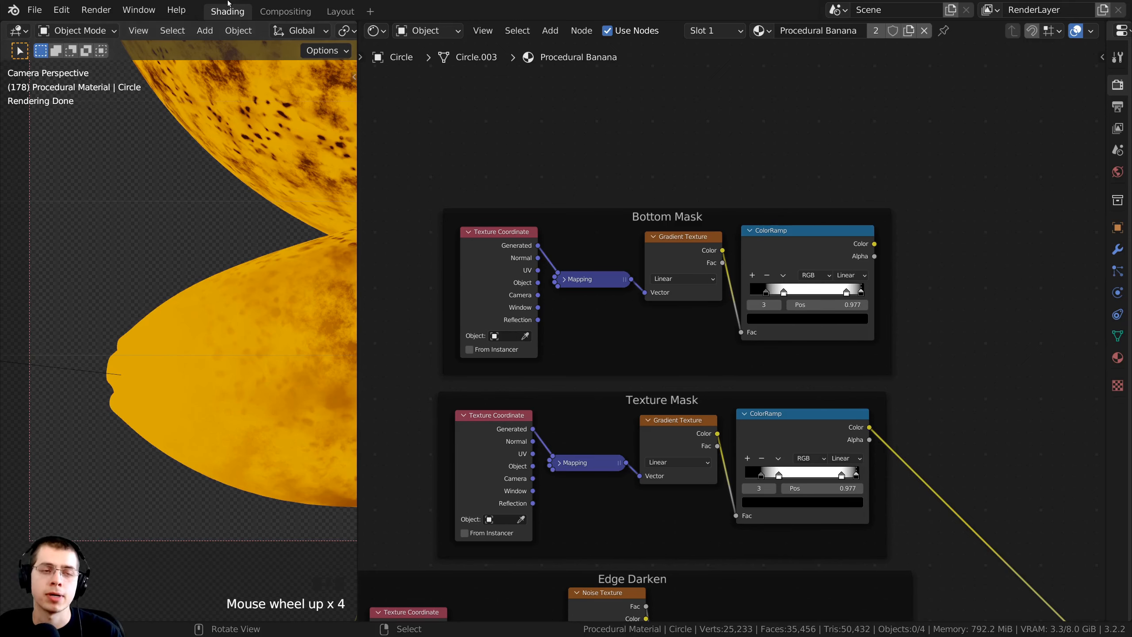
scroll(248, 311, "down", 2)
middle_click_drag(247, 311, 232, 320, "shift")
scroll(731, 295, "up", 2)
middle_click_drag(753, 285, 702, 291)
scroll(810, 255, "up", 3)
middle_click_drag(811, 257, 808, 251)
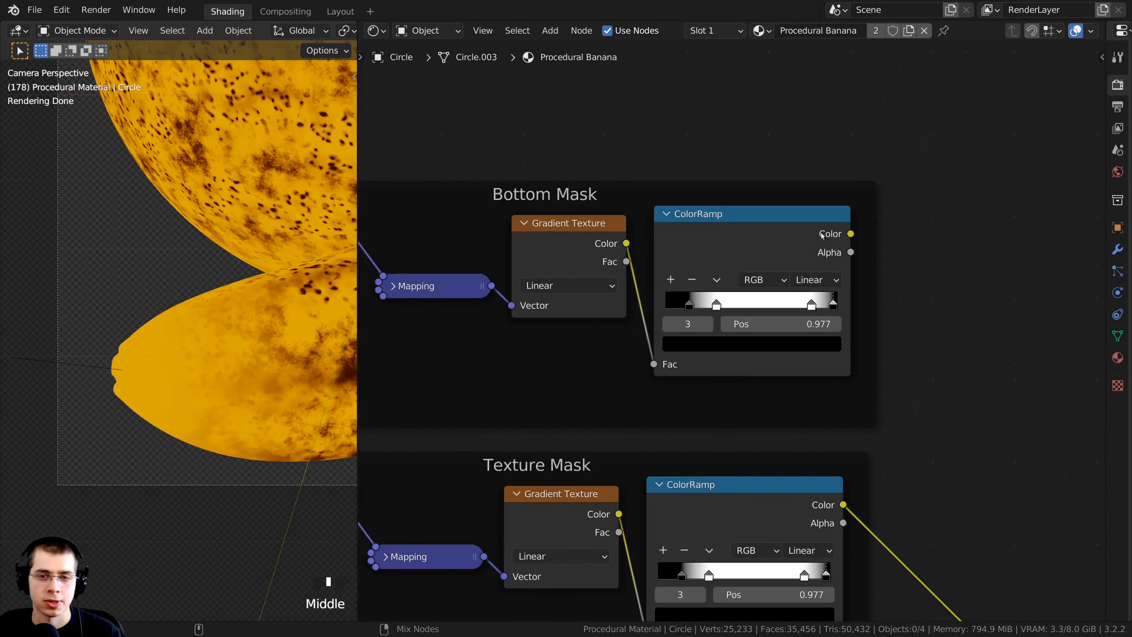
left_click(766, 240, "ctrl+shift")
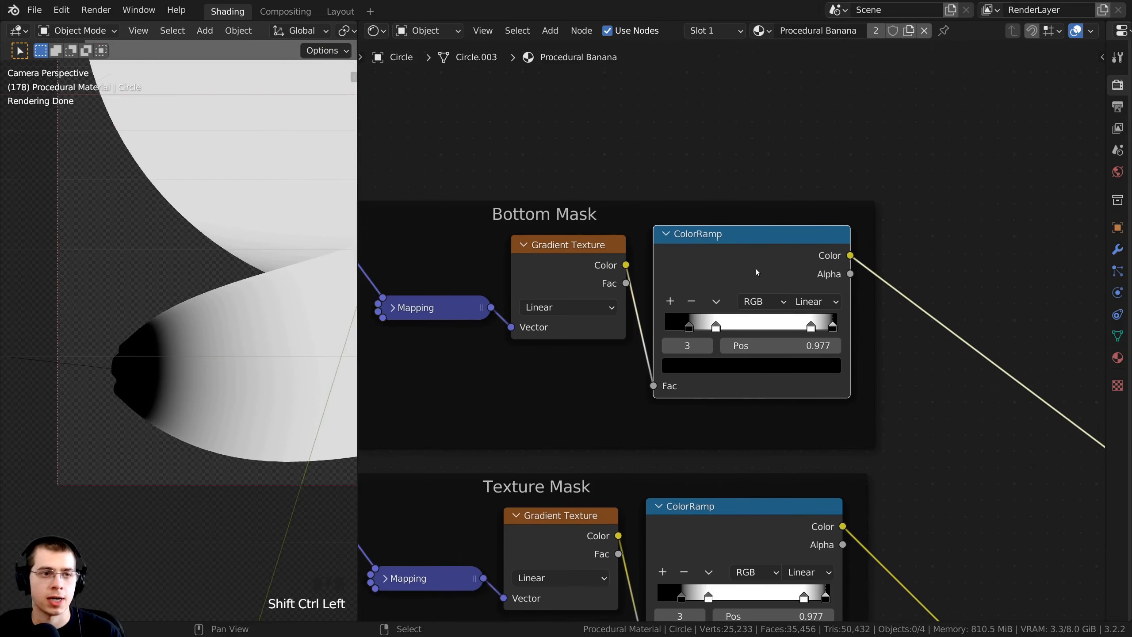
- Reset the Bottom Mask ColorRamp and move its black stop to 0.982 so only the banana's bottom tip stays white
scroll(739, 269, "up", 1)
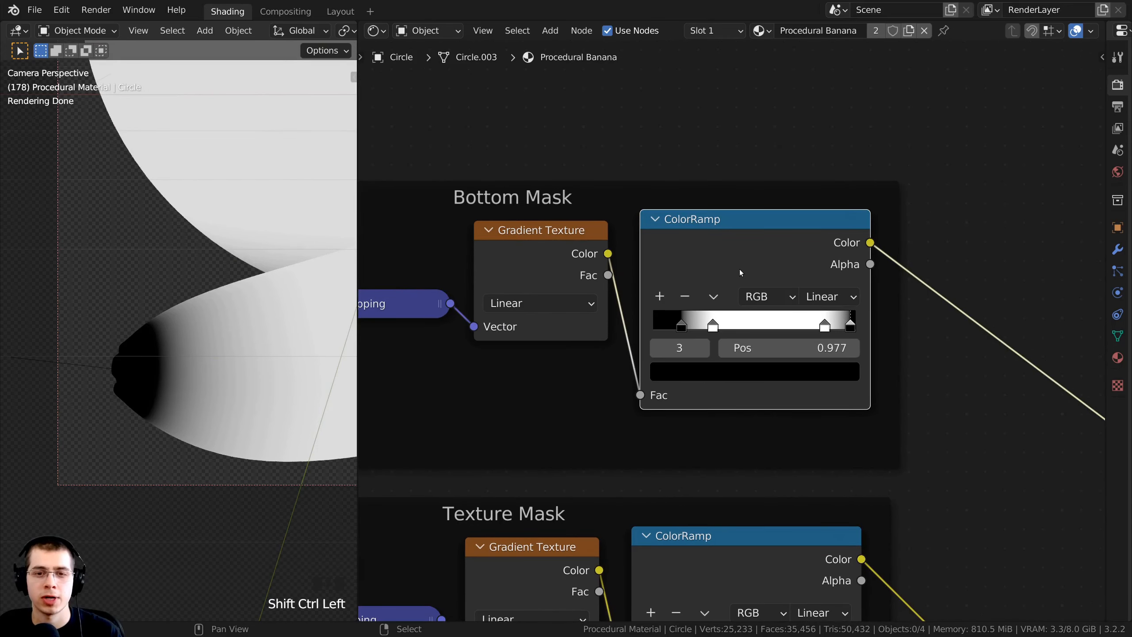
left_click(714, 298)
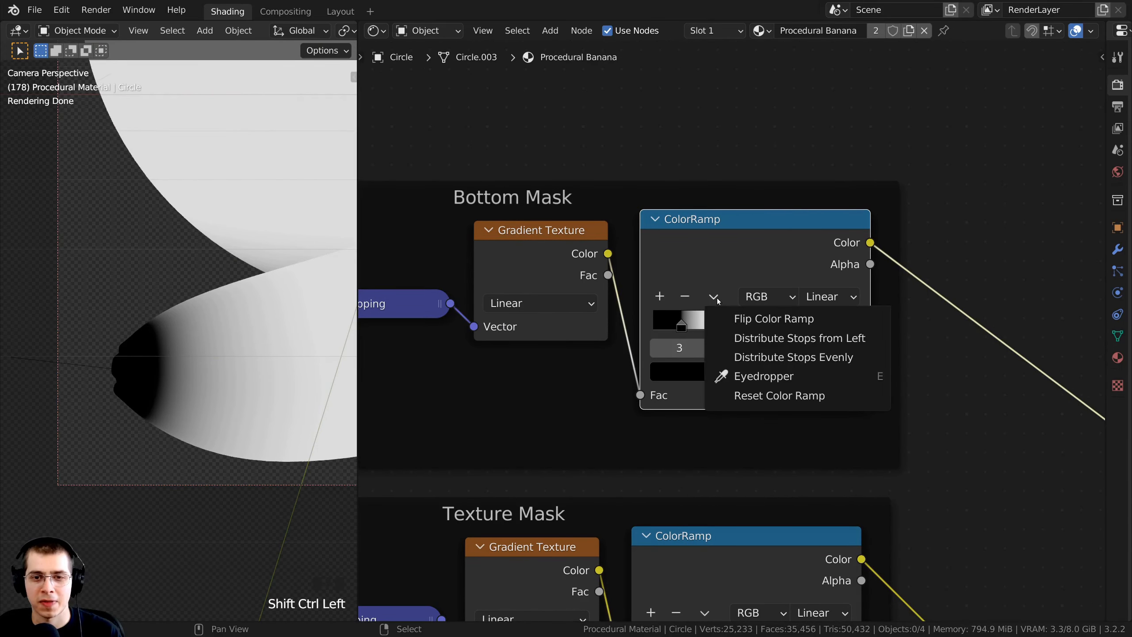
left_click(750, 404)
middle_click_drag(240, 392, 242, 354, "shift")
left_click(652, 327)
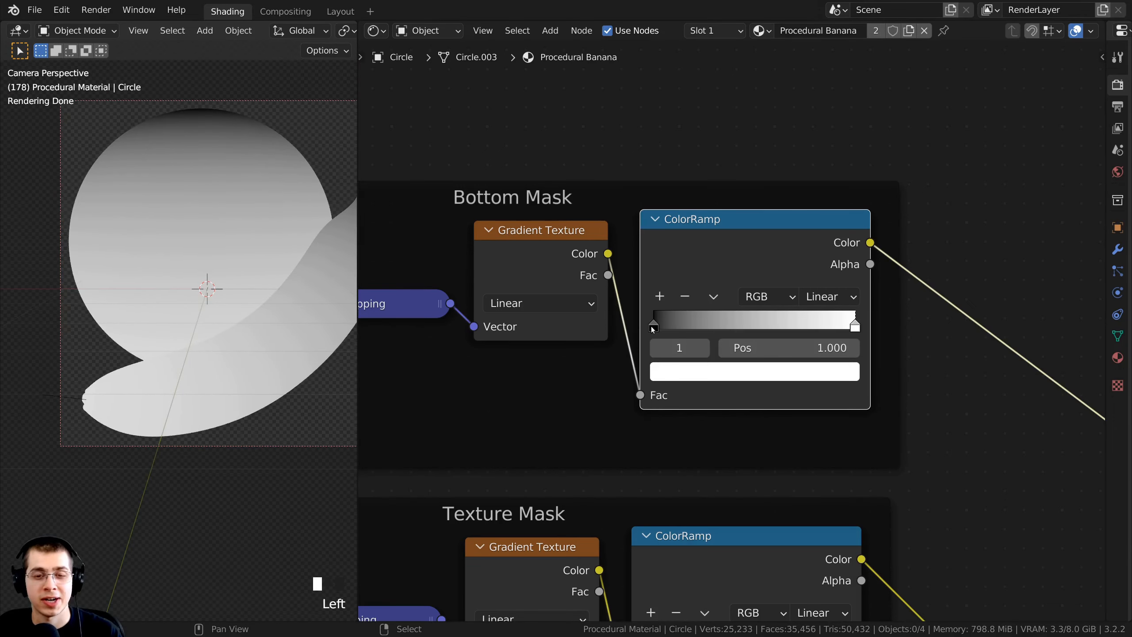
left_click(651, 326)
left_click_drag(652, 326, 813, 340)
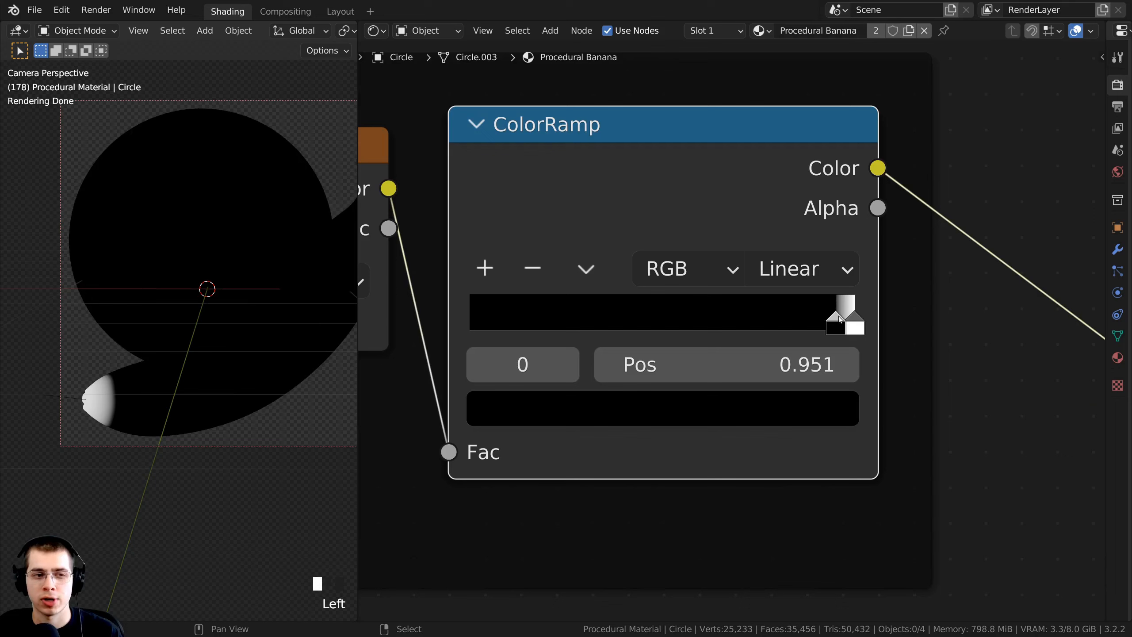
left_click_drag(839, 319, 852, 321)
middle_click_drag(325, 383, 237, 346, "shift")
scroll(274, 374, "up", 3)
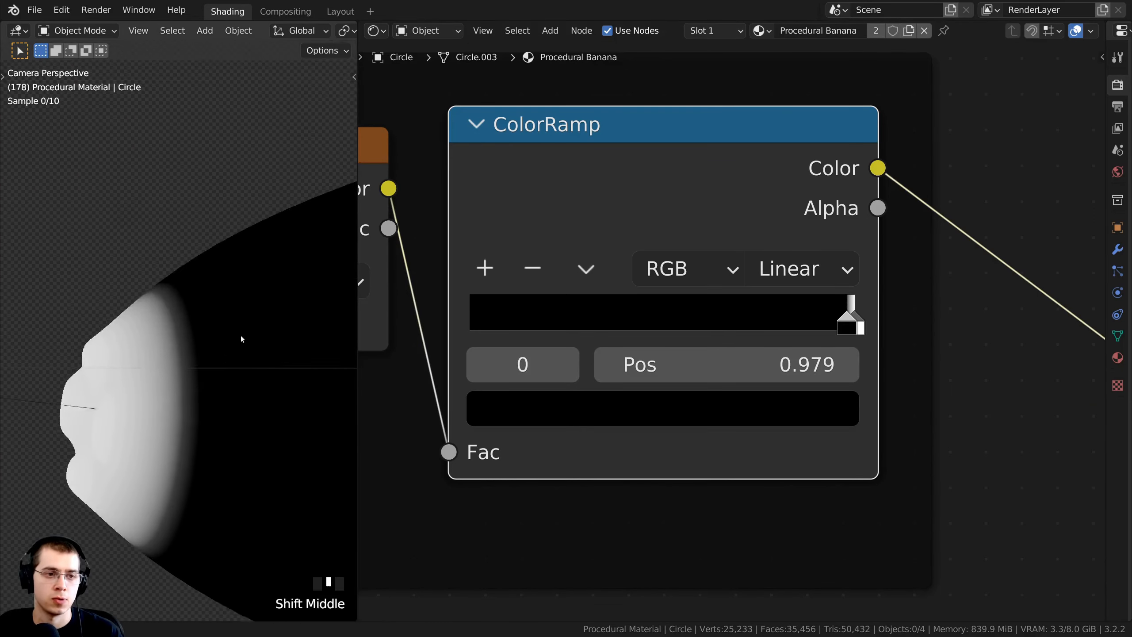
scroll(237, 345, "down", 2)
left_click_drag(847, 317, 849, 318)
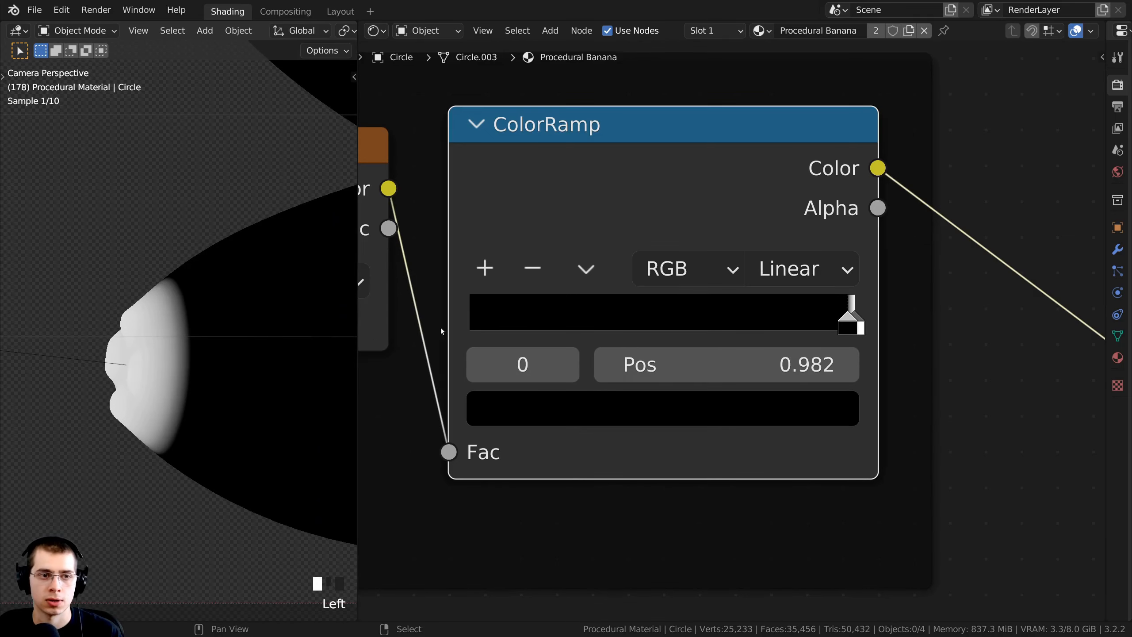
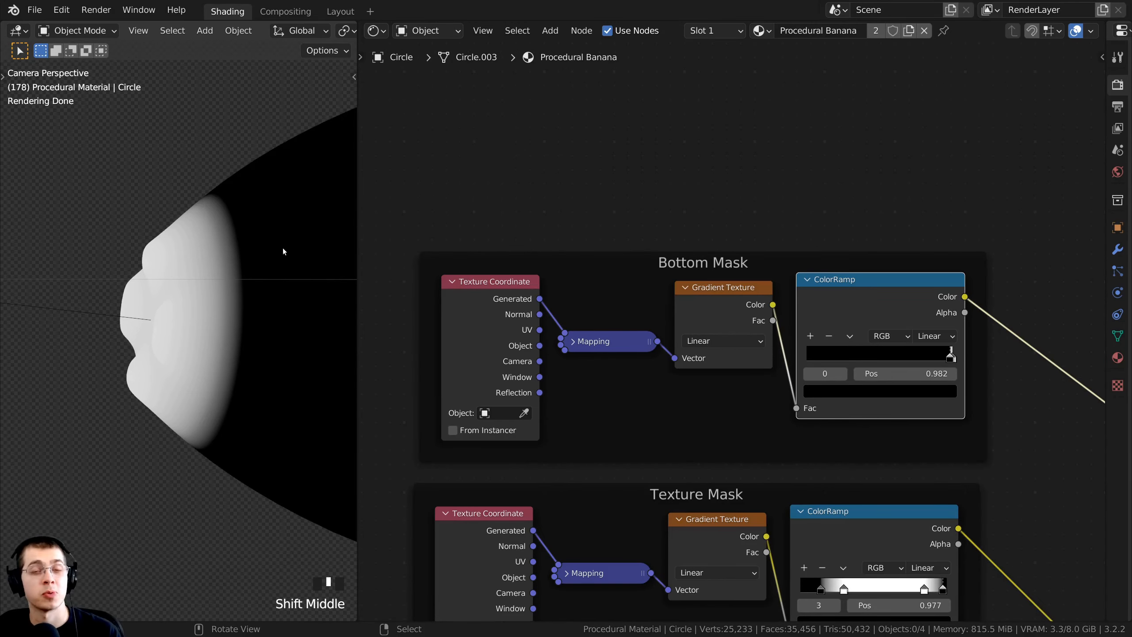
- Add a Noise Texture node above the Bottom Mask frame
middle_click_drag(215, 160, 210, 167, "shift")
scroll(757, 192, "down", 3)
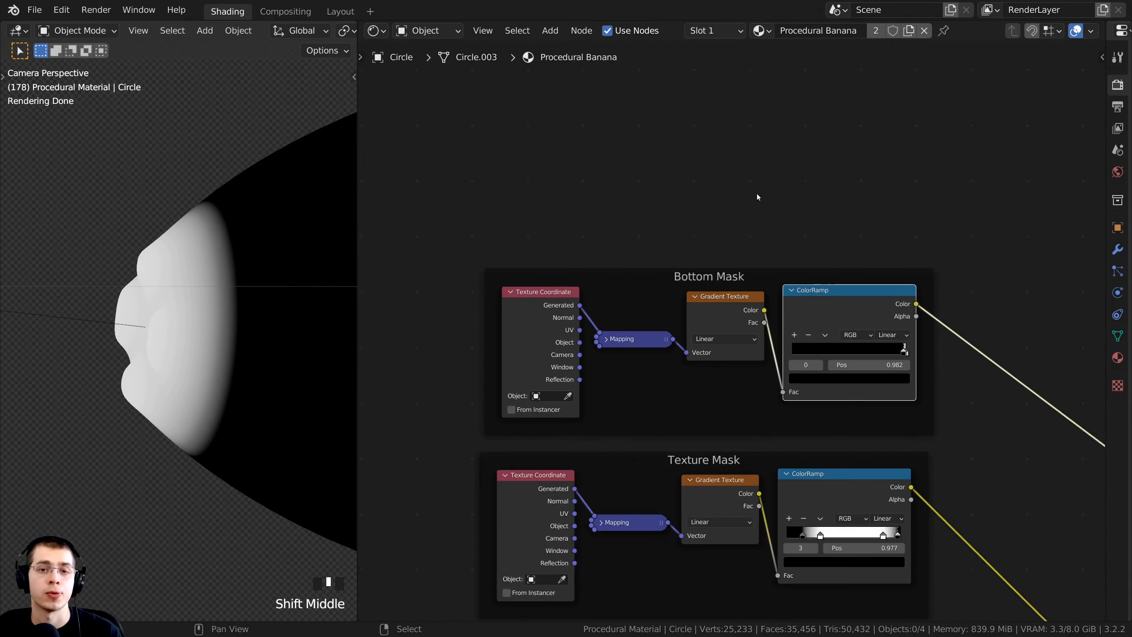
left_click(757, 192)
middle_click_drag(757, 192, 764, 195, "shift")
scroll(713, 190, "up", 4)
scroll(667, 183, "down", 1)
key("shift+a")
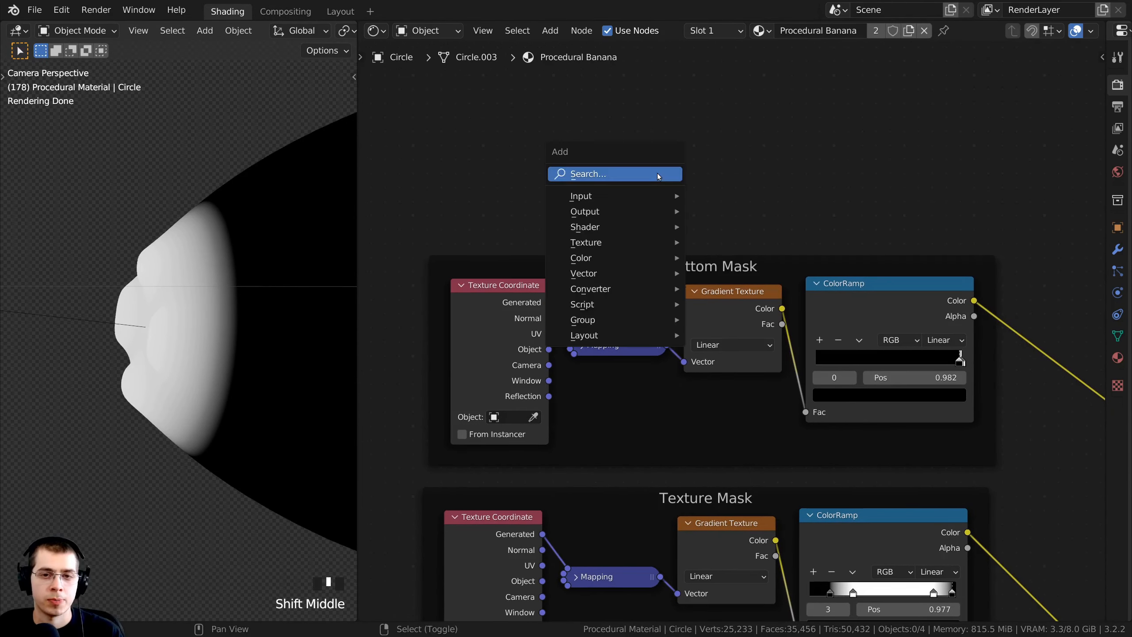
left_click(621, 173)
type("noise")
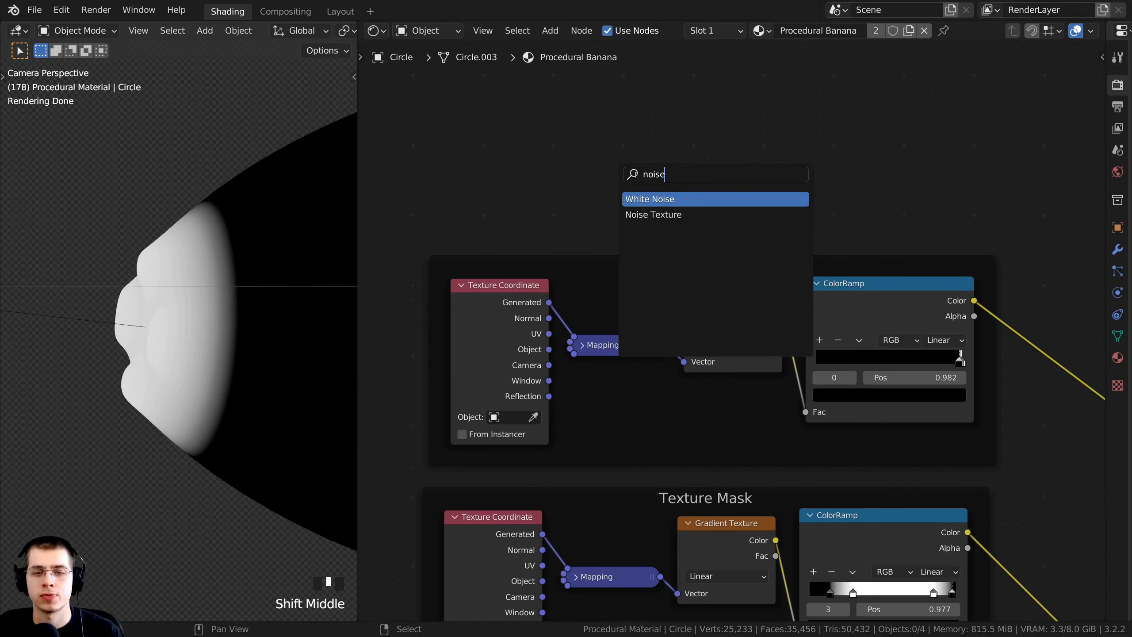
left_click(654, 214)
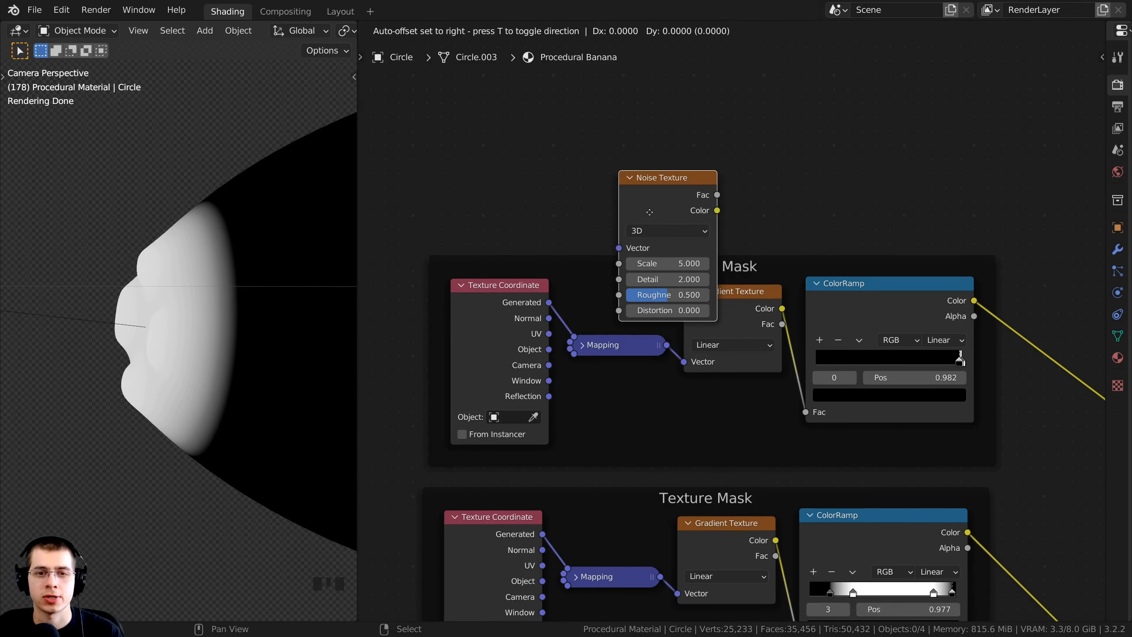
left_click(604, 129)
- Place the Noise Texture above the Mapping node inside the Bottom Mask frame and link Object coordinates to its Vector input
middle_click_drag(487, 313, 567, 308)
left_click_drag(598, 322, 458, 203)
left_click_drag(698, 115, 691, 197)
left_click_drag(696, 345, 693, 403)
left_click_drag(696, 192, 696, 251)
left_click_drag(465, 195, 645, 300)
left_click(711, 231)
scroll(577, 285, "up", 1)
middle_click_drag(697, 231, 627, 255)
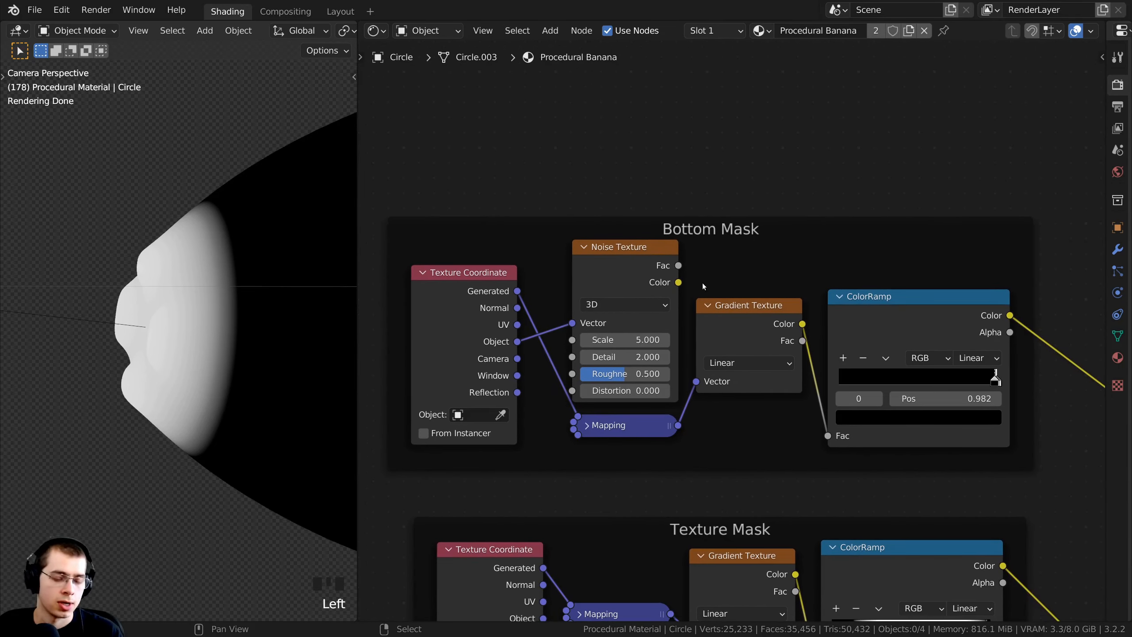
- Preview the Bottom Mask's Noise Texture and set its Scale to 15 and Detail to 15
left_click(621, 252, "ctrl+shift")
scroll(615, 289, "up", 3)
middle_click_drag(611, 300, 627, 273)
left_click(644, 304)
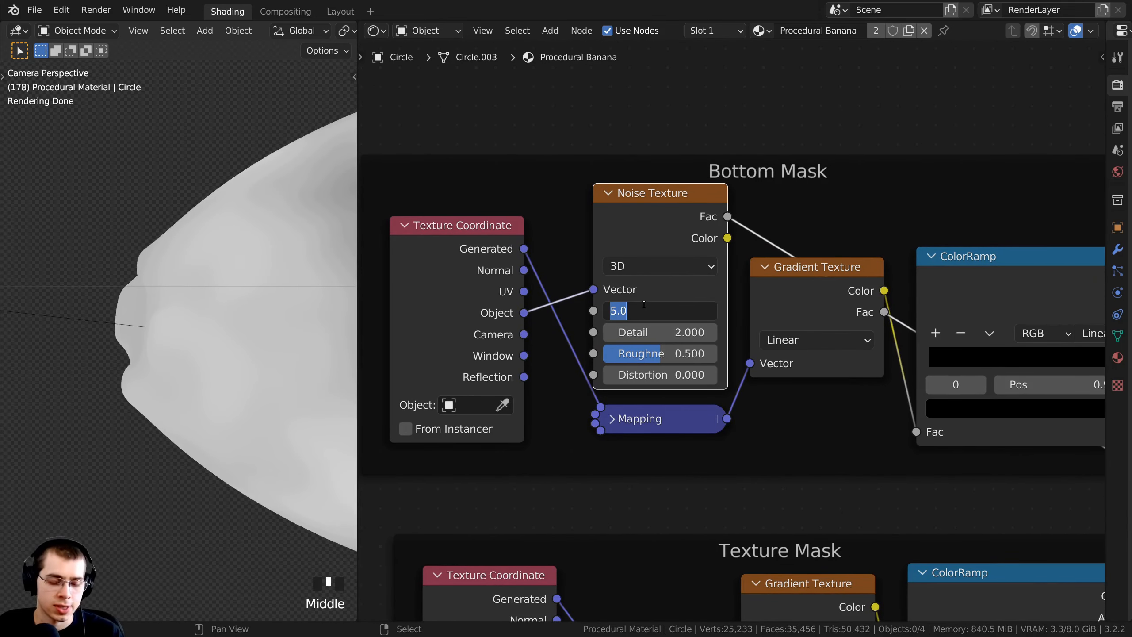
type("15")
key("Return")
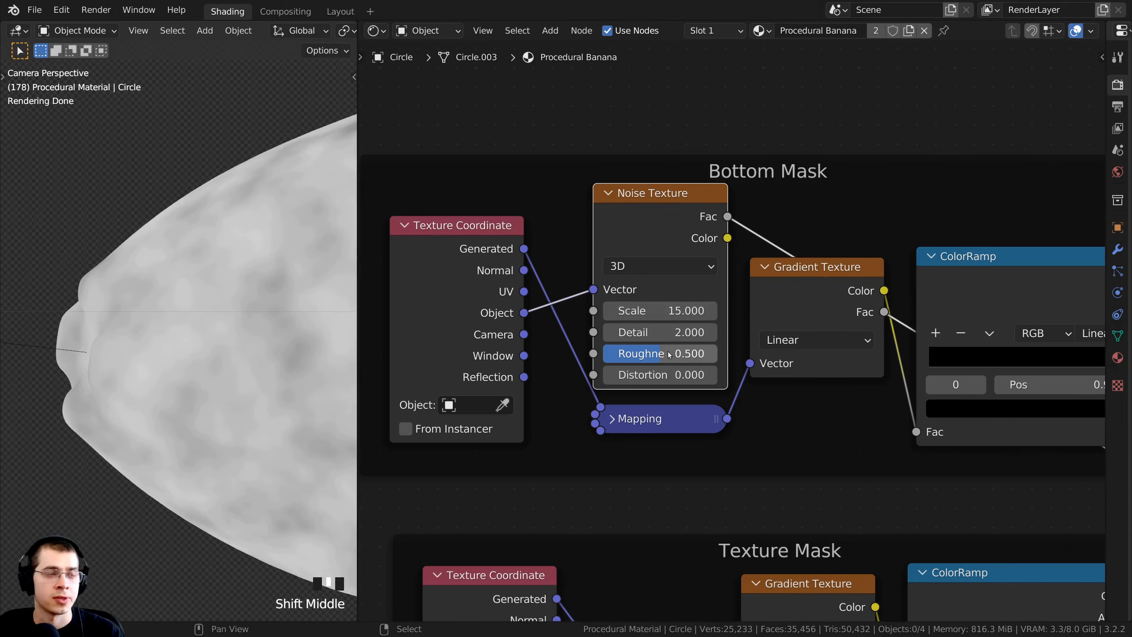
left_click_drag(653, 333, 775, 333)
- Lower the Gradient Texture and shift the ColorRamp away from it to make room in the Bottom Mask frame
middle_click_drag(787, 347, 656, 348)
middle_click_drag(559, 322, 600, 333)
scroll(584, 346, "down", 1)
left_click_drag(674, 309, 681, 367)
middle_click_drag(788, 333, 706, 345)
left_click_drag(731, 306, 905, 298)
- Combine the Bottom Mask's Noise Texture and Gradient Texture with a new Mix node
left_click(462, 242)
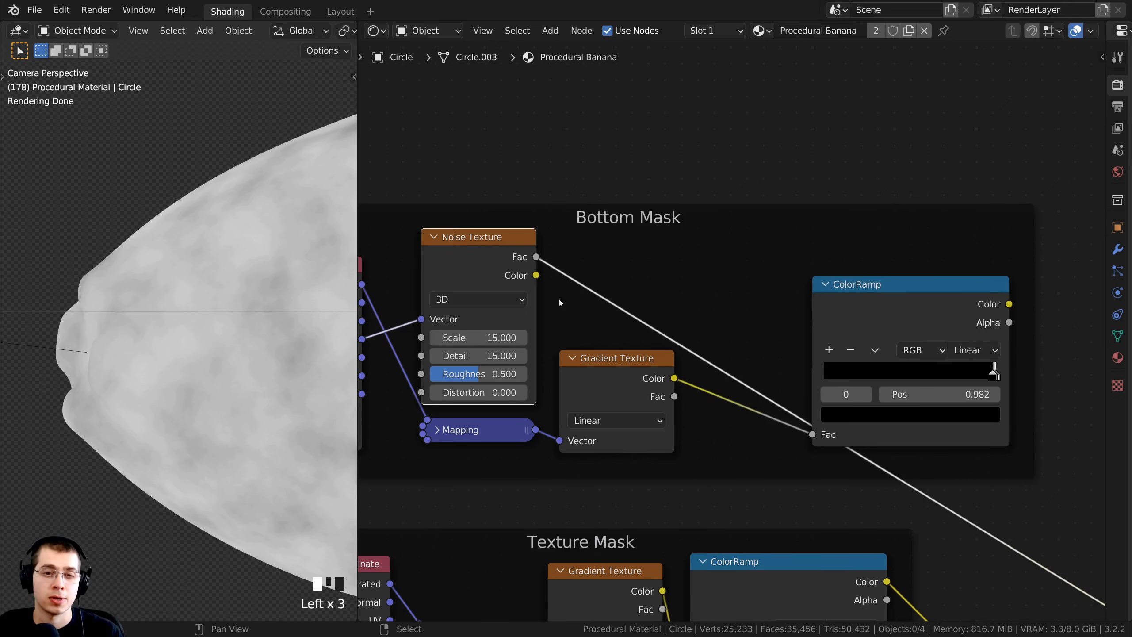
left_click(618, 378)
left_click(859, 308)
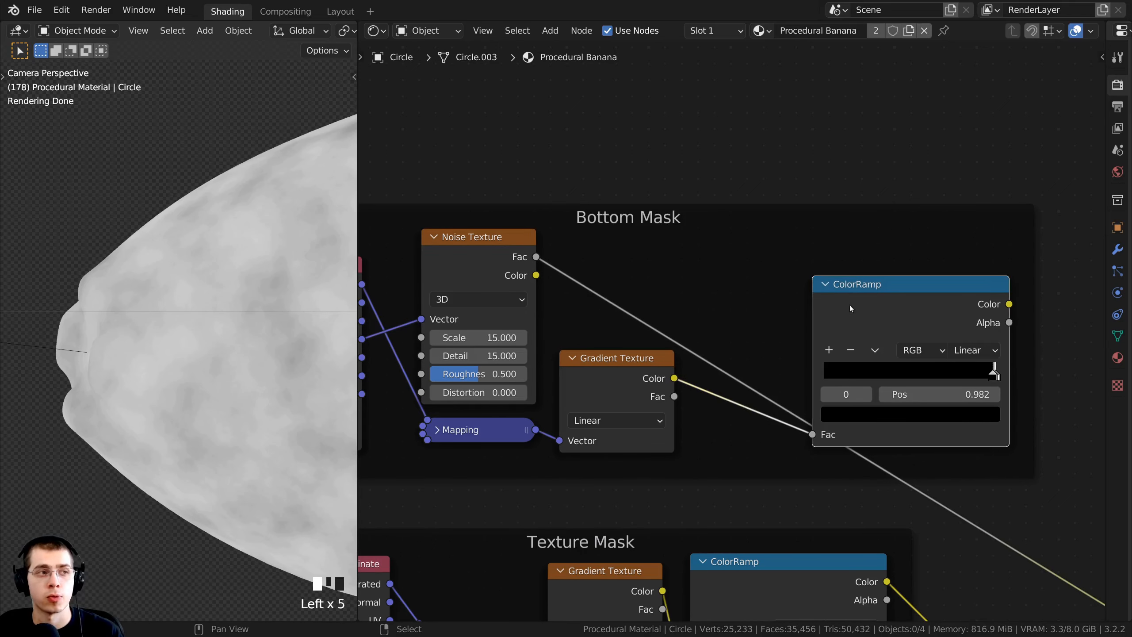
scroll(747, 290, "up", 1)
left_click(453, 250)
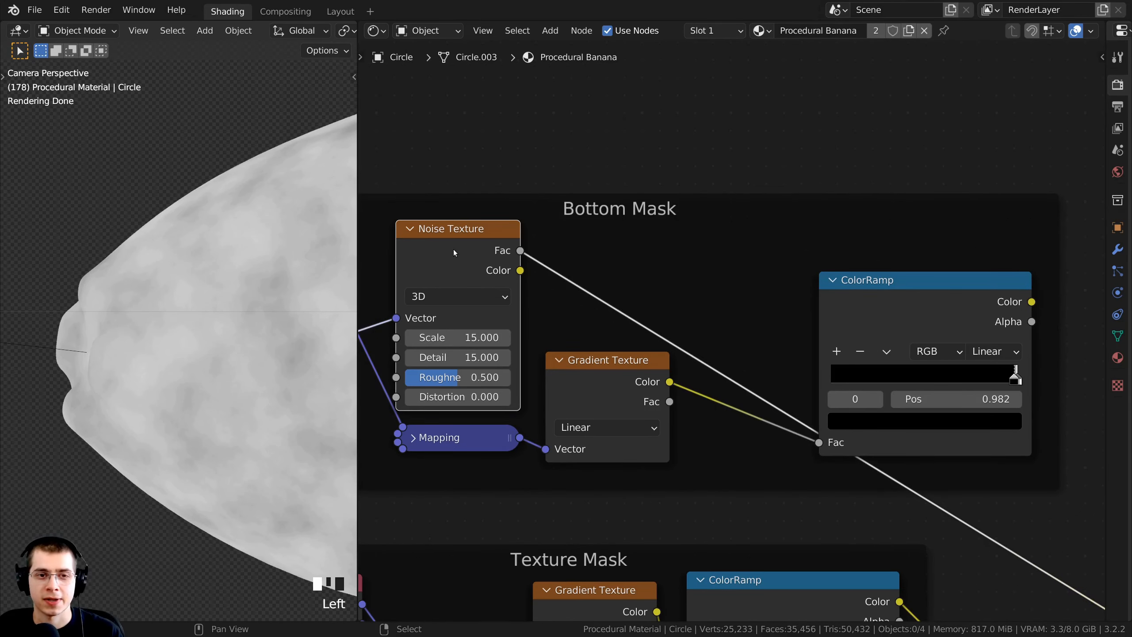
left_click(587, 372, "shift")
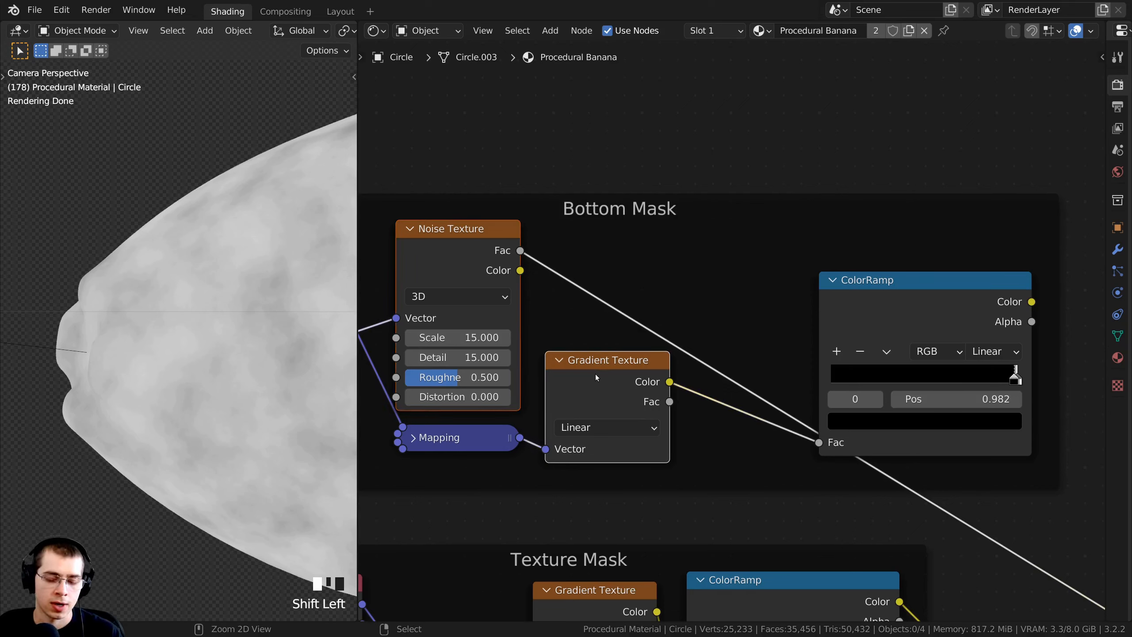
key("ctrl+0")
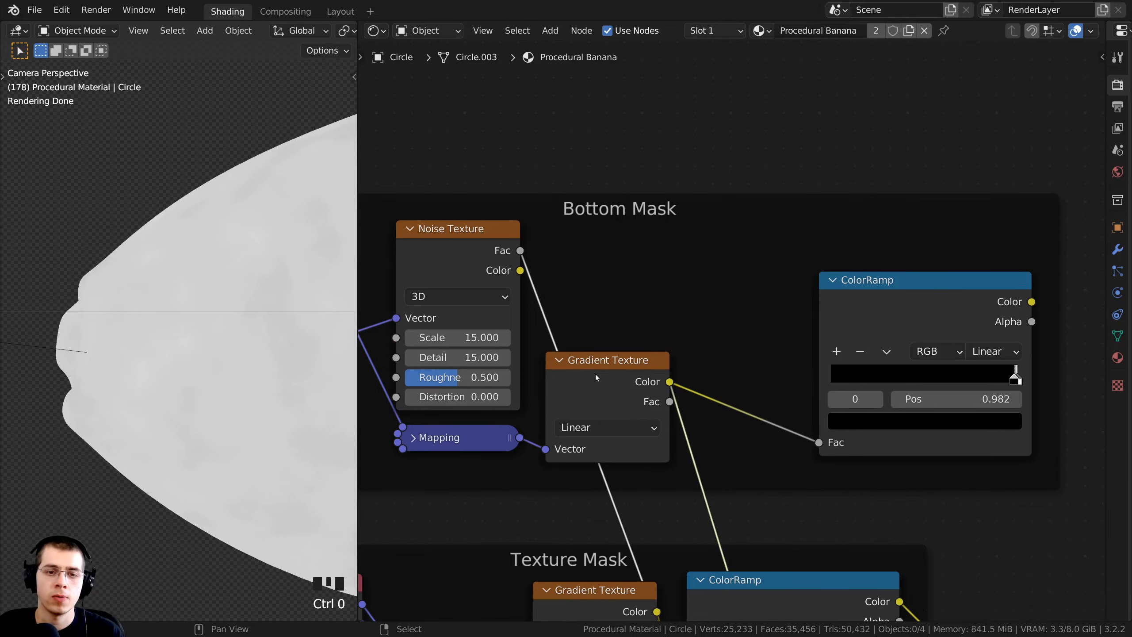
- Bring the new collapsed Mix node from beside the Principled BSDF up into the Bottom Mask frame, next to the Noise Texture
scroll(595, 373, "down", 3)
middle_click_drag(664, 441, 702, 299)
scroll(791, 495, "down", 1)
middle_click_drag(791, 495, 847, 489)
left_click_drag(862, 487, 894, 472)
scroll(794, 449, "down", 2)
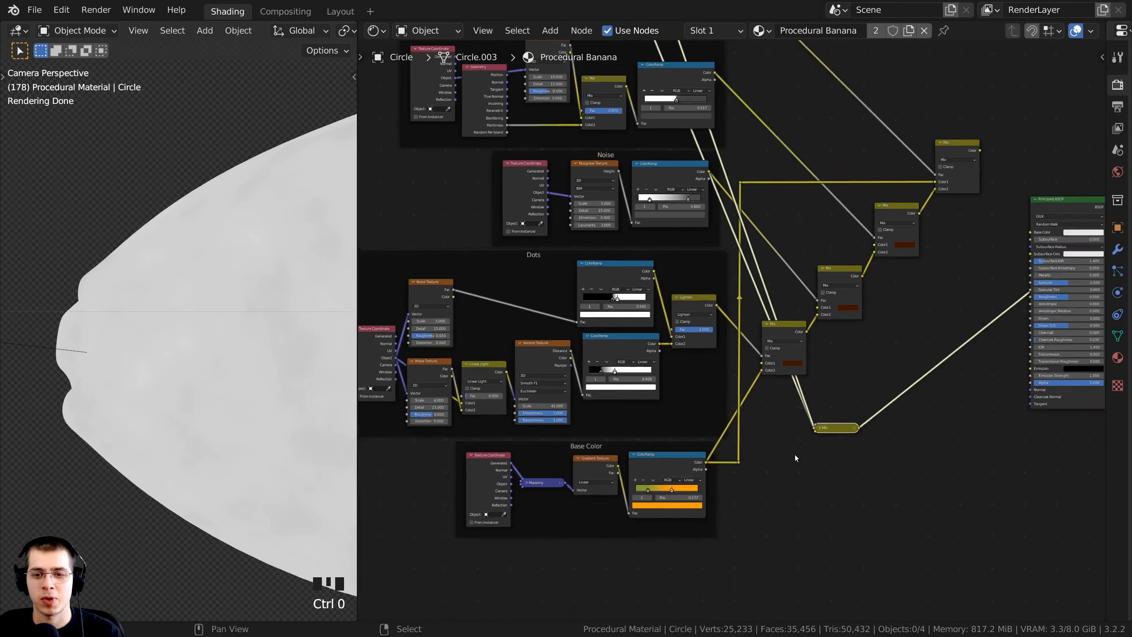
middle_click_drag(794, 449, 816, 578)
left_click_drag(857, 557, 839, 147)
scroll(833, 216, "up", 1)
middle_click_drag(832, 216, 887, 571)
scroll(886, 571, "up", 3)
left_click_drag(897, 482, 622, 213)
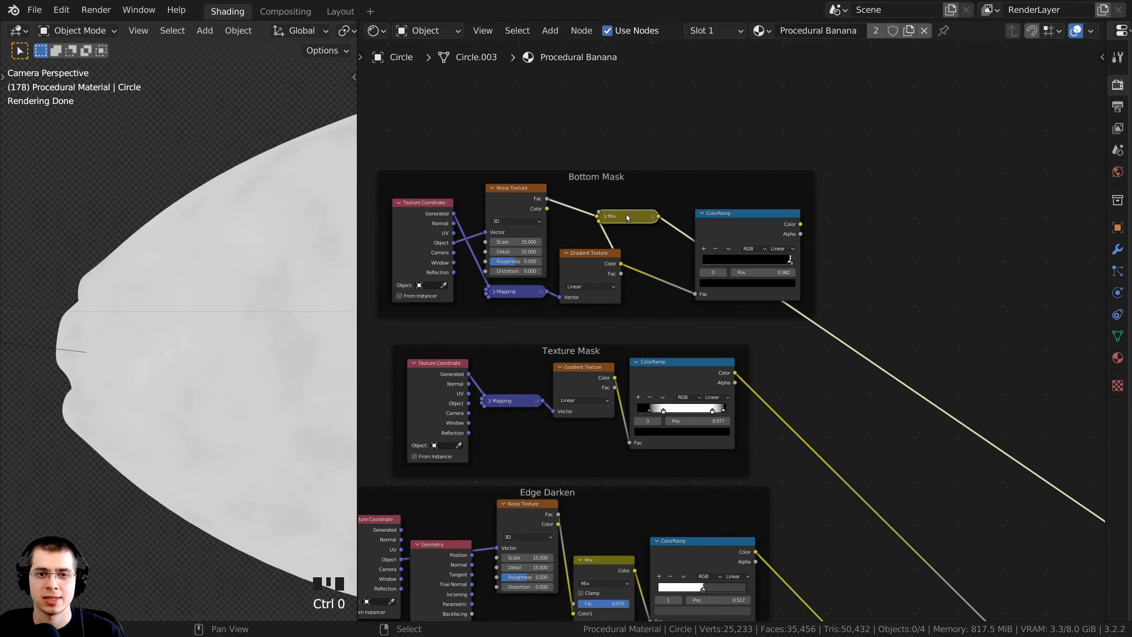
- Expand the Bottom Mask's Mix node, make room beside it, and link its Color output to the ColorRamp's Fac
middle_click_drag(618, 204, 633, 274)
scroll(633, 274, "up", 4)
left_click_drag(619, 236, 558, 239)
middle_click_drag(552, 289, 582, 253)
scroll(581, 254, "up", 5)
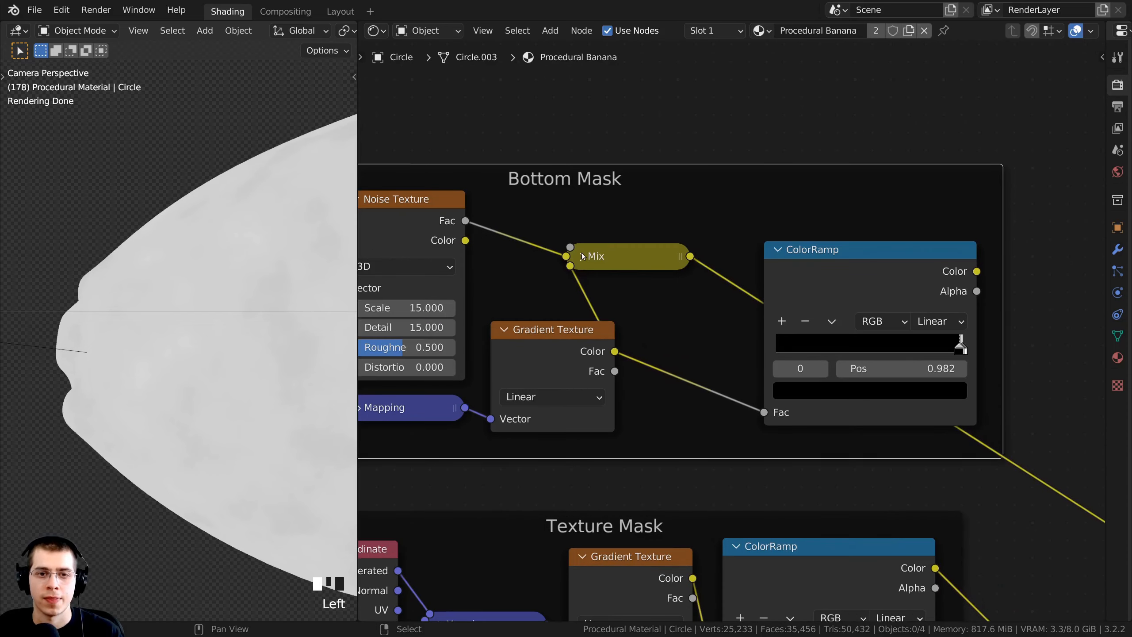
left_click(581, 254)
left_click_drag(827, 263, 949, 259)
left_click_drag(660, 269, 883, 407)
- Arrange the Mix, ColorRamp and Gradient Texture nodes neatly within the Bottom Mask frame
left_click(720, 237)
left_click_drag(720, 237, 733, 300)
left_click_drag(928, 258, 837, 251)
middle_click_drag(730, 266, 754, 276)
left_click_drag(731, 279, 717, 247)
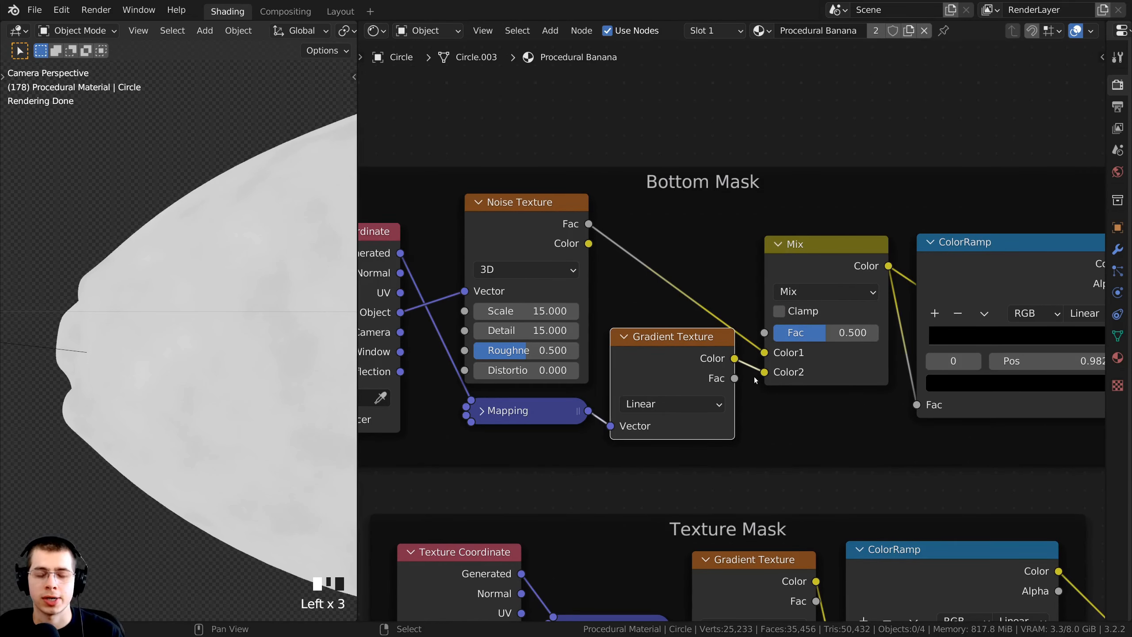
- Preview the noise-mixed Bottom Mask ColorRamp output on the whole banana
middle_click_drag(759, 363, 660, 366)
scroll(668, 359, "down", 4)
middle_click_drag(717, 326, 690, 335)
scroll(695, 325, "up", 1)
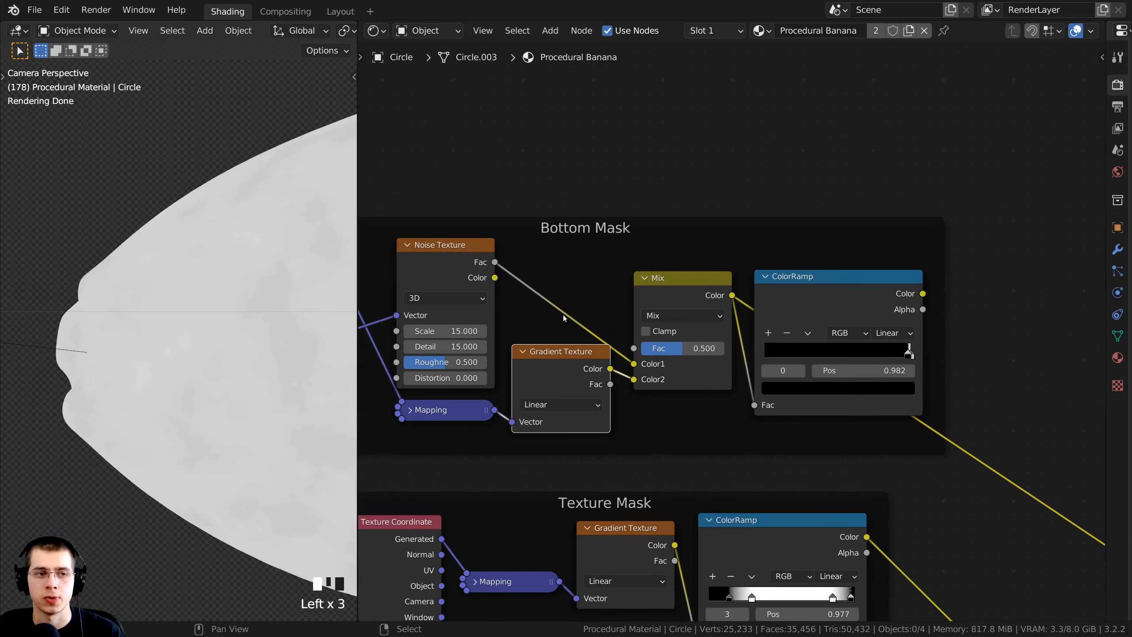
left_click(840, 304, "ctrl+shift")
scroll(200, 366, "down", 6)
middle_click_drag(200, 366, 125, 400, "shift")
scroll(215, 355, "down", 2)
scroll(228, 324, "down", 5)
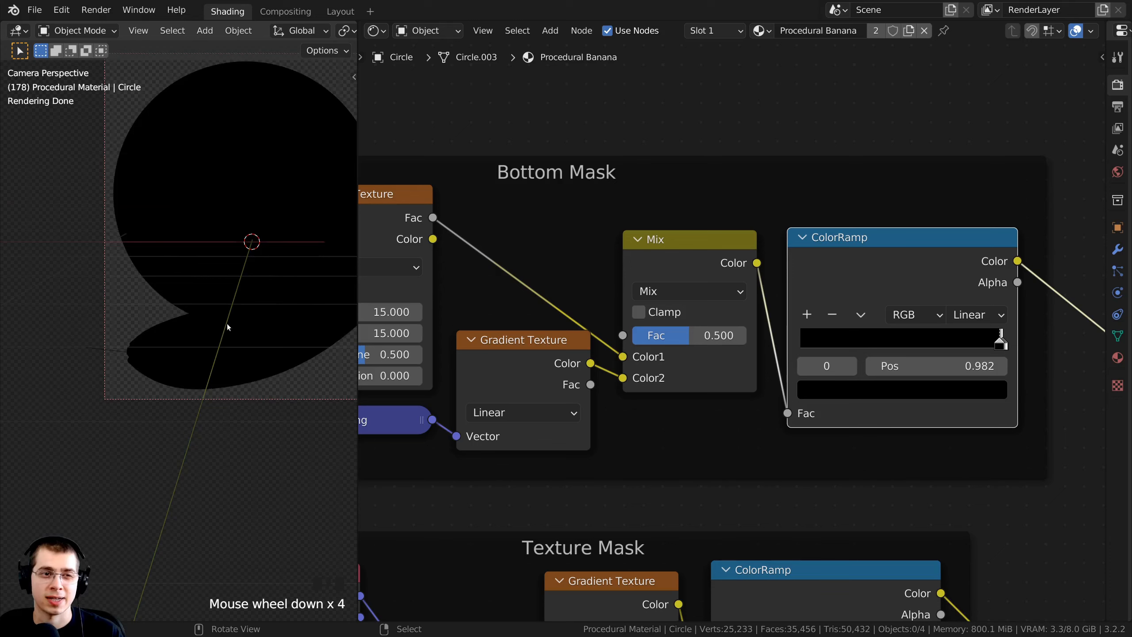
scroll(232, 306, "up", 3)
- Move the Bottom Mask ColorRamp's black stop to 0.418 and set the Mix node's Fac to 0.970
left_click_drag(992, 337, 862, 347)
middle_click_drag(267, 294, 249, 309, "shift")
scroll(663, 272, "up", 2)
left_click_drag(669, 336, 772, 336)
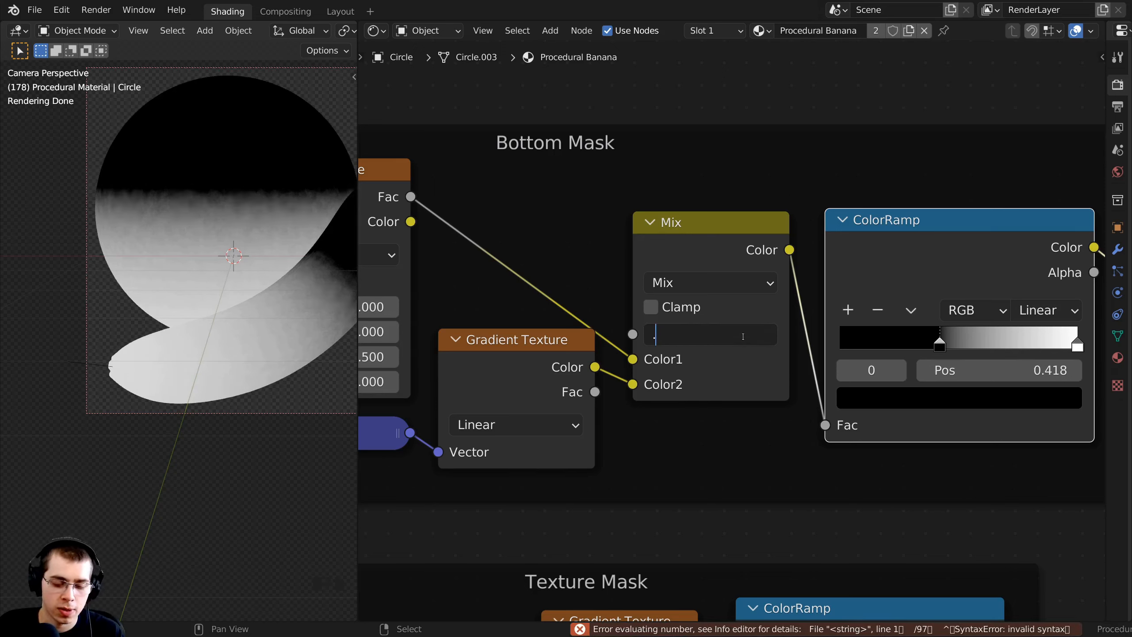
type("7")
key("Return")
- Inspect the noisy mask edge and move the ColorRamp's black stop to 0.849 to confine white to the bottom end
scroll(172, 385, "up", 6)
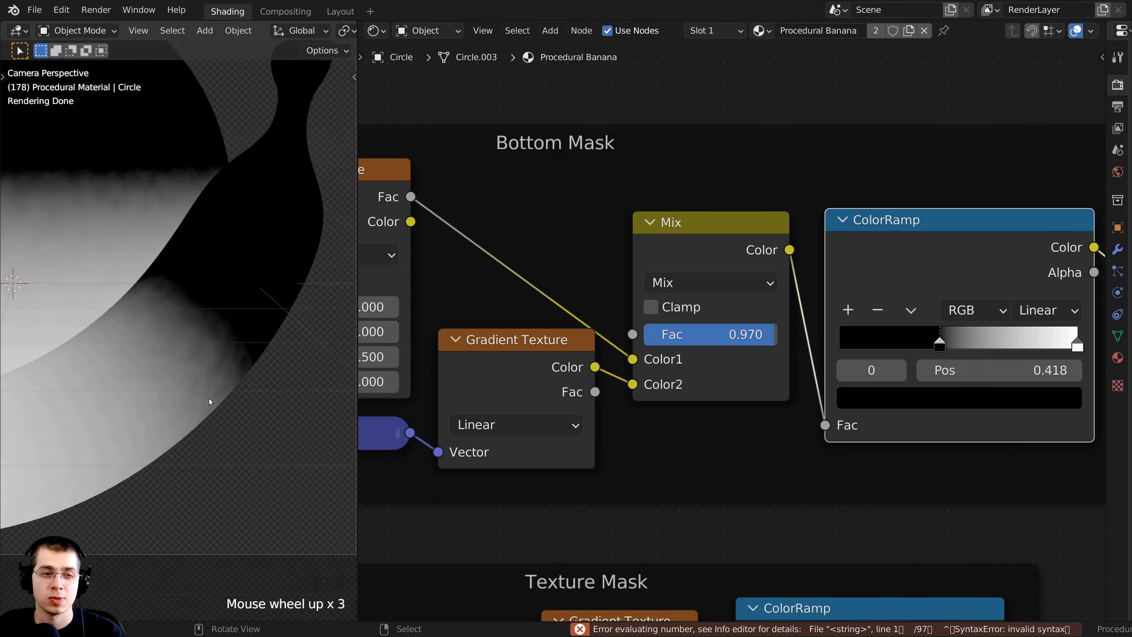
scroll(113, 362, "down", 4)
middle_click_drag(114, 362, 197, 379, "shift")
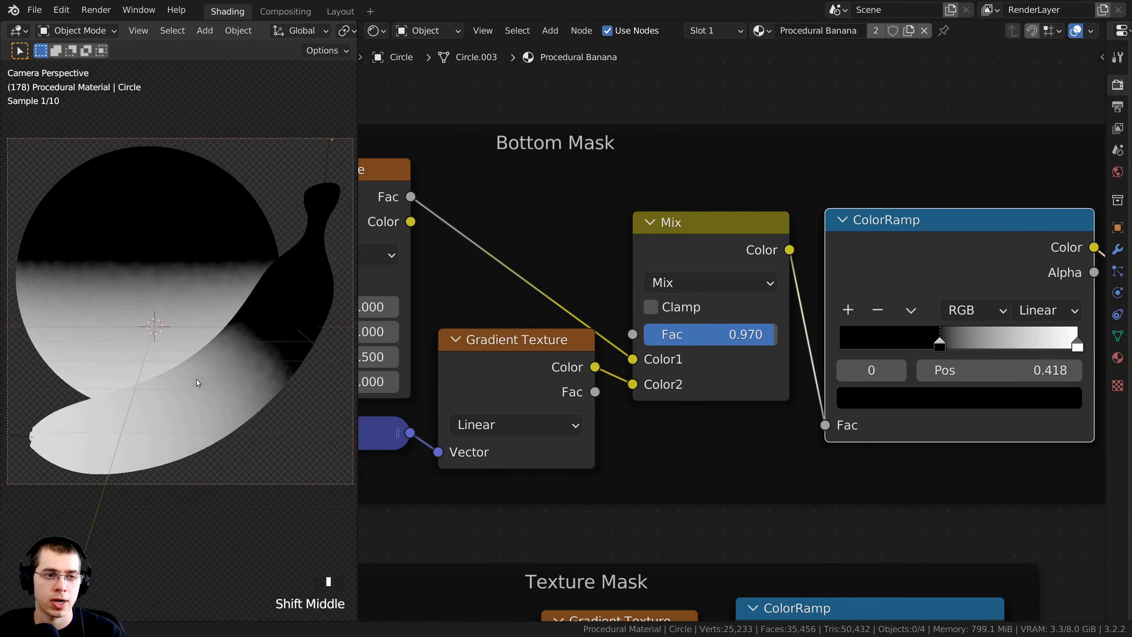
scroll(106, 210, "up", 3)
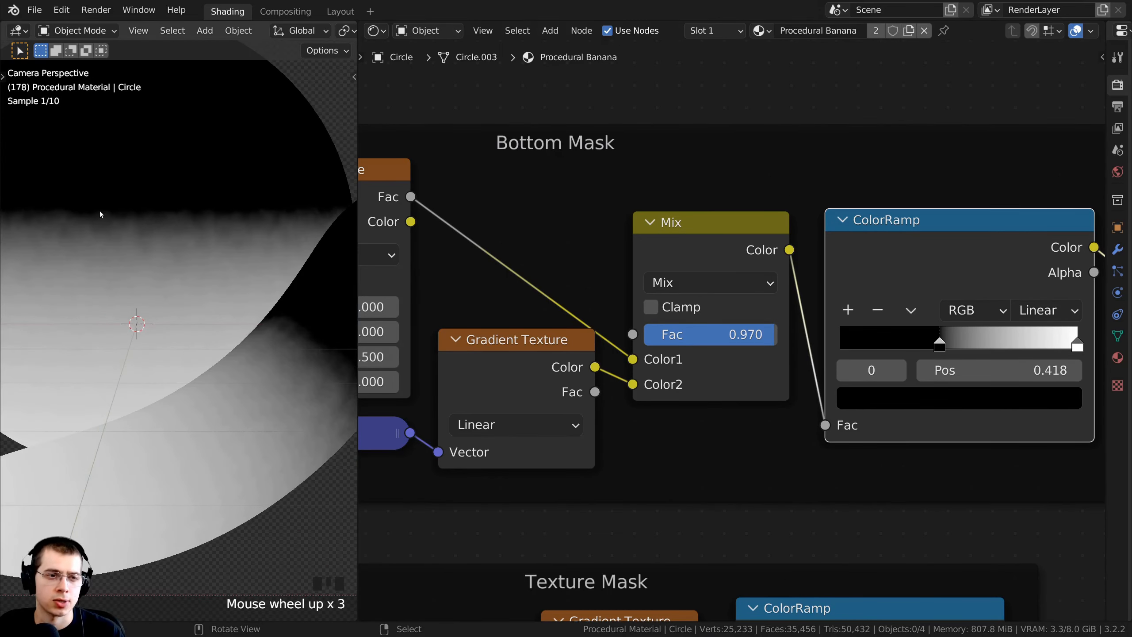
middle_click_drag(187, 280, 199, 257, "shift")
middle_click_drag(1073, 337, 851, 307)
left_click_drag(770, 338, 898, 341)
middle_click_drag(173, 440, 267, 419, "shift")
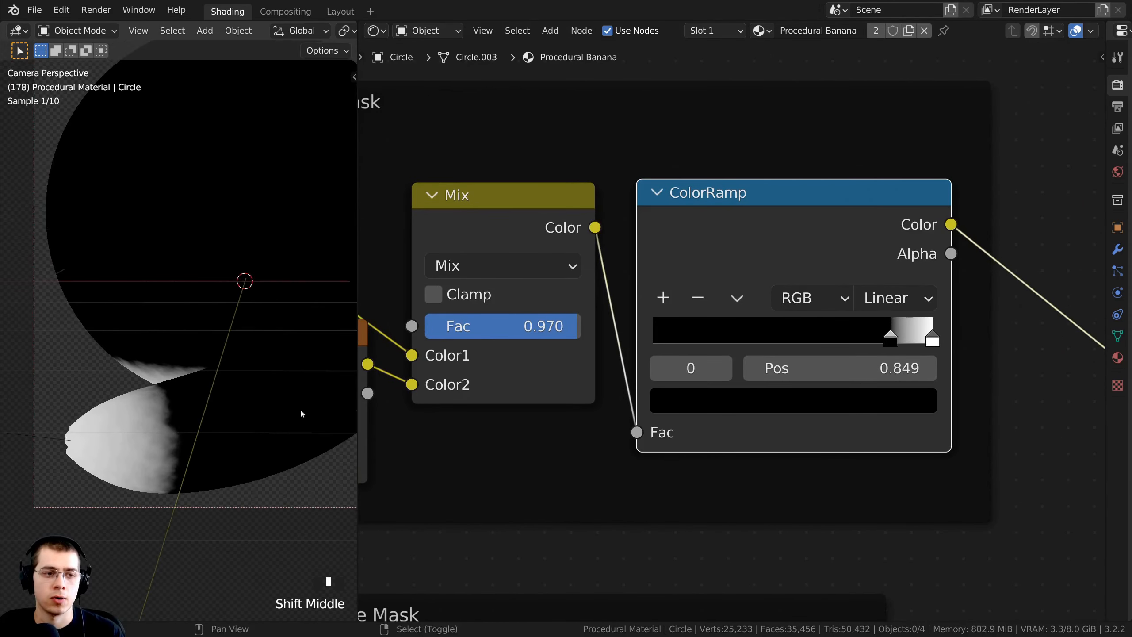
- Move the Bottom Mask ColorRamp's black stop to 0.961 to tighten the white area around the bottom tip
left_click_drag(900, 335, 929, 341)
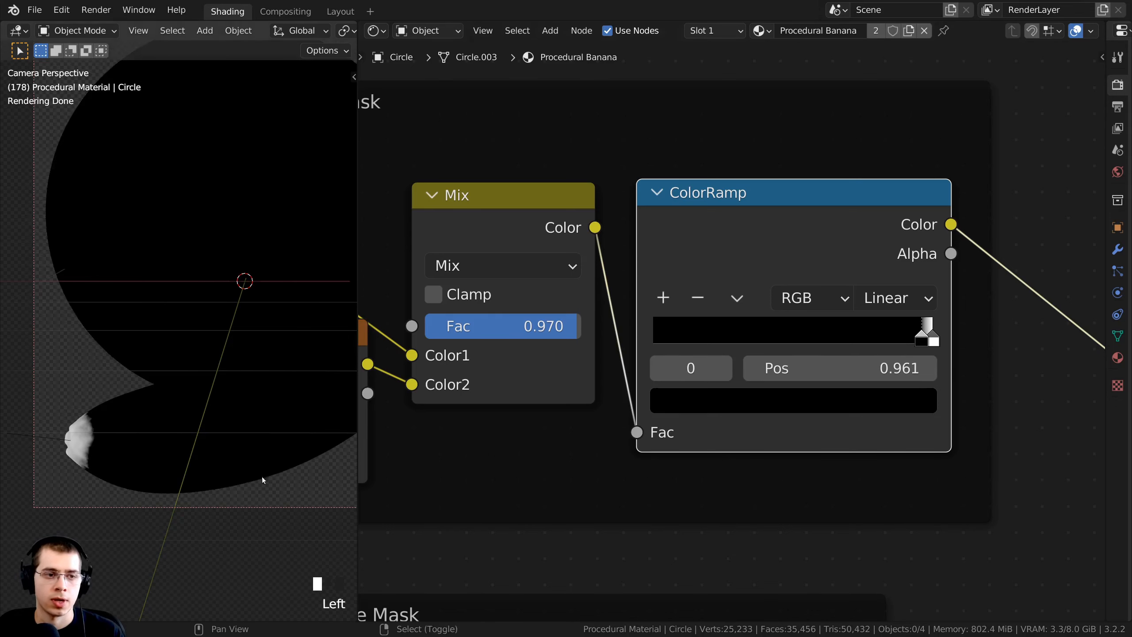
scroll(308, 419, "up", 3)
middle_click_drag(308, 420, 227, 386, "shift")
scroll(221, 318, "up", 4)
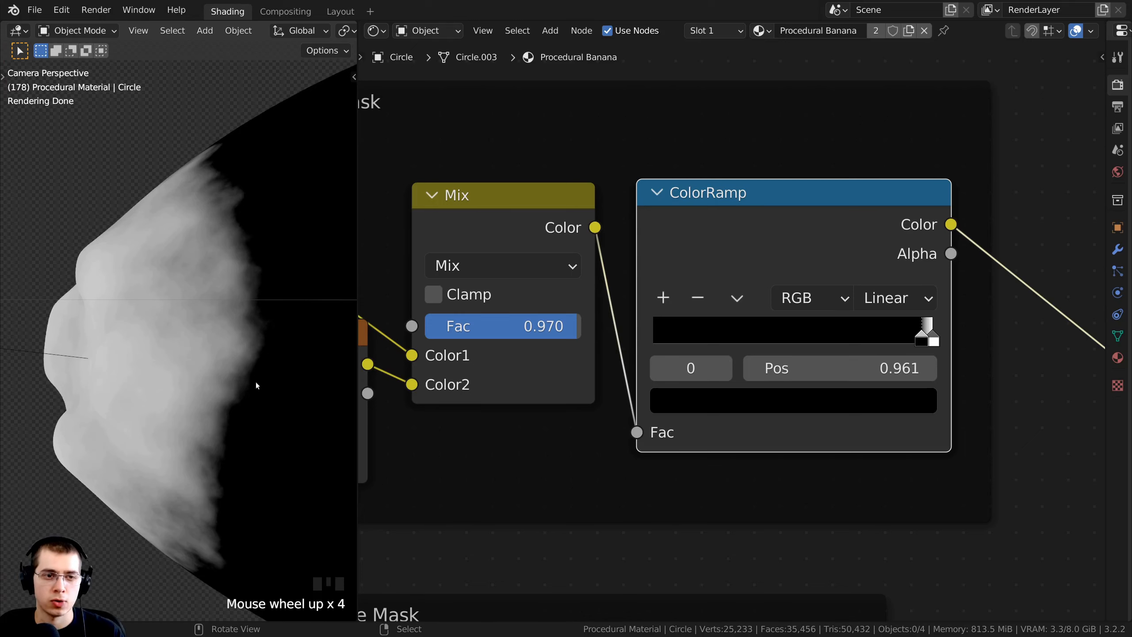
- Move the Bottom Mask ColorRamp's white stop to 0.979 to brighten the tip and check its edge
middle_click_drag(940, 332, 862, 331)
scroll(862, 331, "up", 3)
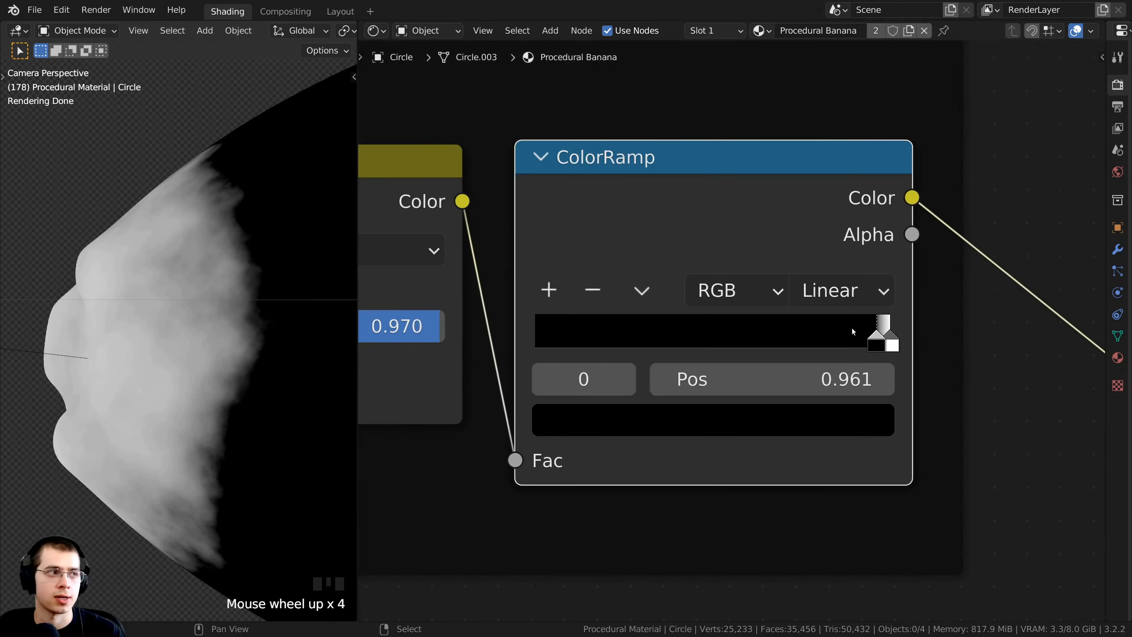
scroll(870, 337, "up", 1)
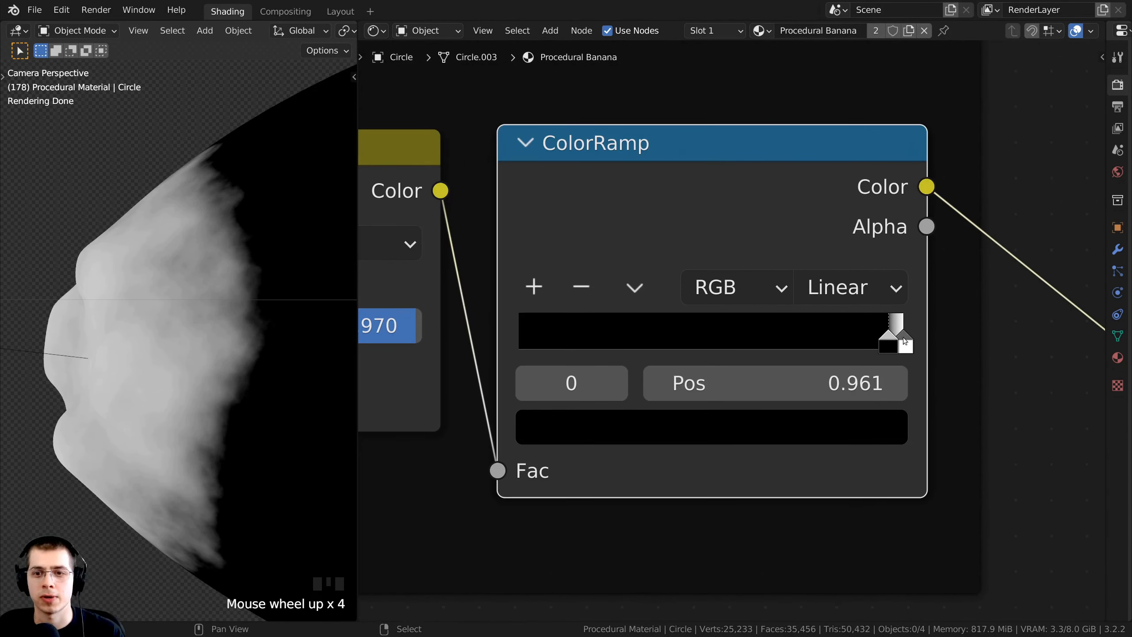
left_click(905, 341)
left_click_drag(900, 341, 885, 339)
left_click(897, 338)
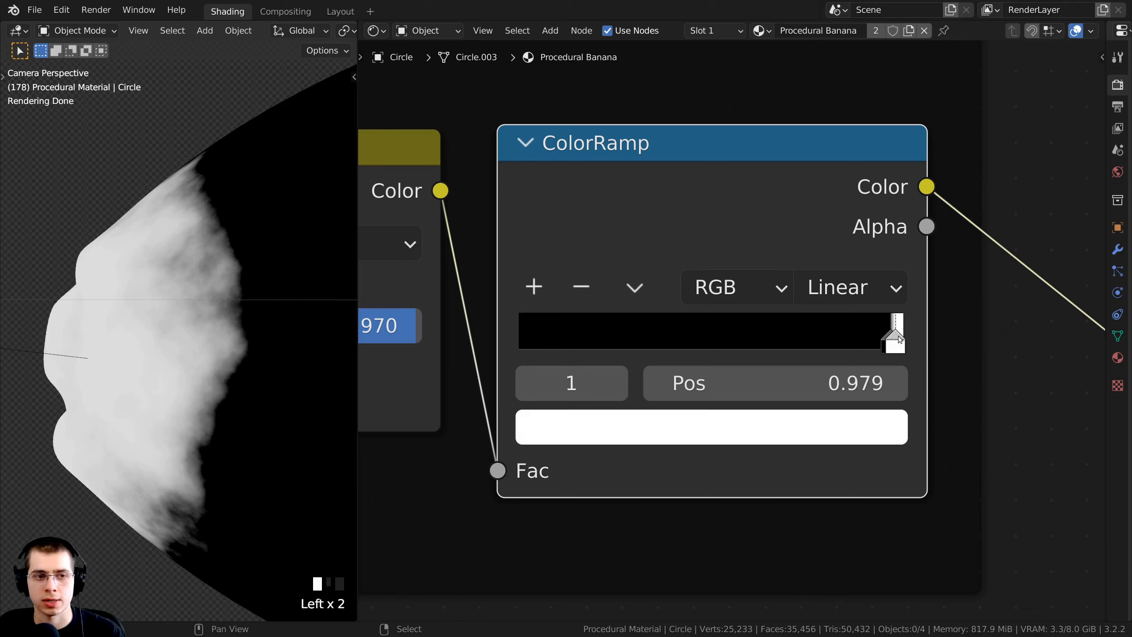
scroll(223, 356, "down", 13)
scroll(221, 360, "up", 9)
scroll(221, 360, "up", 4)
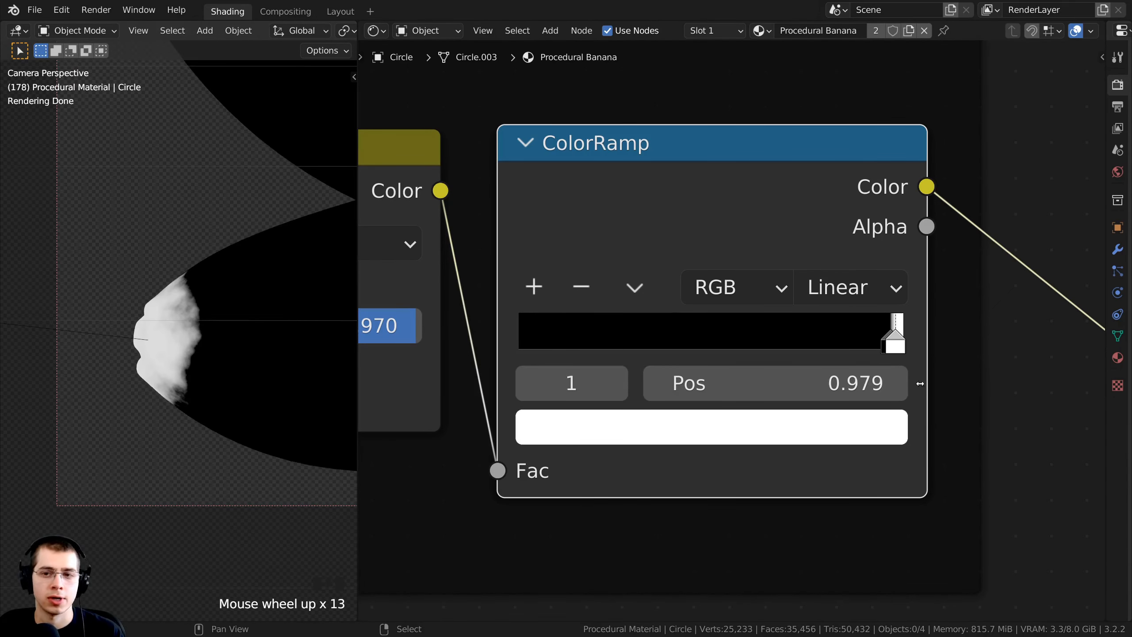
- Sharpen the Bottom Mask edge by setting the ColorRamp's black stop to 0.969 and white stop to 0.977
left_click_drag(885, 340, 886, 340)
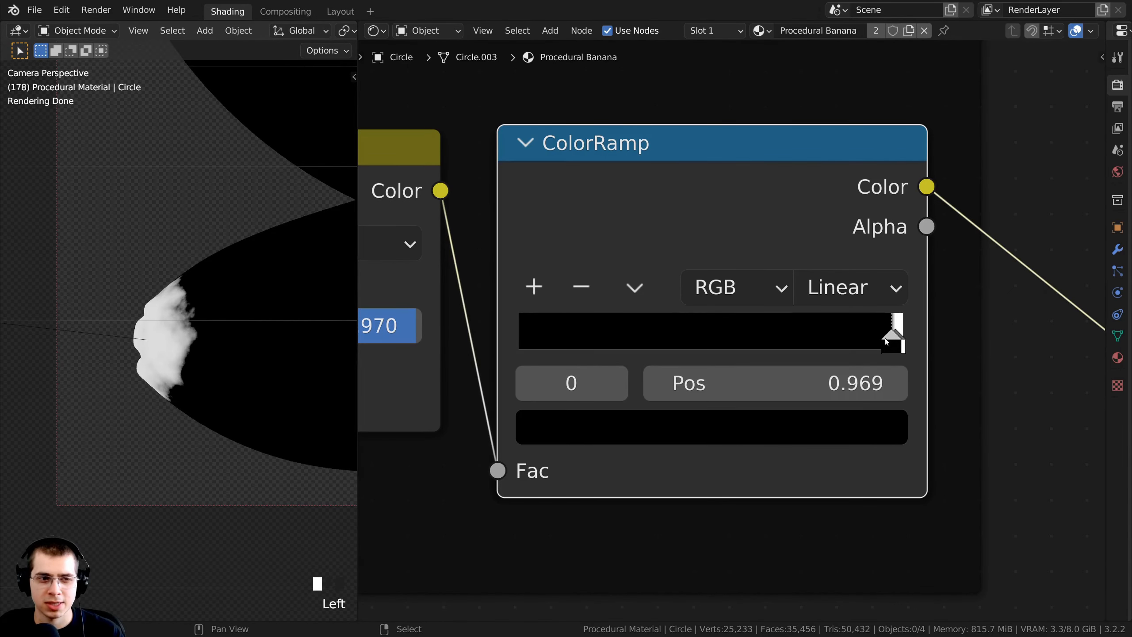
scroll(279, 342, "down", 8)
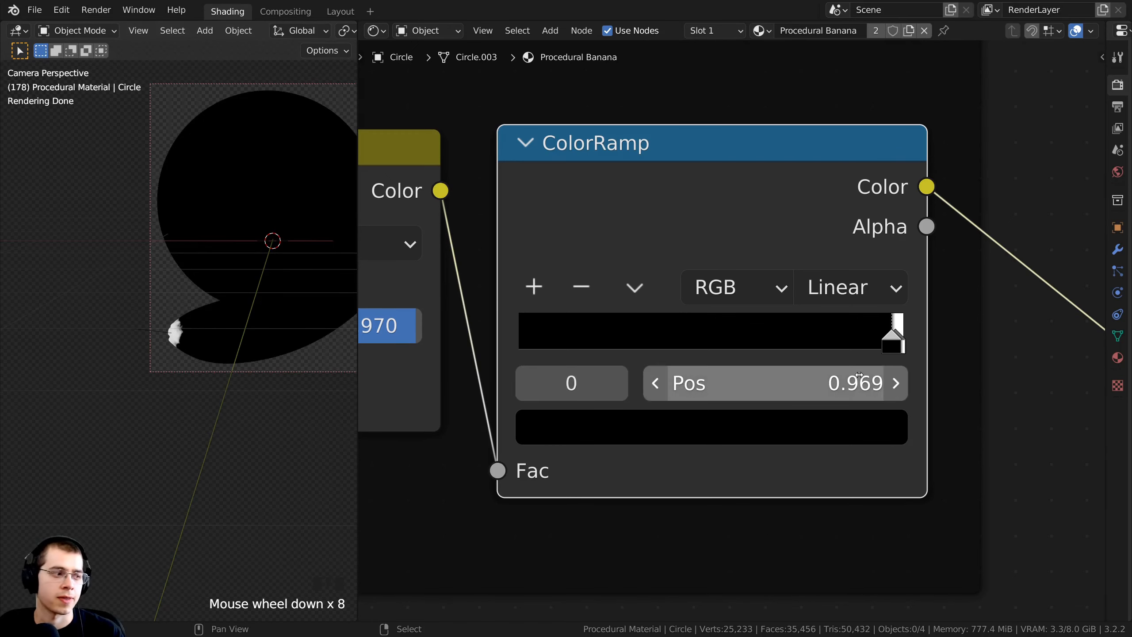
middle_click_drag(862, 366, 829, 362)
scroll(90, 378, "up", 3)
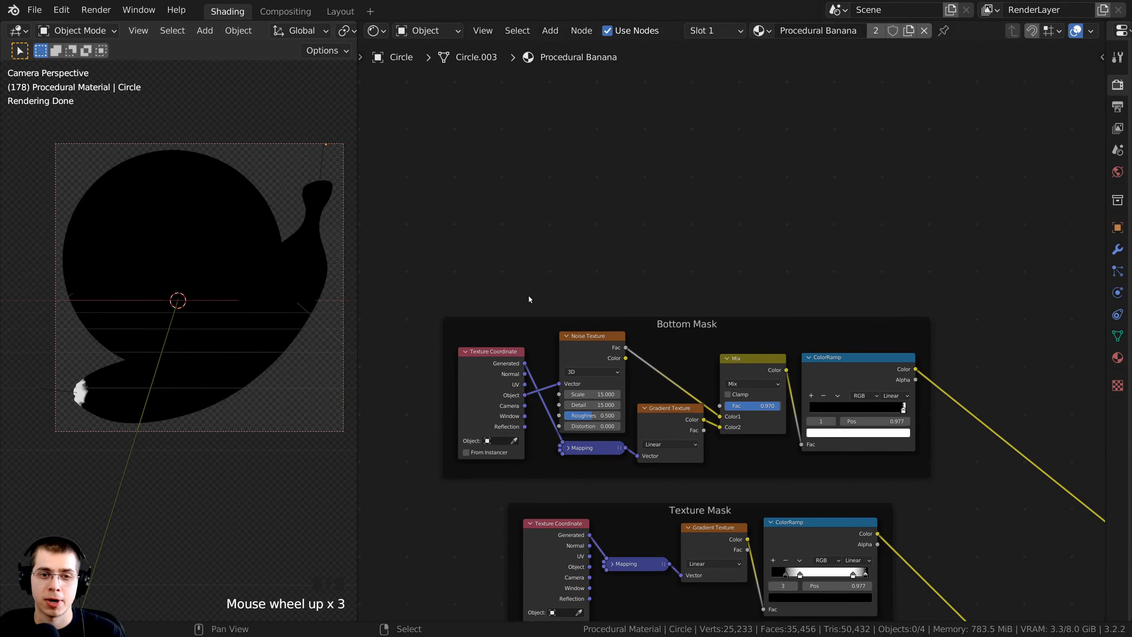
- Duplicate the whole Bottom Mask frame with its nodes and place the copy directly above the original
middle_click_drag(709, 288, 708, 283)
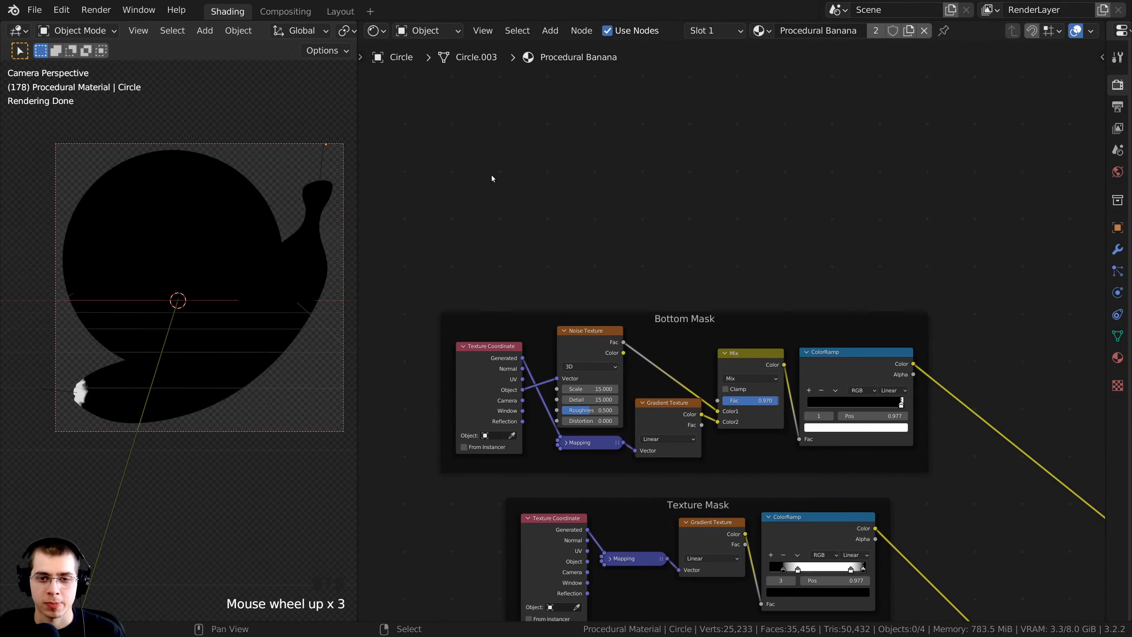
left_click_drag(420, 164, 969, 482)
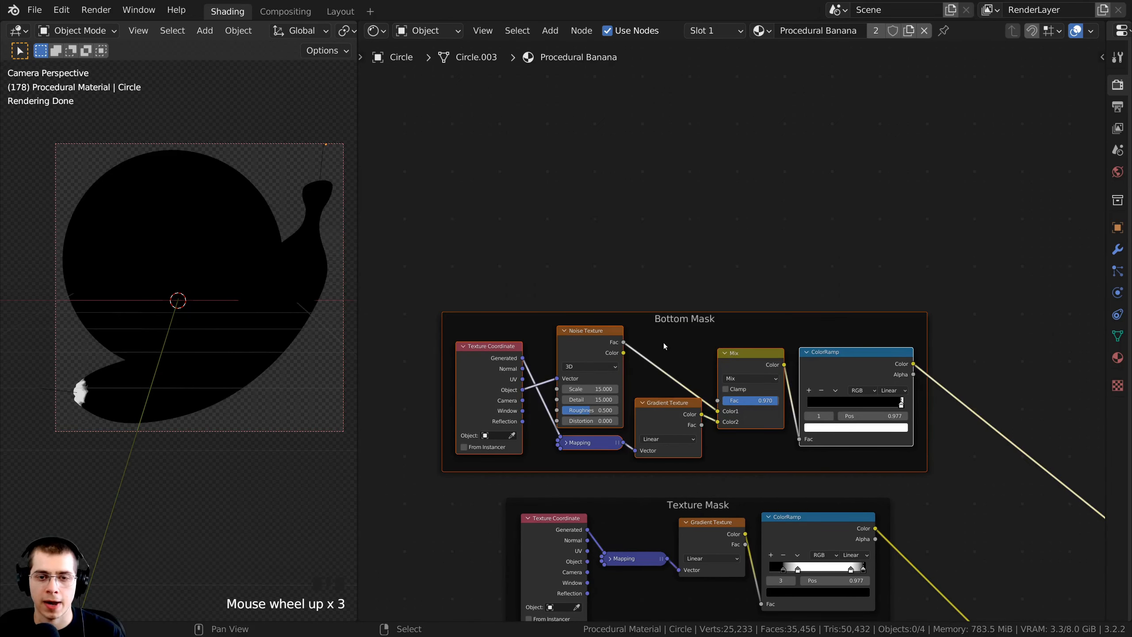
middle_click_drag(664, 342, 666, 352)
key("shift+d")
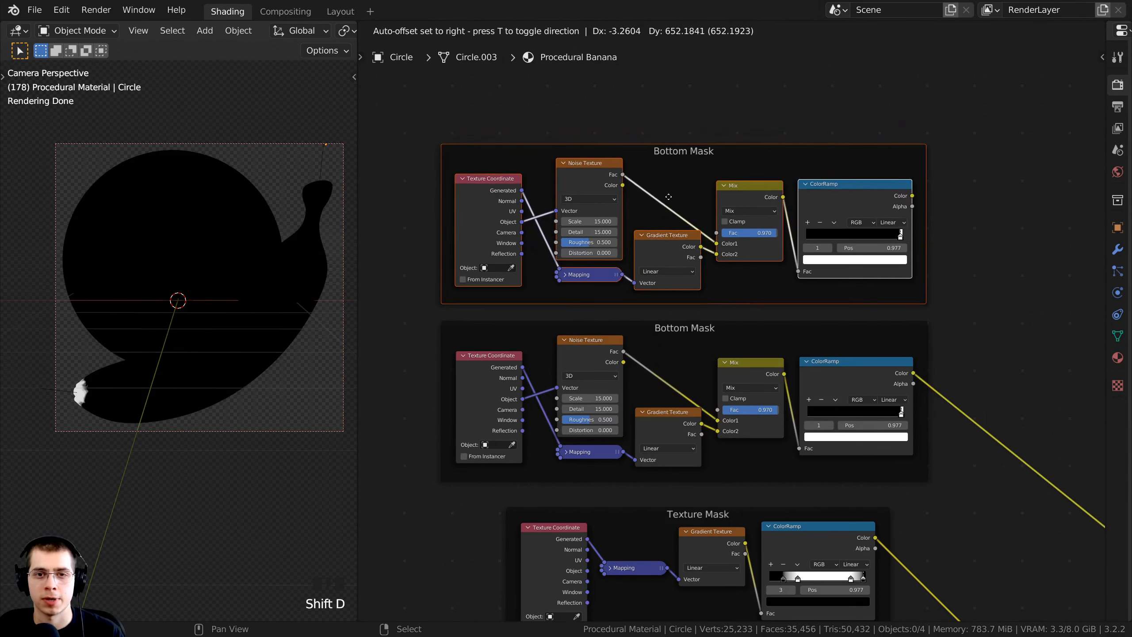
left_click(669, 197)
left_click(552, 190)
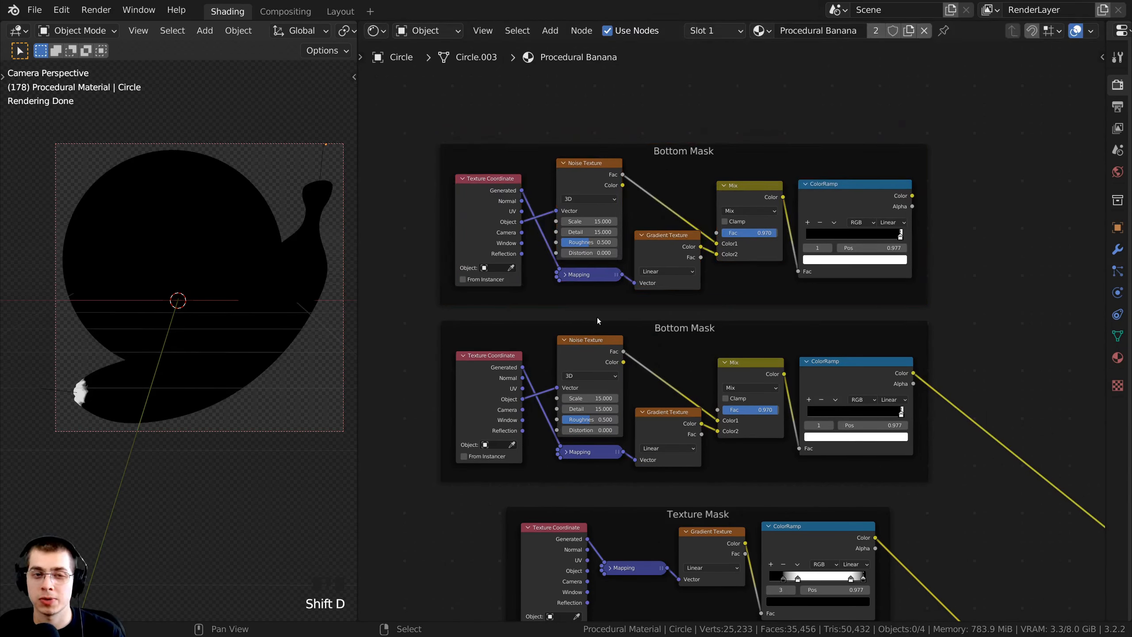
- Preview the duplicated frame's ColorRamp output on the banana's stem
scroll(313, 213, "up", 2)
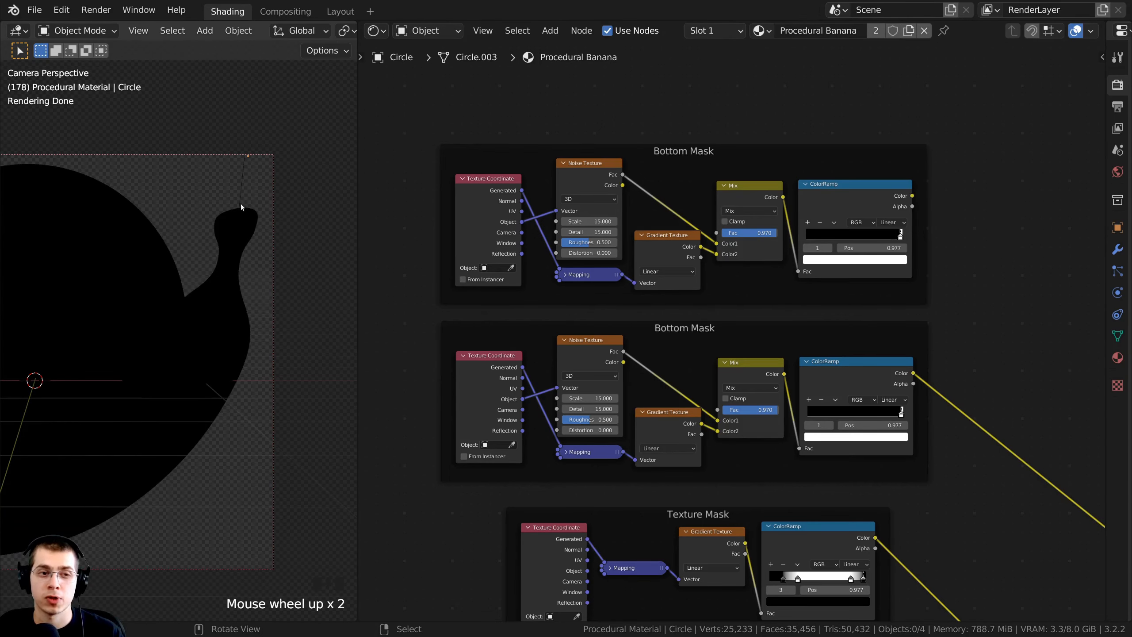
scroll(214, 252, "up", 1)
middle_click_drag(189, 296, 149, 289, "shift")
middle_click_drag(811, 267, 711, 289)
scroll(695, 358, "up", 5)
left_click(806, 282, "ctrl+shift")
scroll(767, 294, "down", 2)
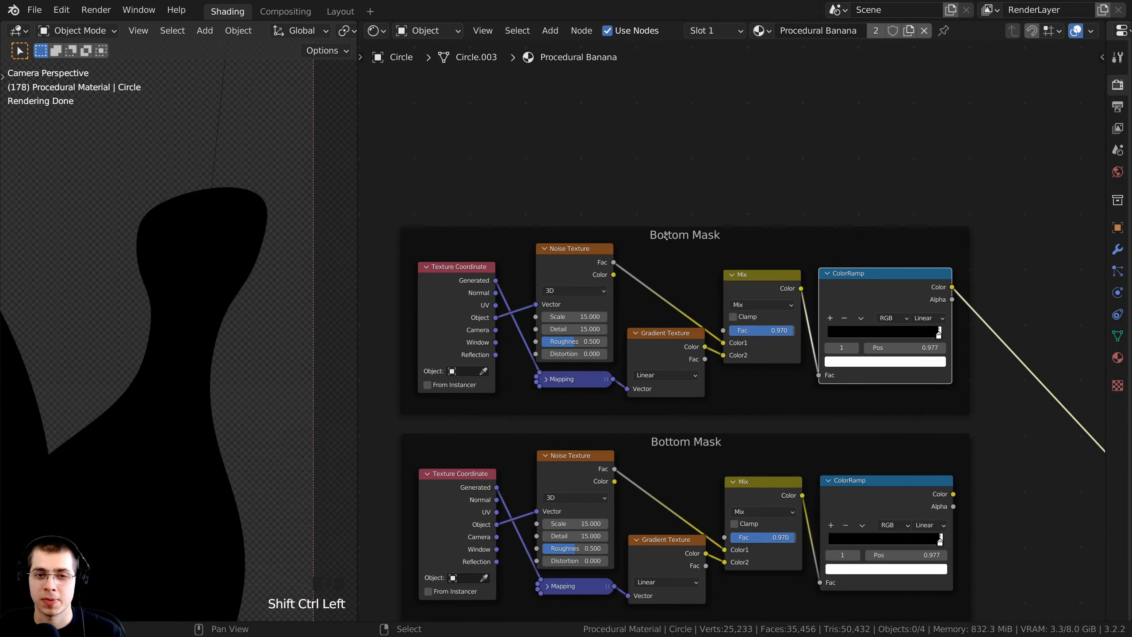
- Rename the duplicated frame as Stem Mask
left_click(666, 235)
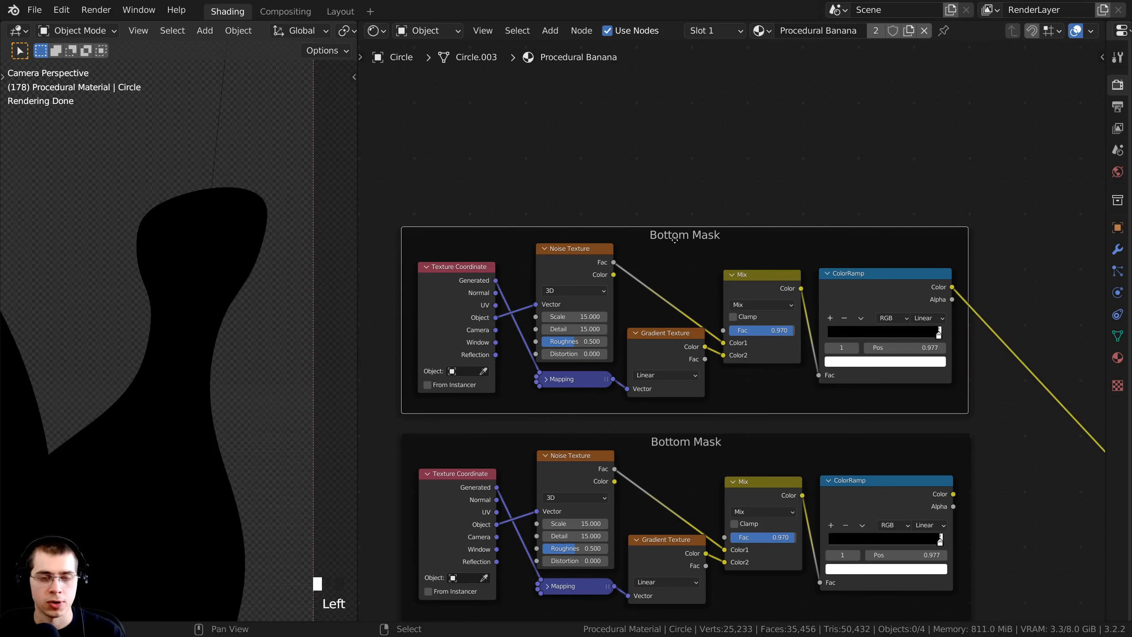
key("F2")
key("Left")
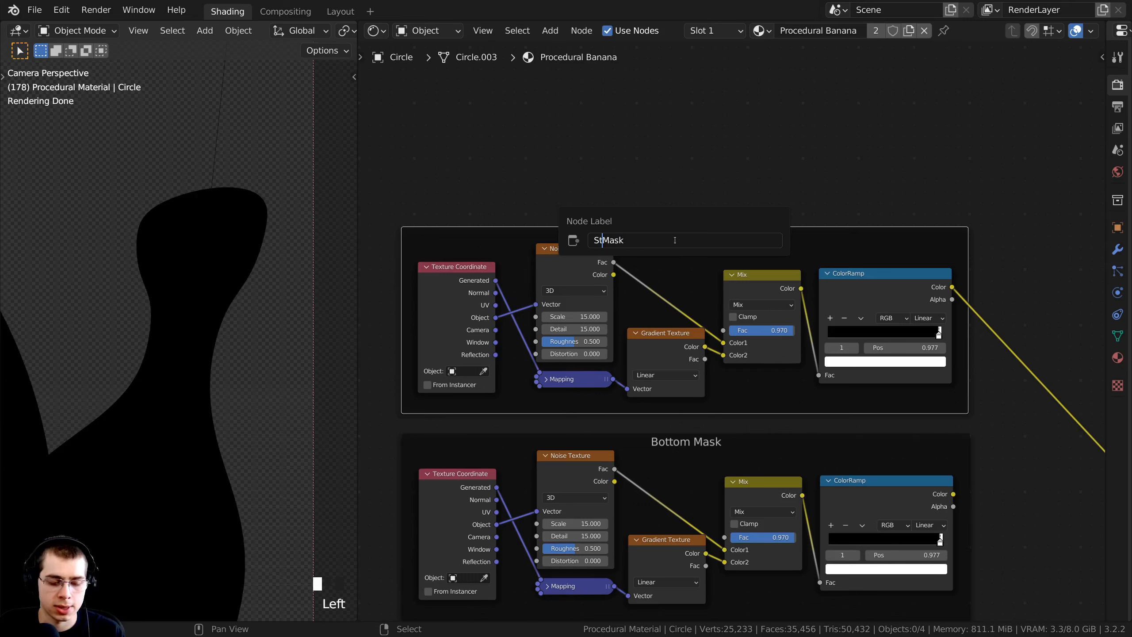
type("Stem")
key("Return")
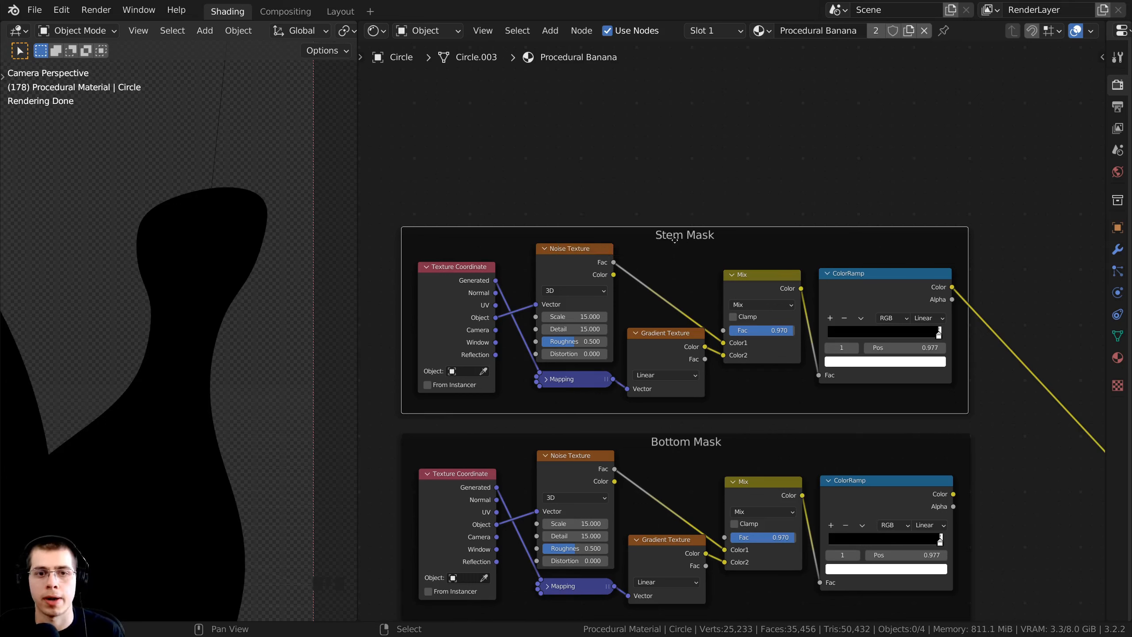
- Reverse the Stem Mask ColorRamp so white comes before black, with the white stop at 0.049
scroll(565, 228, "down", 2)
scroll(641, 269, "up", 5)
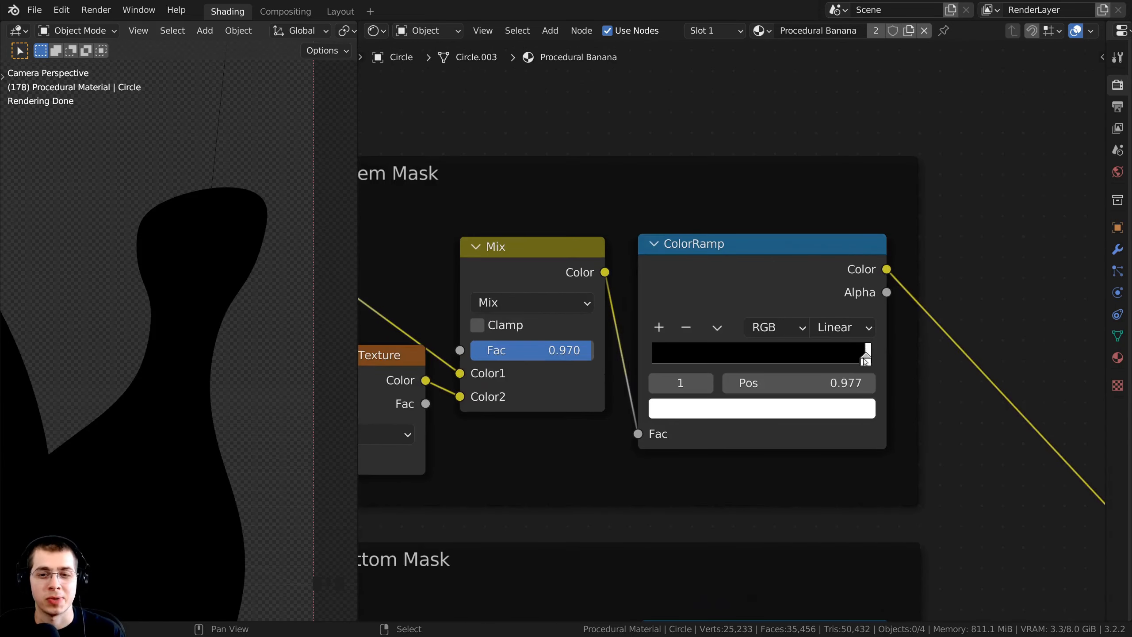
left_click(865, 360)
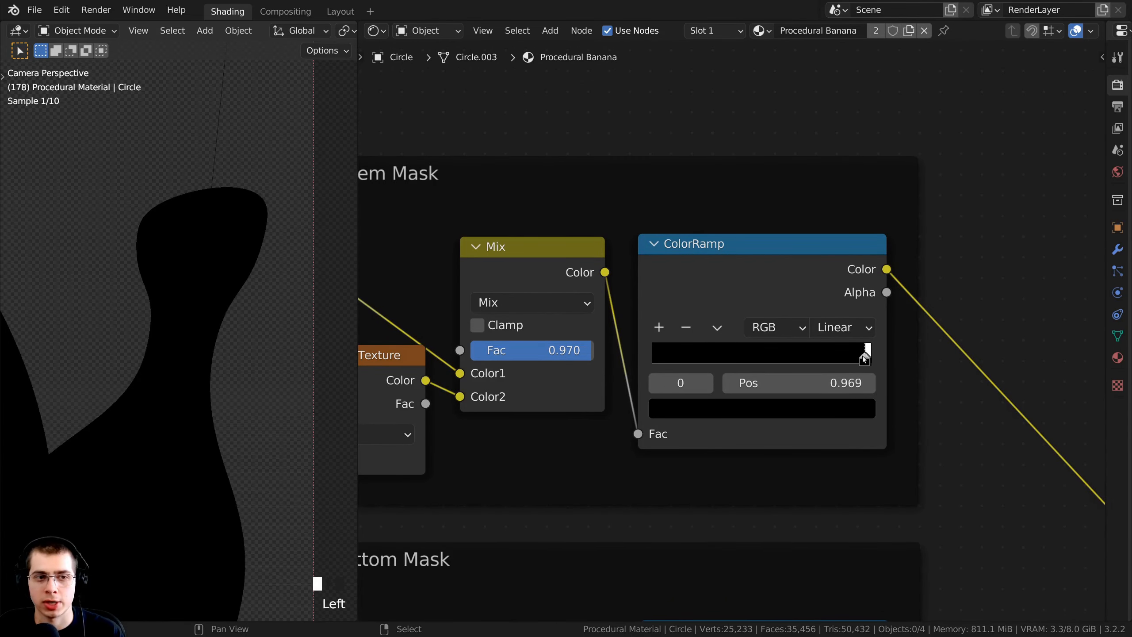
left_click_drag(863, 360, 652, 357)
left_click(652, 356)
middle_click_drag(652, 356, 697, 322)
left_click_drag(697, 322, 707, 323)
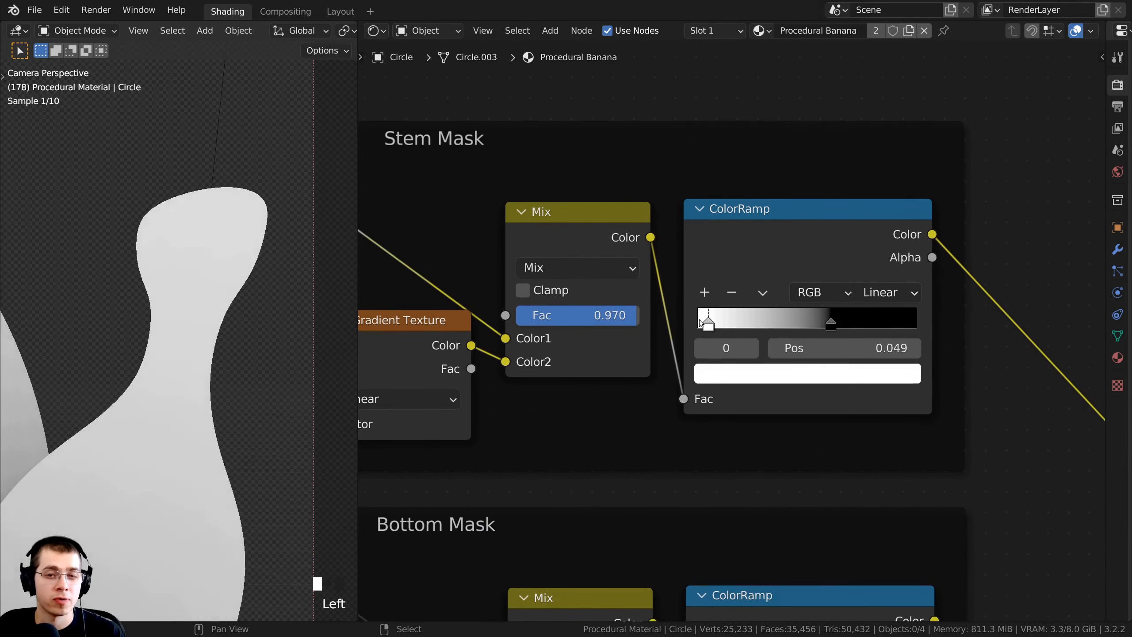
- Bring the Stem Mask ColorRamp's black stop close to the white one and set the white stop to 0.078
left_click_drag(831, 322, 667, 313)
scroll(165, 333, "down", 3)
scroll(713, 318, "up", 1)
scroll(199, 327, "up", 7)
scroll(732, 330, "up", 4)
scroll(664, 306, "up", 2)
left_click_drag(674, 318, 707, 318)
left_click(693, 314)
left_click(693, 316)
left_click(706, 317)
scroll(211, 301, "down", 8)
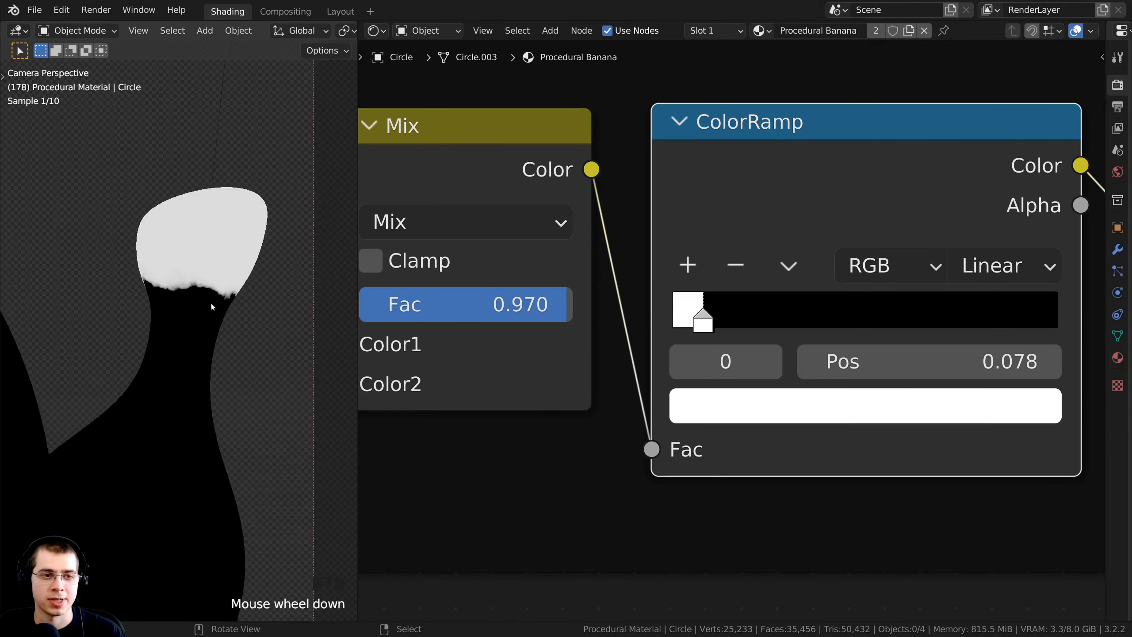
- Examine the stem mask on the whole banana and compare the Stem Mask and Bottom Mask node frames
middle_click_drag(206, 350, 231, 339, "shift")
scroll(850, 337, "down", 14)
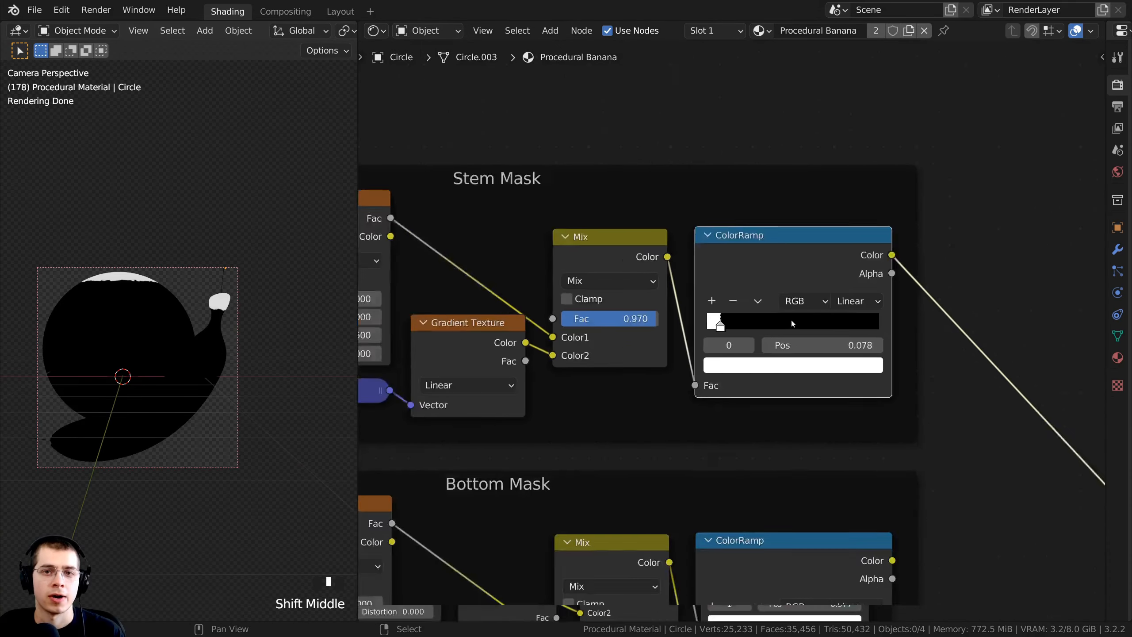
left_click(538, 227)
left_click(555, 458)
scroll(679, 358, "down", 4)
scroll(697, 335, "up", 3)
left_click(697, 369)
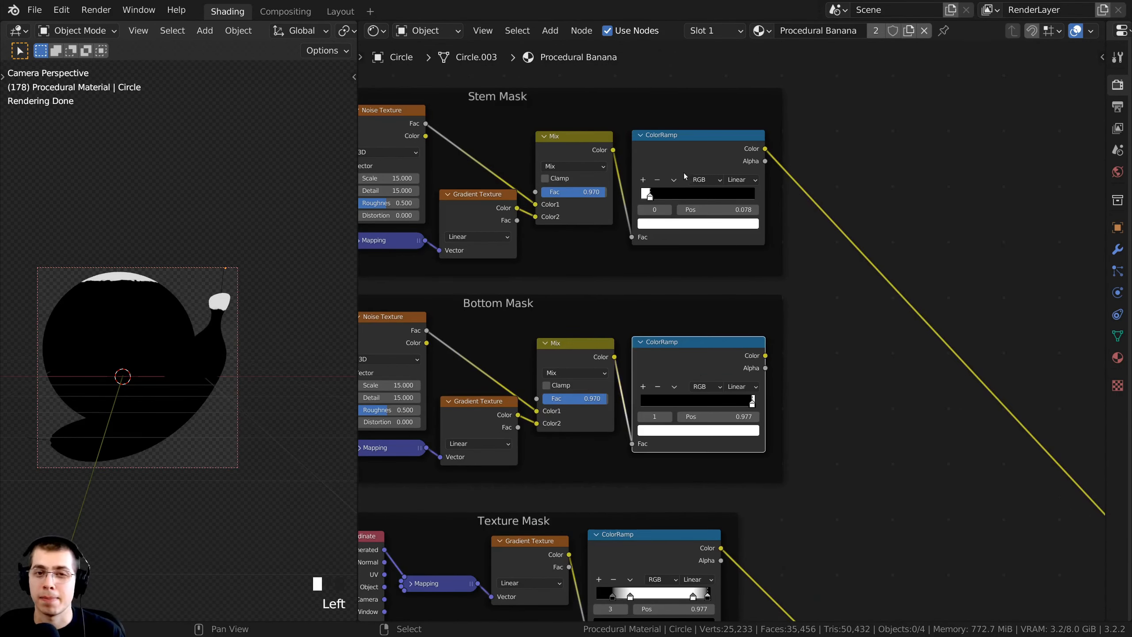
scroll(644, 250, "down", 2)
scroll(727, 218, "down", 2)
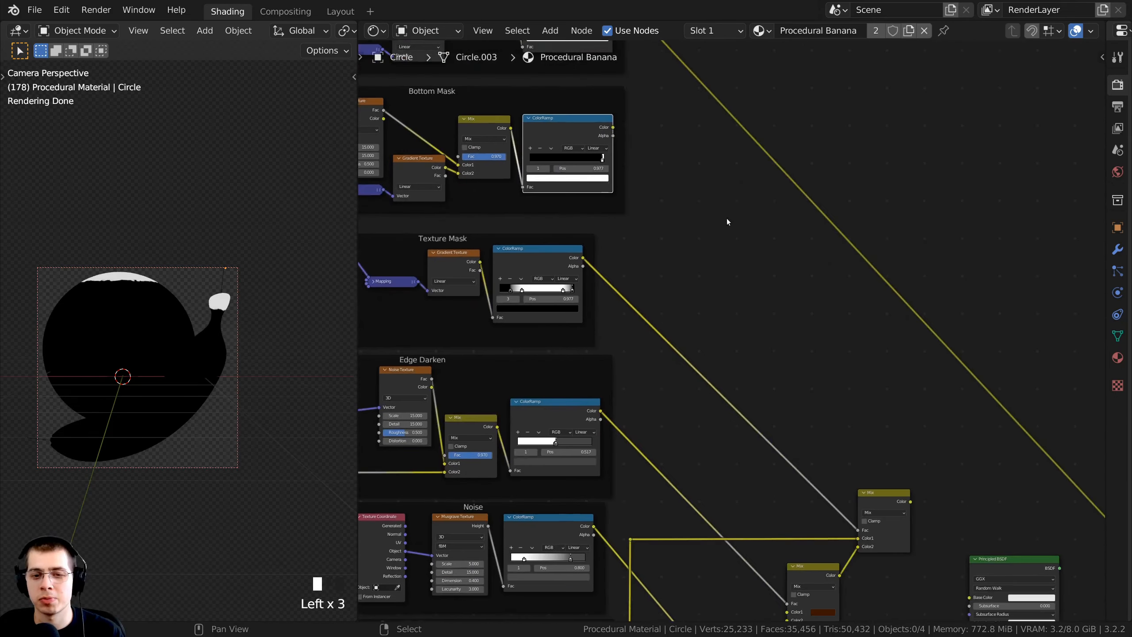
- Combine the Stem Mask and Bottom Mask ColorRamps through a new Mix node
scroll(799, 463, "up", 4)
left_click(628, 159)
scroll(676, 172, "up", 1)
left_click(649, 377, "shift")
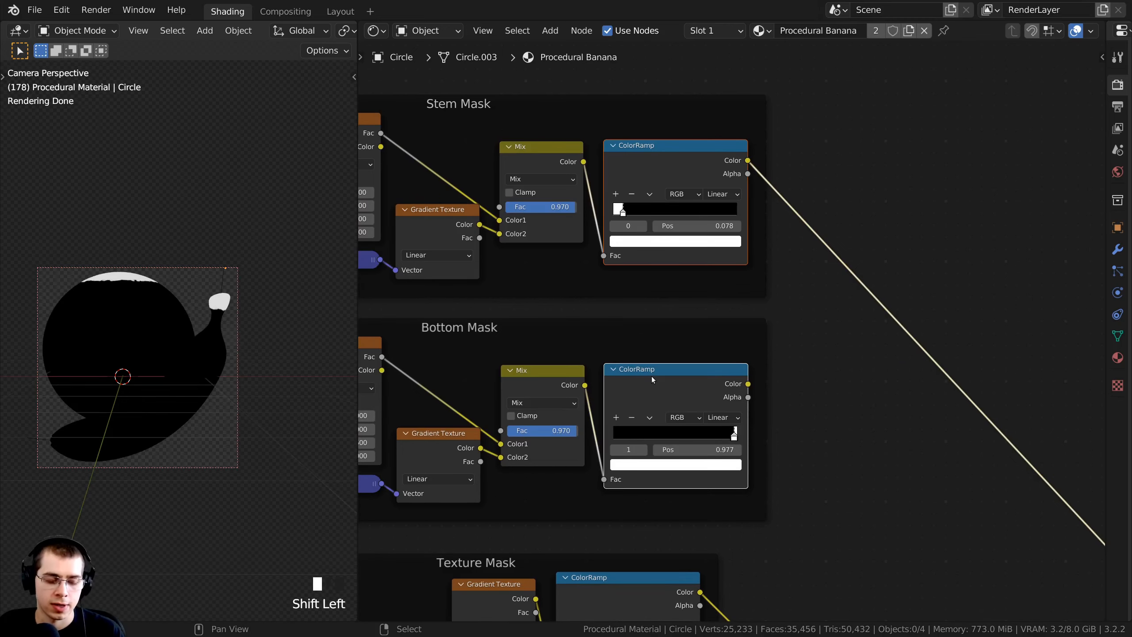
key("ctrl+0")
- Move the new collapsed Mix node up beside the Stem Mask and Bottom Mask ColorRamps
scroll(672, 382, "down", 7)
middle_click_drag(738, 533, 733, 460)
middle_click_drag(810, 584, 704, 312)
middle_click_drag(770, 489, 738, 362)
scroll(793, 432, "up", 4)
left_click_drag(903, 533, 873, 357)
scroll(869, 357, "down", 5)
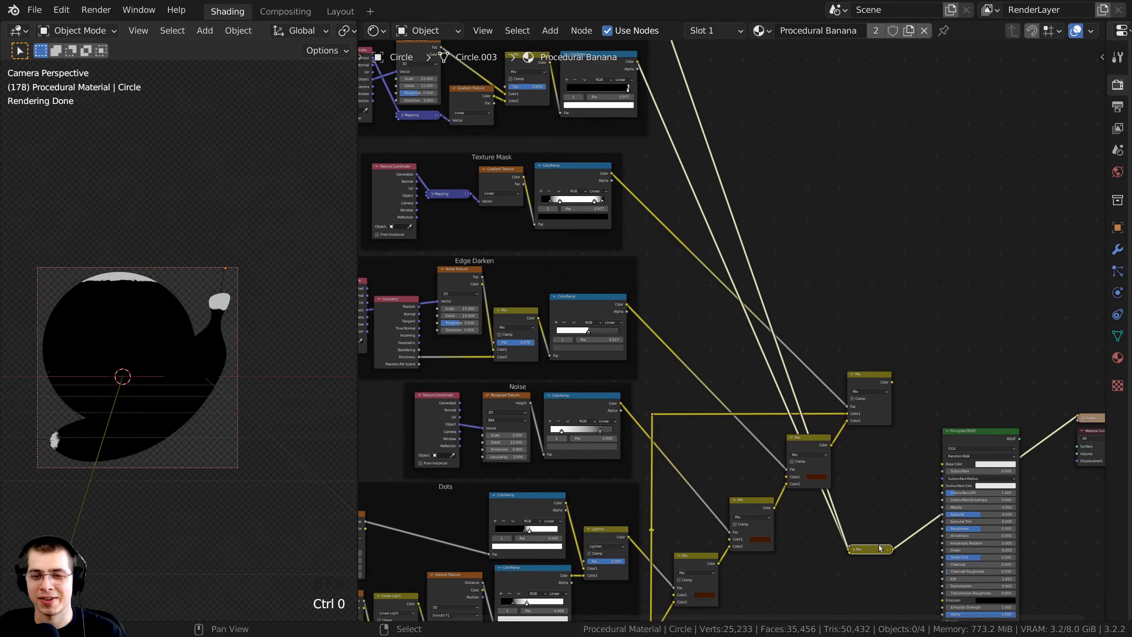
left_click_drag(834, 526, 824, 164)
middle_click_drag(824, 164, 899, 455)
scroll(899, 456, "up", 1)
left_click_drag(887, 461, 738, 274)
scroll(738, 330, "up", 4)
left_click_drag(747, 252, 748, 280)
left_click(450, 152)
left_click(473, 309)
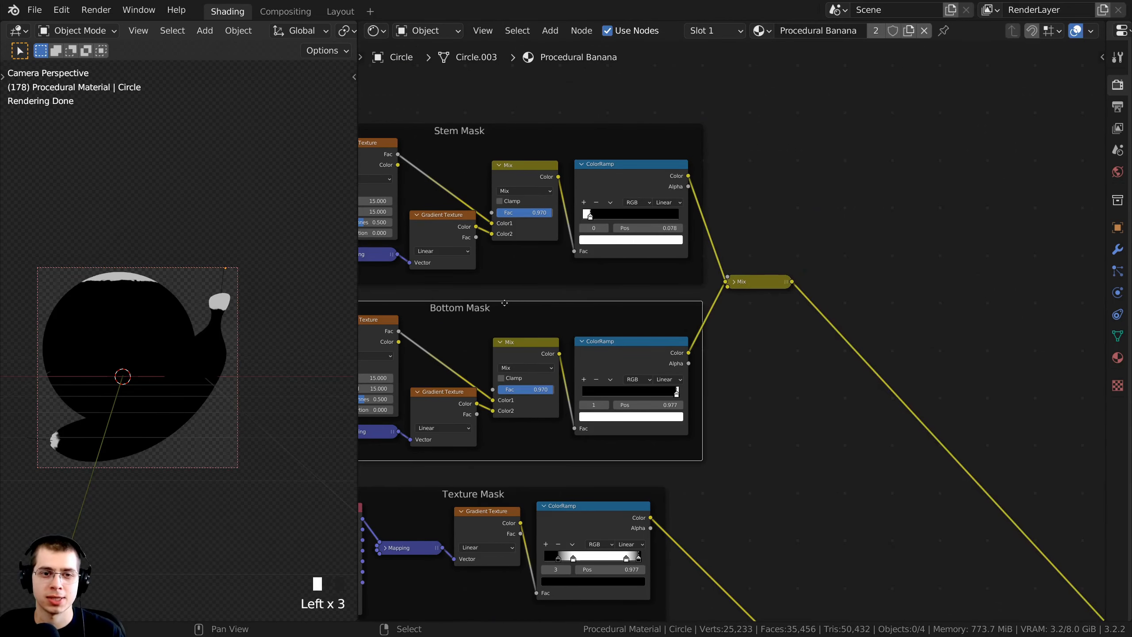
- Expand the combining Mix node, adjust its placement and check both masked ends of the banana
scroll(733, 328, "up", 6)
middle_click_drag(747, 265, 736, 267)
left_click(724, 256)
left_click_drag(735, 260, 749, 252)
middle_click_drag(750, 252, 745, 266)
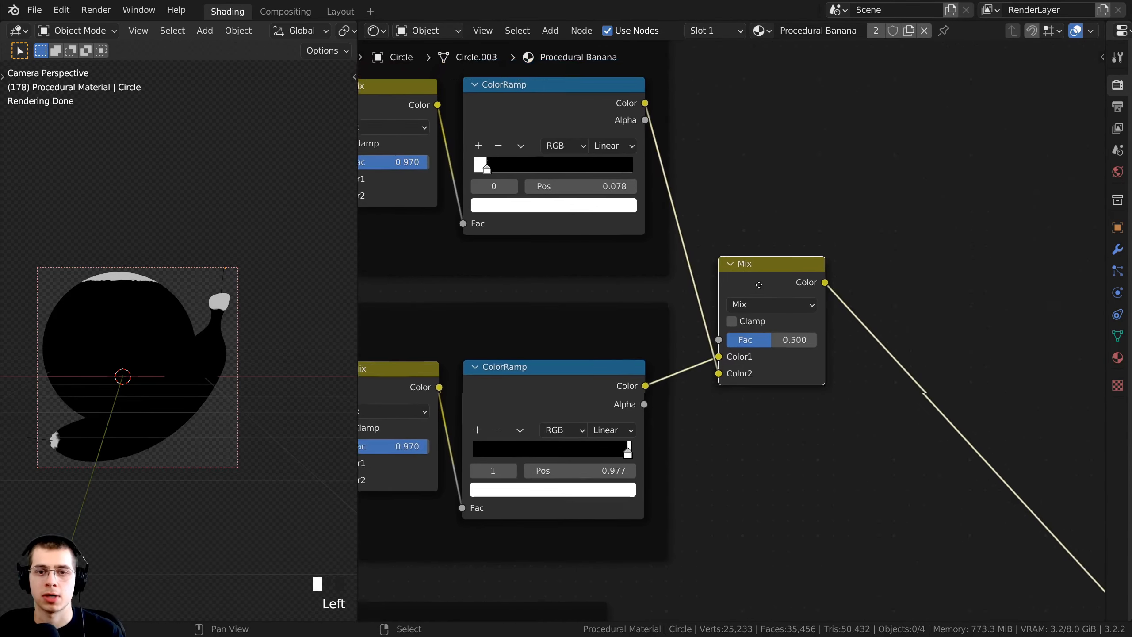
scroll(748, 290, "up", 3)
scroll(252, 297, "up", 1)
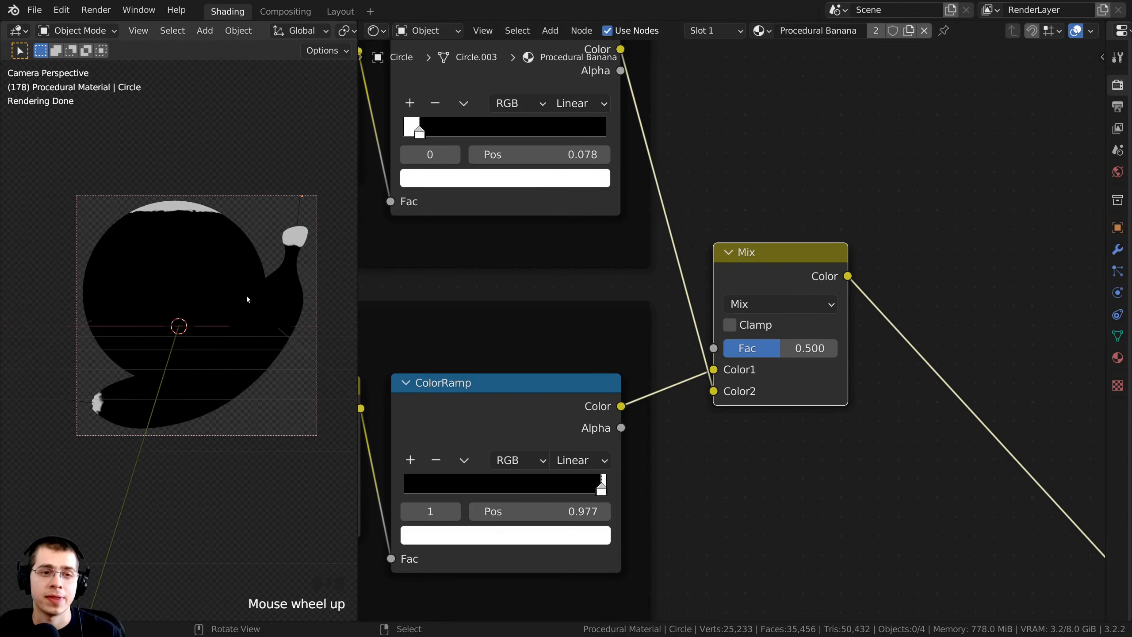
scroll(249, 296, "up", 1)
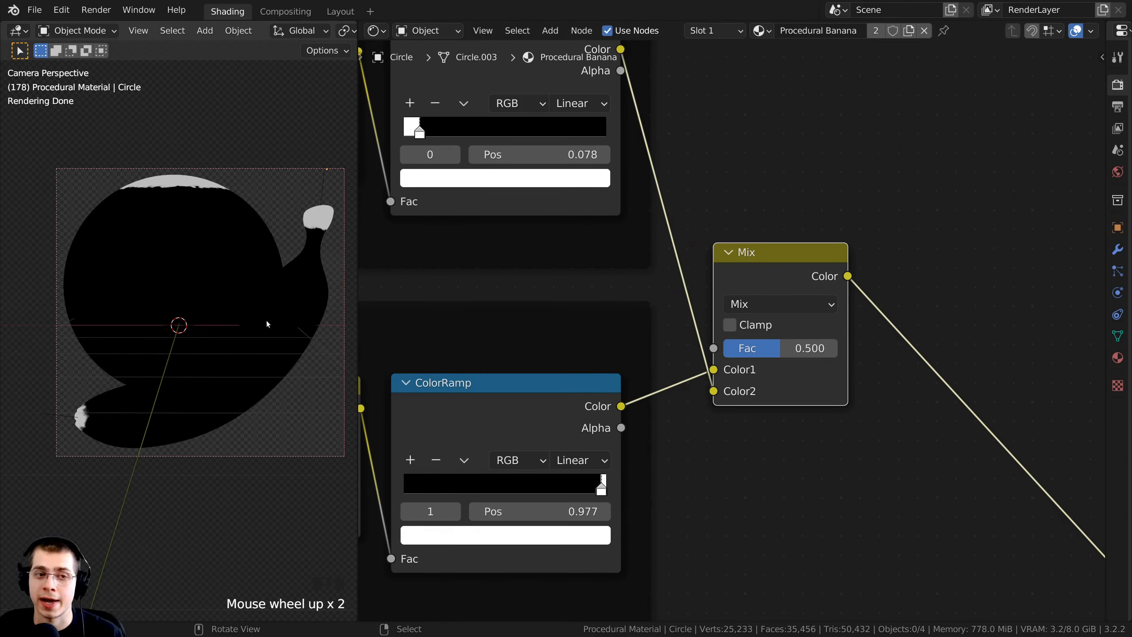
- Change the combining Mix node's blend mode to Lighten and lower its Fac to 0.271
left_click(776, 302)
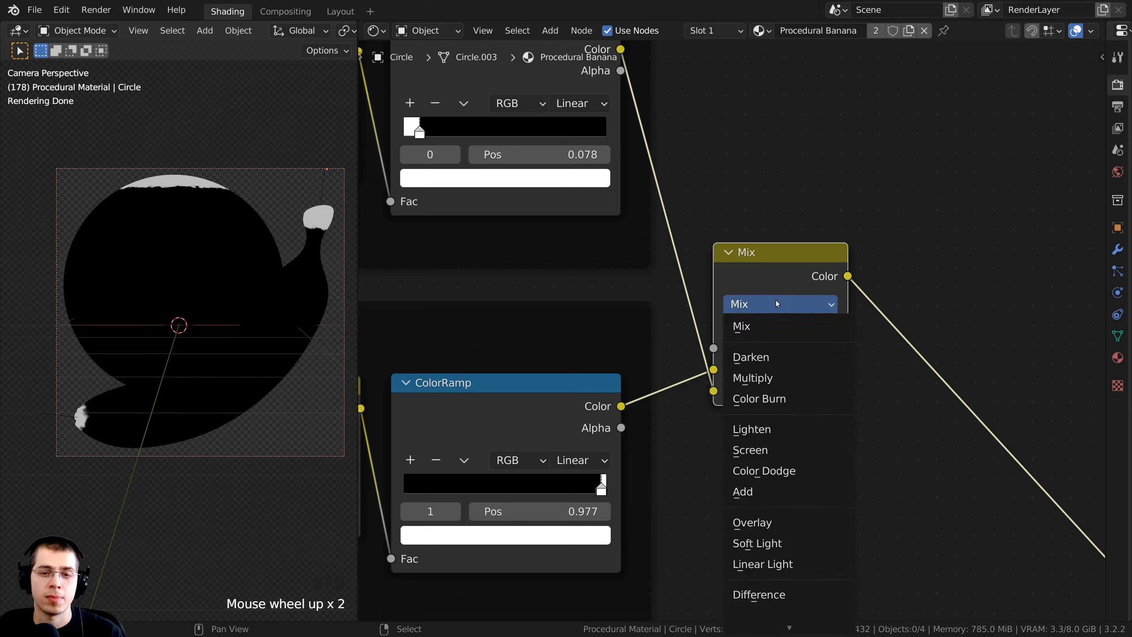
left_click(751, 428)
left_click_drag(784, 348, 754, 348)
scroll(508, 331, "down", 1)
middle_click_drag(507, 331, 519, 389)
middle_click_drag(508, 187, 633, 207)
left_click(579, 139)
middle_click_drag(723, 229, 665, 223)
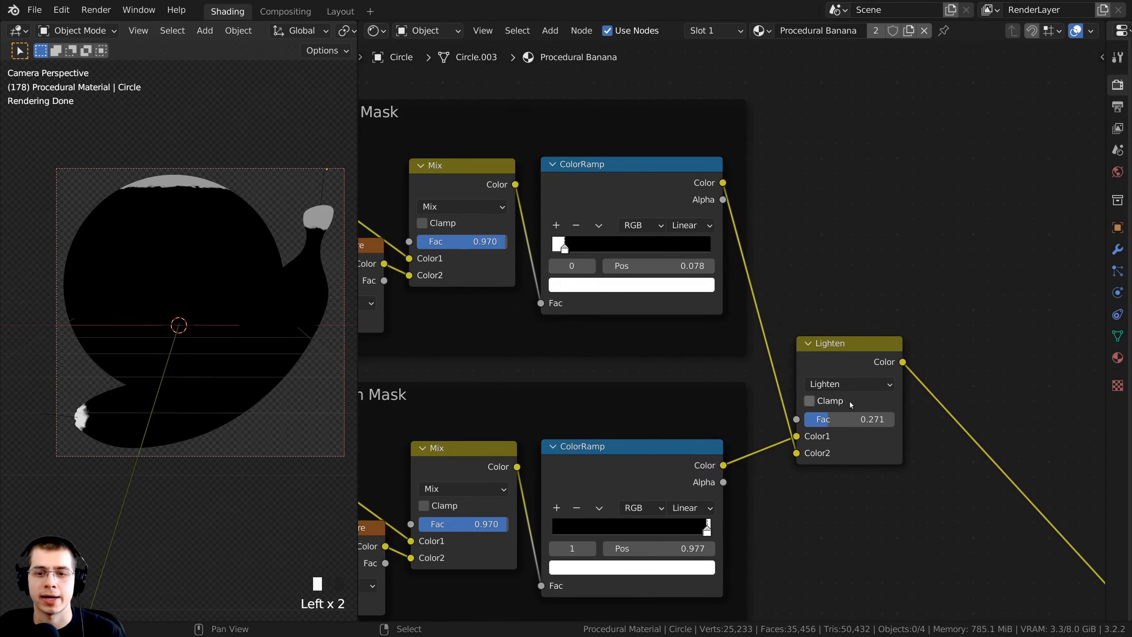
- Set the Lighten node's Fac to 1.000 so both masks combine at full strength
scroll(858, 405, "up", 4)
left_click_drag(875, 452, 966, 451)
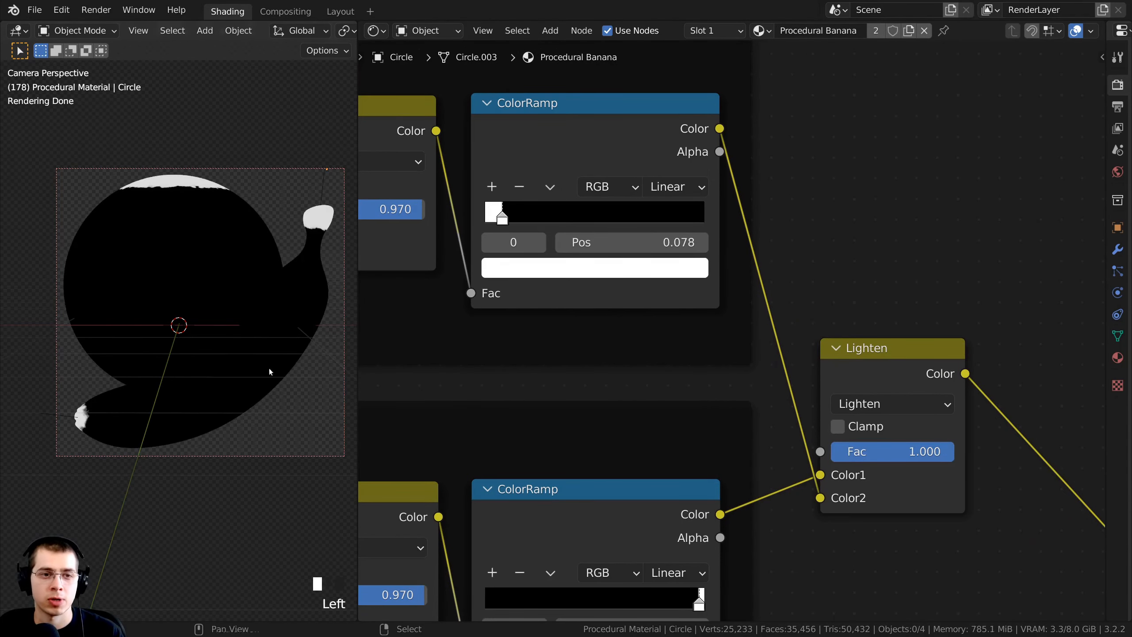
middle_click_drag(223, 379, 237, 367, "shift")
scroll(983, 492, "down", 4)
middle_click_drag(983, 493, 703, 283, "shift")
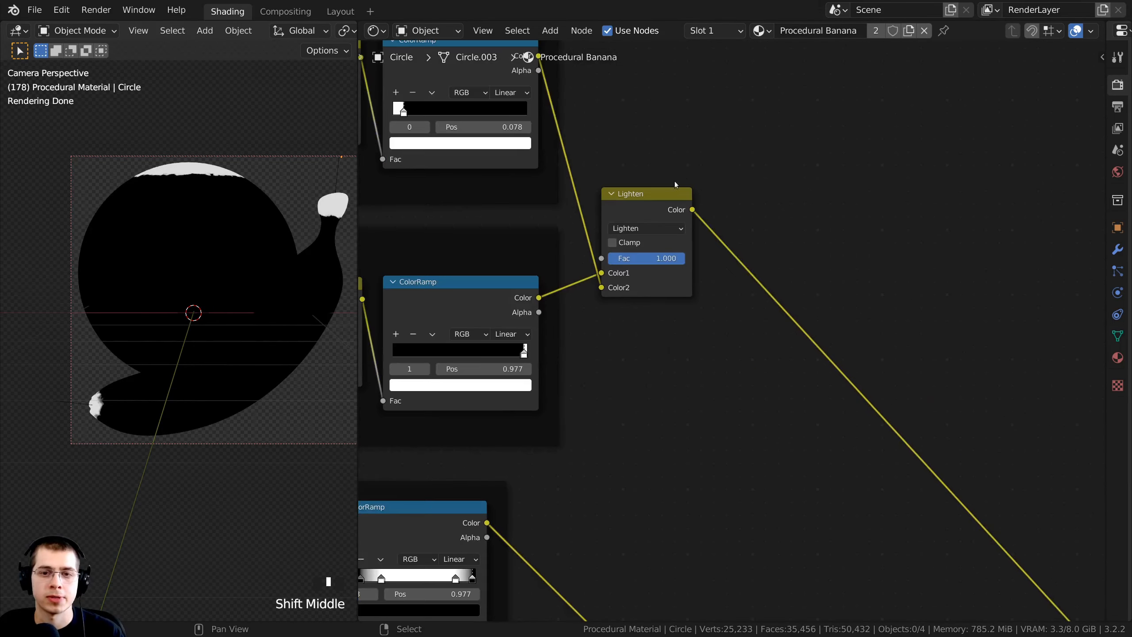
- Duplicate the last Mix node of the color chain and place the copy just above and beyond it
left_click_drag(660, 190, 658, 193)
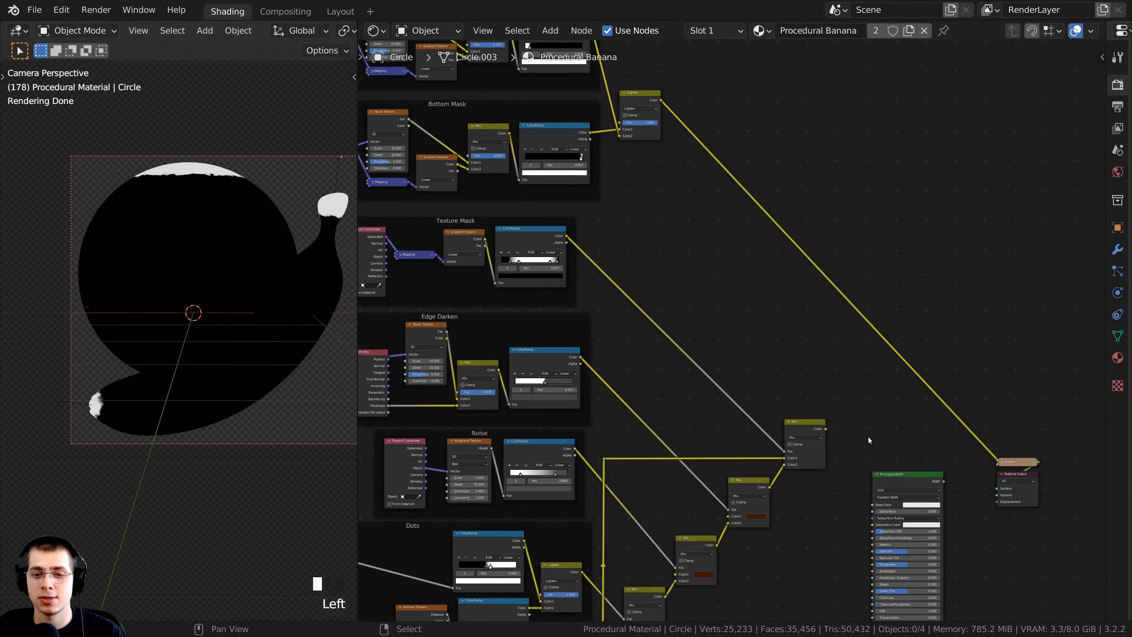
scroll(868, 440, "down", 1)
middle_click_drag(554, 152, 674, 100)
middle_click_drag(766, 462, 756, 413)
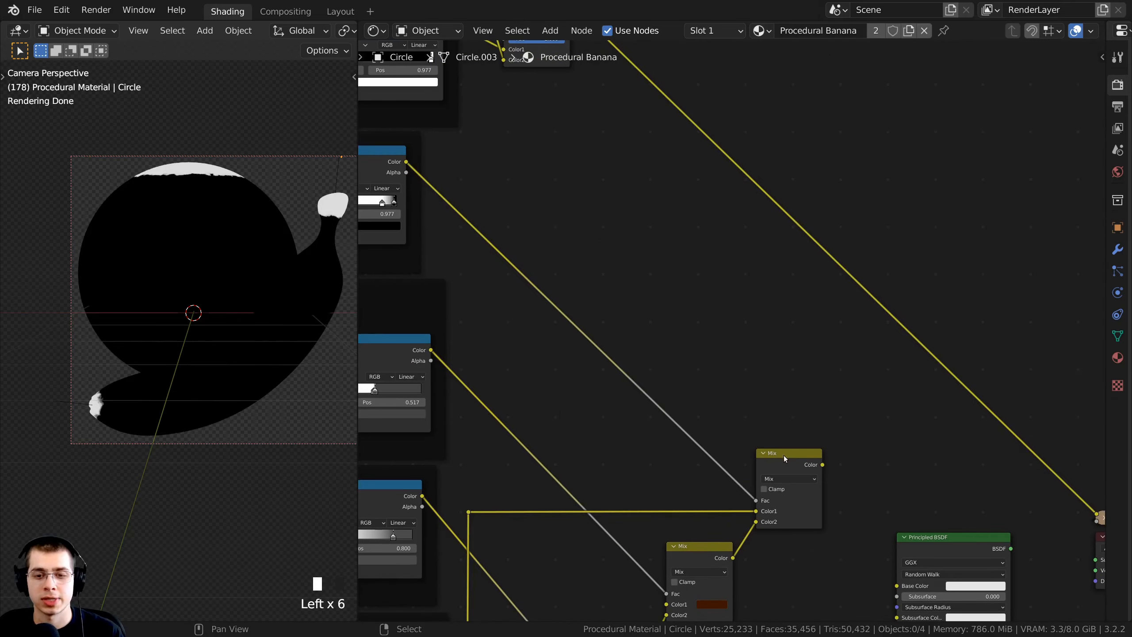
left_click(784, 455)
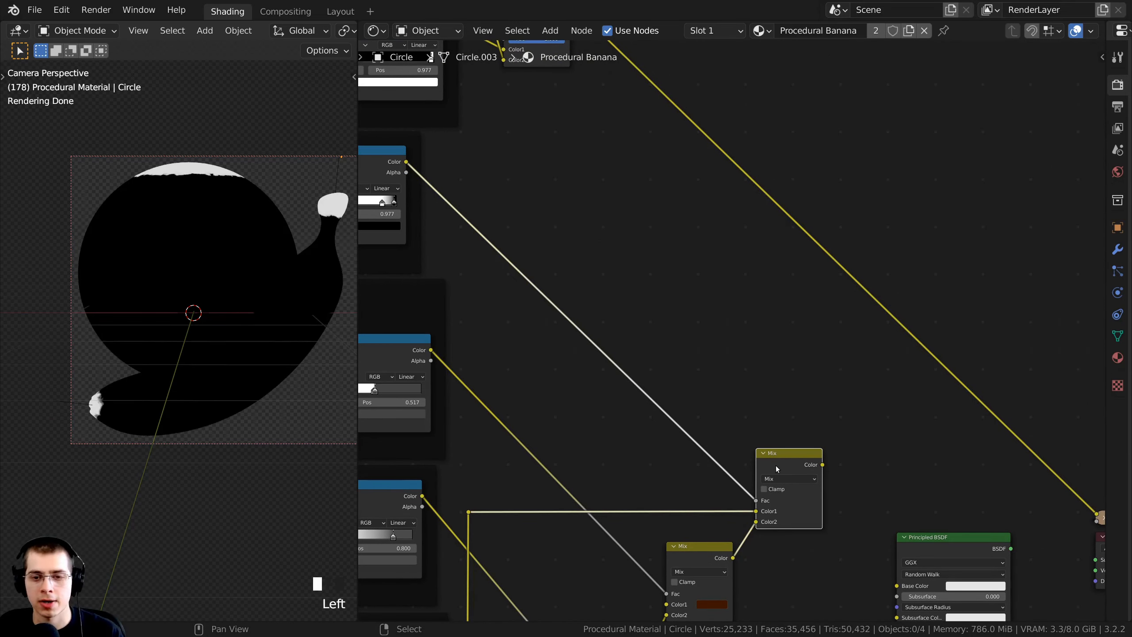
key("shift+d")
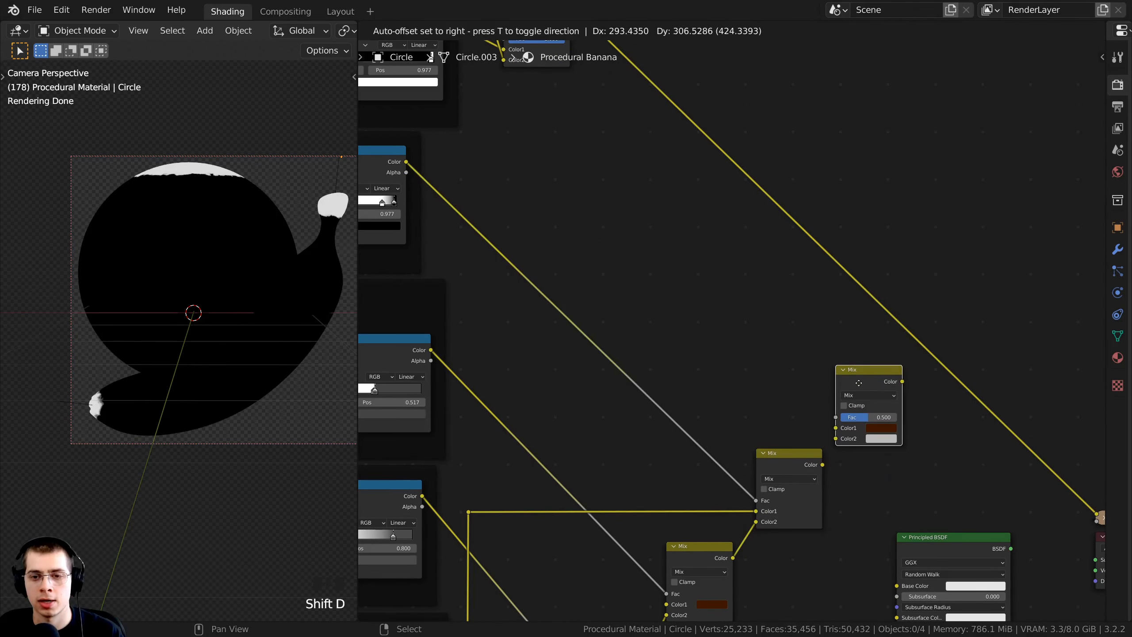
left_click(858, 383)
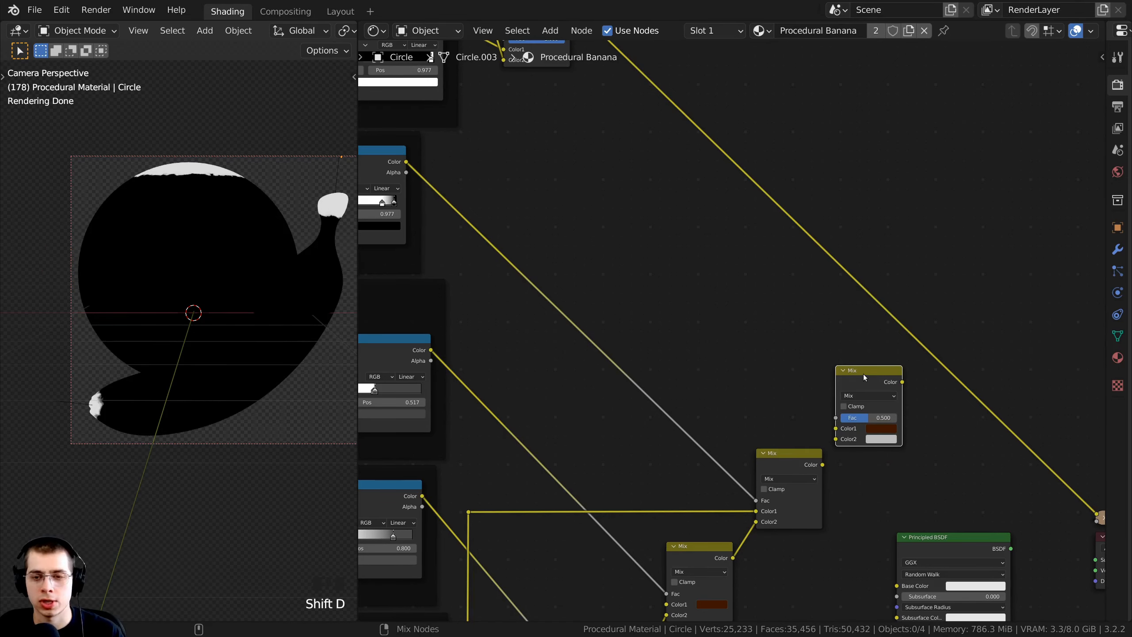
- Preview the duplicated Mix node and feed the previous Mix node's Color output into its Color1 input
left_click(867, 376, "ctrl+shift")
left_click_drag(847, 373, 862, 372)
scroll(824, 356, "up", 2)
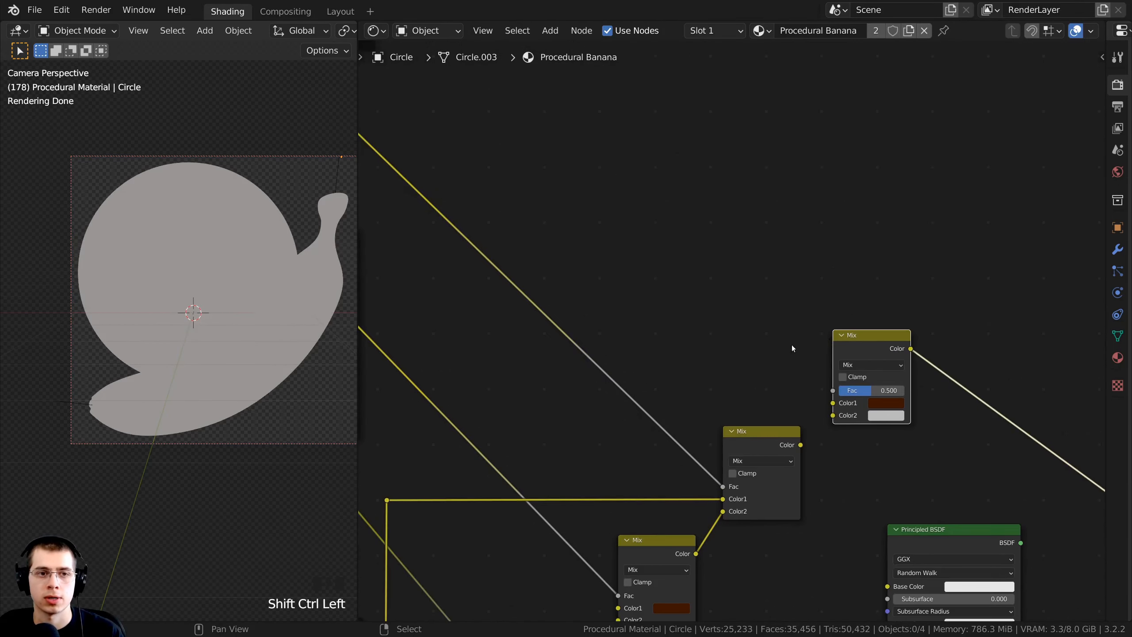
left_click_drag(715, 353, 721, 300)
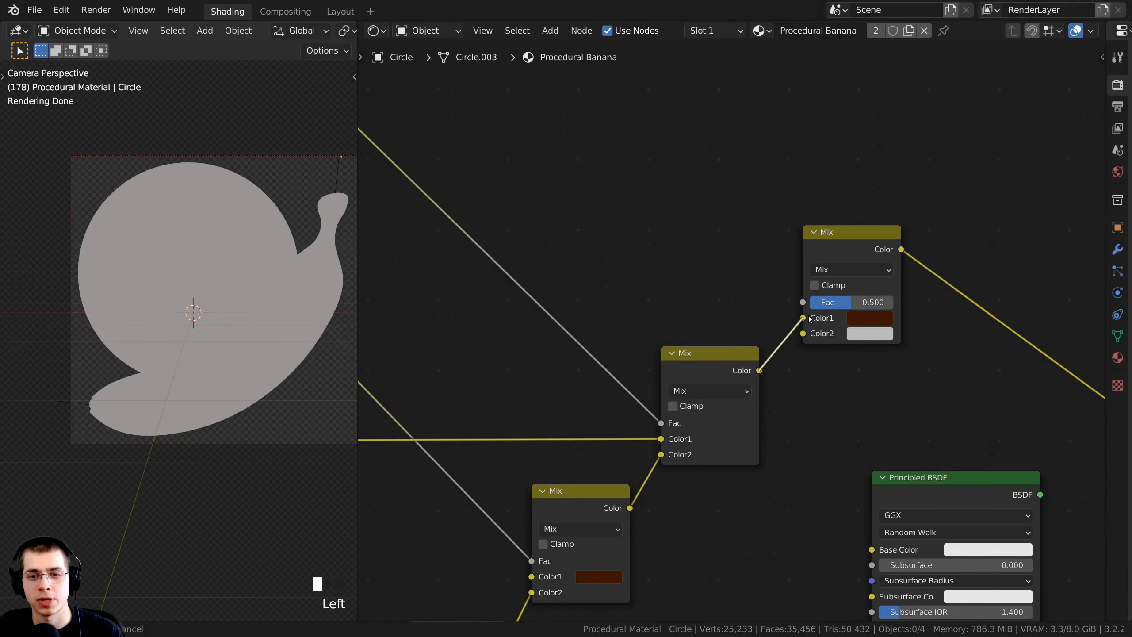
left_click_drag(808, 315, 808, 315)
- Connect the Lighten node combining the Stem Mask and Bottom Mask to the Fac of the new Mix node
middle_click_drag(785, 295, 696, 477)
scroll(634, 362, "down", 1)
middle_click_drag(633, 362, 714, 332)
left_click(753, 263)
left_click(465, 245)
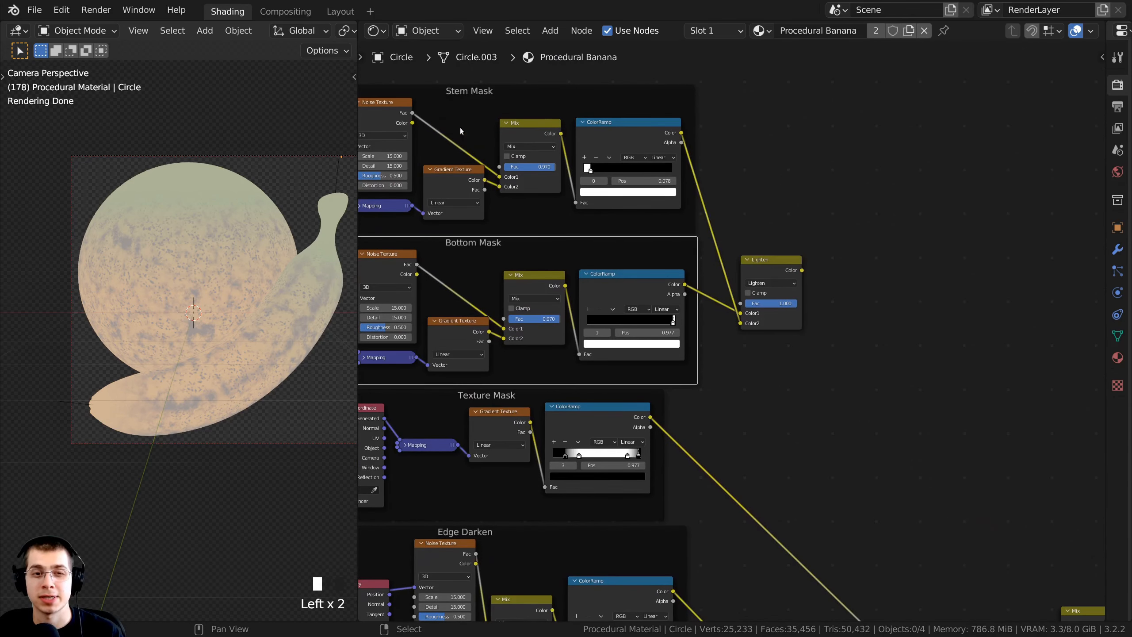
left_click(455, 91)
left_click(472, 247)
middle_click_drag(827, 293, 548, 149)
left_click_drag(521, 125, 782, 510)
scroll(804, 469, "up", 3)
middle_click_drag(804, 469, 758, 329)
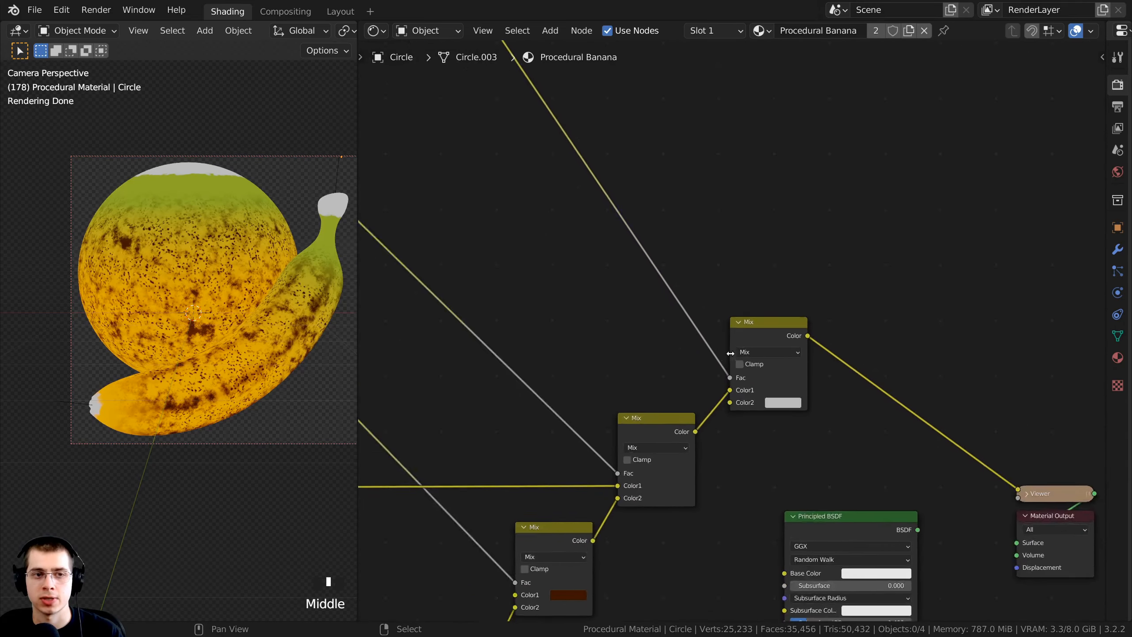
- Preview the new Mix node's output, adjust its placement and inspect the stem and bottom tips of the banana
scroll(756, 327, "up", 3)
left_click(757, 330, "ctrl+shift")
left_click(757, 330, "ctrl+shift")
left_click(755, 331, "ctrl+shift")
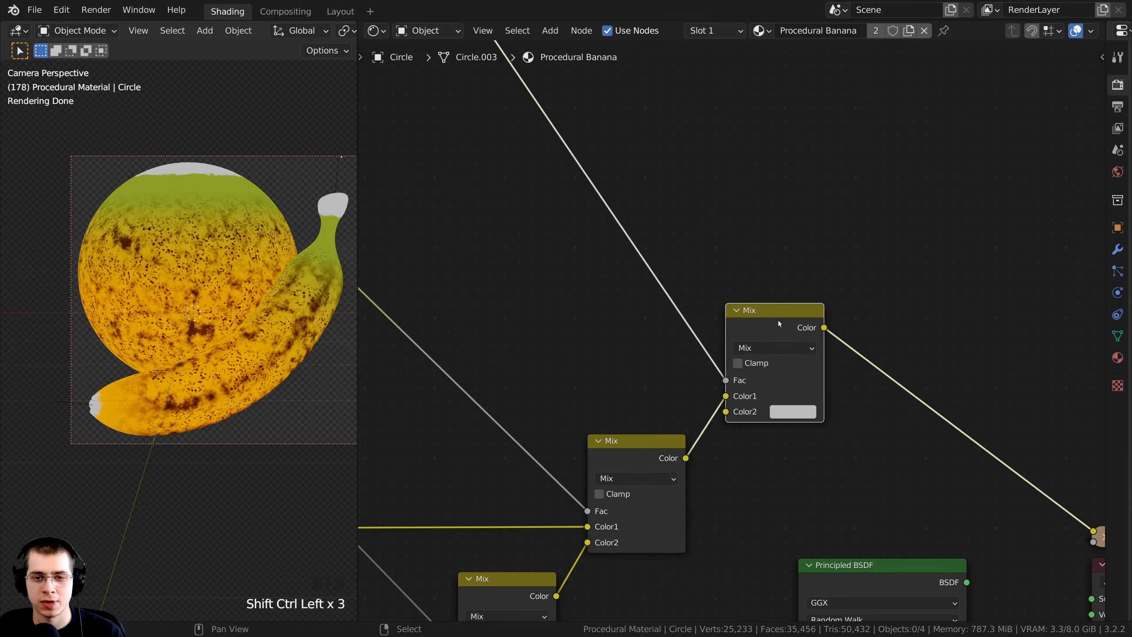
scroll(632, 409, "up", 2)
middle_click_drag(632, 409, 520, 363)
scroll(349, 203, "up", 2)
left_click_drag(699, 240, 702, 233)
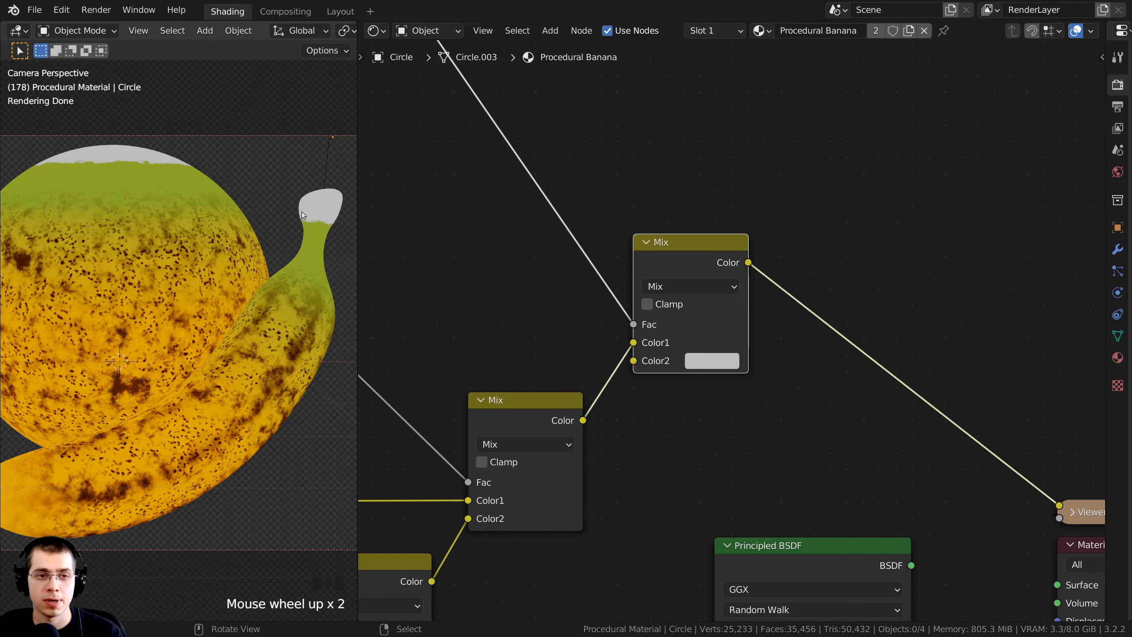
middle_click_drag(301, 211, 276, 303, "shift")
middle_click_drag(59, 457, 111, 446, "shift")
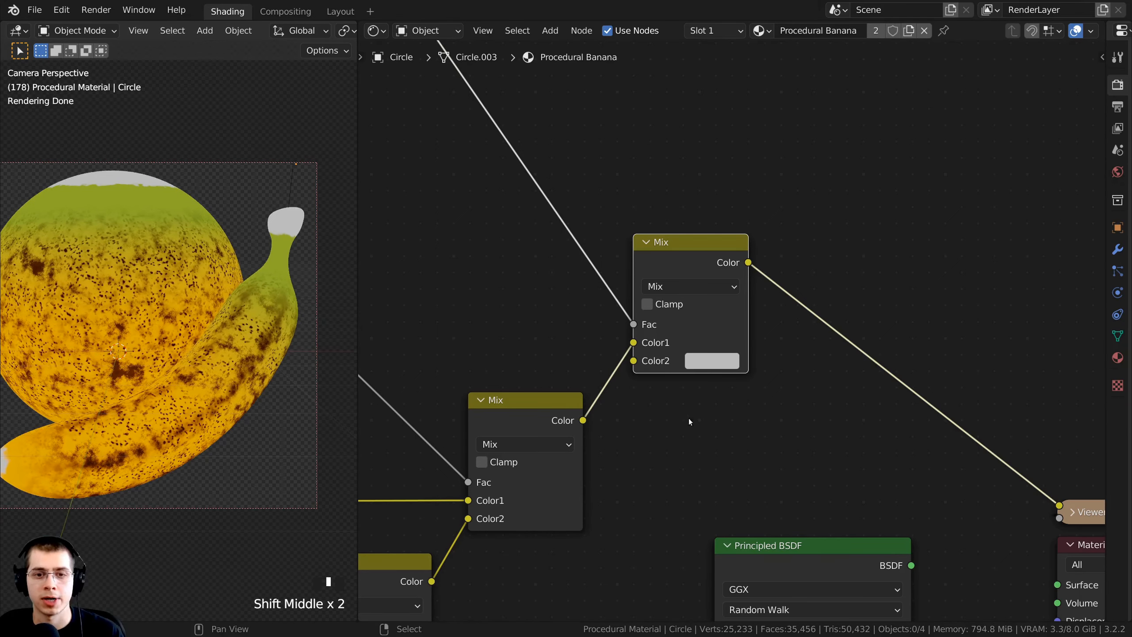
- Set the new Mix node's Color2 to black and inspect the stem end up close
left_click(702, 363)
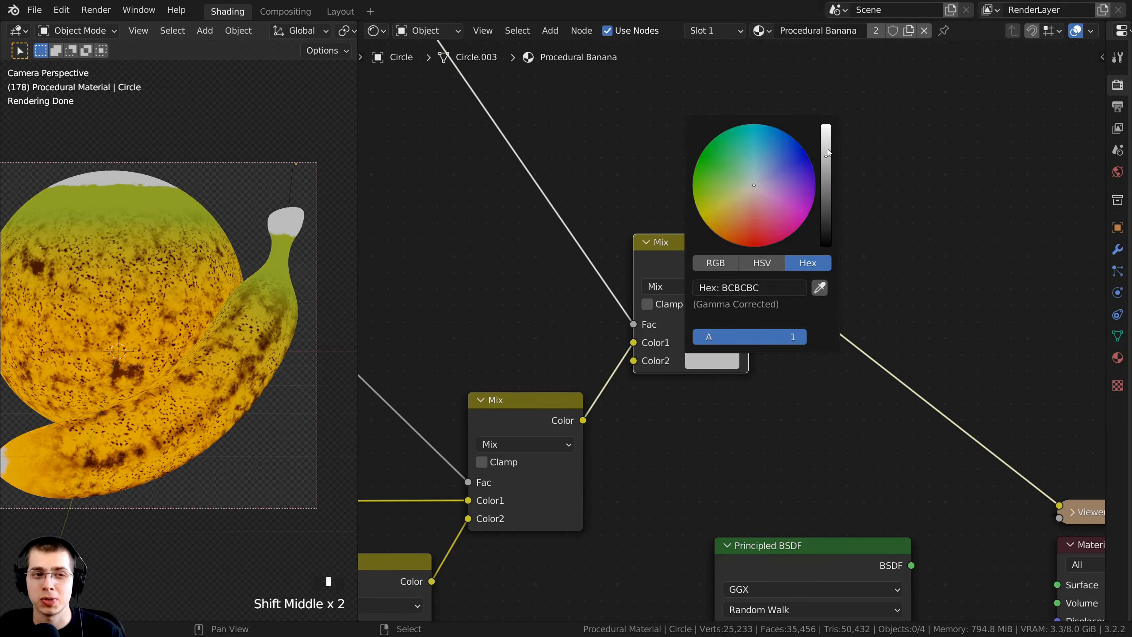
left_click_drag(827, 153, 826, 245)
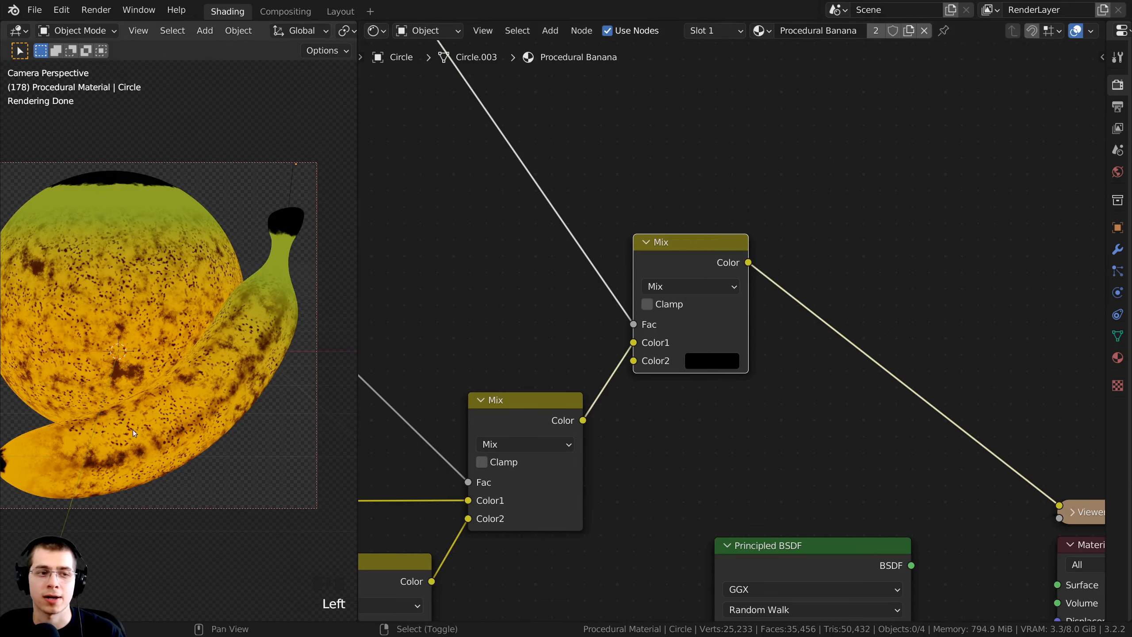
middle_click_drag(128, 428, 186, 258, "shift")
scroll(217, 316, "up", 4)
middle_click_drag(217, 315, 201, 283, "shift")
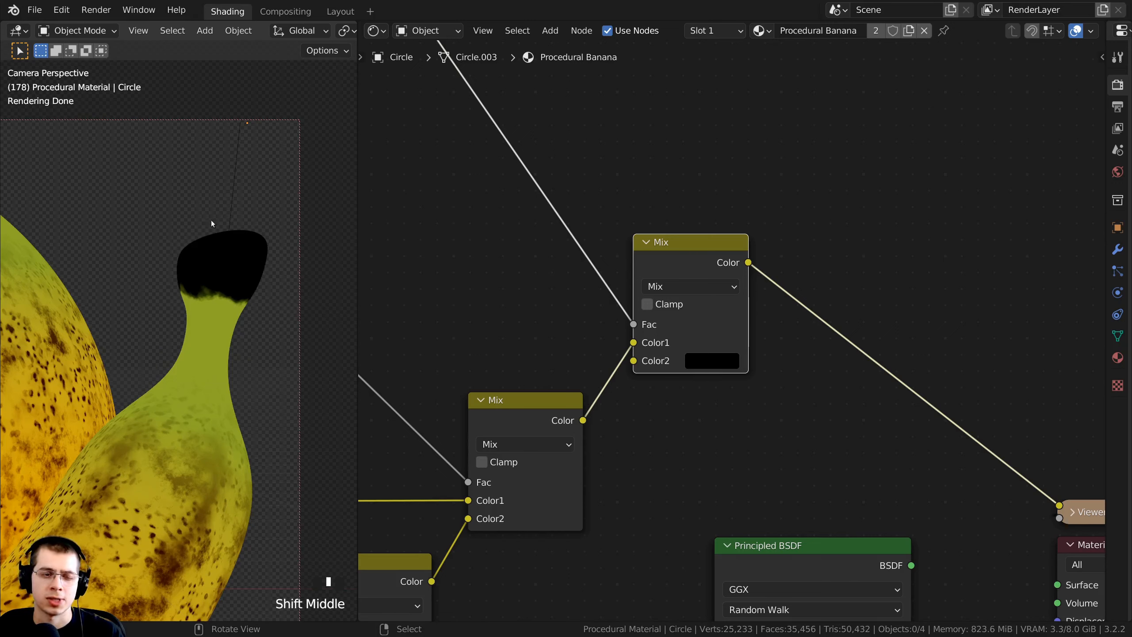
left_click(687, 356)
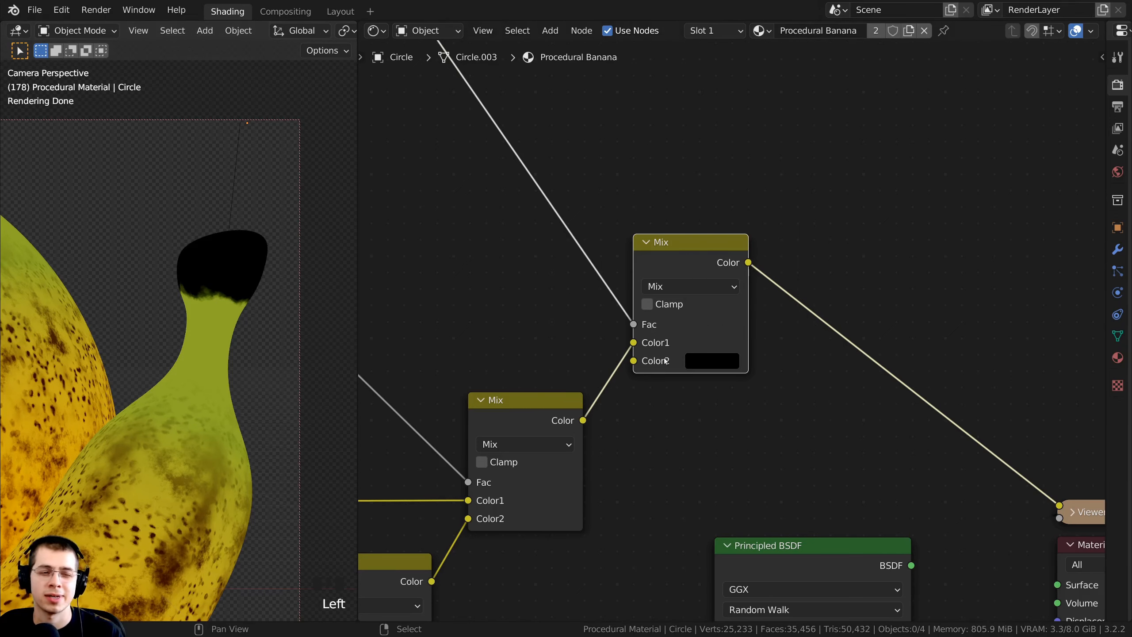
- Connect the final Mix node's Color to the Principled BSDF's Base Color and preview the Principled BSDF
scroll(638, 357, "down", 4)
left_click_drag(654, 202, 695, 392)
scroll(686, 379, "up", 2)
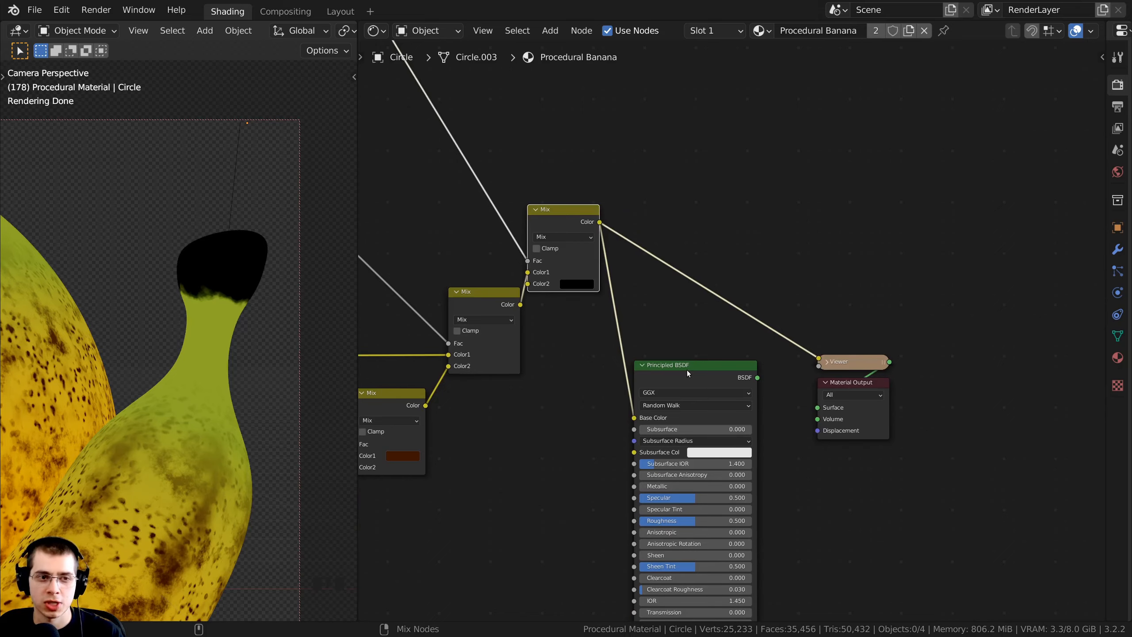
left_click(686, 370, "ctrl+shift")
- Move the Principled BSDF and Material Output nodes up together, beside the final Mix node
scroll(668, 336, "down", 2)
left_click_drag(677, 330, 818, 466)
left_click_drag(646, 285, 875, 467)
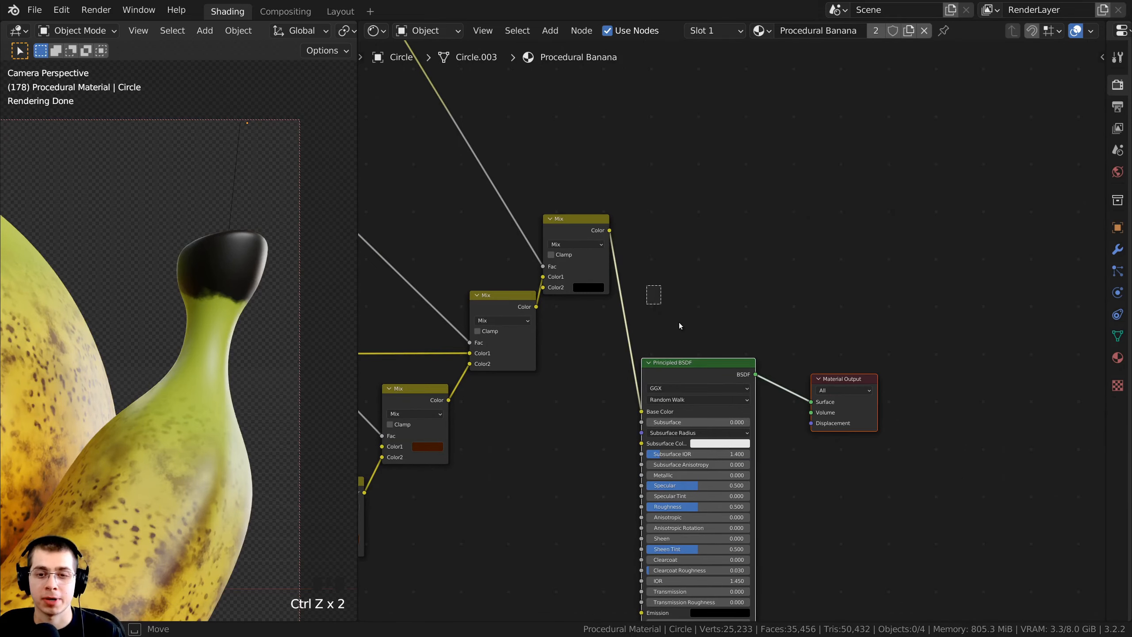
key("g")
left_click(752, 279)
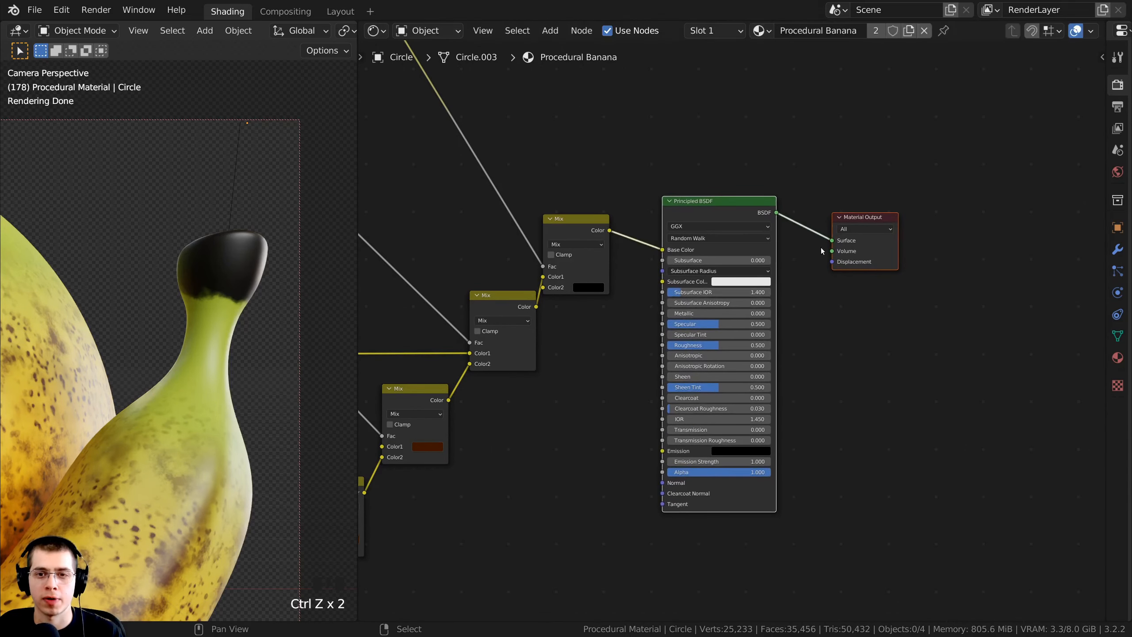
- Set the Principled BSDF's Subsurface to 0.15
scroll(90, 420, "down", 4)
middle_click_drag(90, 420, 163, 298, "shift")
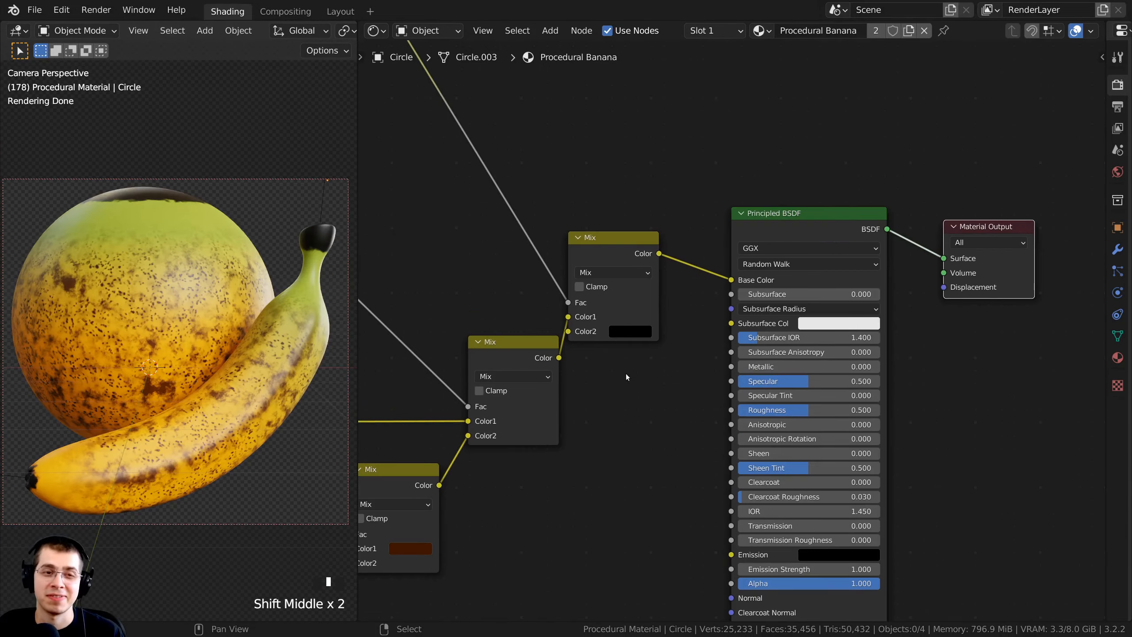
scroll(670, 359, "up", 2)
scroll(731, 329, "up", 2)
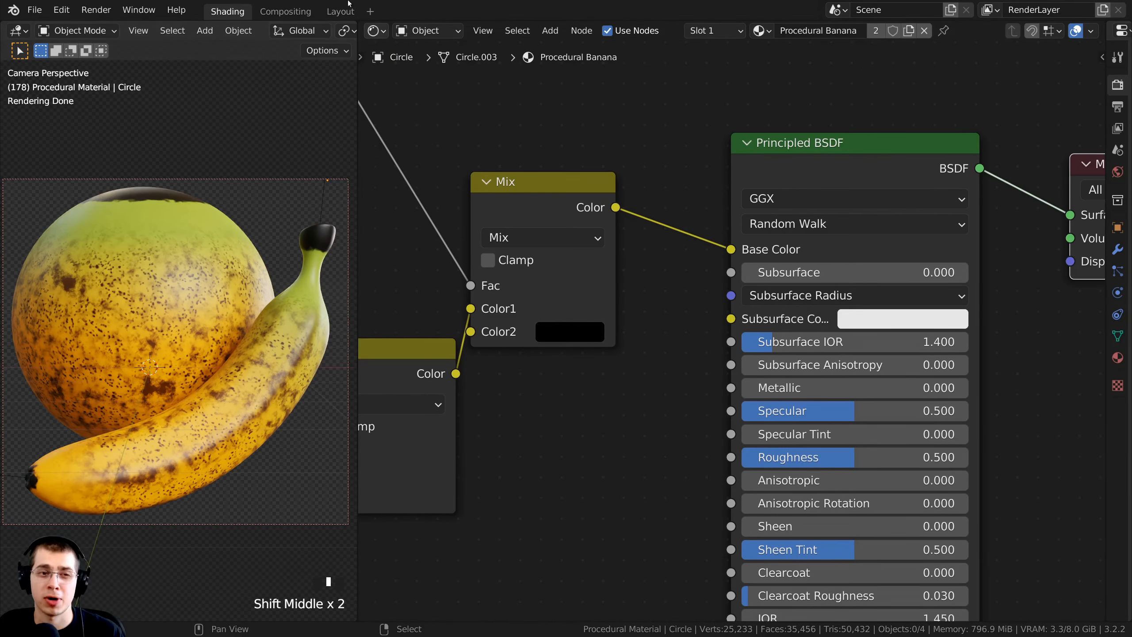
scroll(701, 341, "up", 1)
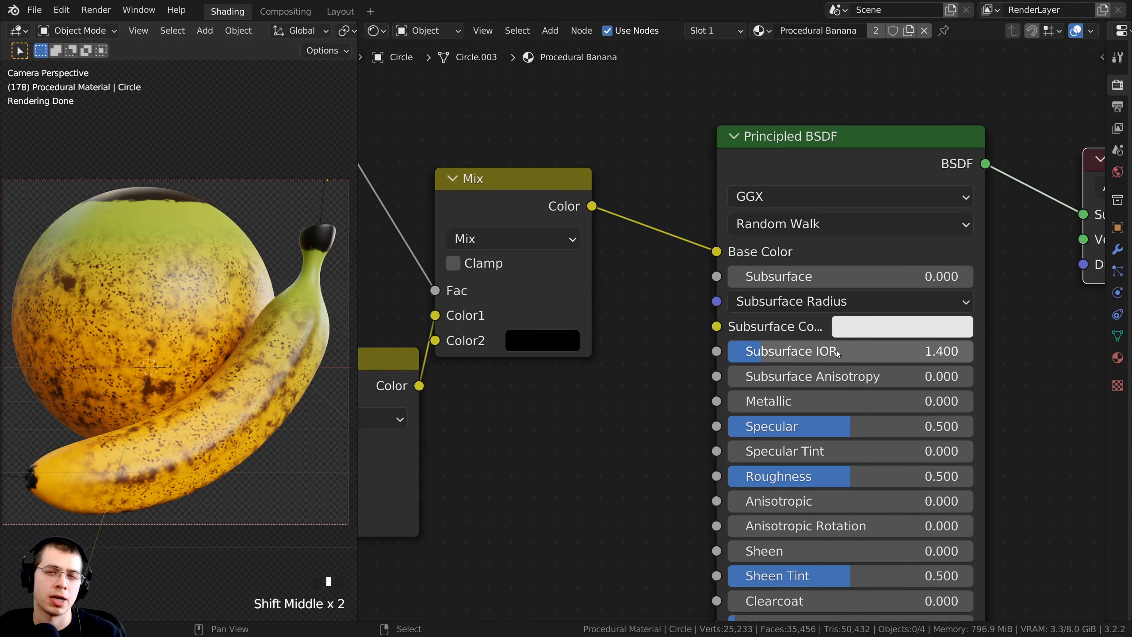
middle_click_drag(834, 352, 798, 359)
scroll(780, 320, "up", 1)
middle_click_drag(775, 279, 790, 278)
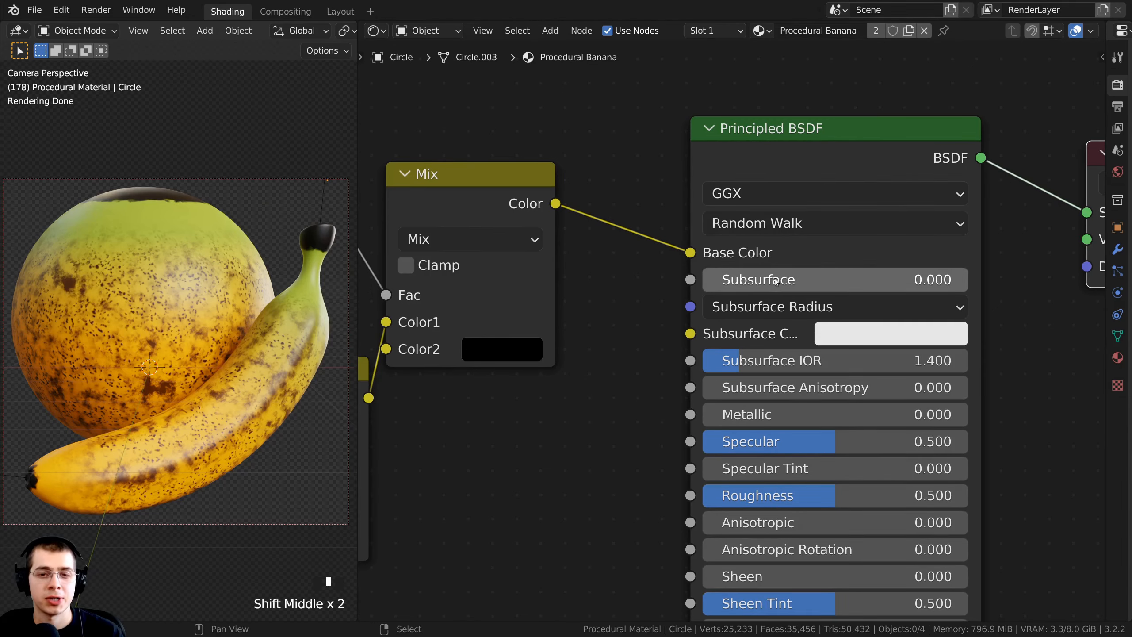
left_click(777, 280)
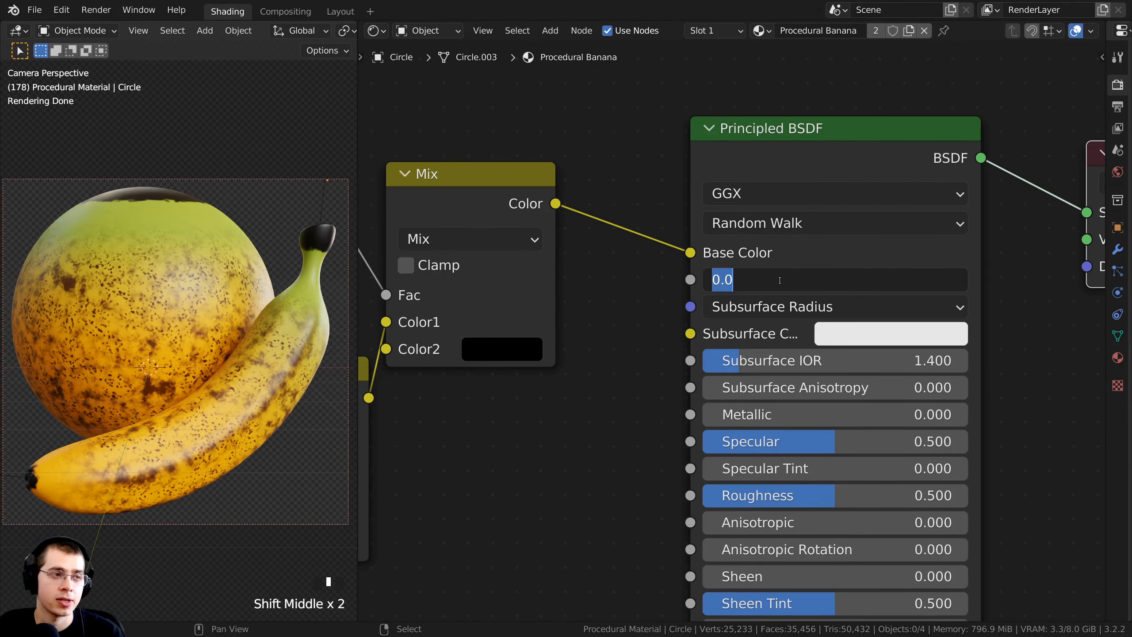
type(".15")
key("Return")
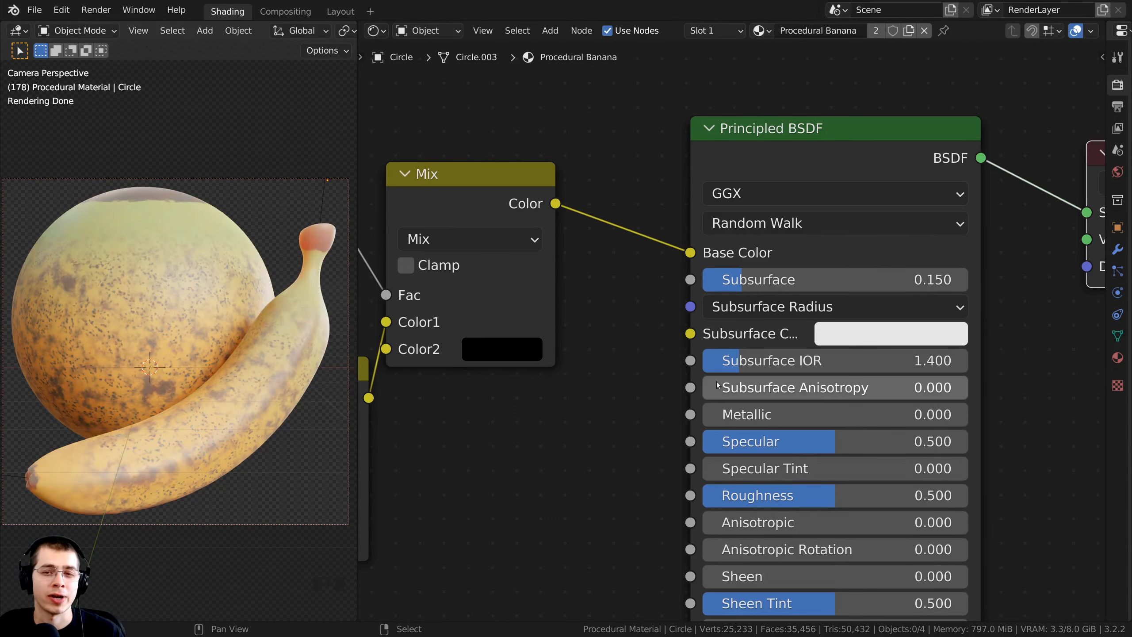
- Widen the Principled BSDF node so its full input names fit
scroll(617, 287, "down", 1)
left_click_drag(953, 243, 1015, 244)
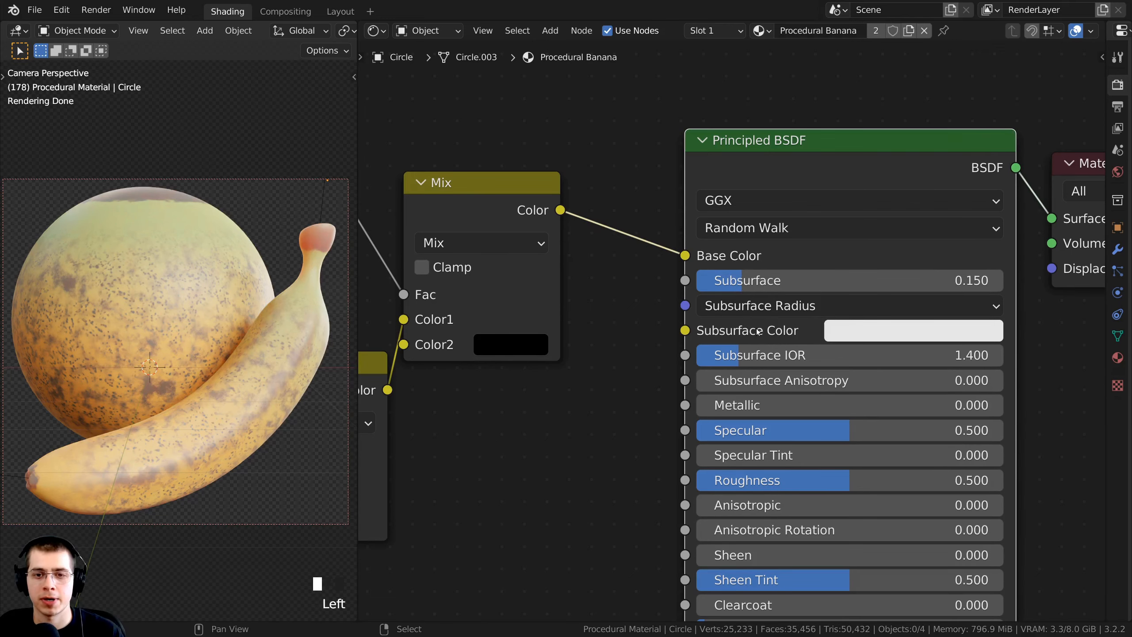
scroll(913, 322, "down", 1)
middle_click_drag(905, 325, 852, 331)
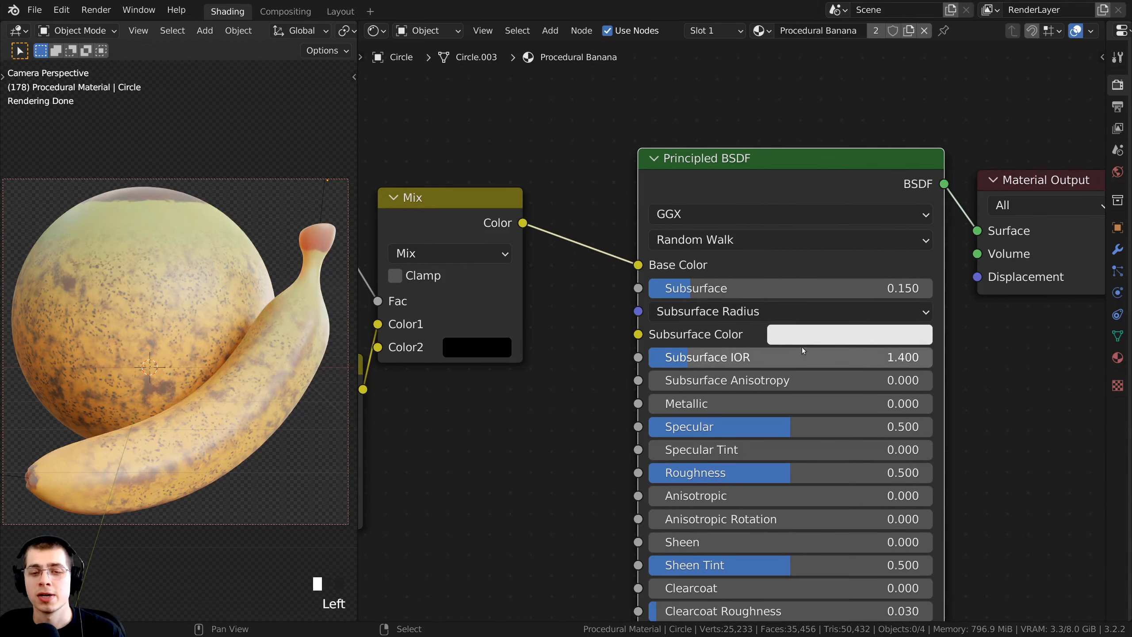
- Try a dark brown as the Principled BSDF's Subsurface Color
left_click(816, 338)
left_click_drag(852, 121, 833, 173)
left_click_drag(945, 49, 945, 155)
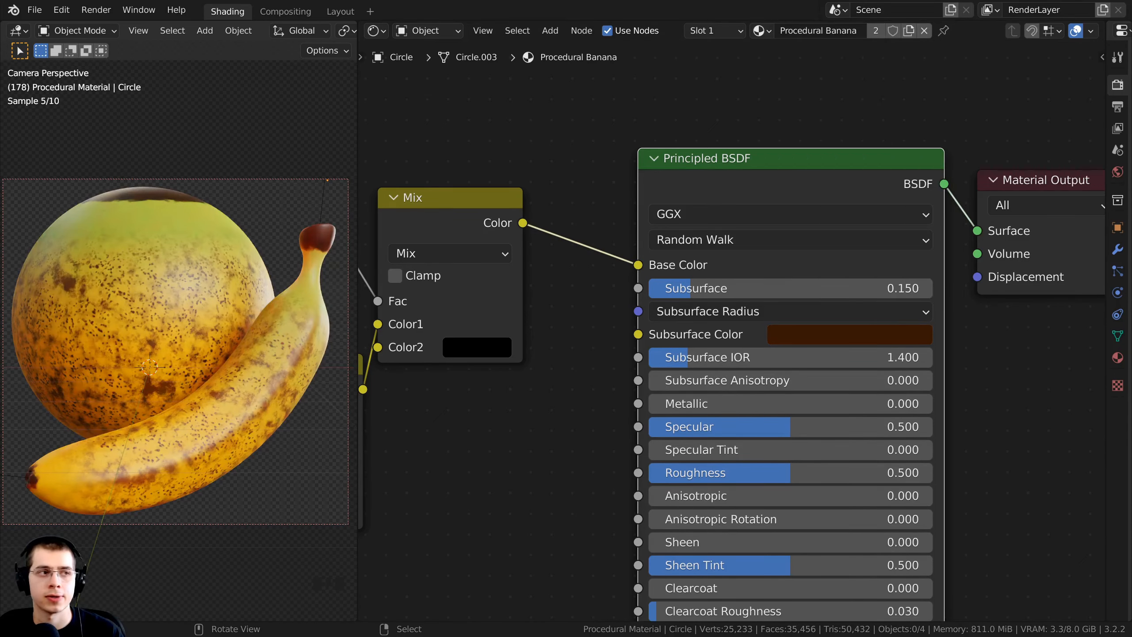
- Paste the copied red-brown color 5E1400 into Subsurface Color and check its hex value
middle_click_drag(820, 336, 787, 351)
key("ctrl+v")
left_click(760, 347)
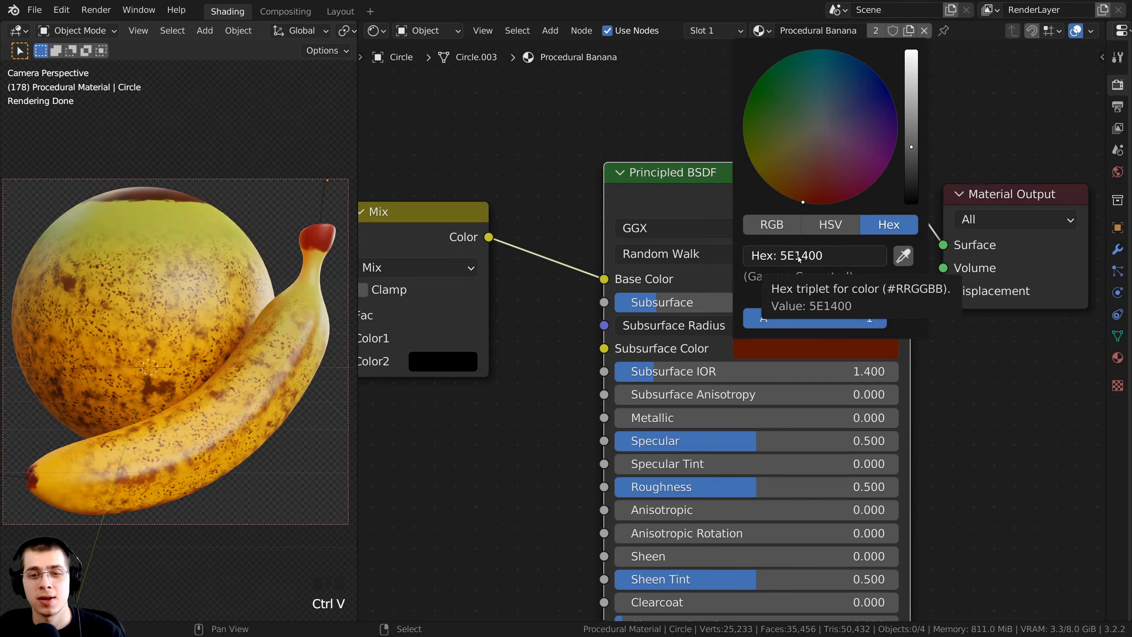
- Examine the subsurface effect on the banana's skin and stem tip up close
middle_click_drag(261, 378, 162, 352, "shift")
scroll(195, 334, "up", 6)
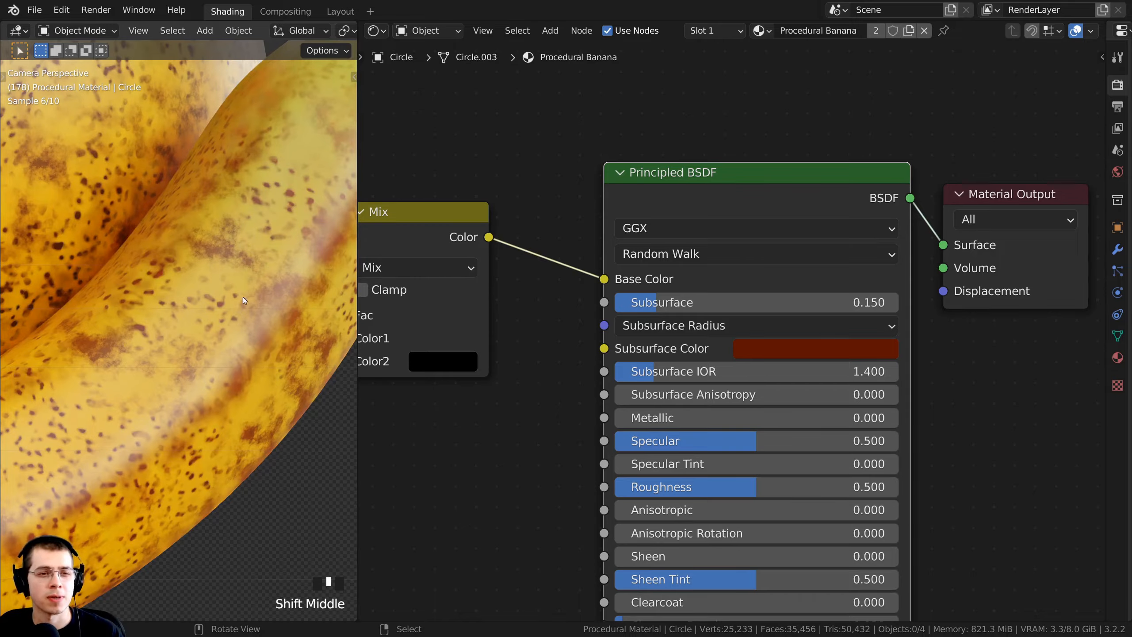
scroll(242, 297, "down", 5)
middle_click_drag(245, 268, 227, 284, "shift")
scroll(227, 284, "up", 2)
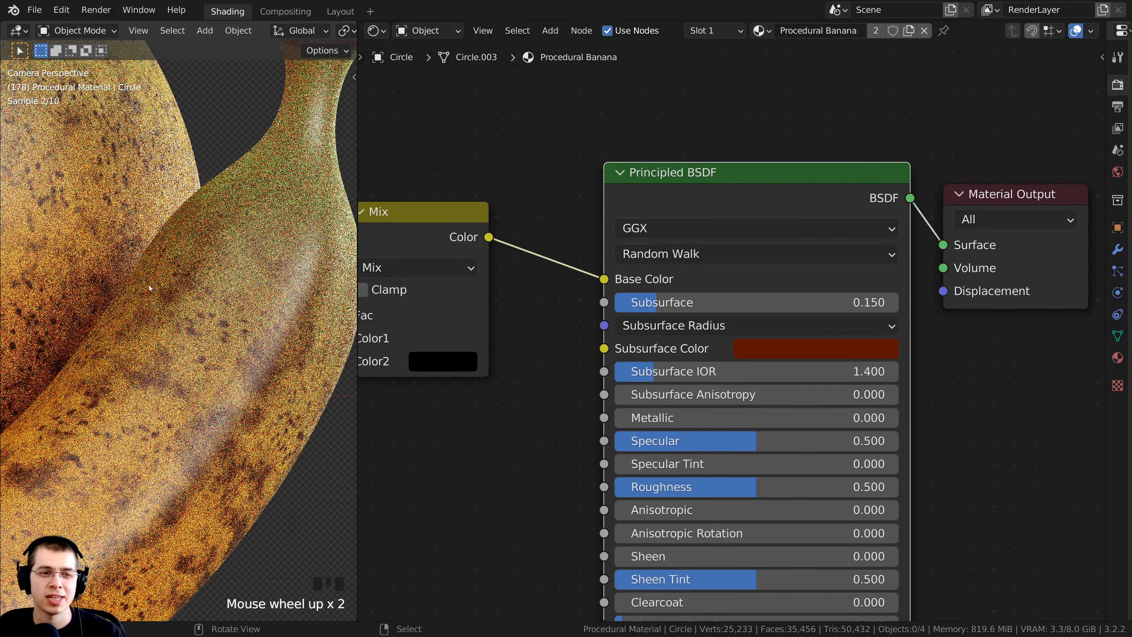
middle_click_drag(149, 288, 172, 365, "shift")
scroll(232, 295, "up", 2)
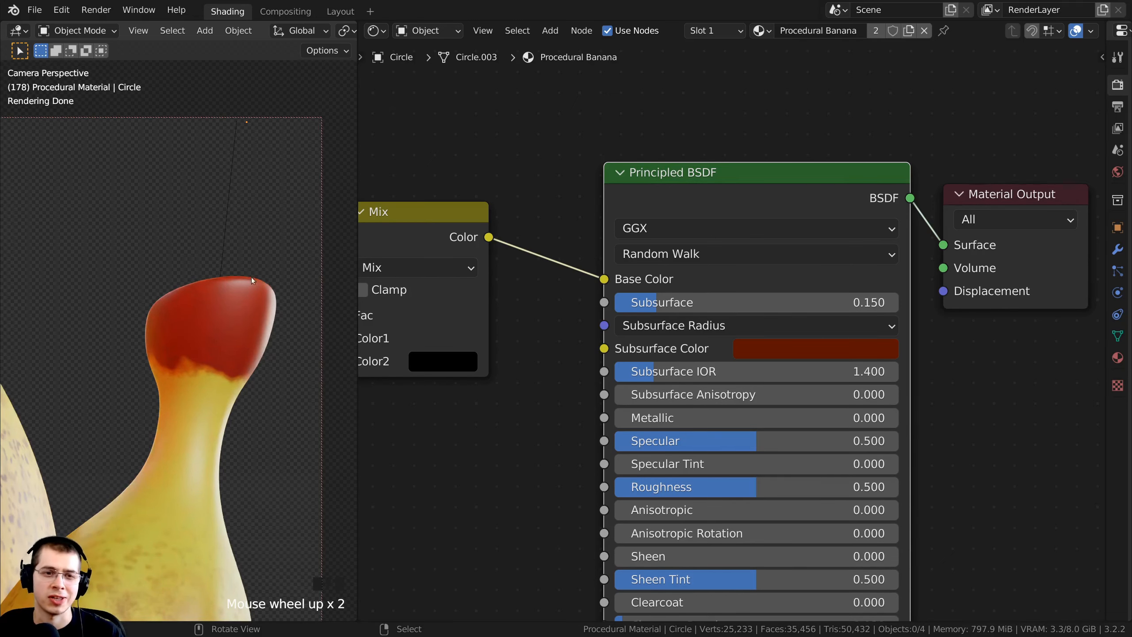
scroll(207, 321, "up", 1)
left_click(205, 31)
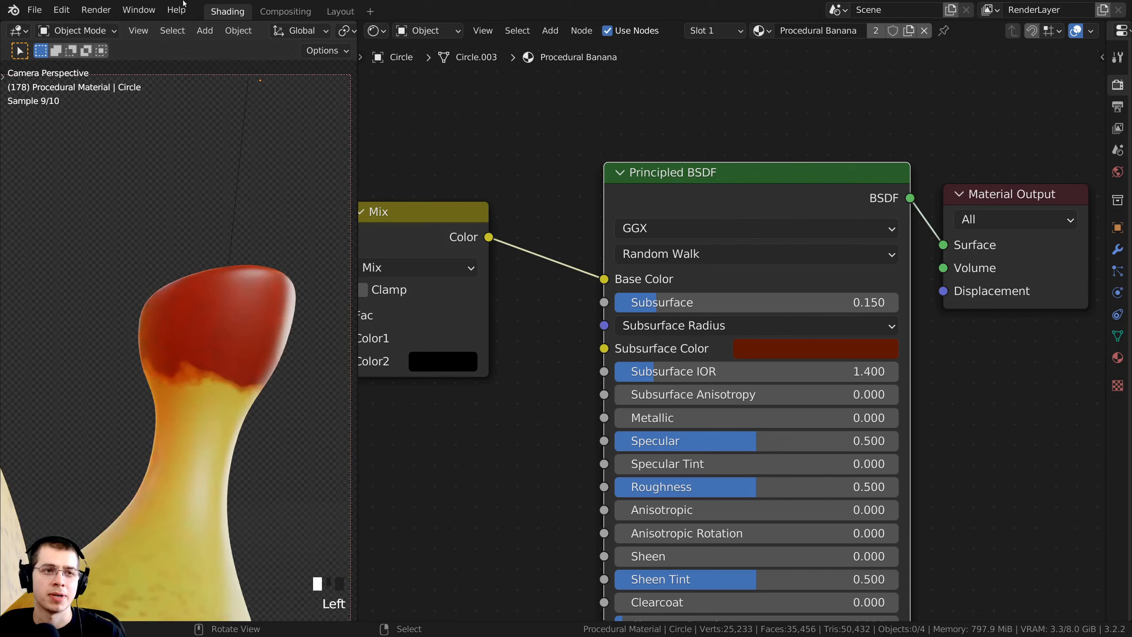
left_click(184, 389)
middle_click_drag(260, 308, 241, 294, "shift")
- Set all three Subsurface Radius values of the Principled BSDF to 0
middle_click_drag(760, 322, 776, 302)
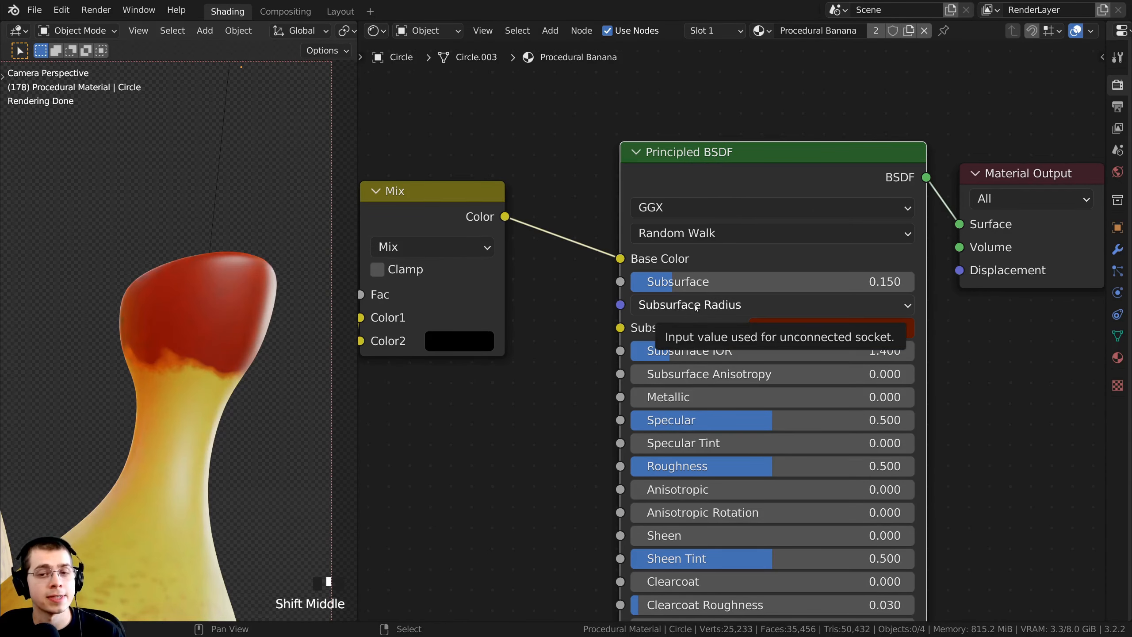
left_click(739, 306)
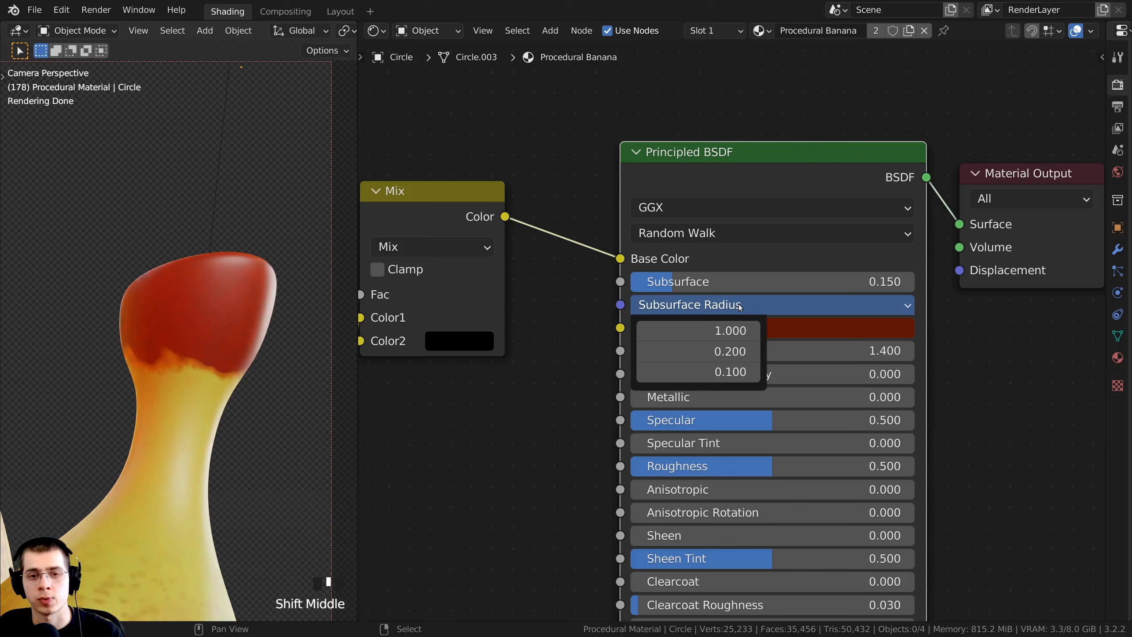
left_click(711, 303)
left_click(713, 303)
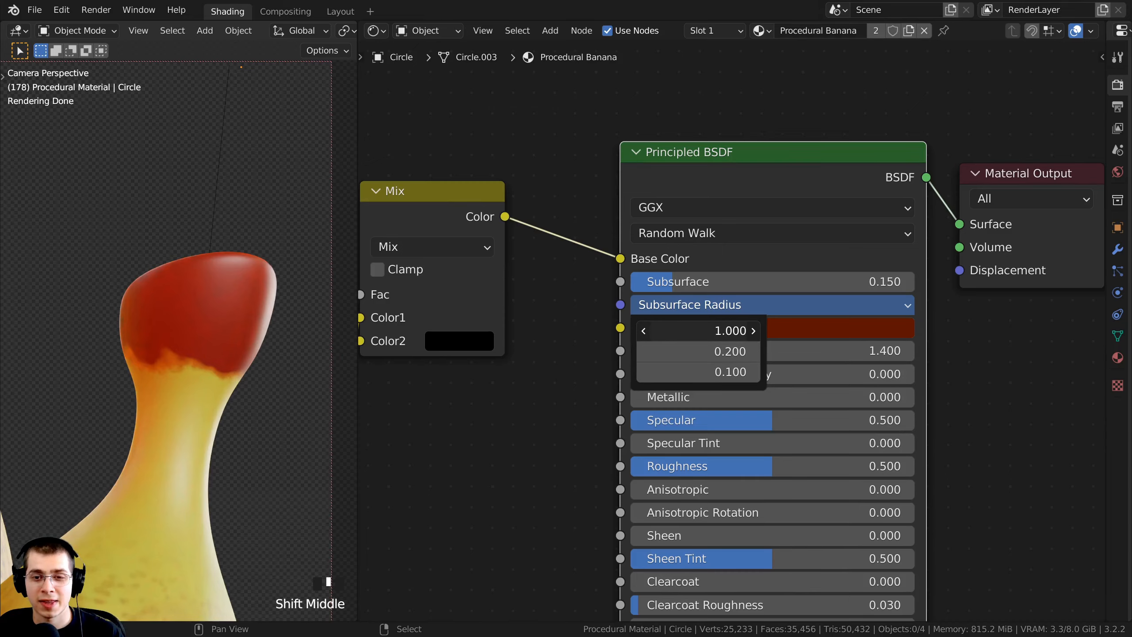
left_click_drag(698, 331, 669, 372)
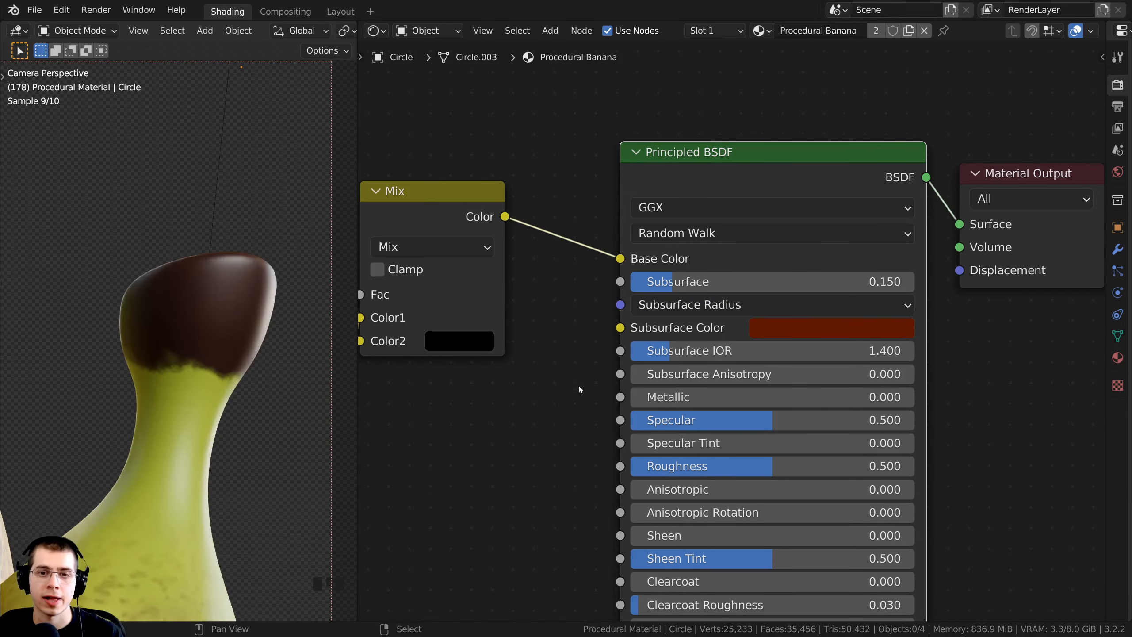
middle_click_drag(242, 416, 244, 260, "shift")
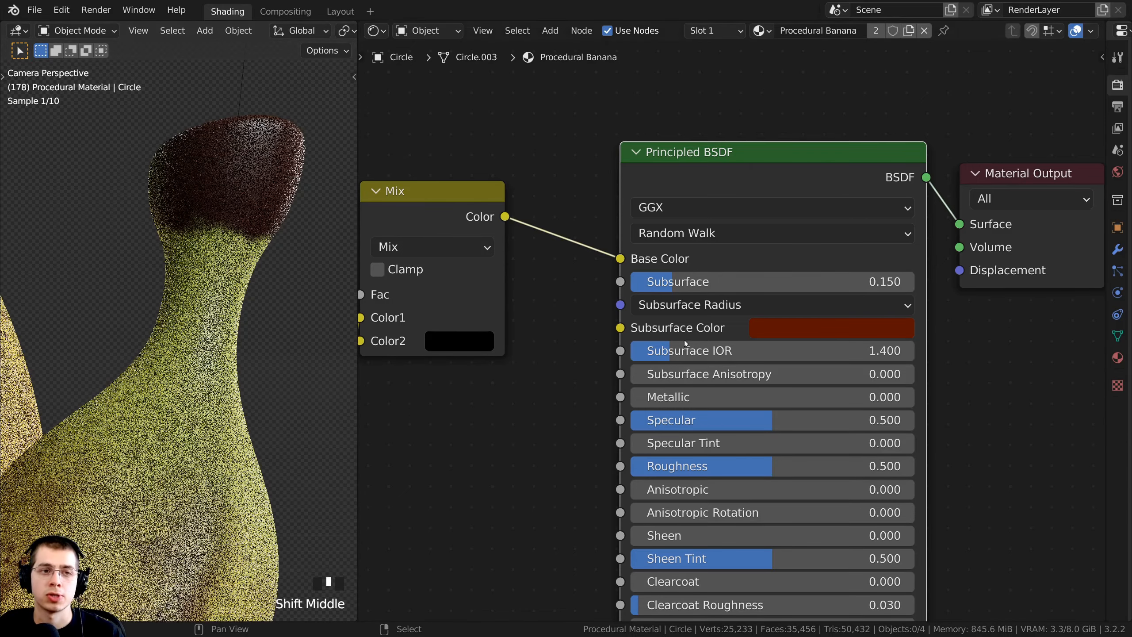
- Set the first Subsurface Radius value to 0.1
left_click(708, 305)
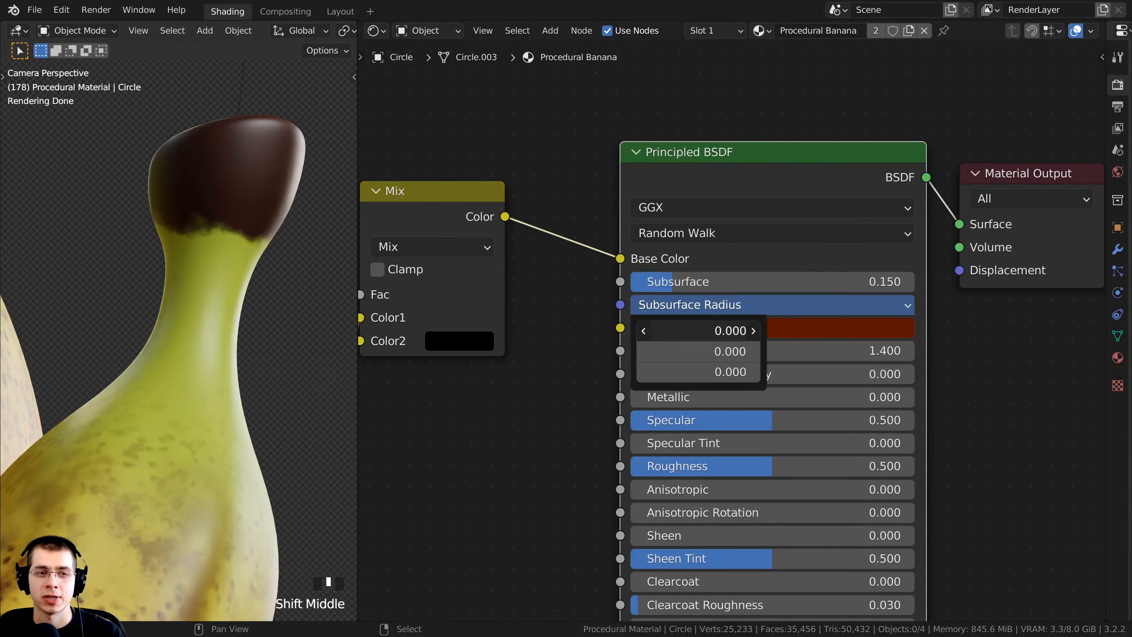
left_click_drag(698, 330, 684, 372)
left_click_drag(692, 371, 639, 372)
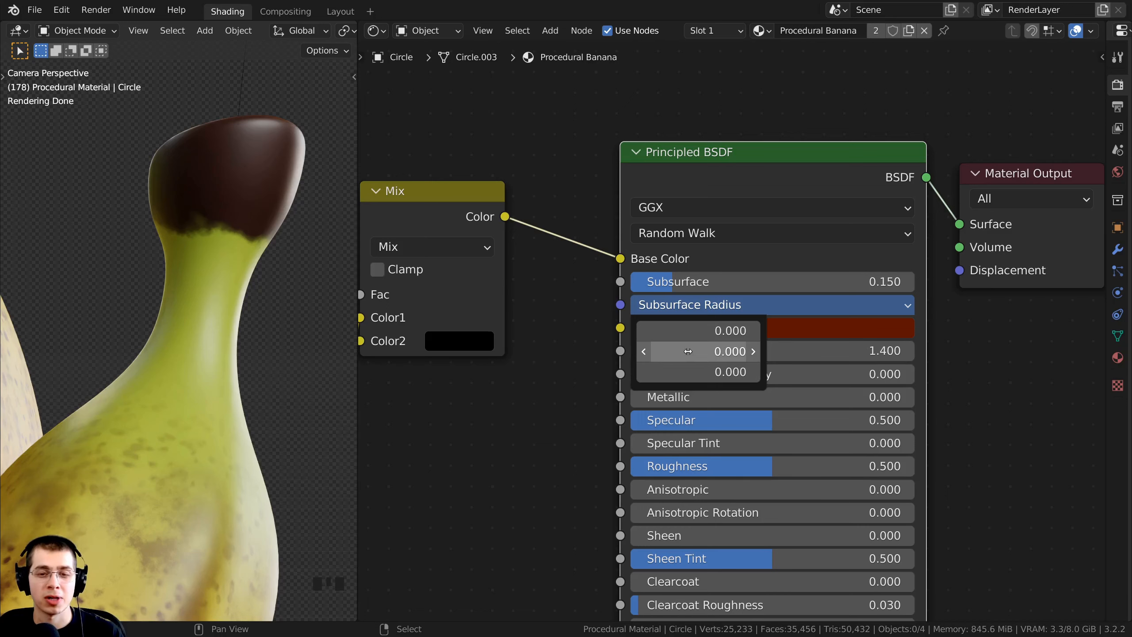
left_click(679, 329)
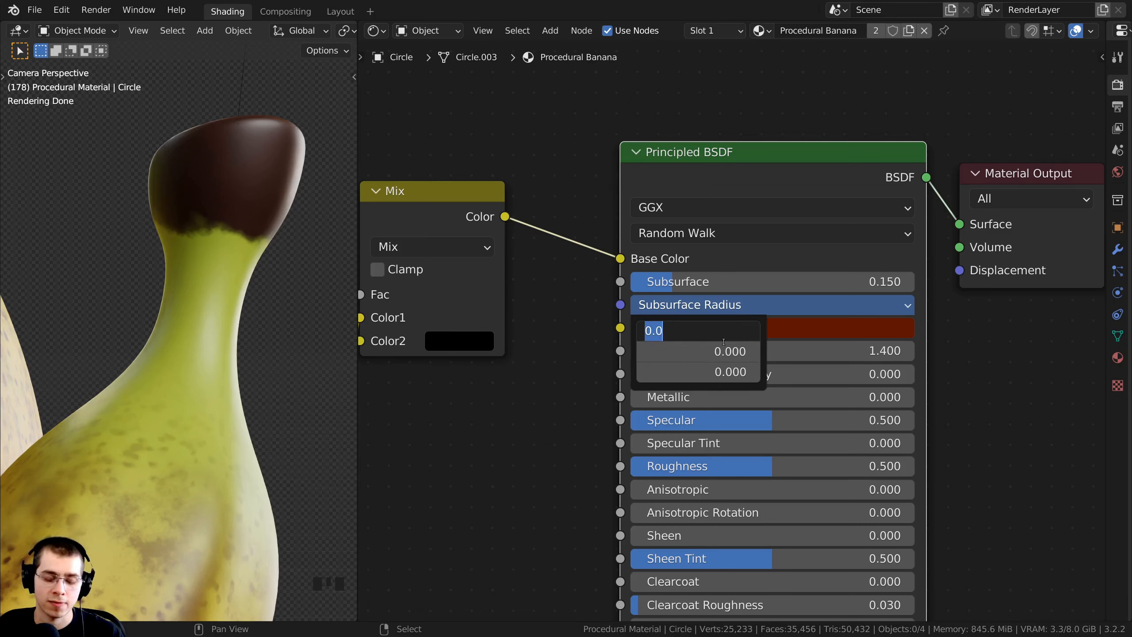
type(".1")
key("Return")
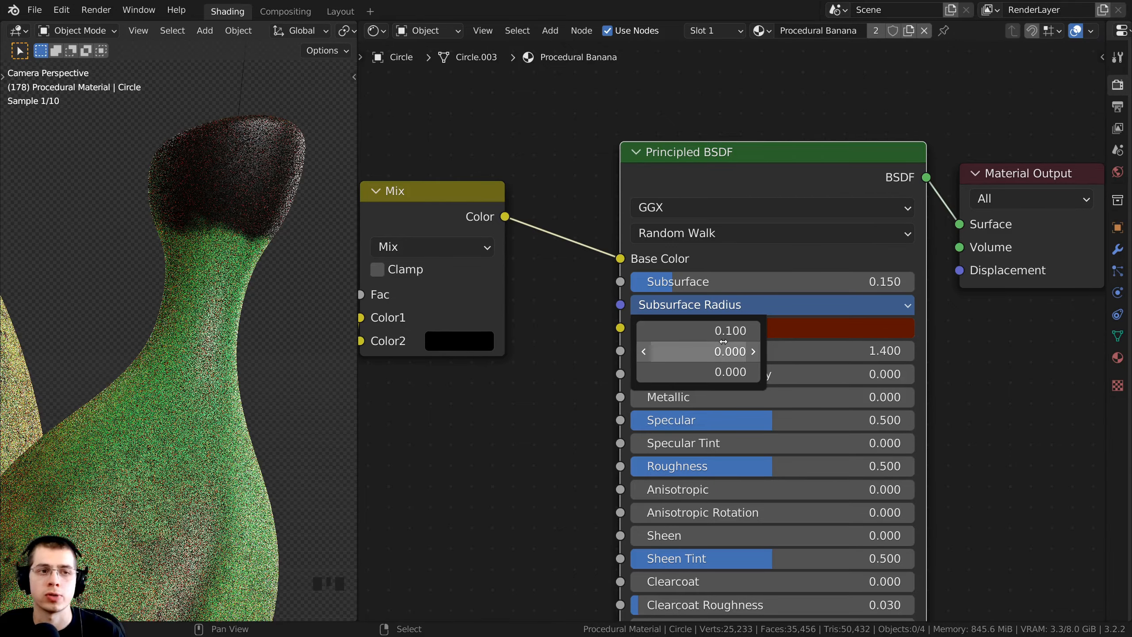
- Examine the reduced subsurface effect on the banana and the sphere, both up close and as a whole
middle_click_drag(312, 145, 274, 382, "shift")
scroll(246, 237, "down", 6)
scroll(274, 382, "up", 4)
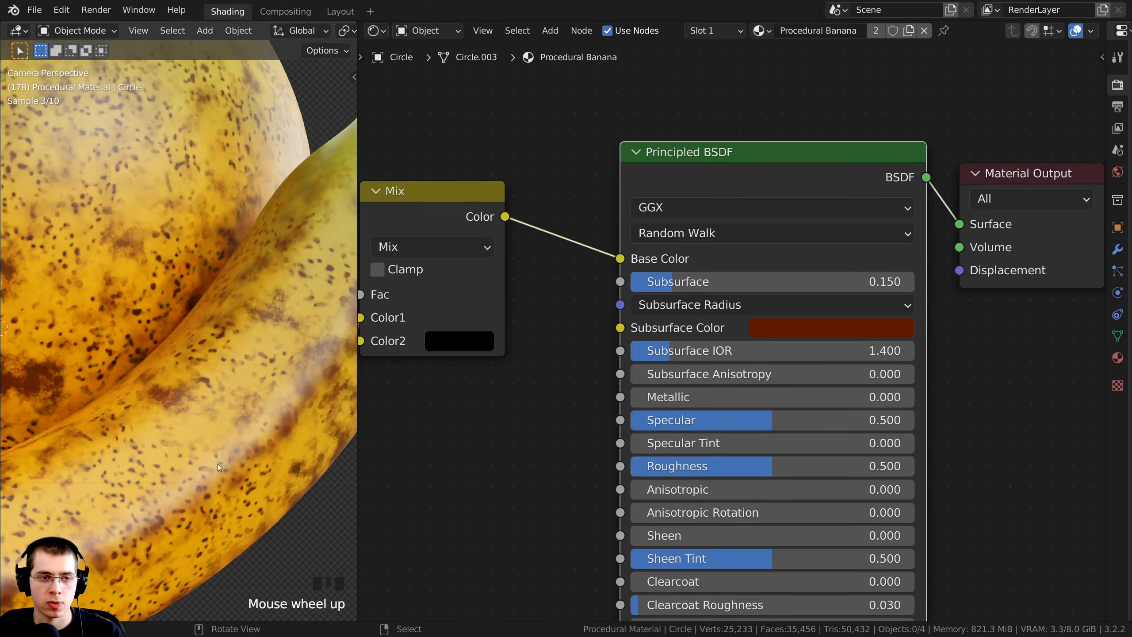
scroll(218, 464, "down", 8)
middle_click_drag(111, 496, 276, 312, "shift")
scroll(264, 320, "down", 1)
scroll(840, 216, "down", 3)
middle_click_drag(841, 216, 798, 186)
middle_click_drag(451, 205, 555, 158)
left_click(556, 159)
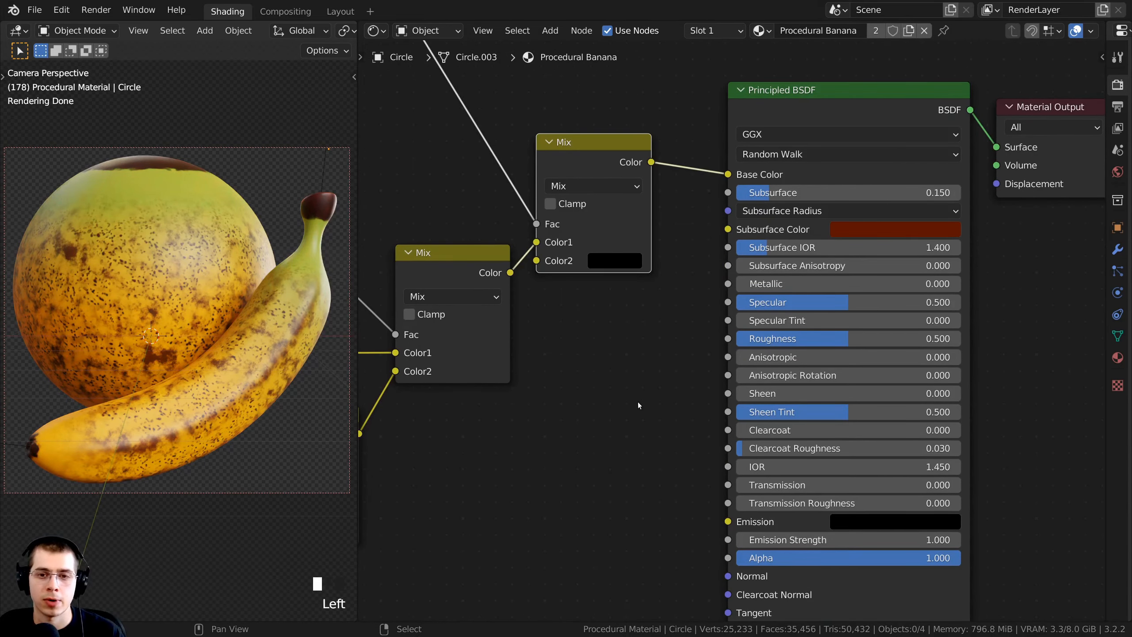
- Try a lower Roughness of about 0.24 on the Principled BSDF and undo the change
left_click_drag(823, 339, 740, 339)
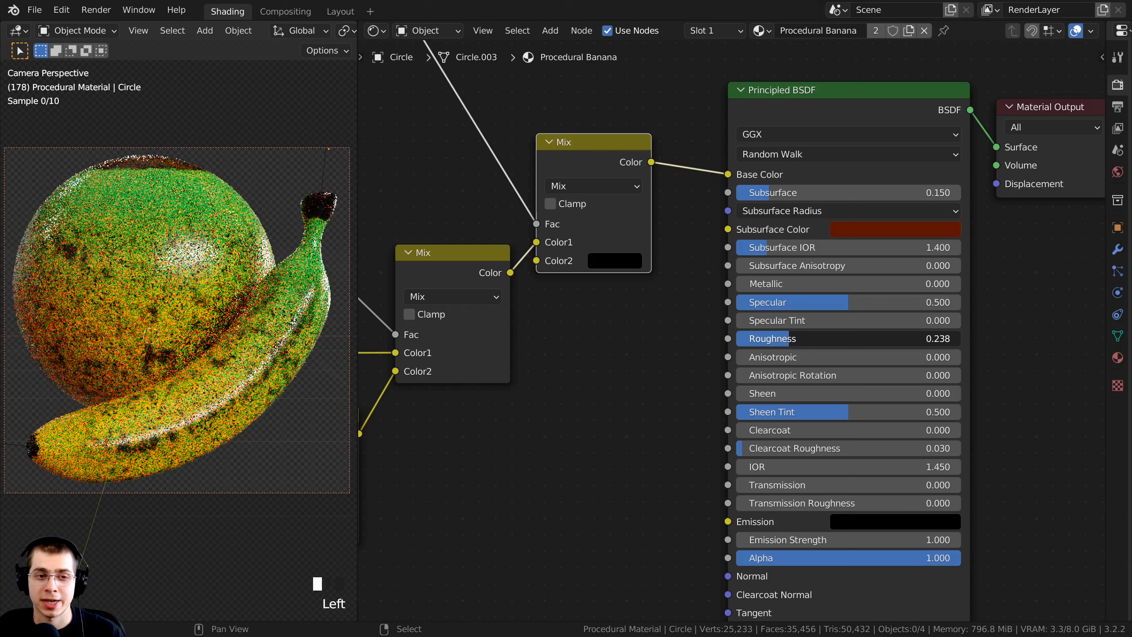
key("ctrl+z")
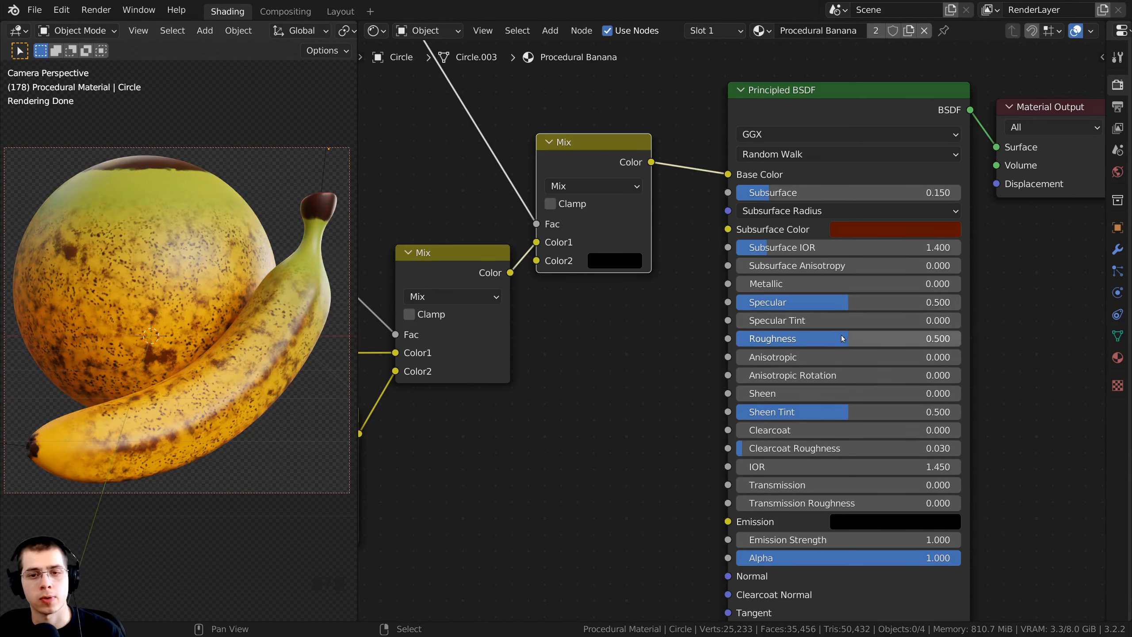
left_click_drag(842, 338, 773, 338)
key("ctrl+z")
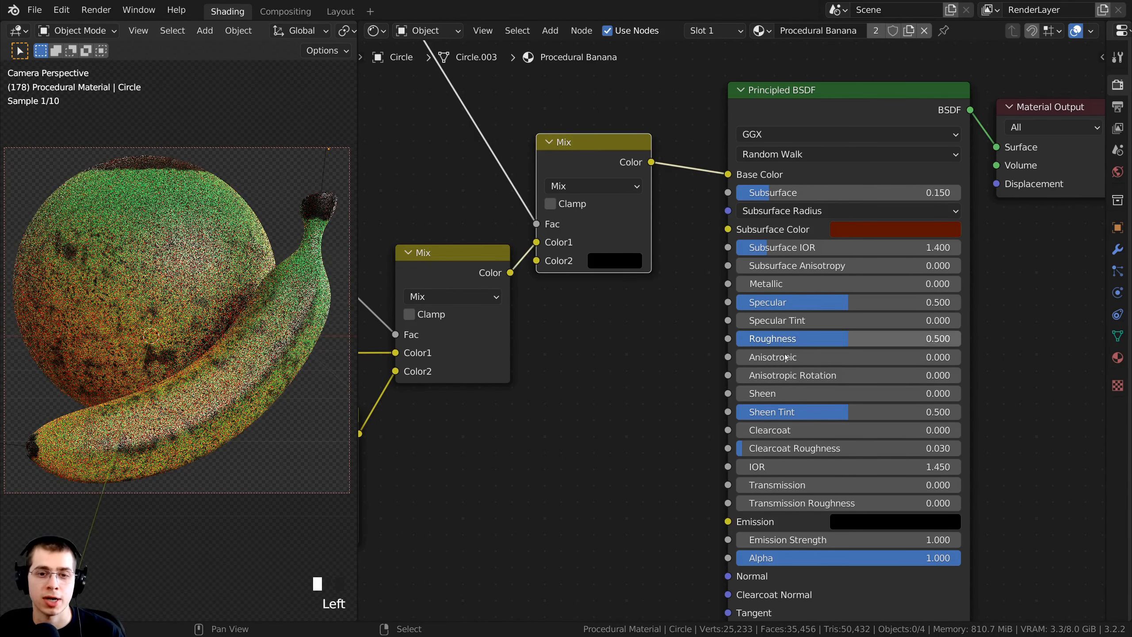
- Connect the final Mix node's Color output to the Principled BSDF's Roughness and inspect the shine on the skin
middle_click_drag(619, 476, 606, 394)
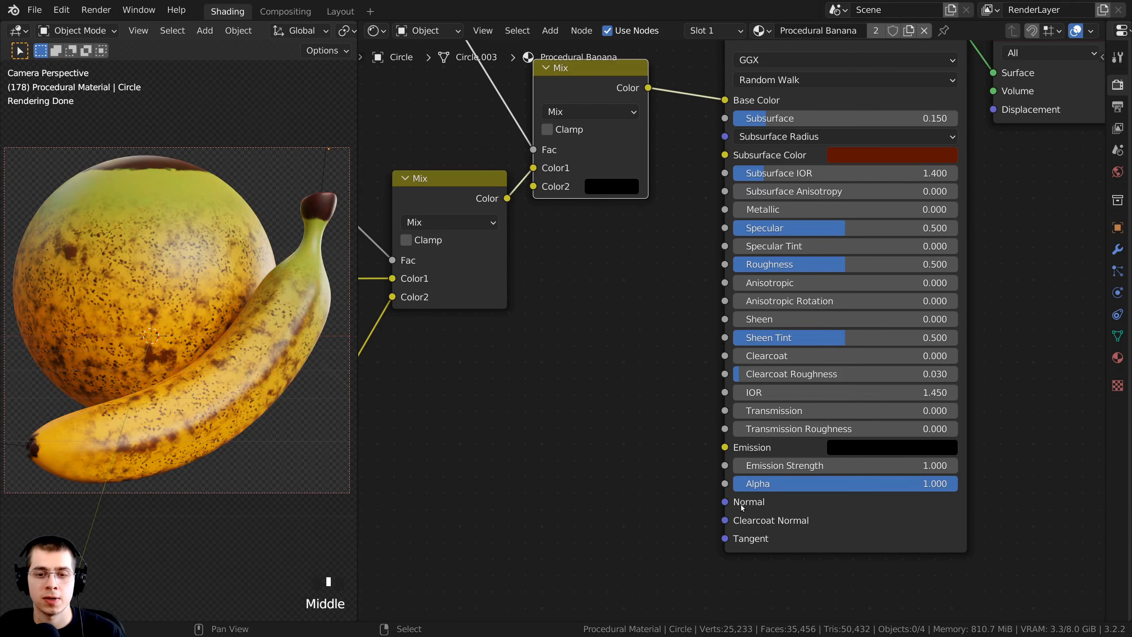
scroll(747, 508, "up", 1)
scroll(626, 315, "down", 1)
middle_click_drag(626, 315, 638, 366)
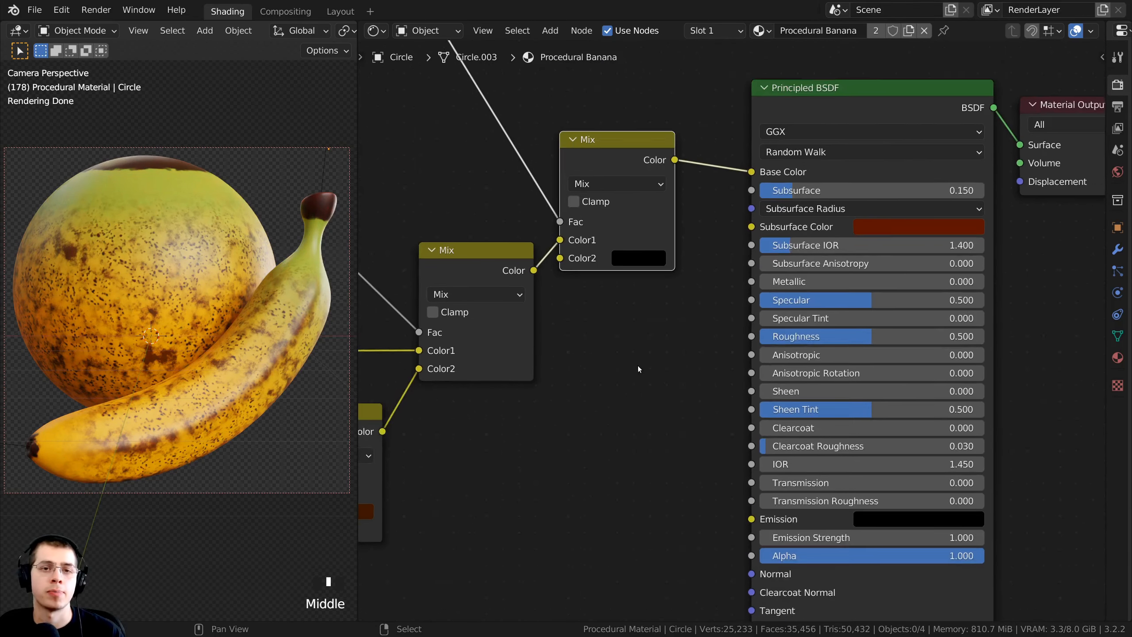
left_click_drag(633, 161, 641, 157)
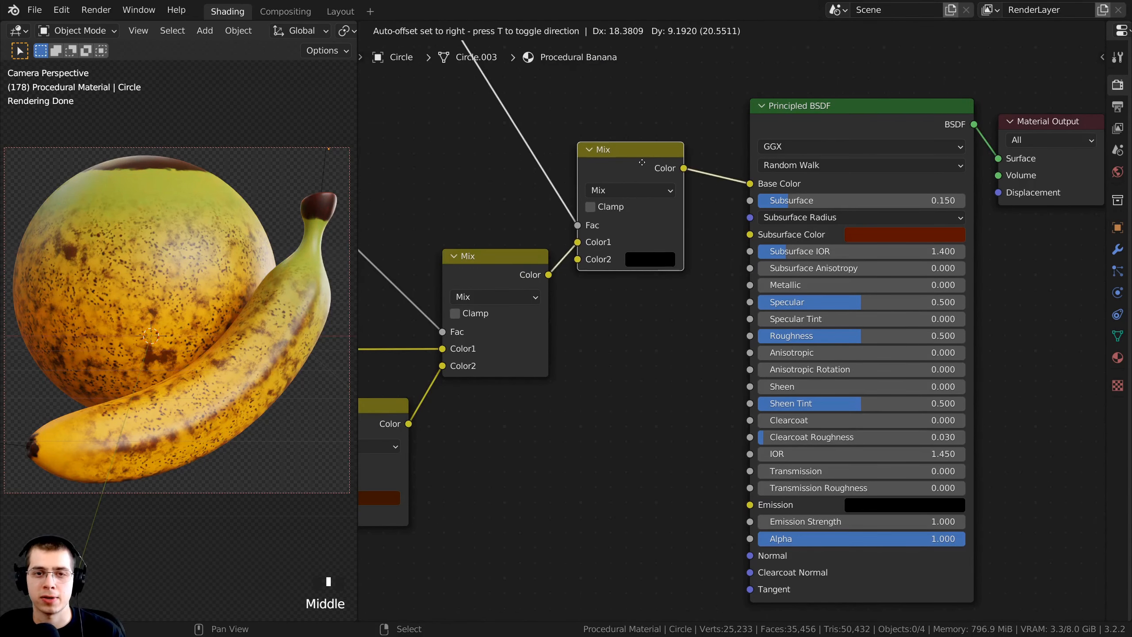
middle_click_drag(634, 158, 580, 148)
left_click_drag(623, 161, 695, 326)
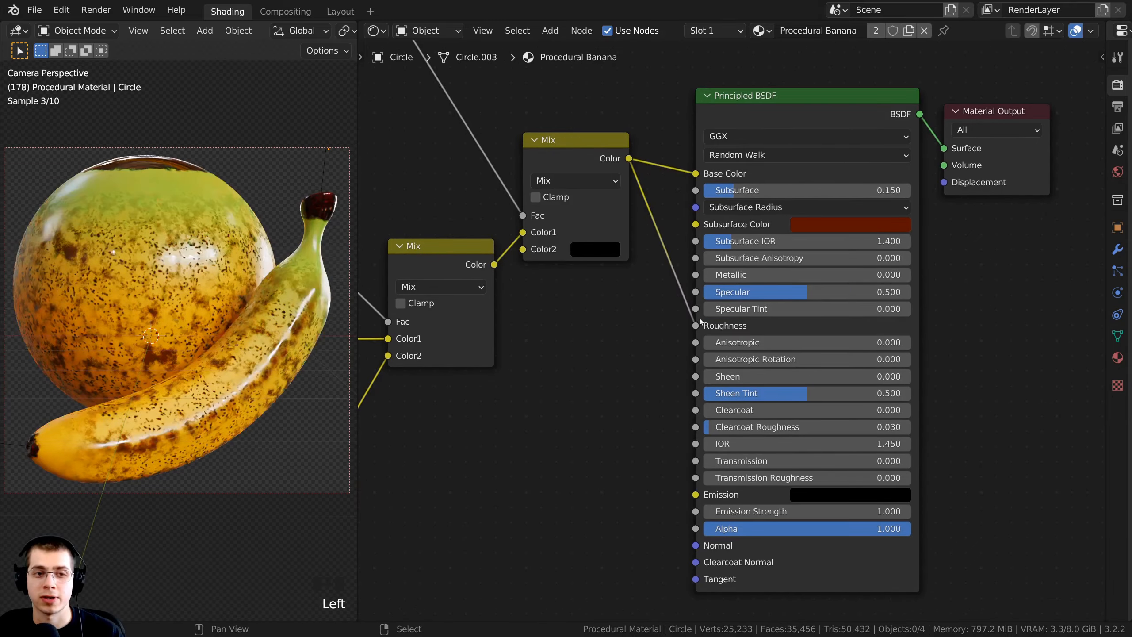
middle_click_drag(699, 320, 664, 326)
middle_click_drag(178, 290, 169, 249, "shift")
scroll(194, 276, "up", 4)
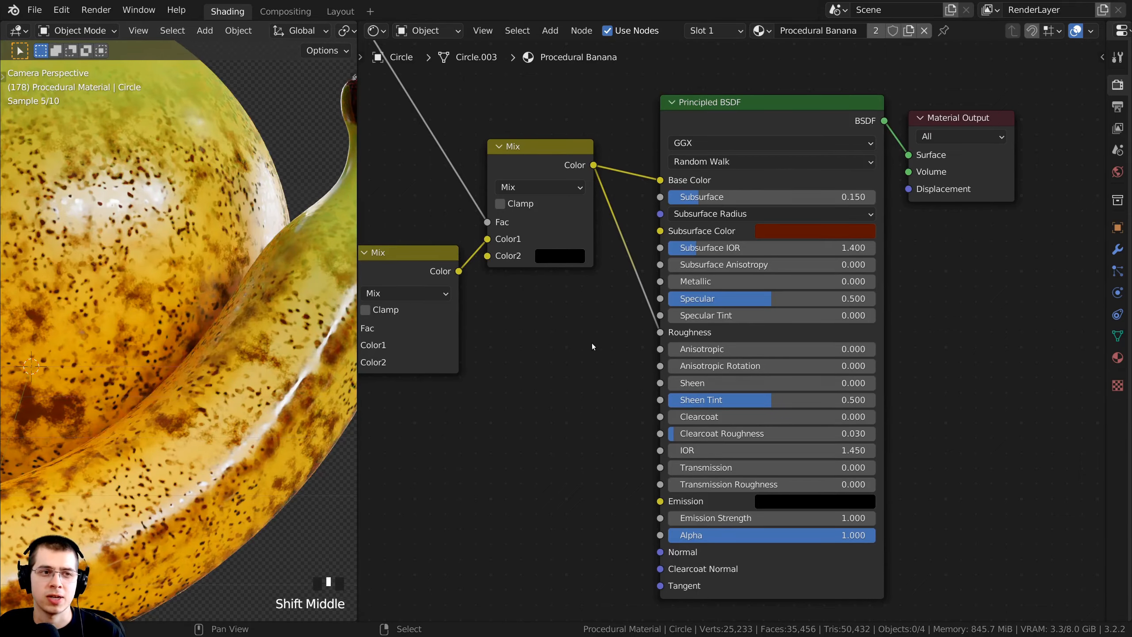
- Insert a ColorRamp on the link between the final Mix node and Roughness, spacing the nodes so it fits
middle_click_drag(592, 348, 586, 339)
key("shift+a")
left_click(564, 336)
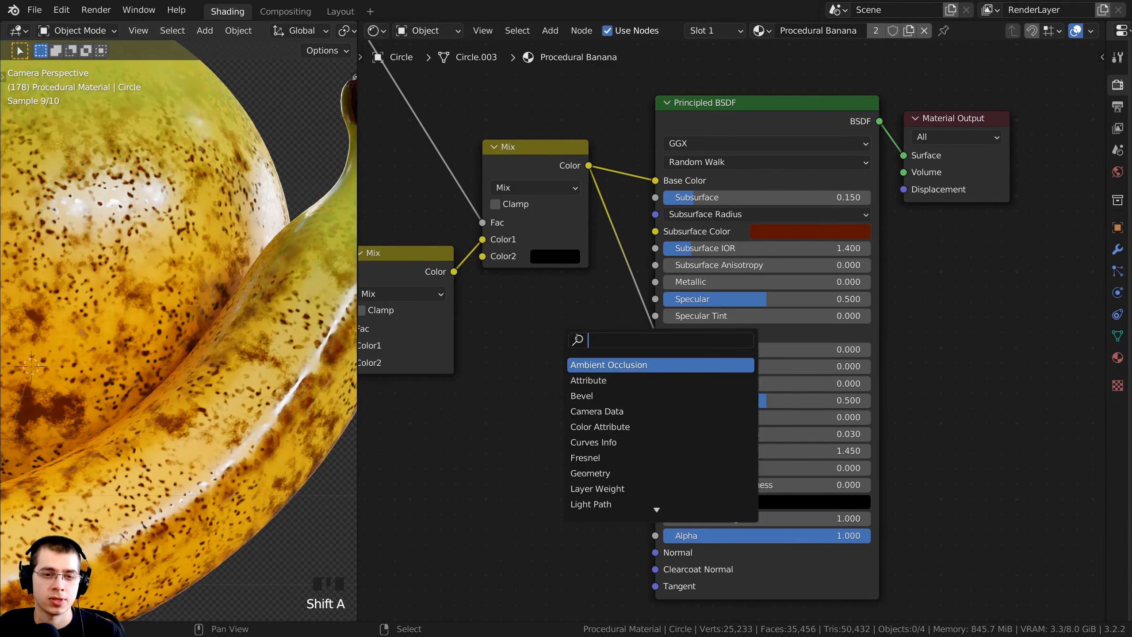
type("col")
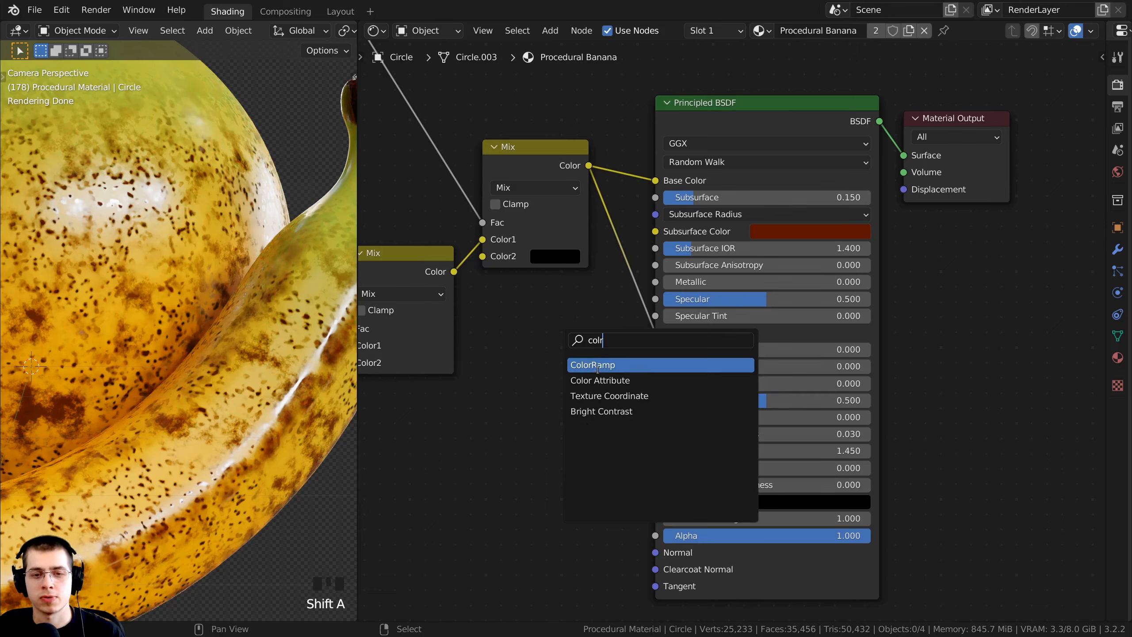
type("r")
left_click(596, 365)
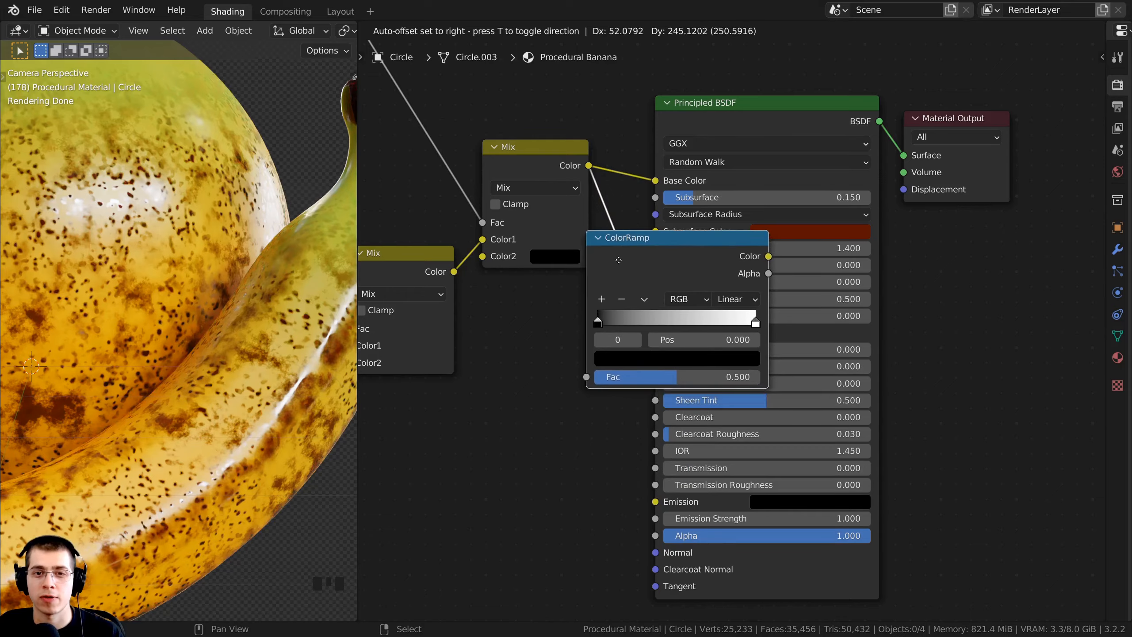
left_click(692, 286)
scroll(691, 286, "down", 1)
middle_click_drag(691, 286, 602, 300)
left_click_drag(633, 285, 664, 292)
middle_click_drag(664, 292, 650, 298)
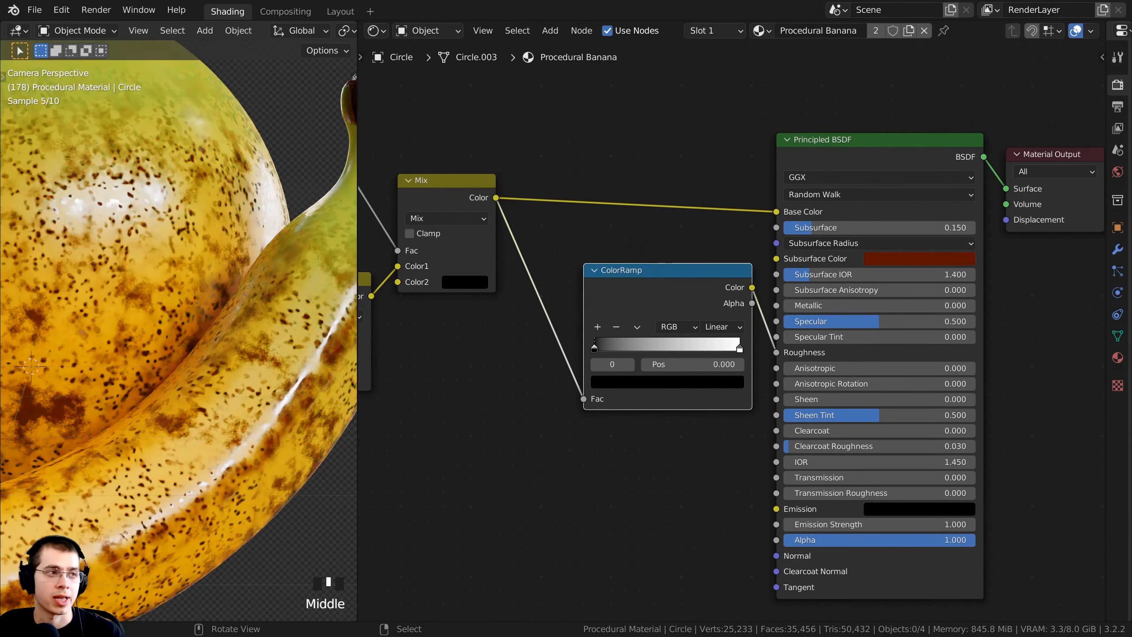
- Flip the roughness ColorRamp so white comes first and black last, and check the result on the fruit
scroll(728, 370, "up", 7)
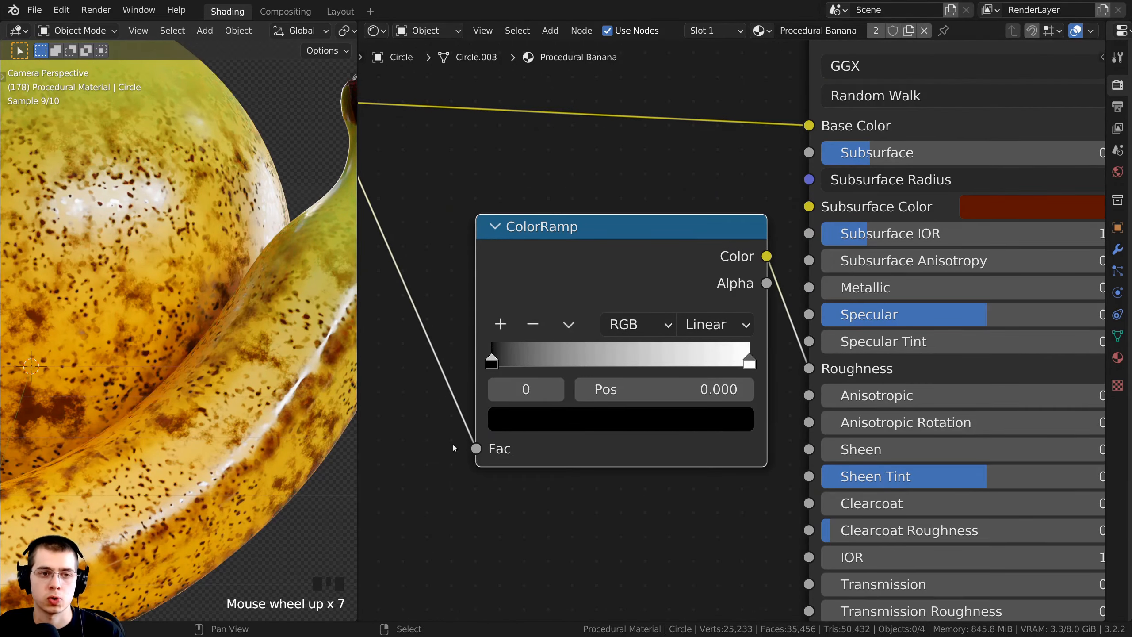
middle_click_drag(556, 440, 578, 436)
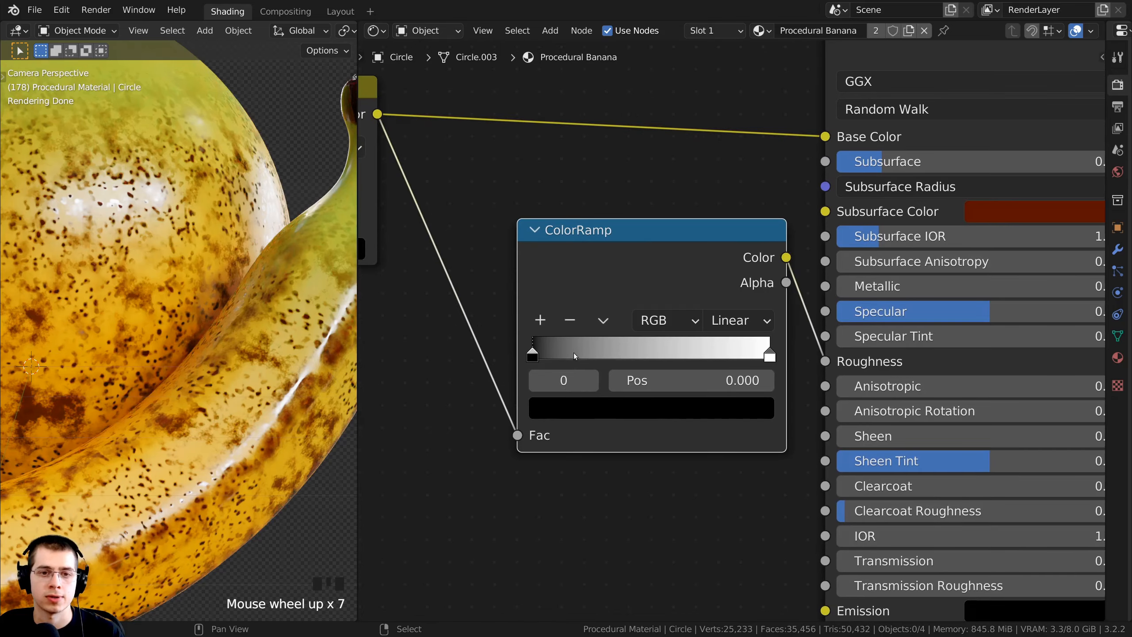
left_click(603, 321)
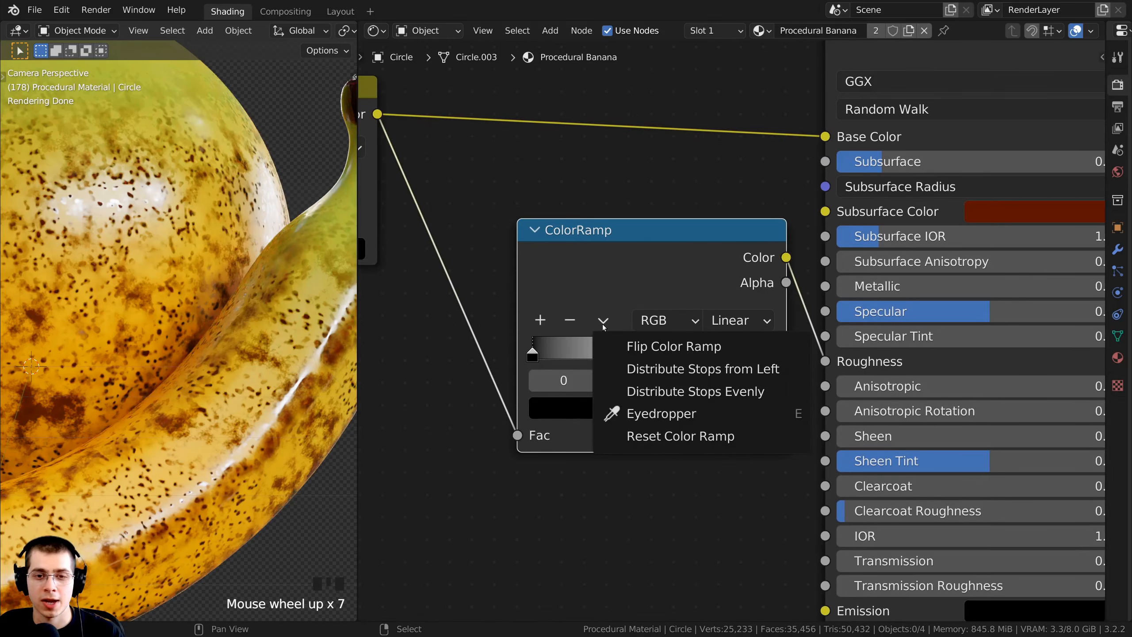
left_click(631, 347)
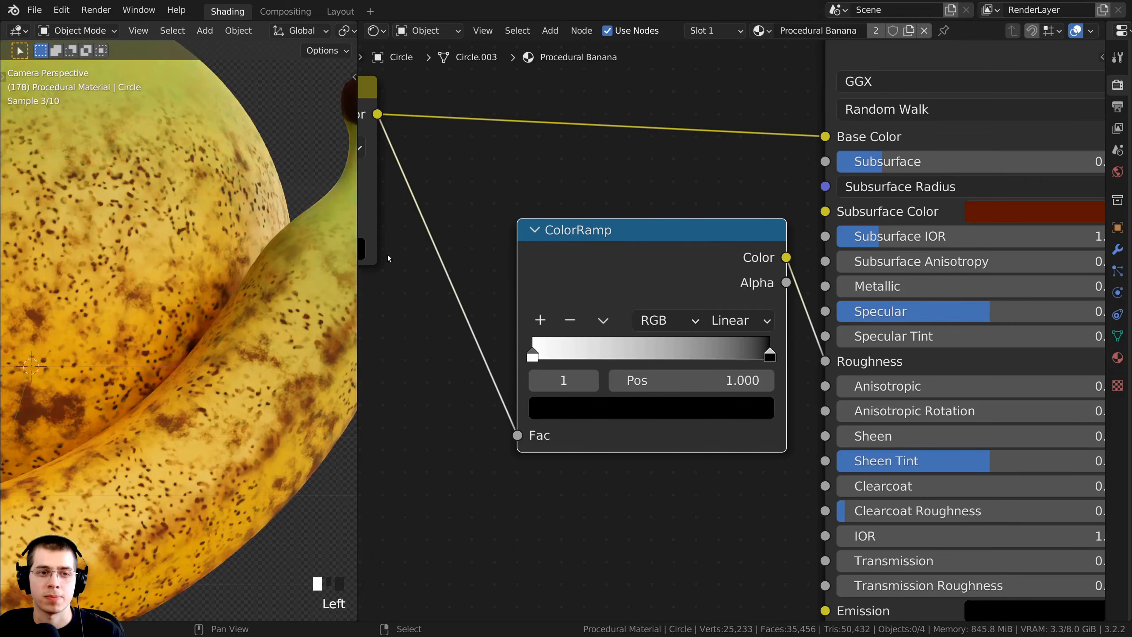
scroll(226, 308, "down", 4)
middle_click_drag(226, 308, 257, 307, "shift")
scroll(735, 352, "up", 3)
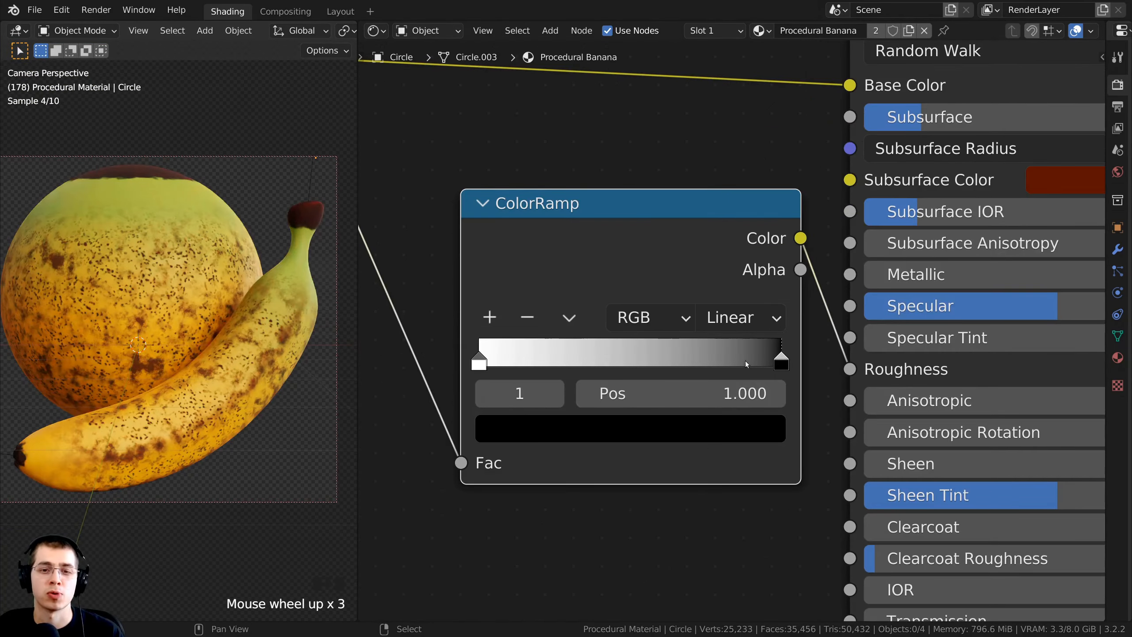
- Move the roughness ColorRamp's black stop to position 0.704 and check the reflections on the skin
left_click_drag(773, 358, 692, 356)
middle_click_drag(527, 424, 592, 403)
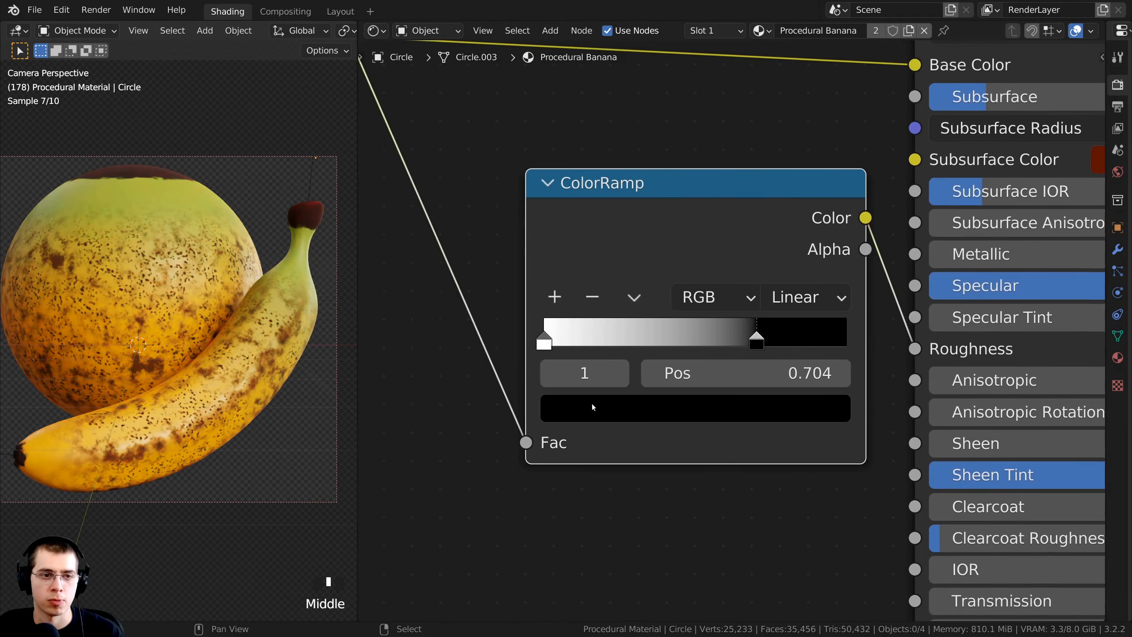
middle_click_drag(304, 384, 318, 357, "shift")
scroll(319, 357, "up", 2)
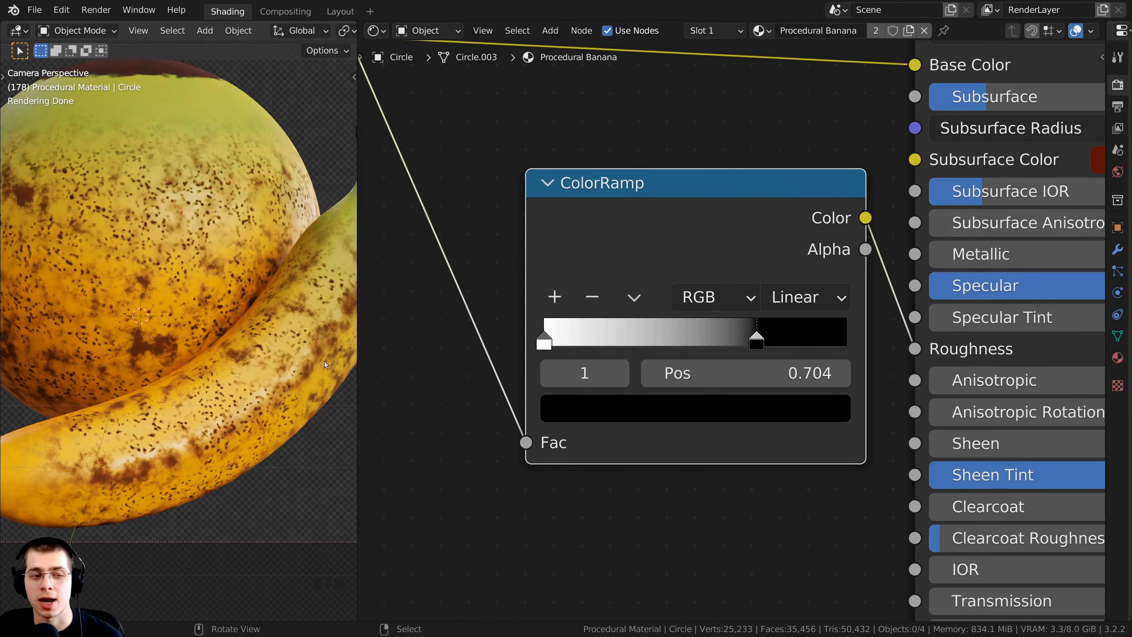
- Darken the roughness ColorRamp's white stop to a light gray and check the sheen on the banana
middle_click_drag(510, 321, 567, 364)
left_click(551, 349)
scroll(549, 347, "down", 2)
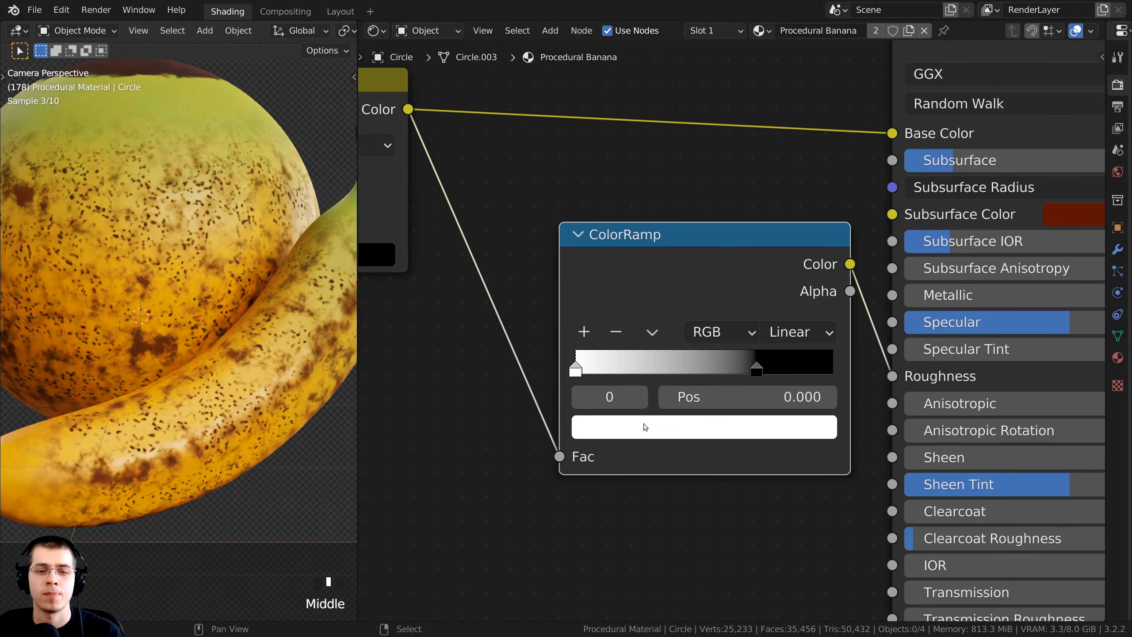
left_click(633, 426)
mouse_move(776, 93)
left_mouse_down()
mouse_move(778, 221)
mouse_move(780, 106)
left_mouse_up()
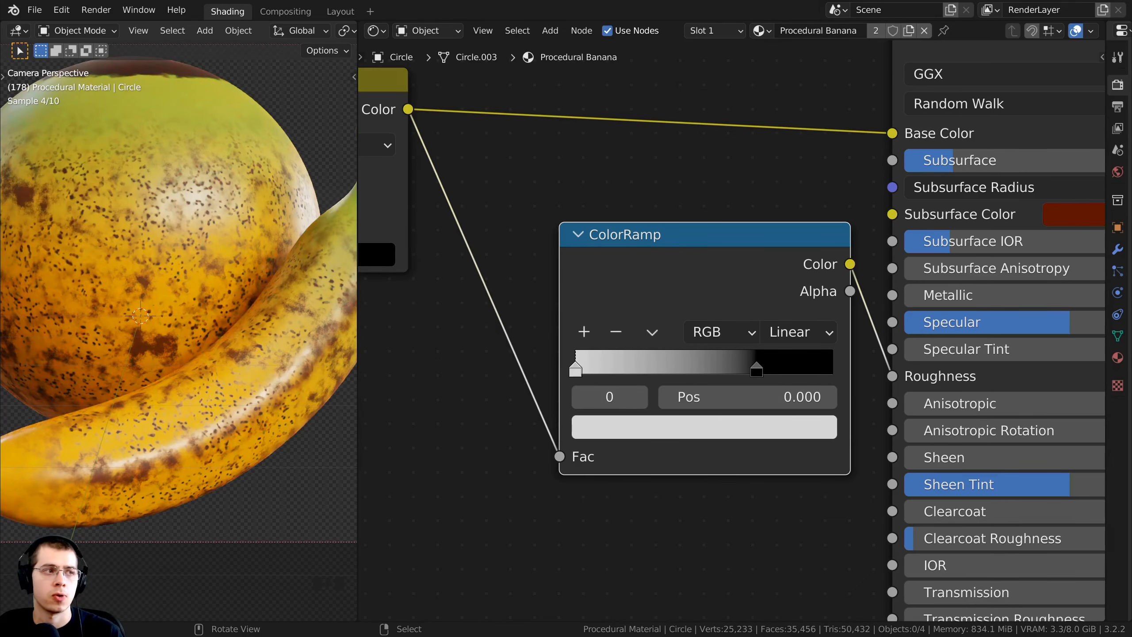
middle_click_drag(713, 424, 691, 425)
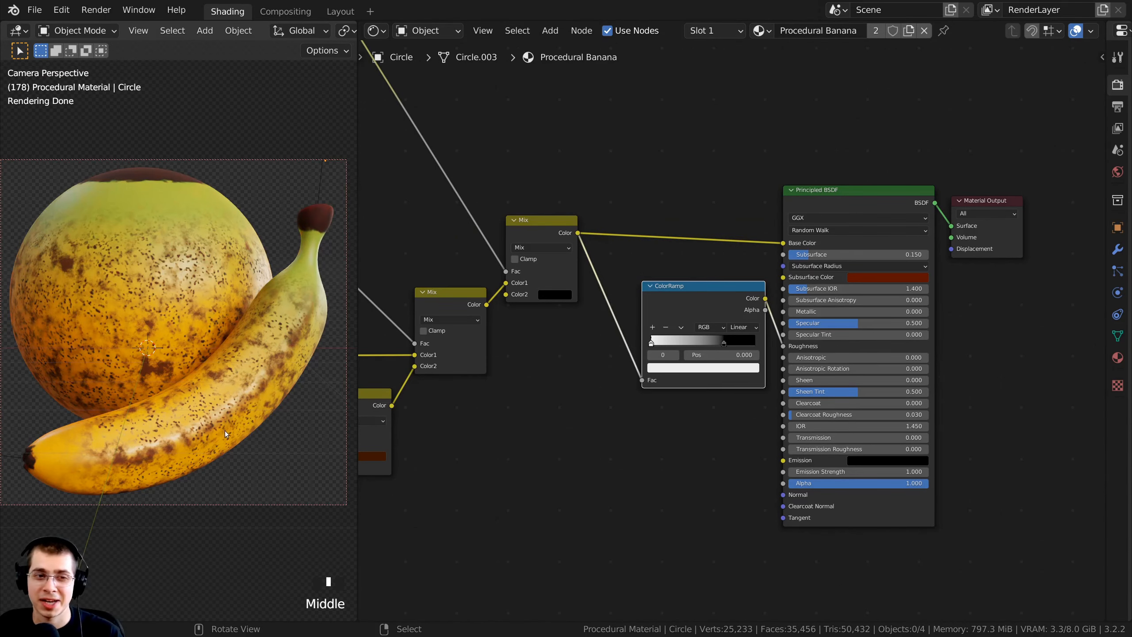
scroll(468, 324, "up", 2)
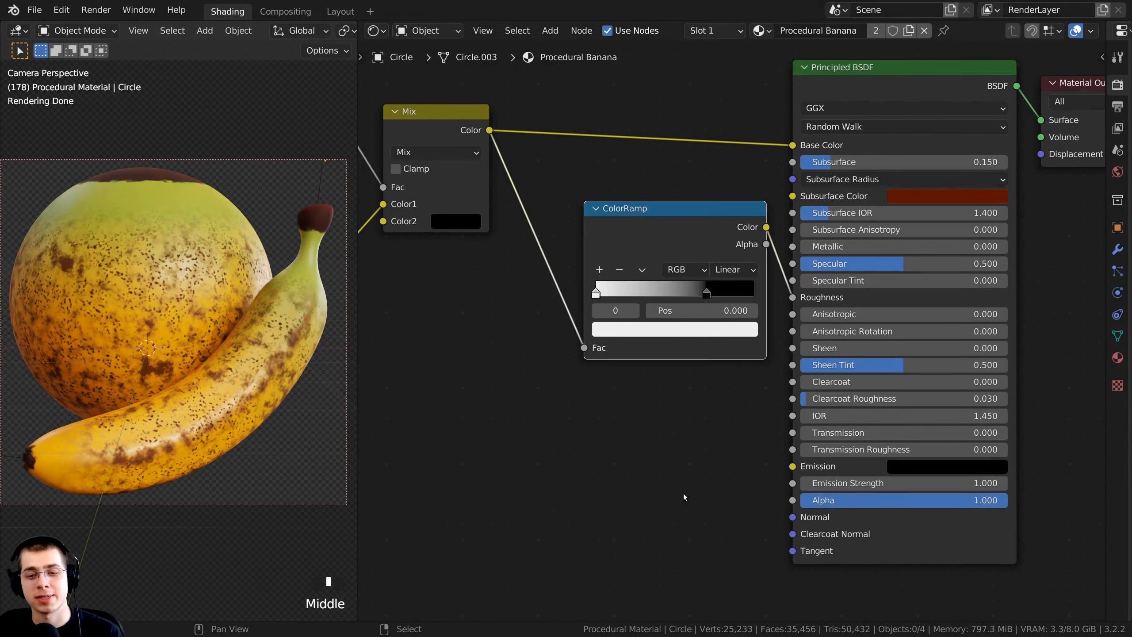
middle_click_drag(178, 343, 173, 332, "shift")
scroll(174, 331, "up", 8)
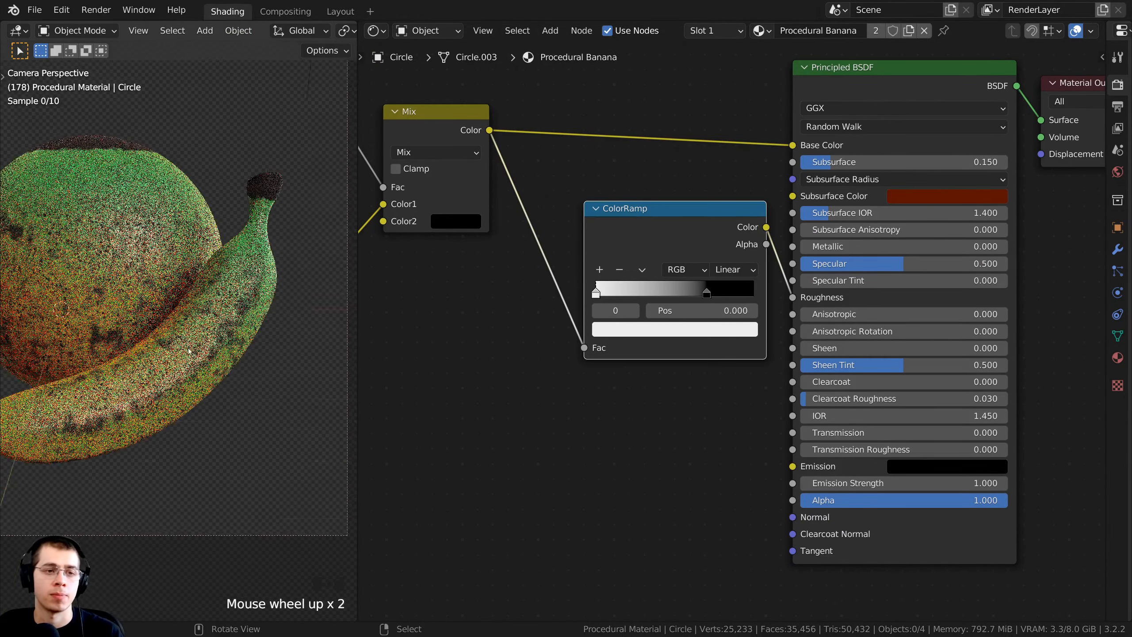
- Examine the skin, stem and overall look of the fruit up close to judge the roughness reflections
scroll(206, 214, "down", 3)
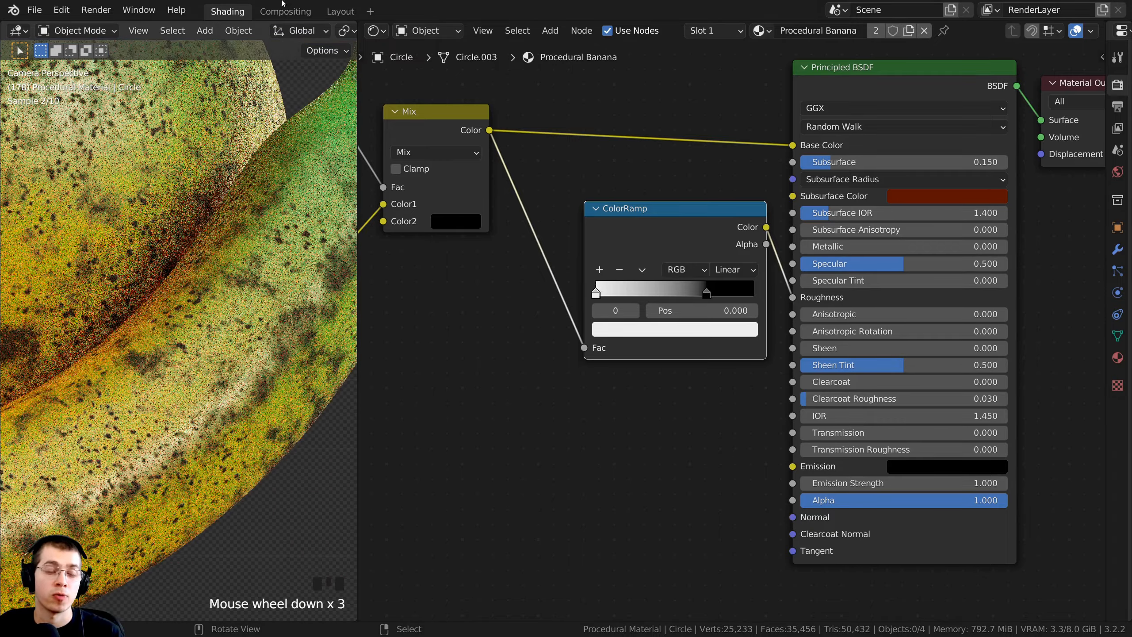
middle_click_drag(205, 214, 157, 267, "shift")
scroll(234, 219, "up", 3)
scroll(185, 221, "up", 1, "shift")
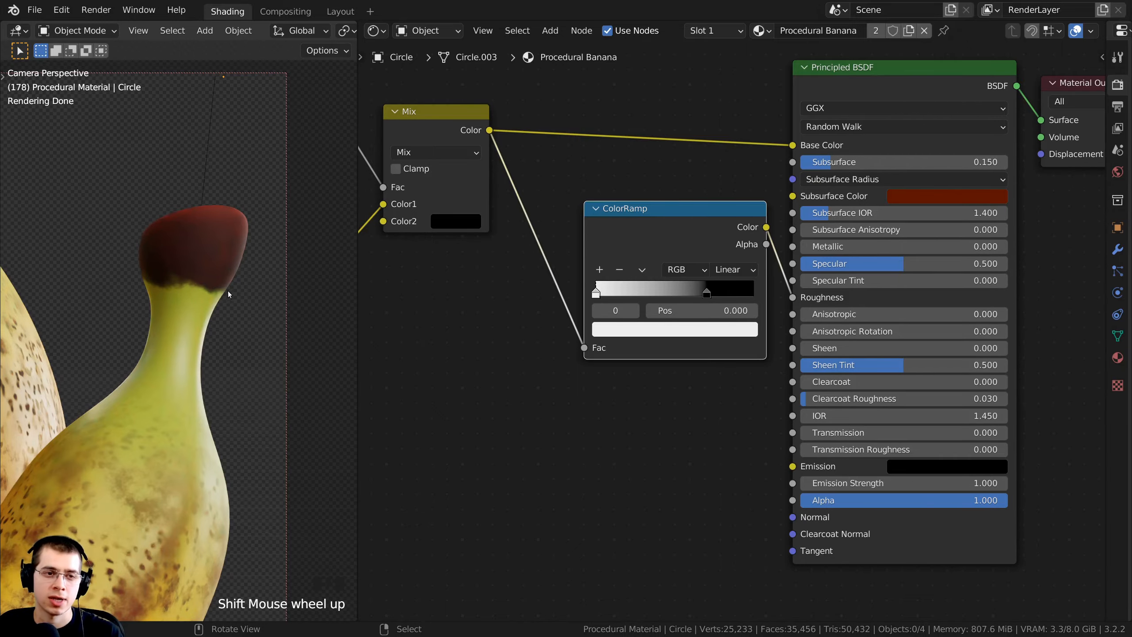
scroll(197, 282, "down", 4)
middle_click_drag(196, 279, 323, 230, "shift")
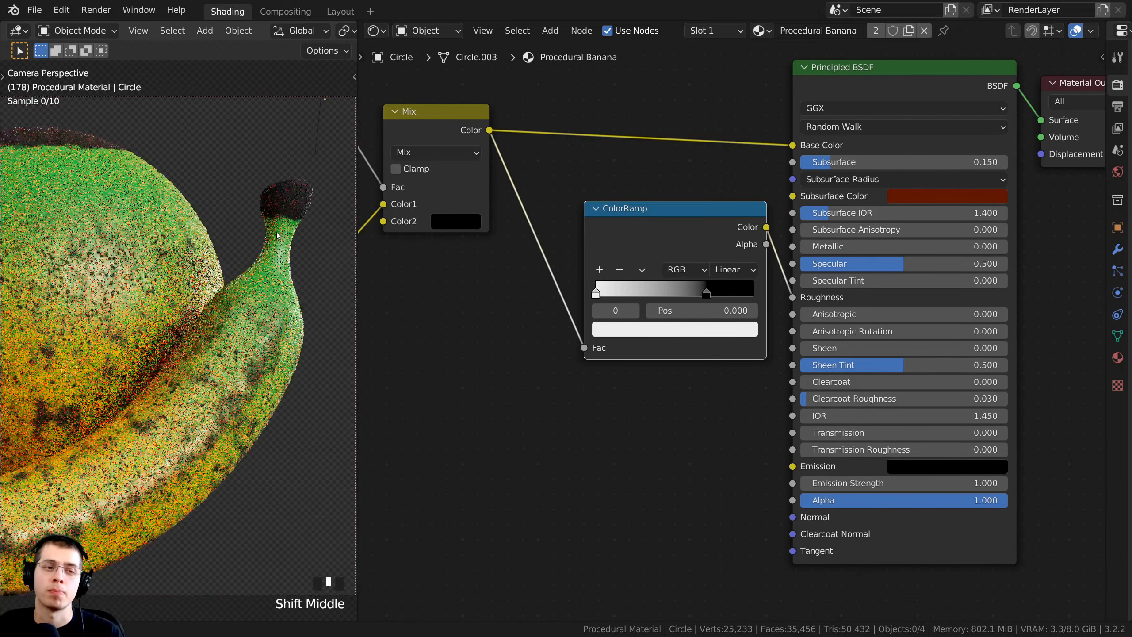
scroll(323, 229, "down", 3)
scroll(375, 168, "down", 3)
- Connect the final Mix node's Color output directly to the Principled BSDF's Normal input and inspect the banana from its tip
middle_click_drag(375, 168, 543, 150)
left_click(629, 121)
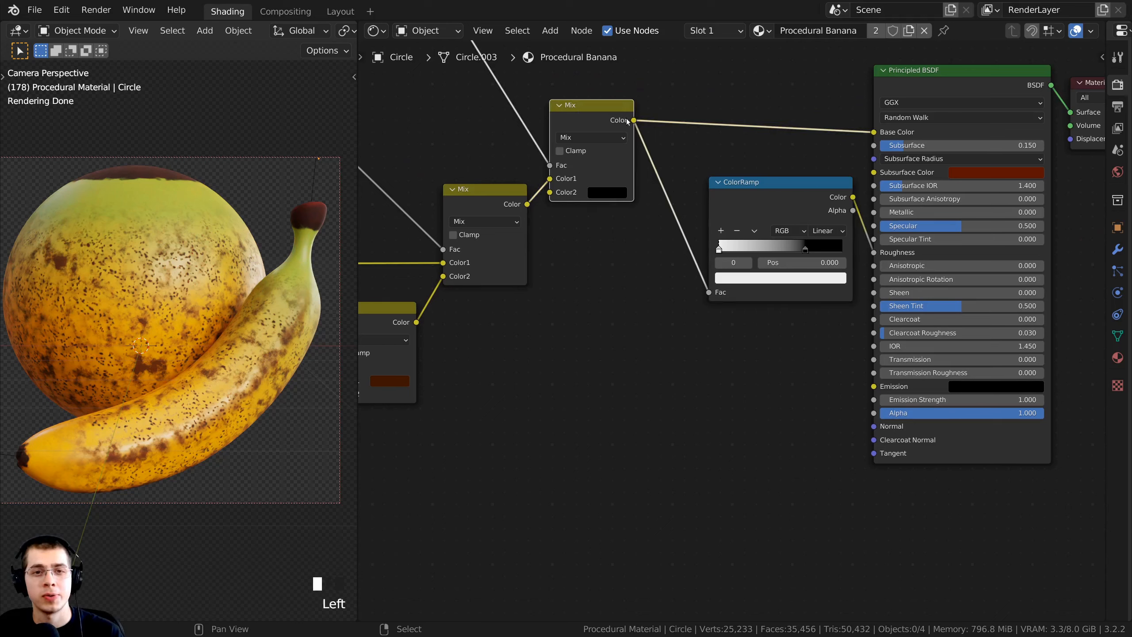
left_click_drag(633, 121, 874, 426)
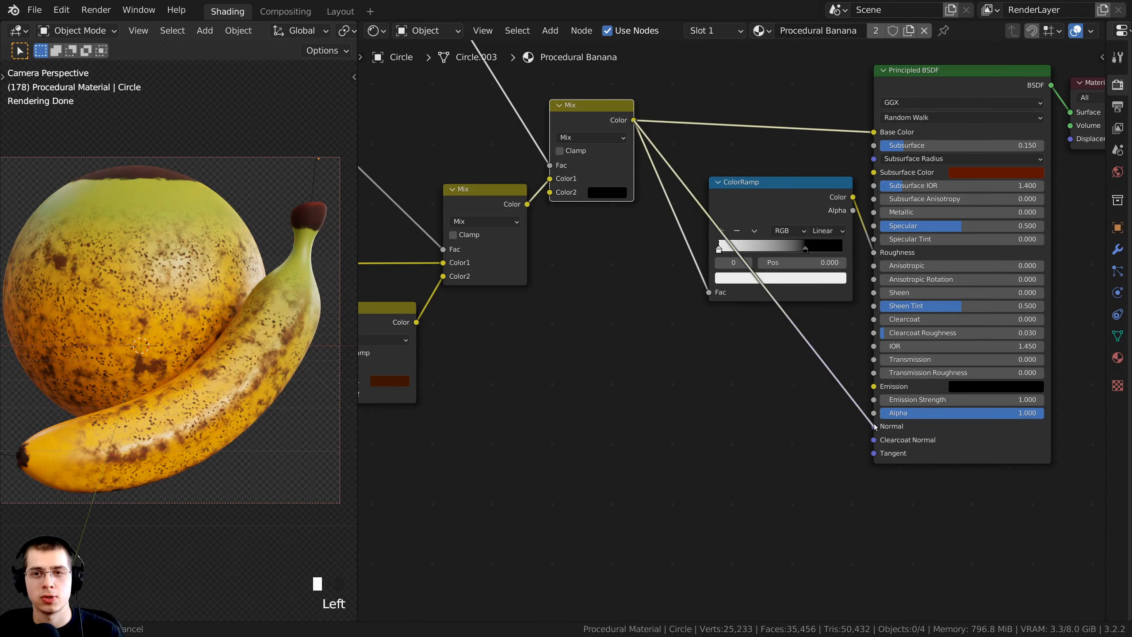
middle_click_drag(850, 392, 835, 405)
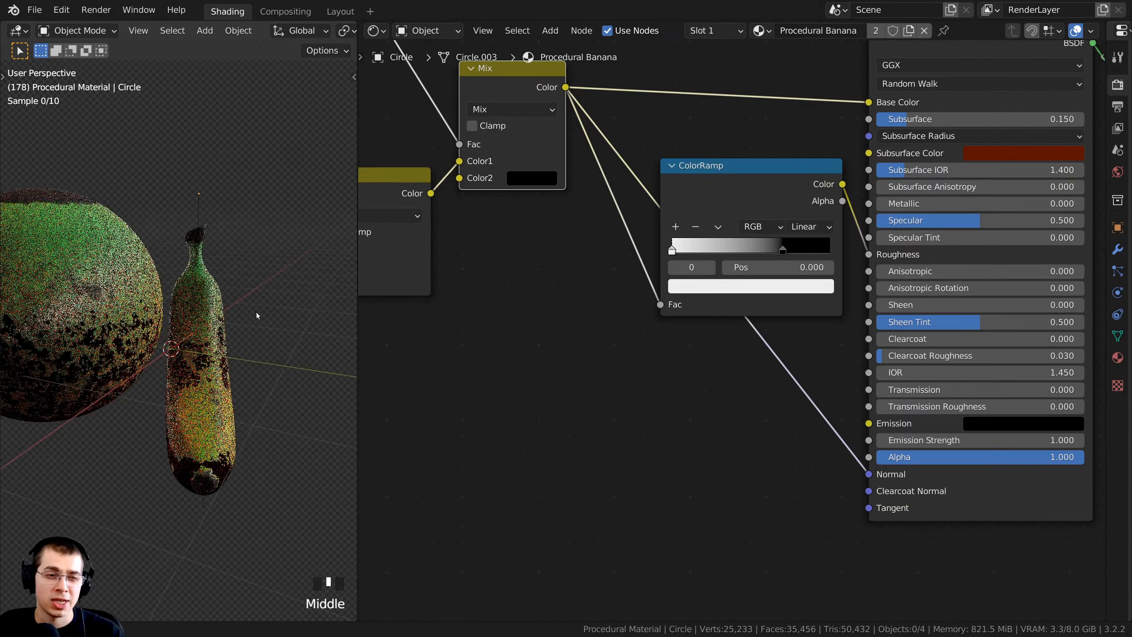
middle_click_drag(256, 317, 245, 256)
scroll(245, 256, "up", 2)
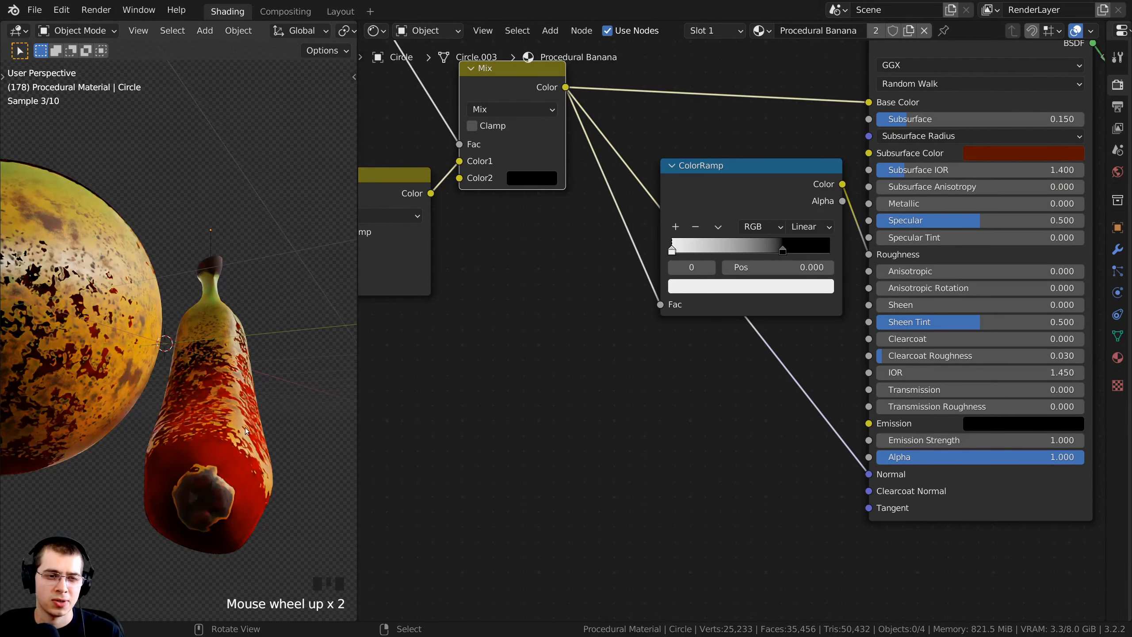
middle_click_drag(246, 430, 222, 384)
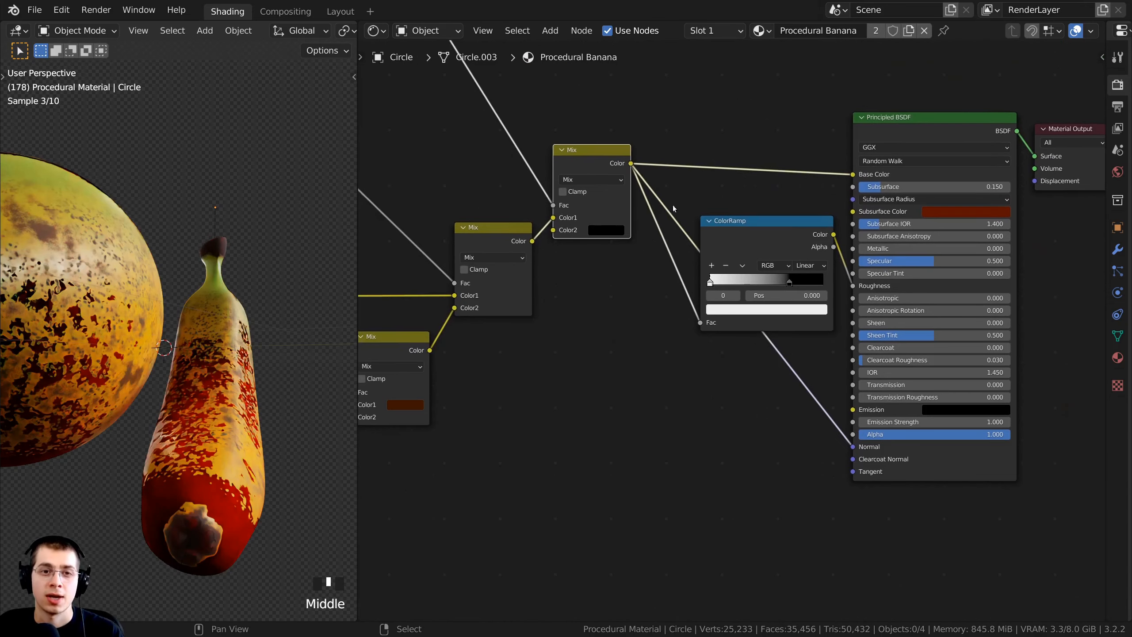
- Add a Bump node and insert it on the link between the final Mix node and the Principled BSDF's Normal input
left_click(589, 163)
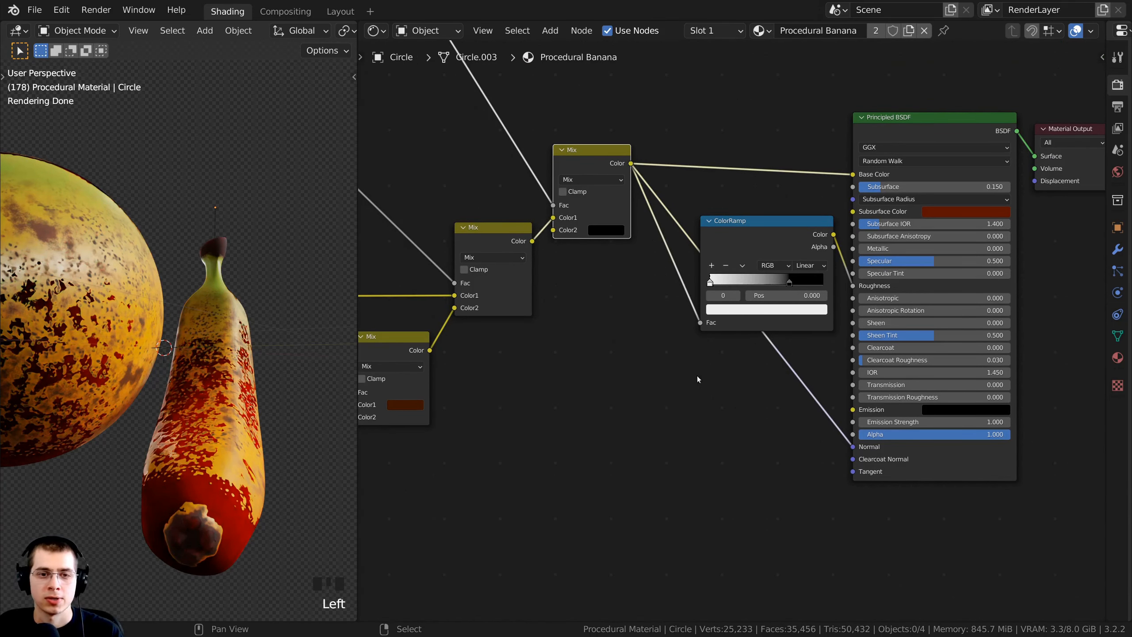
key("shift+a")
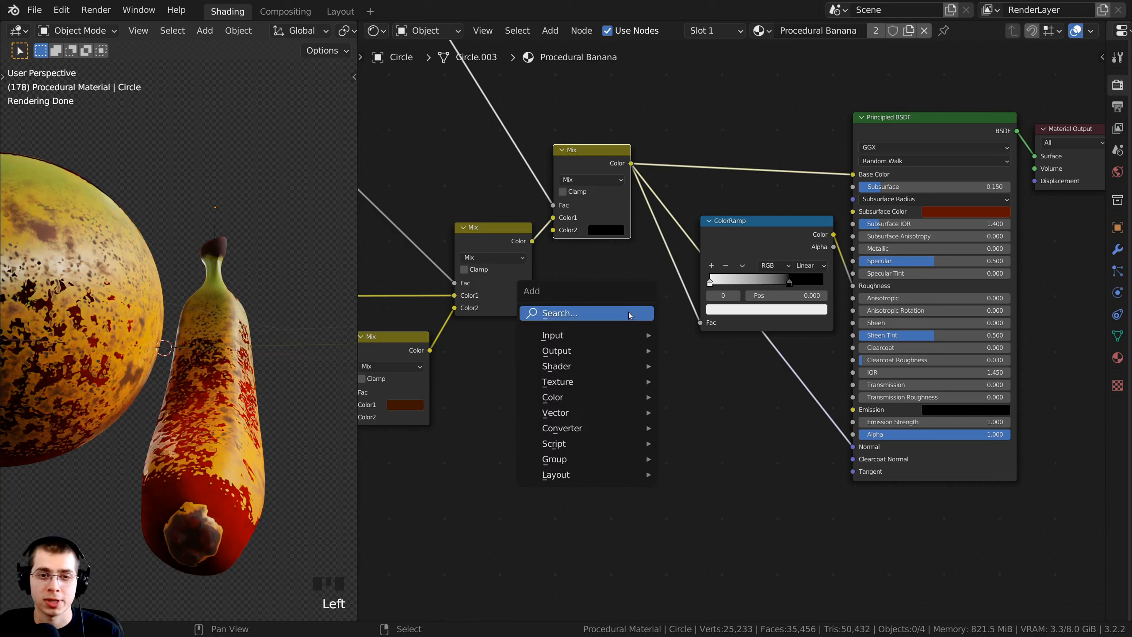
left_click(602, 314)
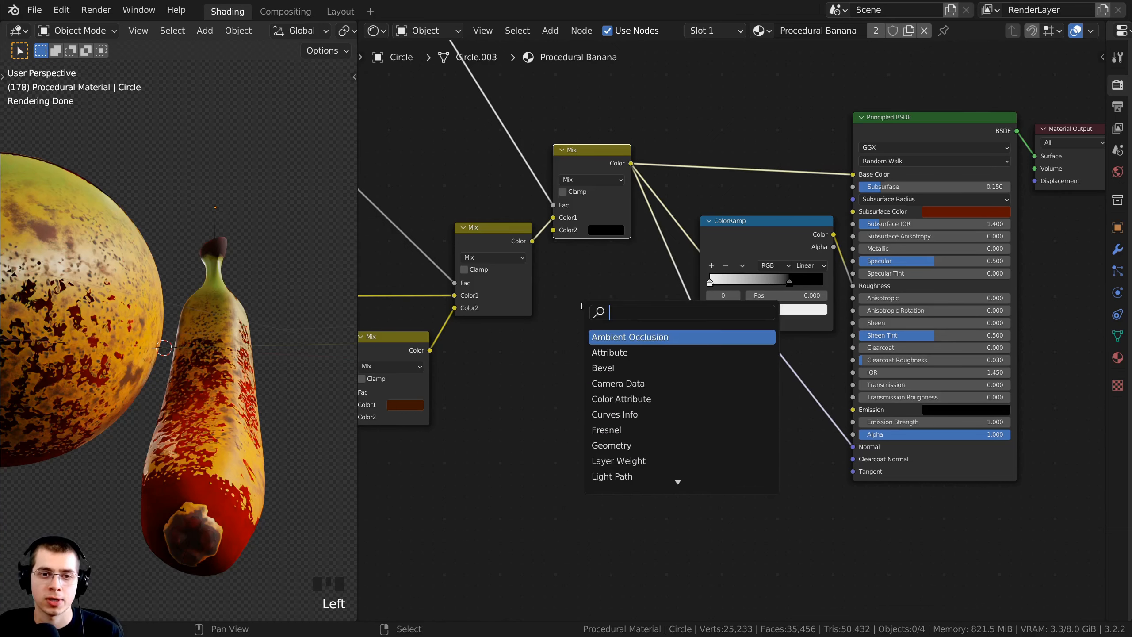
type("bump")
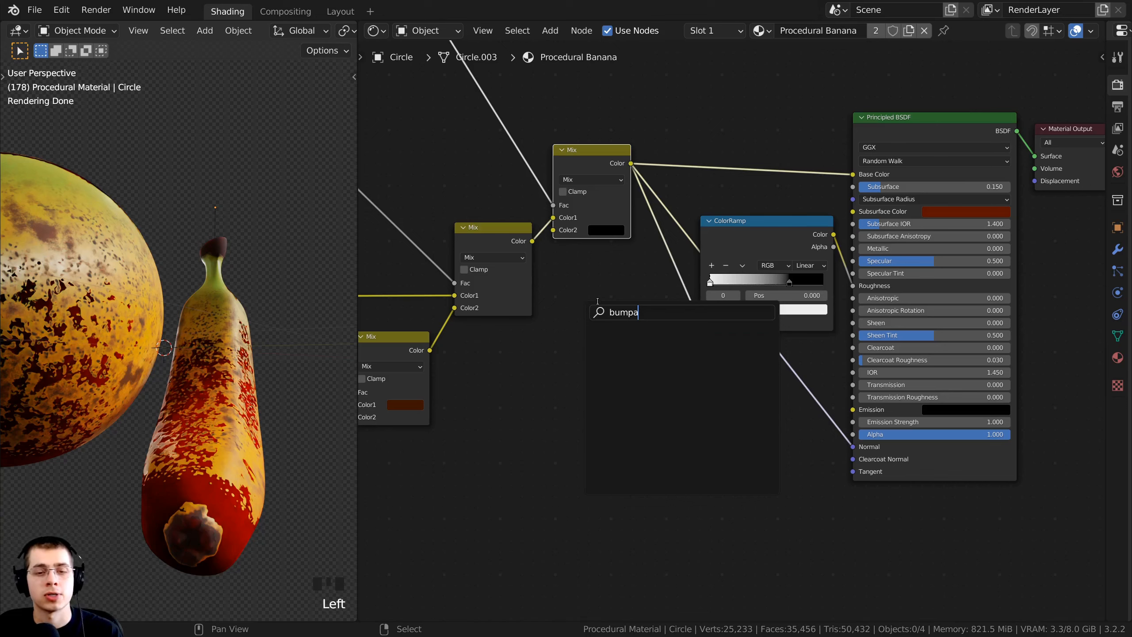
left_click(612, 337)
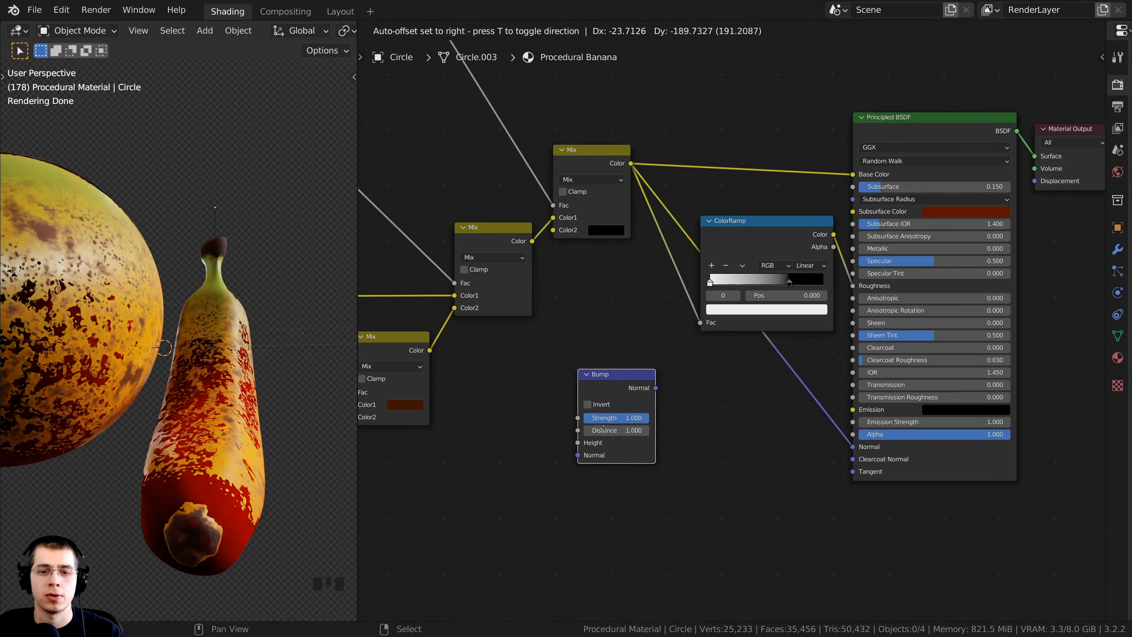
left_click(760, 408)
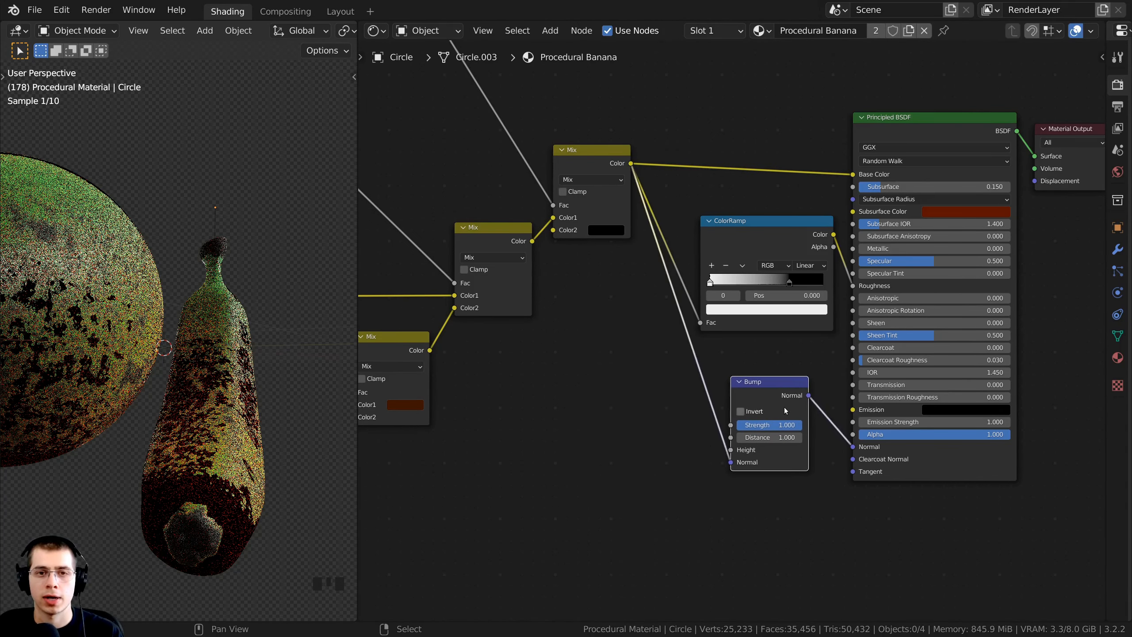
left_click(592, 181)
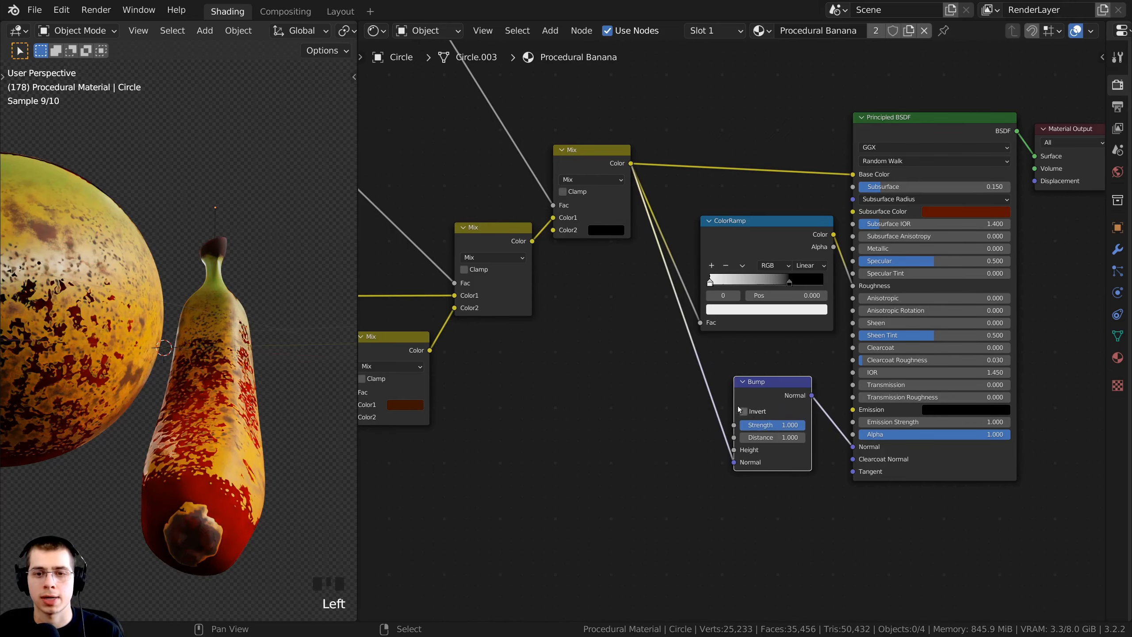
- Move the incoming Mix color link from the Bump node's Normal input to its Height input and check the relief on the fruit
scroll(738, 407, "up", 5)
middle_click_drag(737, 407, 705, 373)
mouse_move(698, 454)
left_mouse_down()
mouse_move(549, 160)
mouse_move(617, 379)
mouse_move(681, 441)
mouse_move(695, 437)
left_mouse_up()
middle_click_drag(758, 141, 739, 211)
scroll(739, 211, "down", 1)
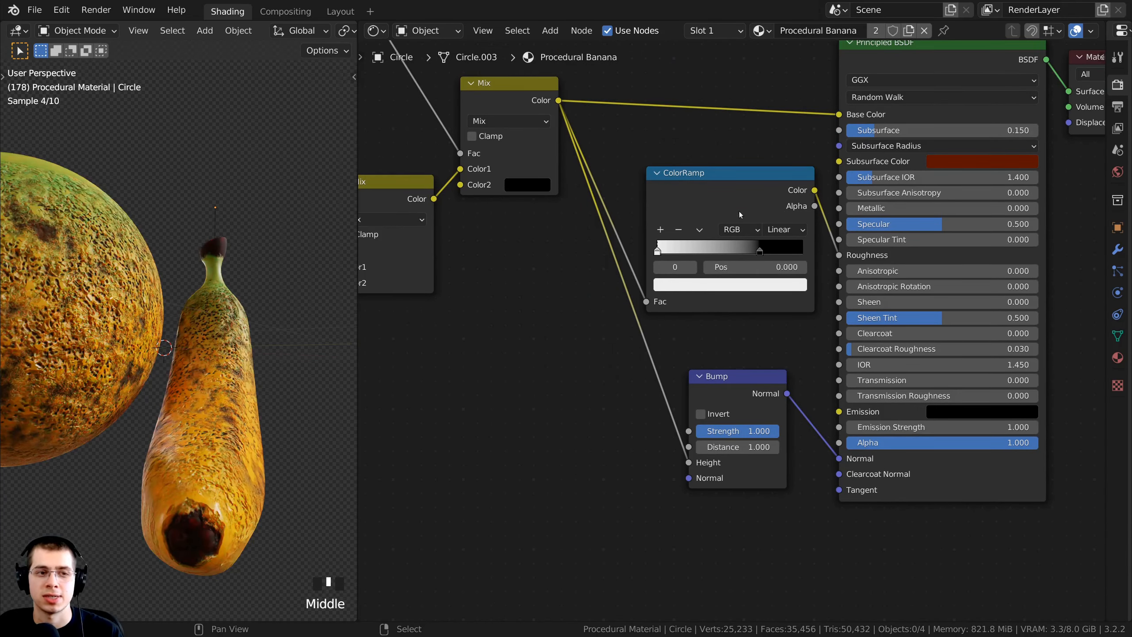
left_click_drag(739, 211, 742, 205)
middle_click_drag(191, 339, 179, 307, "shift")
scroll(179, 306, "up", 2)
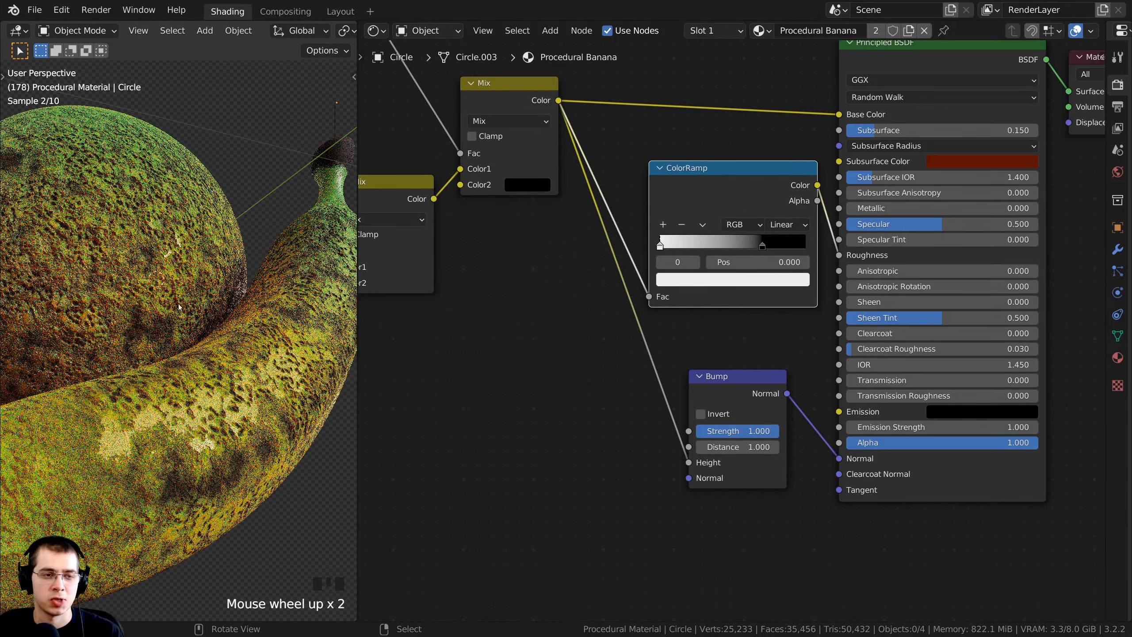
- Set the Bump node's Strength to 0.07 and check the skin up close
middle_click_drag(531, 404, 667, 447)
scroll(667, 447, "up", 3)
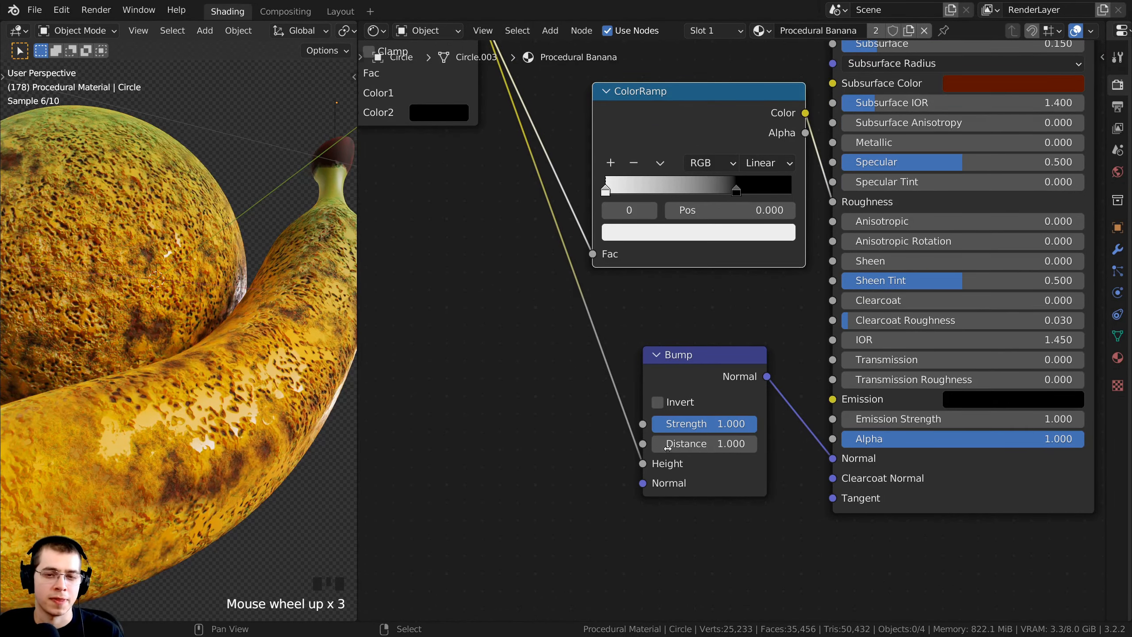
scroll(699, 438, "up", 1)
left_click(708, 435)
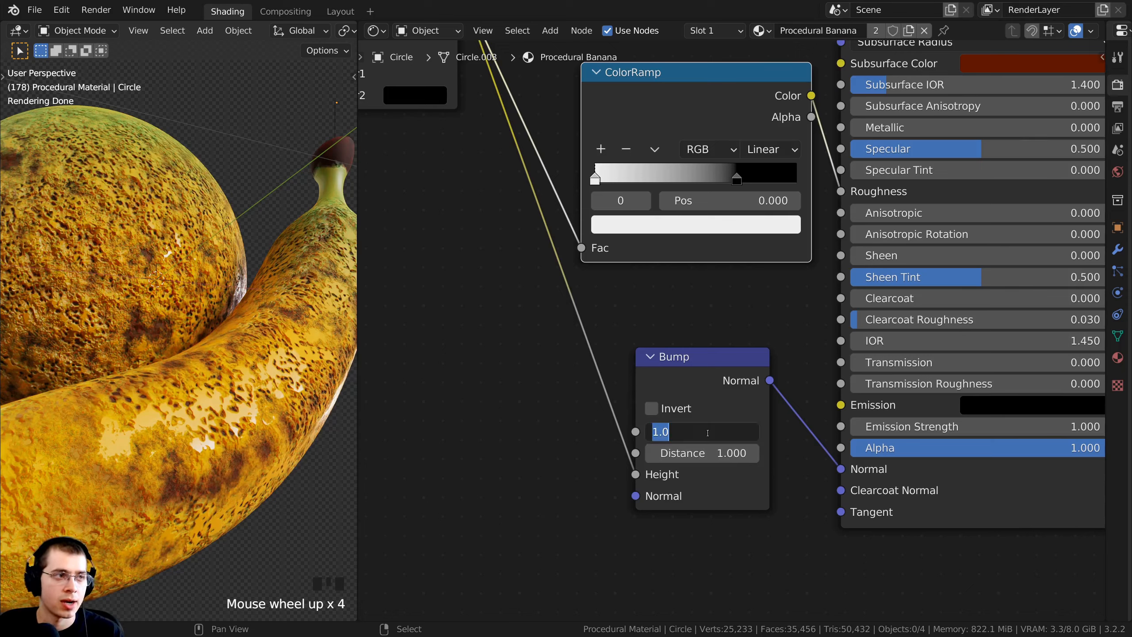
type(".")
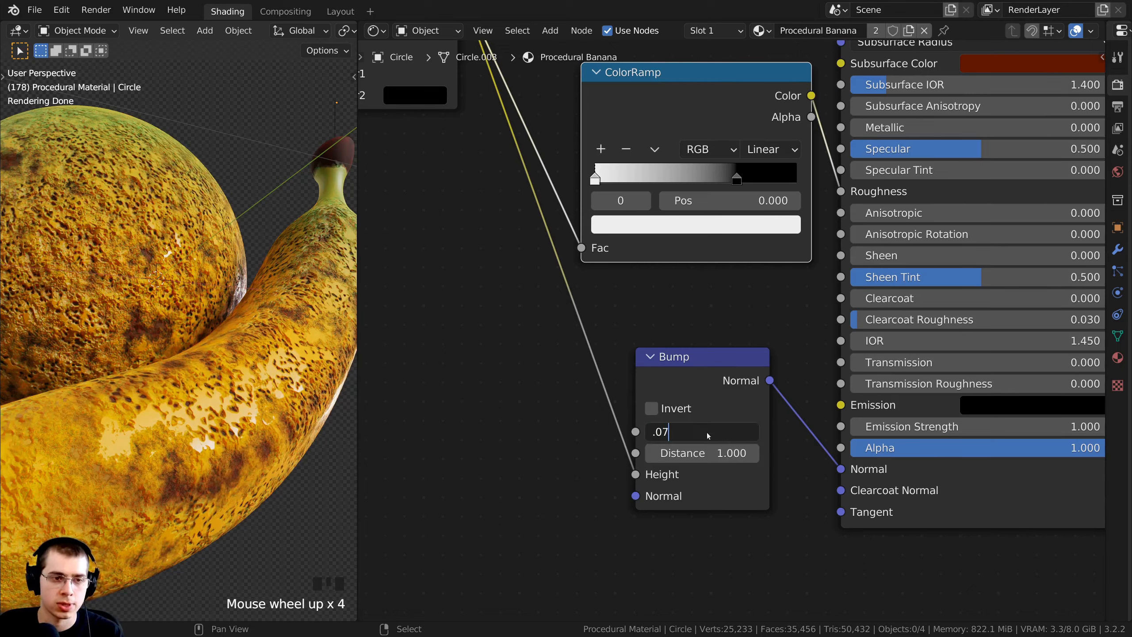
type("07")
key("Return")
middle_click_drag(178, 379, 192, 398, "shift")
scroll(191, 399, "up", 3)
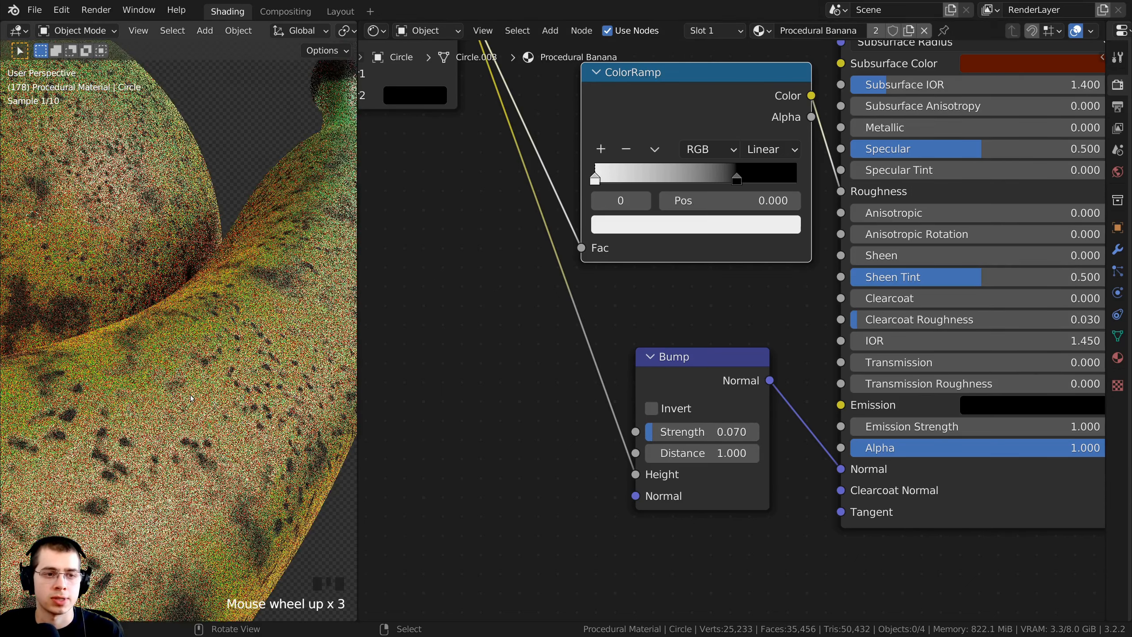
- Preview the Bump node's output on the fruit, and return to the Principled BSDF shading in camera view
middle_click_drag(708, 356, 708, 357)
left_click(701, 365, "ctrl+shift")
middle_click_drag(249, 366, 292, 388)
scroll(266, 374, "up", 2)
scroll(631, 465, "down", 3)
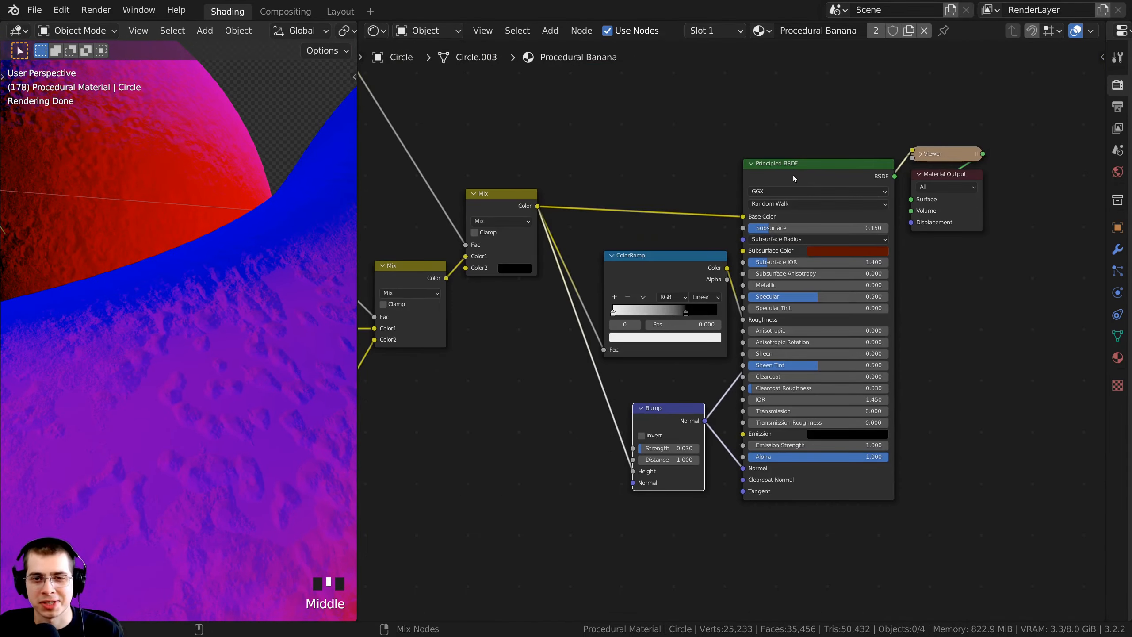
left_click(794, 169, "ctrl+shift")
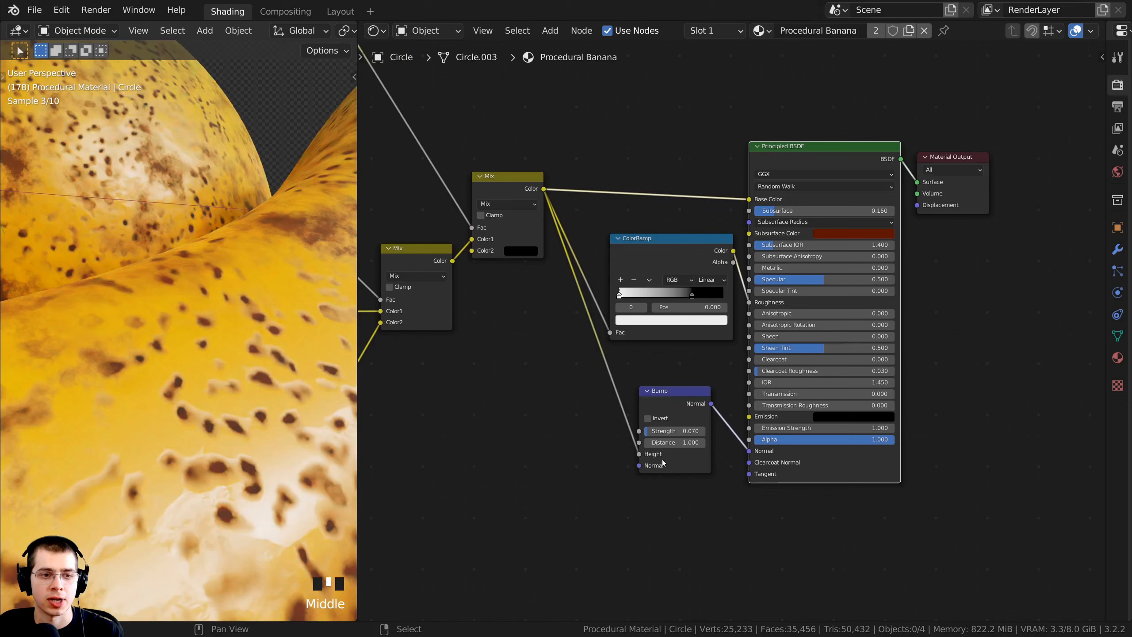
middle_click_drag(793, 169, 975, 44)
key("KP_0")
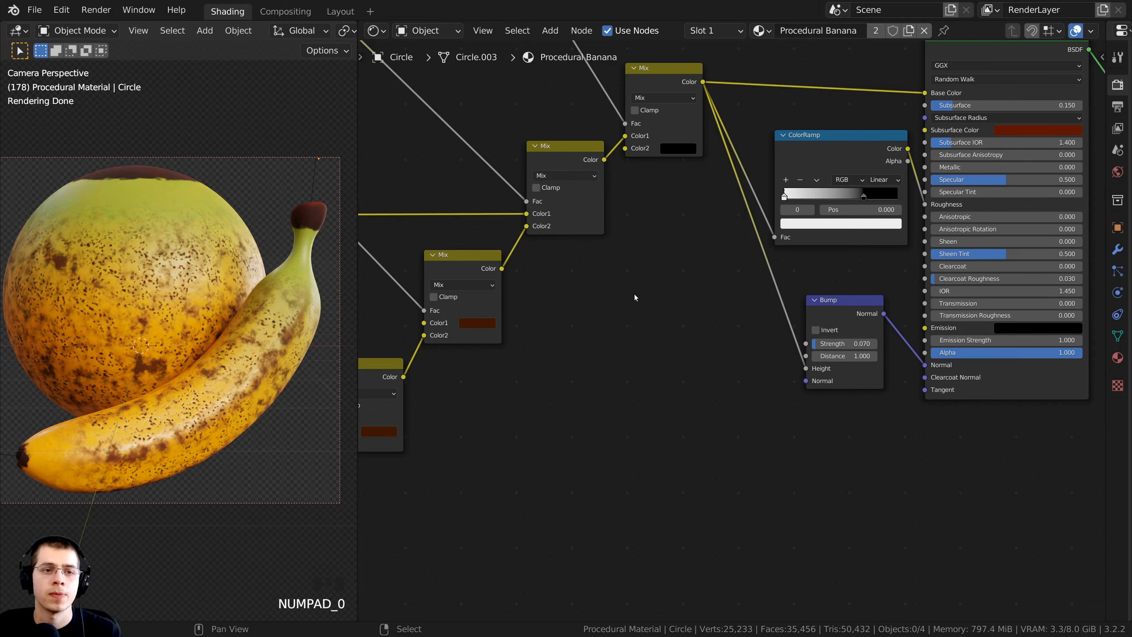
- Add a Noise Texture node in the empty area below the Mix nodes, to the side of the Bump node
scroll(634, 297, "down", 1)
key("shift+a")
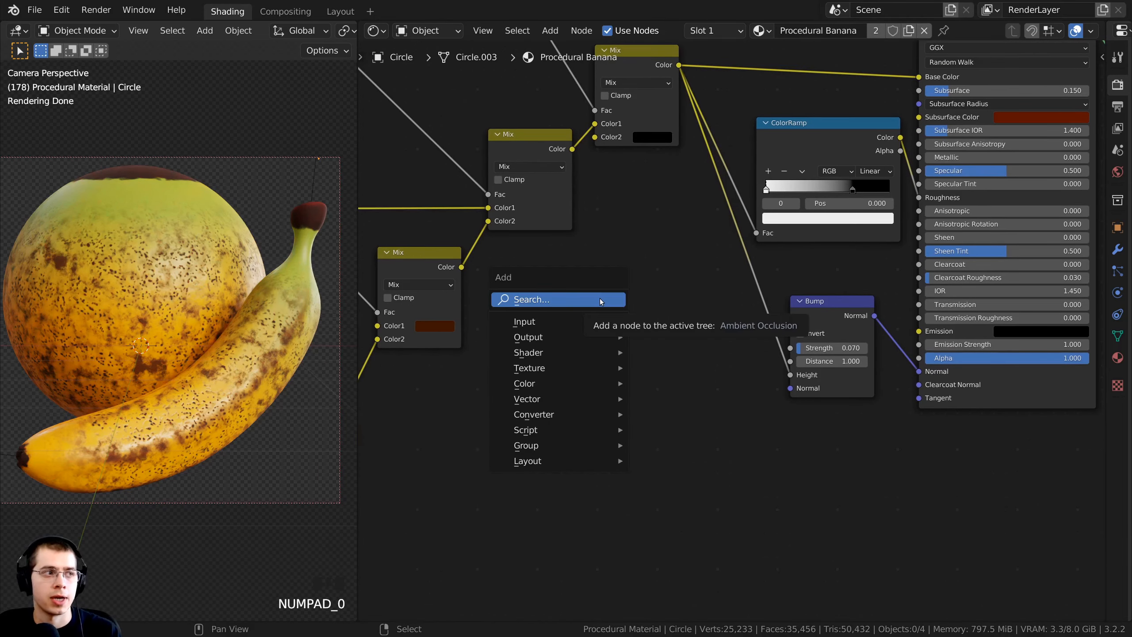
left_click(602, 300)
type("noise")
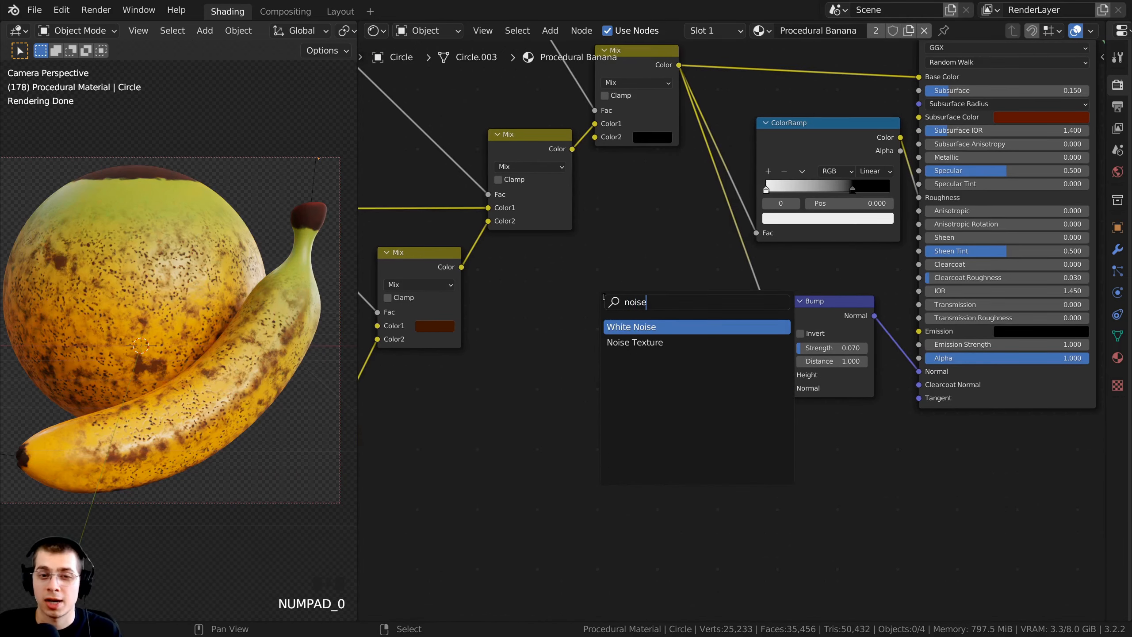
left_click(635, 342)
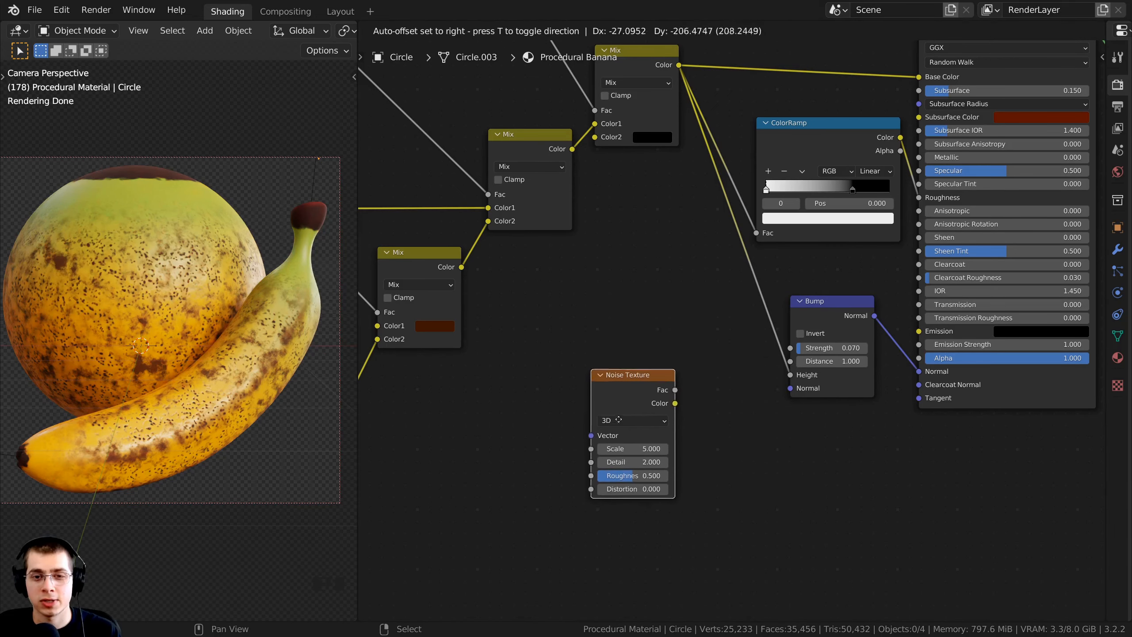
left_click(617, 427)
left_click_drag(623, 391, 618, 400)
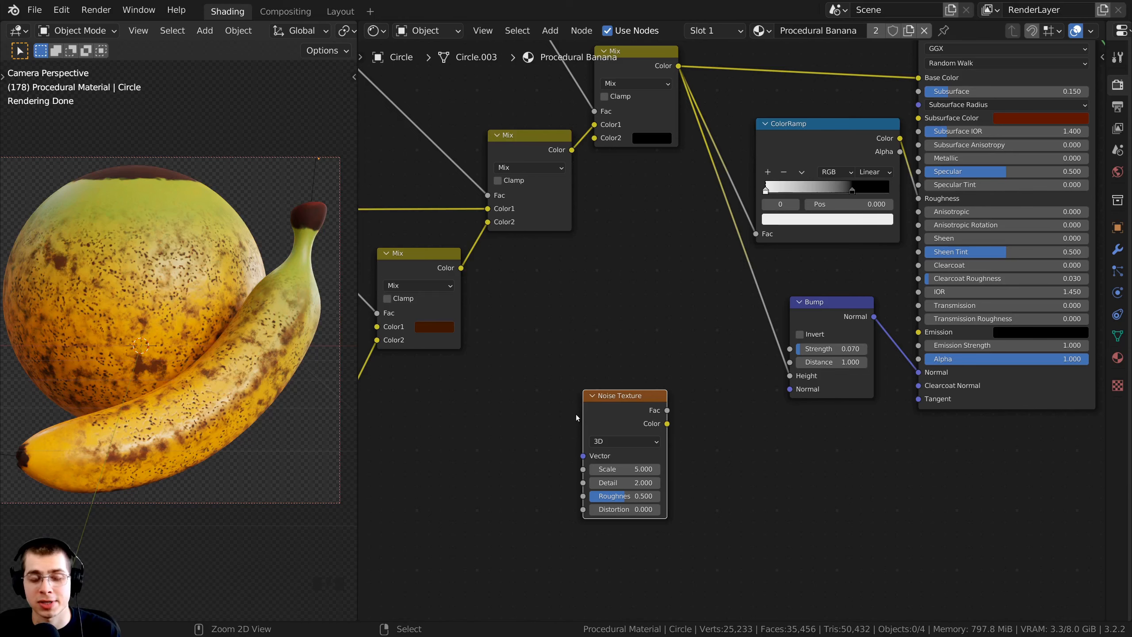
- Give the new Noise Texture a Texture Coordinate node without Mapping, feed its Vector from the Object output, and place both nodes close together
key("ctrl+t")
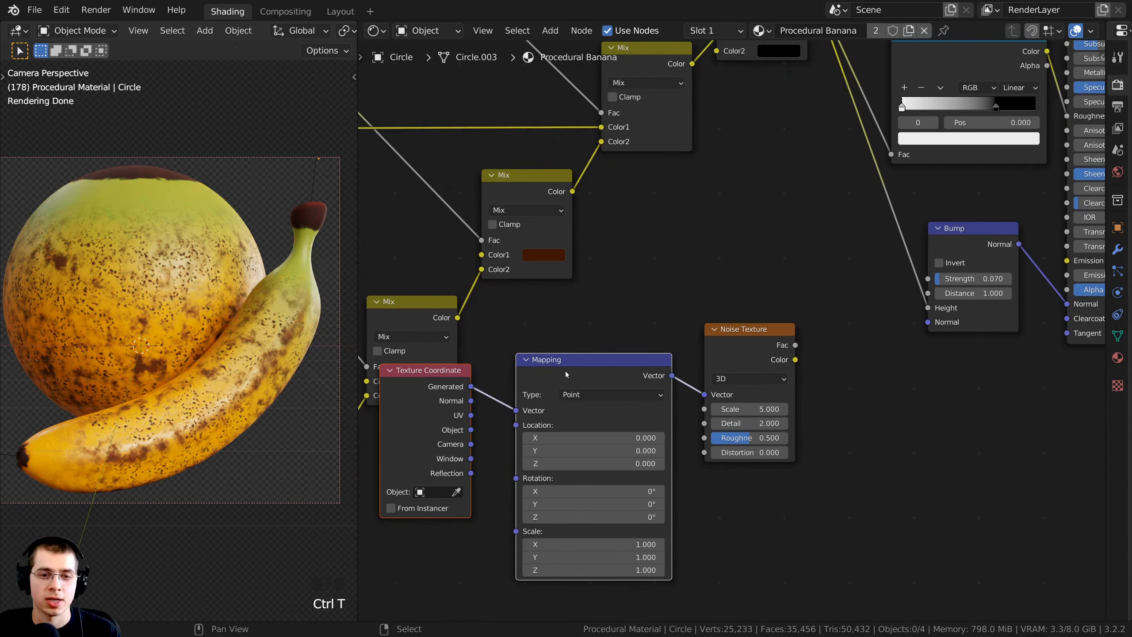
left_click_drag(565, 371, 572, 327)
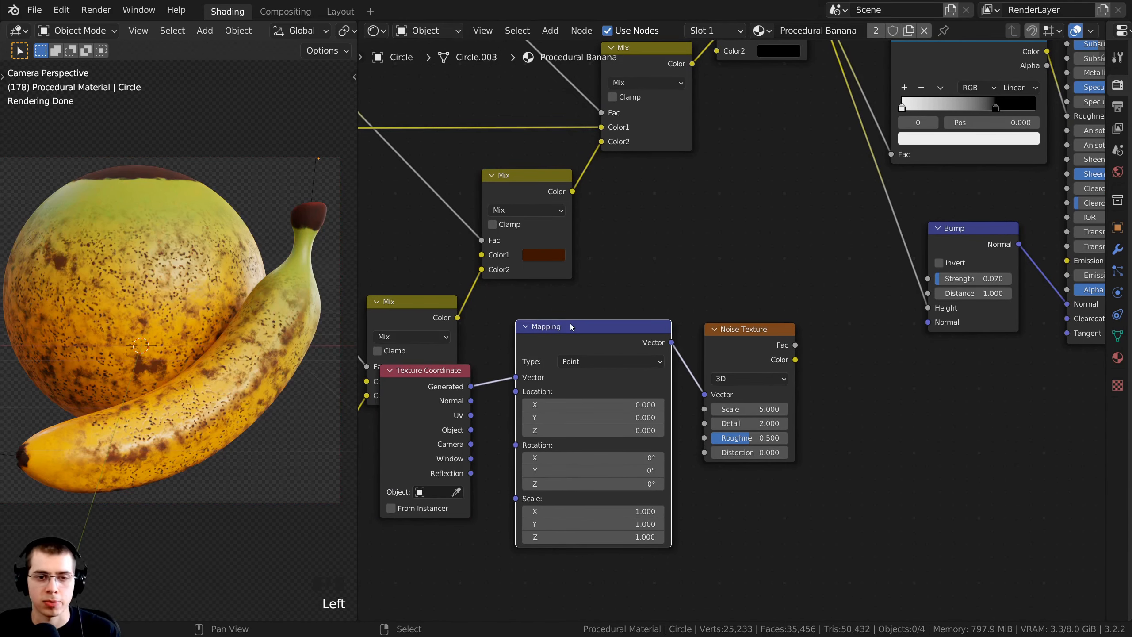
key("x")
left_click_drag(450, 429, 451, 429)
left_click_drag(451, 429, 520, 397)
left_click_drag(535, 390, 691, 403)
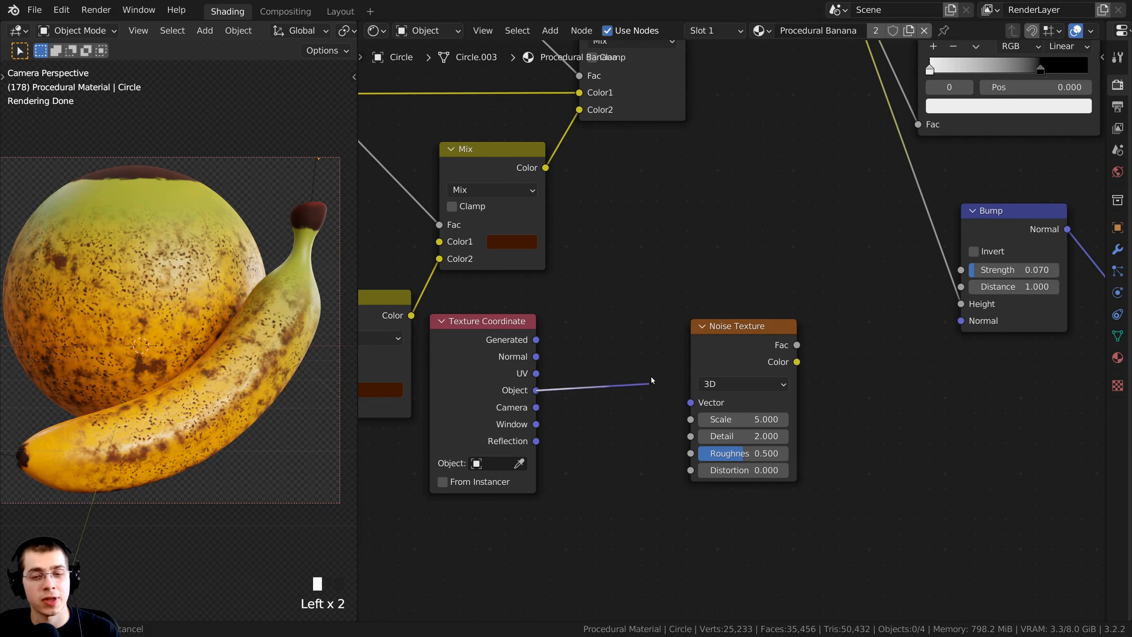
left_click_drag(728, 363, 738, 363)
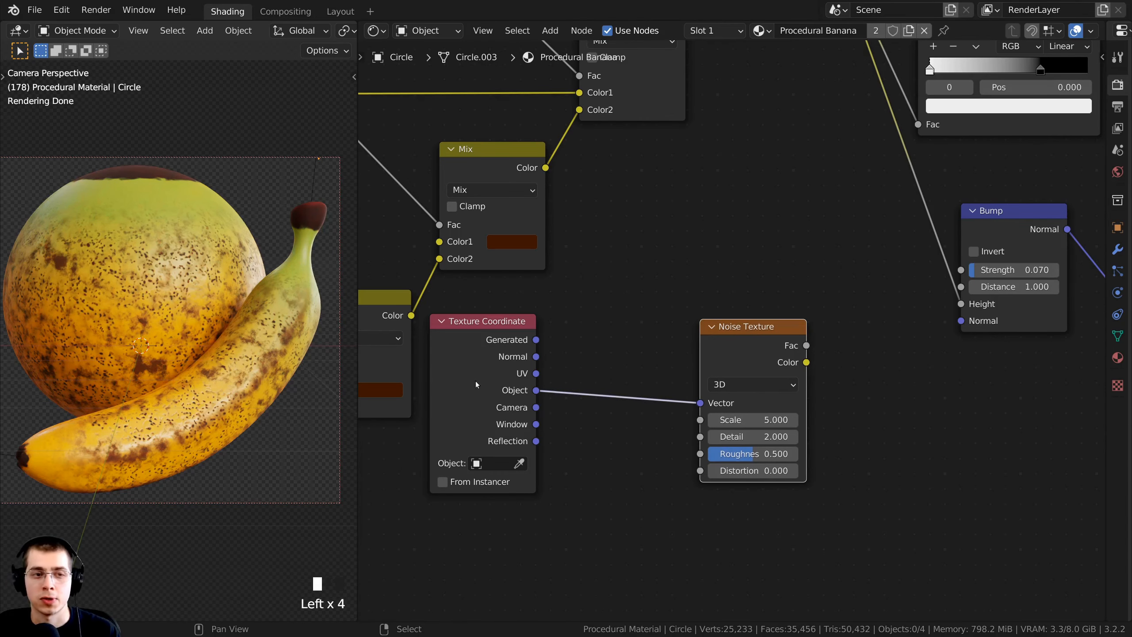
left_click_drag(498, 328, 547, 345)
left_click_drag(747, 360, 673, 379)
- Preview the new Noise Texture on the fruit, and set its Scale to 8 and Detail to 15
middle_click_drag(610, 383, 449, 394)
middle_click_drag(541, 369, 579, 353)
left_click(581, 355, "ctrl+shift")
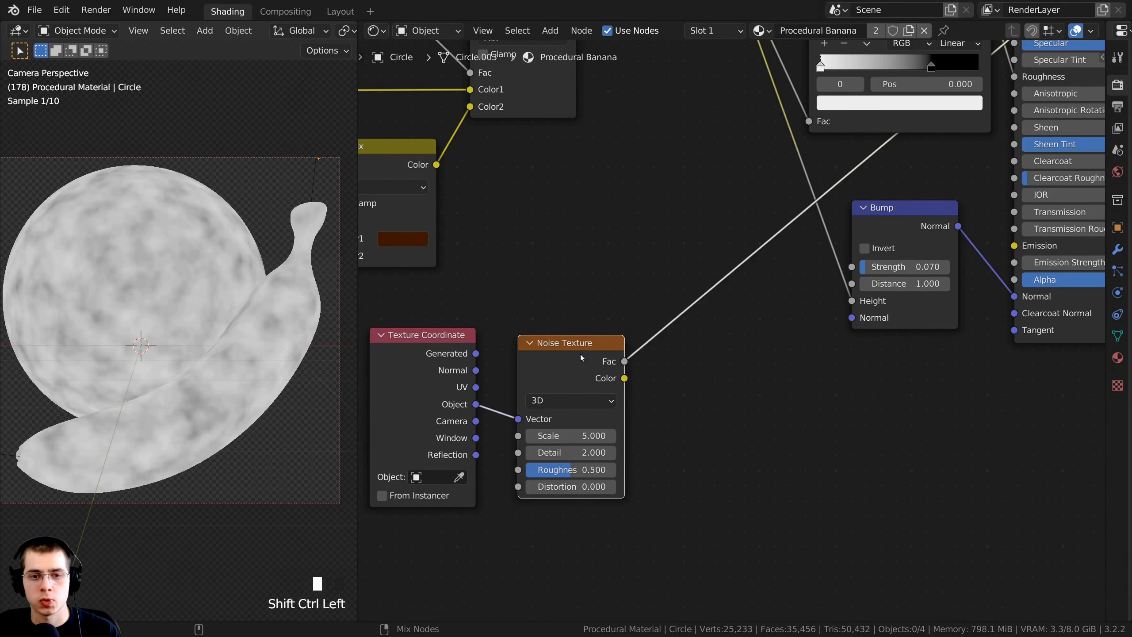
middle_click_drag(517, 368, 551, 360)
scroll(550, 359, "up", 2)
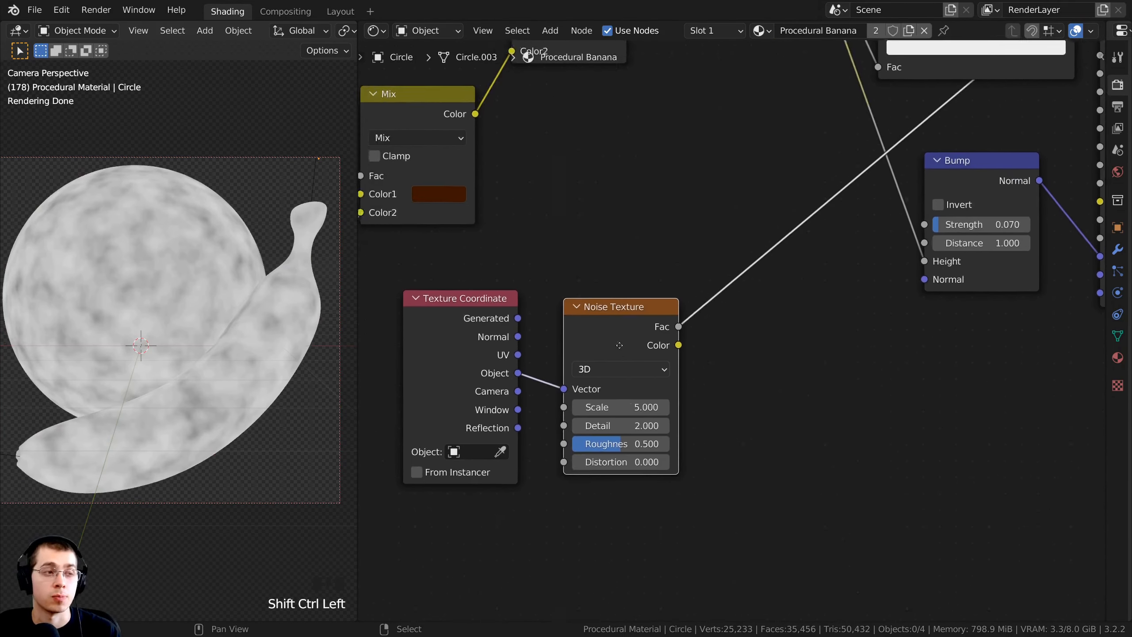
left_click(622, 386)
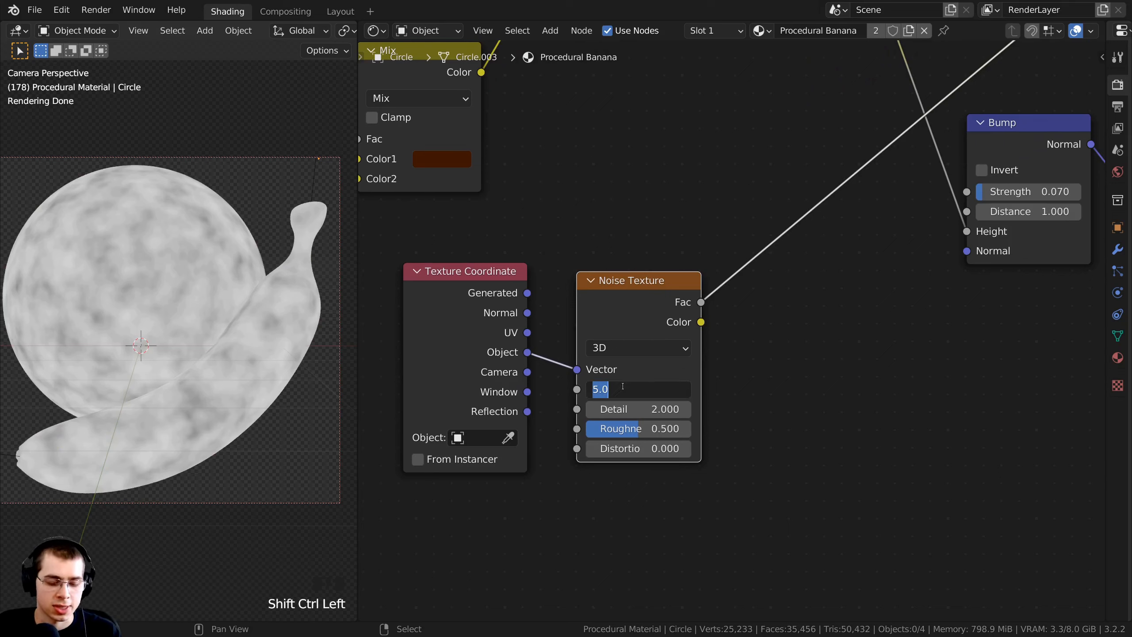
key("Return")
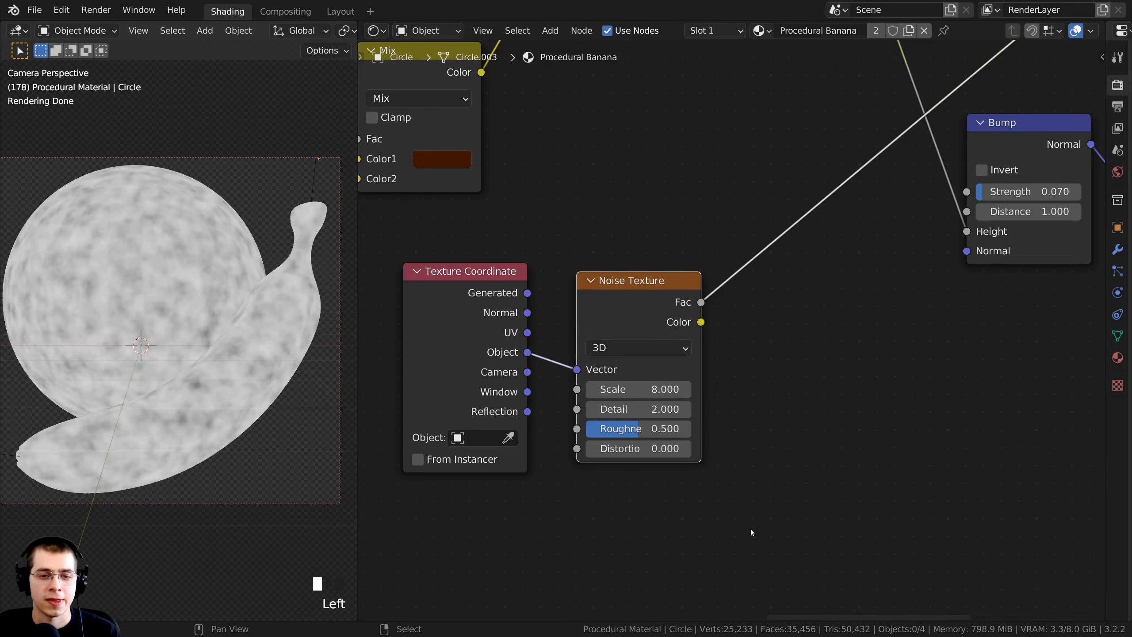
left_click(598, 411)
type("15")
key("Return")
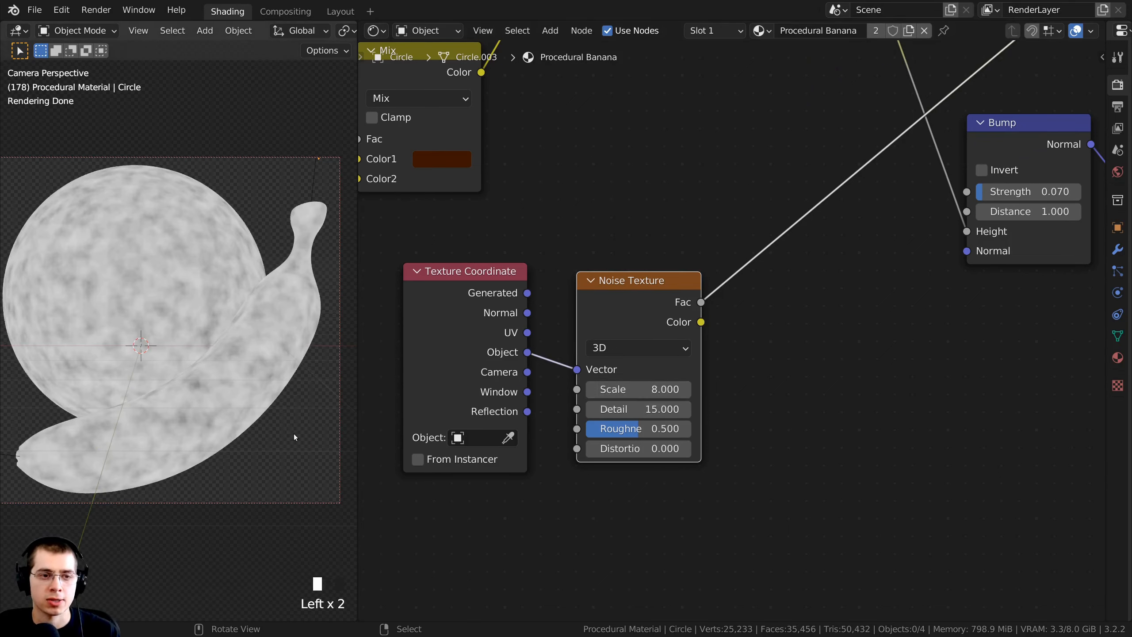
- Add a ColorRamp node fed by the Noise Texture's Fac output, placed directly after it
scroll(576, 383, "down", 1)
middle_click_drag(601, 360, 585, 422)
scroll(572, 382, "down", 1)
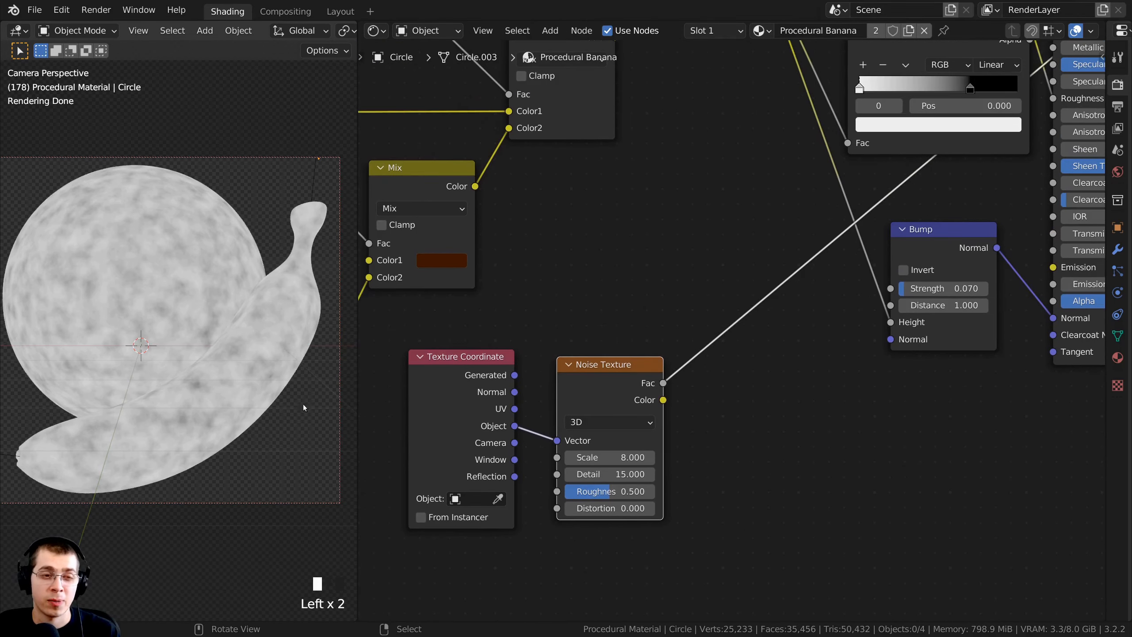
scroll(676, 386, "up", 1)
scroll(675, 385, "up", 1)
middle_click_drag(676, 385, 665, 359)
key("shift+a")
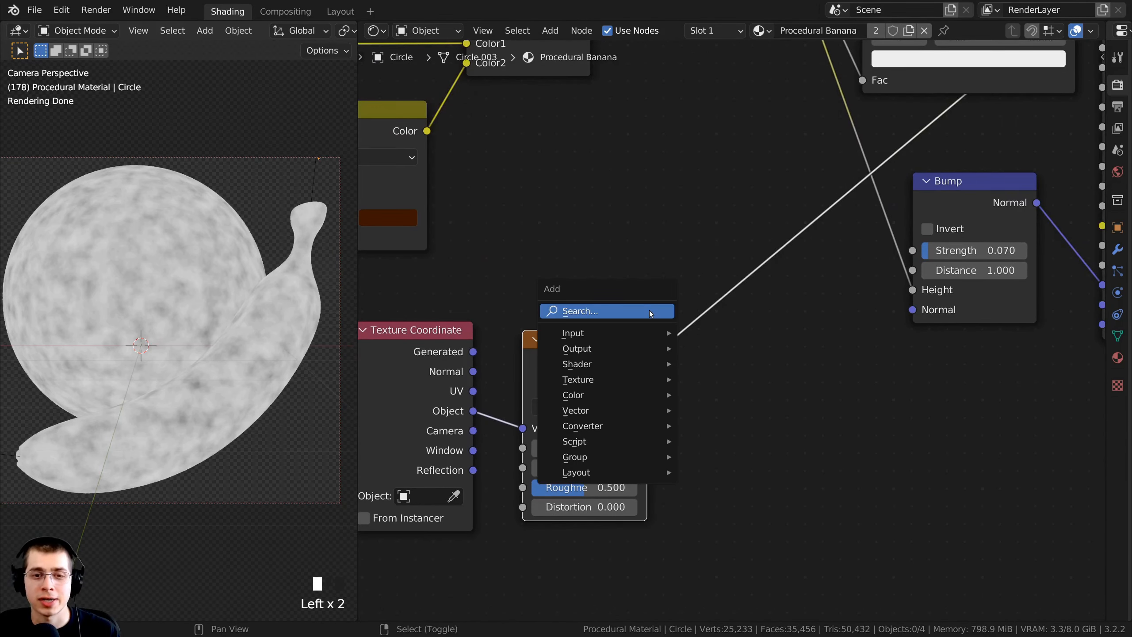
left_click(642, 311)
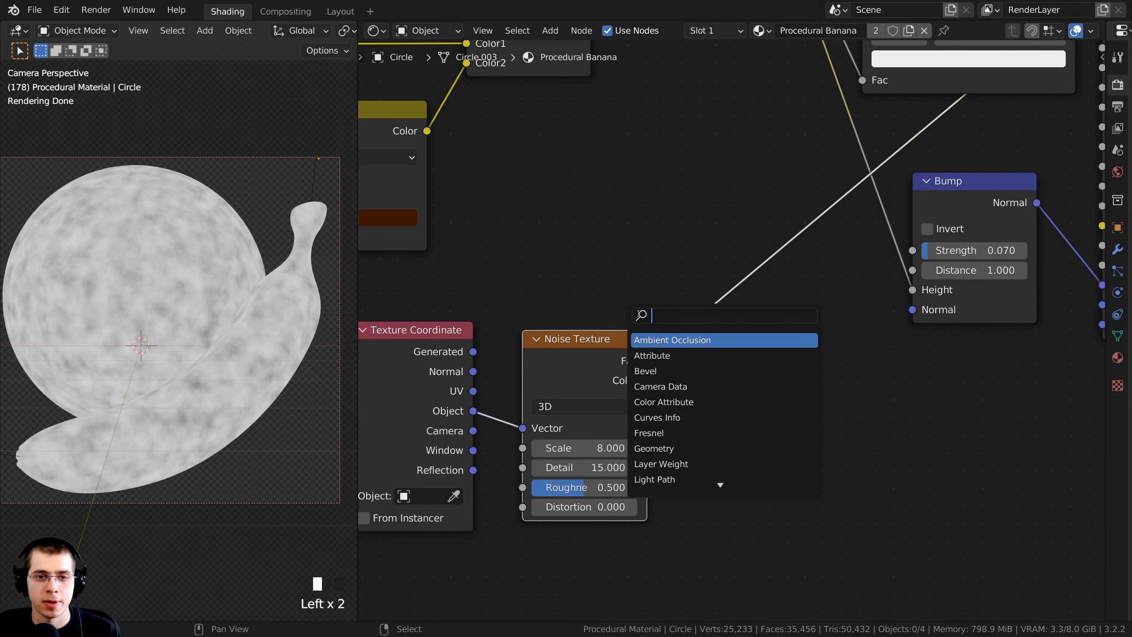
type("color")
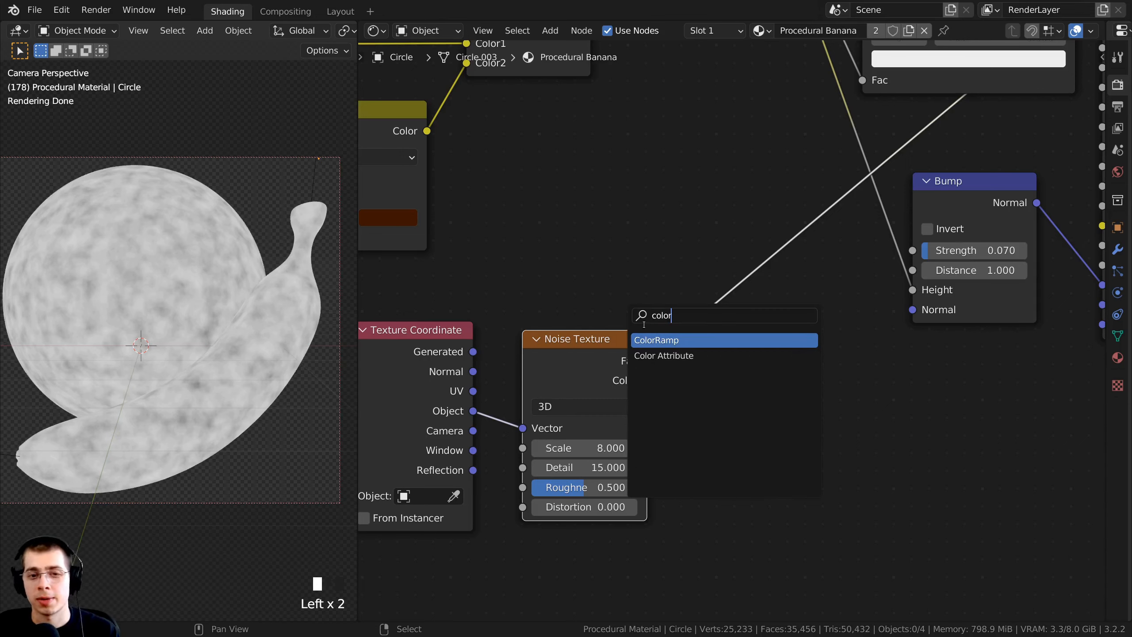
left_click(659, 340)
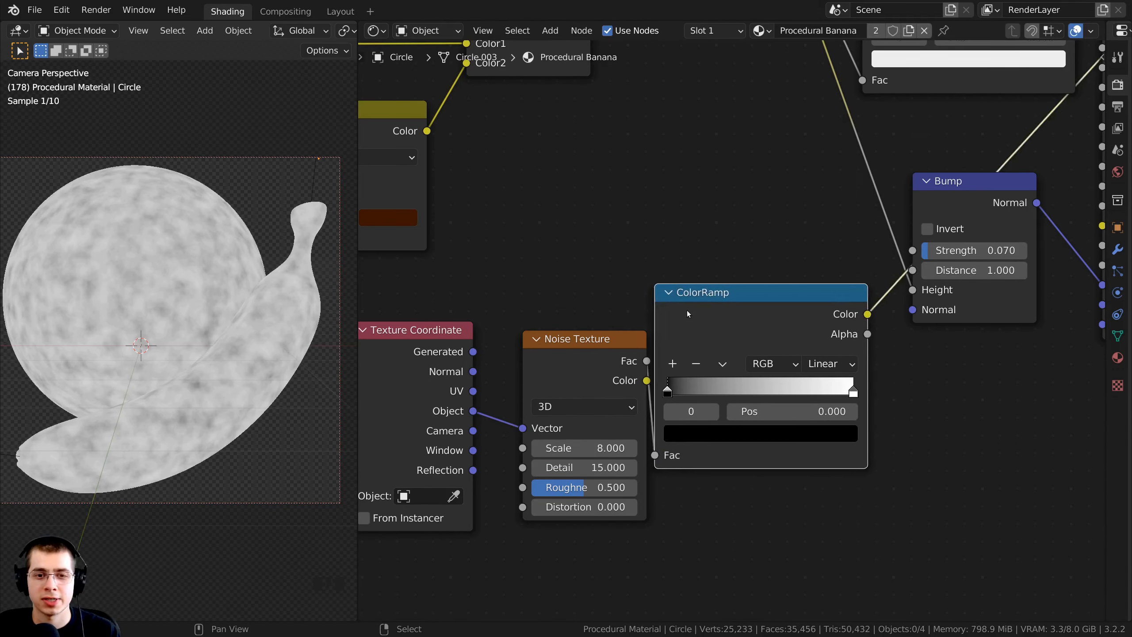
left_click(758, 324)
- Move the Texture Coordinate, Noise Texture and new ColorRamp nodes together, slightly lower and farther from the Bump node
scroll(737, 330, "down", 4)
left_click(633, 355, "shift")
left_click(506, 403, "shift")
left_click_drag(506, 404, 474, 442)
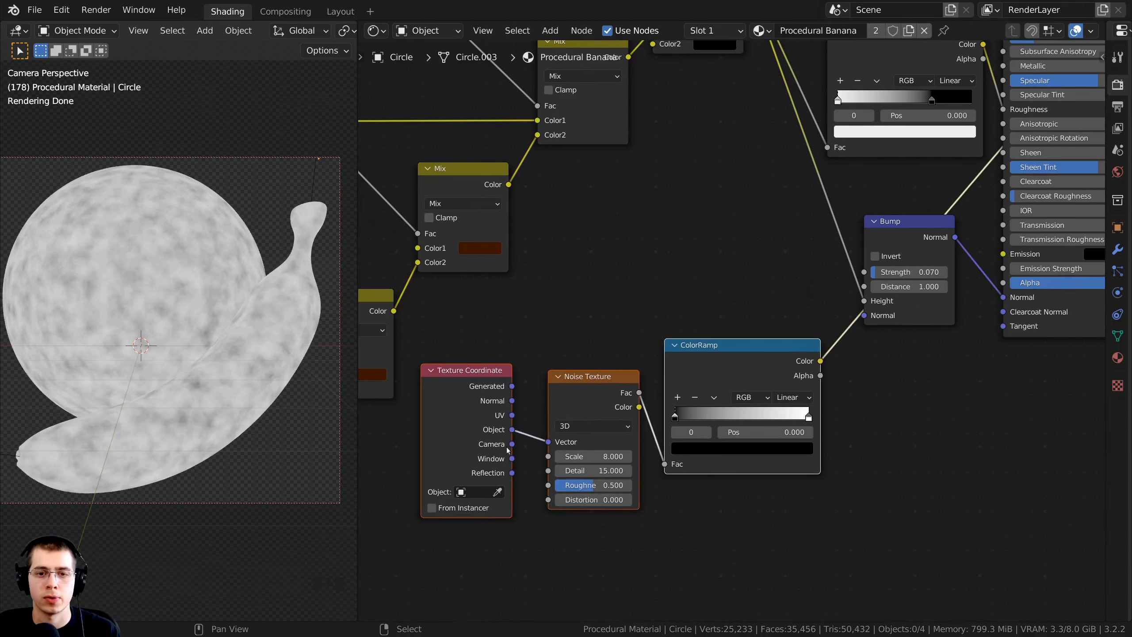
left_click(652, 371)
- Shift the black stop of the new ColorRamp to position 0.213 to darken the noise patches
middle_click_drag(687, 357, 667, 320)
scroll(667, 320, "up", 1)
scroll(667, 319, "up", 2)
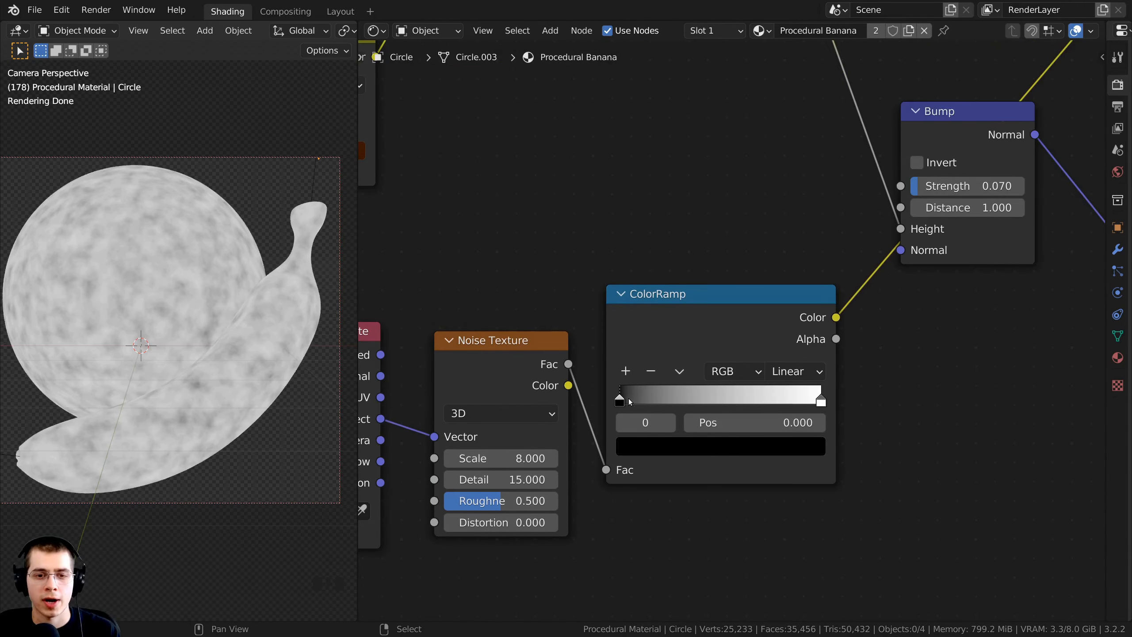
left_click_drag(629, 400, 668, 402)
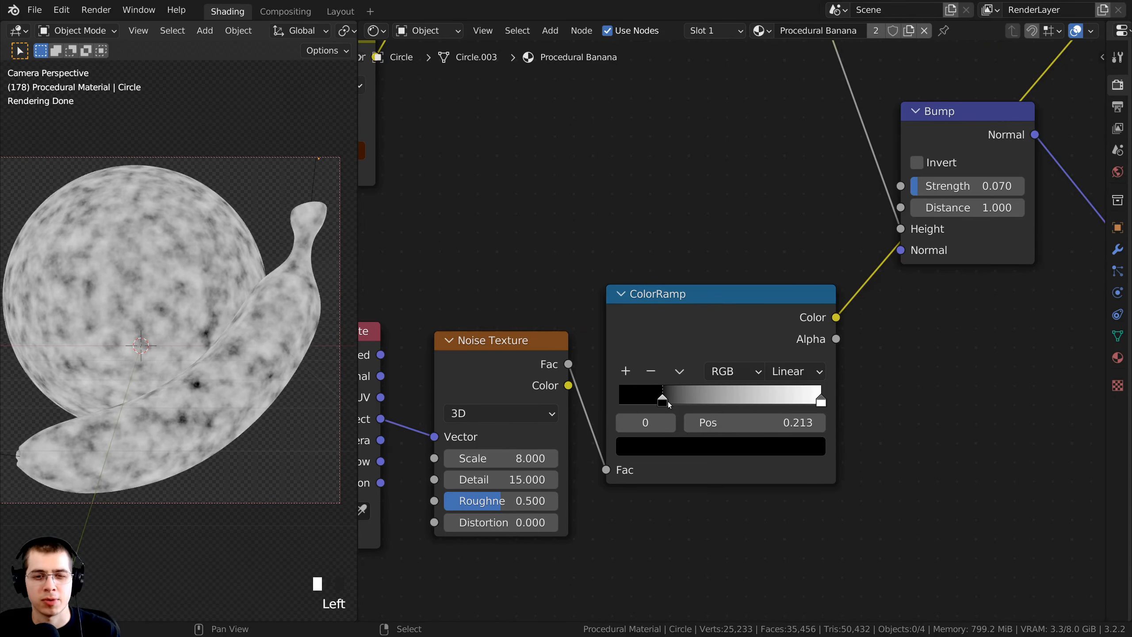
- Nudge the Noise Texture node between its neighbours and check the noise pattern on the banana's stem and tip up close
middle_click_drag(655, 369, 695, 453)
scroll(695, 453, "down", 7)
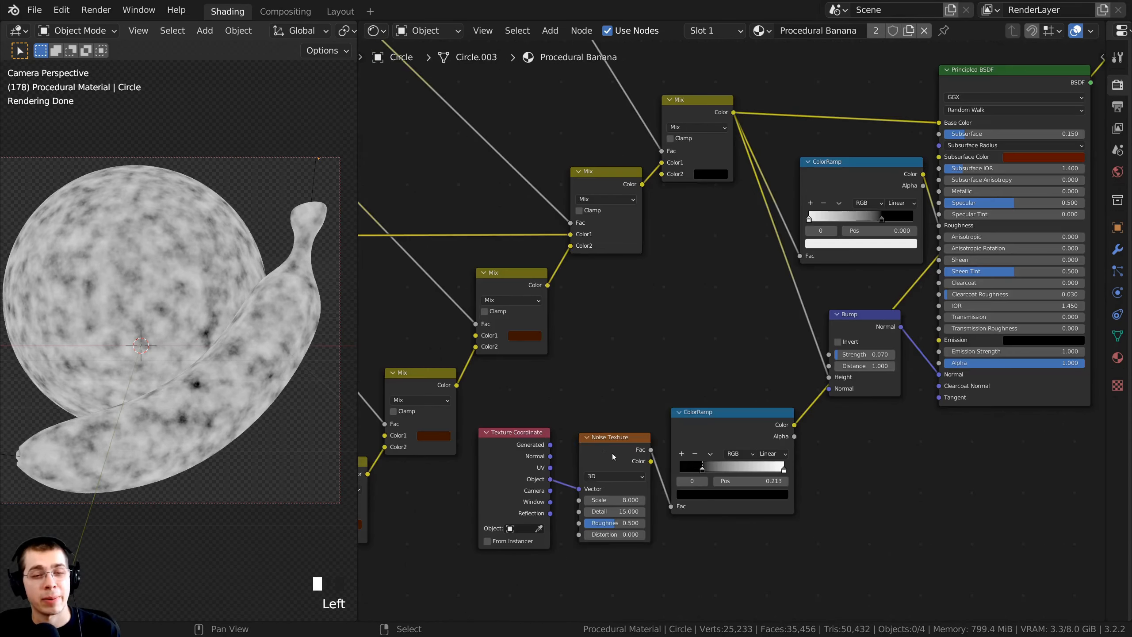
left_click_drag(612, 457, 553, 450)
left_click(543, 453)
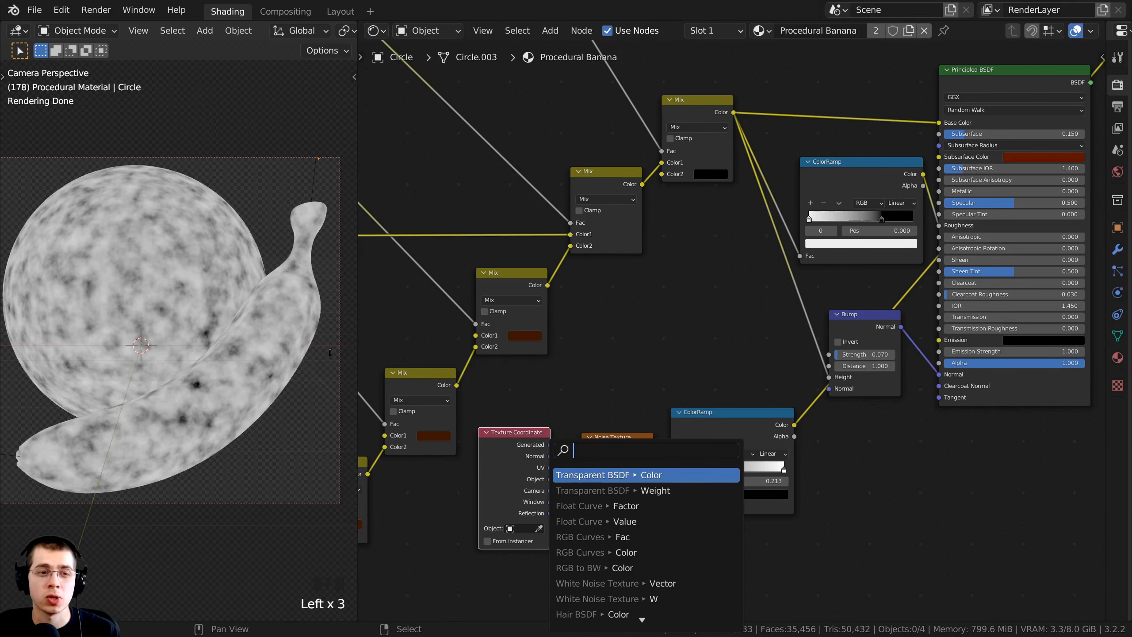
key("Escape")
left_click_drag(621, 443, 619, 436)
scroll(249, 255, "up", 1, "shift")
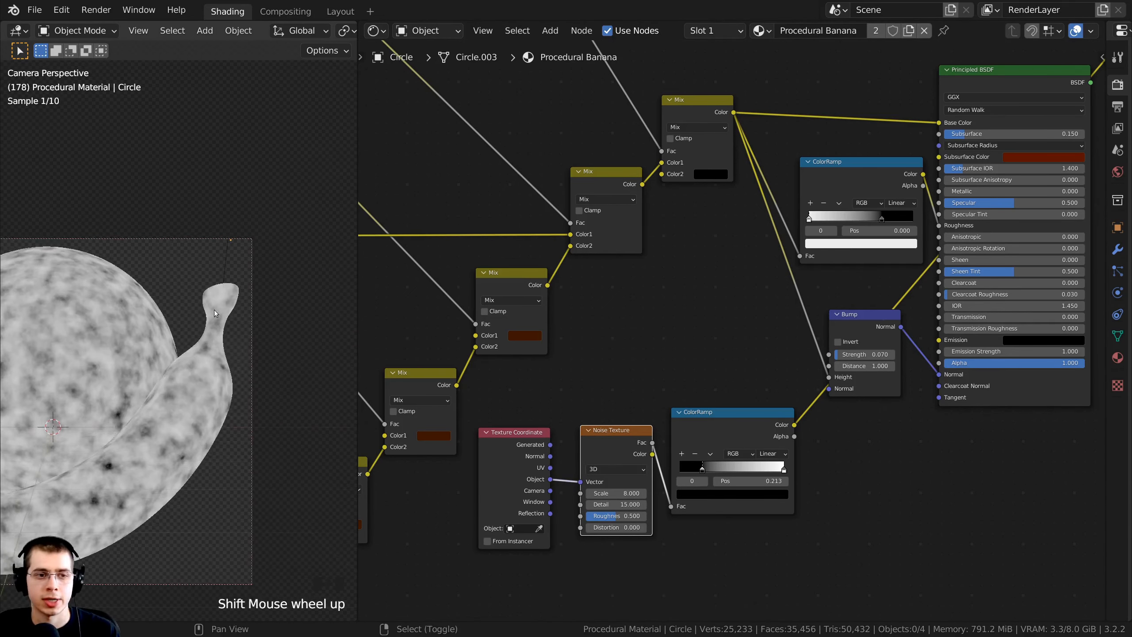
scroll(250, 254, "up", 4)
scroll(274, 255, "down", 4)
middle_click_drag(49, 544, 61, 459, "shift")
- Preview the Lighten node that combines the Stem Mask and Bottom Mask on the fruit
middle_click_drag(705, 311, 667, 306)
left_click(624, 294)
scroll(623, 293, "down", 1)
scroll(611, 276, "down", 1)
middle_click_drag(608, 280, 417, 142)
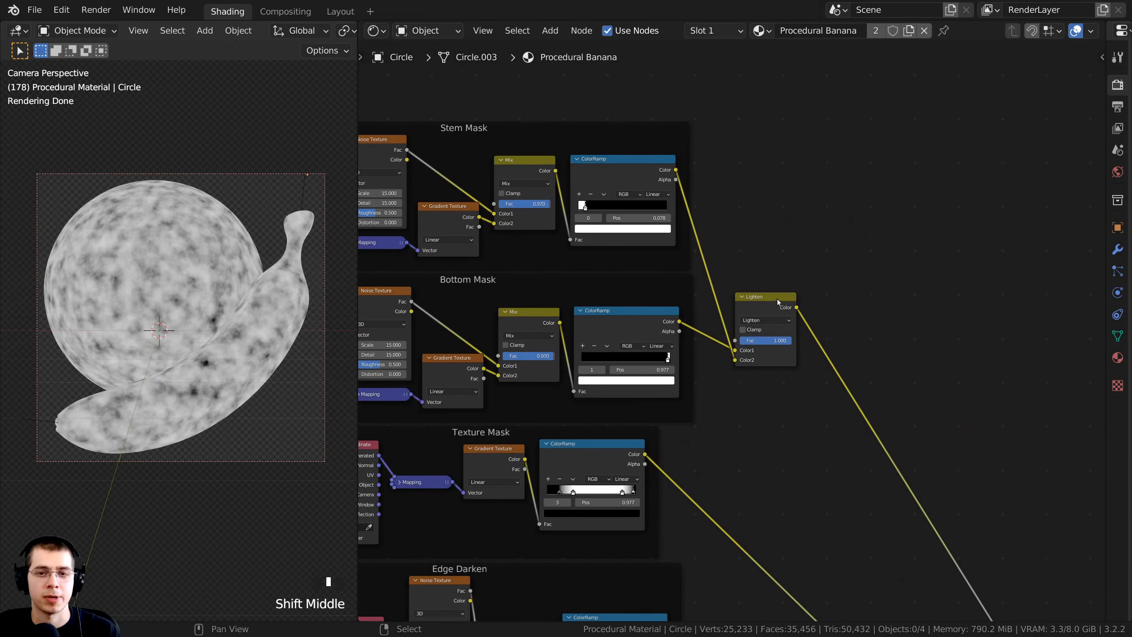
left_click_drag(763, 303, 759, 292)
left_click(752, 294, "ctrl+shift")
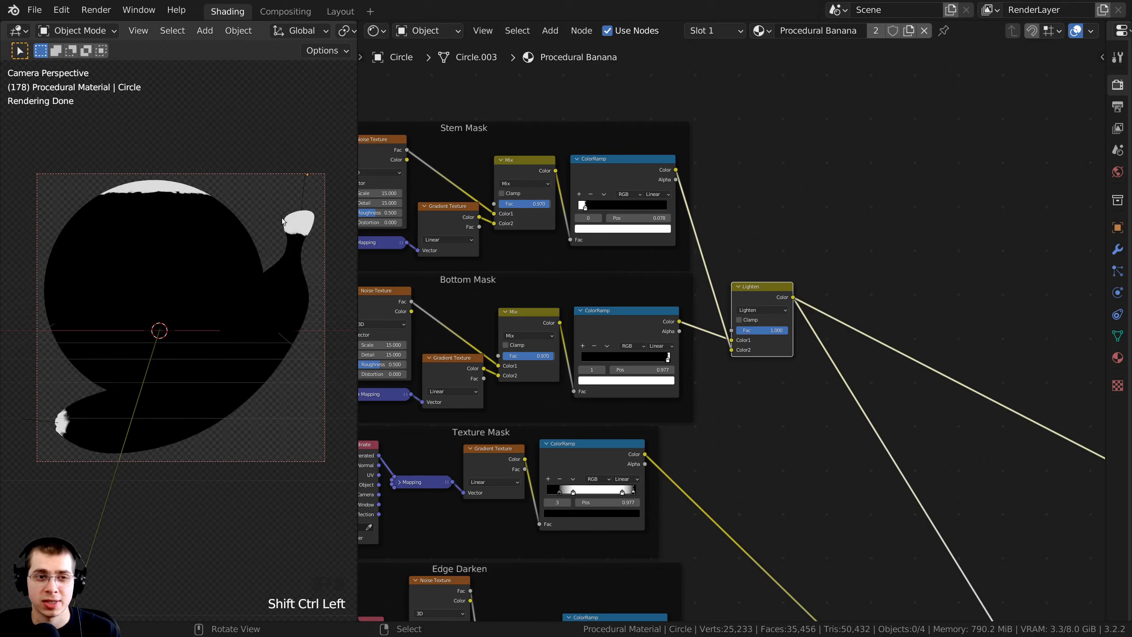
- Add a MixRGB node in the empty area above the final color Mix node
scroll(837, 440, "down", 5)
middle_click_drag(870, 472, 661, 230)
scroll(662, 230, "up", 1)
middle_click_drag(756, 292, 675, 219)
scroll(675, 191, "down", 2)
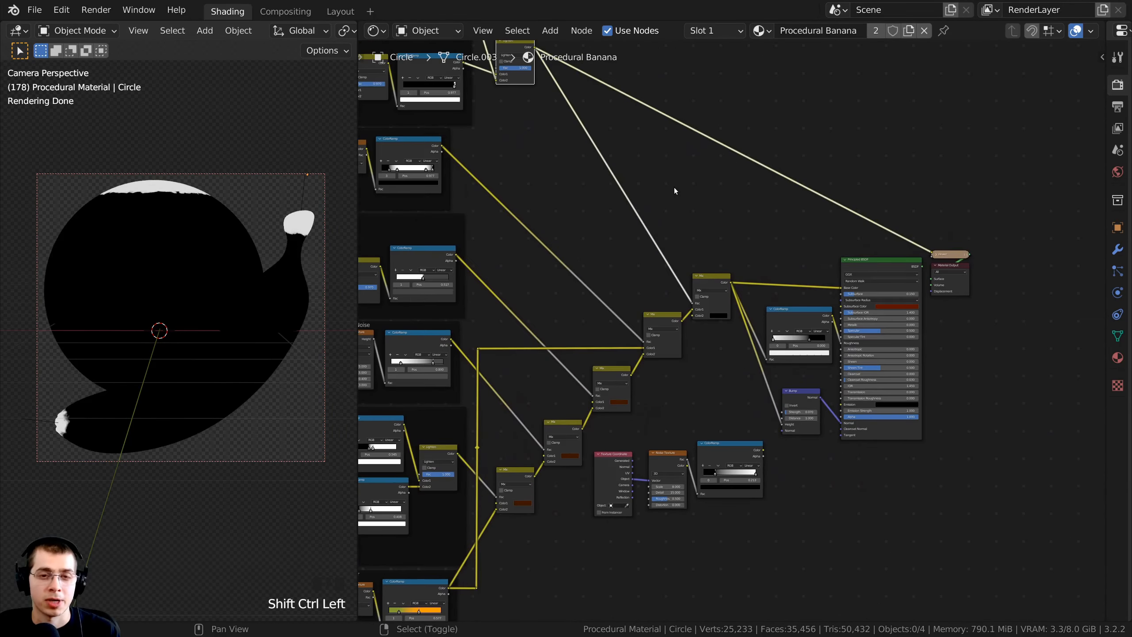
key("shift+a")
left_click(675, 188)
type("mix")
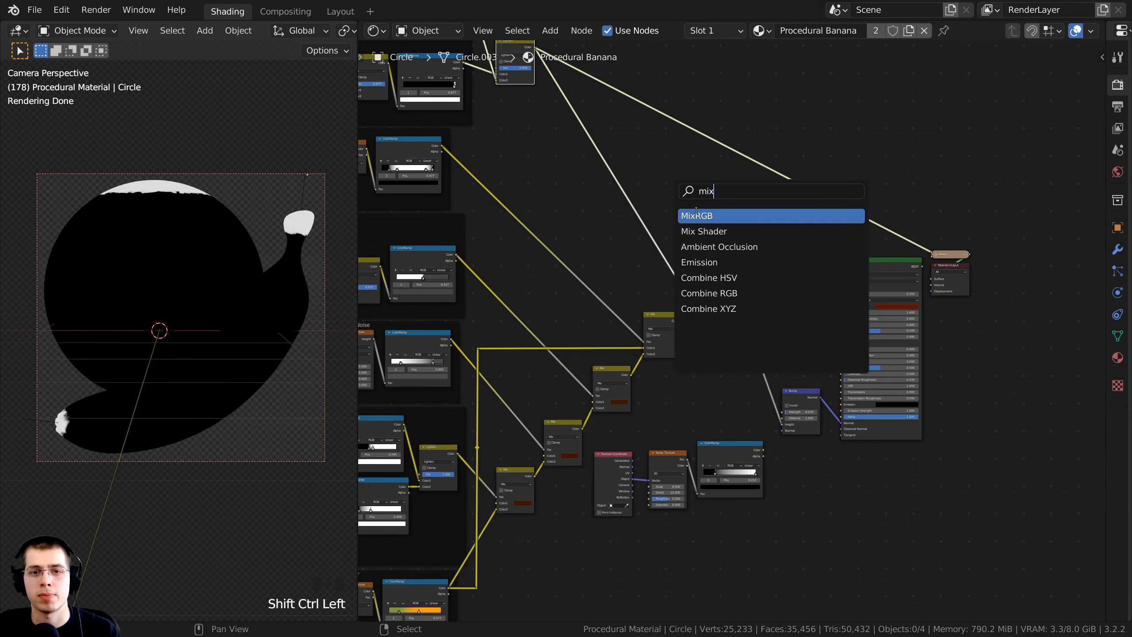
left_click(696, 212)
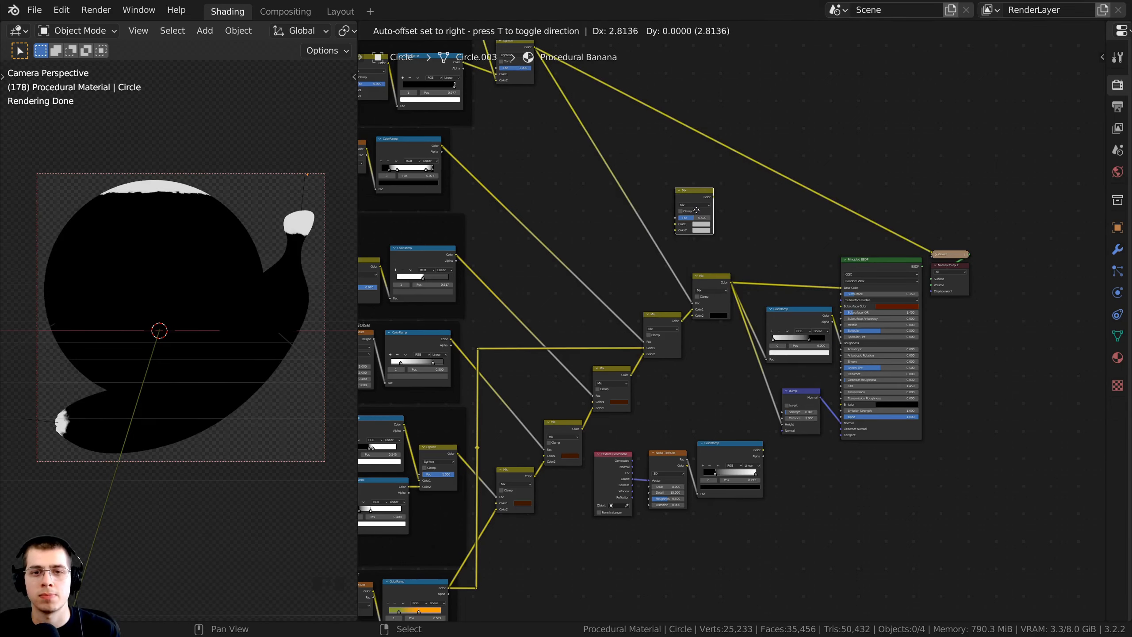
left_click(689, 202)
- Bring the new Mix node beside the mask Lighten node and feed Lighten's Color into its Color1 input
middle_click_drag(690, 202, 798, 382)
scroll(799, 381, "up", 2)
left_click_drag(794, 362, 690, 157)
scroll(682, 169, "up", 4)
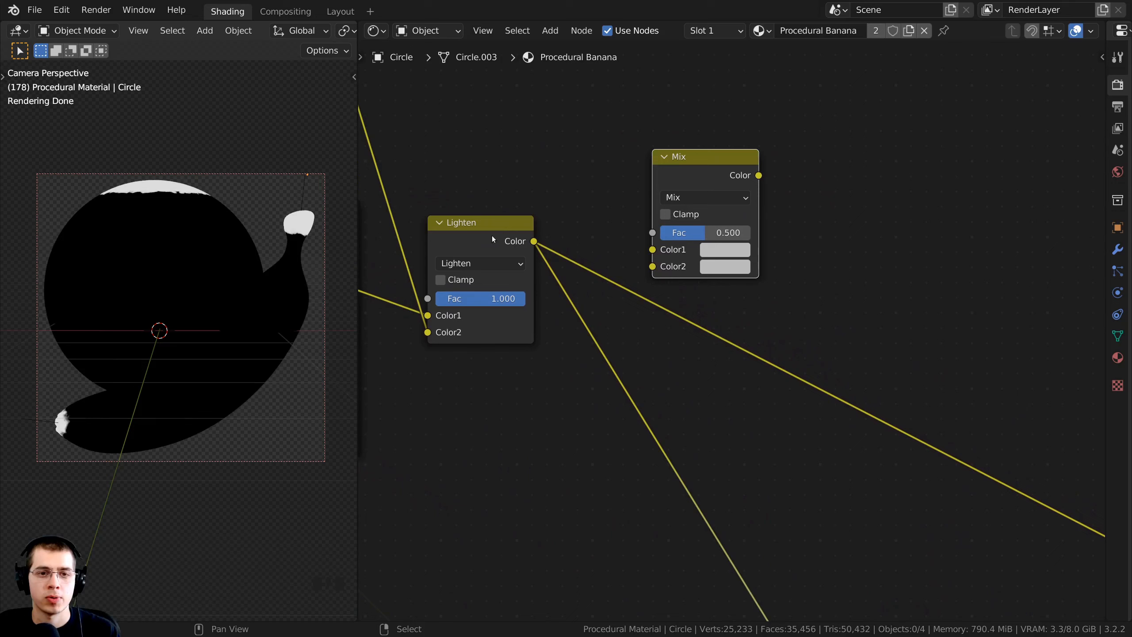
left_click_drag(533, 241, 661, 259)
- Move the new Mix node down beneath the Bump node, beside the noise ColorRamp
scroll(736, 325, "down", 5)
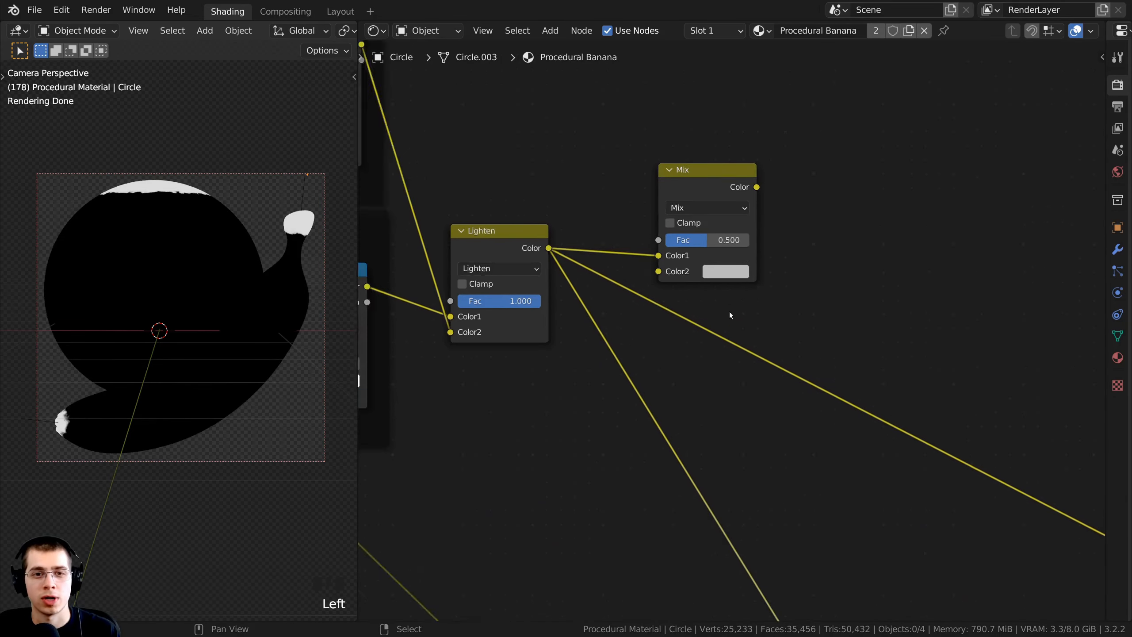
middle_click_drag(786, 339, 648, 103)
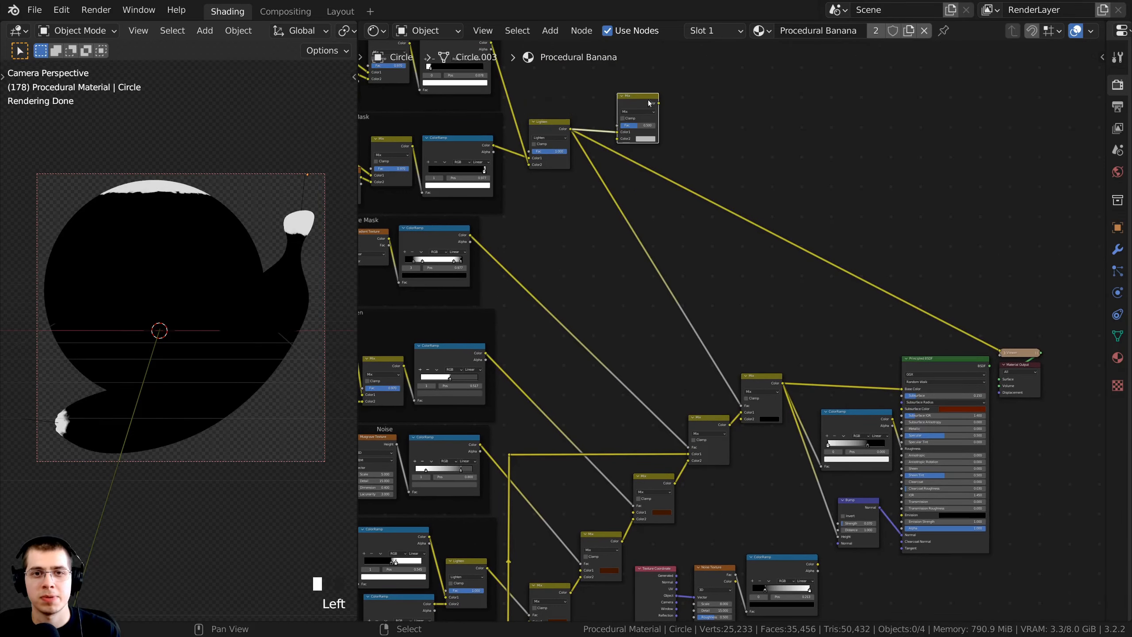
left_click_drag(641, 100, 783, 482)
middle_click_drag(779, 466, 735, 260)
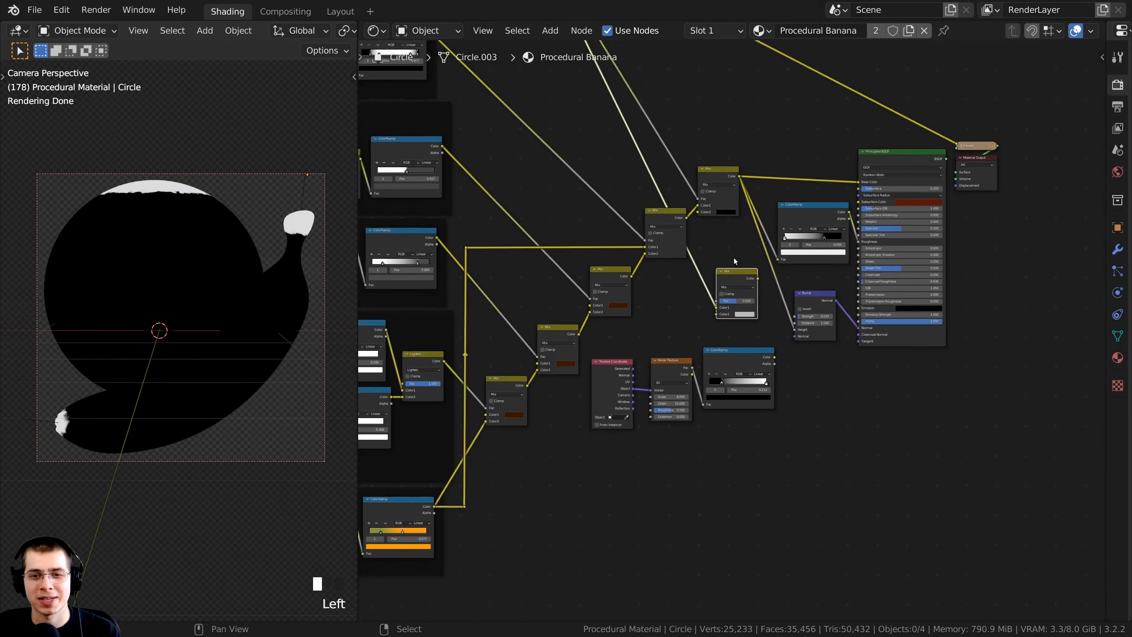
scroll(735, 257, "up", 6)
left_click_drag(739, 250, 859, 381)
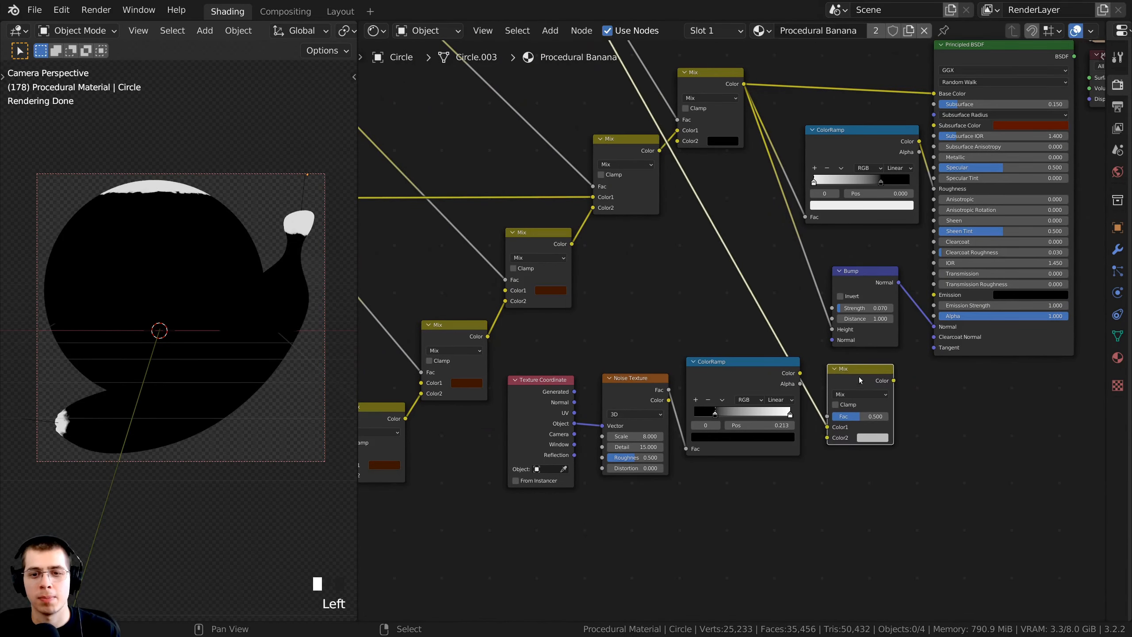
- Tidy the spacing of the noise nodes and connect the ColorRamp's Color to the new Mix node's Color2 input
scroll(675, 255, "up", 2)
left_click_drag(675, 254, 683, 279)
left_click_drag(537, 281, 517, 283)
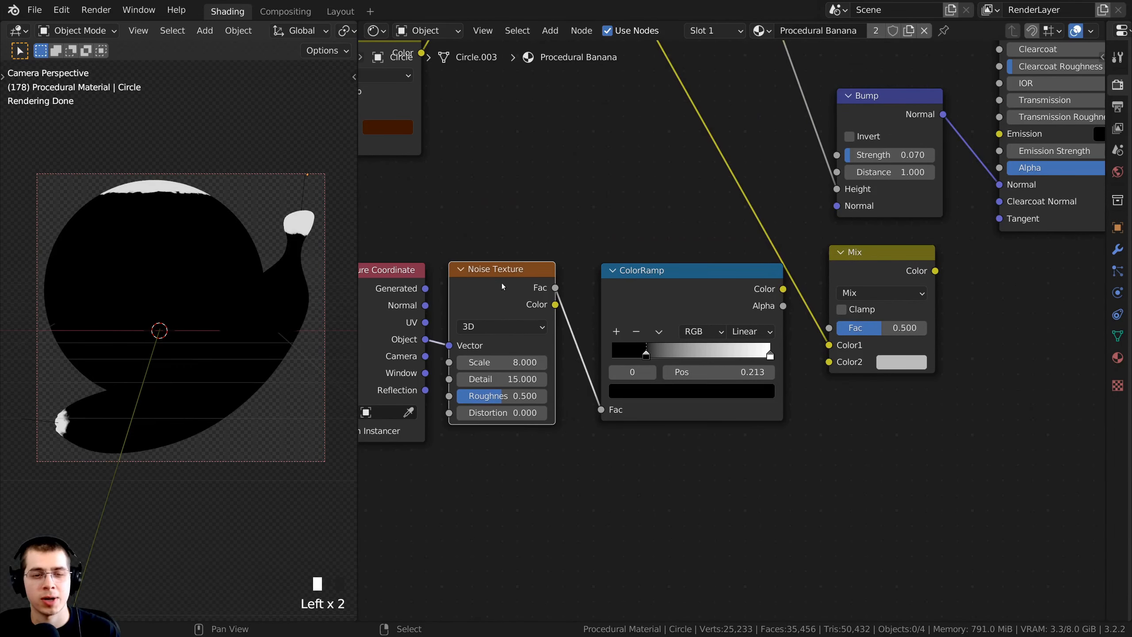
left_click_drag(673, 281, 653, 280)
left_click_drag(761, 289, 832, 367)
middle_click_drag(840, 362, 809, 386)
scroll(820, 382, "down", 2)
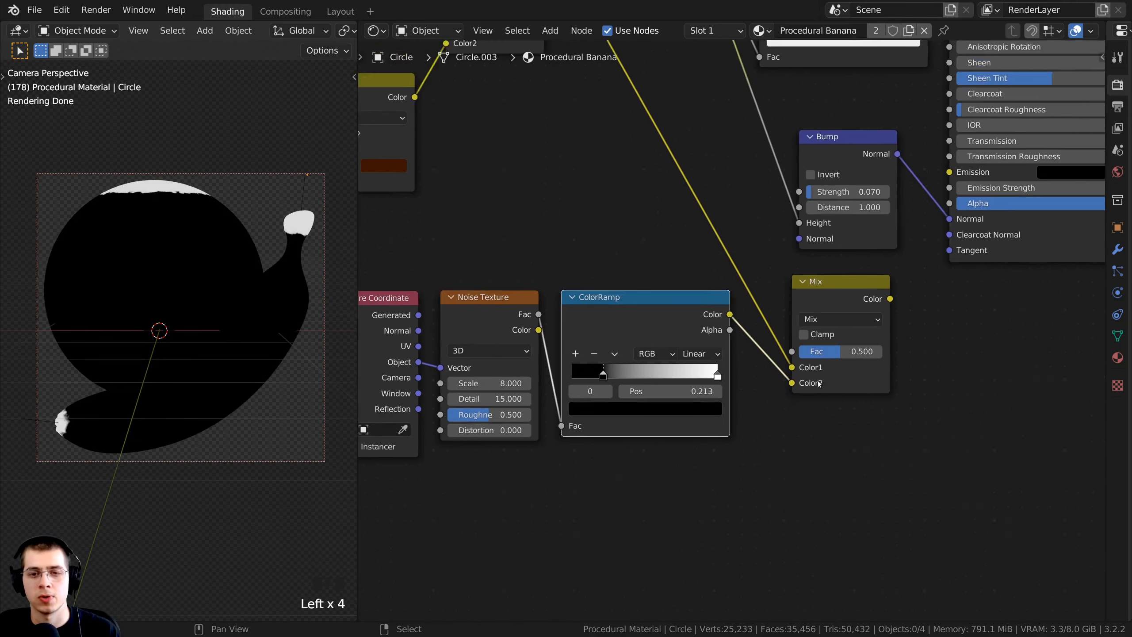
- Preview the new Mix node on the fruit and change its blend mode to Darken
left_click(826, 296, "ctrl+shift")
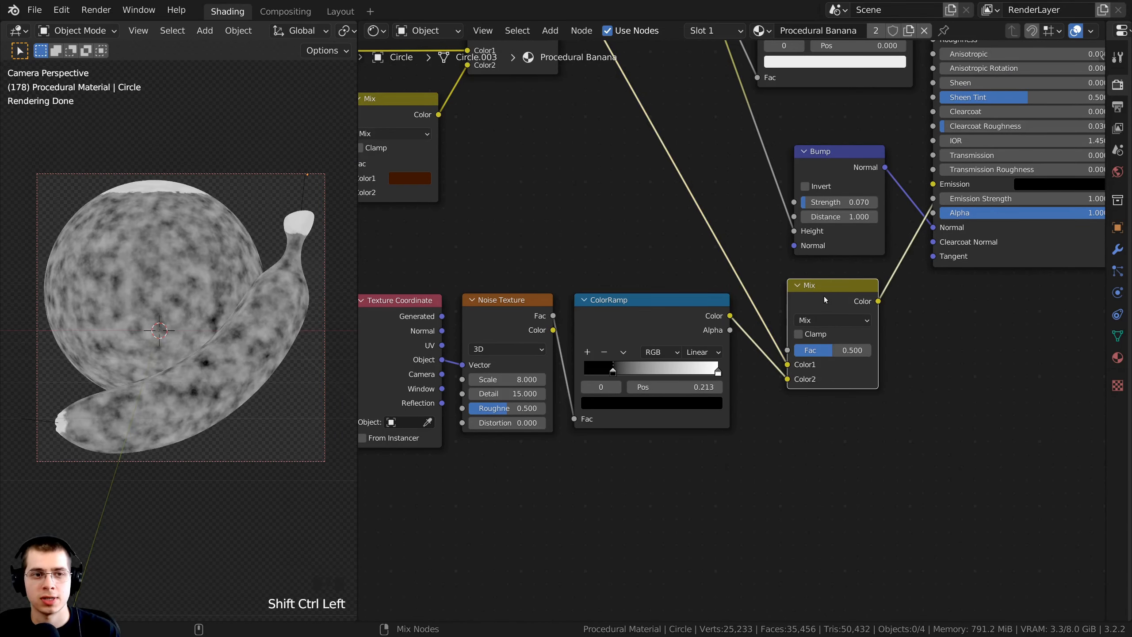
middle_click_drag(843, 449, 766, 450)
scroll(722, 343, "up", 2)
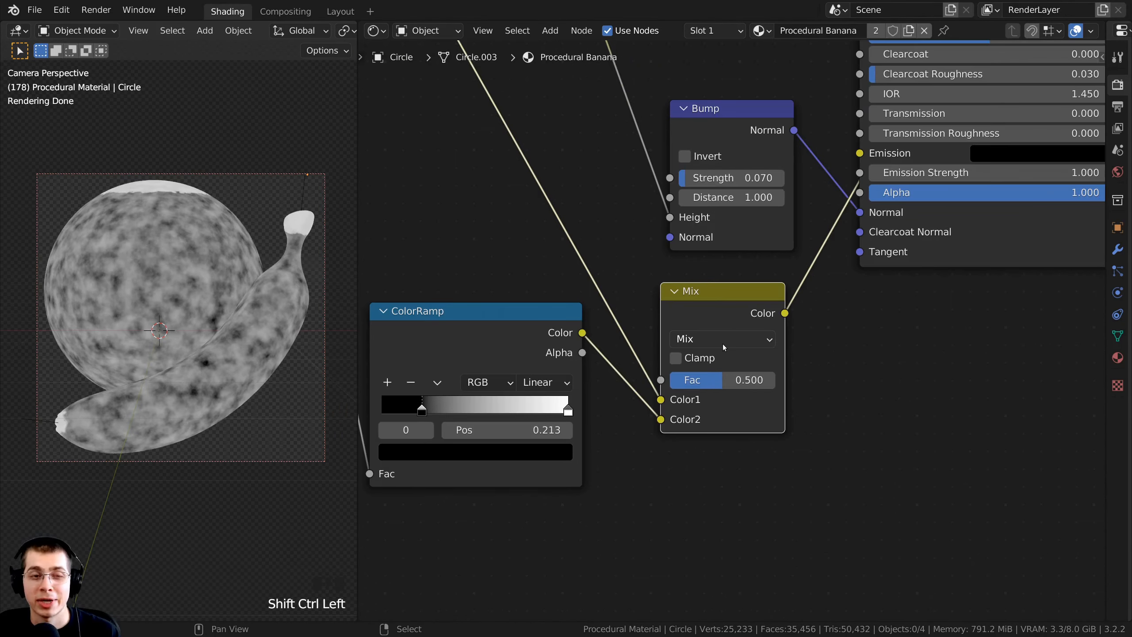
middle_click_drag(455, 338, 518, 346)
scroll(817, 326, "up", 1)
left_click(775, 342)
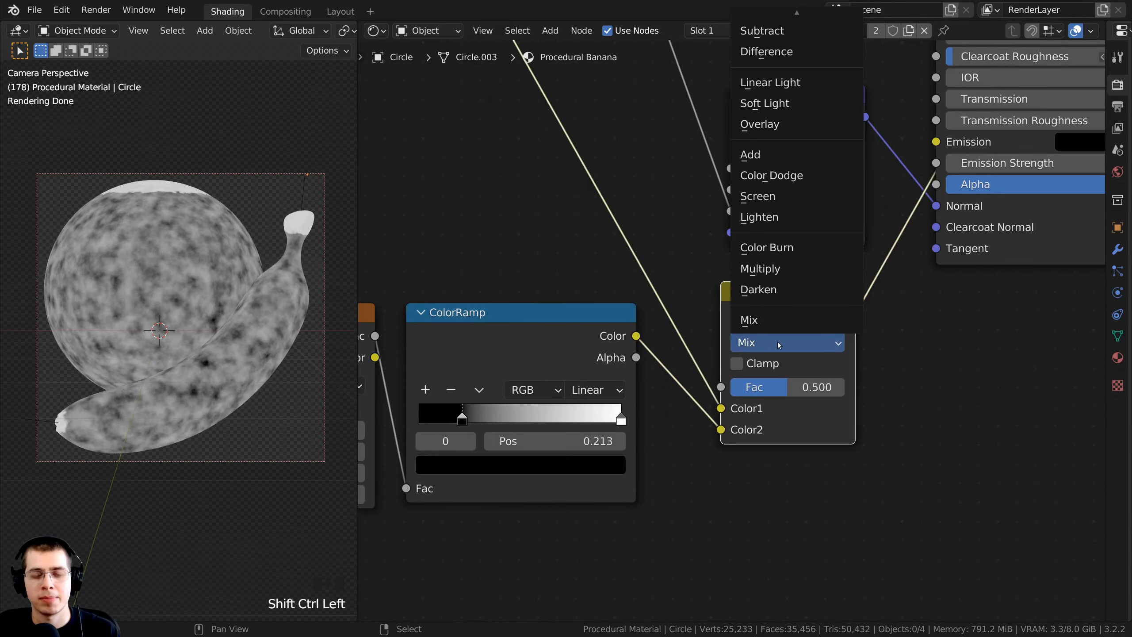
left_click(775, 291)
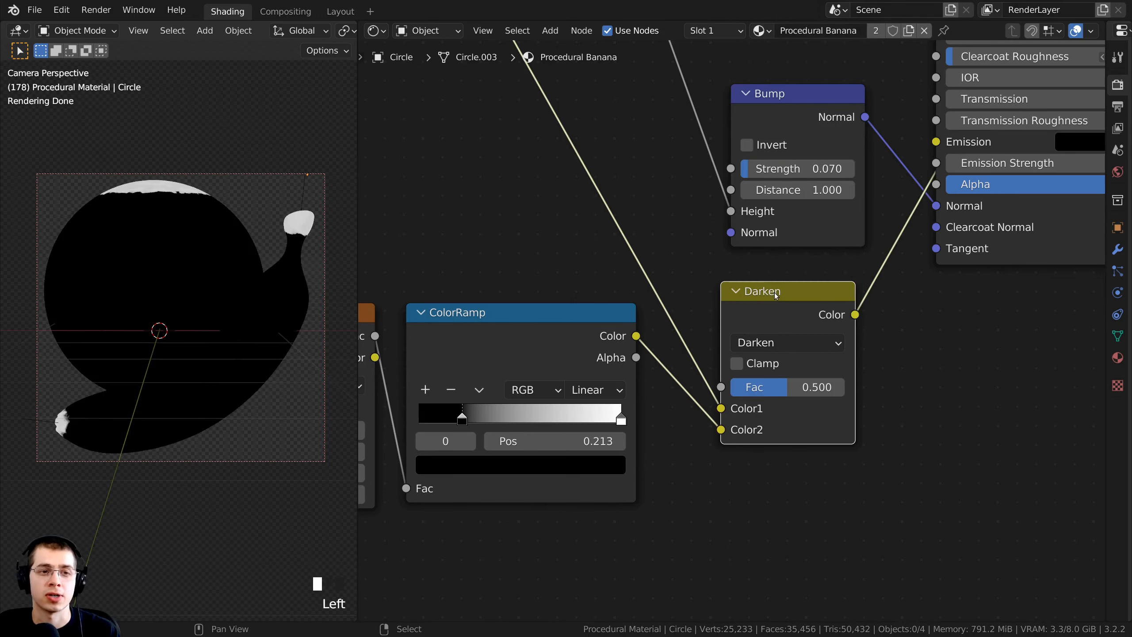
- Set the Darken node's Fac to 1.000 and inspect the masked noise on the stem tip up close
left_click_drag(802, 386, 858, 387)
middle_click_drag(178, 312, 205, 213, "shift")
scroll(205, 250, "up", 4)
scroll(205, 213, "up", 1)
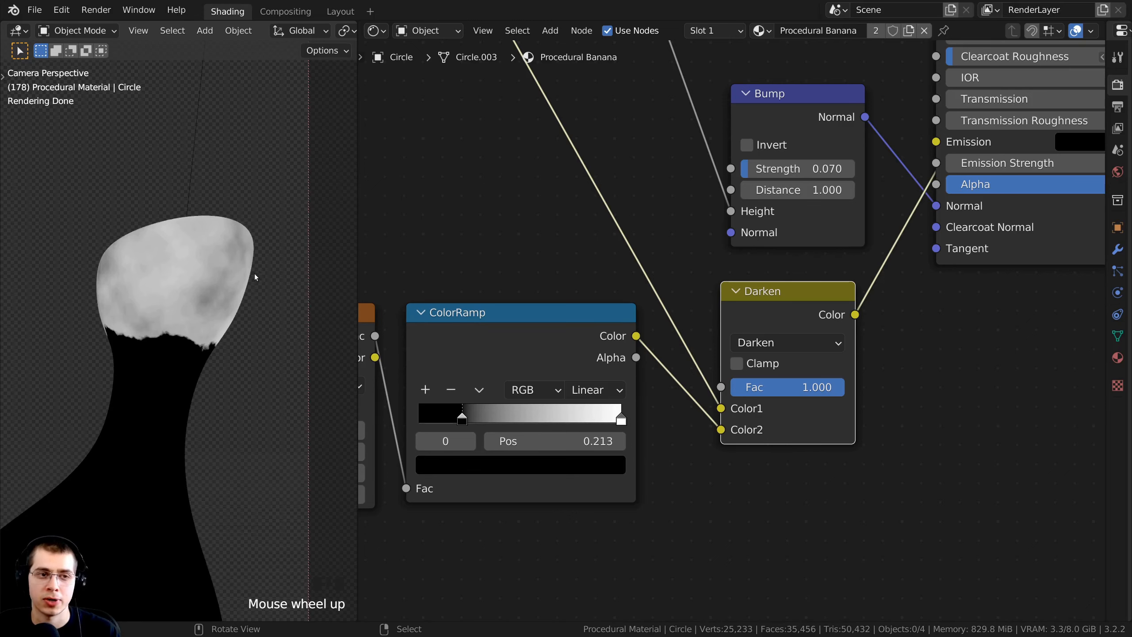
left_click_drag(732, 386, 829, 390)
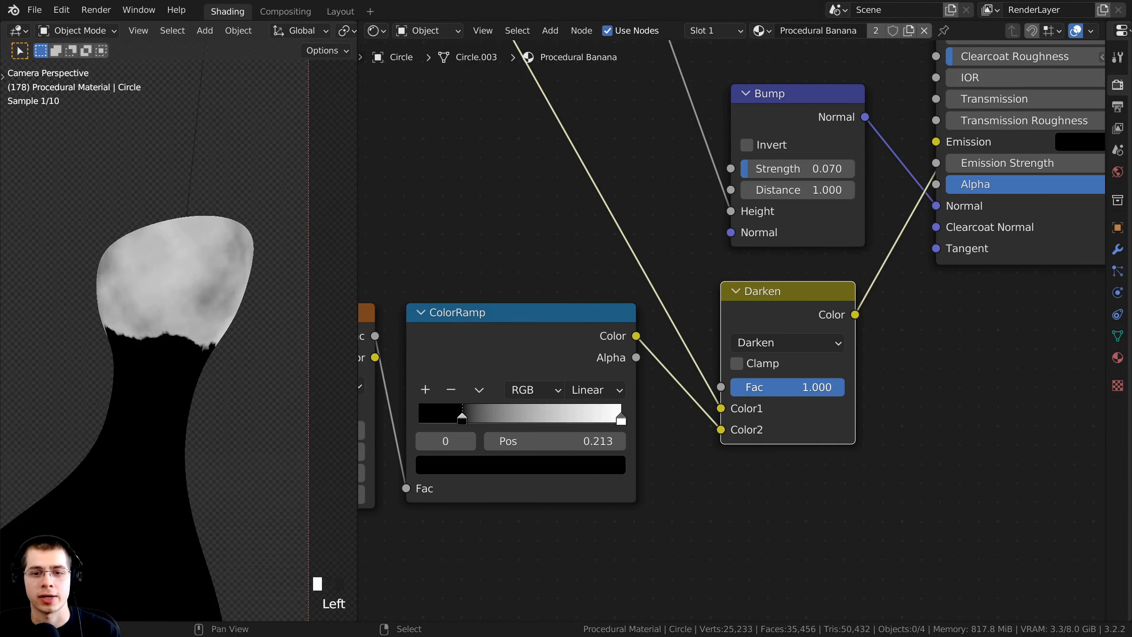
scroll(409, 422, "down", 4)
middle_click_drag(410, 422, 624, 394)
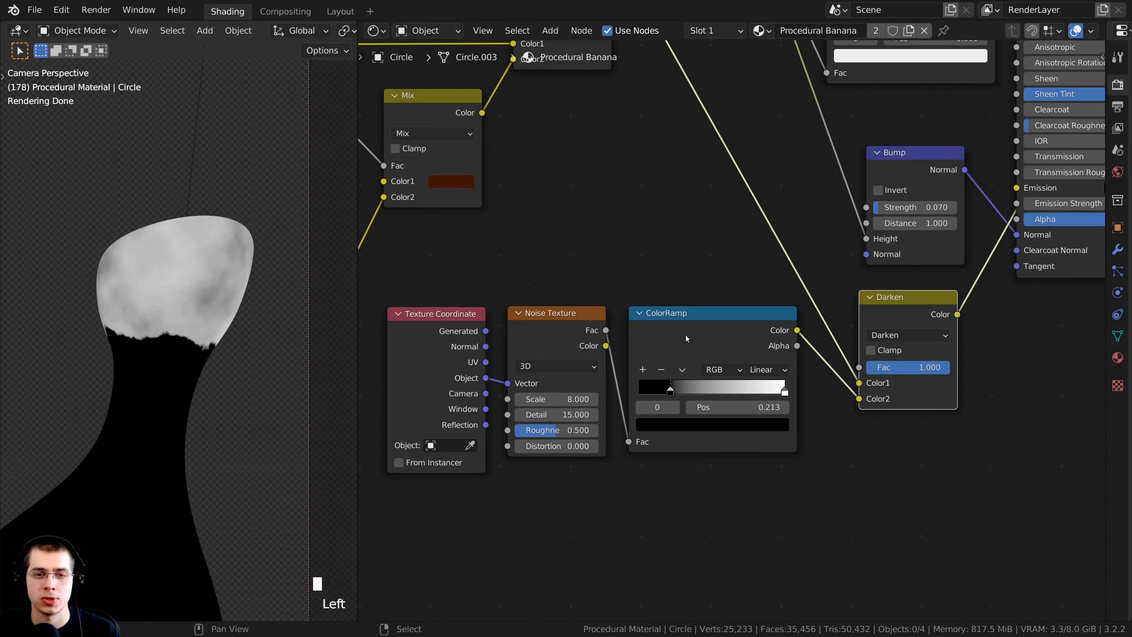
- Join the Bump, Darken, ColorRamp, Noise Texture and Texture Coordinate nodes in a frame and move it down below the Mix nodes
middle_click_drag(789, 338, 776, 341)
left_click_drag(901, 312, 897, 310)
left_click(713, 267)
scroll(708, 267, "down", 4)
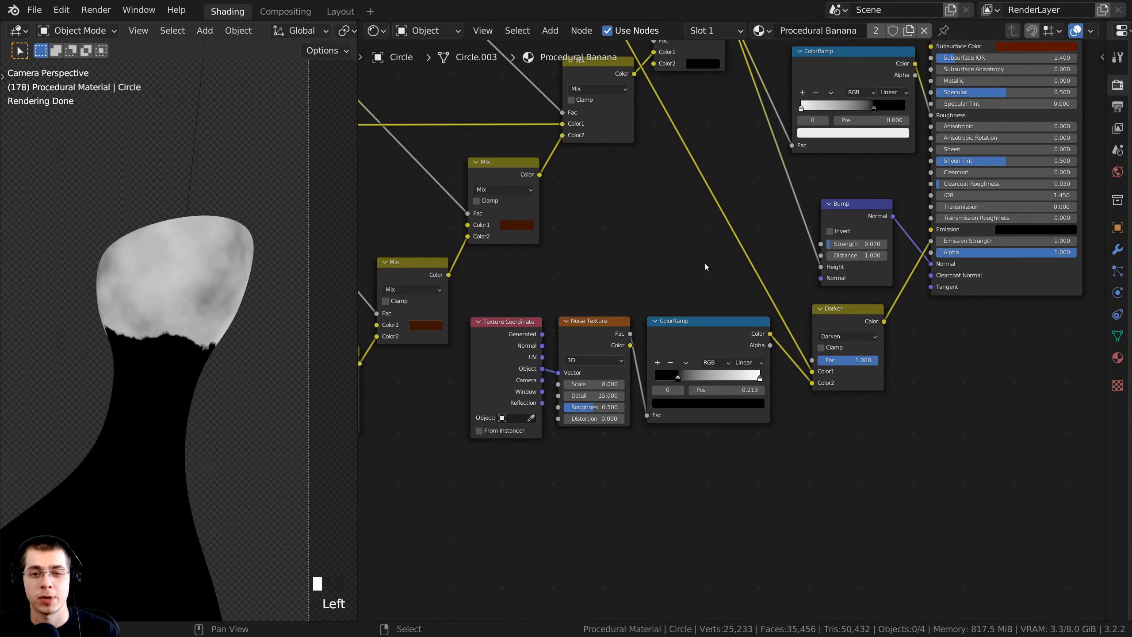
middle_click_drag(666, 270, 658, 271)
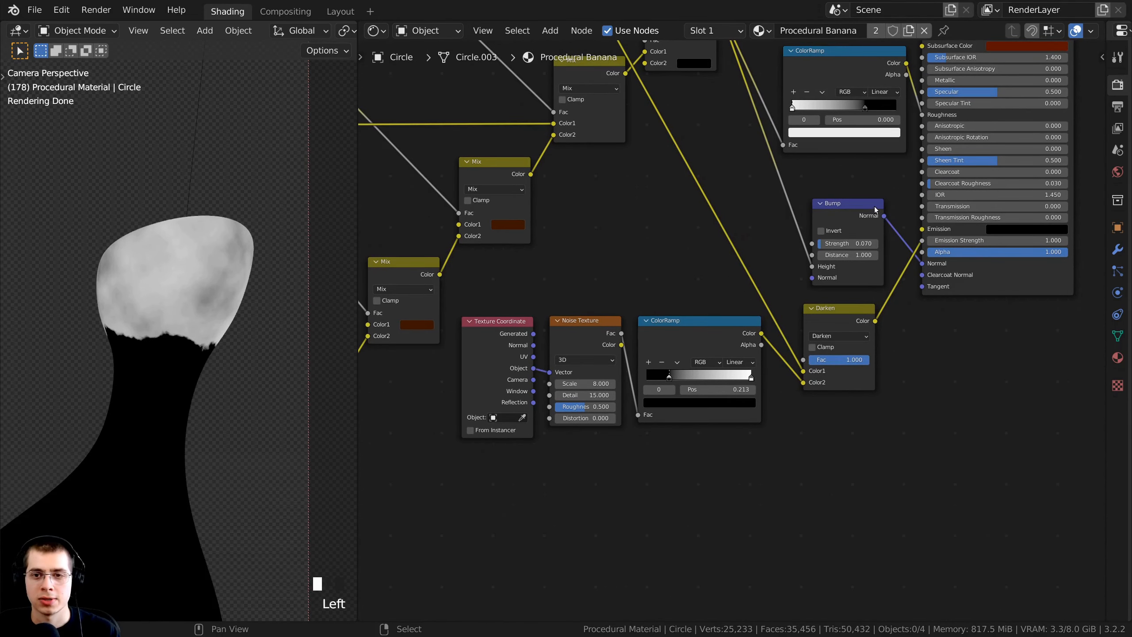
key("b")
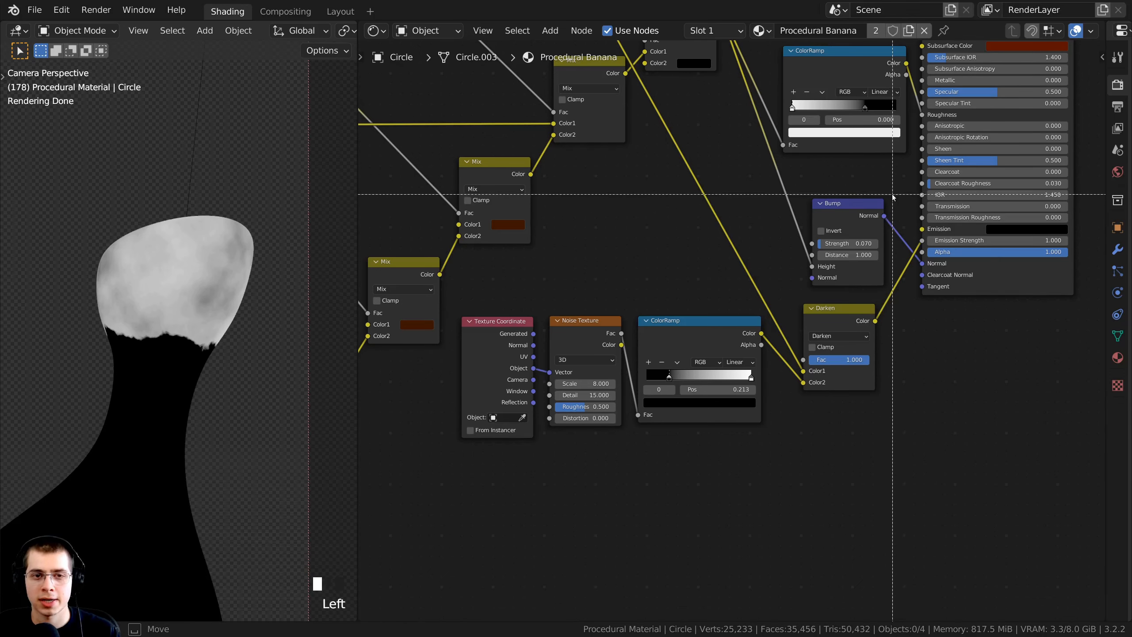
left_click_drag(892, 195, 576, 369)
left_click_drag(595, 304, 500, 363)
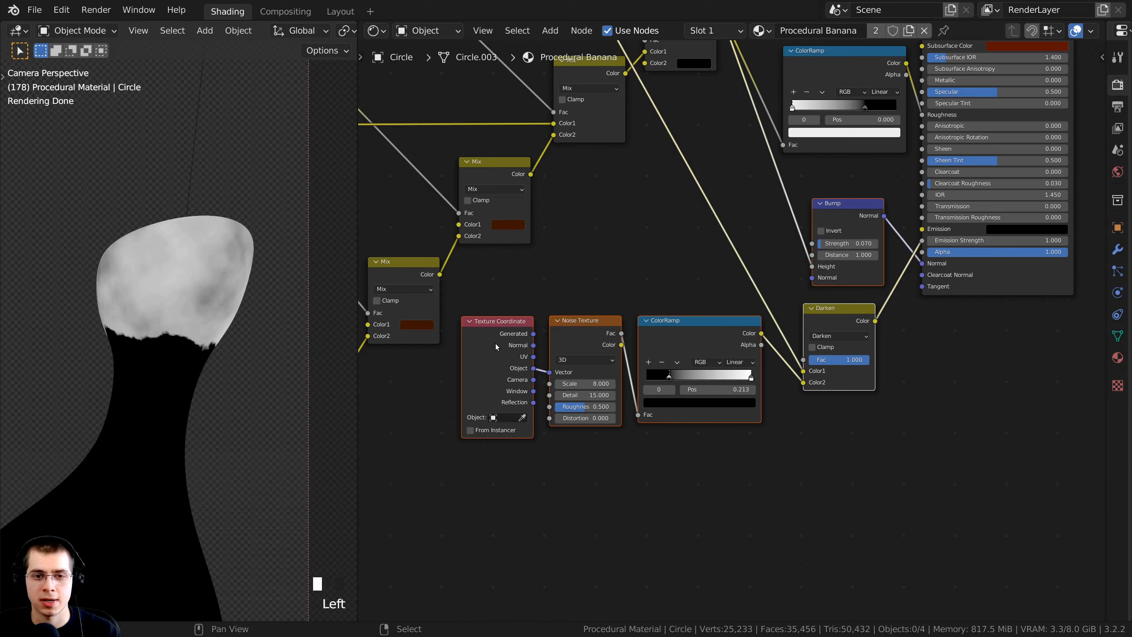
scroll(495, 343, "up", 1)
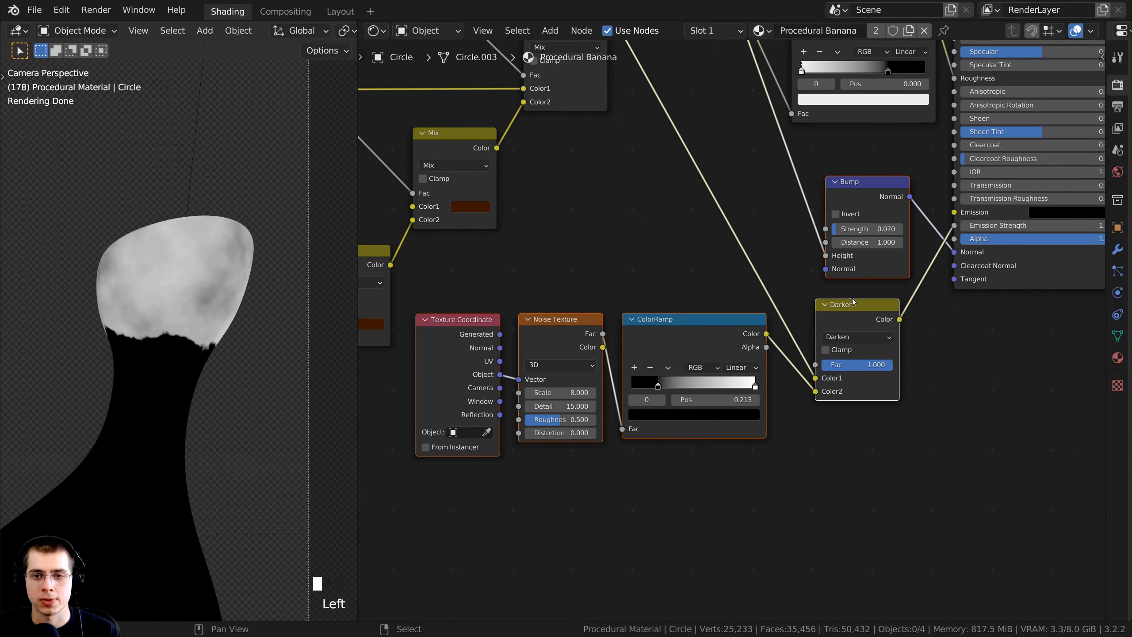
scroll(734, 307, "down", 1)
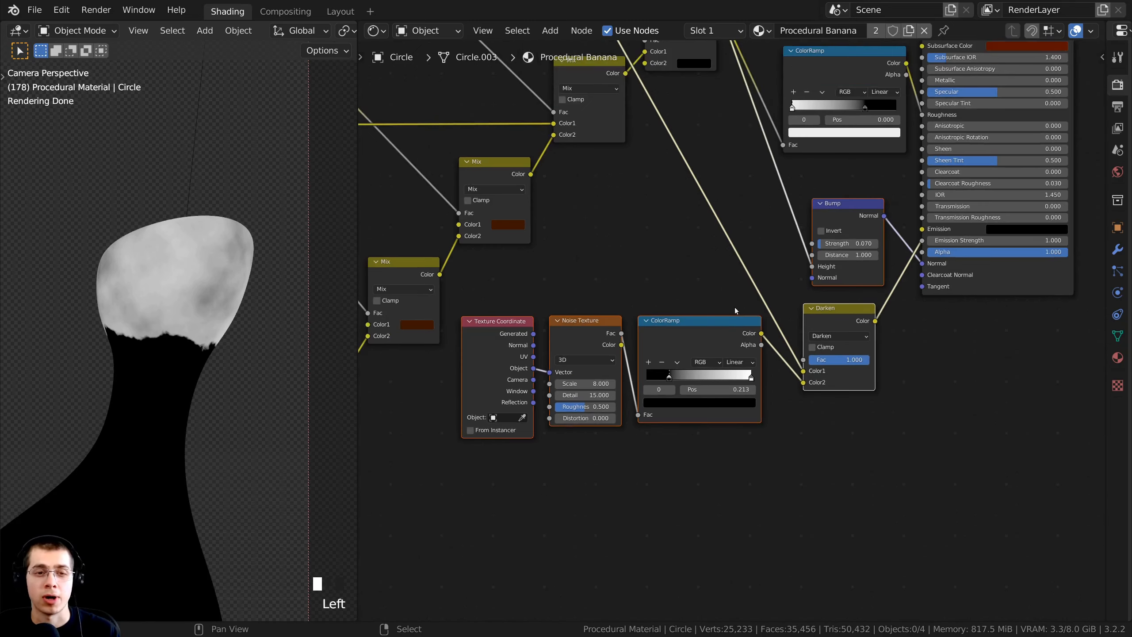
middle_click_drag(772, 326, 773, 341)
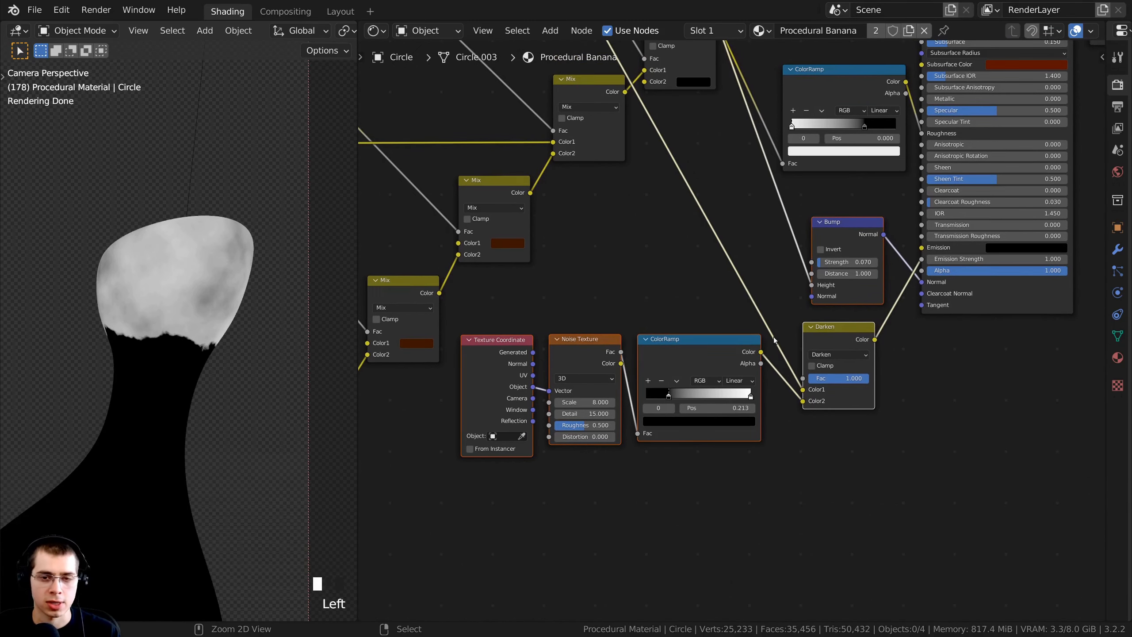
key("ctrl+j")
left_click_drag(620, 209, 625, 300)
scroll(731, 332, "down", 3)
middle_click_drag(738, 335, 707, 370)
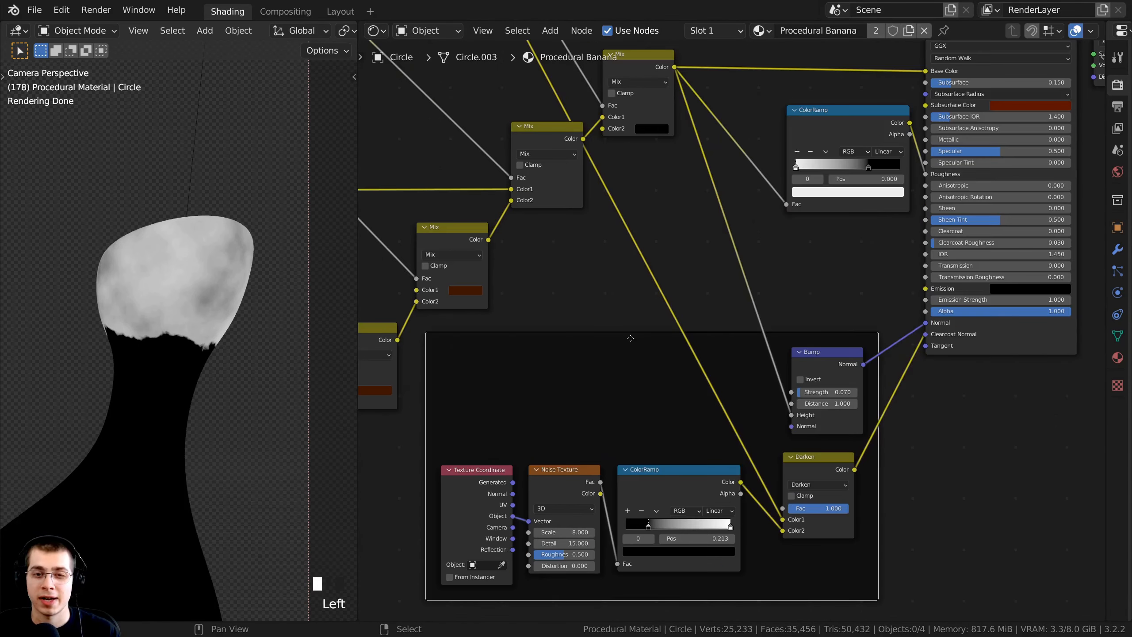
- Nudge the new frame slightly and label it "Normal"
left_click_drag(633, 340, 639, 338)
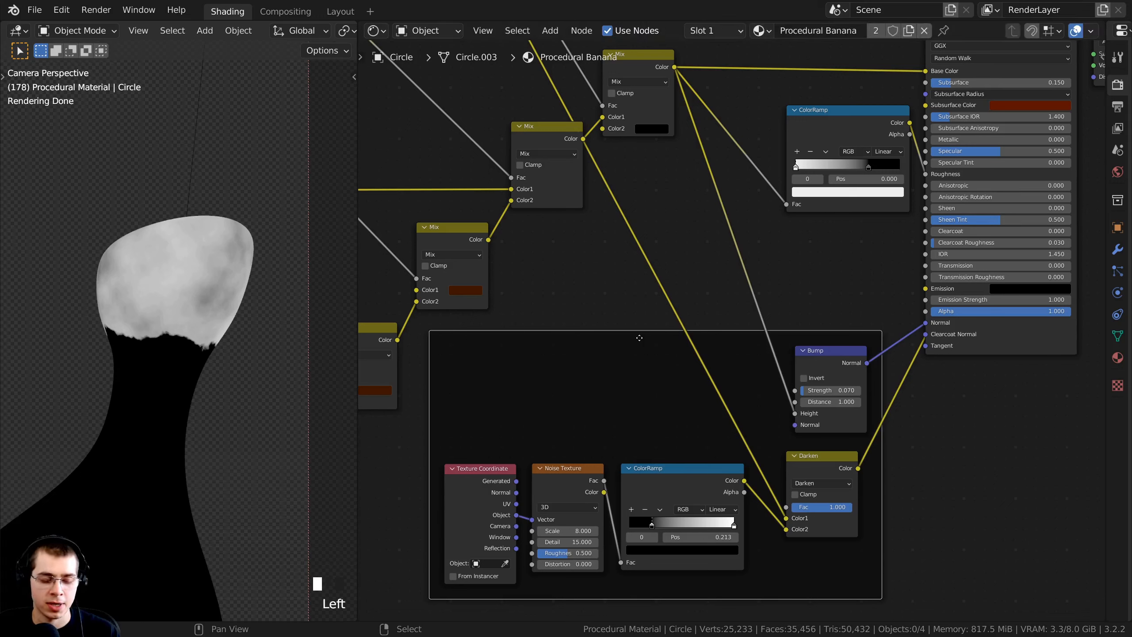
key("F2")
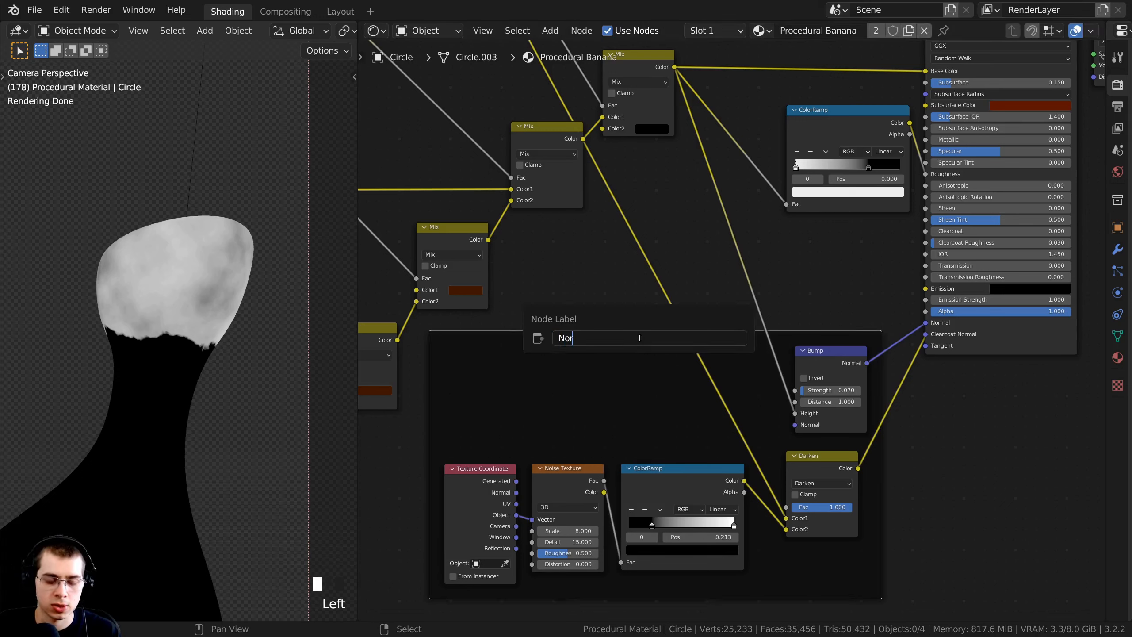
type("Normal")
key("Return")
- Shift the Bump and Darken nodes within the Normal frame to free space before the Principled BSDF
scroll(805, 339, "up", 1)
left_click_drag(816, 357, 688, 339)
scroll(681, 371, "down", 1)
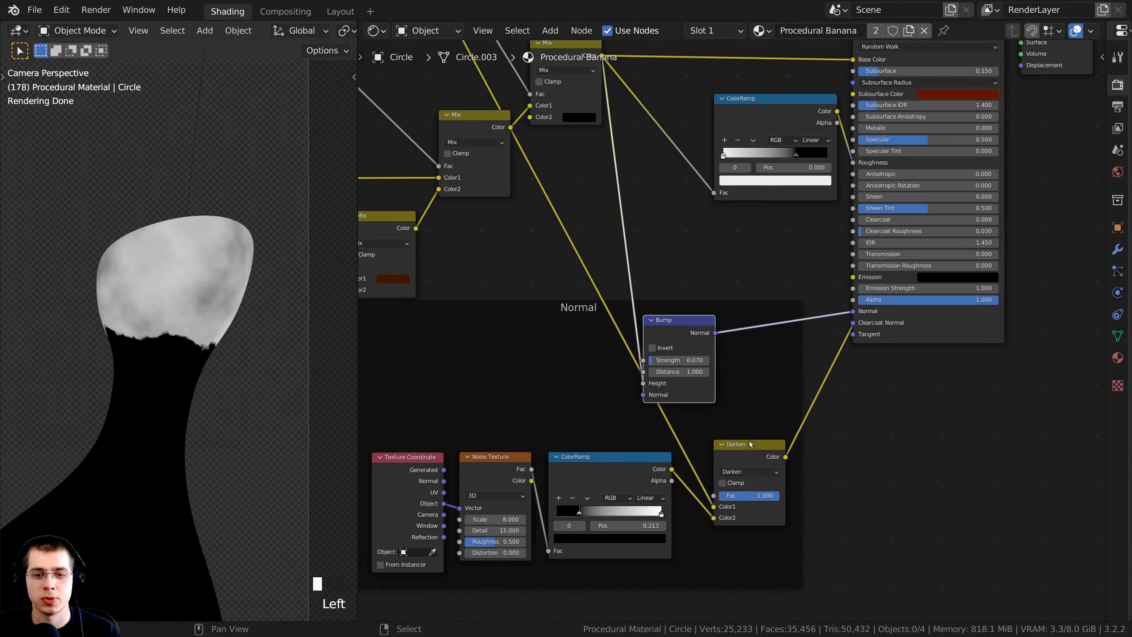
mouse_move(750, 443)
left_mouse_down()
mouse_move(733, 448)
mouse_move(739, 456)
left_mouse_up()
- Duplicate the Bump node and insert the copy between the original Bump and the Principled BSDF's Normal input
double_click(679, 324)
scroll(679, 323, "up", 1)
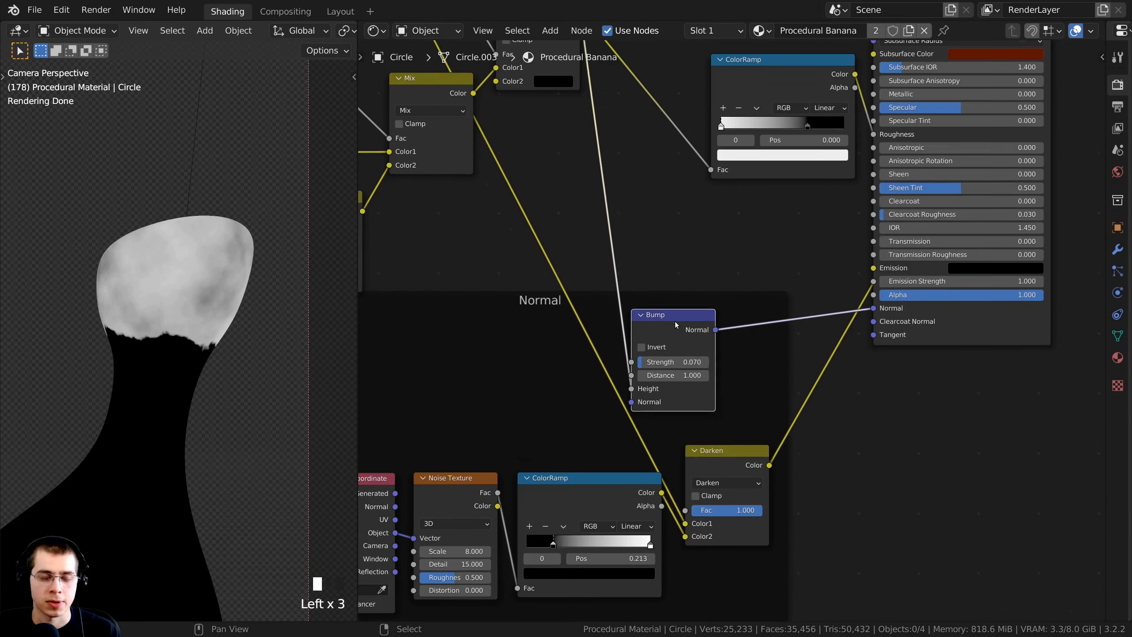
key("shift+d")
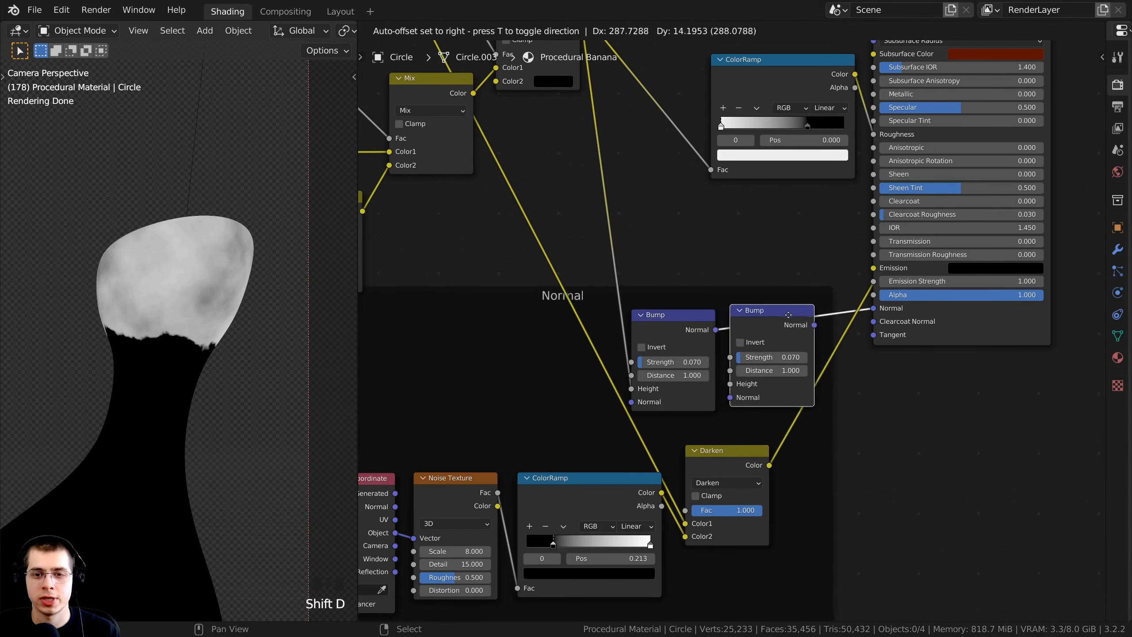
left_click(789, 314)
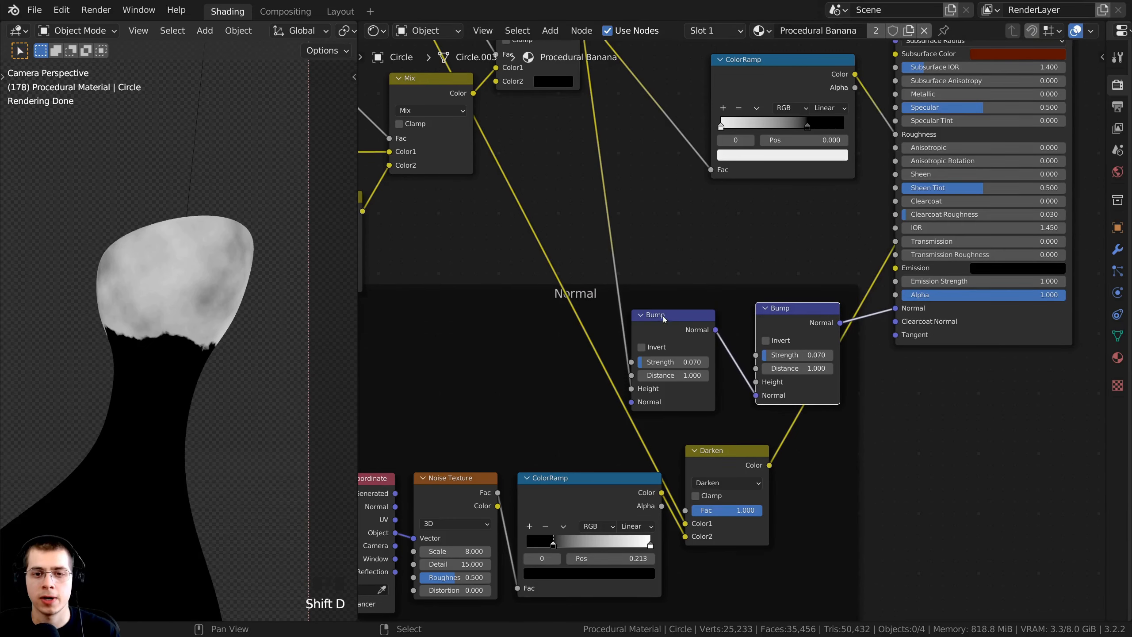
- Space the second Bump node away from the first and connect the Darken node's Color to the second Bump's Height
scroll(676, 357, "down", 2)
left_click(615, 206)
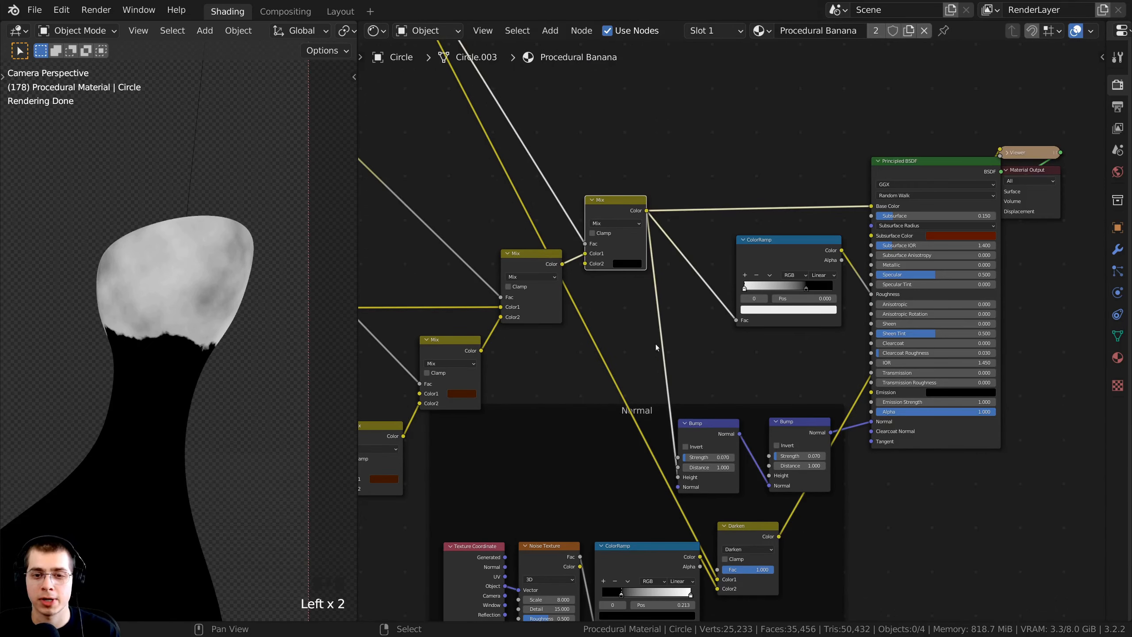
left_click(704, 435)
scroll(703, 378, "up", 4)
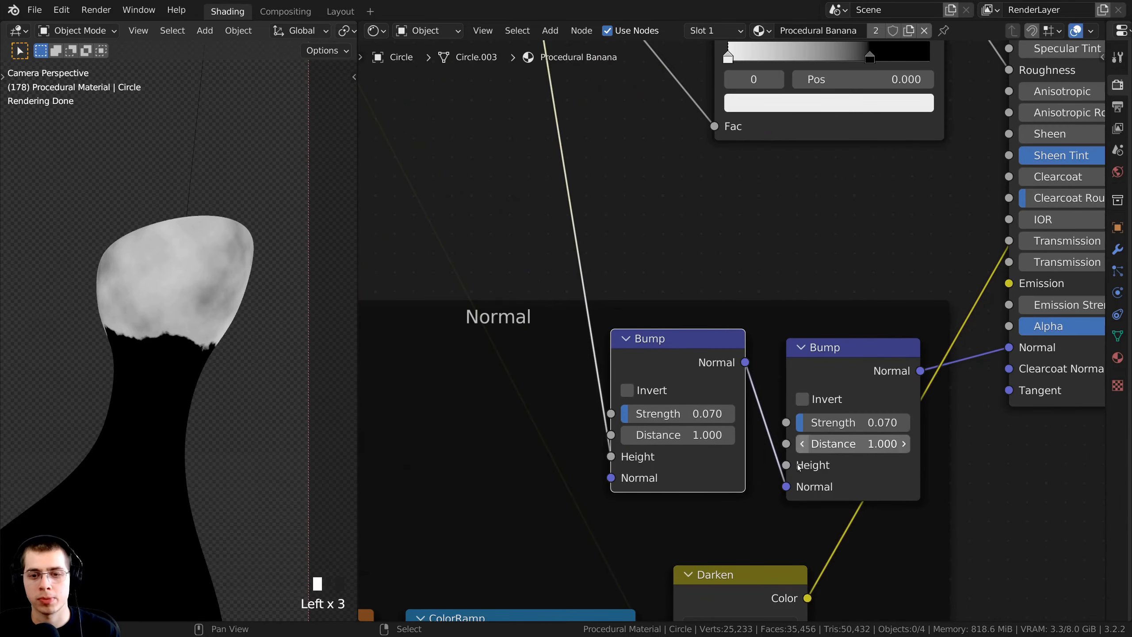
left_click_drag(828, 362, 850, 360)
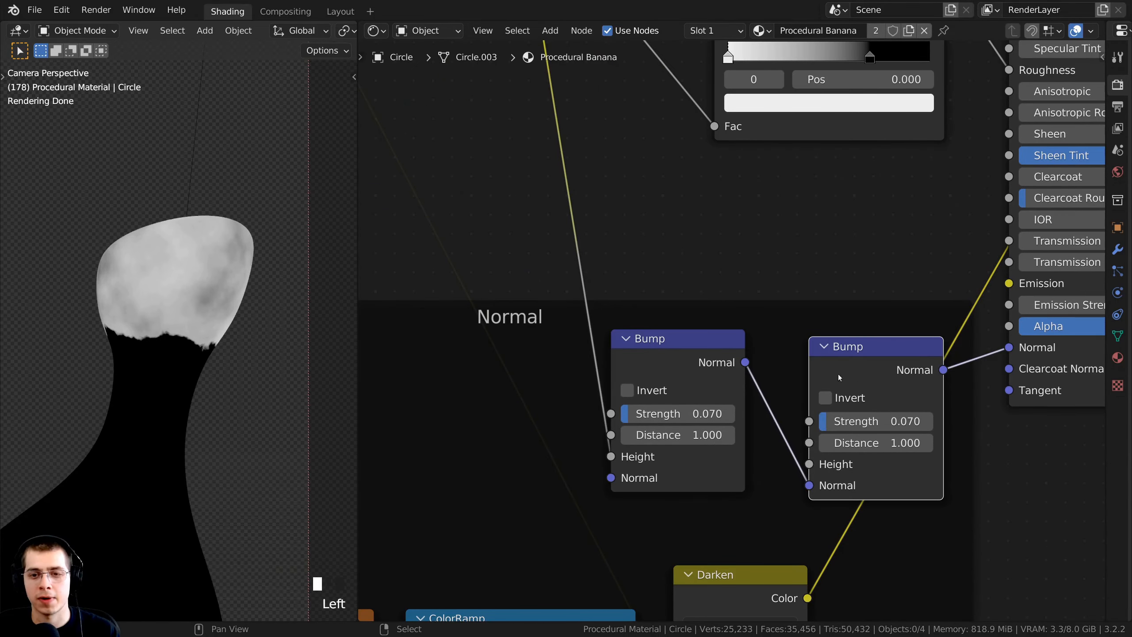
middle_click_drag(774, 522, 767, 402)
left_click_drag(752, 469, 745, 450)
middle_click_drag(806, 461, 767, 464)
left_click_drag(756, 463, 764, 348)
scroll(713, 352, "down", 2)
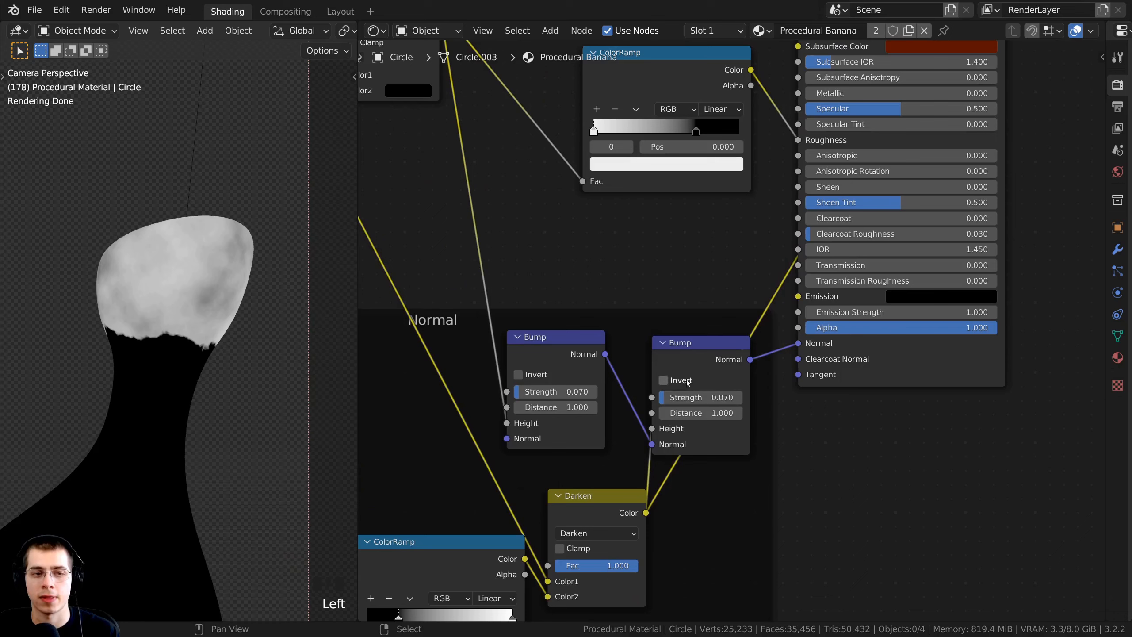
- Preview the second Bump node on the stem and set its Strength to 0.3
left_click(695, 352, "ctrl+shift")
left_click_drag(691, 354, 720, 354)
scroll(198, 363, "up", 2)
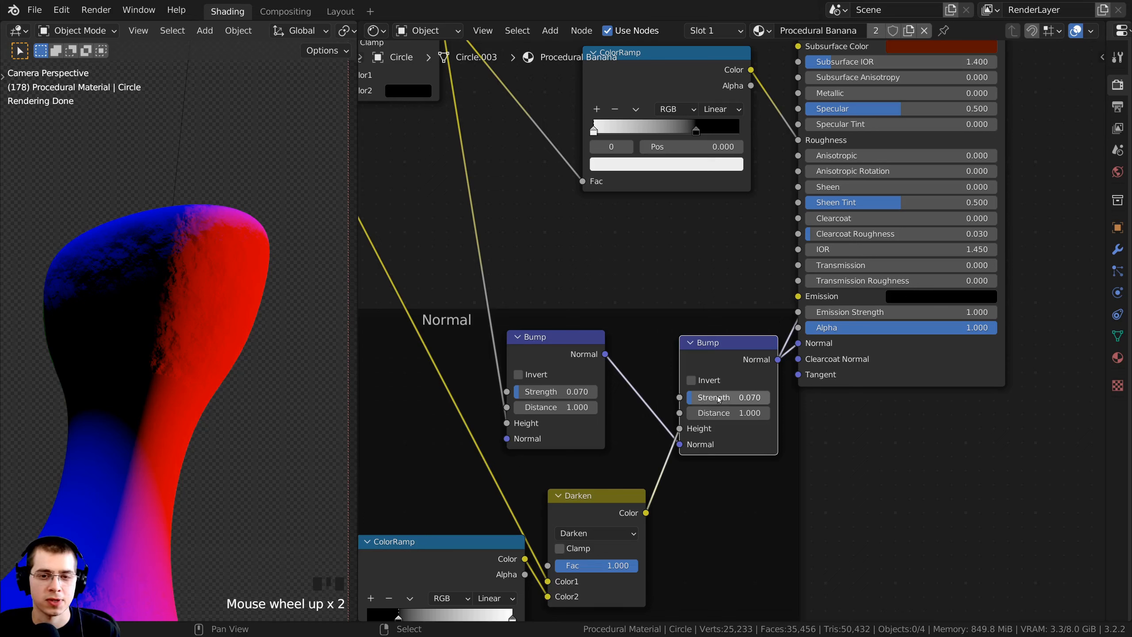
left_click(733, 400)
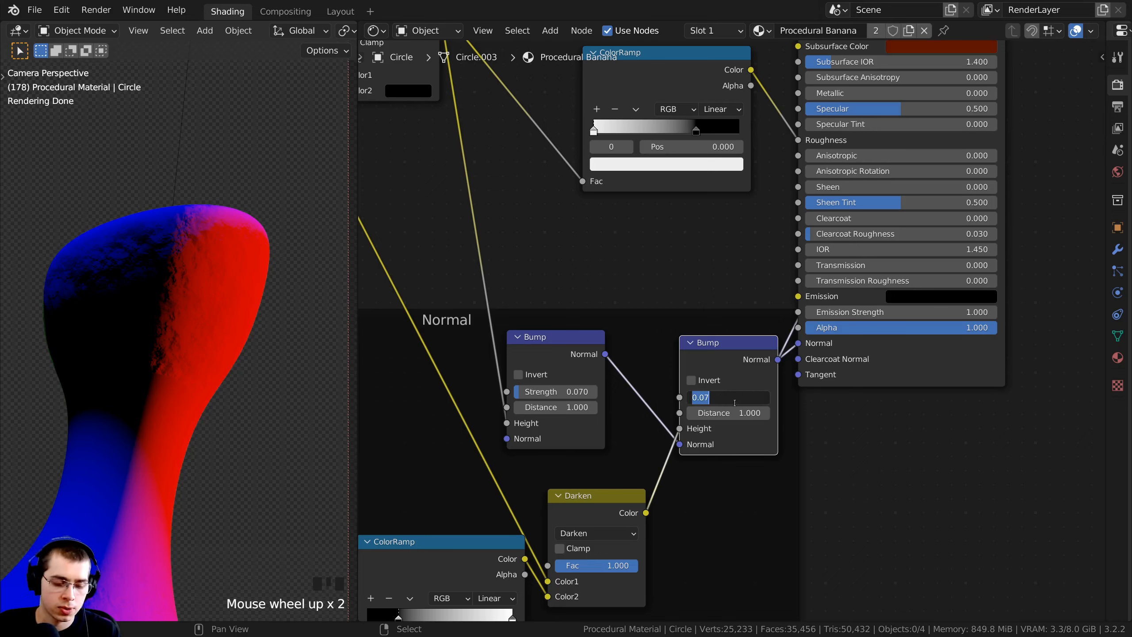
type("0.3")
key("Return")
scroll(112, 334, "up", 3)
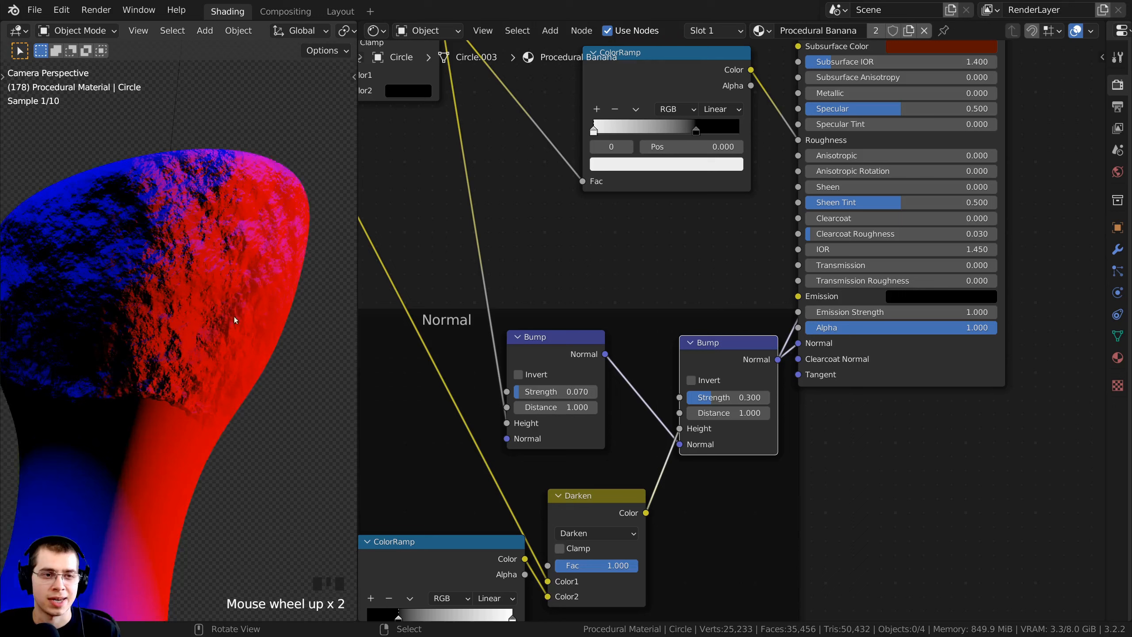
middle_click_drag(111, 335, 183, 192, "shift")
scroll(184, 190, "up", 1, "shift")
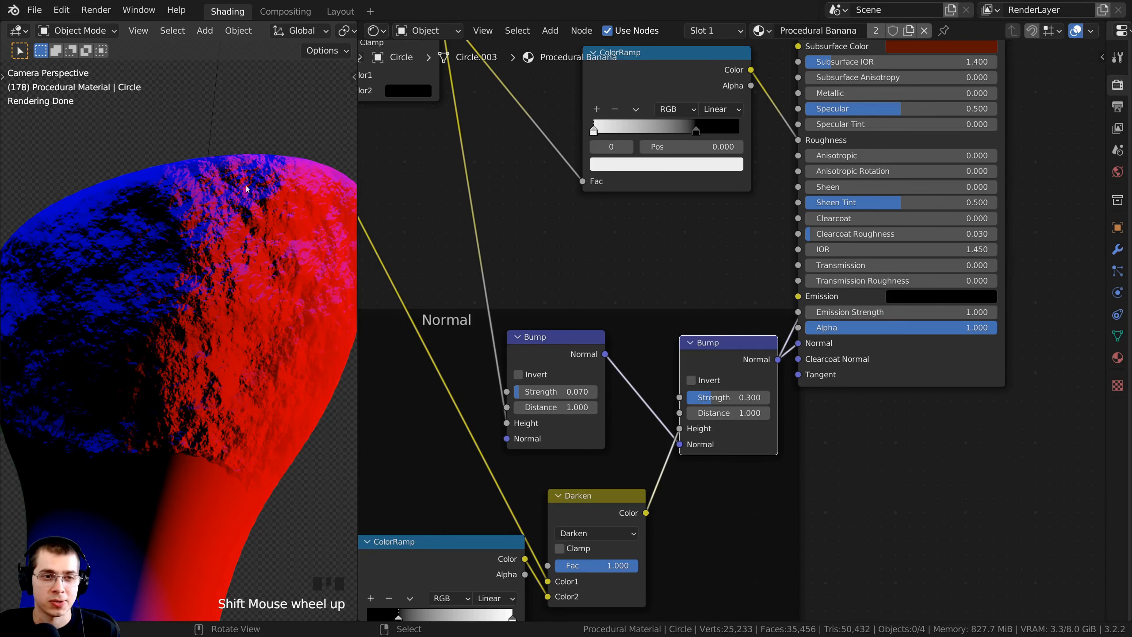
scroll(121, 245, "down", 4)
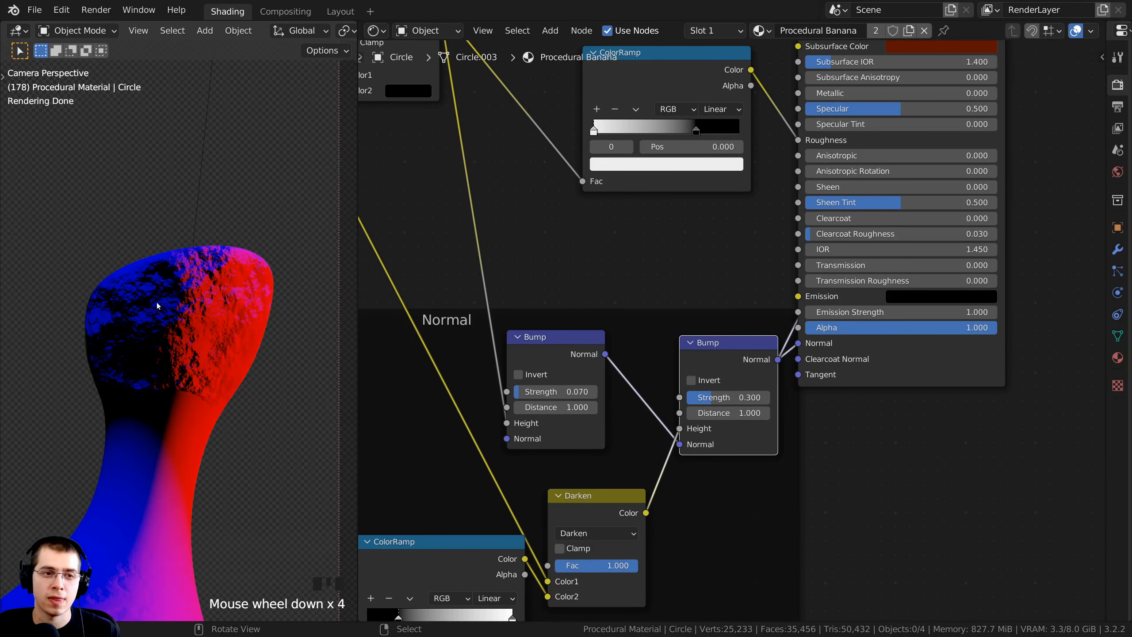
- Output the Principled BSDF again and move the Material Output, Principled BSDF and roughness ColorRamp farther right
scroll(753, 320, "down", 3)
middle_click_drag(753, 317, 687, 356)
middle_click_drag(787, 208, 717, 294)
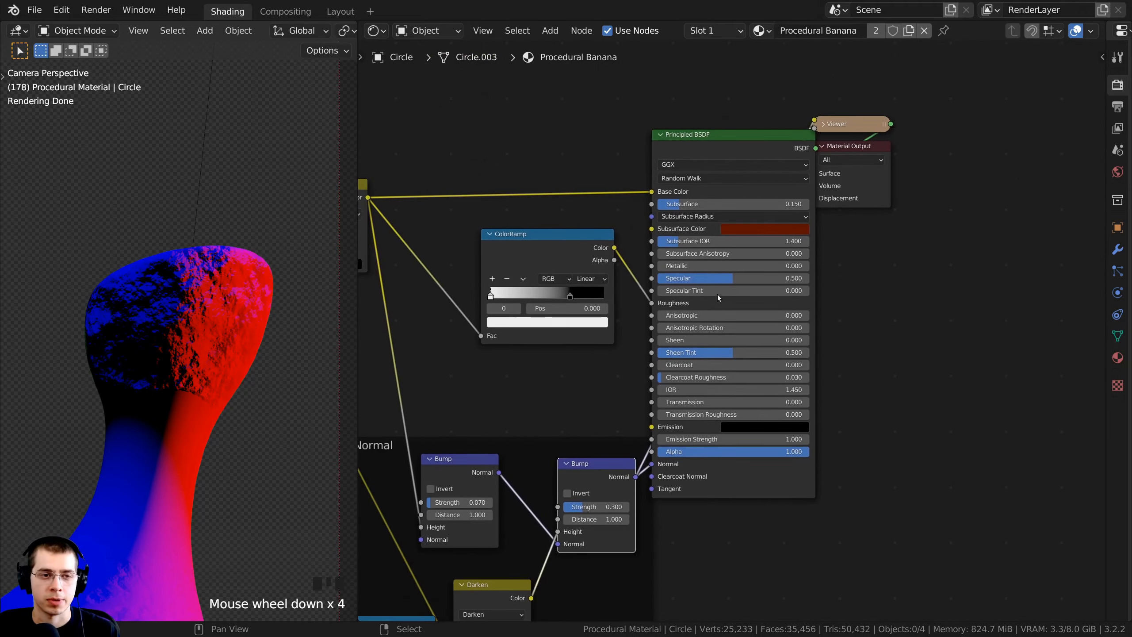
left_click(730, 137, "ctrl+shift")
middle_click_drag(731, 136, 670, 157)
left_click_drag(823, 163, 938, 149)
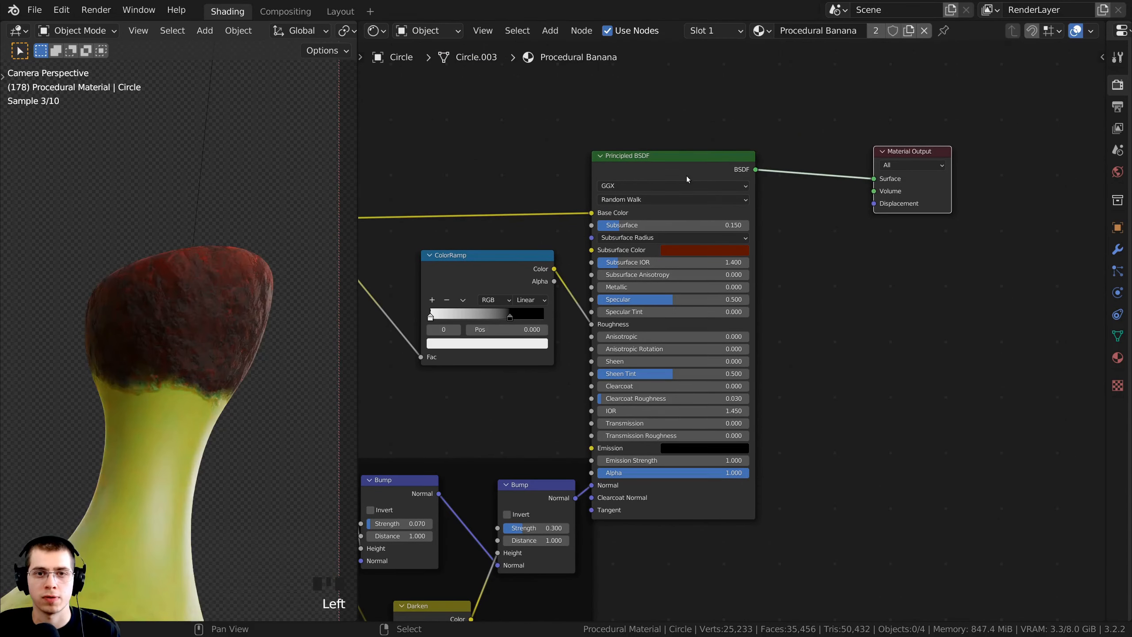
left_click_drag(697, 171, 750, 164)
left_click_drag(680, 240, 684, 237)
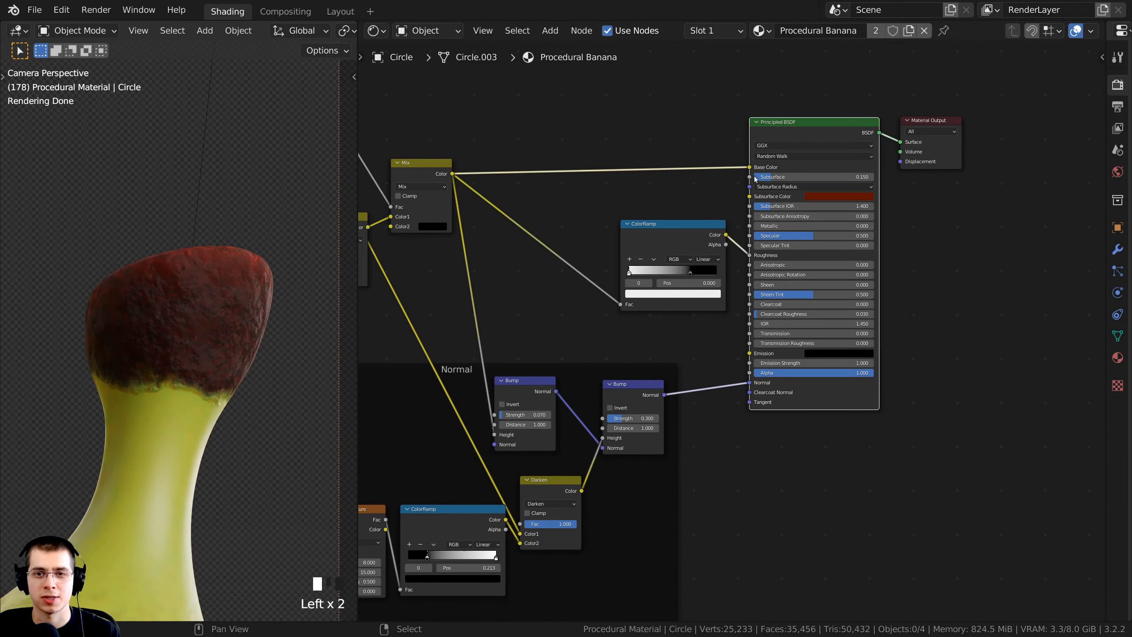
- Move the Normal frame slightly to the right and inspect the shaded stem edge up close
middle_click_drag(772, 135, 823, 80)
left_click(630, 318)
left_click_drag(630, 318, 677, 305)
scroll(669, 342, "down", 2)
scroll(186, 315, "up", 2, "shift")
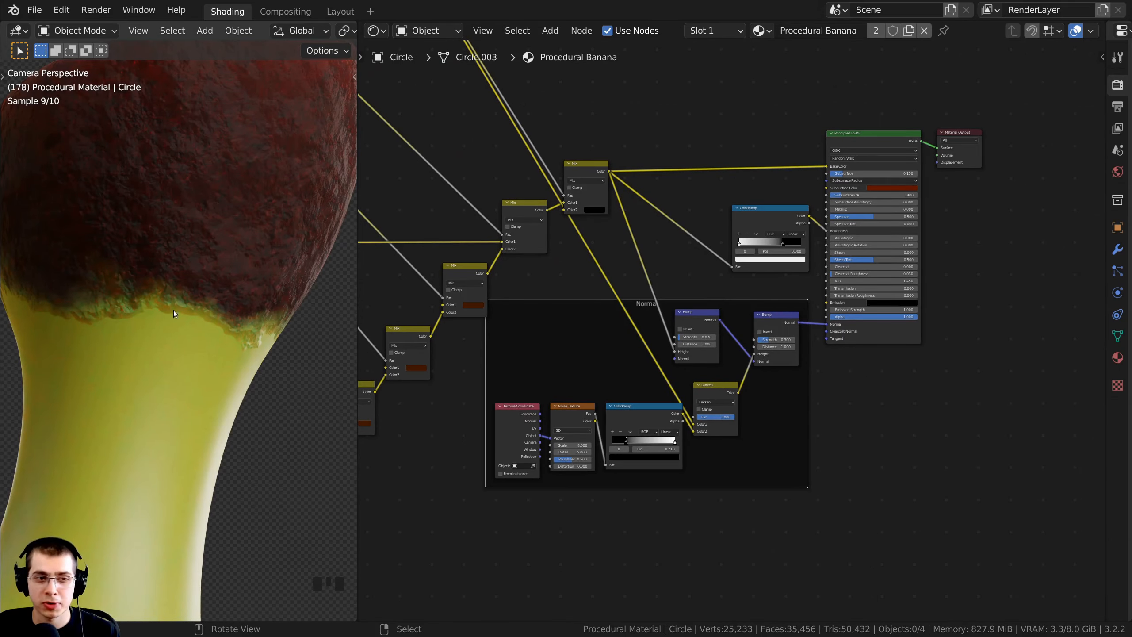
scroll(167, 311, "up", 2)
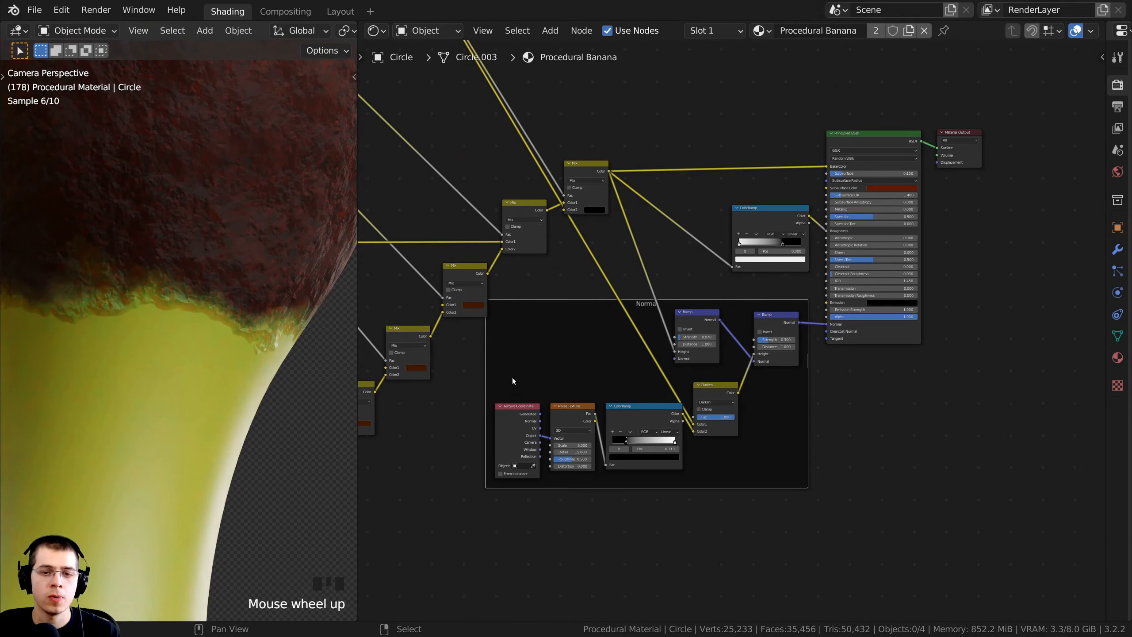
- Add a ColorRamp in the Normal frame, on the link from the combined masks' Lighten node to the Darken node's Color1
middle_click_drag(512, 376, 396, 156)
middle_click_drag(638, 431, 600, 318)
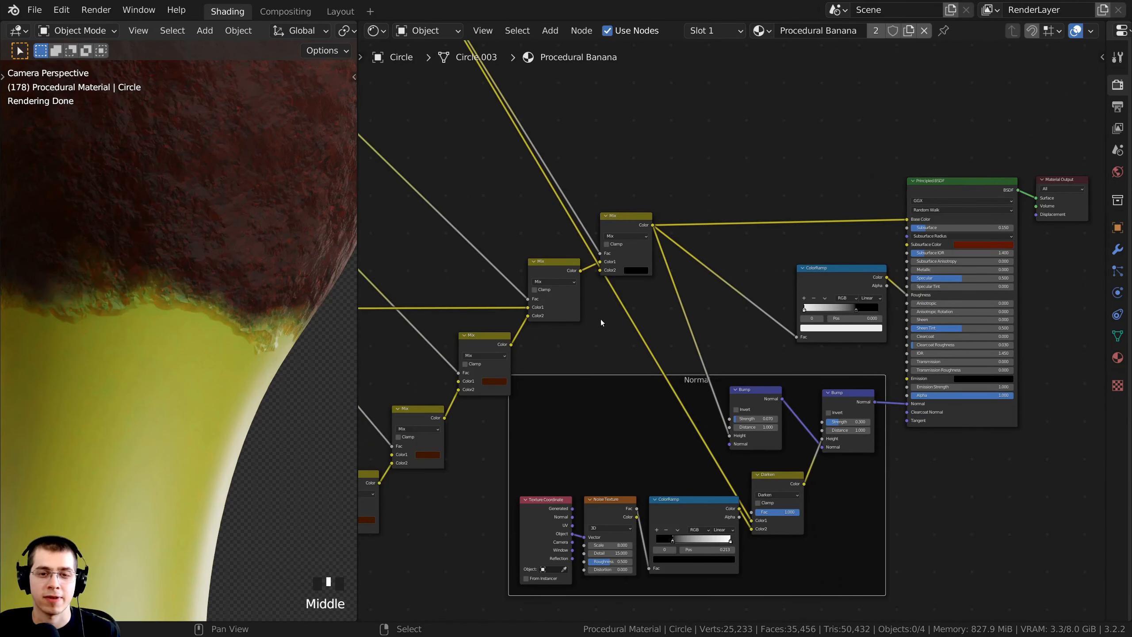
key("shift+a")
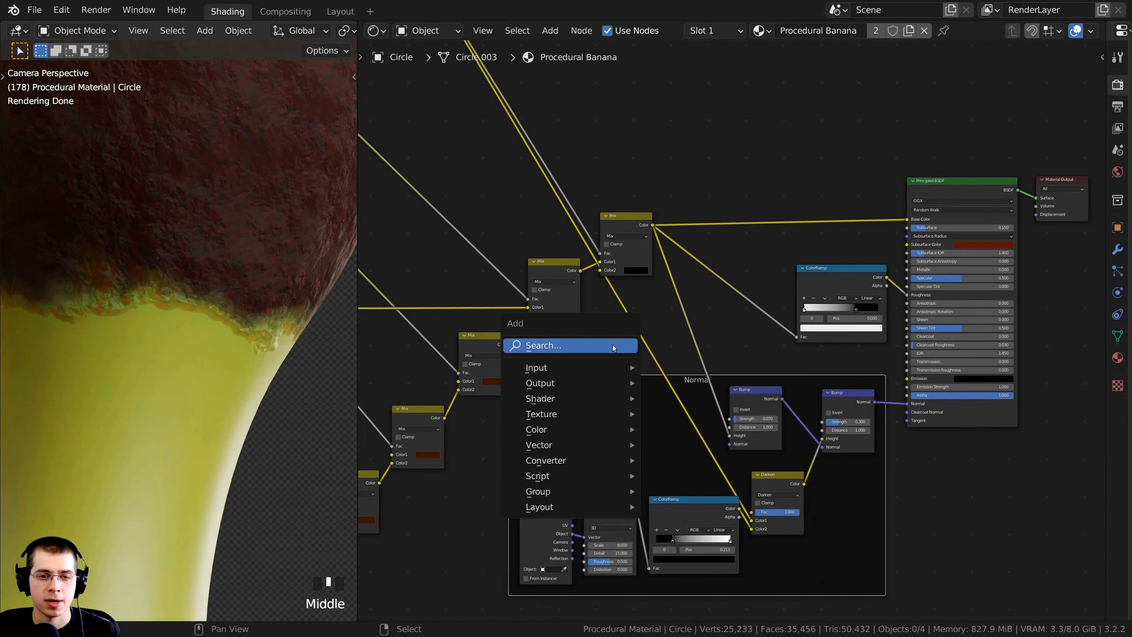
left_click(611, 345)
type("col")
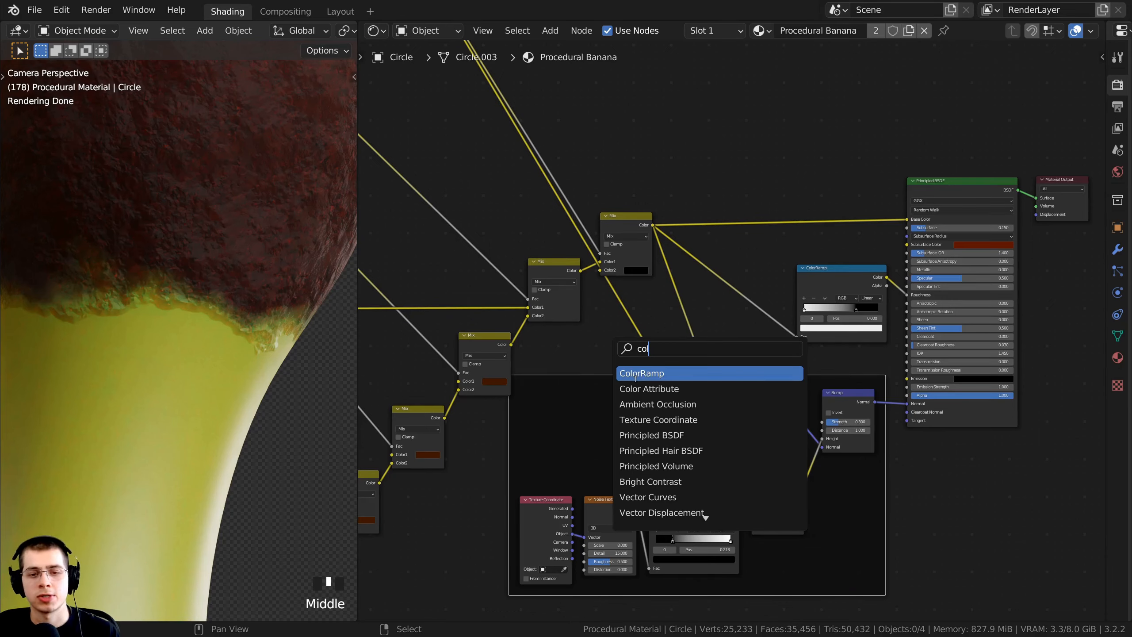
left_click(635, 378)
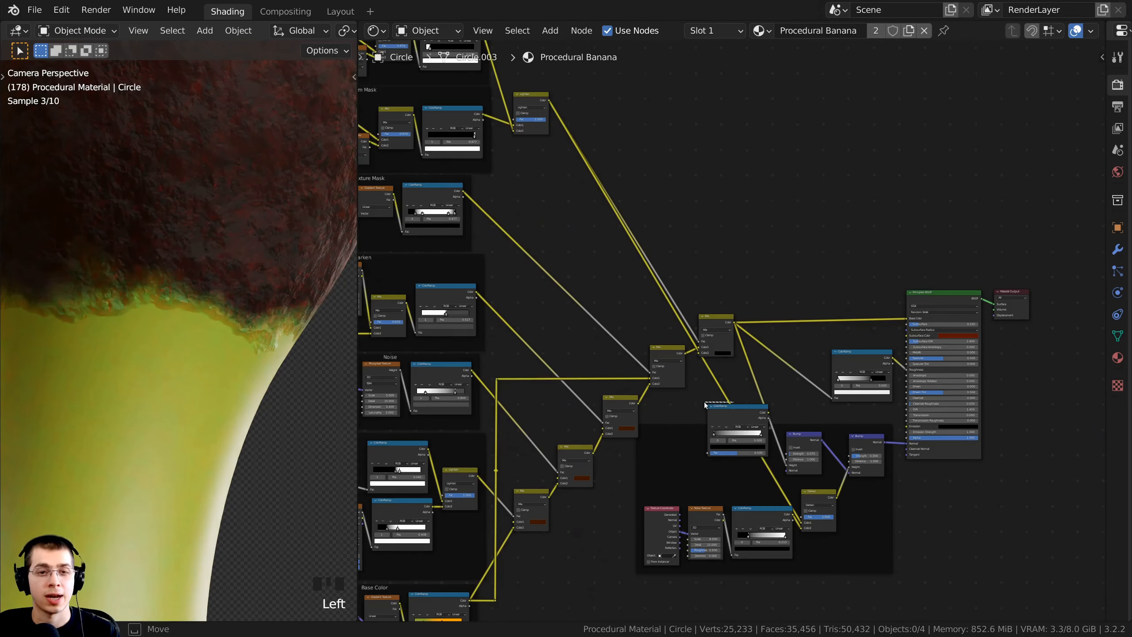
left_click_drag(706, 406, 723, 450)
middle_click_drag(569, 243, 625, 318)
middle_click(625, 317)
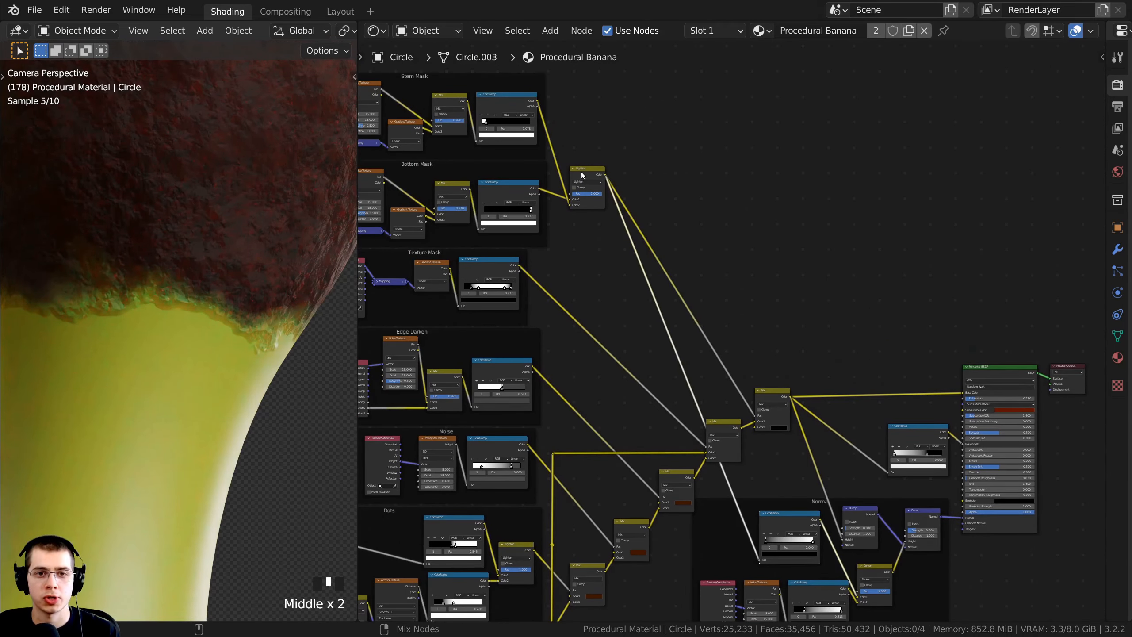
- Preview the Lighten node that combines the stem and bottom masks and examine the mask's edge on the stem
left_click(582, 175, "ctrl+shift")
scroll(178, 278, "down", 2)
middle_click_drag(179, 277, 195, 266, "shift")
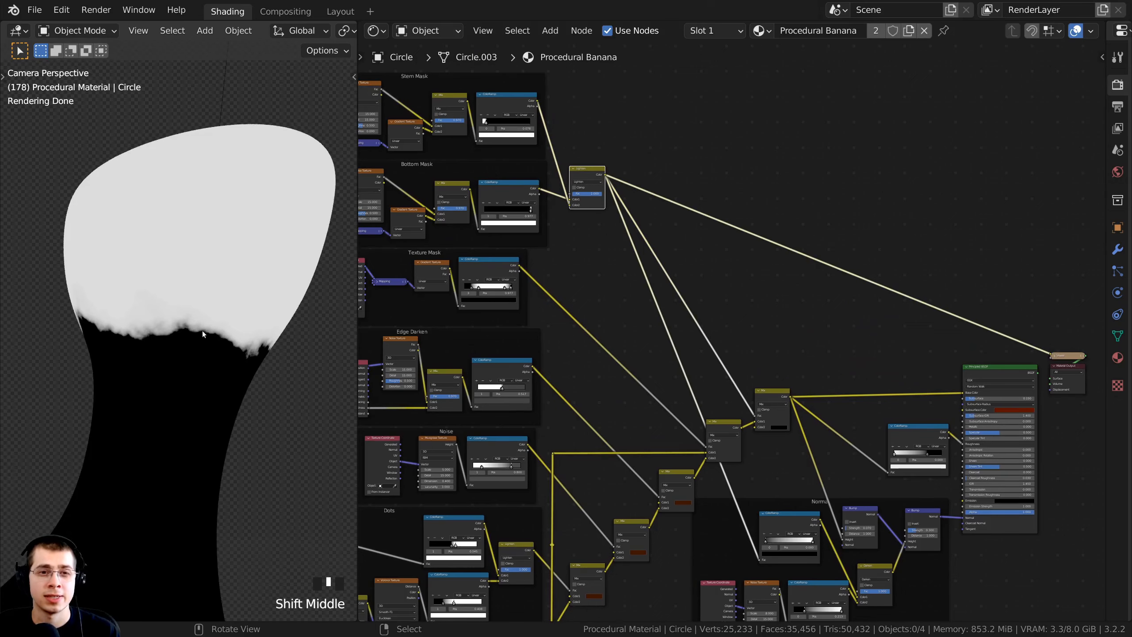
scroll(146, 161, "up", 2)
scroll(740, 344, "up", 3)
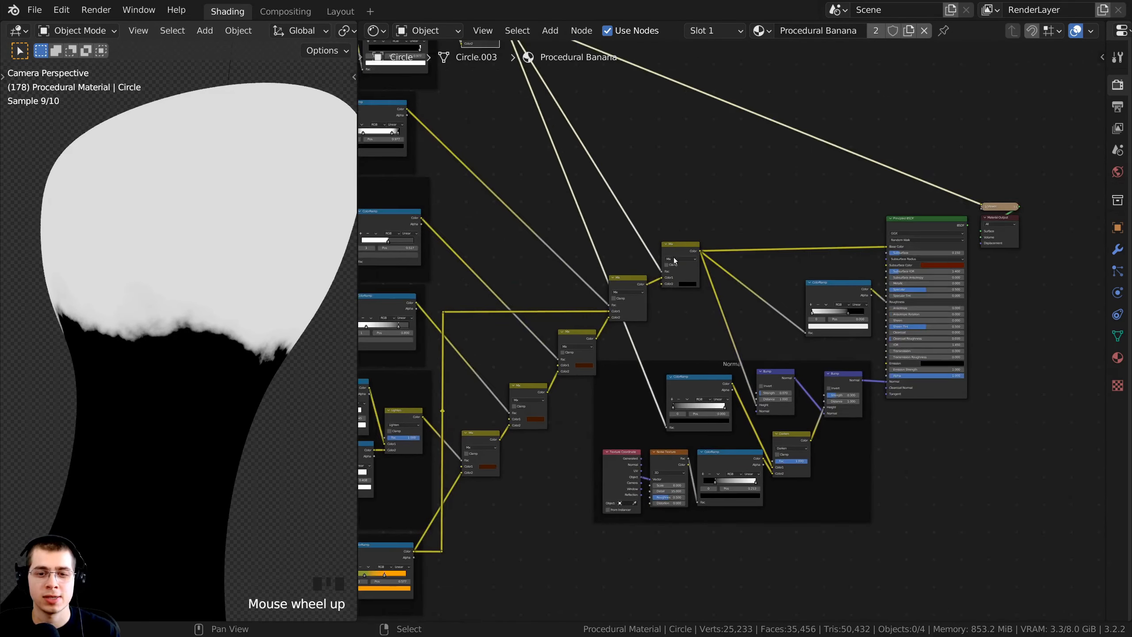
- Preview the output of the mask ColorRamp that feeds the Darken node's Color1 in the Normal frame
middle_click_drag(740, 343, 627, 365)
left_click_drag(649, 436, 648, 431)
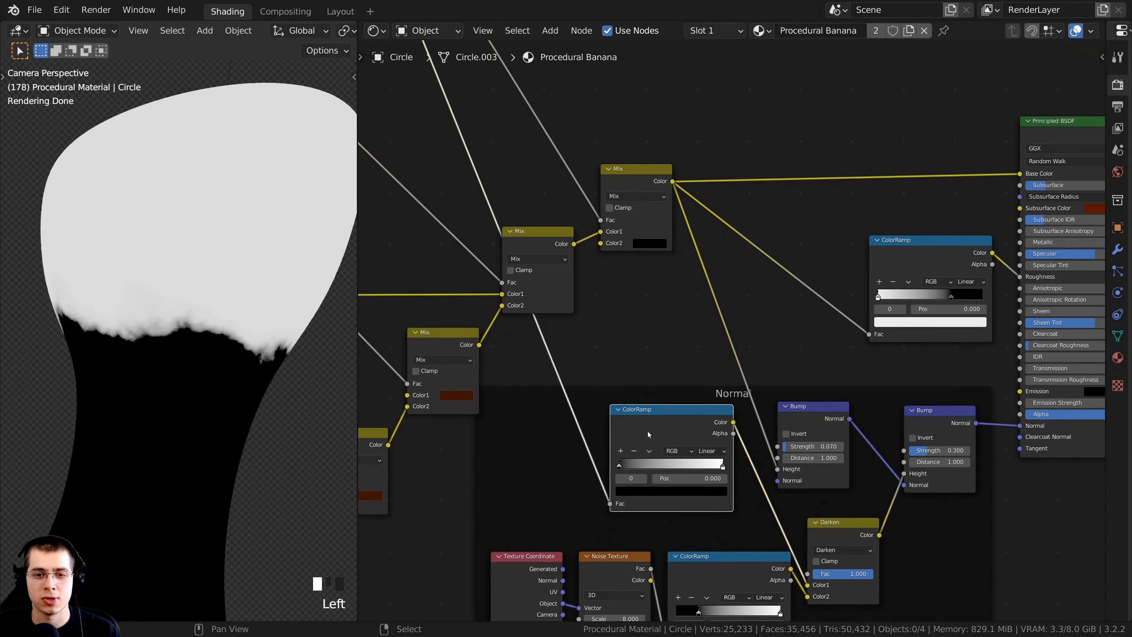
scroll(659, 426, "up", 2)
middle_click_drag(660, 425, 617, 317)
left_click(617, 317)
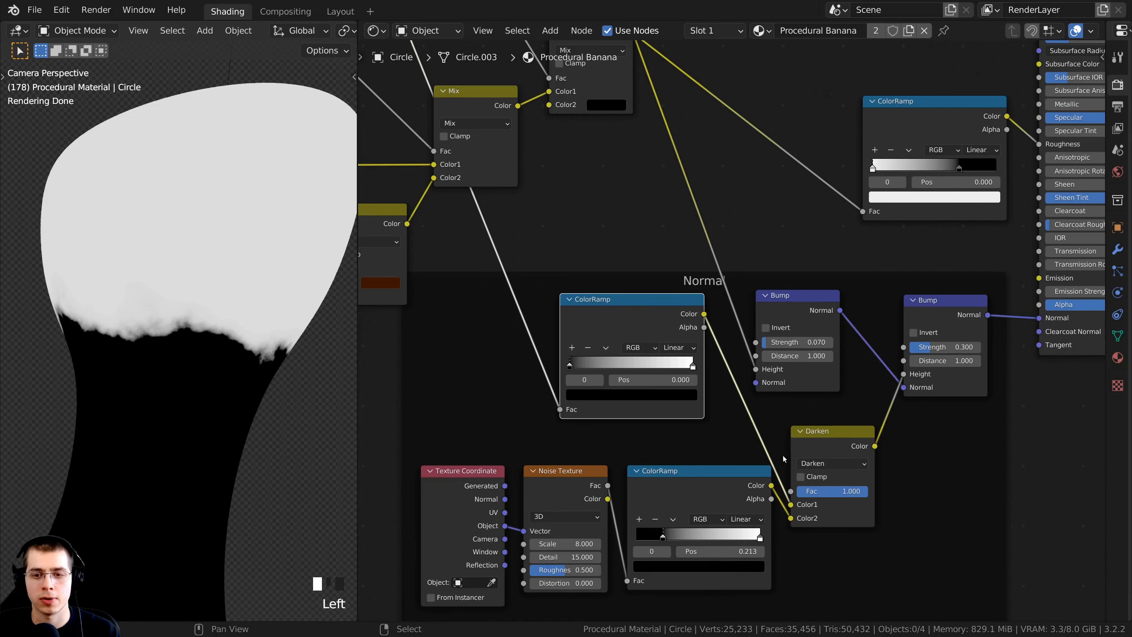
left_click_drag(822, 435, 826, 423)
left_click(619, 311, "ctrl+shift")
- Output the Principled BSDF to the material surface again
scroll(619, 311, "down", 4)
middle_click_drag(973, 92, 875, 219)
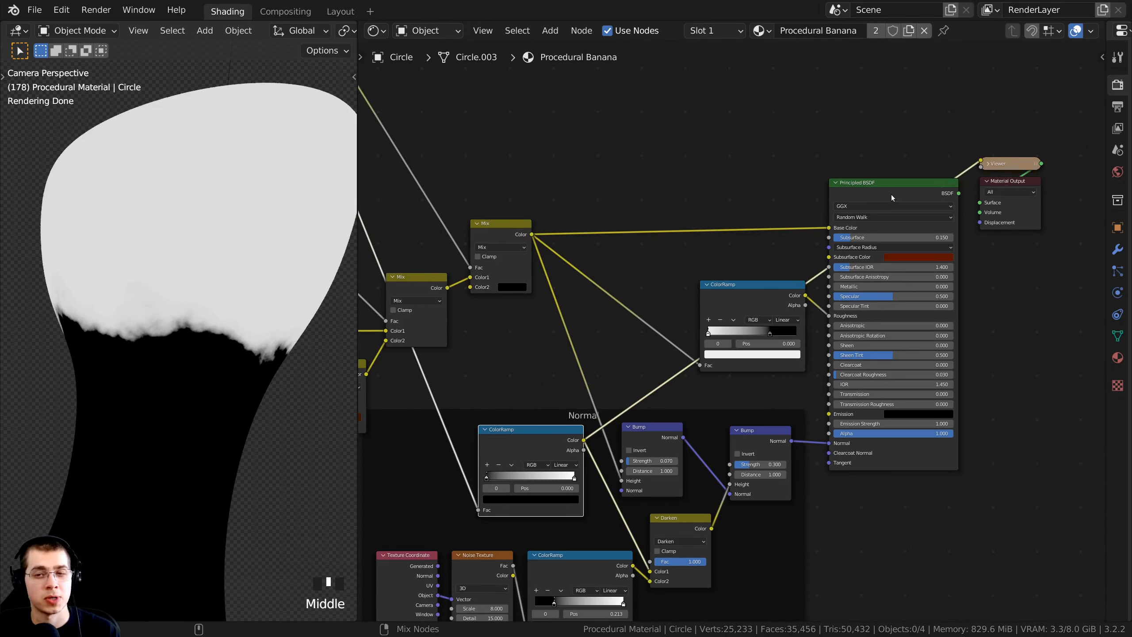
left_click(876, 193, "ctrl+shift")
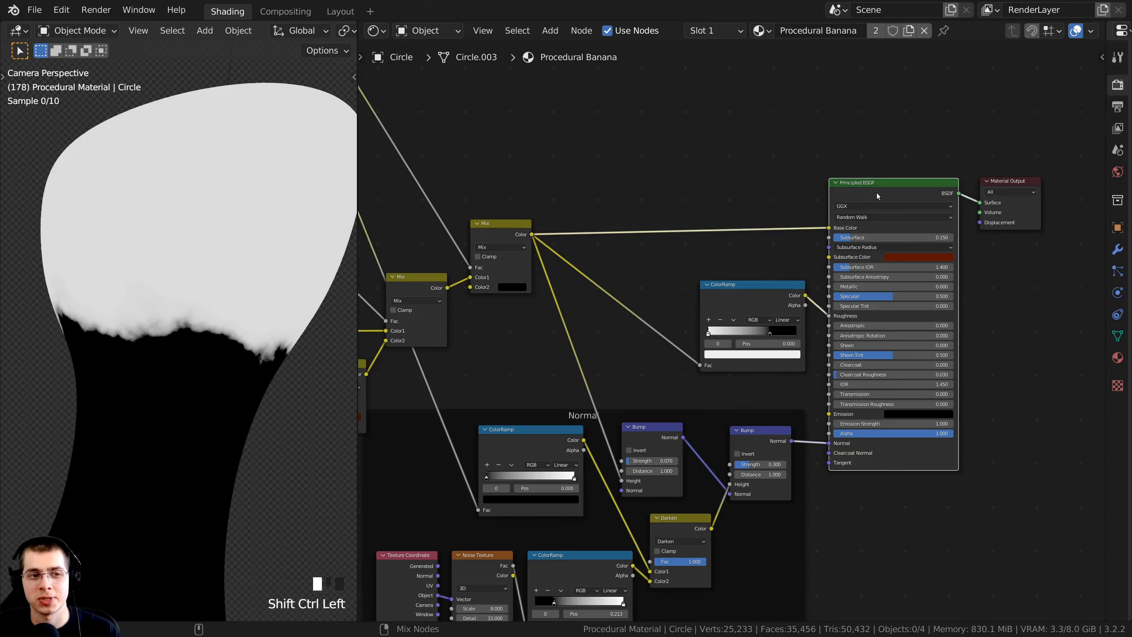
- Move the black stop of the Normal frame's mask ColorRamp to position 0.823, checking the stem edge up close
middle_click_drag(589, 497, 722, 385)
scroll(722, 385, "up", 4)
scroll(722, 385, "up", 4)
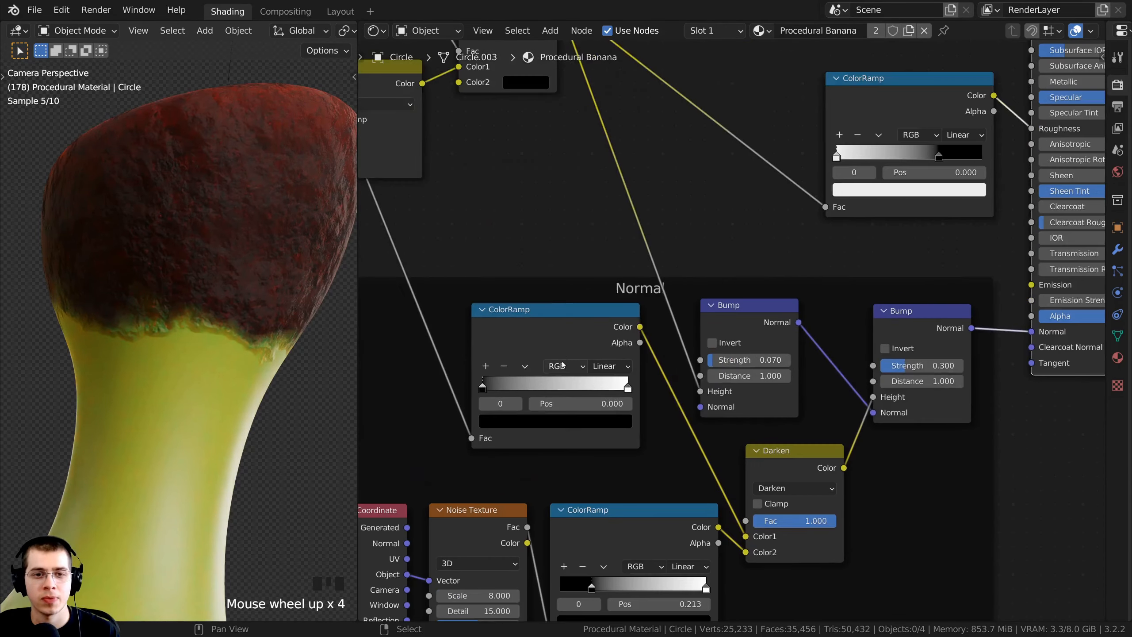
left_click_drag(561, 362, 545, 362)
middle_click_drag(491, 368, 476, 362)
scroll(476, 363, "up", 1)
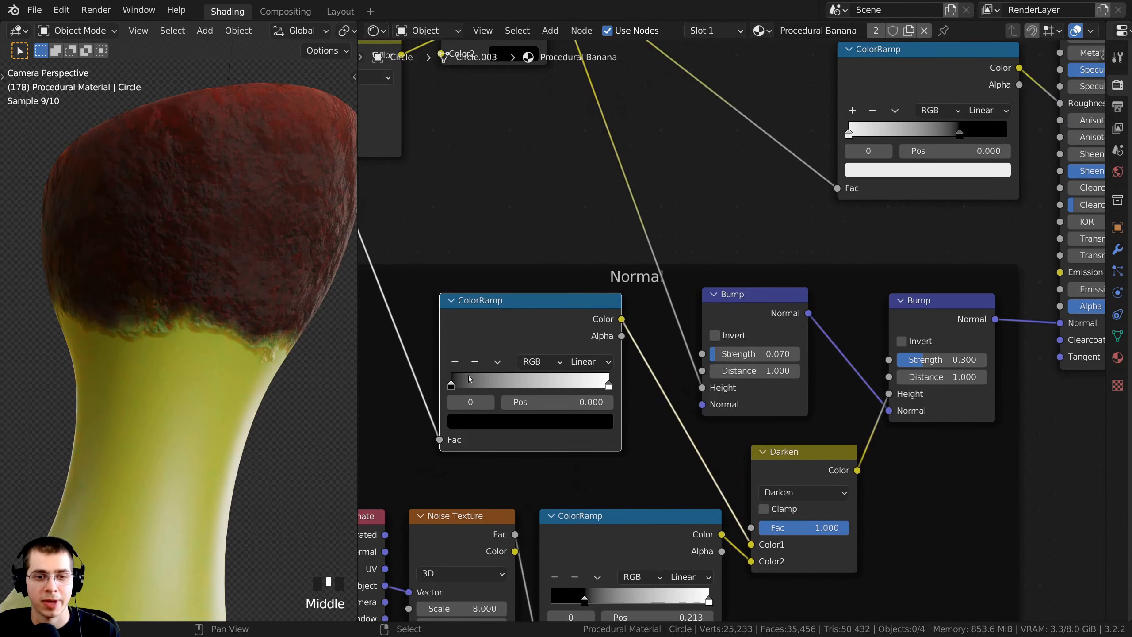
left_click_drag(455, 386, 514, 384)
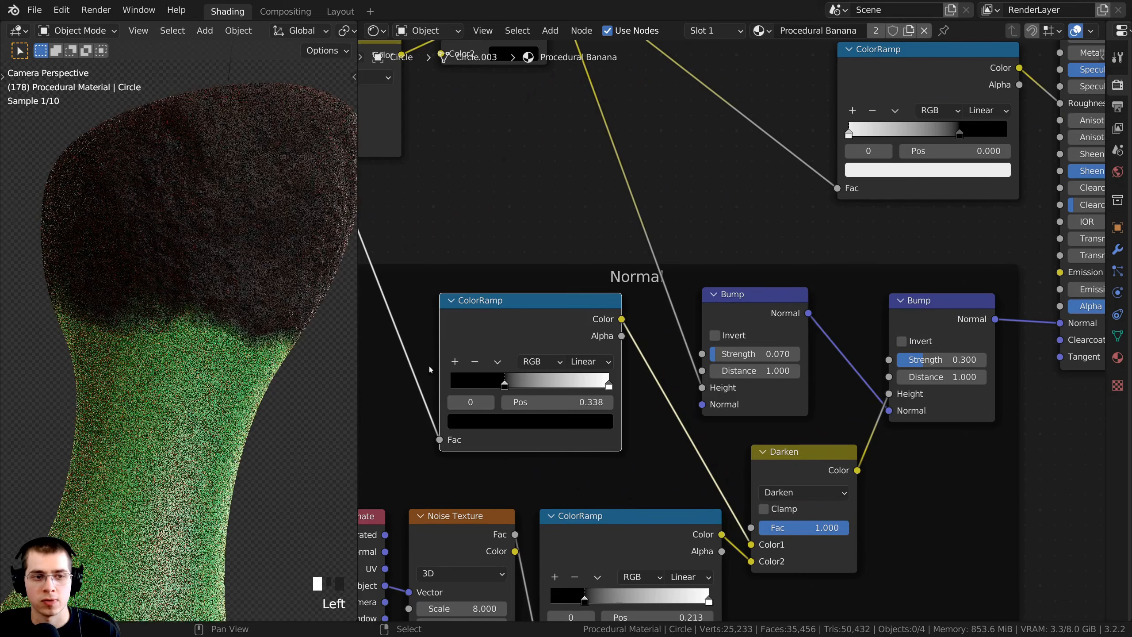
scroll(231, 323, "up", 2)
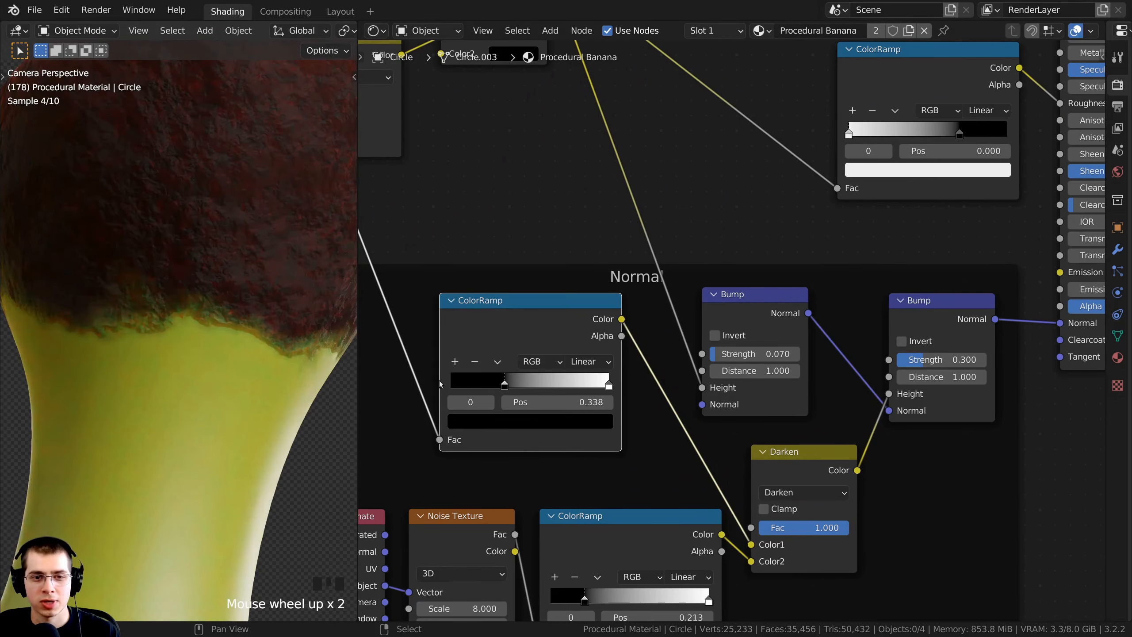
left_click_drag(506, 385, 581, 383)
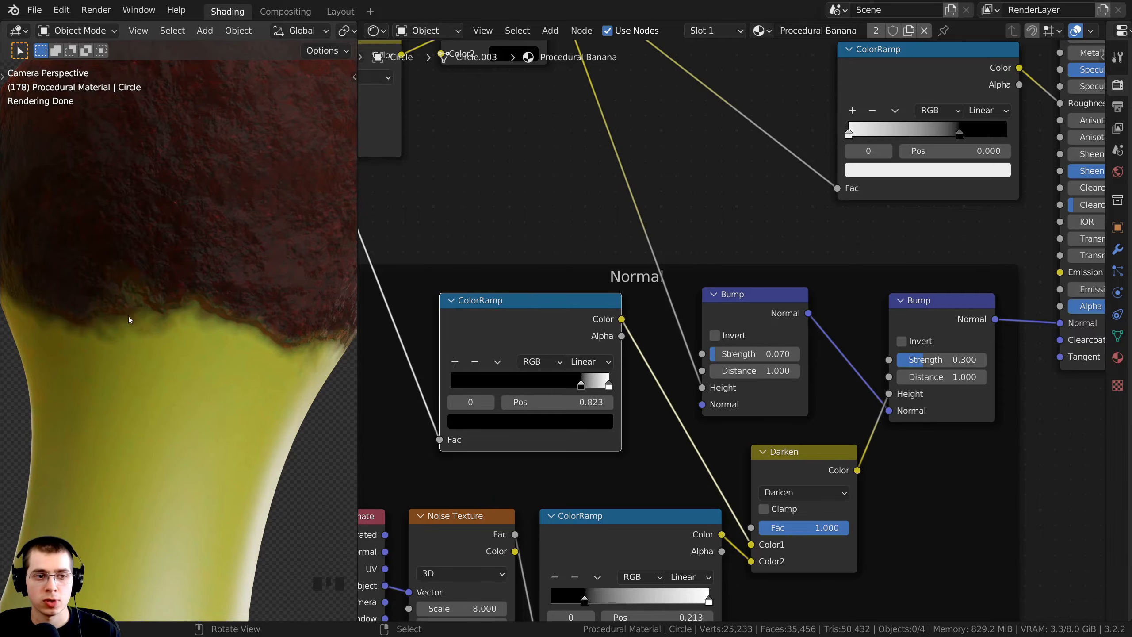
- Examine the shaded relief on the banana's bottom tip up close
scroll(169, 316, "down", 8)
middle_click_drag(169, 316, 239, 452, "shift")
scroll(256, 317, "down", 4)
scroll(281, 436, "up", 7)
scroll(282, 436, "up", 2, "shift")
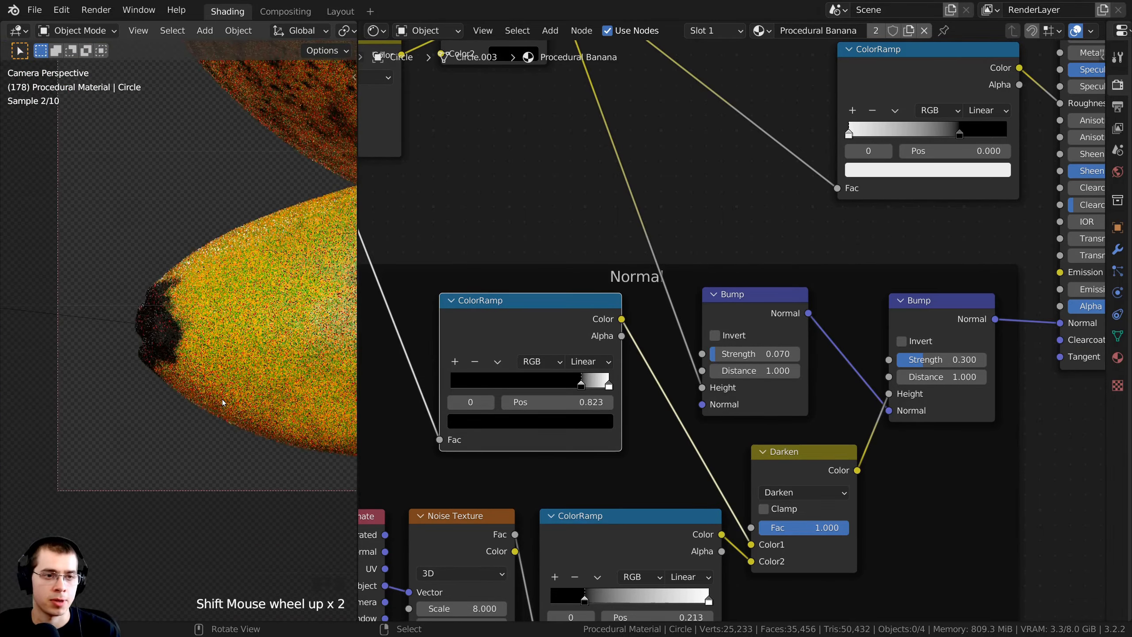
scroll(222, 402, "up", 6)
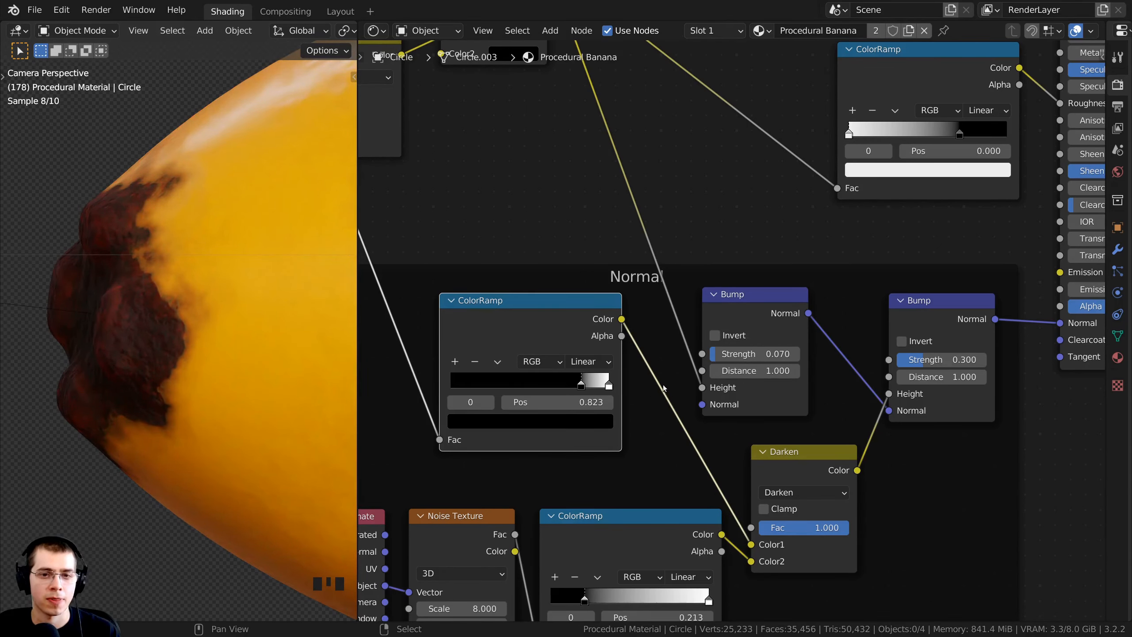
- Review the whole banana material node tree with nothing selected and show the Render Result image
scroll(492, 405, "down", 3)
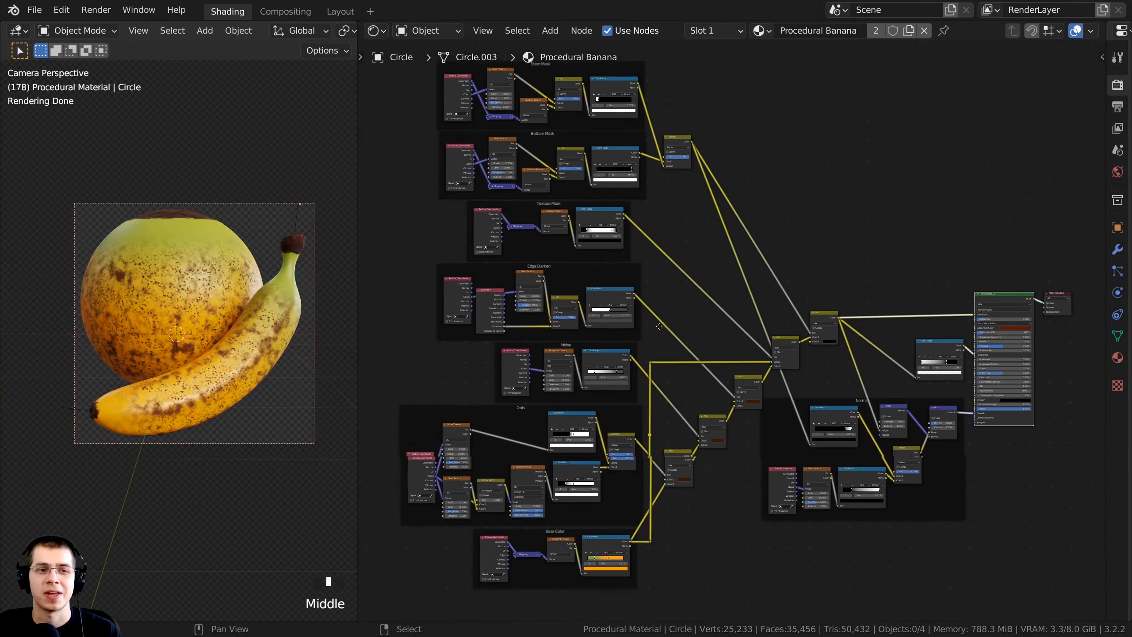
middle_click_drag(660, 325, 661, 336)
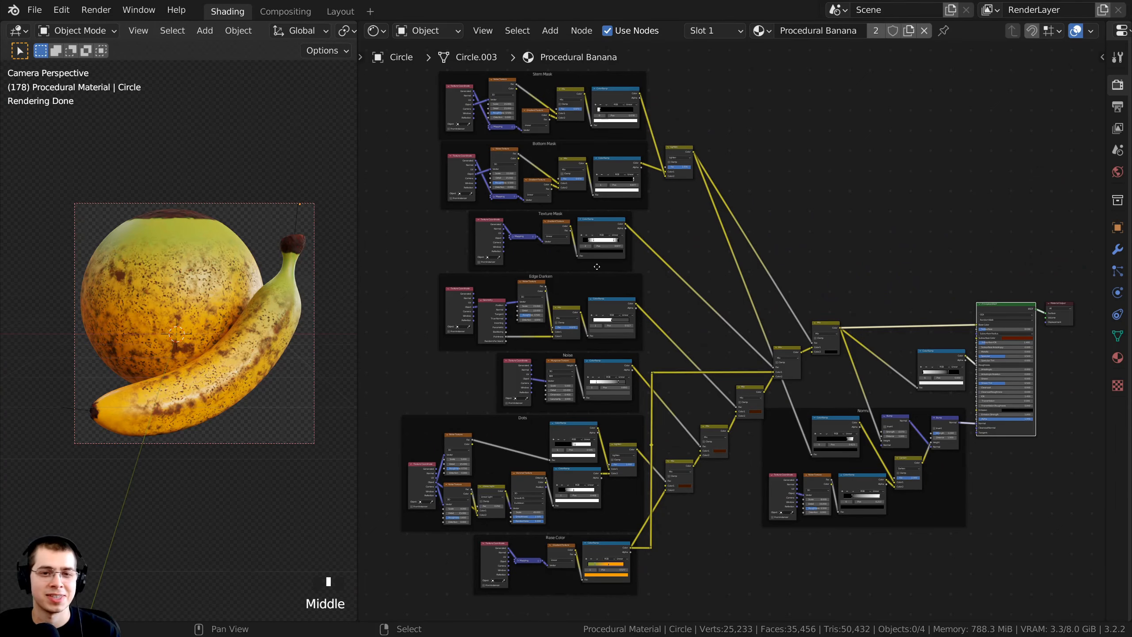
middle_click_drag(599, 265, 595, 273)
key("a")
key("a")
key("Home")
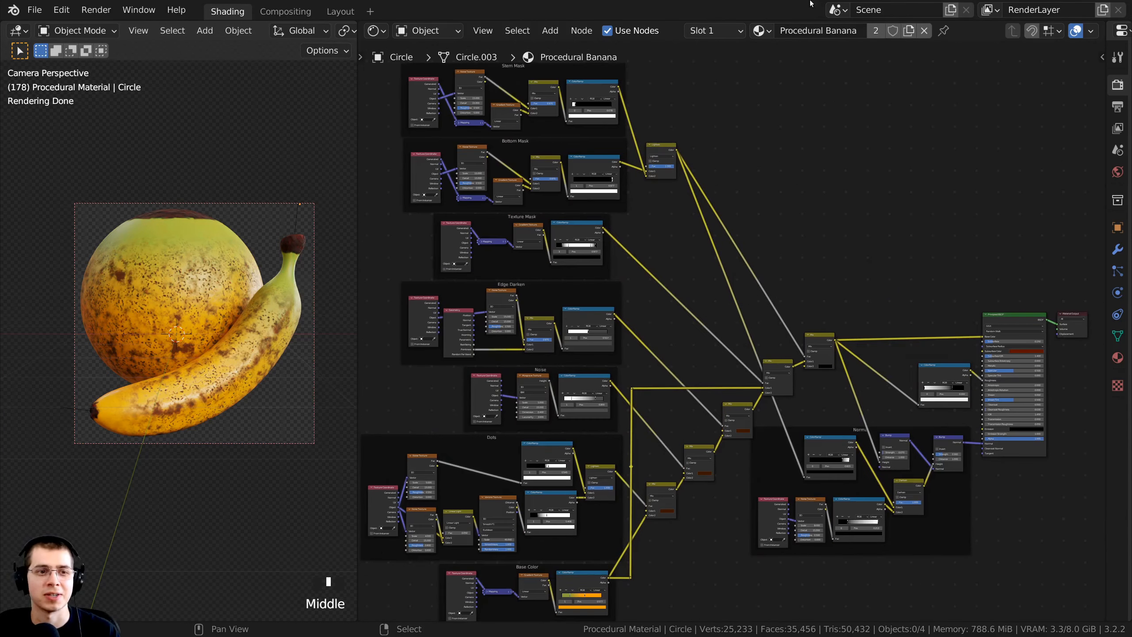
middle_click_drag(823, 155, 824, 162)
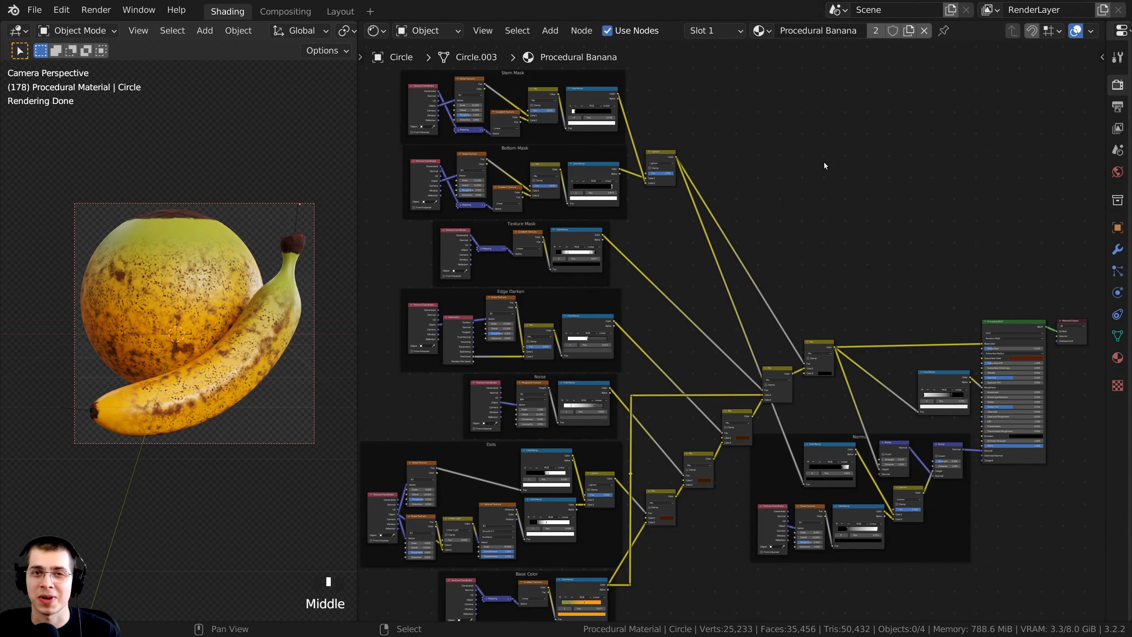
key("F11")
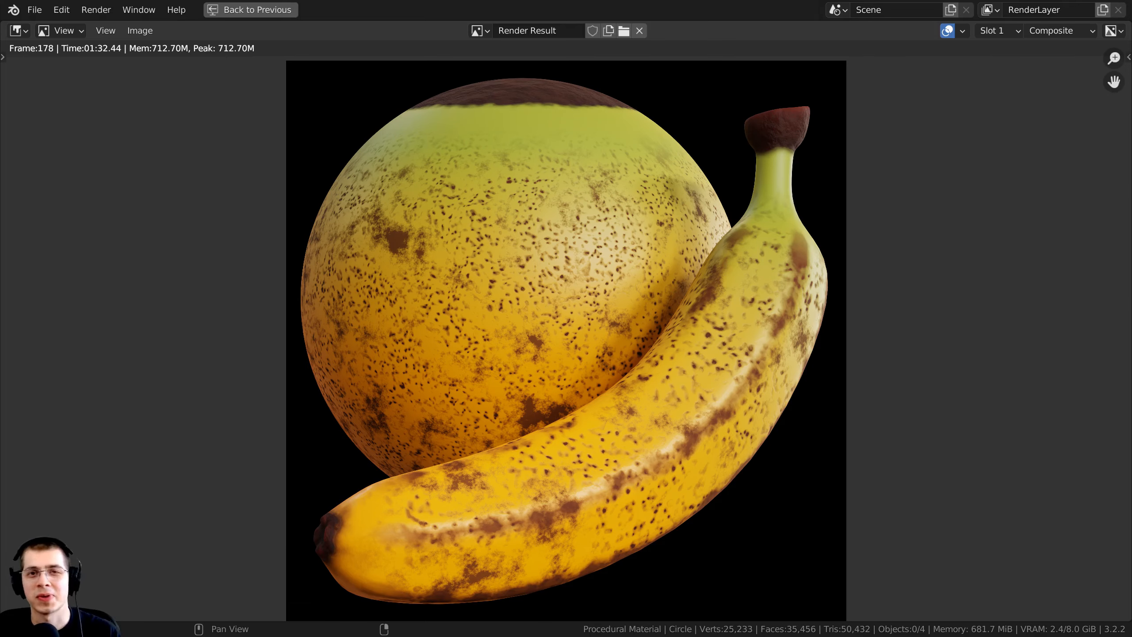